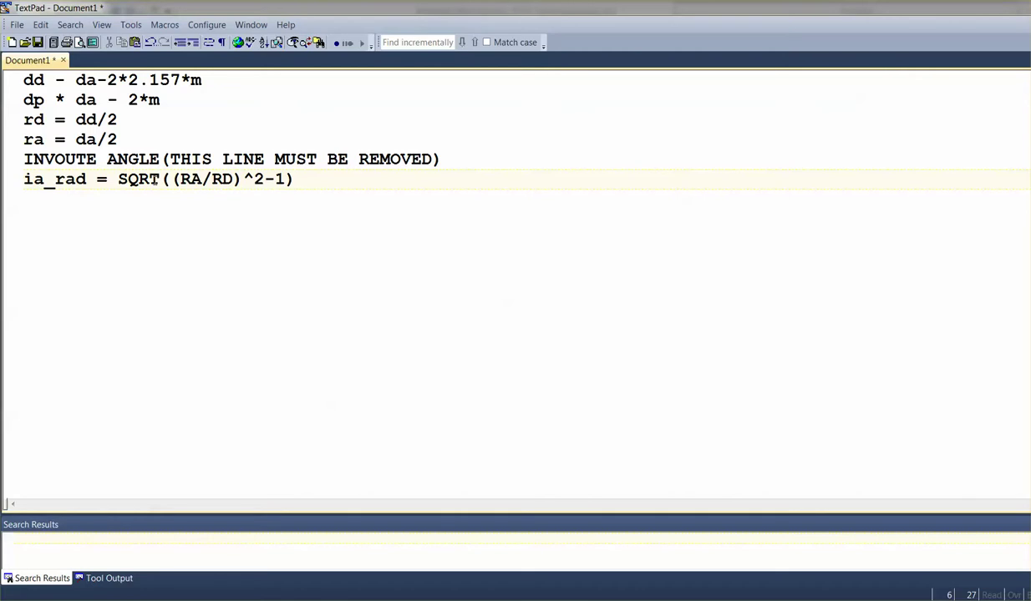
Step: Add the line IA_DEG = IA_RAD*180/PI below the ia_rad equation
key("Return")
type("I")
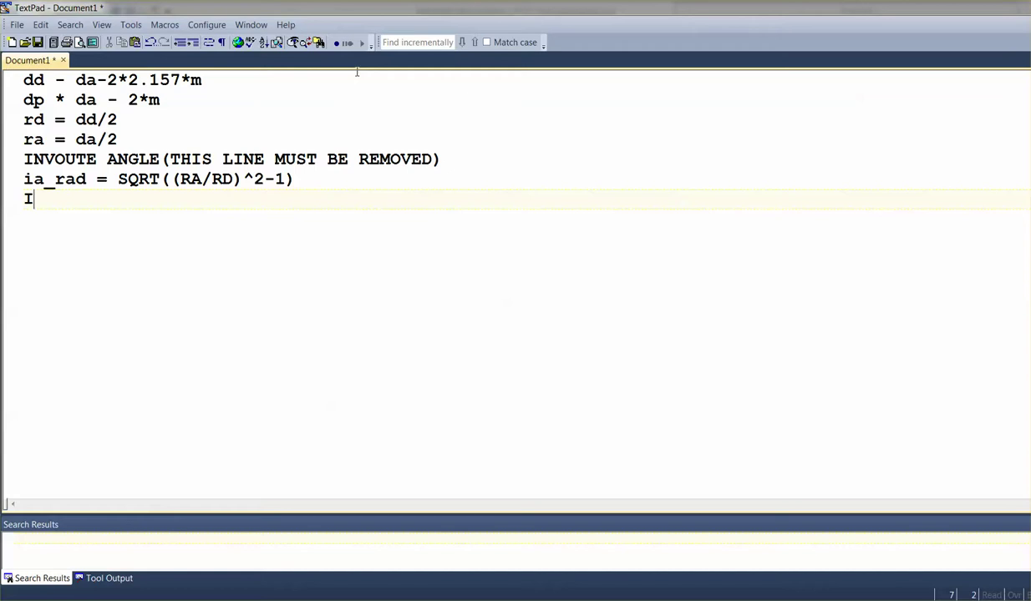
type("A_T")
key("BackSpace")
type("DEG = ")
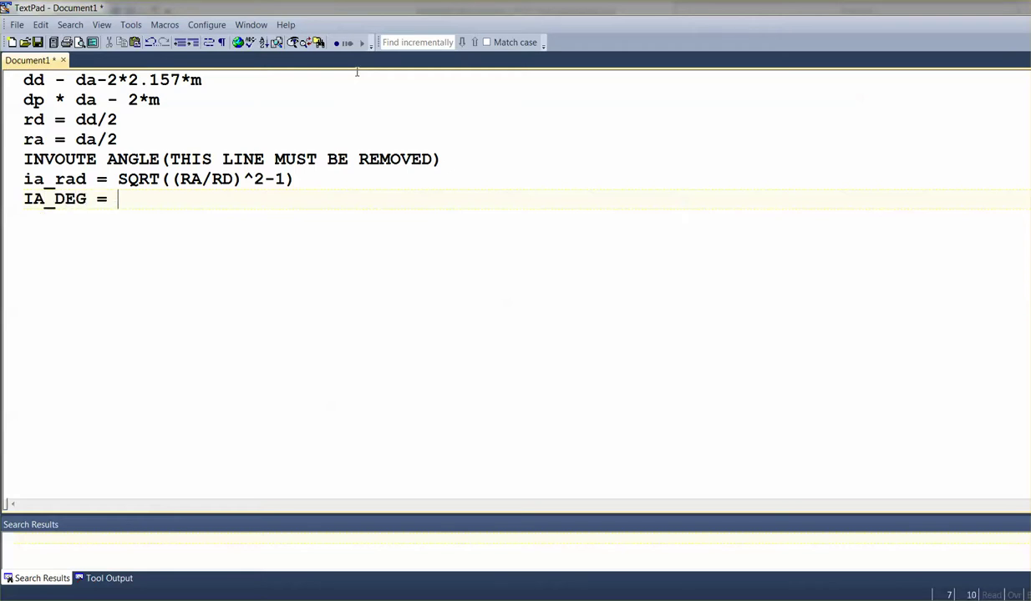
type("IA_RAD*")
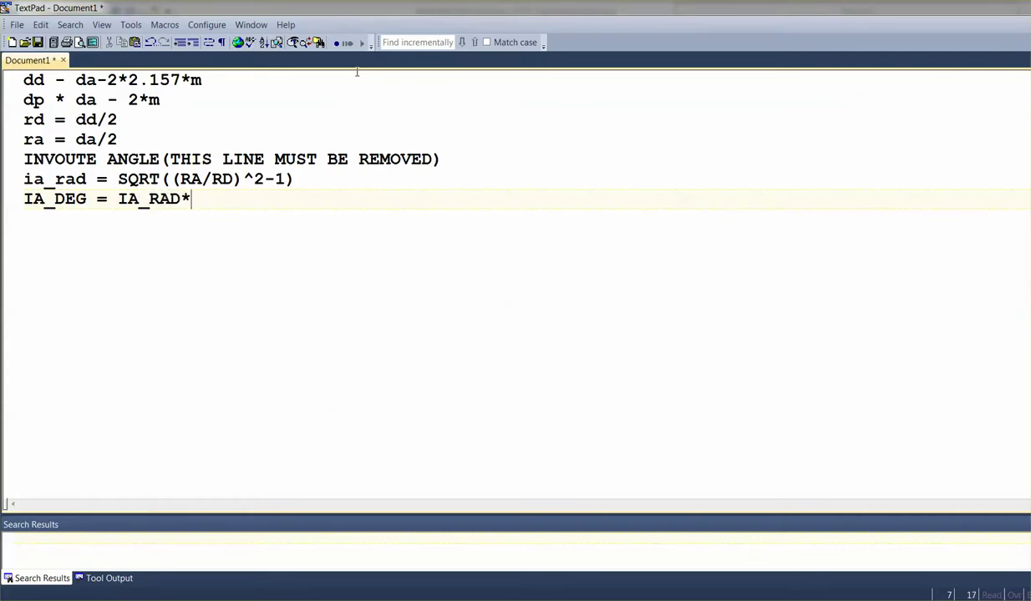
type("180/PI")
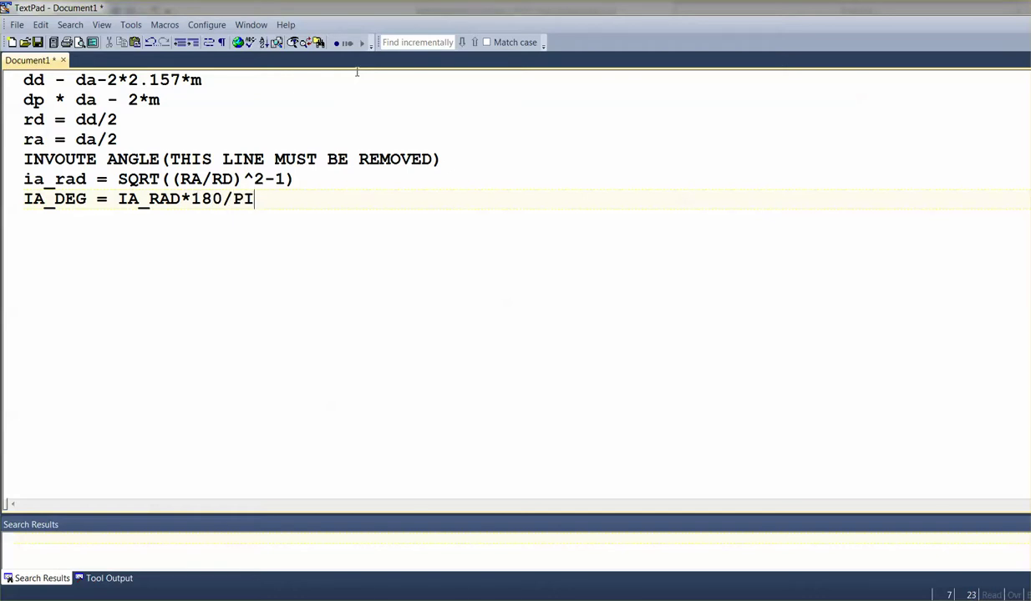
Step: Delete the line INVOUTE ANGLE(THIS LINE MUST BE REMOVED) and copy all the remaining equations
left_click(9, 167)
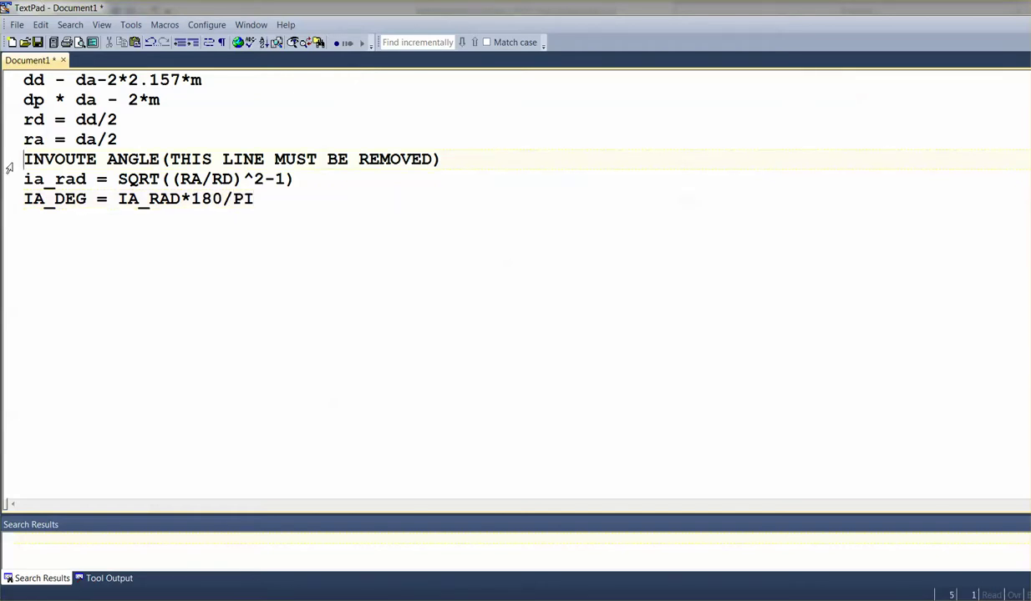
key("shift+End")
key("Delete")
key("Delete")
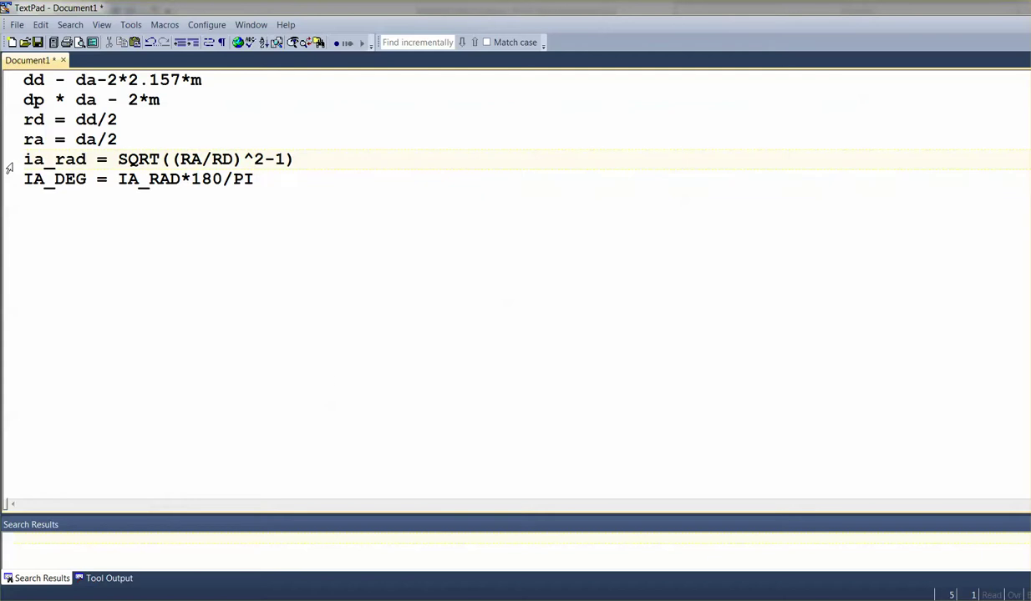
left_click(378, 187)
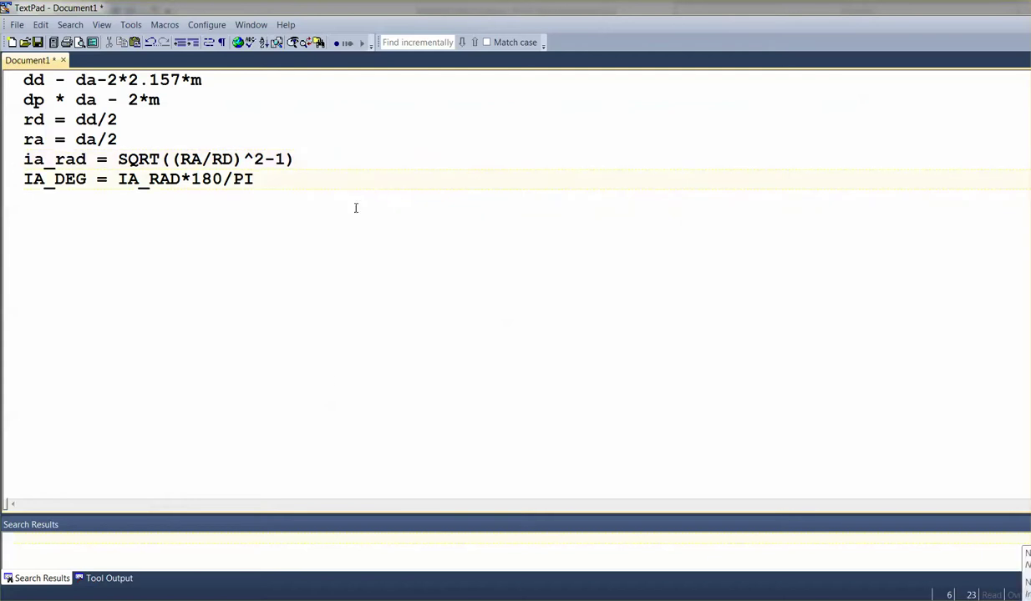
key("ctrl+a")
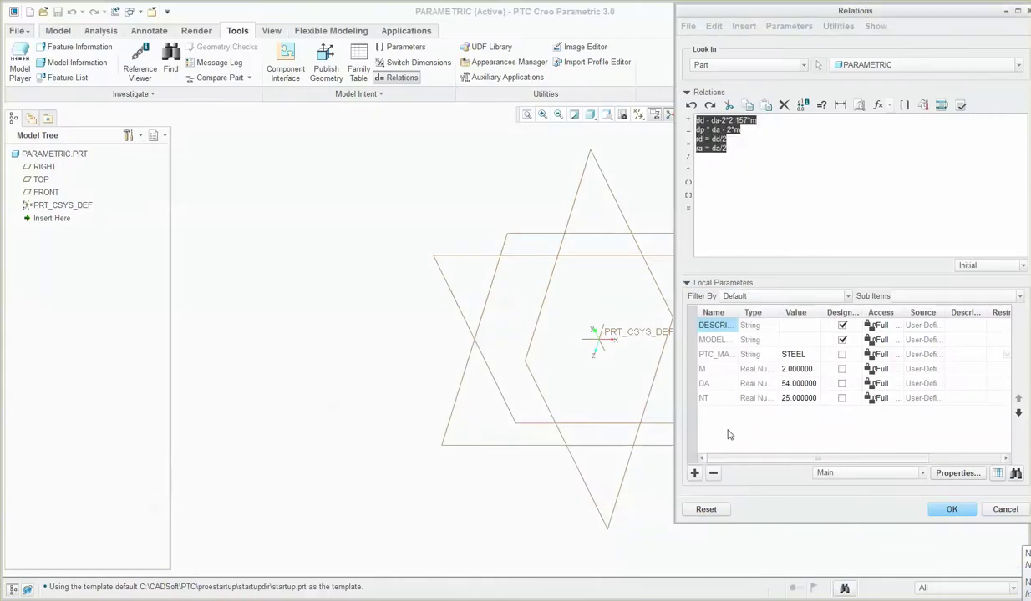
Step: In Creo Parametric, add a real-number parameter named GTHK with the value 20 to the part's local parameters
left_click(694, 474)
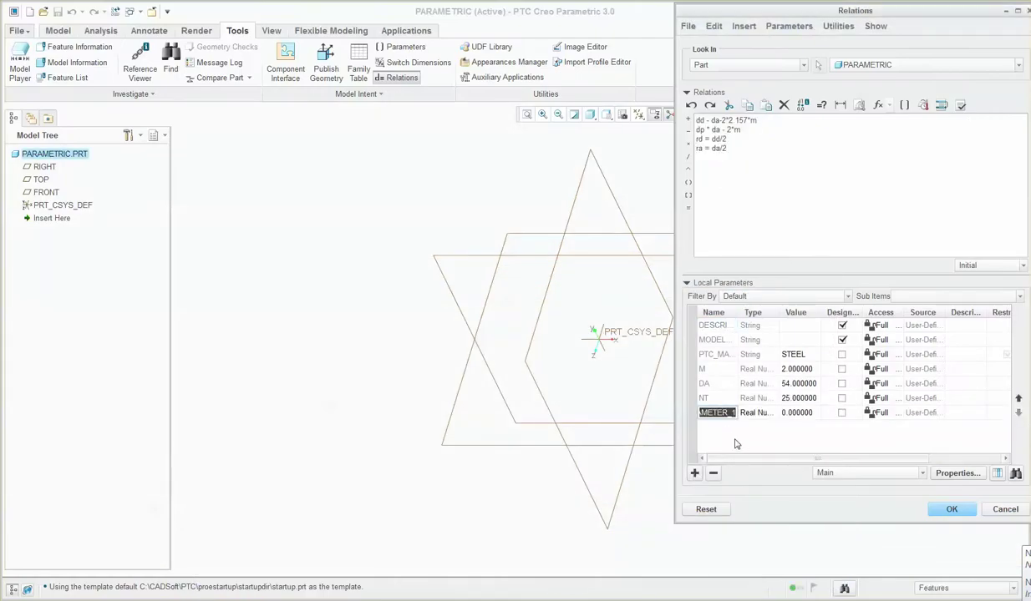
type("GTHK")
left_click(793, 413)
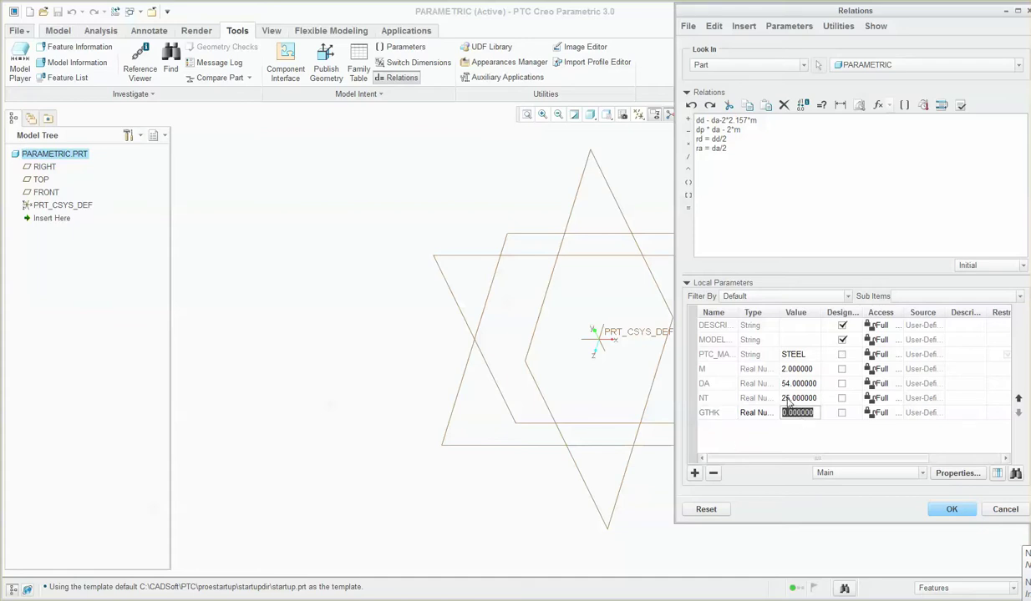
type("20")
left_click(749, 412)
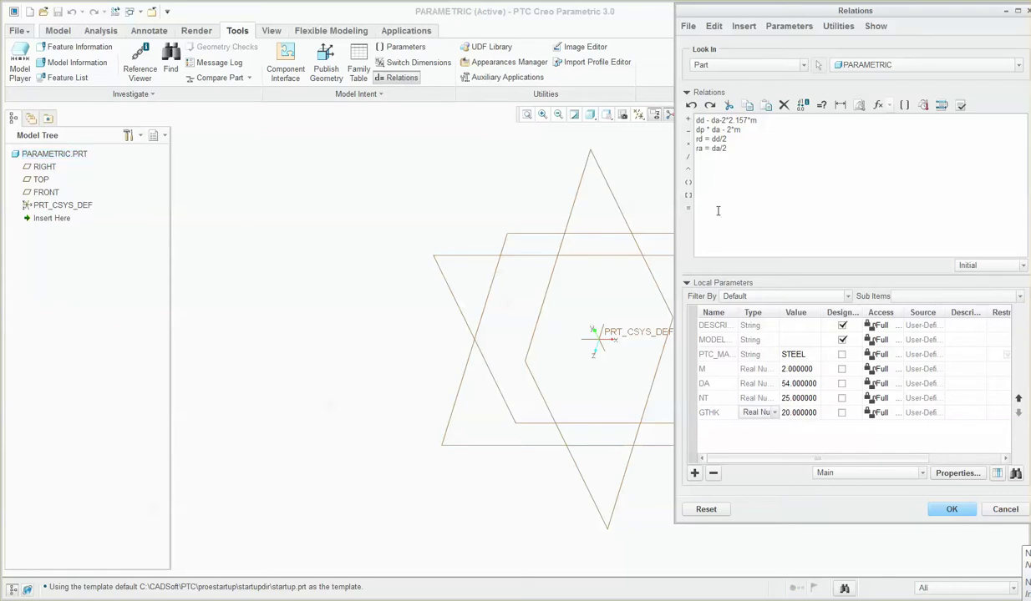
Step: Try to replace the part's relations with the six equations copied from the text document and accept them
left_click_drag(722, 159, 637, 104)
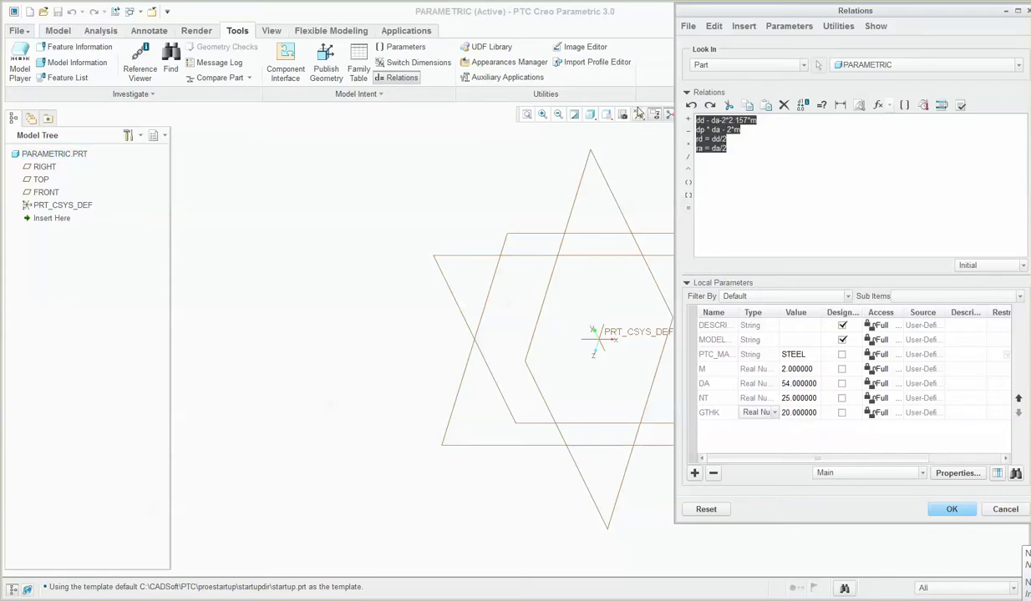
type("dd = da-2*2.157*m dp = da - 2*m rd = dd/2 ra = da/2 ia_rad = SQRT((RA/RD)^2-1) IA_DEG = IA_RAD*180/PI")
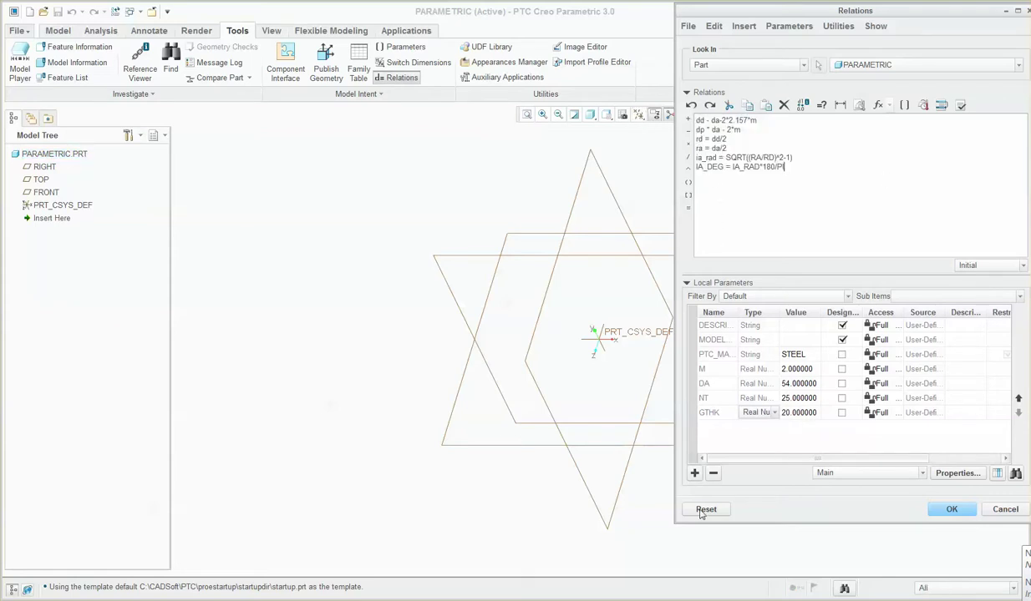
left_click(961, 510)
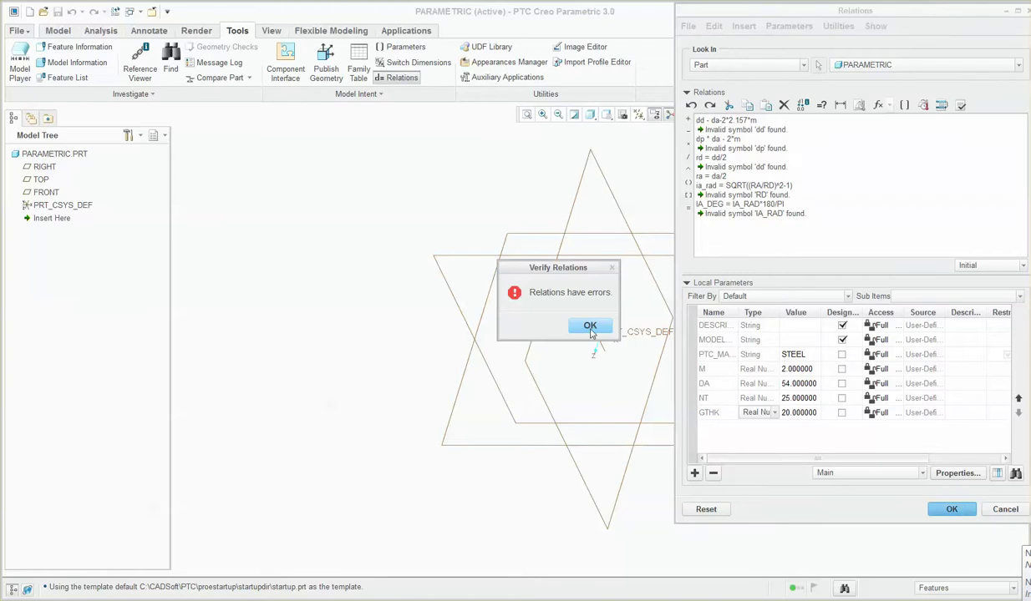
left_click(585, 323)
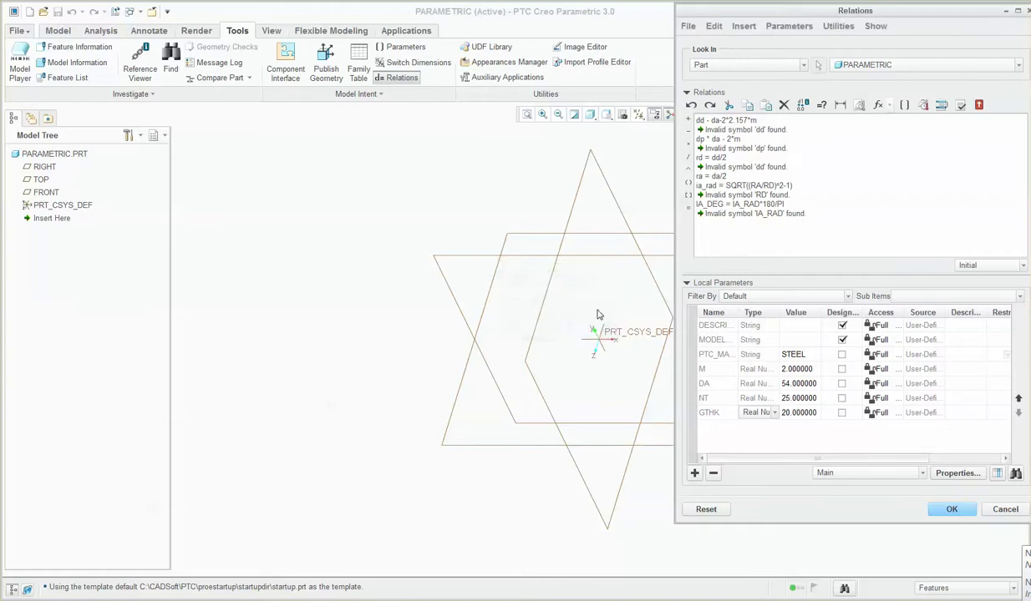
Step: Change the operator after dd and dp to = in the relations text
left_click(735, 165)
left_click(795, 192)
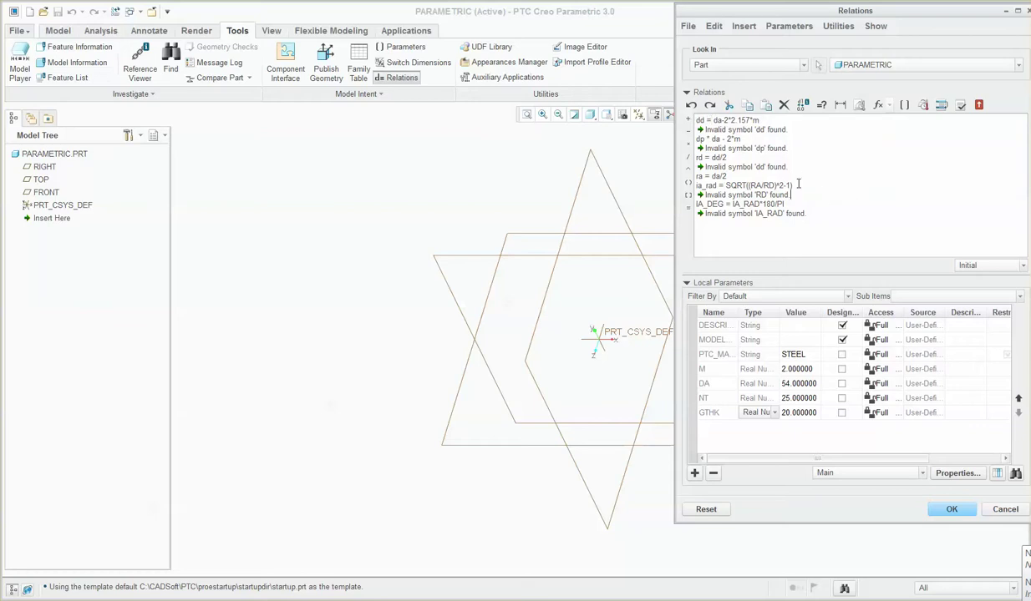
left_click(708, 139)
type("=")
Step: In TextPad, correct the first two equations to dd = da-2*2.157*m and dp = da - 2*m, and copy all six equations
left_click(427, 577)
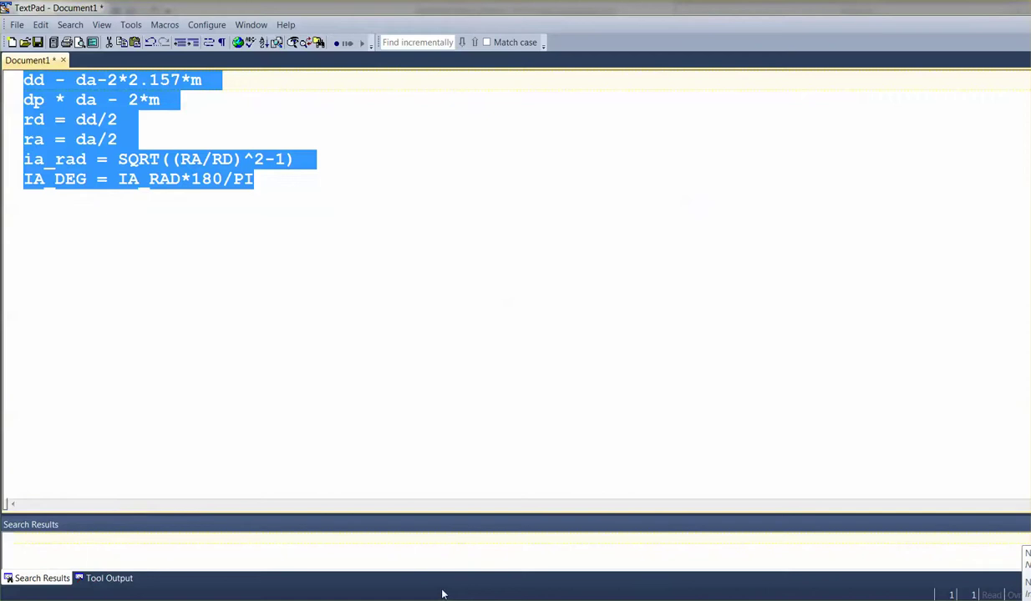
left_click_drag(65, 99, 66, 80)
type("=")
type("=")
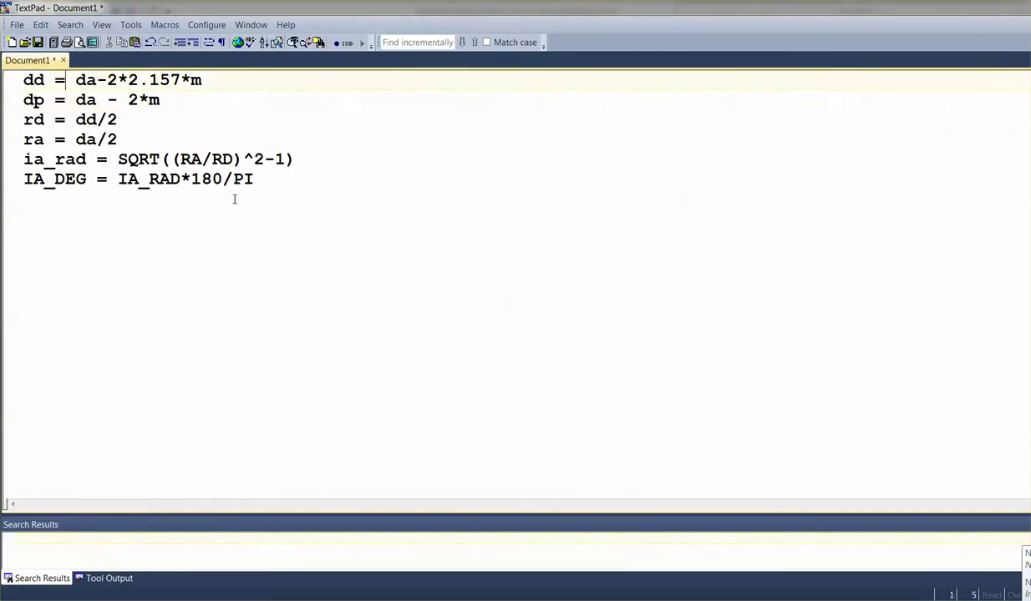
key("ctrl+a")
key("ctrl+c")
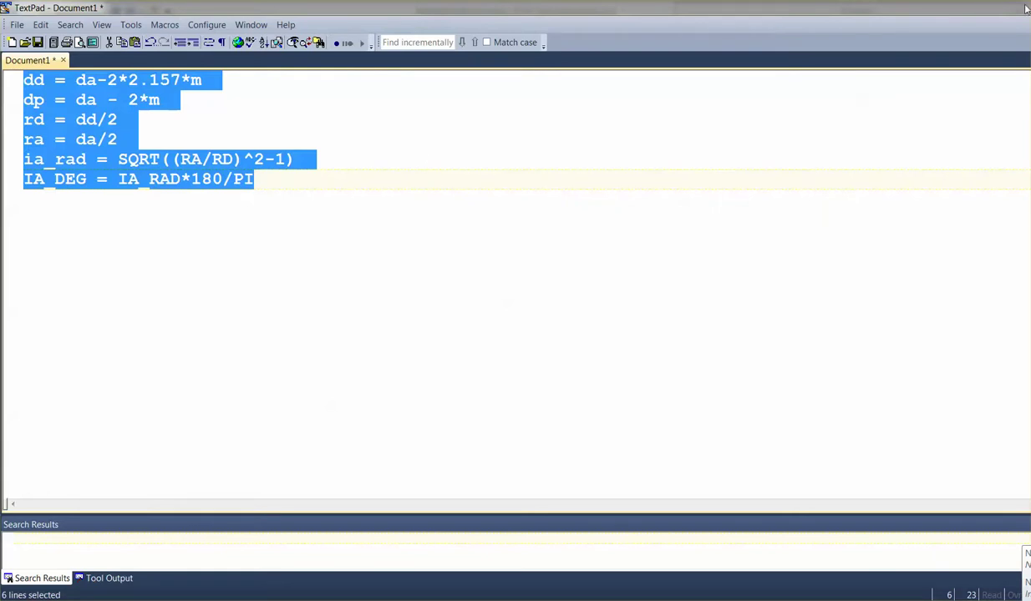
Step: Back in Creo Parametric, replace the whole relations text with the corrected equations and accept the relations
left_click(988, 7)
key("ctrl+a")
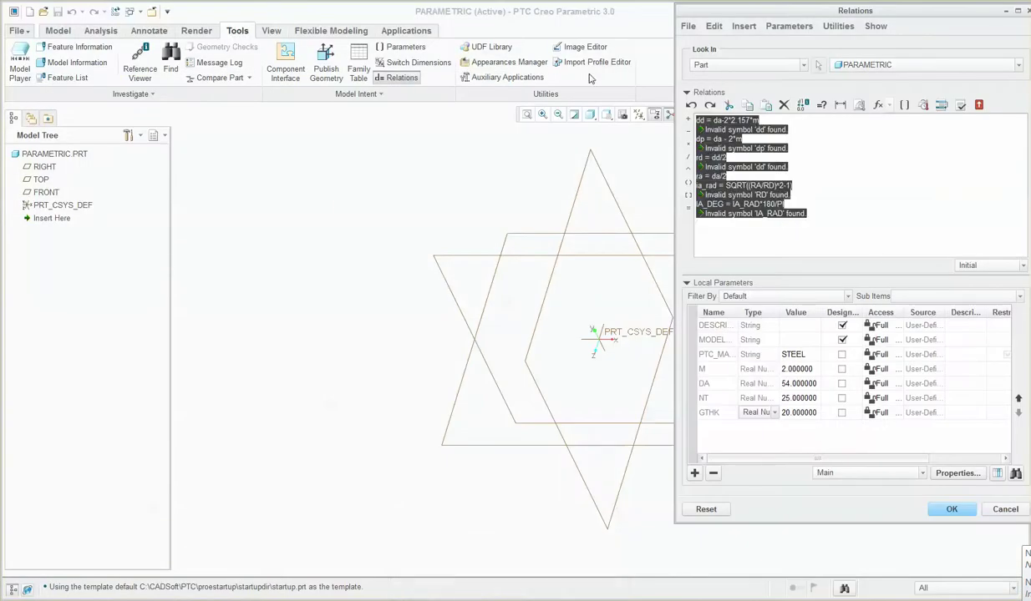
key("ctrl+v")
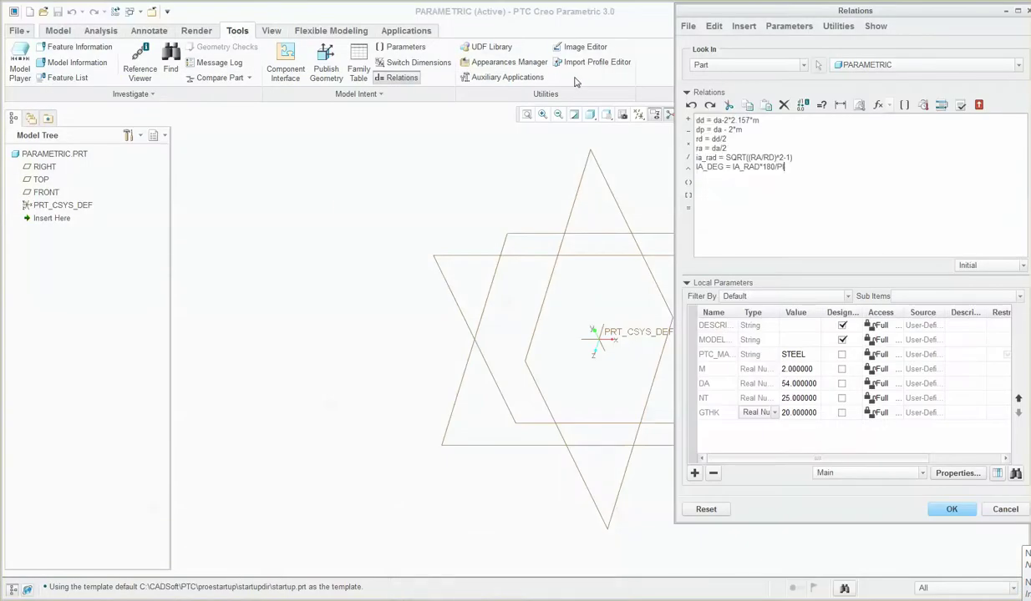
left_click(951, 510)
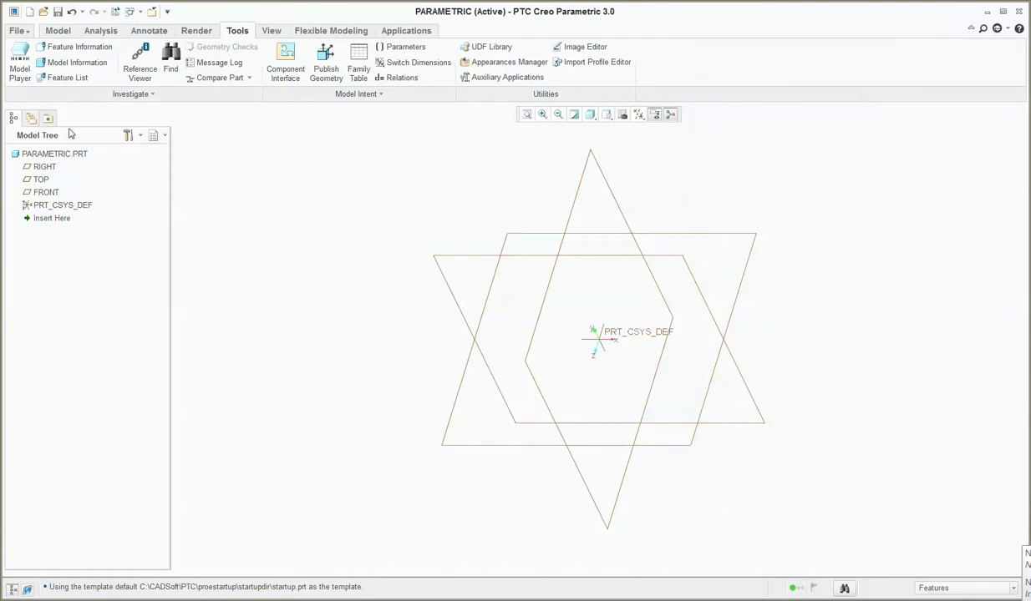
Step: Import gearasm_asm.stp from the GEARASM folder as an assembly, keeping the automatic import type and the suggested name
left_click(32, 118)
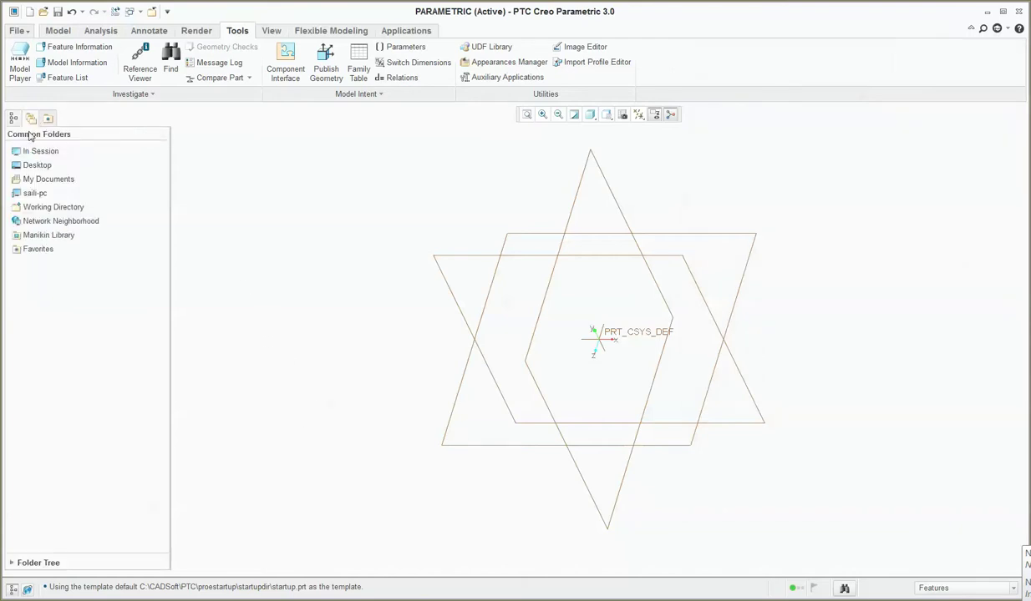
left_click(37, 207)
left_click(437, 136)
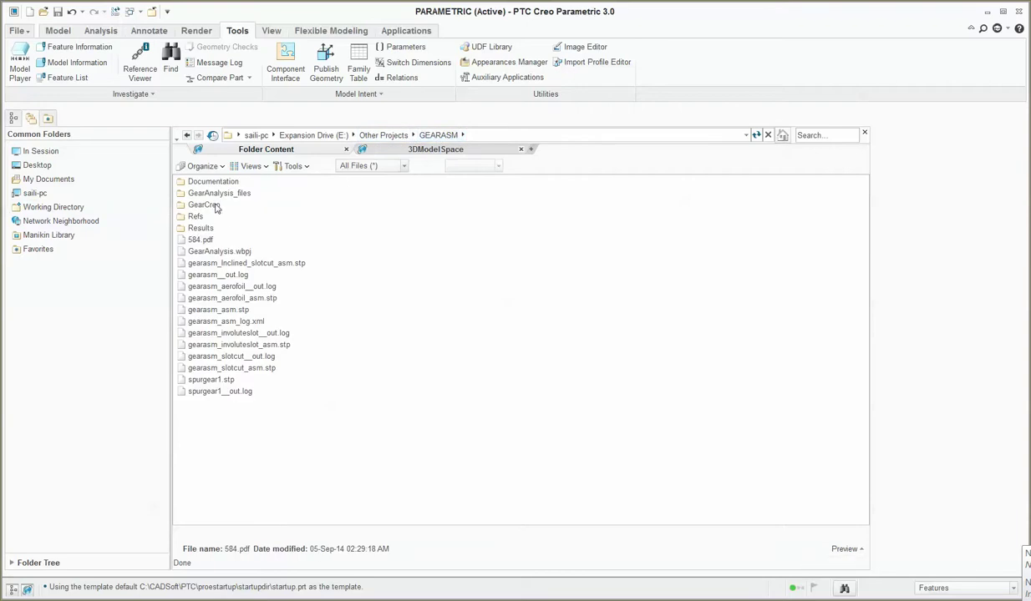
left_click(213, 204)
left_click(210, 194)
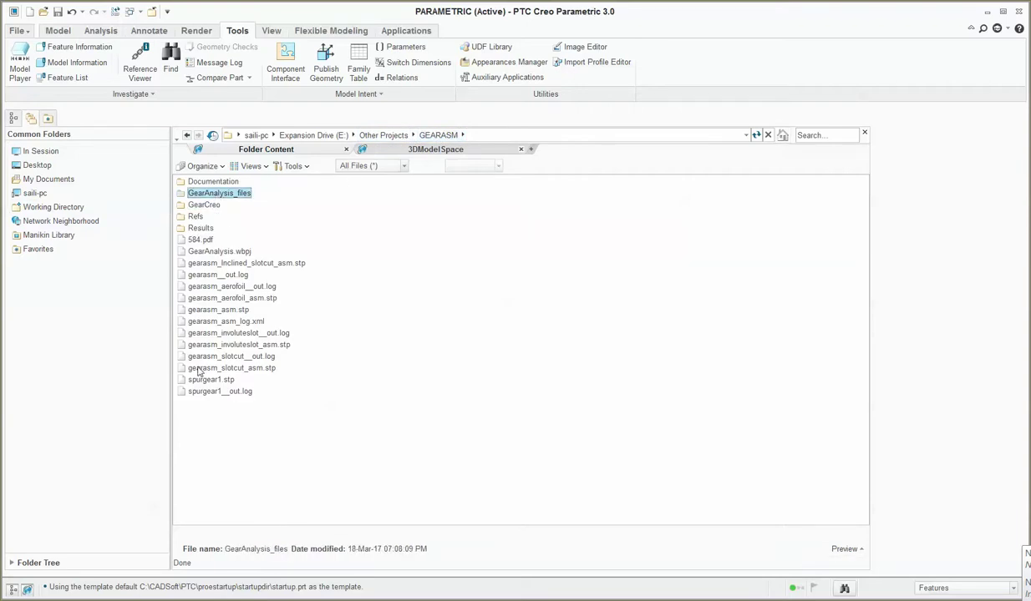
double_click(219, 309)
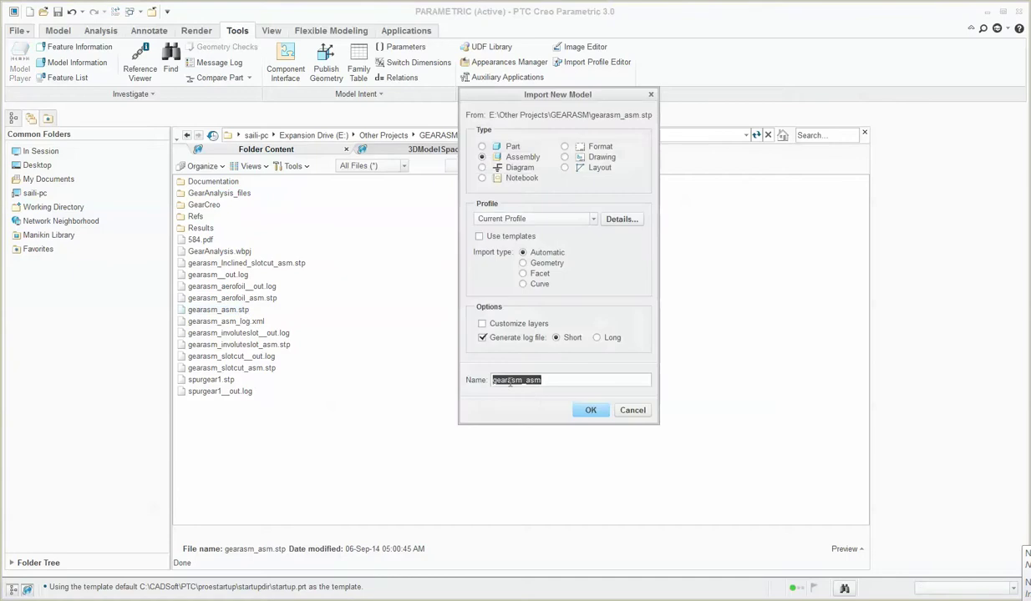
left_click(589, 410)
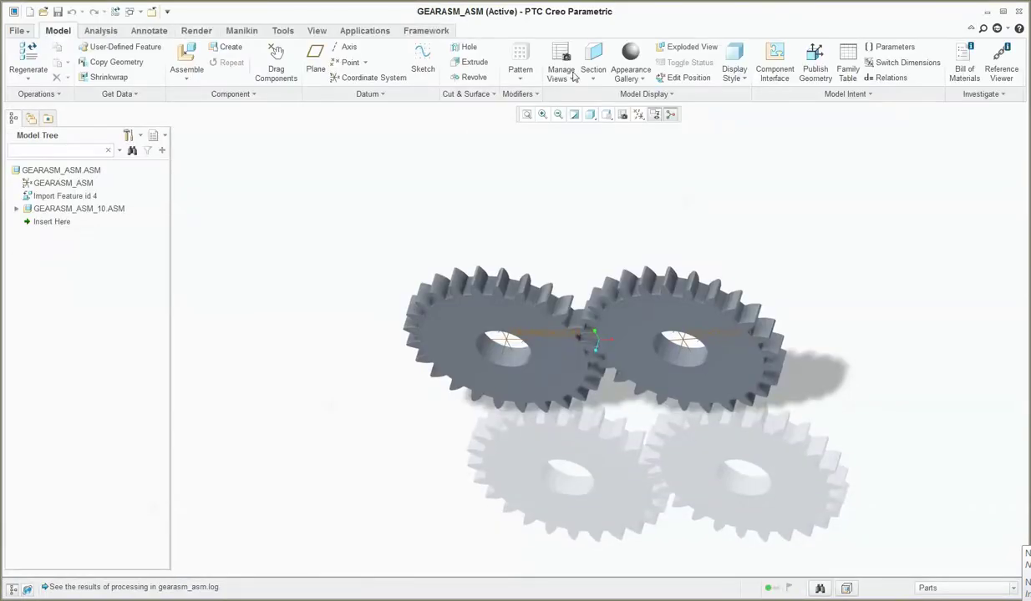
left_click(282, 30)
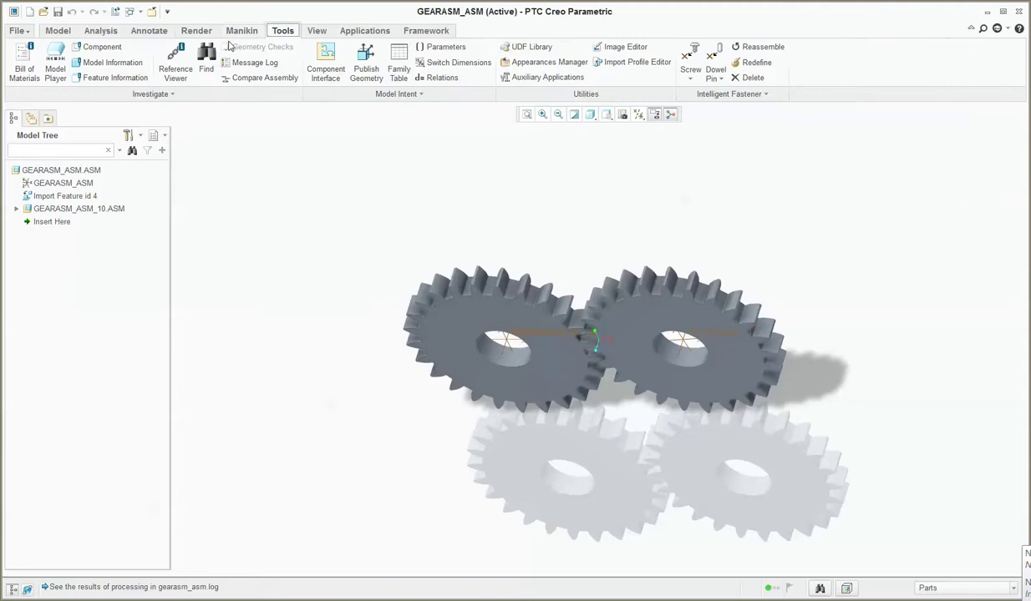
left_click(100, 30)
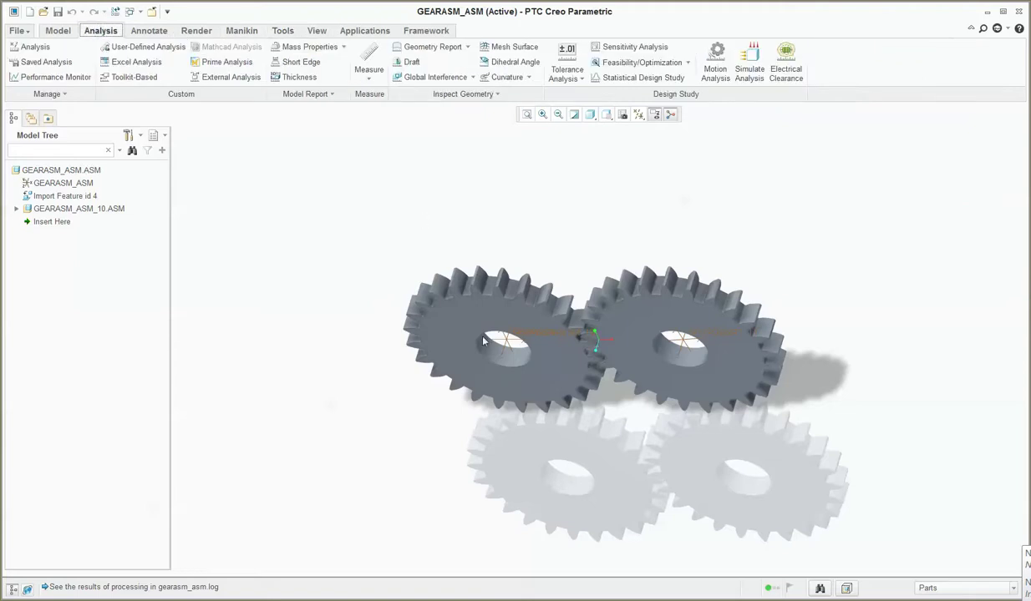
left_click(468, 296)
middle_click_drag(467, 296, 568, 292)
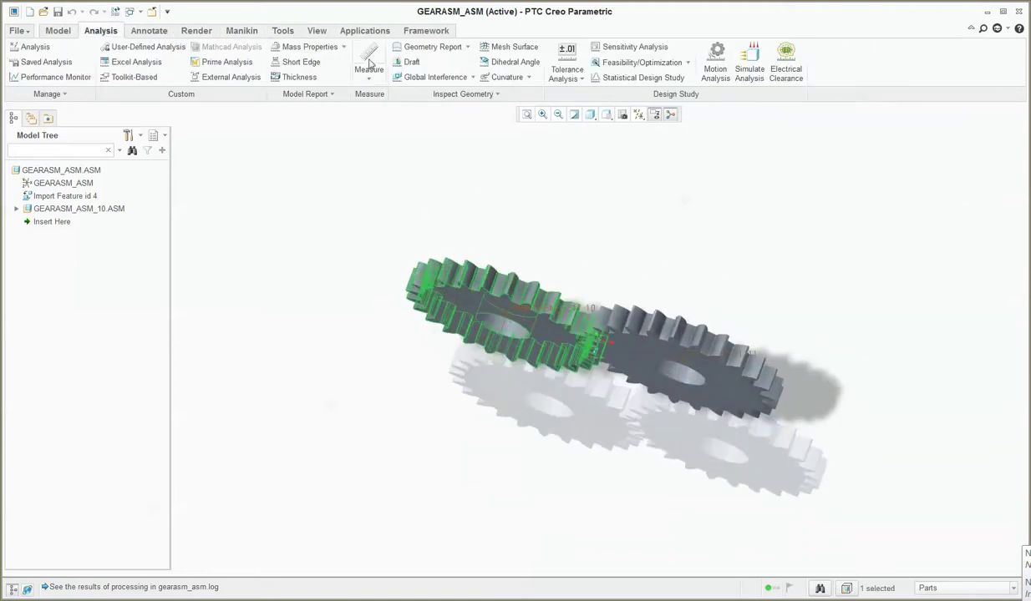
left_click(364, 31)
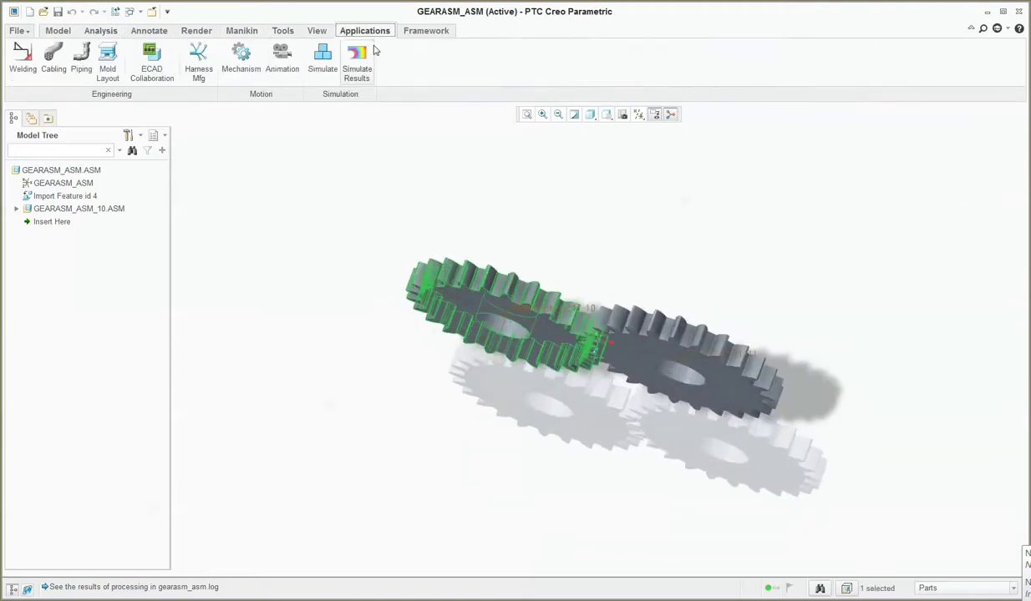
left_click(149, 31)
Step: Measure the area and perimeter of the flat side face of one gear in the assembly
left_click(100, 30)
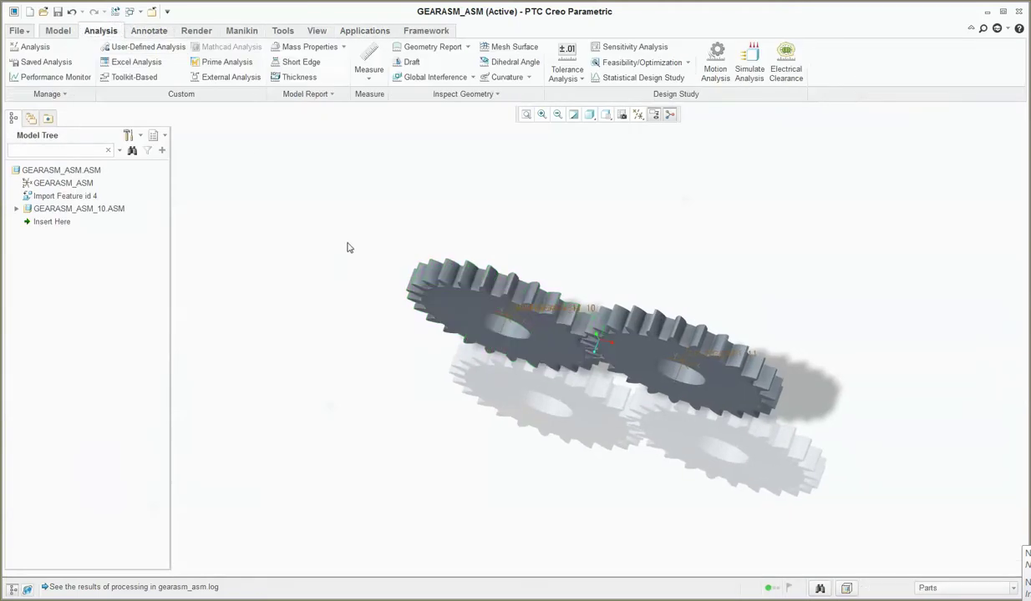
left_click(370, 64)
left_click(522, 224)
middle_click_drag(522, 223, 455, 261)
scroll(455, 260, "up", 5)
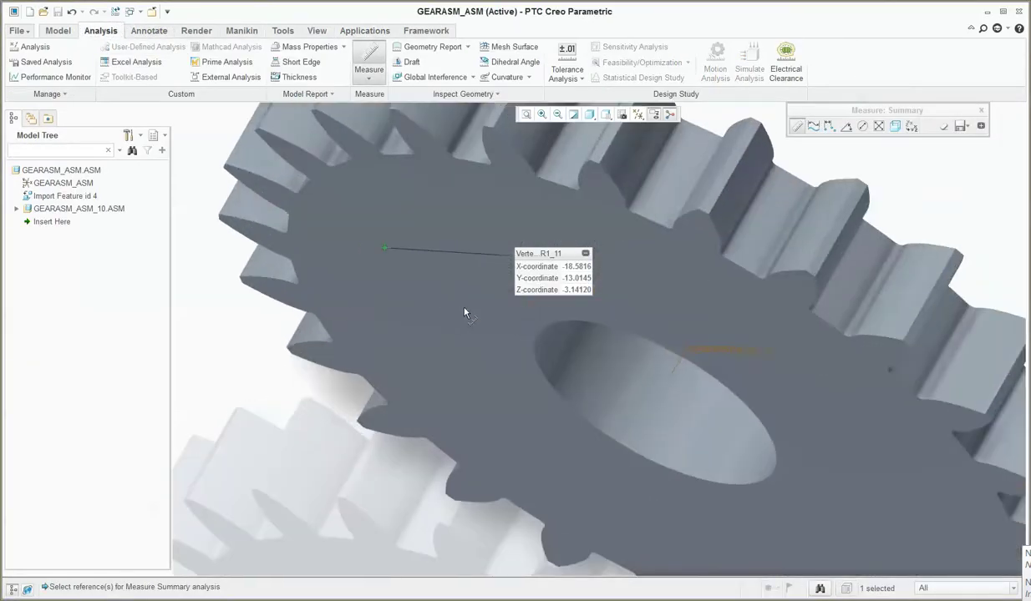
left_click(465, 313)
scroll(476, 322, "down", 3)
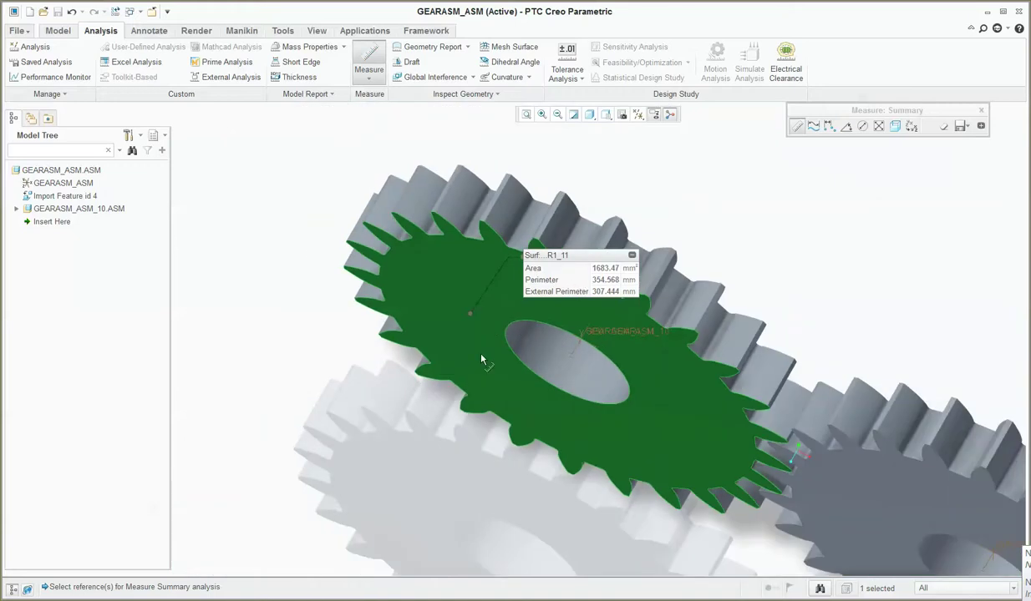
middle_click_drag(481, 359, 539, 342)
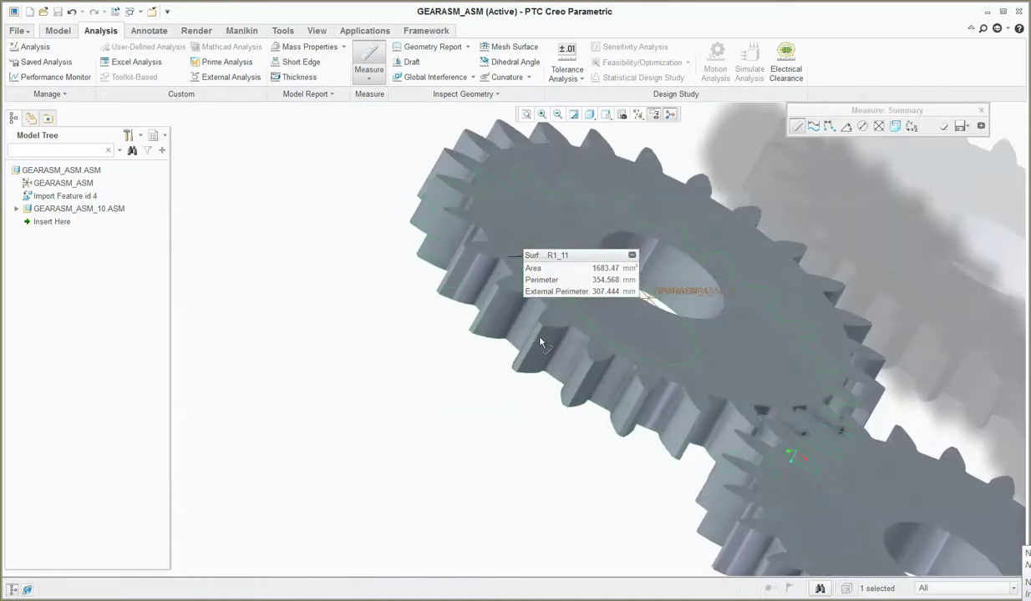
Step: Add a second flat gear face to the measurement to get the distance between the two faces, and inspect the meshing gears
left_click(657, 355, "ctrl")
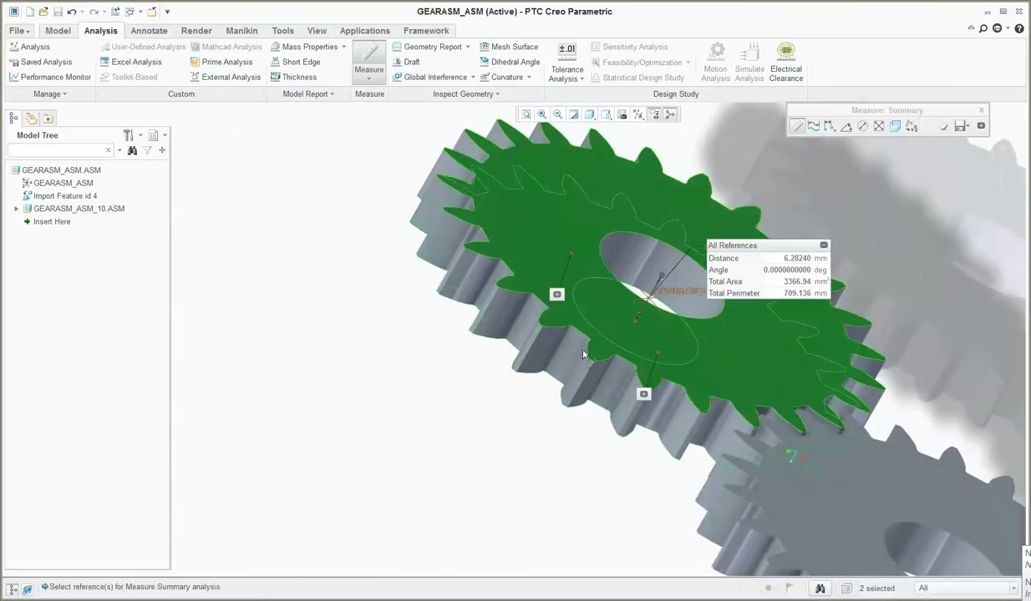
mouse_move(583, 355)
middle_mouse_down()
mouse_move(649, 305)
mouse_move(601, 325)
mouse_move(612, 302)
mouse_move(633, 338)
mouse_move(726, 344)
mouse_move(587, 330)
mouse_move(564, 360)
middle_mouse_up()
key("Escape")
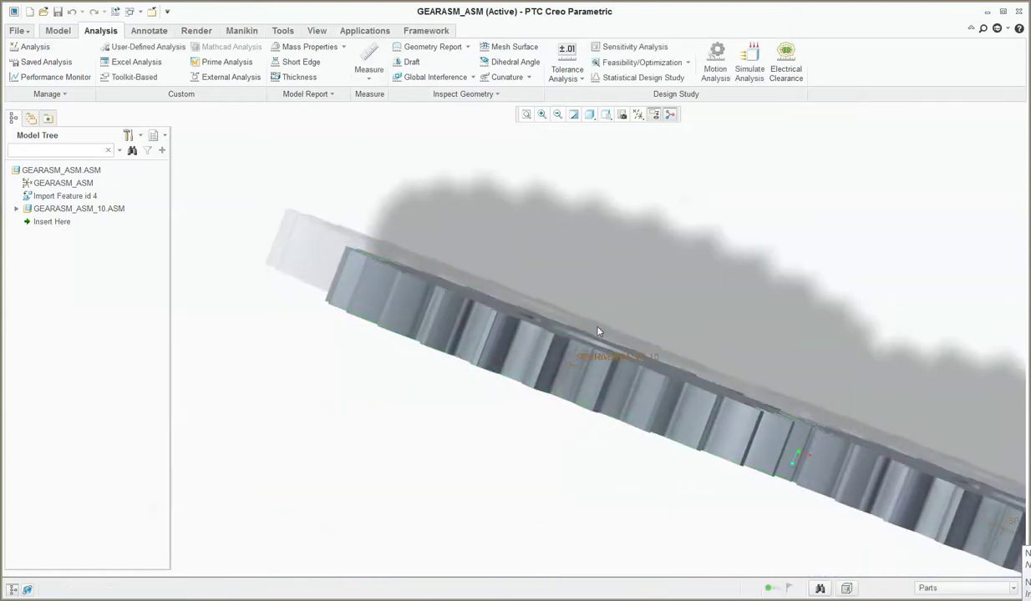
scroll(683, 274, "down", 5)
middle_click_drag(620, 299, 642, 253)
scroll(667, 318, "up", 8)
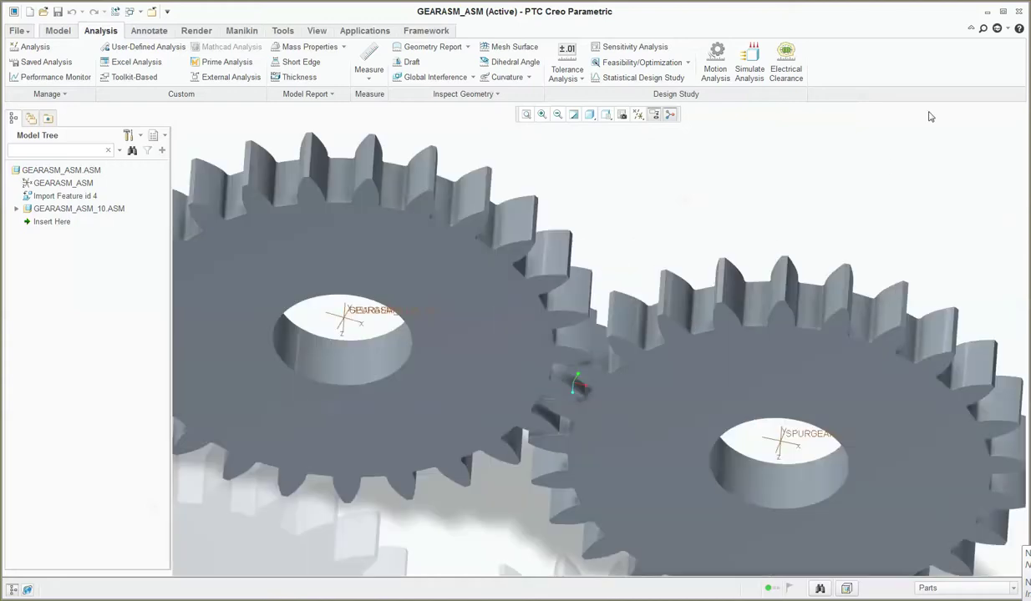
mouse_move(752, 268)
middle_mouse_down()
mouse_move(744, 260)
mouse_move(714, 281)
middle_mouse_up()
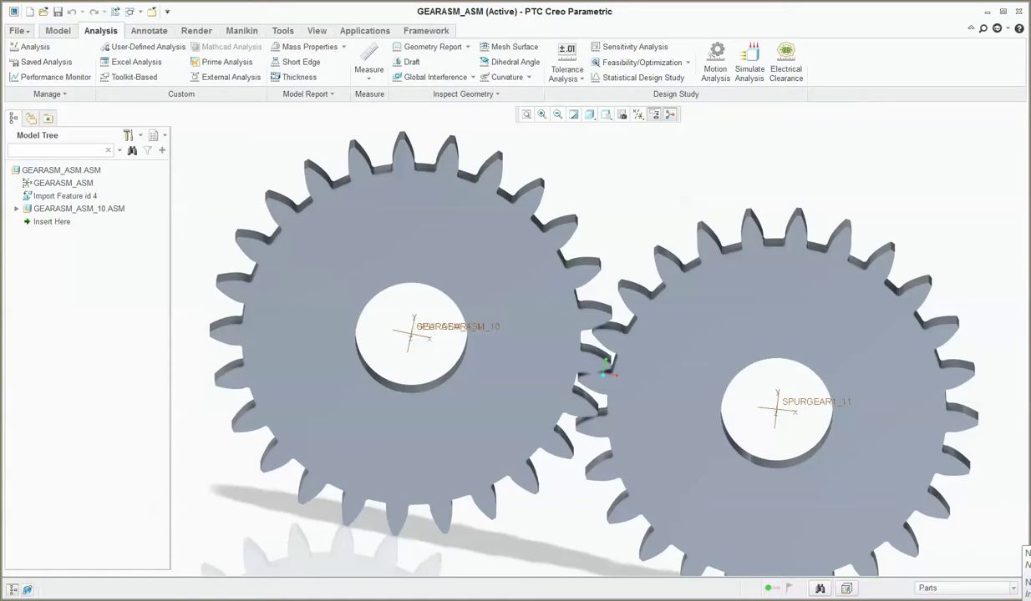
Step: Return to the PARAMETRIC part and close the folder browser to show its datum planes and modelling tools
key("alt+f")
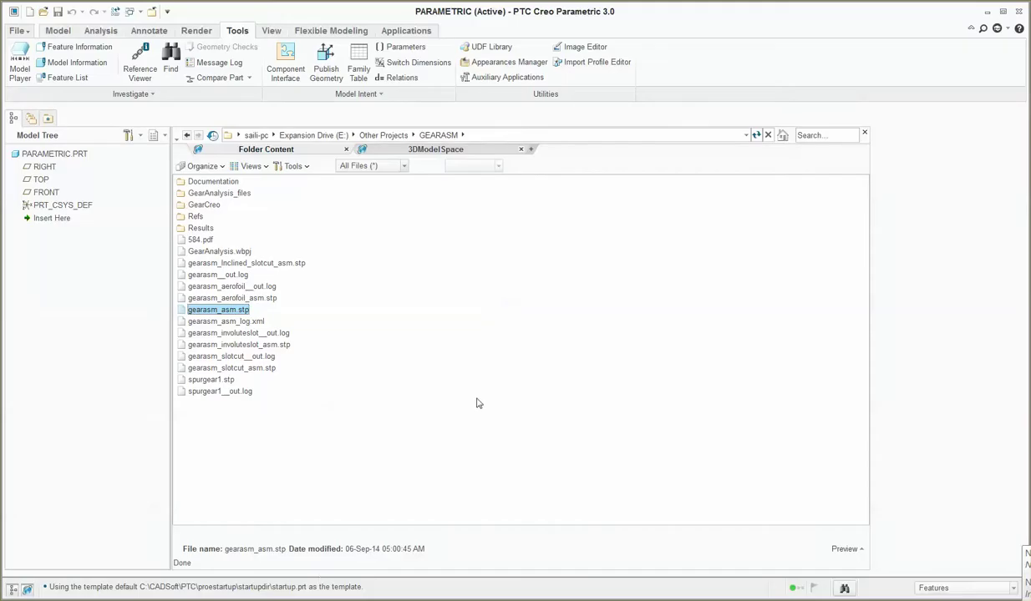
left_click(828, 123)
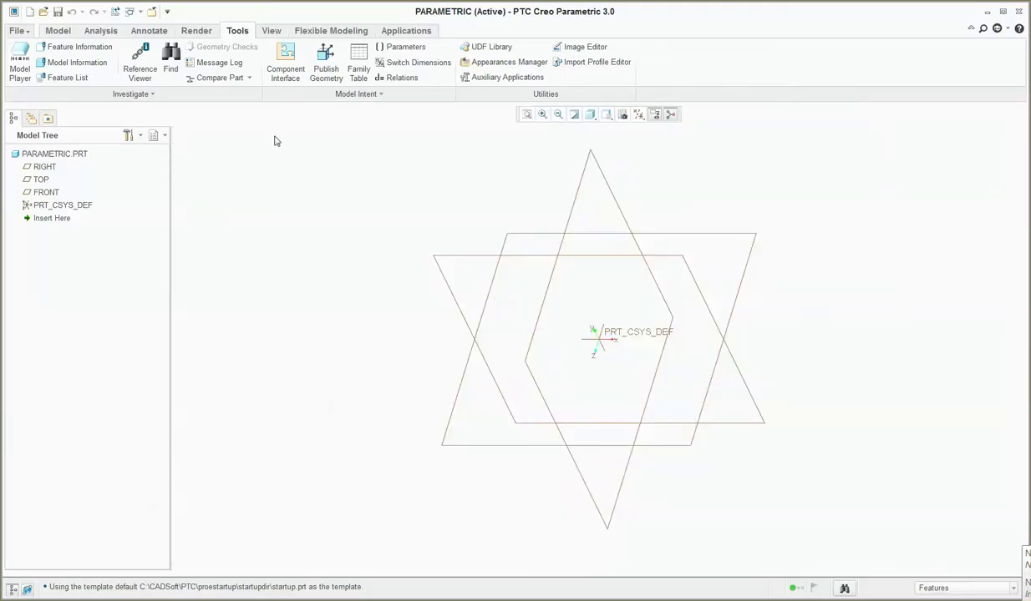
left_click(52, 33)
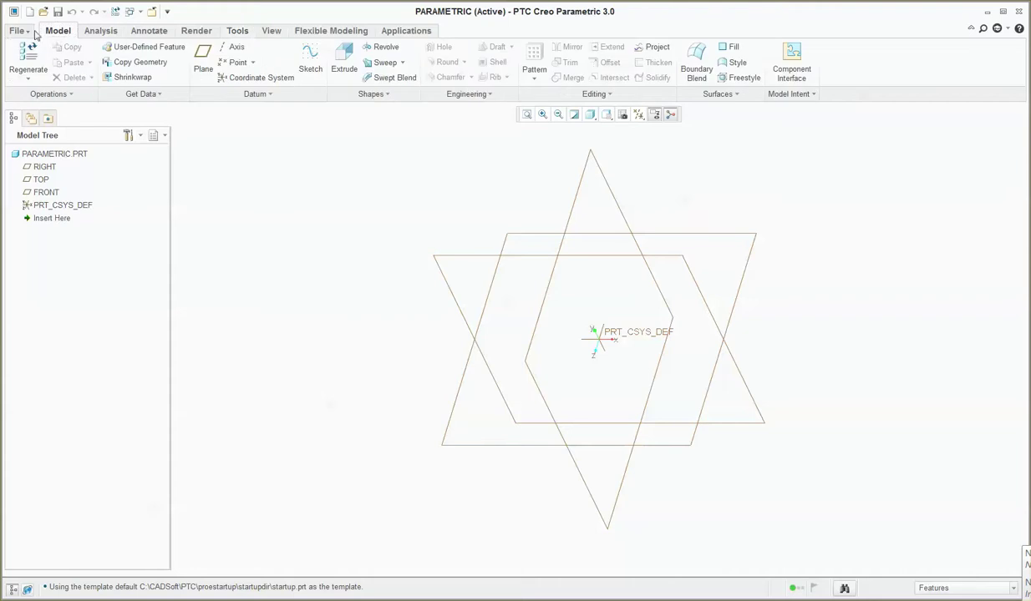
left_click(267, 95)
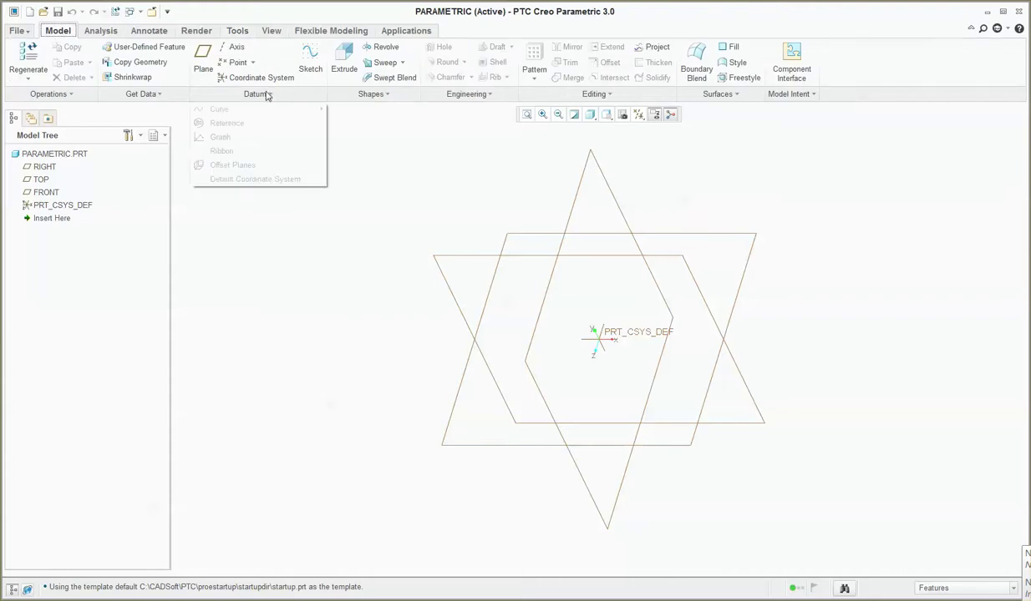
left_click(248, 109)
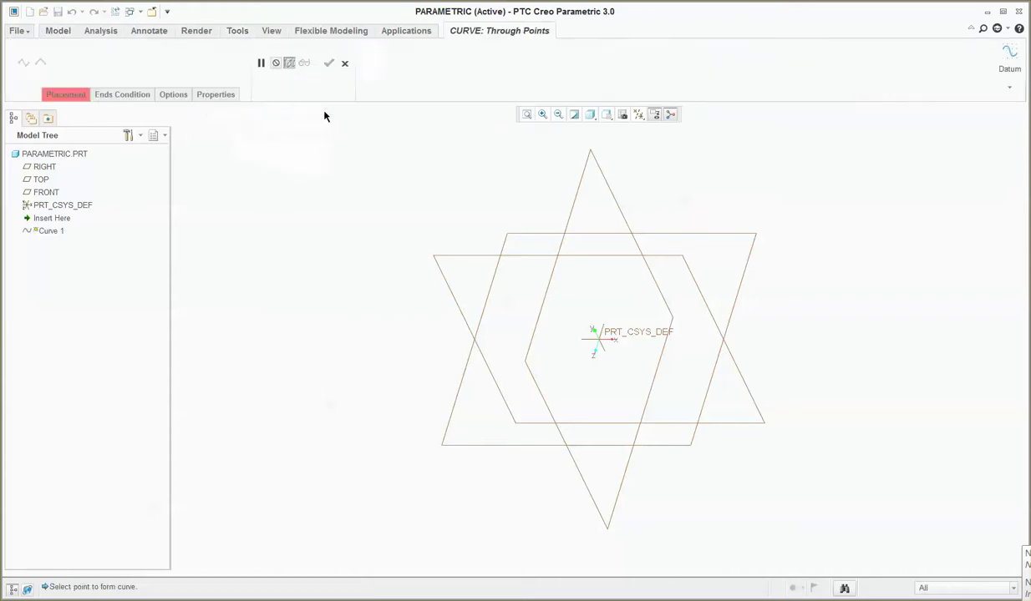
left_click(344, 64)
Step: Start a Cartesian Curve from Equation referenced to PRT_CSYS_DEF and open its equation editor
left_click(268, 95)
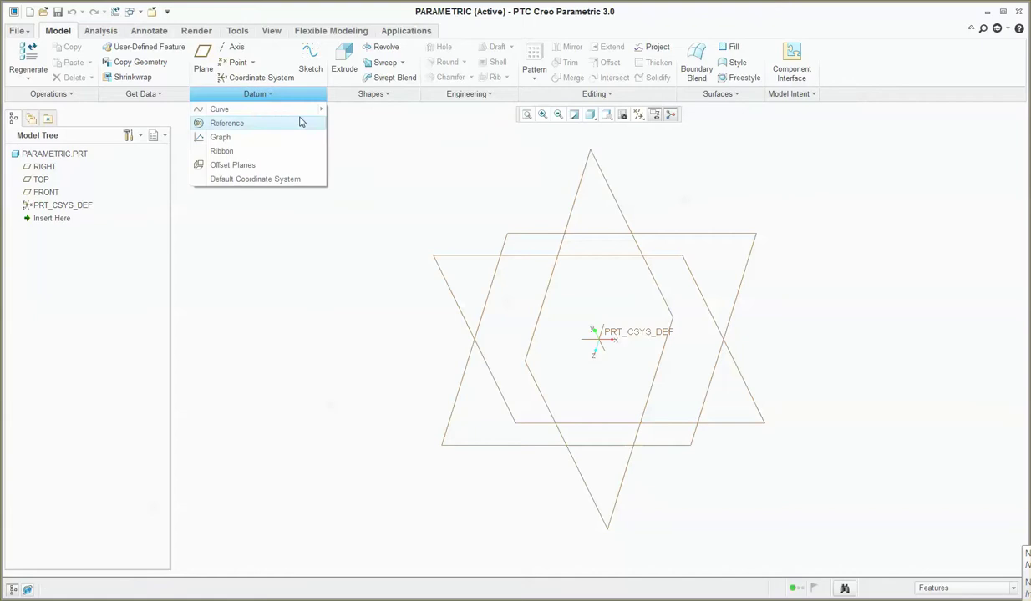
mouse_move(251, 109)
left_click(355, 123)
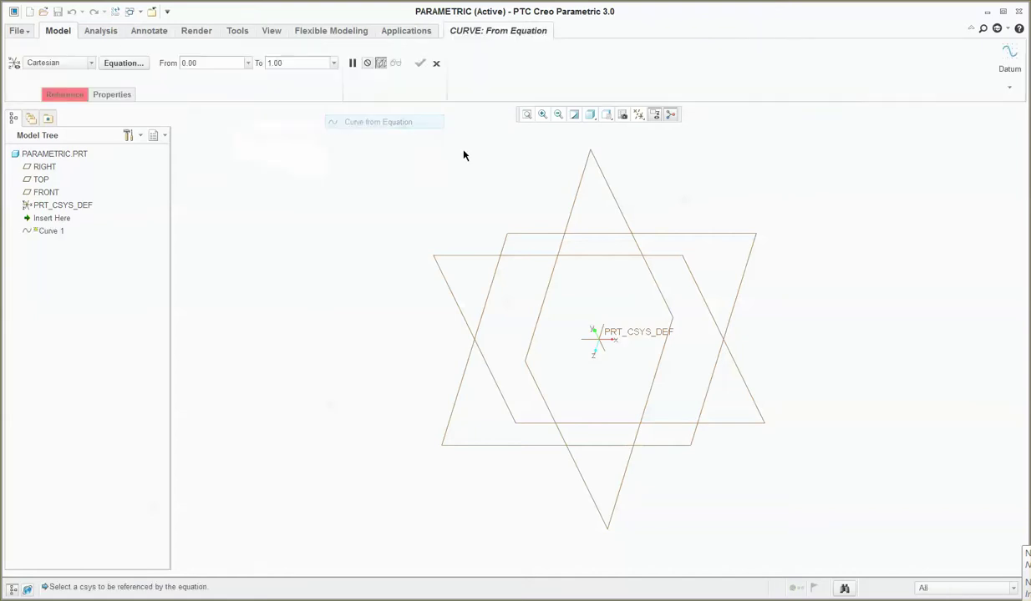
left_click(55, 205)
left_click(123, 62)
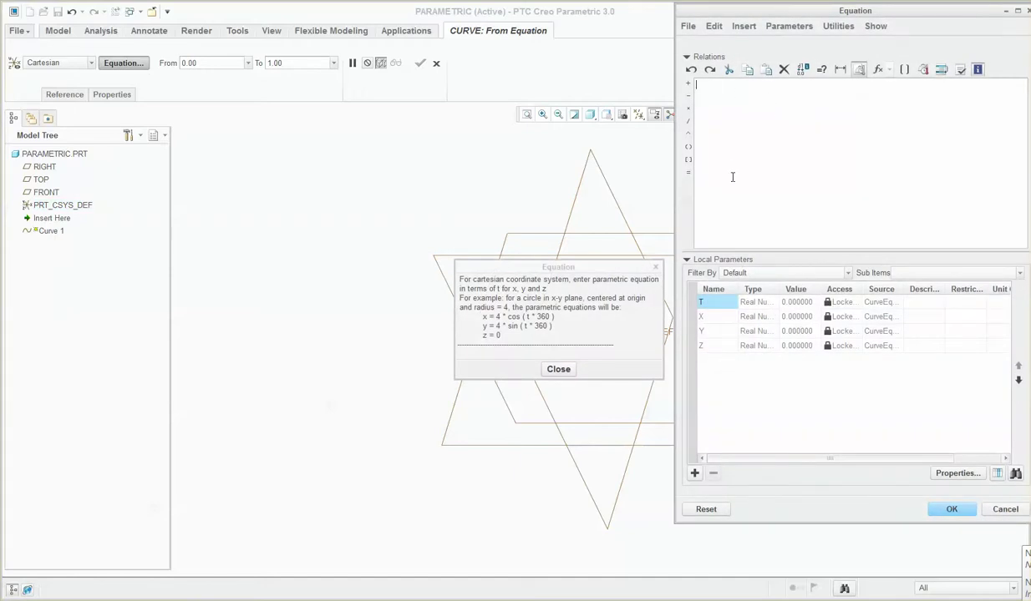
Step: Enter the angle equations TH_RAD=IA_RAD*T and TH_DEG = IA_DEG*T for the curve
type("x=")
type("TH")
type("_RA")
type("D=")
type("(T")
type("A_RAD")
type("*T")
type("TH_D")
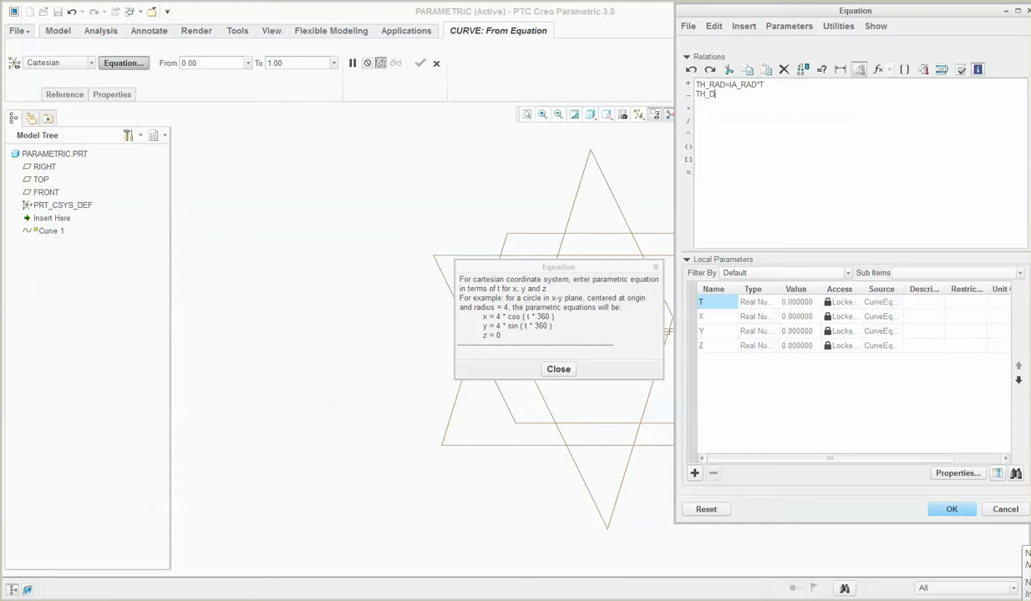
type("EG")
type(" = IA")
type("_RA")
type("DE")
type("G*T")
key("Return")
Step: Begin the third equation with X=RD*(COS(TH_DEG) and copy all three lines
type("X=RD*")
type("(COS(TH_DEG")
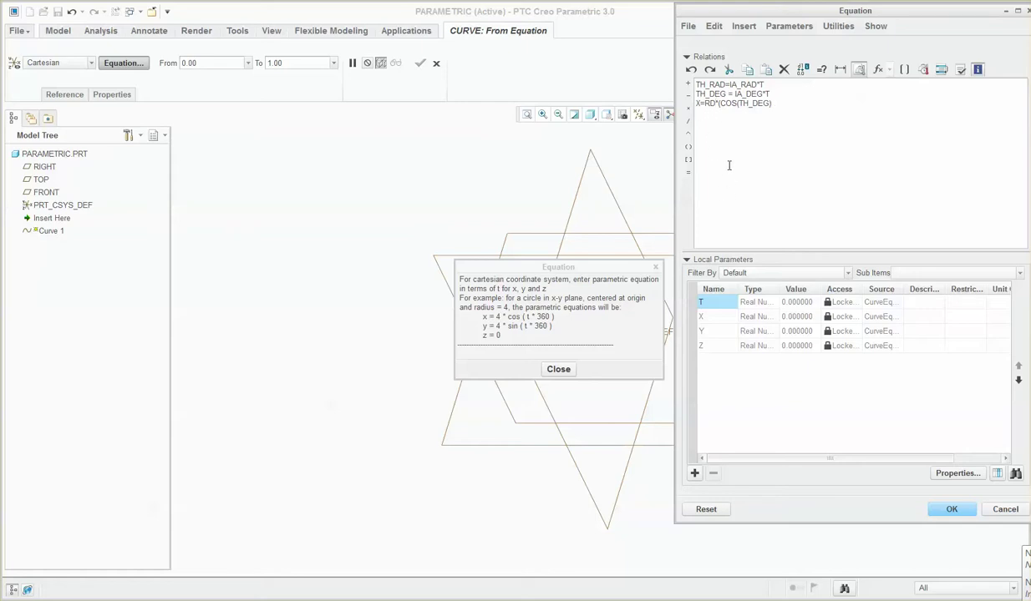
left_click_drag(809, 101, 609, 80)
key("ctrl+c")
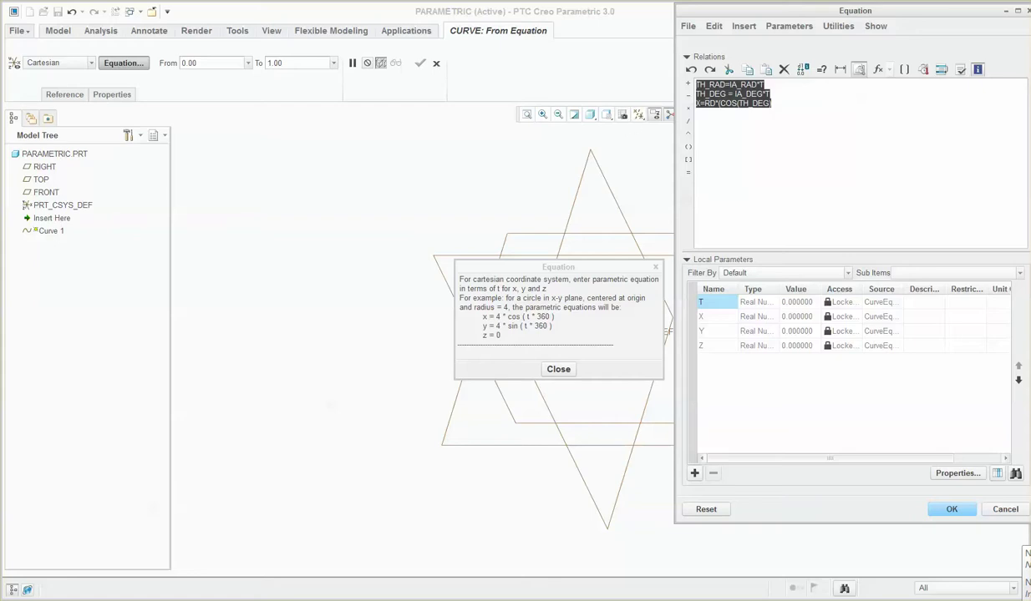
Step: Switch to TextPad and add the heading INVOLUTE EQUATION between two rows of equals signs below the existing equations
key("alt+Tab")
left_click(332, 196)
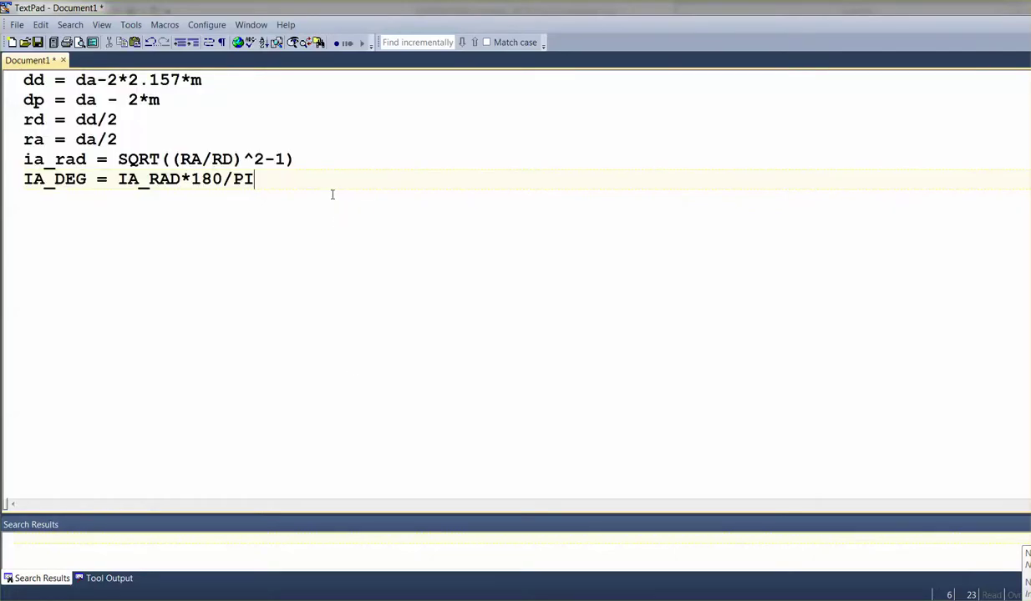
key("Return")
key("Return")
type("============================")
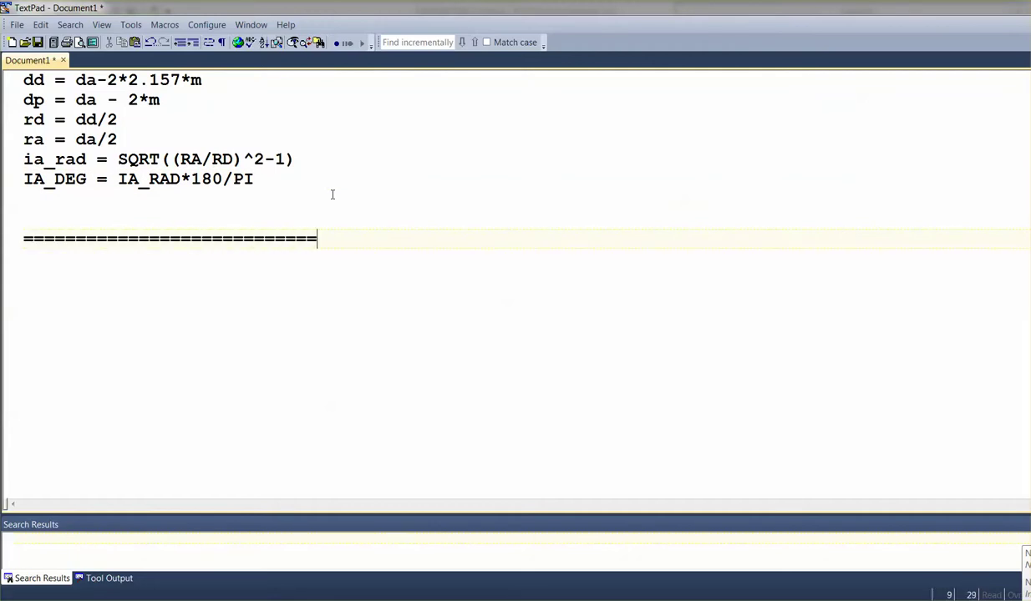
key("Return")
key("Return")
key("BackSpace")
type("INVOLUTE E")
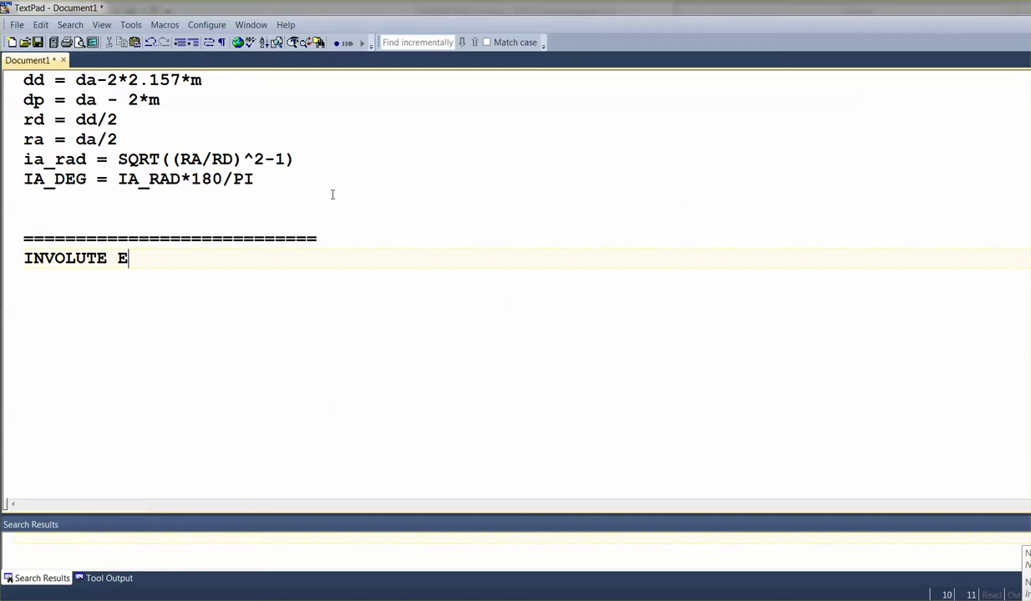
type("QUATIONS")
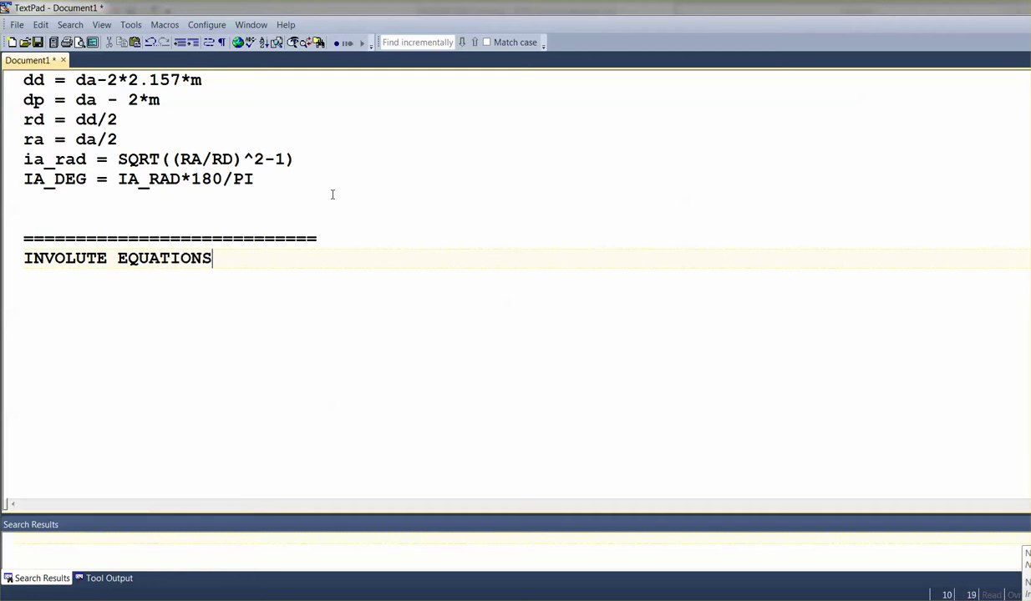
key("BackSpace")
key("Return")
type("=====")
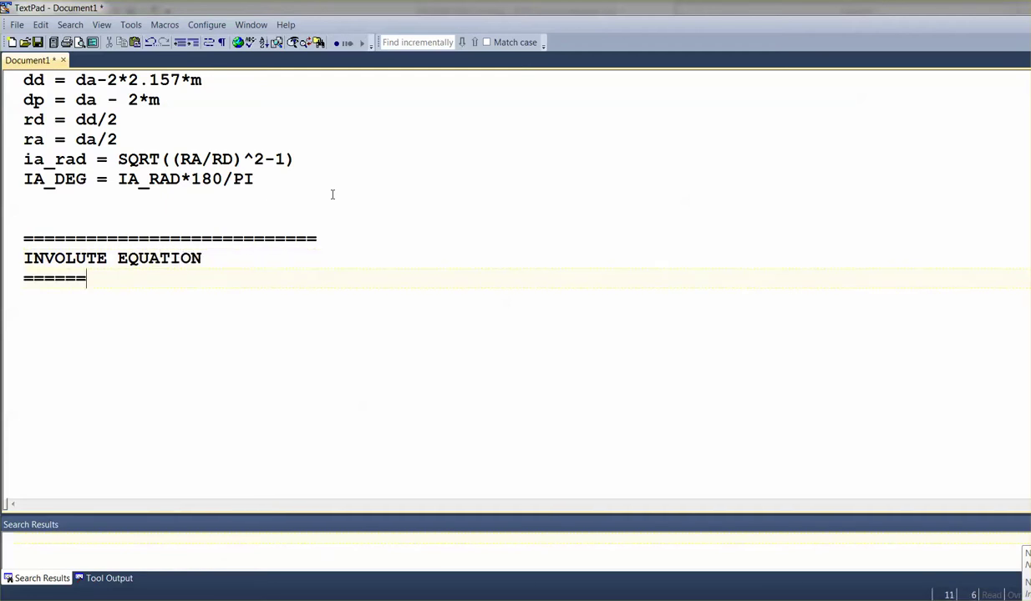
type("=======================")
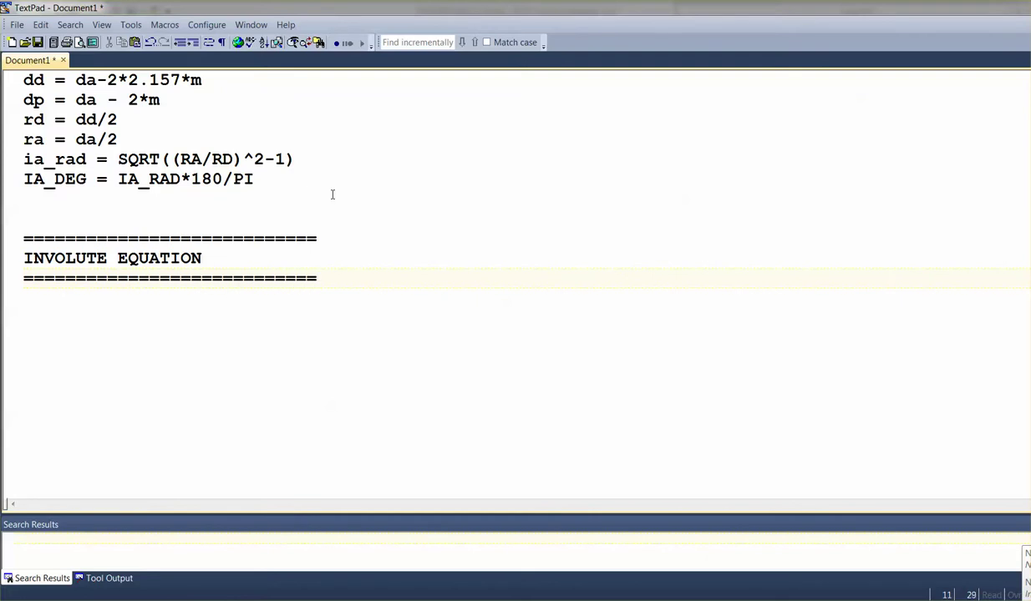
Step: Paste the three copied curve equation lines directly under the INVOLUTE EQUATION heading
key("Return")
key("BackSpace")
key("ctrl+v")
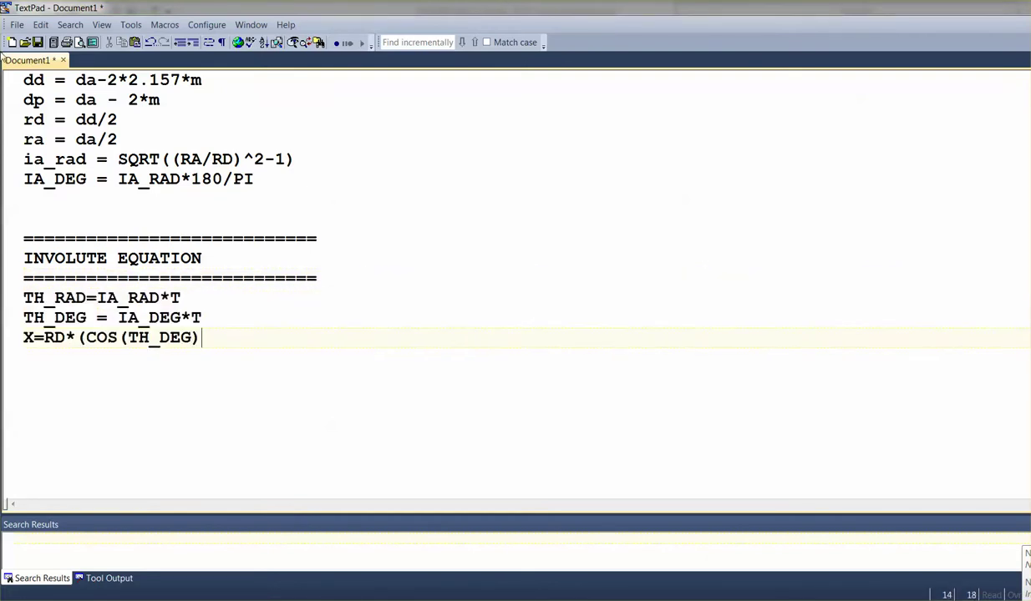
left_click_drag(24, 158, 87, 157)
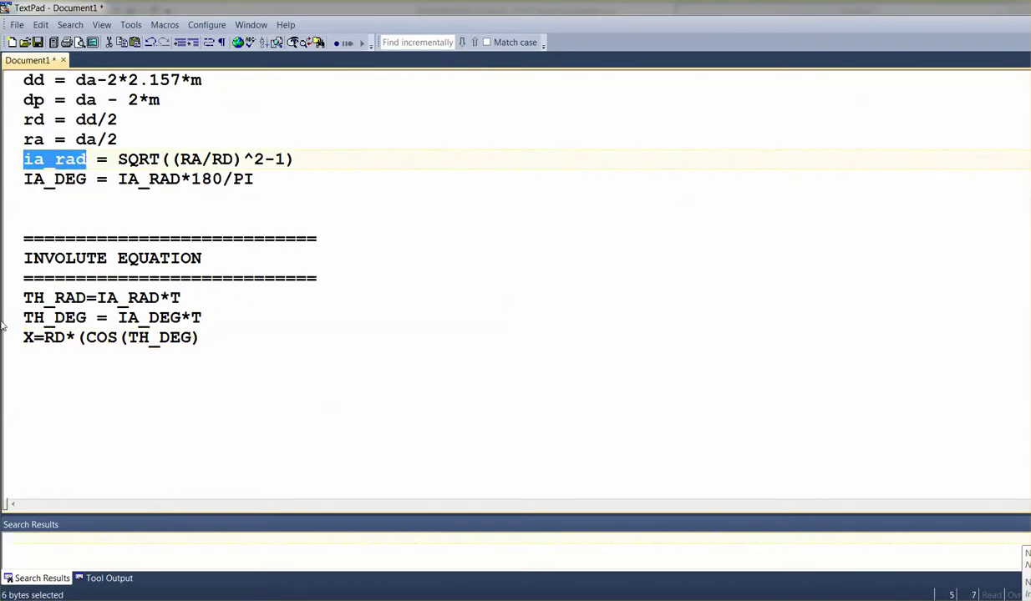
left_click_drag(45, 317, 87, 318)
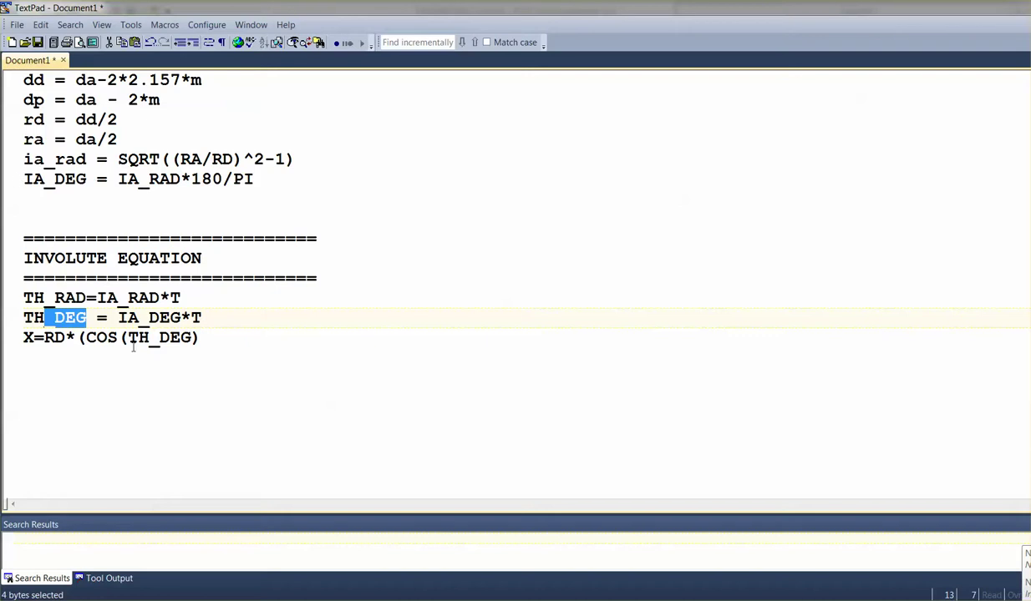
left_click(204, 317)
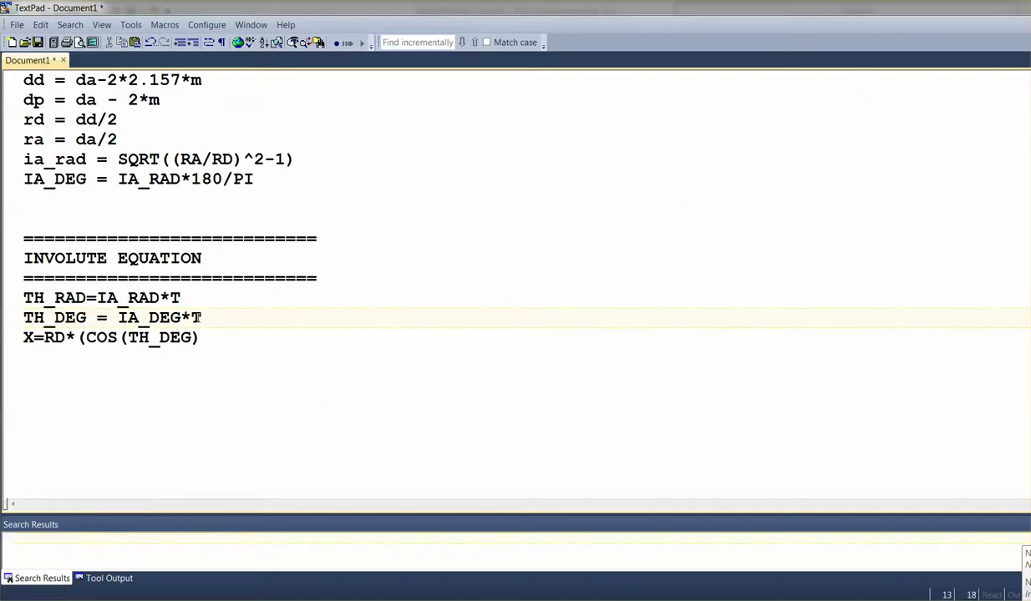
left_click(329, 292)
Step: Complete the X equation as X=RD*(COS(TH_DEG)+TH_RAD*SIN(TH_DEG))
left_click(210, 330)
type("+TH_RAD")
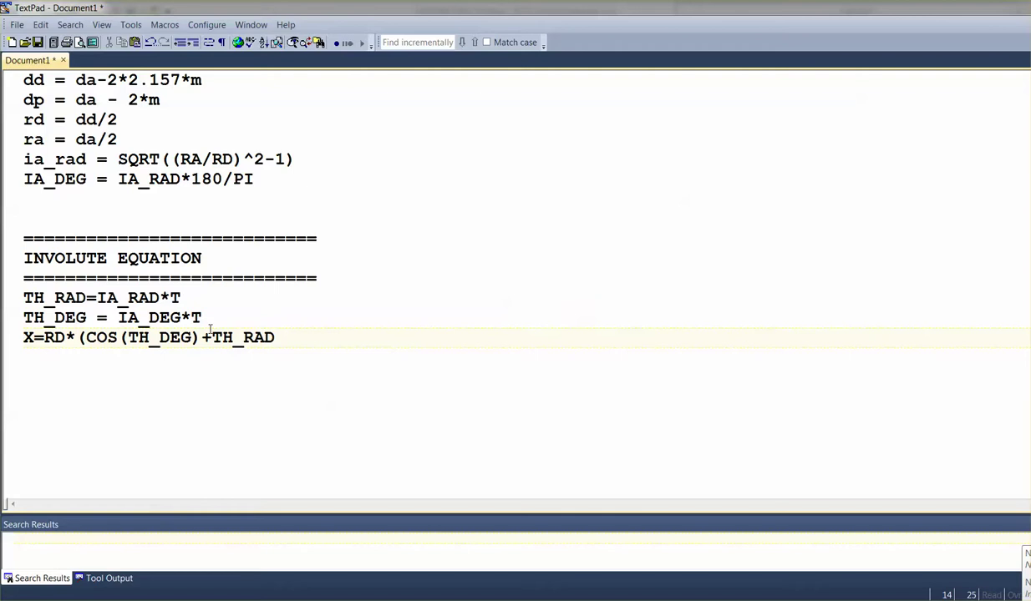
type("*SIN(TH_DEG)")
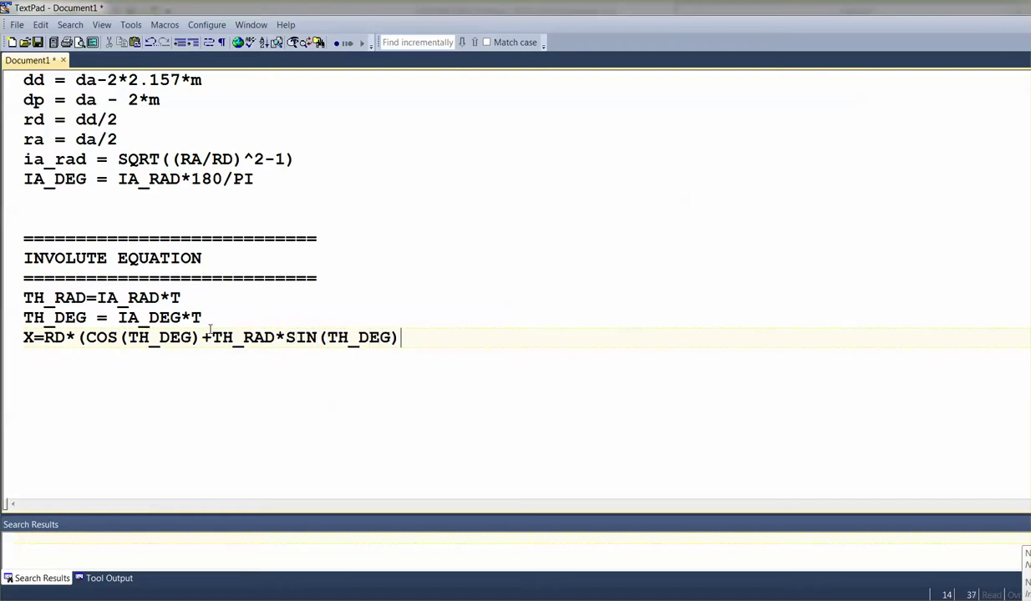
type(")")
Step: Duplicate the X equation on the line directly below it, without a blank line between the two
key("Return")
key("Up")
key("shift+Down")
key("ctrl+c")
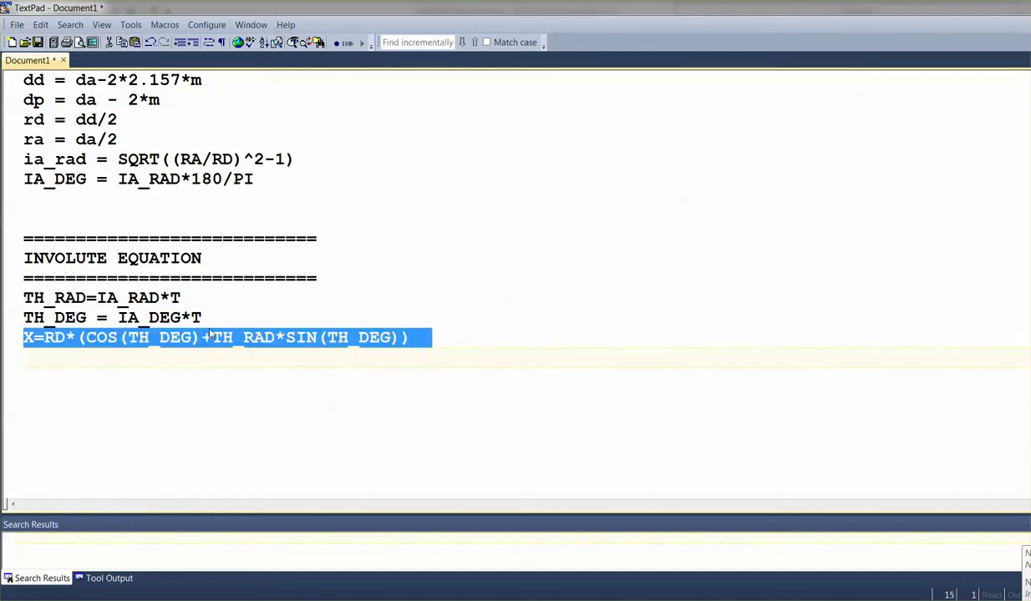
key("Down")
key("ctrl+v")
key("Up")
key("Up")
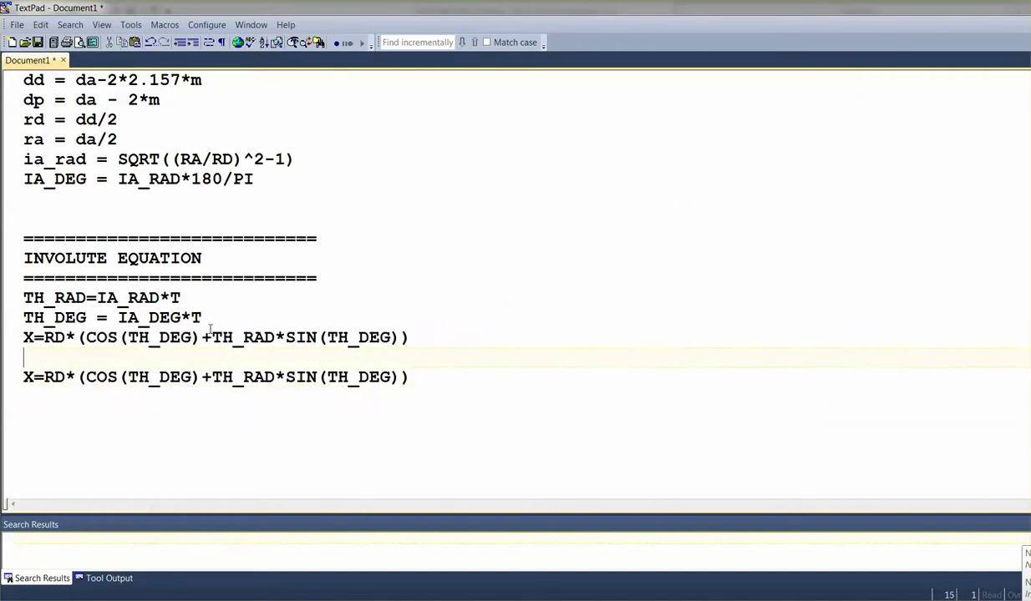
key("Delete")
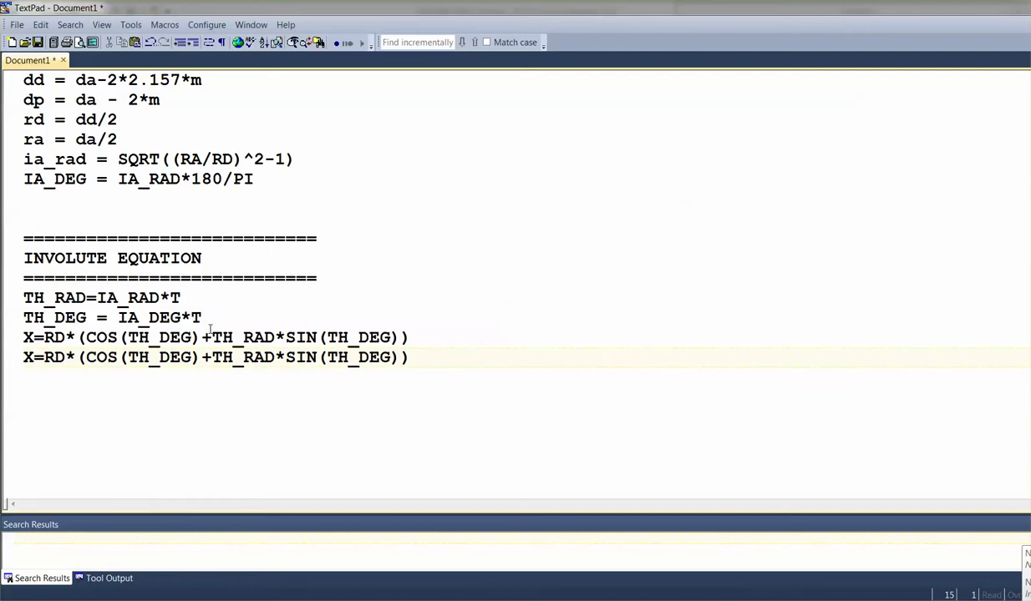
Step: In the duplicated equation, change the variable X to Y and replace COS with SIN
key("shift+Right")
type("Y")
key("Right")
key("Right")
key("shift+Right")
key("shift+Right")
key("shift+Right")
key("shift+Right")
key("shift+Left")
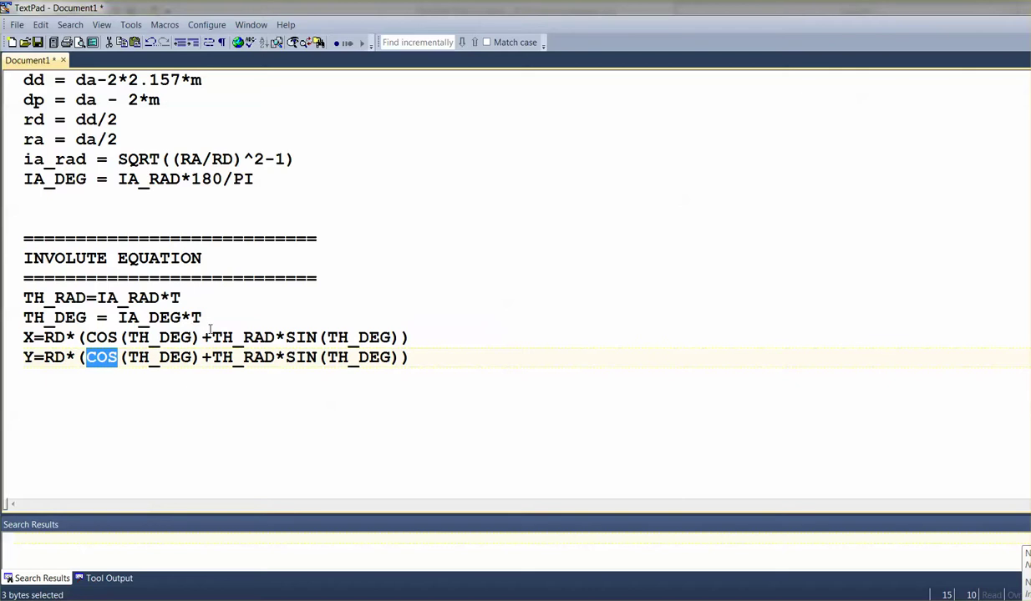
type("SIN")
Step: Change the plus sign before TH_RAD in the Y equation to a minus sign
key("Right")
key("Right")
key("Right")
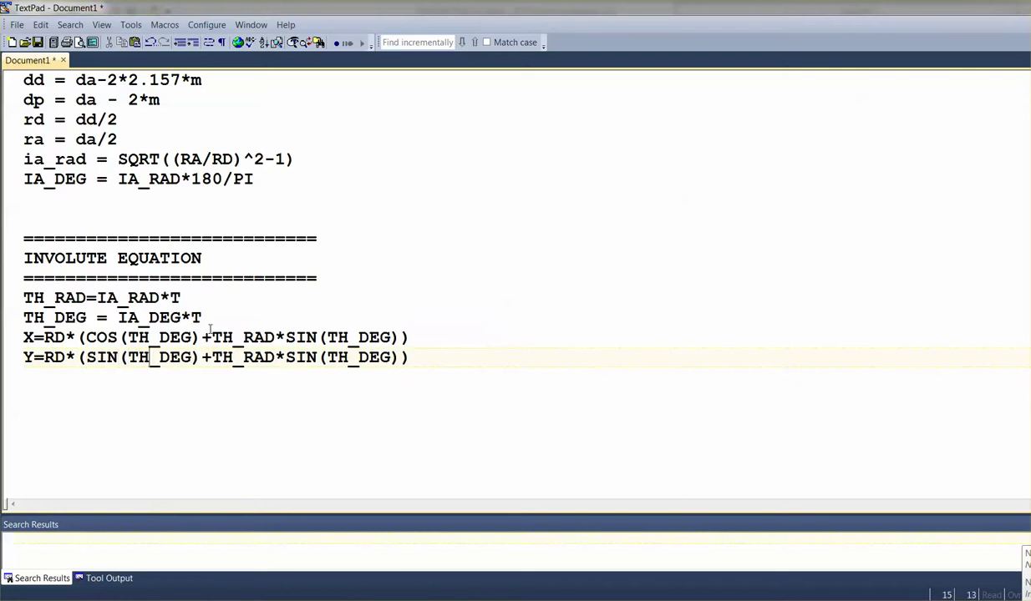
key("Right")
key("Right")
key("Right")
key("Right")
key("Right")
key("Right")
key("BackSpace")
type("-")
Step: Replace the second SIN in the Y equation with COS and add the line Z=0 below it
key("Right")
key("Right")
key("Right")
key("Right")
key("Right")
key("Left")
key("shift+Right")
key("shift+Right")
key("shift+Right")
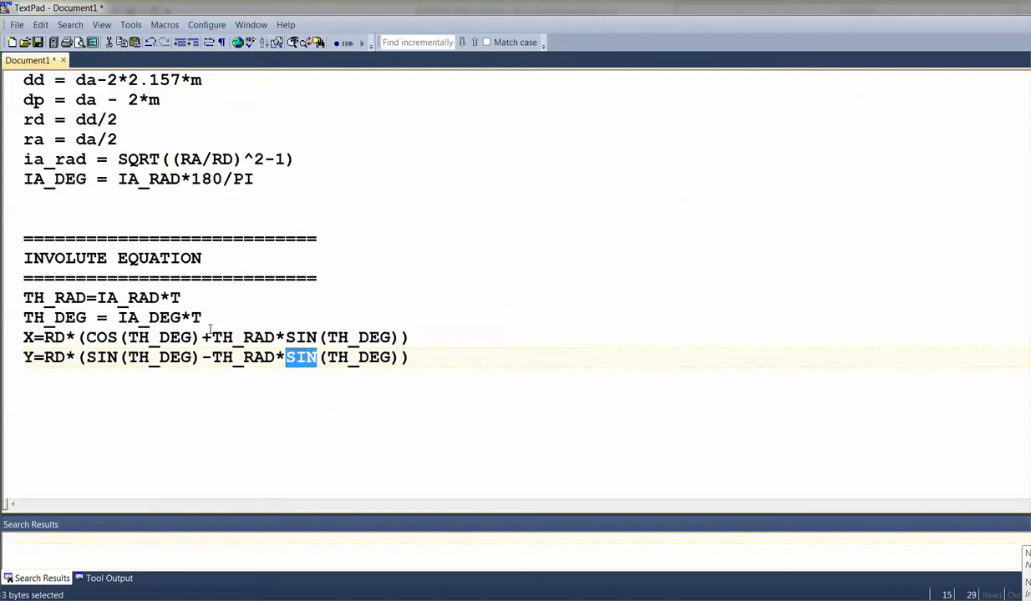
type("COS")
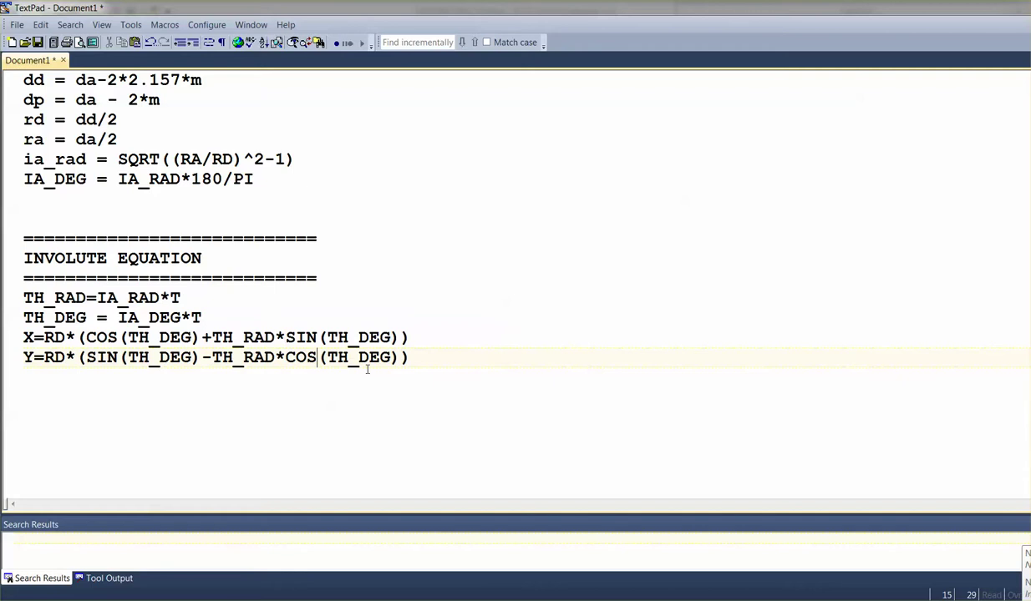
key("Return")
type("Z=0")
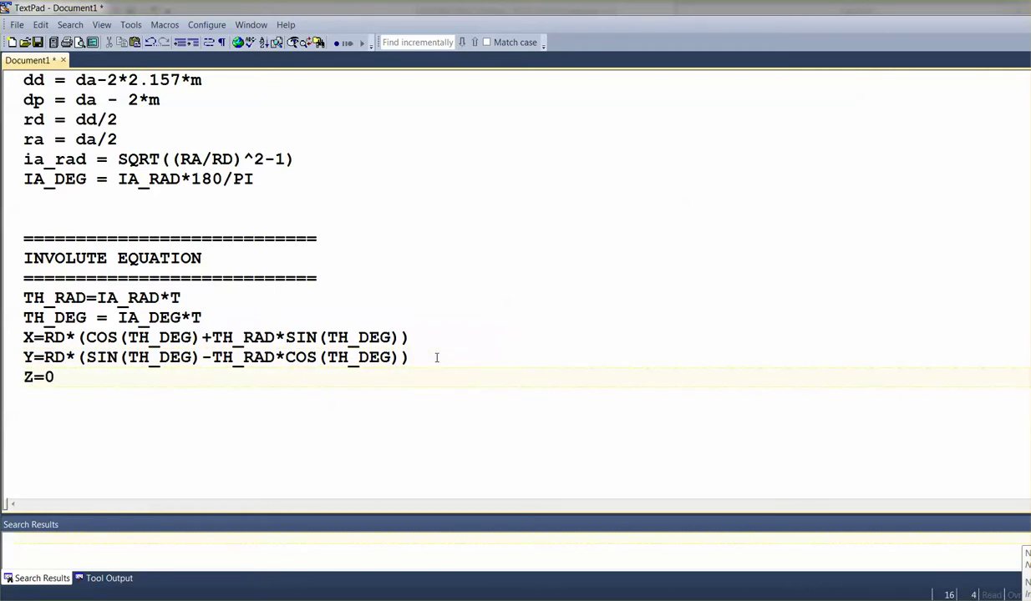
Step: Copy the five involute equation lines from TextPad into Creo's curve equation, replacing the existing relations, and complete the curve
left_click_drag(54, 376, 2, 286)
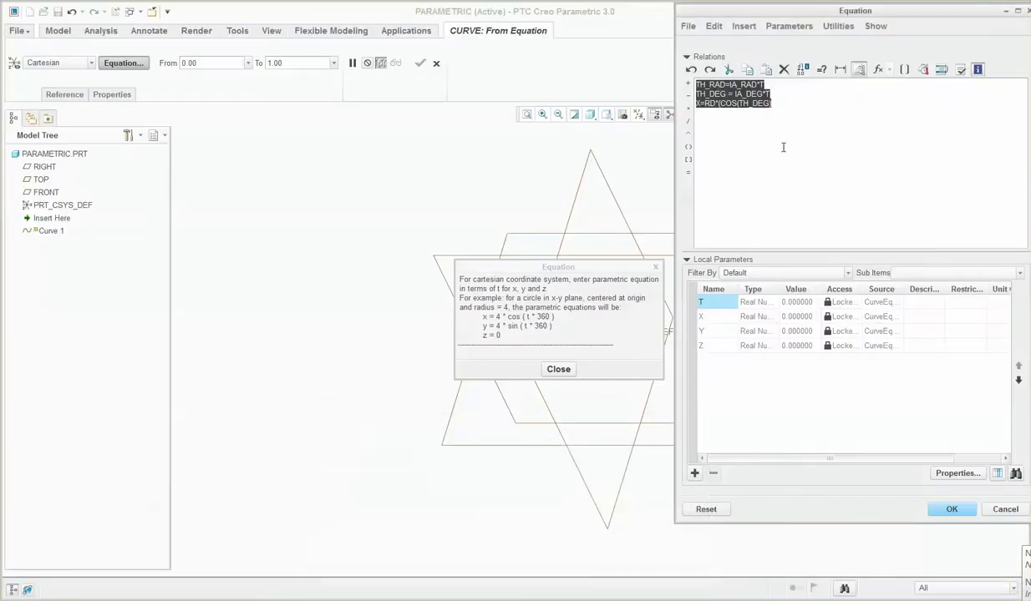
left_click(783, 147)
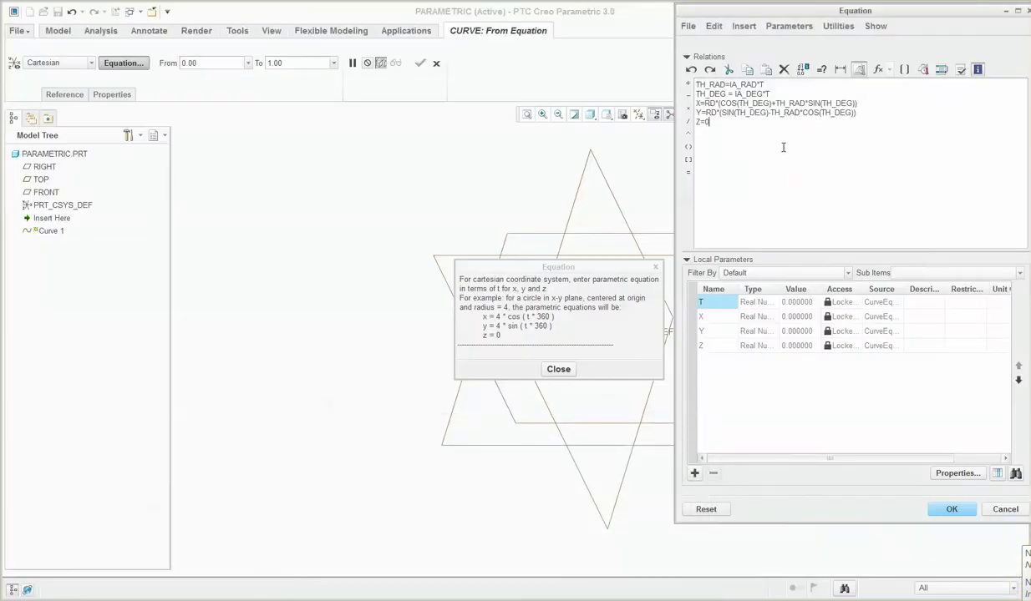
left_click(954, 509)
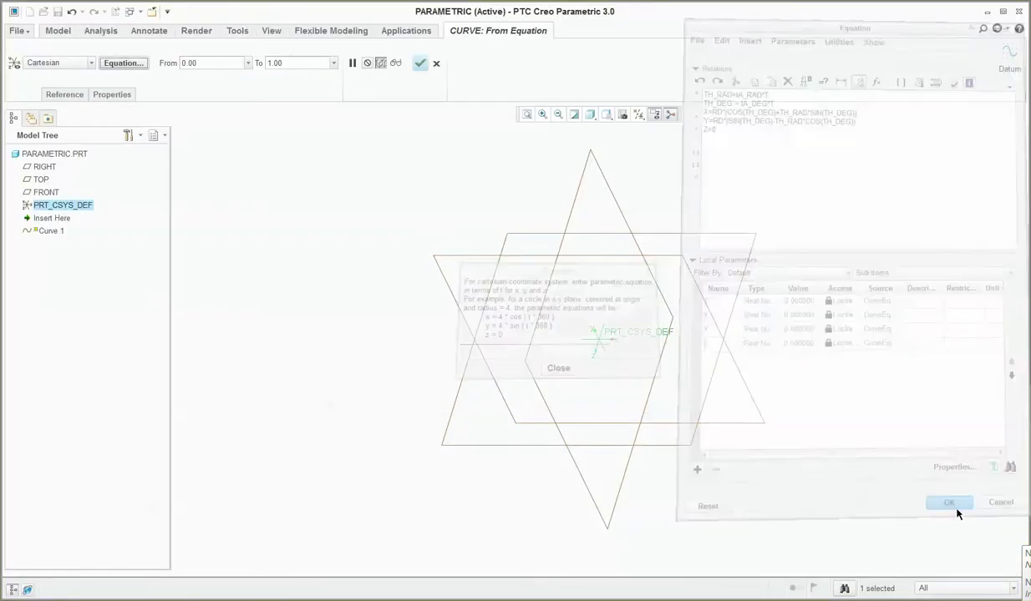
left_click(420, 62)
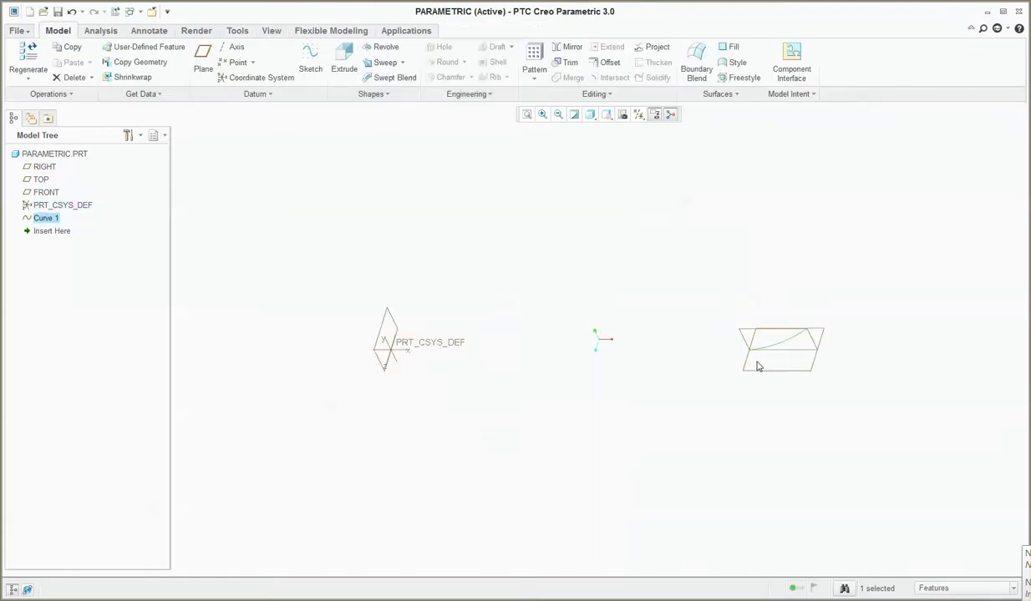
scroll(756, 367, "up", 3)
scroll(864, 470, "down", 3)
scroll(826, 451, "up", 2)
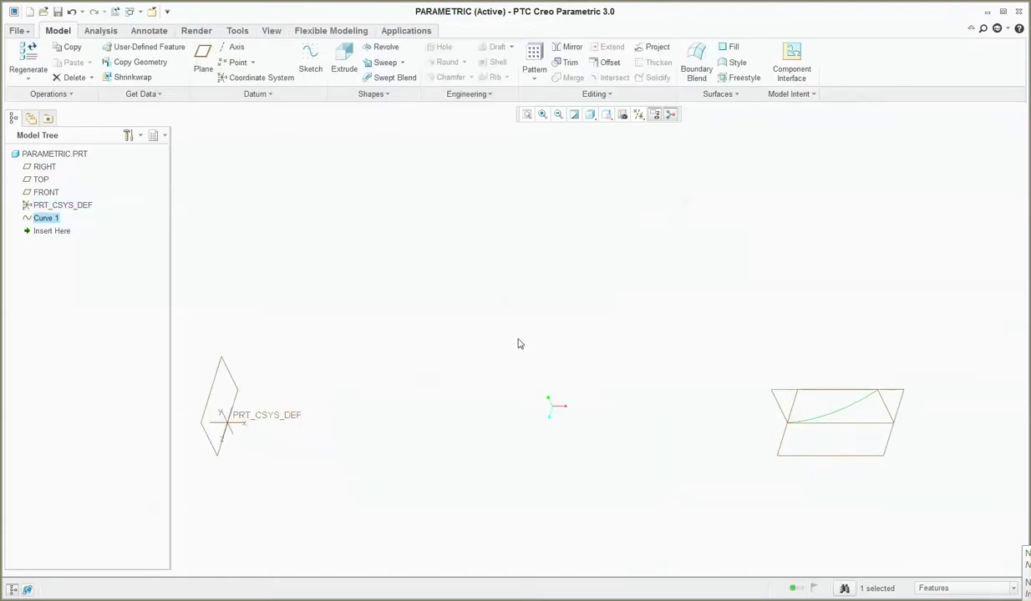
Step: Set the part parameter GTHK to 10
left_click(773, 399)
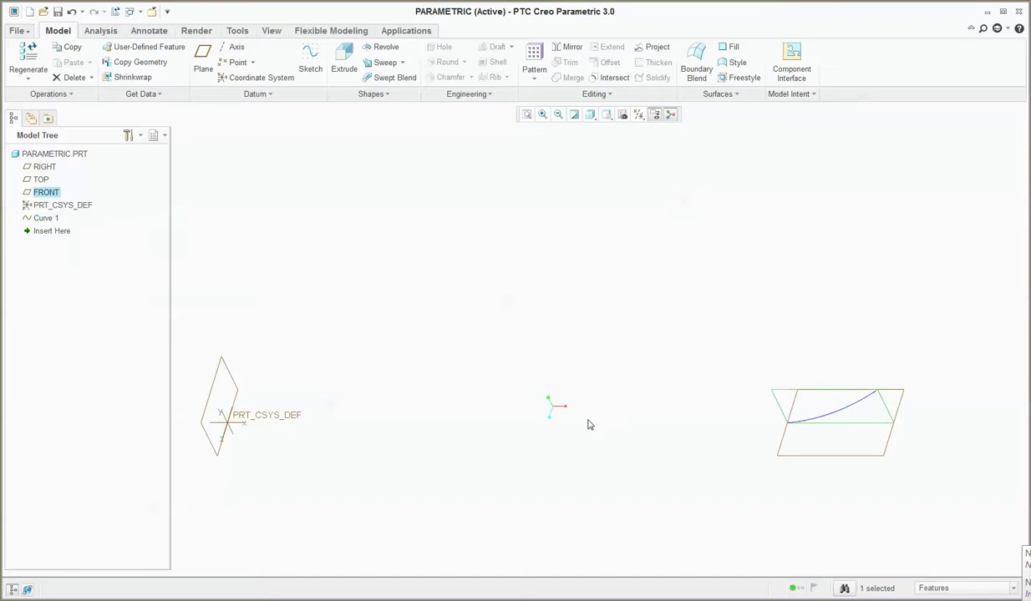
scroll(591, 424, "down", 3)
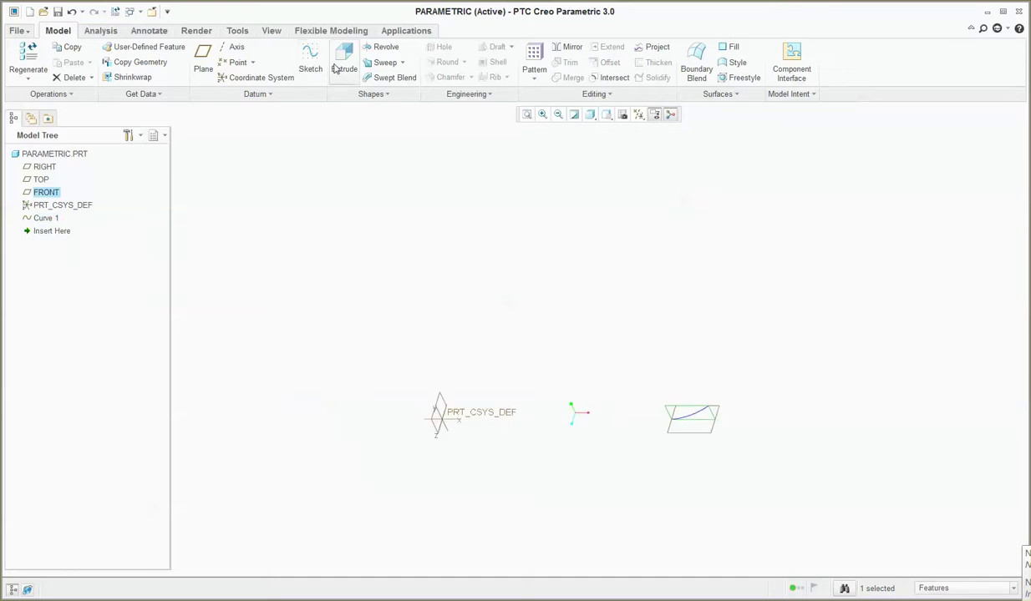
left_click(237, 31)
left_click(403, 49)
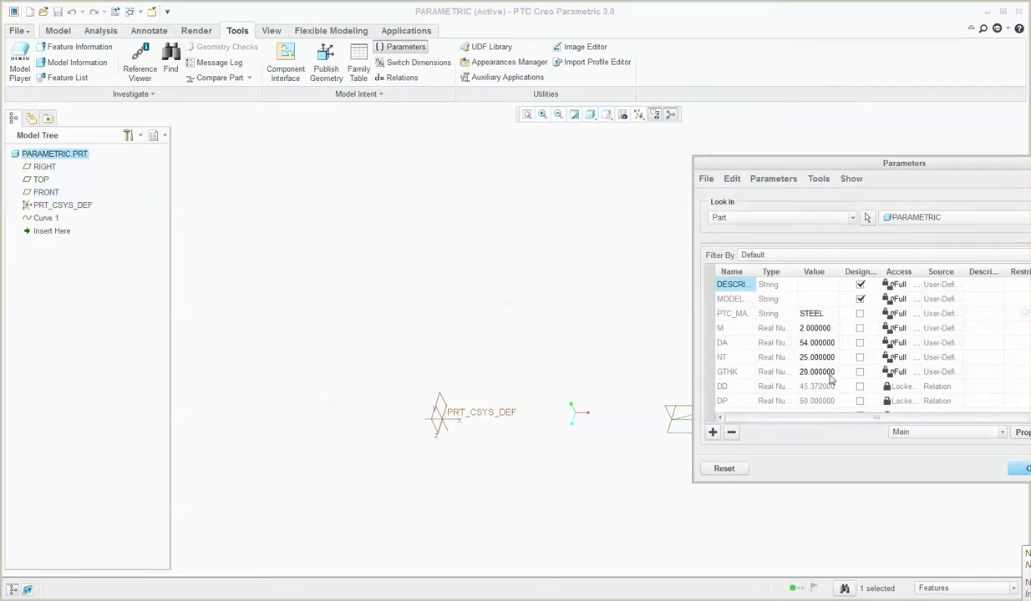
double_click(804, 372)
type("10")
key("Return")
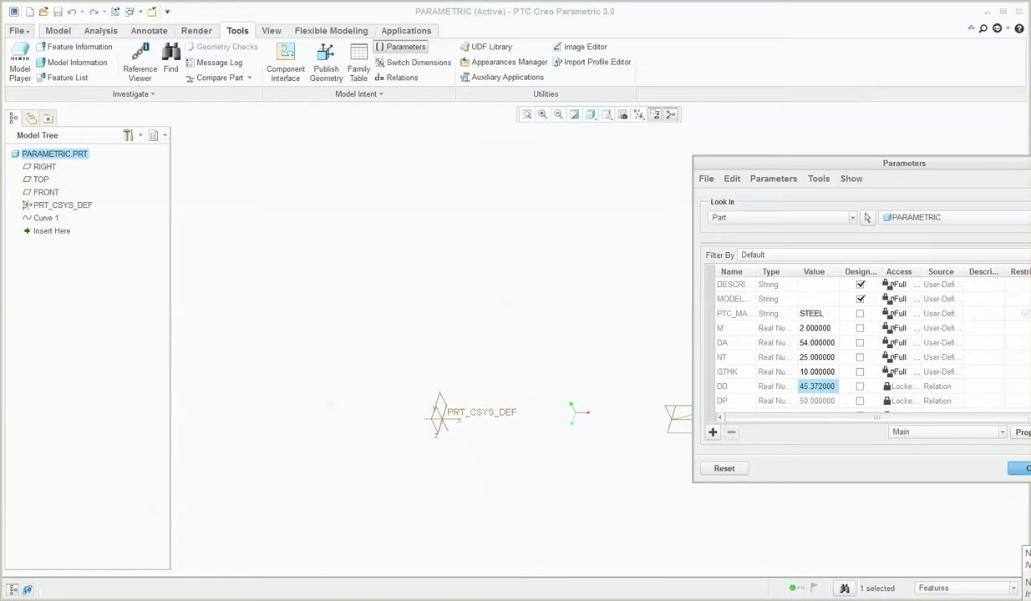
left_click(1021, 468)
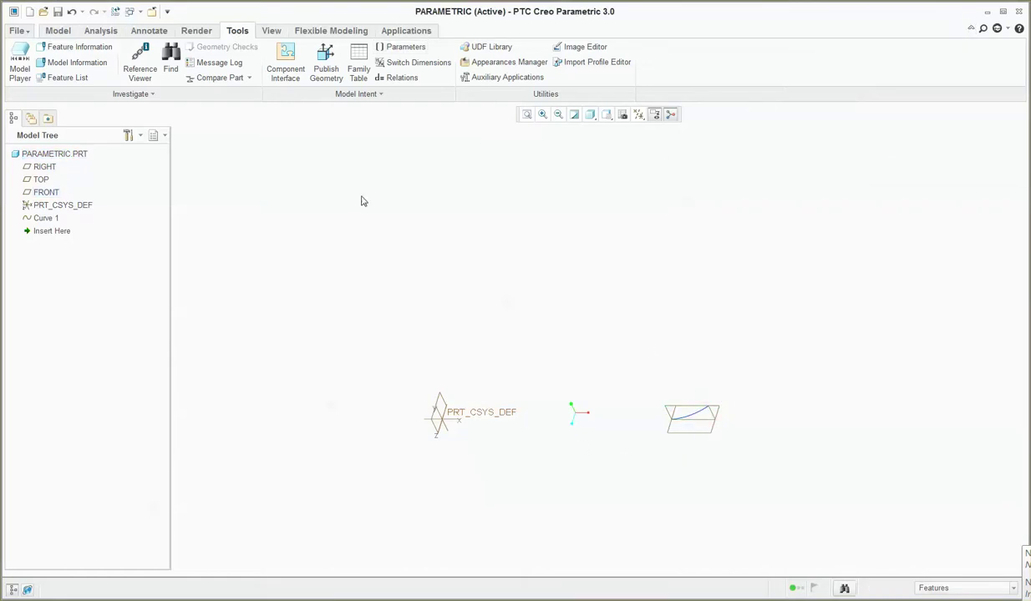
Step: Start an extrusion with a sketch on the FRONT plane and orient the view parallel to the sketch
left_click(57, 30)
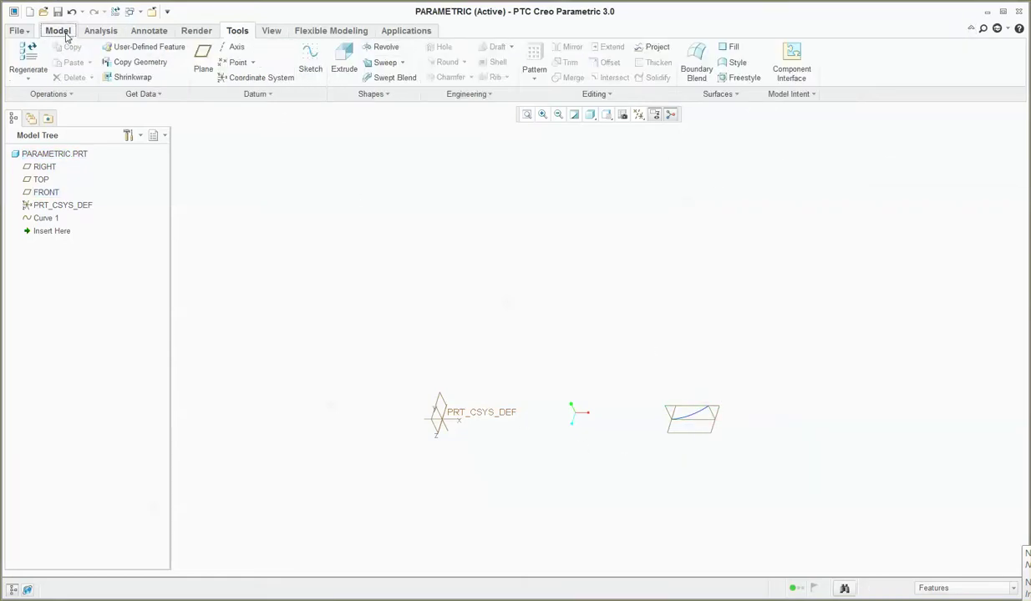
left_click(343, 60)
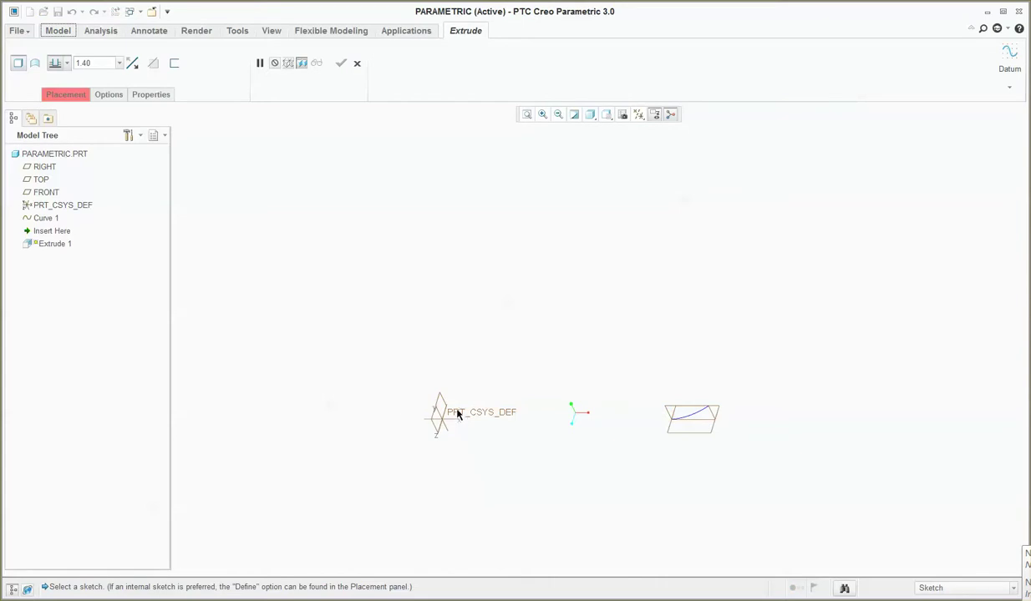
mouse_move(456, 415)
middle_mouse_down()
mouse_move(476, 400)
mouse_move(800, 425)
mouse_move(736, 413)
middle_mouse_up()
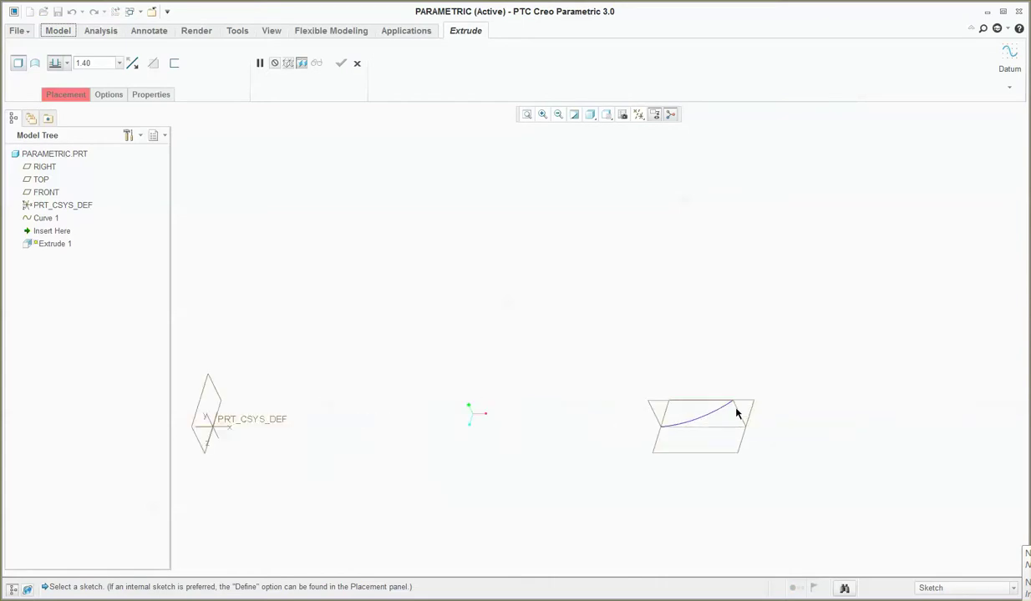
left_click(652, 411)
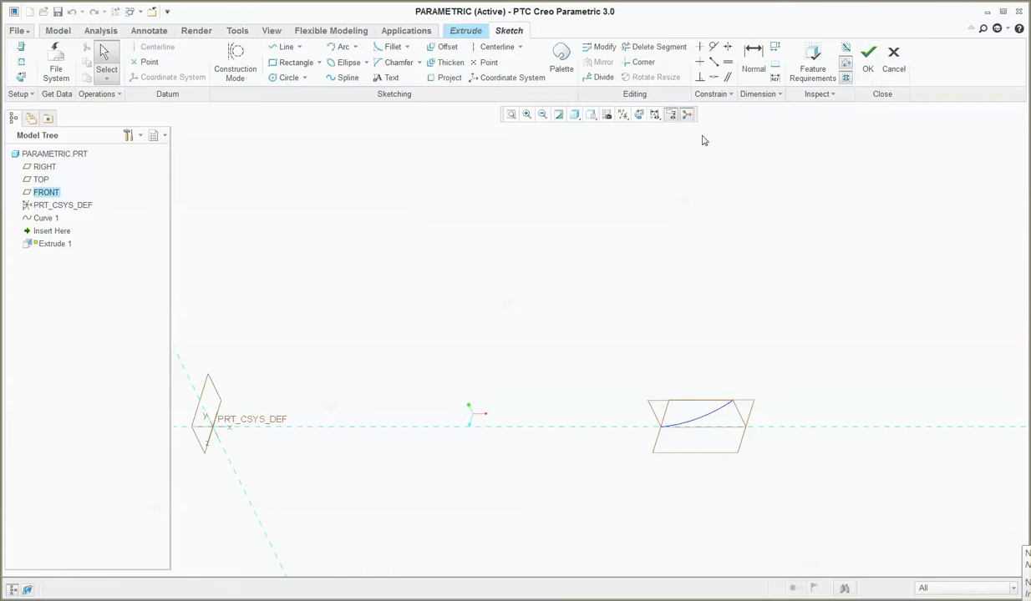
left_click(639, 114)
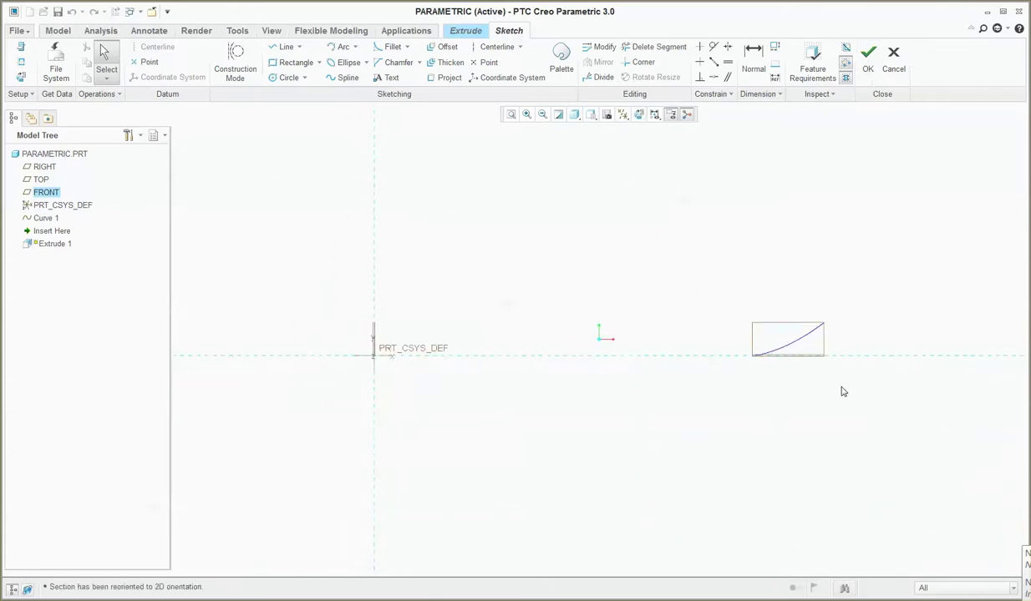
scroll(868, 393, "up", 1)
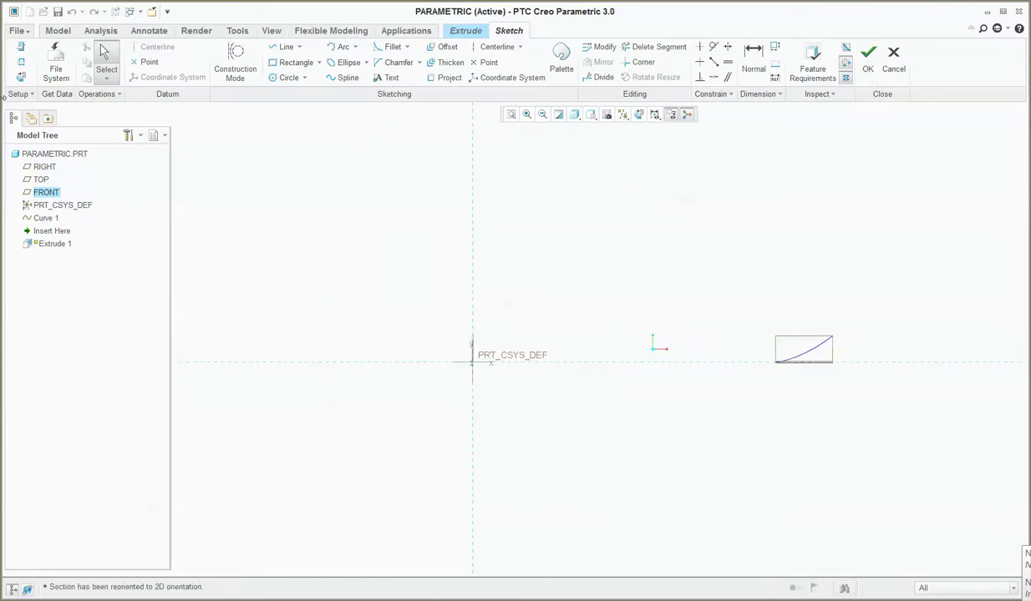
Step: Add the involute curve as a sketch reference
left_click(21, 62)
left_click(813, 355)
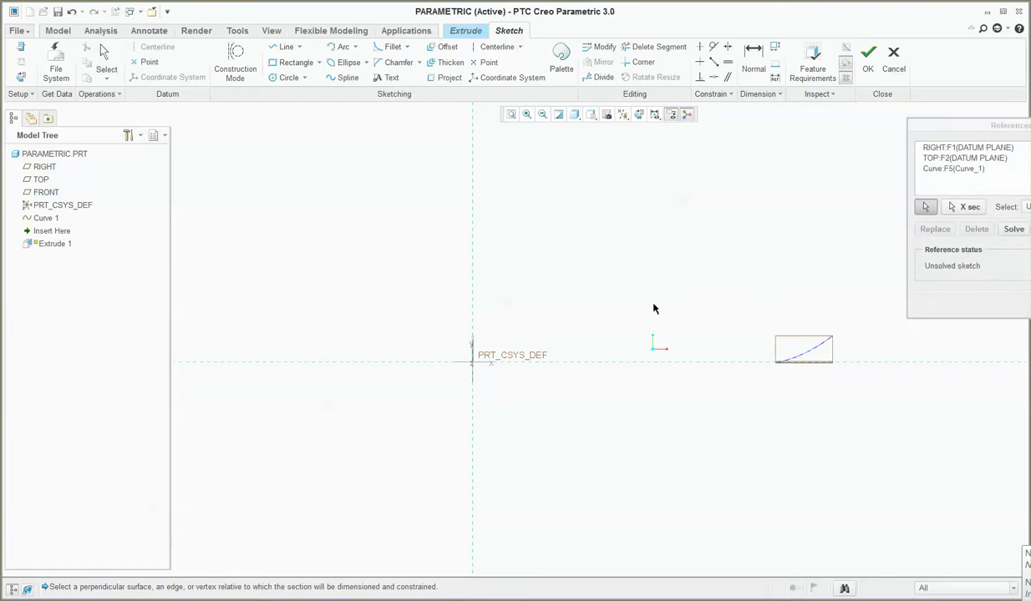
middle_click(654, 307)
Step: Sketch a circle centred on the origin and passing through the involute curve's inner endpoint, and finish the sketch
left_click(286, 77)
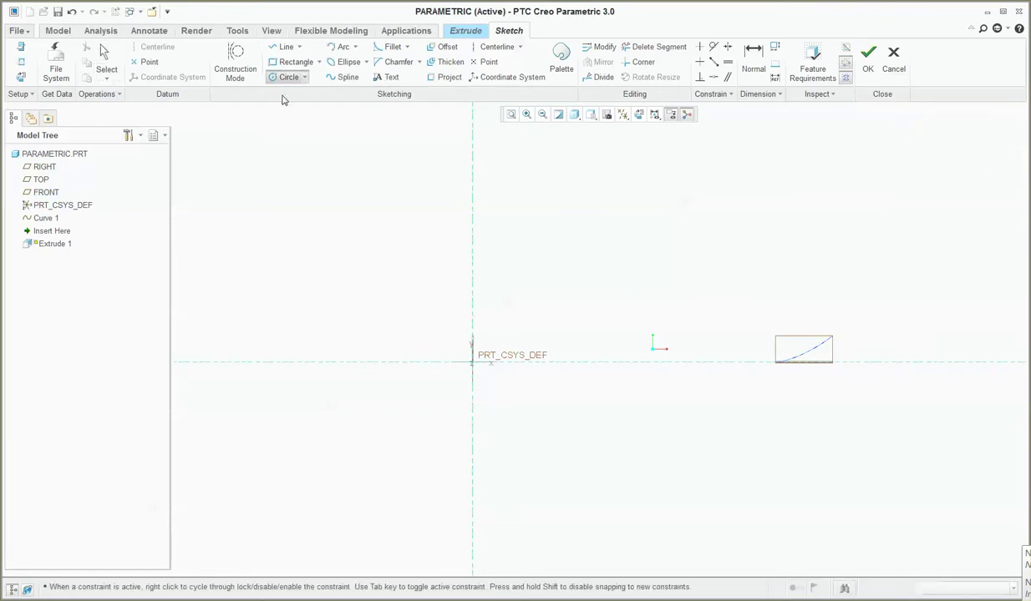
left_click(472, 361)
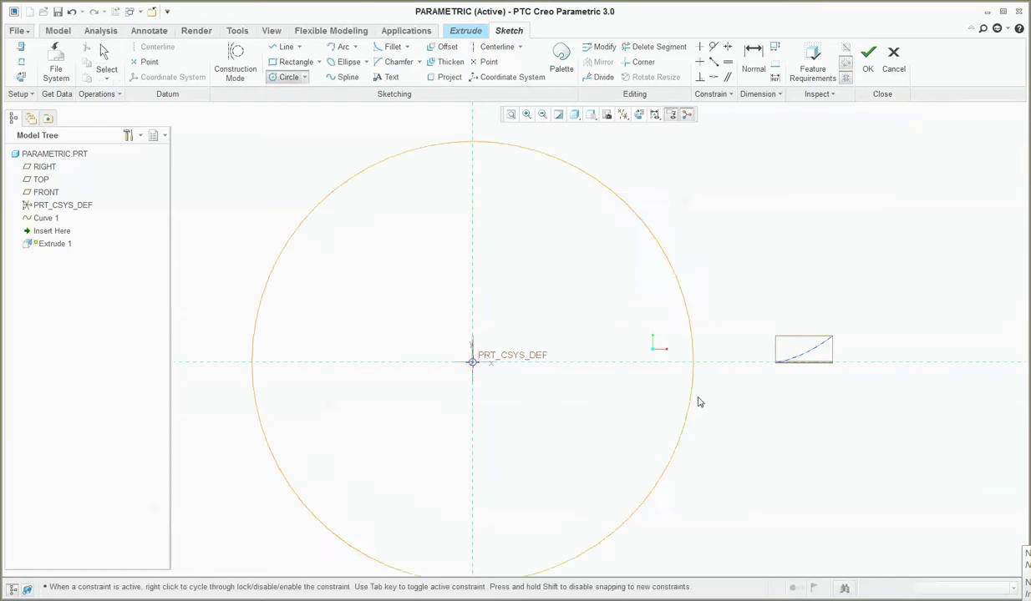
left_click(775, 390)
middle_click(757, 217)
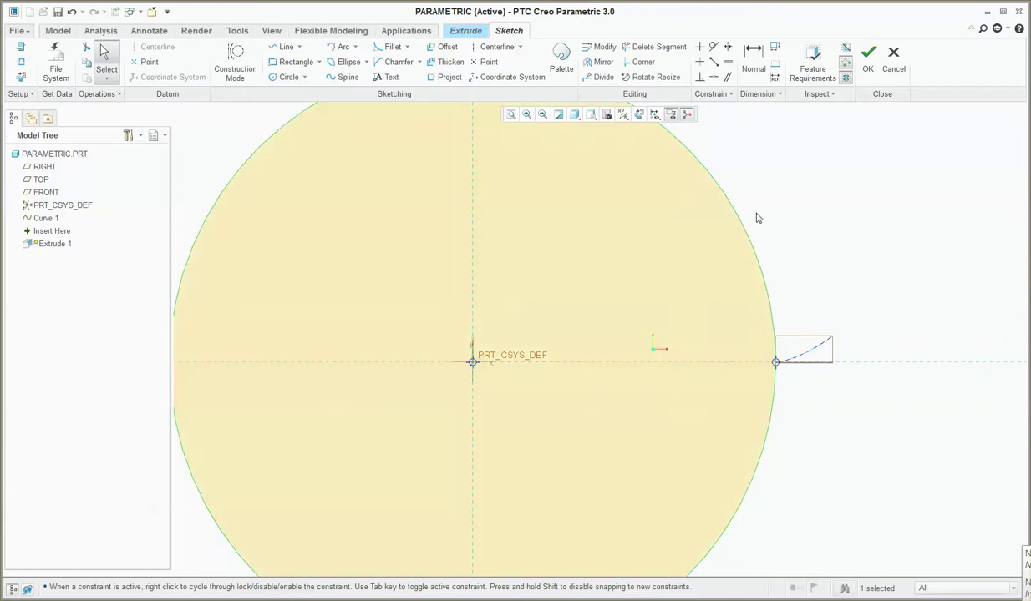
left_click(868, 58)
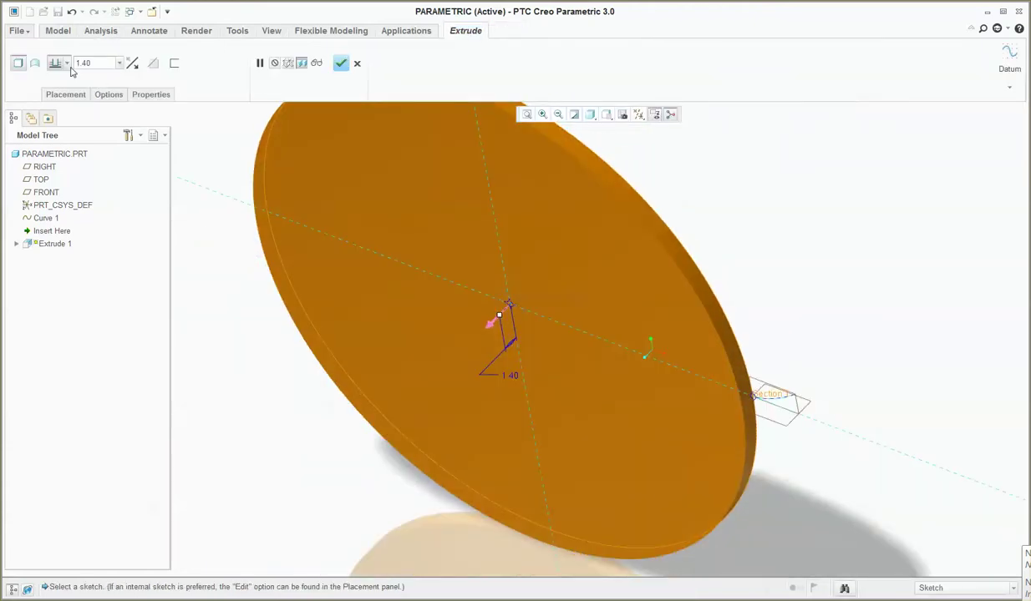
Step: Extrude the circle symmetrically about the sketch plane with its depth driven by the GTHK parameter as a feature relation
left_click(67, 64)
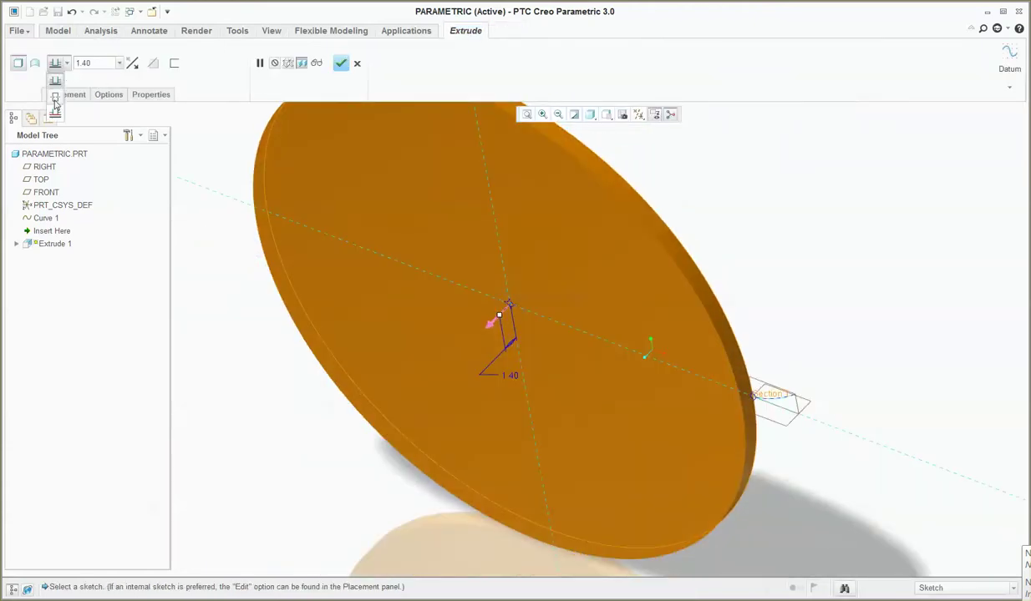
left_click(55, 97)
left_click_drag(95, 64, 77, 66)
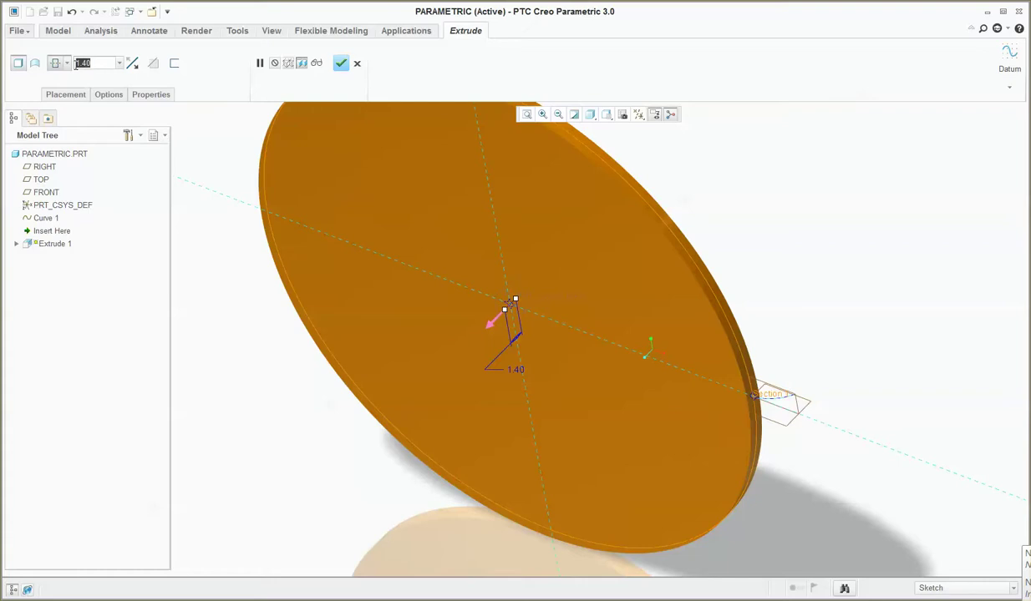
type("GTHK")
key("Return")
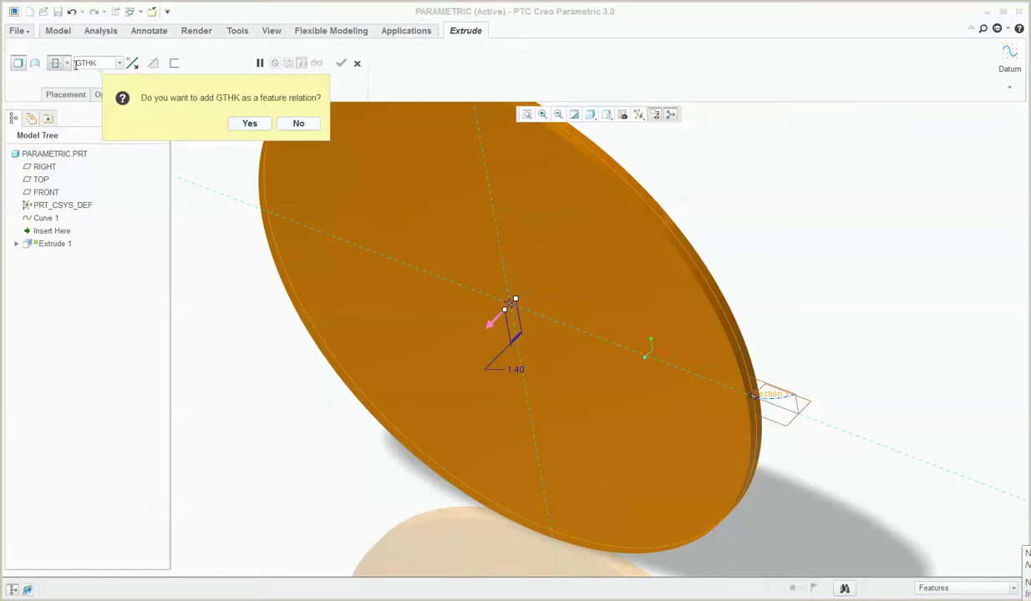
left_click(249, 123)
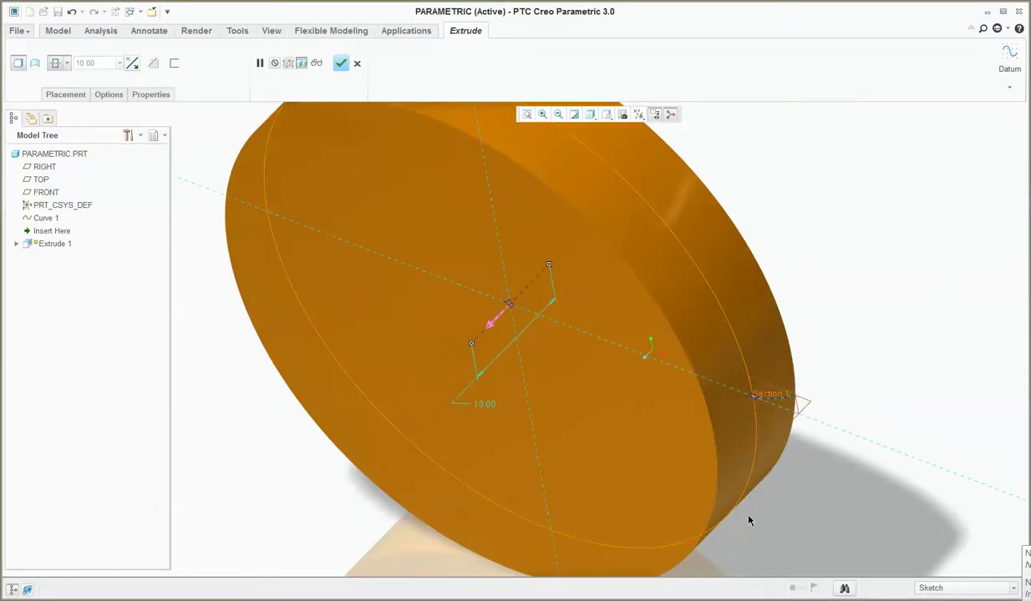
scroll(748, 521, "down", 5)
left_click(341, 63)
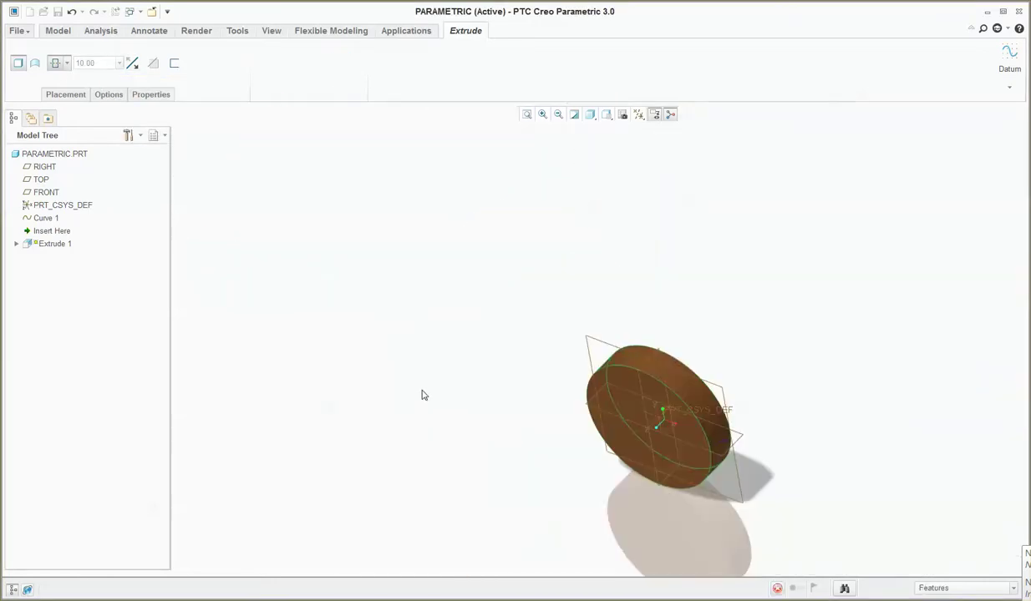
Step: Start a second extrusion with a sketch on the FRONT plane, viewed parallel to the sketch
scroll(713, 428, "up", 4)
middle_click_drag(713, 429, 723, 400)
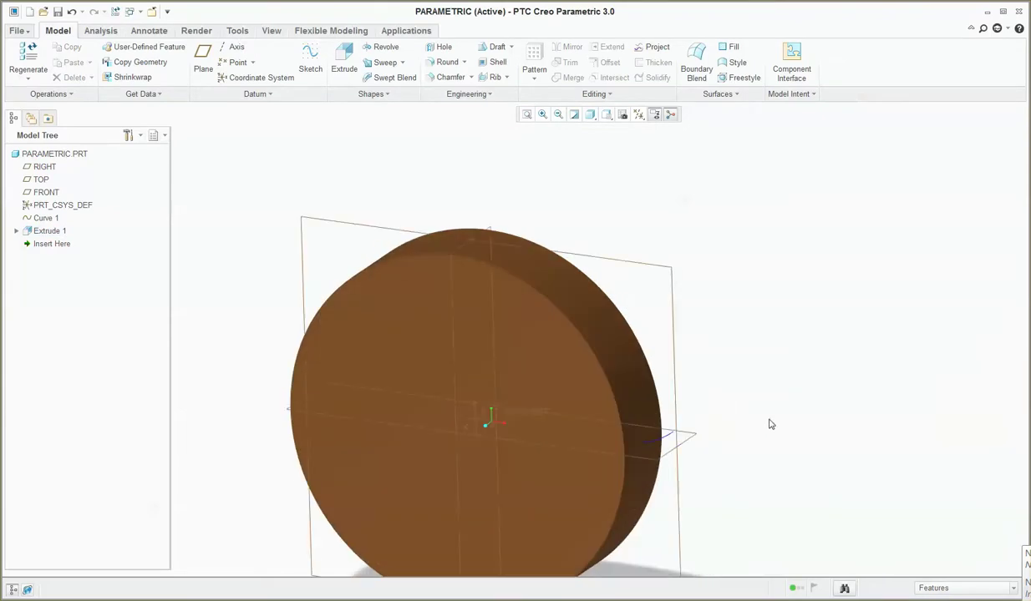
left_click(643, 274)
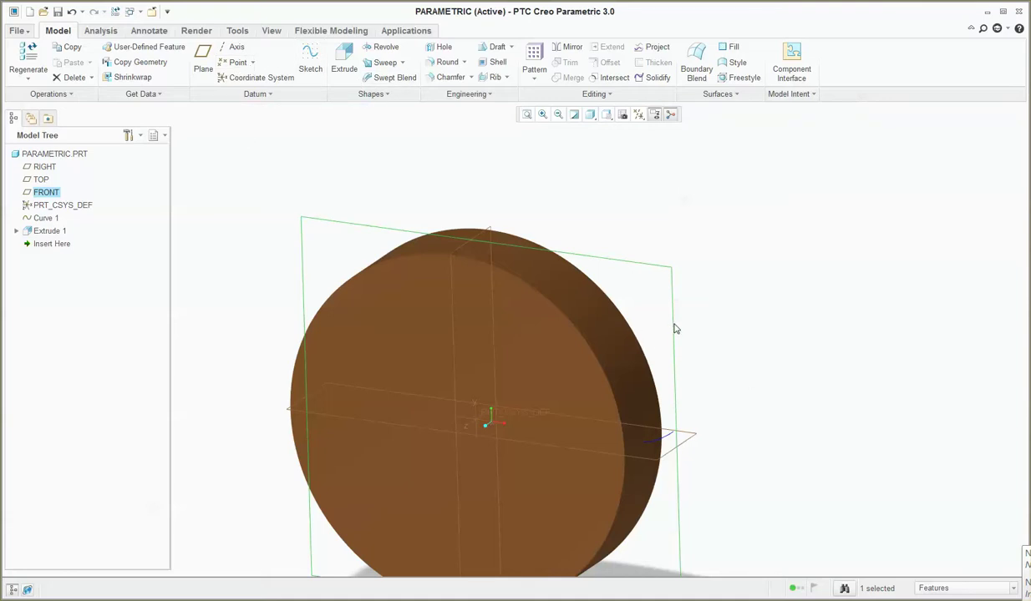
left_click(356, 50)
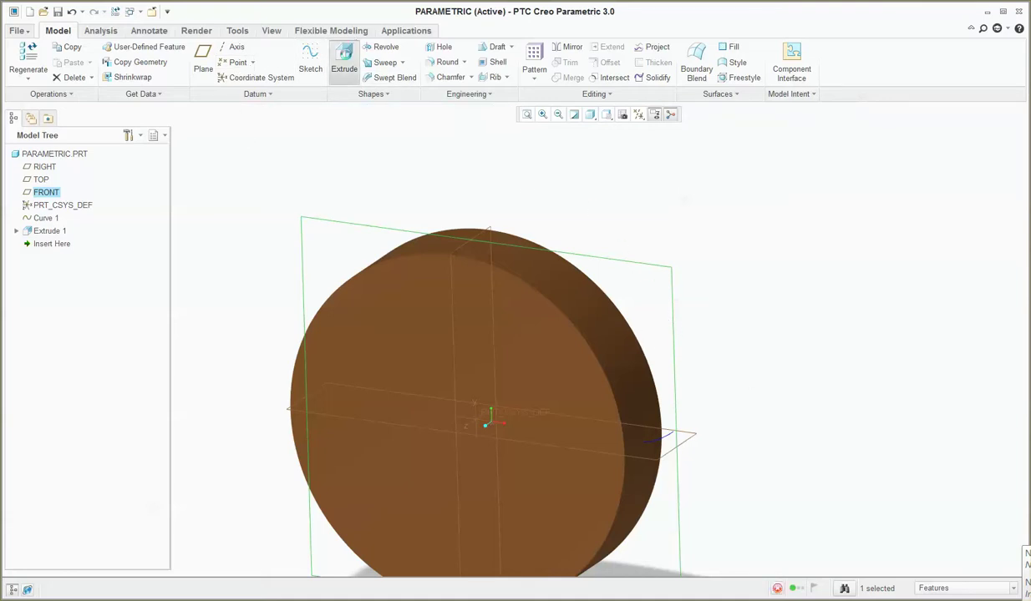
left_click(655, 117)
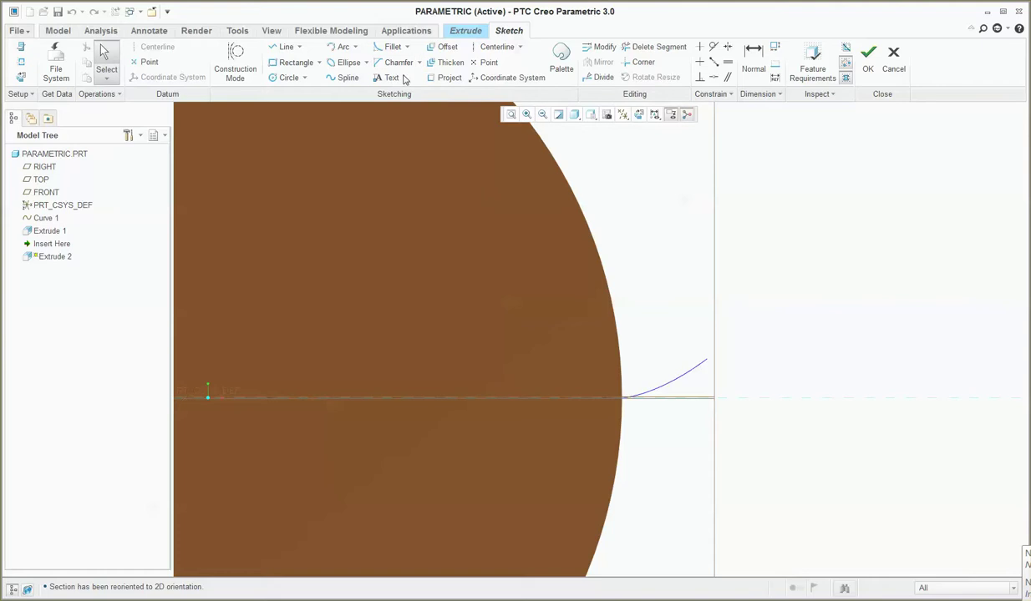
Step: Project the involute curve into the sketch
left_click(446, 77)
left_click(656, 392)
middle_click(789, 350)
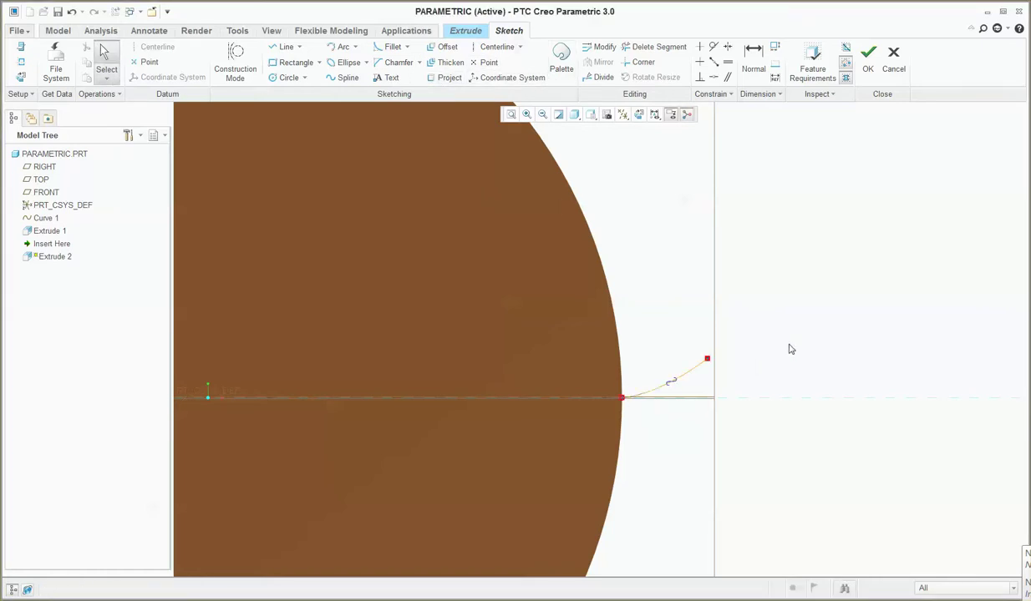
Step: Draw a centerline through the origin, tilted slightly up from the horizontal reference so that it passes above the projected involute
scroll(800, 342, "down", 3)
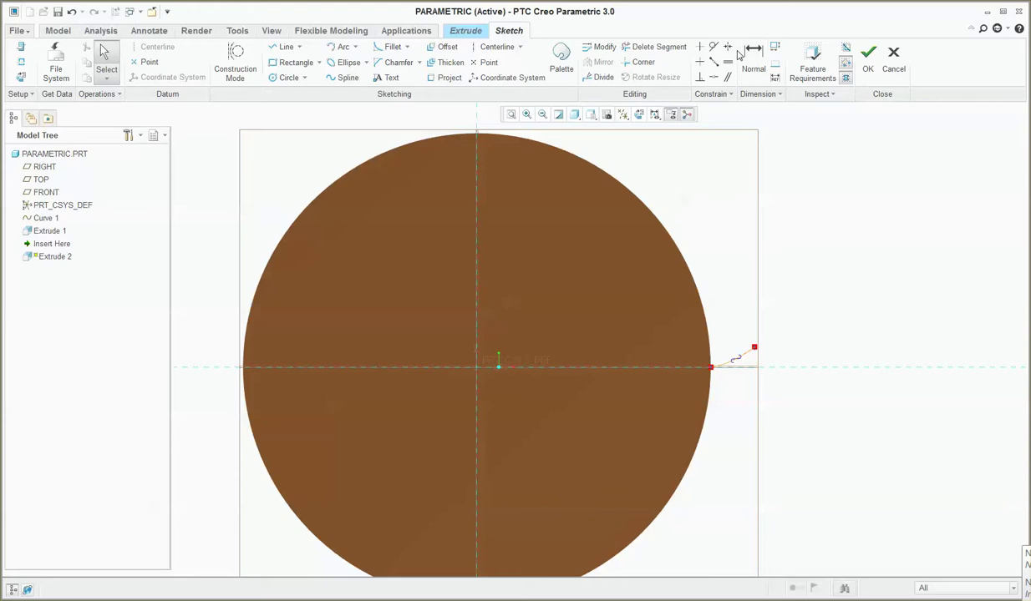
left_click(496, 46)
left_click(477, 369)
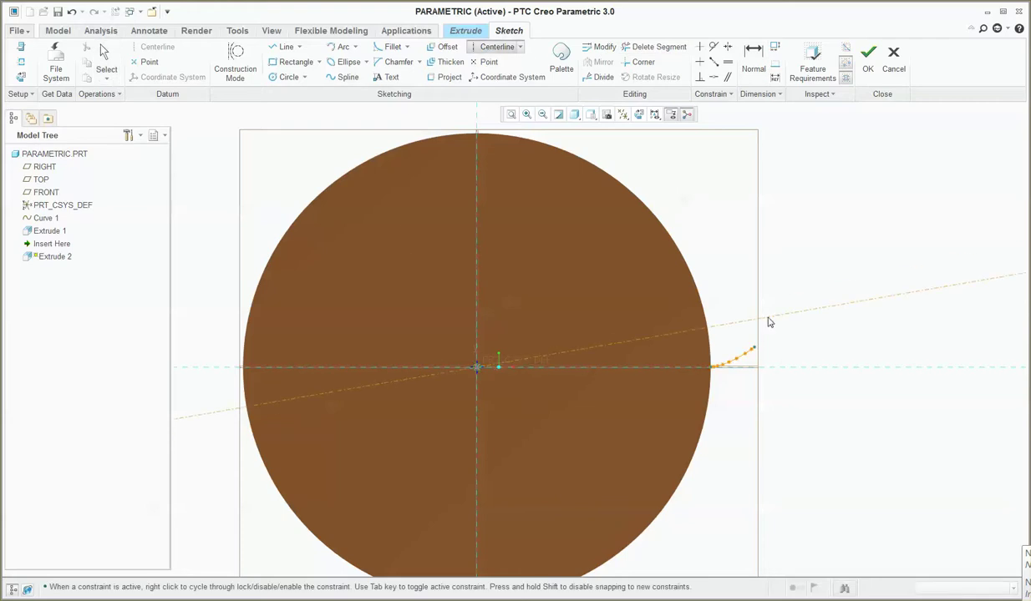
left_click(876, 299)
left_click(103, 50)
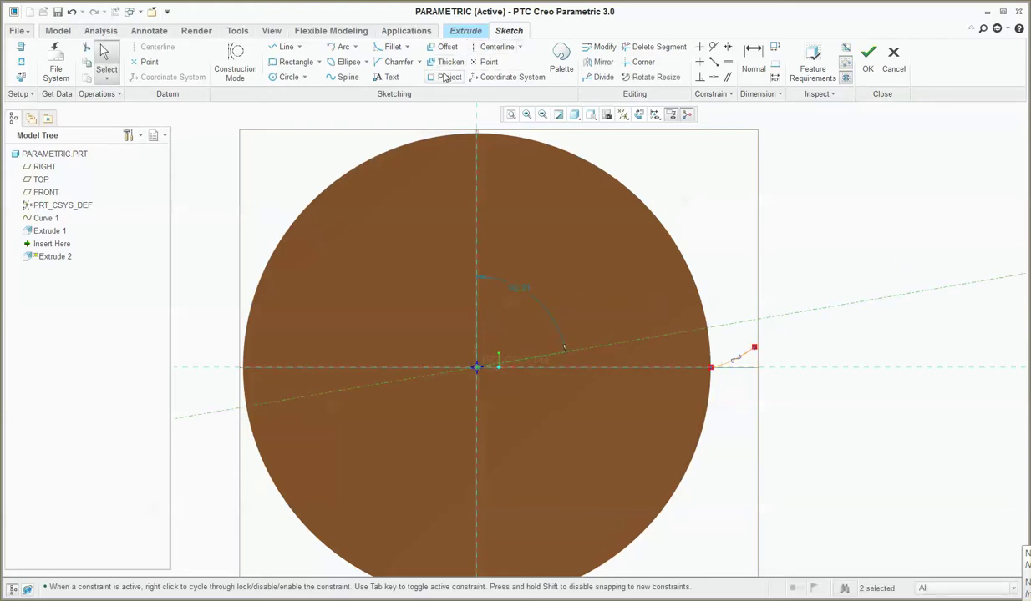
scroll(742, 357, "up", 3)
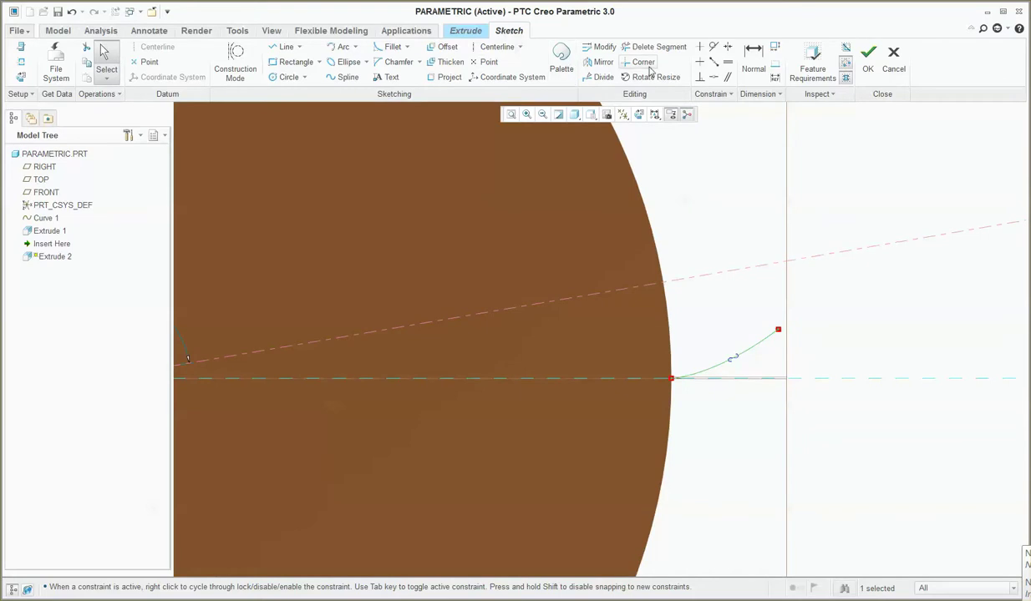
Step: Mirror the projected involute about the tilted centerline and draw a circle centred on the origin through the outer ends of both curves
left_click(598, 63)
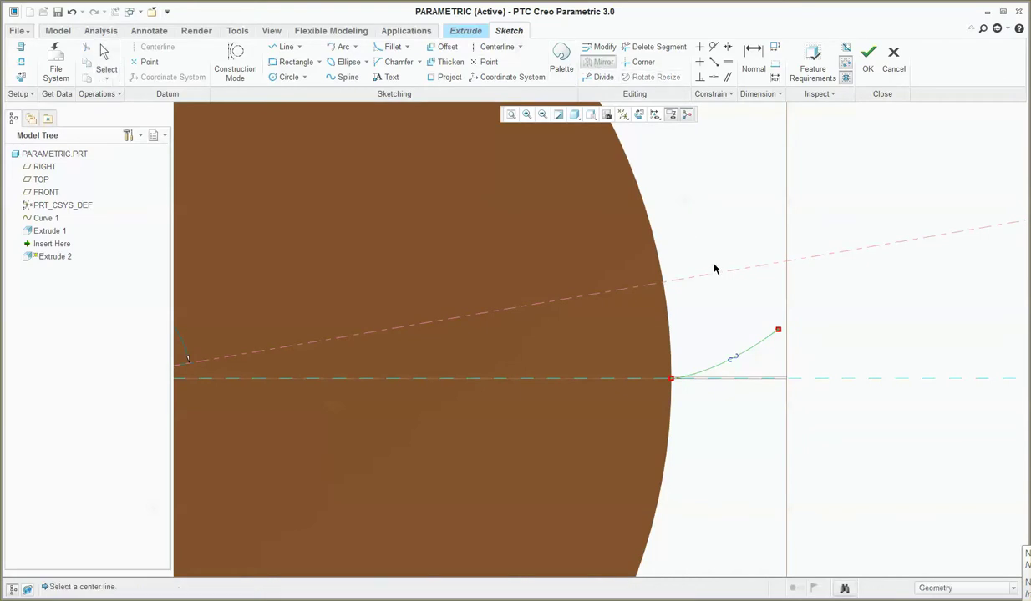
left_click(723, 276)
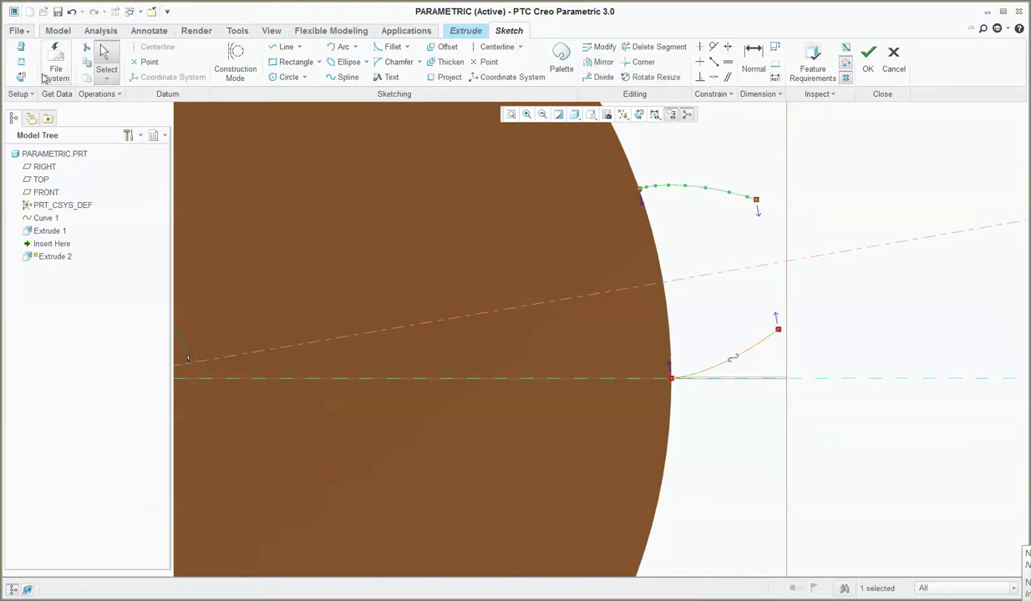
left_click(284, 77)
scroll(601, 322, "down", 3)
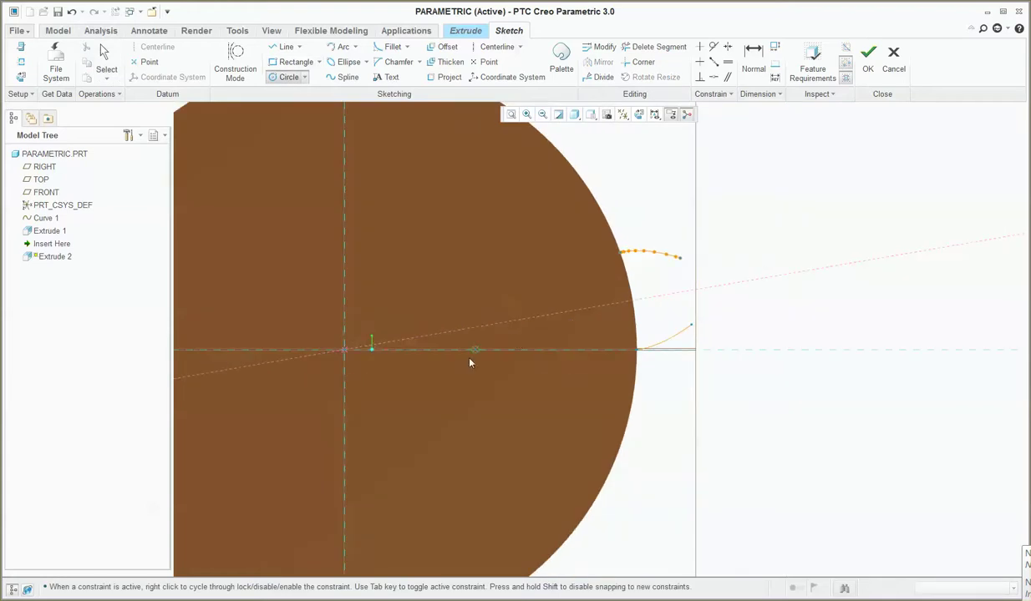
left_click(345, 350)
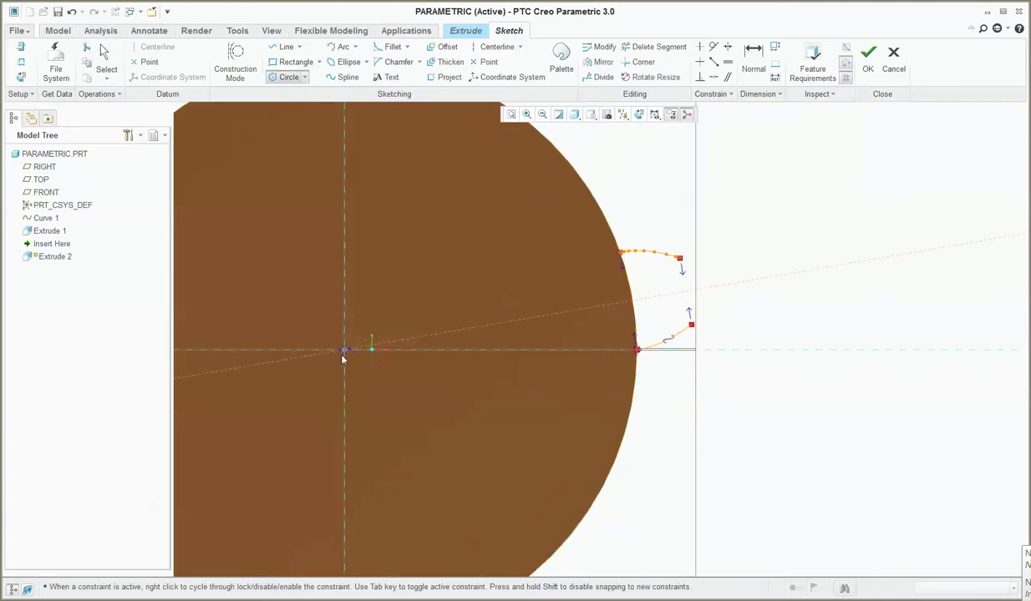
left_click(691, 342)
middle_click(752, 329)
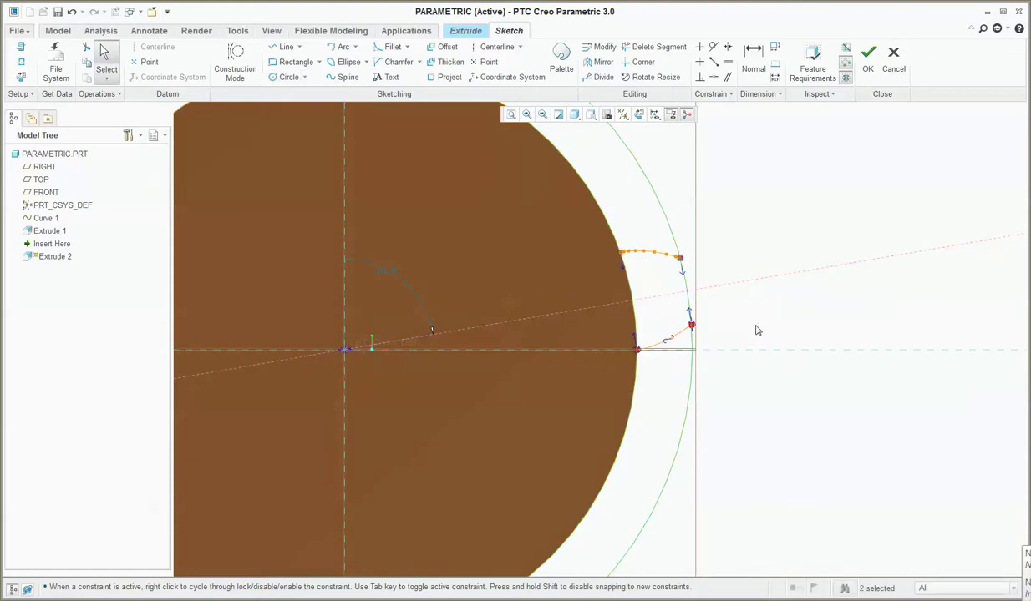
Step: Trim the outer and inner circles outside the two involutes, leaving one closed tooth profile, and accept the sketch
scroll(699, 228, "up", 4)
left_click(472, 167)
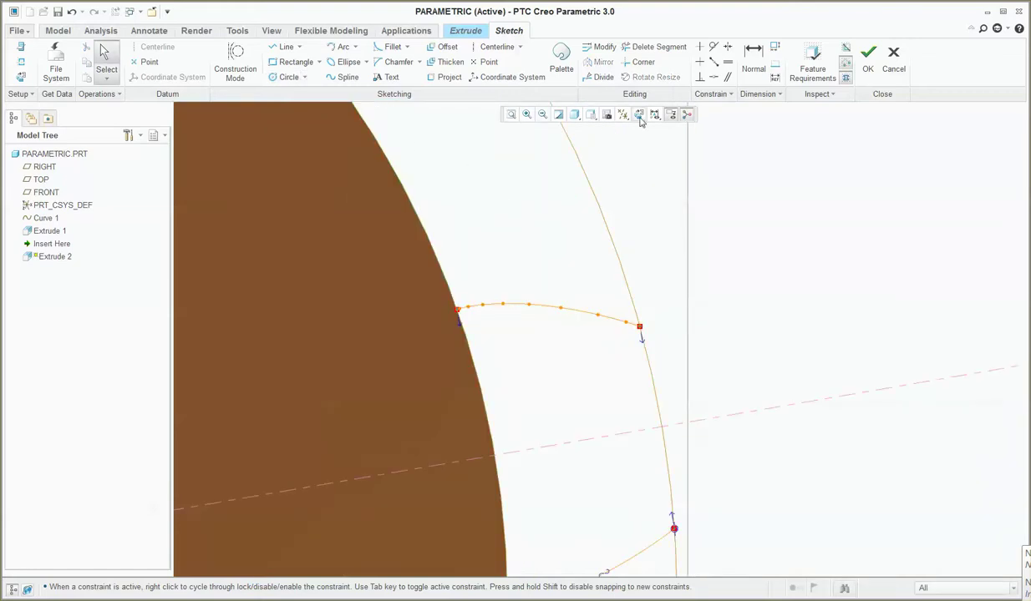
left_click(639, 49)
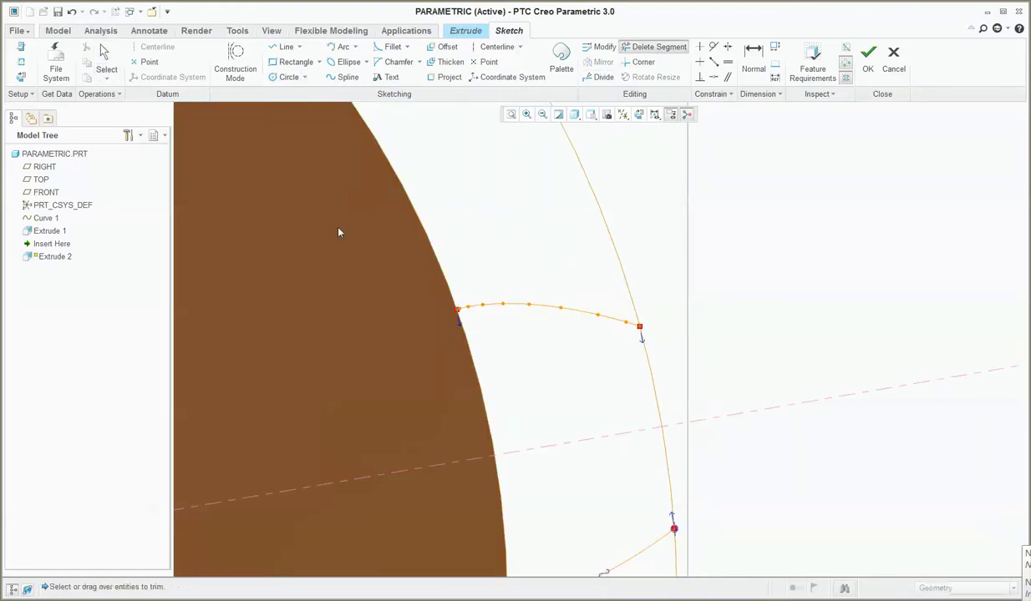
left_click_drag(415, 232, 739, 233)
left_click_drag(534, 253, 434, 266)
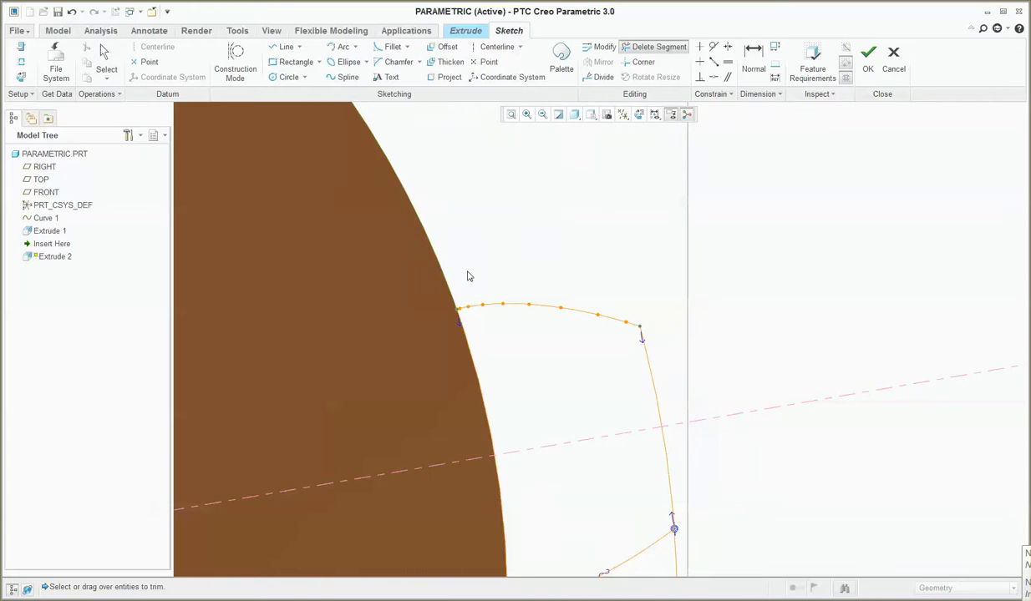
scroll(469, 277, "down", 6)
scroll(488, 313, "down", 2)
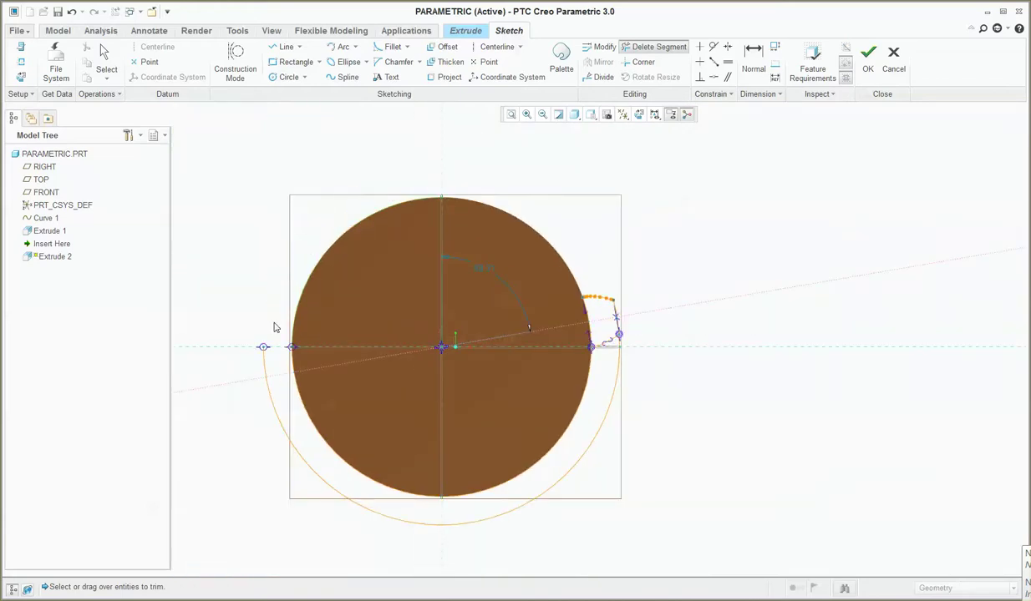
scroll(276, 359, "up", 4)
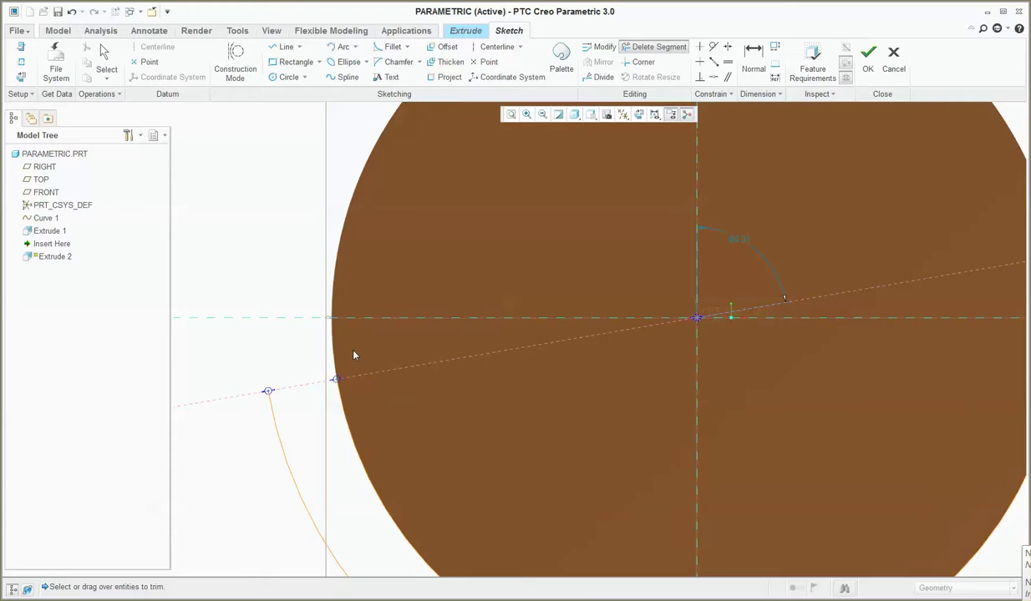
left_click_drag(285, 515, 334, 499)
scroll(424, 454, "down", 3)
scroll(531, 453, "up", 3)
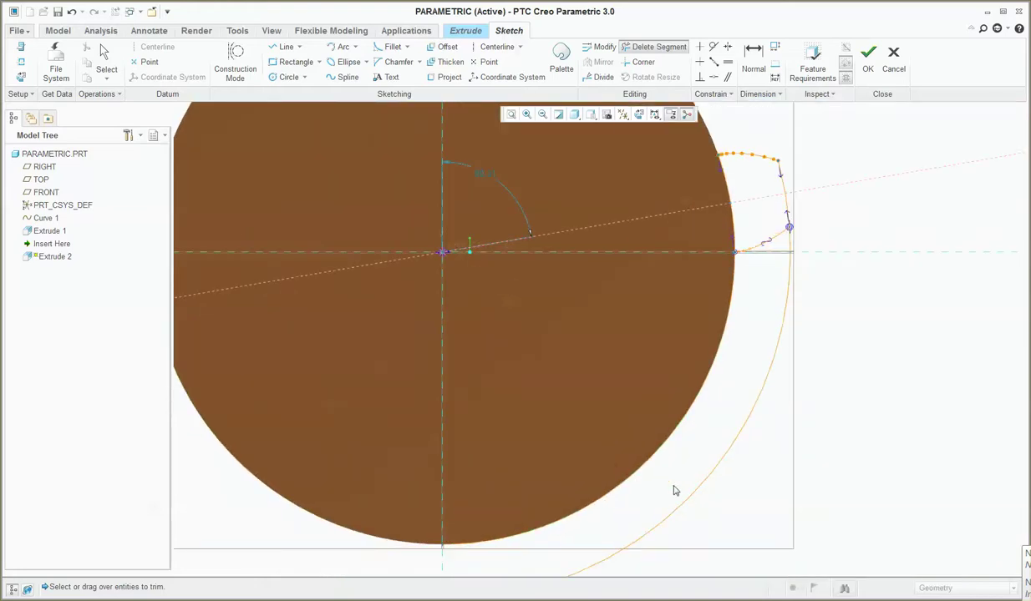
scroll(708, 337, "down", 2)
scroll(710, 351, "up", 4)
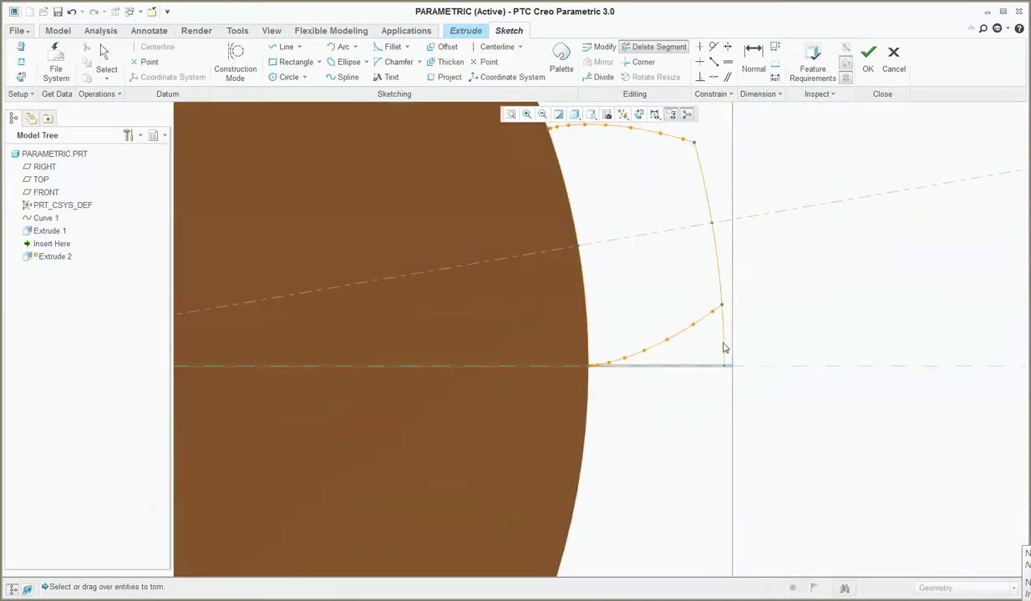
left_click(723, 343)
middle_click(766, 331)
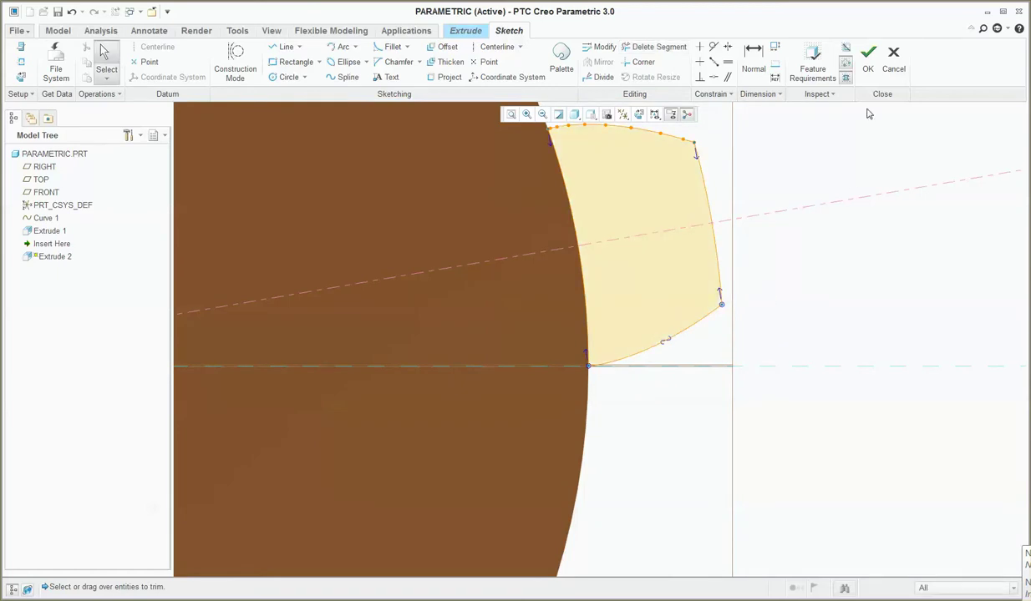
left_click(868, 57)
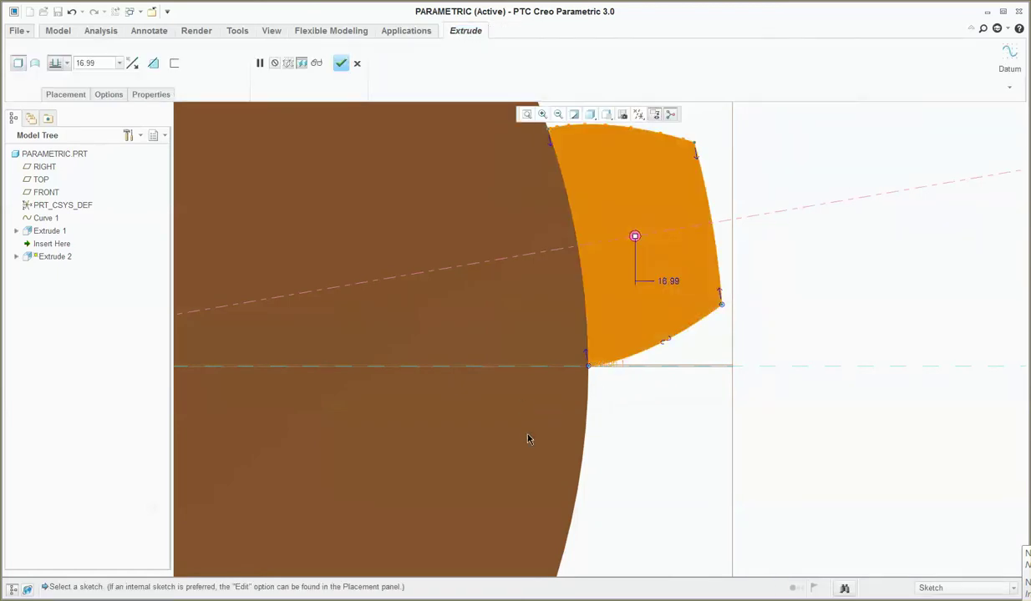
Step: Extrude the tooth profile symmetrically about its sketch plane, with the depth driven by GTHK as a feature relation
left_click(67, 63)
left_click(55, 96)
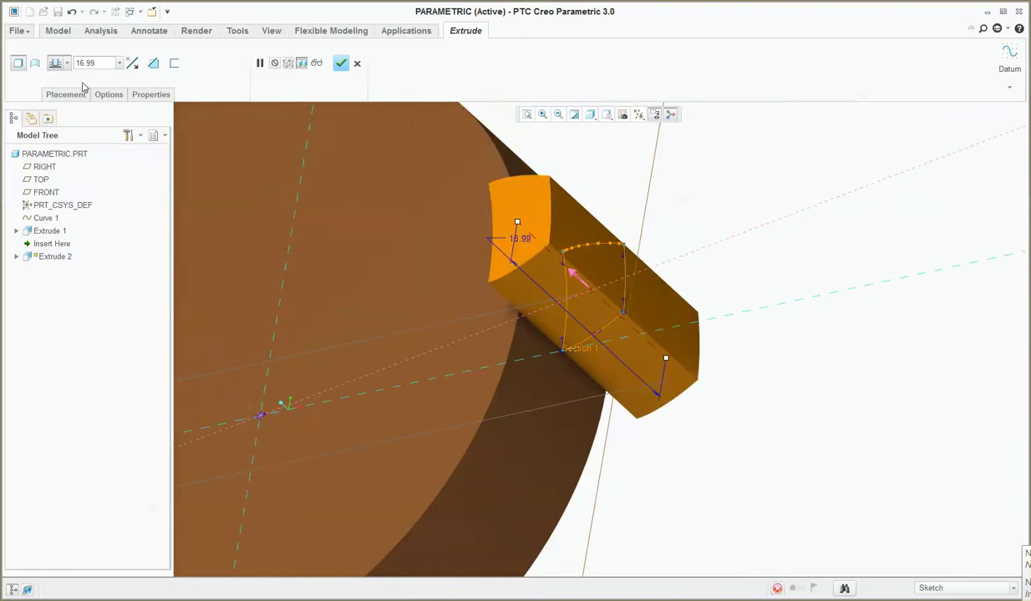
left_click(87, 64)
type("67")
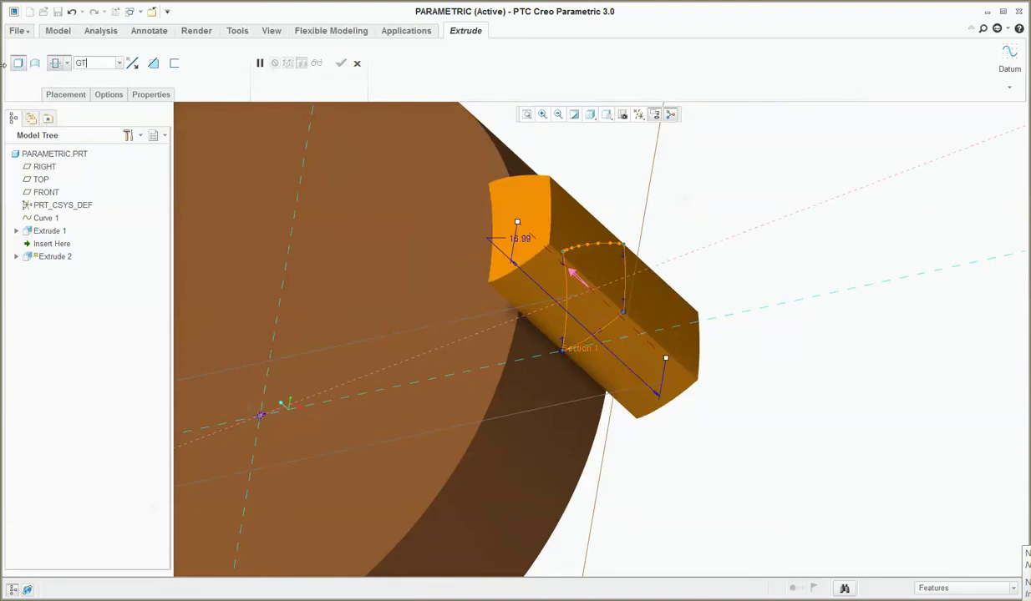
type("K")
key("Return")
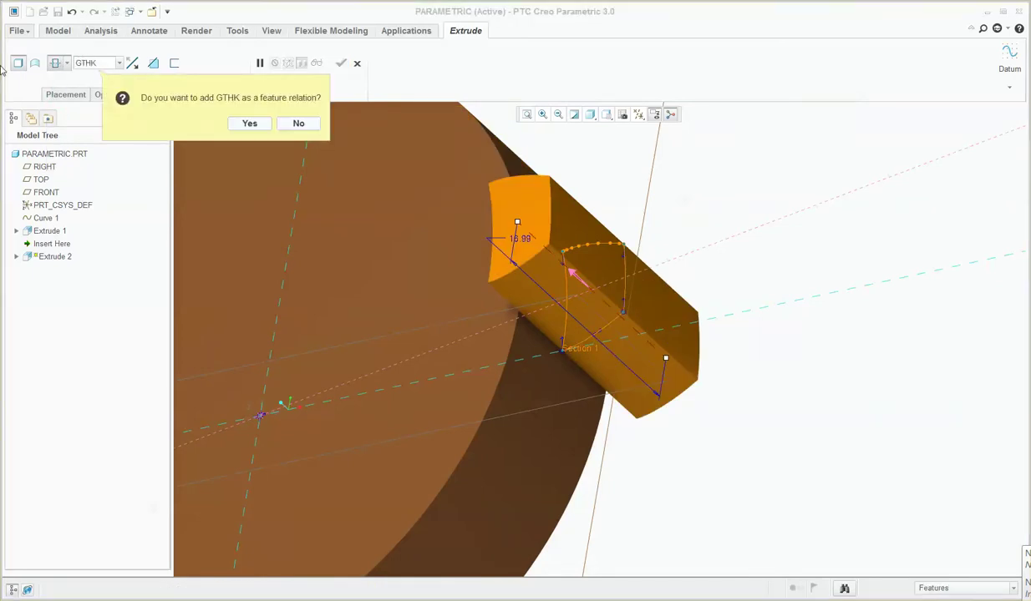
left_click(249, 123)
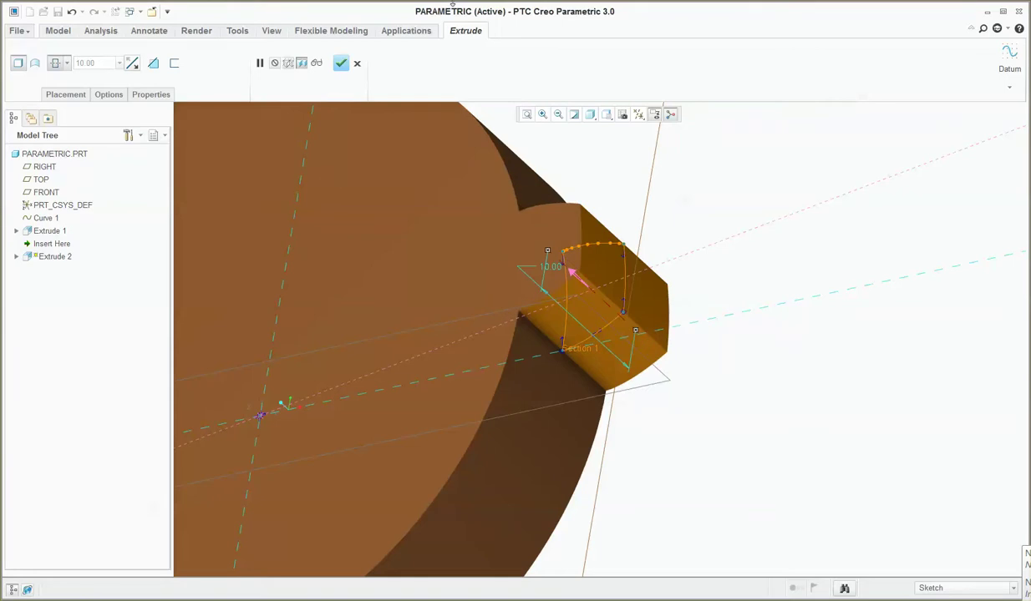
left_click(340, 63)
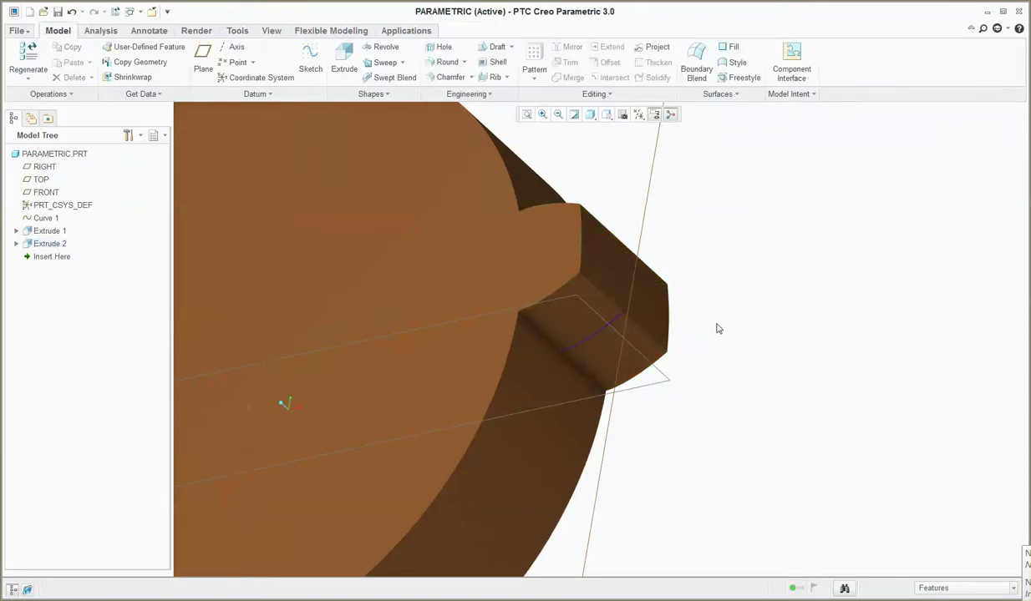
Step: Add the relation TH_ANGL=360/(4*NT) to the part relations
scroll(604, 421, "down", 5)
middle_click_drag(605, 421, 604, 396)
scroll(614, 359, "up", 5)
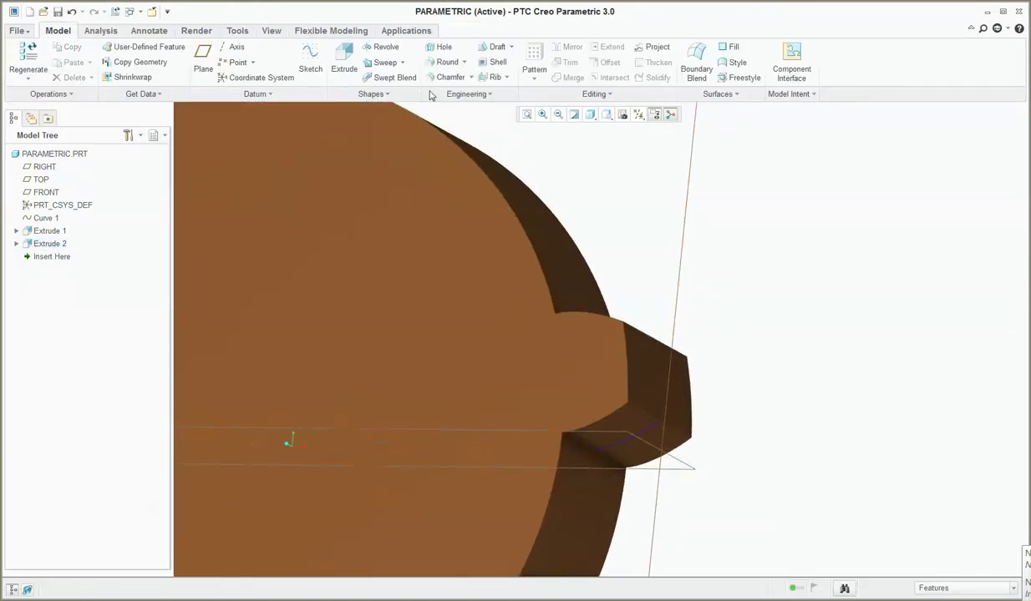
left_click(237, 30)
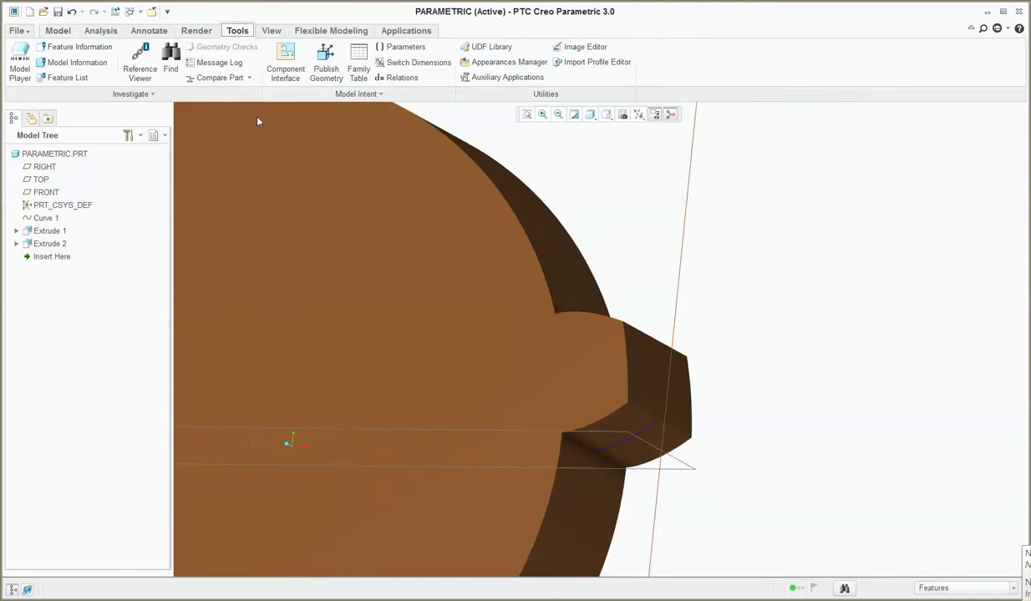
left_click(400, 78)
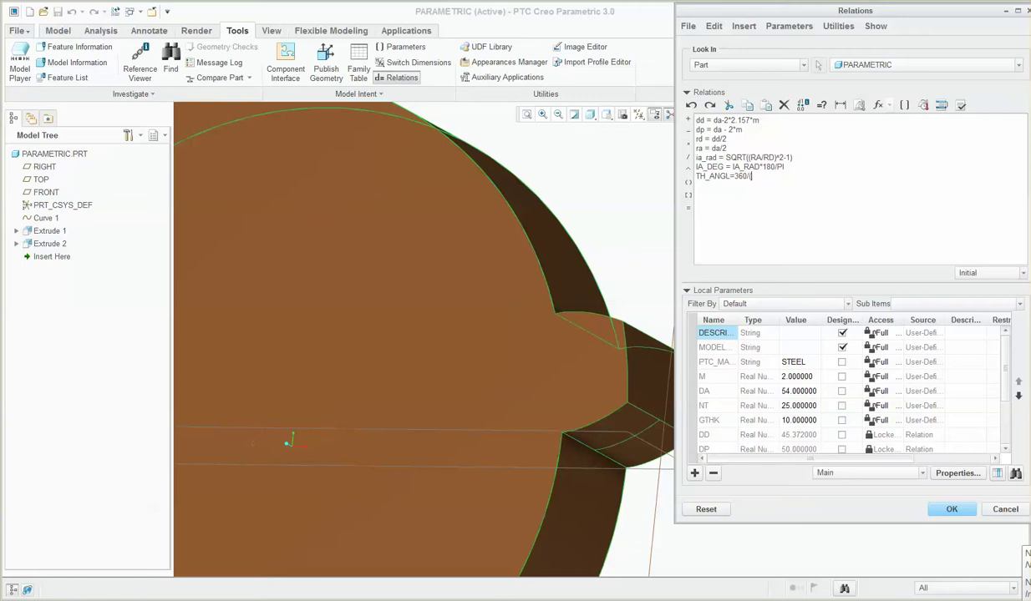
type("*NT")
left_click(949, 510)
Step: Regenerate the part and look over the tooth on the gear blank
scroll(718, 389, "down", 5)
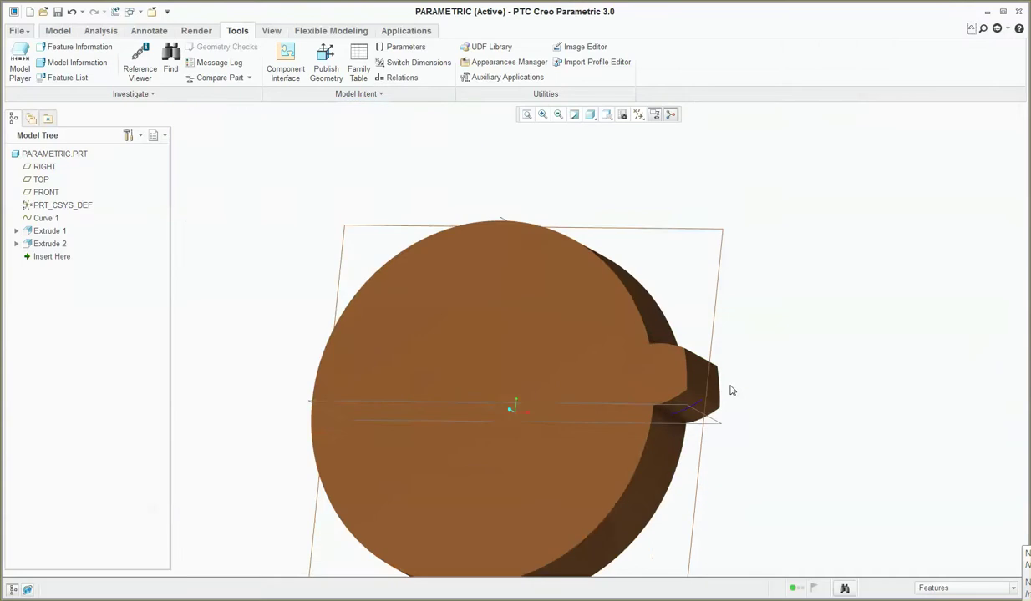
scroll(668, 366, "up", 4)
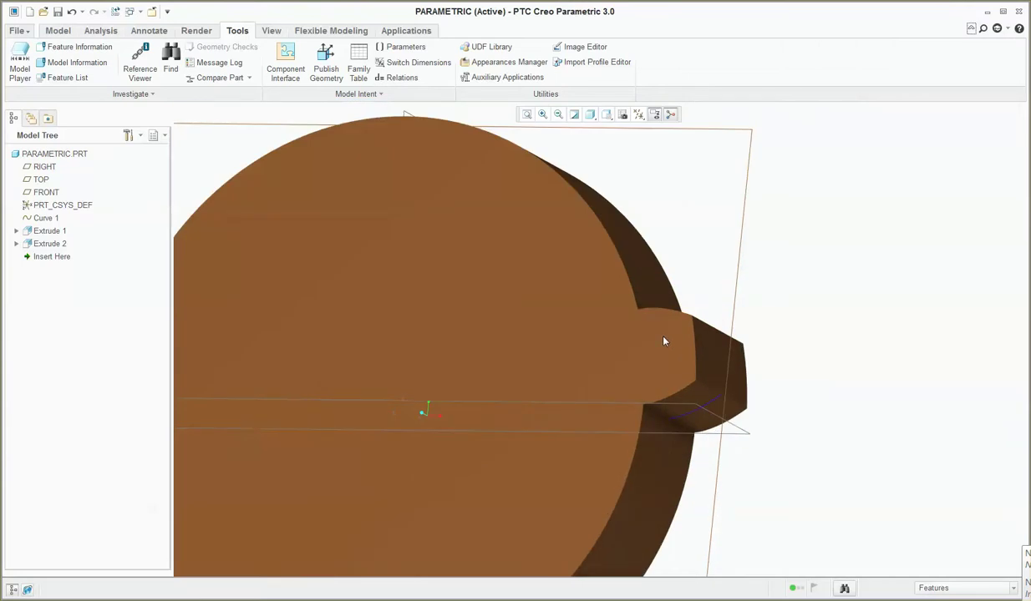
key("ctrl+g")
scroll(952, 396, "down", 2)
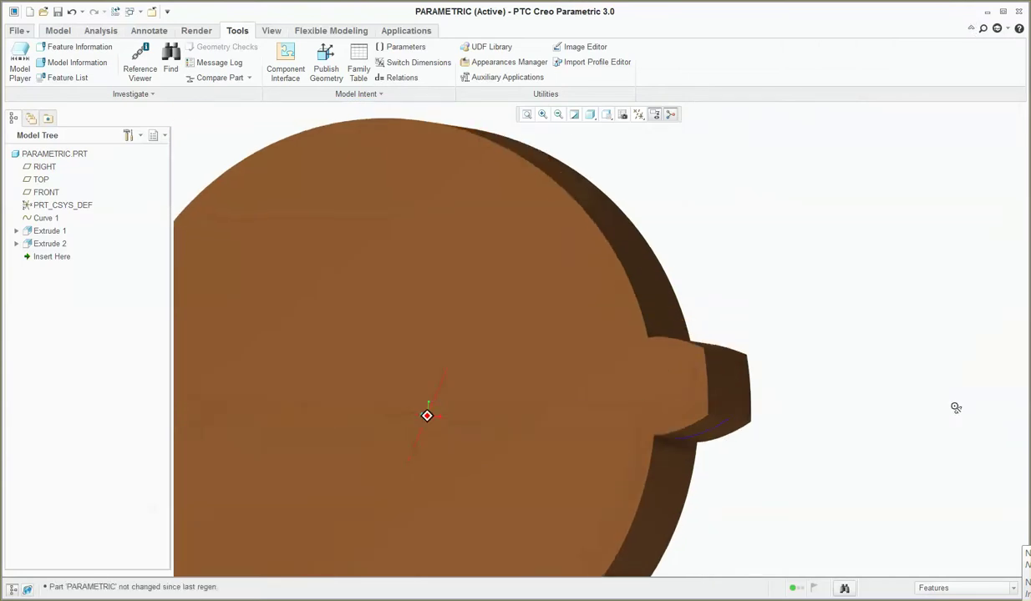
scroll(727, 375, "up", 4)
scroll(697, 367, "down", 1)
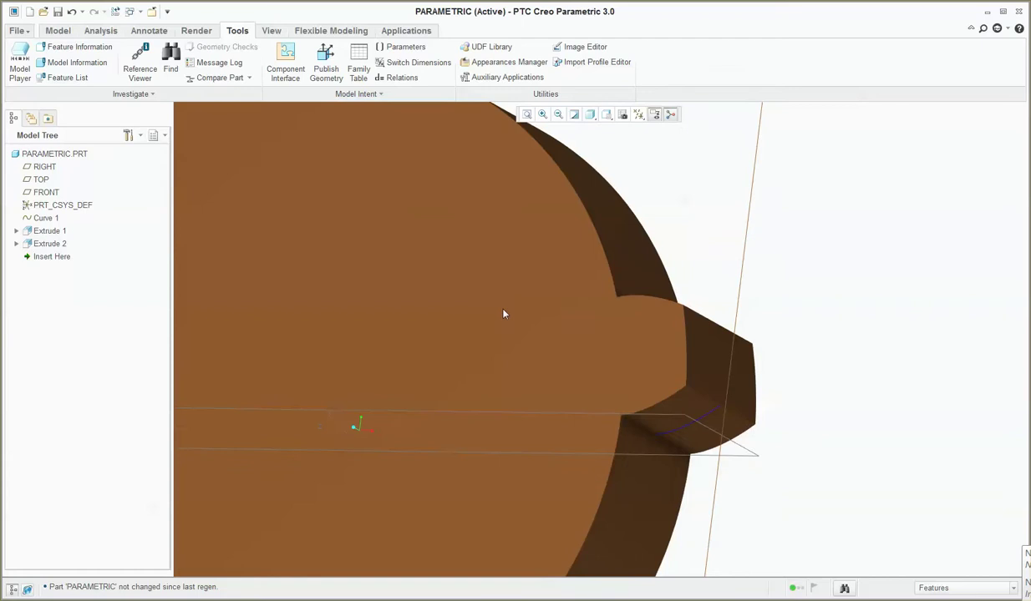
Step: Examine the tooth extrusion's dimension symbols alongside the part relations, and leave the relations without saving
left_click(396, 77)
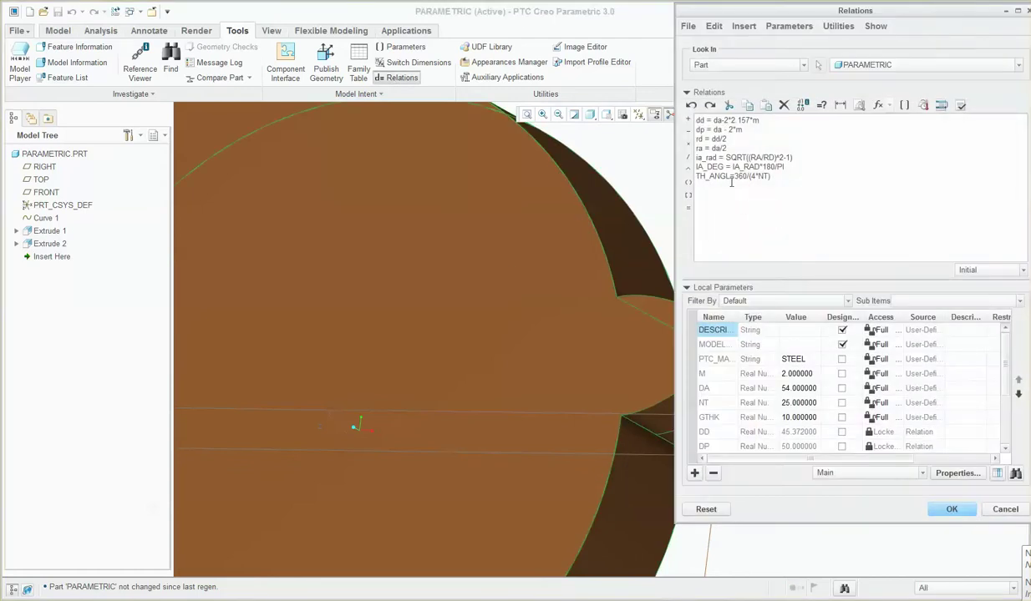
scroll(393, 329, "down", 3)
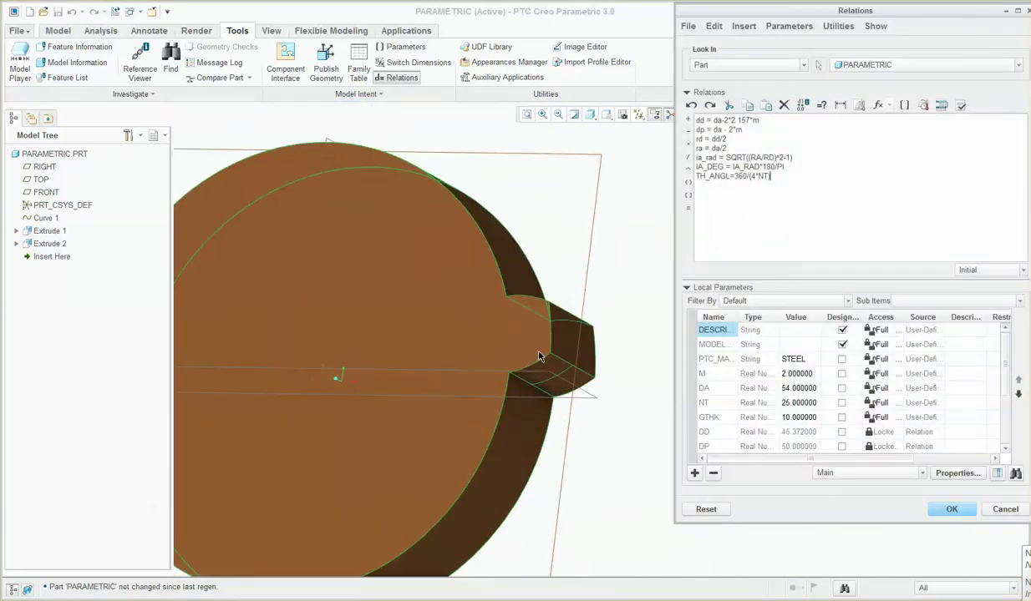
left_click(538, 357)
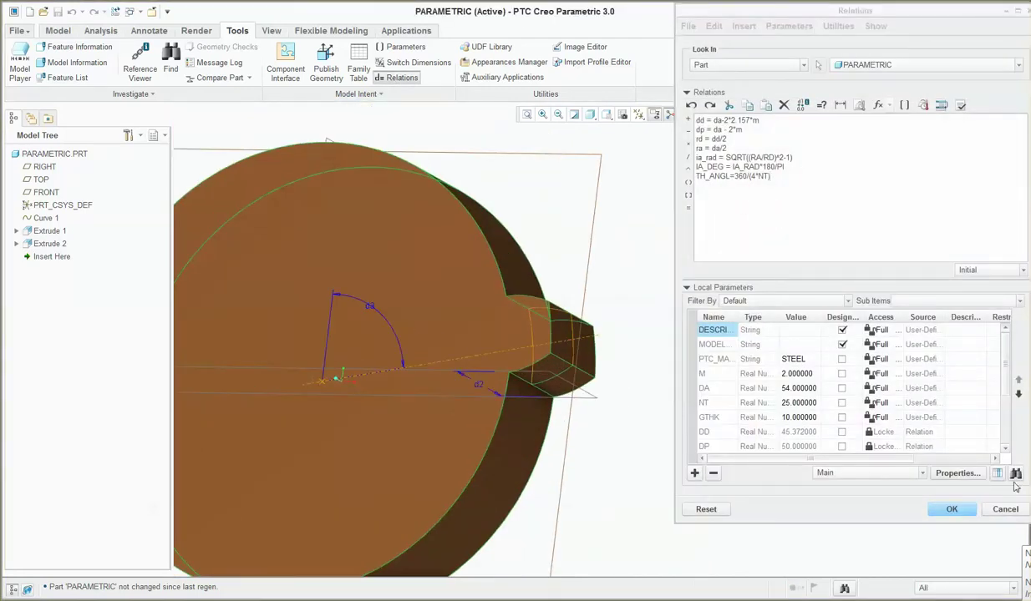
left_click(1002, 509)
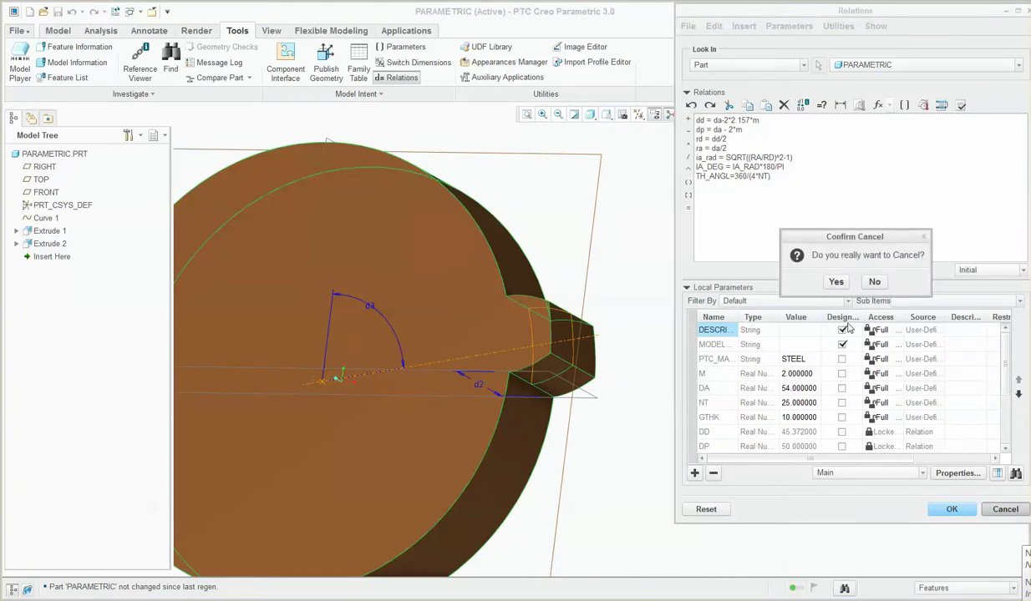
left_click(835, 282)
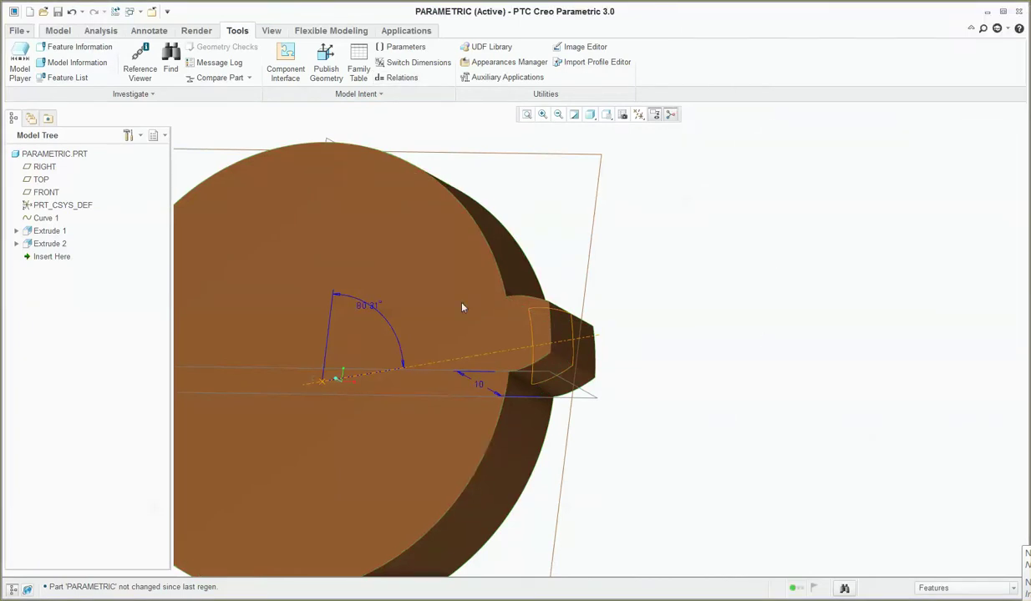
Step: Redefine the tooth extrusion and open its internal section for editing, viewed parallel to the sketch plane
right_click(31, 244)
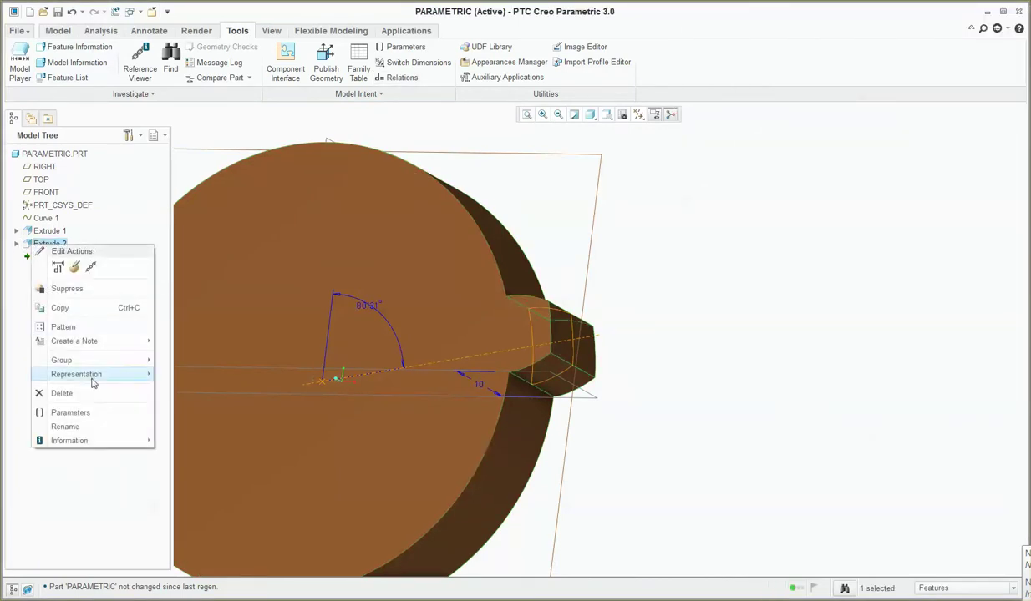
left_click(74, 268)
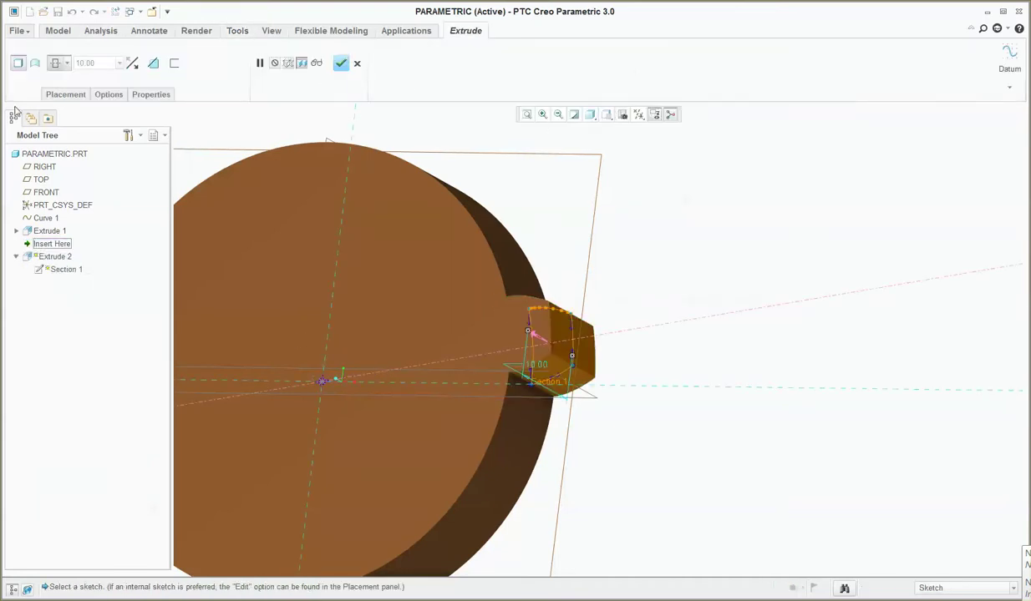
left_click(71, 96)
left_click(174, 134)
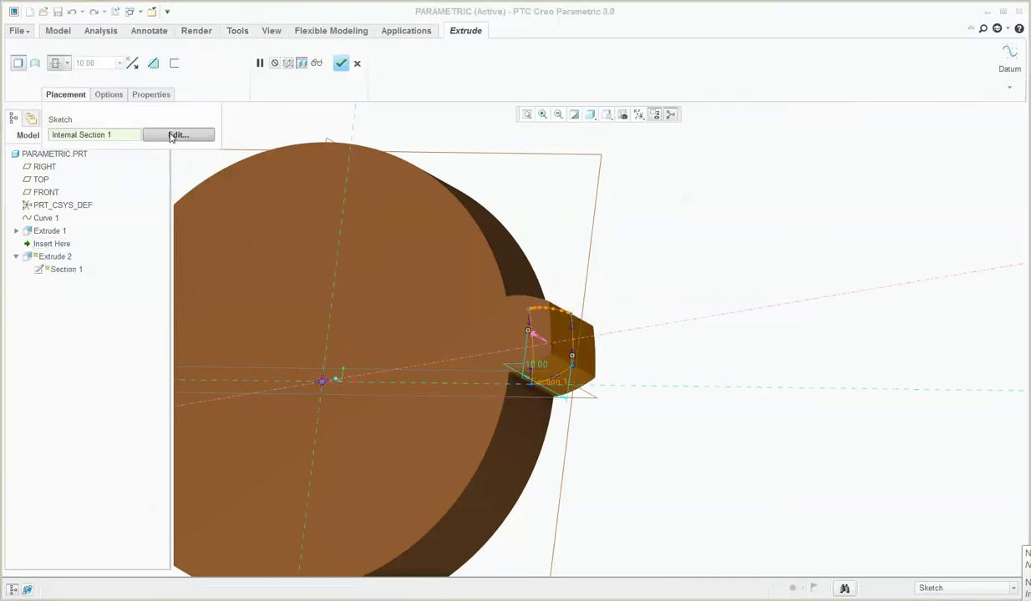
left_click(640, 116)
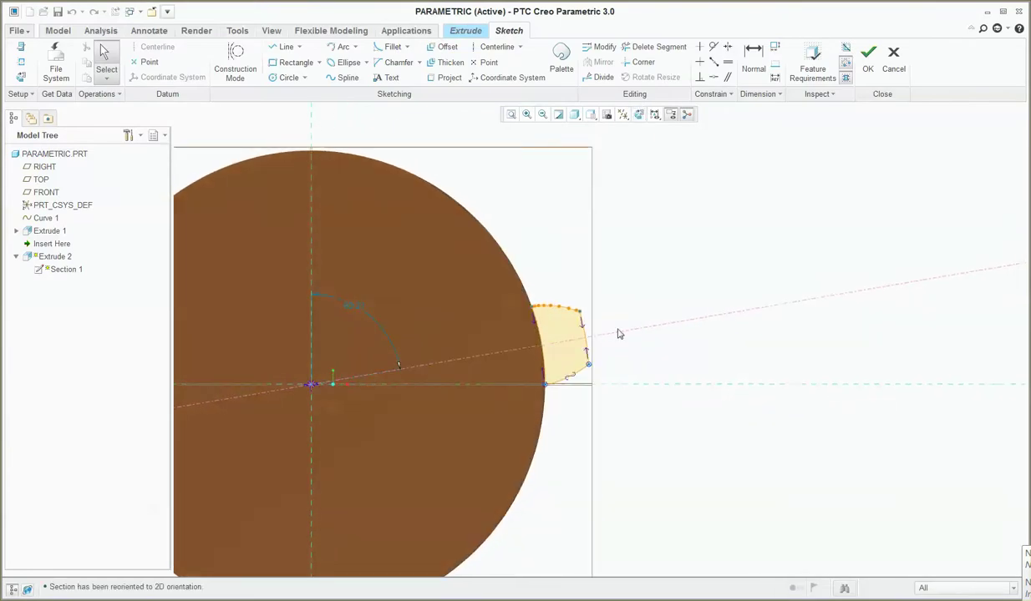
Step: Dimension the angle between the slanted centerline and horizontal reference, trying TH_ANG as its value, and complete the redefined tooth extrusion
left_click(753, 57)
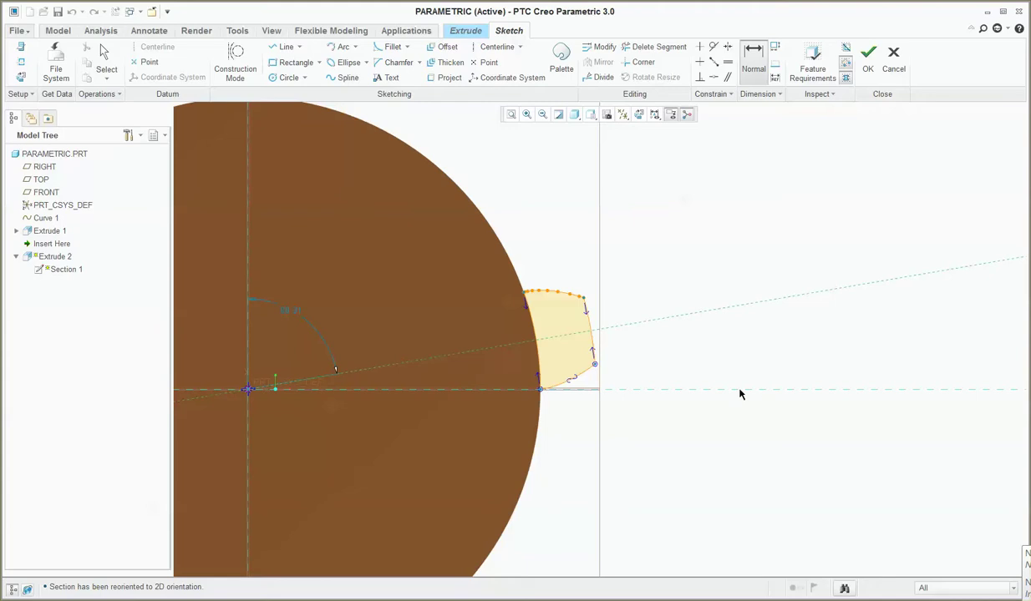
middle_click(746, 359)
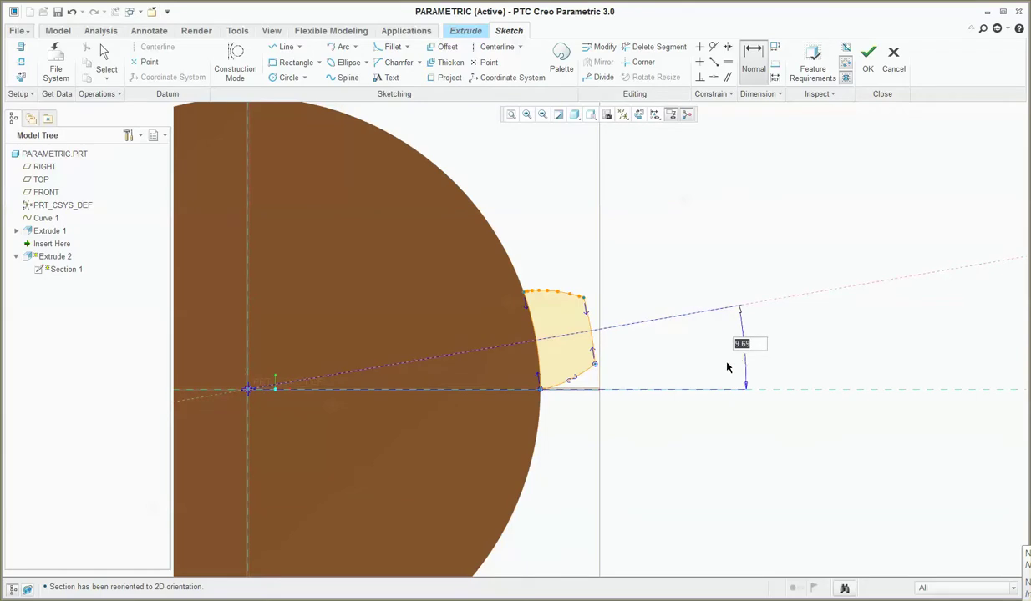
type("TH_ANG")
key("Return")
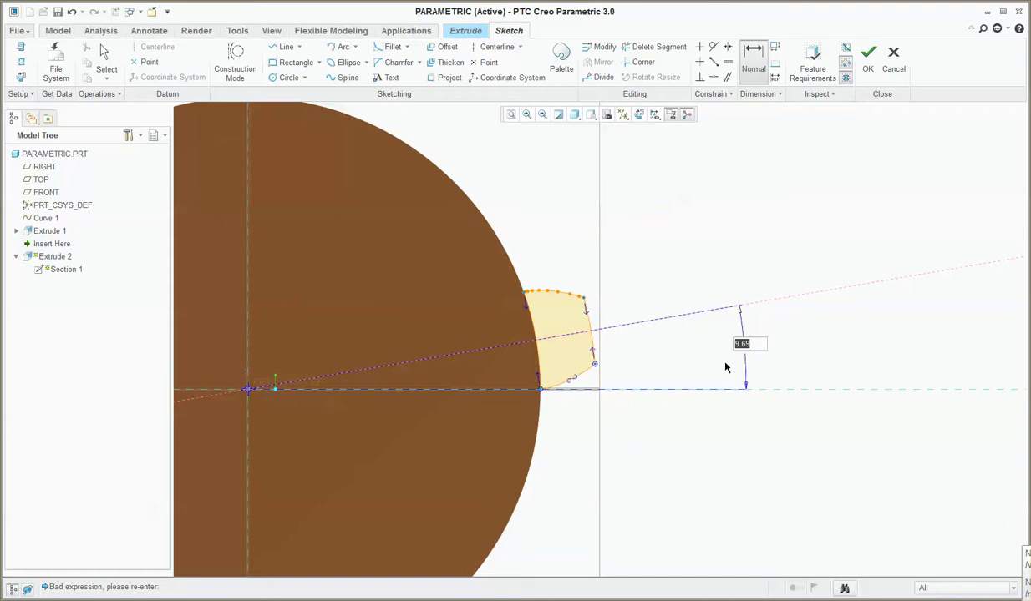
key("Return")
left_click(868, 57)
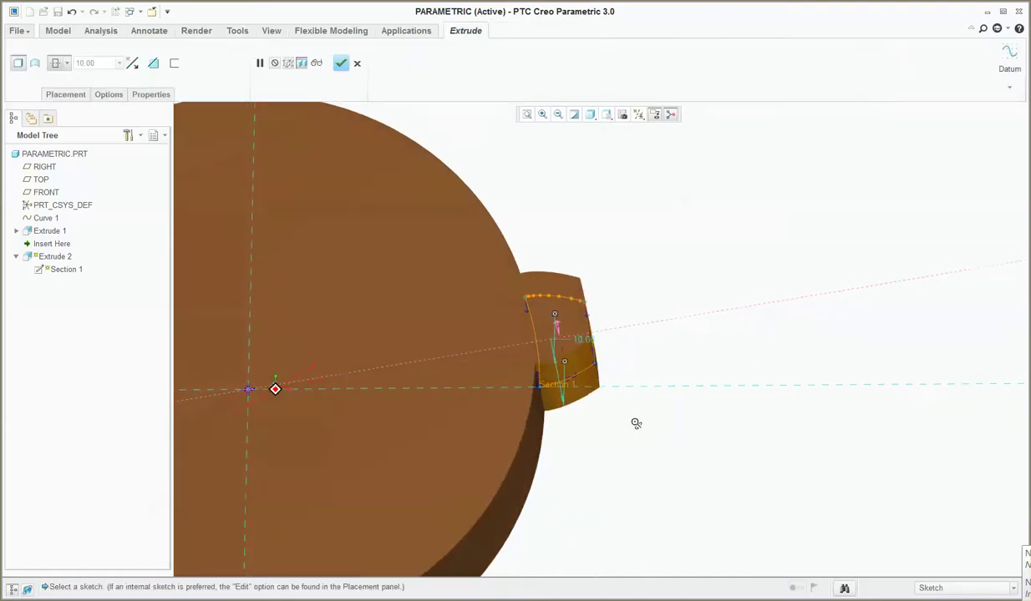
left_click(341, 63)
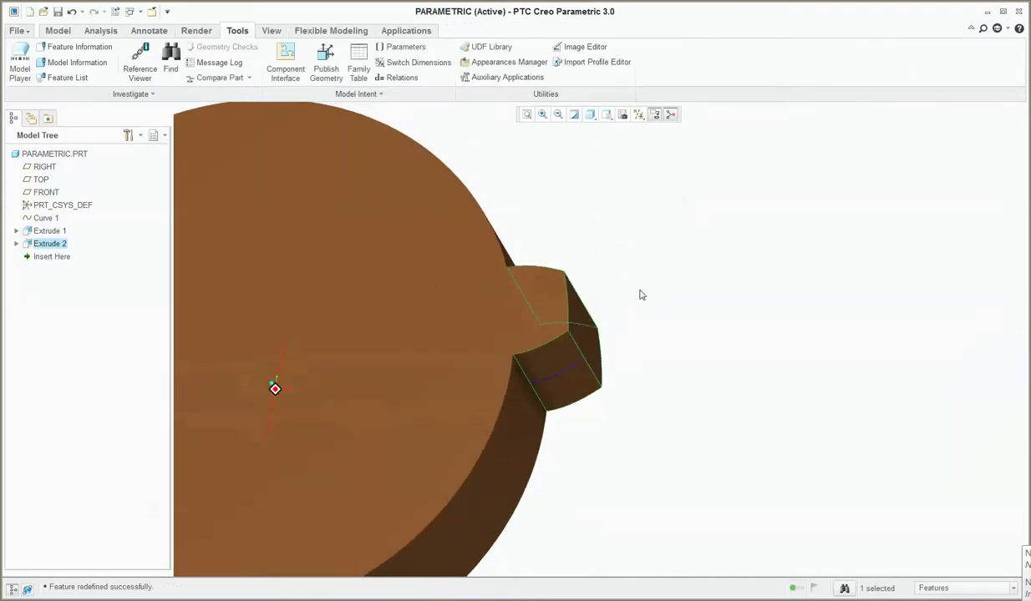
left_click(641, 295)
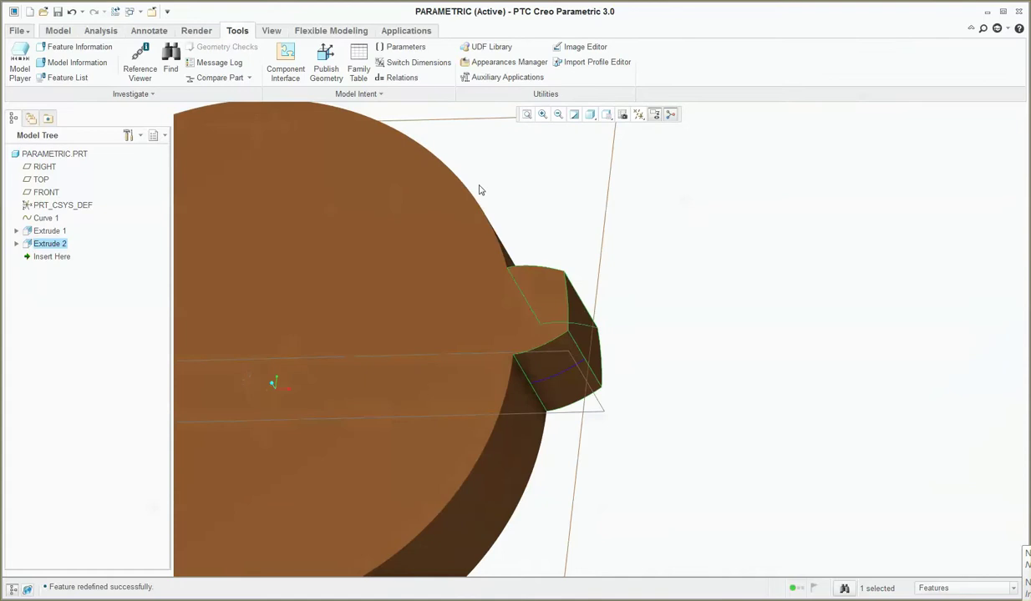
Step: Add the relation d6=TH_ANGL to the part relations to drive the tooth centerline's angle dimension
left_click(396, 80)
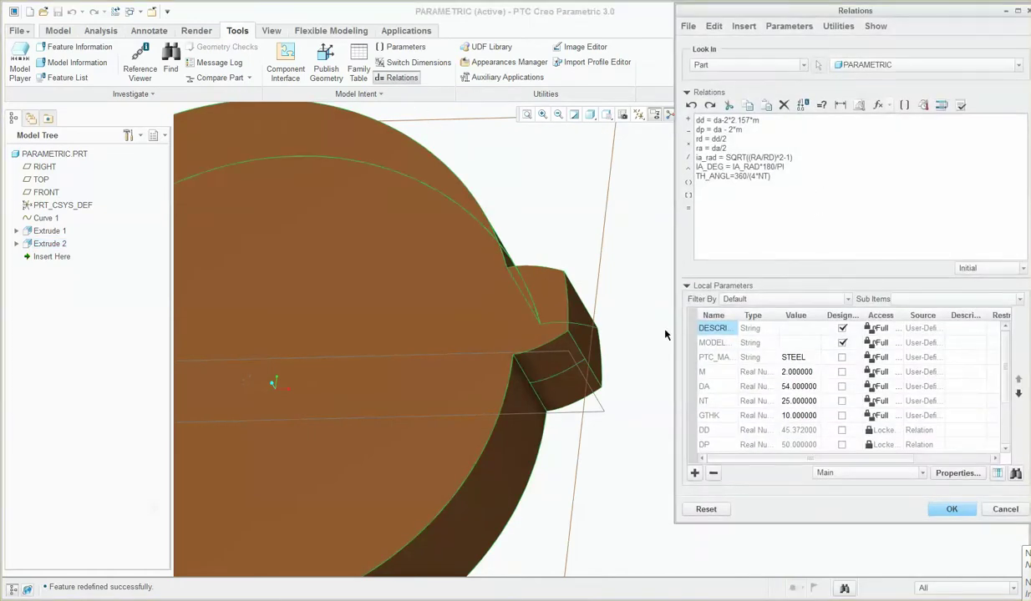
left_click(563, 374)
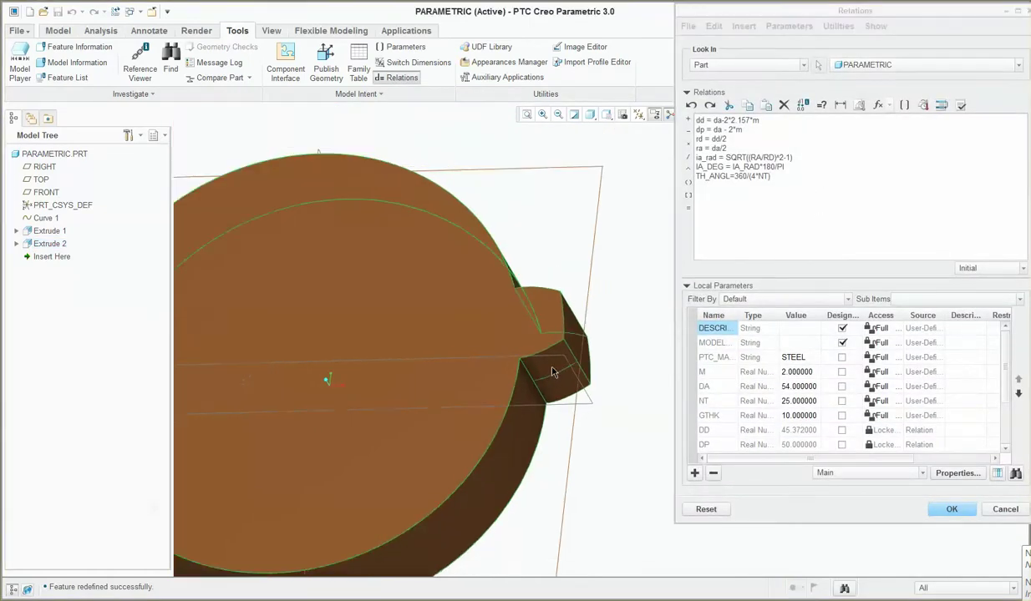
left_click(773, 177)
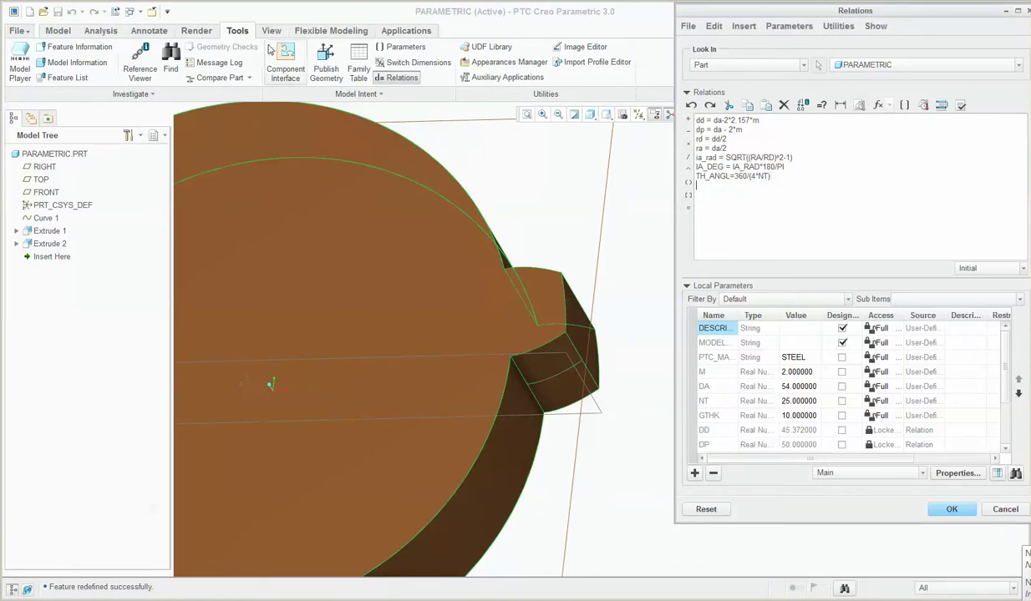
left_click(557, 196)
left_click(550, 336)
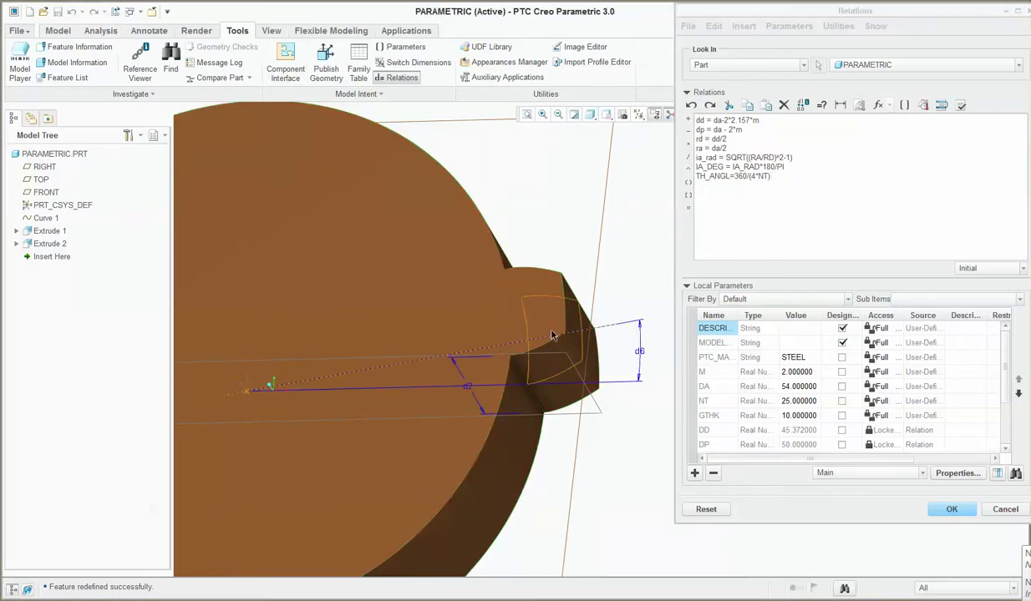
left_click(639, 353)
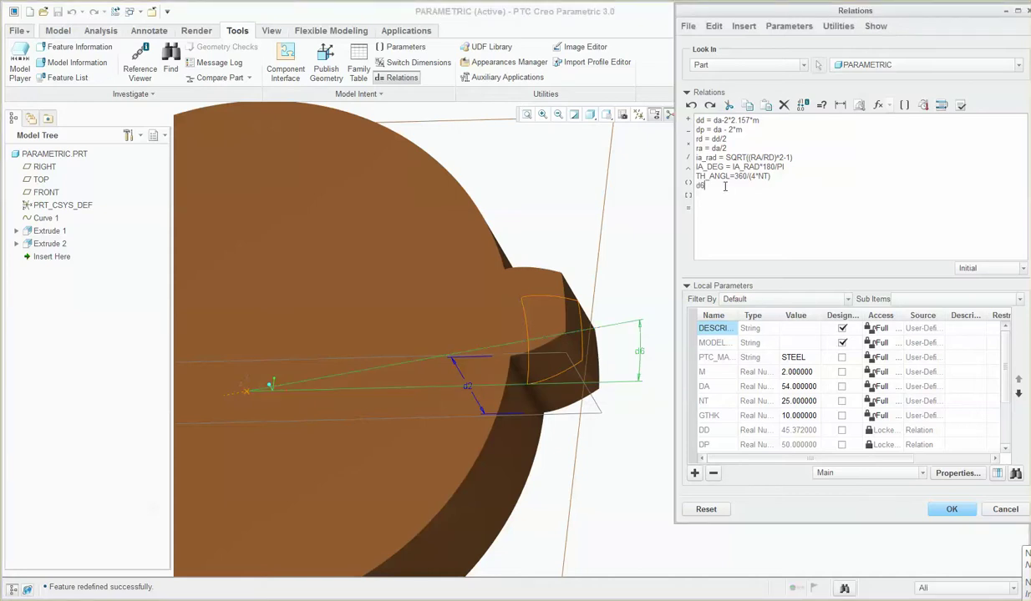
type("=TH_ANGL")
left_click(951, 508)
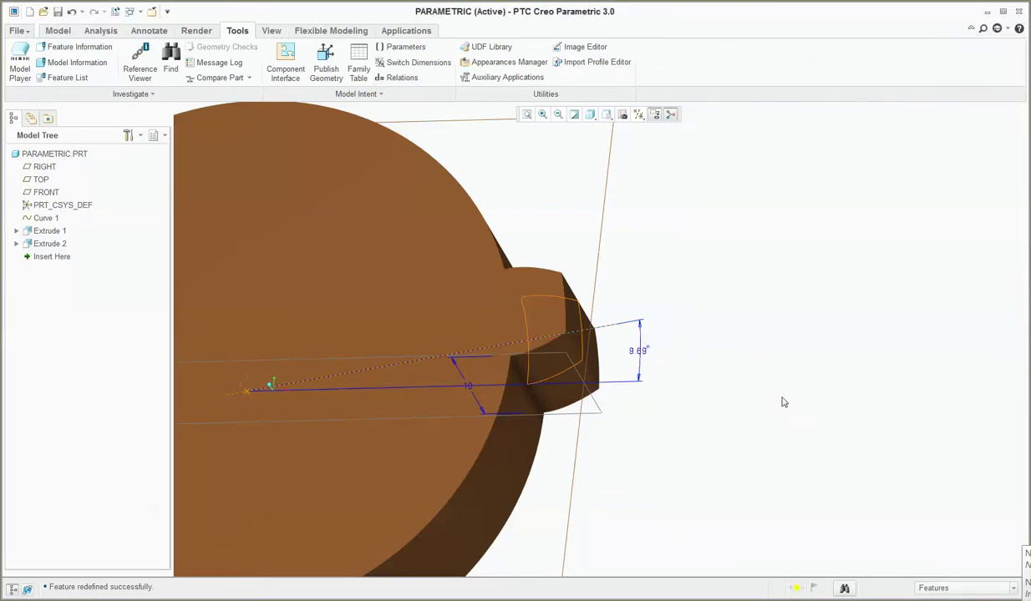
Step: Regenerate the part with the new angle relation and accept the regeneration result
key("ctrl+g")
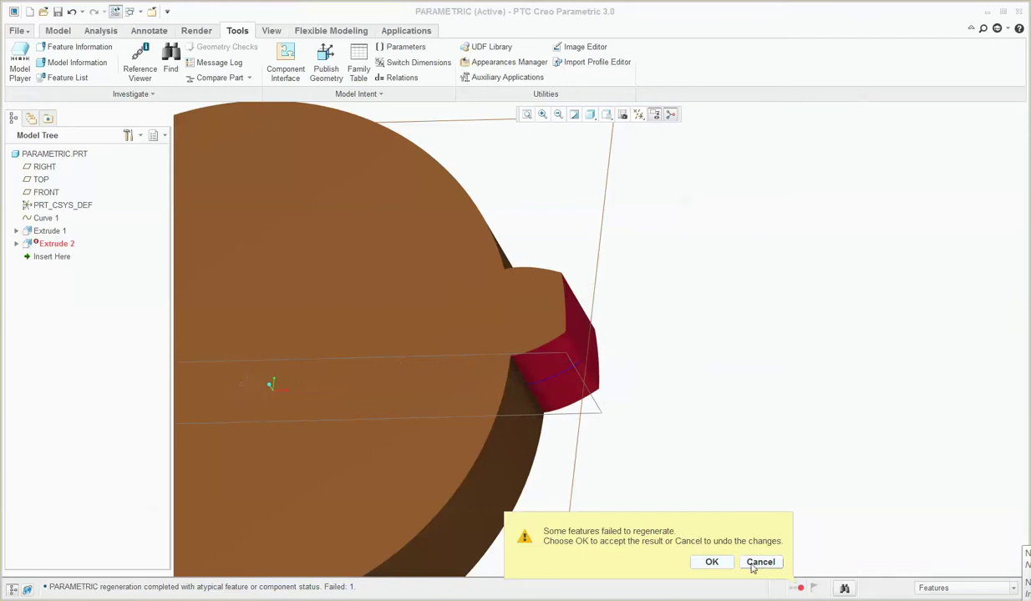
left_click(716, 563)
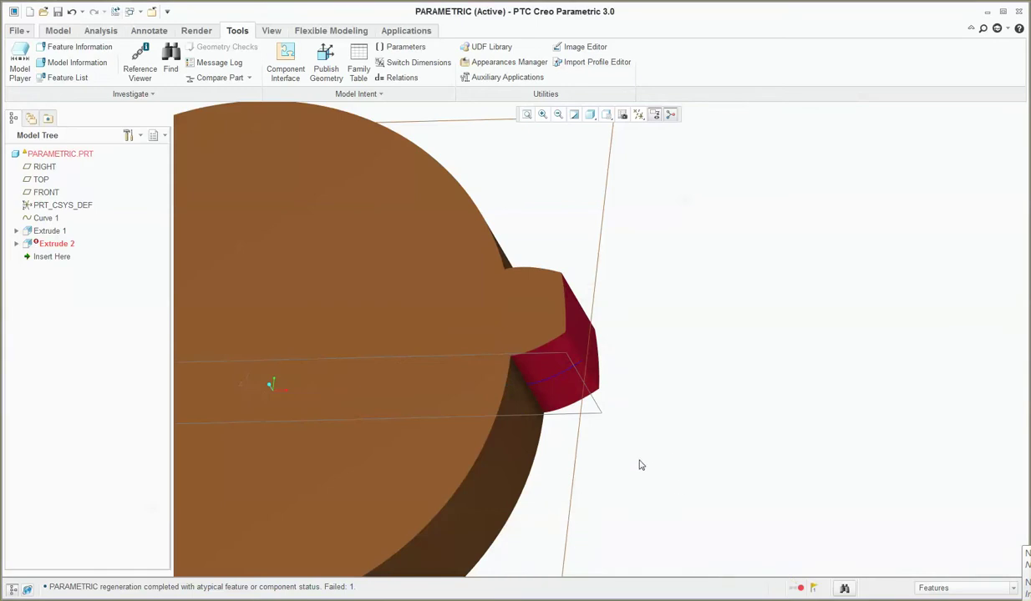
mouse_move(571, 313)
middle_mouse_down()
mouse_move(586, 320)
mouse_move(577, 315)
middle_mouse_up()
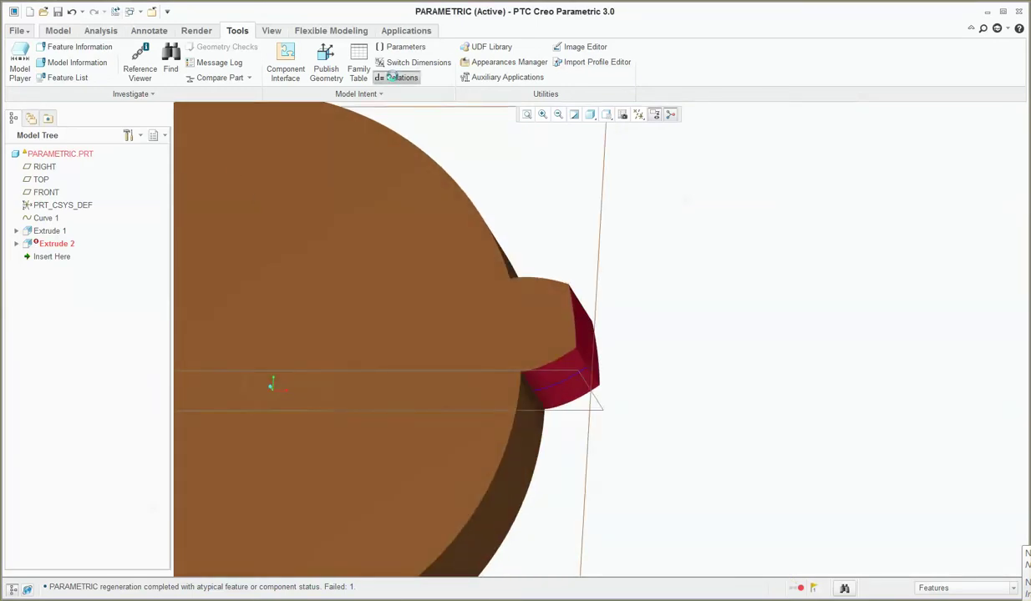
Step: Check the values of TH_ANGL and the other relation-driven parameters in the part relations
left_click(397, 77)
scroll(757, 365, "down", 2)
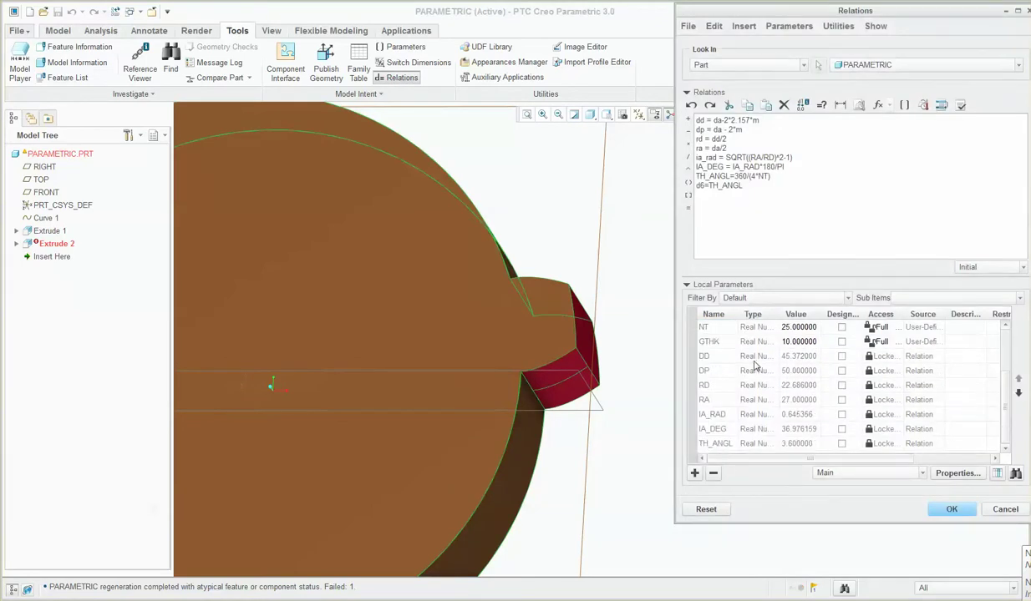
left_click(795, 443)
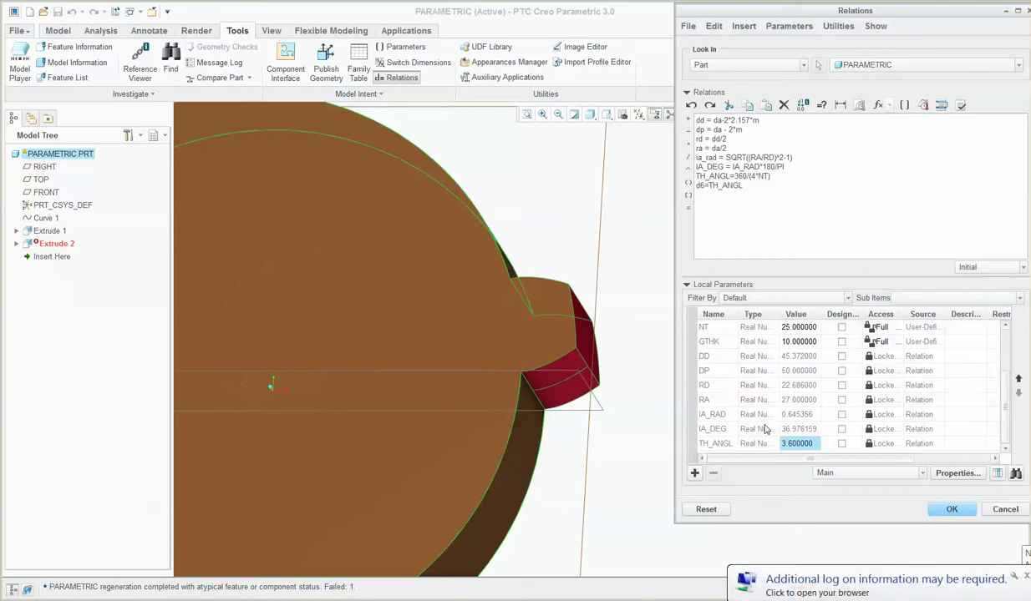
left_click(727, 415)
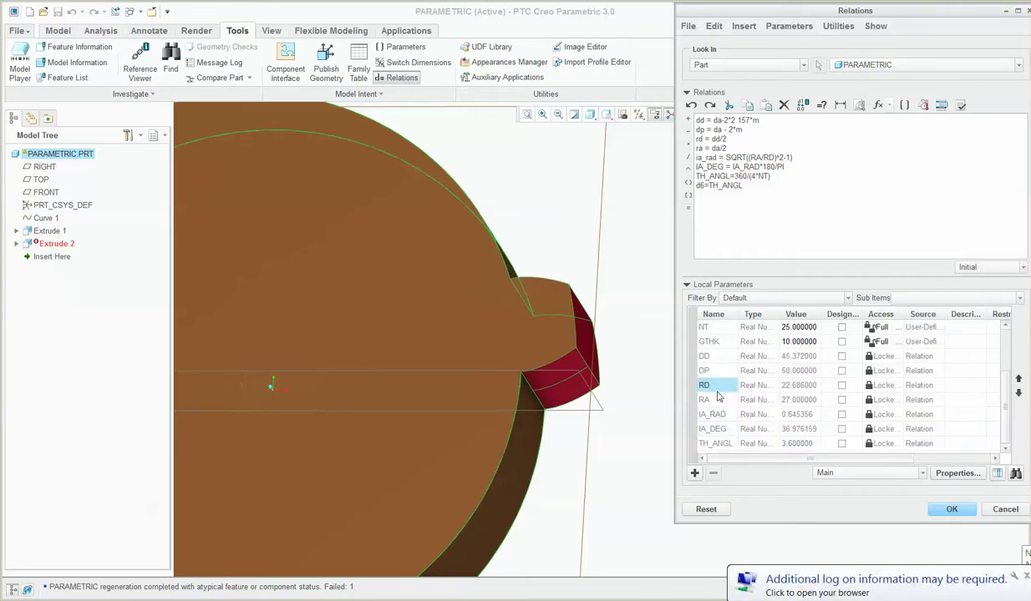
left_click(738, 417)
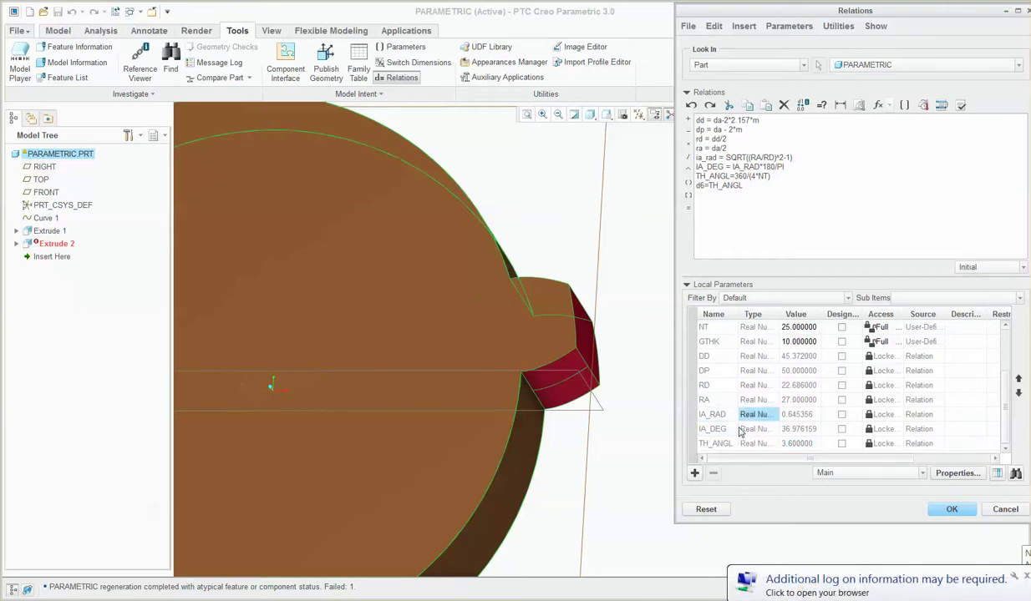
left_click(948, 509)
Step: Redefine the tooth extrusion's section, try to modify its relation-driven angle dimension, and quit the sketch and the redefinition without saving
right_click(64, 249)
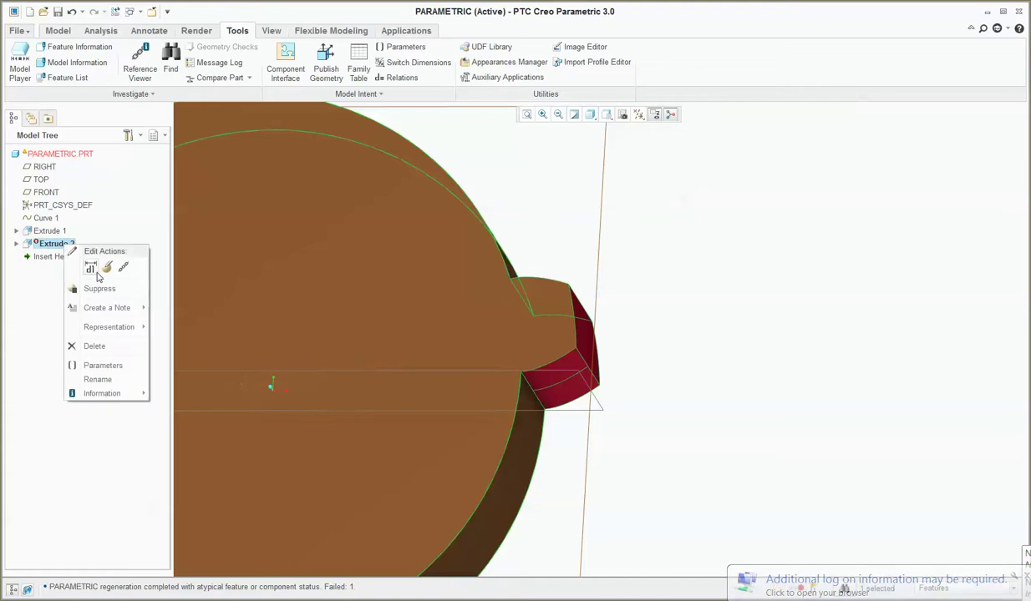
left_click(106, 267)
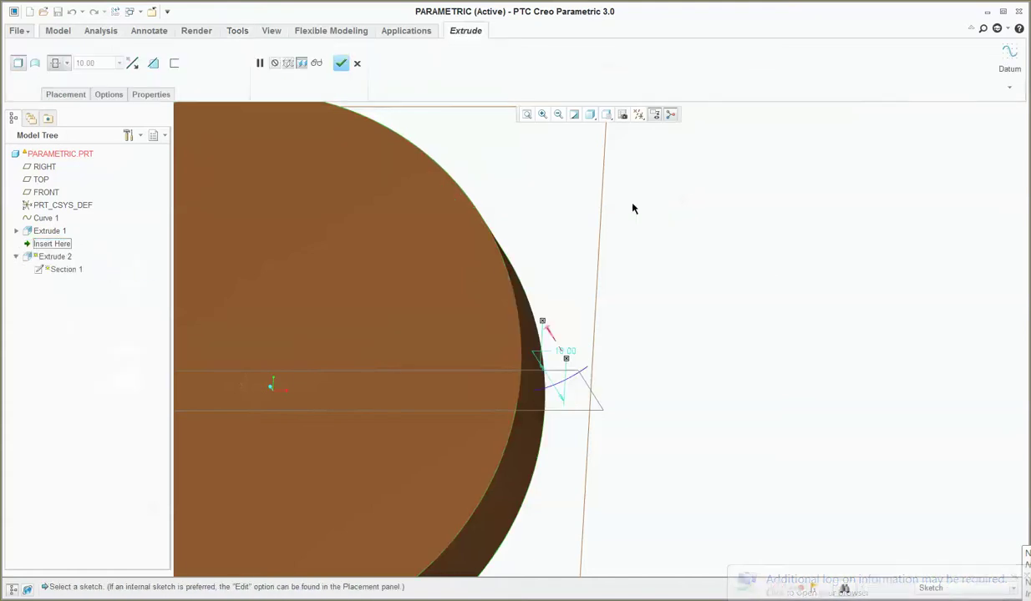
left_click(66, 94)
left_click(174, 134)
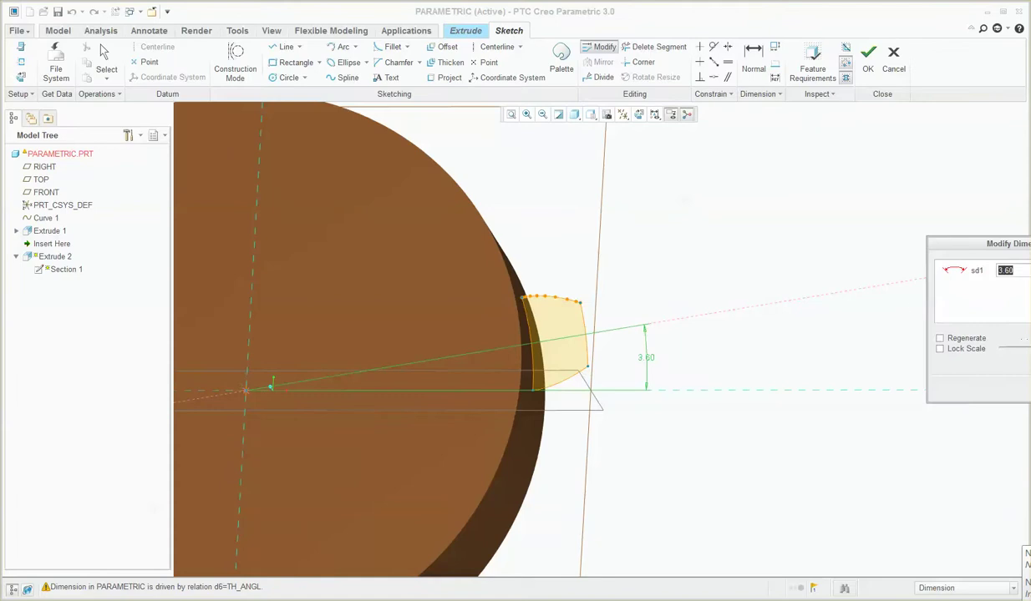
key("Return")
left_click(620, 114)
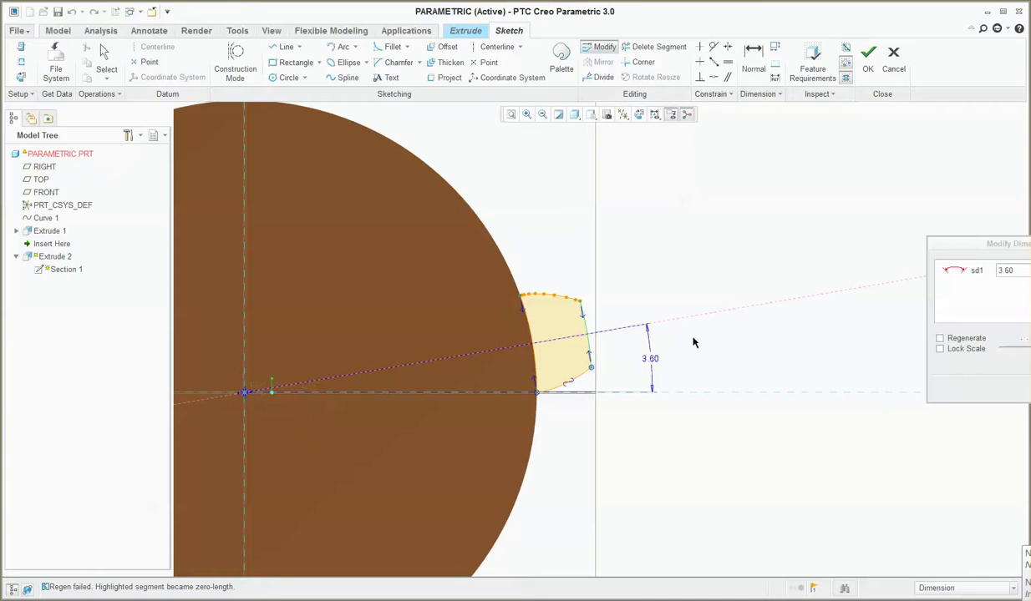
left_click(653, 361)
key("Escape")
mouse_move(635, 346)
middle_mouse_down()
mouse_move(628, 320)
mouse_move(493, 328)
mouse_move(621, 369)
middle_mouse_up()
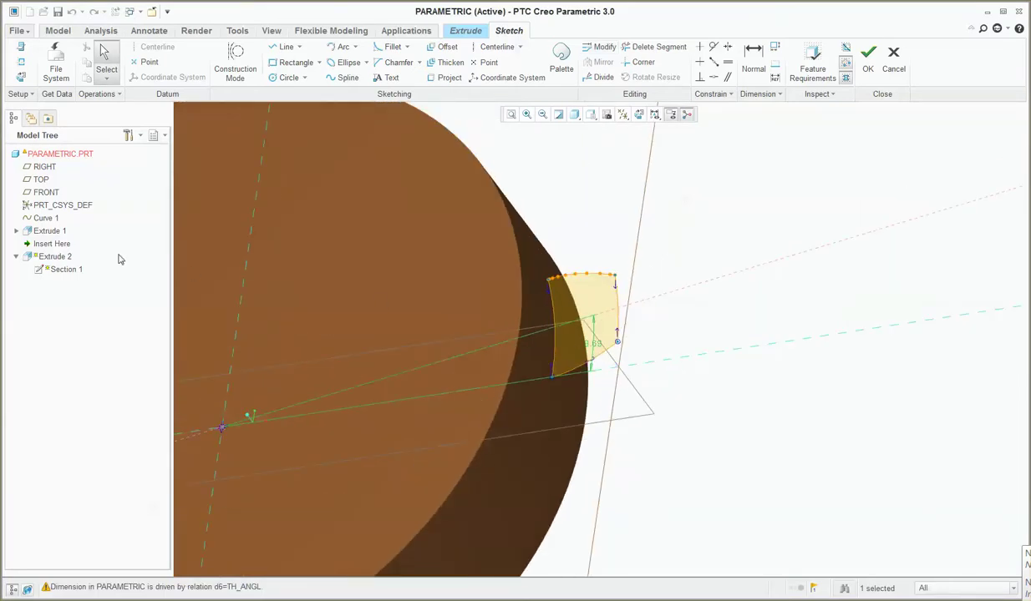
left_click(893, 57)
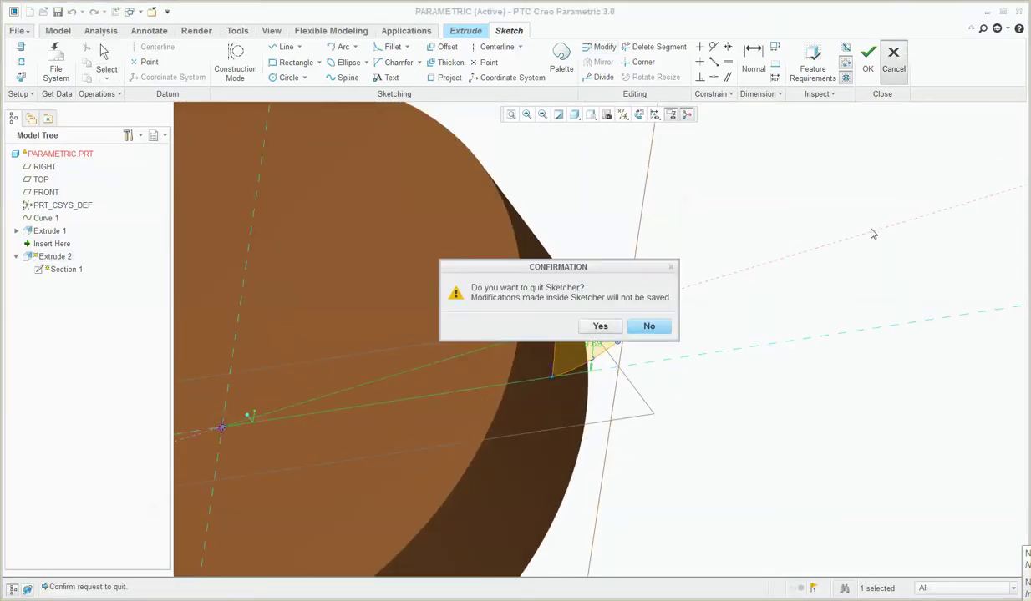
left_click(600, 326)
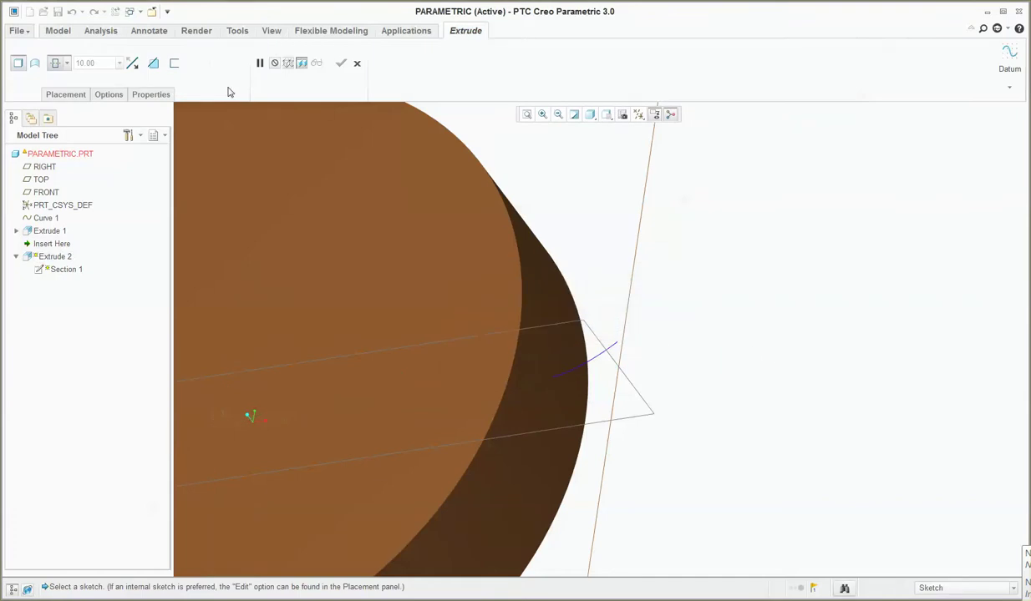
left_click(357, 63)
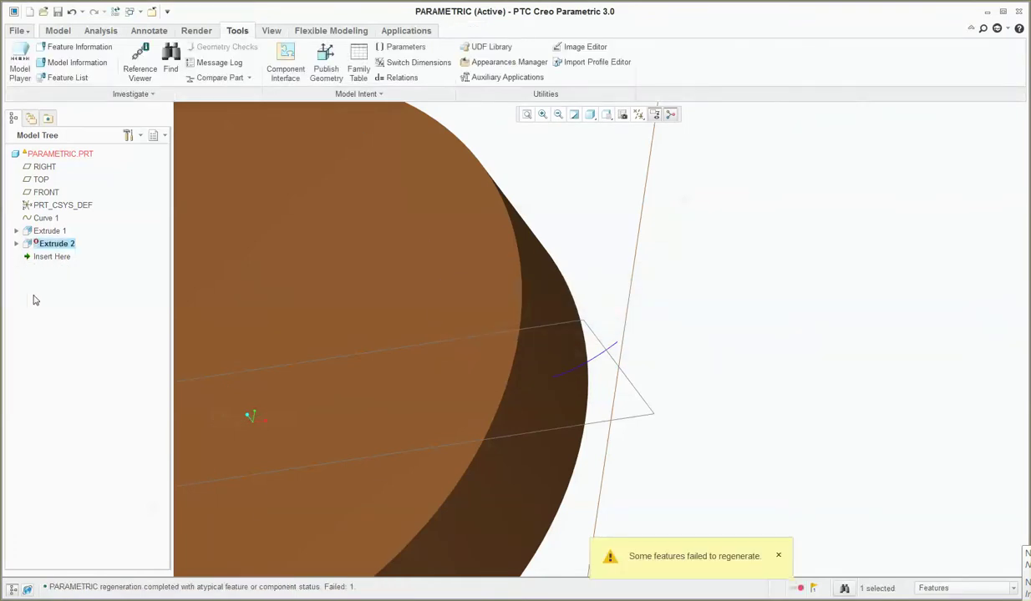
Step: Delete the failed tooth extrusion from the part
right_click(59, 243)
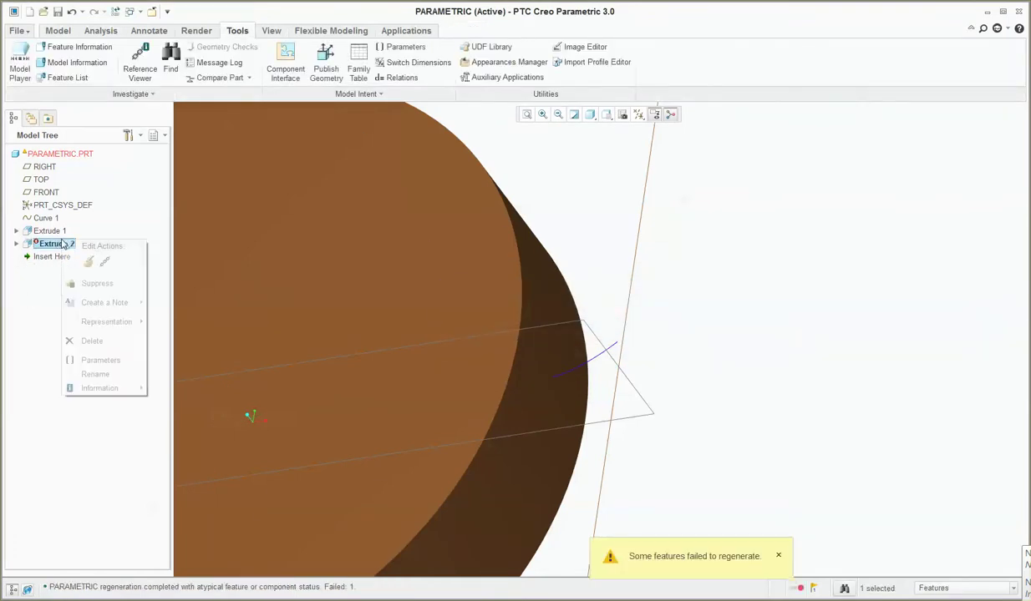
left_click(98, 342)
left_click(528, 319)
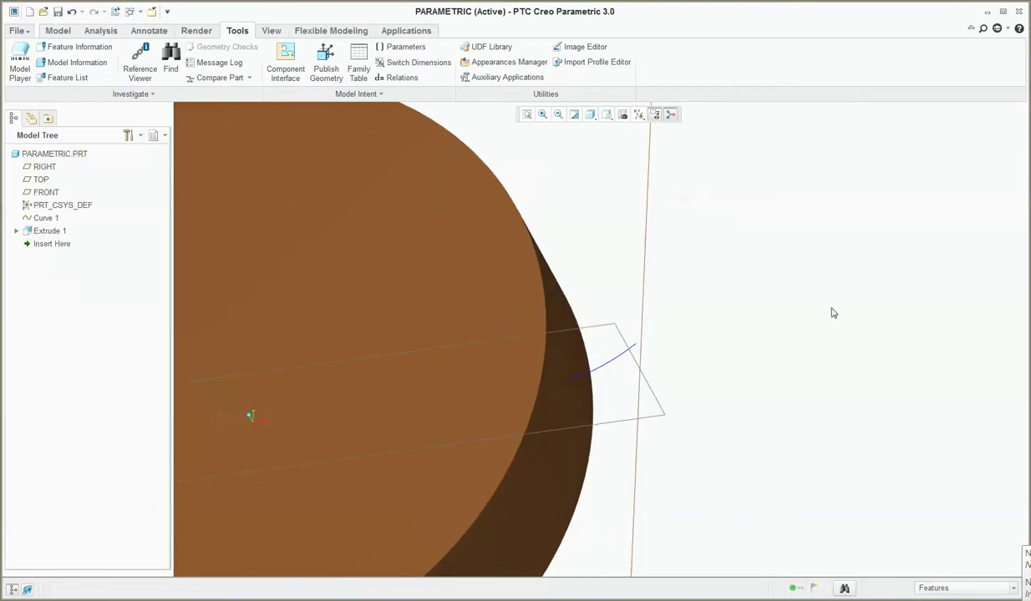
Step: Start a new extrusion with an internal sketch on the FRONT plane, viewed parallel to the sketch plane
left_click(57, 31)
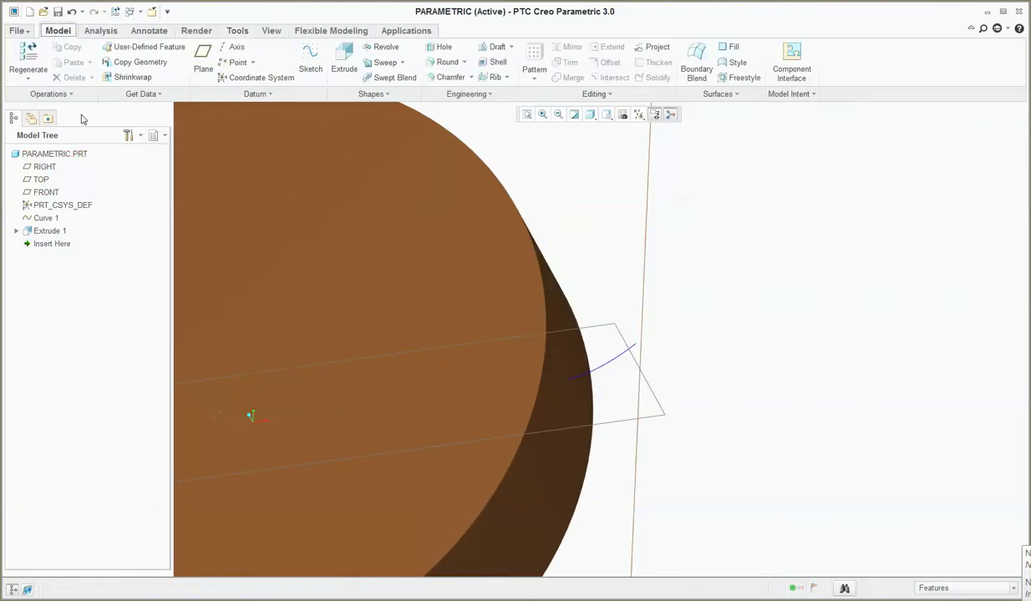
left_click(344, 60)
left_click(619, 331)
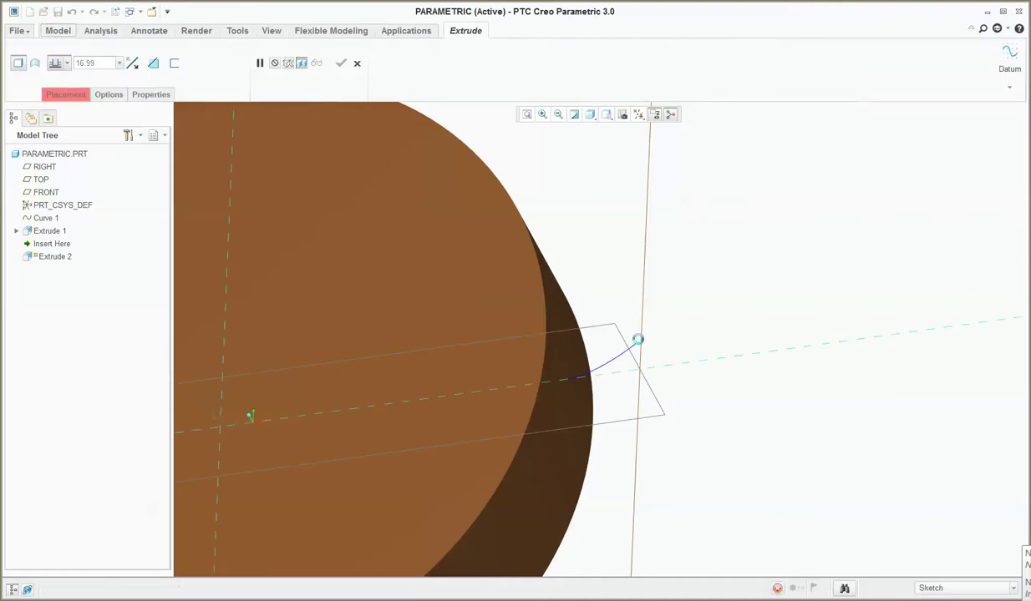
left_click(638, 114)
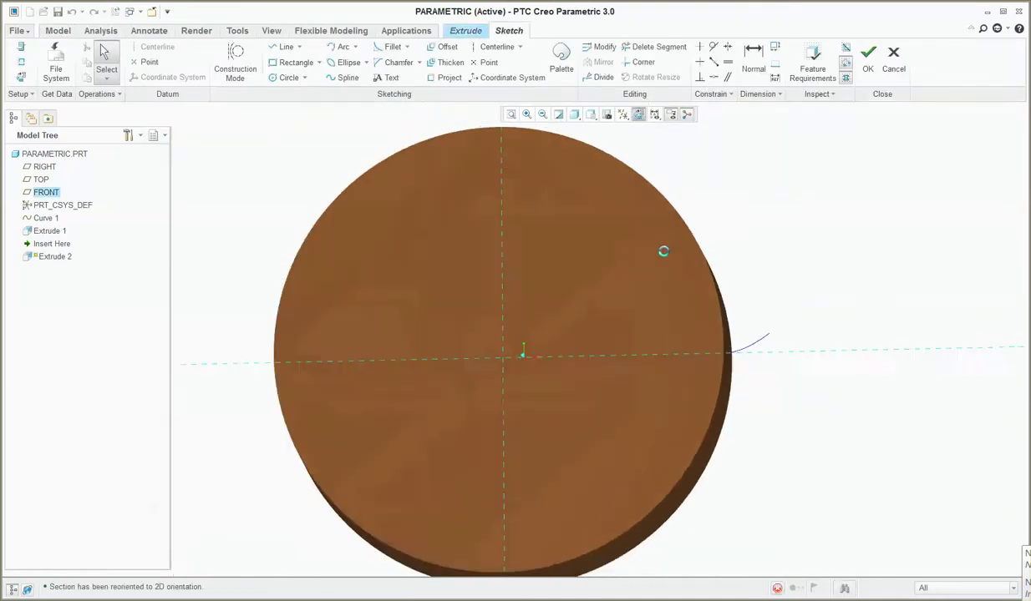
Step: Sketch a centerline through the origin, inclined slightly above the horizontal reference
scroll(775, 285, "up", 5)
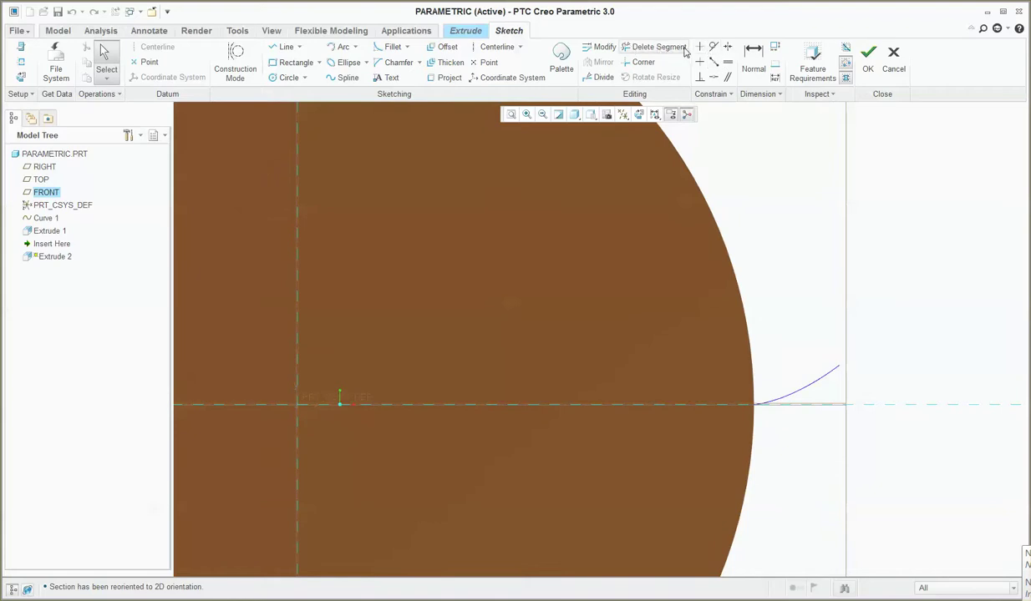
left_click(492, 46)
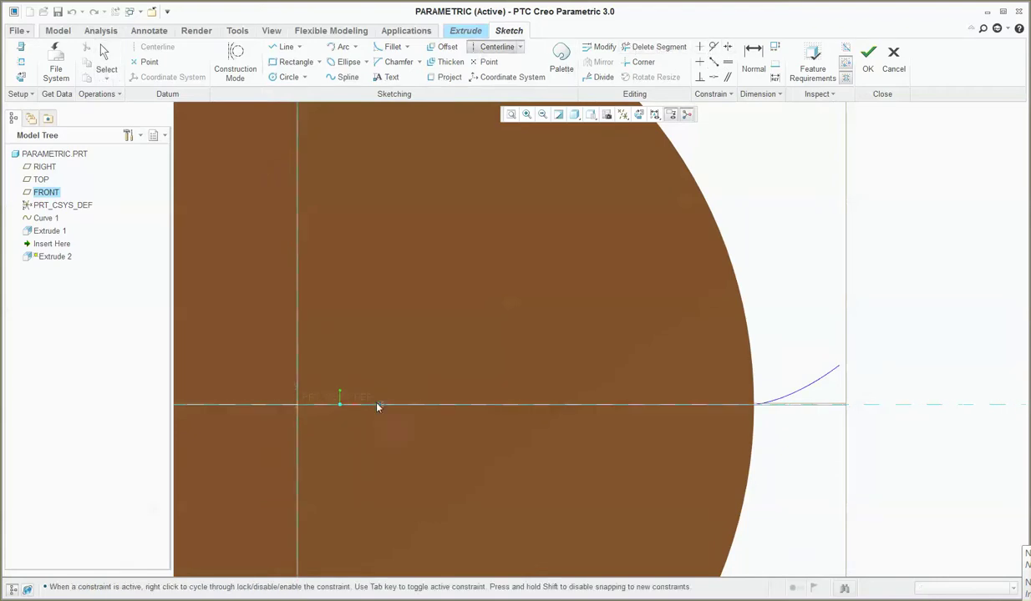
left_click(297, 407)
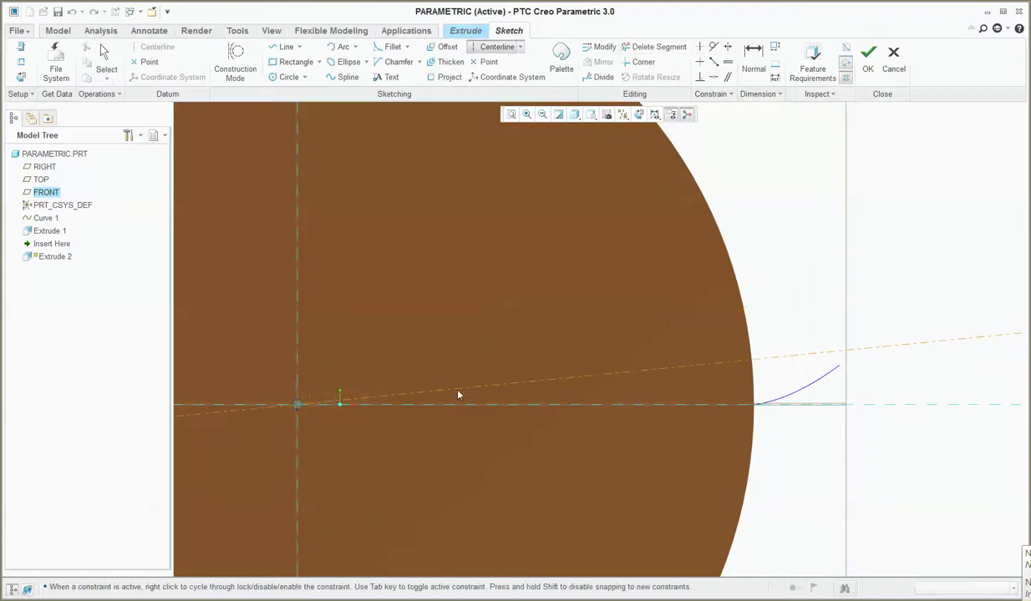
left_click(468, 390)
middle_click(482, 339)
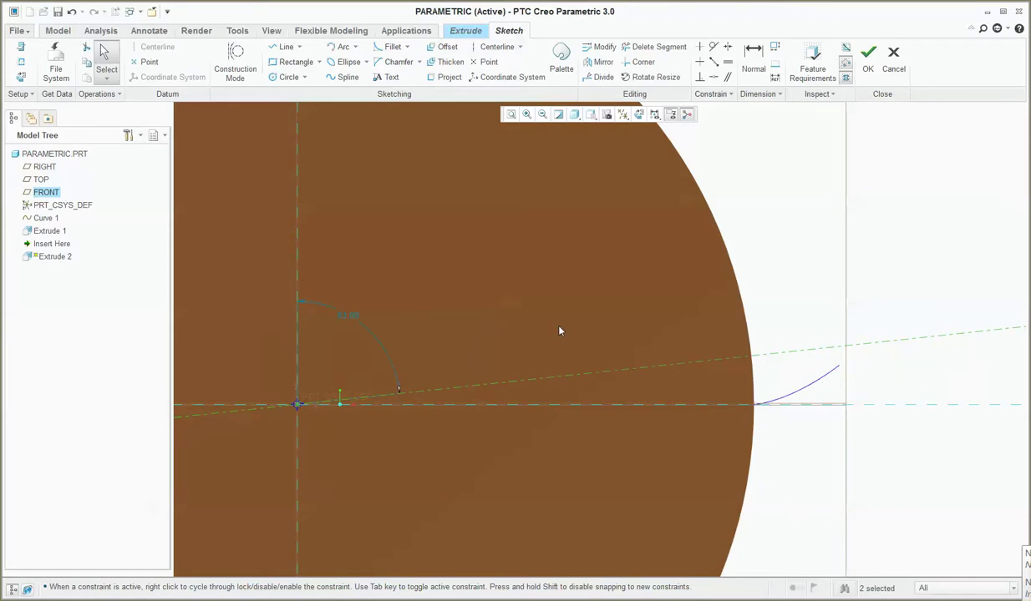
scroll(553, 306, "down", 2)
scroll(518, 287, "up", 2)
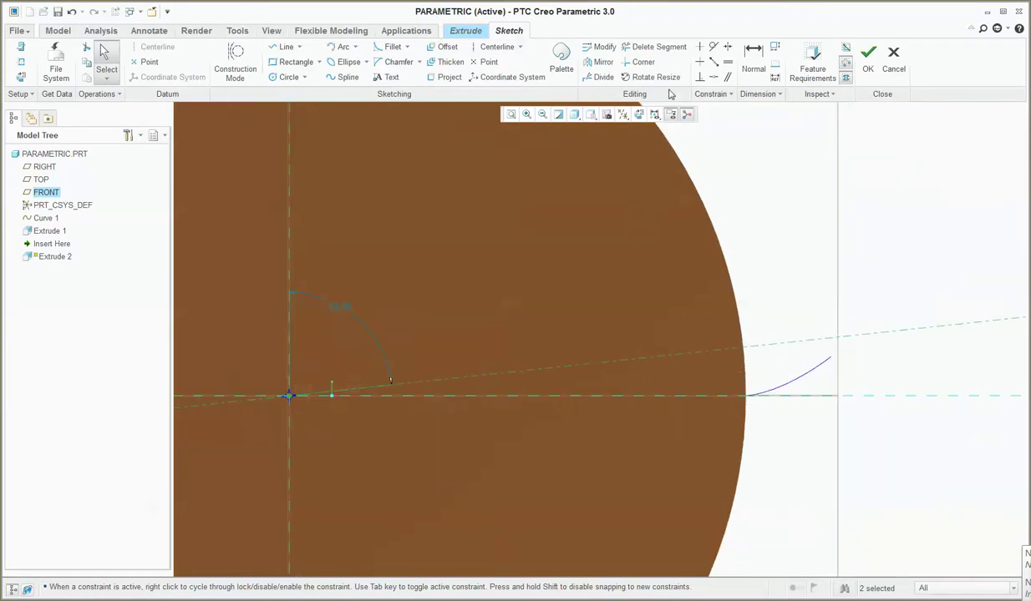
Step: Dimension the centerline's angle from the horizontal reference as 3.6 degrees and confirm the sketch setup with RIGHT as the orientation reference
left_click(751, 55)
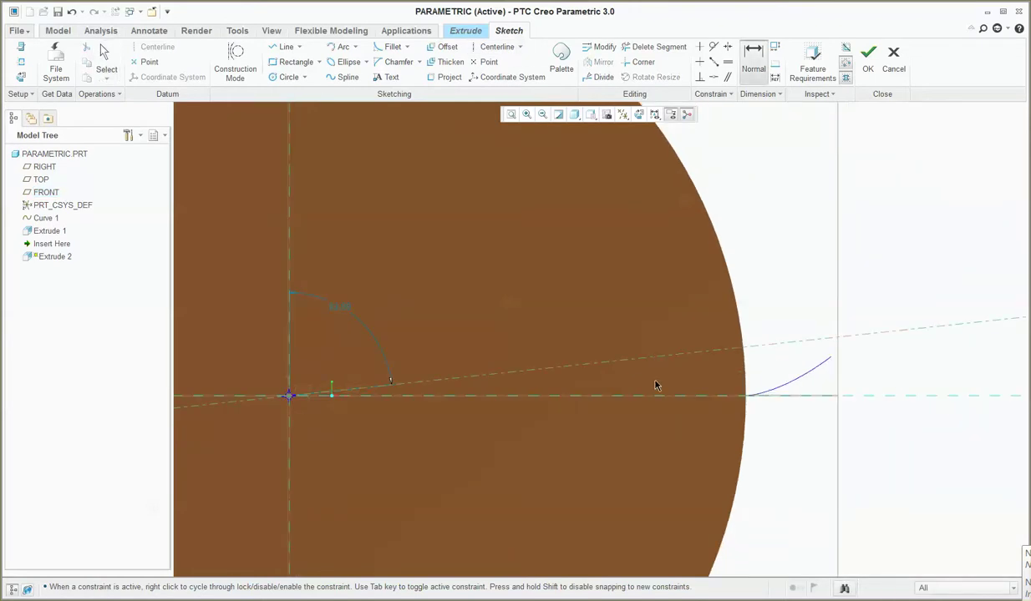
left_click(654, 395)
left_click(648, 357)
middle_click(650, 380)
type("3.5")
key("Return")
left_click(21, 50)
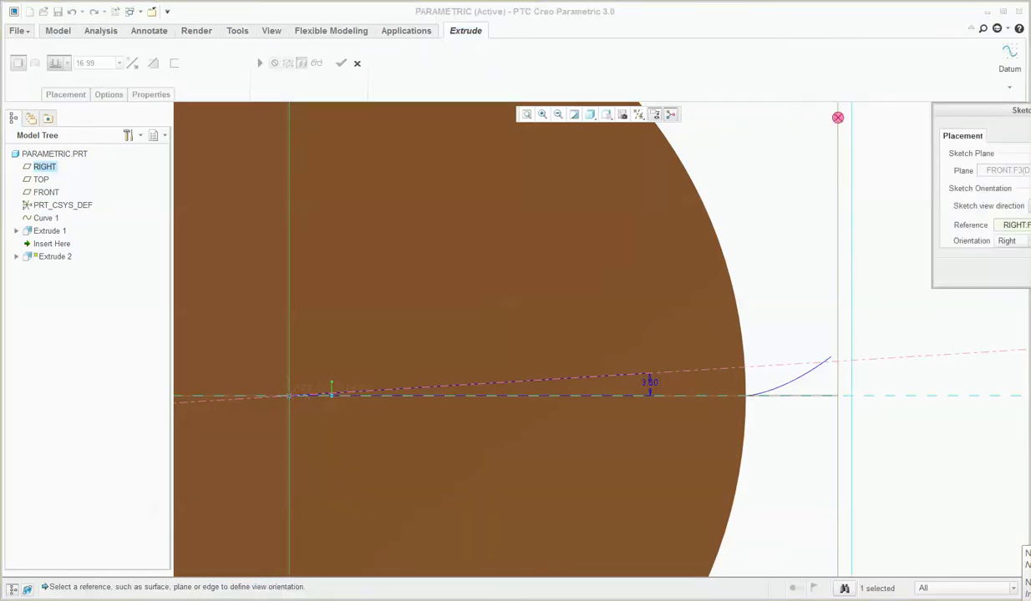
key("Return")
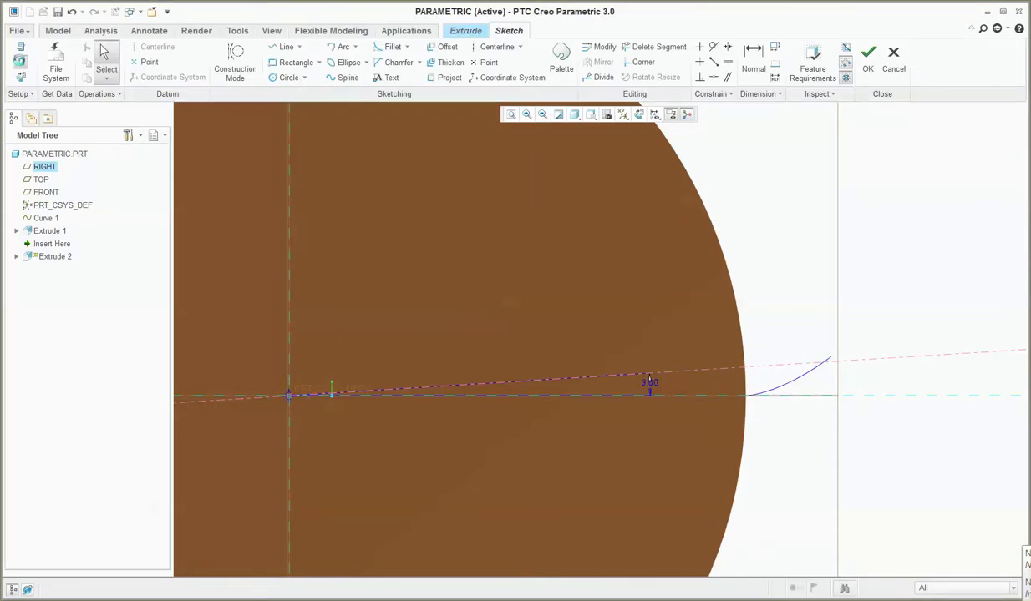
middle_click(797, 383)
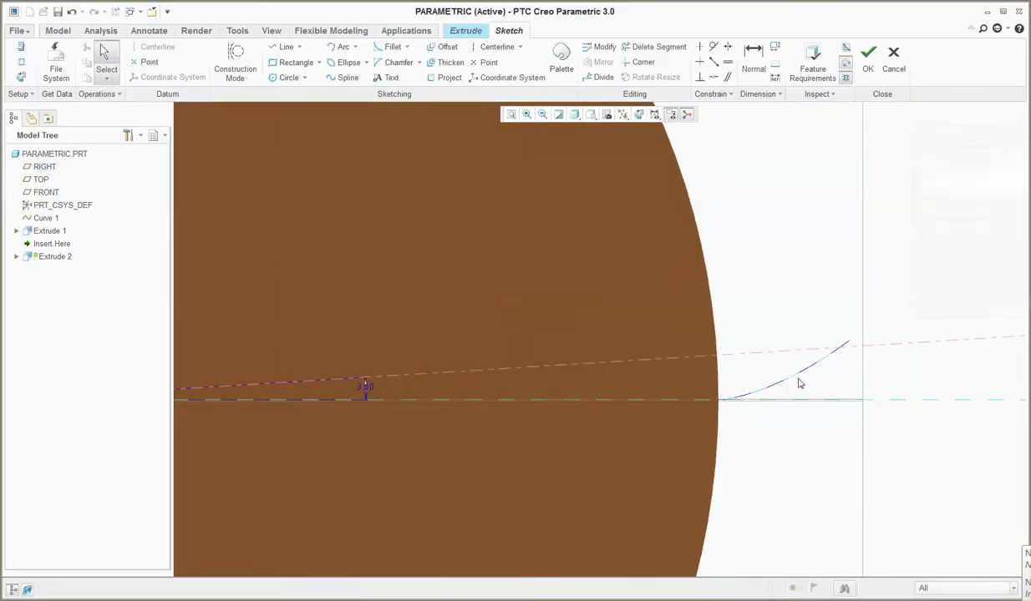
Step: Draw a circle centred on the origin through the outer end of the involute curve and give it a reference diameter dimension
left_click(288, 76)
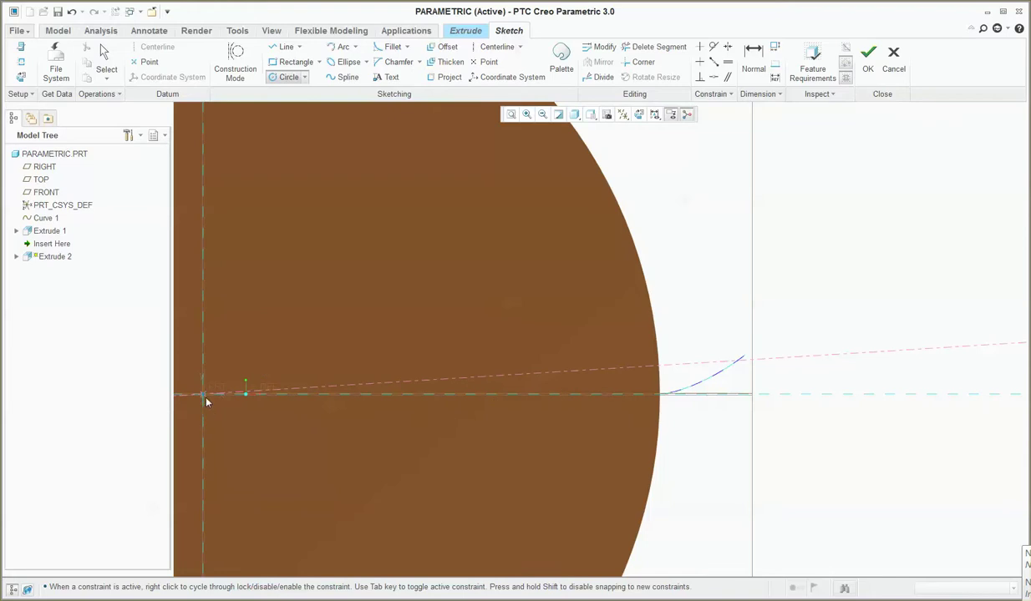
left_click(203, 393)
left_click(745, 387)
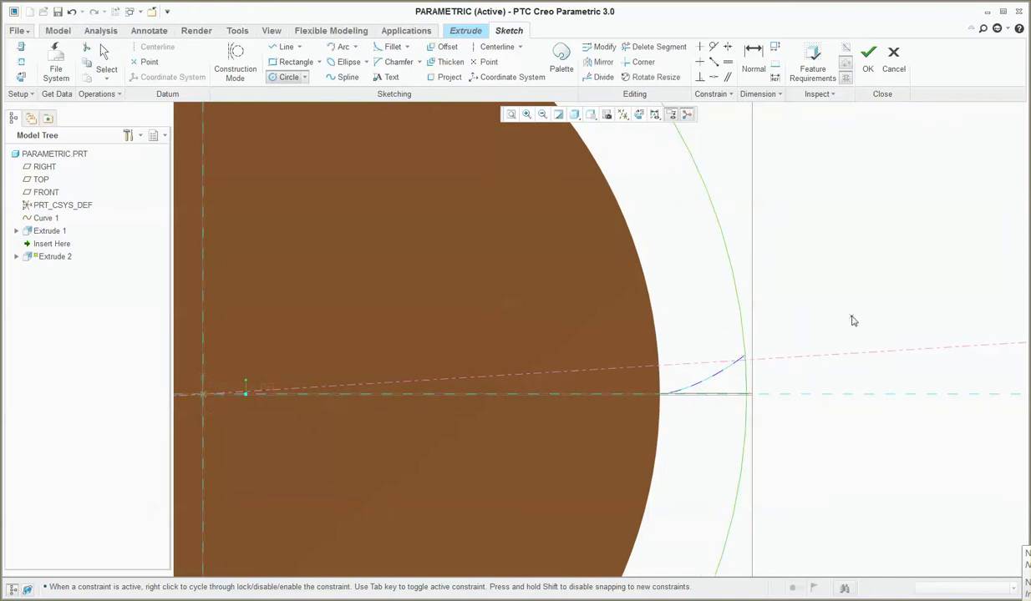
middle_click(852, 318)
left_click(751, 60)
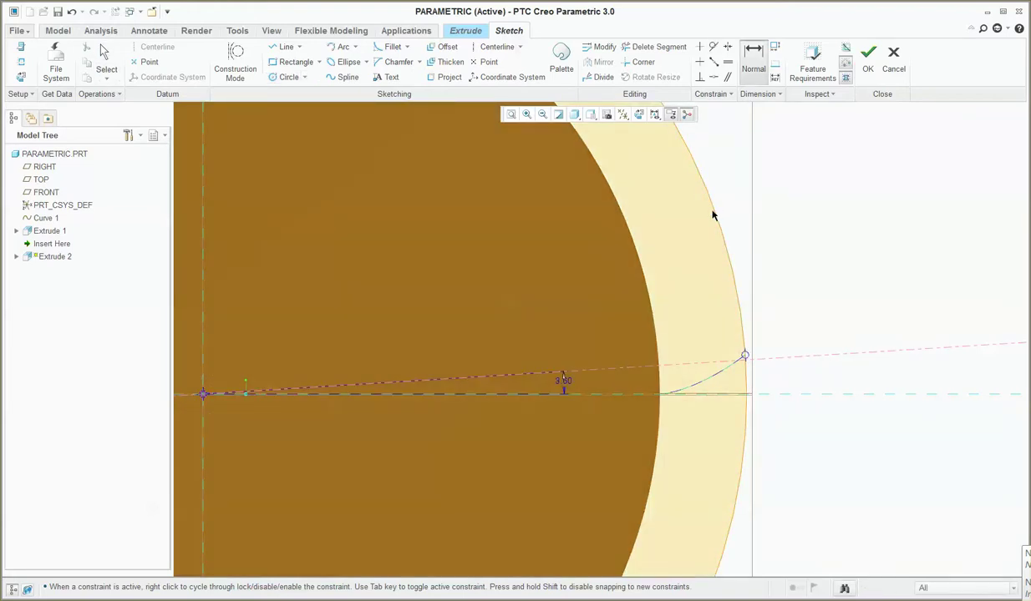
middle_click(790, 210)
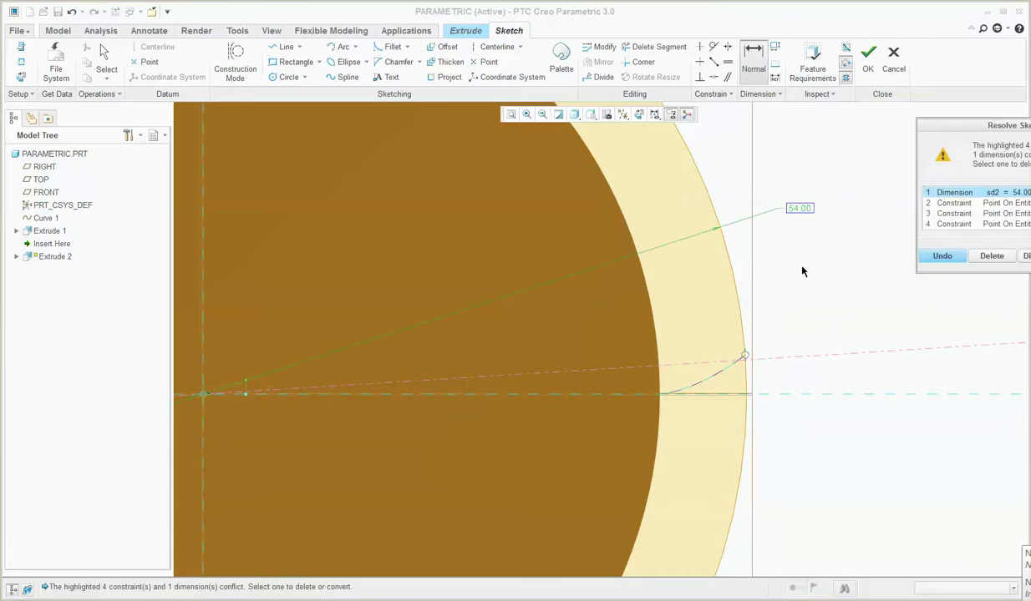
left_click(1026, 255)
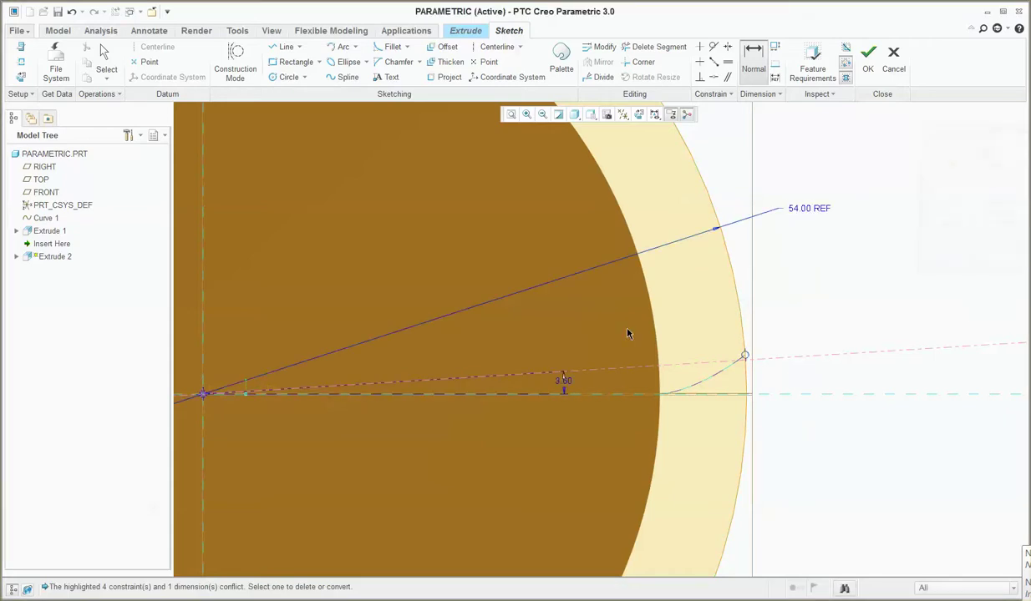
scroll(755, 238, "down", 5)
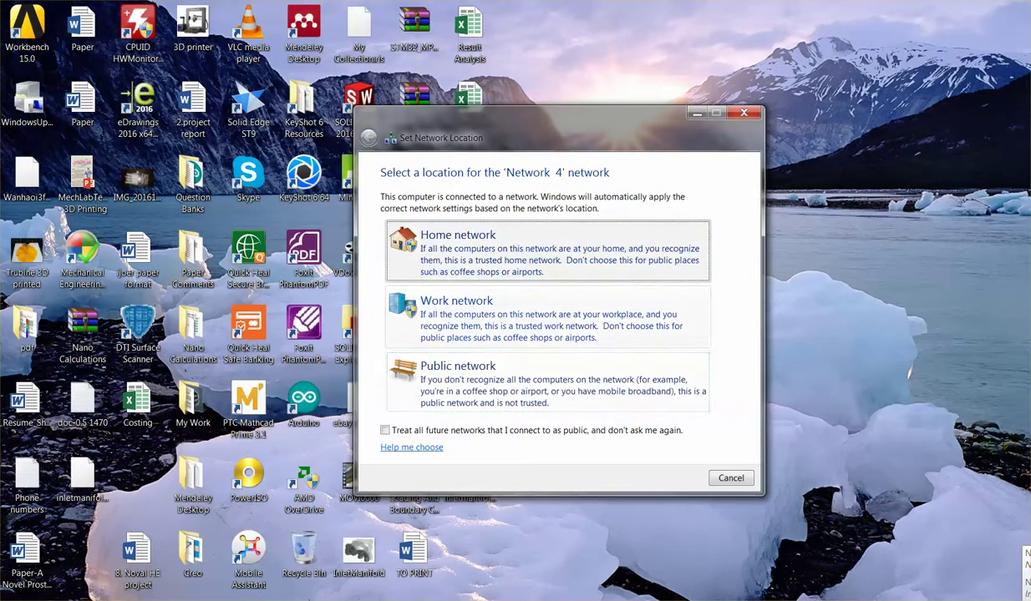
Step: Accept the circular section and complete the extrusion at the proposed 16.99 depth
left_click(492, 246)
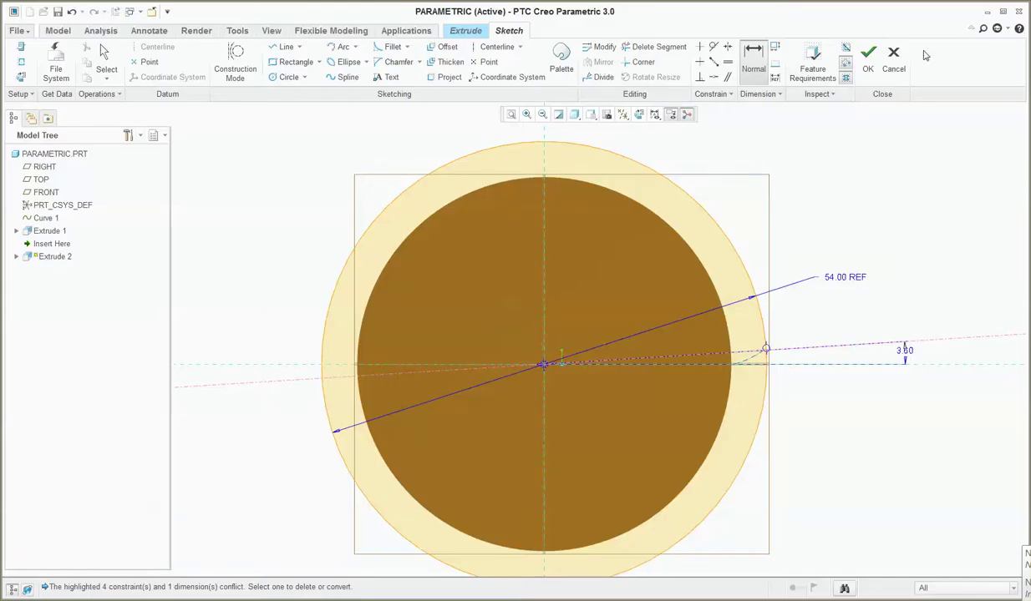
left_click(868, 58)
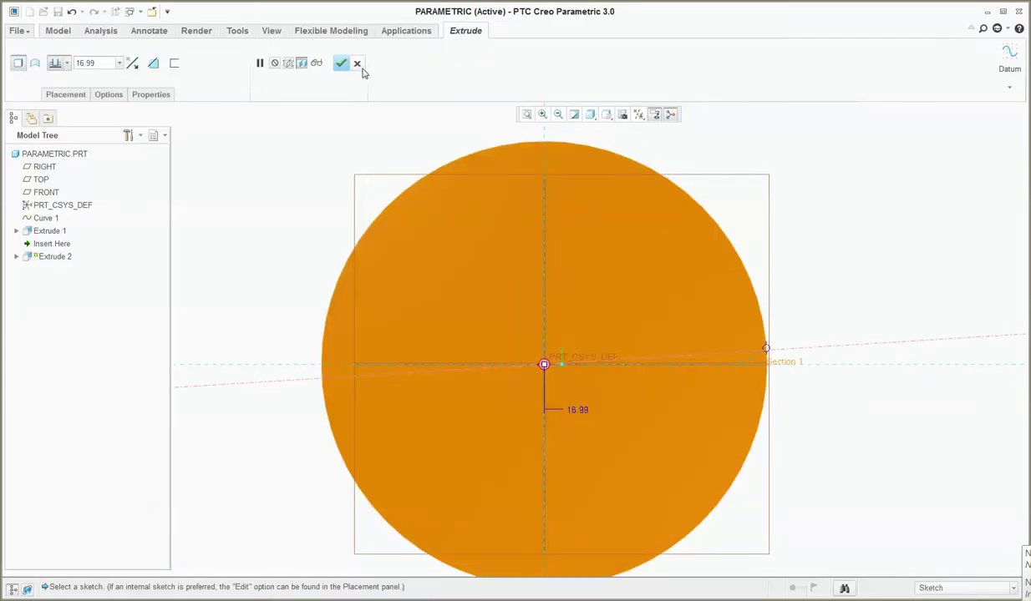
left_click(341, 64)
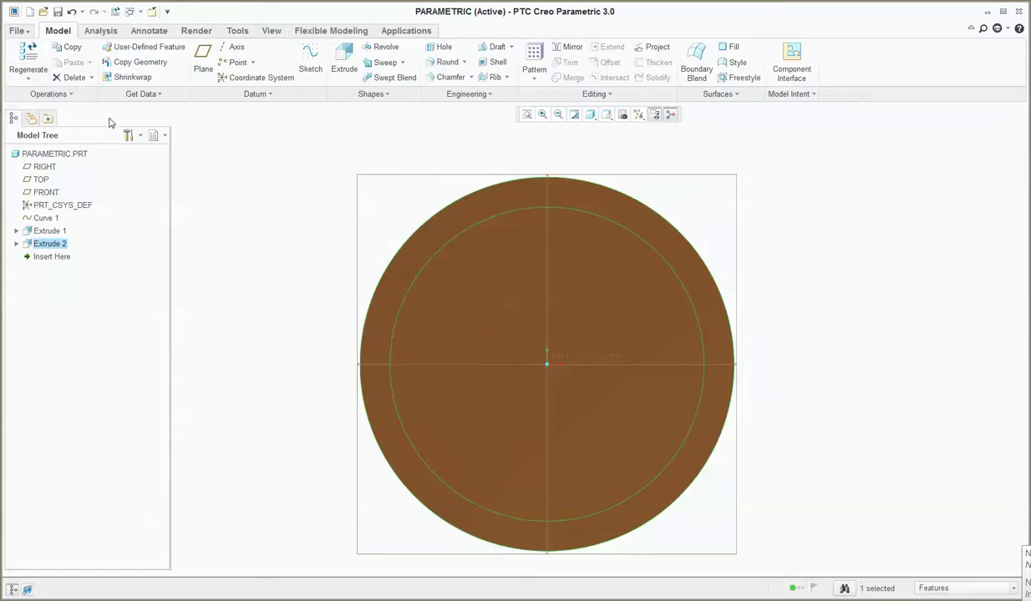
Step: Import gearasm_asm.stp from Other Projects\GEARASM as the new assembly ASM0001, using the automatic import type
left_click(34, 118)
left_click(49, 211)
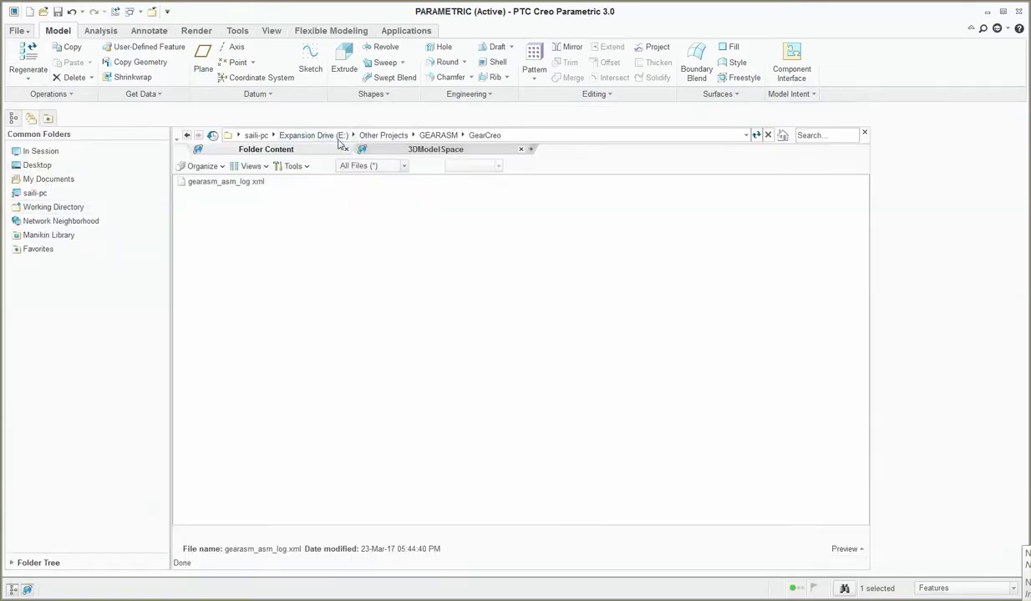
left_click(384, 136)
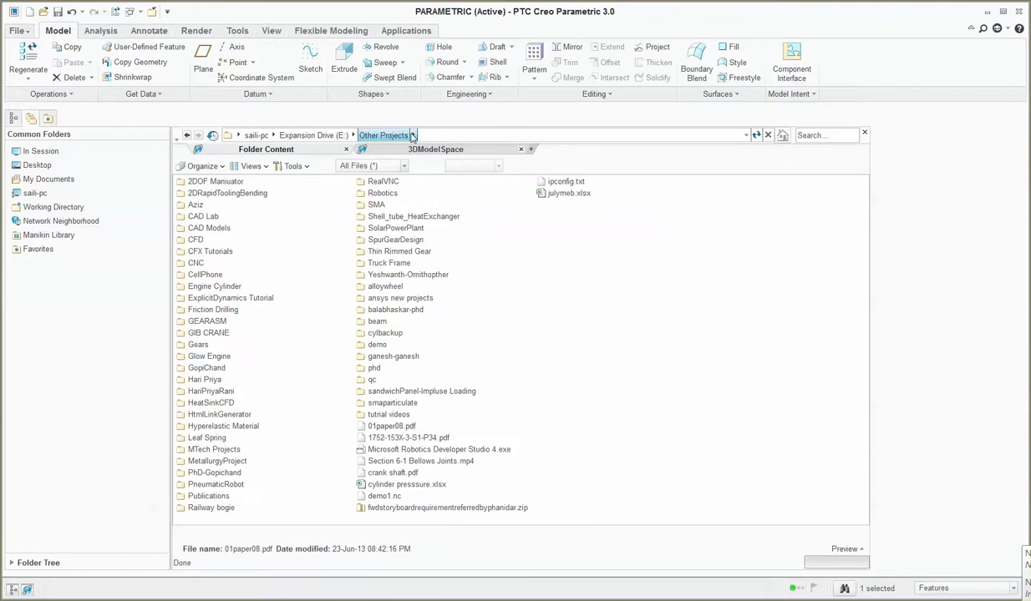
double_click(207, 321)
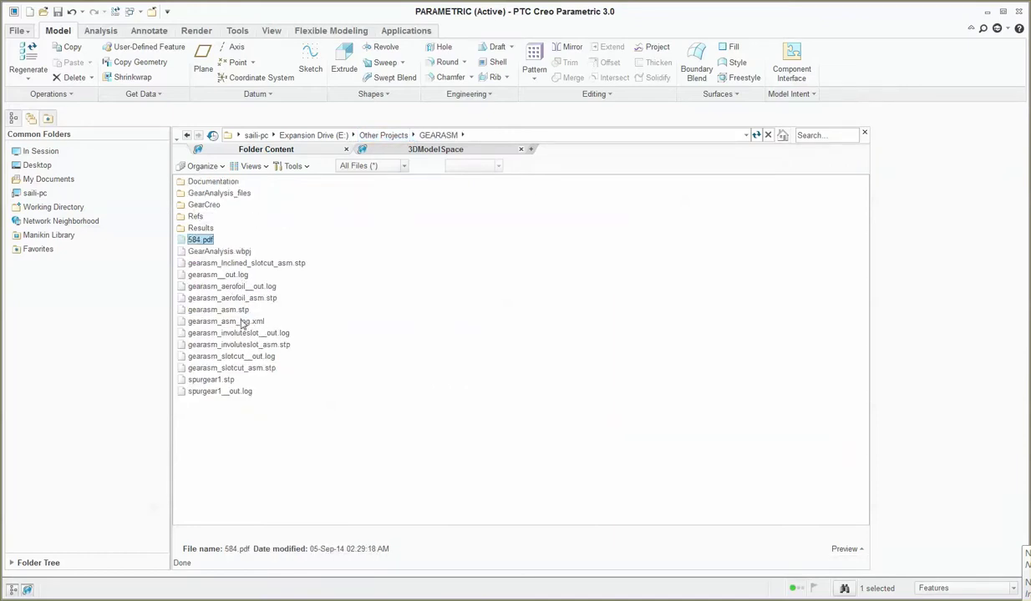
double_click(227, 310)
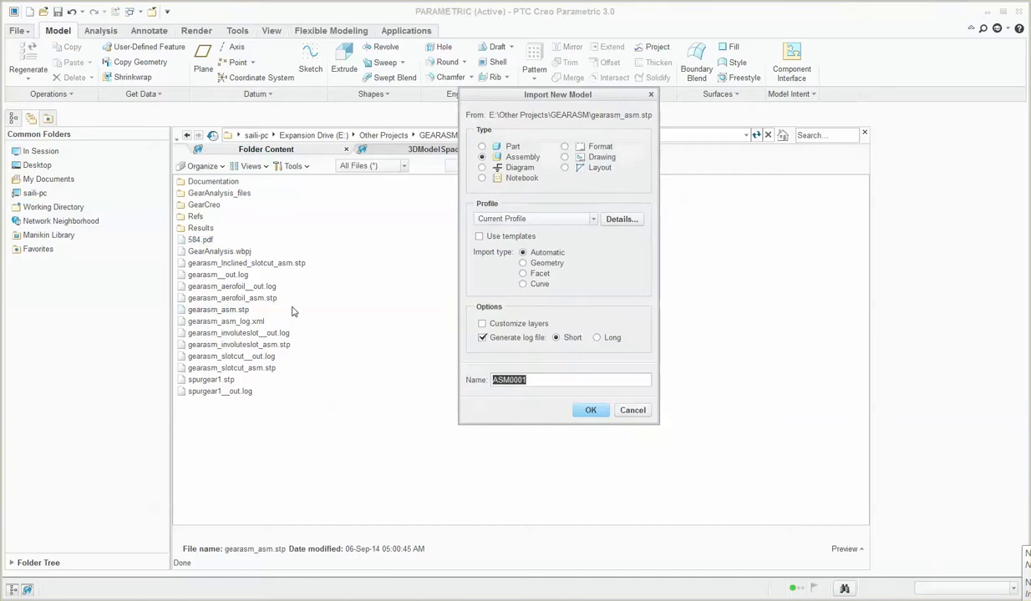
left_click(589, 409)
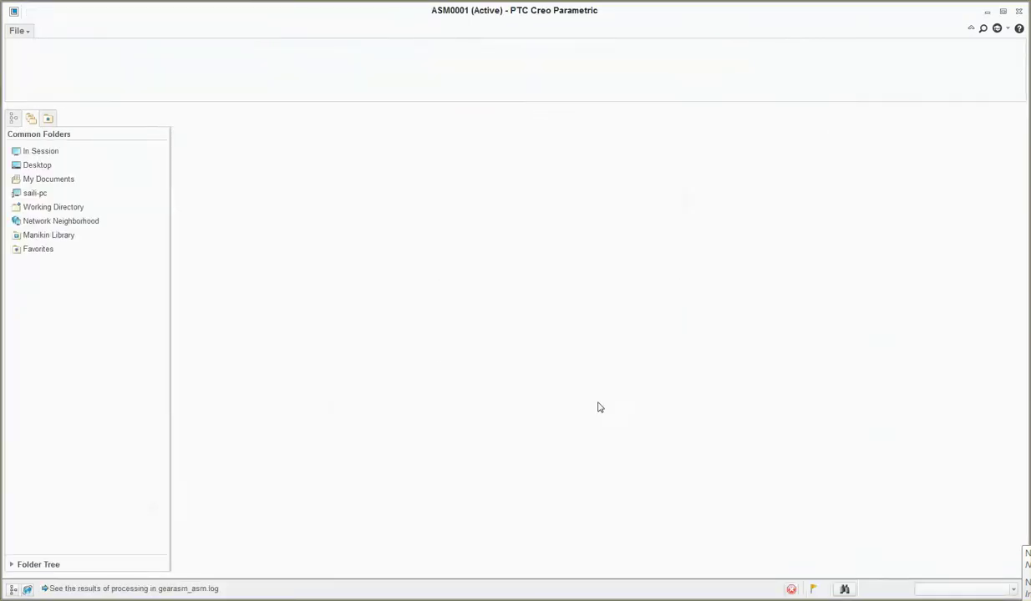
Step: Measure the diameters of a tooth tip surface and a tooth root surface on the imported spur gear
scroll(600, 274, "up", 5)
middle_click_drag(588, 268, 613, 279)
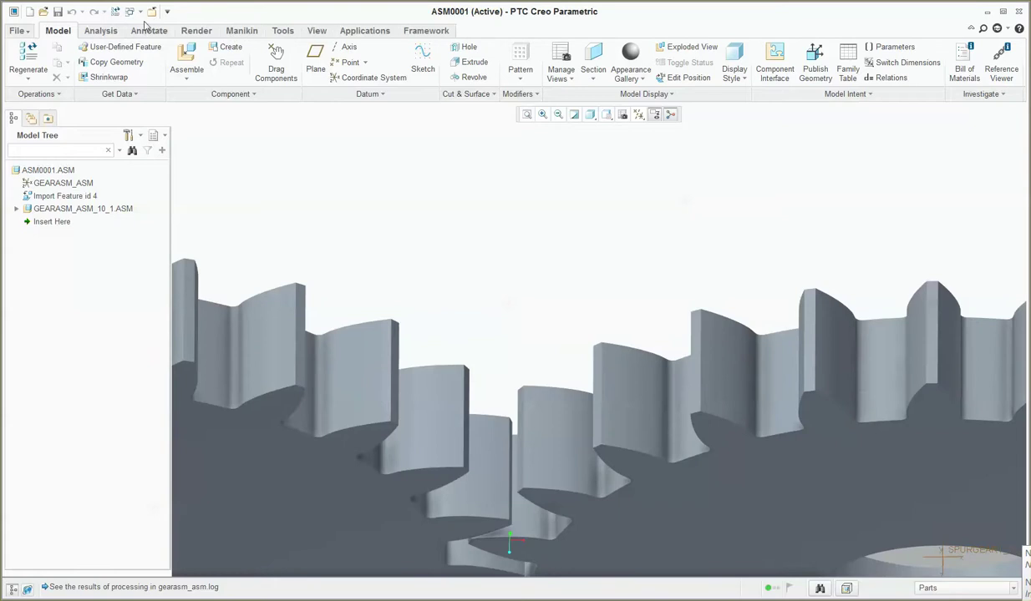
left_click(102, 31)
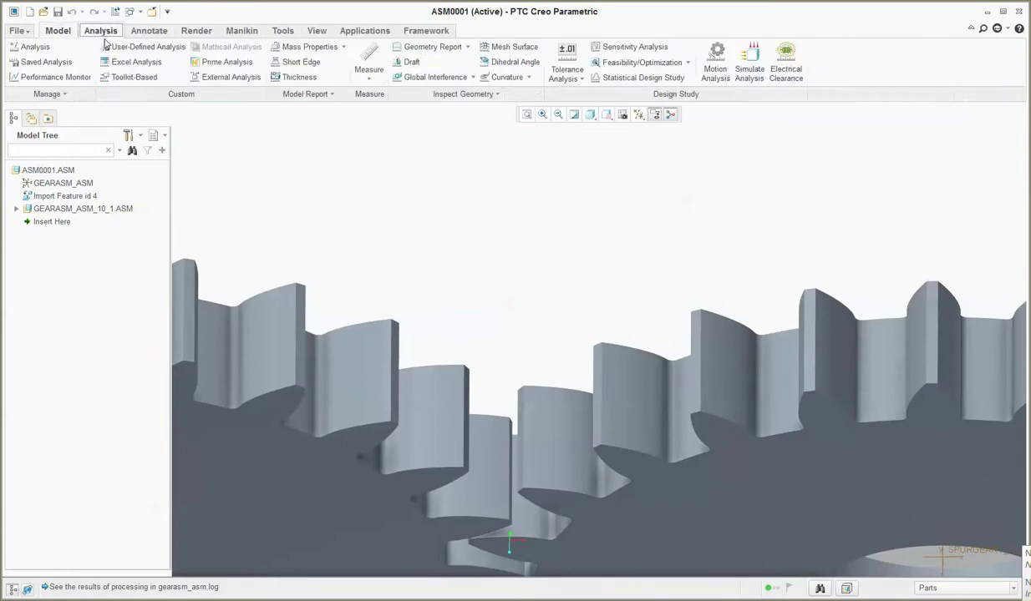
left_click(368, 63)
scroll(686, 407, "up", 4)
left_click(662, 381)
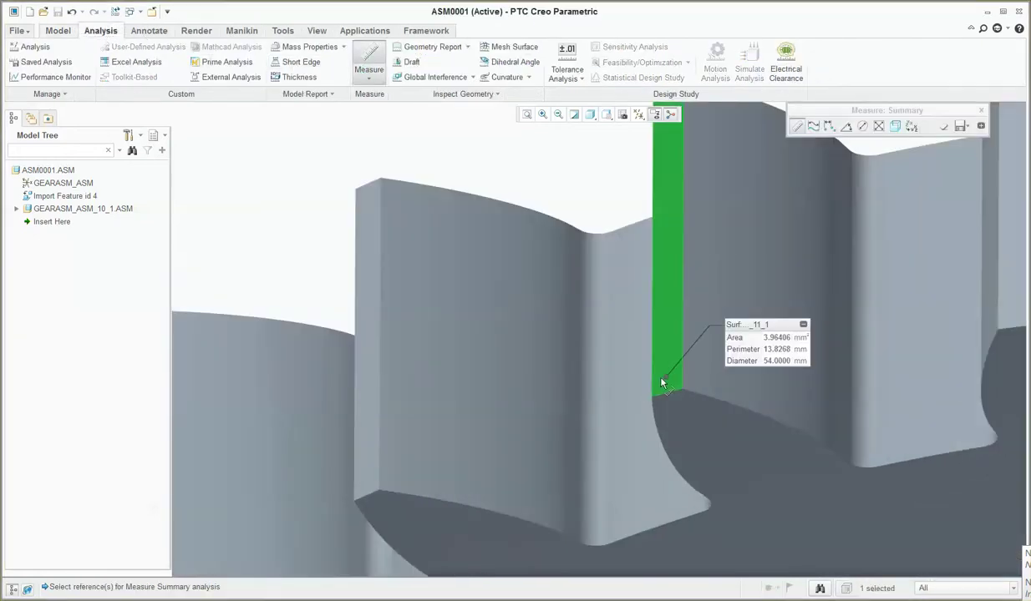
left_click(634, 473)
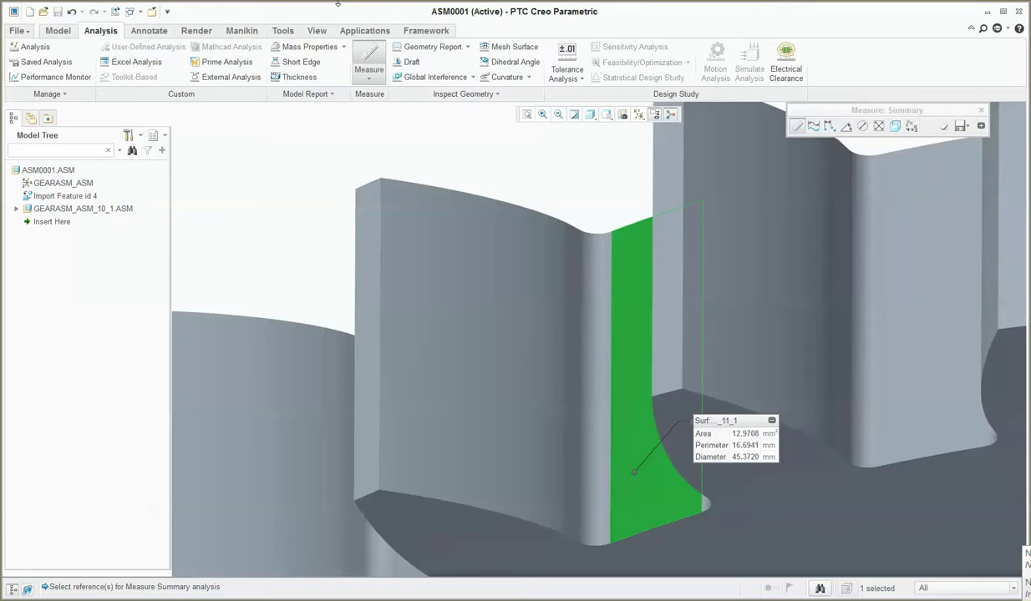
scroll(526, 350, "down", 10)
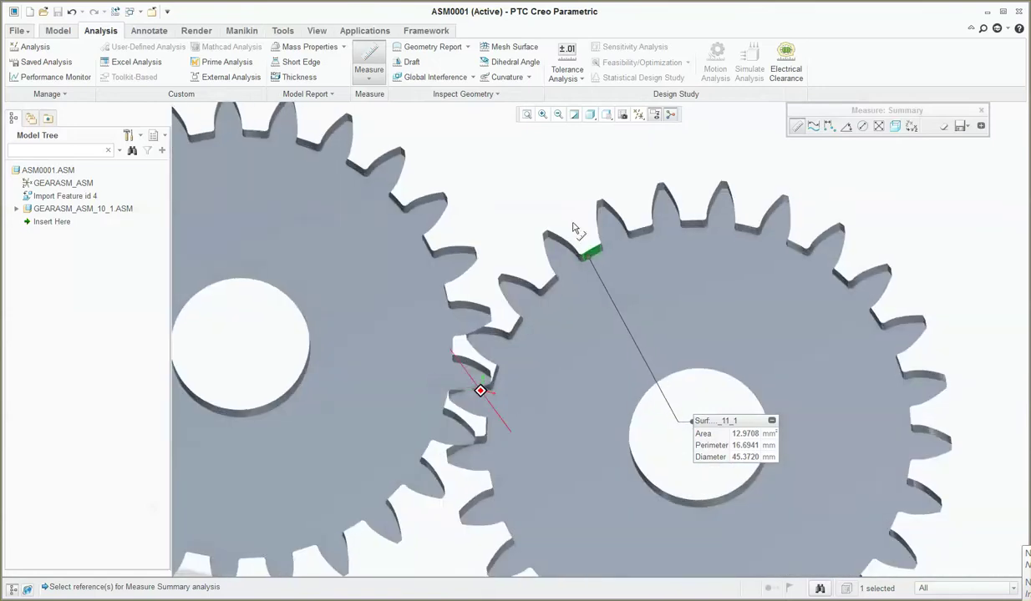
scroll(532, 326, "up", 3)
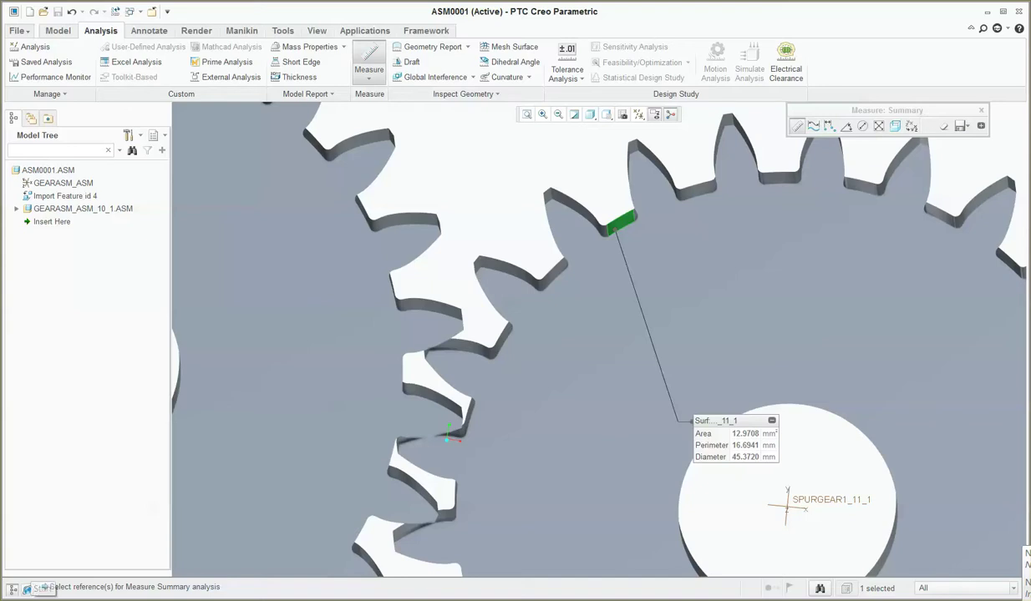
Step: Switch to the PTC Mathcad Express worksheet with the gear calculations
key("alt+Tab")
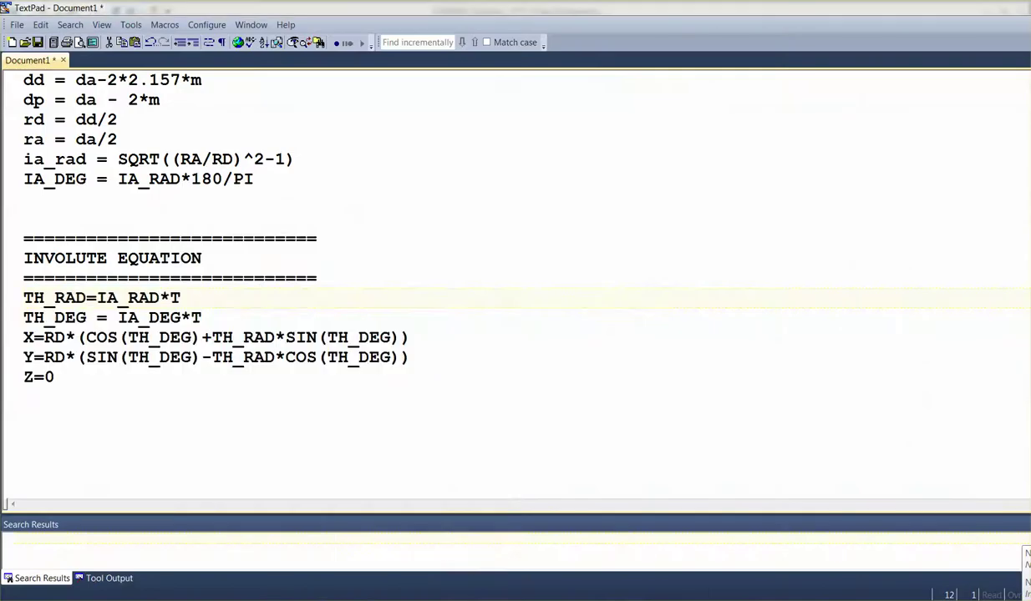
key("alt+Tab")
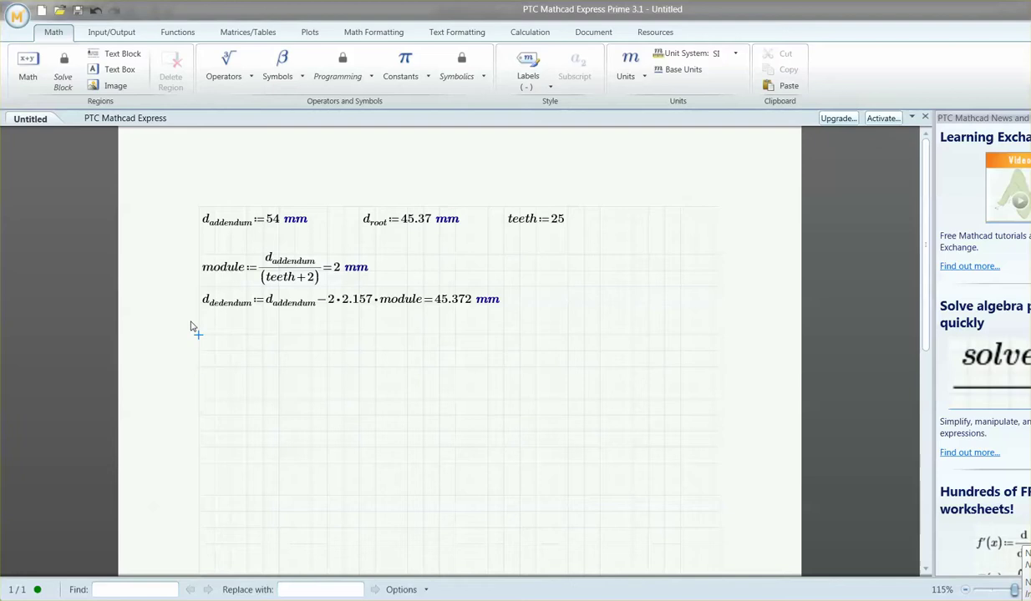
type("R")
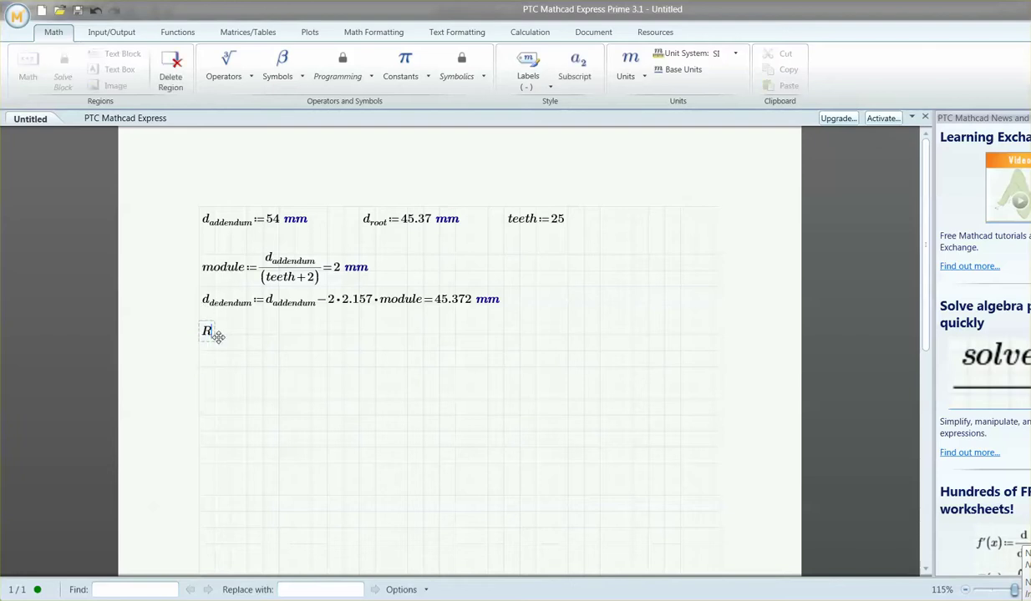
type("_DEGENDUM")
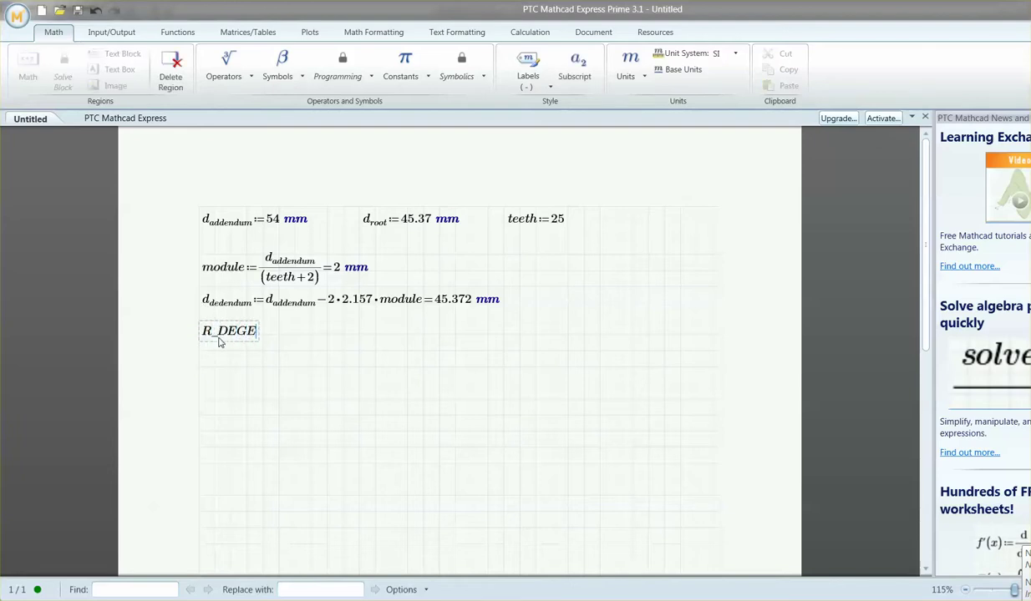
key("BackSpace")
key("BackSpace")
key("BackSpace")
key("BackSpace")
key("BackSpace")
key("BackSpace")
key("BackSpace")
key("BackSpace")
key("BackSpace")
key("BackSpace")
key("BackSpace")
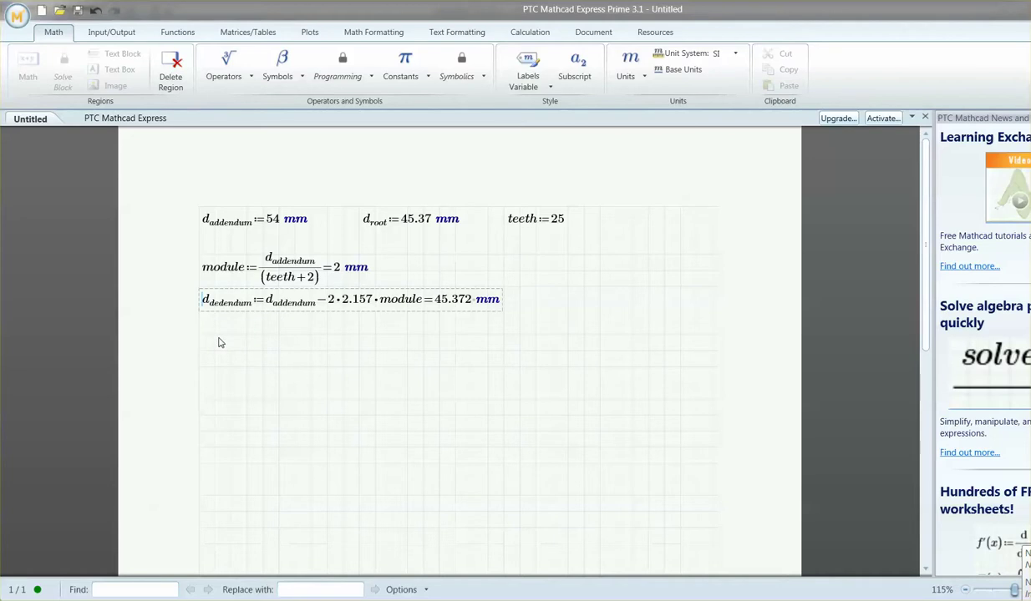
type("r")
key("ctrl+minus")
type("d")
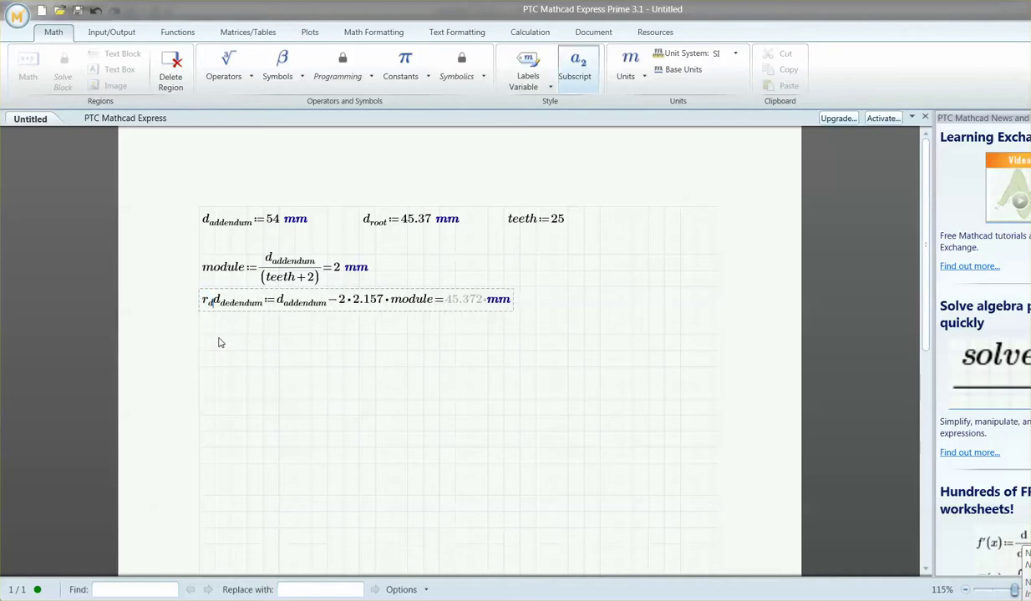
key("BackSpace")
key("BackSpace")
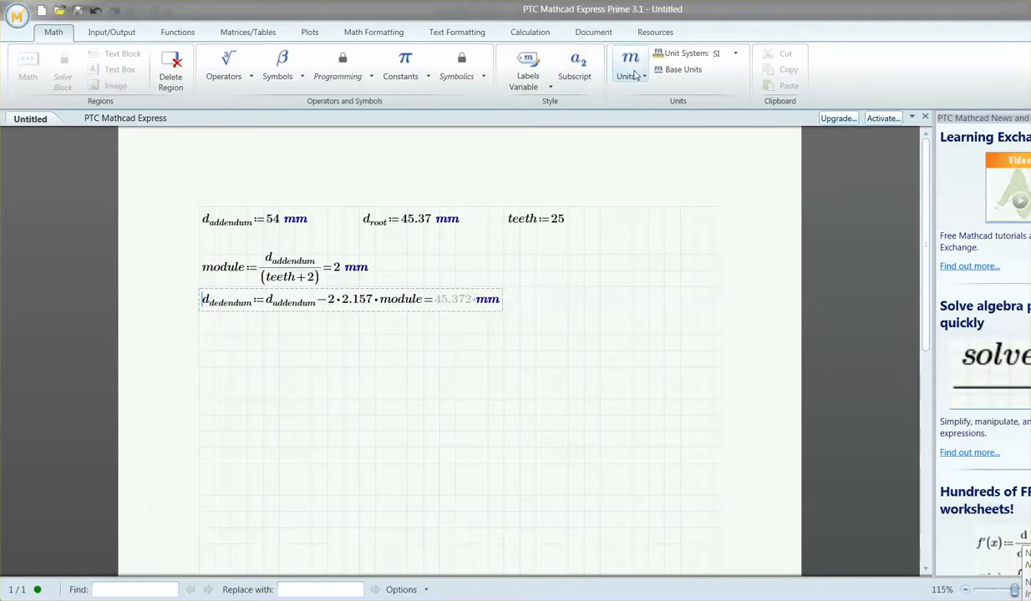
Step: Define r with subscript dedendum as d_dedendum divided by 2 below the dedendum diameter formula, and evaluate it
left_click(203, 335)
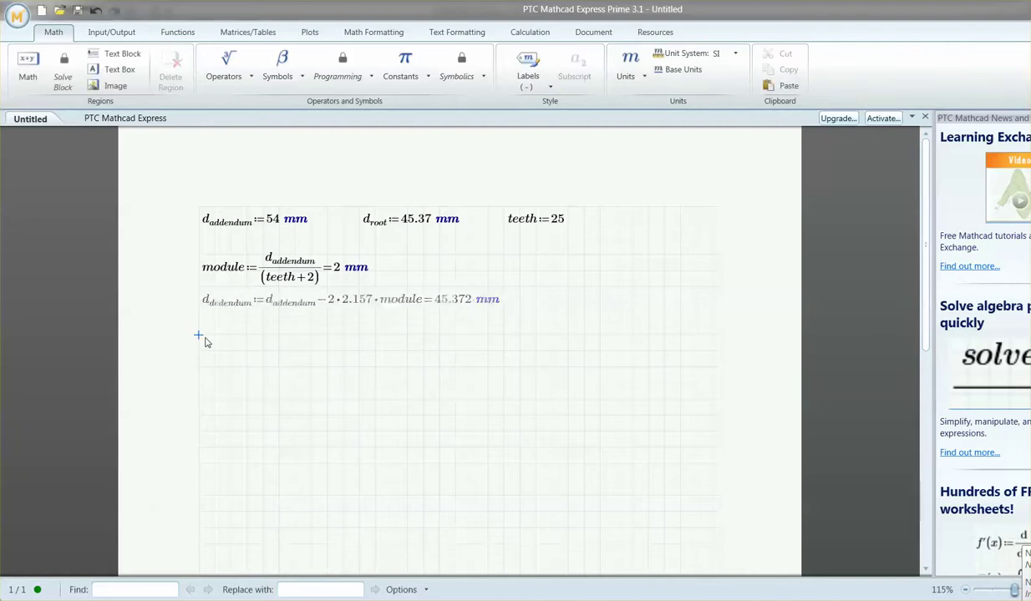
type("r")
key("ctrl+minus")
type("dedendum")
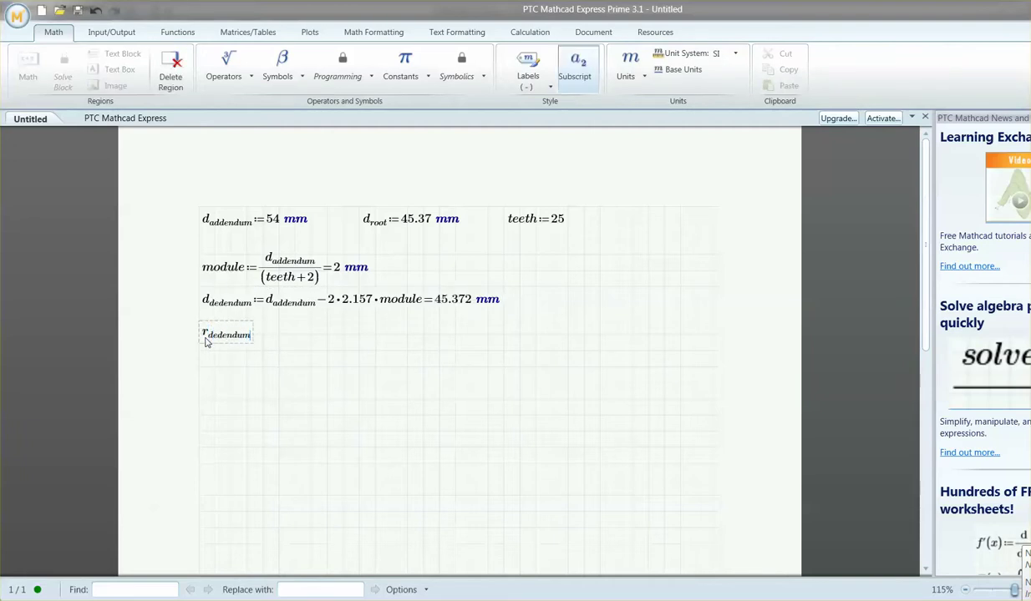
type("+")
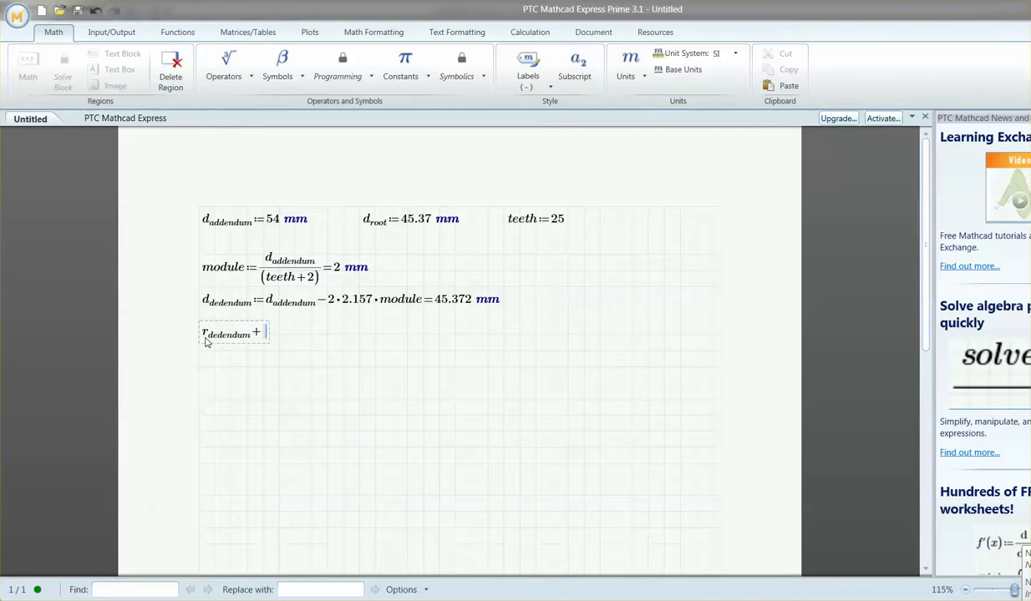
type("d")
key("ctrl+minus")
type("dedendum")
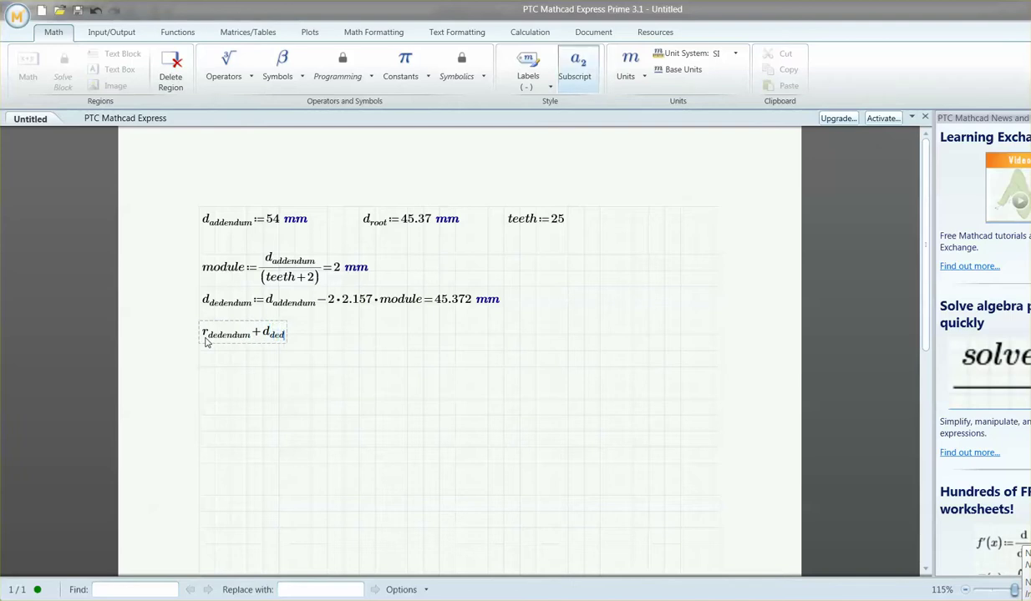
type("/2=?")
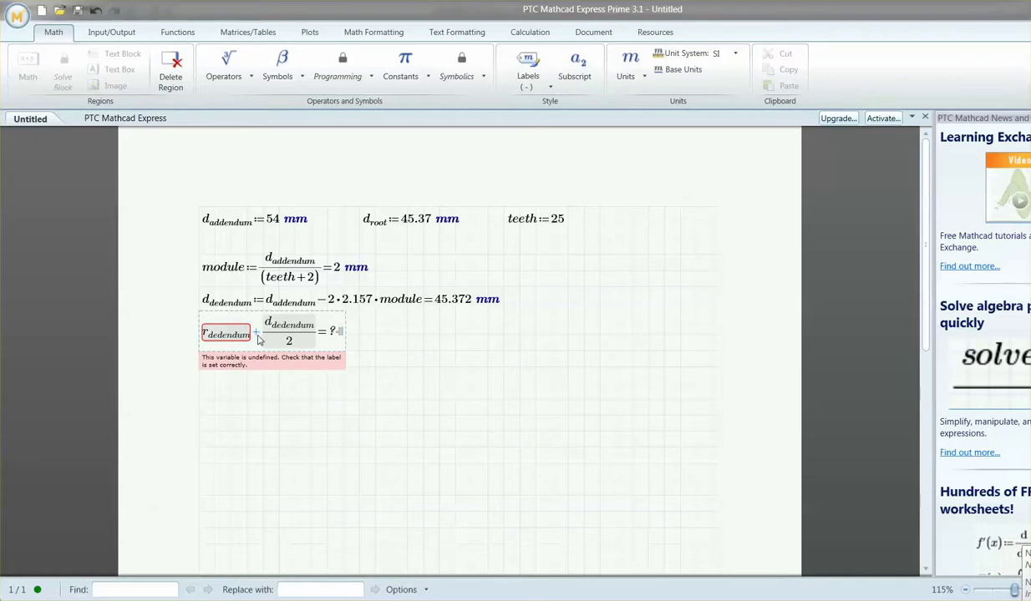
key("BackSpace")
type(":=")
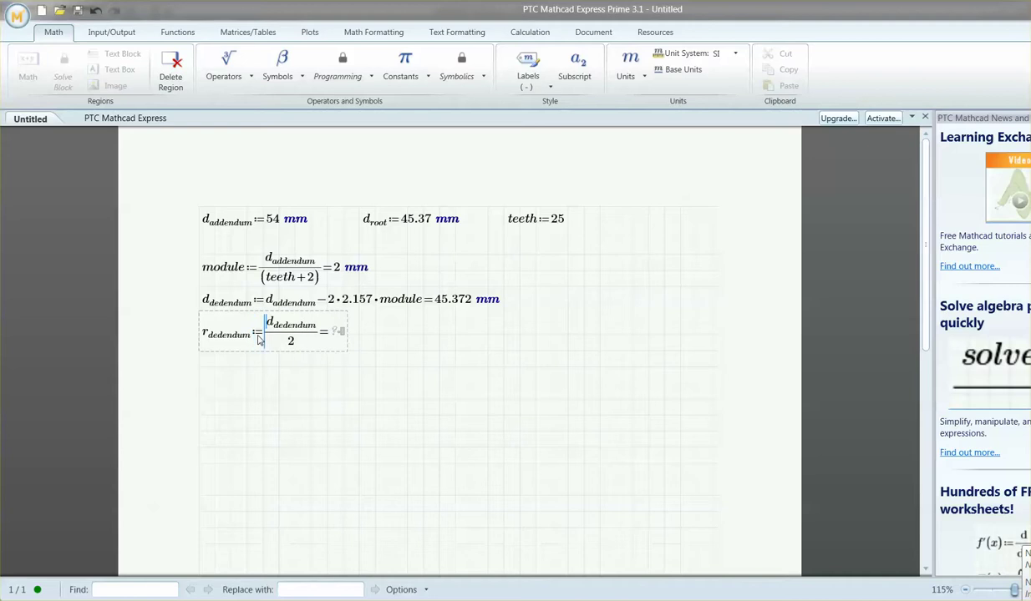
key("Return")
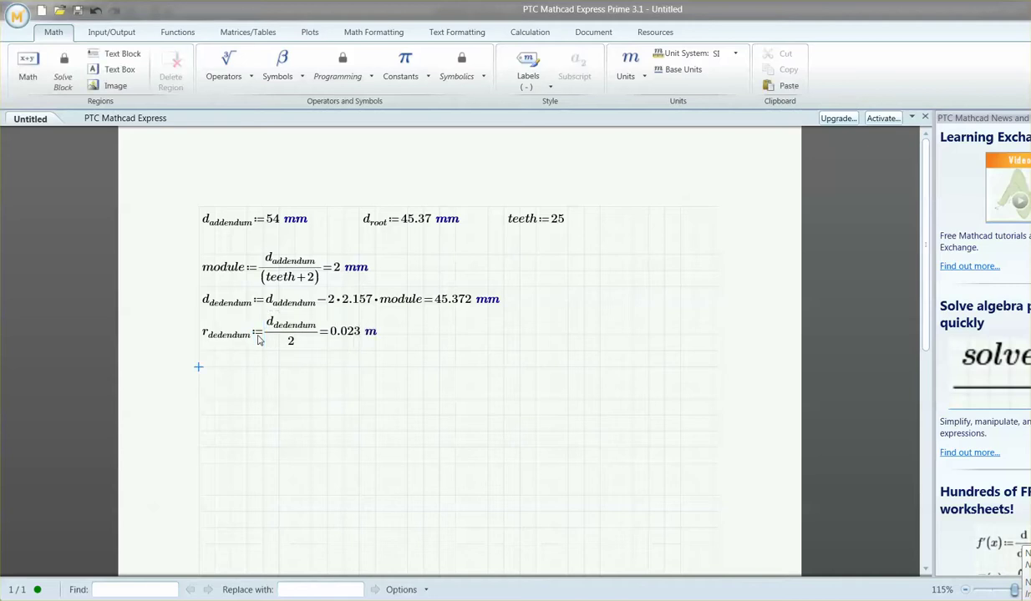
Step: Show the evaluated dedendum radius in mm
left_click(370, 332)
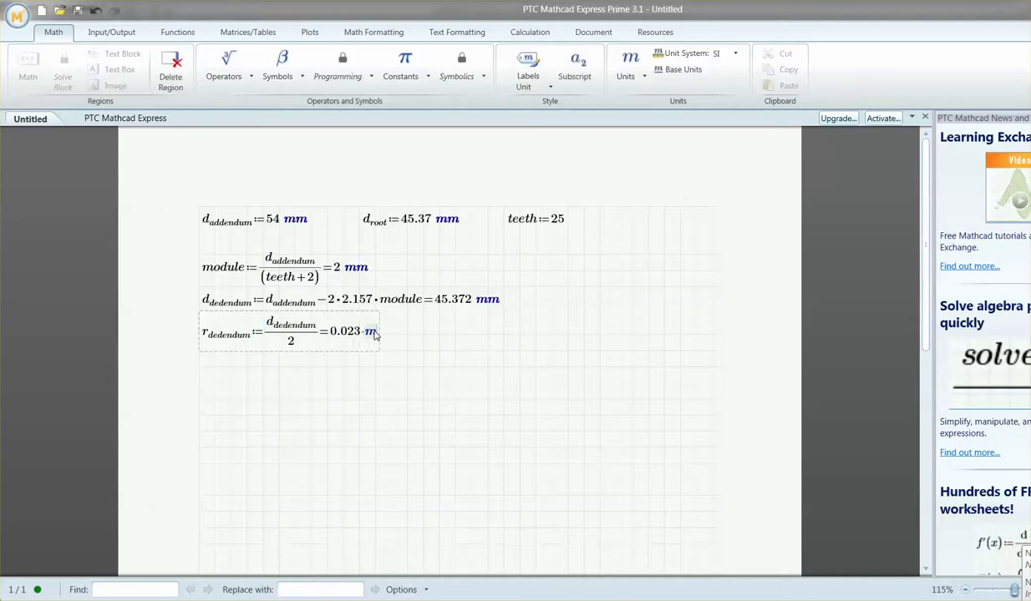
type("mm")
key("Return")
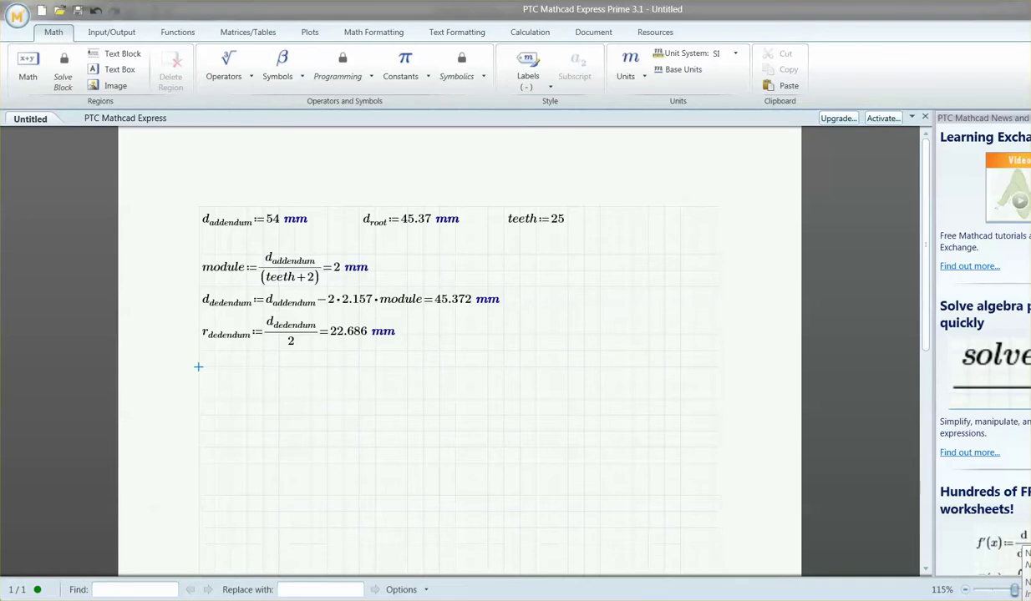
Step: Switch to Creo, end the measurement in the gear assembly, and bring up the PARAMETRIC part with the folder browser closed
left_click(212, 538)
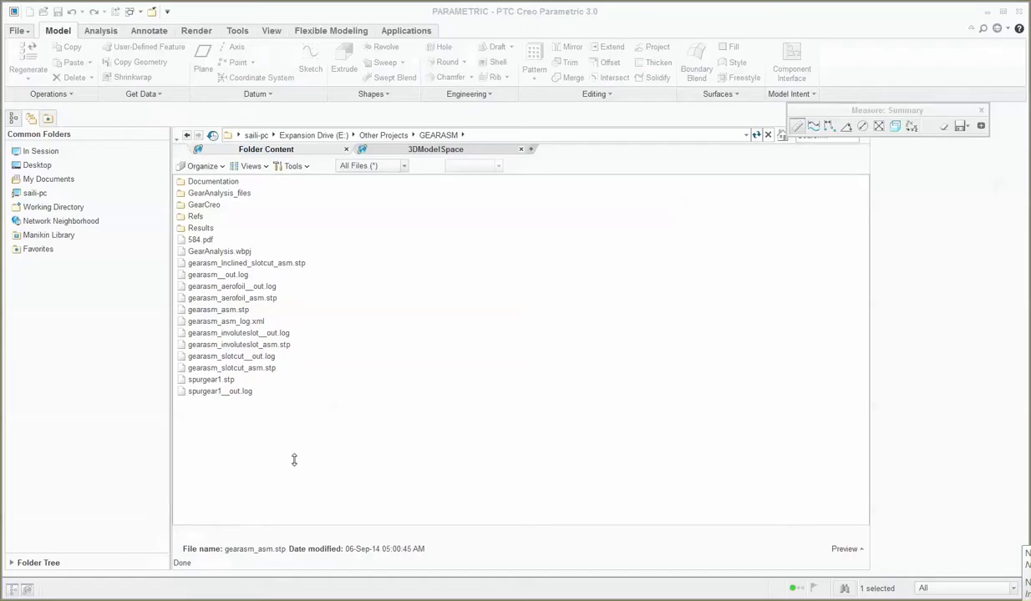
left_click(959, 126)
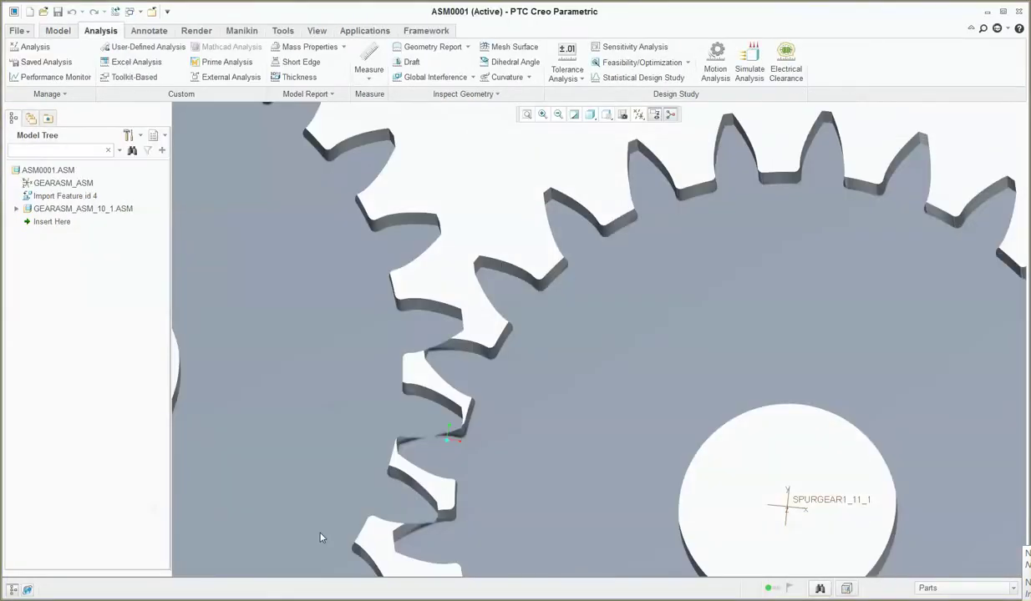
left_click(184, 531)
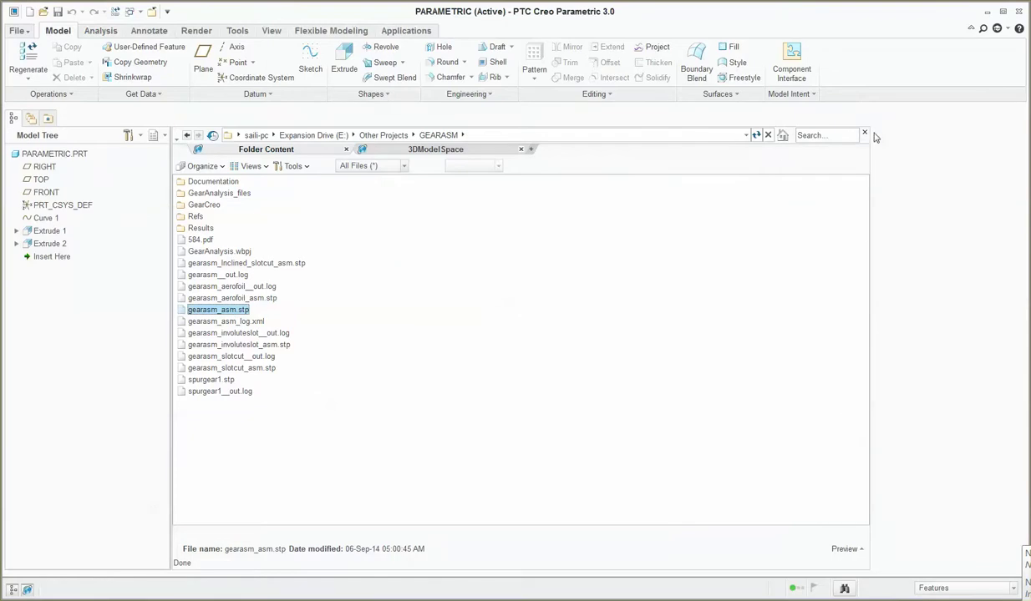
left_click(864, 133)
Step: Measure the diameter of the smaller cylinder's side surface on the PARAMETRIC part and close the measurement
scroll(659, 281, "up", 3)
scroll(658, 281, "down", 3)
middle_click_drag(659, 280, 625, 231)
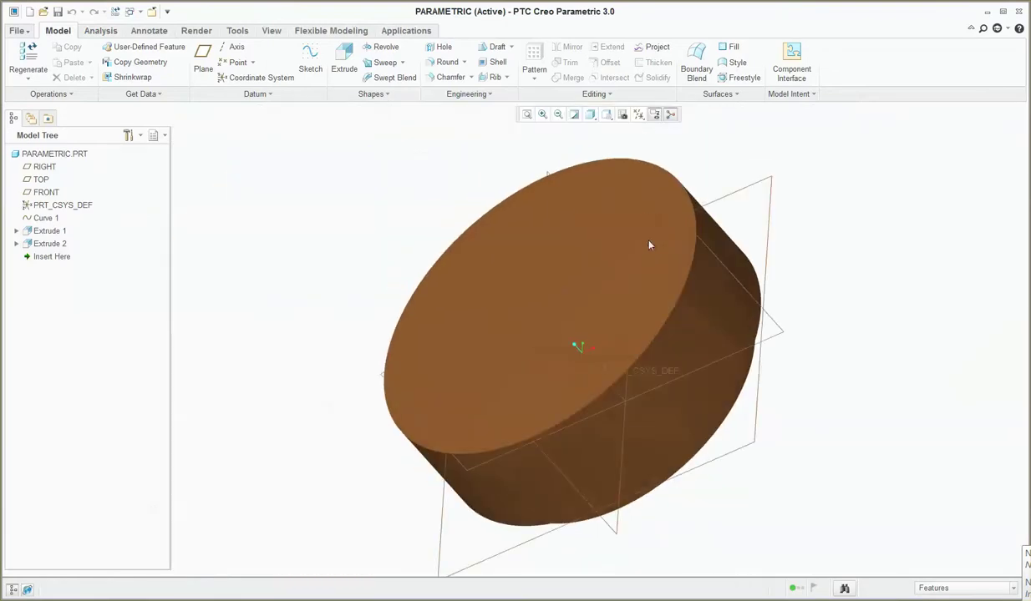
middle_click_drag(576, 358, 604, 341)
scroll(631, 210, "up", 3)
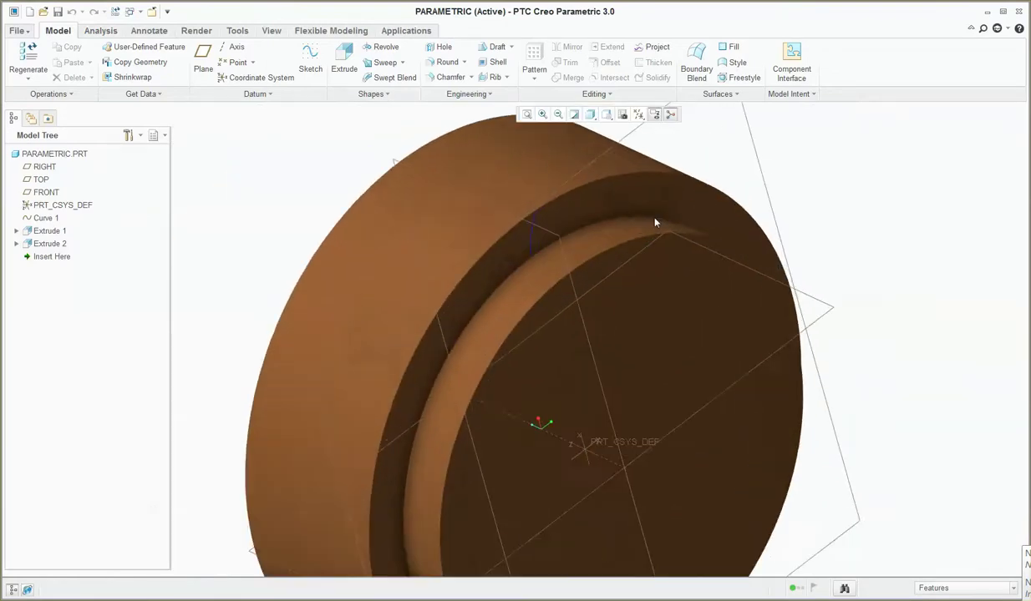
scroll(640, 214, "down", 3)
middle_click_drag(640, 214, 576, 238)
scroll(576, 237, "up", 3)
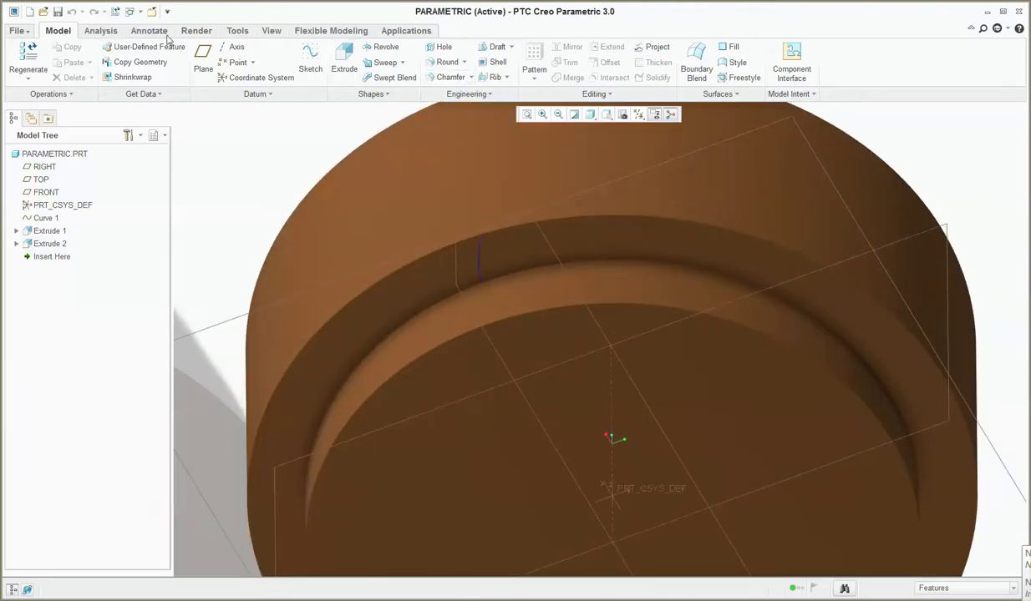
left_click(100, 32)
left_click(376, 63)
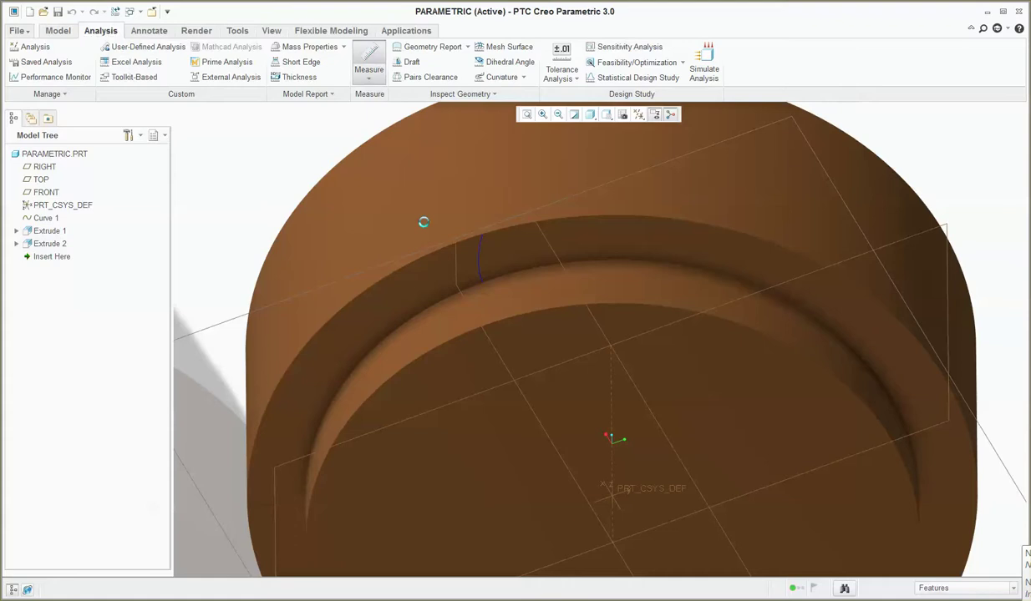
left_click(511, 314)
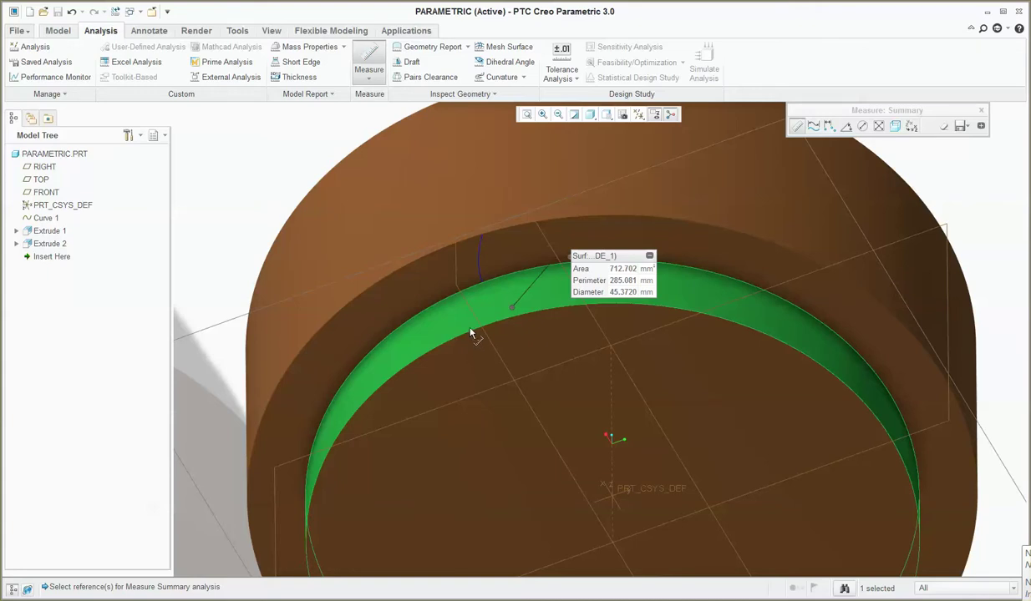
key("ctrl+d")
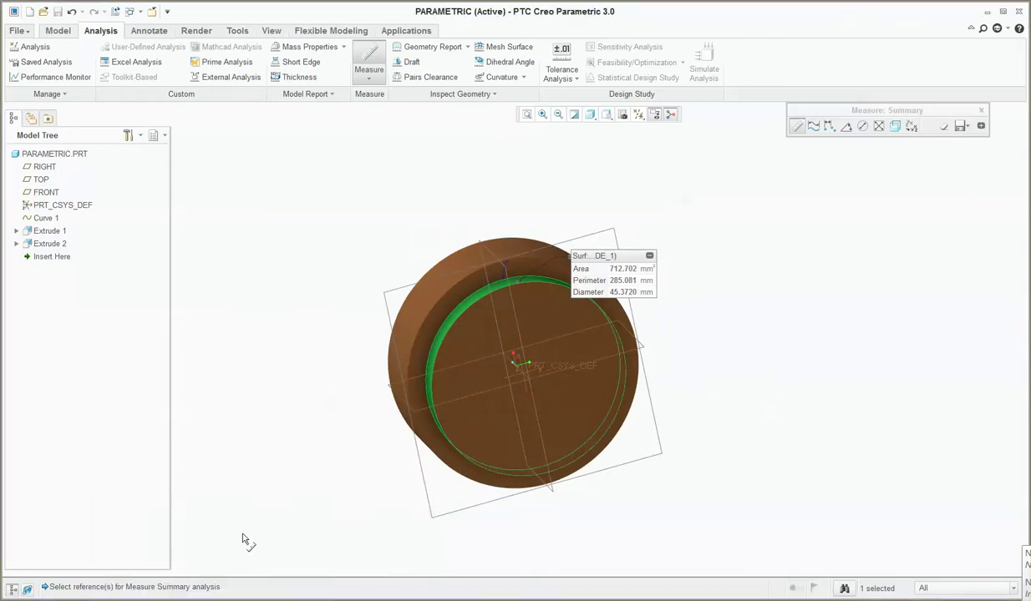
left_click(981, 111)
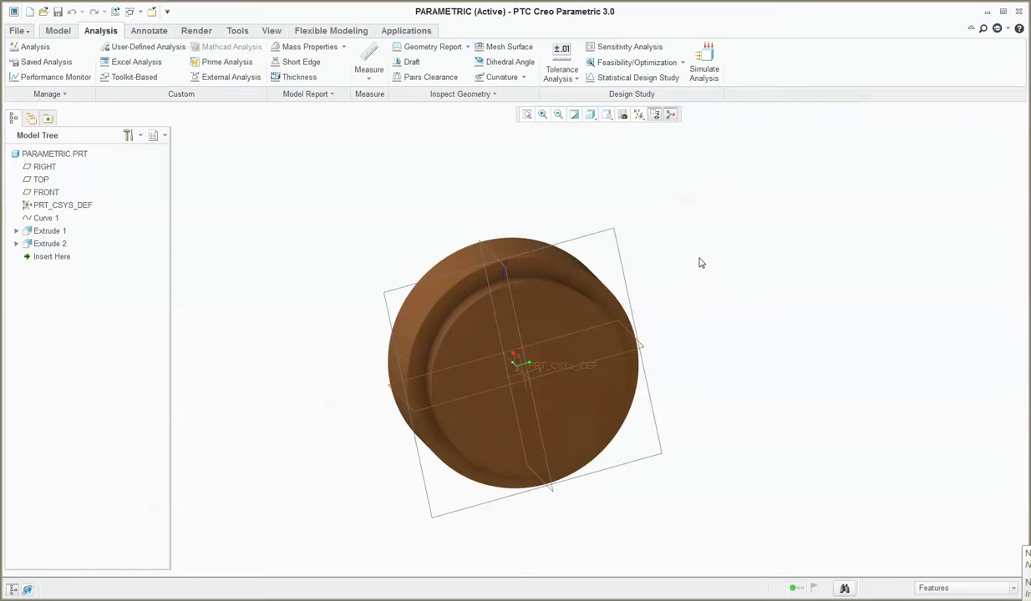
Step: Delete the larger cylinder, Extrude 2, from the part
scroll(701, 263, "down", 2)
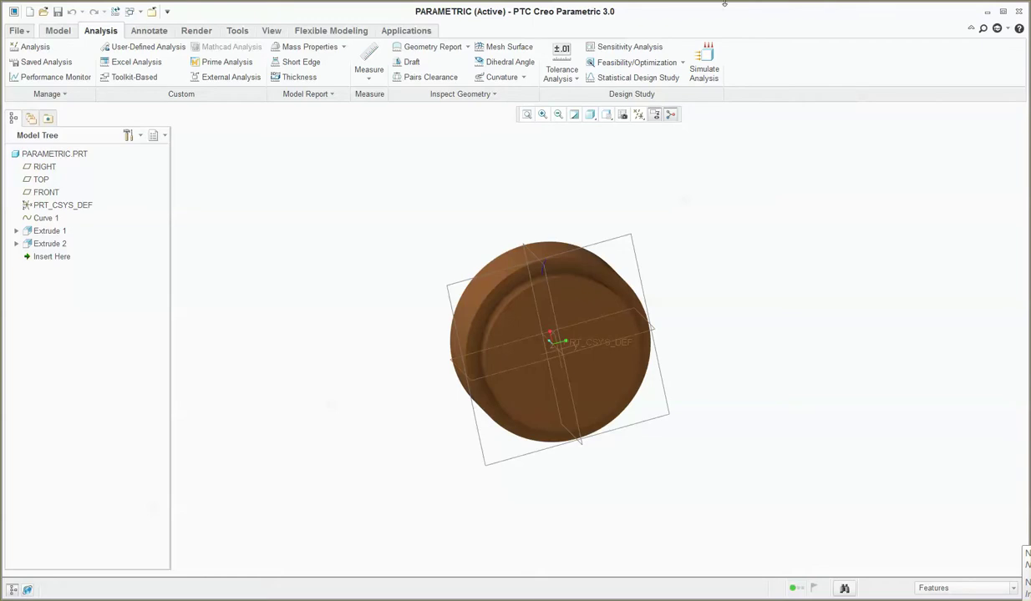
scroll(564, 212, "up", 5)
middle_click_drag(564, 212, 598, 162)
scroll(650, 183, "up", 2)
scroll(633, 175, "down", 5)
left_click(689, 232)
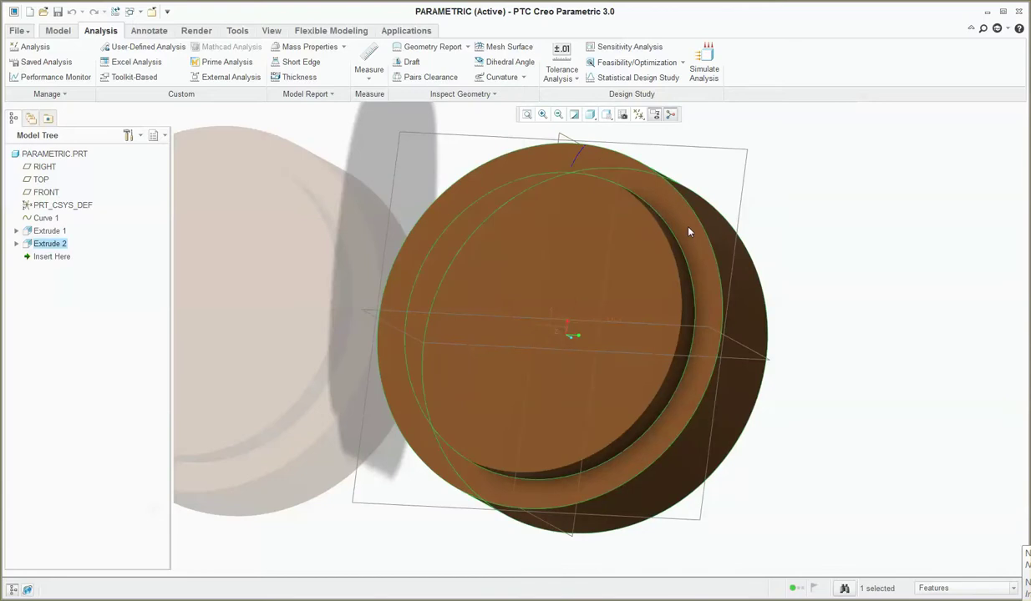
key("Delete")
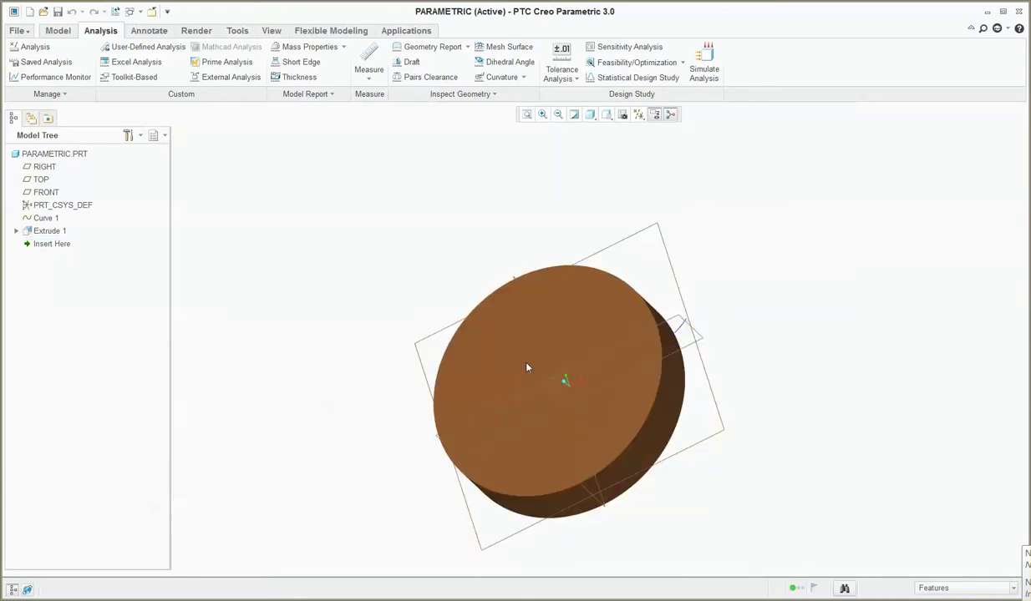
Step: Set the part parameter M to 1.5, keeping the DA value as it is
middle_click_drag(527, 363, 619, 373)
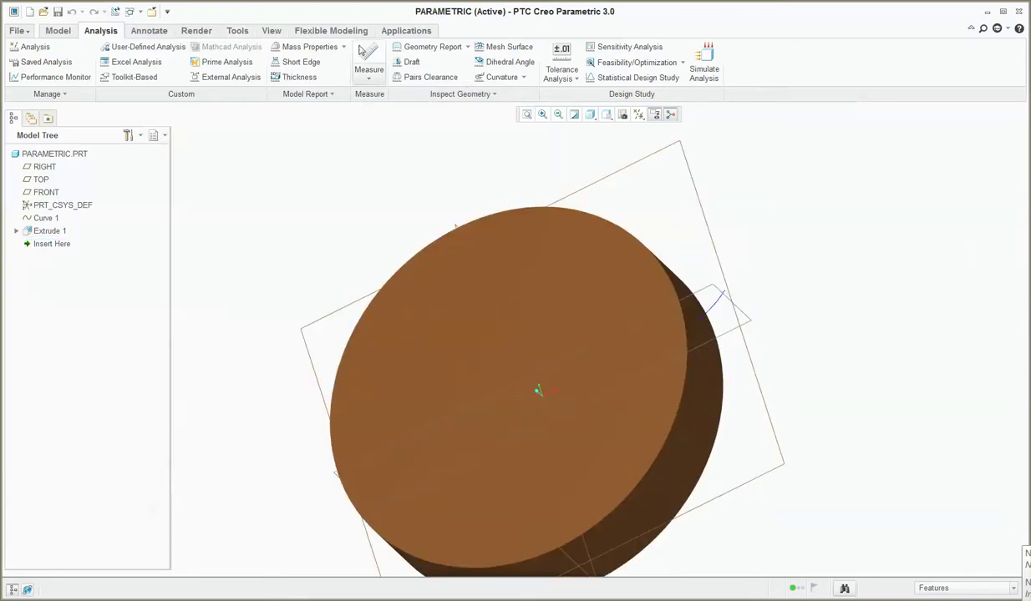
left_click(236, 31)
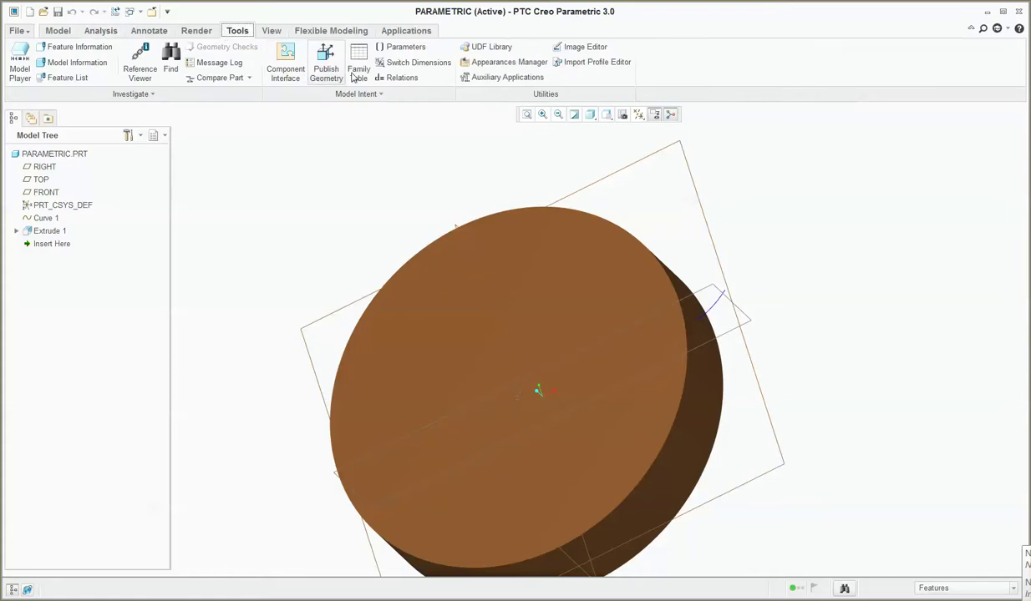
left_click(411, 50)
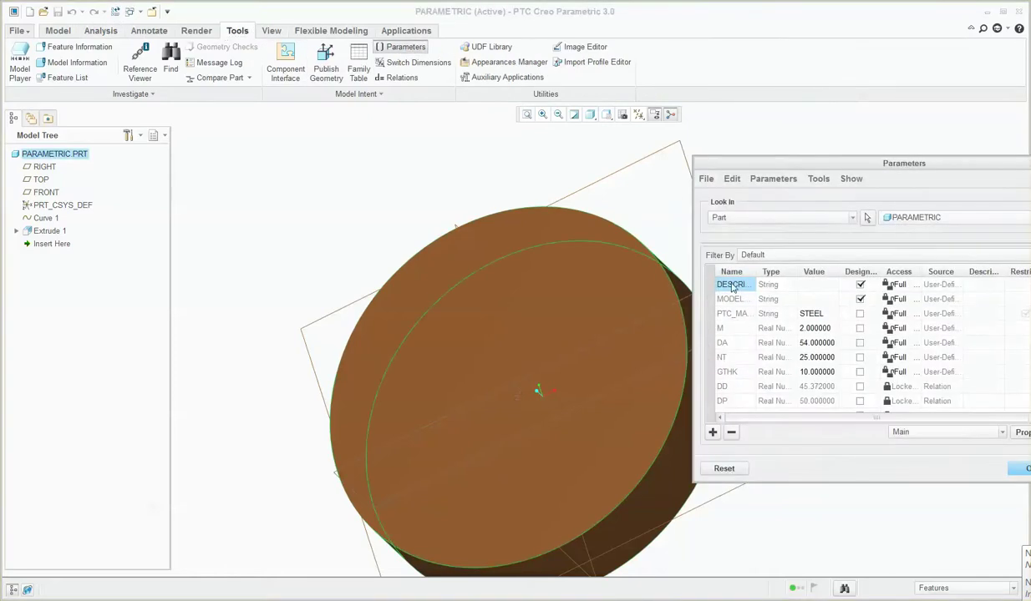
left_click(798, 329)
type("1.5")
key("Return")
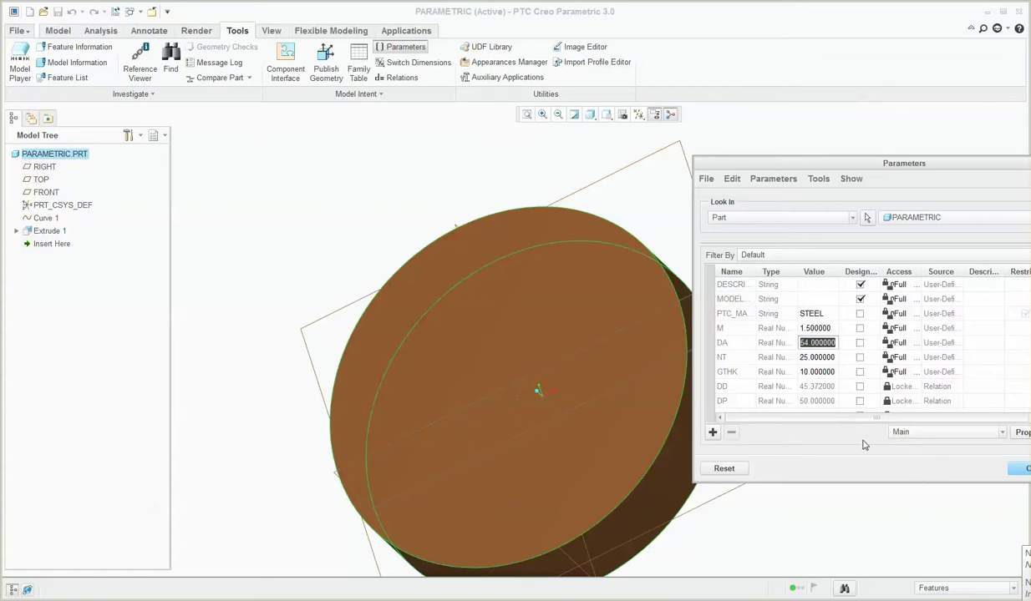
key("Return")
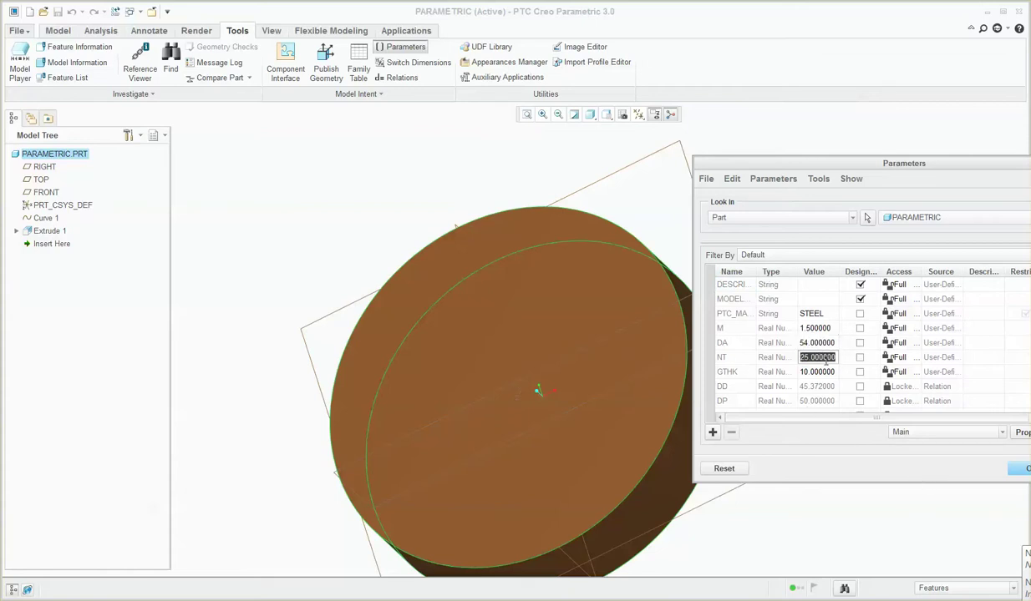
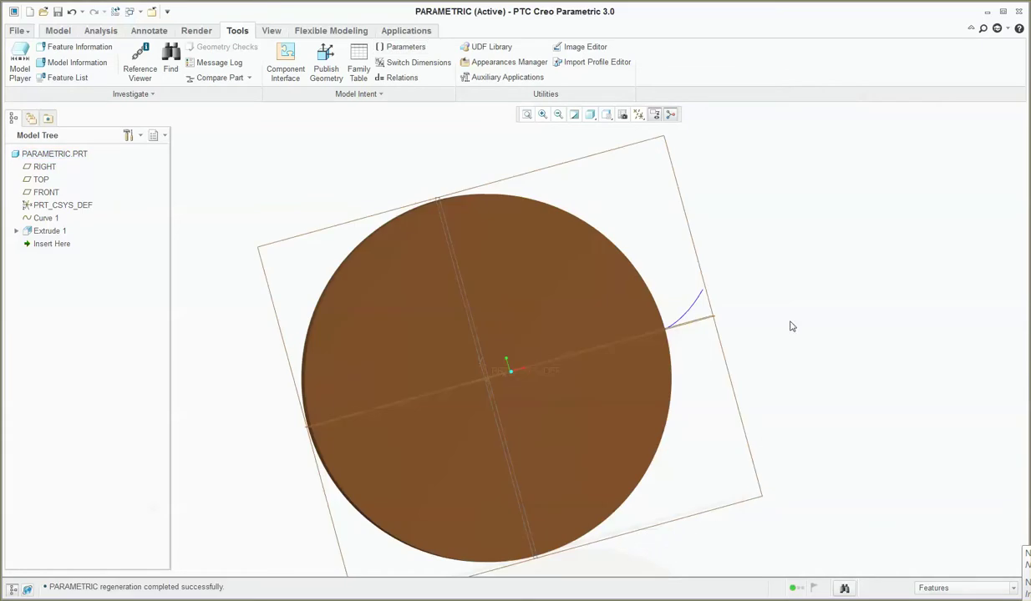
Step: Start a new sketch on the FRONT plane and orient the view parallel to it
scroll(701, 300, "down", 3)
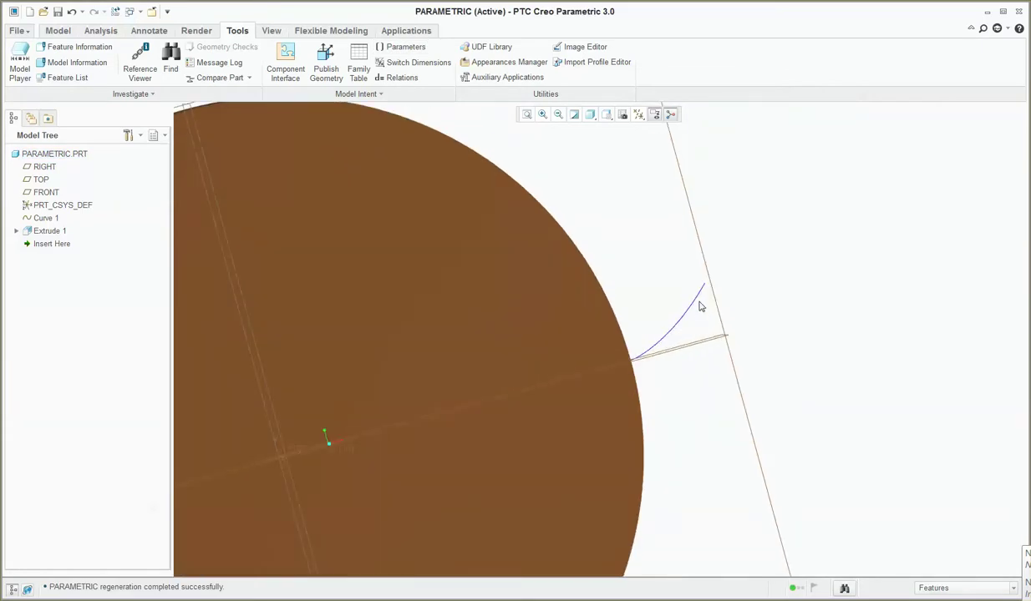
scroll(765, 349, "up", 3)
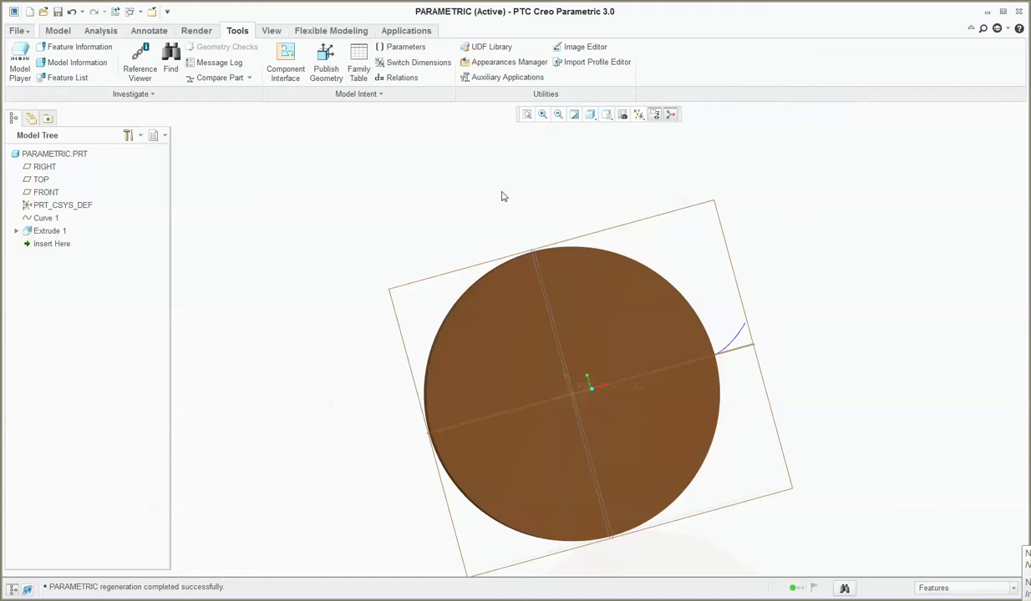
left_click(639, 220)
left_click(72, 27)
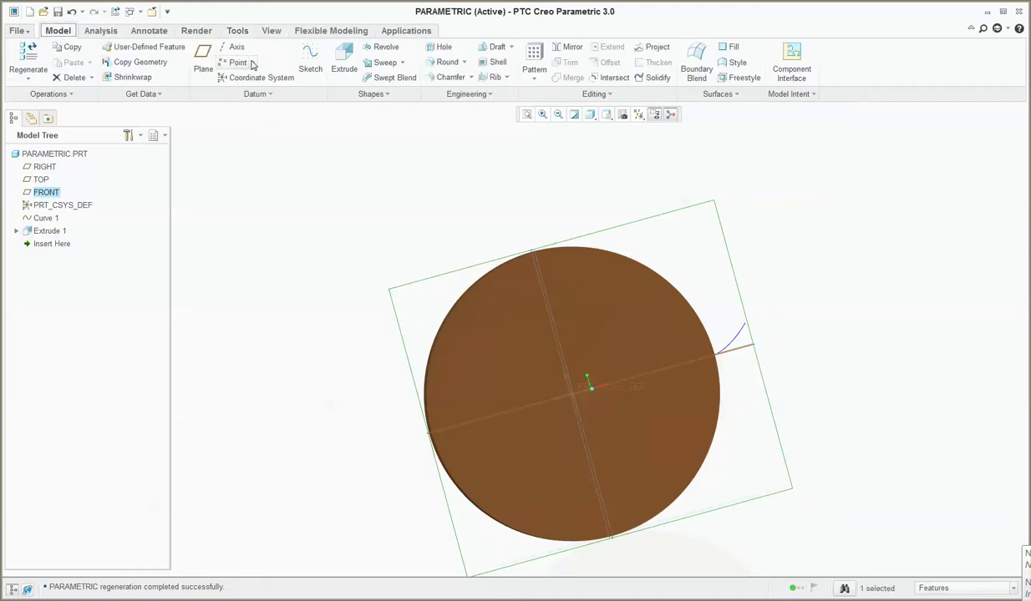
left_click(313, 58)
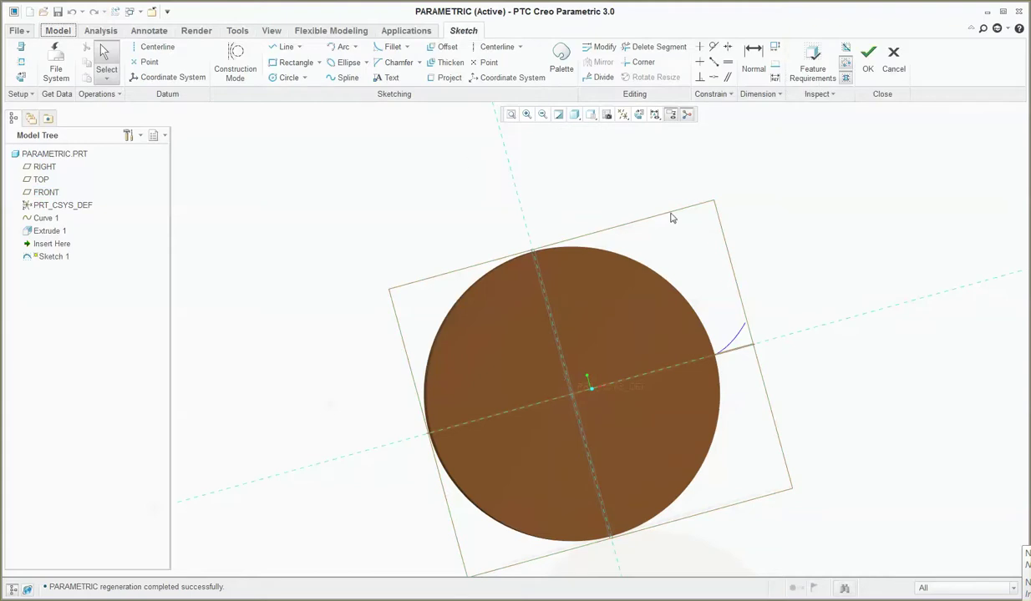
left_click(639, 114)
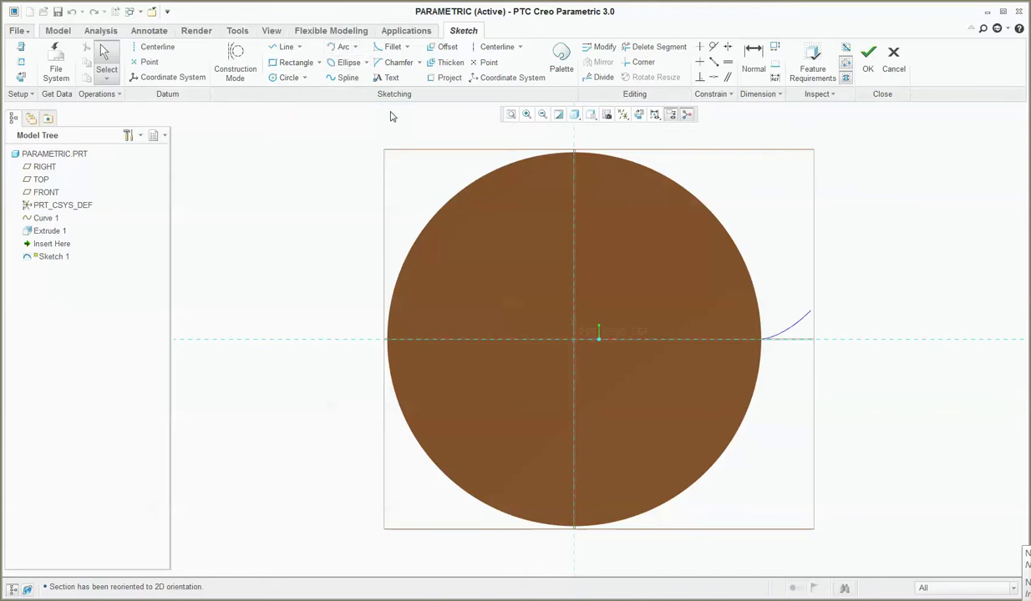
Step: Quit the open sketch without saving and review the part's parameter list down to TH_ANGL
left_click(887, 64)
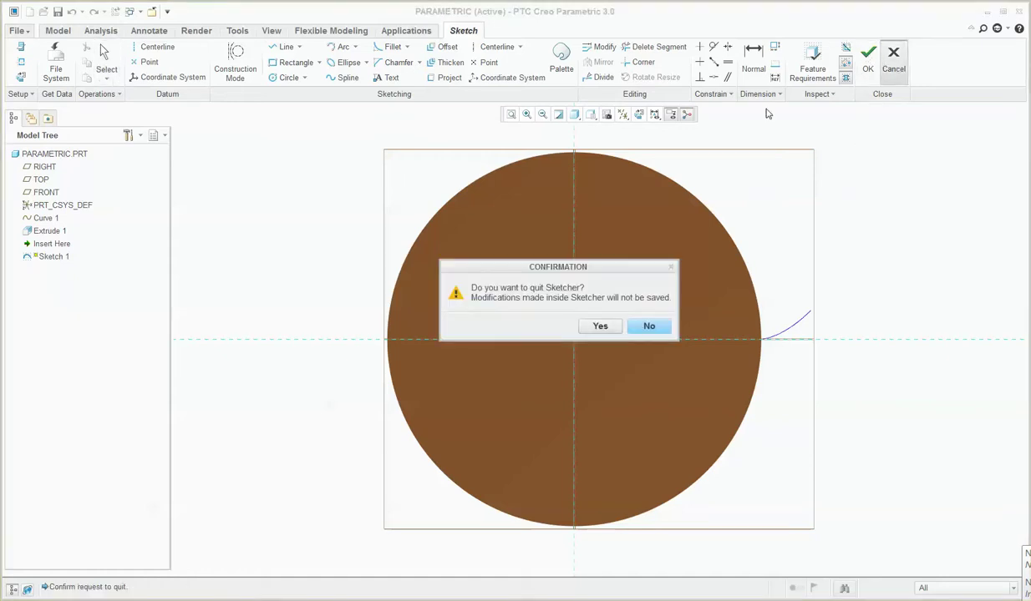
left_click(599, 327)
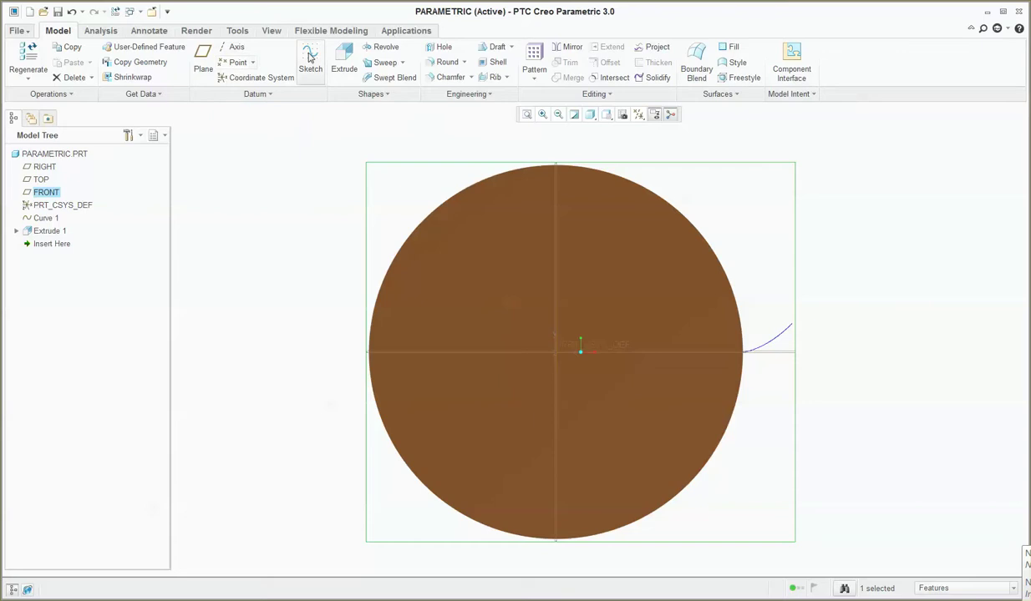
left_click(237, 31)
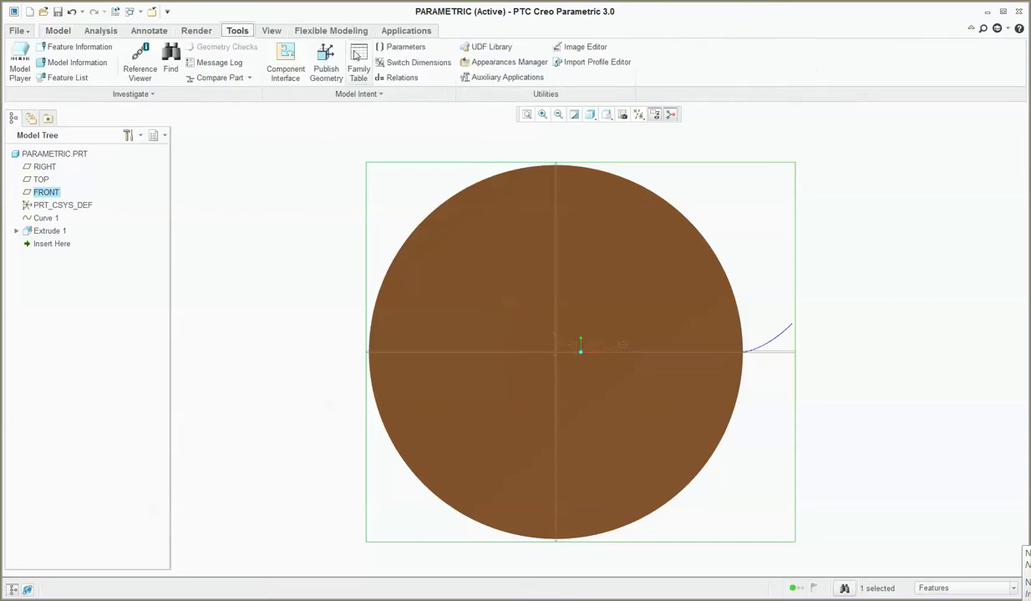
left_click(403, 48)
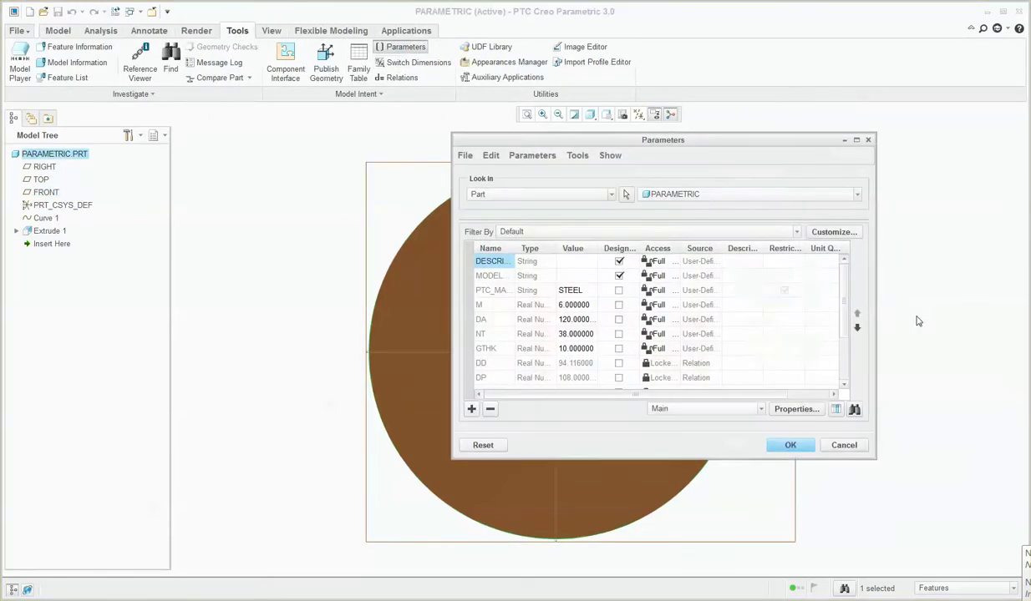
left_click(492, 365)
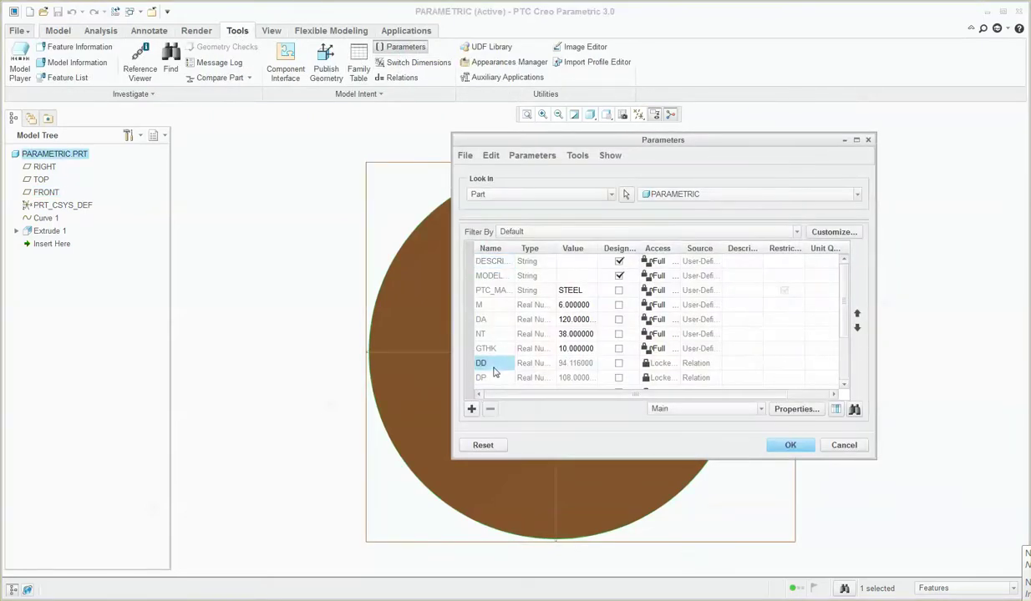
scroll(492, 373, "down", 2)
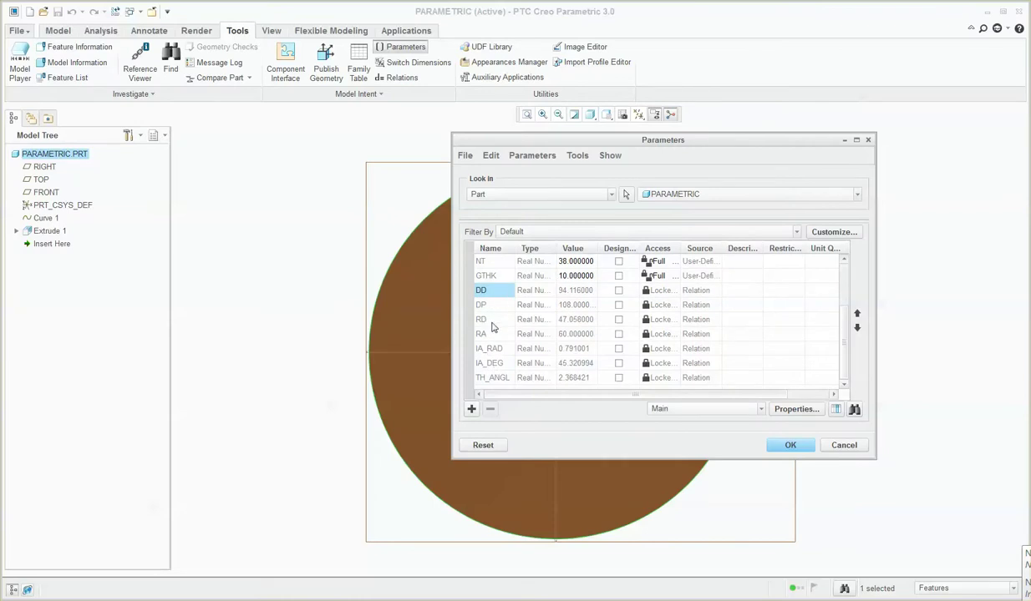
left_click(842, 445)
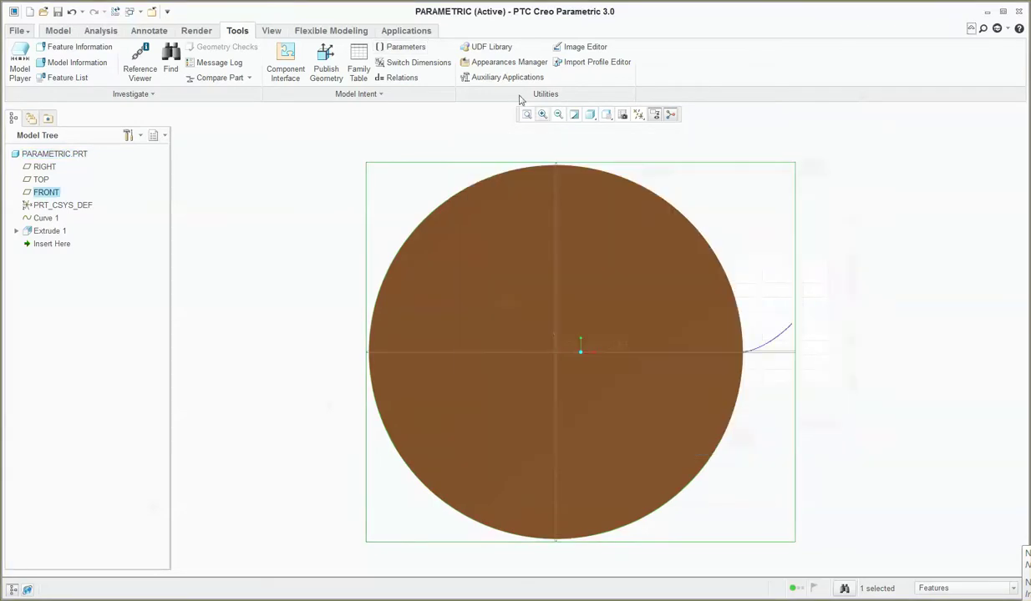
Step: Add the relation rp = dp/2 to the part and check the parameter list
left_click(398, 77)
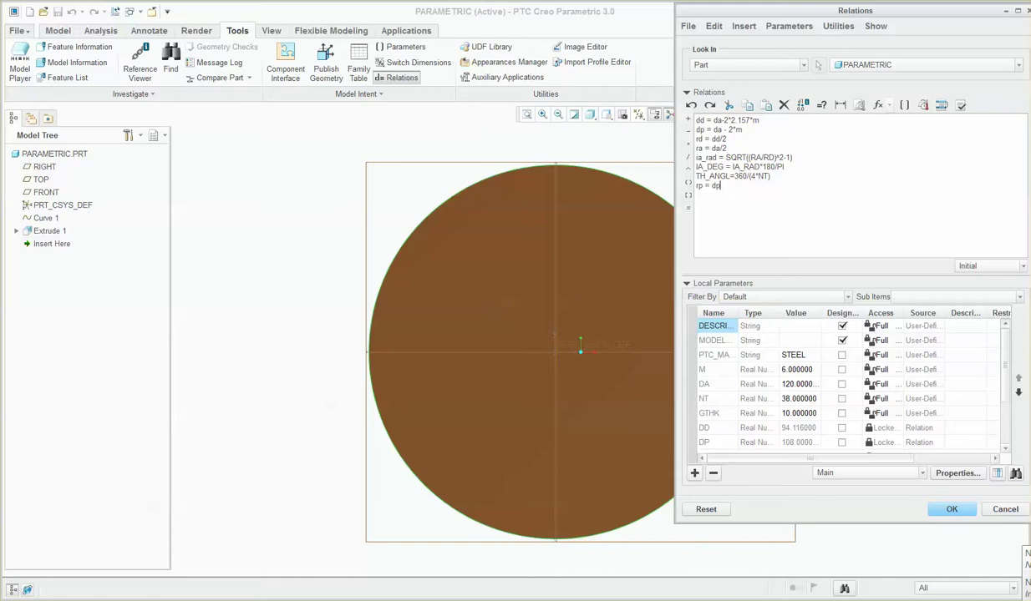
type("/2")
left_click(953, 508)
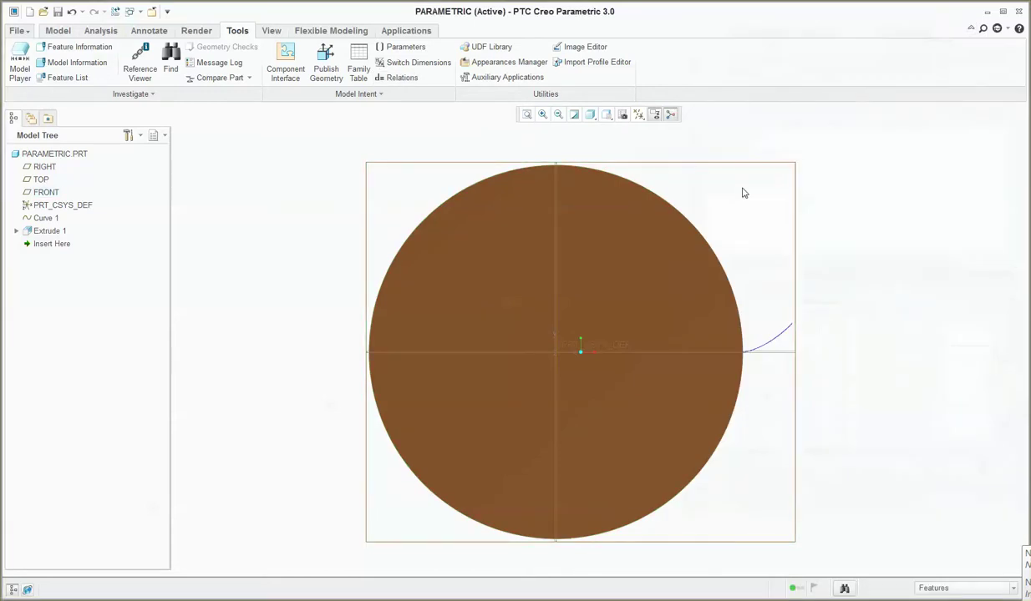
left_click(401, 48)
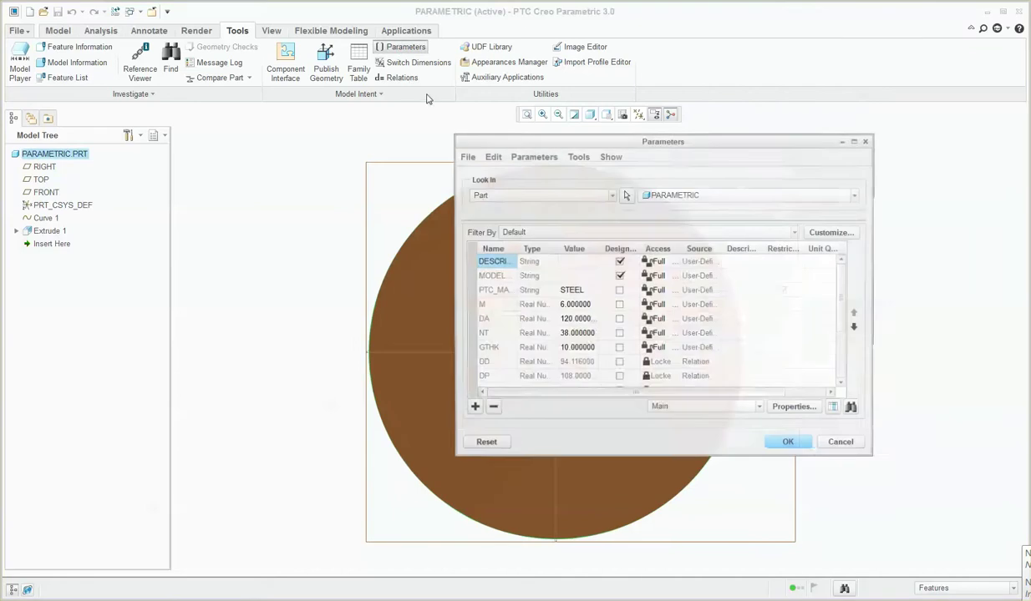
left_click(802, 444)
Step: Re-enter the divisor factor 4 in the part relation TH_ANGL=360/(4*NT) and save the relations
left_click(398, 78)
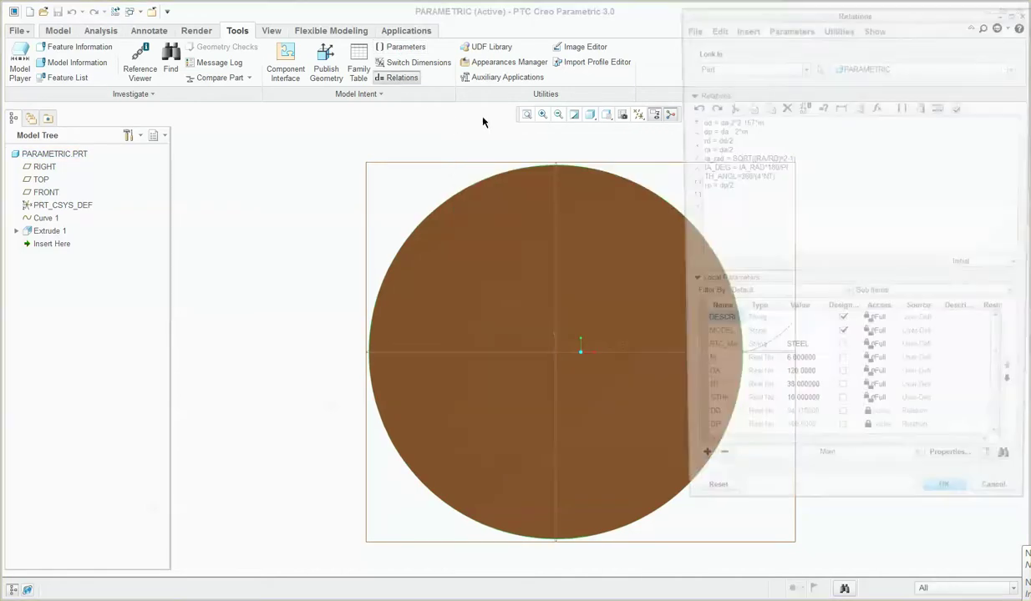
left_click(731, 185)
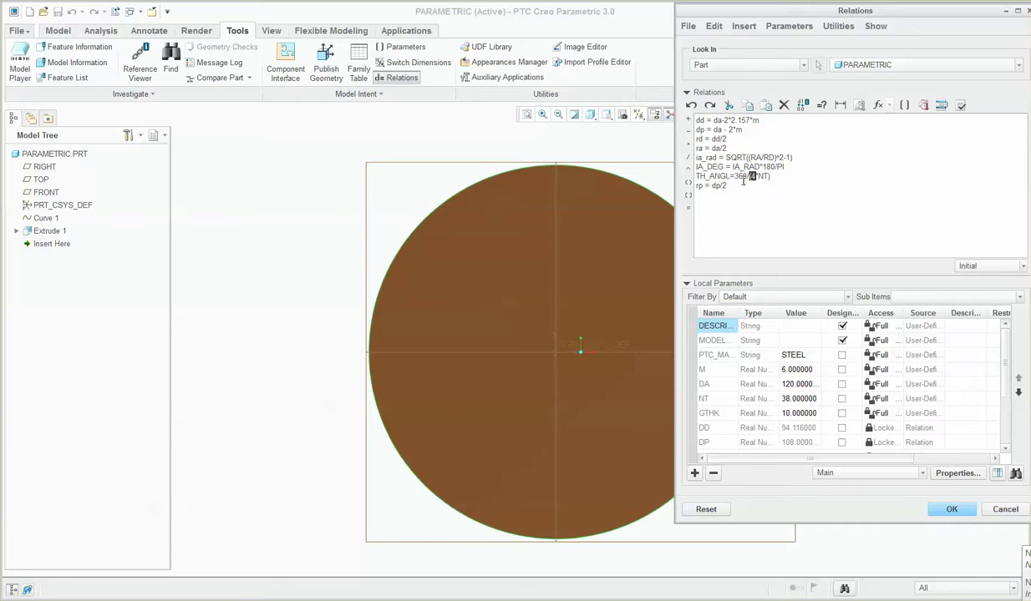
type("4")
left_click(952, 509)
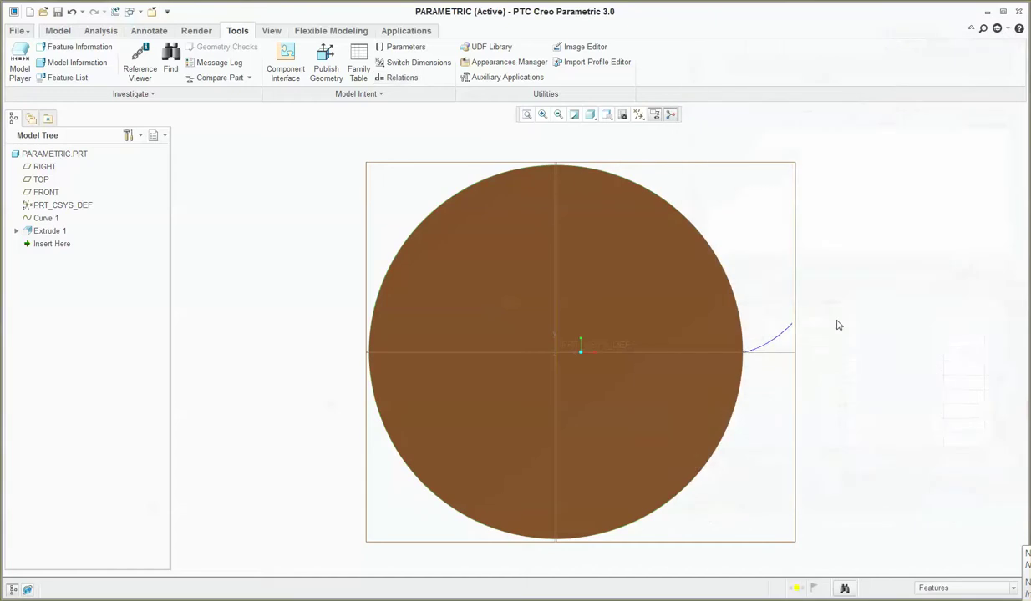
Step: Start a new sketch on the FRONT plane
scroll(844, 307, "up", 3)
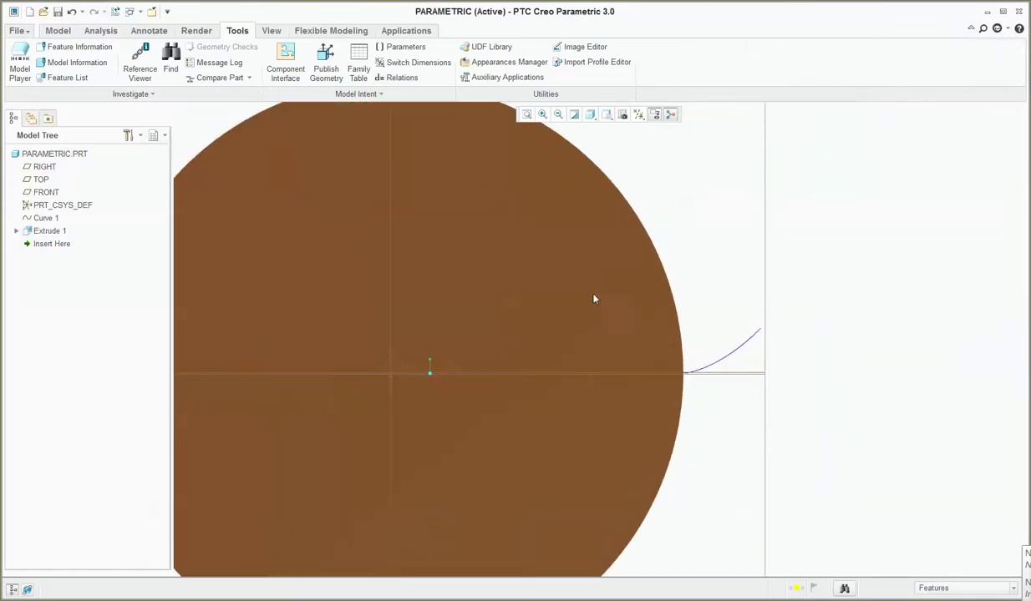
scroll(543, 276, "down", 2)
scroll(493, 251, "up", 1)
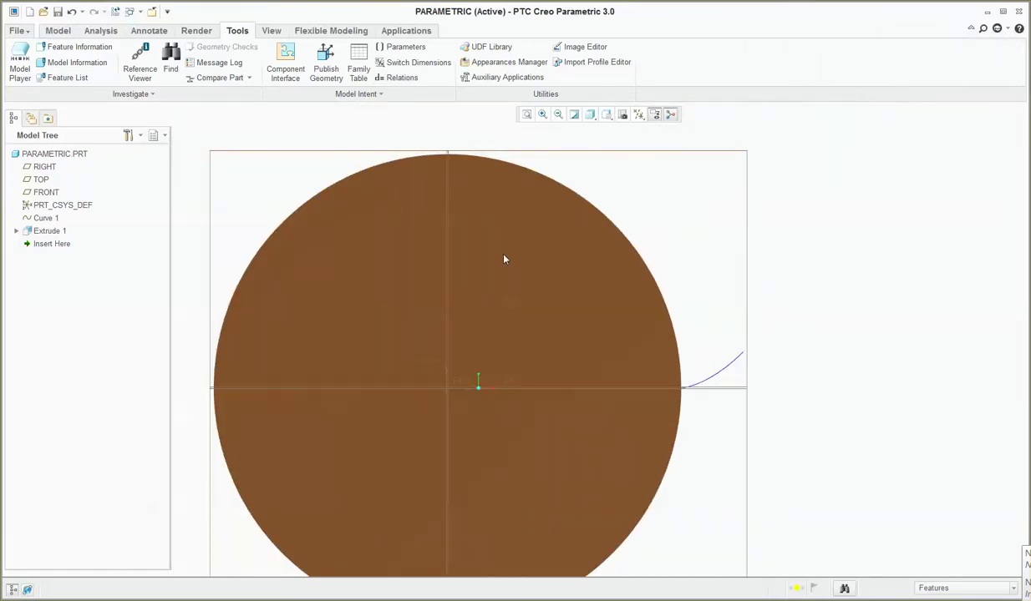
left_click(60, 32)
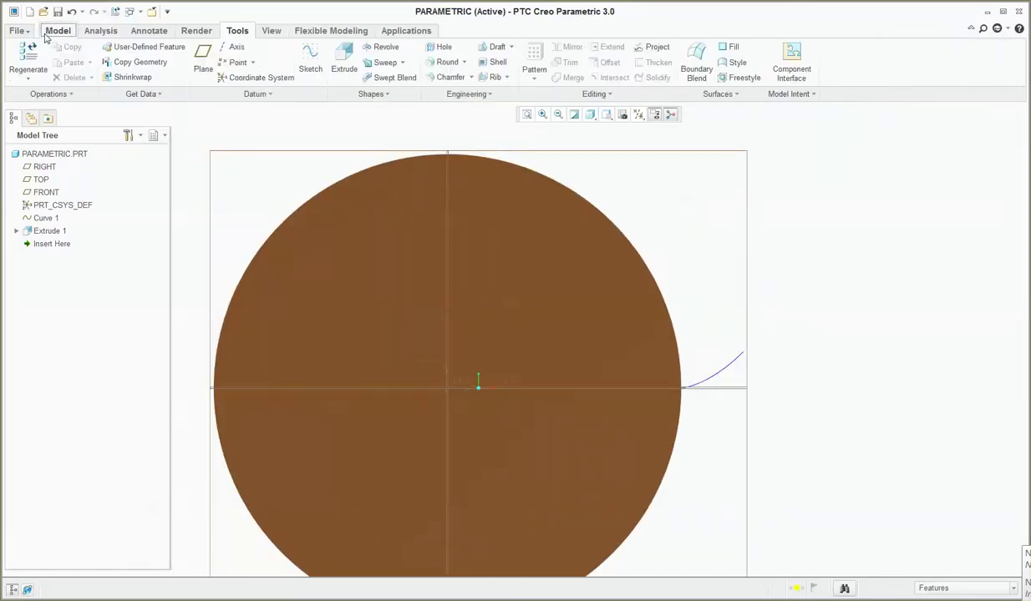
left_click(746, 225)
left_click(310, 57)
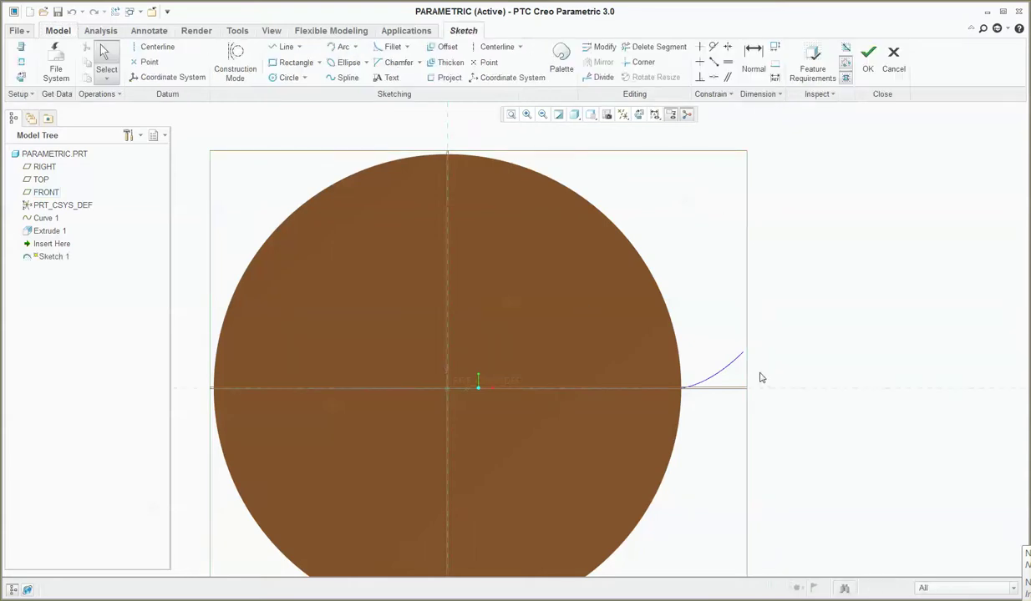
Step: Project the involute curve into the sketch
left_click(443, 77)
left_click(723, 379)
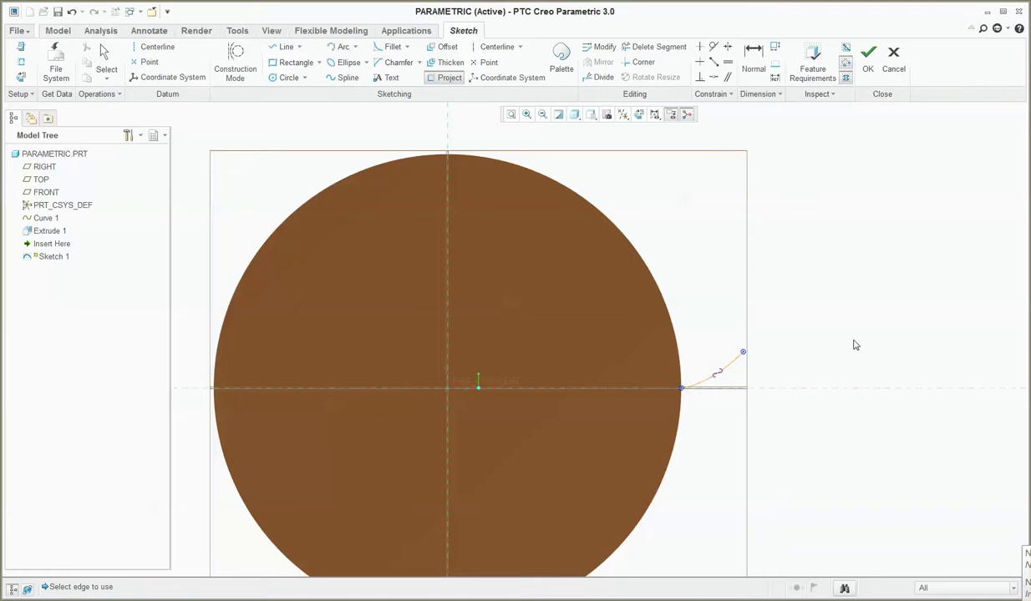
middle_click(853, 345)
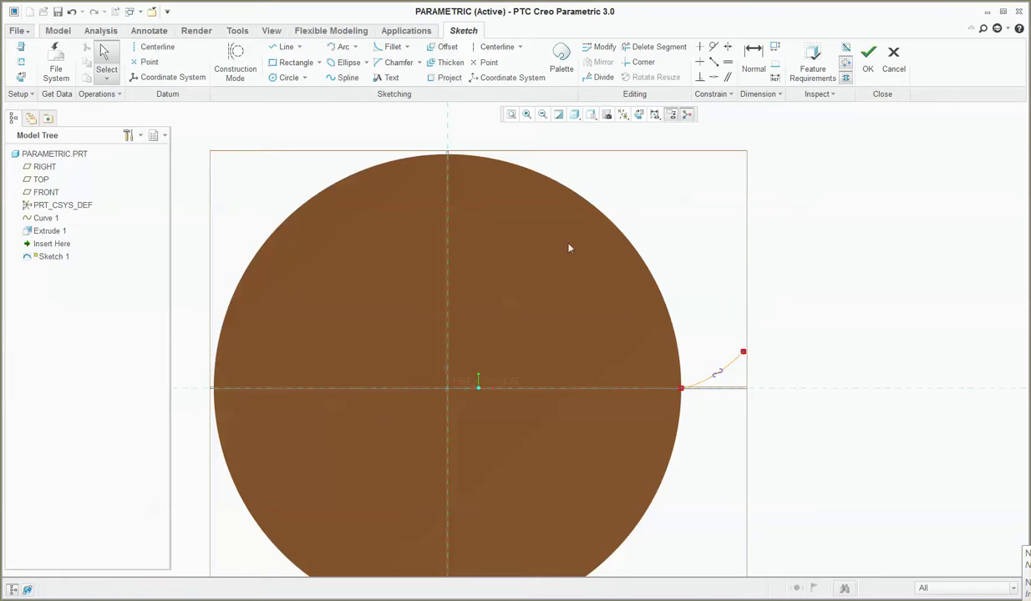
Step: Sketch a construction circle about 109 mm in diameter, centred on the origin and crossing the involute curve
left_click(234, 63)
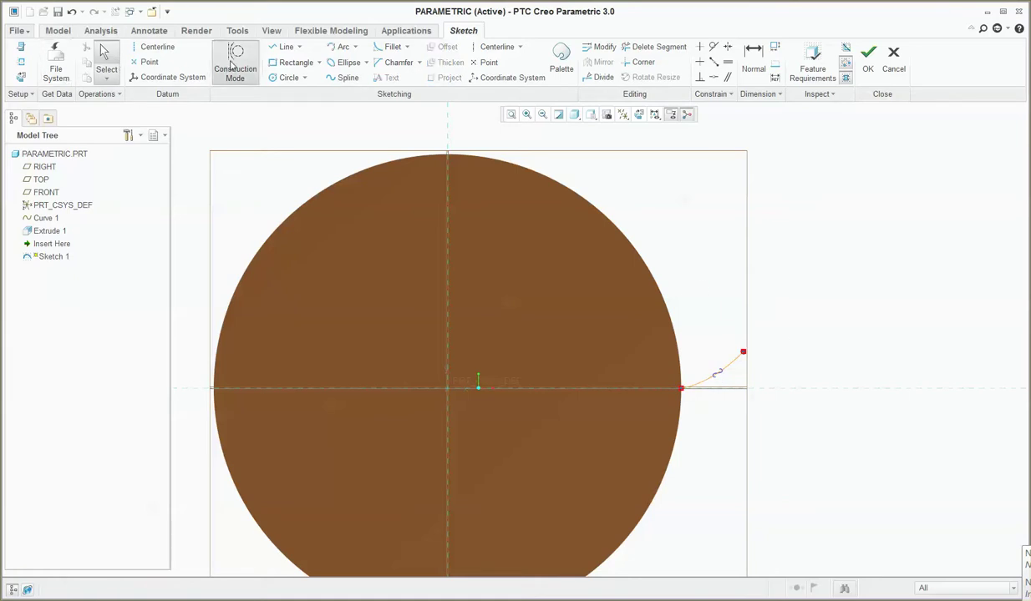
left_click(284, 77)
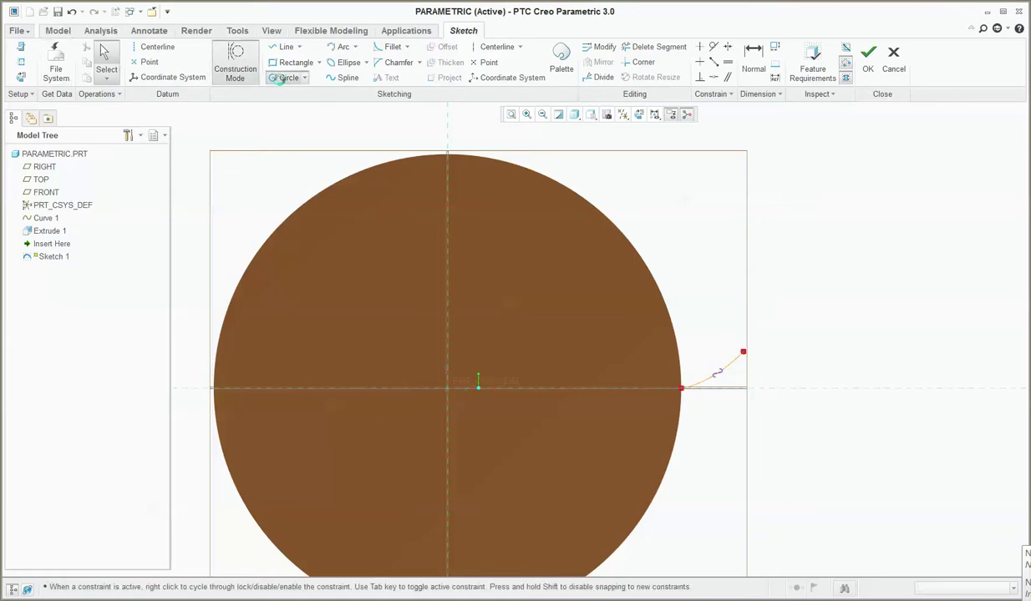
left_click(449, 389)
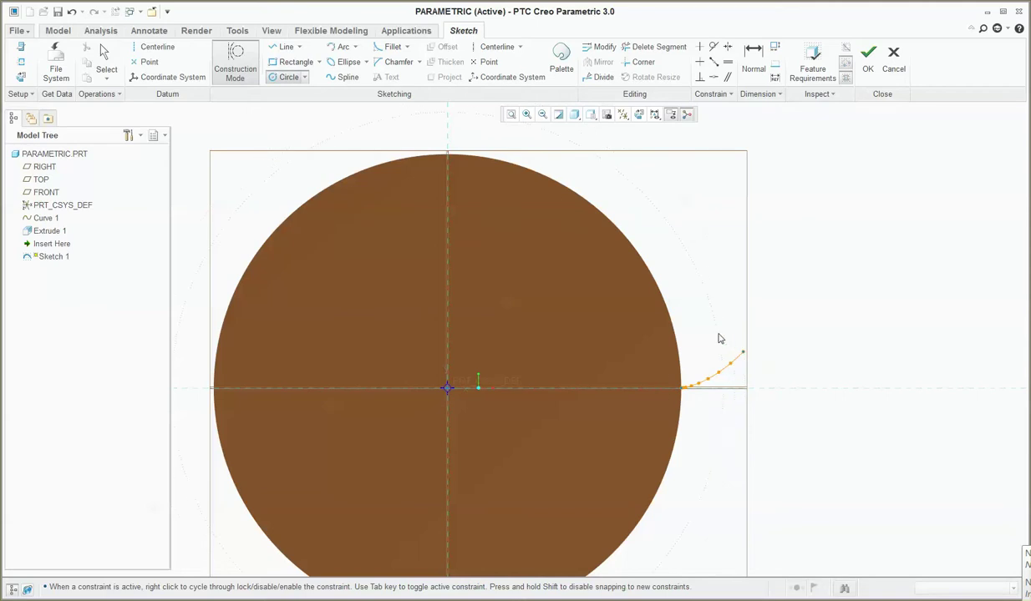
left_click(755, 307)
middle_click(759, 280)
scroll(502, 315, "down", 2)
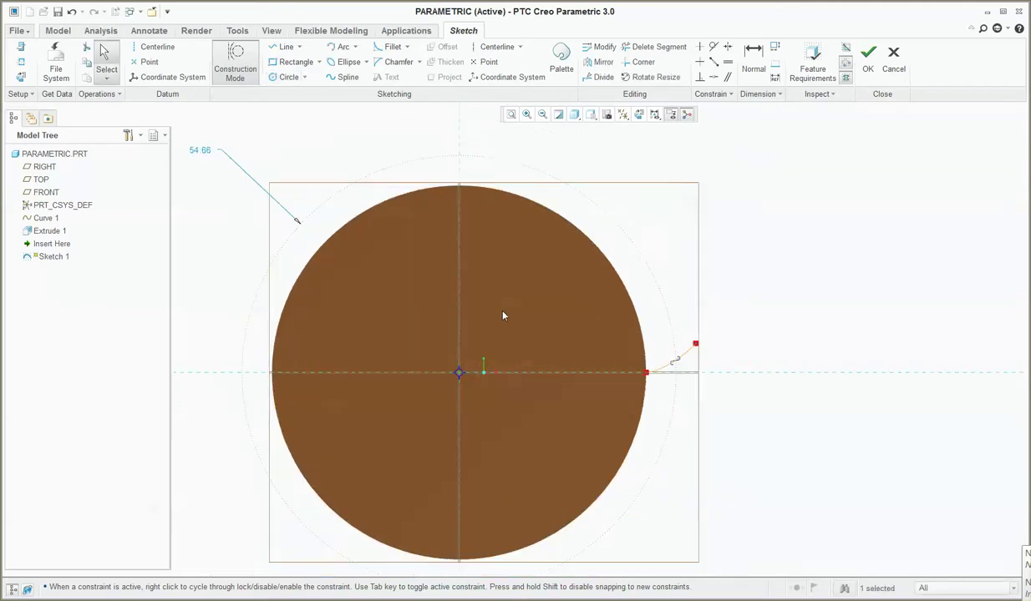
Step: Dimension the construction circle's diameter and drive it with the relation sd1 = rp
key("d")
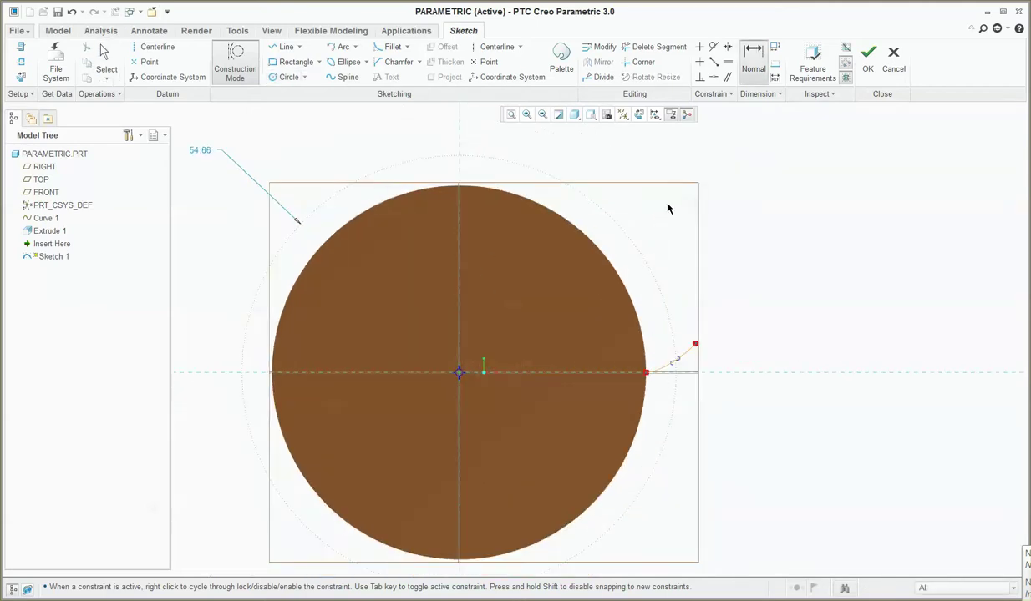
double_click(656, 280)
middle_click(722, 278)
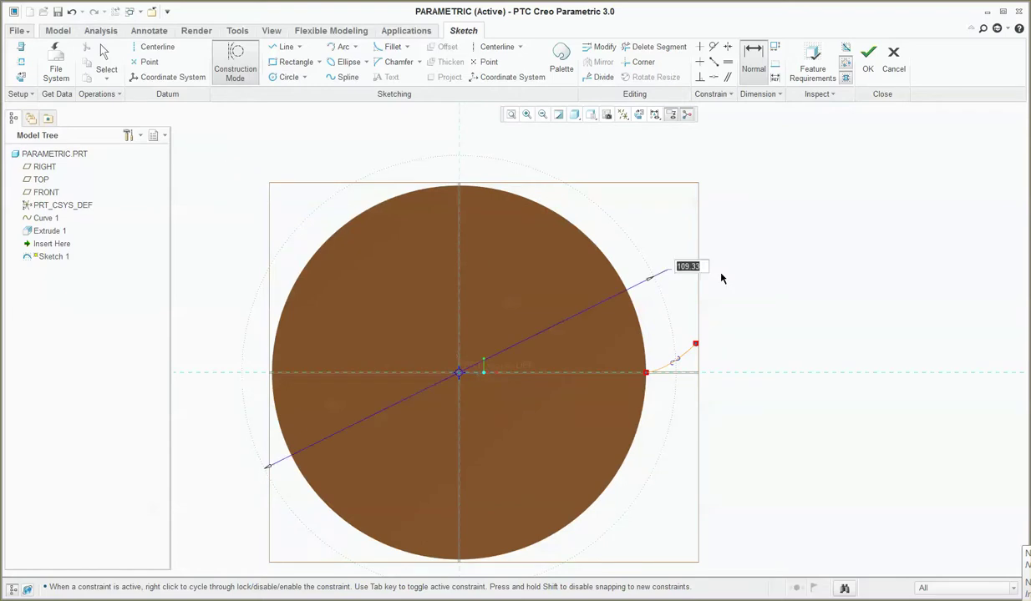
type("rp")
key("Return")
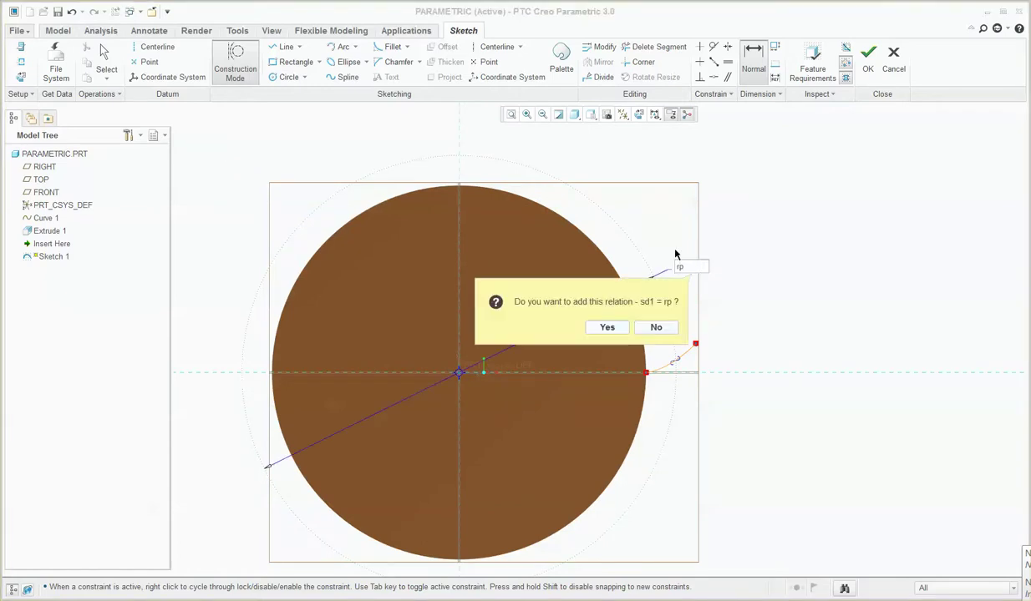
left_click(611, 329)
scroll(672, 334, "down", 1)
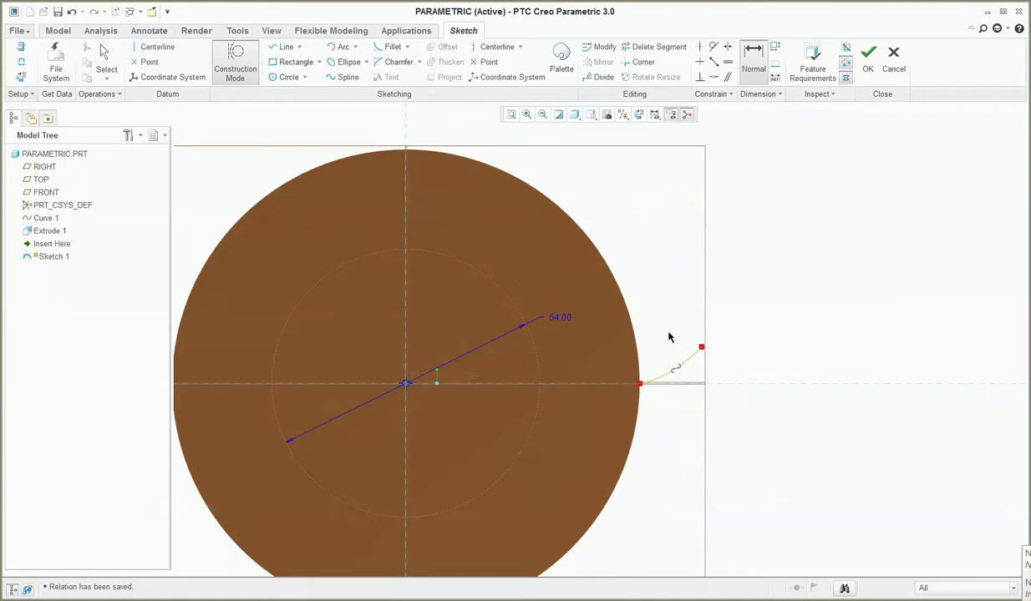
Step: Change the sketch relation for the construction circle's diameter to sd1 = dp
double_click(562, 323)
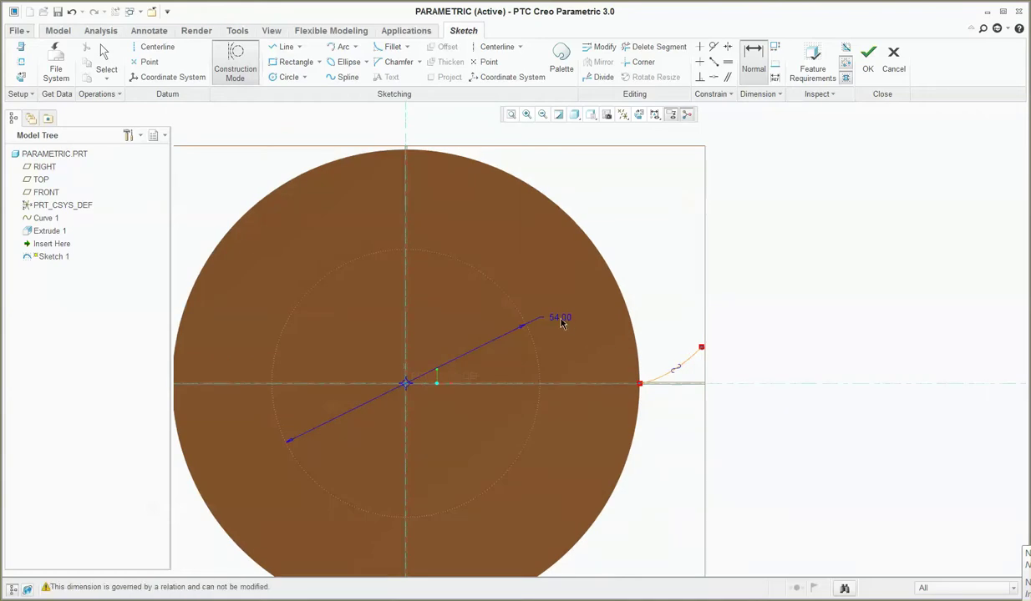
left_click(236, 33)
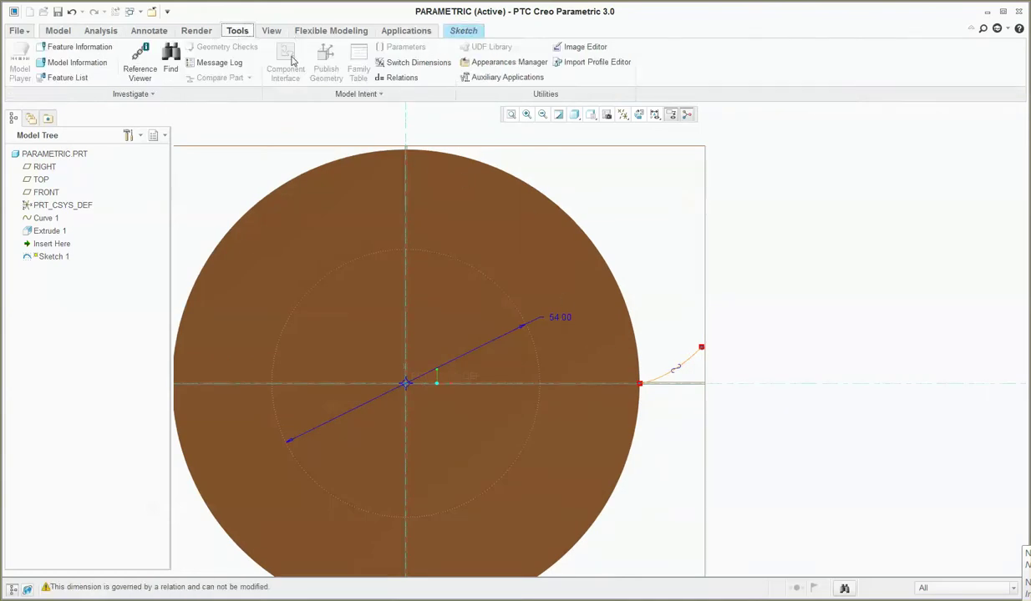
left_click(390, 78)
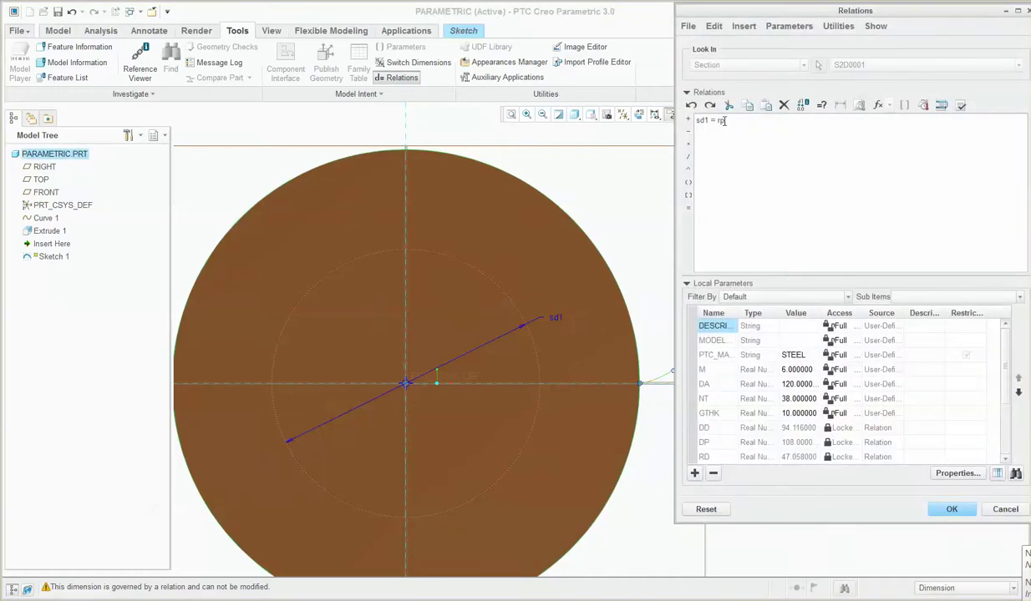
type("p")
type("d")
left_click(951, 509)
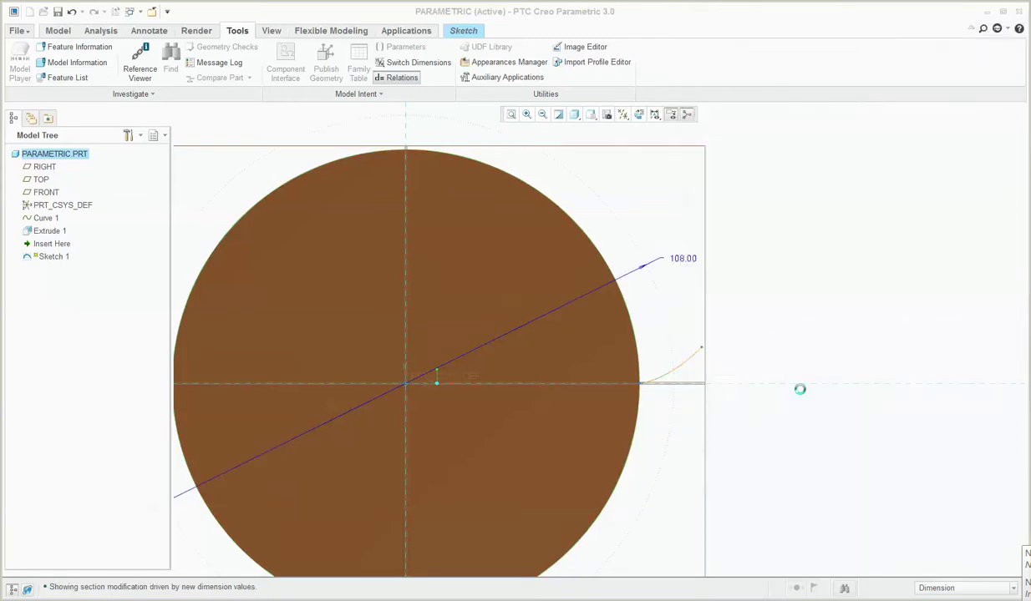
Step: Sketch a construction centerline through the origin, tilted about 10° above the horizontal reference
scroll(622, 402, "down", 1)
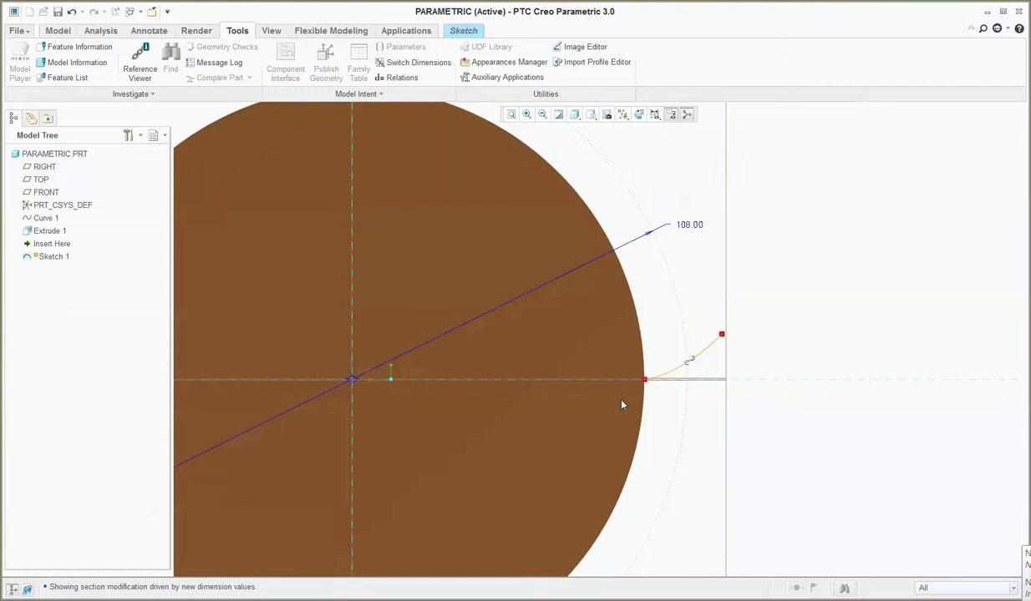
left_click(58, 31)
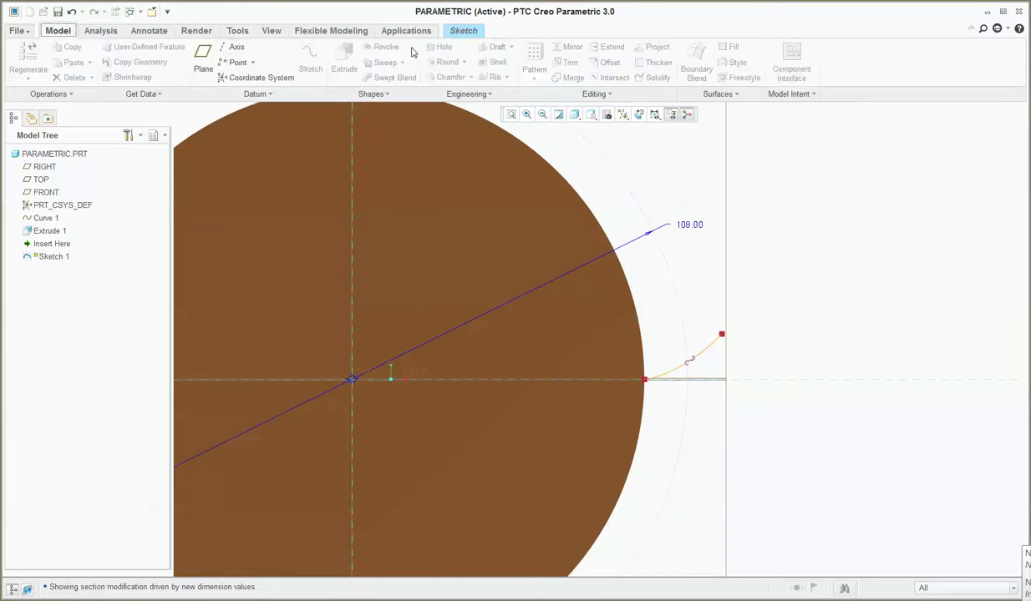
left_click(447, 30)
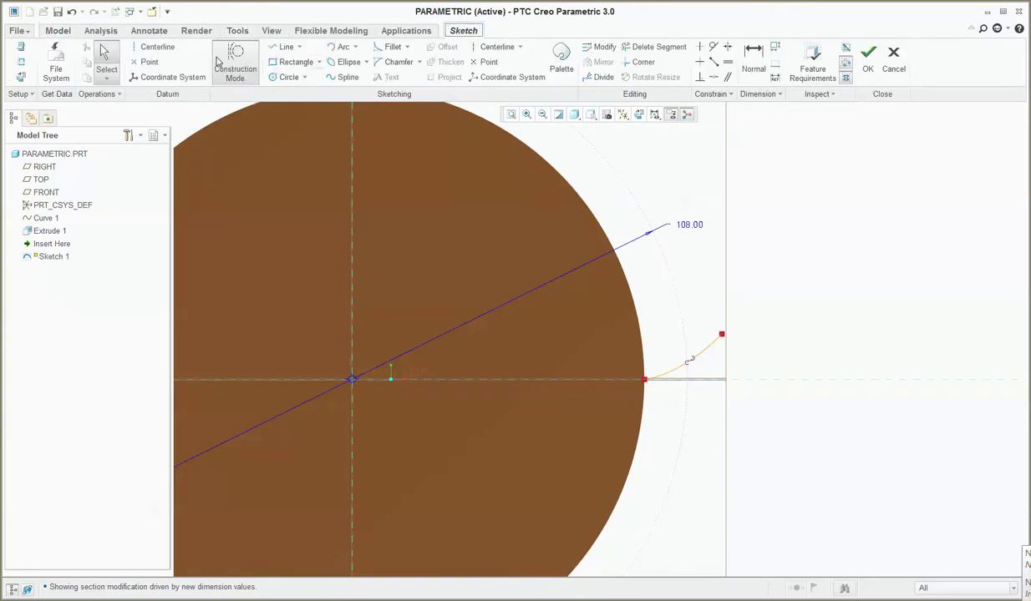
left_click(161, 48)
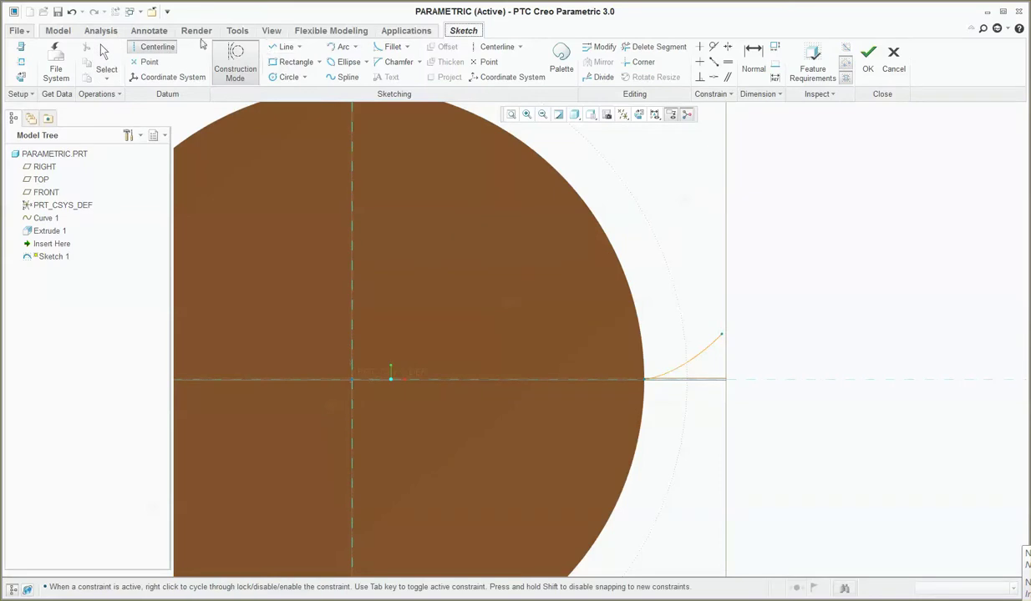
left_click(495, 47)
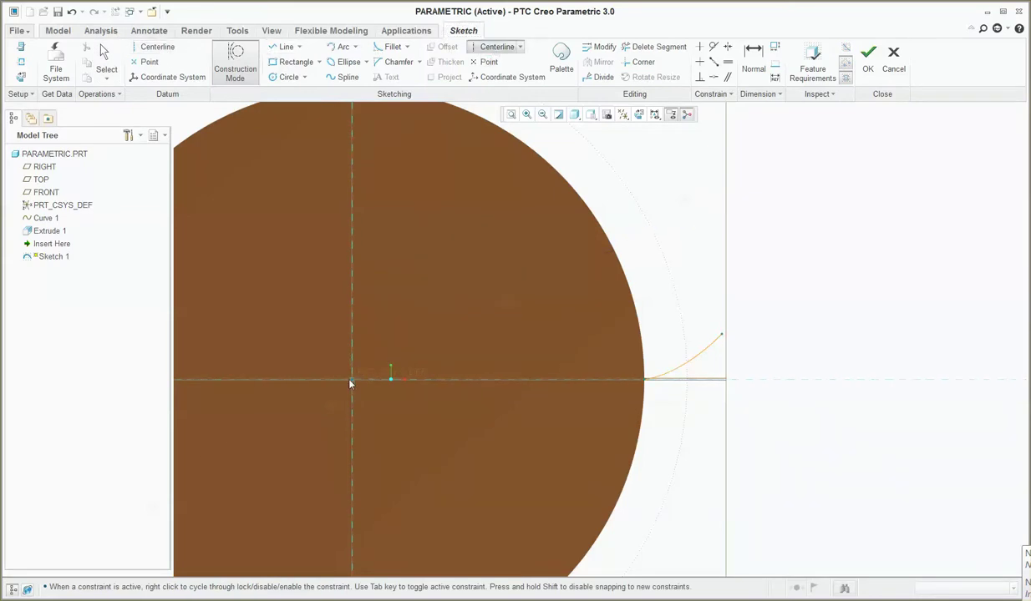
left_click(643, 328)
middle_click(762, 288)
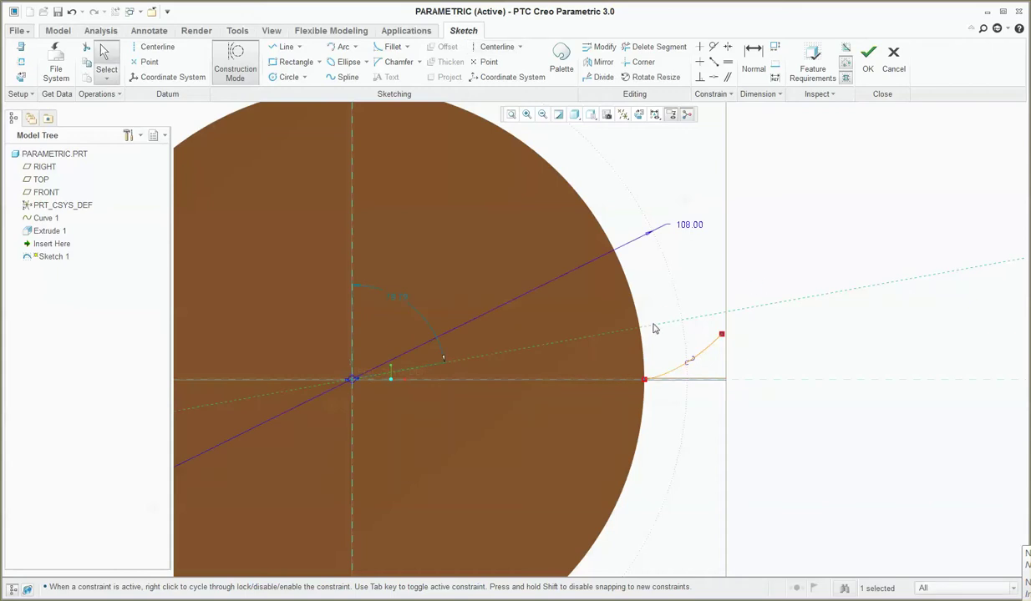
Step: Dimension the angle between the tilted centerline and the horizontal reference
left_click(753, 59)
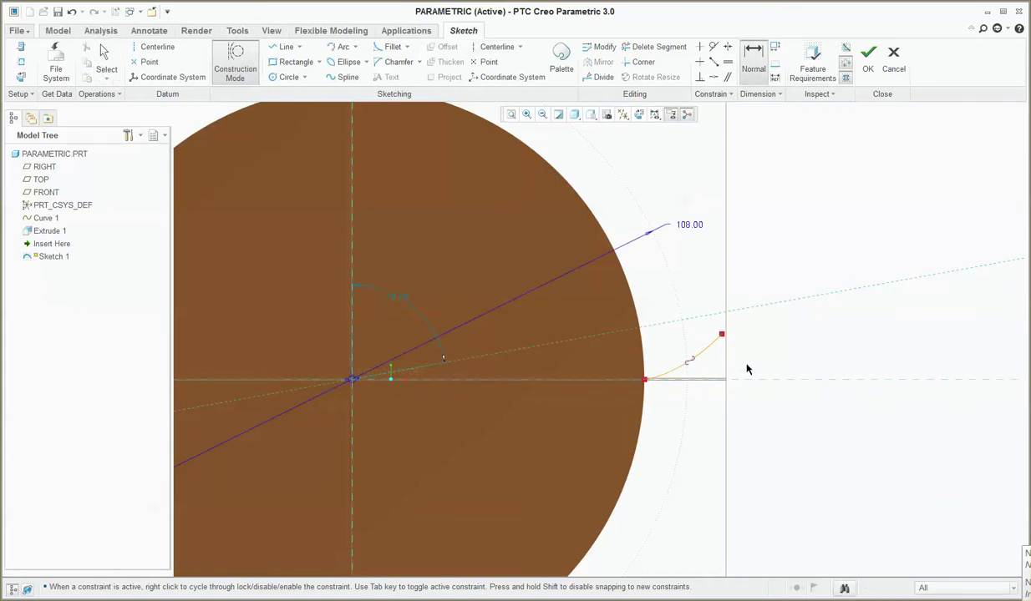
left_click(657, 326)
left_click(660, 380)
middle_click(664, 355)
middle_click(670, 361)
Step: Try to set the centerline's angle dimension directly to the expression th_ang
double_click(664, 354)
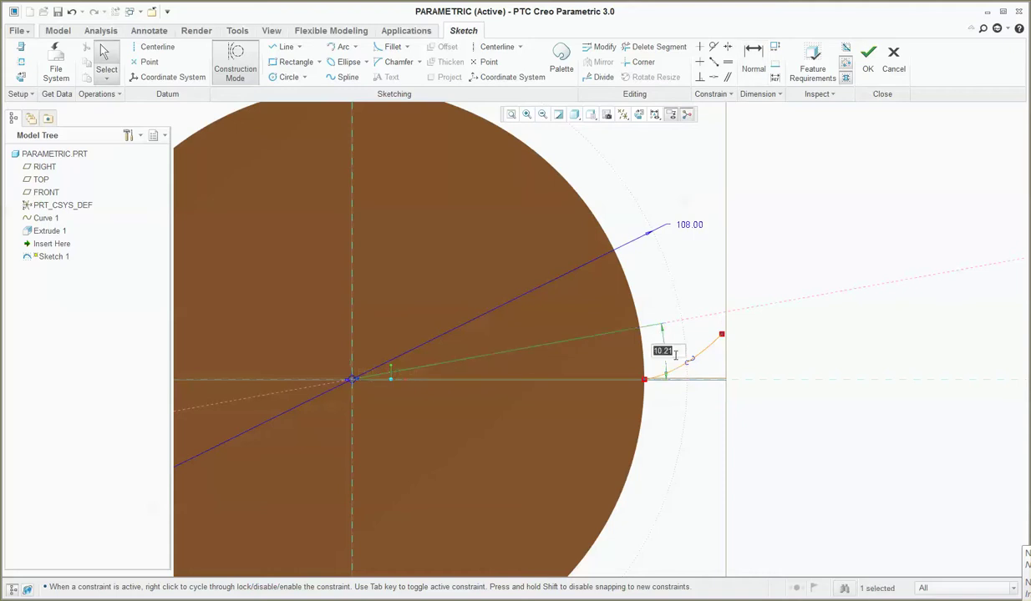
type("th_ang")
key("Return")
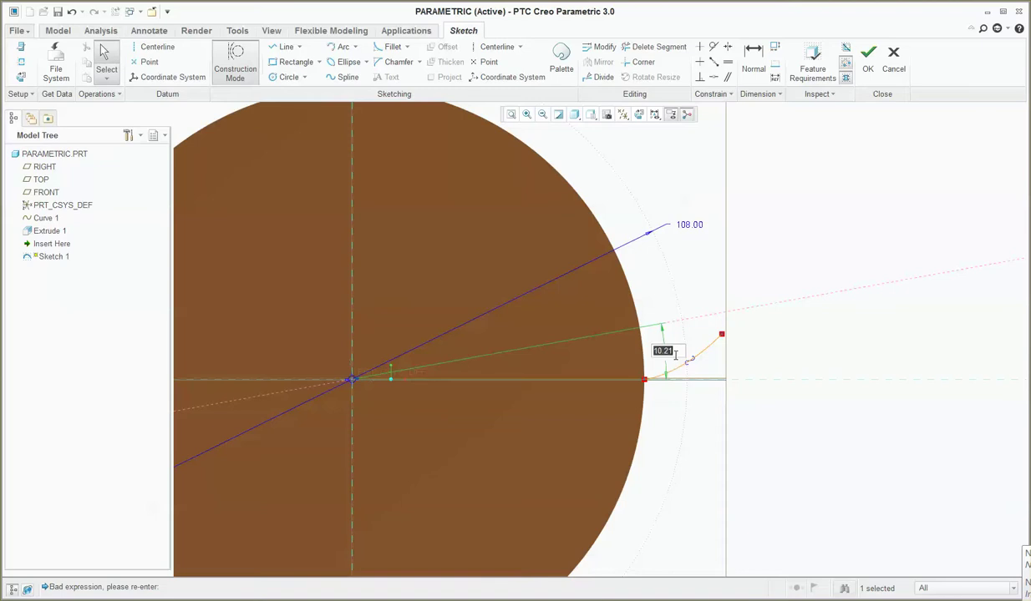
key("Escape")
Step: Add the sketch relation sd3=TH_ANGL to drive the centerline's angle and finish the sketch
left_click(237, 30)
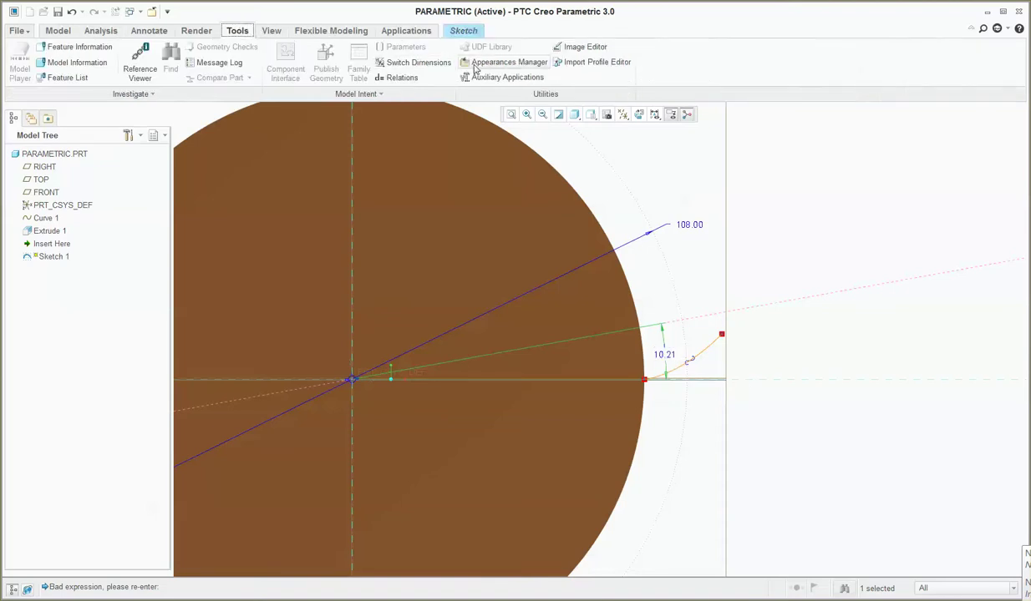
left_click(380, 77)
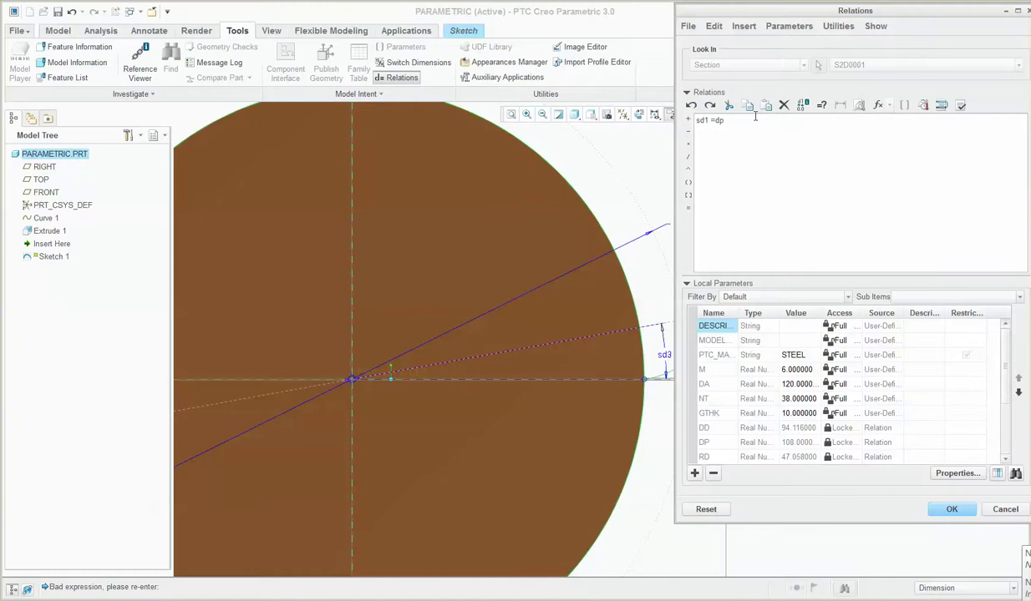
mouse_move(755, 17)
left_mouse_down()
mouse_move(126, 16)
mouse_move(171, 17)
left_mouse_up()
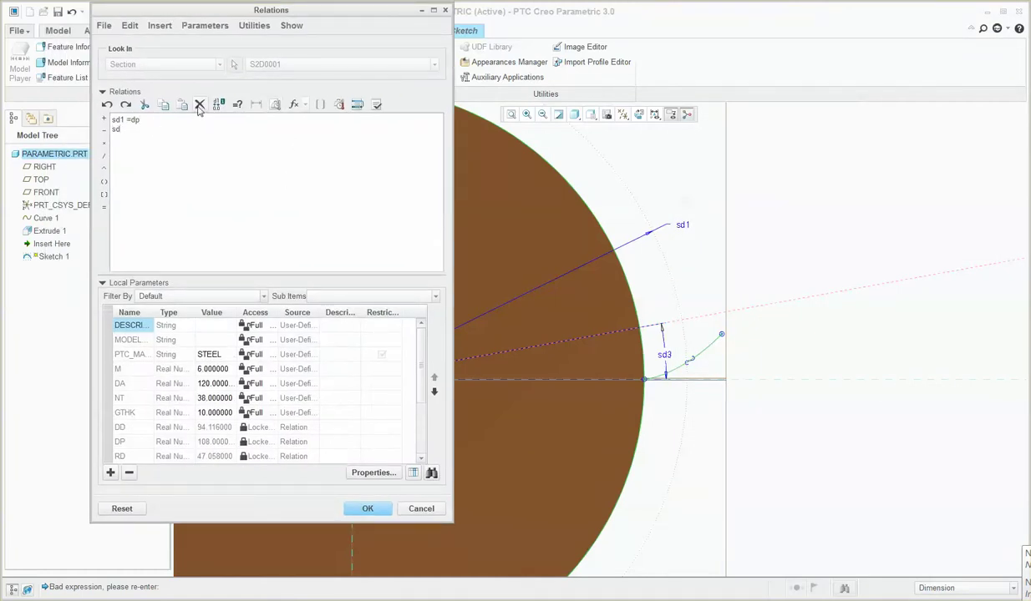
type("=")
scroll(399, 451, "down", 2)
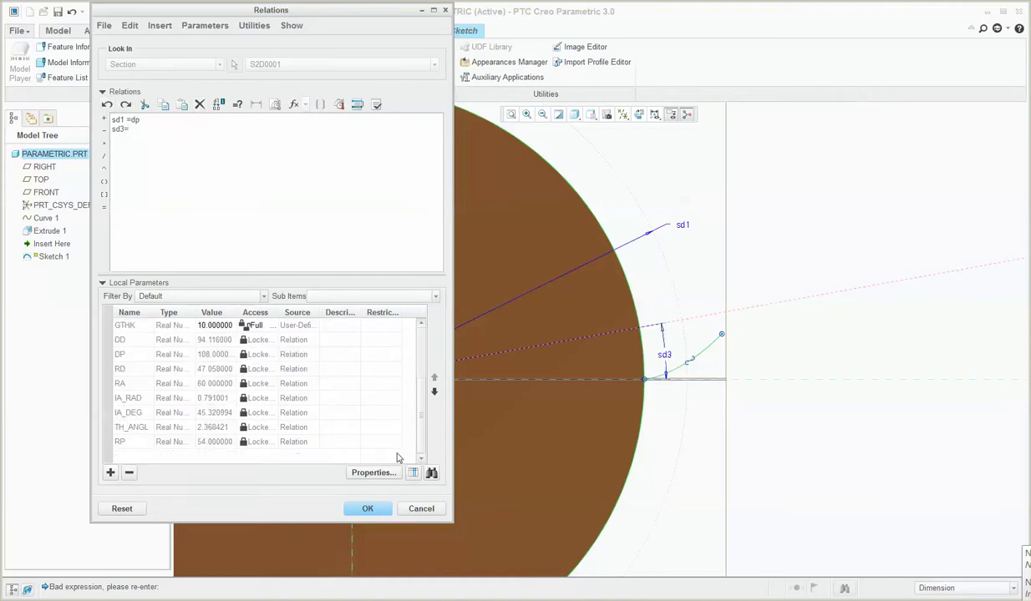
right_click(134, 427)
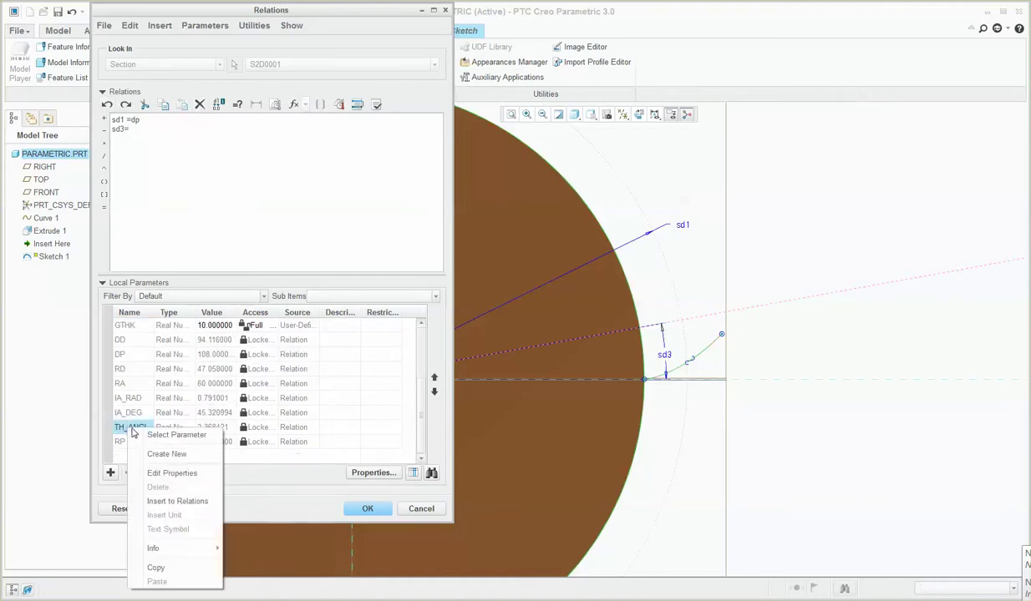
left_click(177, 501)
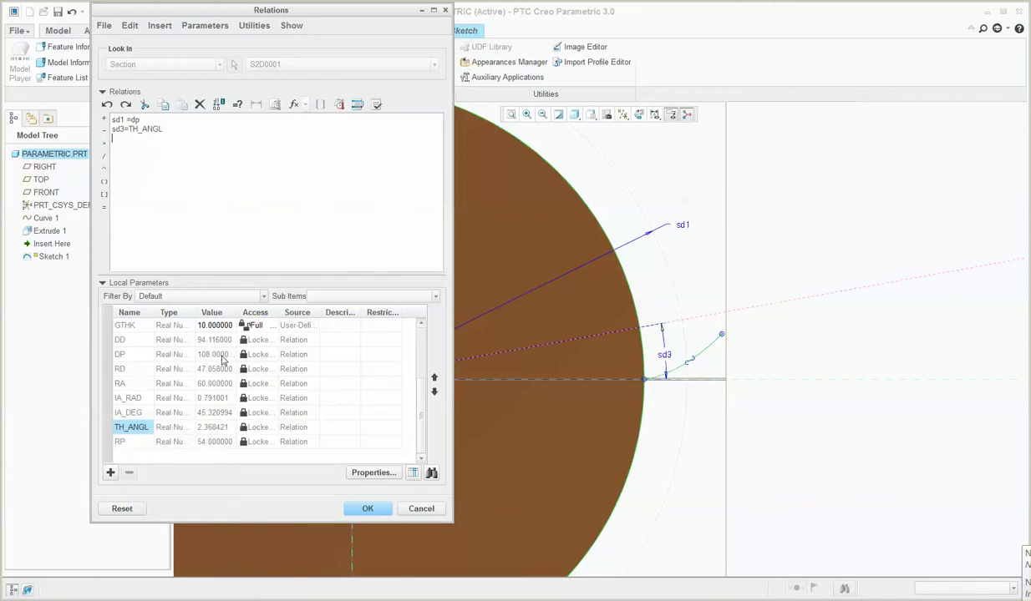
left_click(366, 506)
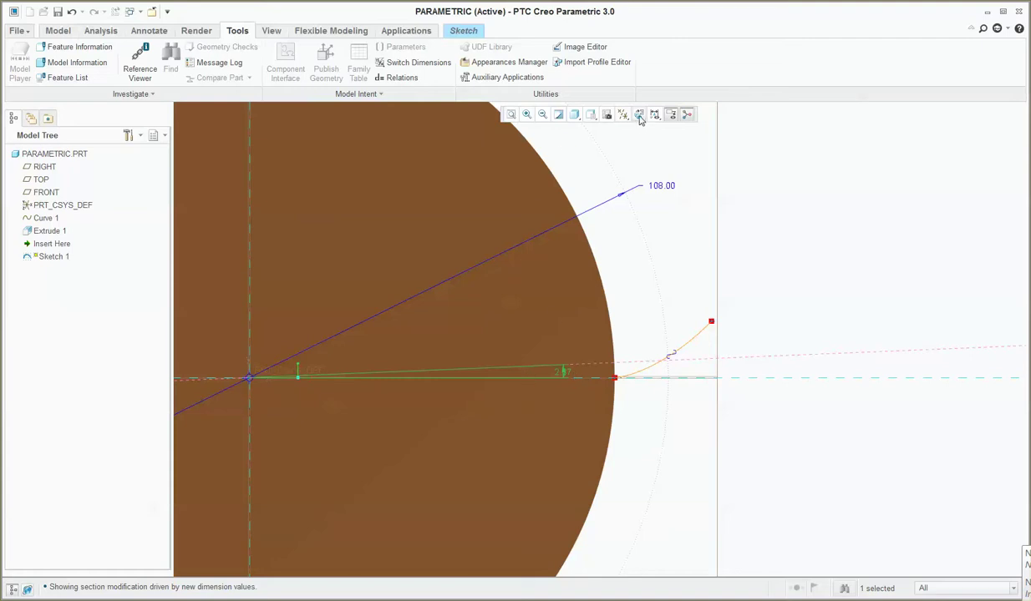
left_click(448, 32)
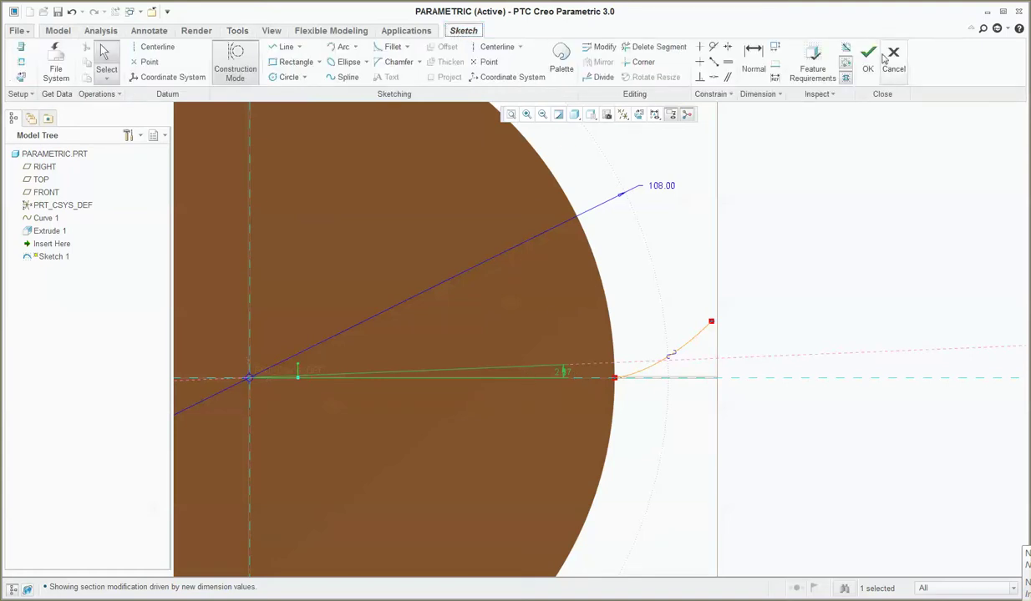
left_click(868, 55)
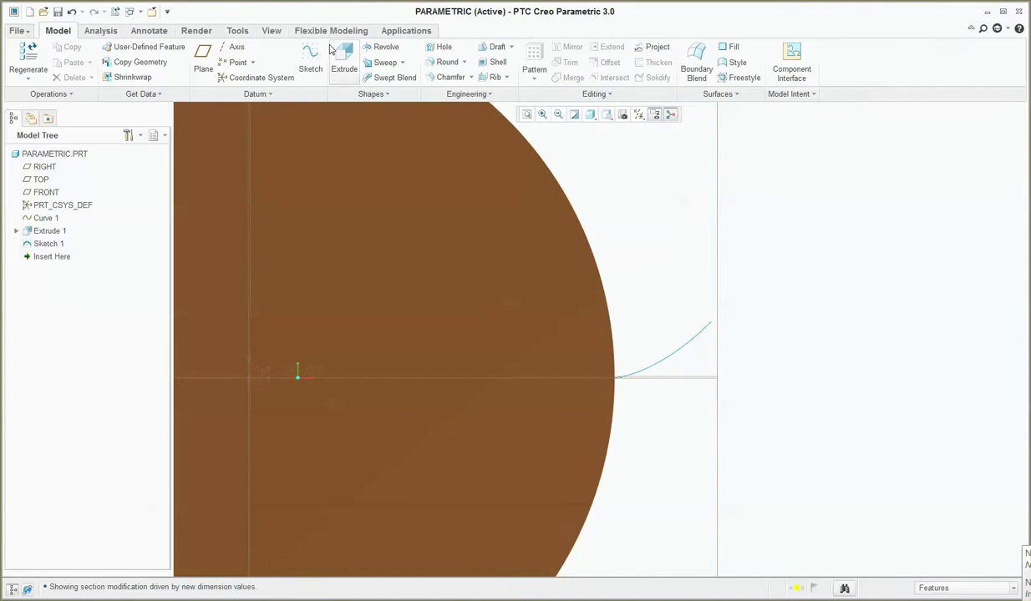
Step: Open the part relations and examine the TH_ANGL relation together with the NT parameter
left_click(237, 31)
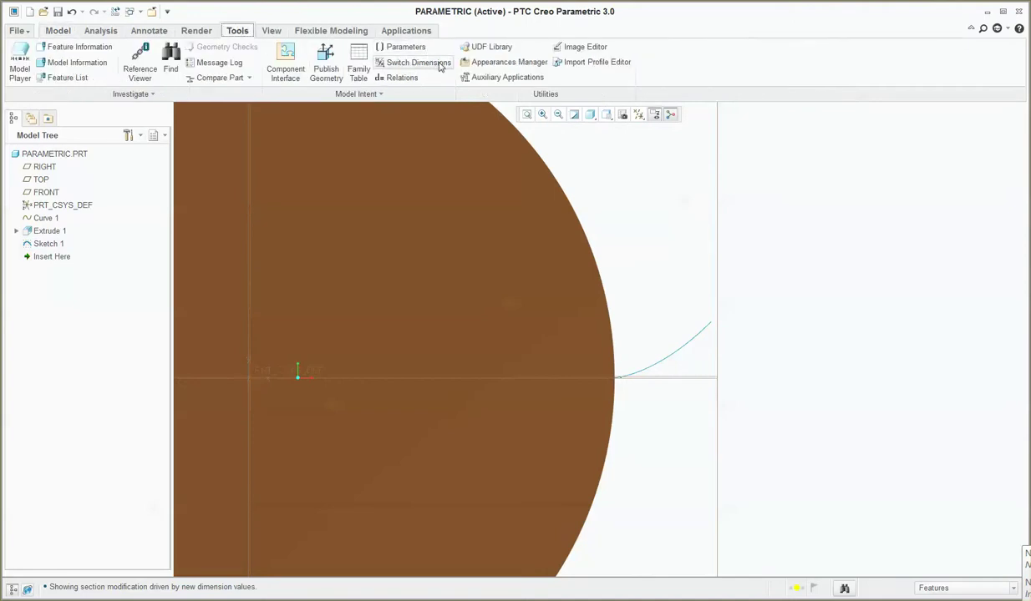
left_click(408, 78)
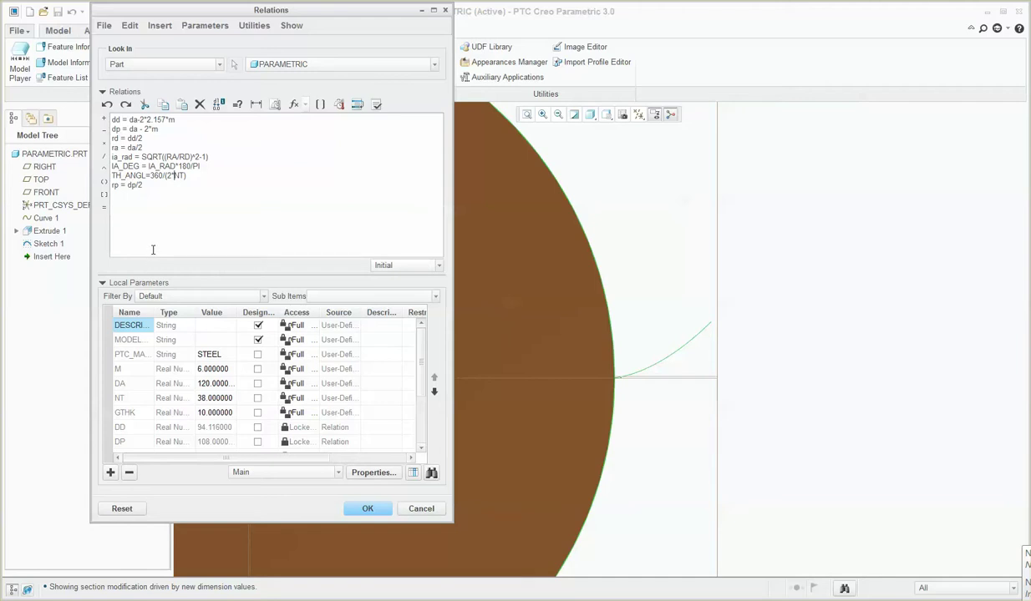
left_click(204, 399)
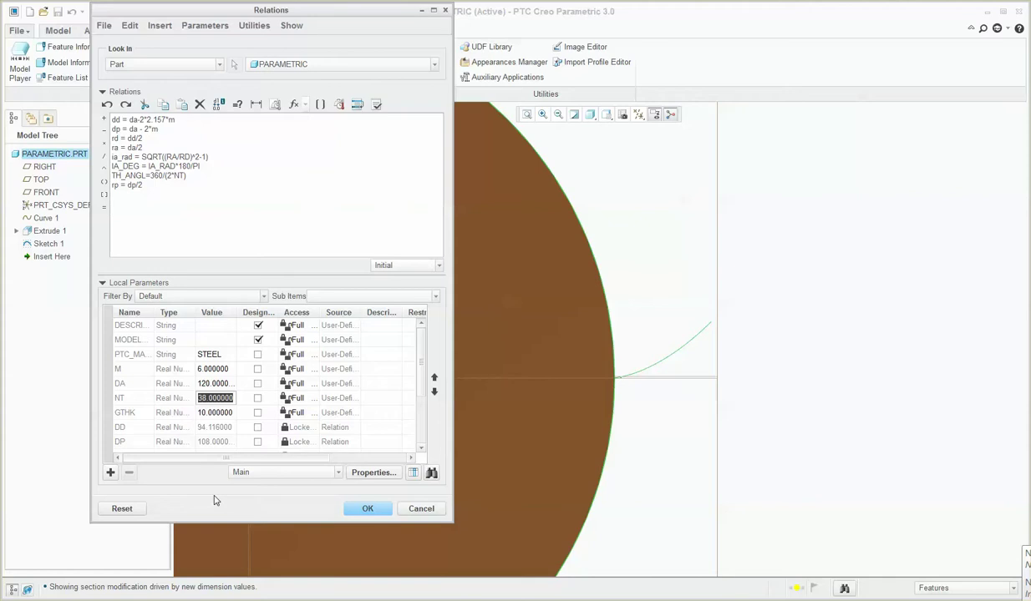
left_click(255, 213)
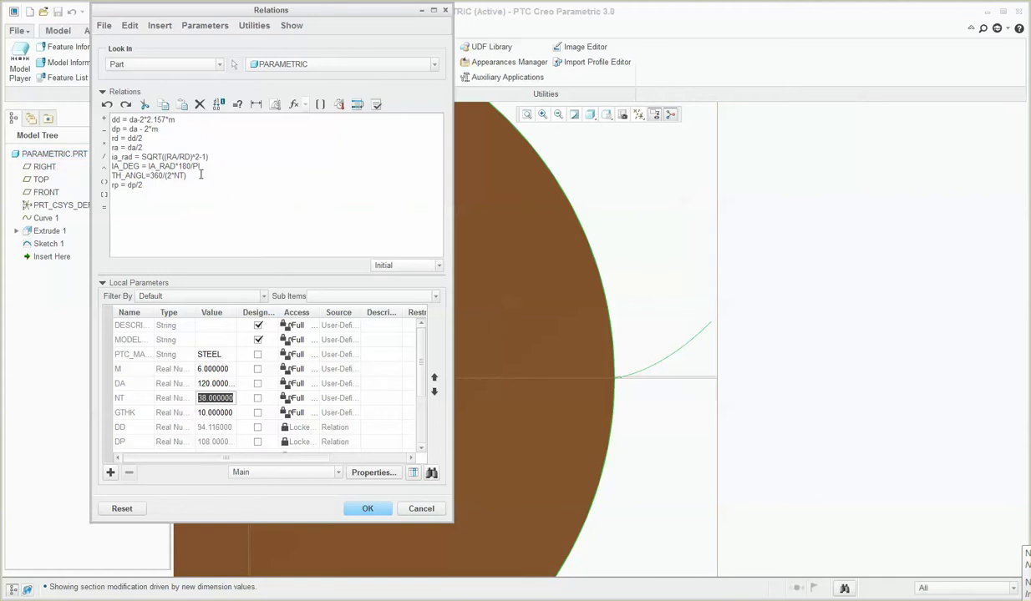
left_click(165, 145)
left_click(170, 397)
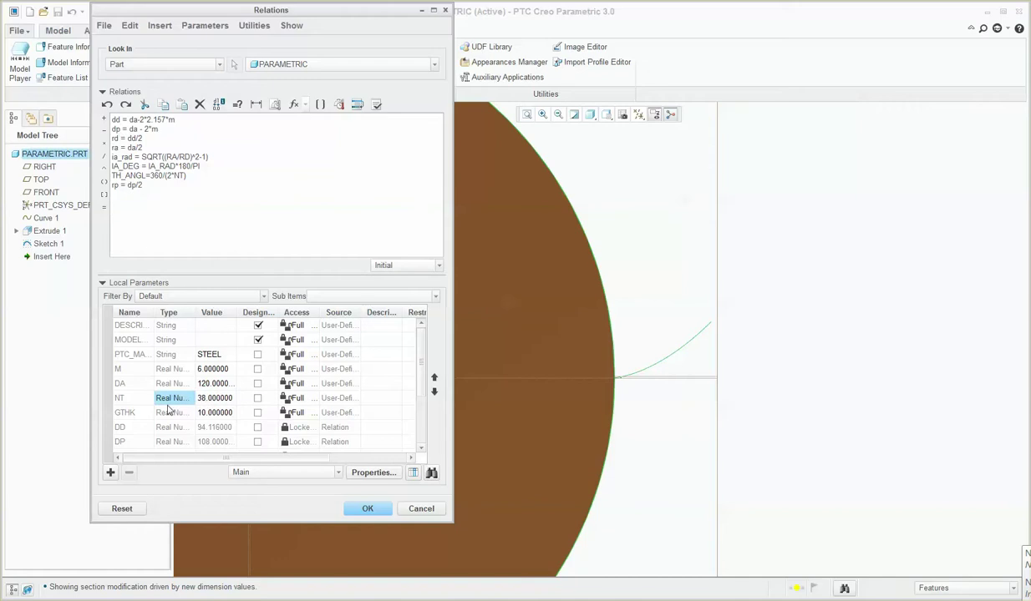
Step: Insert the part relation nt=dp/m directly below the dp relation and accept the relations
left_click(221, 155)
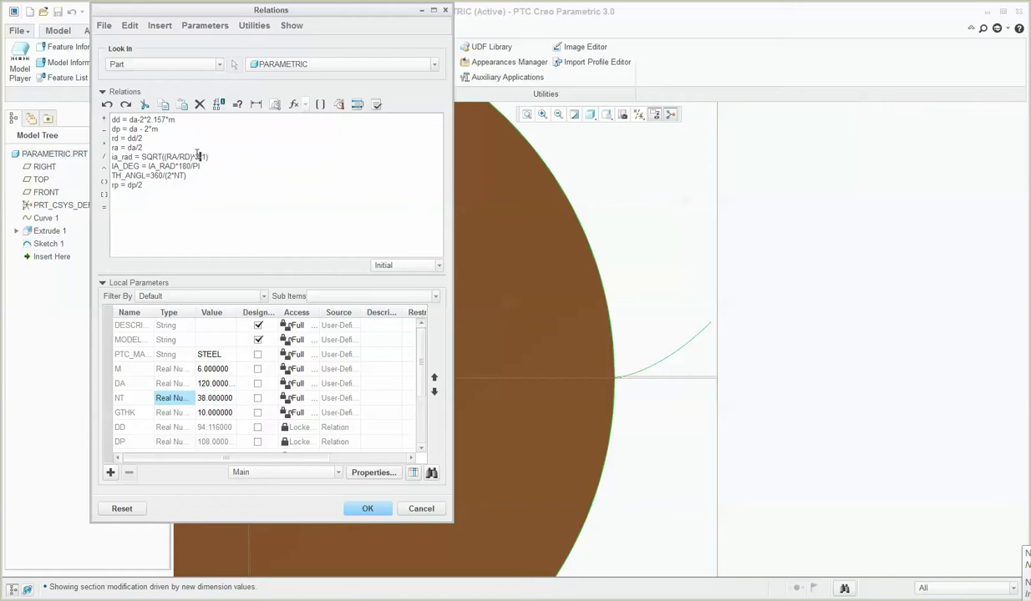
key("Up")
key("Return")
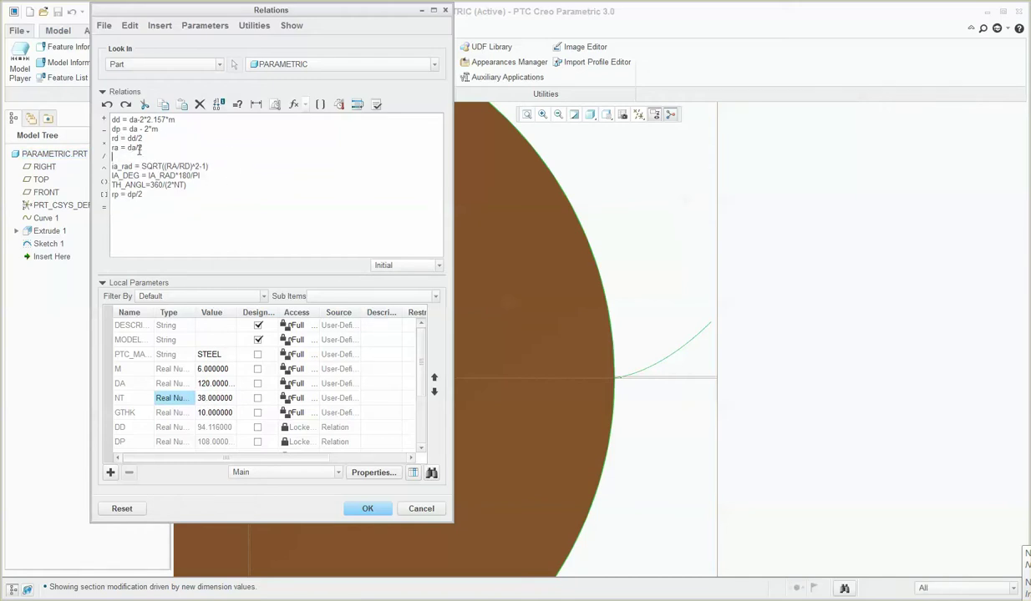
key("BackSpace")
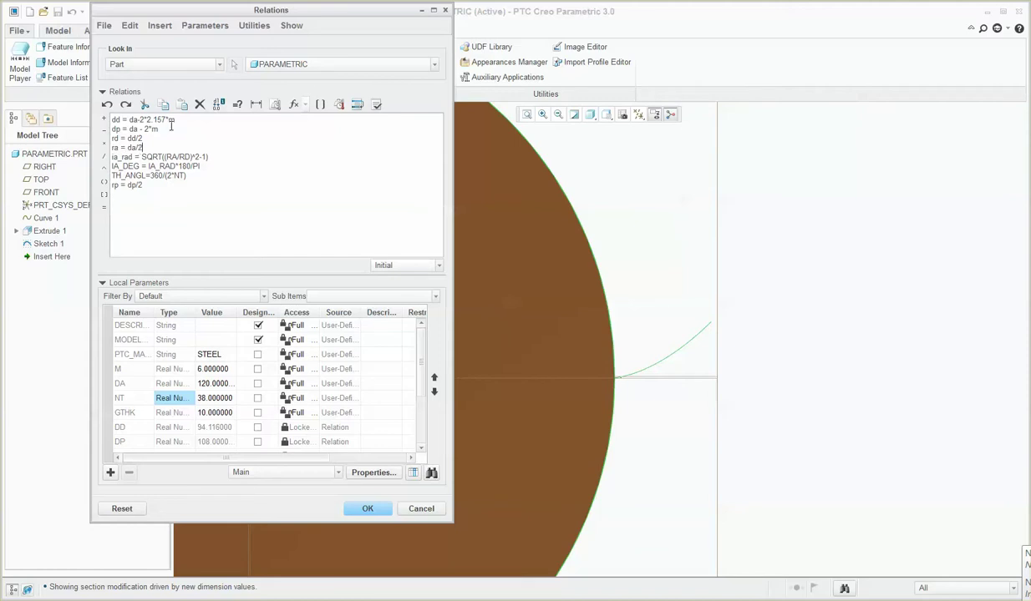
left_click(160, 130)
key("Return")
type("r")
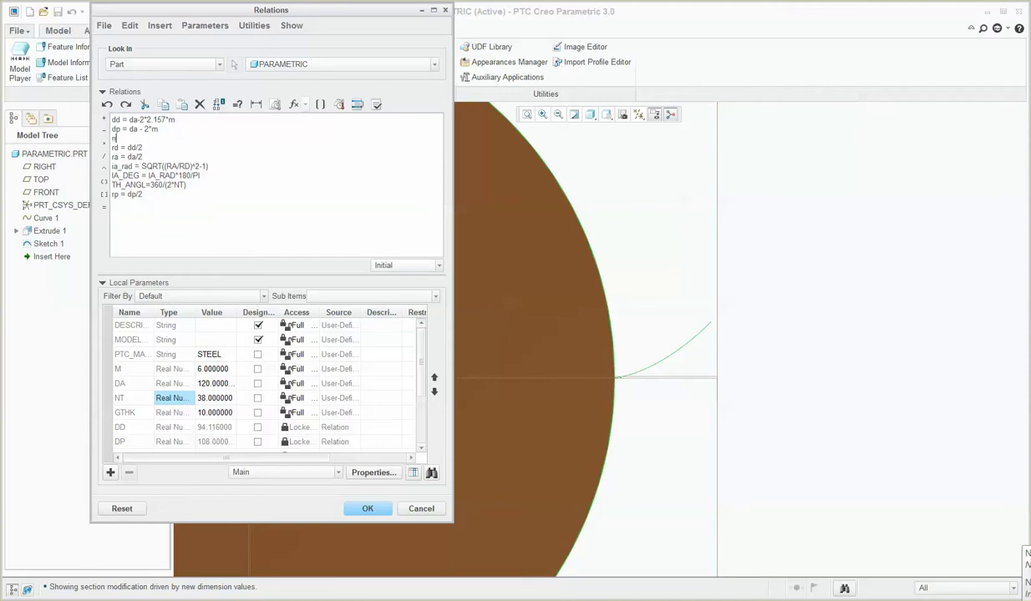
type("t=dp")
type("m")
left_click(365, 509)
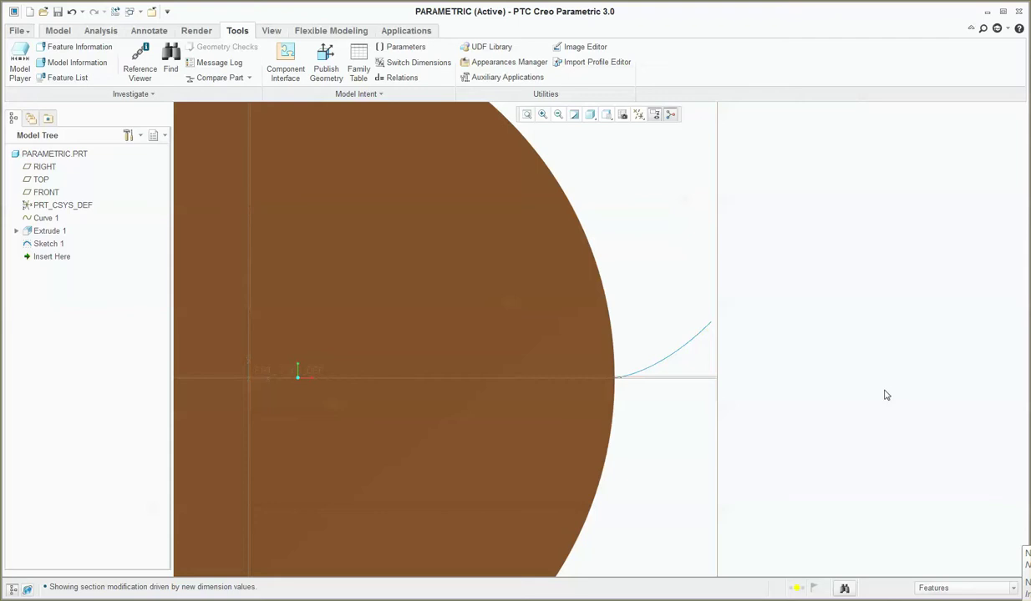
Step: Display the dimensions of Sketch 1 on the model
left_click(41, 244)
right_click(42, 244)
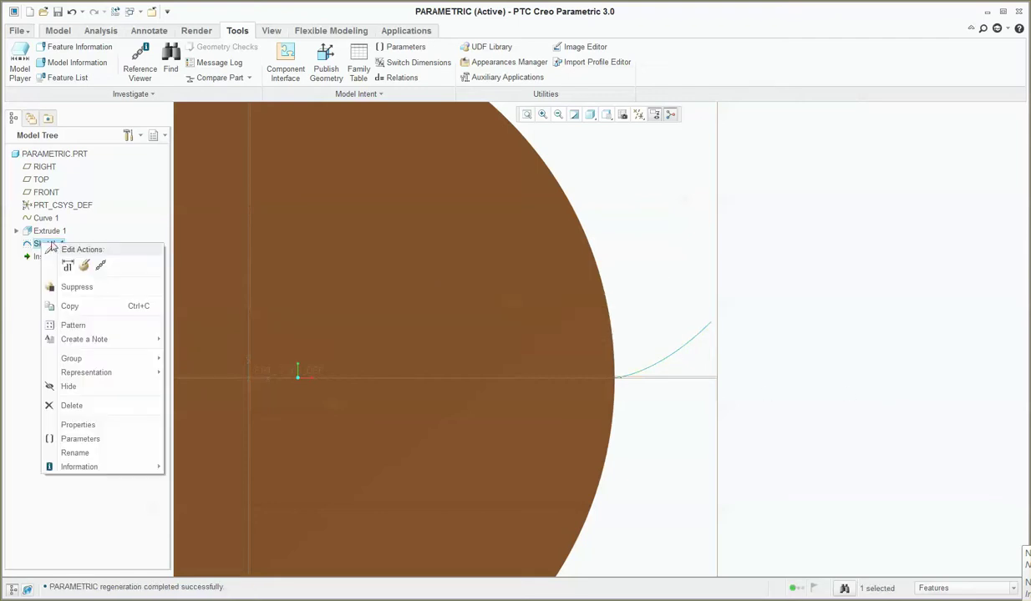
left_click(71, 266)
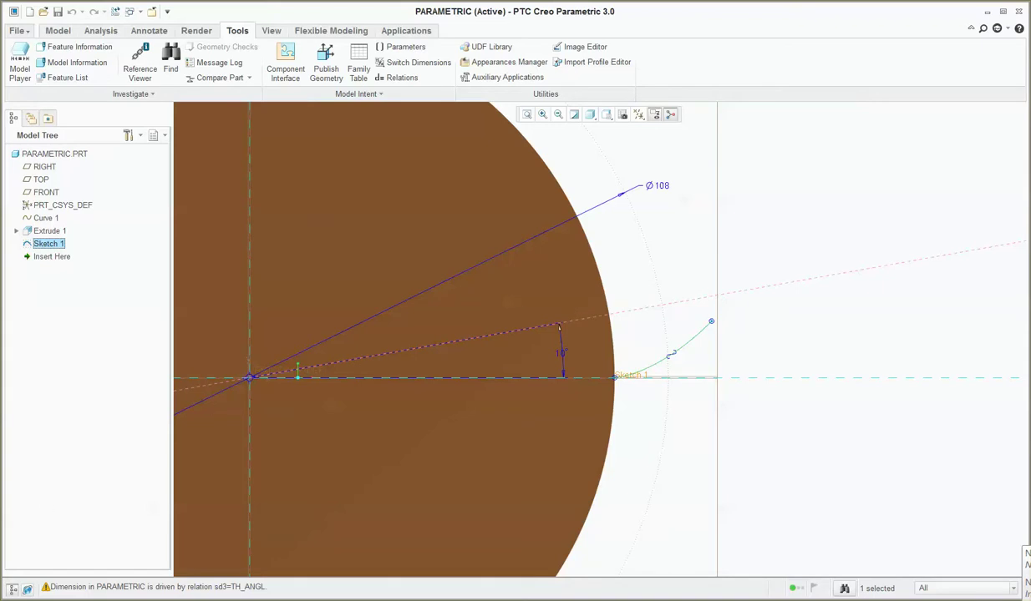
Step: Switch to IJMET_06_09_003.pdf in Firefox, examine the dedendum diameter formula in section 6.3, and return to Creo
key("alt+Tab")
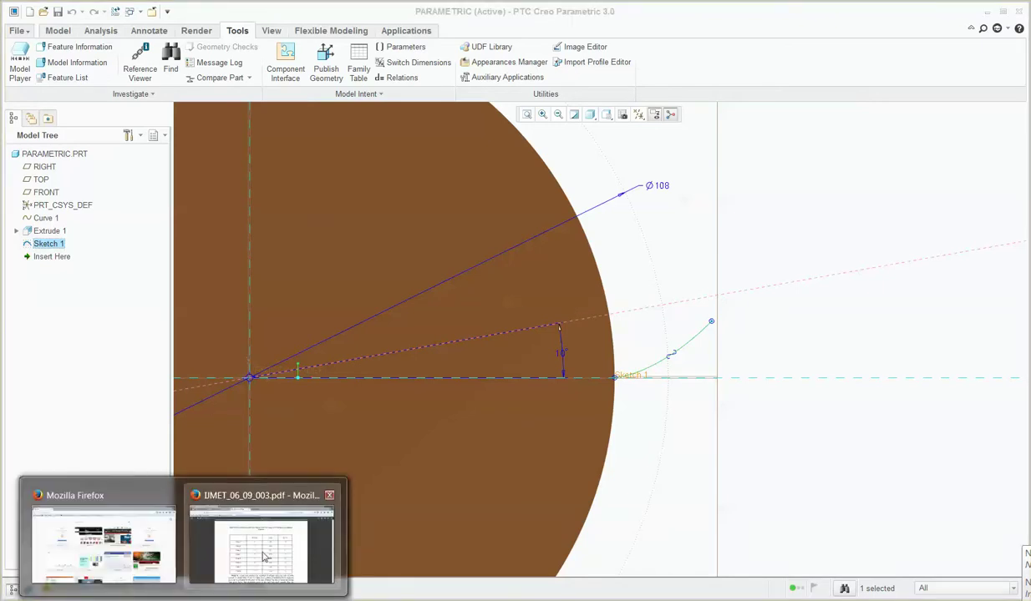
scroll(306, 437, "up", 5)
scroll(309, 440, "up", 1)
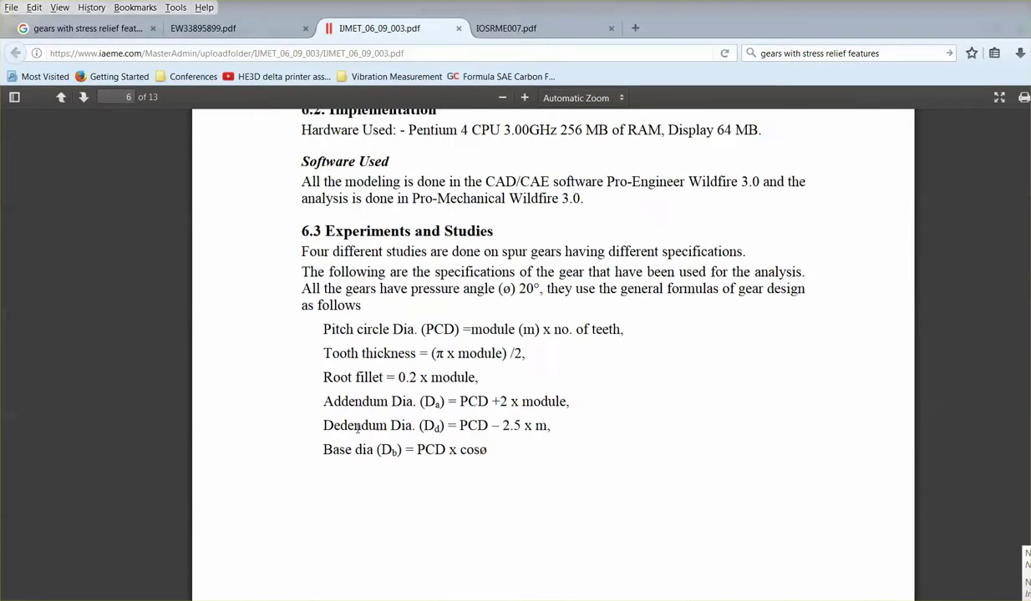
left_click_drag(503, 426, 548, 427)
left_click(486, 424)
left_click_drag(459, 426, 547, 426)
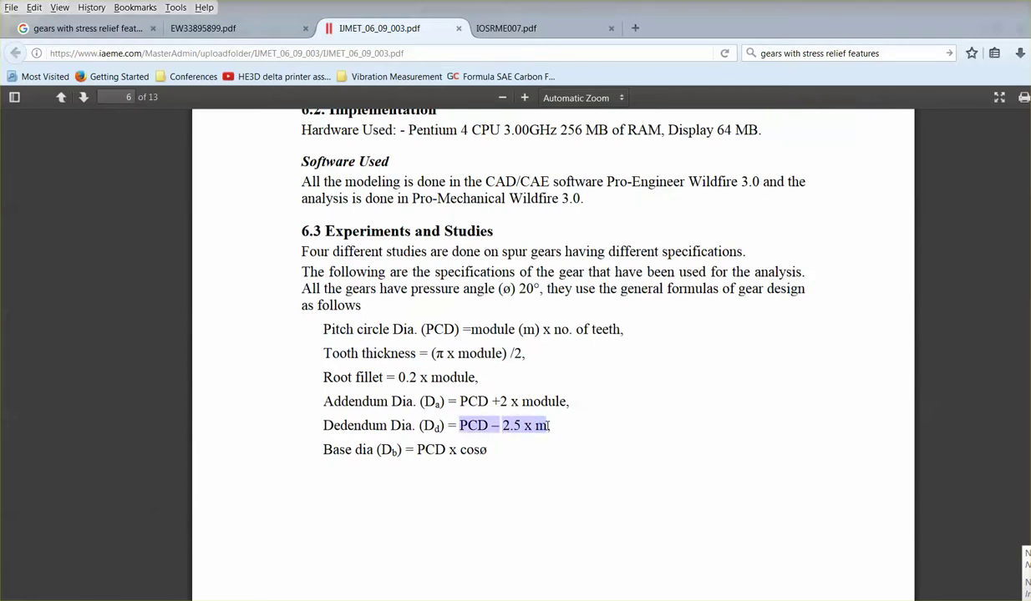
left_click(501, 424)
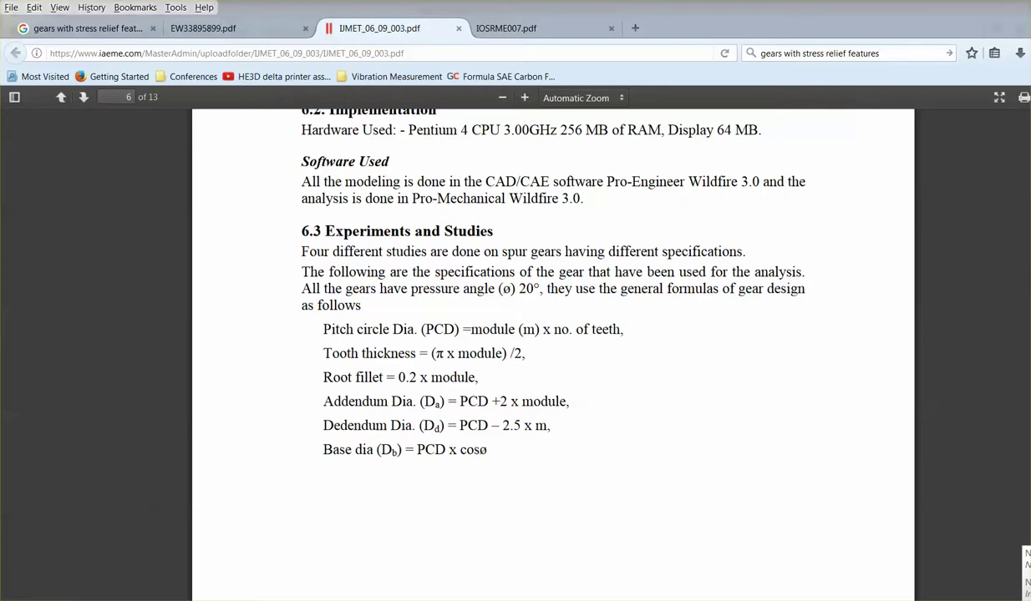
key("alt+Tab")
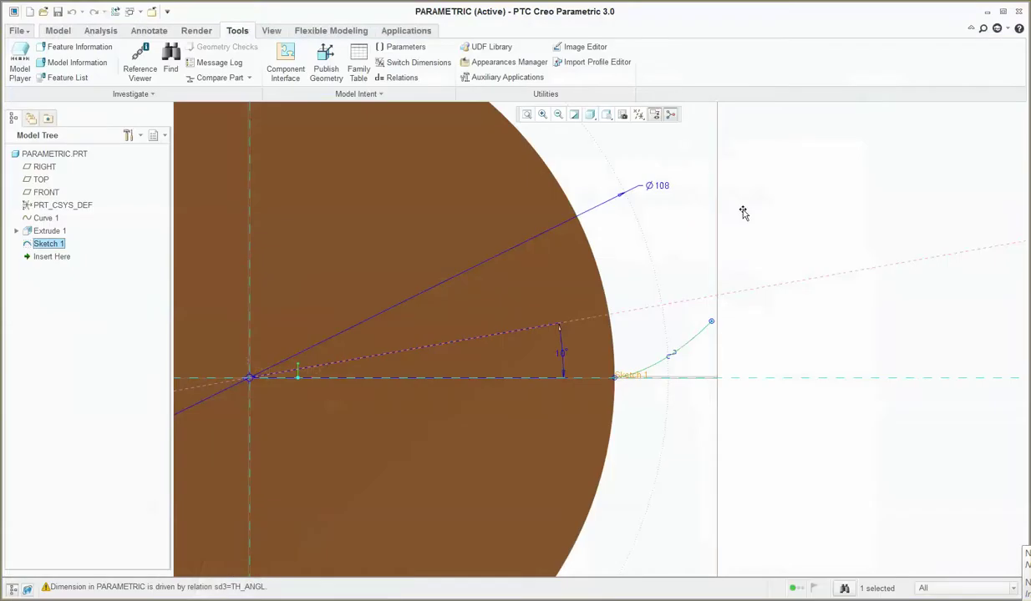
Step: Examine the part parameters and the 2*2.157 term of the dd relation in the part relations
left_click(403, 47)
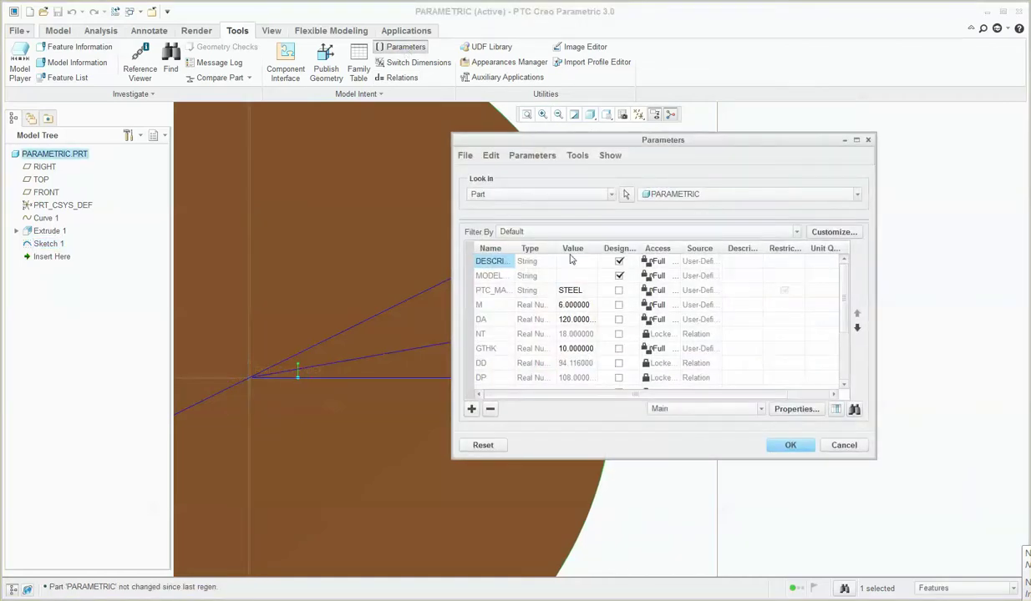
left_click(807, 445)
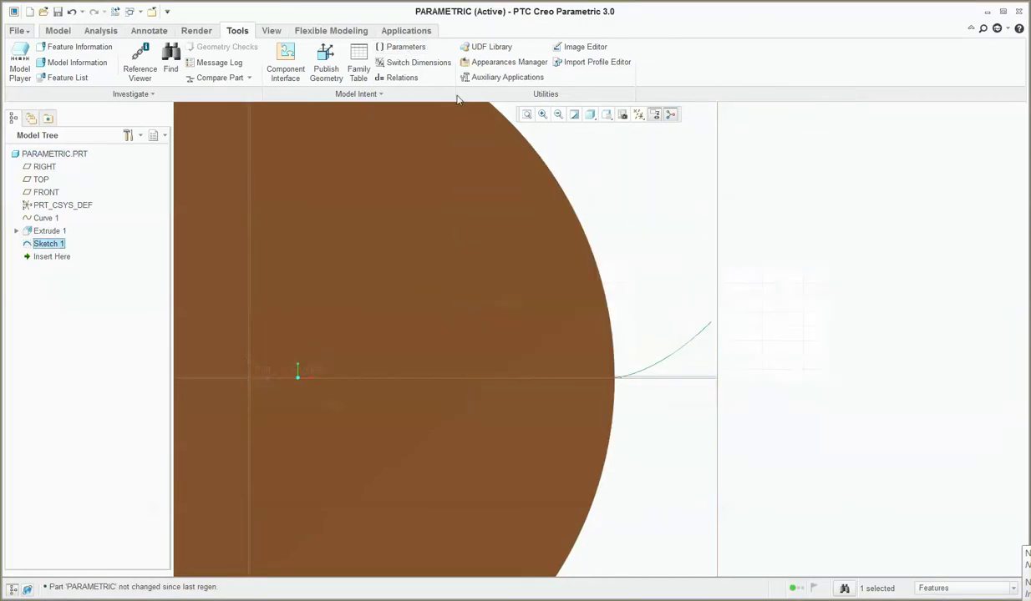
left_click(402, 78)
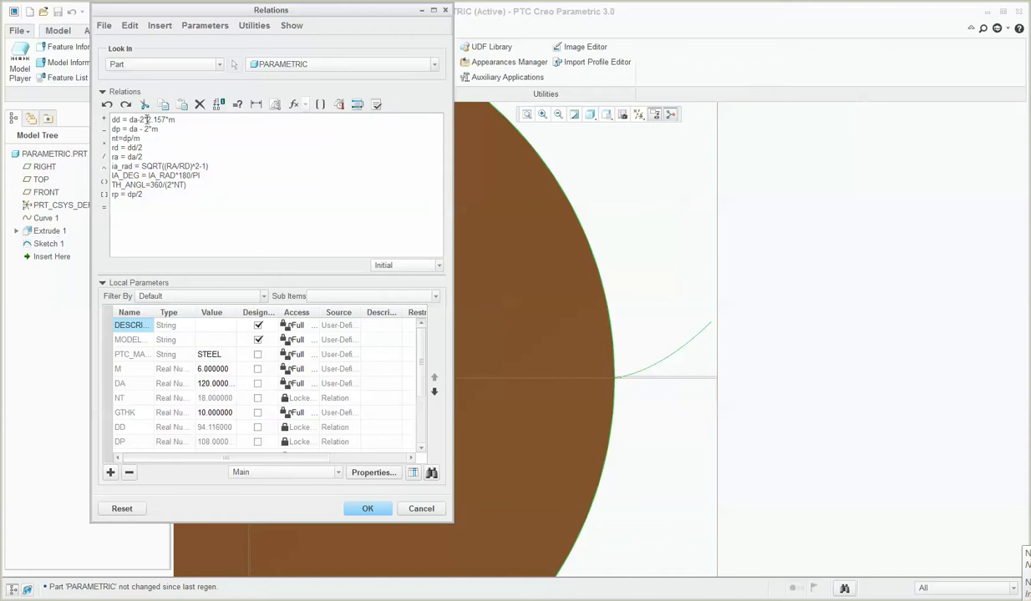
left_click_drag(151, 119, 164, 120)
Step: Switch to IJMET_06_09_003.pdf in Firefox, examine the base diameter formula in section 6.3, and return to Creo
left_click(239, 533)
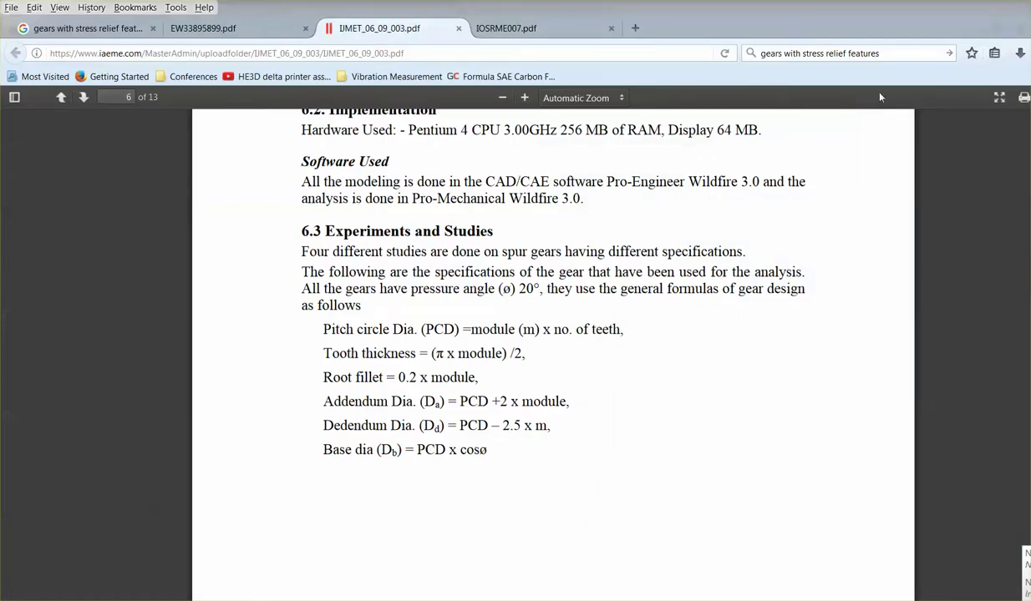
scroll(418, 410, "down", 2)
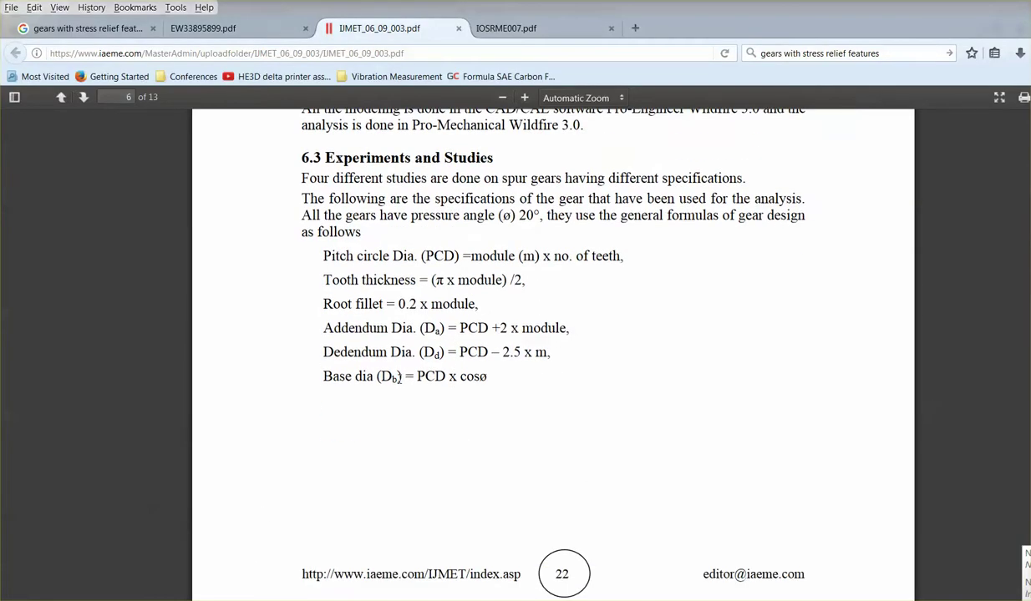
left_click_drag(402, 376, 484, 378)
left_click(502, 384)
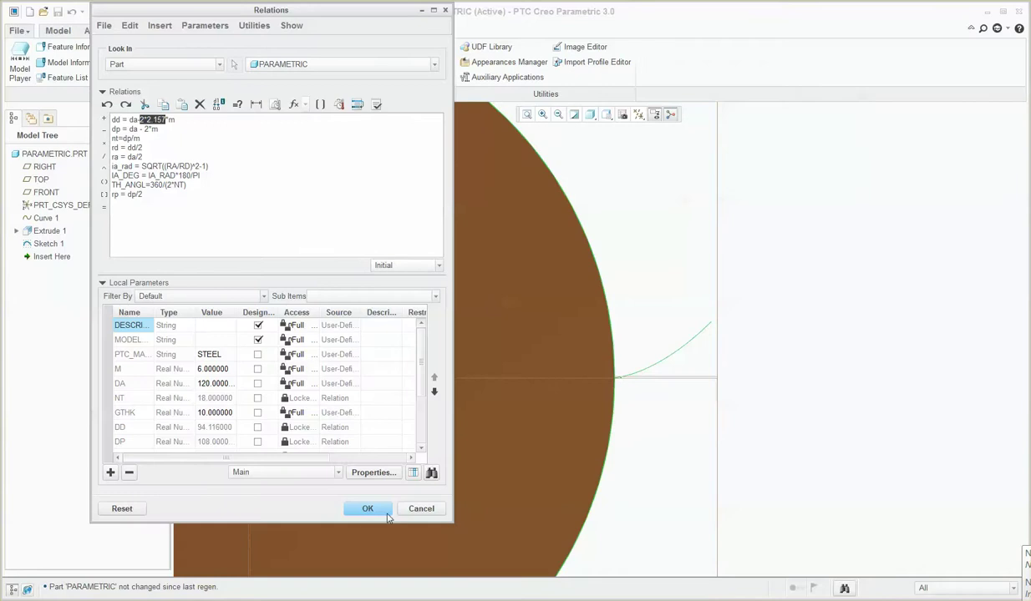
Step: Add a real number part parameter named phi with the value 20
left_click(168, 225)
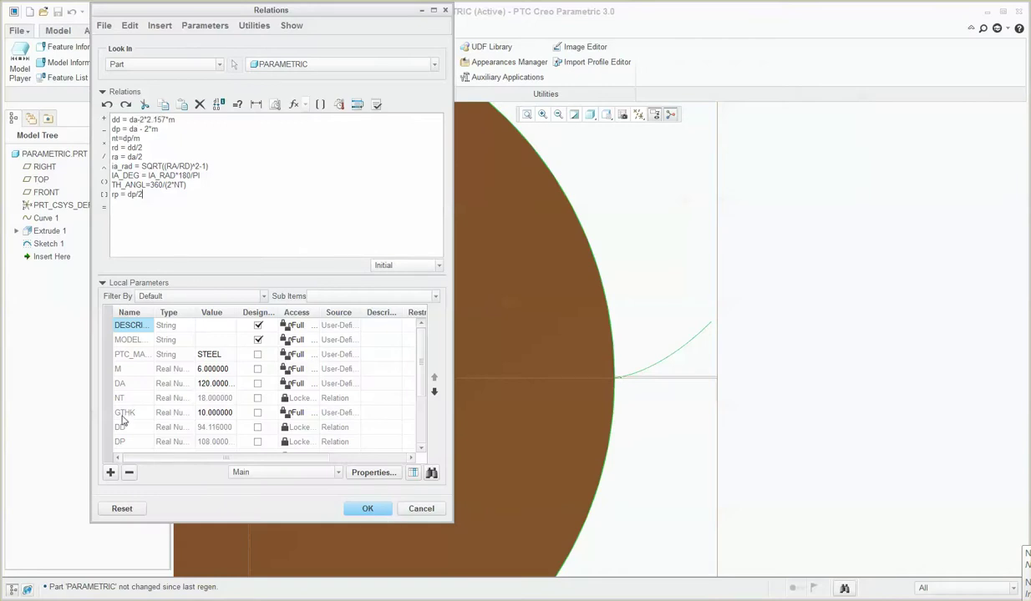
left_click(110, 472)
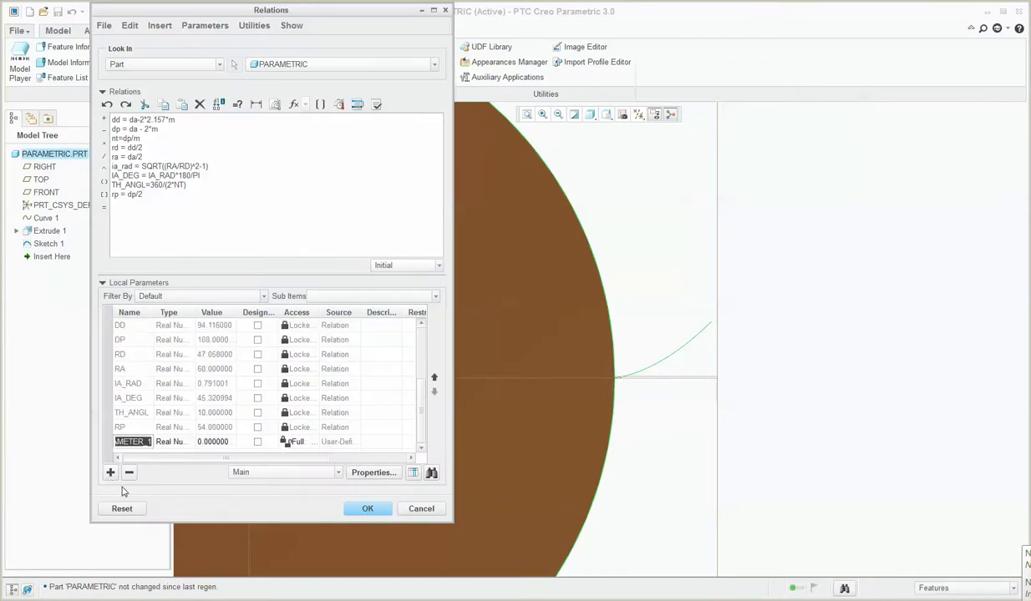
type("phi")
left_click(206, 442)
key("Home")
type("2")
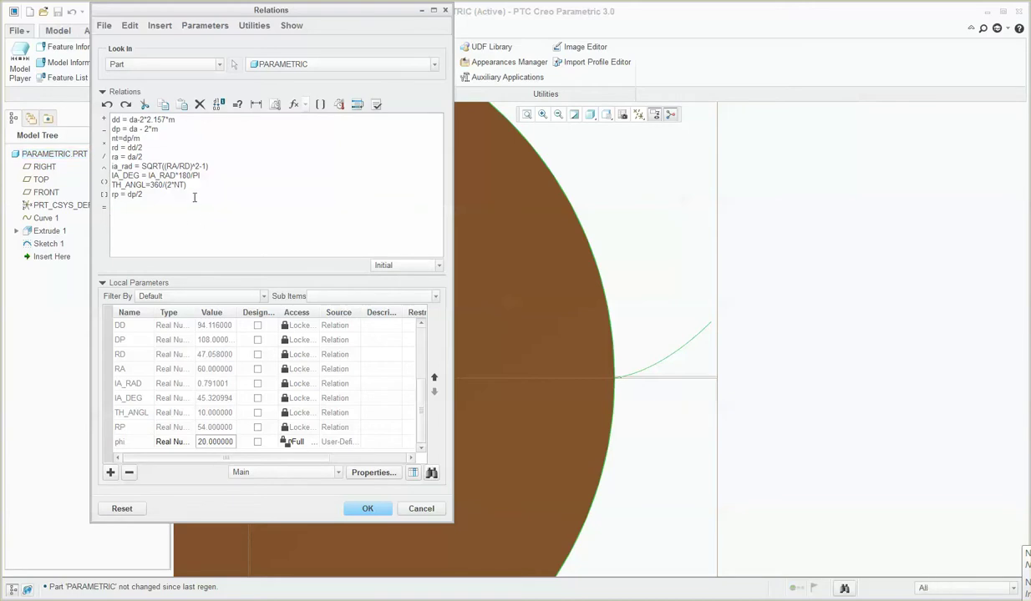
Step: Insert the relation db=dp*cos(phi) directly below the ra relation, checking the base diameter formula in the Firefox PDF
left_click(198, 120)
left_click(158, 158)
key("Return")
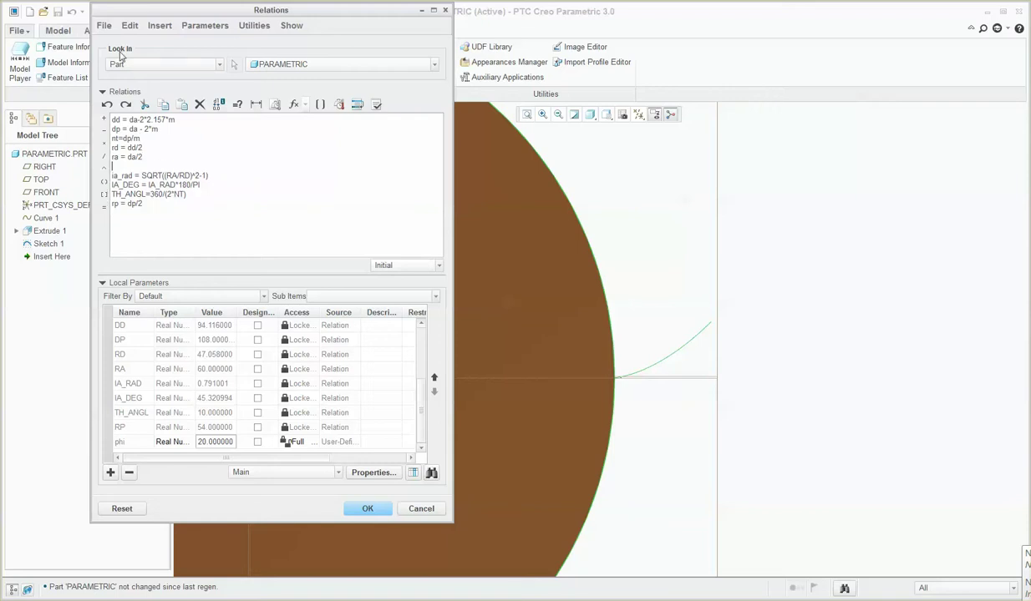
type("db=")
left_click(183, 600)
left_click(268, 552)
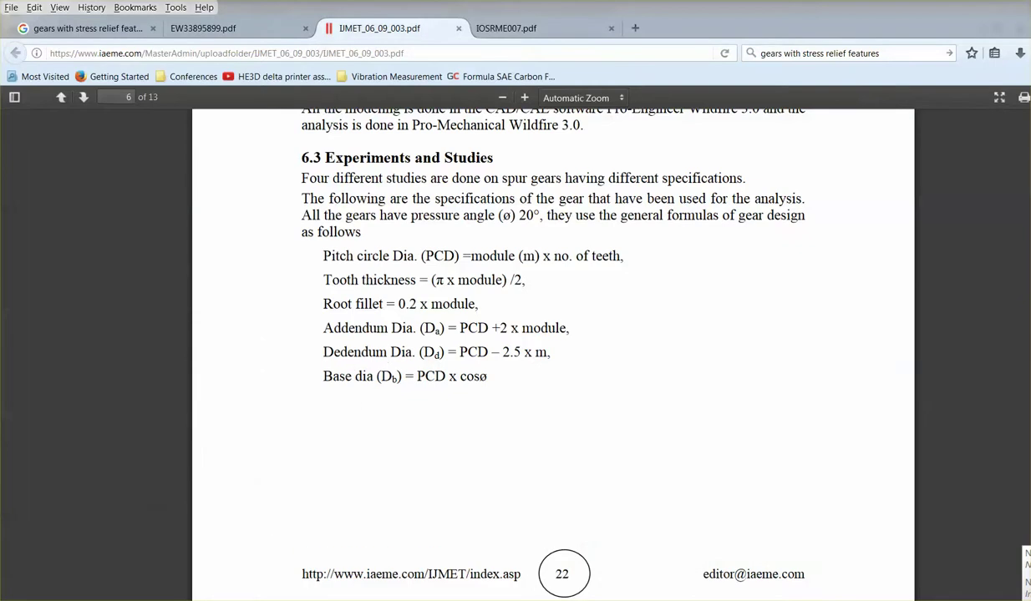
key("alt+Tab")
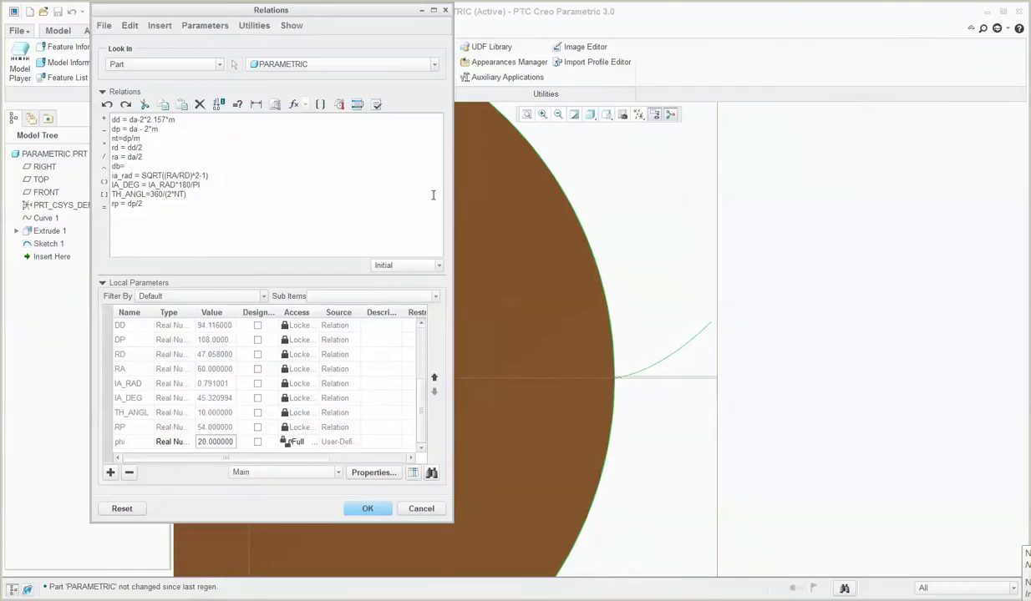
type("dp*cos(phi")
Step: Replace RD with Rb in the ia_rad relation
left_click(147, 203)
left_click_drag(191, 175, 185, 176)
type("b")
Step: Insert the relation rb=db/2 directly below the db relation, accept the relations and regenerate the part
key("Return")
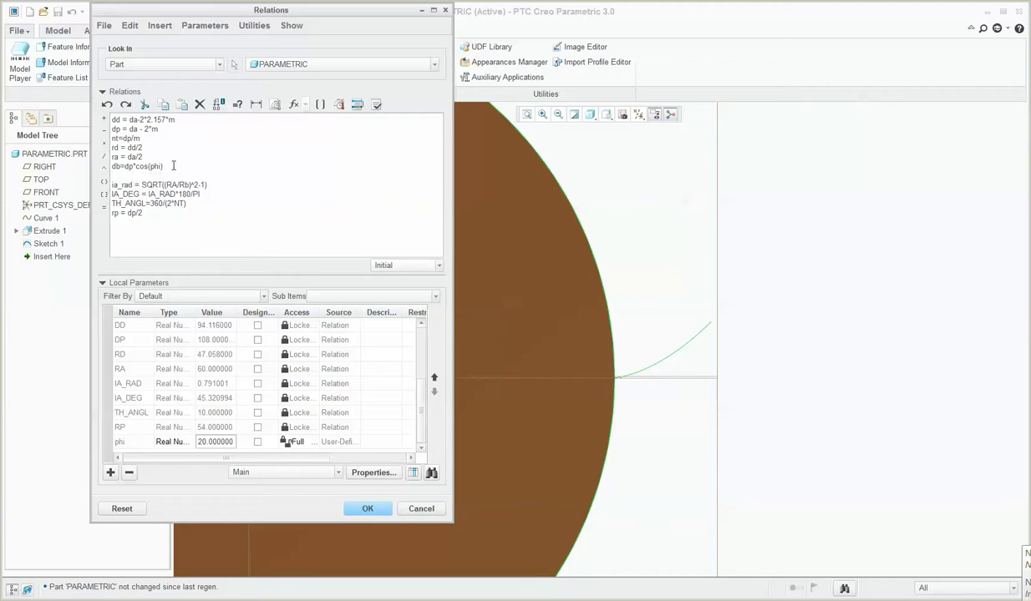
type("rb=db/2")
left_click(373, 507)
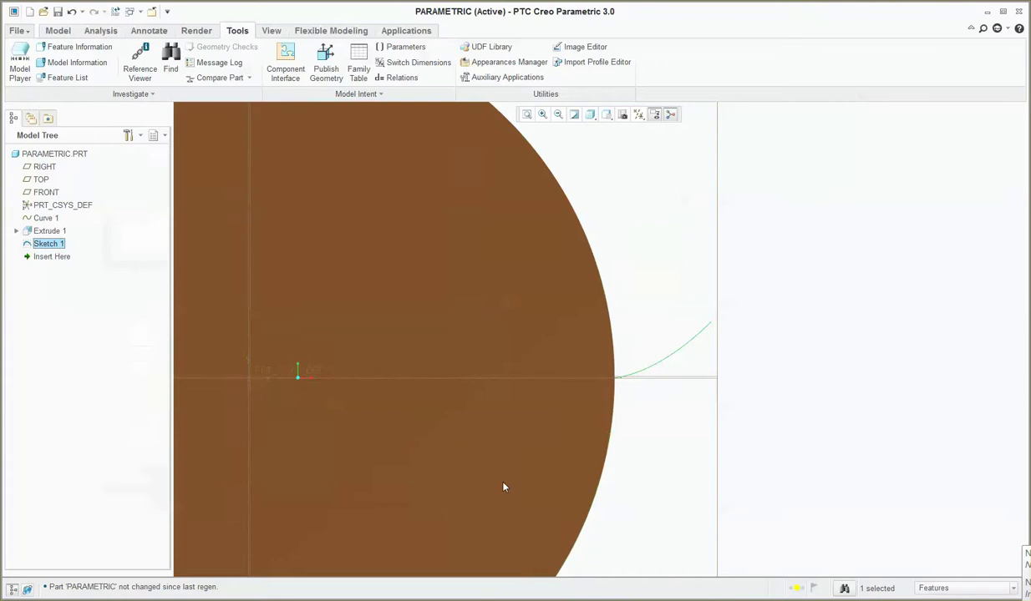
left_click(637, 446)
key("ctrl+g")
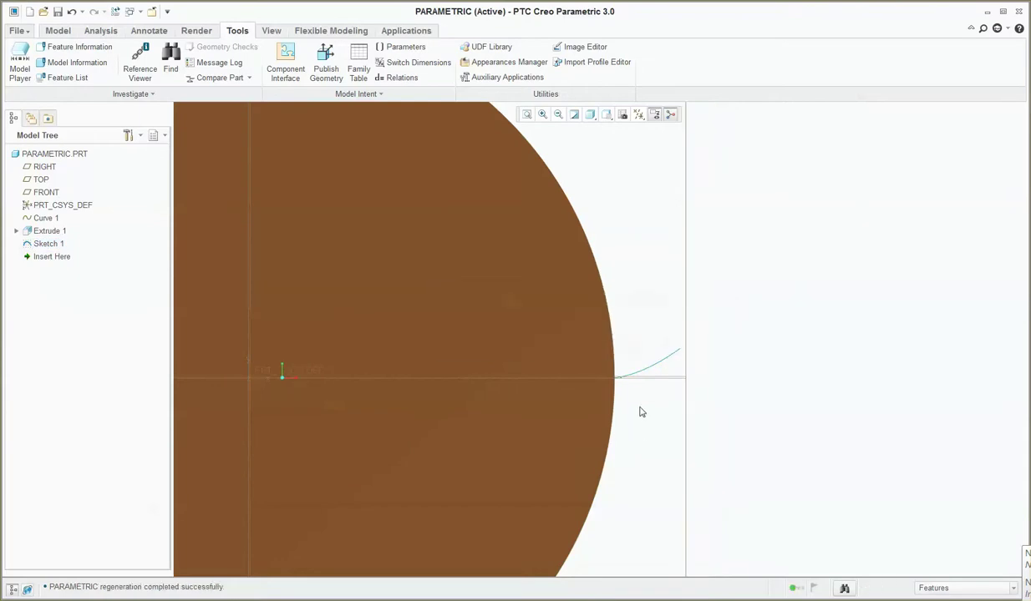
Step: Edit the definition of Extrude 1 and open its internal sketch for editing
left_click(610, 365)
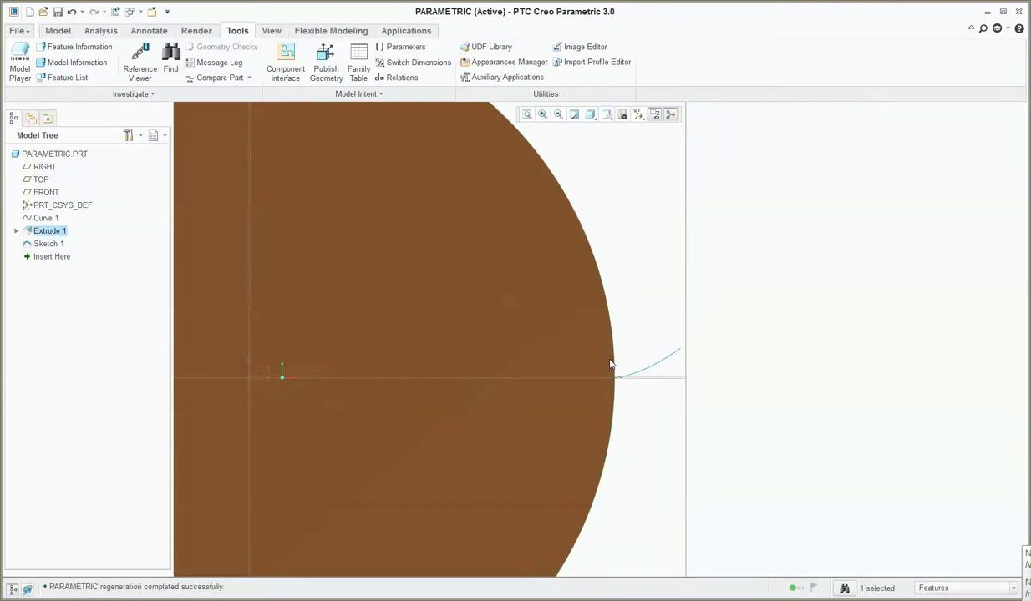
right_click(611, 365)
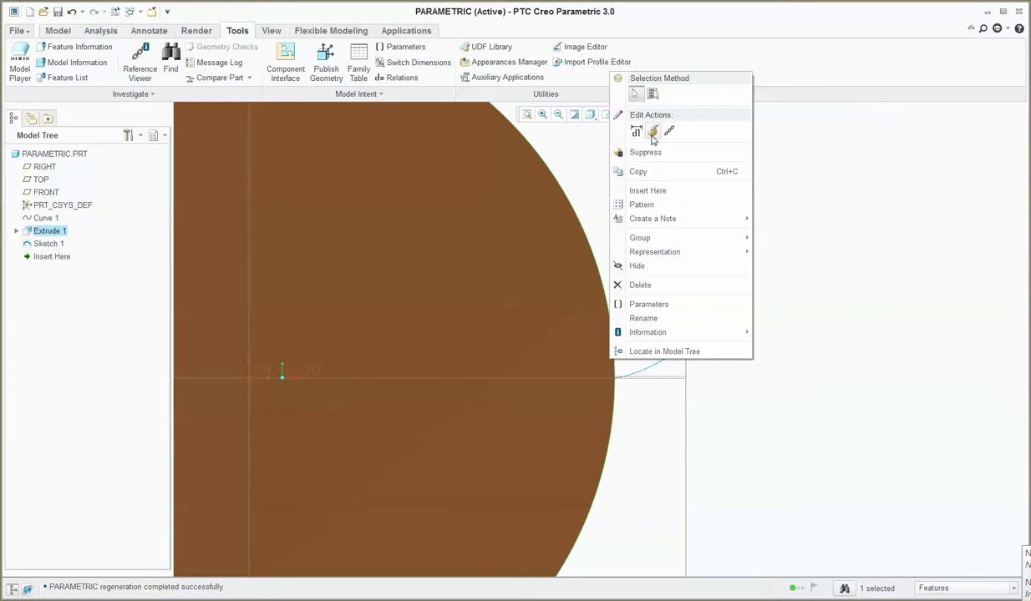
left_click(652, 131)
right_click(720, 251)
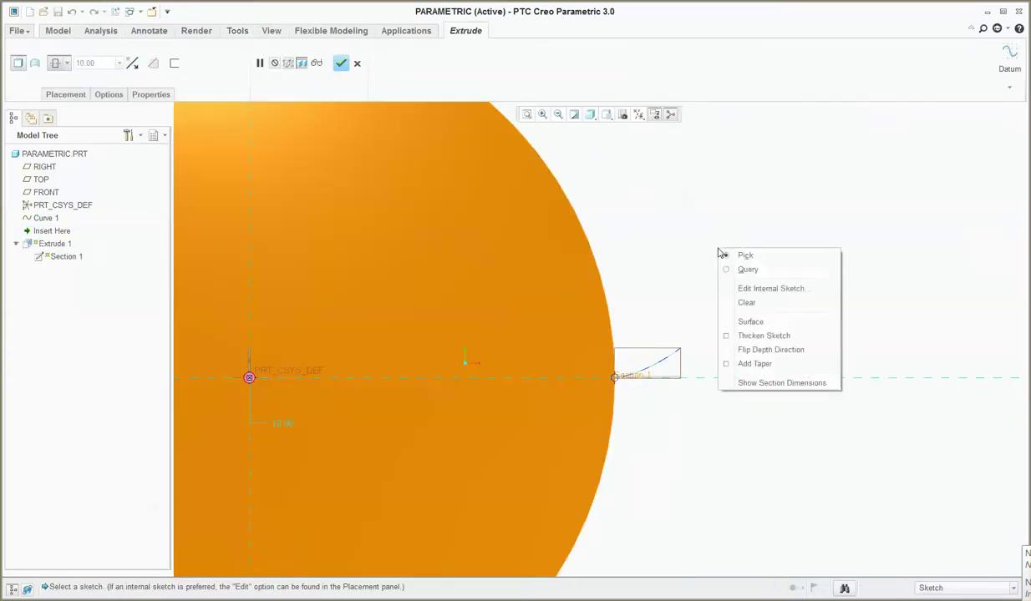
left_click(782, 301)
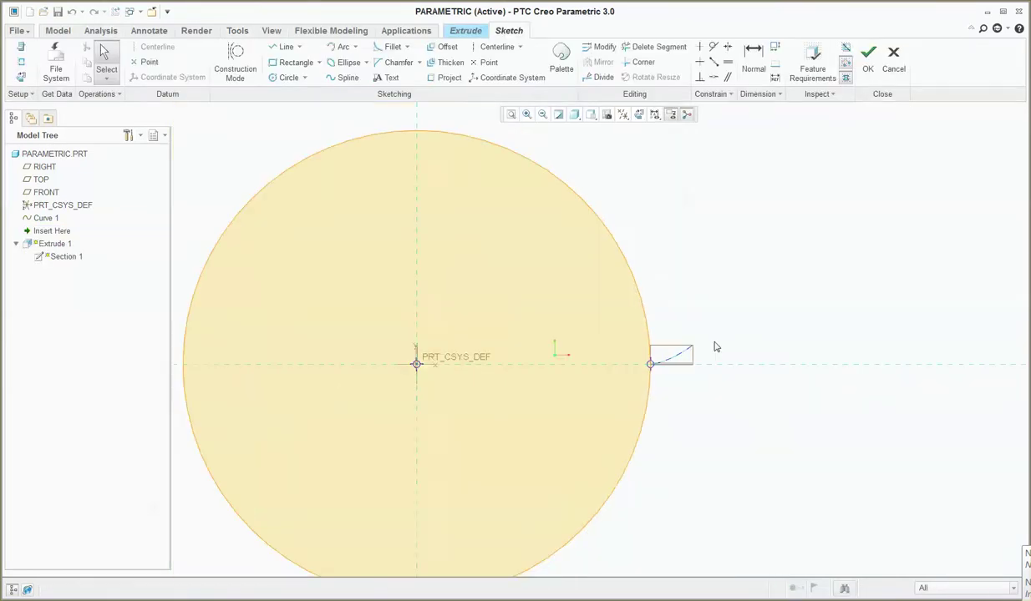
Step: Set the selection filter to Constraint and delete the coincidence constraint tying the circle to the involute curve's start point
left_click(923, 587)
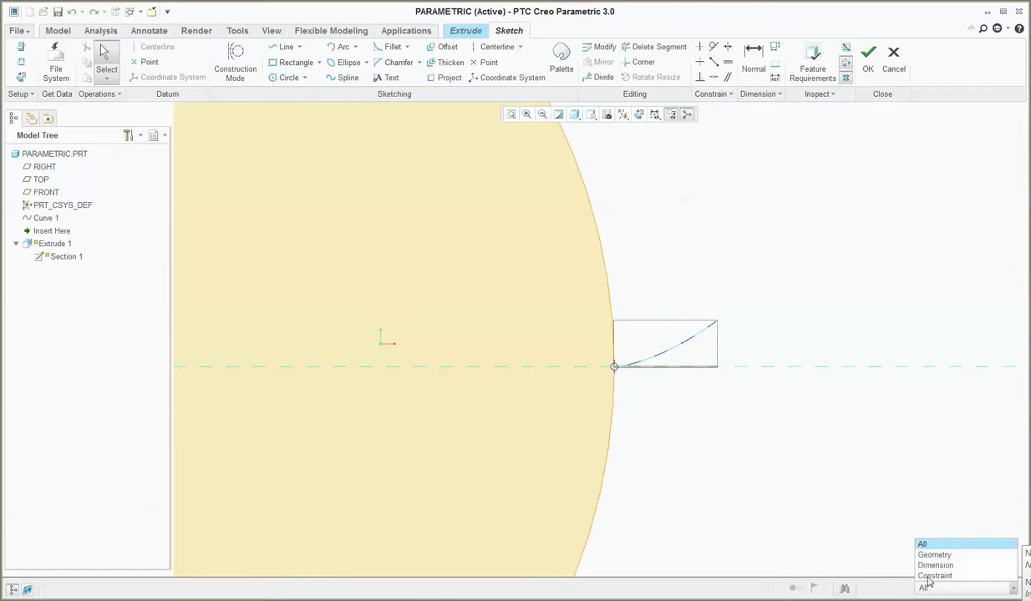
left_click(935, 575)
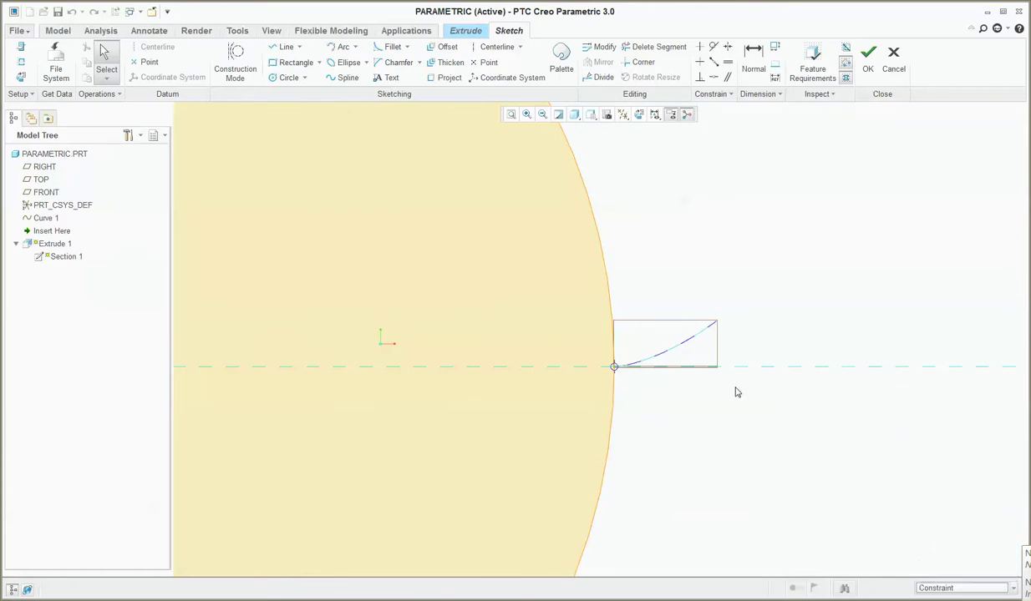
left_click(610, 358)
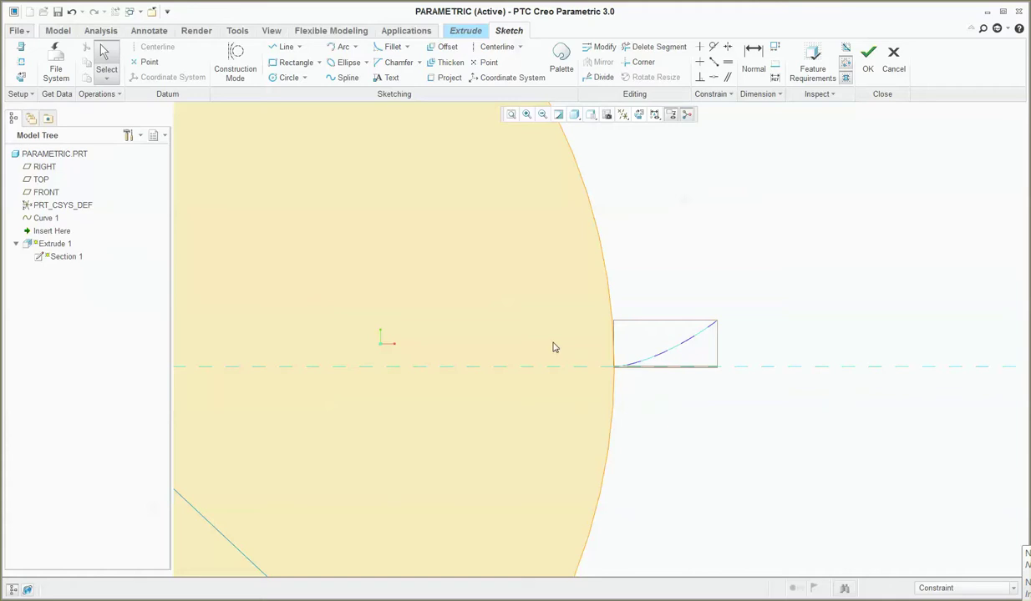
Step: Dimension the circle's diameter in the extrude section, then accept the sketch and the redefined extrusion
scroll(552, 346, "up", 4)
left_click(752, 61)
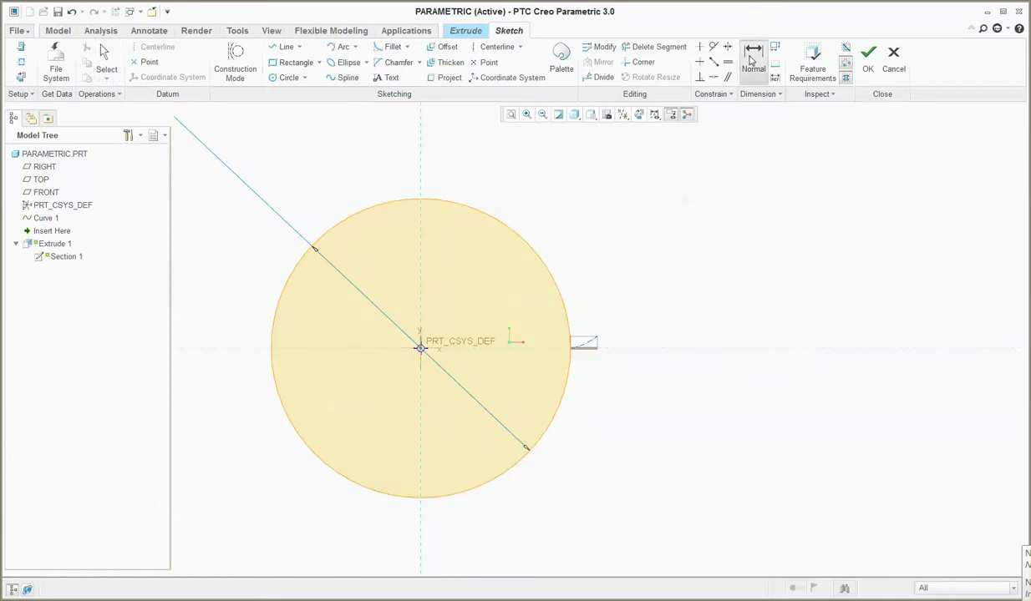
double_click(563, 280)
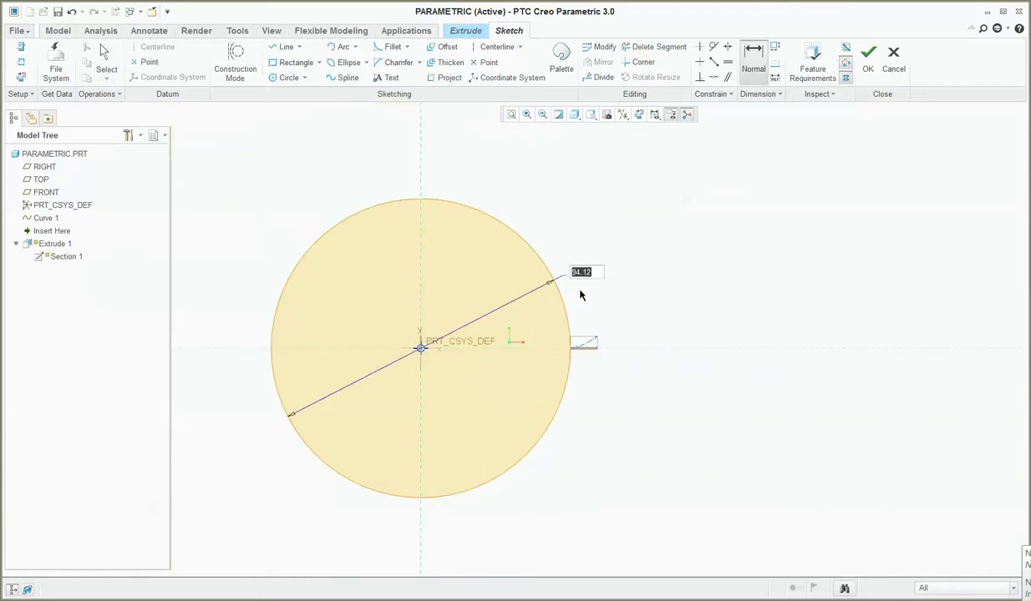
middle_click(561, 286)
scroll(561, 288, "down", 2)
scroll(624, 240, "up", 1)
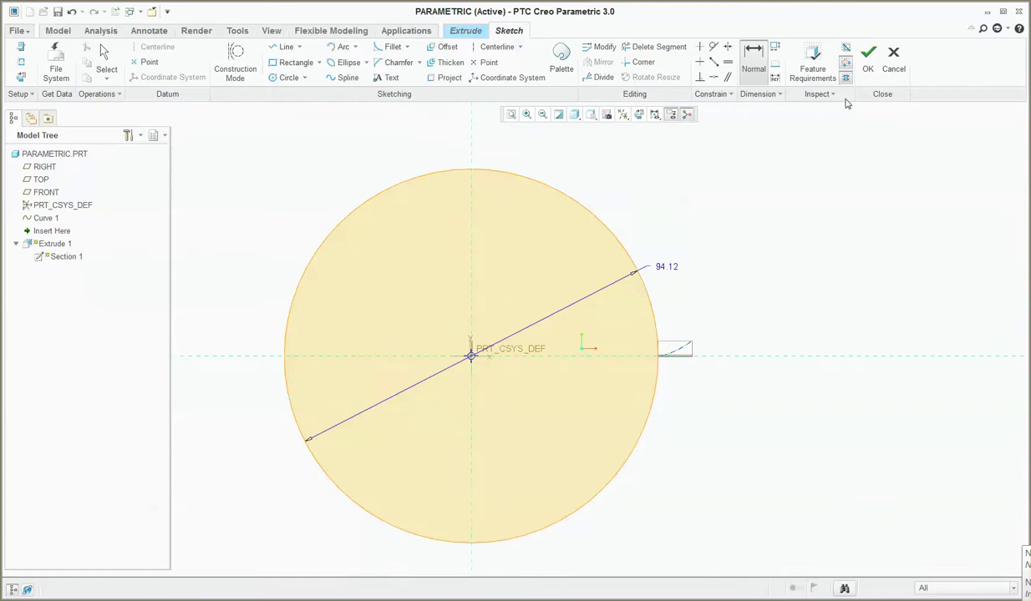
left_click(868, 57)
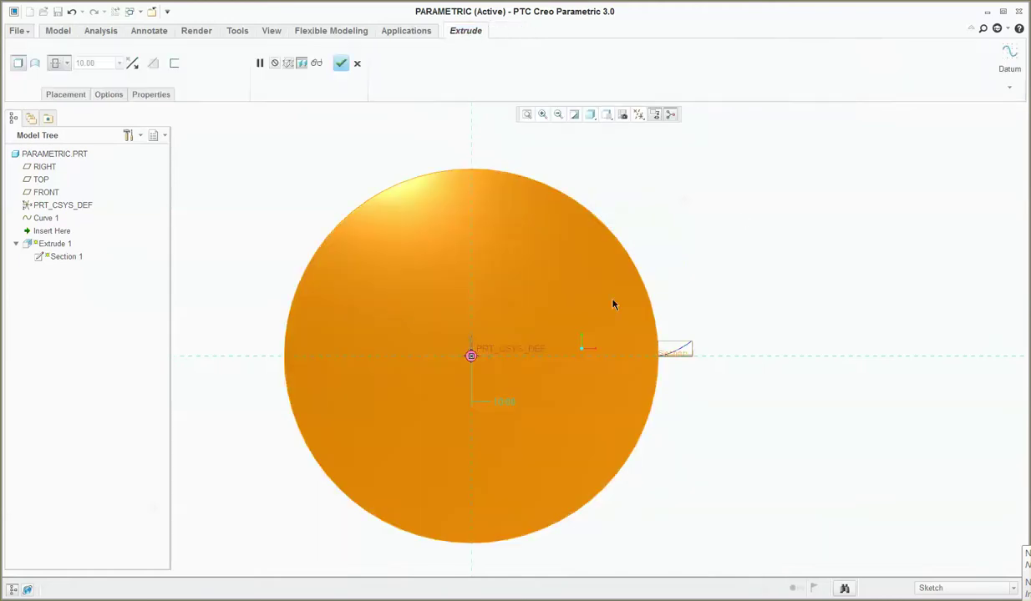
left_click(340, 63)
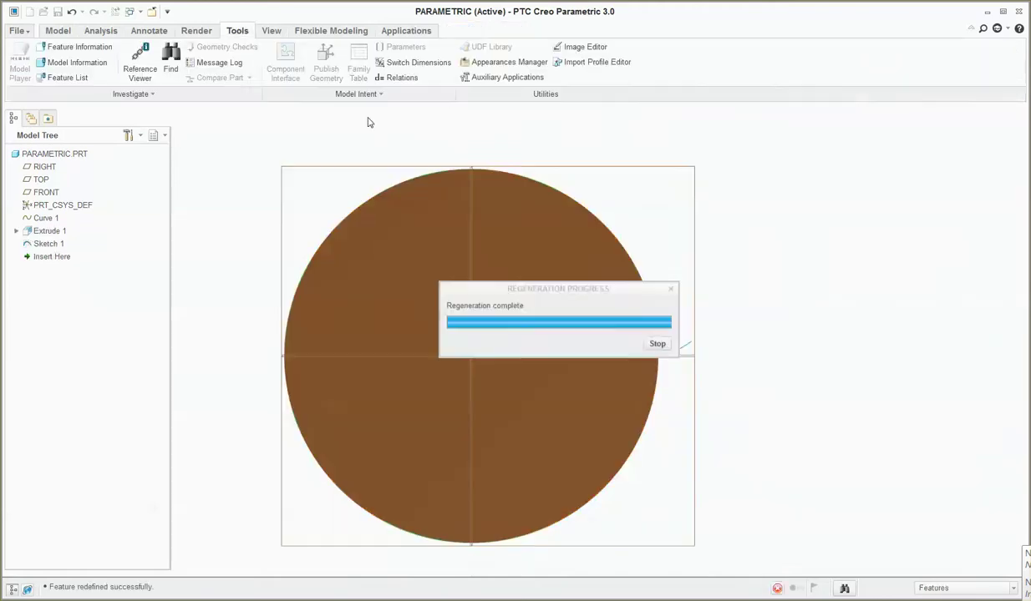
Step: Add the relation d14=dd so the disc's diameter follows the dedendum diameter parameter, and regenerate the part
left_click(394, 78)
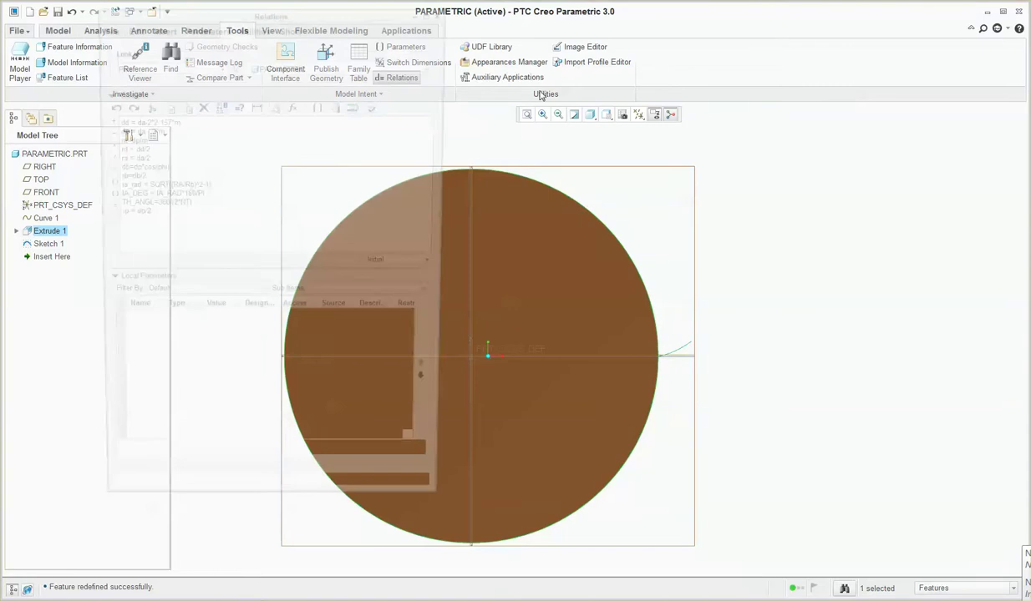
left_click(631, 285)
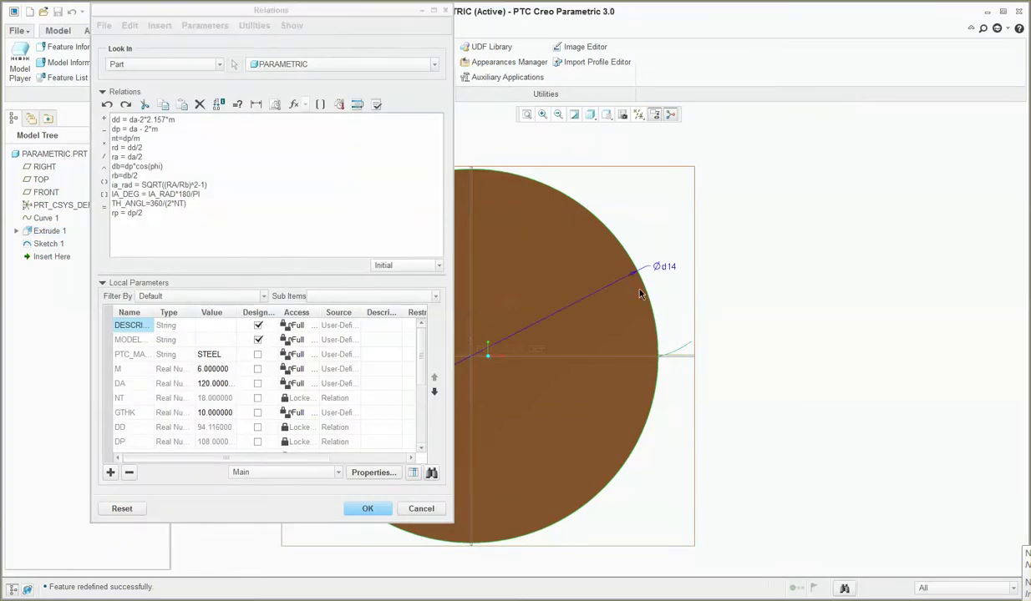
left_click(666, 271)
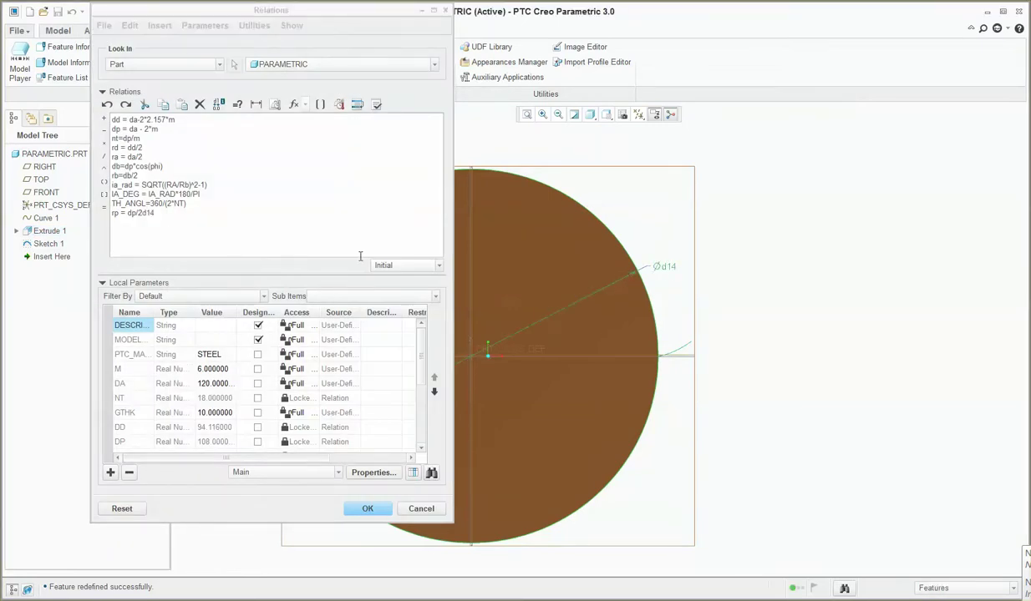
left_click(144, 213)
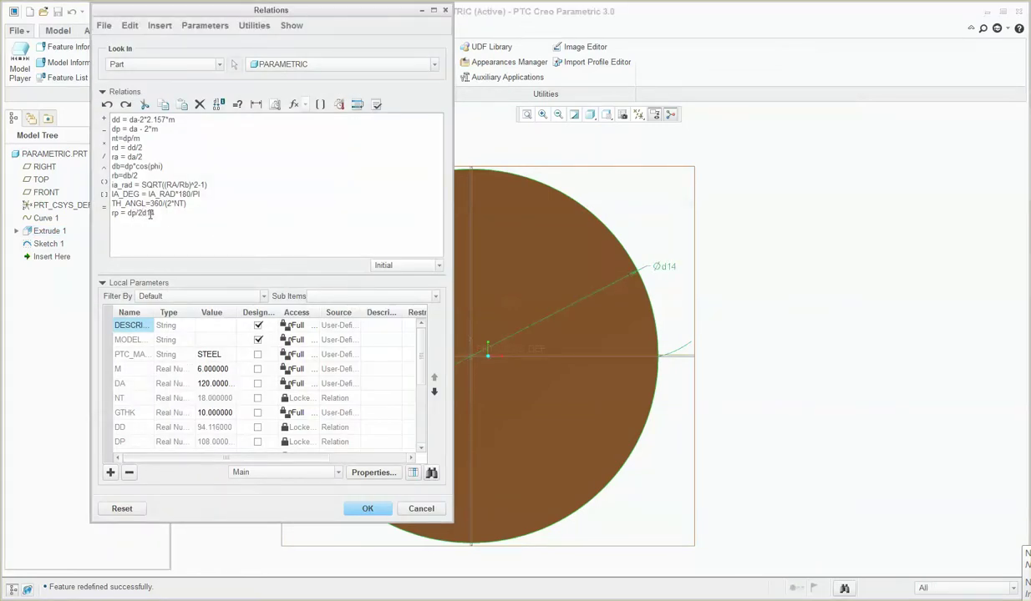
key("Return")
type("=dd")
left_click(368, 509)
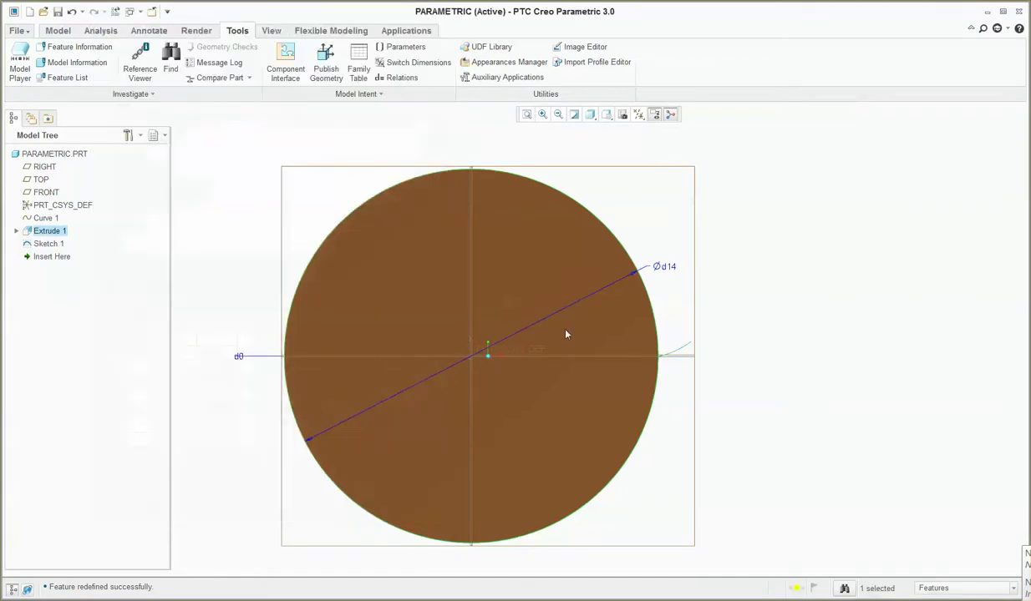
left_click(725, 245)
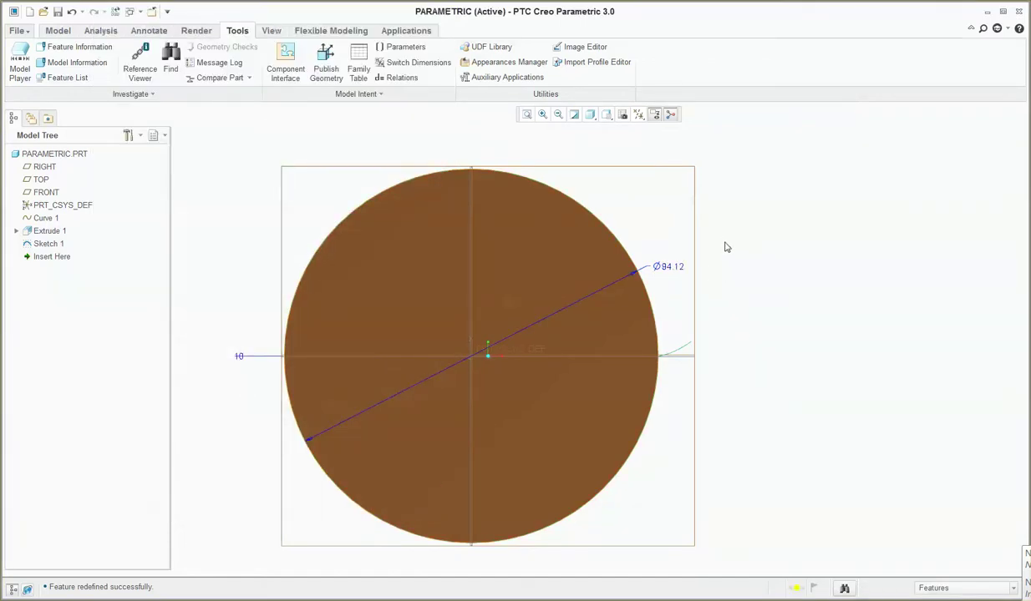
key("ctrl+g")
Step: Examine closely where the involute curve meets the edge of the disc
scroll(741, 256, "down", 10)
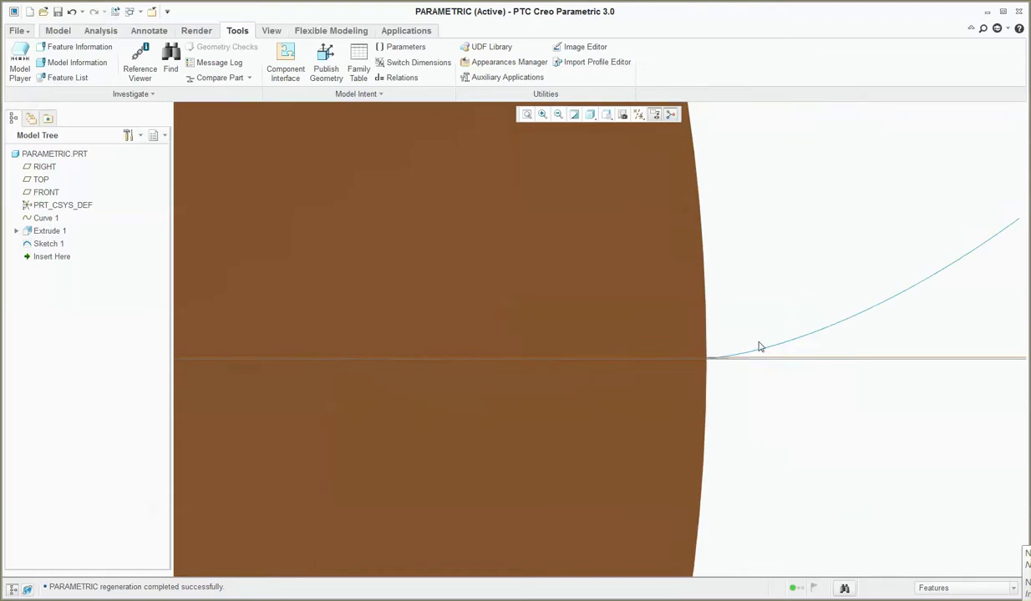
scroll(747, 340, "up", 2)
scroll(747, 350, "down", 2)
scroll(685, 411, "up", 2)
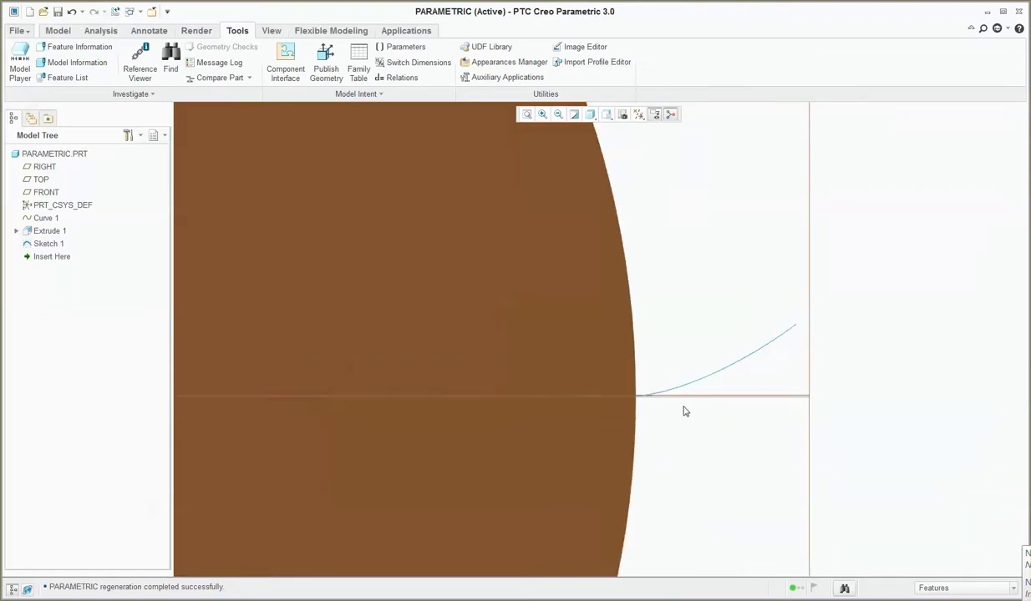
scroll(640, 391, "down", 2)
scroll(547, 394, "down", 3)
scroll(525, 400, "down", 2)
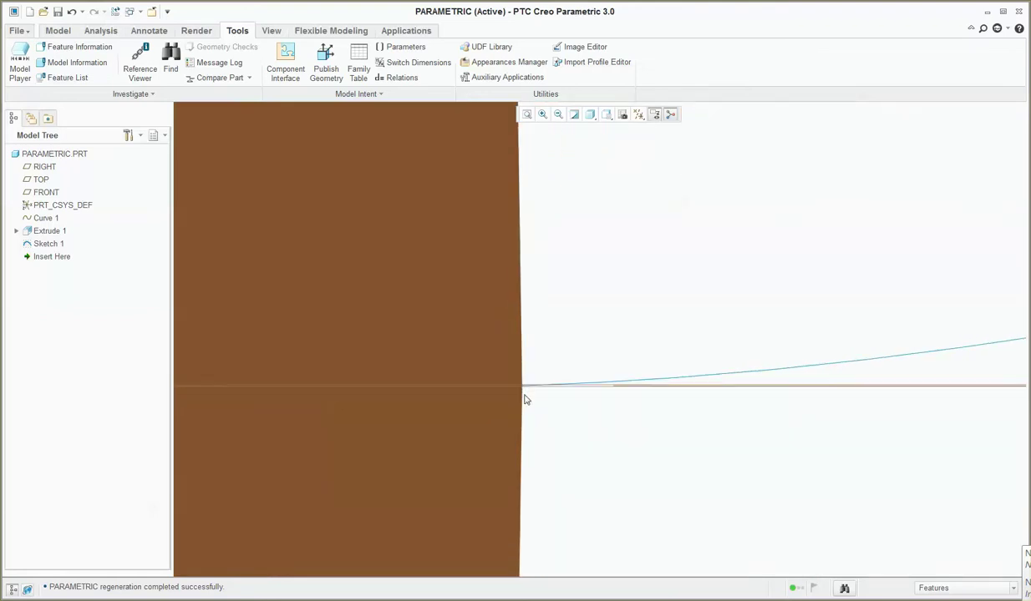
scroll(521, 398, "down", 2)
scroll(506, 433, "up", 3)
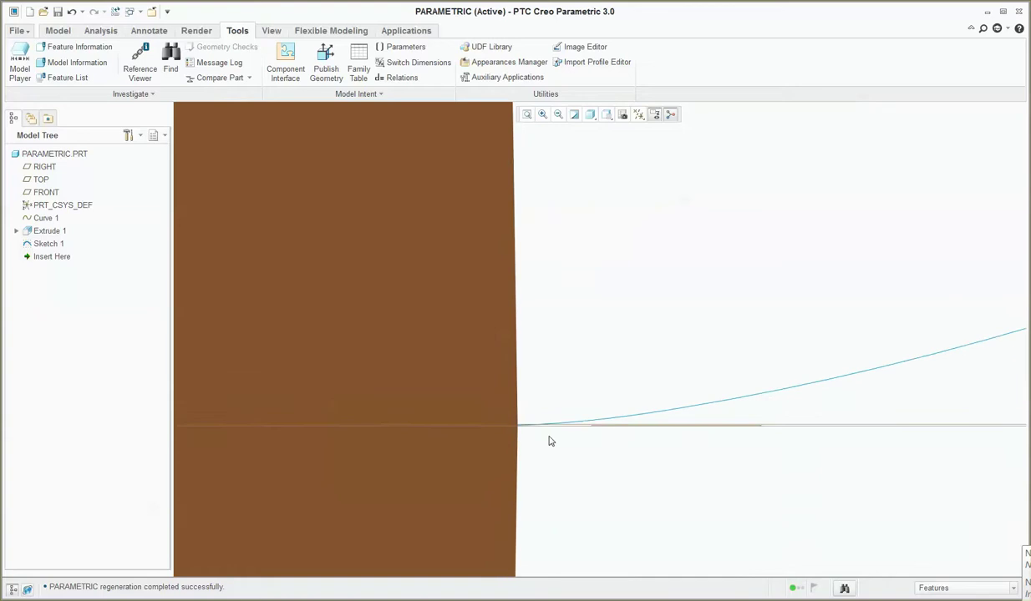
scroll(548, 440, "up", 2)
scroll(576, 439, "up", 1)
scroll(609, 442, "up", 2)
scroll(747, 437, "up", 1)
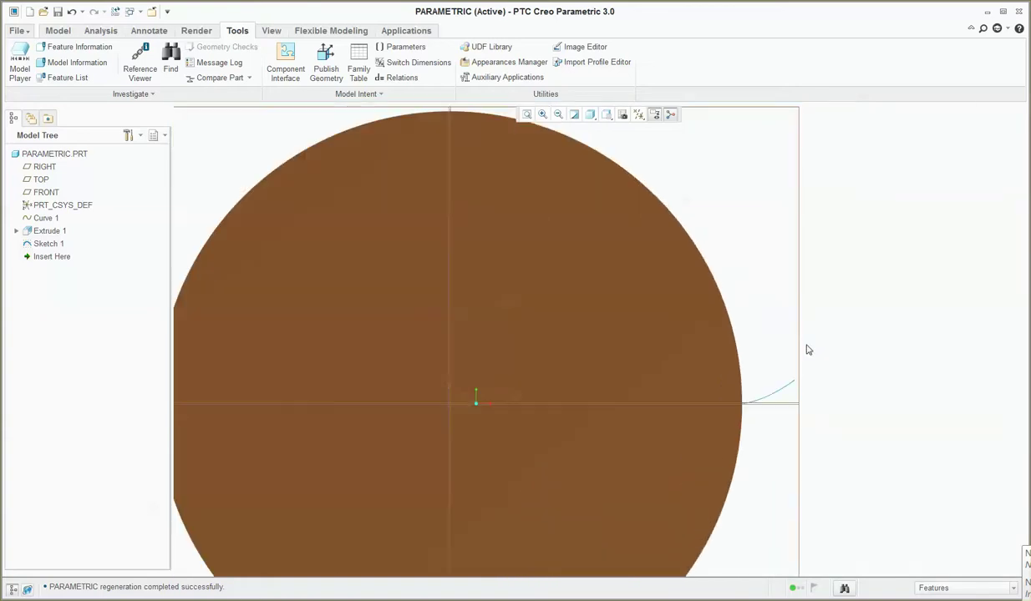
Step: Open Sketch 1 to inspect the angle dimension of the sloped centerline, and quit the sketch without saving
left_click(772, 399)
right_click(49, 243)
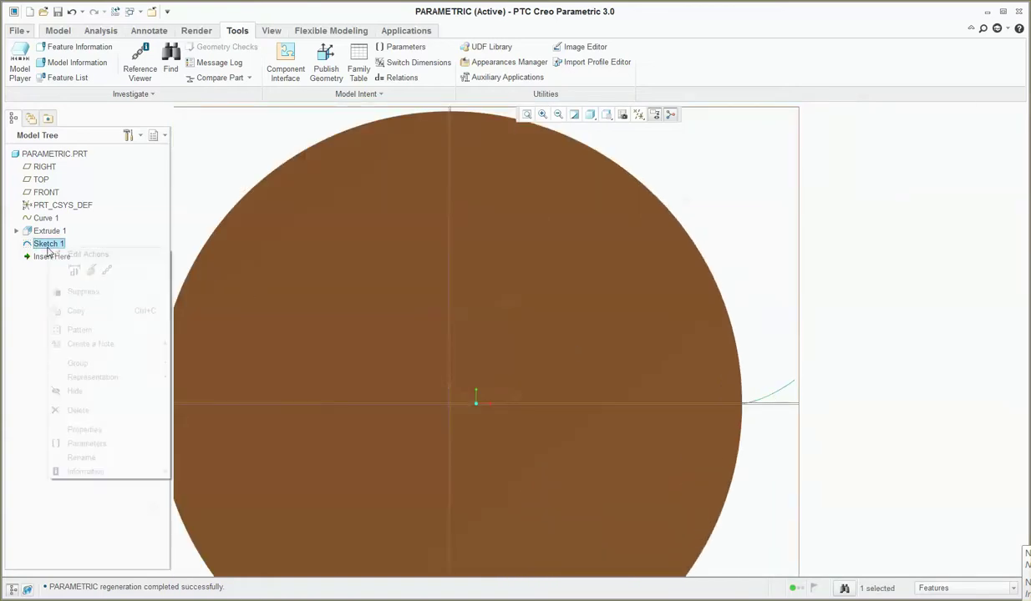
left_click(91, 271)
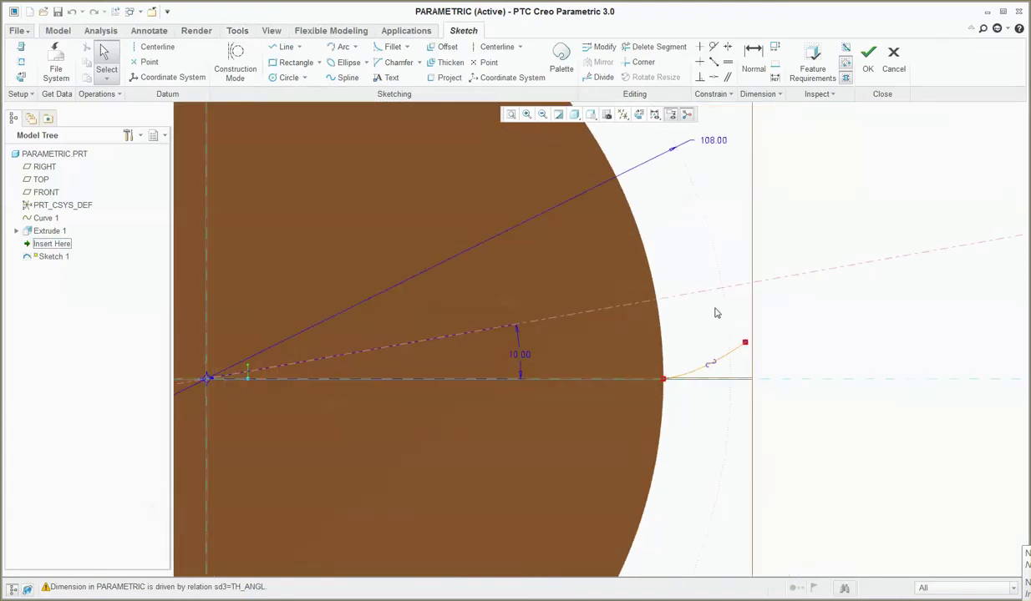
left_click(529, 357)
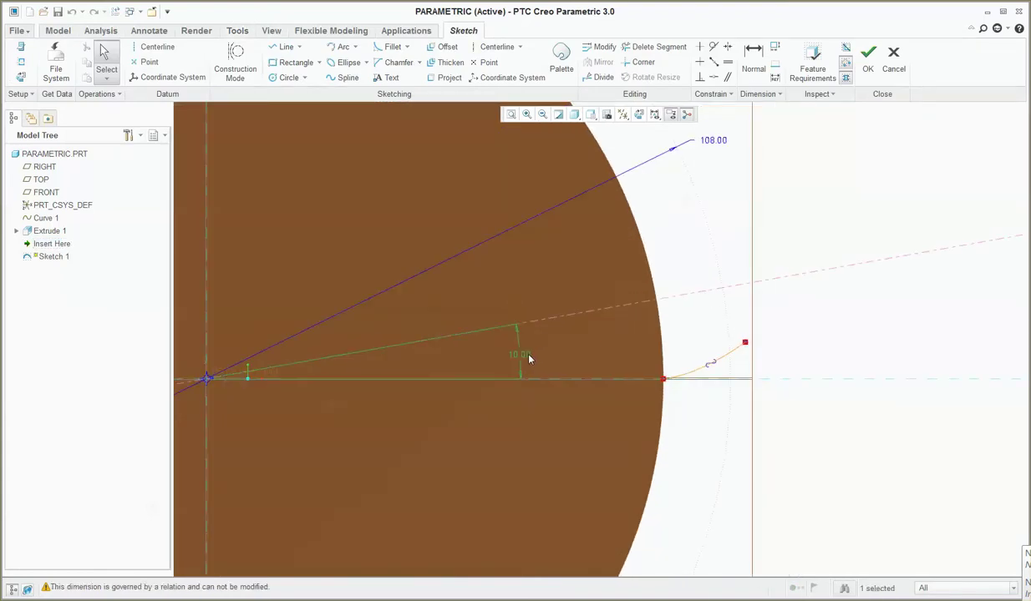
left_click(892, 60)
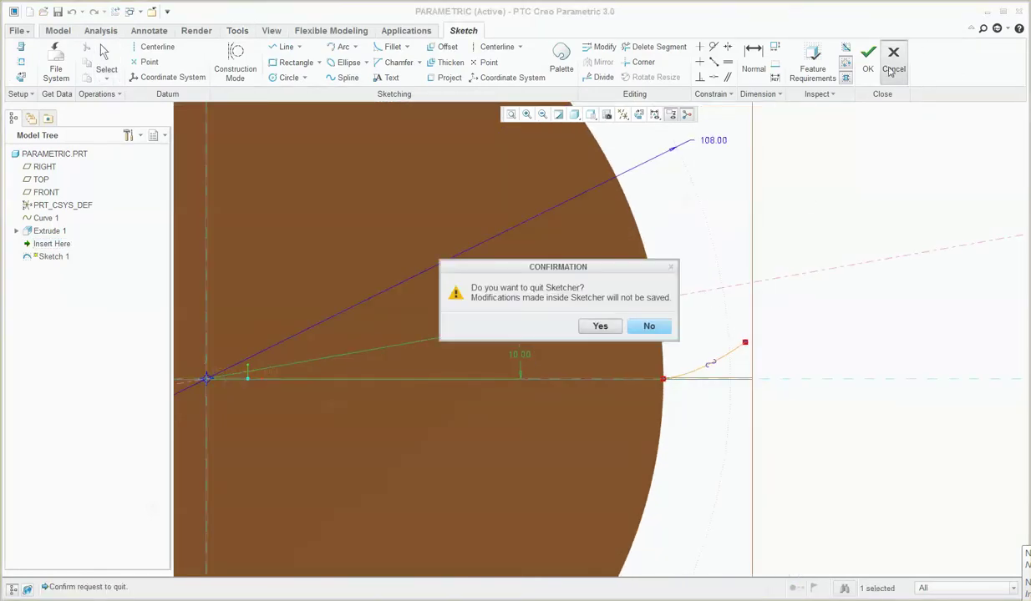
left_click(646, 325)
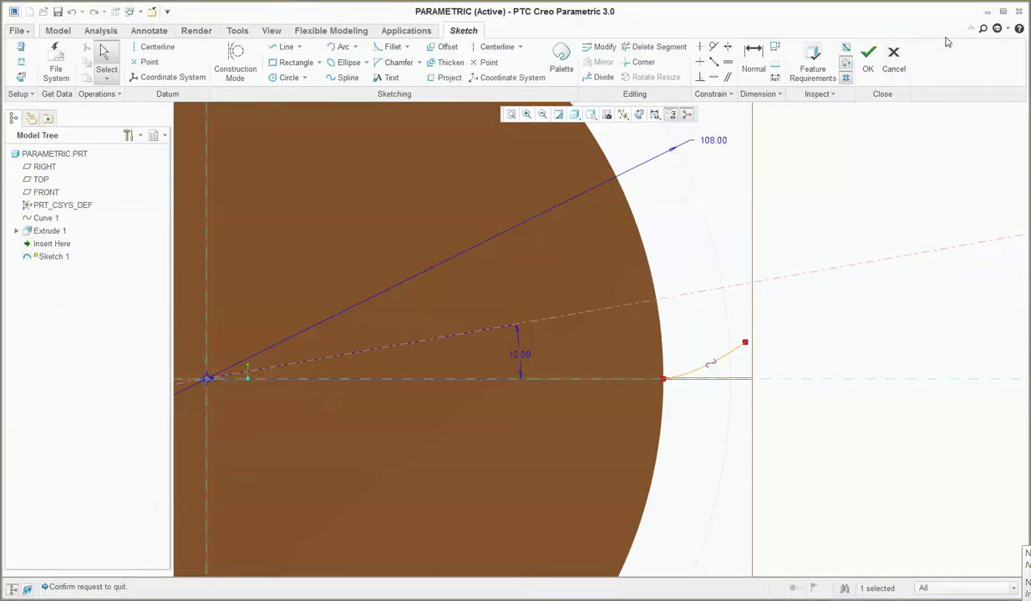
left_click(892, 60)
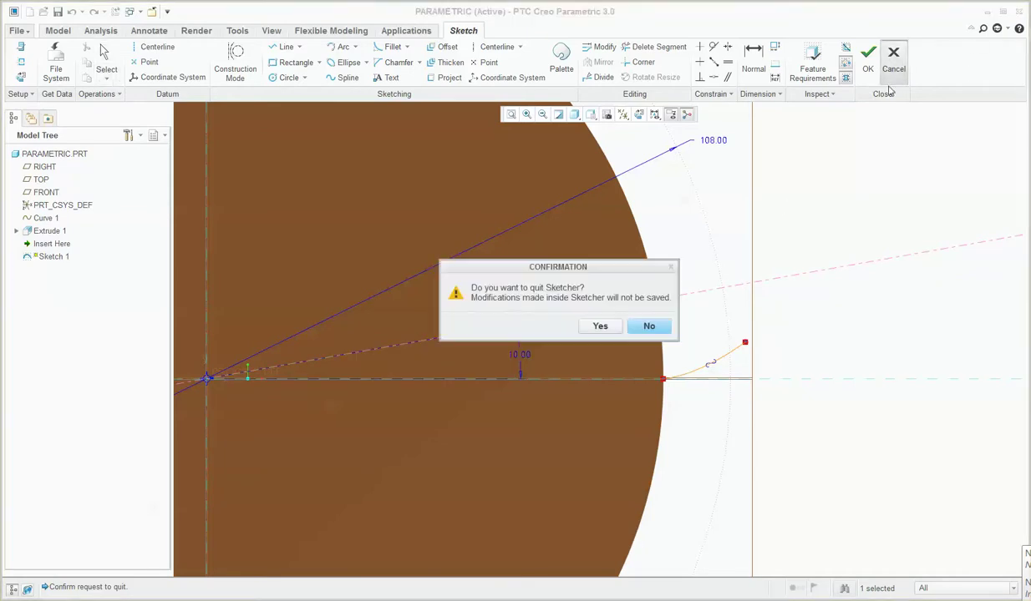
left_click(600, 326)
Step: Change the tooth angle relation to TH_ANGL=360/(4*NT) and regenerate the part
left_click(393, 46)
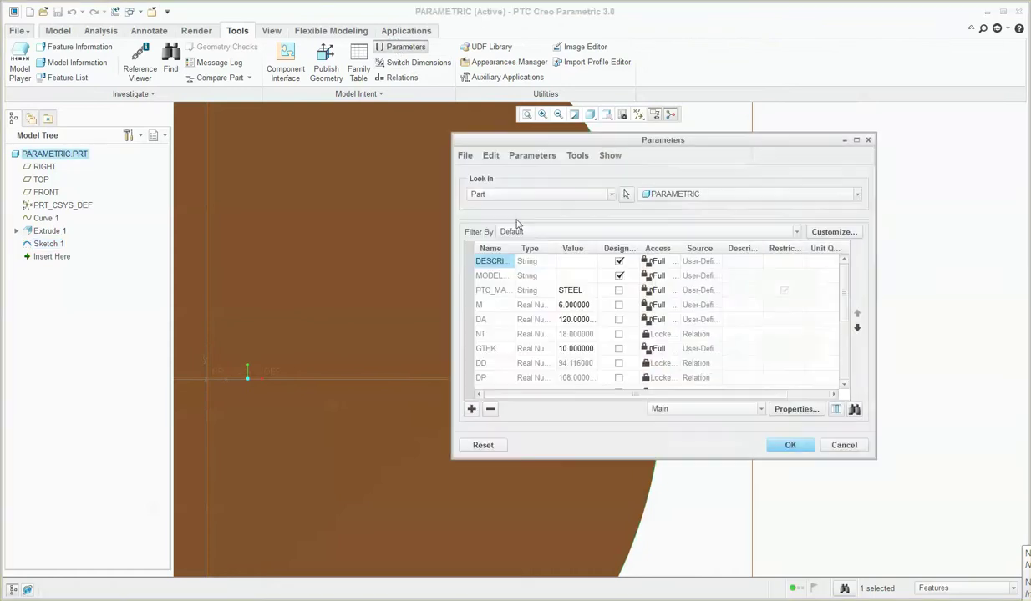
left_click(835, 444)
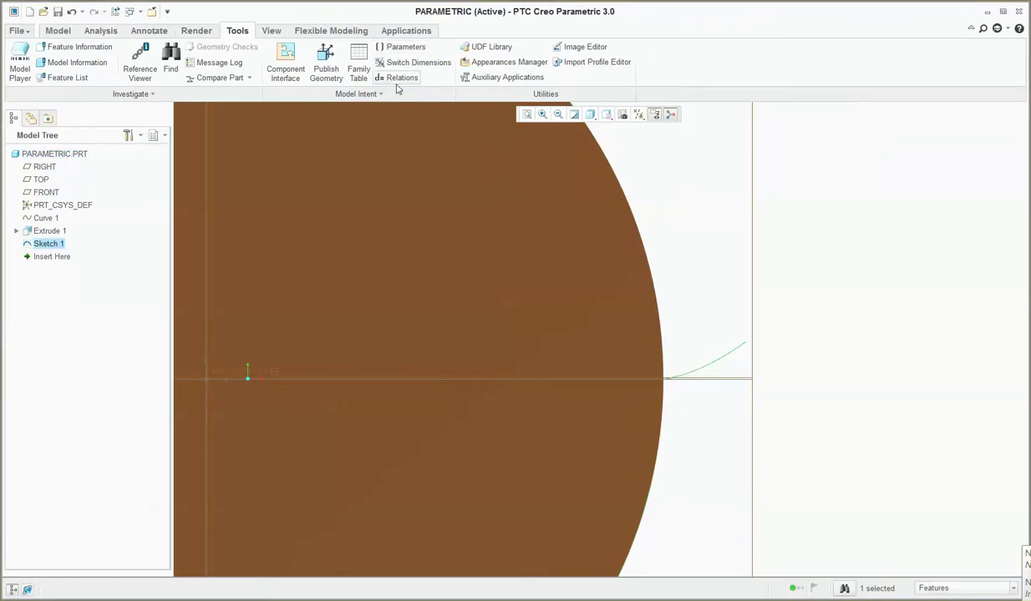
left_click(398, 78)
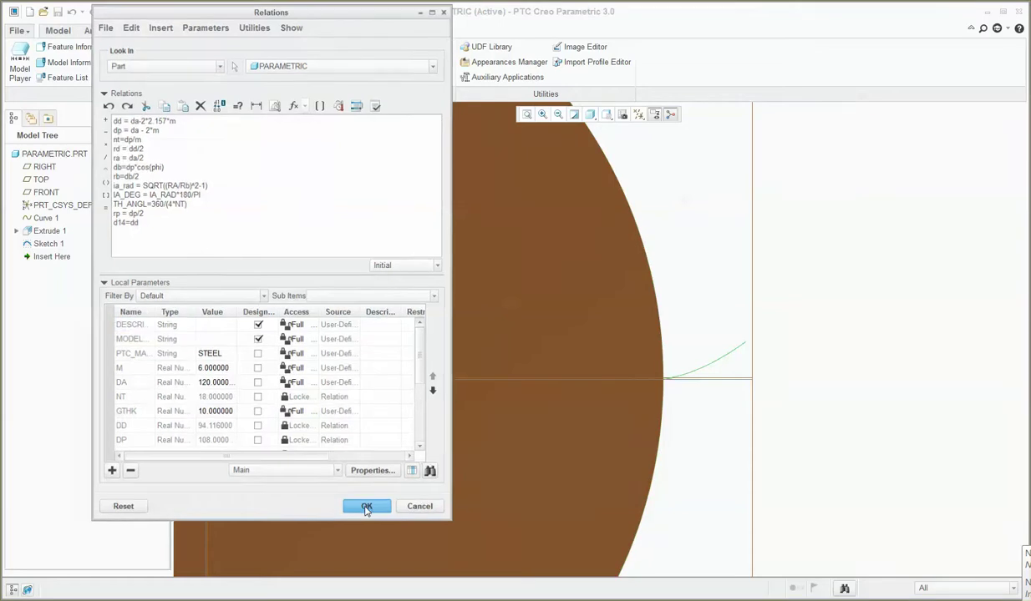
left_click(366, 510)
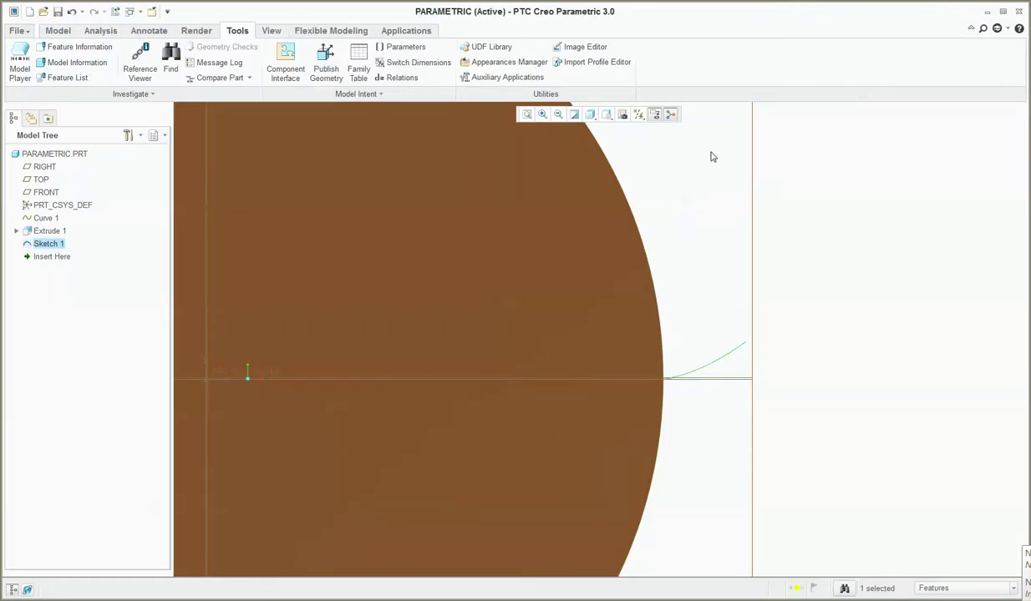
left_click(710, 181)
key("ctrl+g")
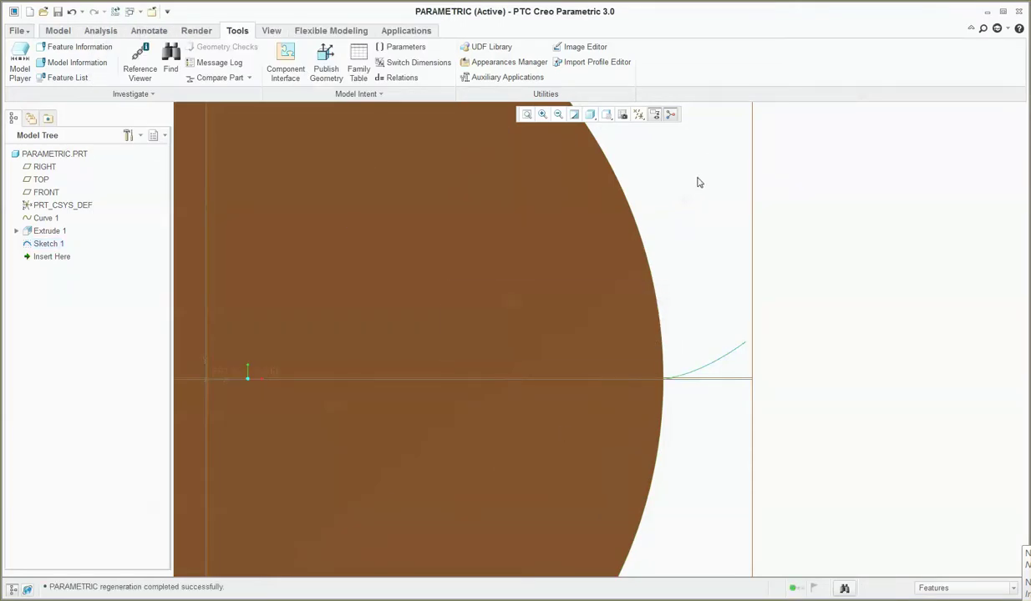
Step: Reopen Sketch 1 for editing and mirror the involute curve about the sloped centerline to form the tooth's opposite flank
right_click(48, 243)
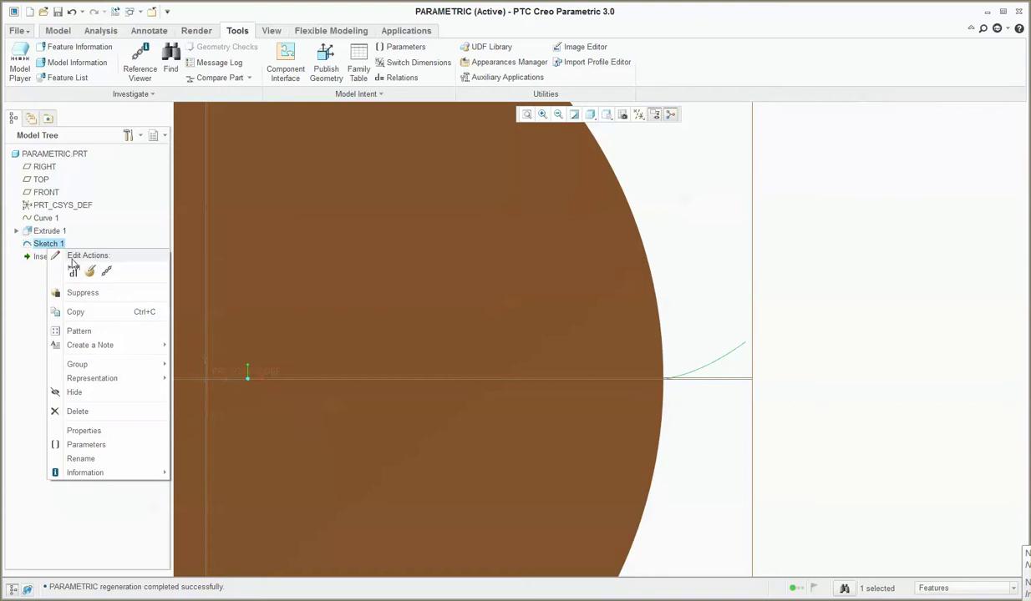
left_click(72, 268)
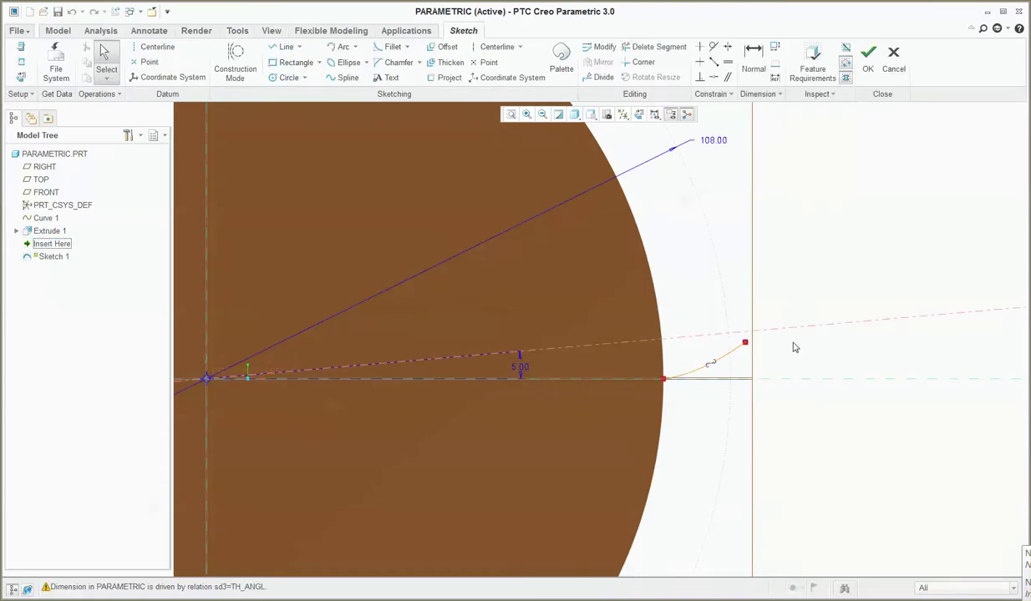
scroll(794, 345, "down", 5)
scroll(764, 354, "up", 5)
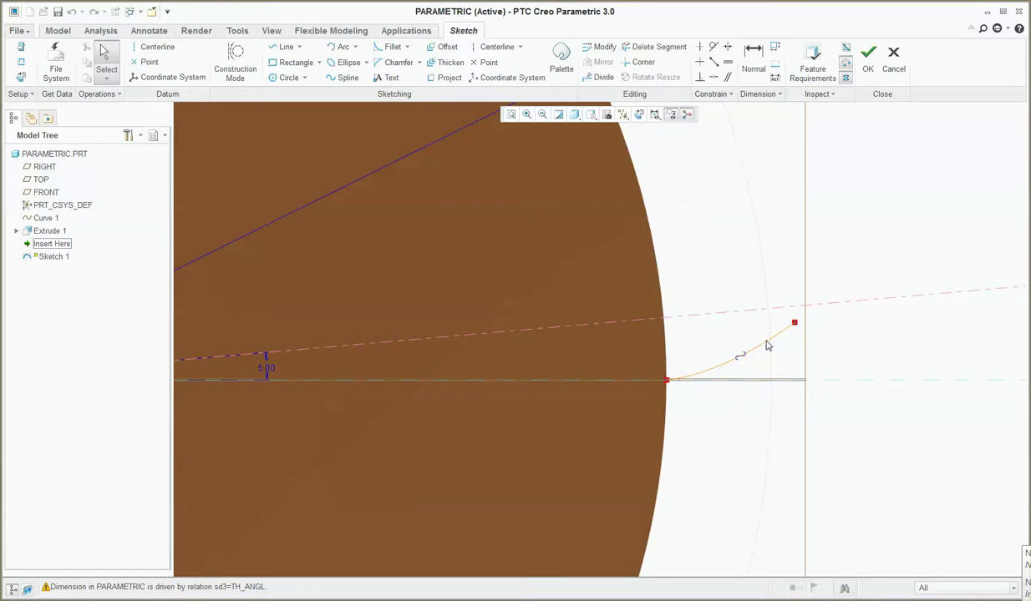
scroll(766, 346, "down", 2)
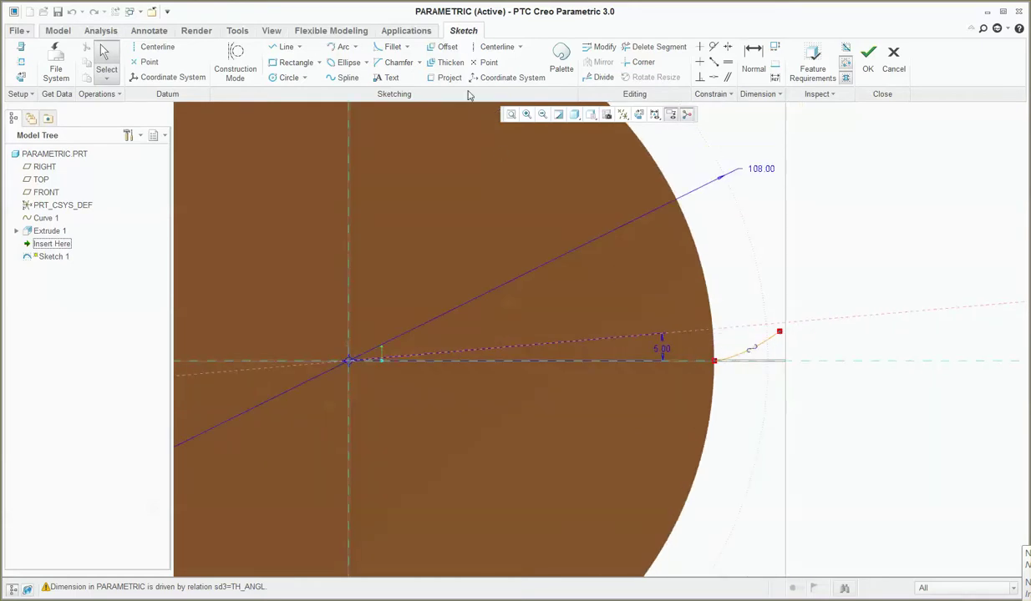
left_click(759, 351)
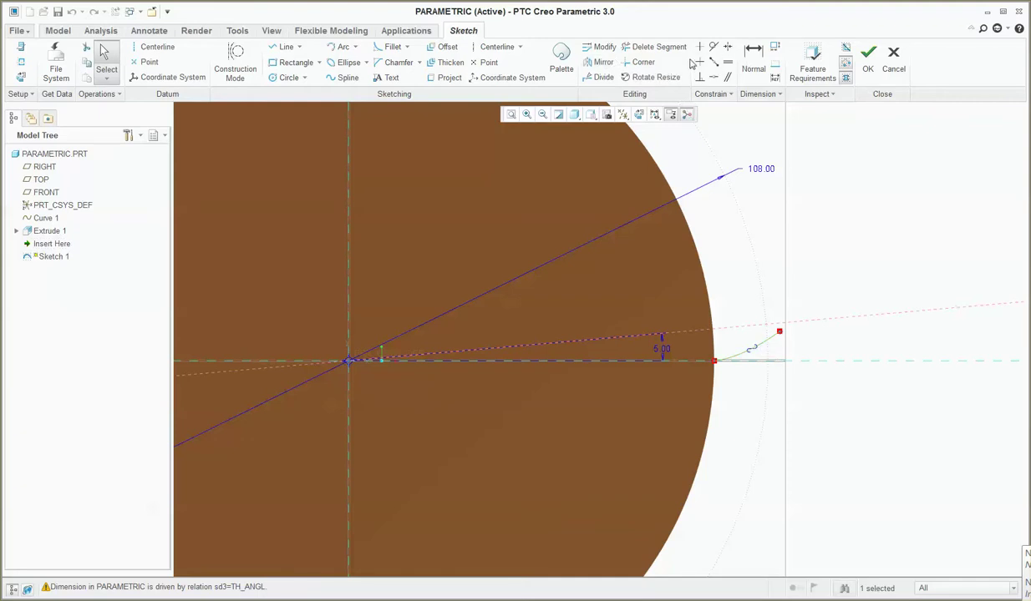
left_click(601, 62)
left_click(743, 328)
left_click(760, 286)
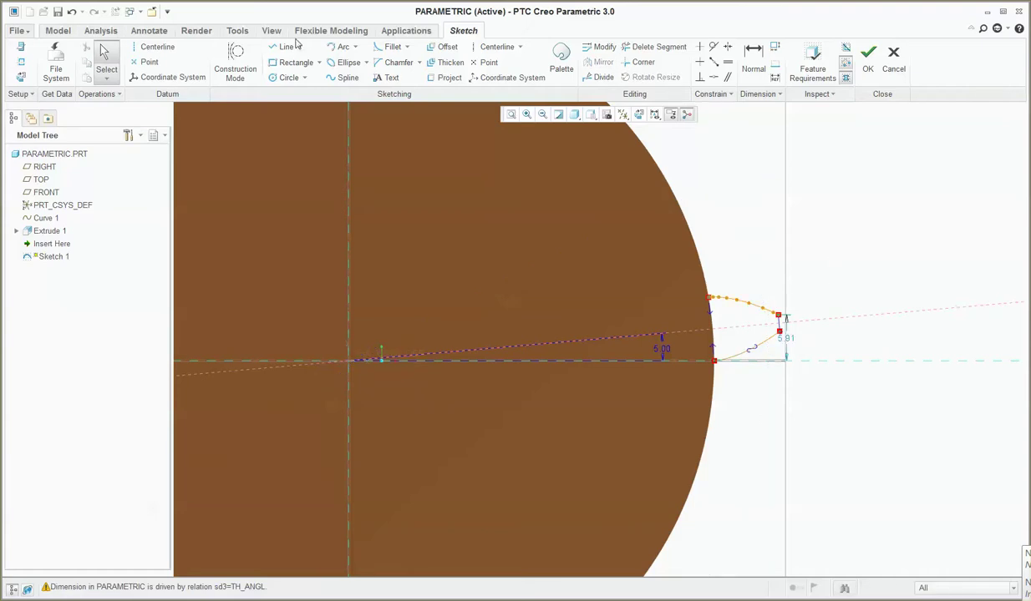
Step: Draw two circles centered on the disc's center, one through the flanks' inner ends and one through their outer ends
left_click(280, 78)
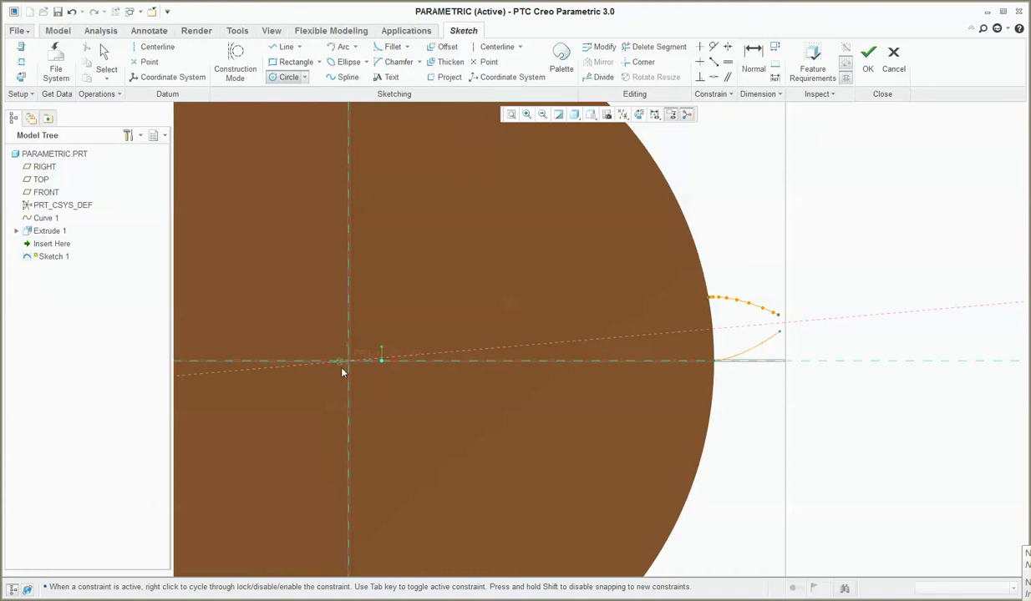
left_click(346, 362)
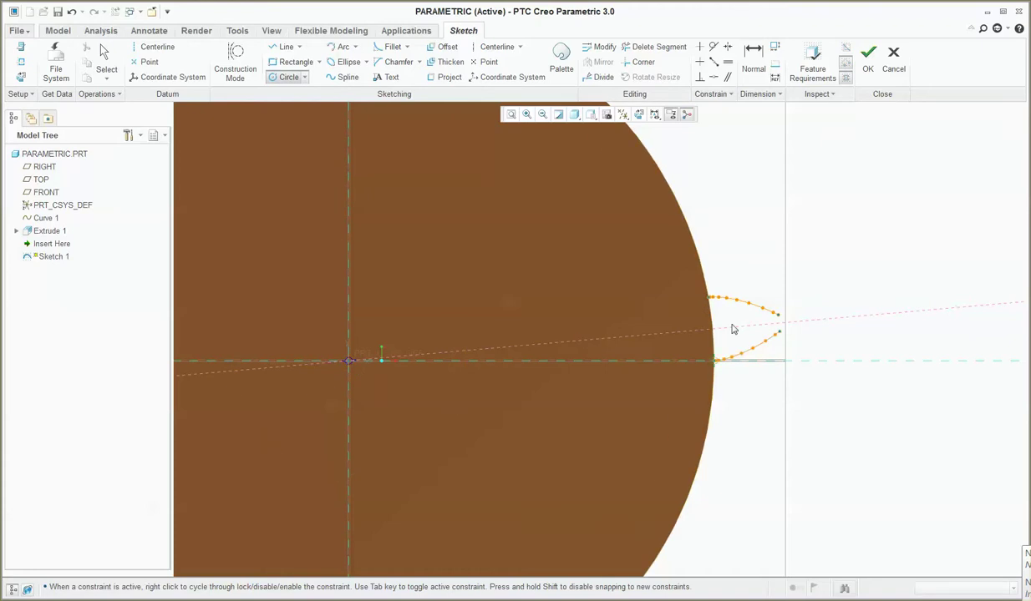
left_click(778, 332)
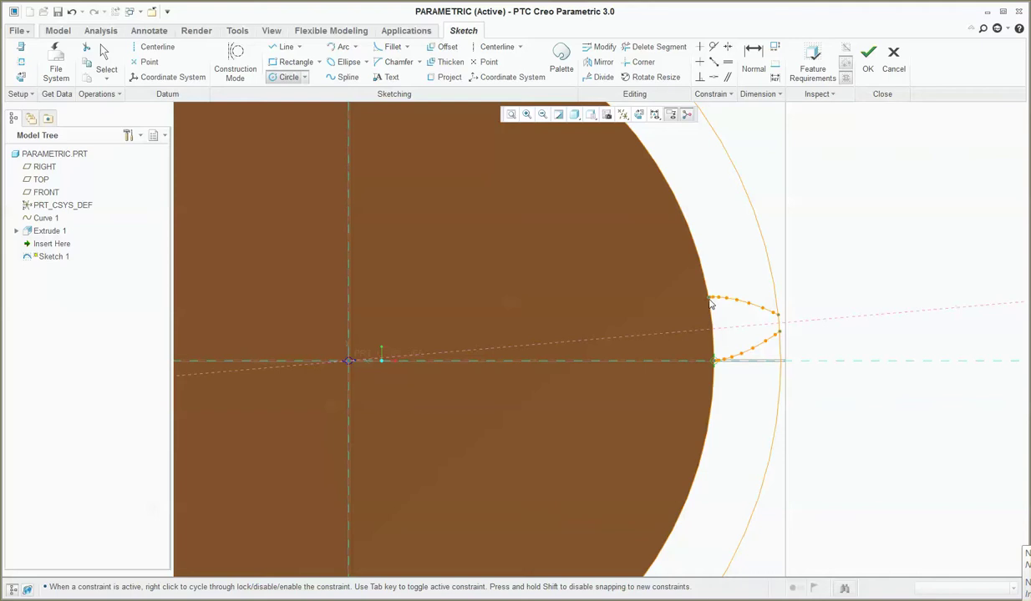
middle_click(777, 326)
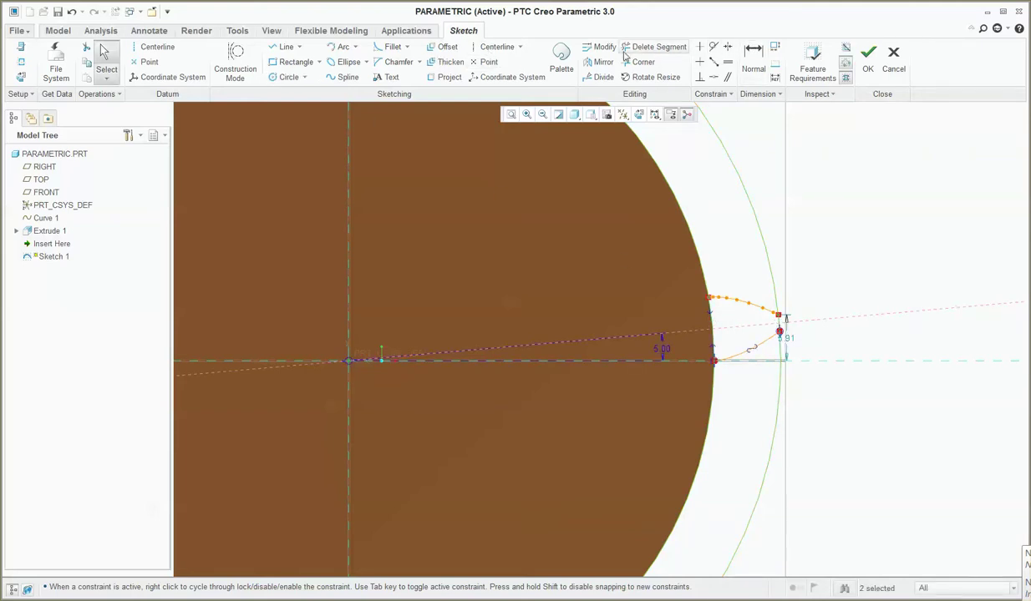
Step: Trim away the circle segments above and below the tooth, keeping the short arcs that close its root and tip
left_click(653, 47)
mouse_move(632, 227)
left_mouse_down()
mouse_move(791, 219)
mouse_move(783, 213)
left_mouse_up()
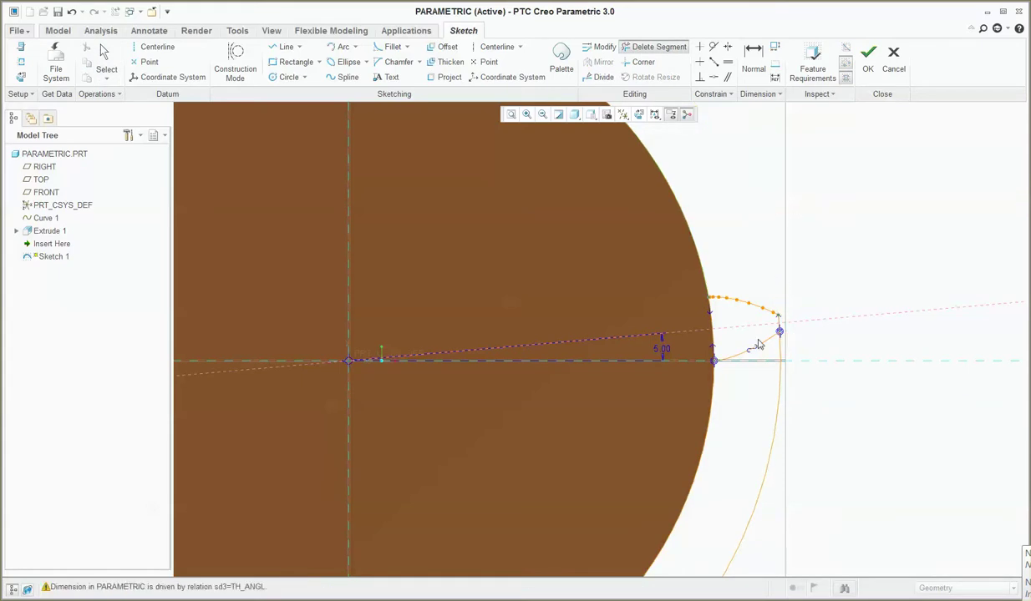
left_click(773, 418)
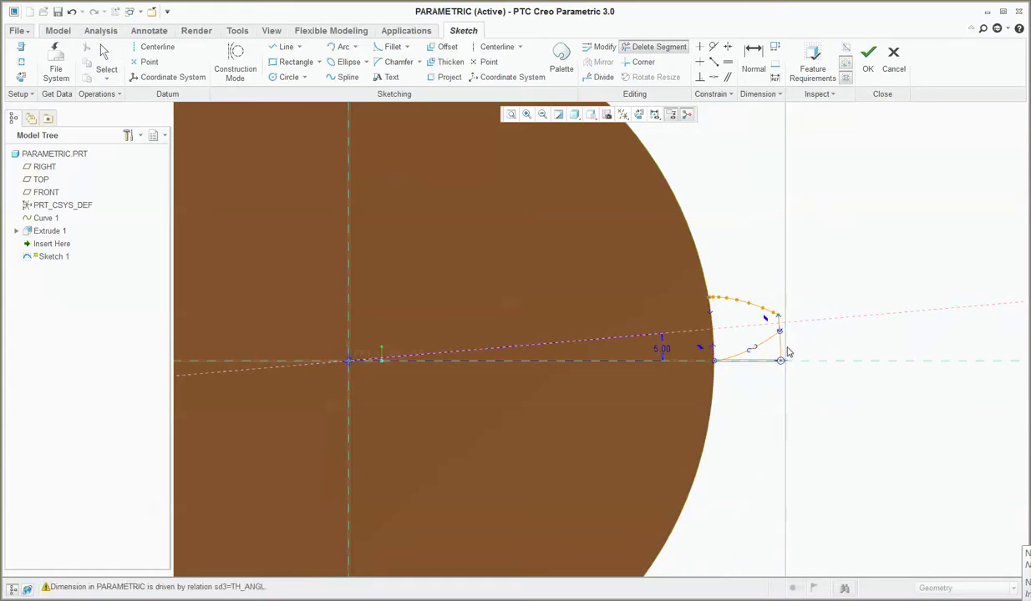
scroll(725, 337, "up", 6)
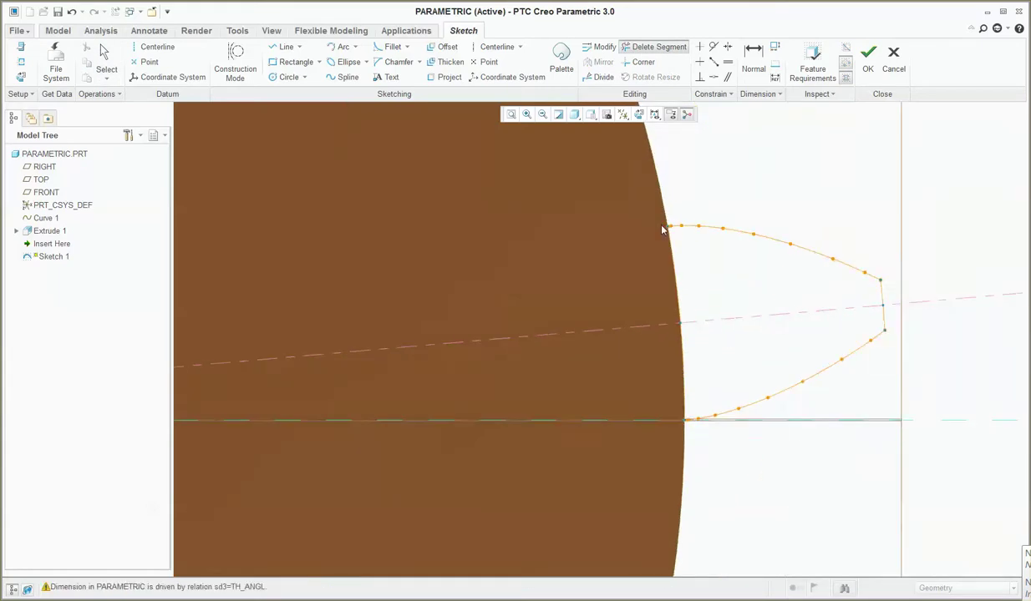
scroll(735, 255, "down", 4)
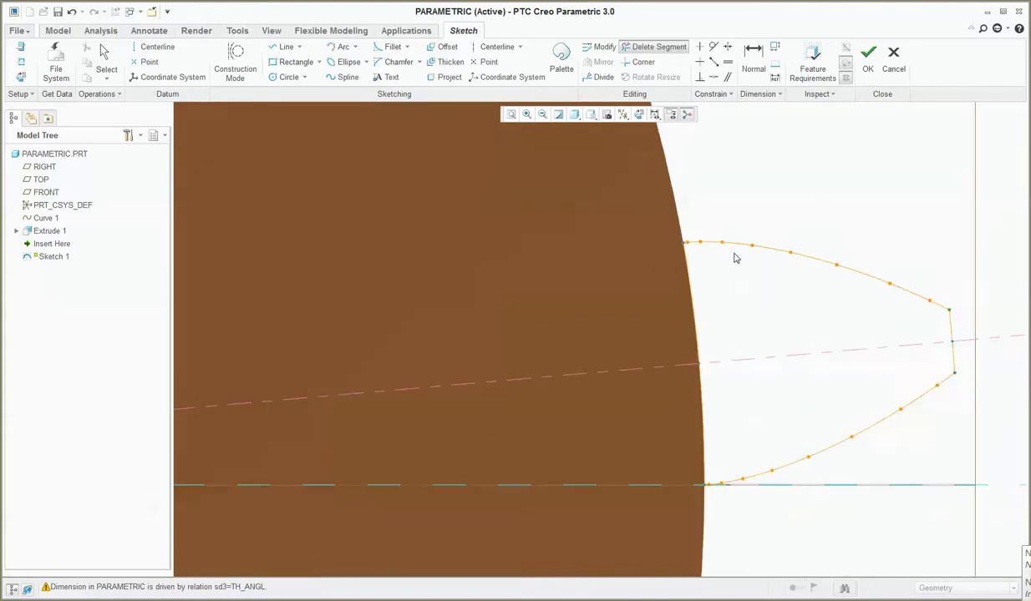
scroll(708, 385, "up", 4)
scroll(726, 375, "down", 5)
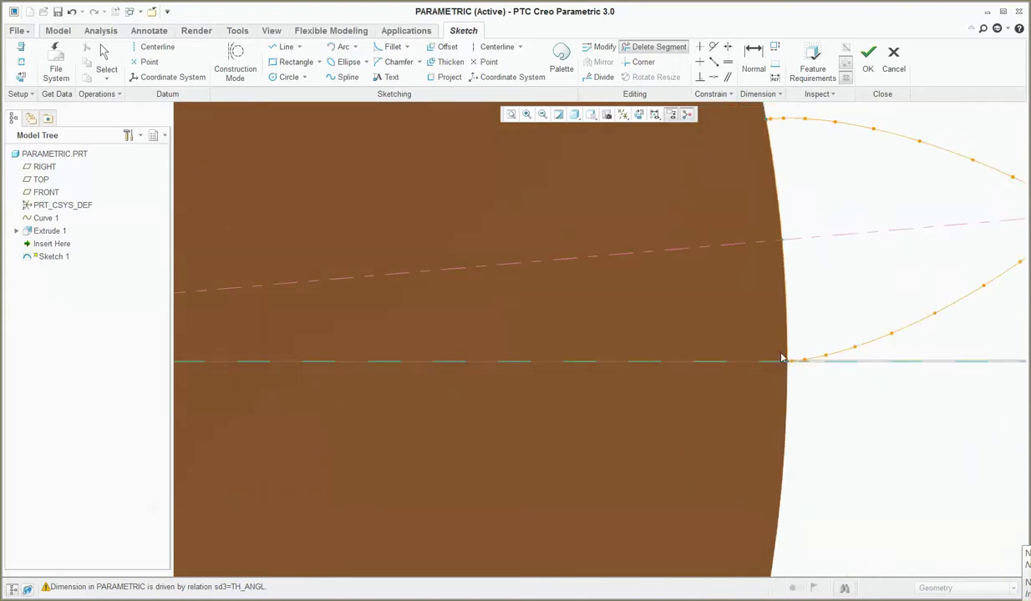
scroll(735, 351, "down", 2)
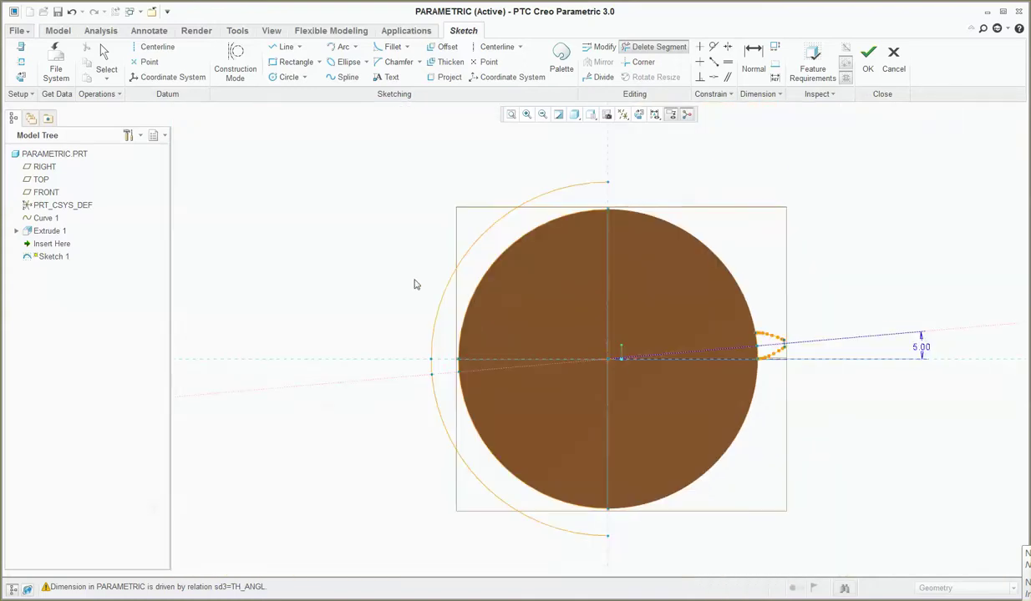
Step: Trim the remaining outer-circle arcs on the side of the disc opposite the tooth, and accept the sketch
scroll(422, 361, "up", 5)
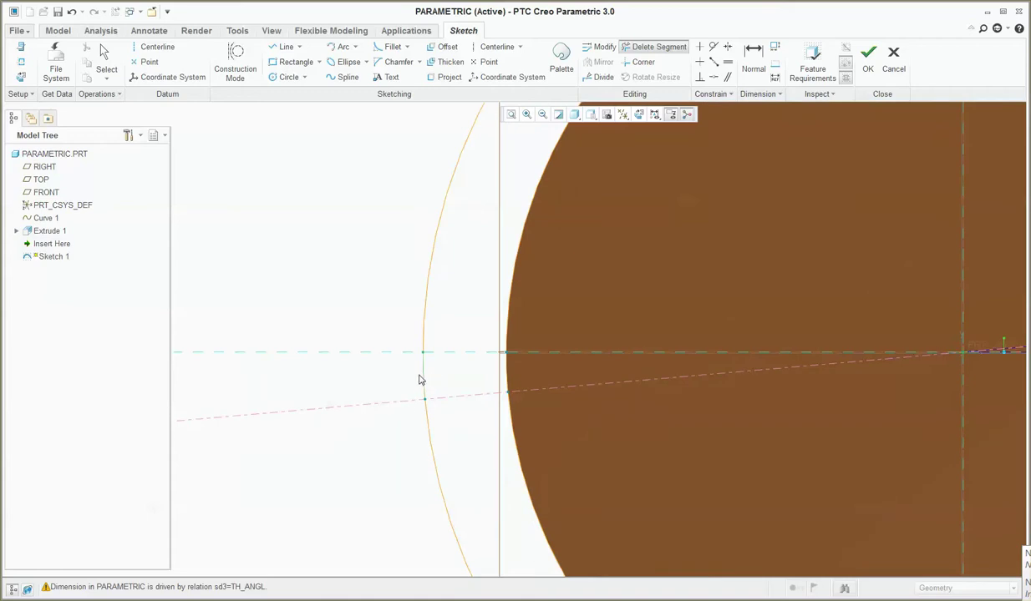
left_click(422, 378)
left_click(423, 311)
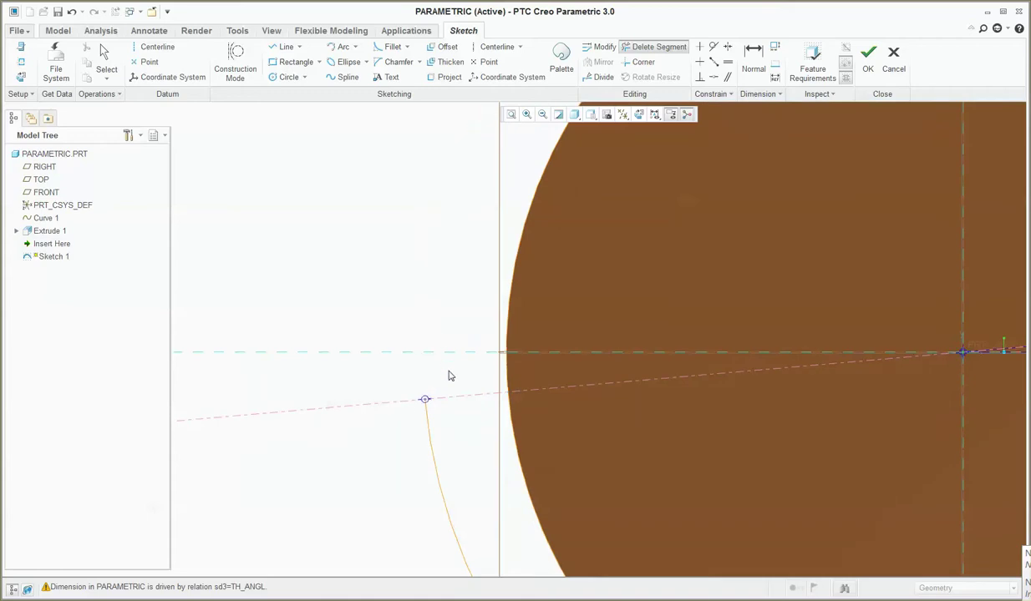
left_click(438, 459)
scroll(468, 359, "down", 4)
scroll(528, 345, "up", 1)
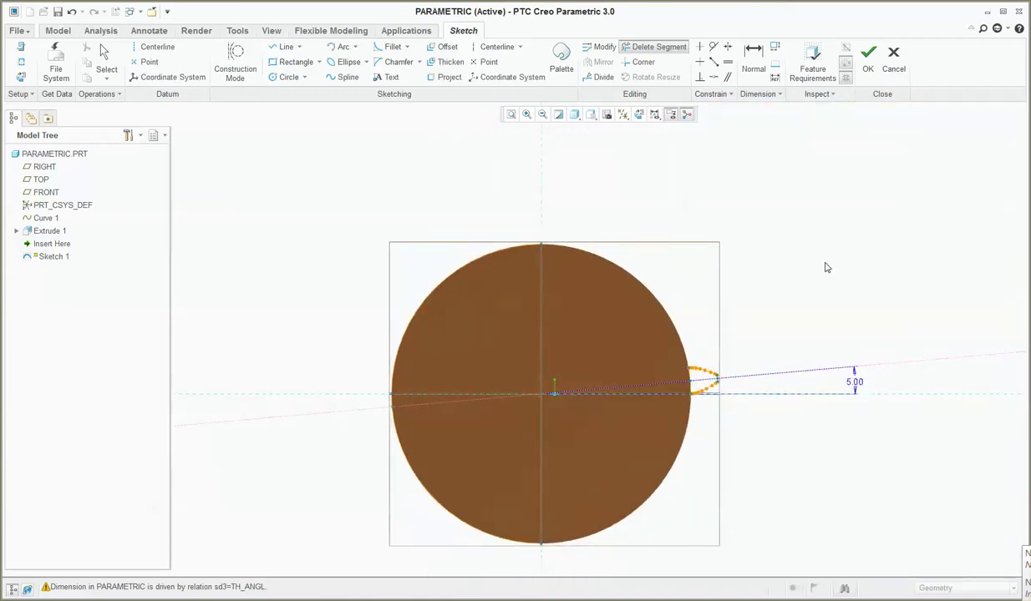
middle_click(825, 267)
left_click(867, 57)
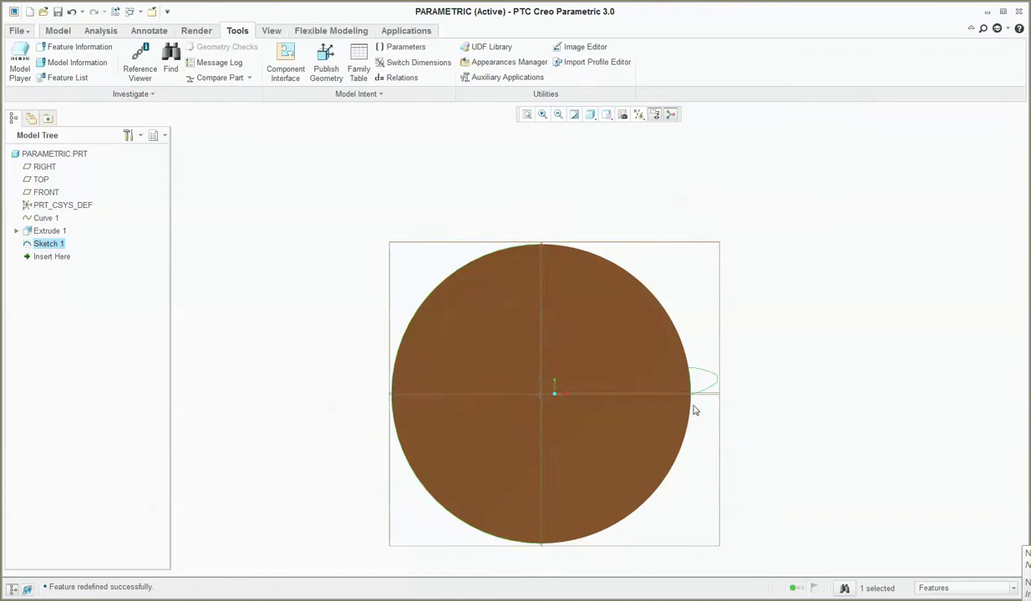
Step: Reopen Sketch 1, delete the leftover arc along the disc's edge opposite the tooth, and accept the sketch
scroll(686, 368, "up", 5)
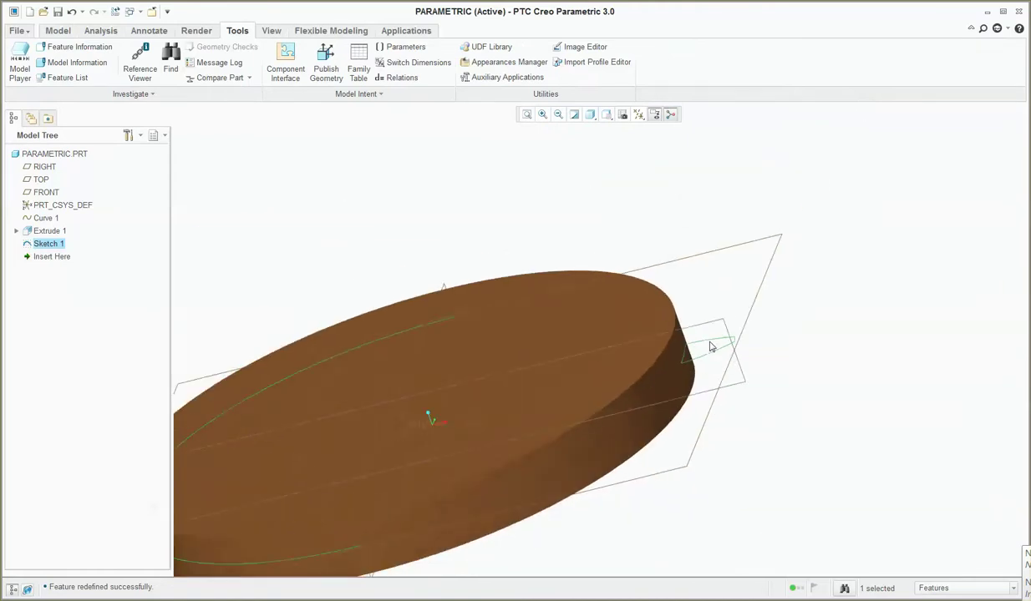
scroll(711, 347, "down", 5)
middle_click_drag(711, 348, 706, 419)
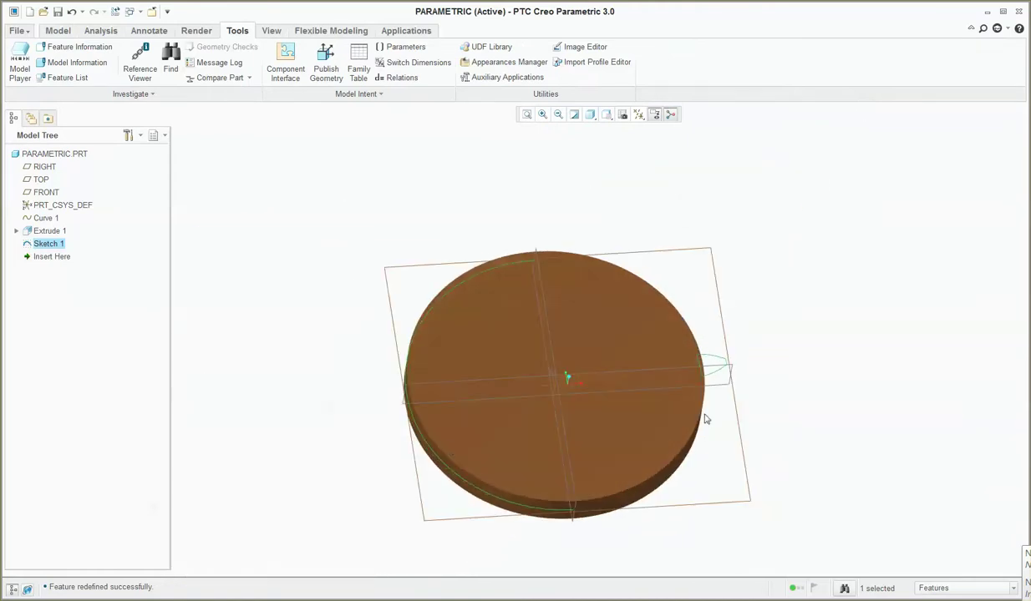
right_click(55, 242)
left_click(102, 265)
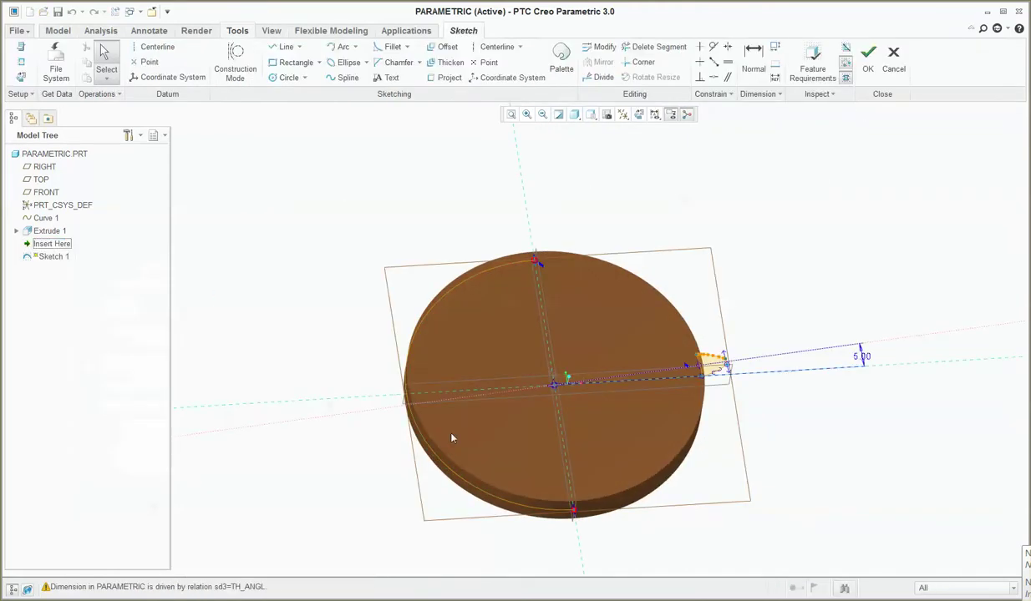
left_click(479, 496)
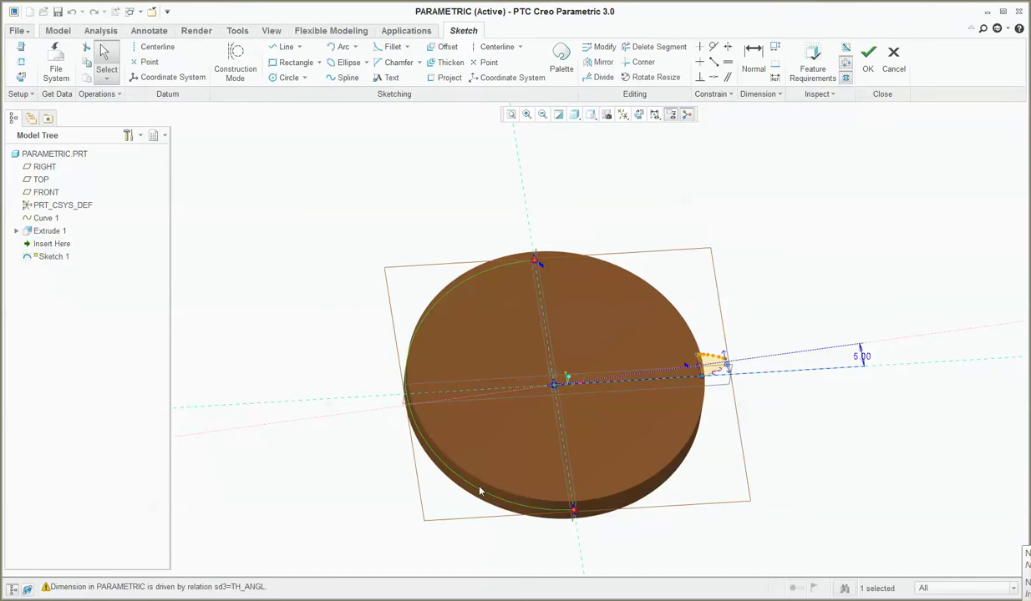
left_click(481, 489)
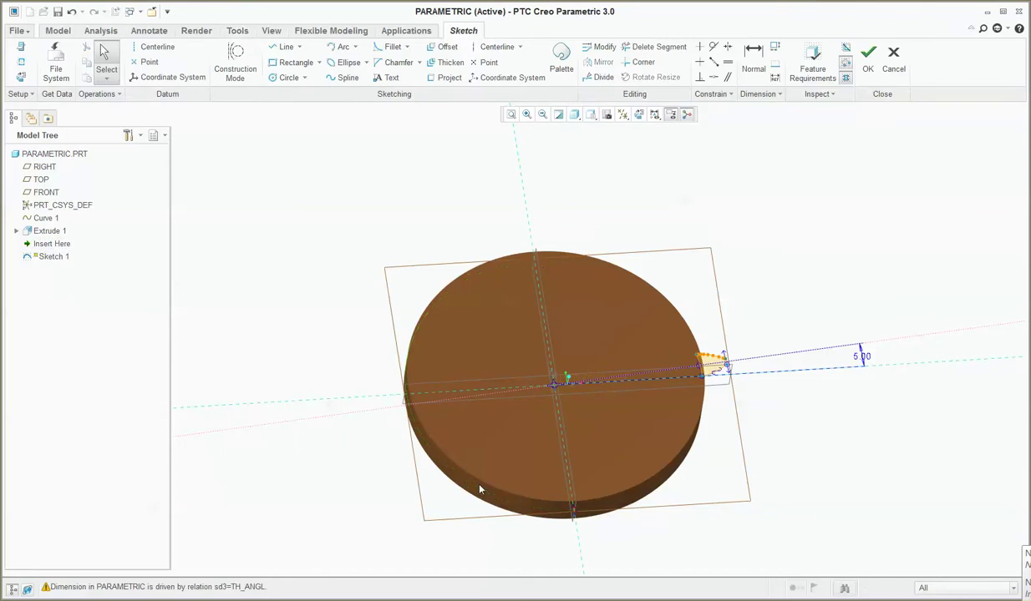
left_click(868, 55)
Step: Extrude the tooth sketch symmetrically about its sketch plane with the depth driven by GTHK, adding it as a feature relation
scroll(752, 351, "up", 3)
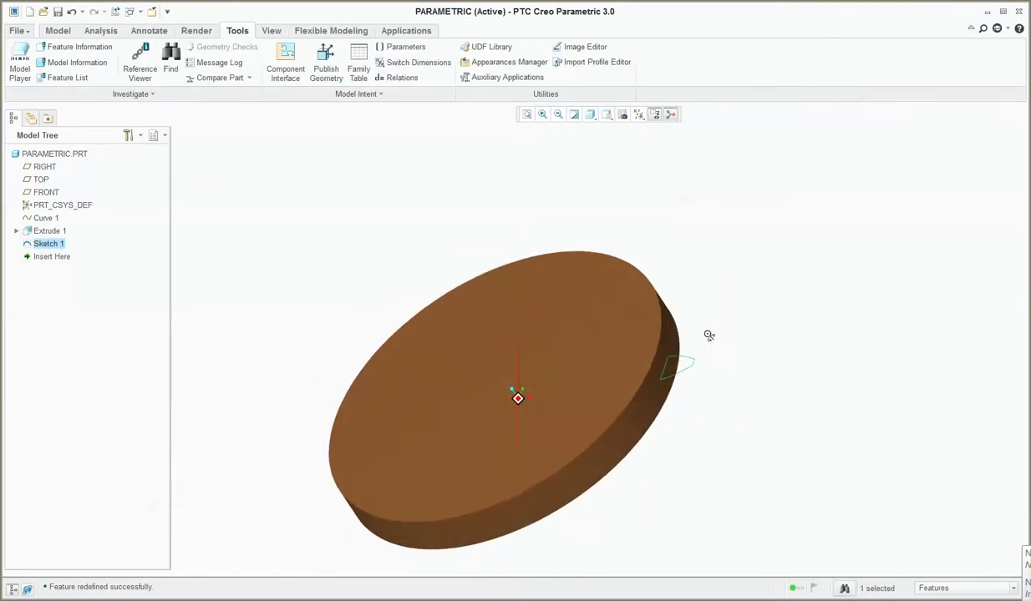
left_click(62, 32)
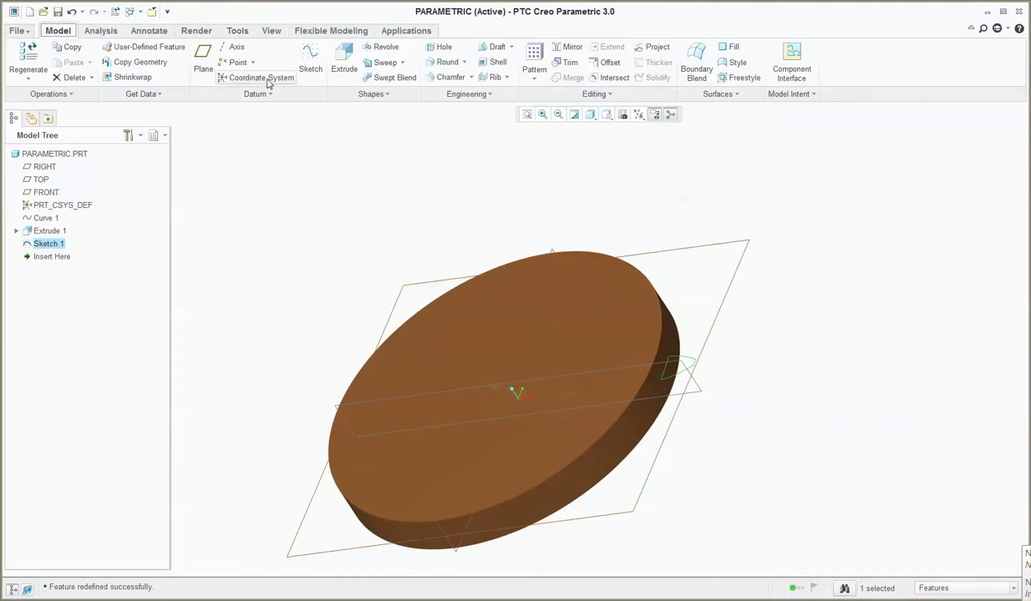
left_click(343, 60)
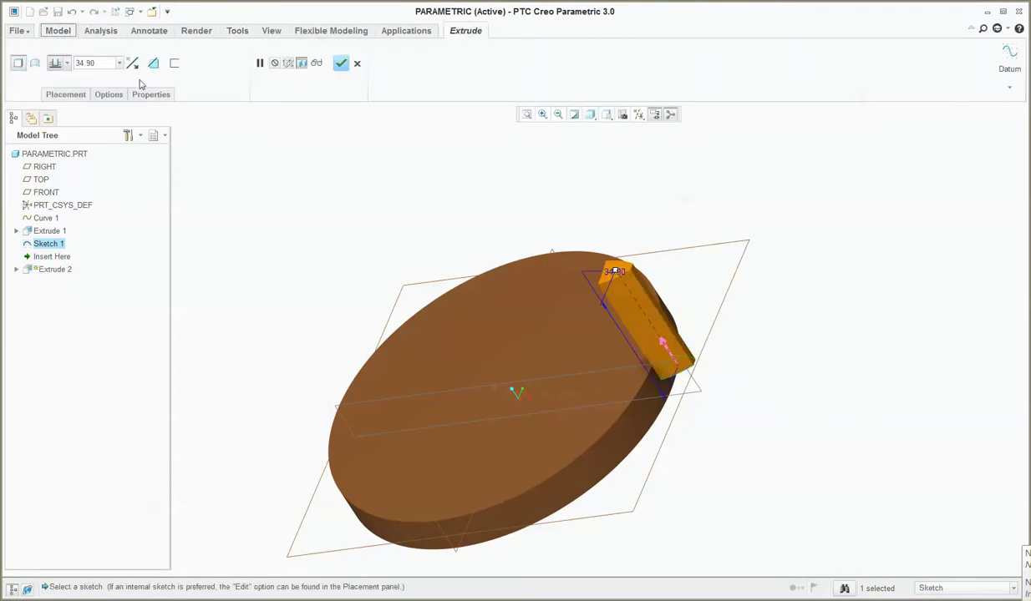
left_click(66, 63)
left_click(56, 114)
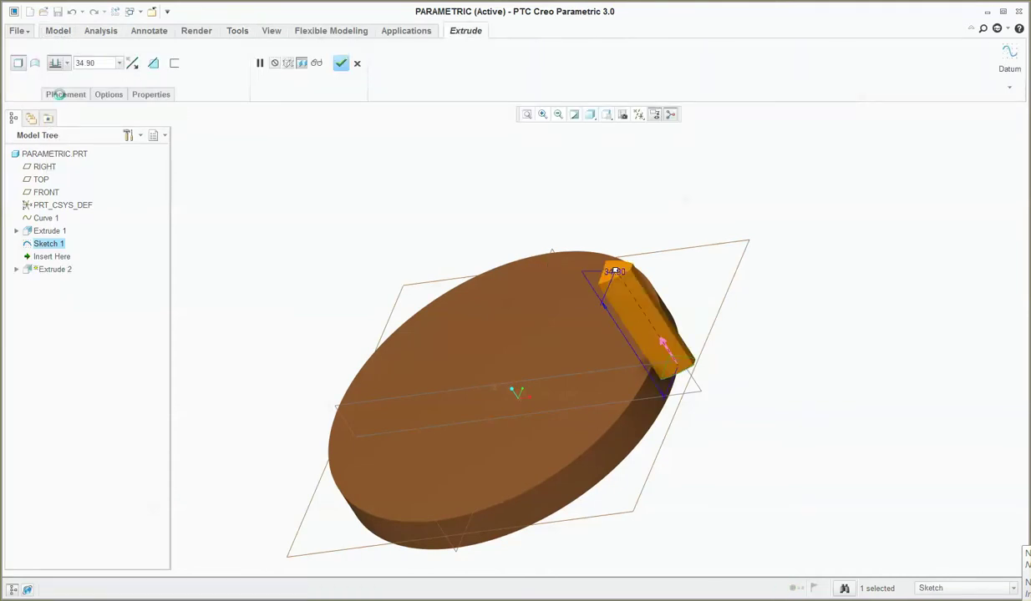
double_click(87, 63)
type("6")
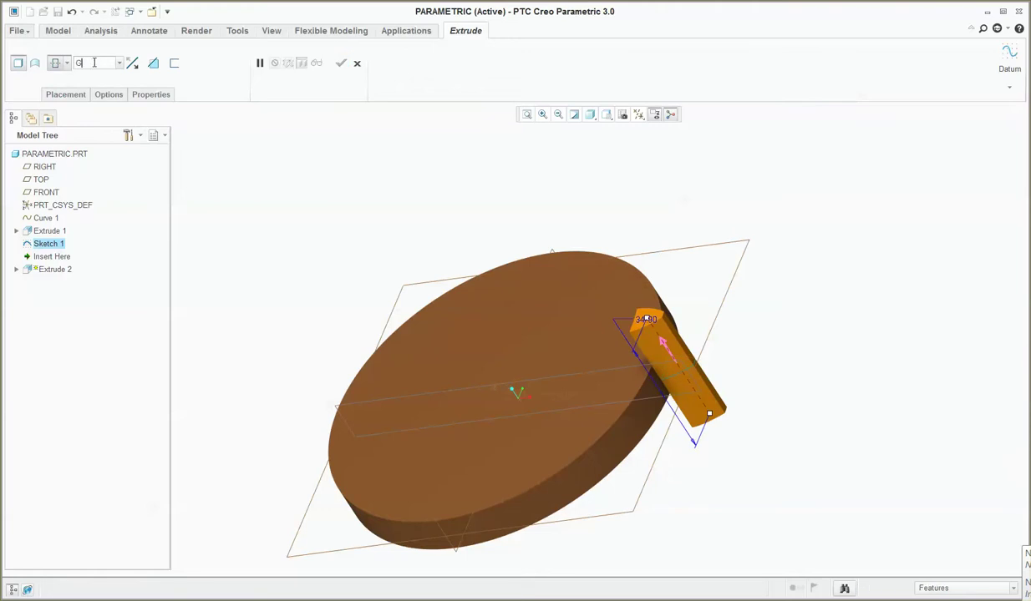
type("THK")
key("Return")
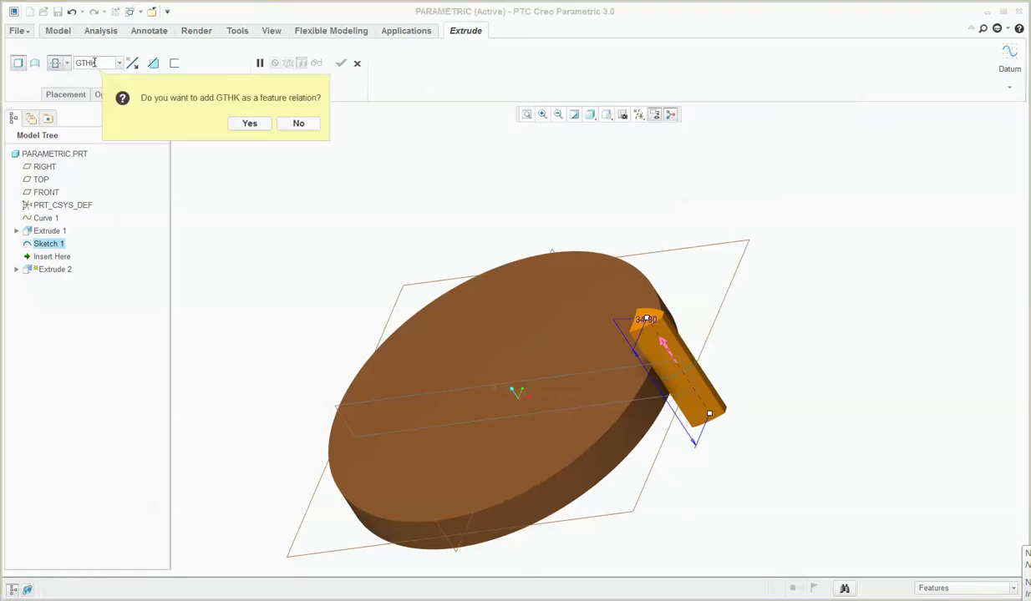
left_click(249, 122)
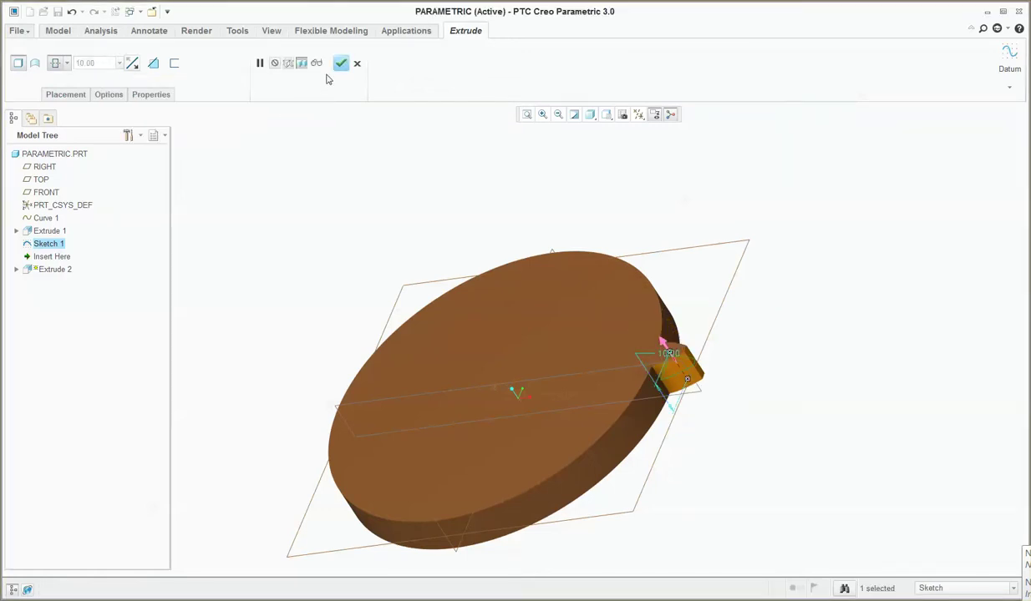
left_click(341, 62)
Step: Inspect the extruded tooth from several angles, checking its profile and where it joins the disc
middle_click_drag(603, 357, 771, 428)
scroll(716, 396, "down", 8)
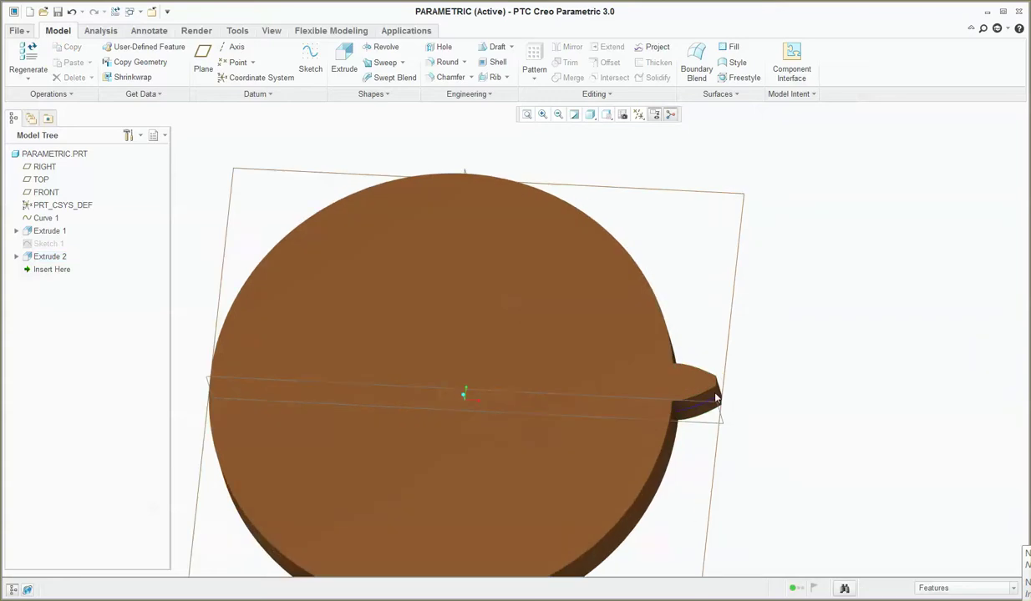
scroll(710, 376, "up", 8)
scroll(720, 351, "down", 2)
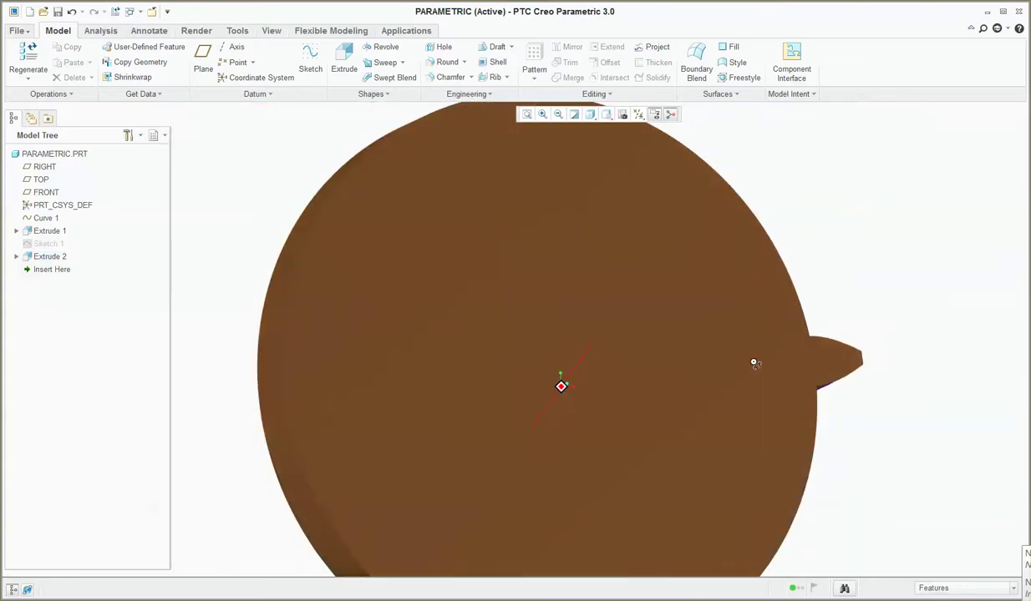
scroll(754, 361, "up", 5)
scroll(729, 359, "down", 4)
key("ctrl+d")
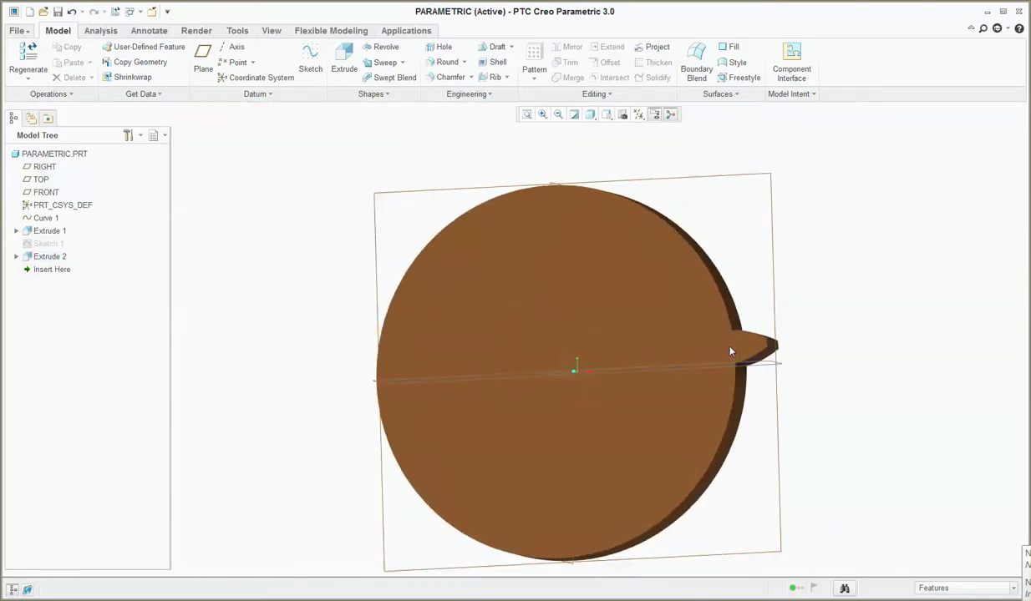
Step: Start an axis pattern of the extruded tooth, using the disc's central axis as the pattern center
scroll(743, 319, "down", 5)
left_click(750, 323)
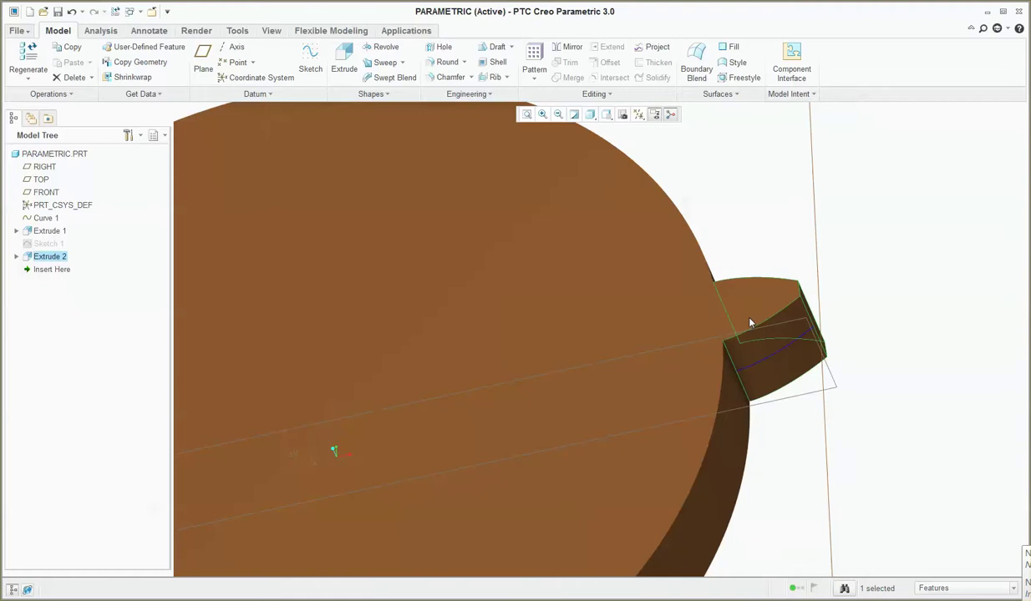
right_click(750, 323)
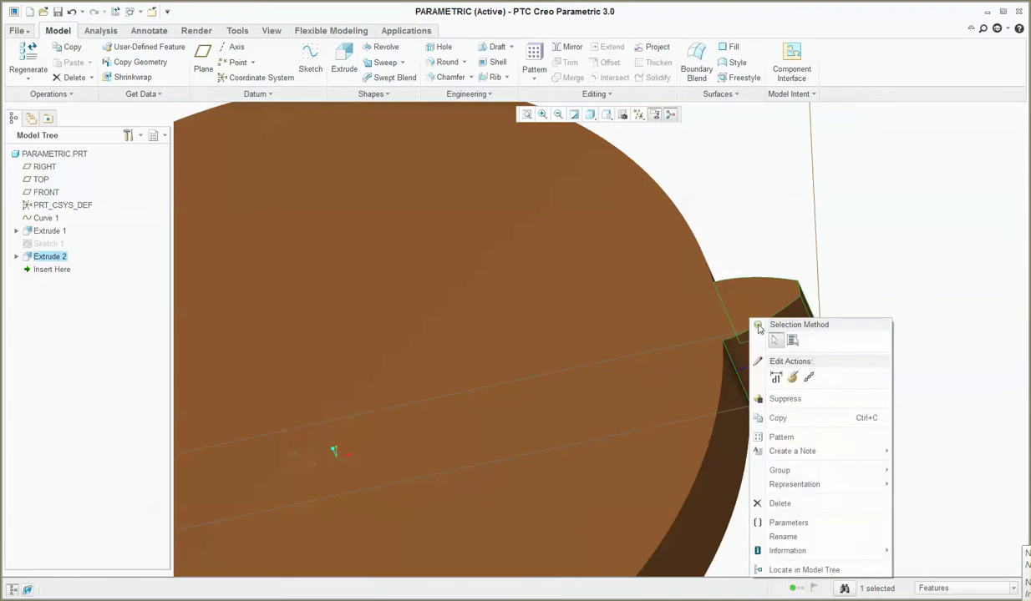
left_click(782, 437)
scroll(699, 427, "up", 3)
scroll(511, 427, "up", 2)
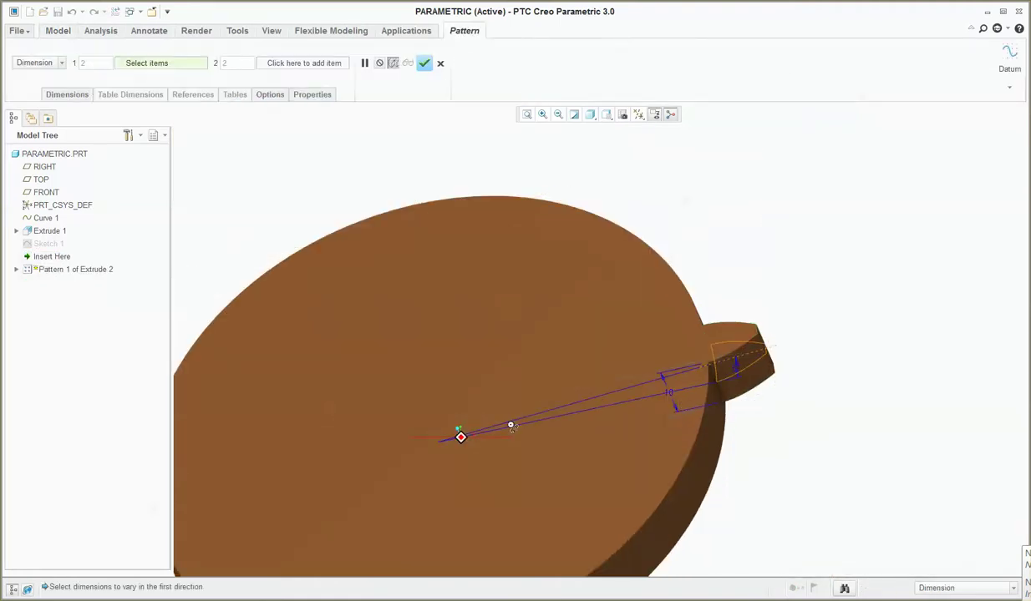
scroll(511, 427, "down", 5)
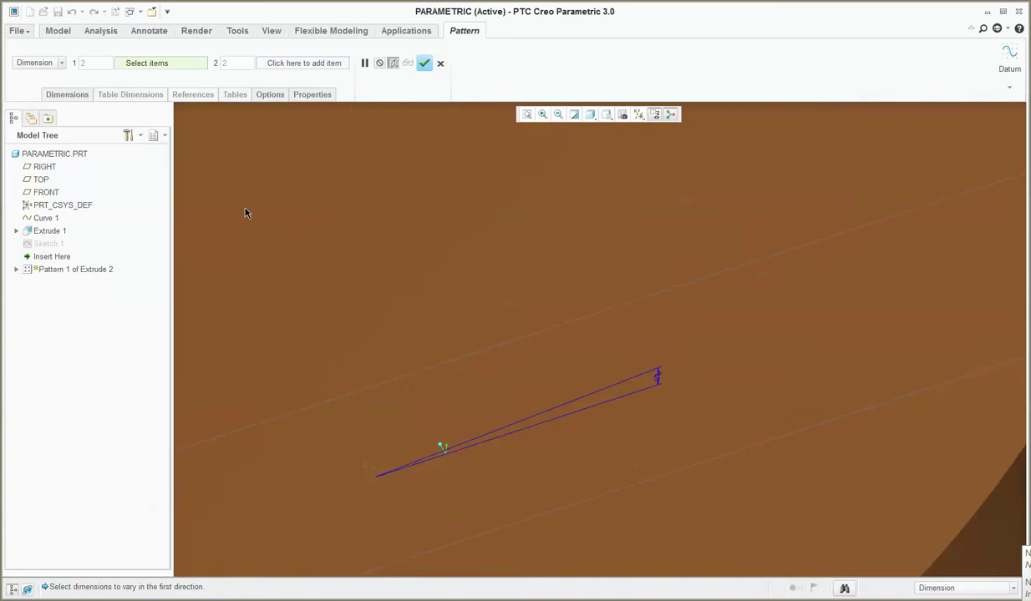
left_click(60, 63)
left_click(41, 95)
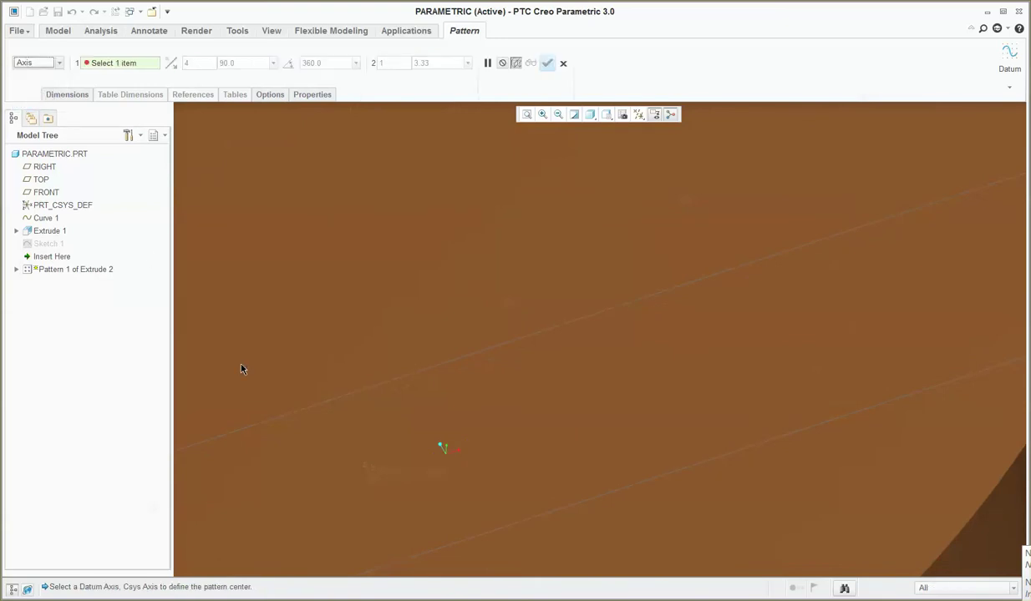
left_click(332, 408)
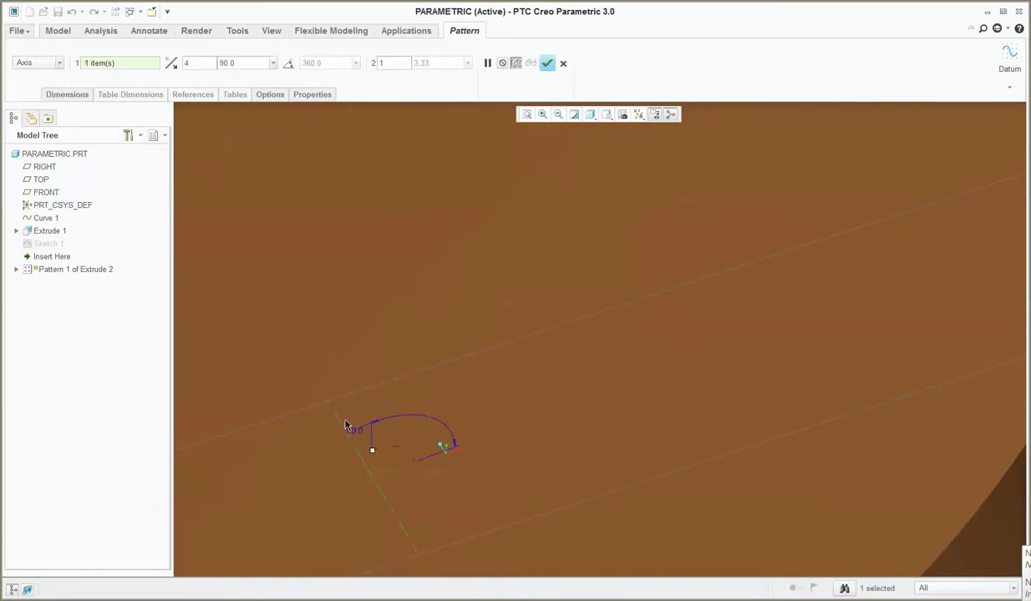
scroll(374, 424, "up", 5)
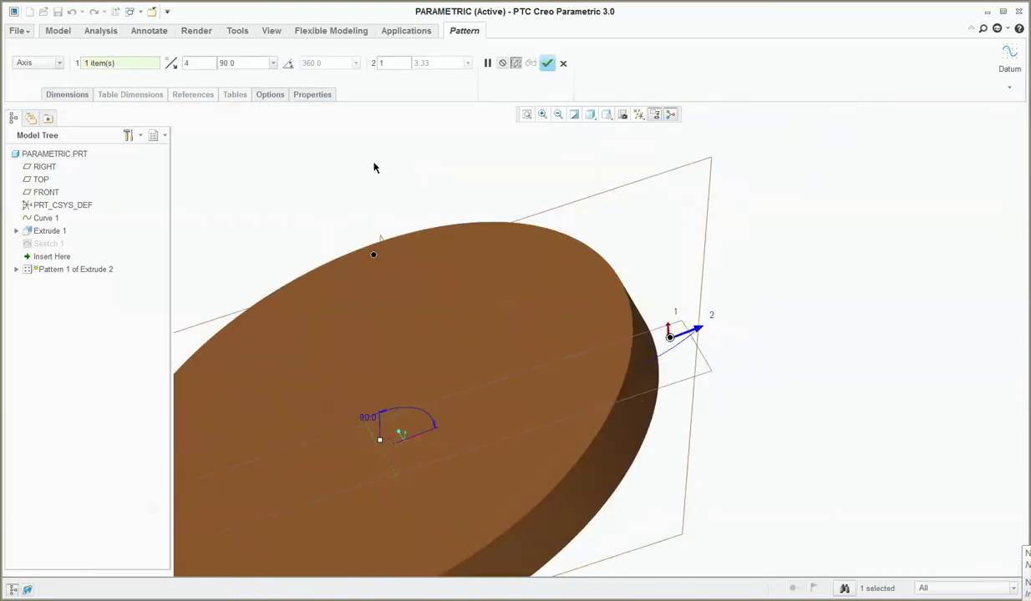
Step: Spread the tooth pattern over a 360° extent, try nt as the member count, set it to 4 instead, and accept
left_click(289, 65)
double_click(311, 63)
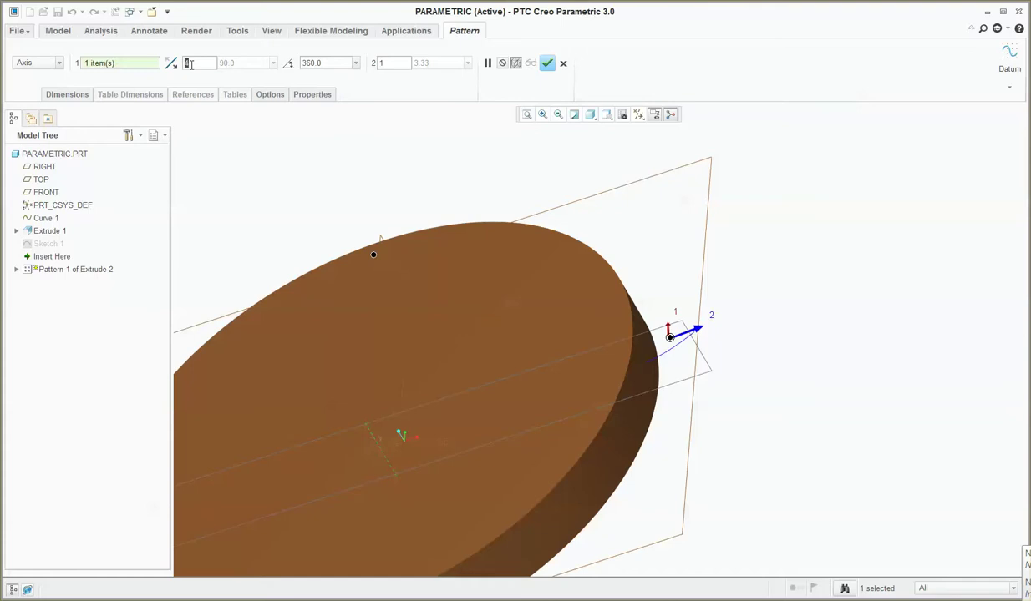
type("10")
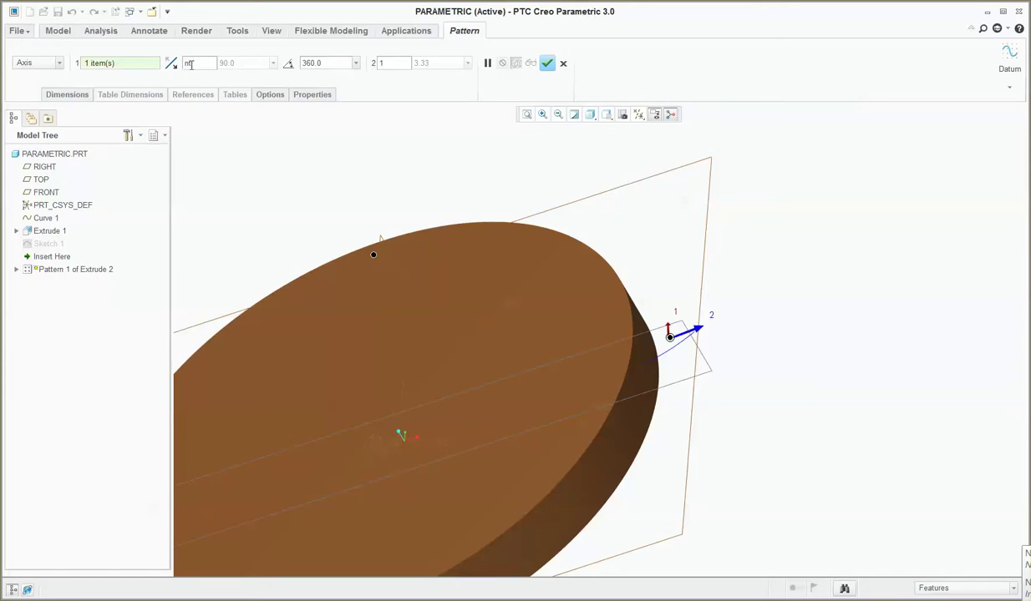
key("Return")
left_click(329, 123)
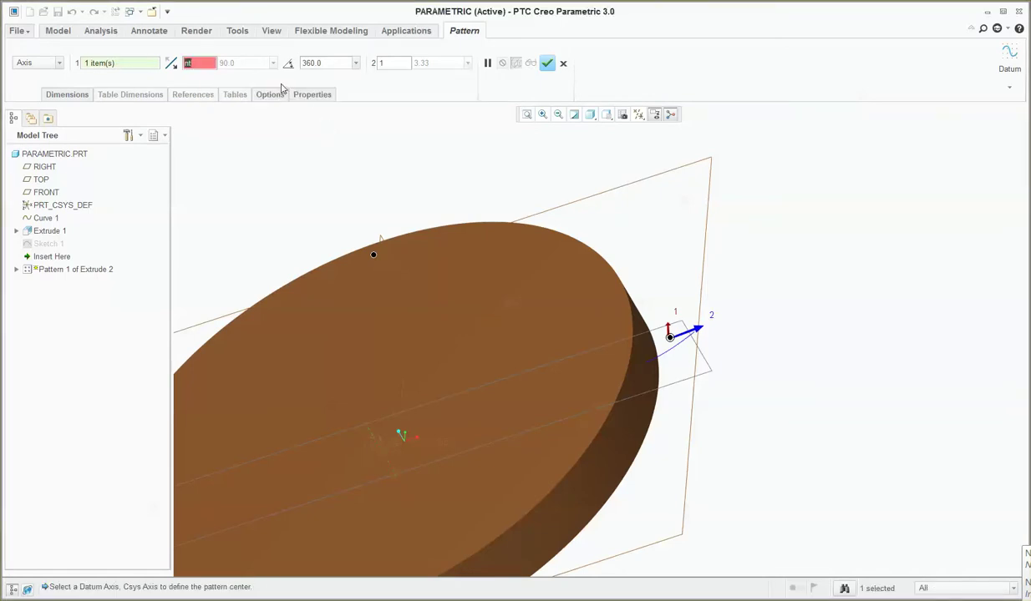
type("4")
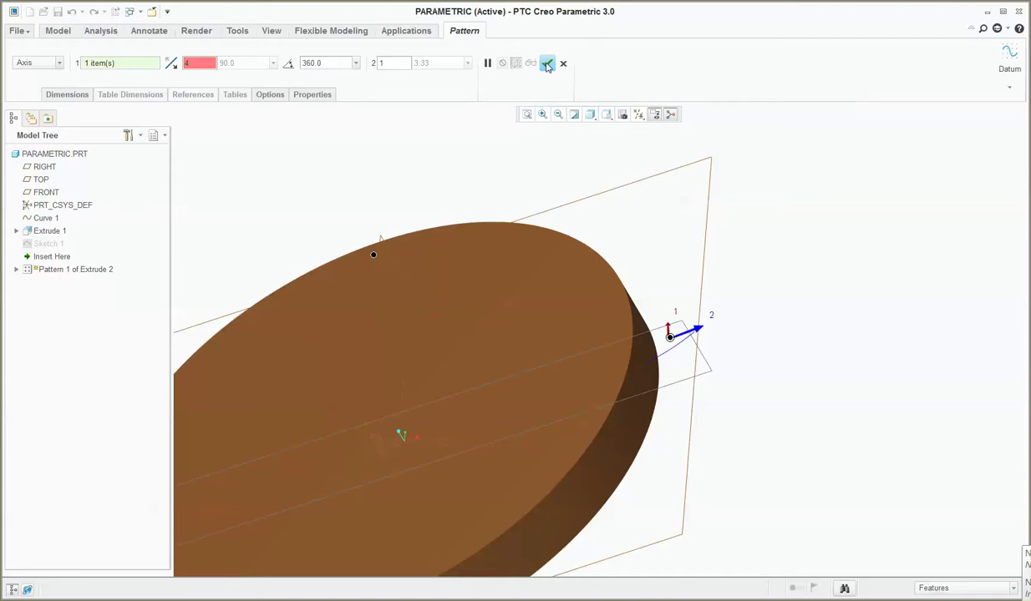
left_click(547, 64)
Step: Add the part relation p21=nt to drive the pattern's member count from the number of teeth, and regenerate the model
right_click(57, 256)
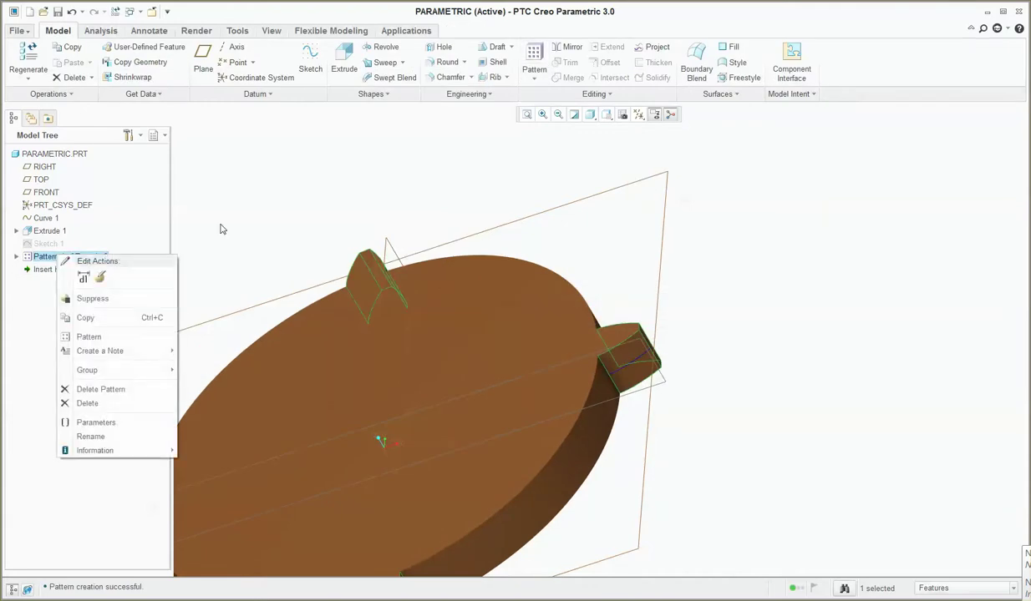
left_click(238, 30)
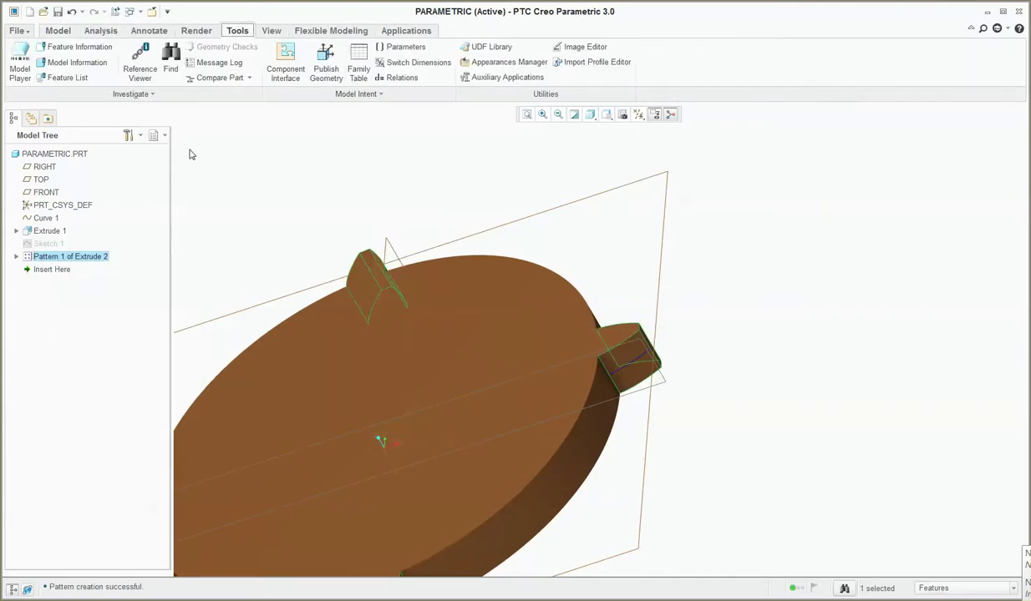
left_click(397, 77)
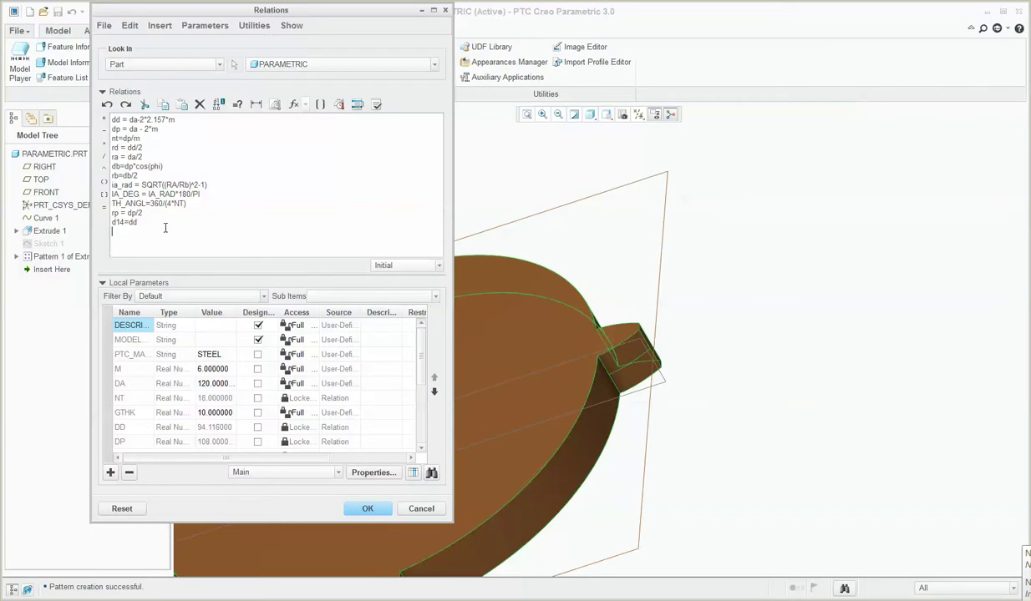
scroll(919, 330, "down", 5)
scroll(665, 418, "up", 8)
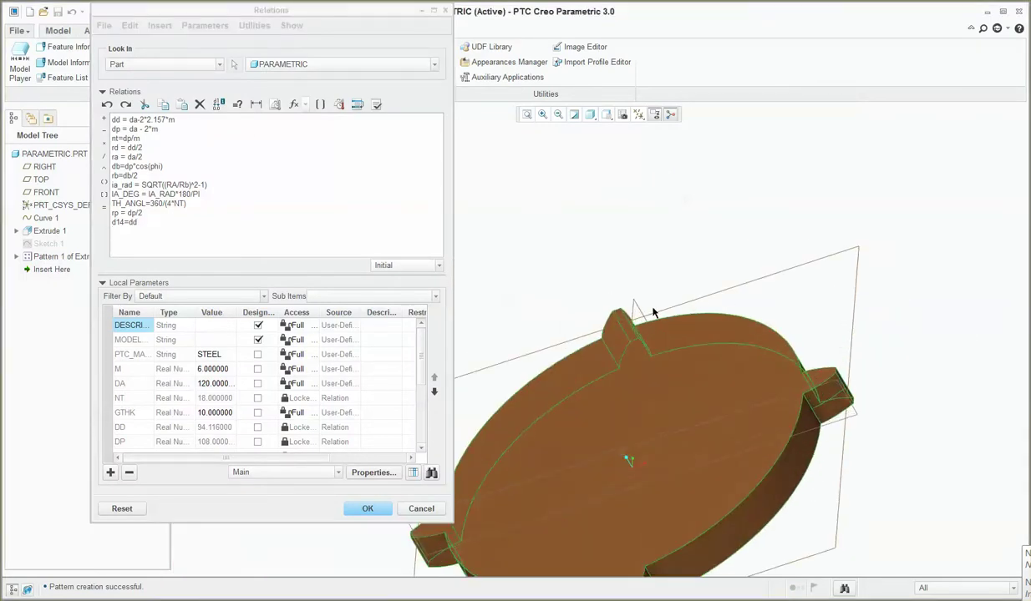
left_click(547, 329)
scroll(585, 317, "down", 5)
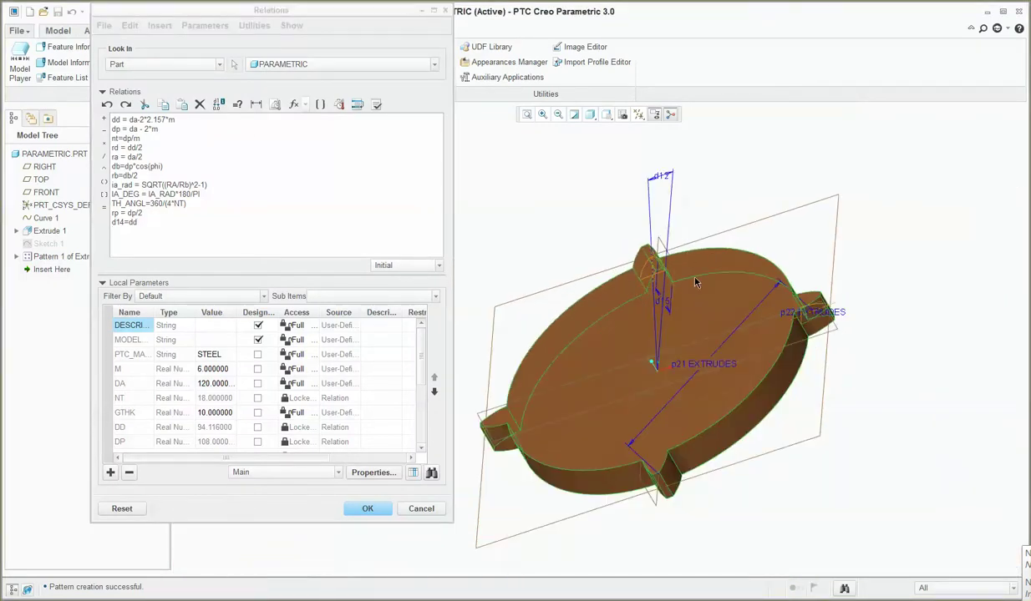
left_click(708, 370)
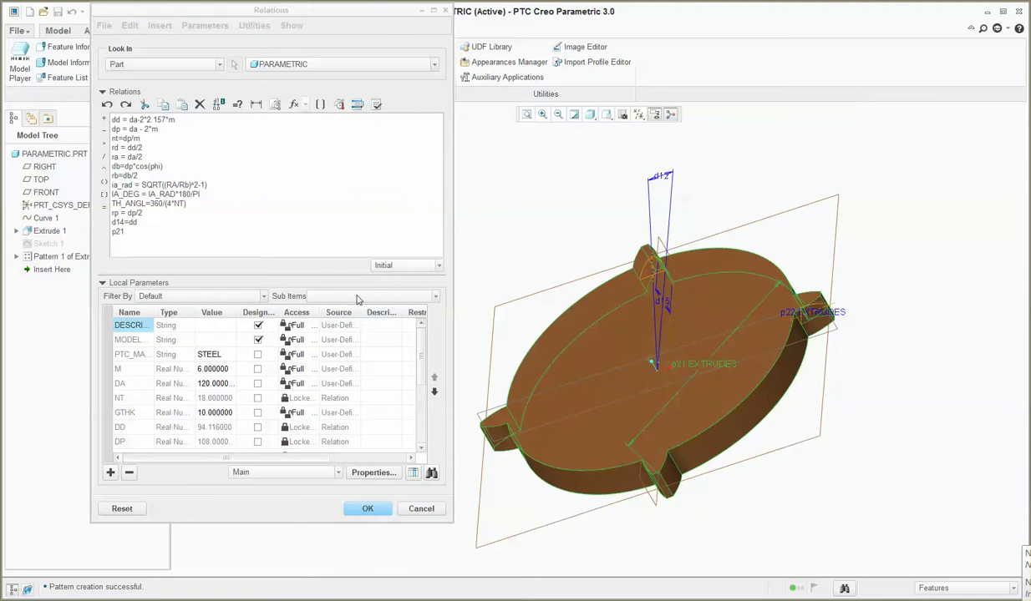
left_click(147, 238)
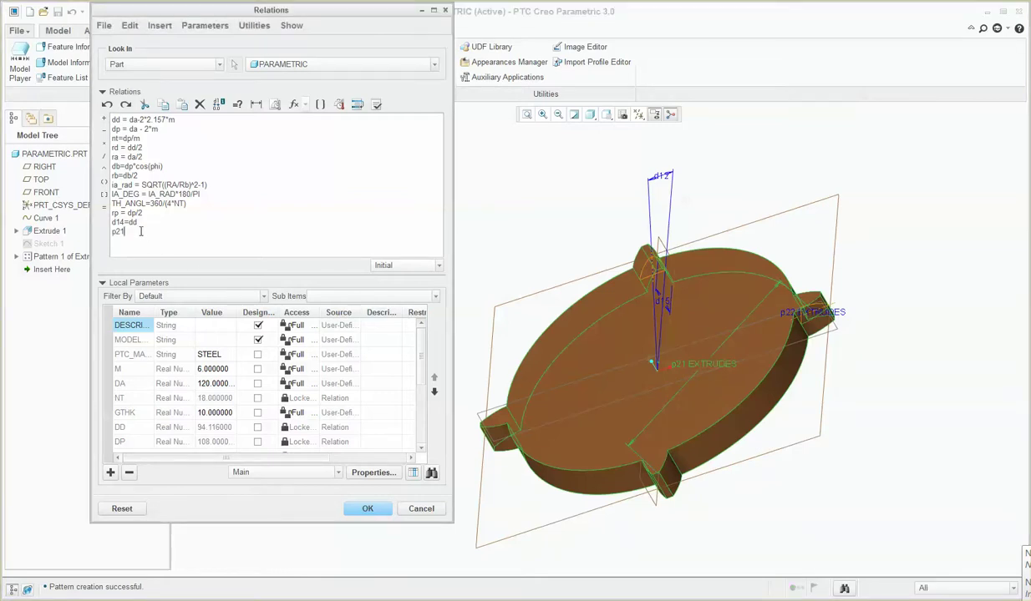
type("=nt")
left_click(365, 509)
middle_click_drag(641, 261, 693, 209)
key("ctrl+g")
Step: Set the part parameters DA to 54 and M to 2, and regenerate the gear
left_click(398, 48)
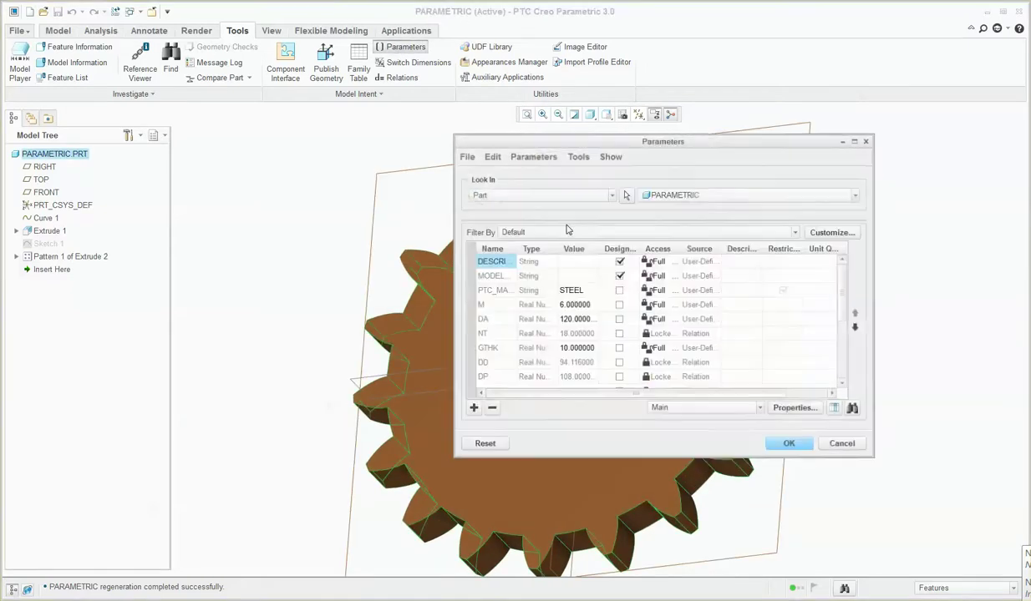
left_click(575, 319)
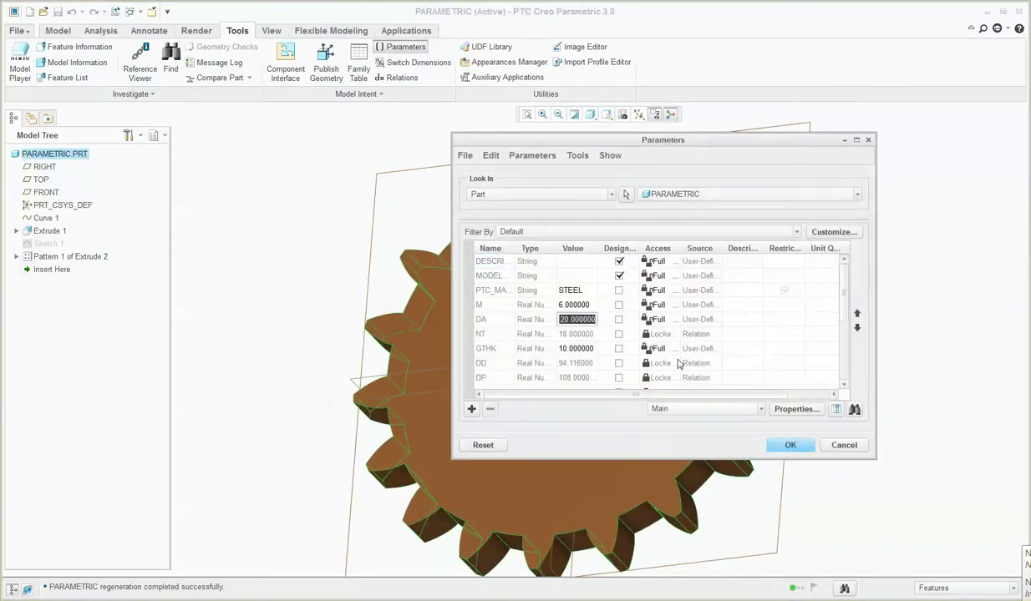
type("54")
left_click(587, 305)
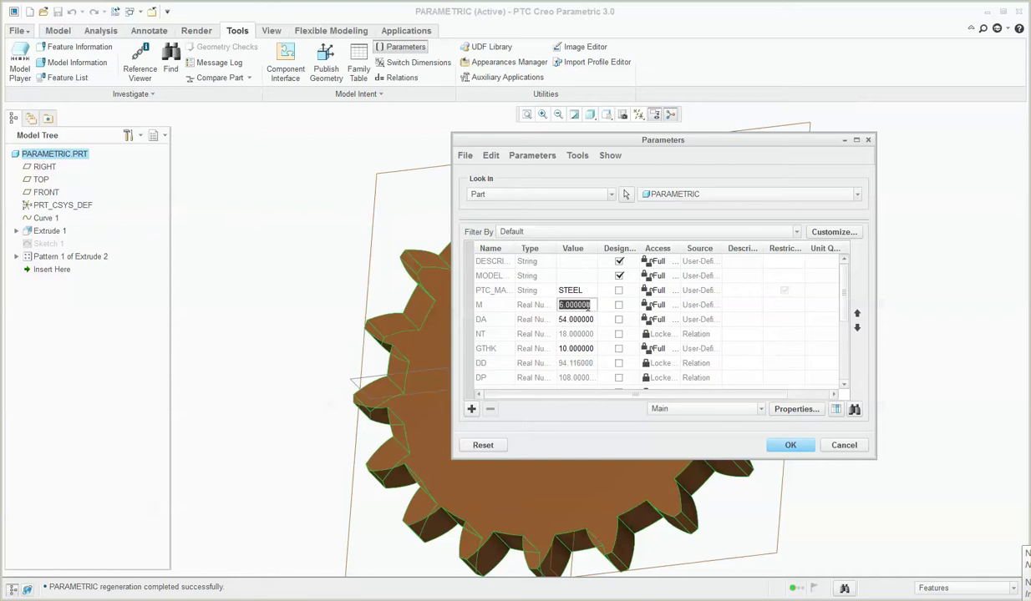
type("2")
left_click(789, 445)
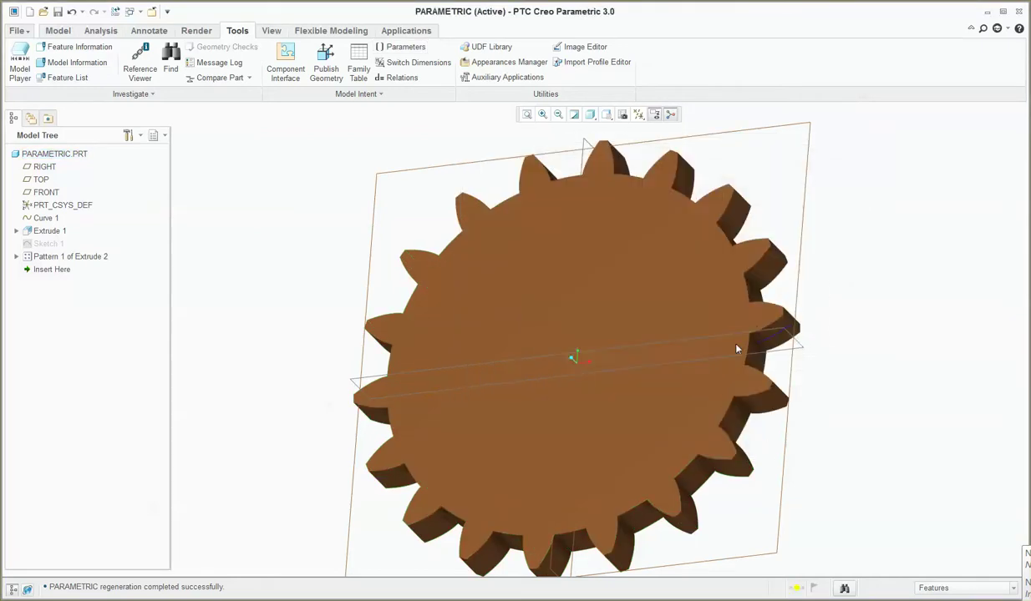
key("ctrl+g")
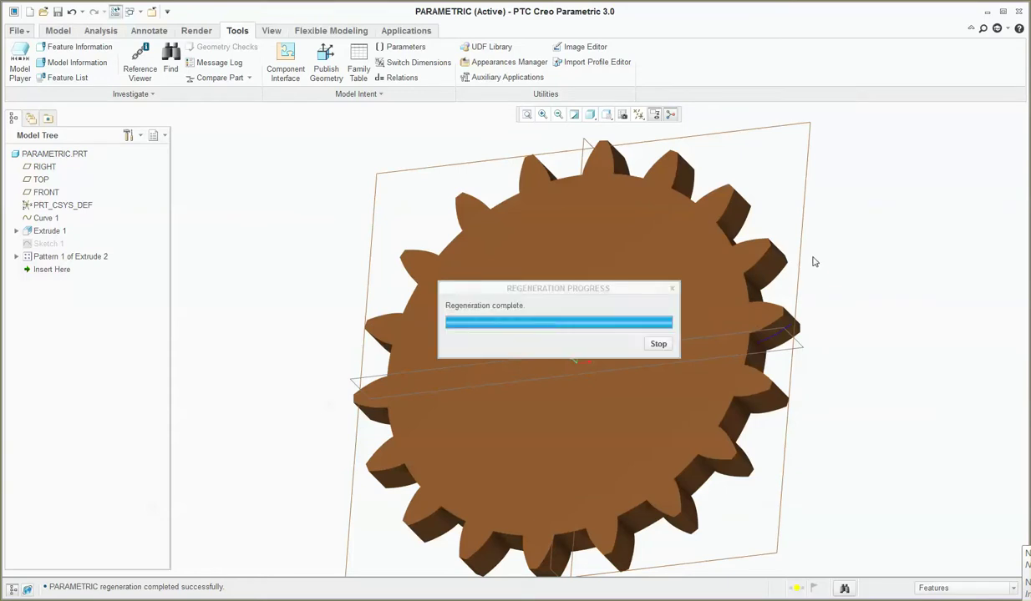
Step: Examine the regenerated gear from several angles, checking the tooth profiles, their spacing and where they meet the disc
scroll(769, 292, "down", 3)
scroll(735, 316, "up", 5)
middle_click_drag(787, 333, 759, 327)
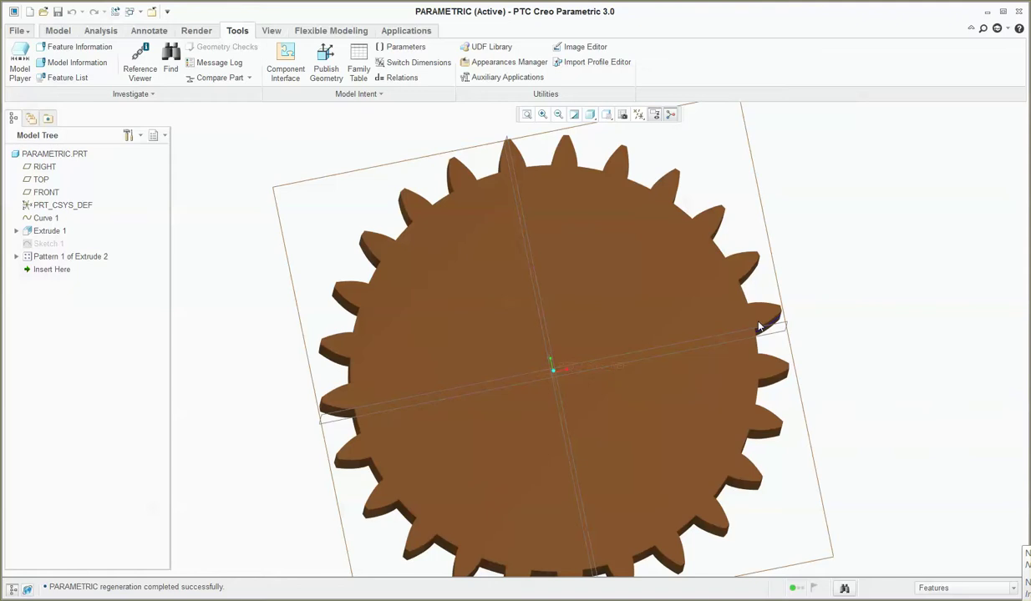
scroll(759, 327, "up", 3)
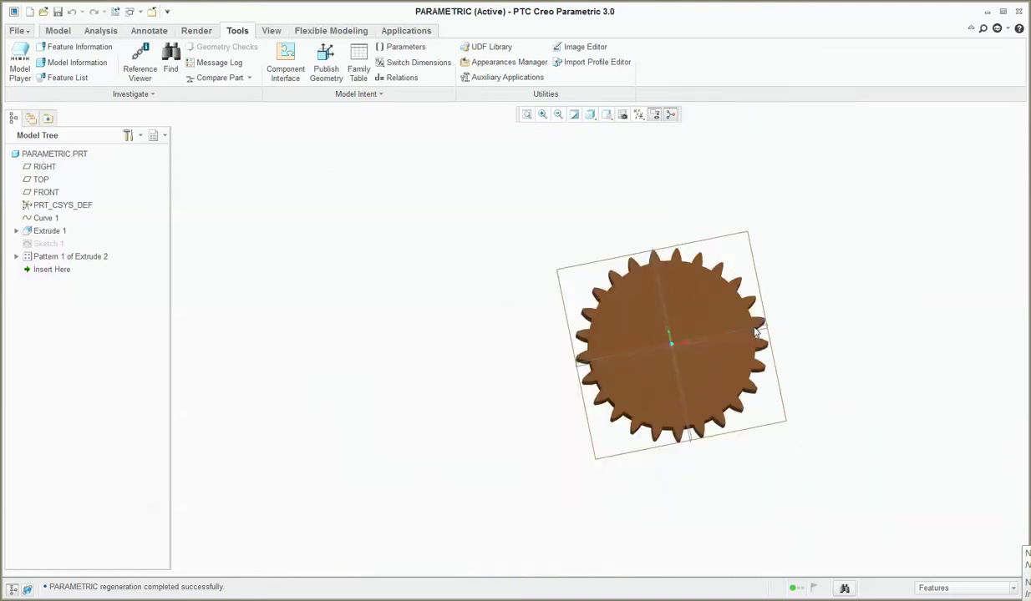
mouse_move(759, 327)
middle_mouse_down()
mouse_move(756, 351)
mouse_move(753, 334)
middle_mouse_up()
scroll(754, 334, "down", 8)
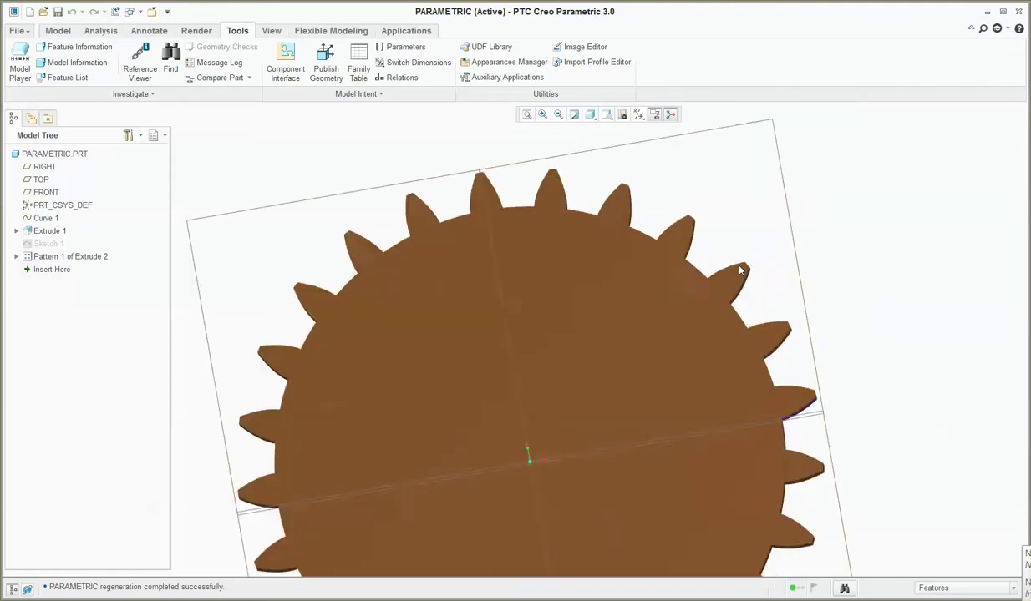
scroll(710, 299, "up", 3)
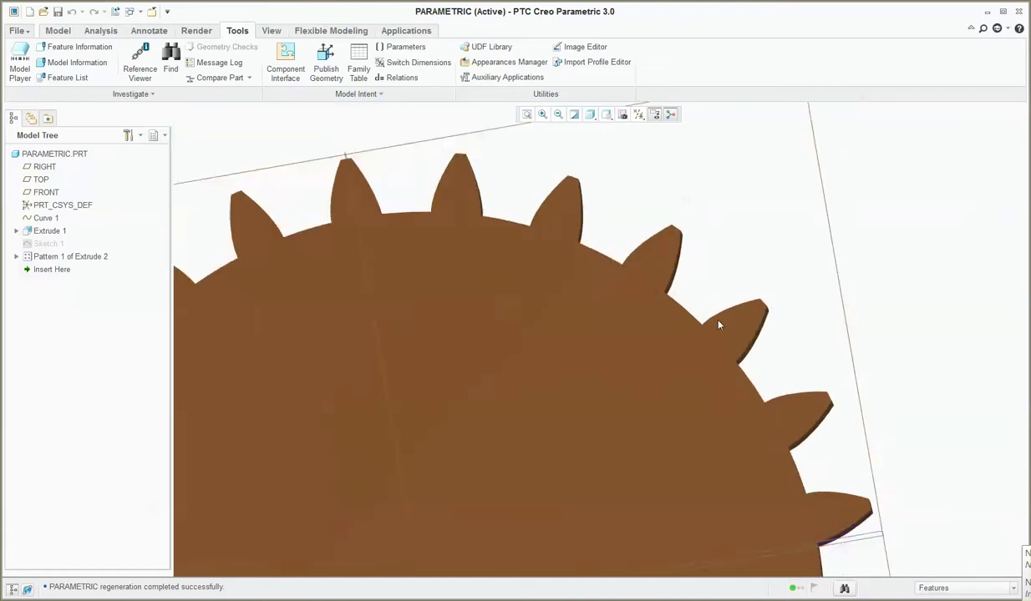
middle_click_drag(718, 324, 705, 340)
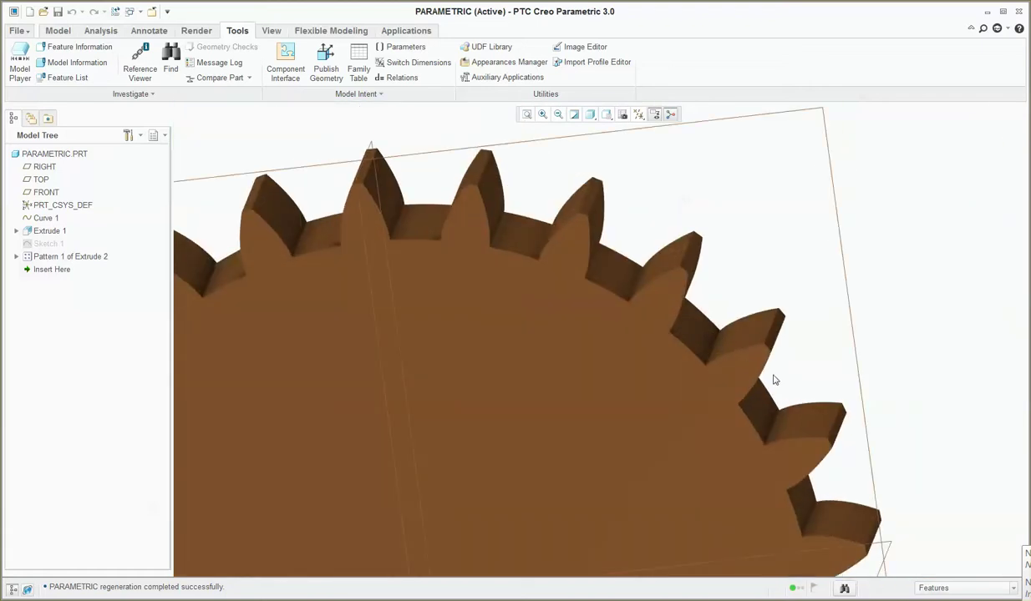
scroll(772, 371, "up", 3)
mouse_move(773, 363)
middle_mouse_down()
mouse_move(772, 320)
mouse_move(647, 414)
mouse_move(690, 380)
mouse_move(684, 359)
mouse_move(645, 385)
mouse_move(583, 495)
middle_mouse_up()
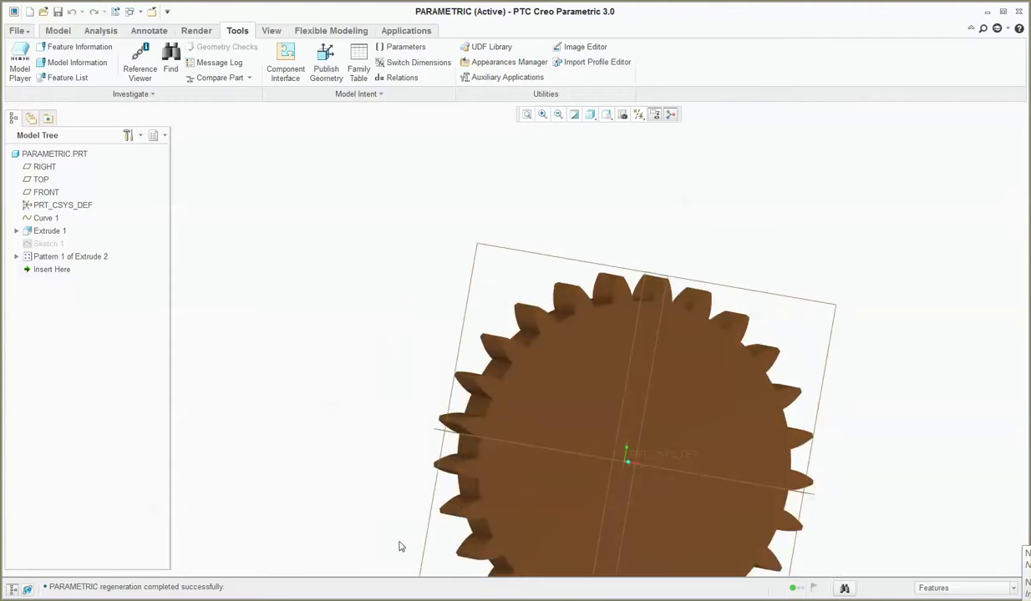
scroll(399, 546, "down", 4)
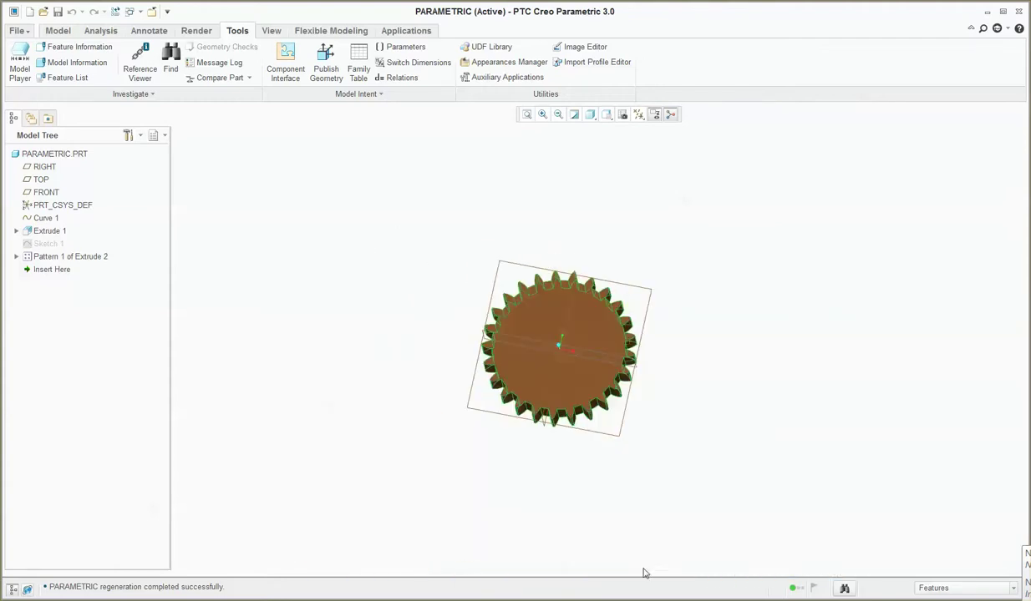
Step: Add a real-number parameter named HD with a value of 15 for the hub diameter, and accept the relations
left_click(402, 78)
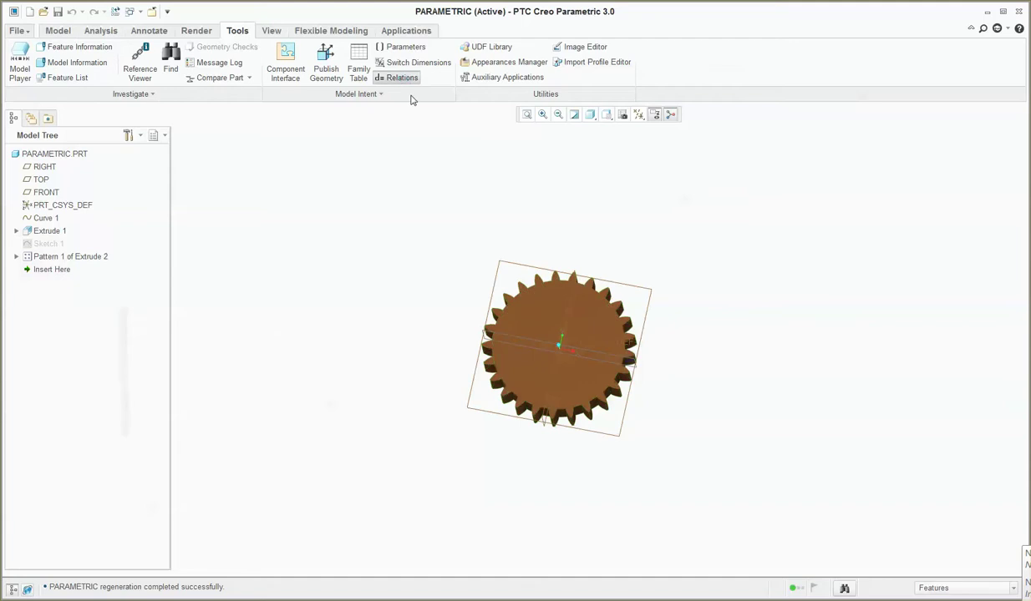
left_click(110, 472)
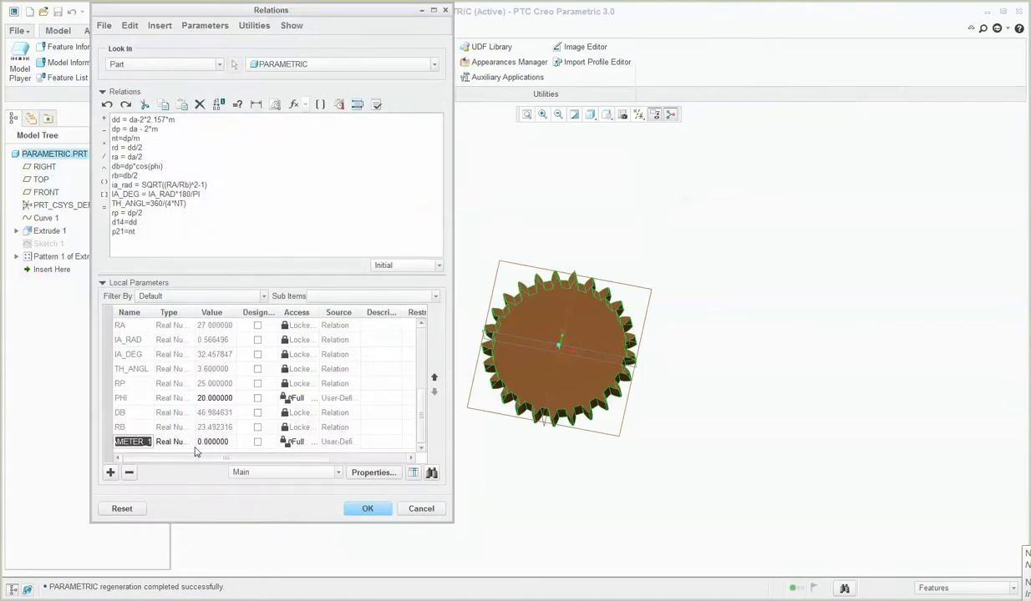
type("Hub_dia")
left_click(179, 441)
double_click(132, 441)
type("D")
double_click(213, 440)
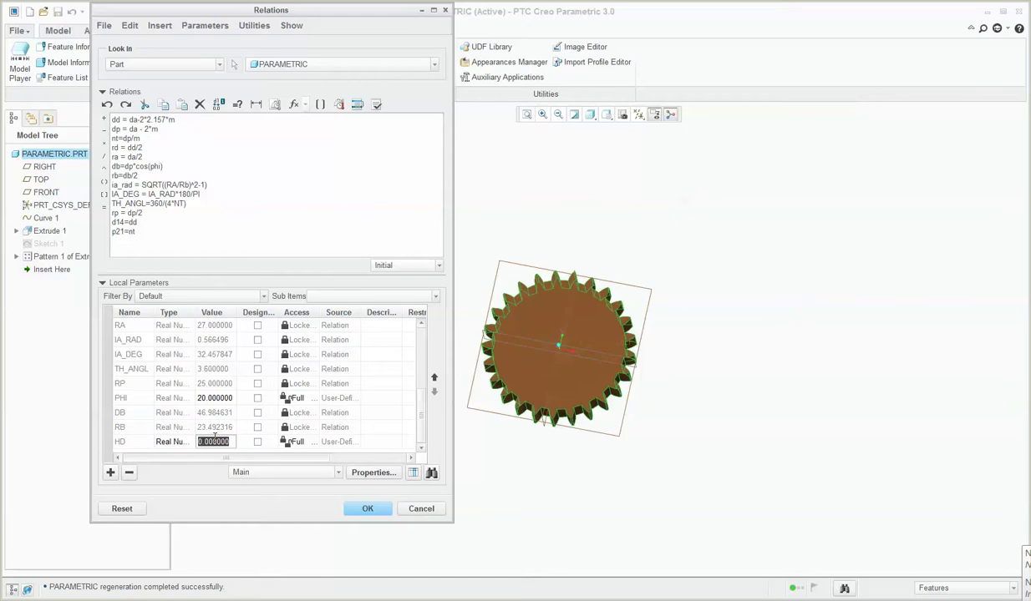
type("15")
left_click(351, 509)
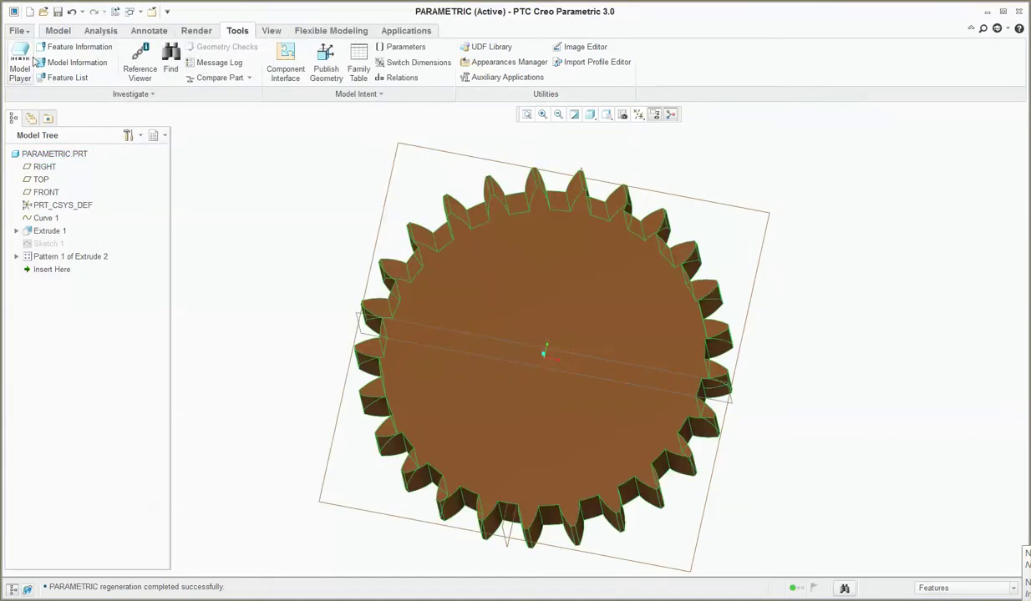
left_click(58, 30)
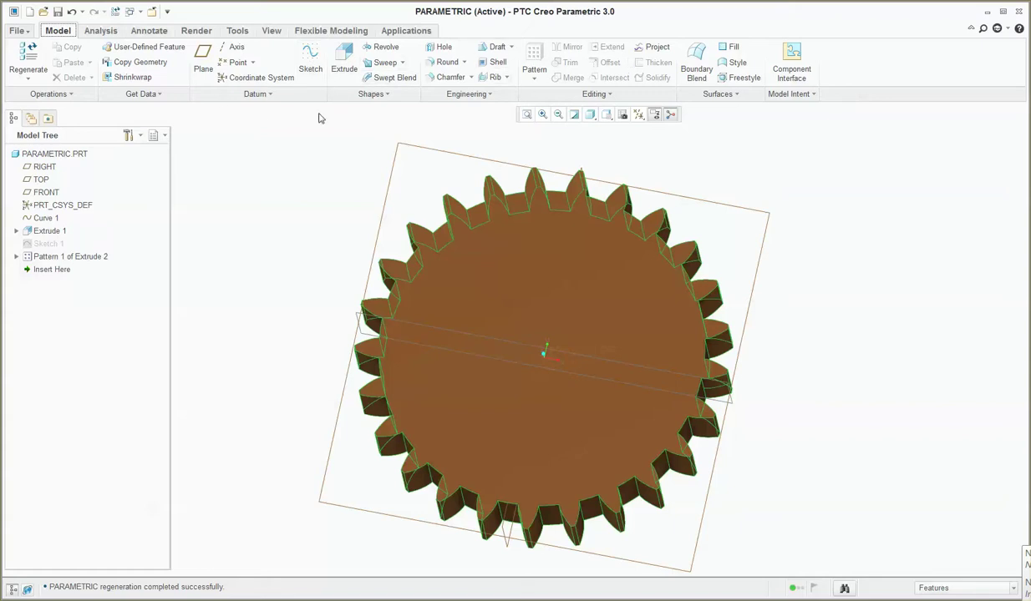
Step: Start an extrude sketch on the gear disc's flat face and draw a circle centred on the origin
left_click(344, 63)
left_click(519, 306)
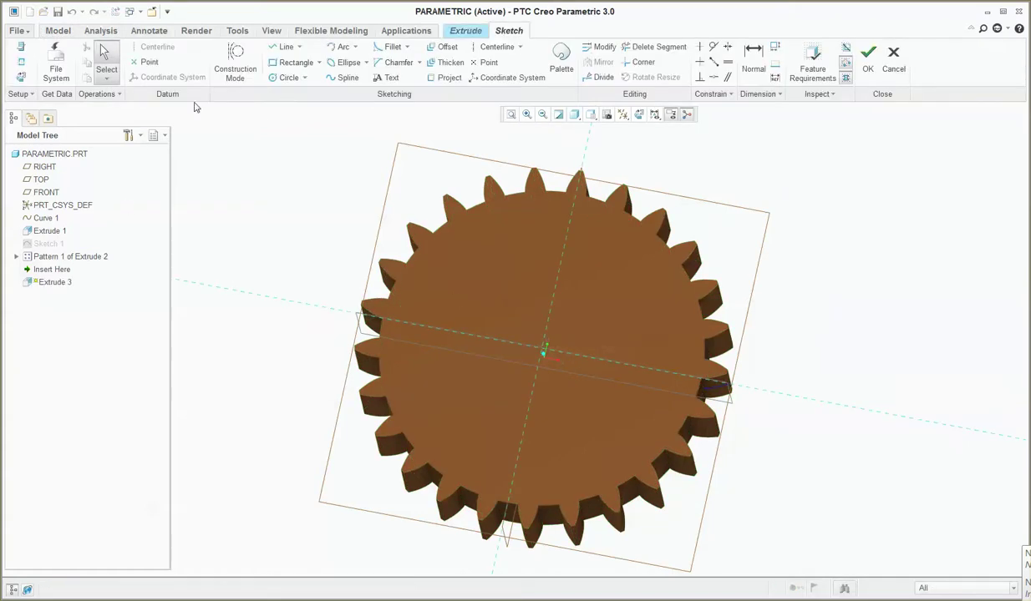
left_click(288, 77)
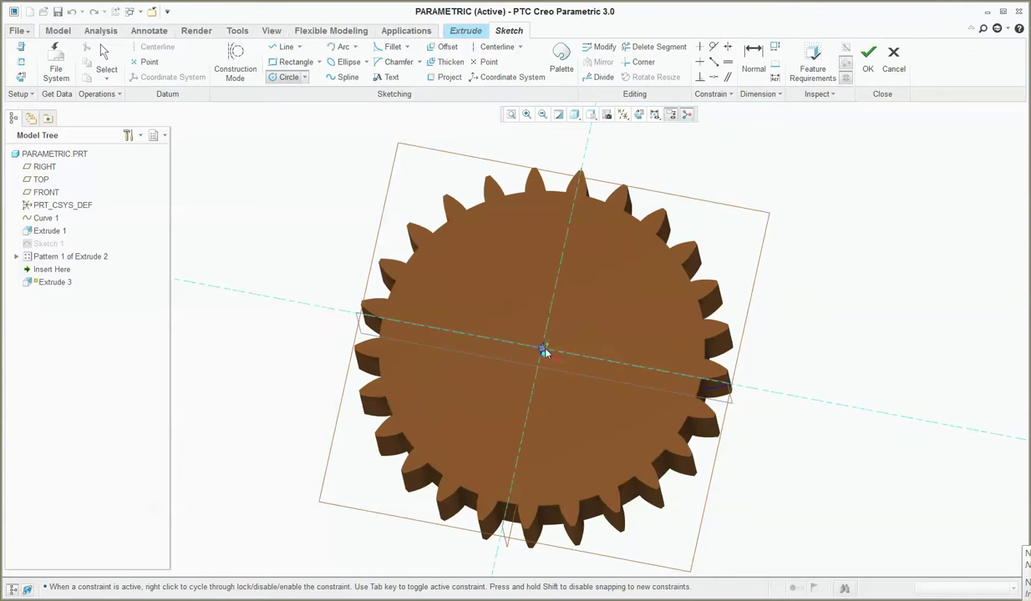
left_click(543, 349)
left_click(573, 391)
middle_click(501, 310)
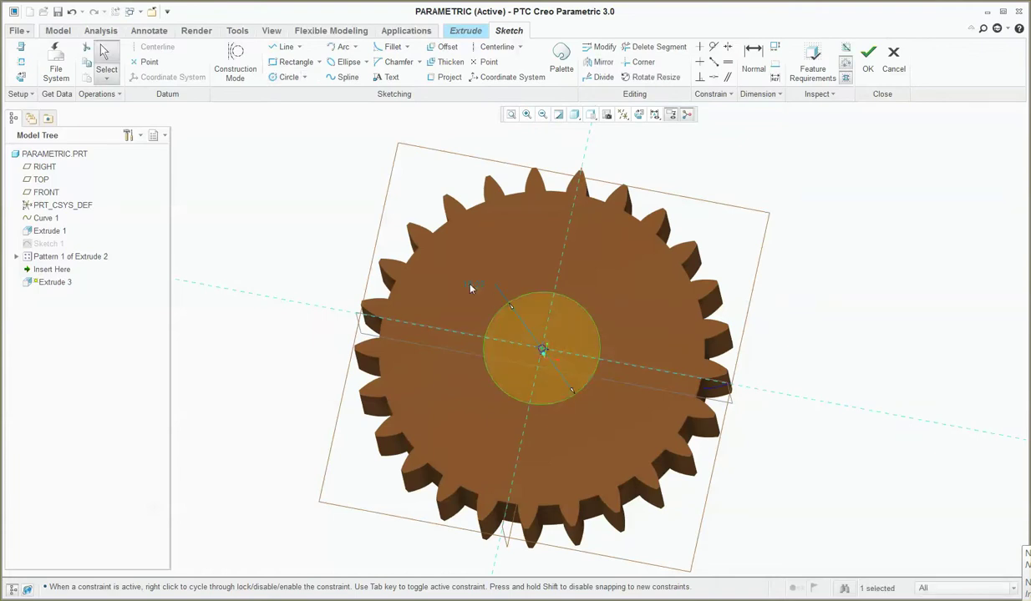
Step: Drive the circle's diameter with the parameter hd, add the relation, and finish the sketch
double_click(470, 286)
type("hd")
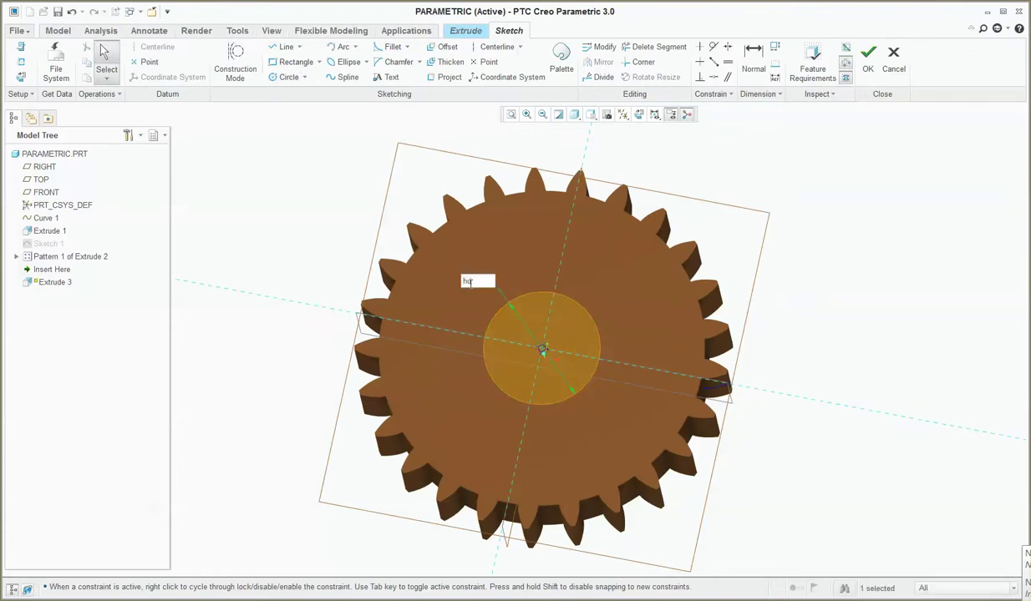
key("Return")
left_click(614, 341)
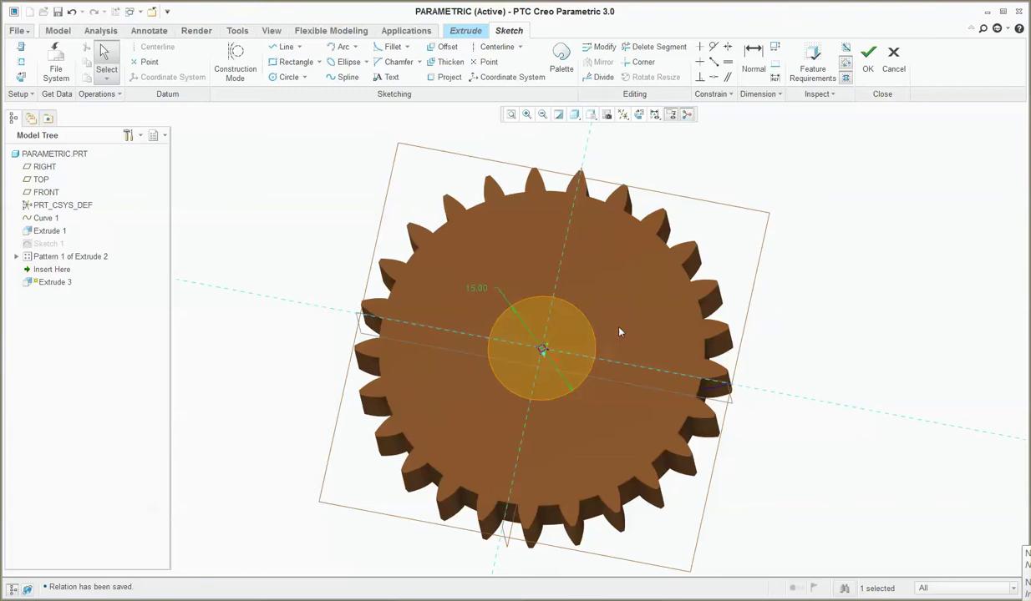
left_click(868, 59)
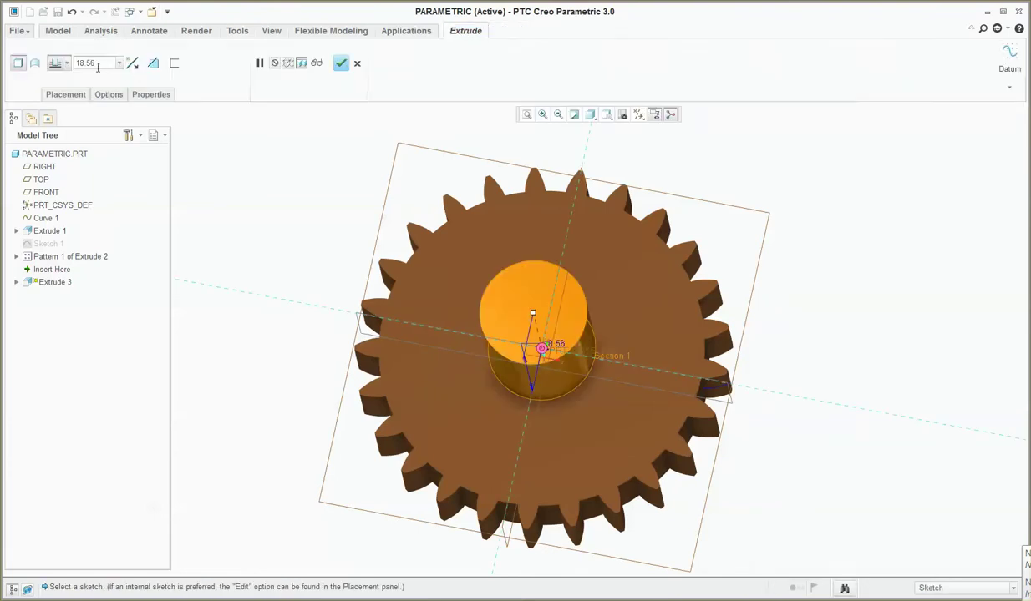
Step: Make the circle's extrude a through-all cut, removing material in the flipped direction to bore through the disc
left_click(69, 66)
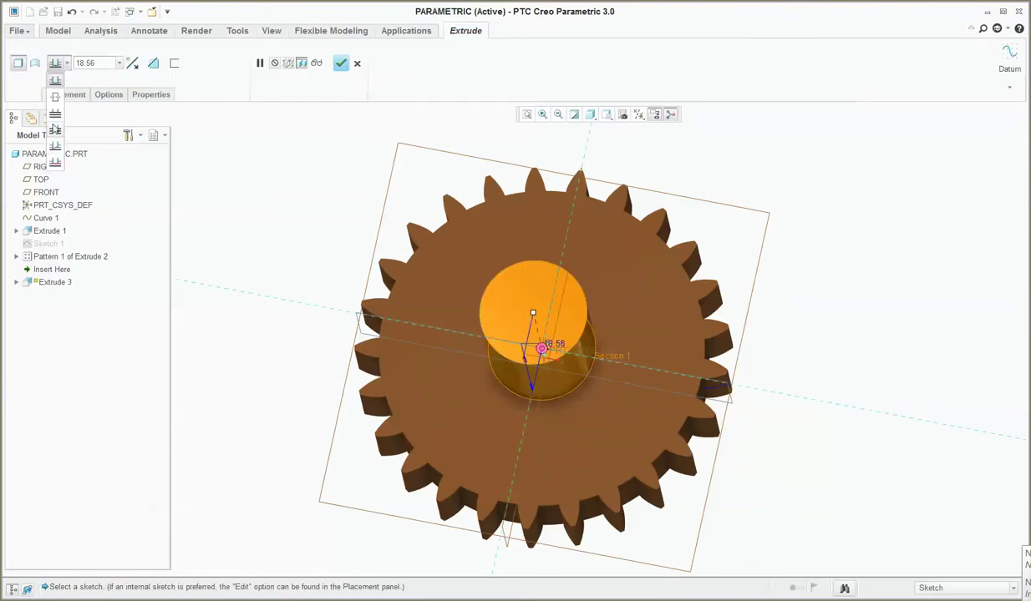
left_click(54, 138)
left_click(341, 65)
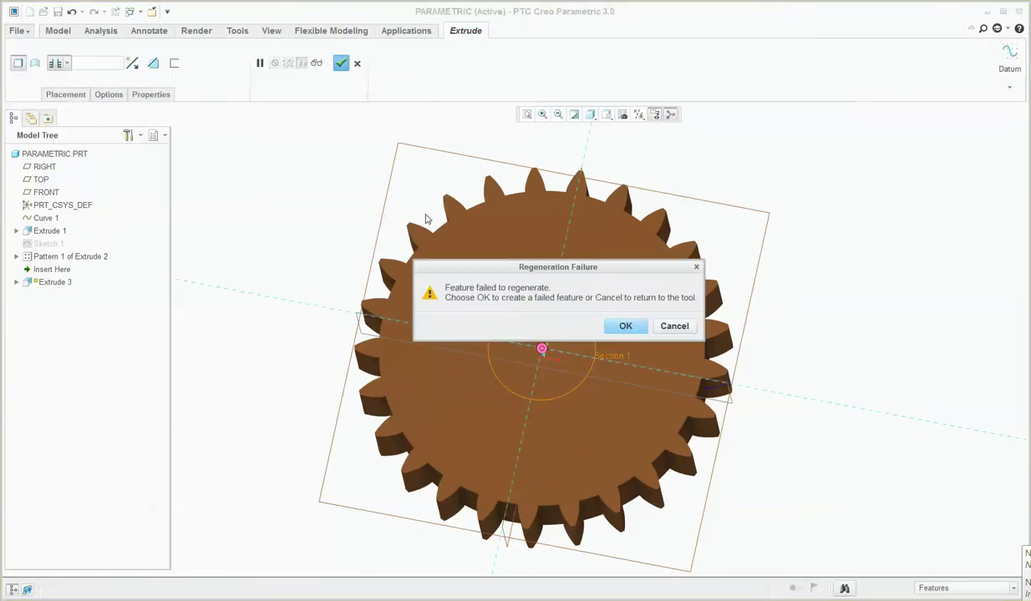
left_click(678, 327)
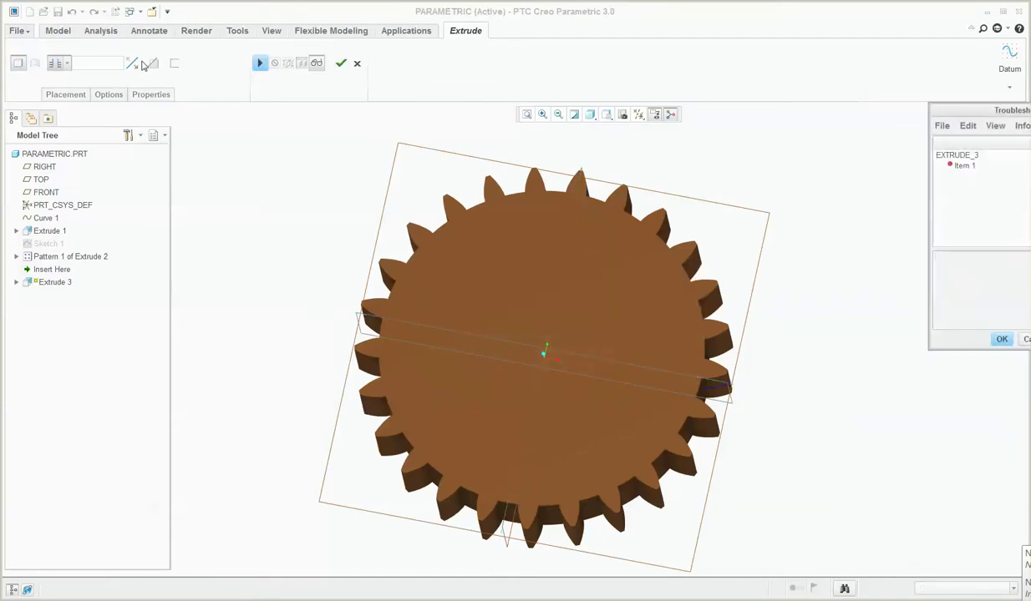
left_click(1003, 341)
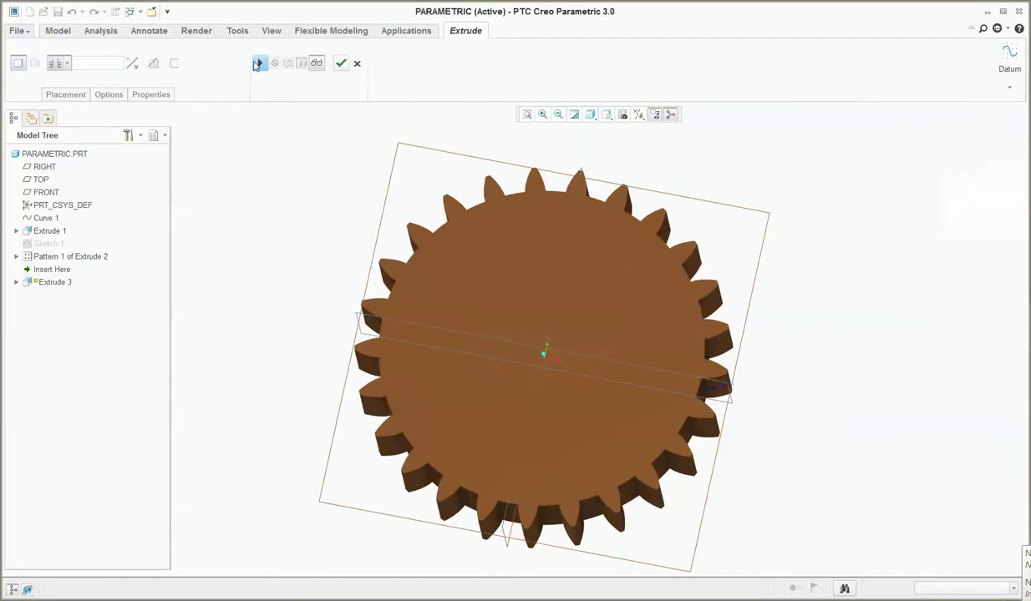
left_click(259, 64)
left_click(153, 64)
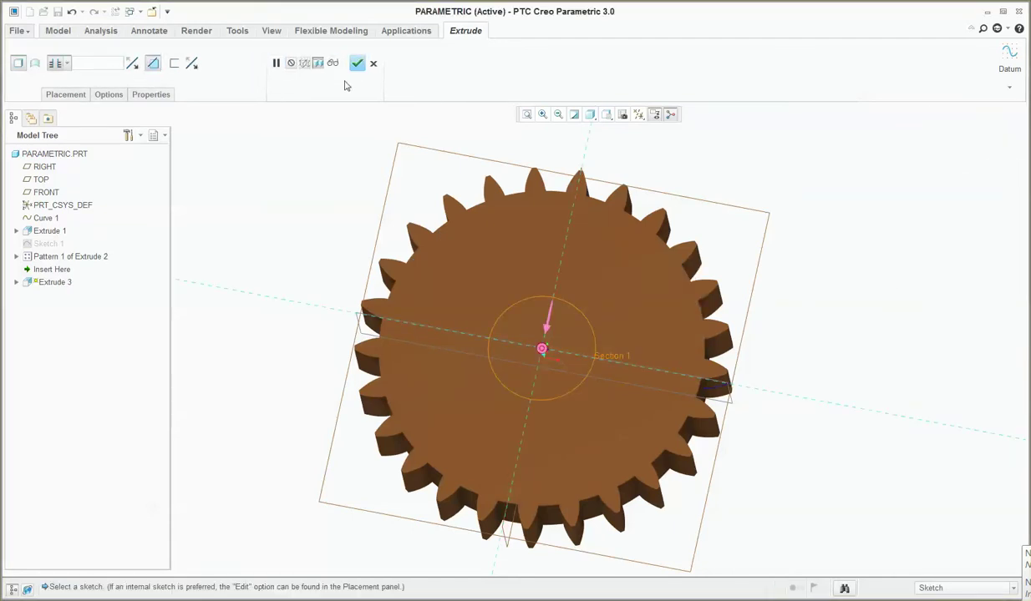
left_click(132, 64)
left_click(357, 63)
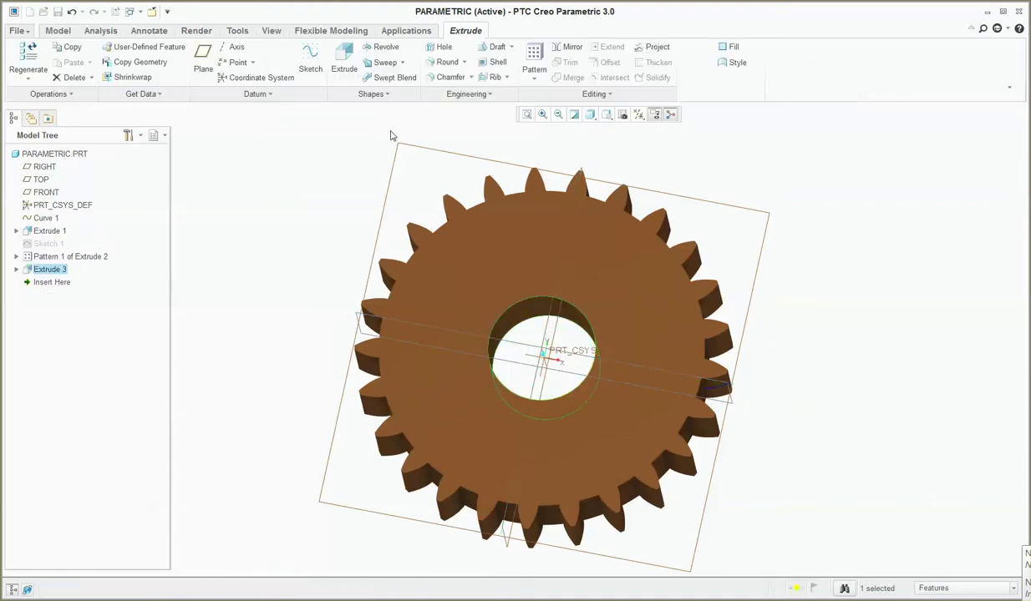
Step: Examine the gear's central bore and surrounding teeth from several angles
mouse_move(635, 351)
middle_mouse_down()
mouse_move(758, 312)
mouse_move(644, 269)
mouse_move(835, 391)
mouse_move(807, 315)
mouse_move(595, 355)
mouse_move(562, 342)
mouse_move(542, 315)
mouse_move(539, 334)
mouse_move(551, 317)
middle_mouse_up()
left_click(836, 391)
scroll(593, 253, "up", 3)
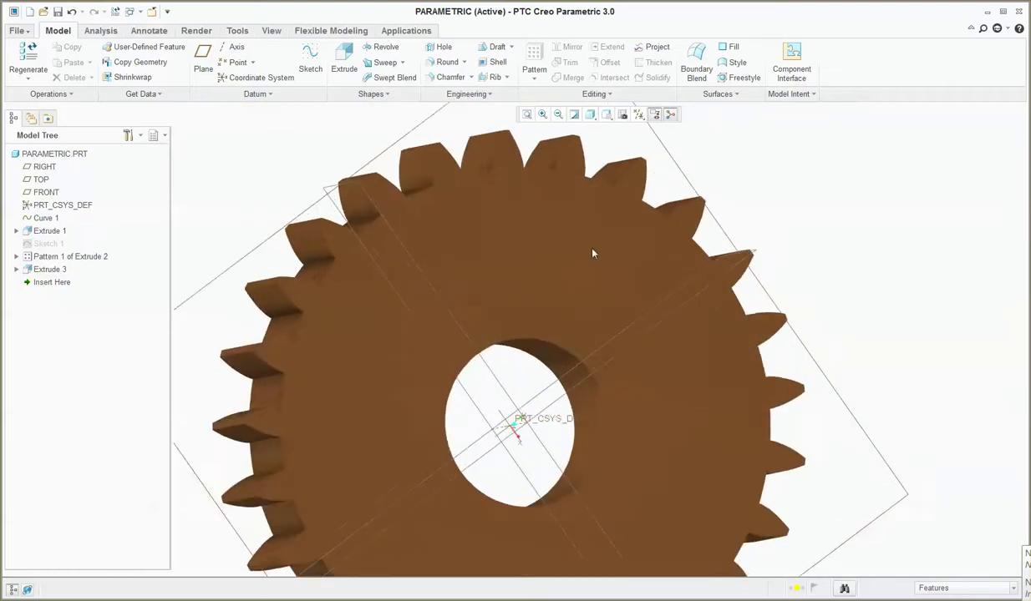
mouse_move(592, 253)
middle_mouse_down()
mouse_move(576, 239)
mouse_move(397, 229)
mouse_move(408, 269)
mouse_move(598, 334)
middle_mouse_up()
scroll(397, 229, "up", 3)
scroll(660, 267, "down", 2)
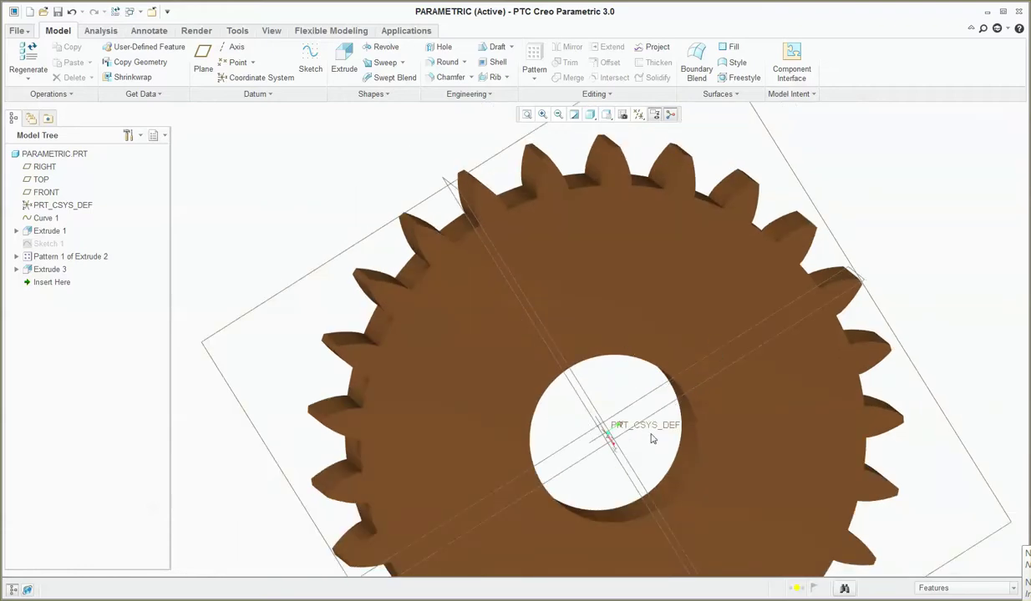
mouse_move(628, 420)
middle_mouse_down()
mouse_move(662, 410)
mouse_move(595, 340)
mouse_move(596, 307)
mouse_move(555, 277)
middle_mouse_up()
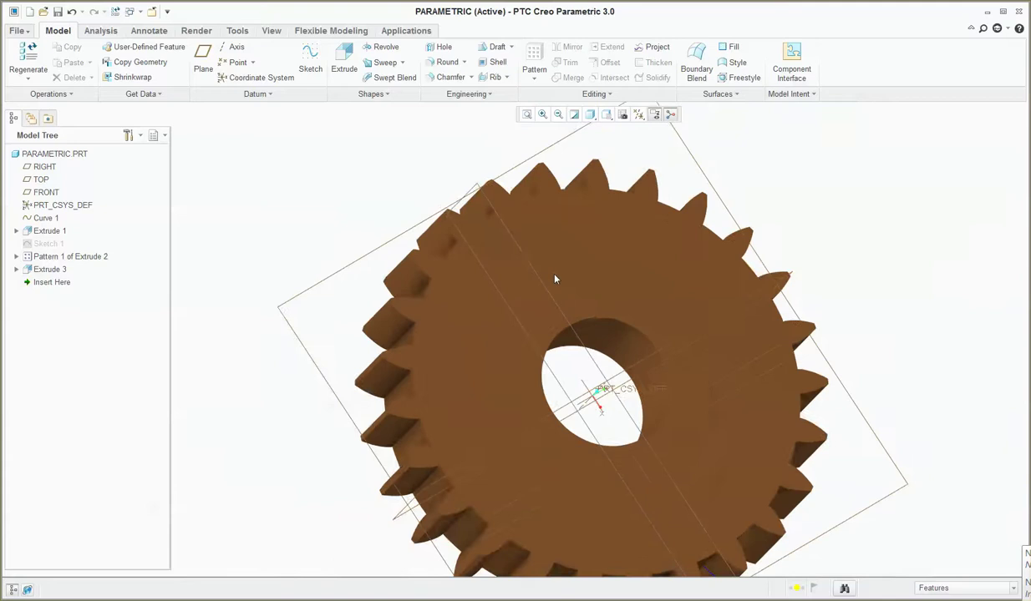
Step: Start a material-removing extrude with a sketch on the gear's flat face, and orient the view to the sketch plane
left_click(343, 62)
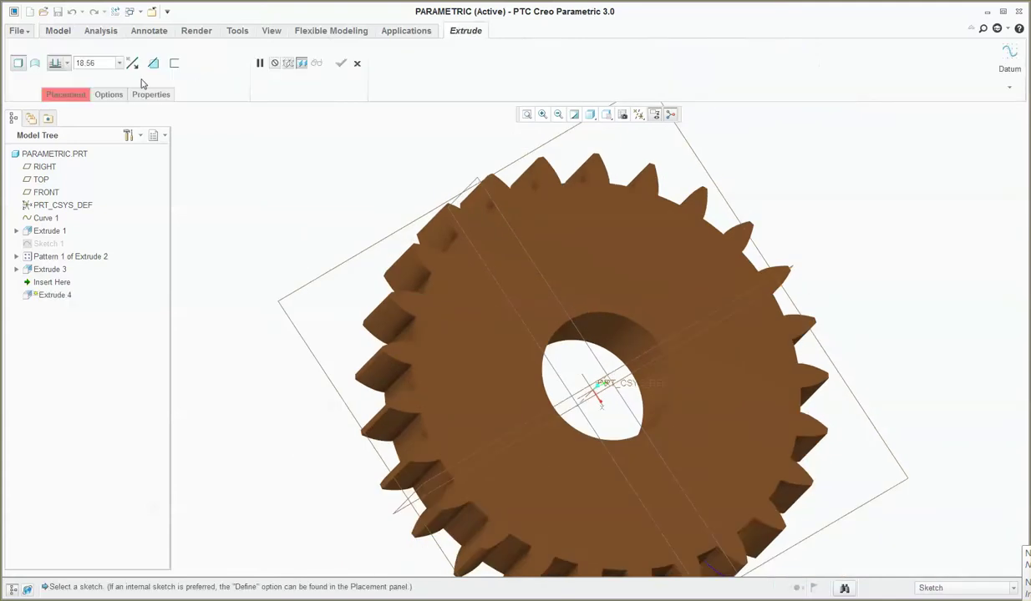
left_click(153, 66)
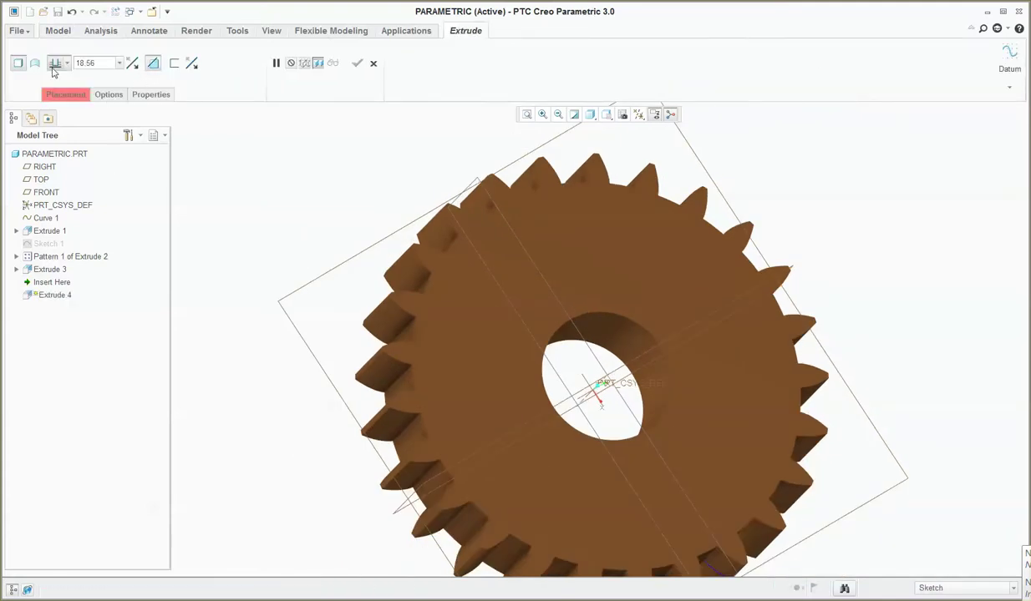
left_click(72, 94)
left_click(160, 138)
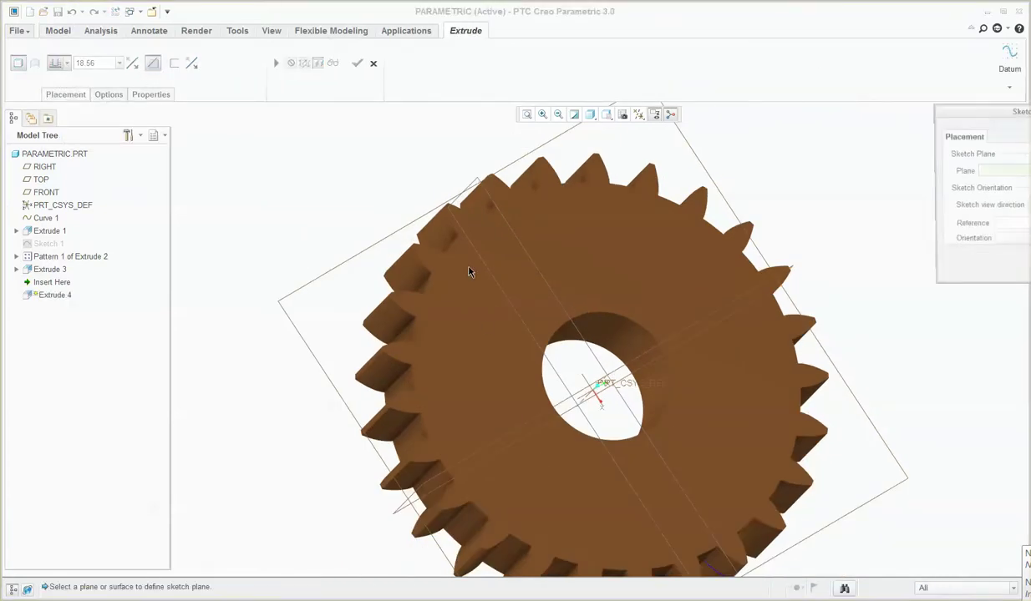
left_click(469, 272)
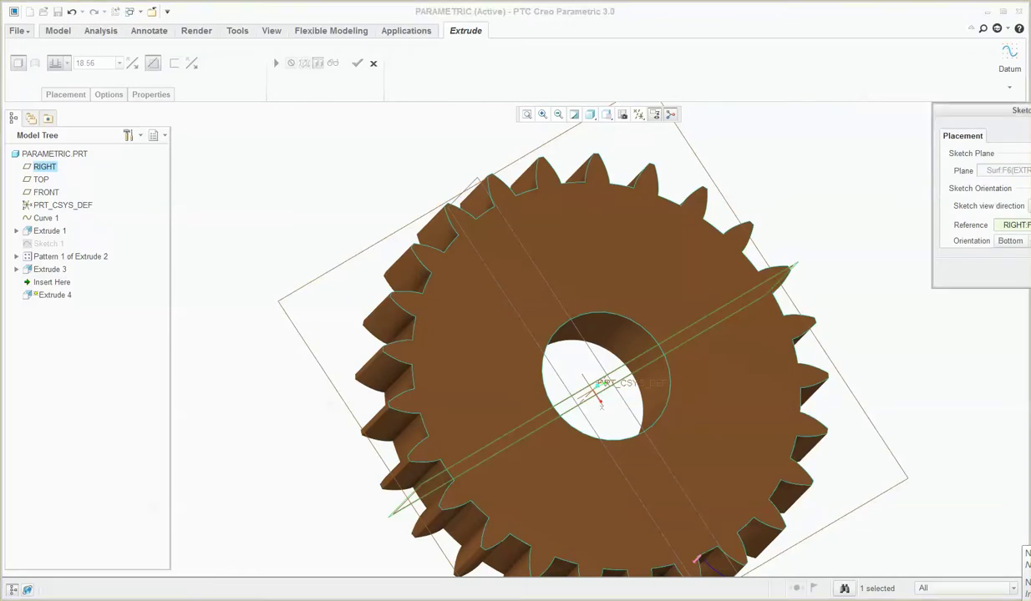
middle_click(392, 288)
left_click(609, 114)
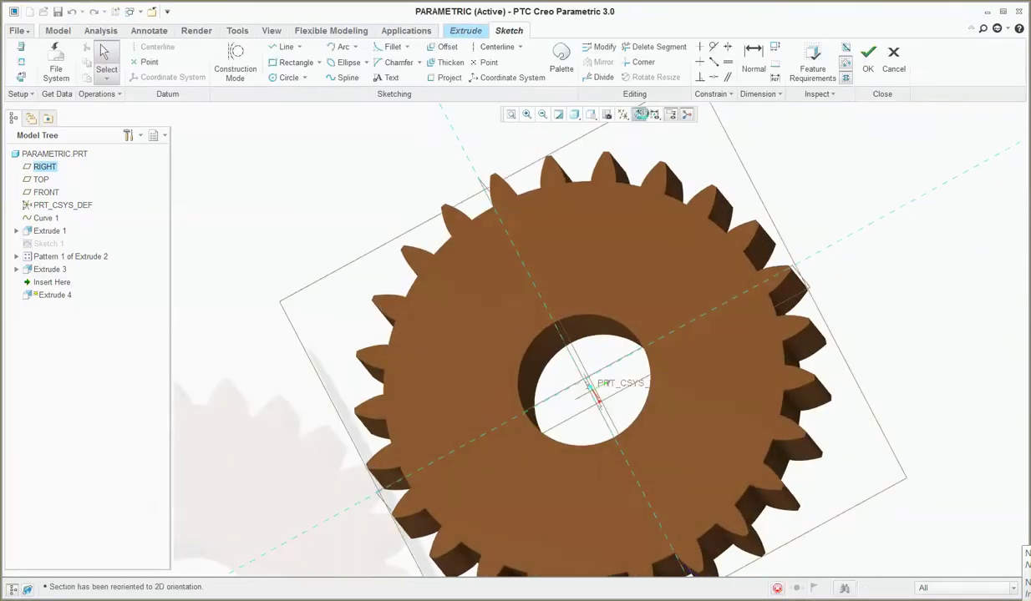
Step: Sketch two concentric circles centred on the origin around the bore, about 22 and 41 in diameter
left_click(289, 77)
left_click(597, 340)
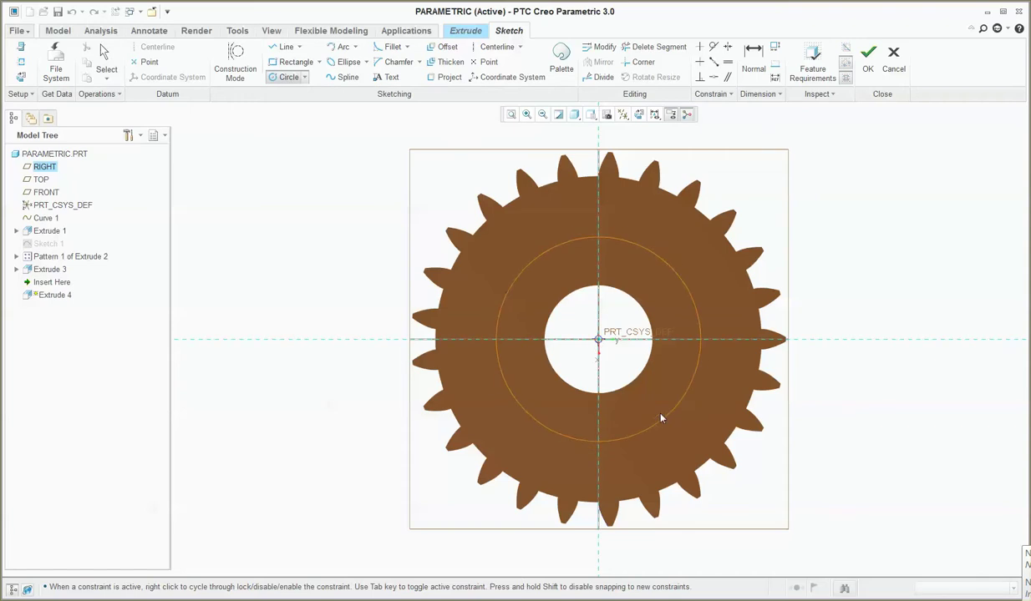
left_click(653, 402)
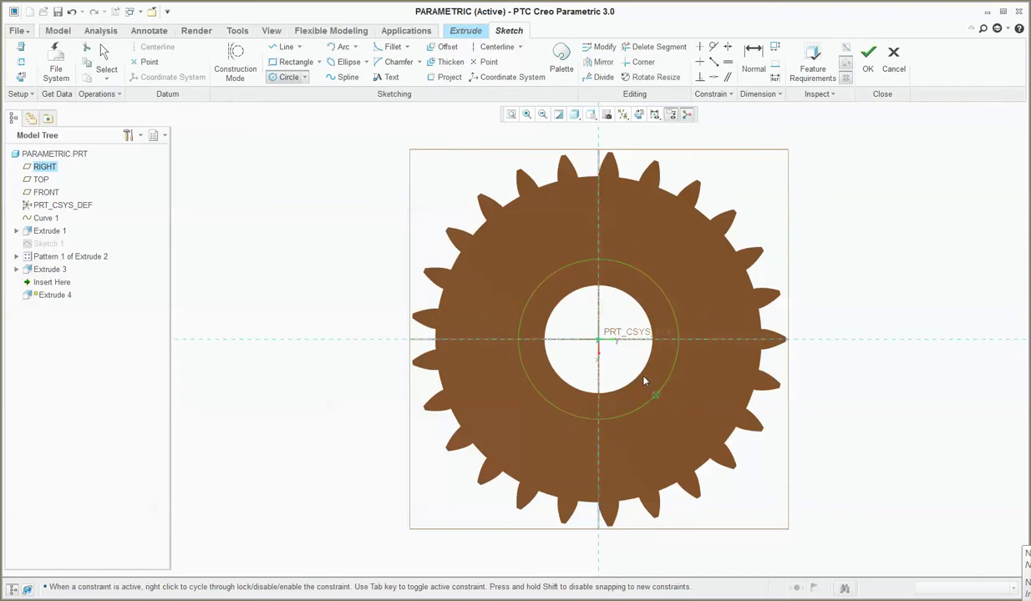
left_click(597, 340)
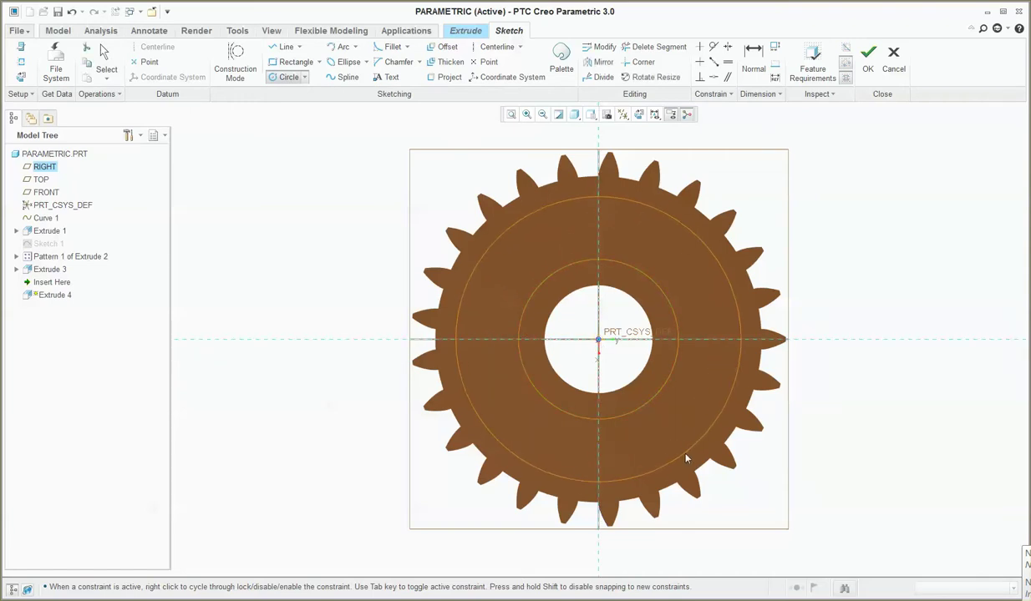
left_click(687, 459)
middle_click(673, 416)
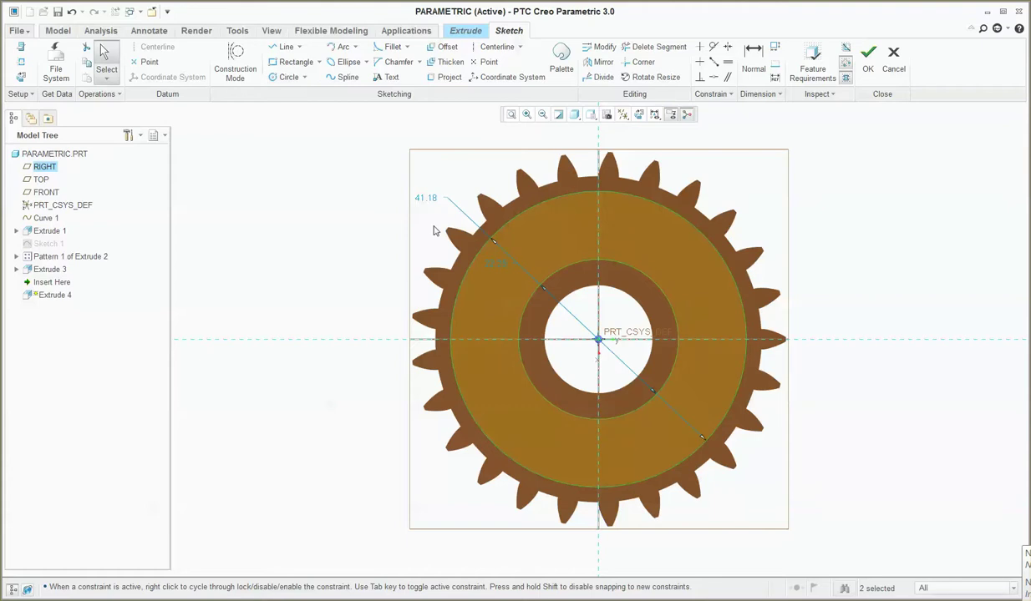
Step: Drive the outer circle's diameter with the expression dd-10 and add the relation
double_click(431, 200)
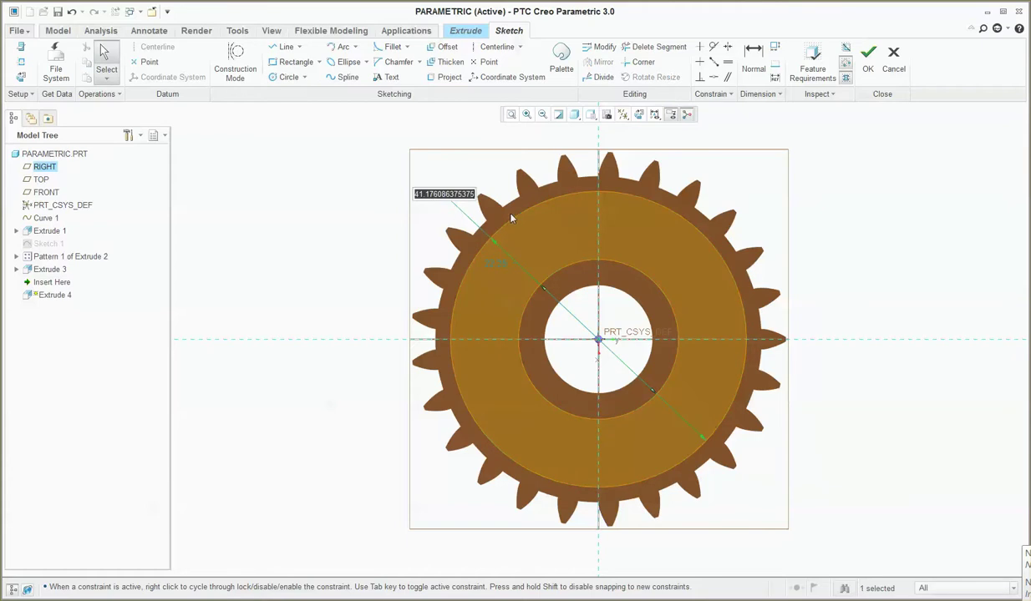
type("dd-10")
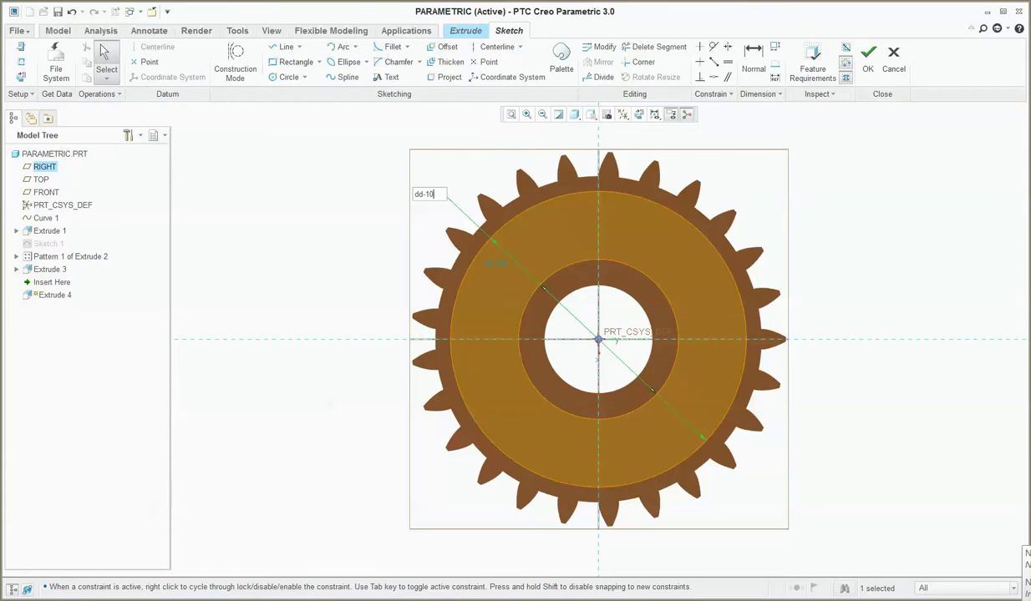
key("Return")
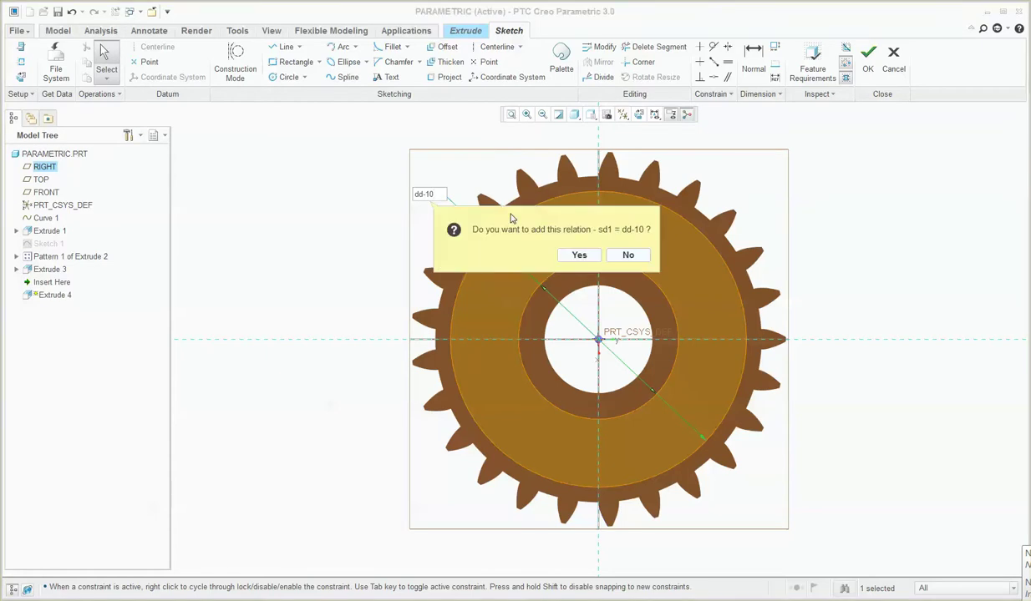
left_click(579, 255)
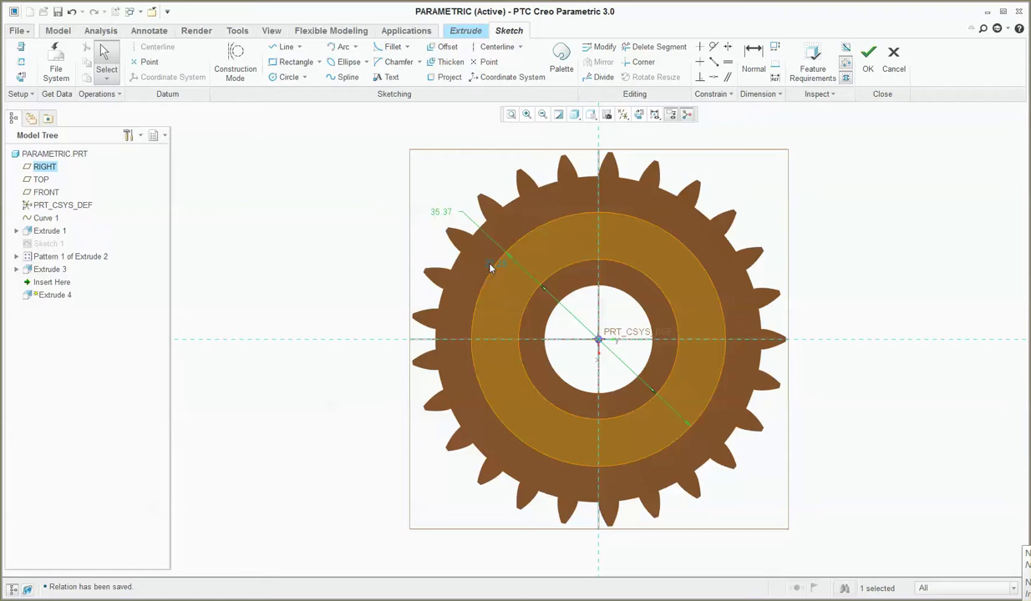
Step: Drive the inner circle's diameter with the expression hd+5 and add the relation
double_click(491, 268)
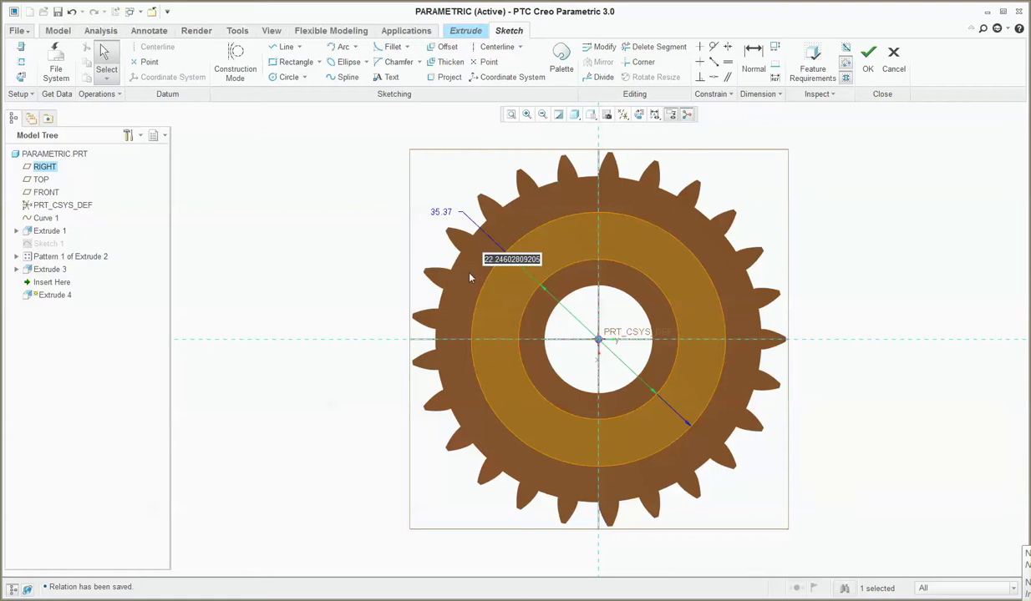
type("hd")
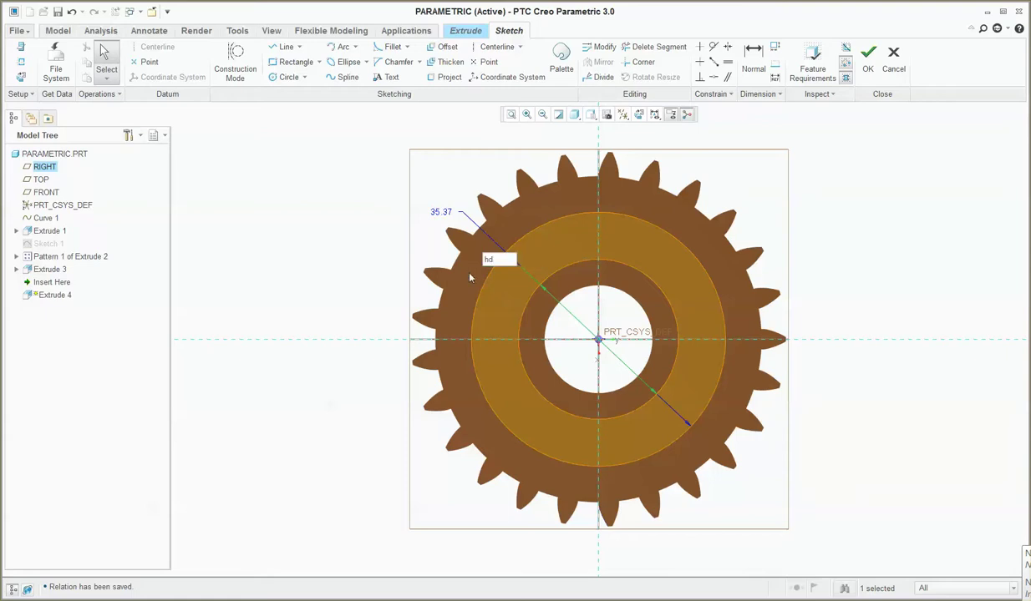
type("+5")
key("Return")
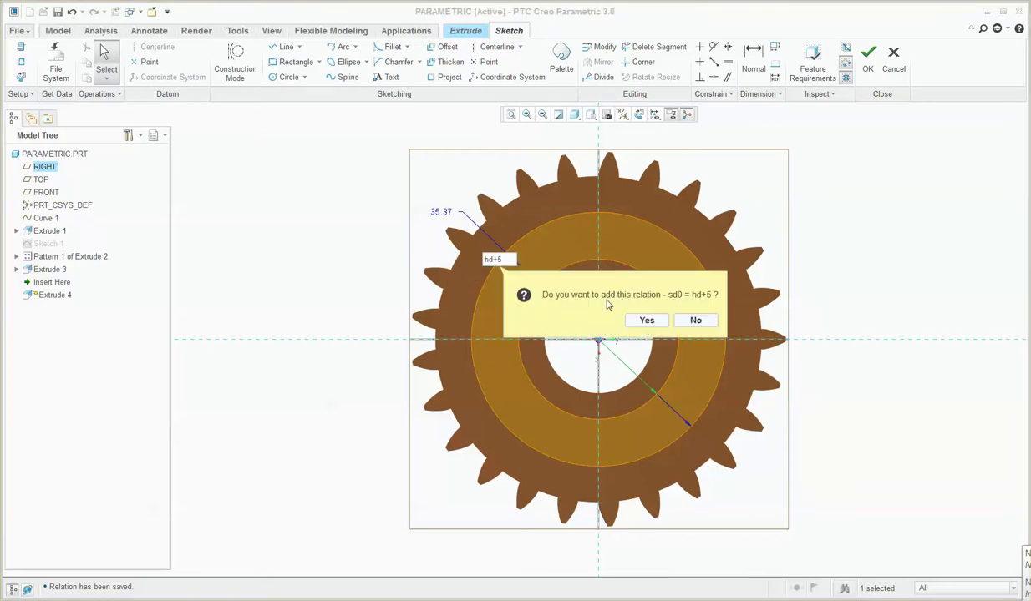
left_click(645, 323)
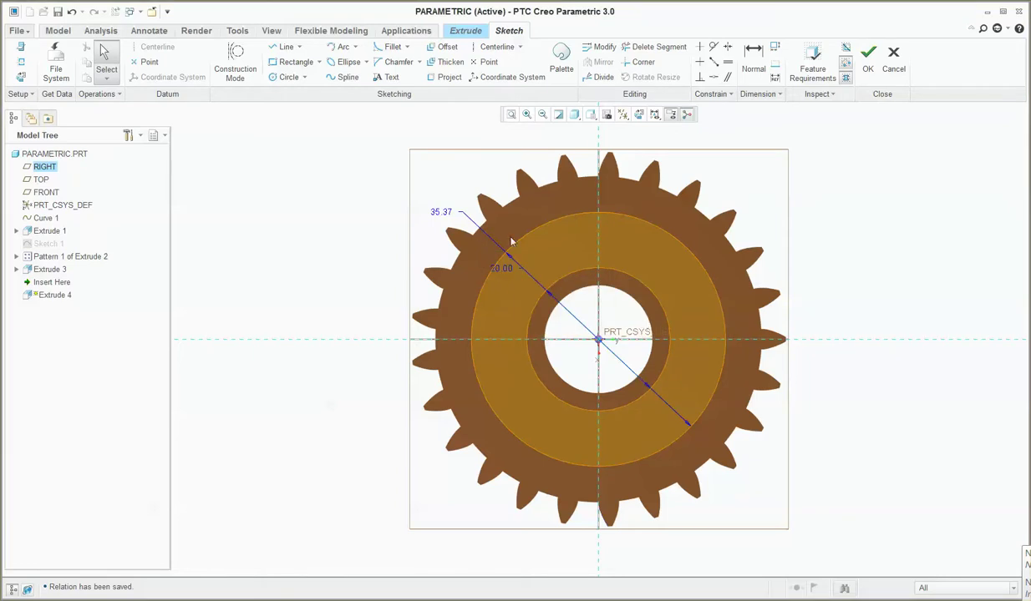
Step: Edit the sketch relation so the outer circle's diameter is driven by dd-5
scroll(512, 241, "up", 1)
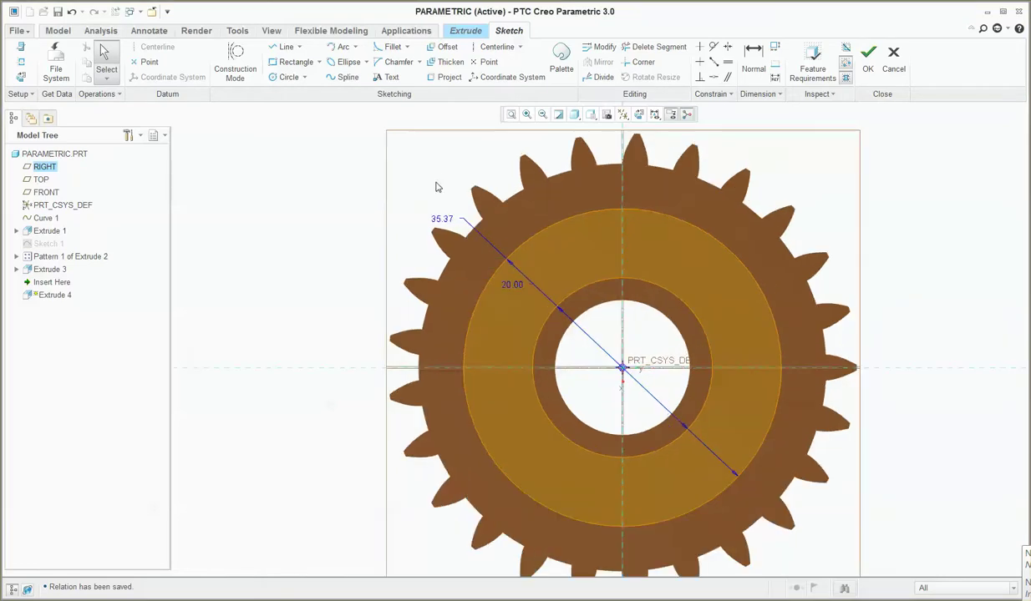
left_click(238, 30)
left_click(404, 78)
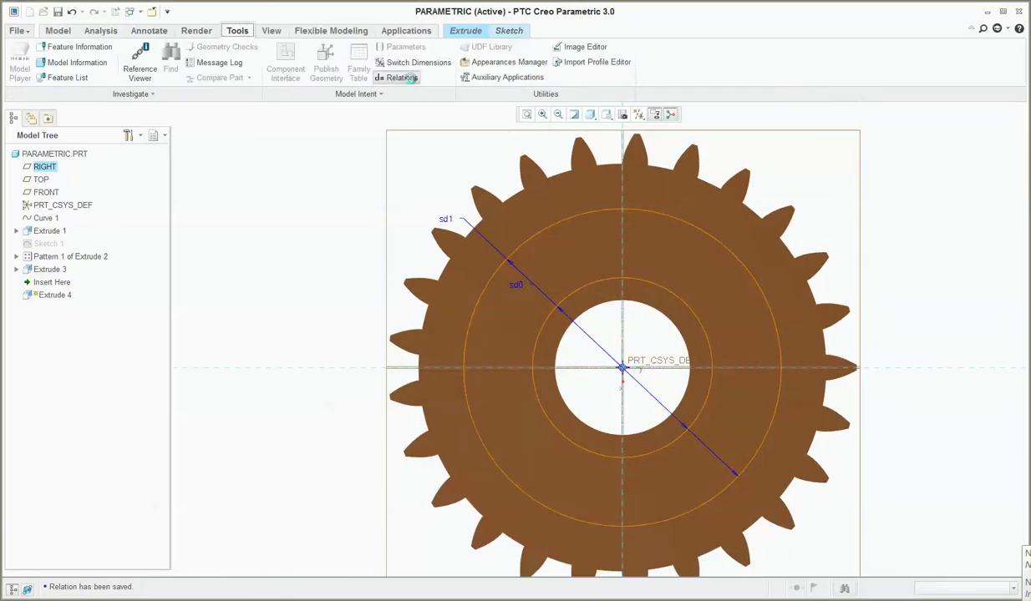
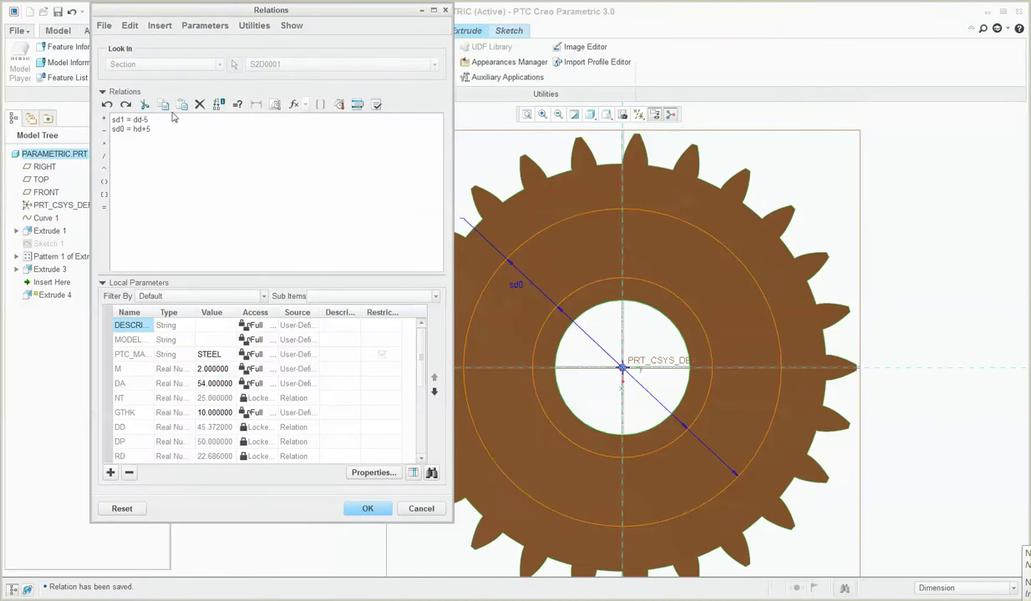
left_click(375, 506)
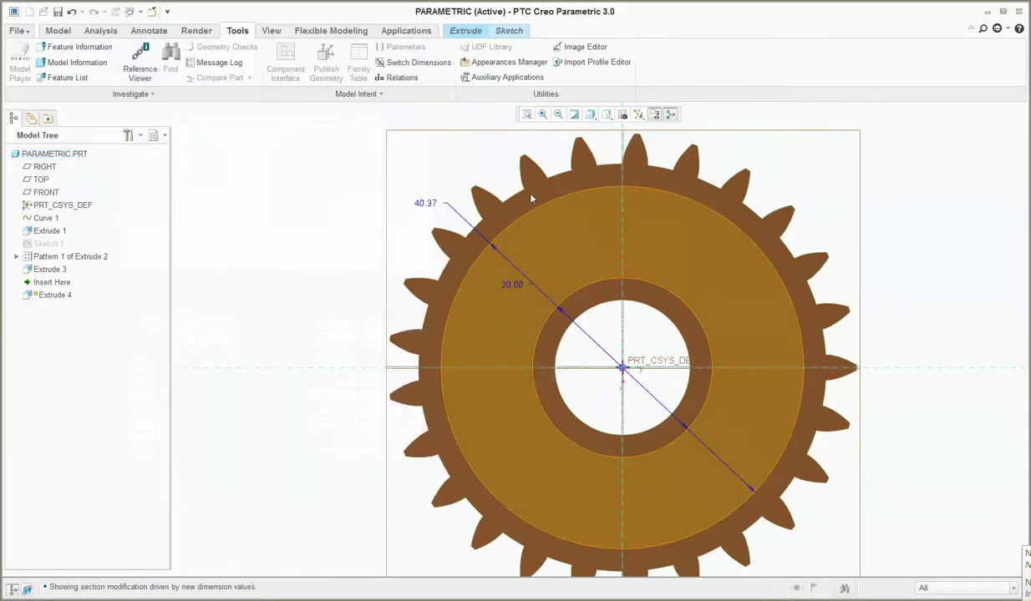
Step: Finish the ring sketch and cut it into the gear's face to a depth of 1
key("ctrl+d")
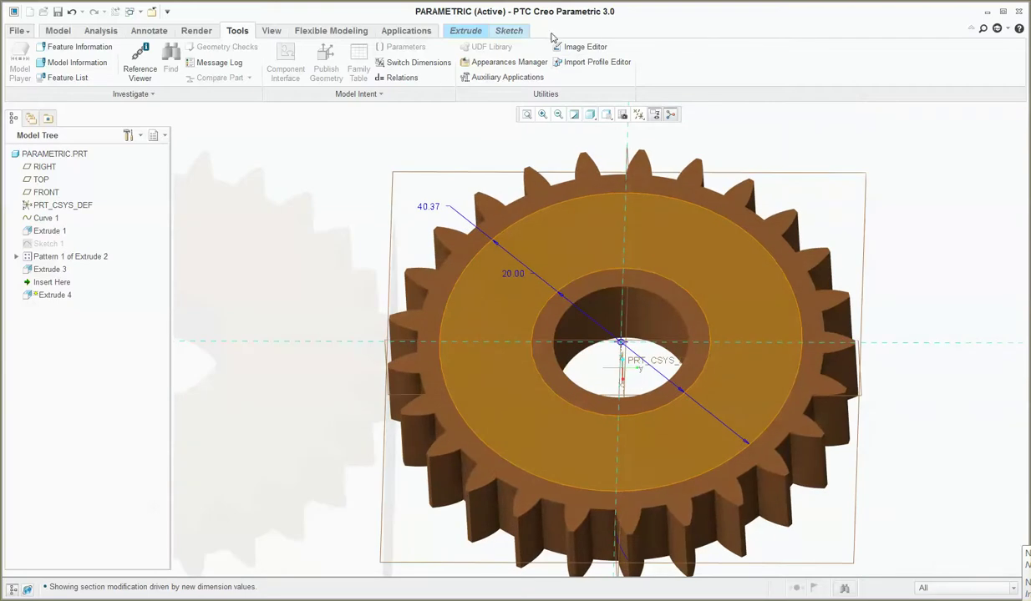
left_click(501, 32)
left_click(865, 60)
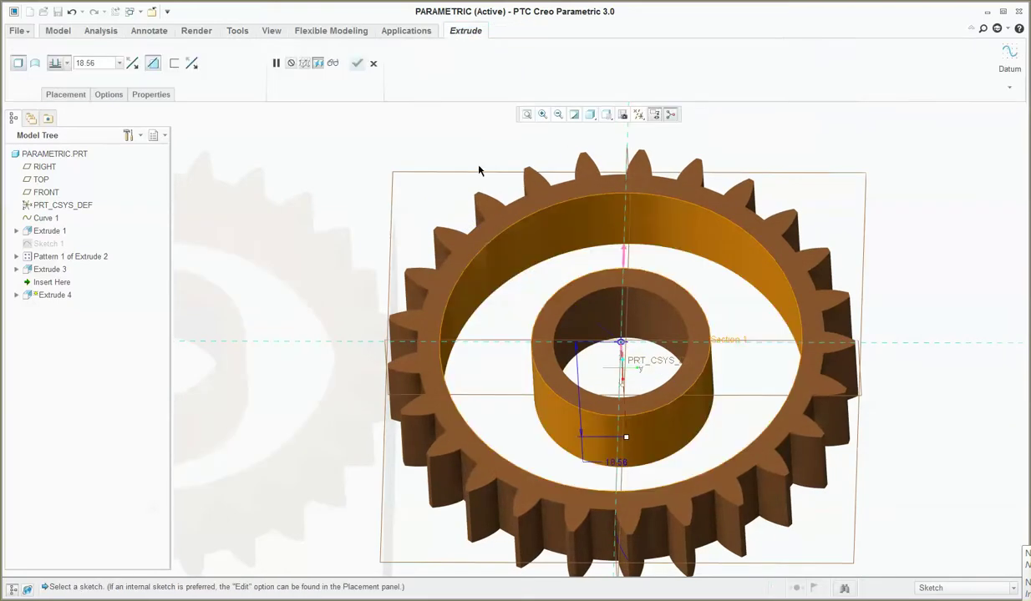
double_click(100, 66)
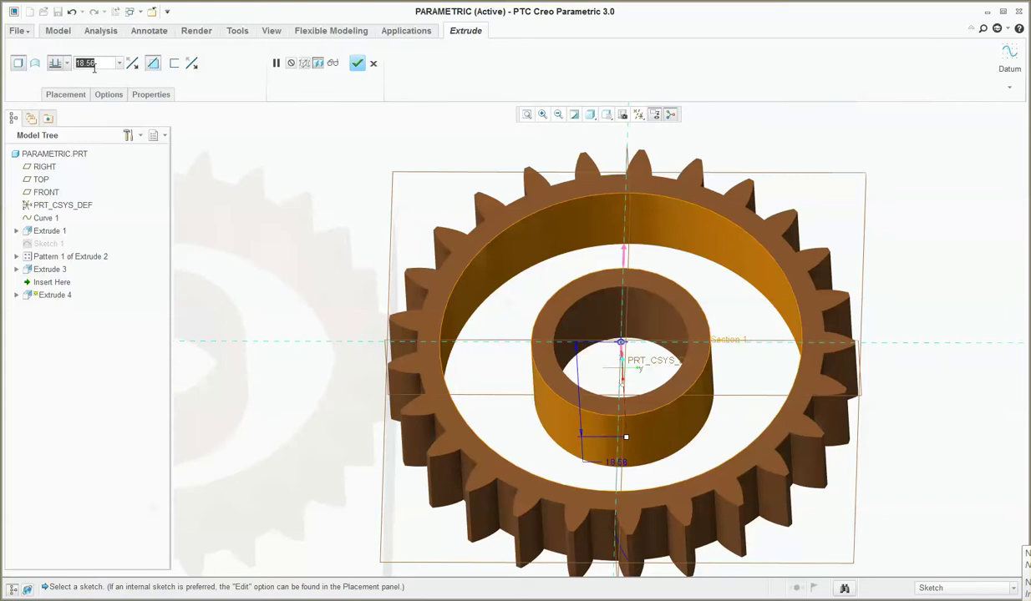
type("1")
key("Return")
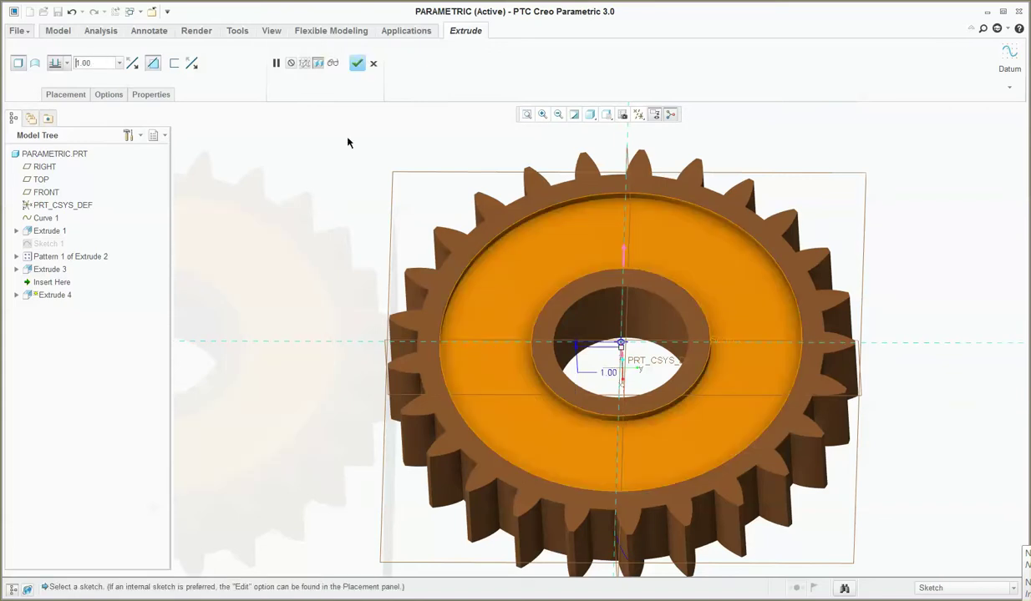
left_click(357, 64)
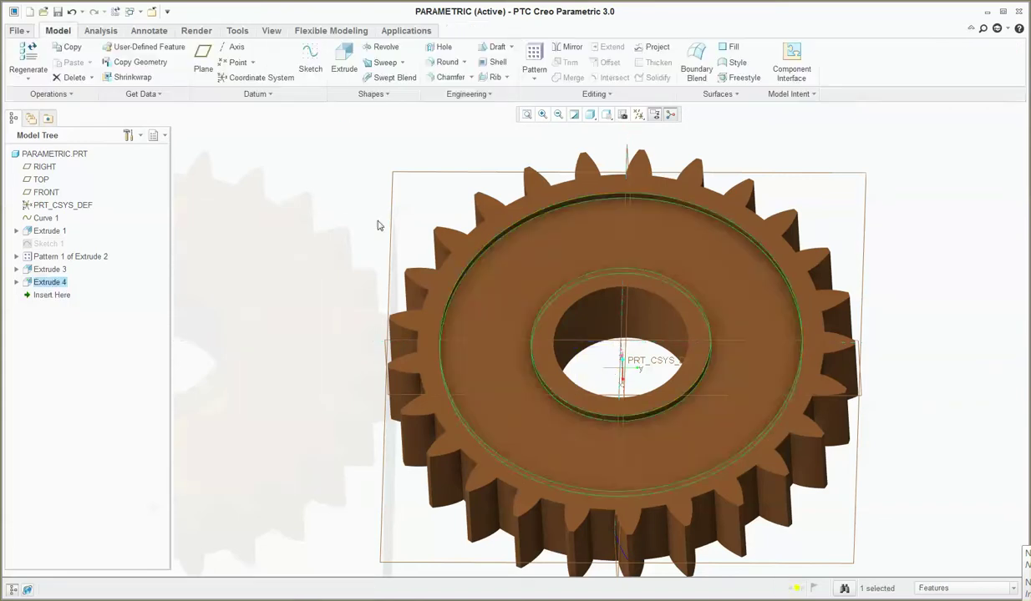
Step: Mirror the ring-shaped recess about the FRONT plane onto the gear's opposite face
middle_click_drag(377, 225, 565, 174)
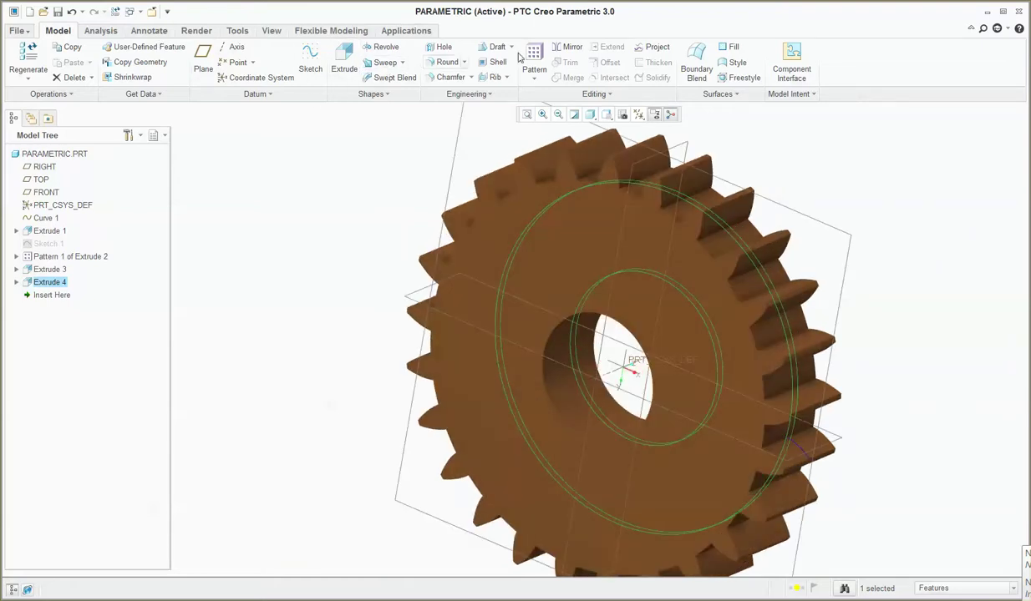
left_click(570, 48)
left_click(455, 154)
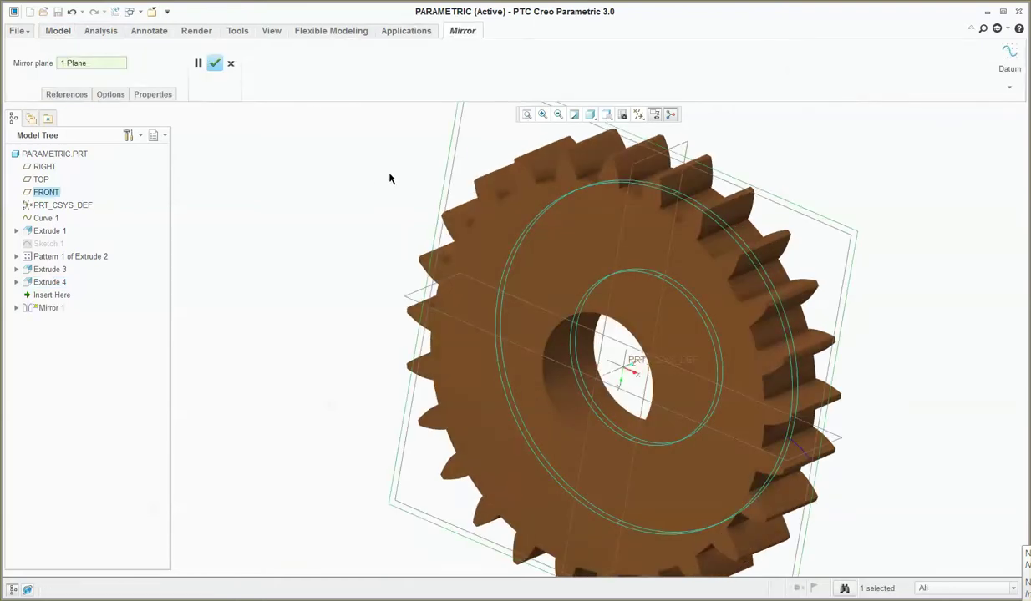
middle_click(384, 182)
Step: Examine the original and mirrored recesses on both faces of the gear
mouse_move(274, 223)
middle_mouse_down()
mouse_move(287, 259)
mouse_move(564, 181)
mouse_move(571, 168)
mouse_move(552, 143)
mouse_move(568, 145)
middle_mouse_up()
scroll(576, 183, "down", 3)
middle_click_drag(588, 224, 565, 240)
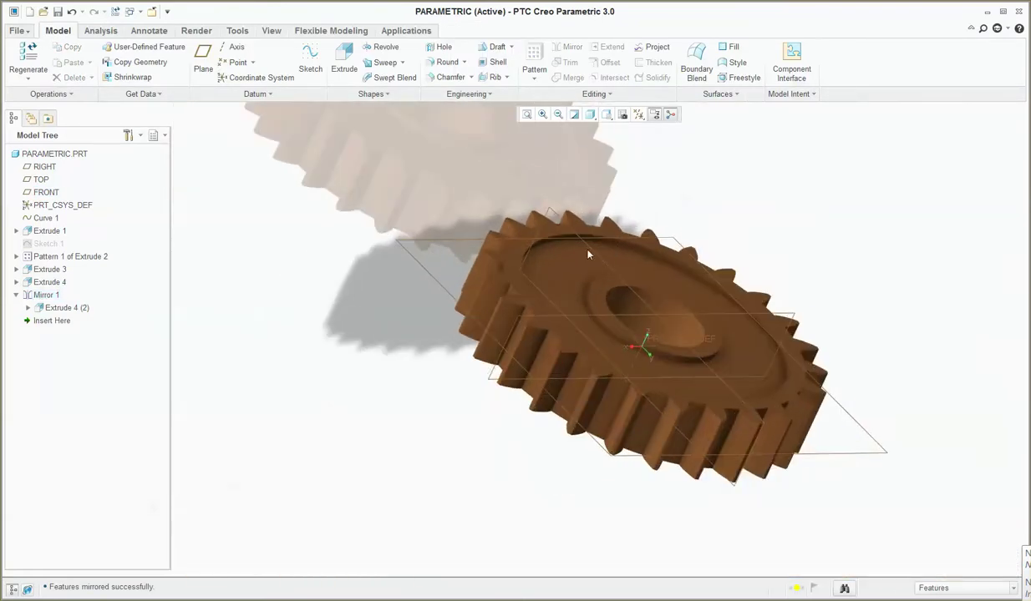
left_click(563, 264)
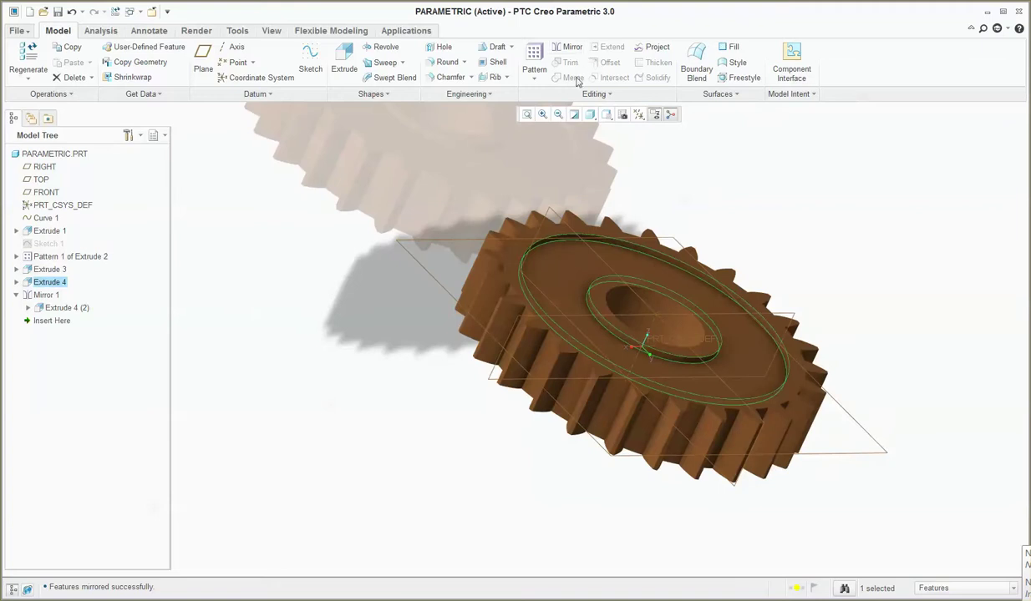
middle_click_drag(582, 285, 444, 115)
left_click(319, 346)
scroll(382, 88, "down", 1)
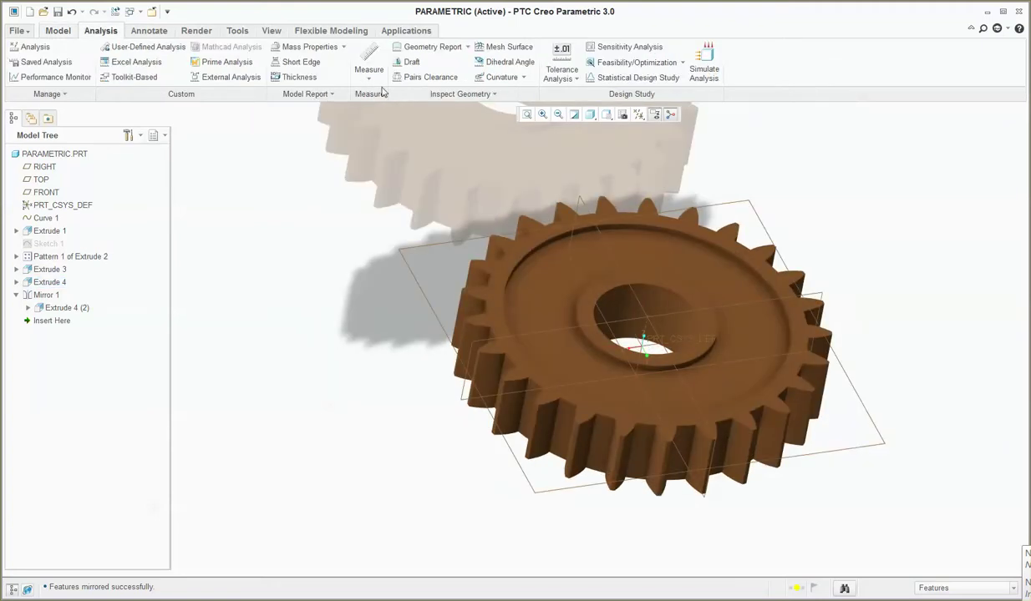
scroll(391, 82, "up", 1)
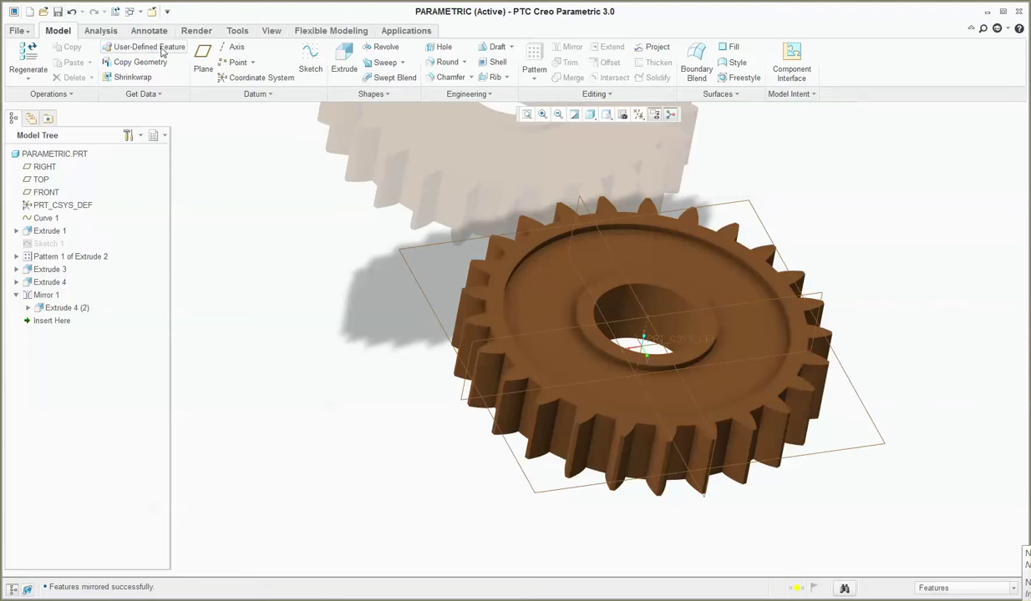
Step: Start an edge chamfer on the recess's outer rim and hub edge on one face, using the D1 x D2 scheme
left_click(450, 80)
scroll(524, 259, "down", 5)
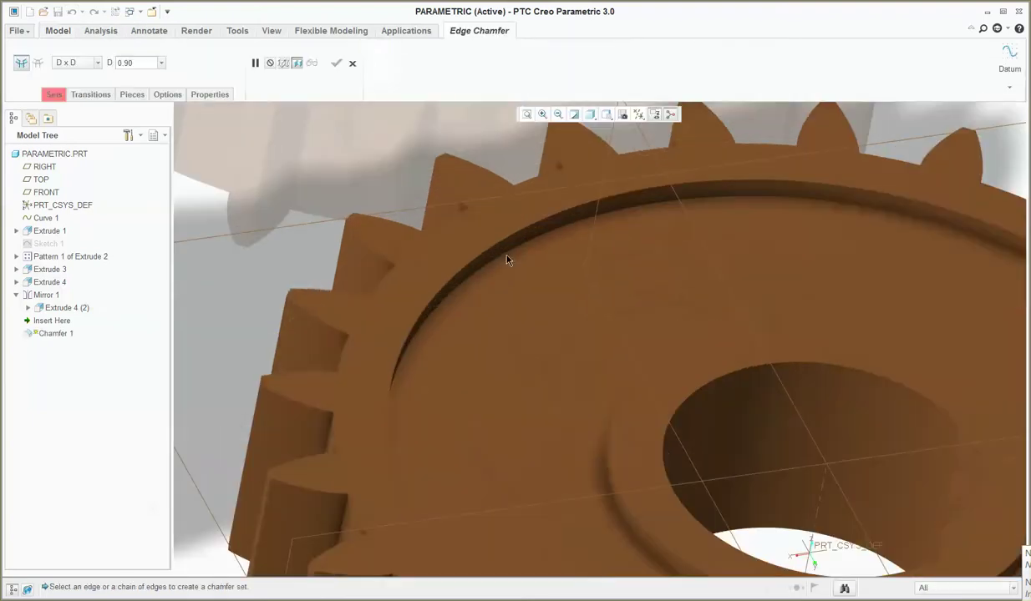
left_click(507, 258)
scroll(587, 320, "down", 4)
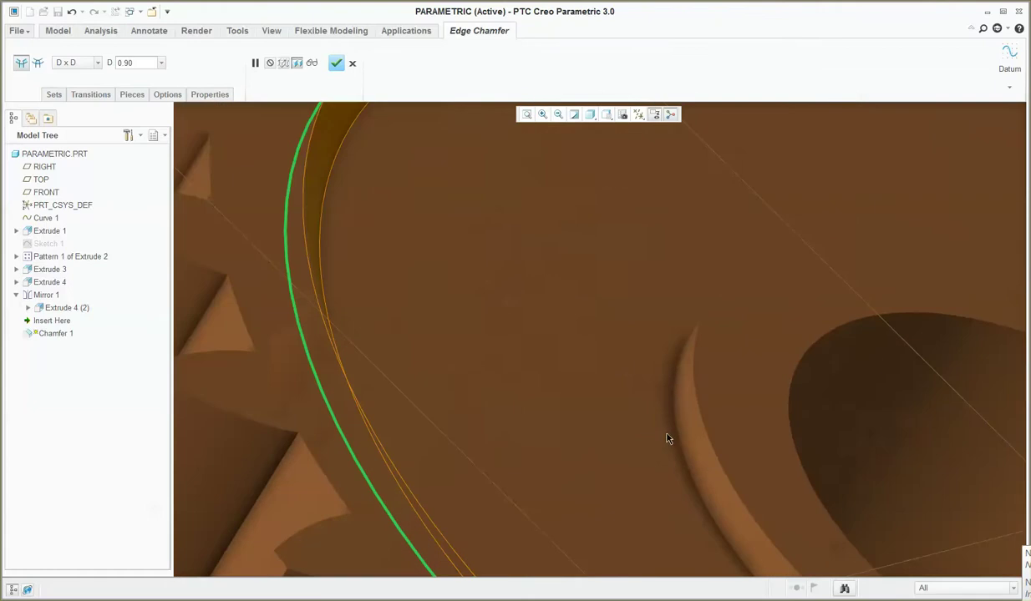
left_click(676, 448, "ctrl")
scroll(576, 378, "up", 5)
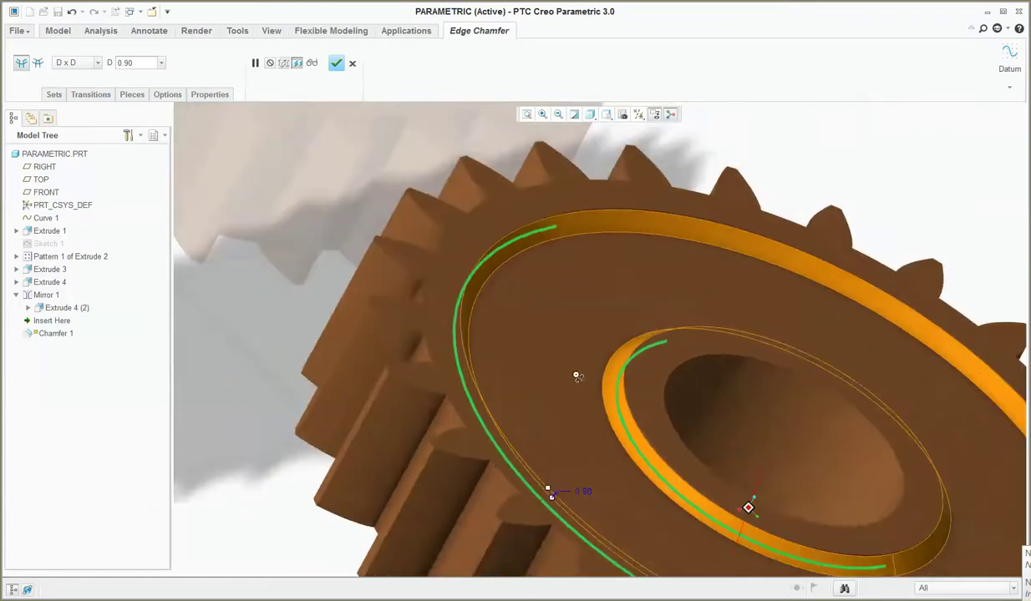
left_click(99, 63)
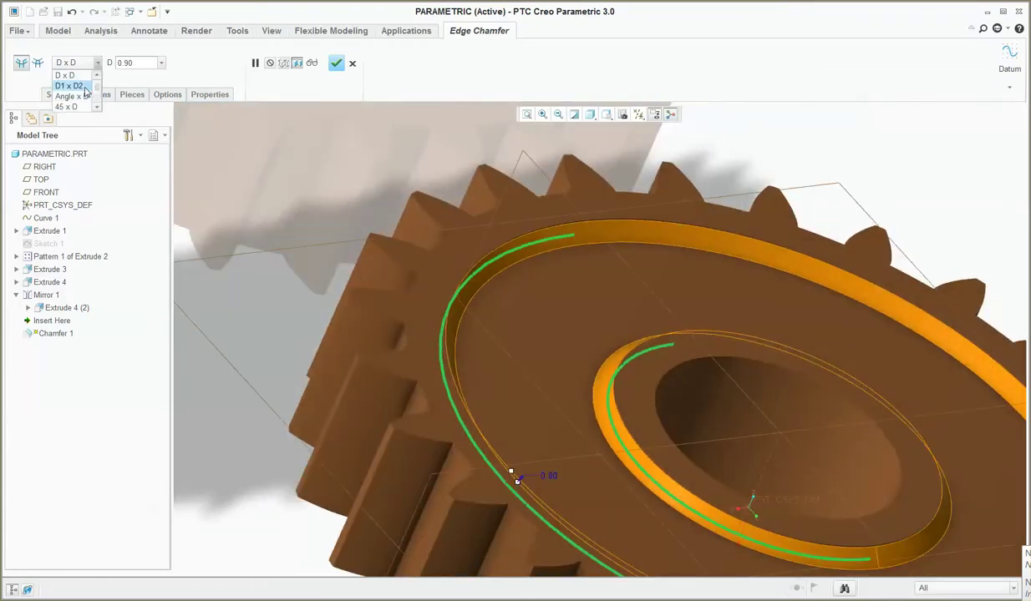
left_click(72, 84)
Step: Try the chamfer with D1 at 1 and D2 at 10, and reduce D2 to 3
left_click(150, 64)
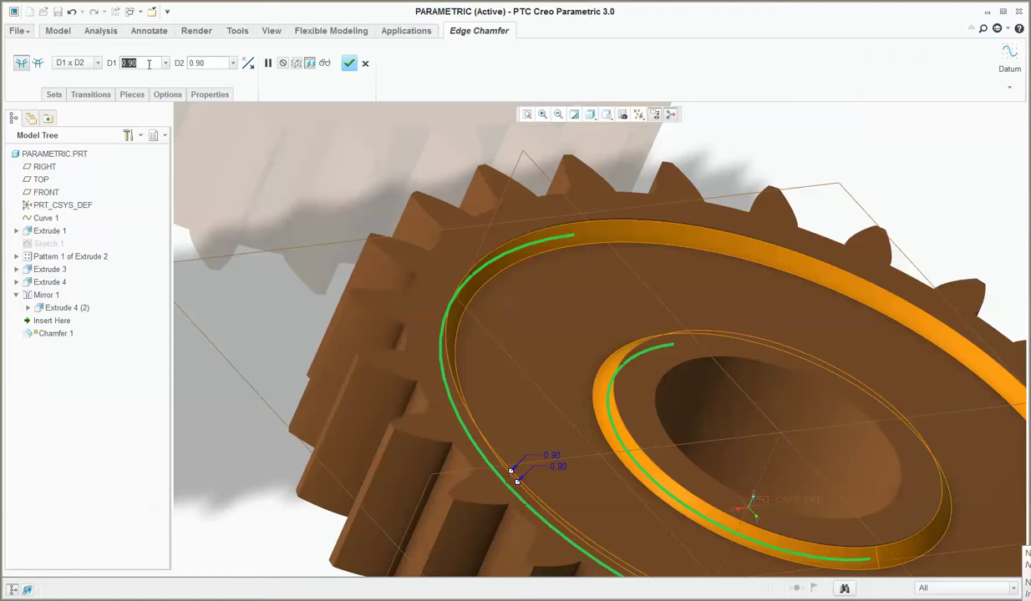
type("1")
key("Return")
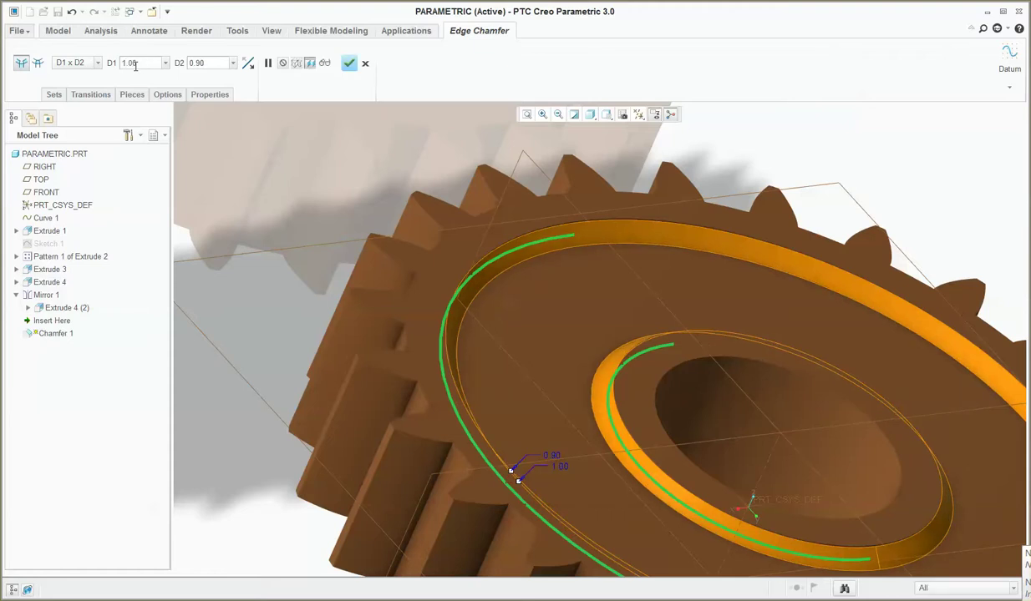
left_click(199, 63)
type("10")
key("Return")
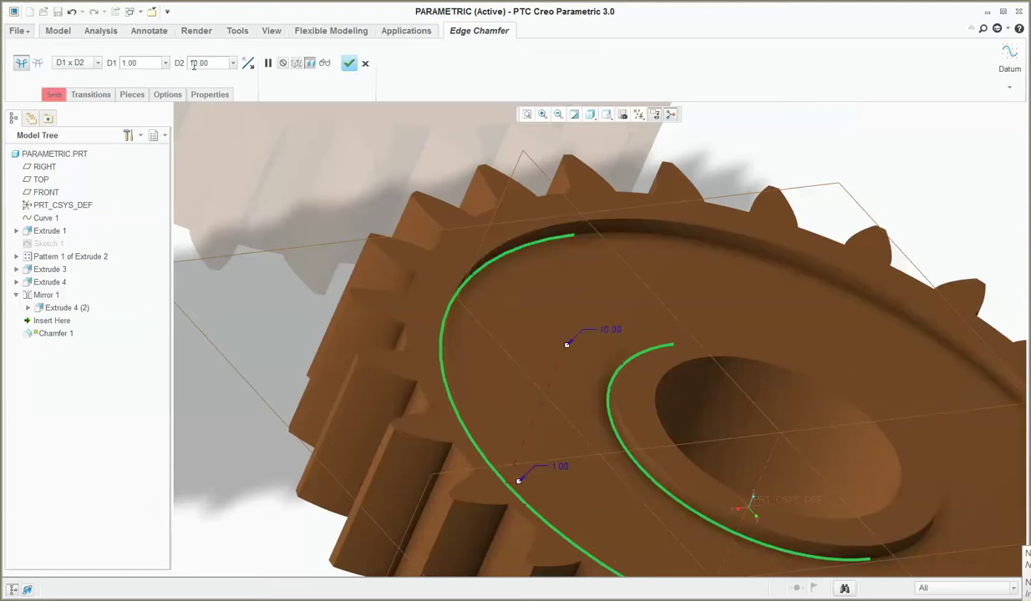
left_click(205, 63)
type("3")
key("Return")
Step: Set the chamfer distances to D1 3 and D2 1
left_click(141, 60)
type("3")
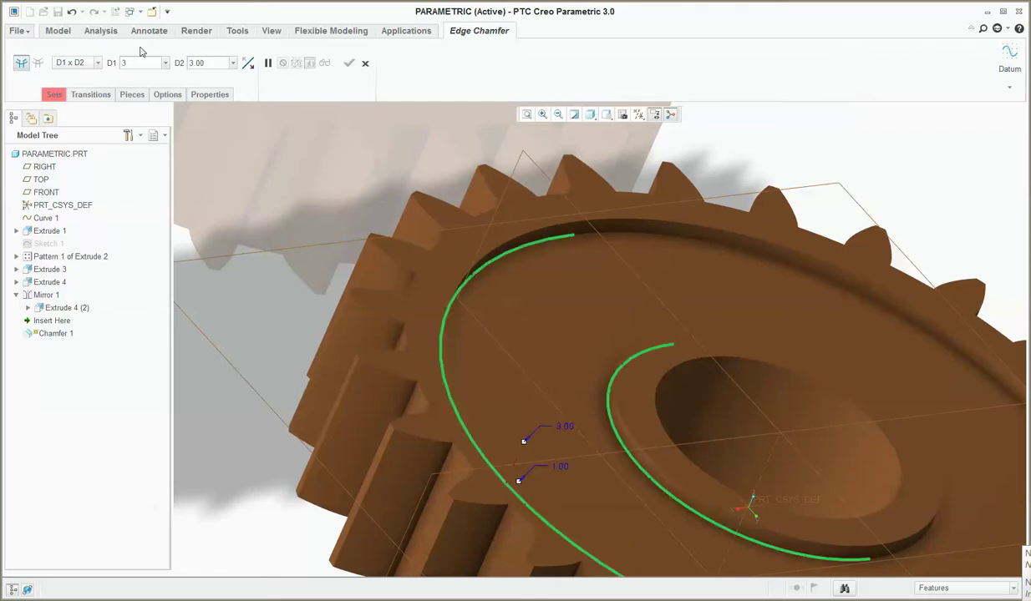
key("Return")
left_click(210, 64)
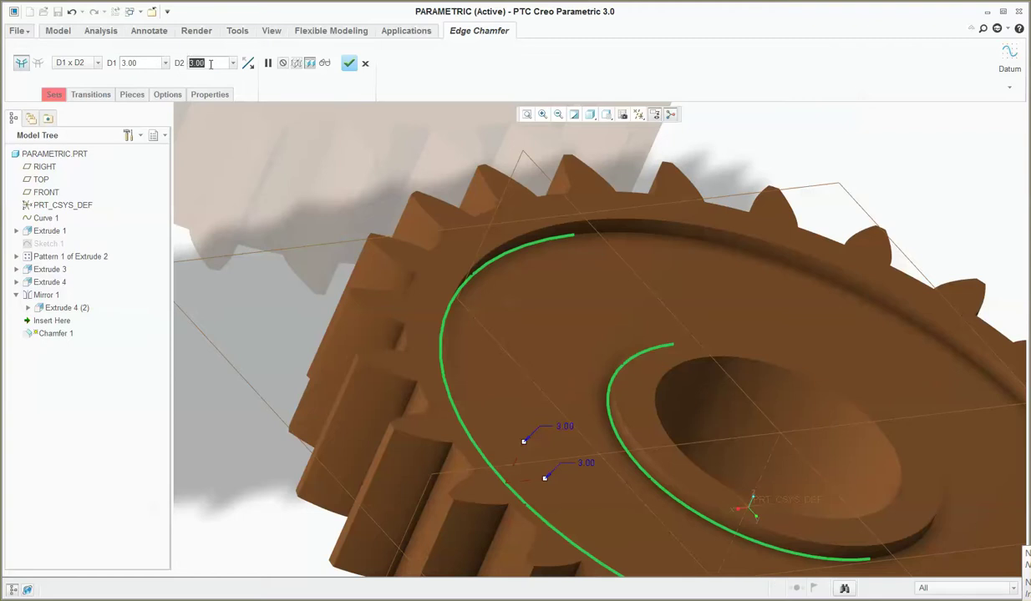
type("1")
key("Return")
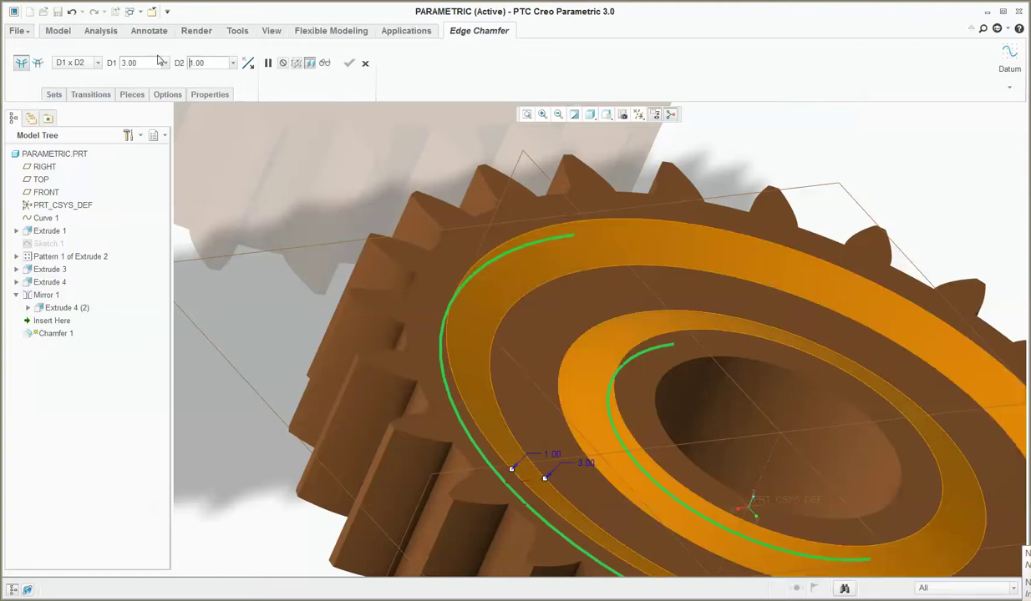
Step: Add the opposite face's outer recess rim and hub edge to the chamfer and complete the feature
middle_click_drag(724, 345, 585, 368)
scroll(584, 367, "up", 5)
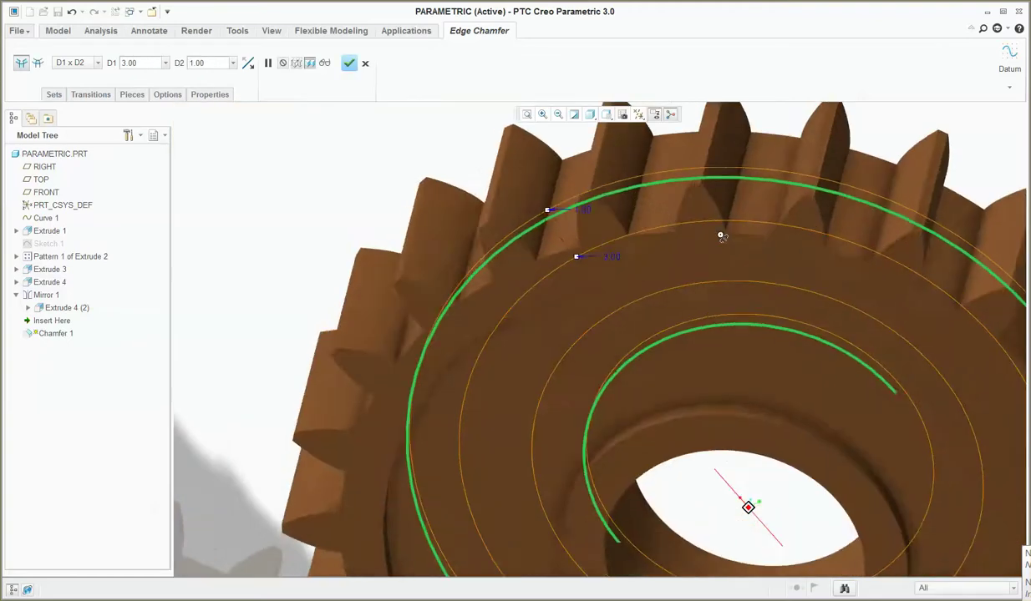
scroll(480, 380, "up", 2)
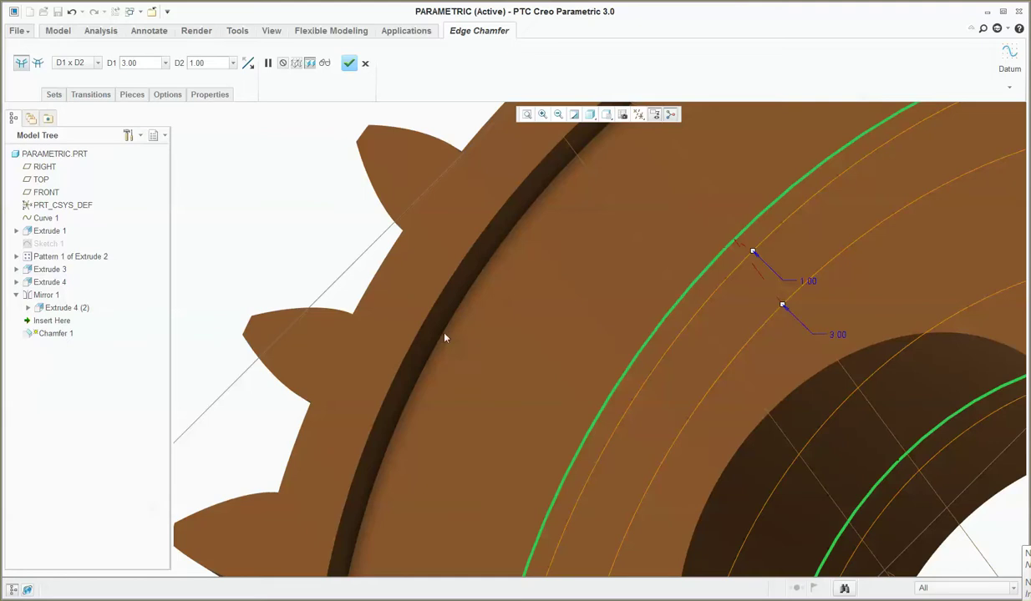
middle_click_drag(444, 337, 607, 469)
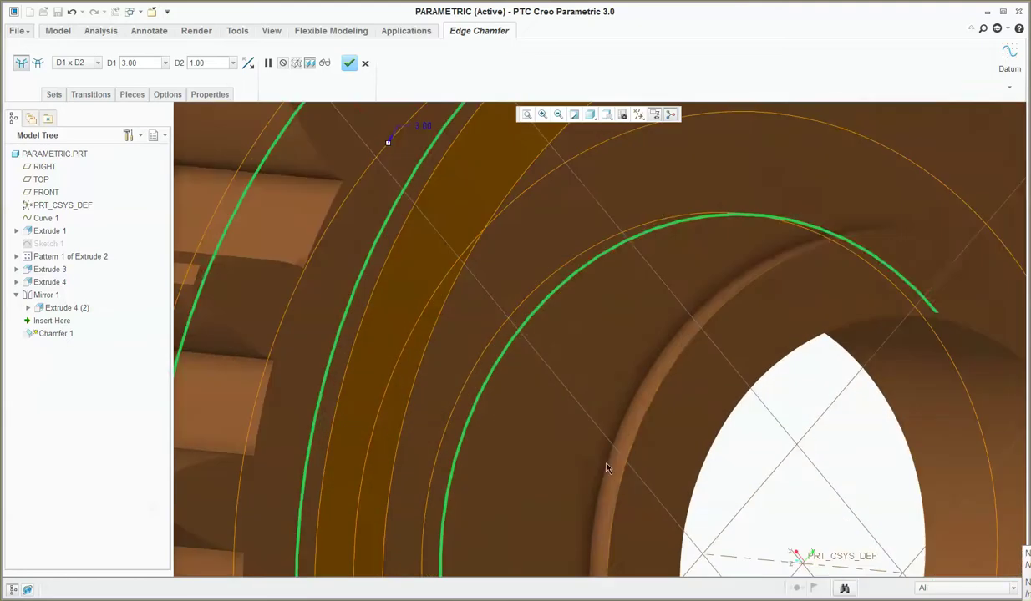
scroll(608, 469, "down", 5)
middle_click_drag(528, 410, 515, 278)
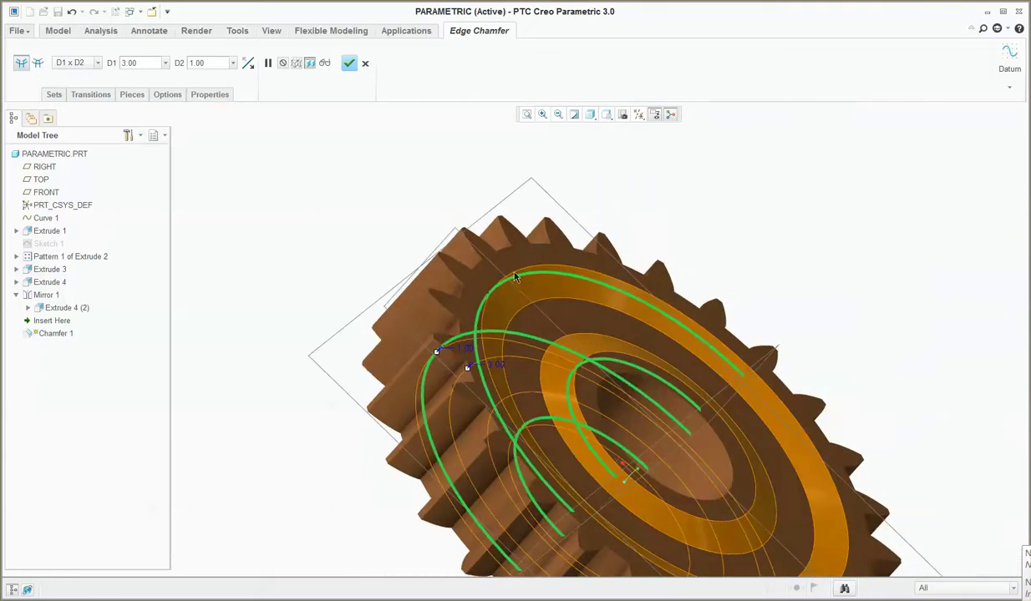
left_click(348, 61)
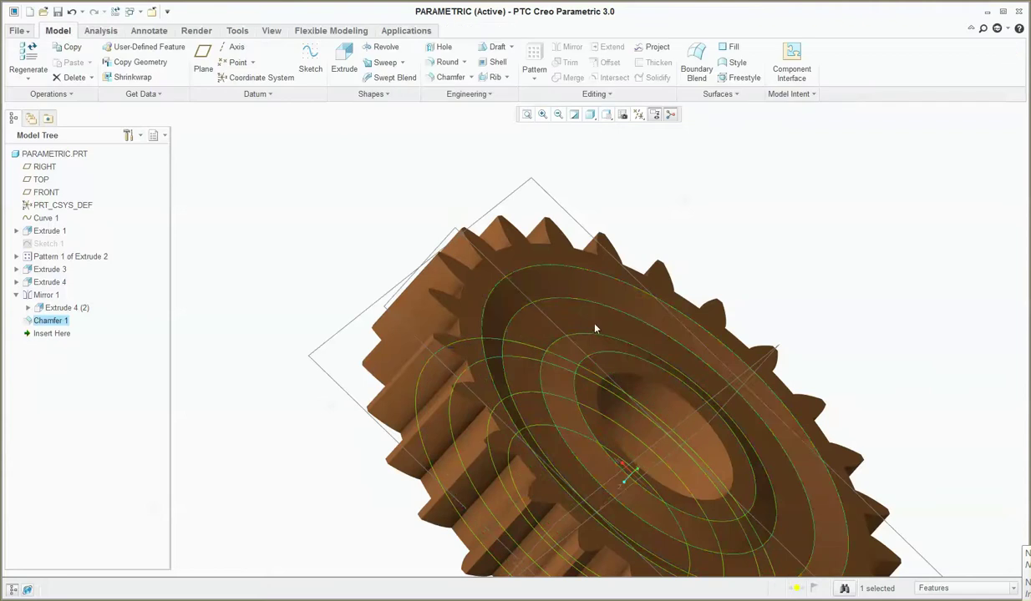
Step: Examine the chamfered recesses, hub bore and teeth of the gear from both sides
middle_click_drag(572, 311, 832, 260)
middle_click_drag(622, 227, 614, 314)
scroll(644, 351, "down", 3)
scroll(644, 351, "up", 3)
scroll(614, 313, "down", 3)
scroll(577, 350, "up", 3)
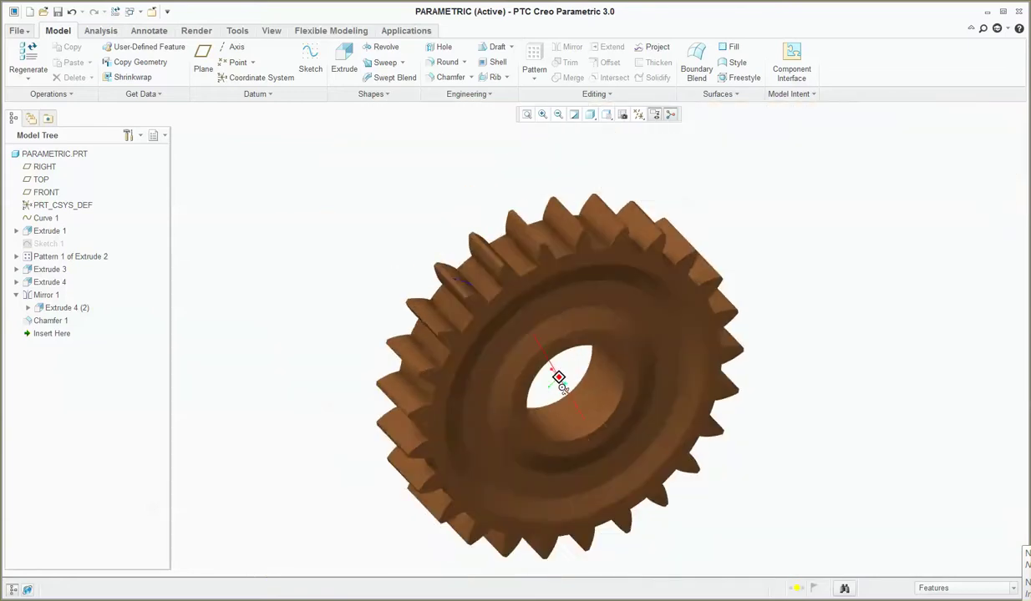
middle_click_drag(577, 351, 579, 309)
scroll(595, 263, "down", 3)
scroll(551, 317, "up", 2)
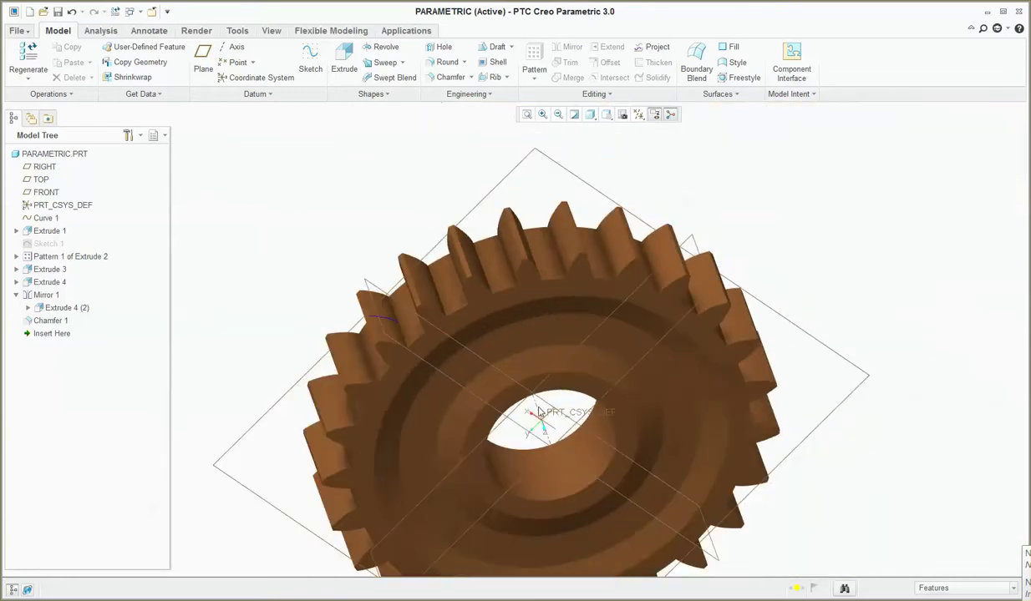
scroll(512, 360, "up", 1)
middle_click_drag(512, 360, 541, 329)
scroll(577, 331, "down", 3)
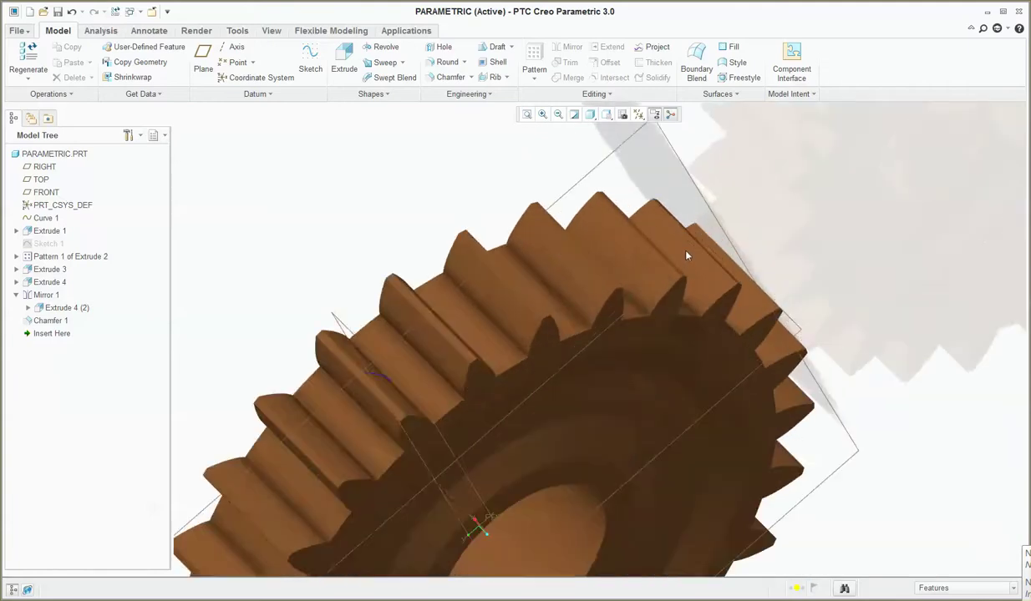
middle_click_drag(686, 255, 644, 330)
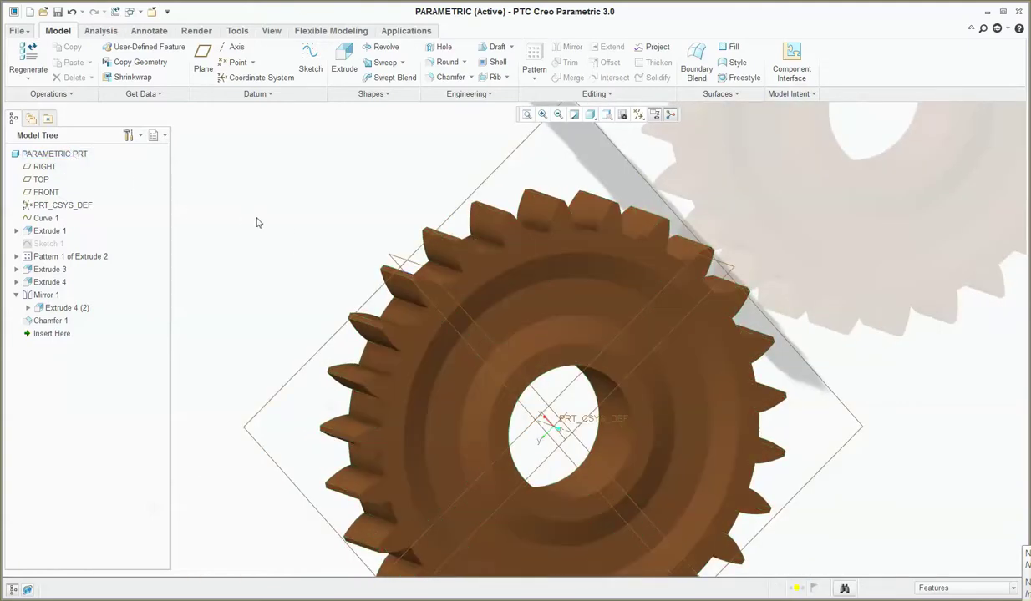
key("alt+f")
key("a")
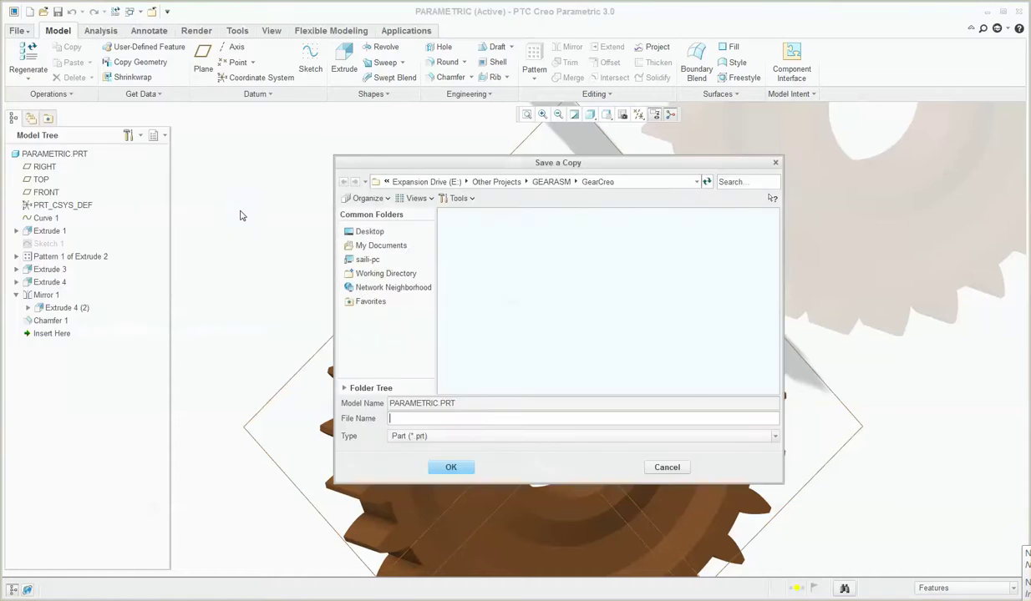
left_click(667, 468)
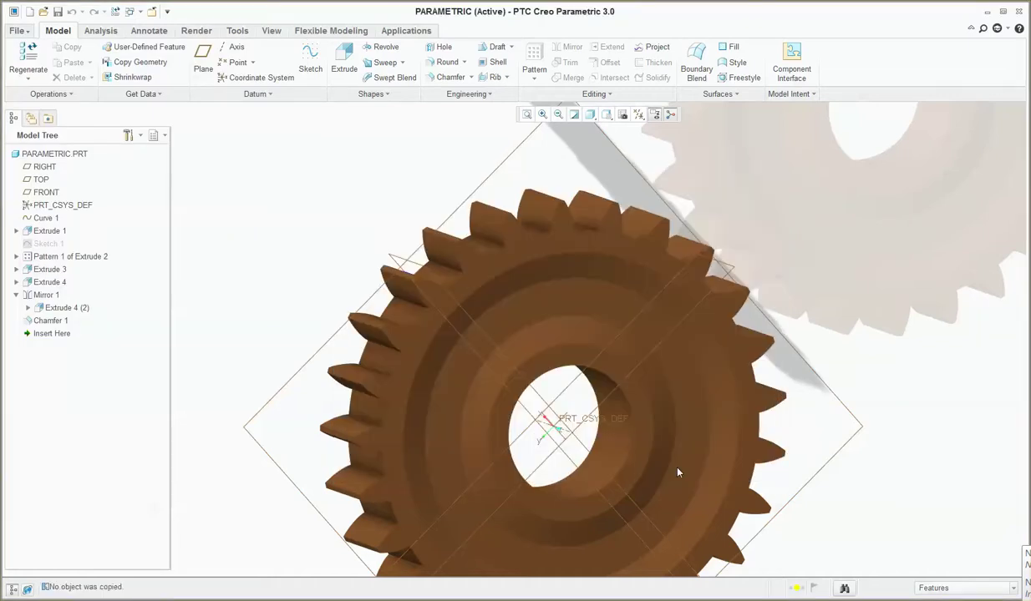
key("alt+f")
key("r")
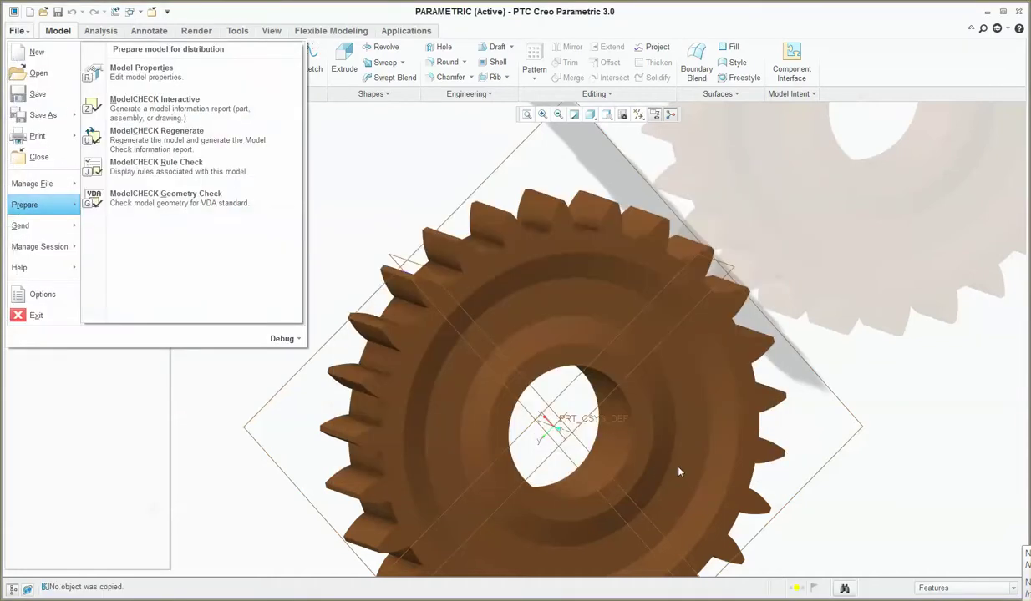
key("Escape")
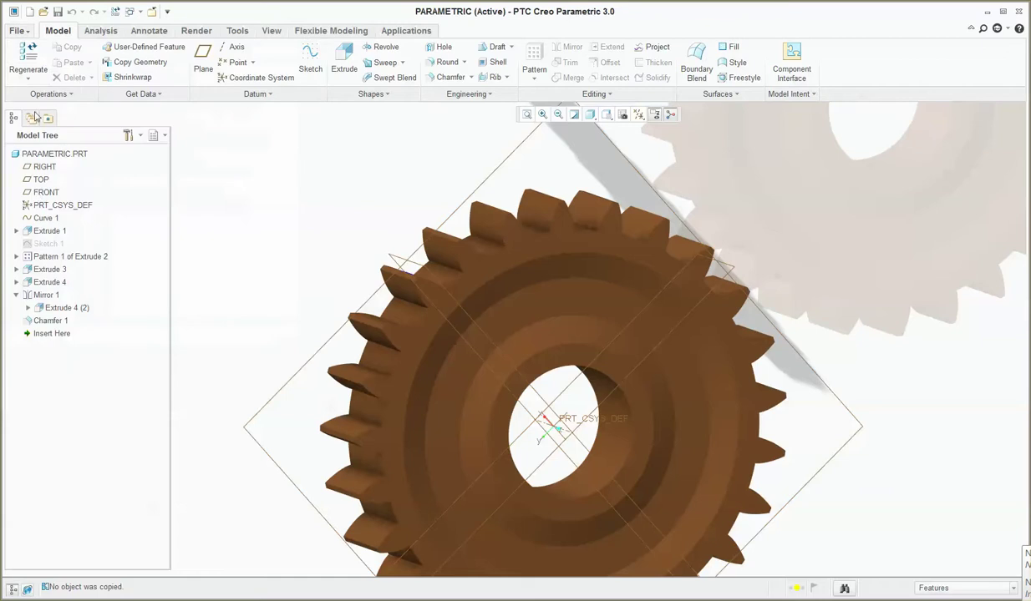
Step: Rename the part to Gear on disk and in session
left_click(19, 30)
mouse_move(25, 207)
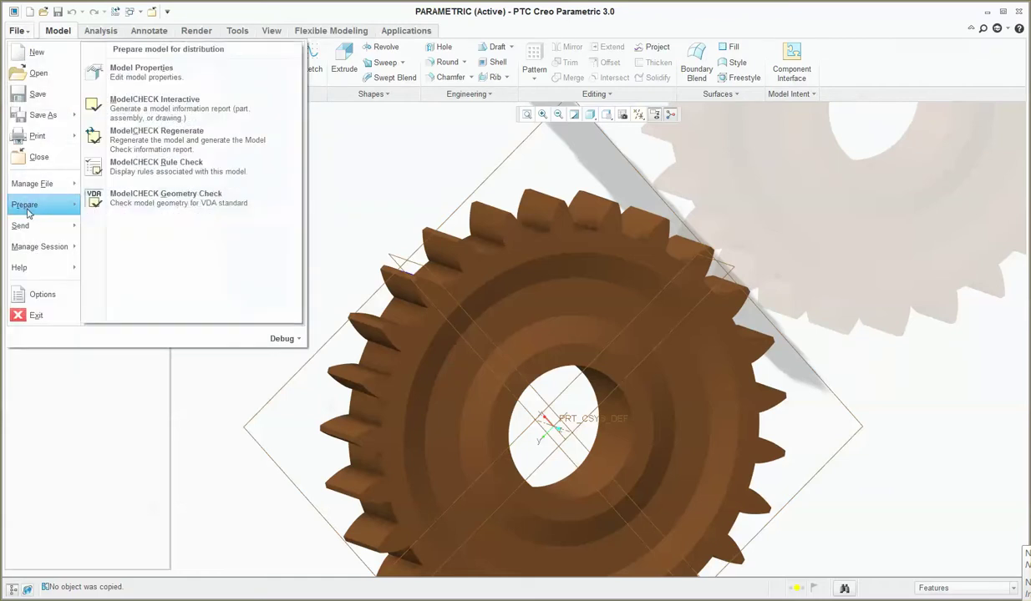
mouse_move(59, 183)
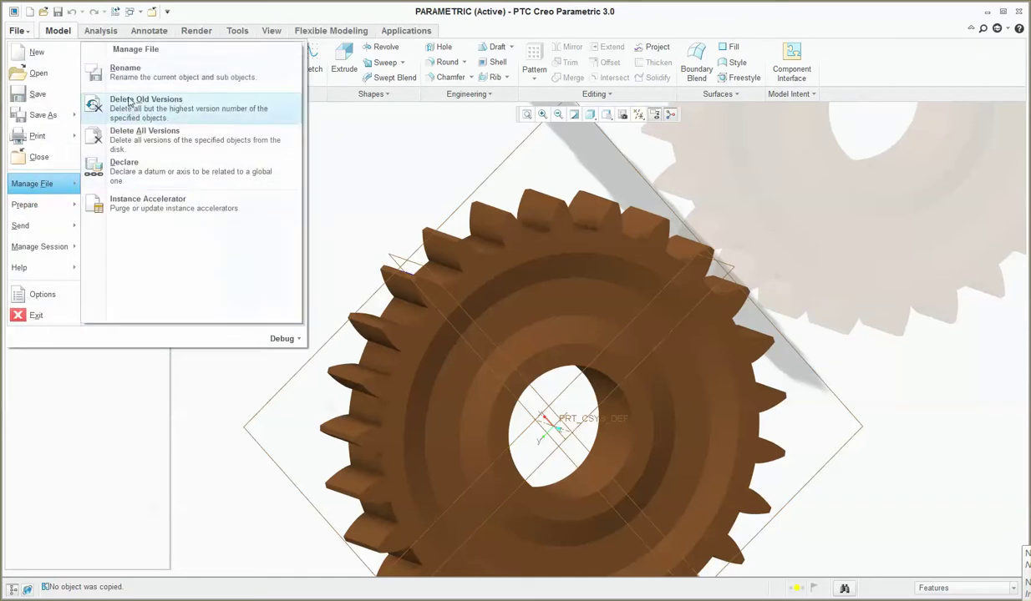
left_click(125, 72)
type("Gear")
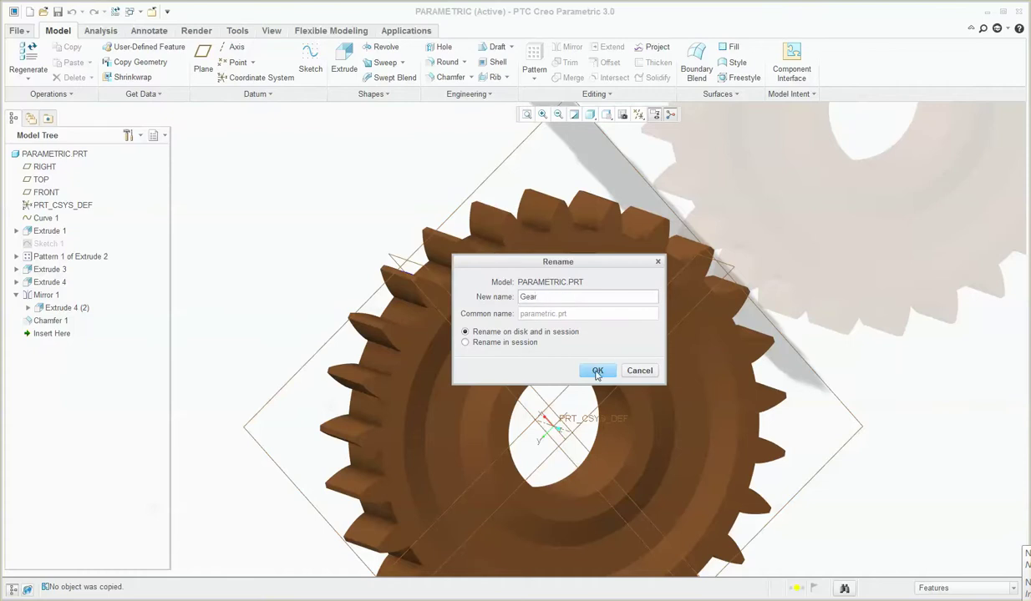
left_click(597, 371)
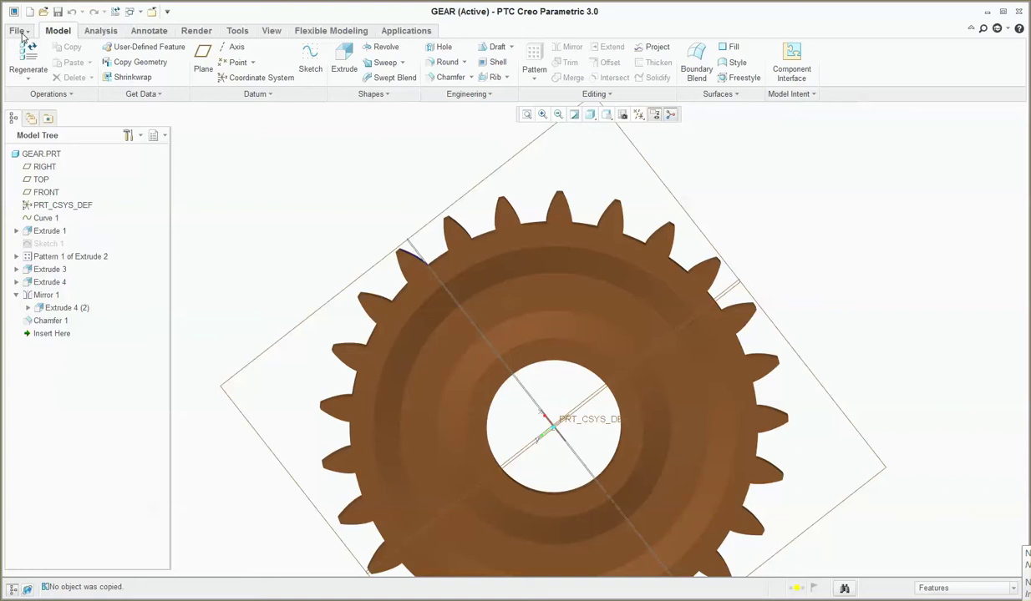
Step: Save a copy of the gear part as loadingmember in the GearCreo folder, accepting the regeneration conflict
left_click(18, 32)
left_click(25, 114)
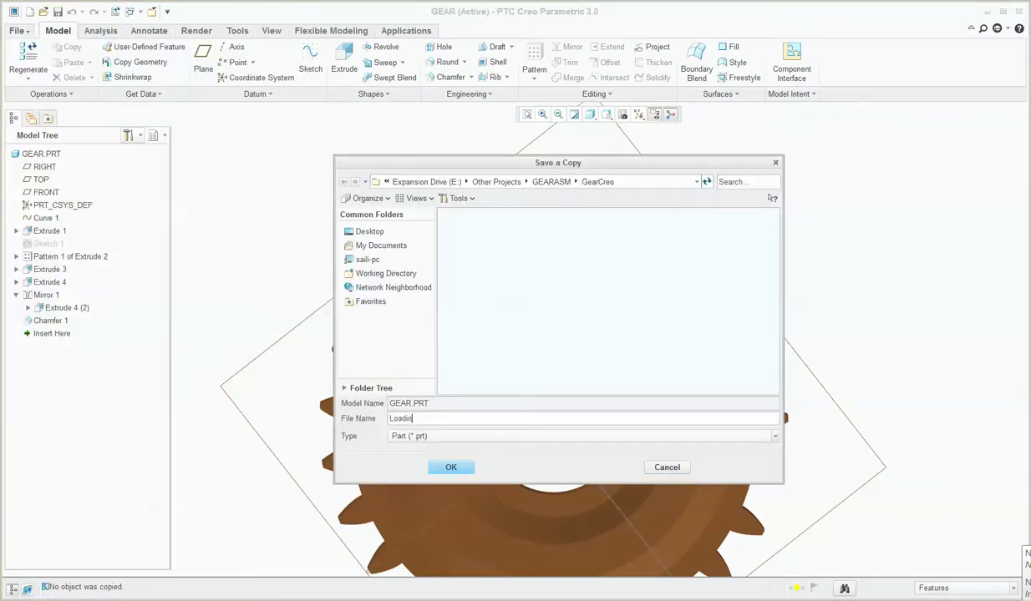
key("Return")
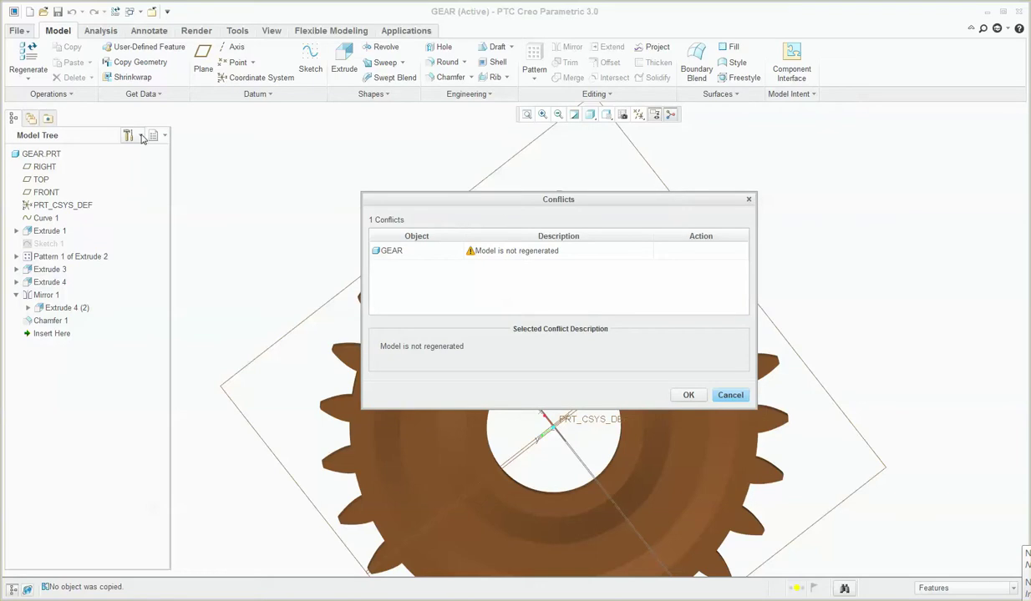
left_click(687, 395)
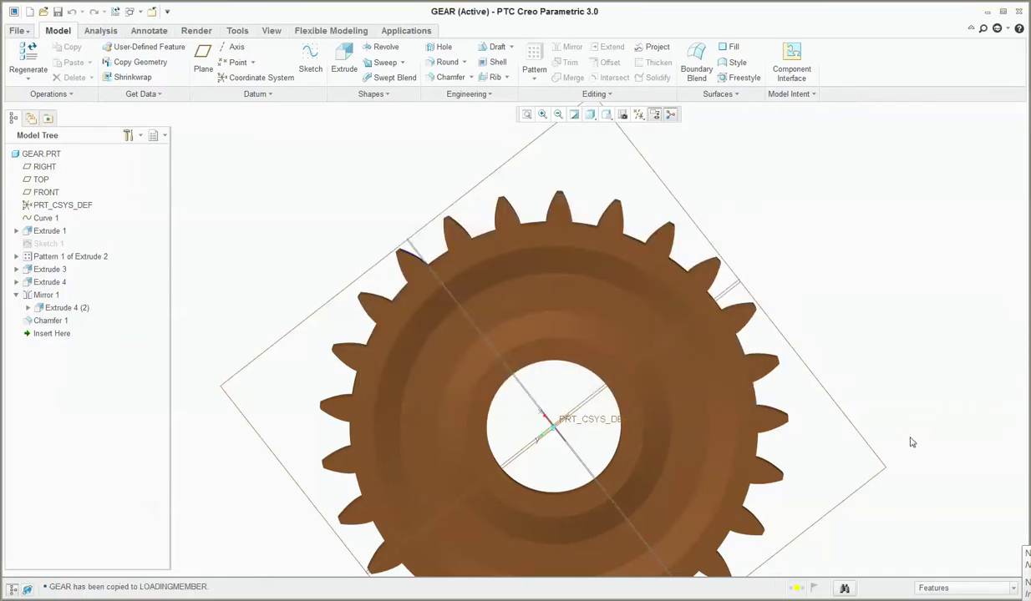
Step: Regenerate the gear and save a copy again, overwriting loadingmember.prt
key("ctrl+g")
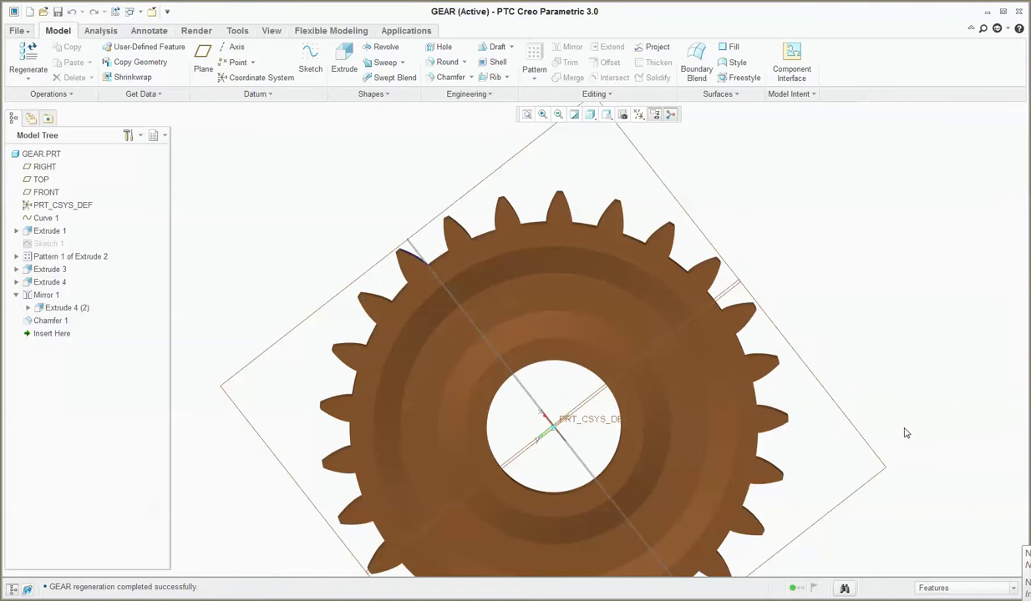
key("alt+f")
key("a")
key("c")
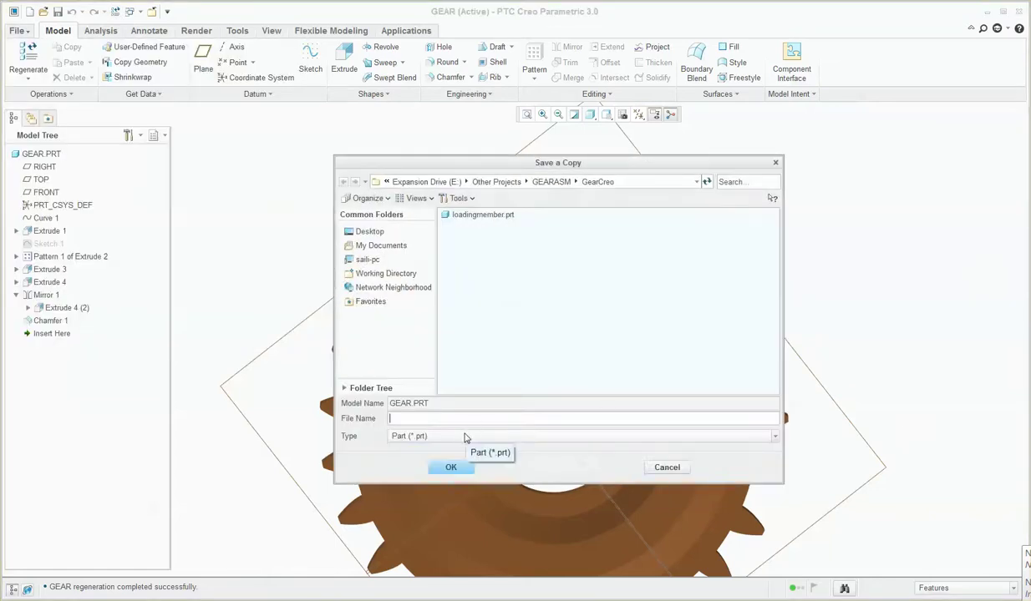
left_click(465, 436)
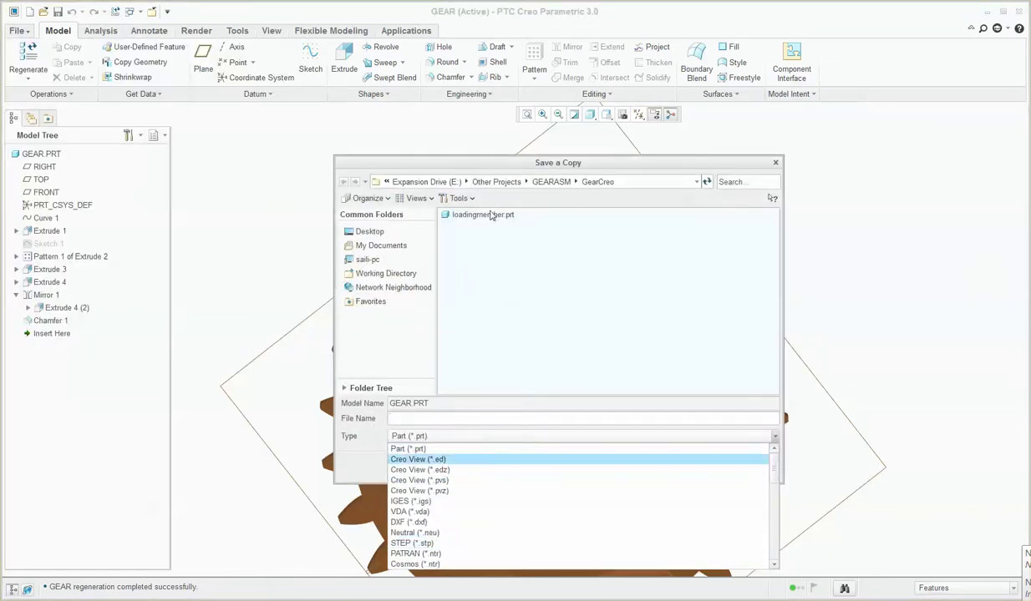
left_click(489, 215)
left_click(451, 467)
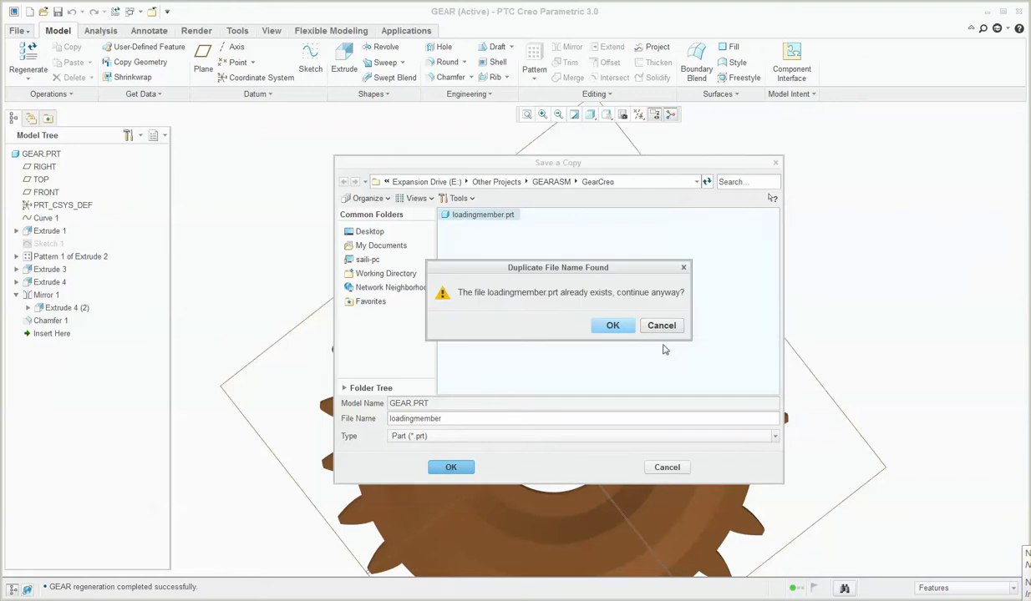
left_click(612, 329)
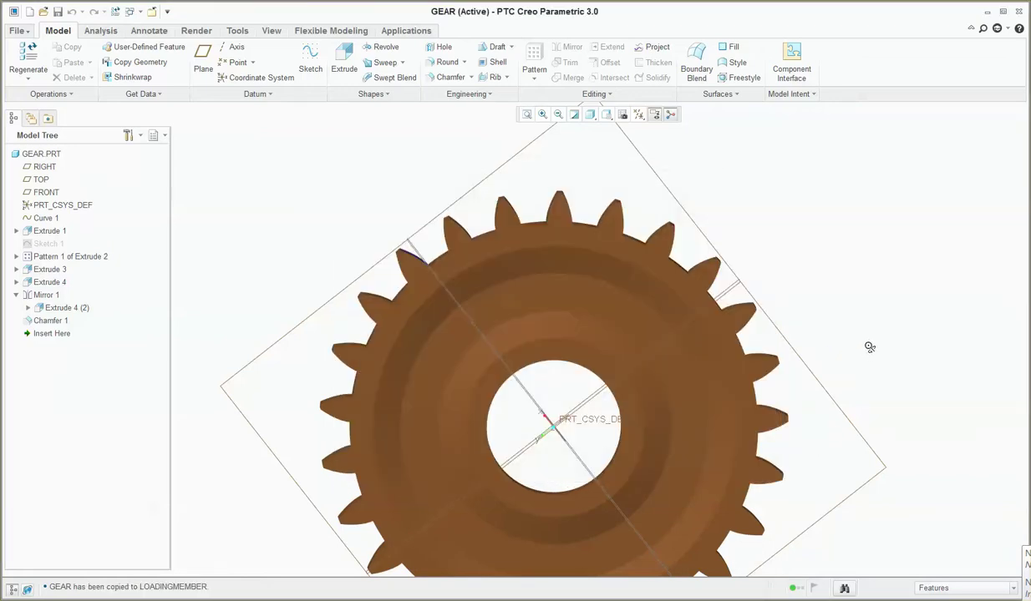
Step: Save the gear part in the GearCreo folder and close it
key("ctrl+s")
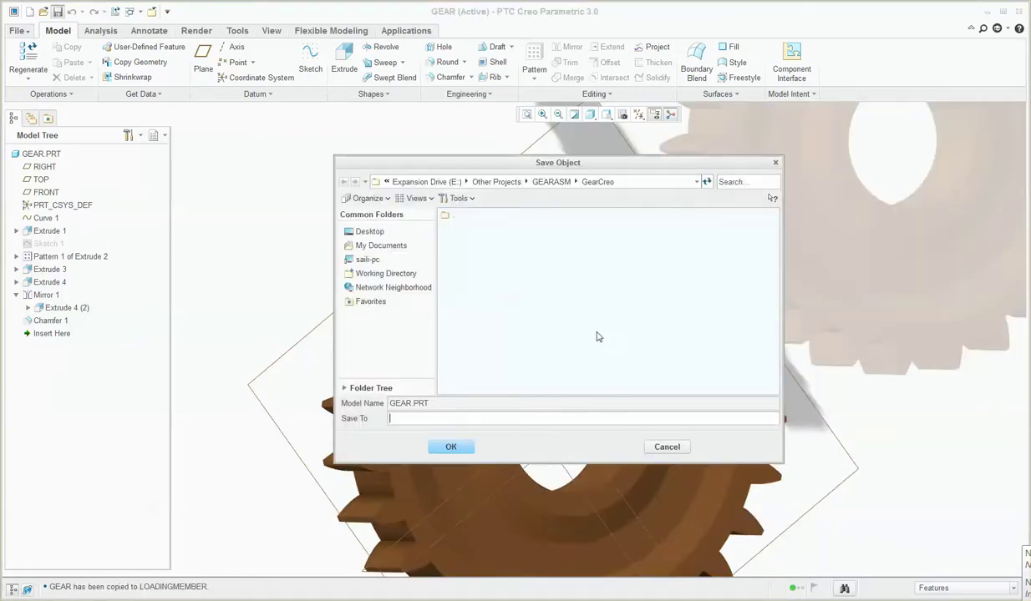
key("Return")
key("alt+f")
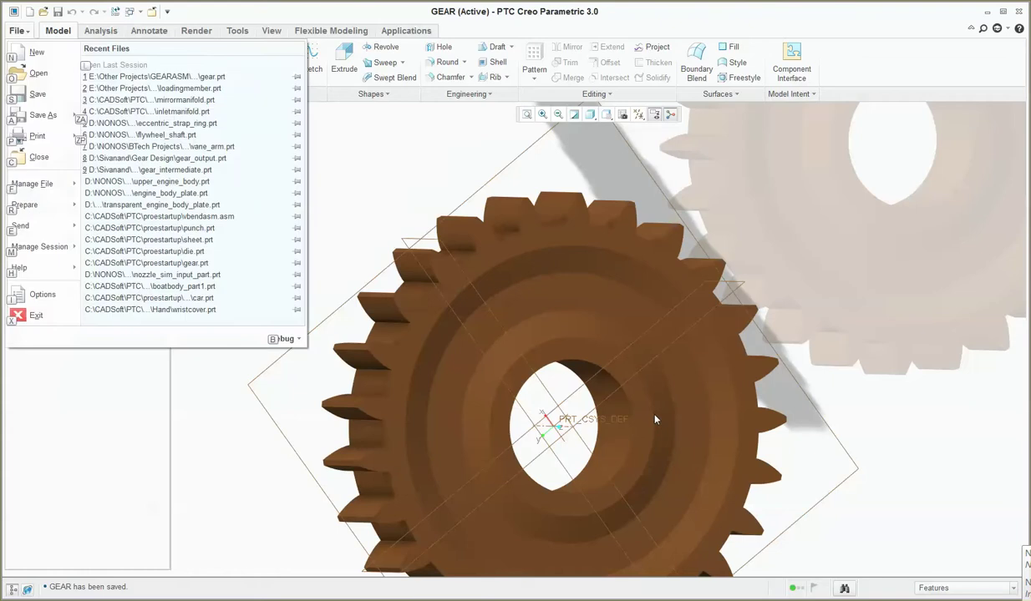
key("c")
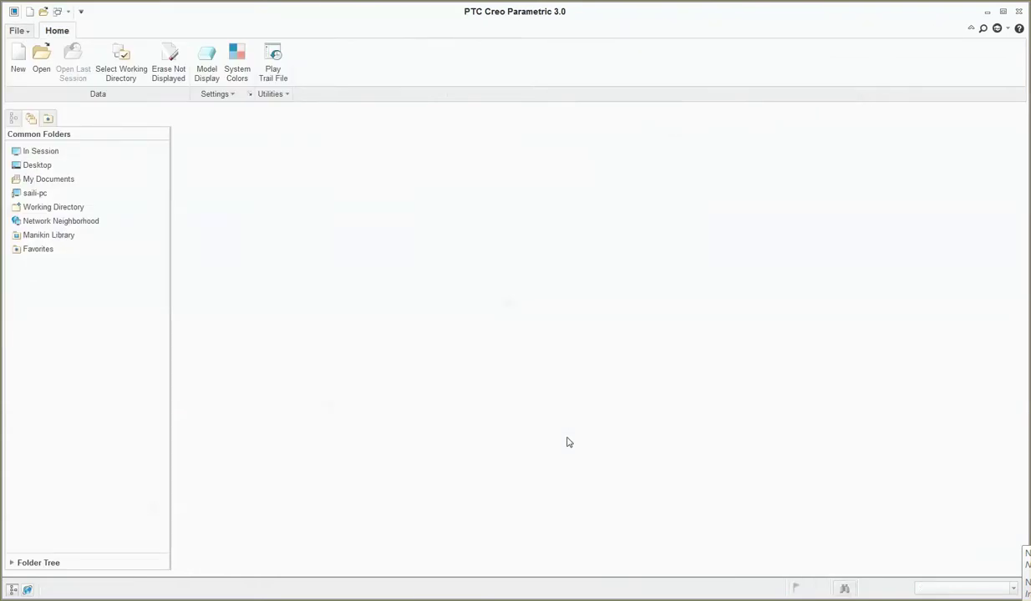
Step: Erase all objects that are not displayed from the session
key("alt+f")
key("m")
key("d")
key("Return")
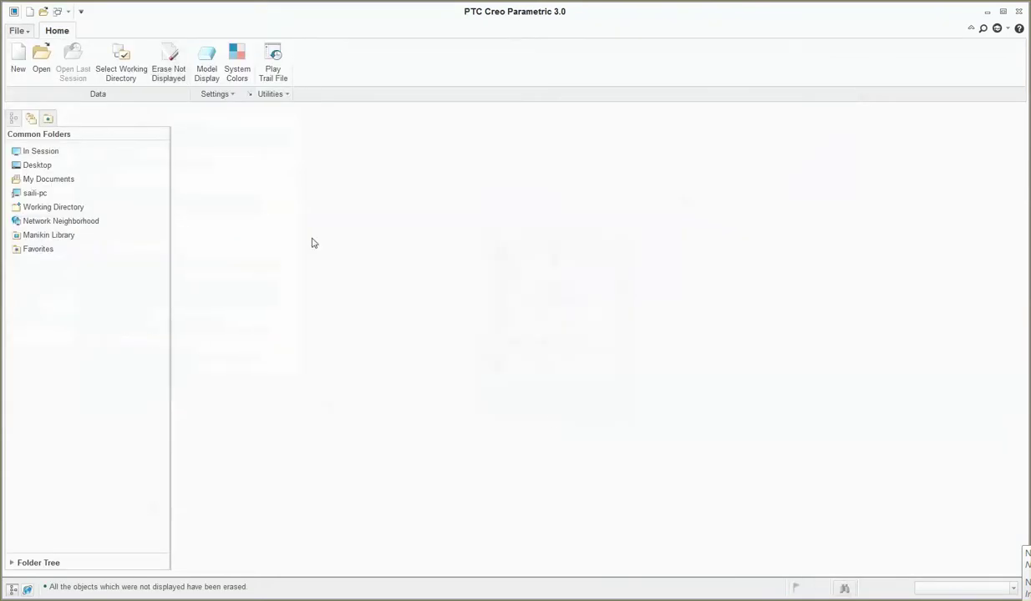
Step: Open loadingmember.prt from the GearCreo folder
left_click(41, 57)
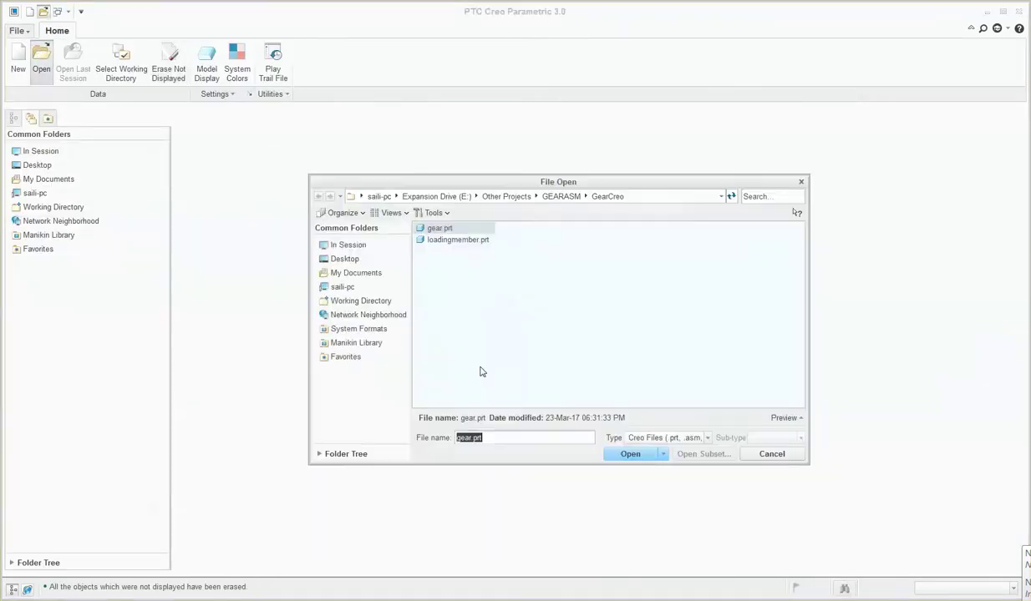
double_click(452, 240)
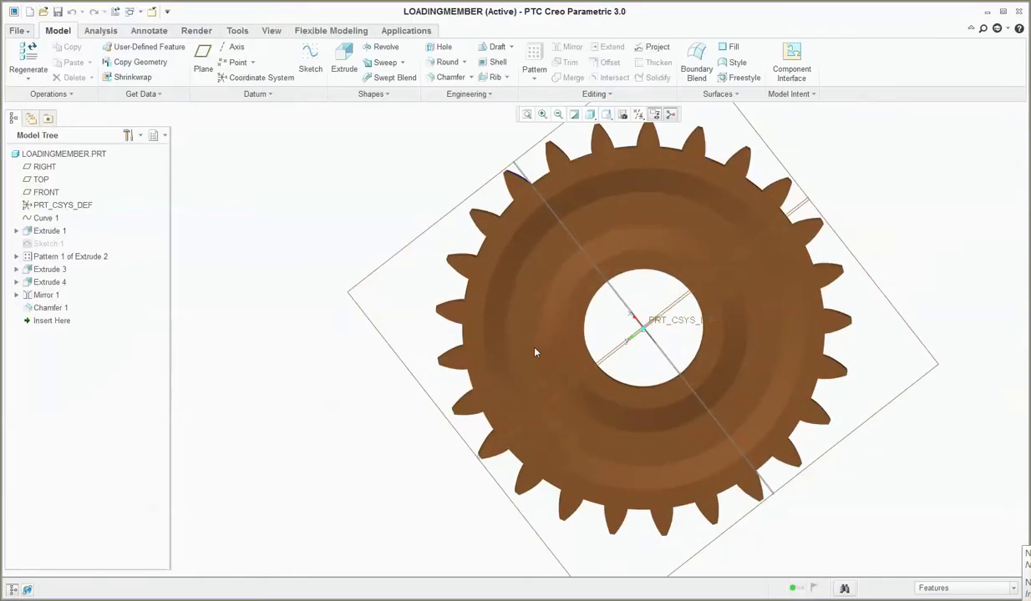
scroll(497, 347, "down", 2)
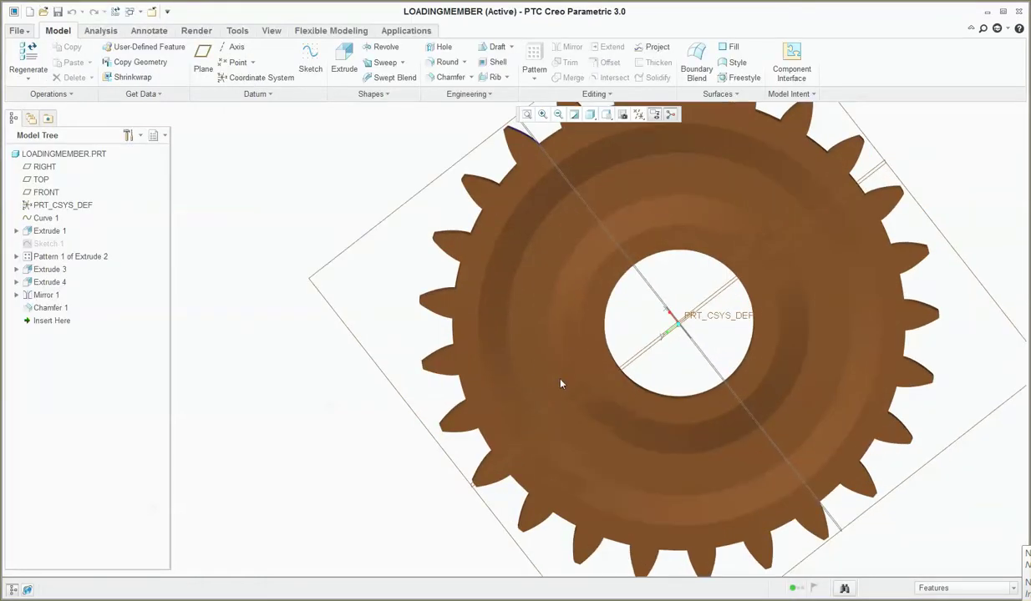
middle_click_drag(571, 379, 697, 371)
scroll(858, 356, "down", 2)
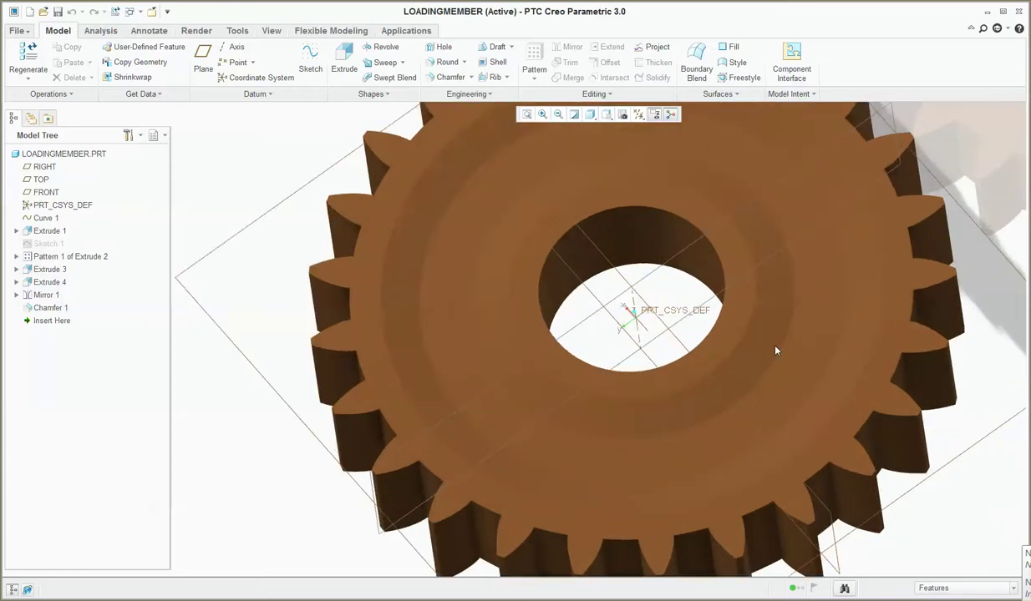
scroll(775, 349, "up", 2)
scroll(506, 403, "down", 2)
scroll(540, 367, "down", 2)
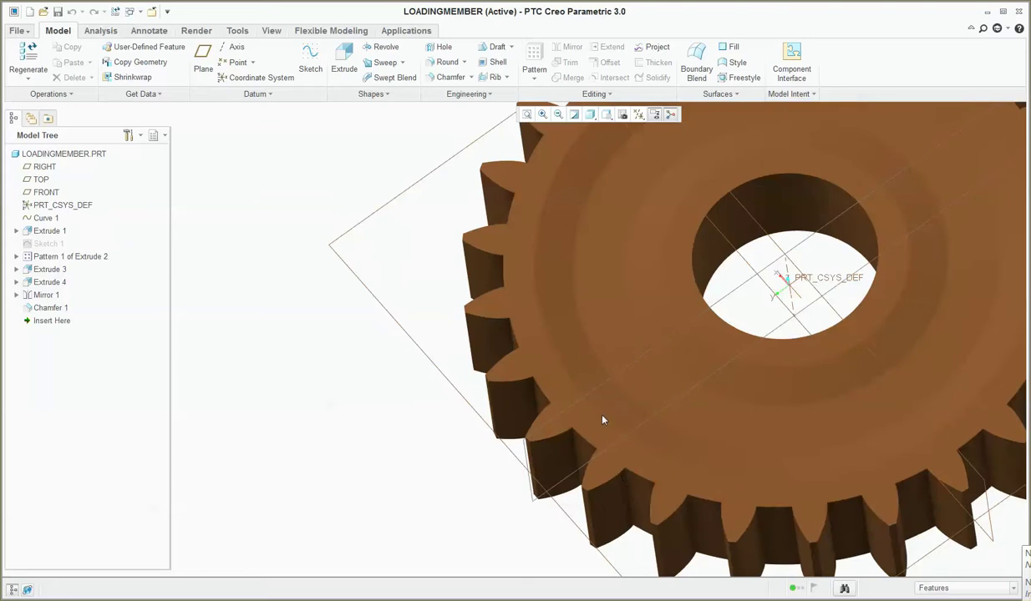
Step: Begin an extruded cut with material removal and define its internal sketch on the gear's side face
left_click(344, 62)
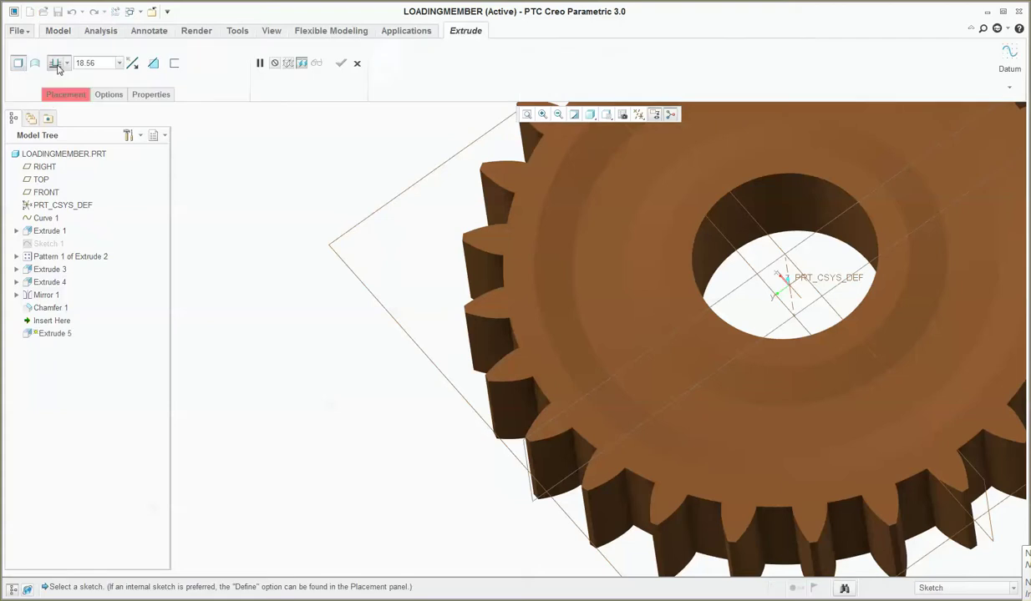
left_click(154, 65)
left_click(83, 94)
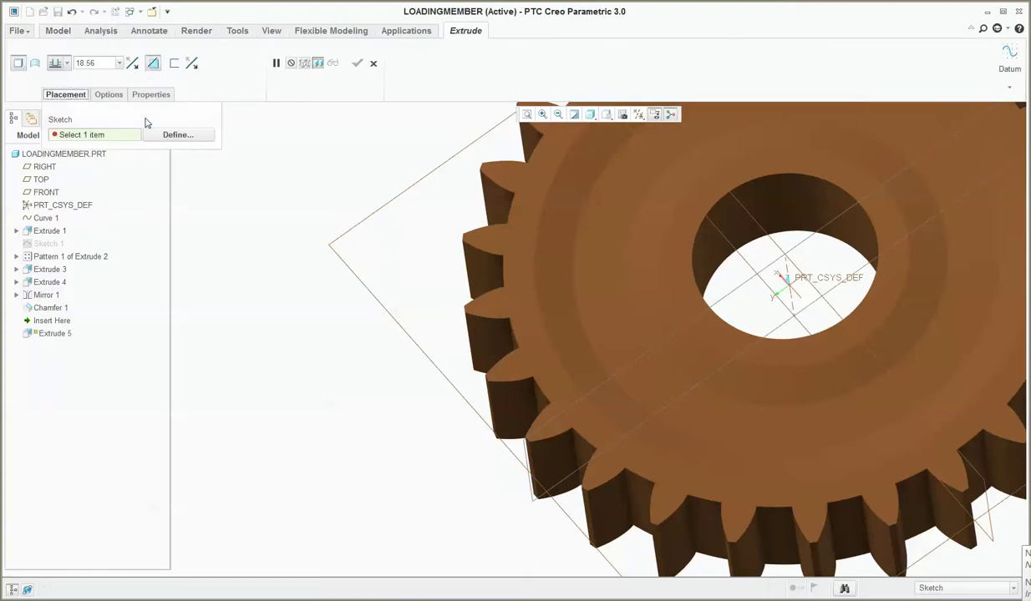
left_click(167, 132)
left_click(517, 255)
middle_click(438, 287)
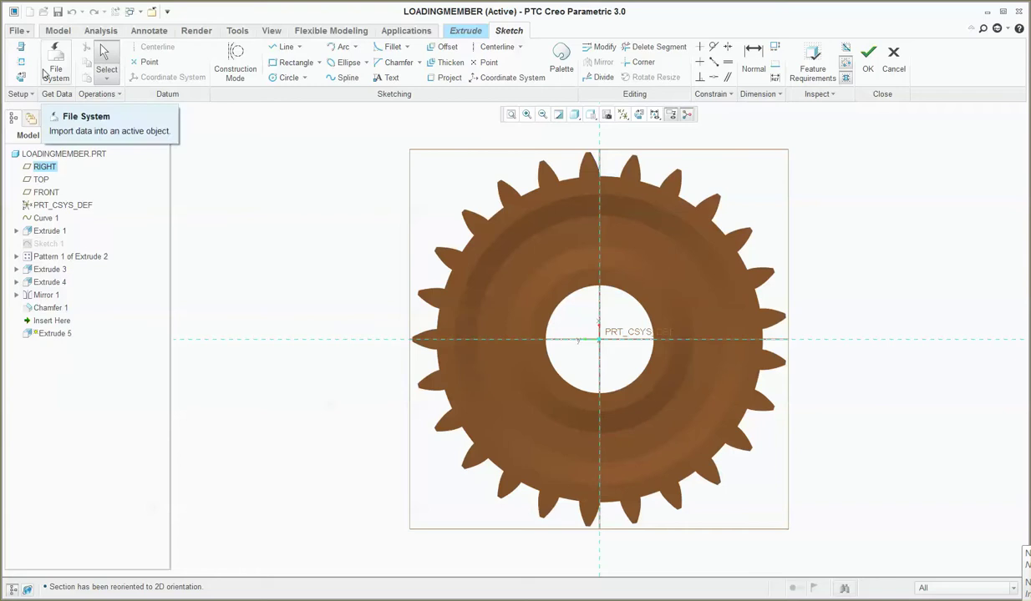
Step: Add the root vertices of two teeth, one on each side of the horizontal axis, as sketch references
scroll(467, 409, "up", 5)
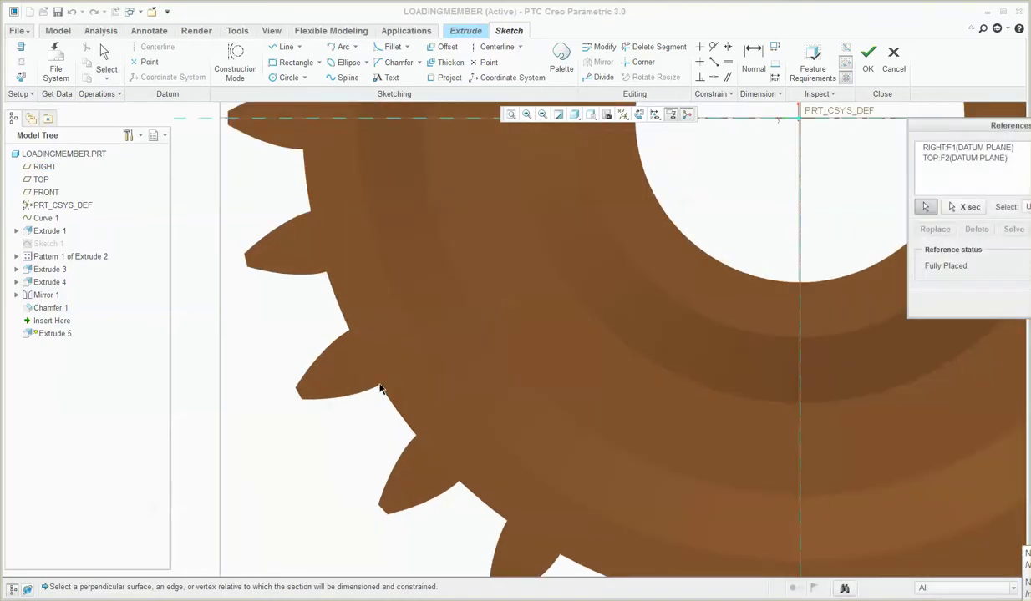
left_click(380, 390)
scroll(431, 435, "down", 5)
scroll(399, 268, "up", 3)
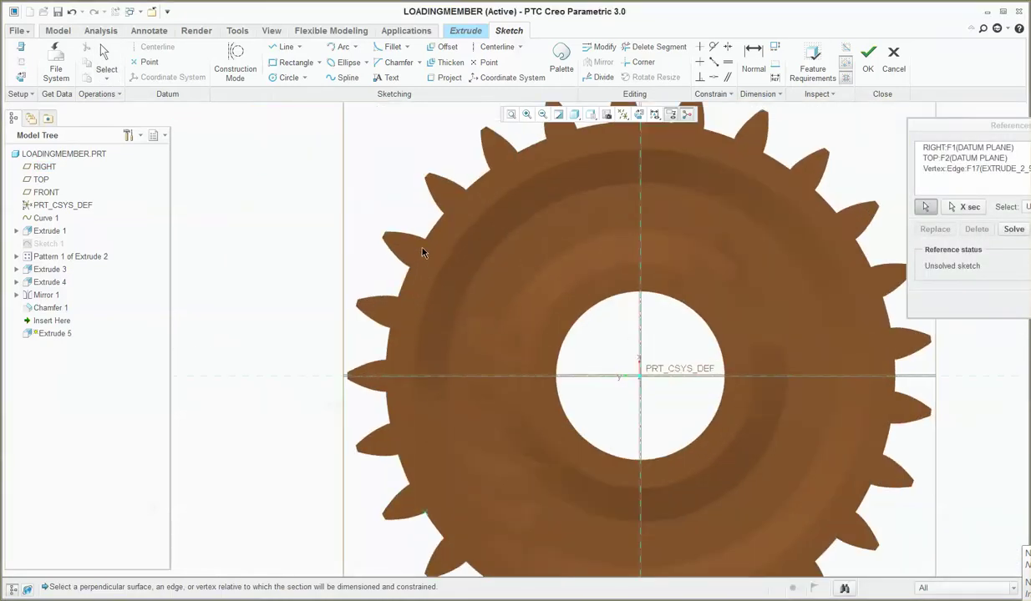
middle_click(280, 306)
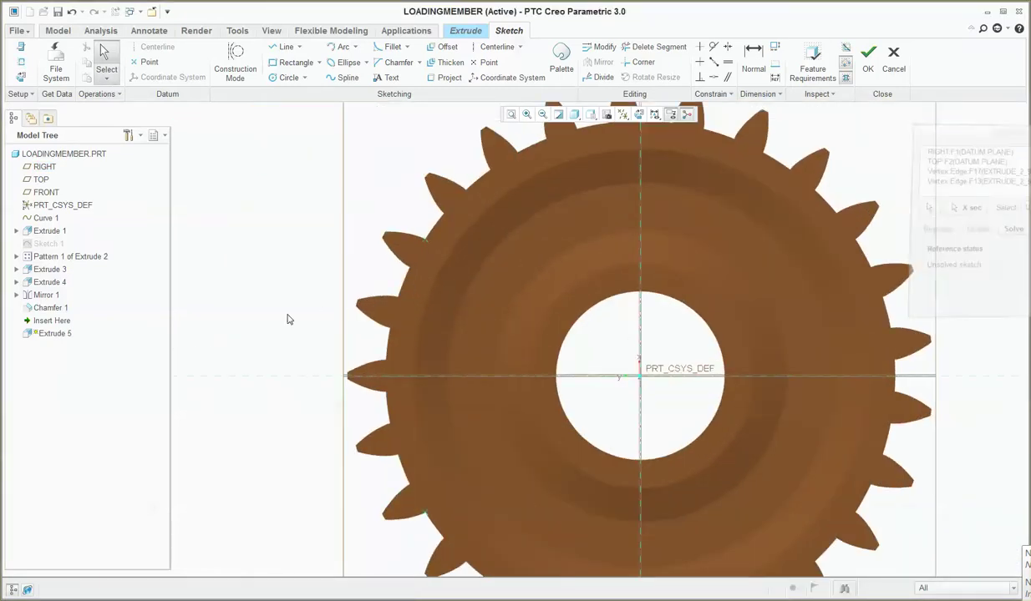
scroll(467, 244, "down", 2)
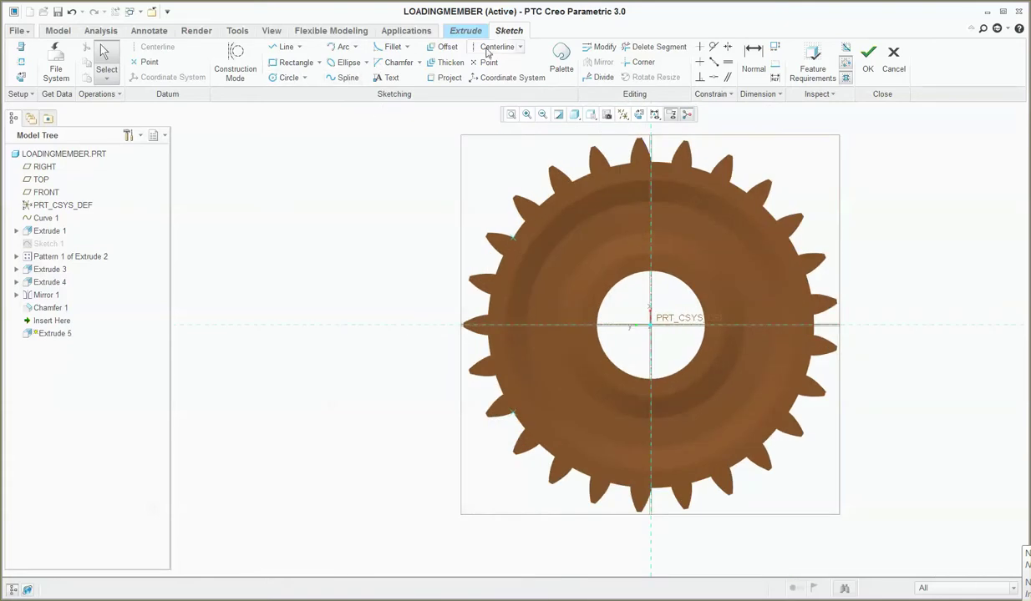
Step: Draw two lines joining the gear's centre to the referenced root vertices above and below the horizontal axis
left_click(286, 47)
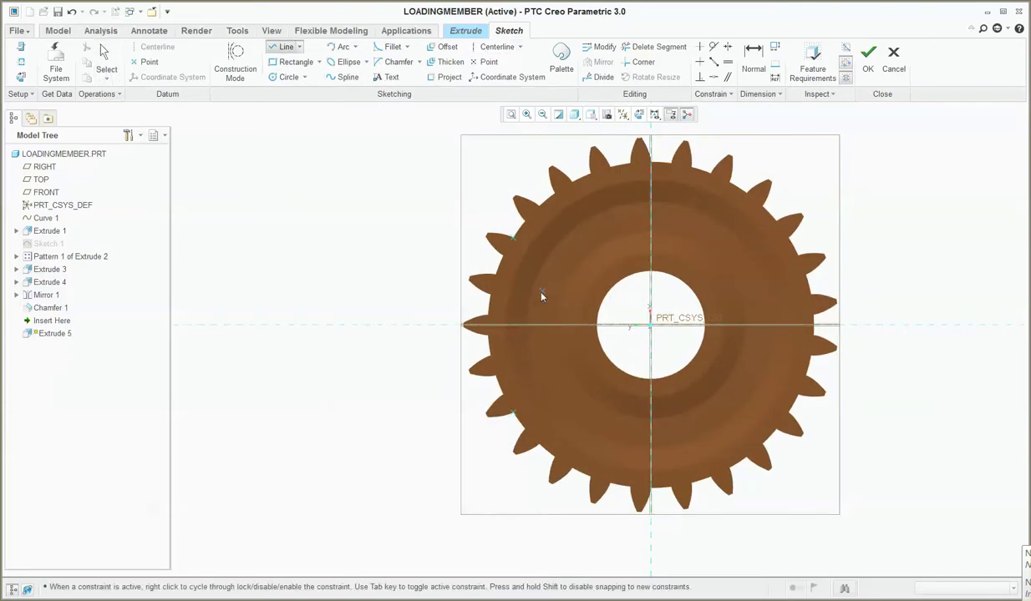
left_click(512, 237)
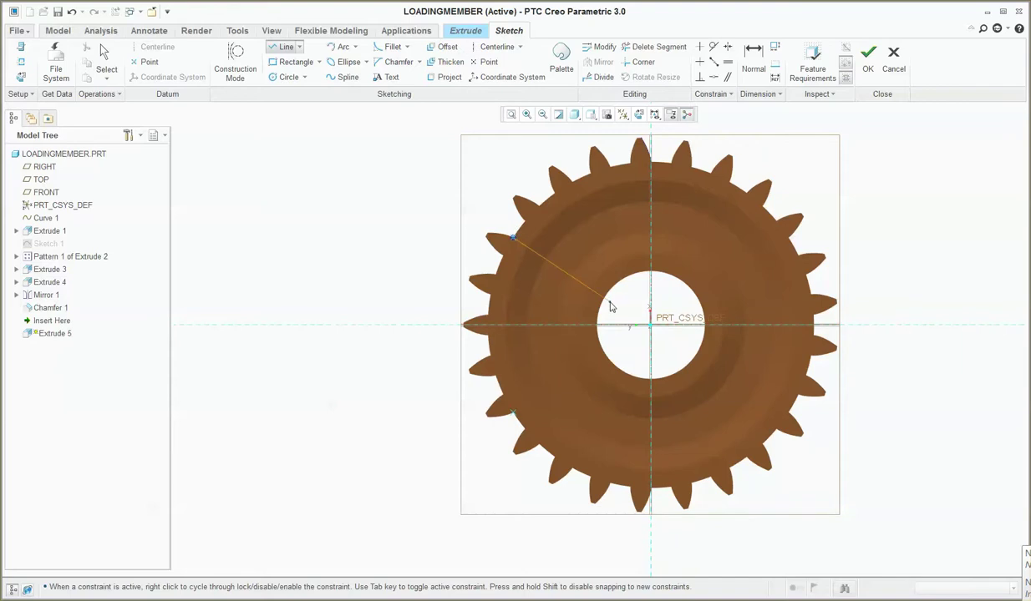
left_click(649, 324)
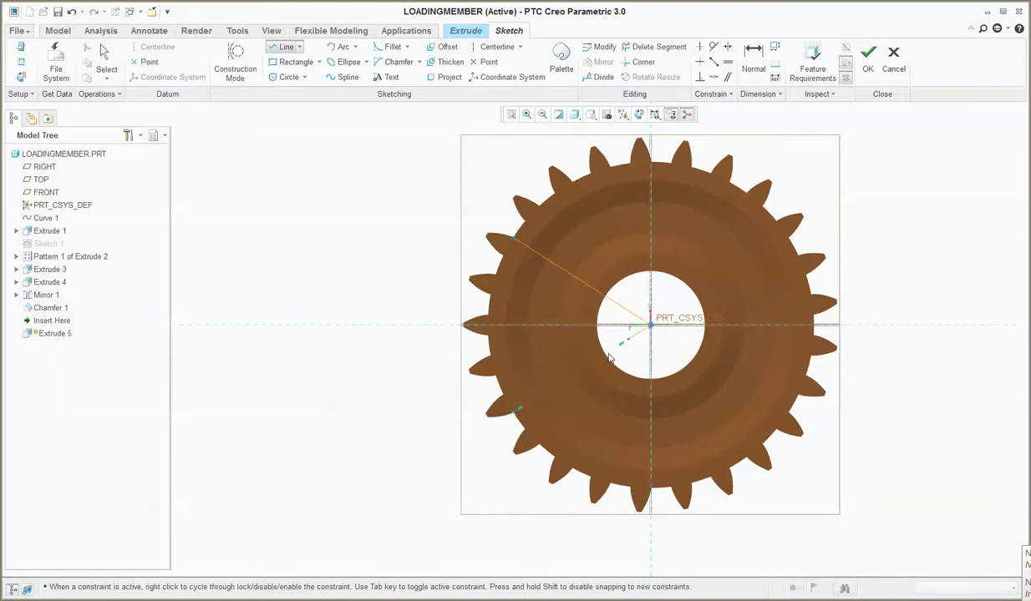
left_click(512, 412)
middle_click(530, 324)
Step: Project the circular inner edge of the toothed rim into the sketch
scroll(525, 315, "up", 3)
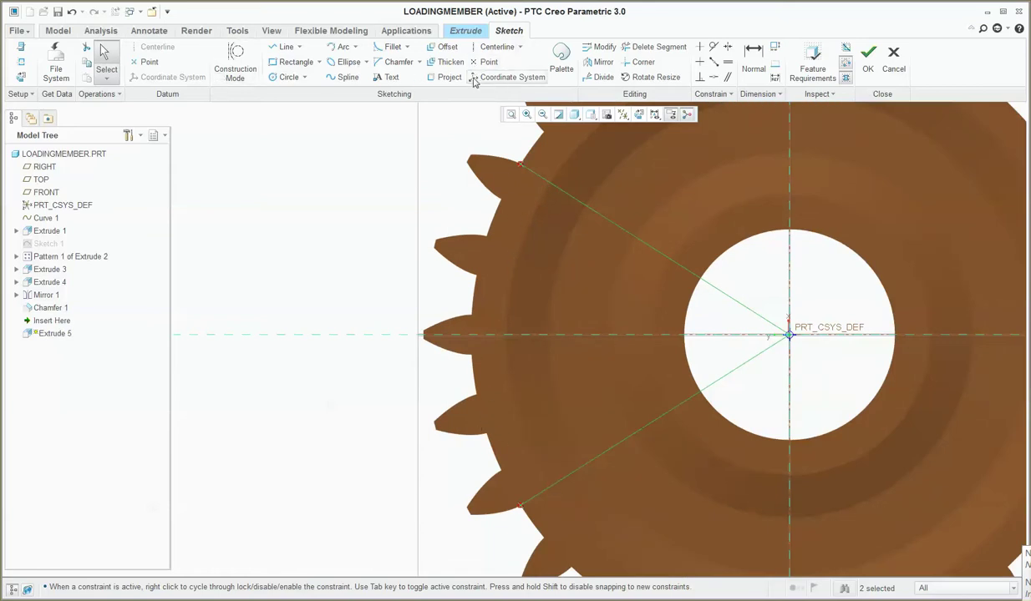
left_click(446, 77)
left_click(512, 280)
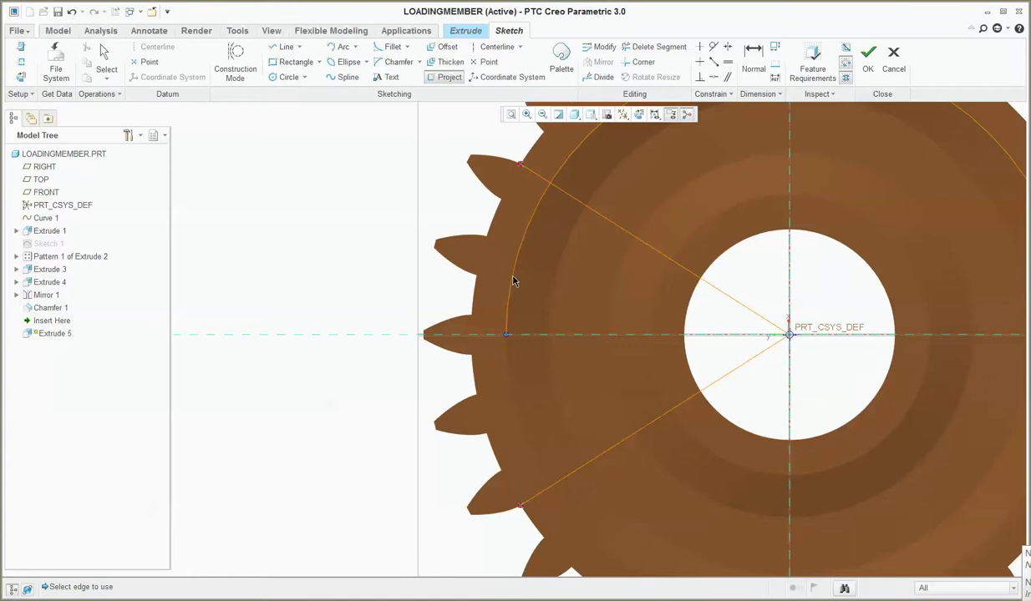
middle_click(516, 343)
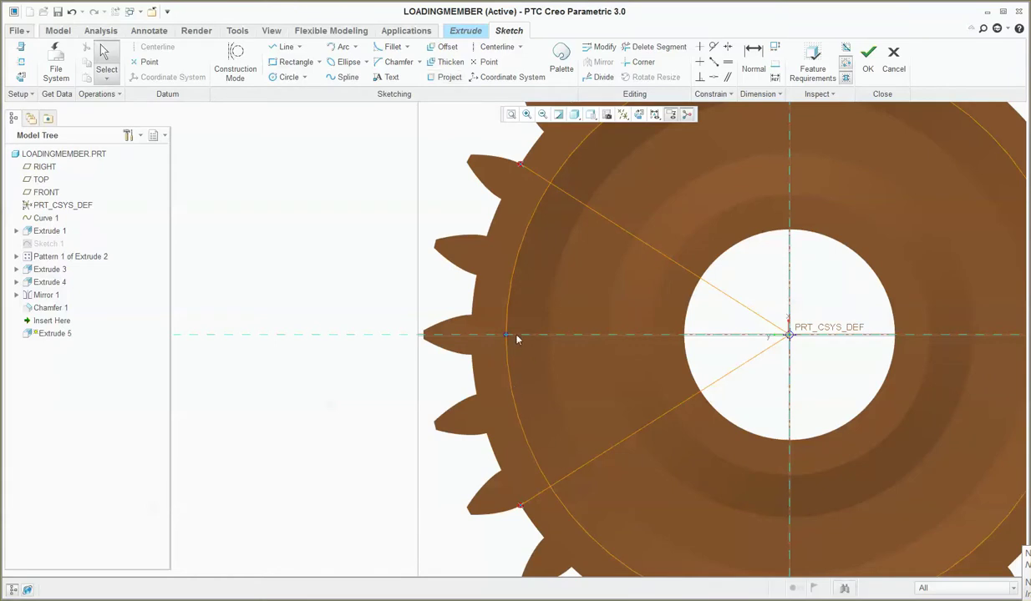
Step: Trim the line segments inside the projected circle, and trim the circle outside the arc facing the five retained teeth
left_click(656, 48)
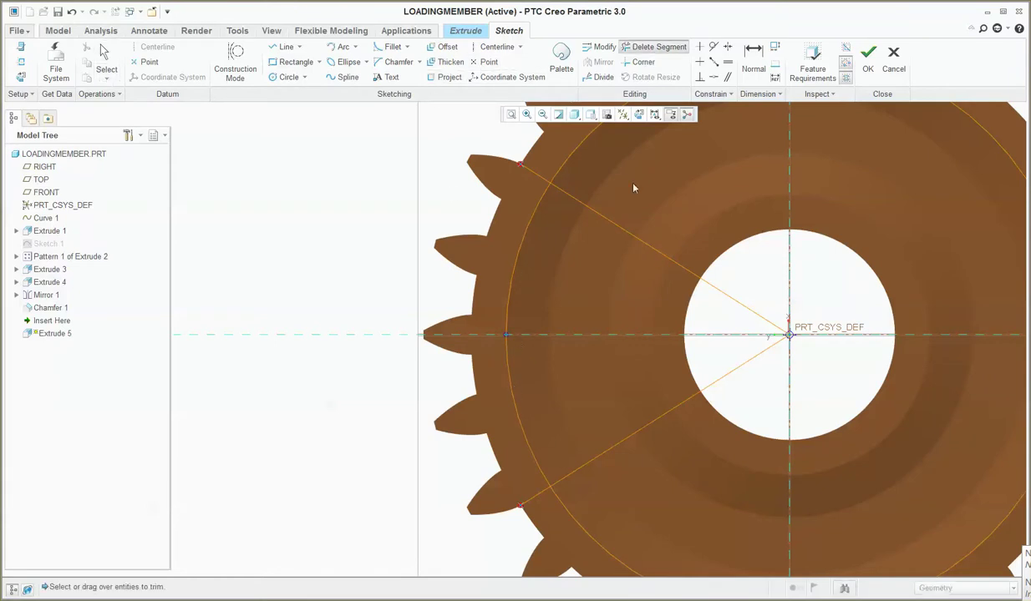
left_click(627, 249)
left_click(640, 433)
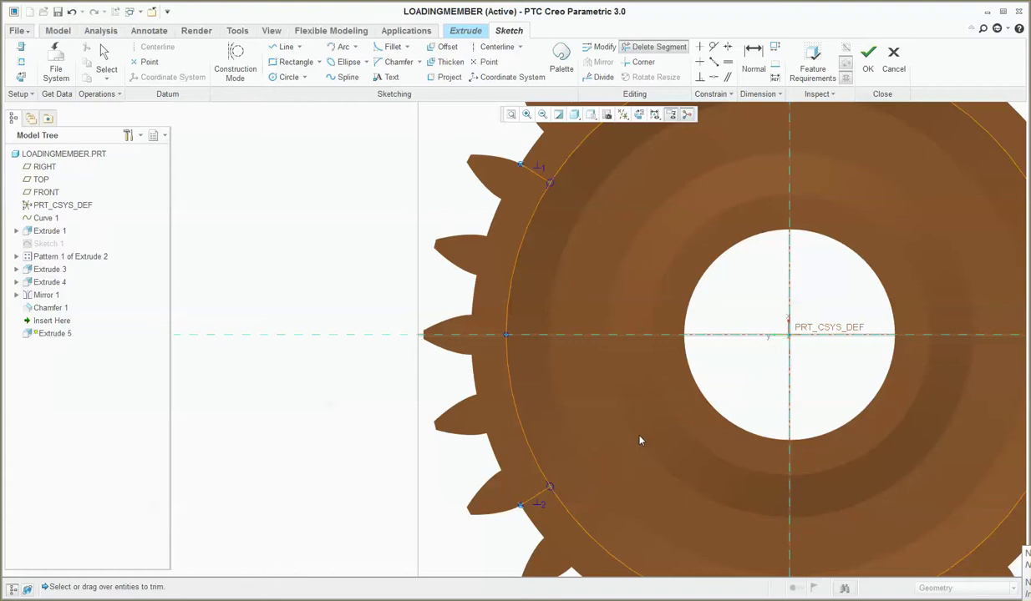
scroll(585, 384, "down", 3)
scroll(660, 254, "up", 1)
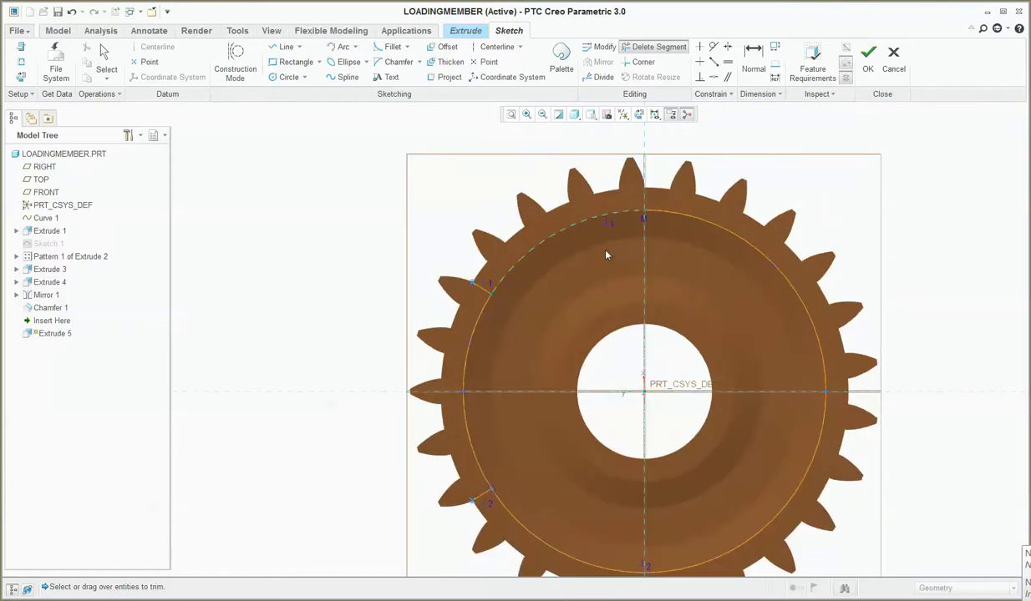
left_click_drag(820, 497, 818, 501)
middle_click(551, 444)
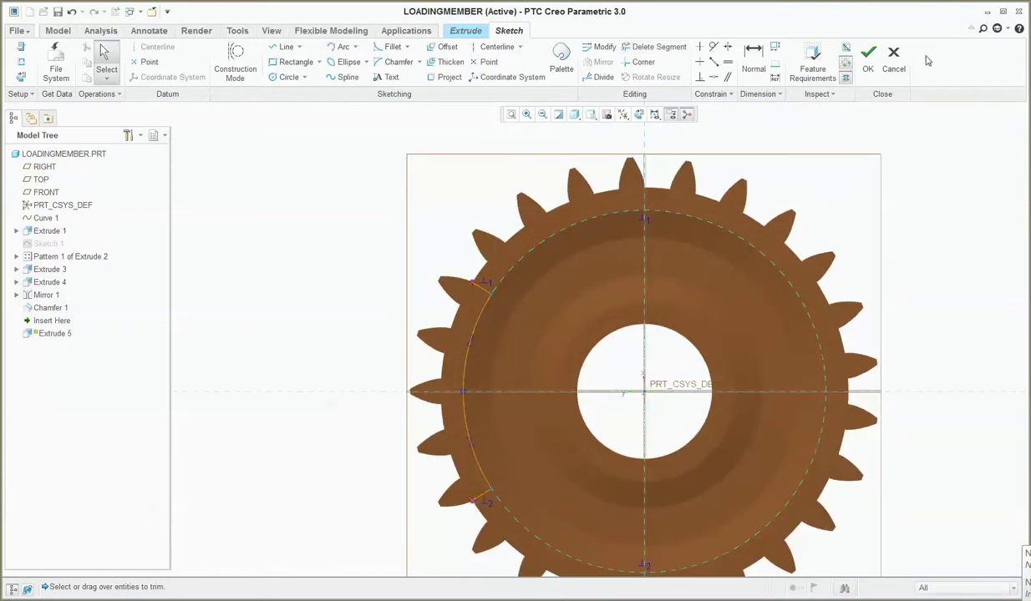
Step: Finish the sketch and complete the extruded cut with a depth of 18.56, keeping only the five-tooth sector
left_click(868, 54)
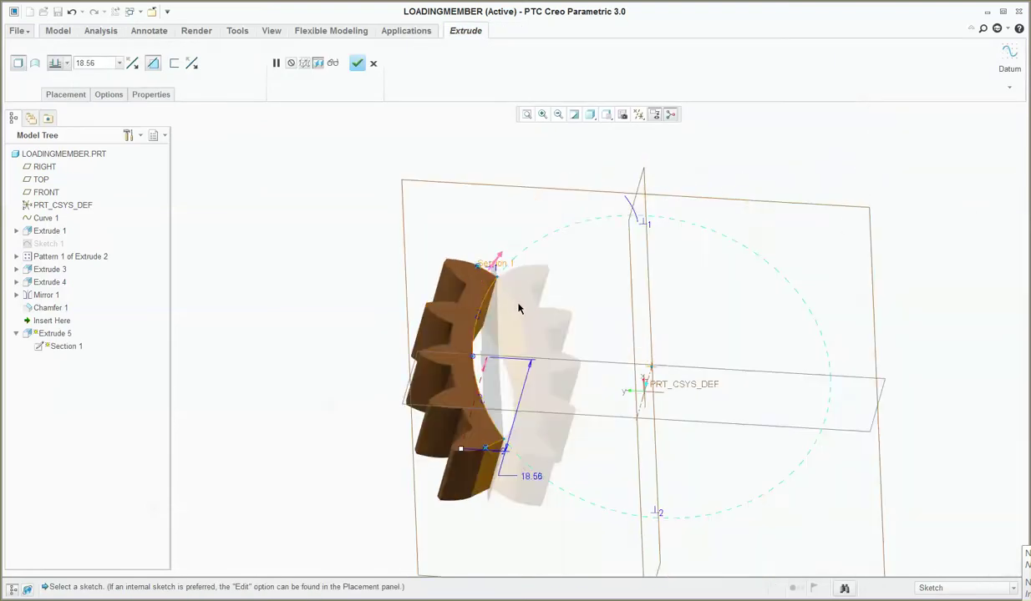
middle_click_drag(518, 309, 416, 84)
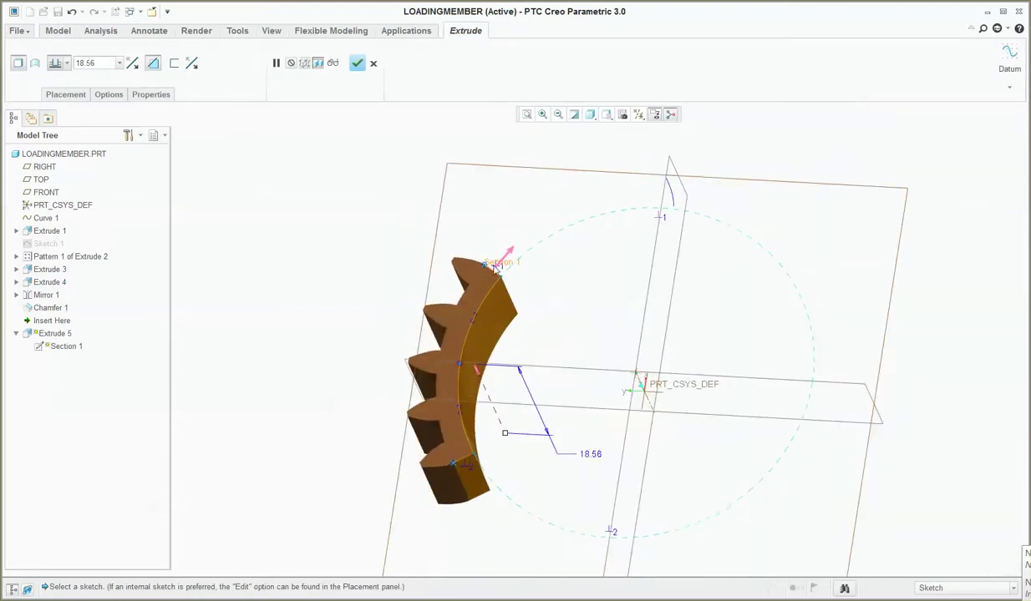
left_click(358, 63)
Step: Redefine the last extruded cut so that its depth goes through all
middle_click_drag(430, 257, 428, 292)
right_click(428, 292)
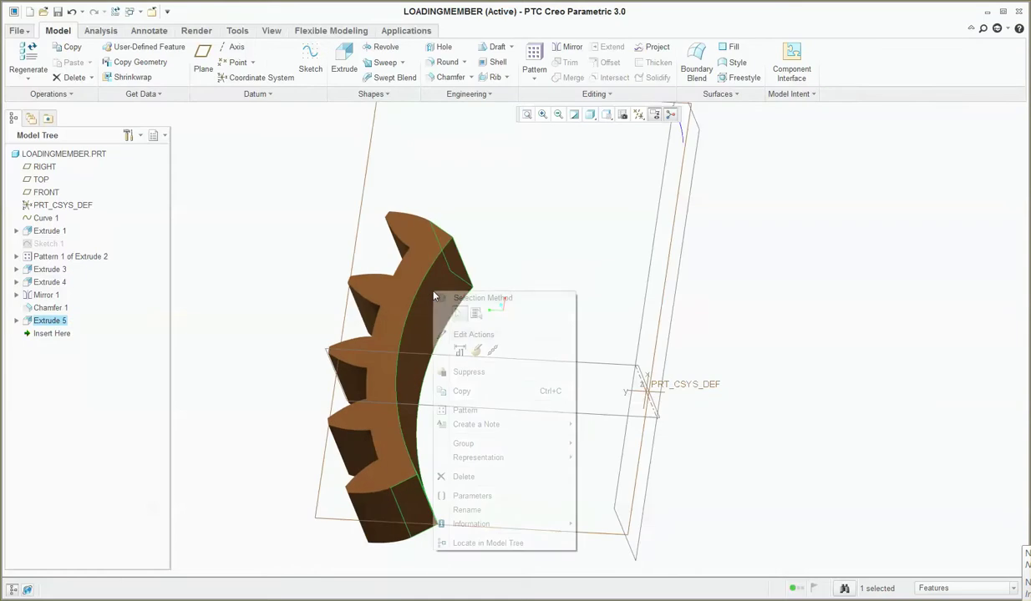
left_click(477, 351)
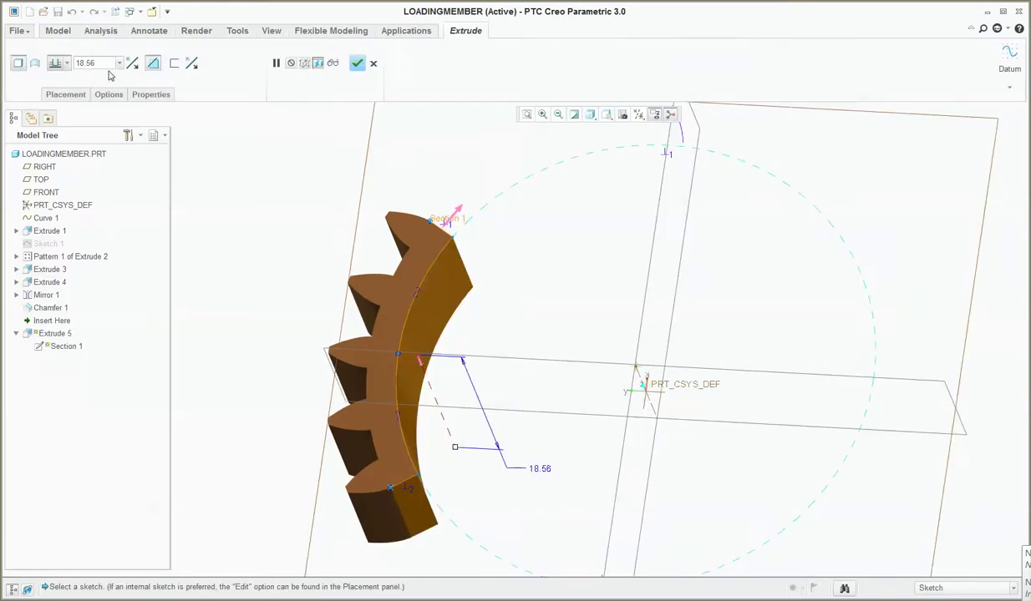
left_click(68, 72)
left_click(52, 138)
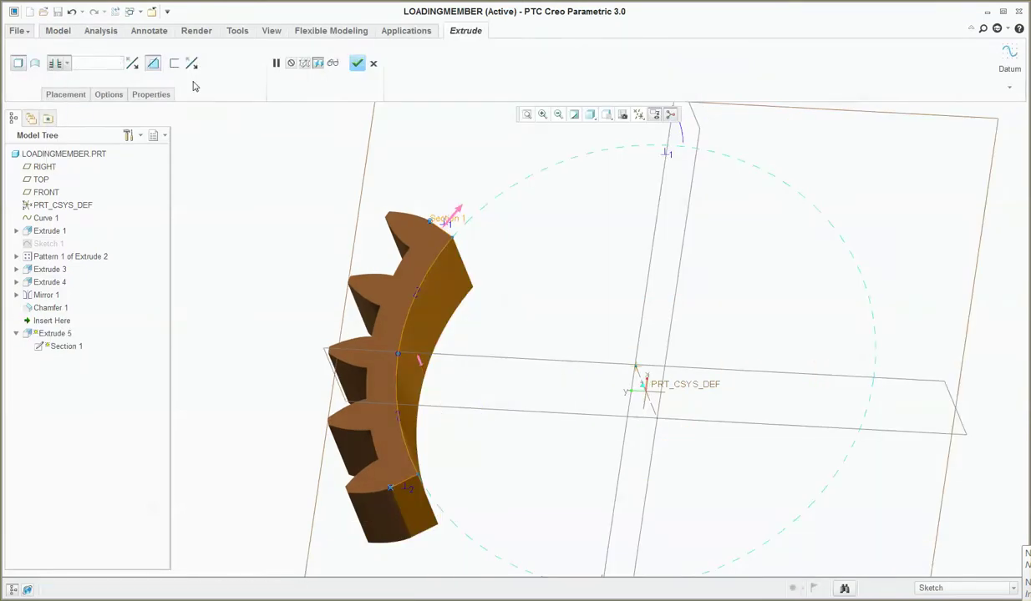
left_click(356, 63)
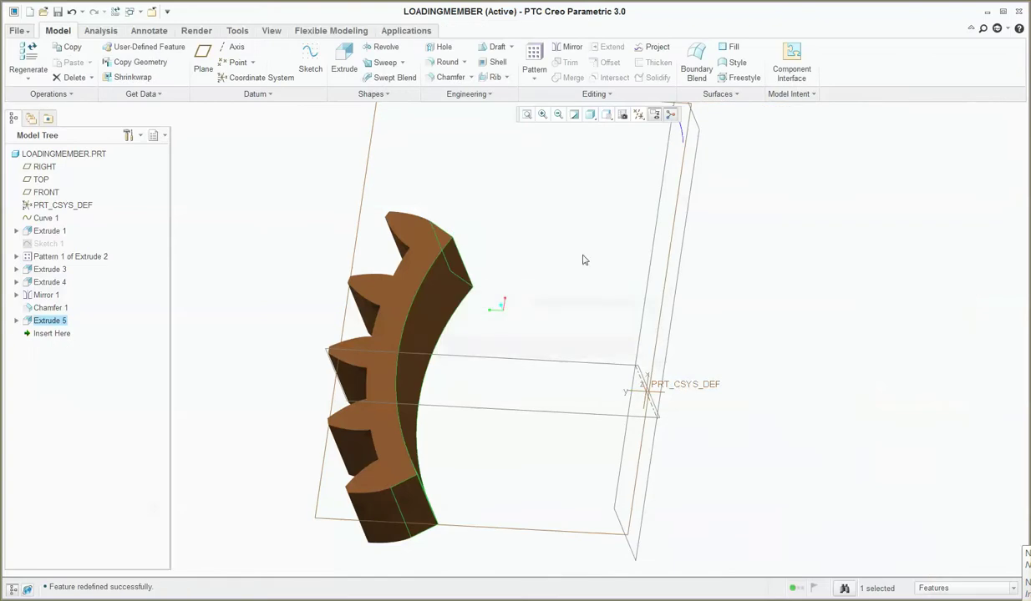
Step: Save the loadingmember part and close it
middle_click_drag(582, 260, 708, 234)
key("ctrl+s")
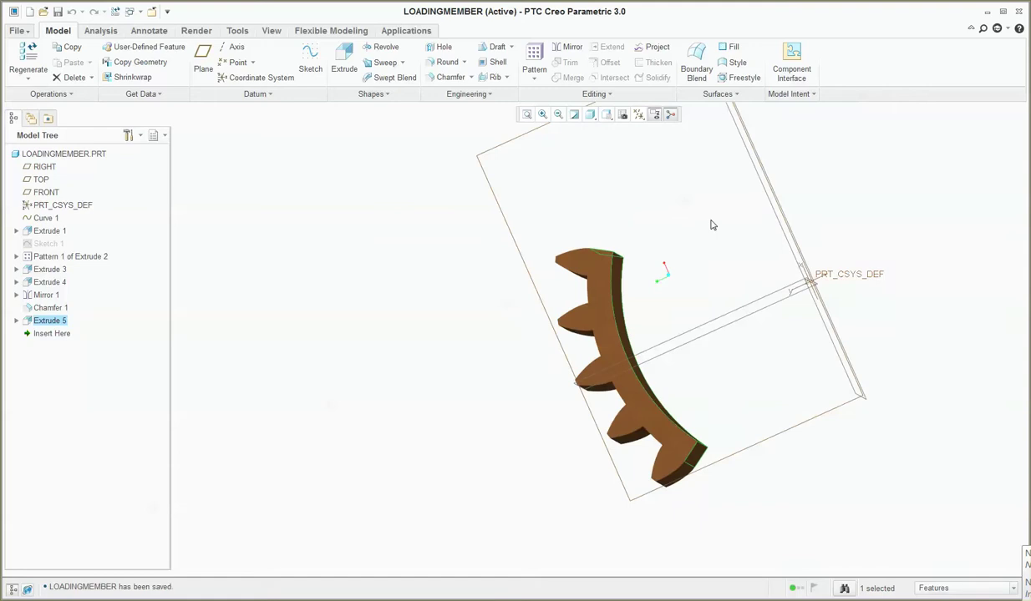
scroll(735, 292, "up", 2)
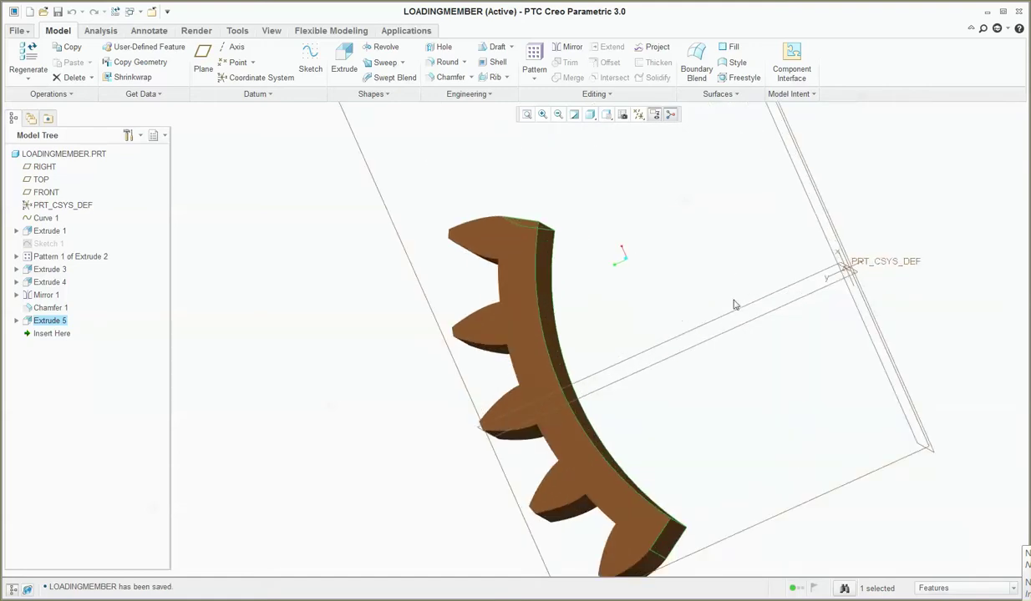
scroll(606, 272, "down", 2)
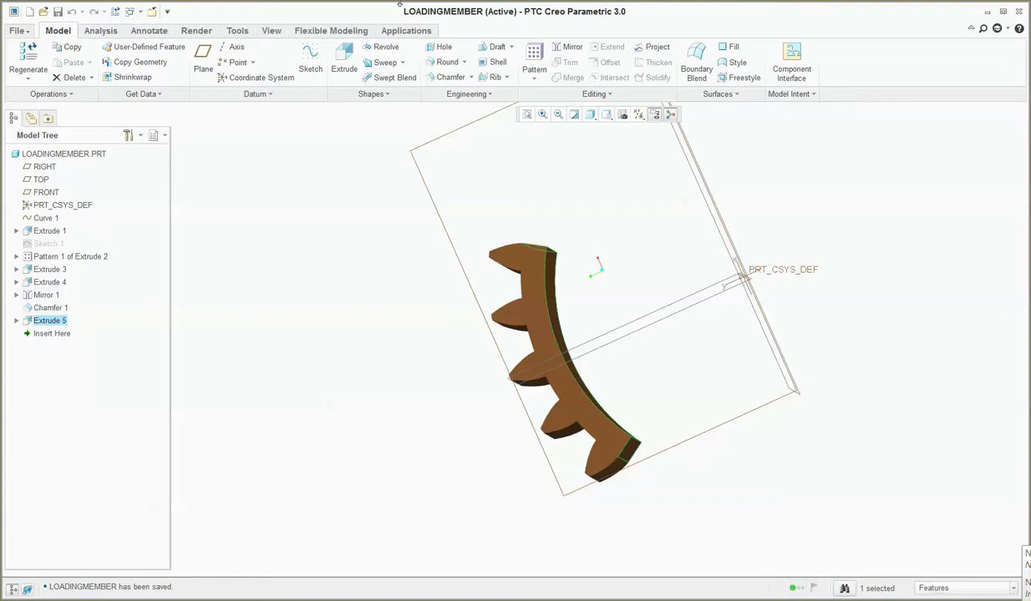
middle_click_drag(421, 299, 446, 285)
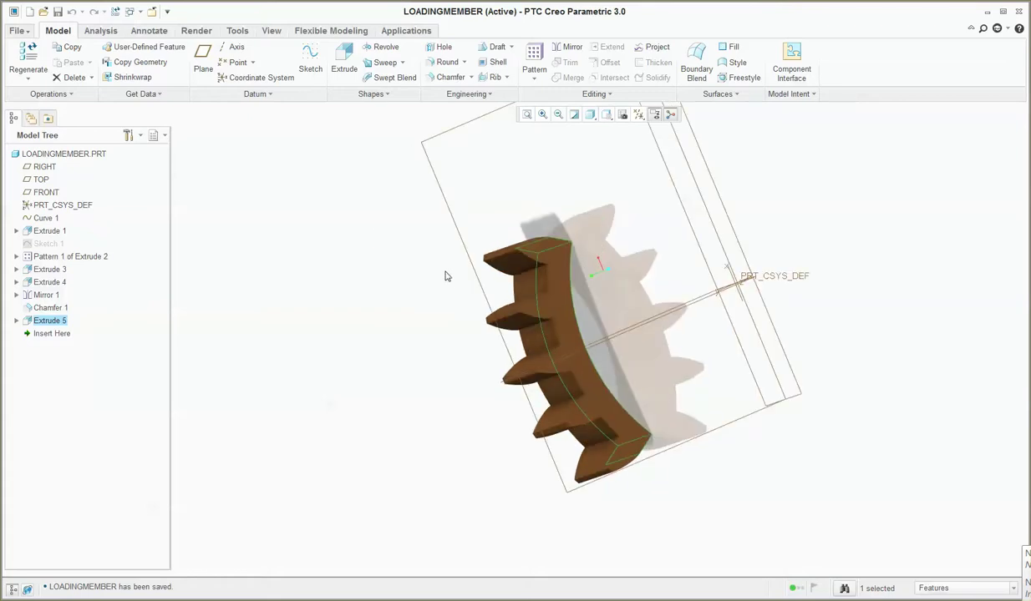
key("alt+f")
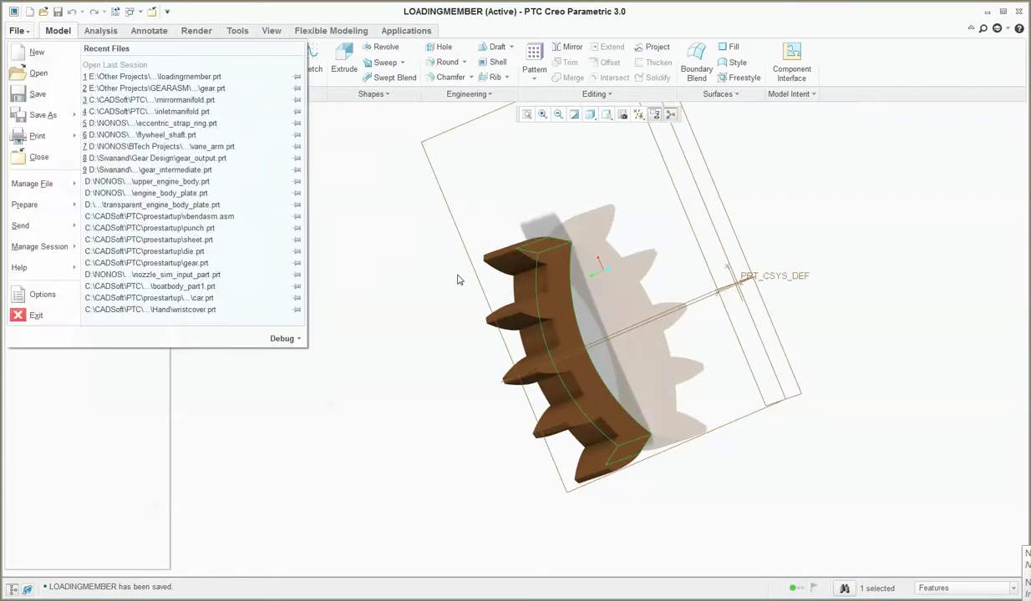
key("c")
key("alt+f")
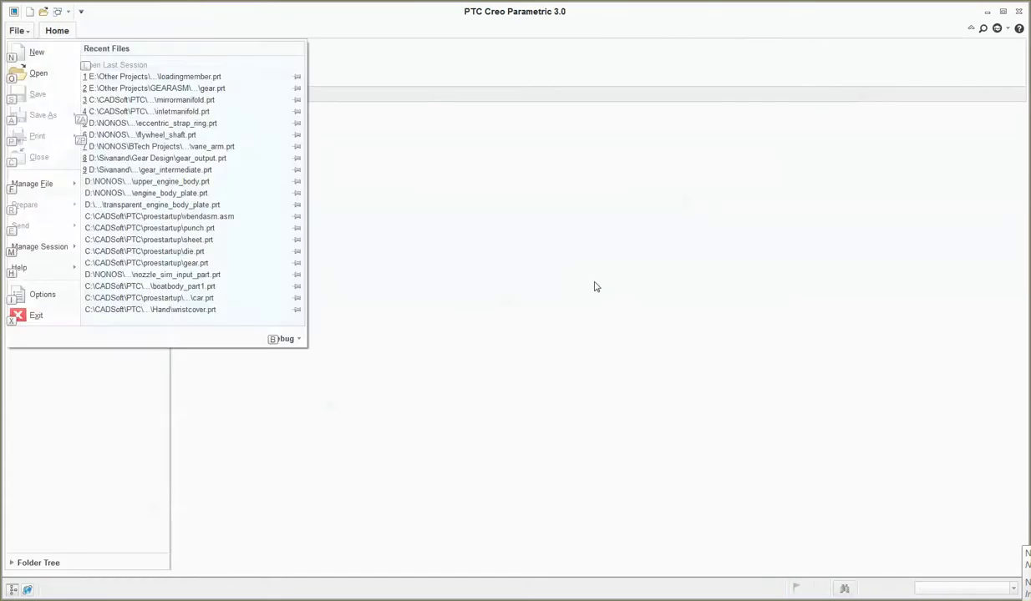
key("n")
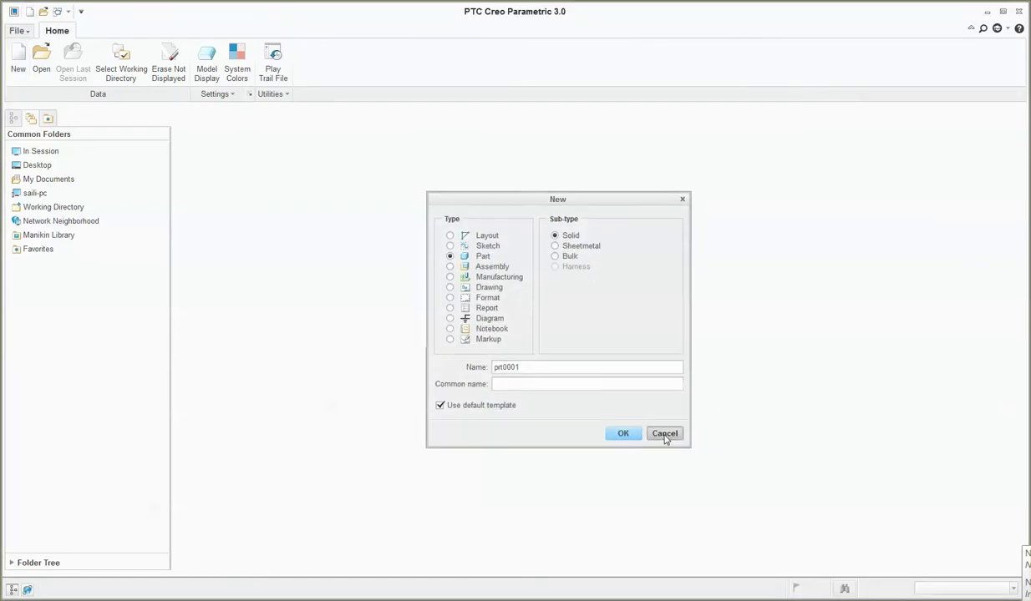
left_click(663, 435)
Step: Erase all non-displayed objects from the session and open gear.prt from the GearCreo folder
key("alt+f")
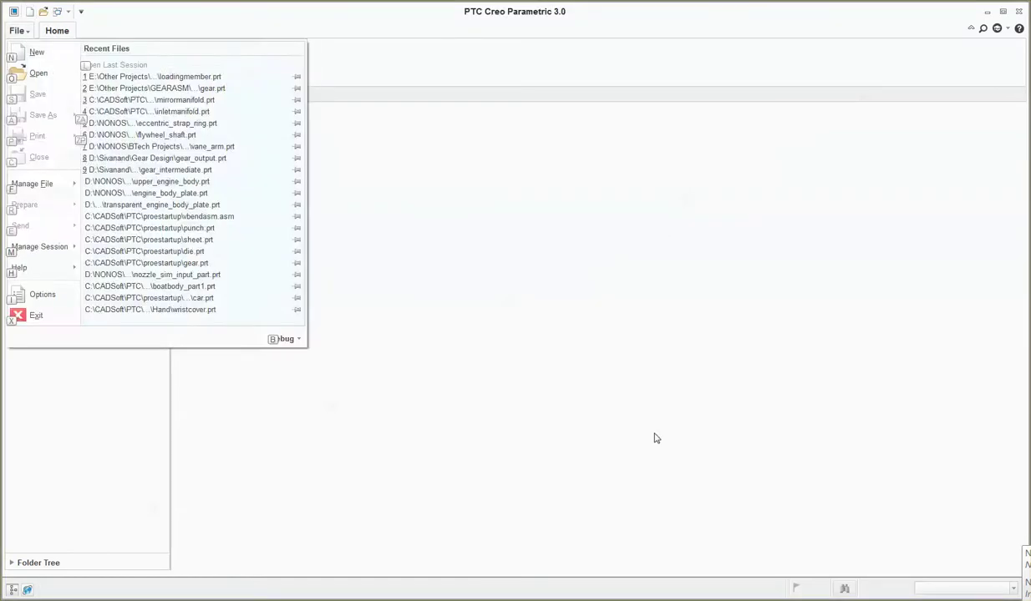
key("Escape")
key("e")
key("Return")
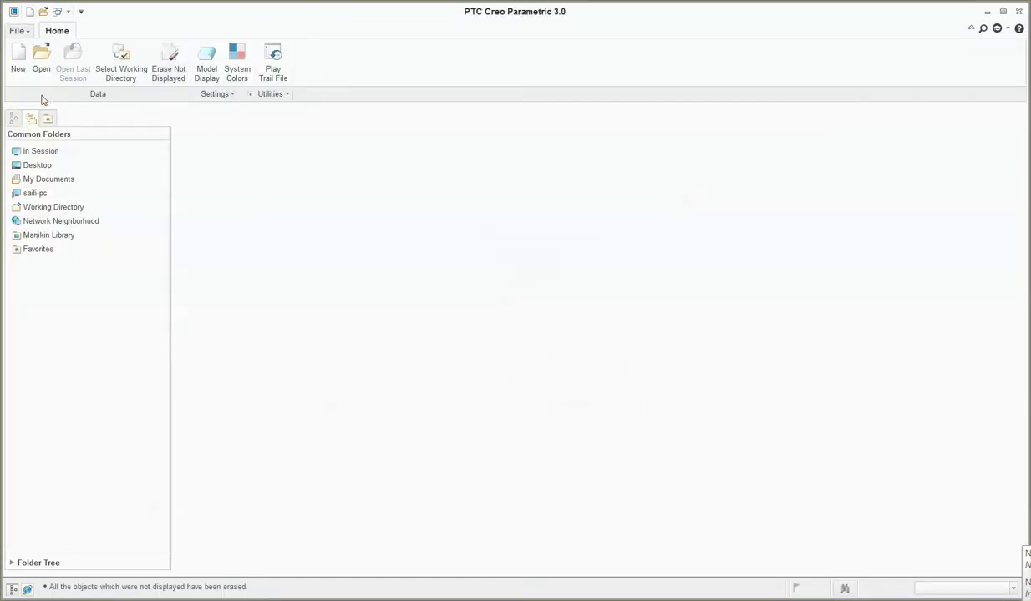
left_click(41, 59)
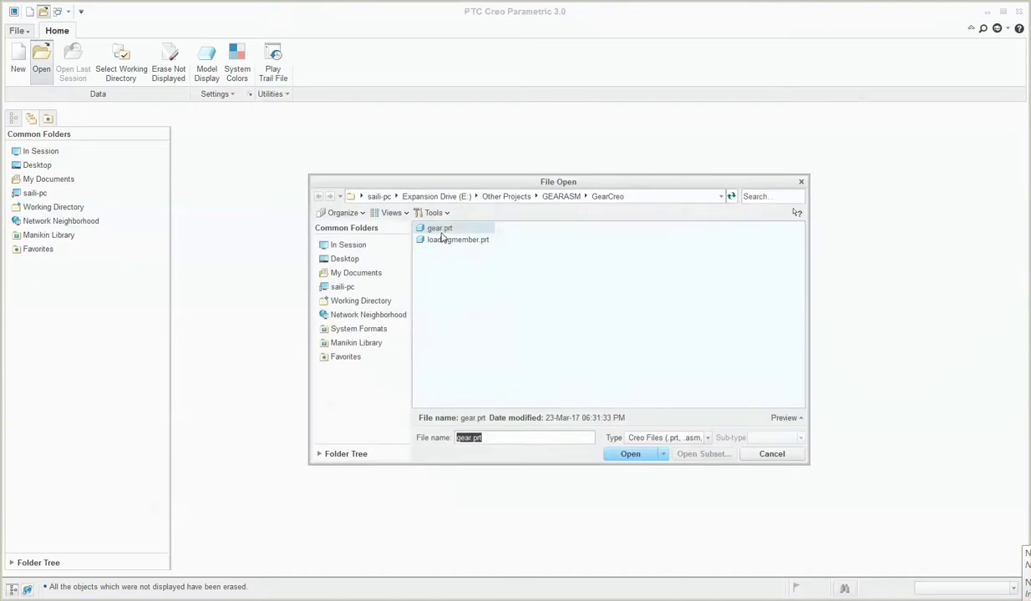
key("Return")
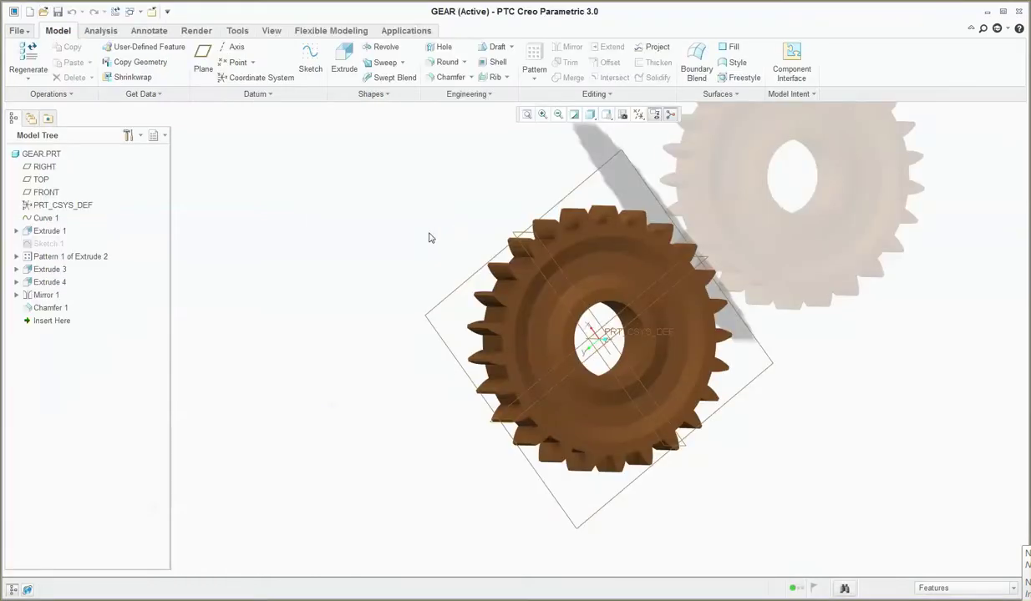
Step: Start an extruded cut and open its sketch on the gear's flat side face, using the RIGHT plane as the top reference
scroll(623, 226, "up", 5)
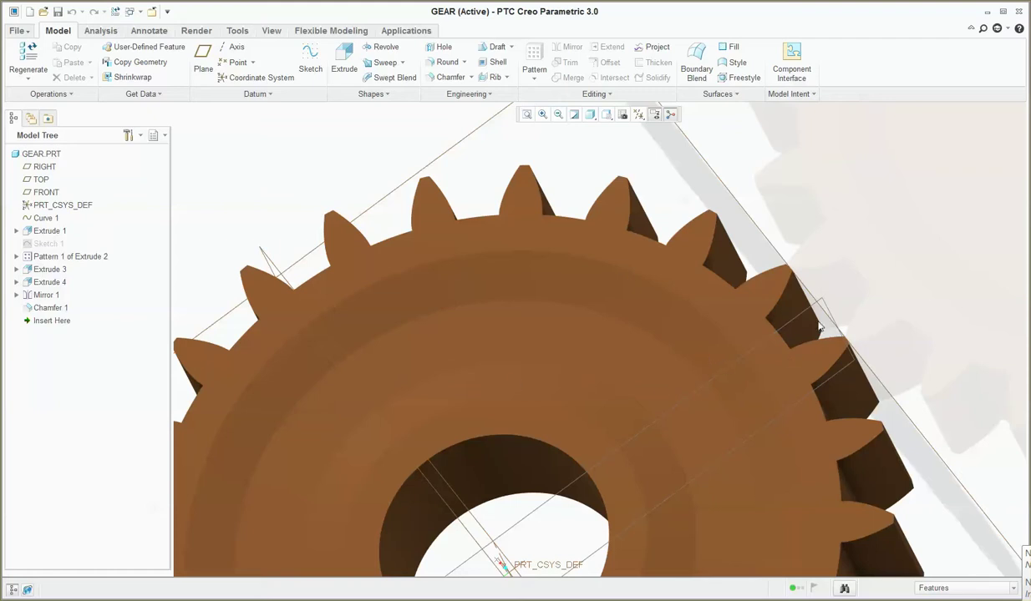
scroll(827, 326, "down", 3)
middle_click_drag(828, 326, 862, 278)
scroll(895, 412, "up", 3)
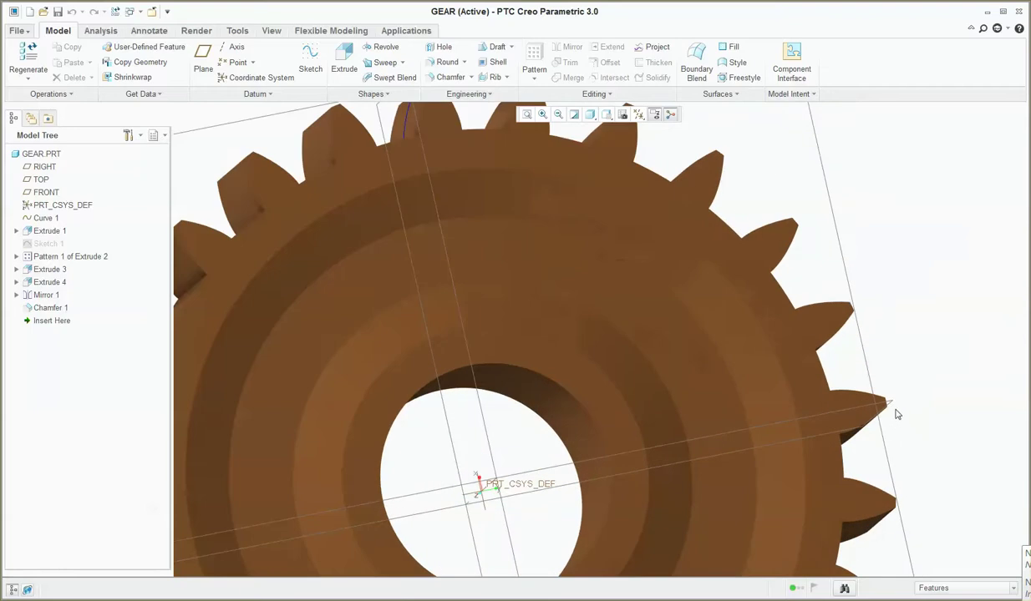
middle_click_drag(902, 461, 815, 434)
scroll(814, 443, "up", 2)
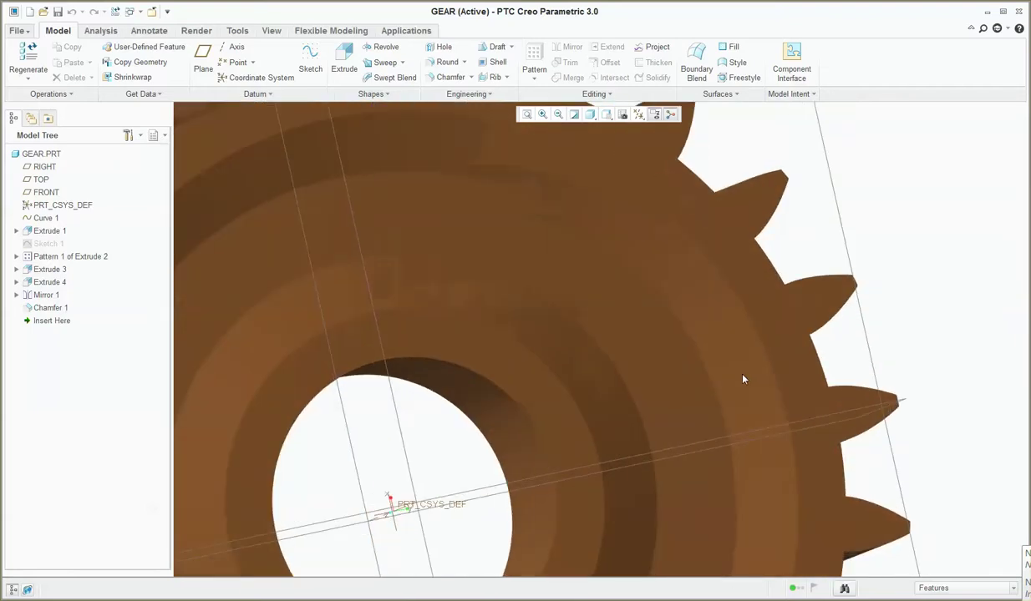
scroll(803, 316, "down", 2)
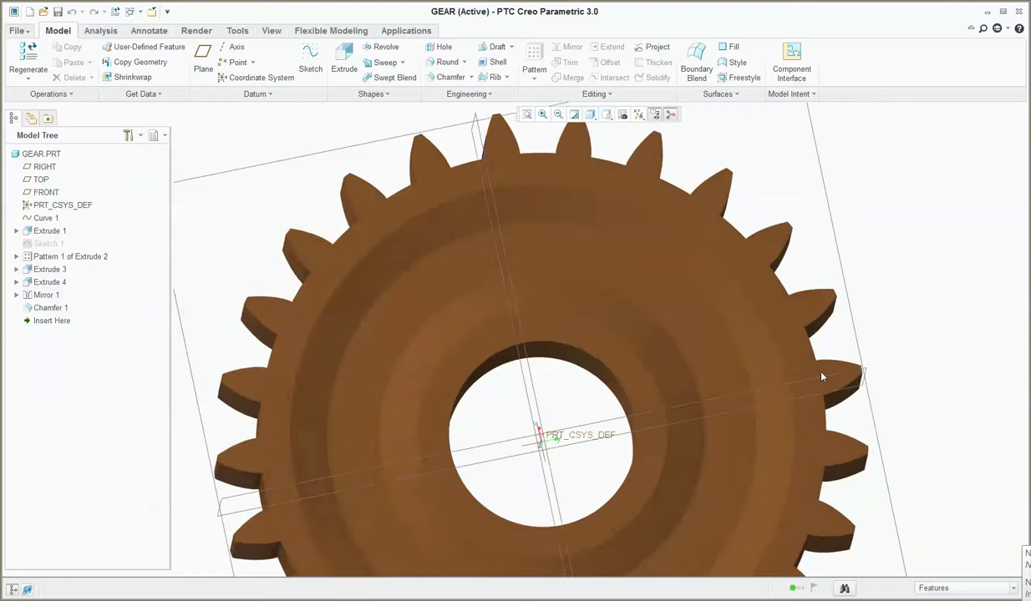
left_click(343, 63)
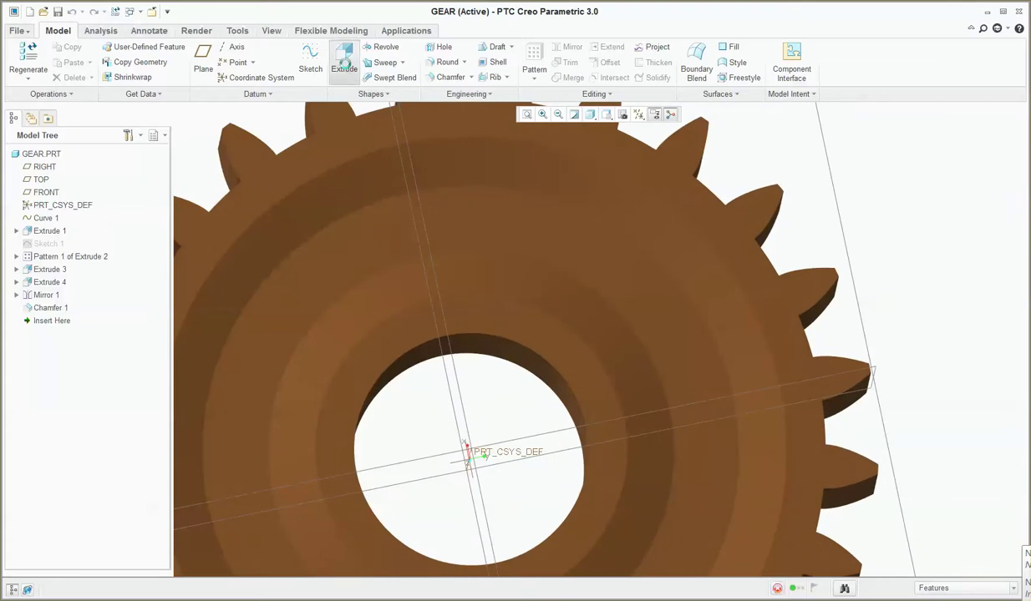
left_click(150, 65)
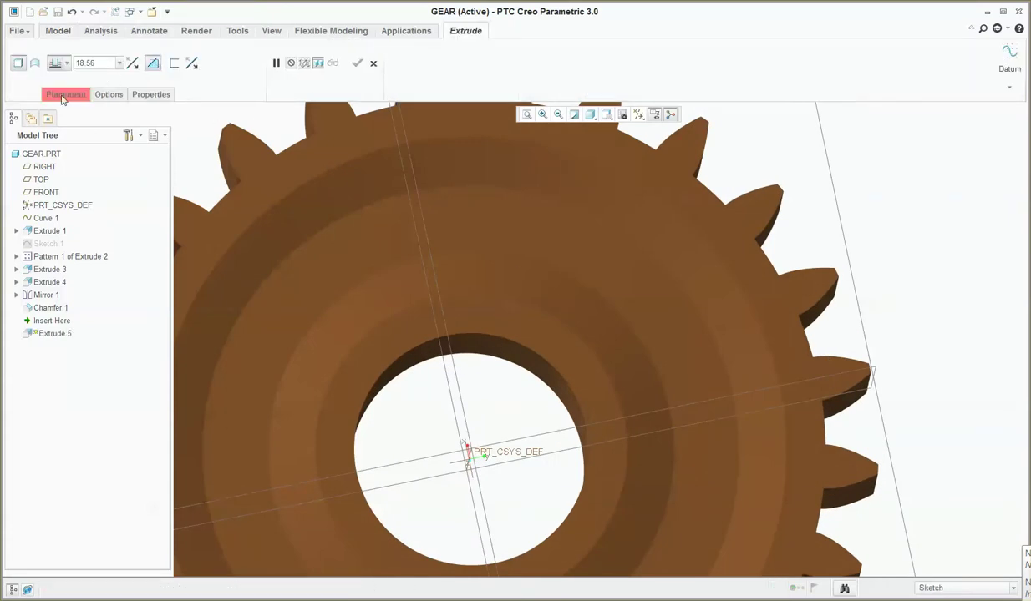
left_click(67, 94)
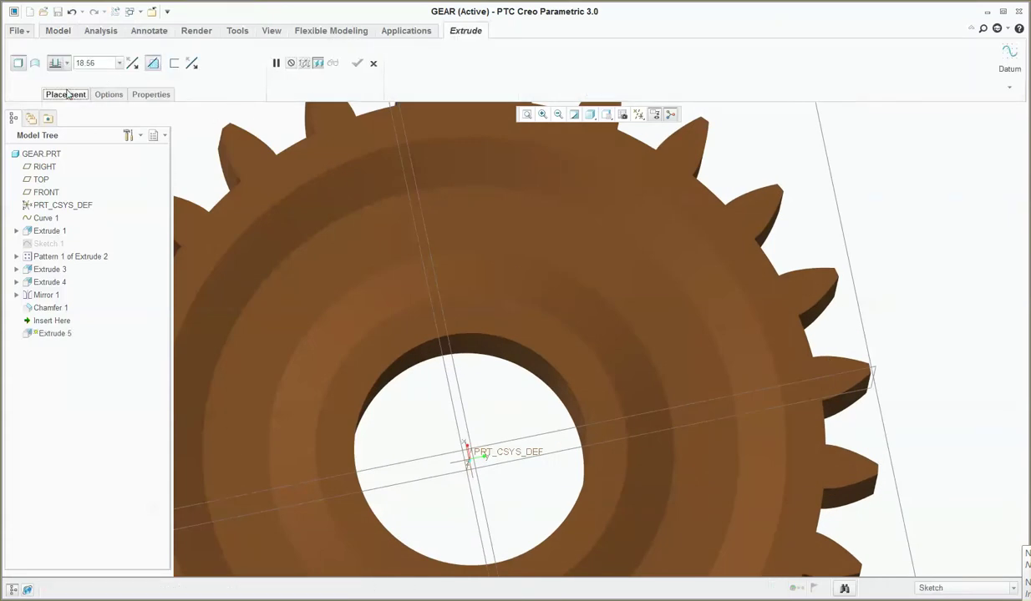
left_click(178, 134)
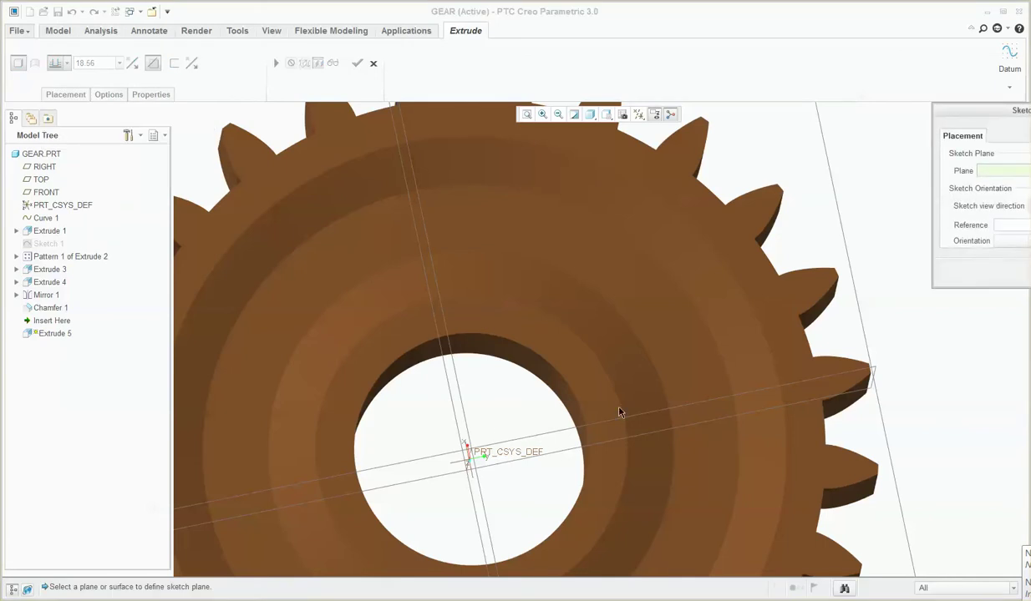
left_click(628, 372)
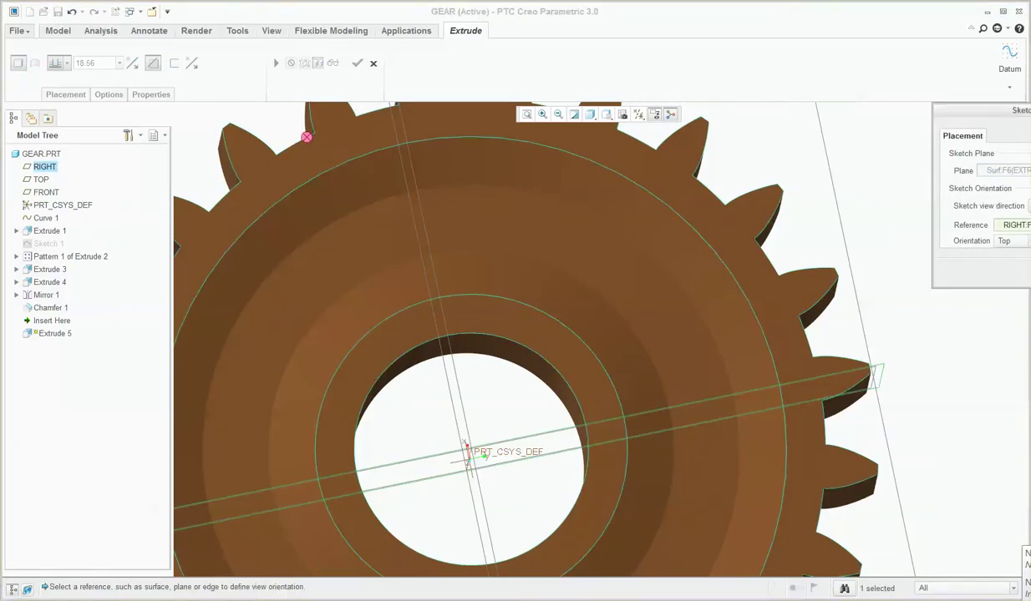
middle_click(786, 299)
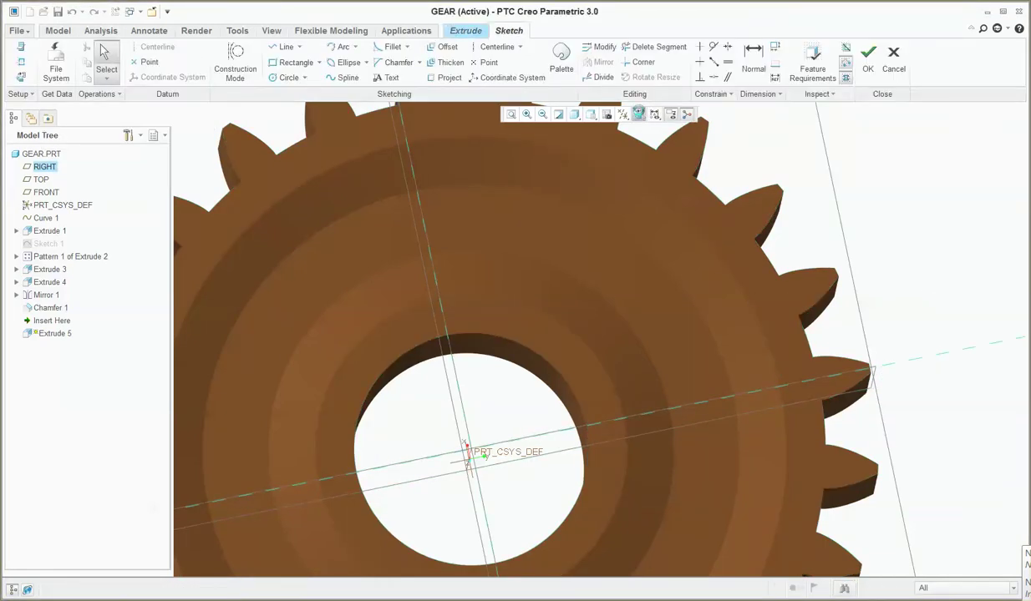
Step: Orient the sketch to a 2D view and add a horizontal centerline along the gear's horizontal reference
left_click(686, 114)
scroll(767, 339, "down", 10)
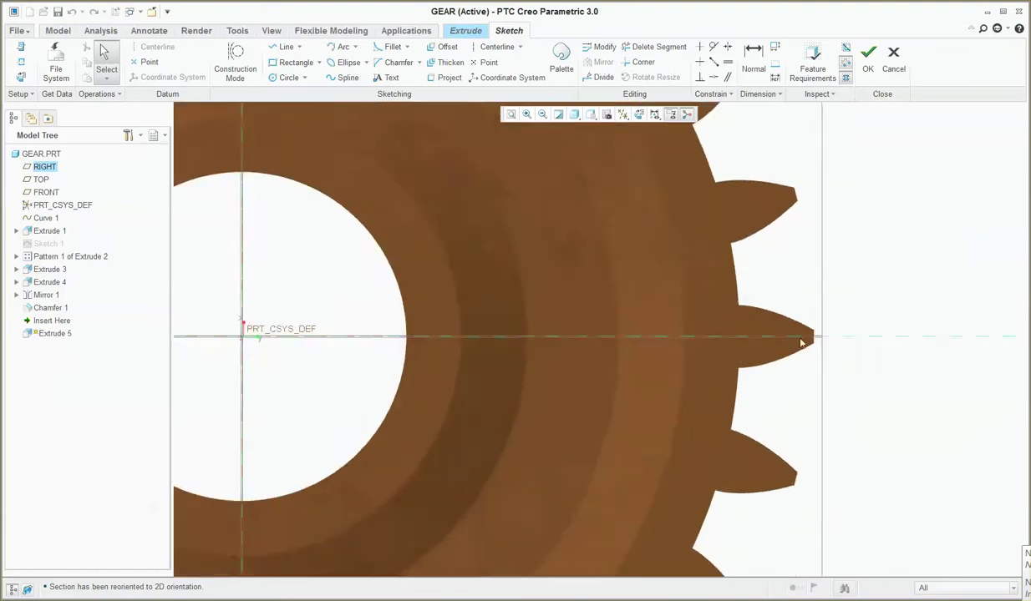
scroll(674, 341, "down", 3)
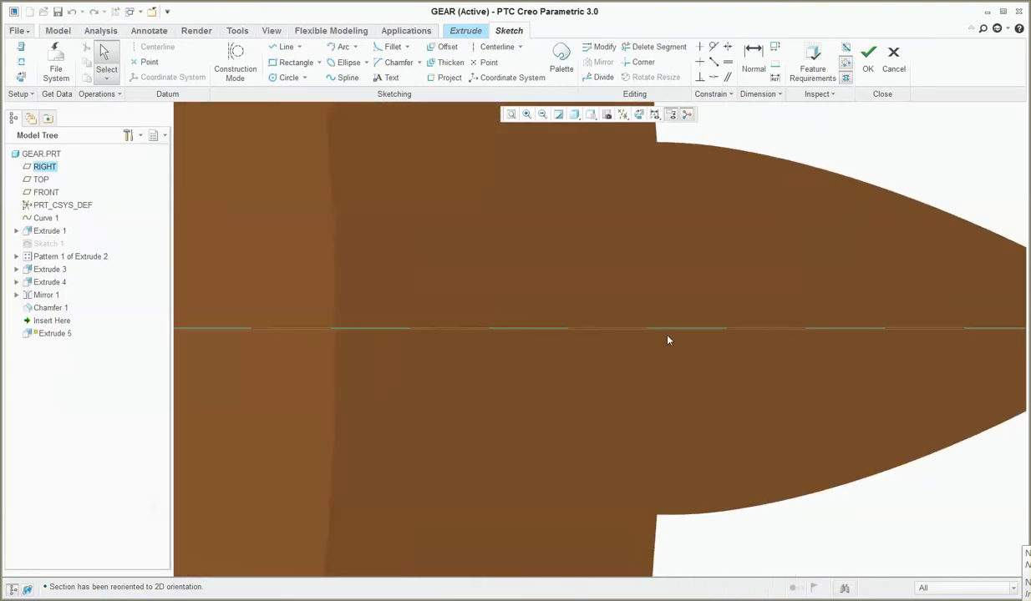
scroll(562, 281, "up", 5)
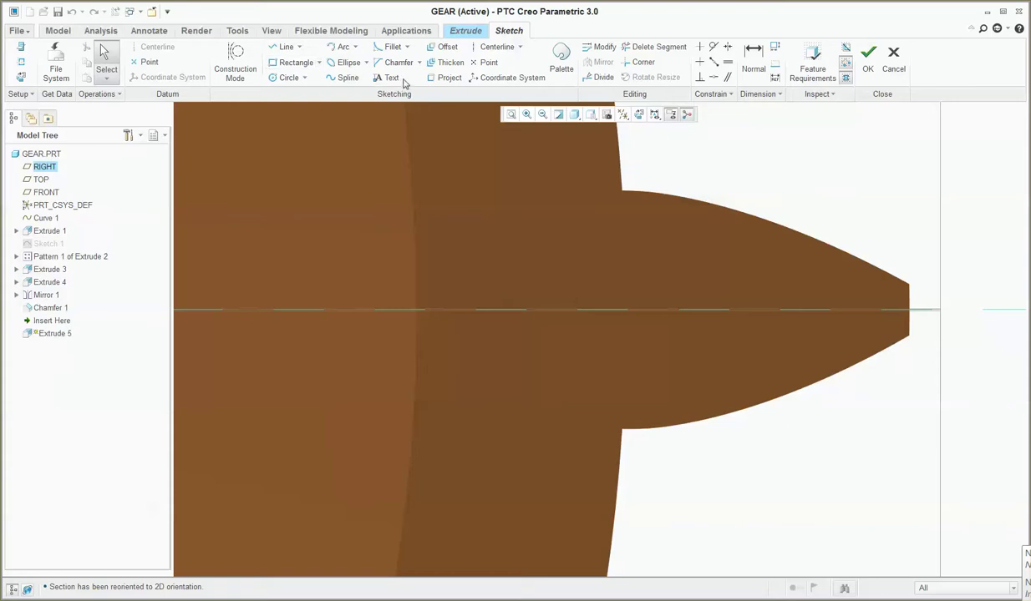
left_click(292, 62)
middle_click(585, 278)
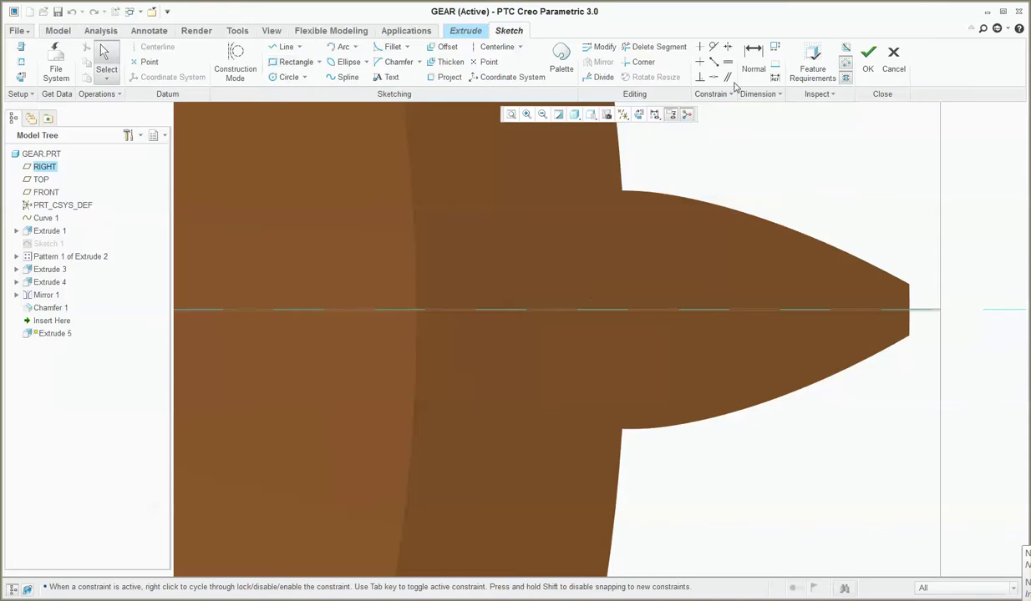
left_click(496, 47)
left_click(630, 320)
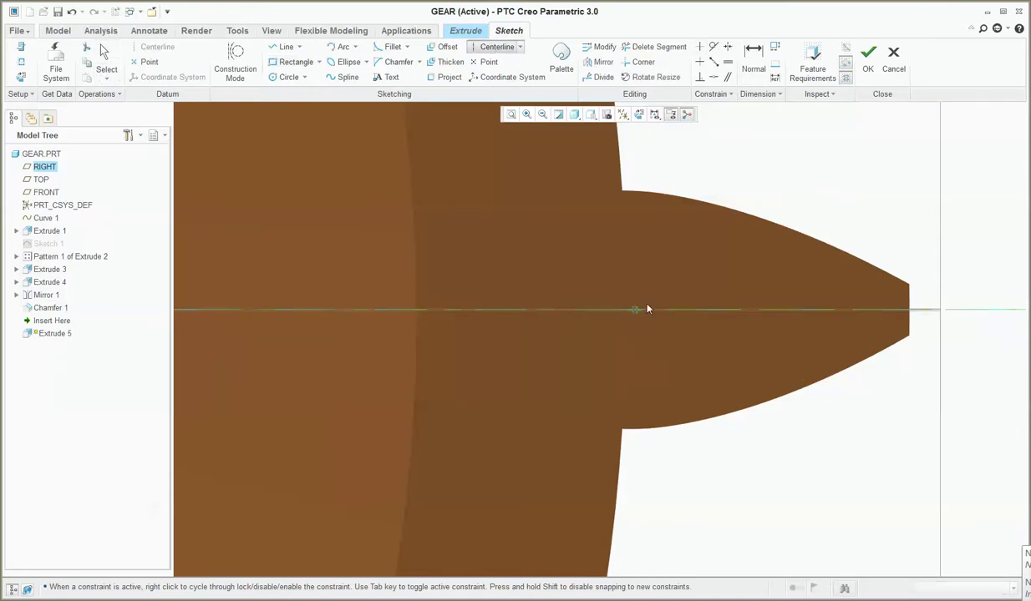
middle_click(668, 296)
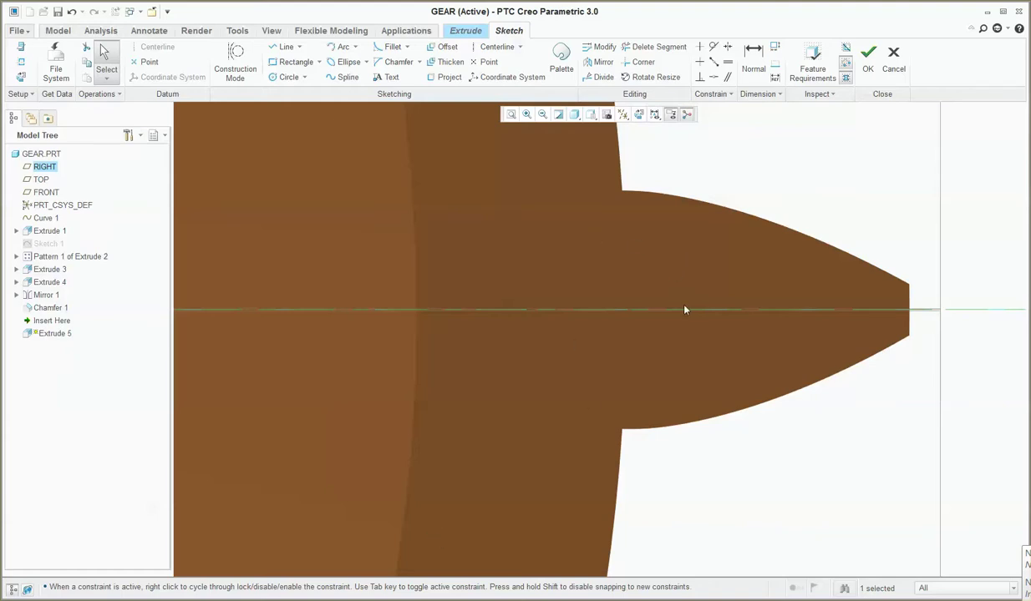
Step: Browse the Sketcher Palette and choose the Racetrack shape
scroll(685, 310, "down", 5)
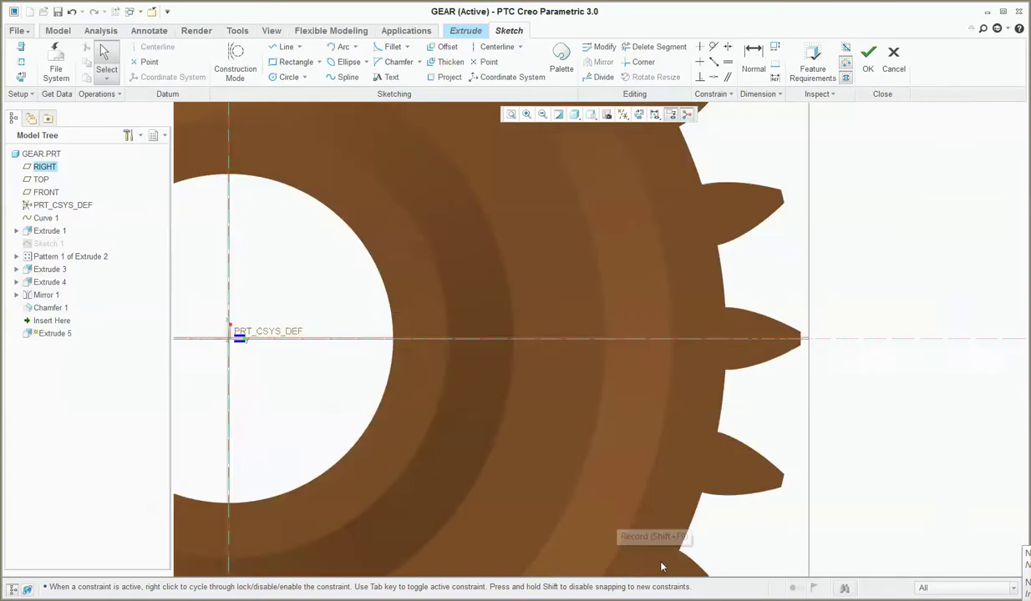
scroll(725, 357, "up", 5)
scroll(637, 361, "down", 2)
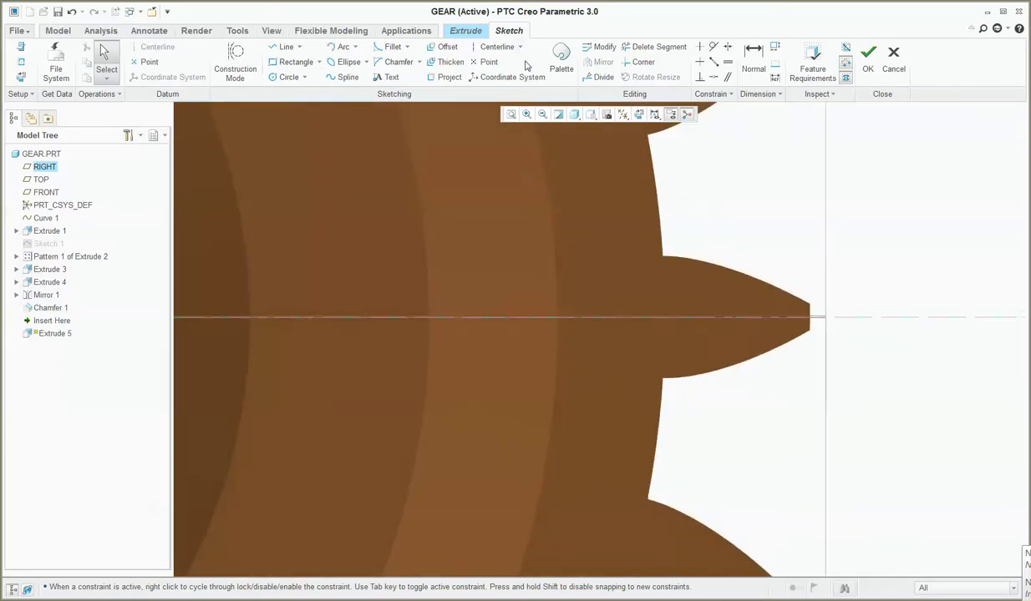
left_click(561, 60)
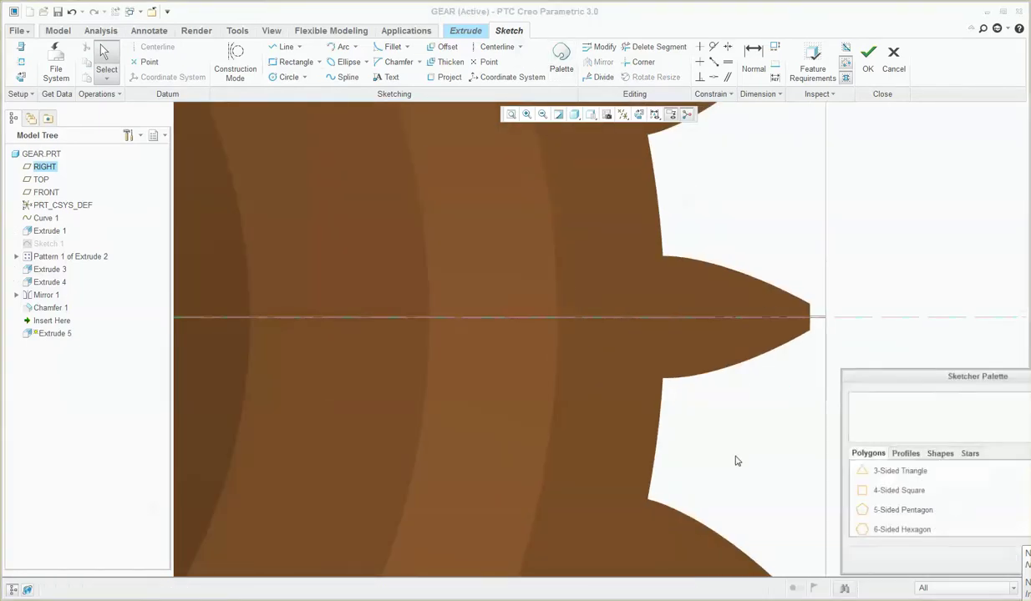
left_click_drag(919, 363, 640, 209)
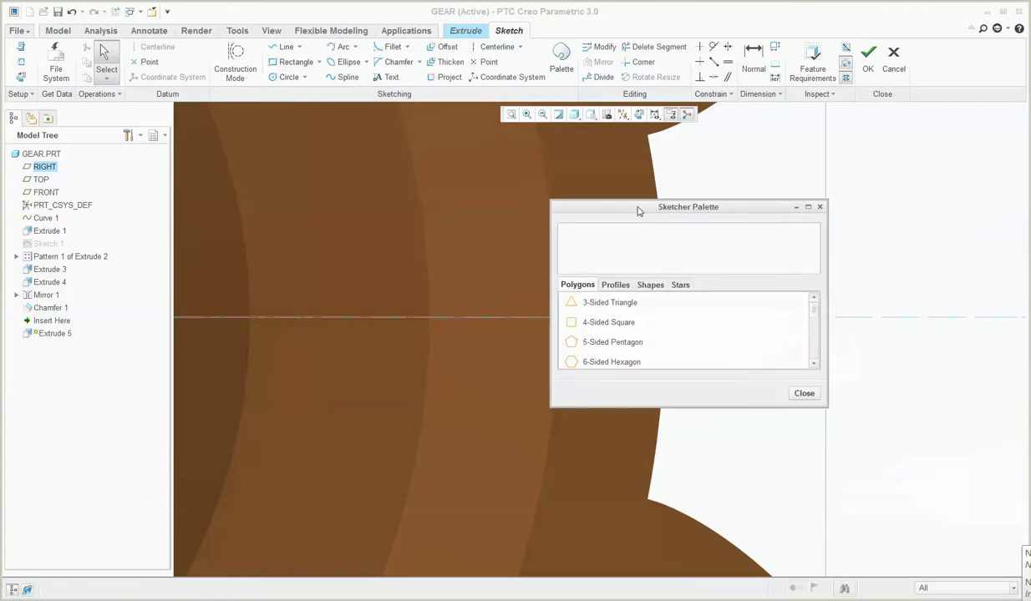
scroll(595, 324, "down", 3)
scroll(612, 308, "up", 3)
left_click(614, 285)
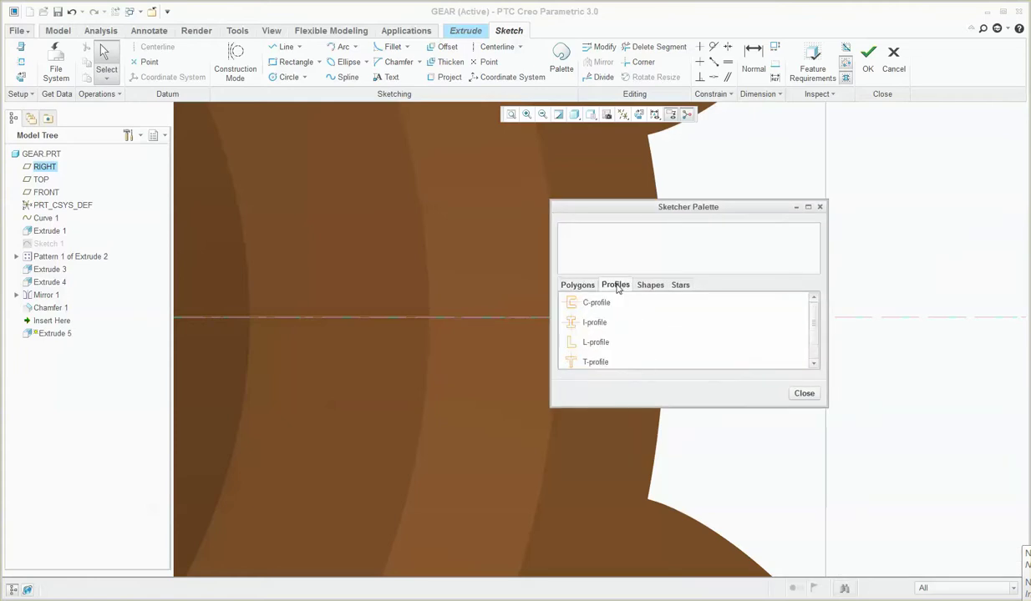
scroll(631, 351, "down", 1)
scroll(625, 362, "up", 1)
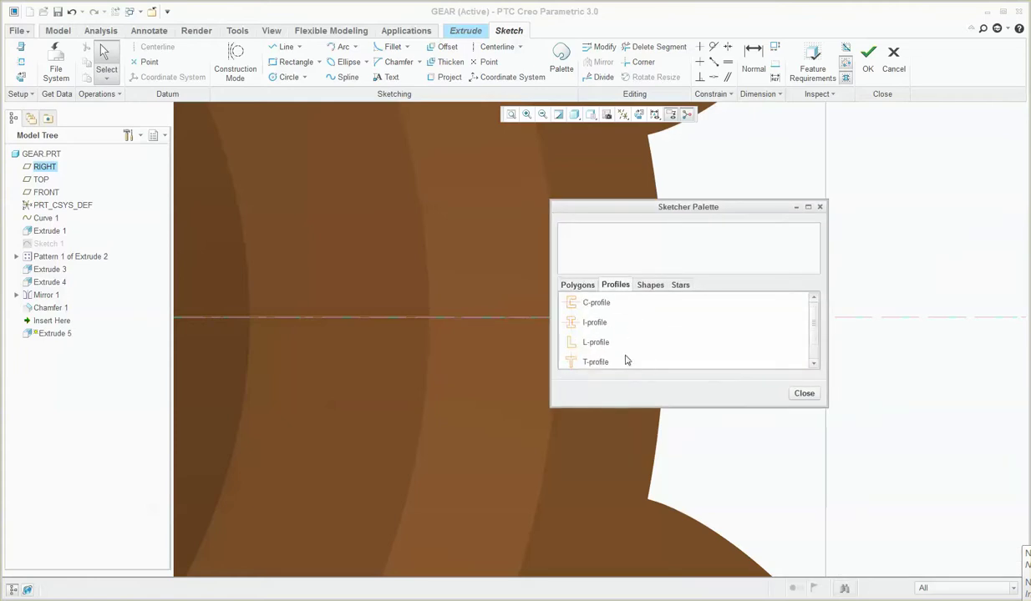
left_click(648, 285)
scroll(602, 345, "down", 1)
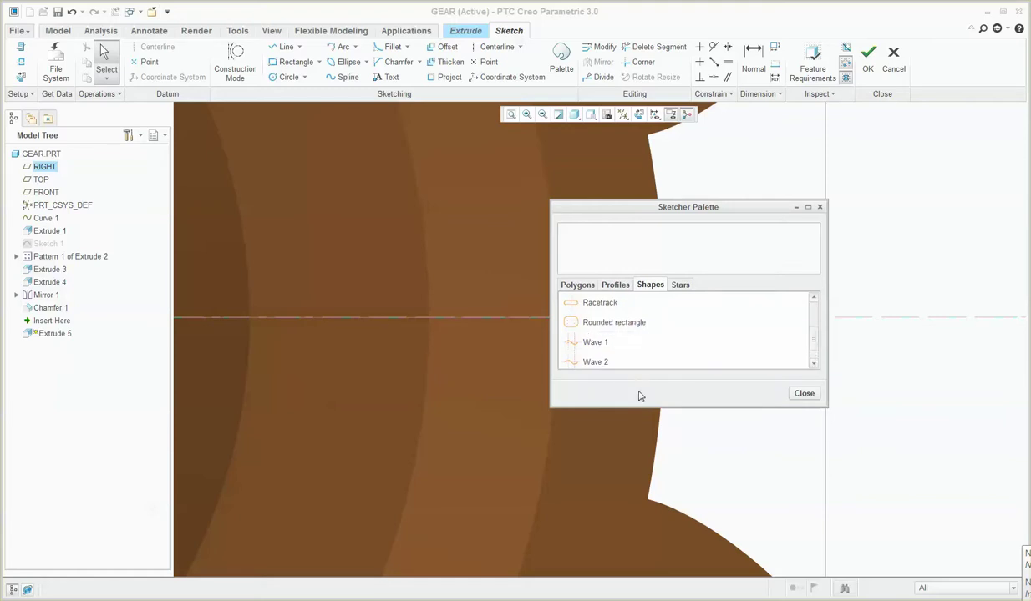
scroll(637, 353, "down", 1)
scroll(616, 341, "up", 1)
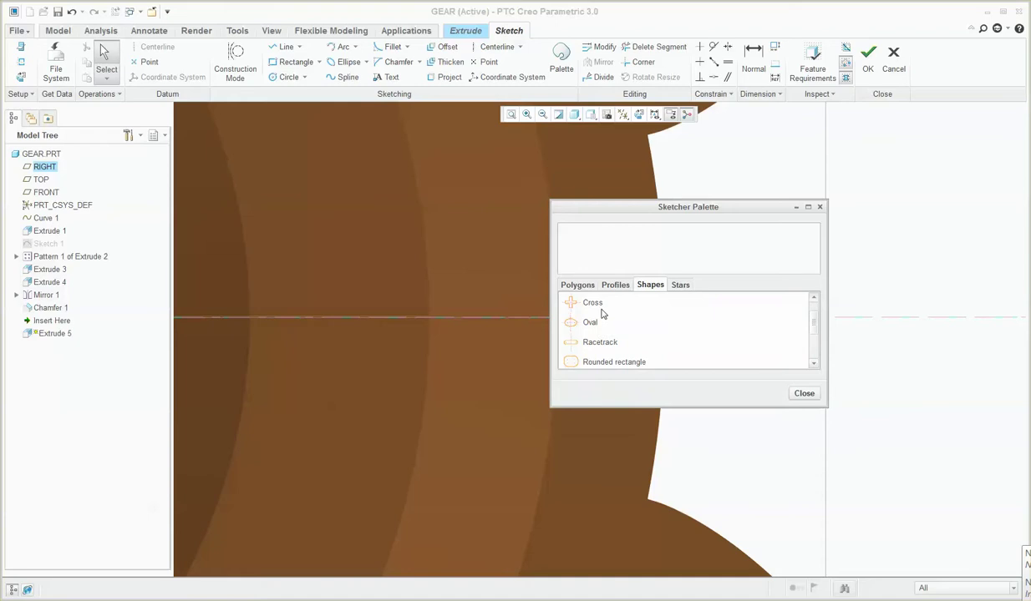
left_click(604, 340)
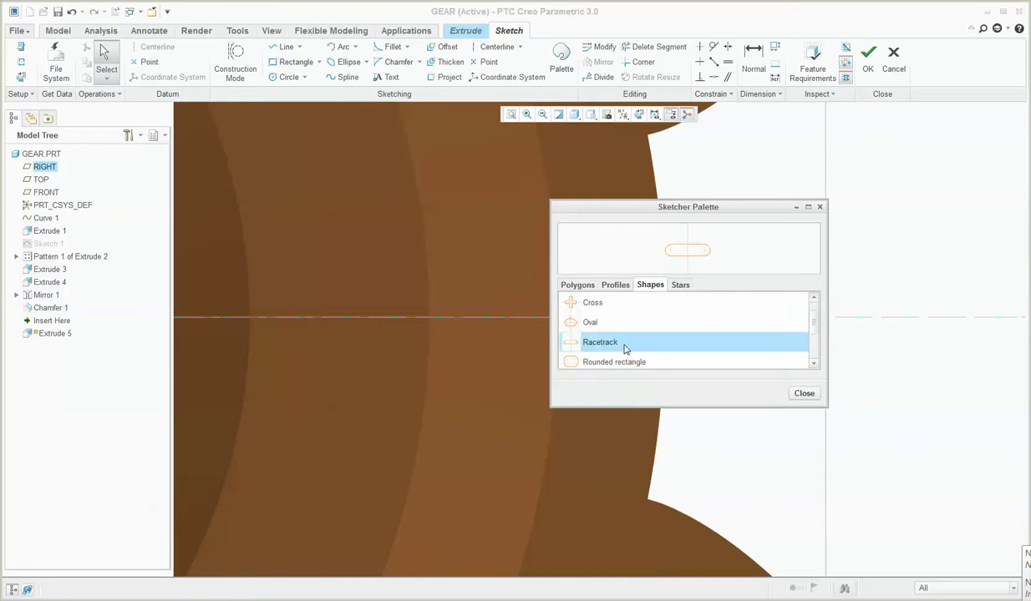
Step: Place the racetrack slot just above the horizontal centerline, about 4.04 long and 1.01 high, and accept the import
left_click(460, 255)
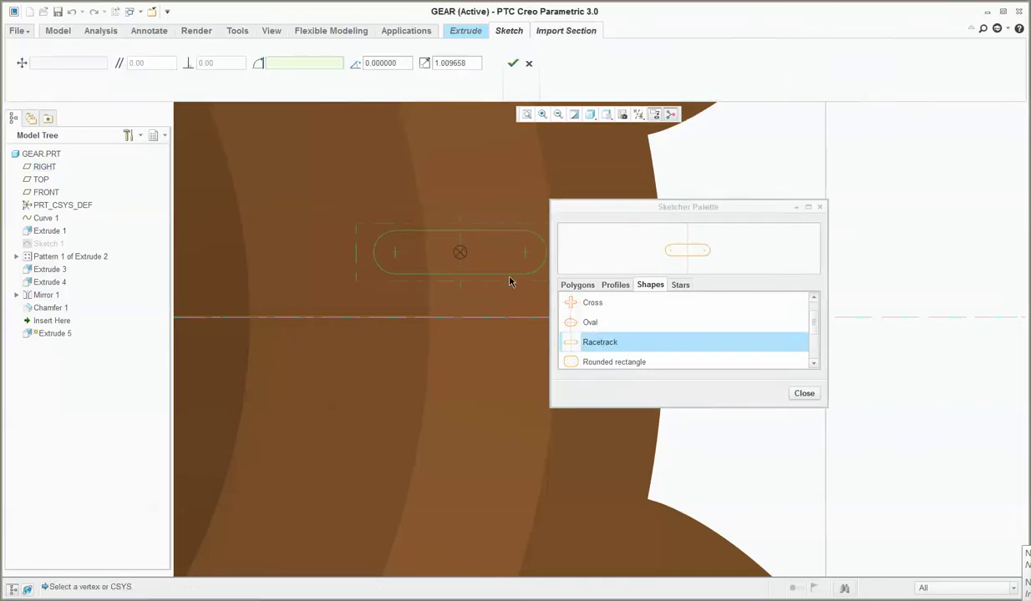
left_click(803, 393)
scroll(782, 414, "up", 2)
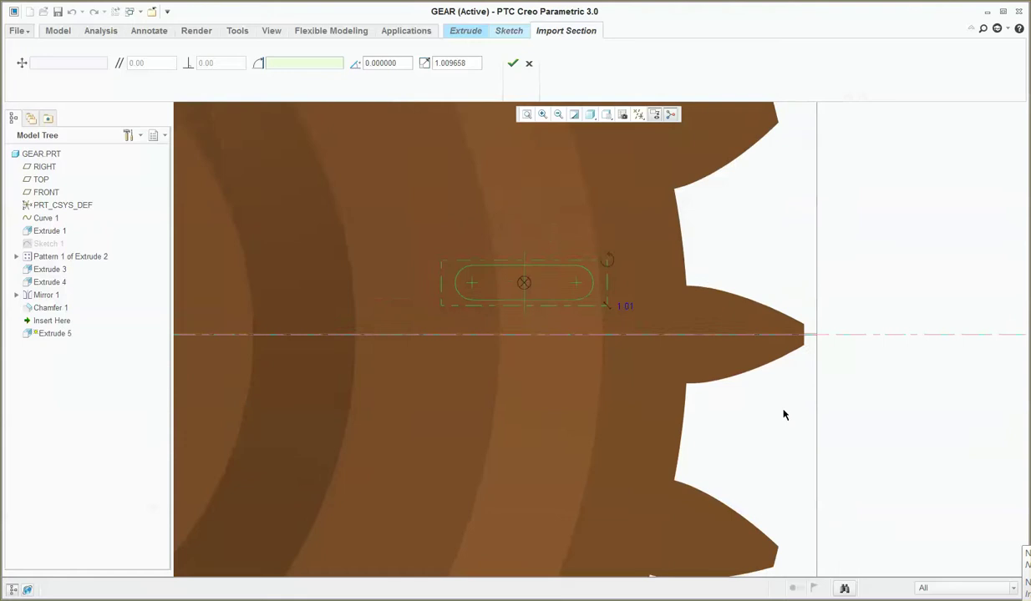
scroll(716, 397, "down", 1)
left_click(512, 62)
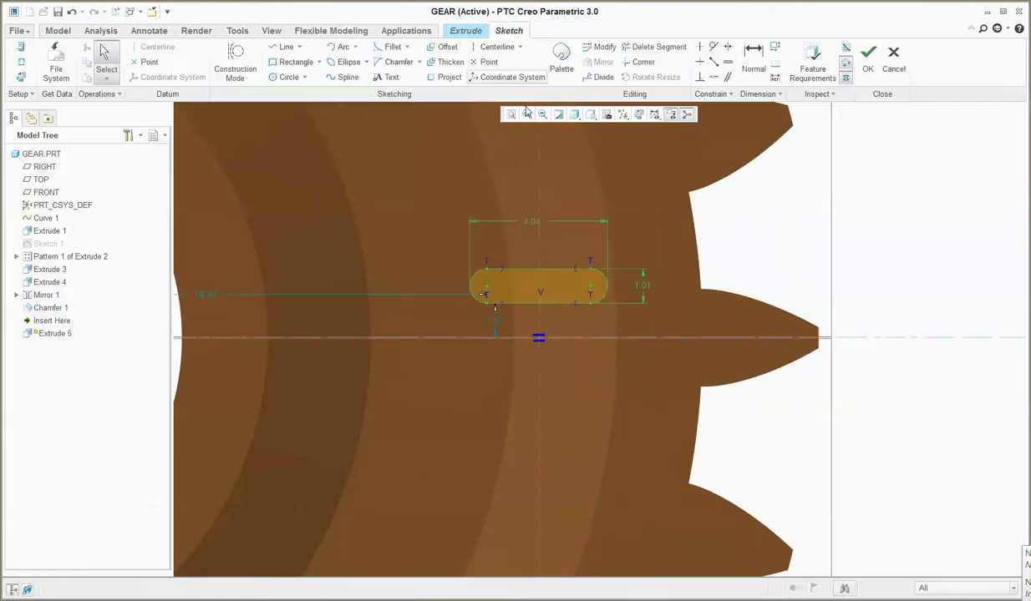
Step: Align the center of the slot's left arc with the horizontal centerline using a coincident constraint
scroll(489, 309, "down", 1)
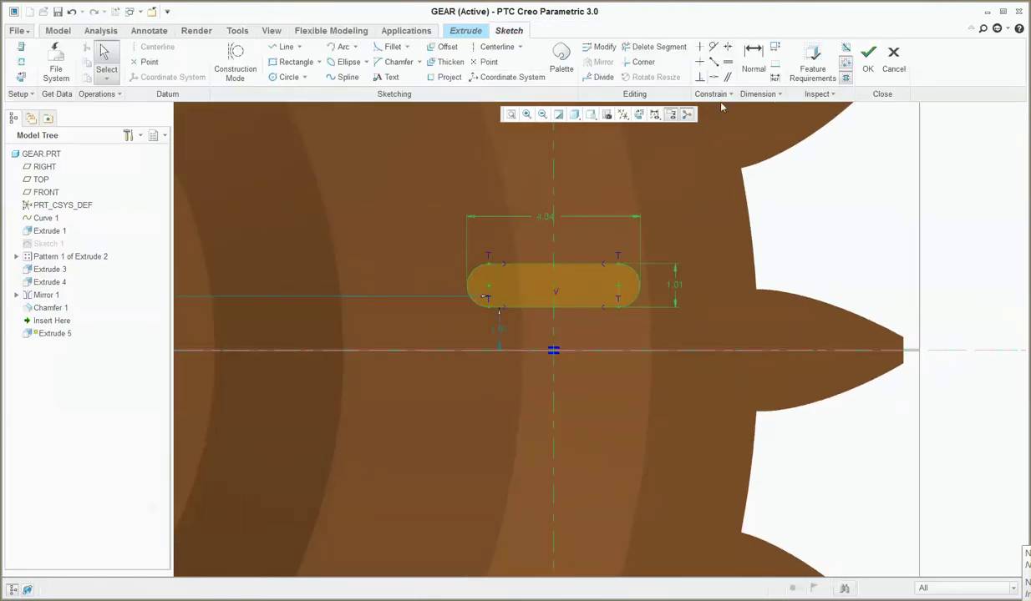
left_click(713, 77)
left_click(489, 285)
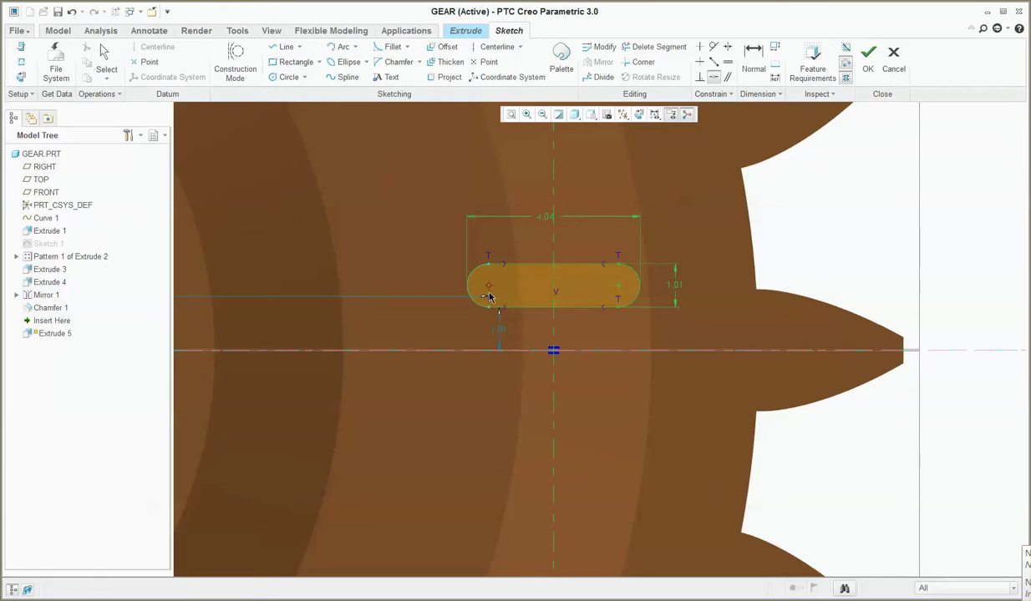
left_click(454, 353)
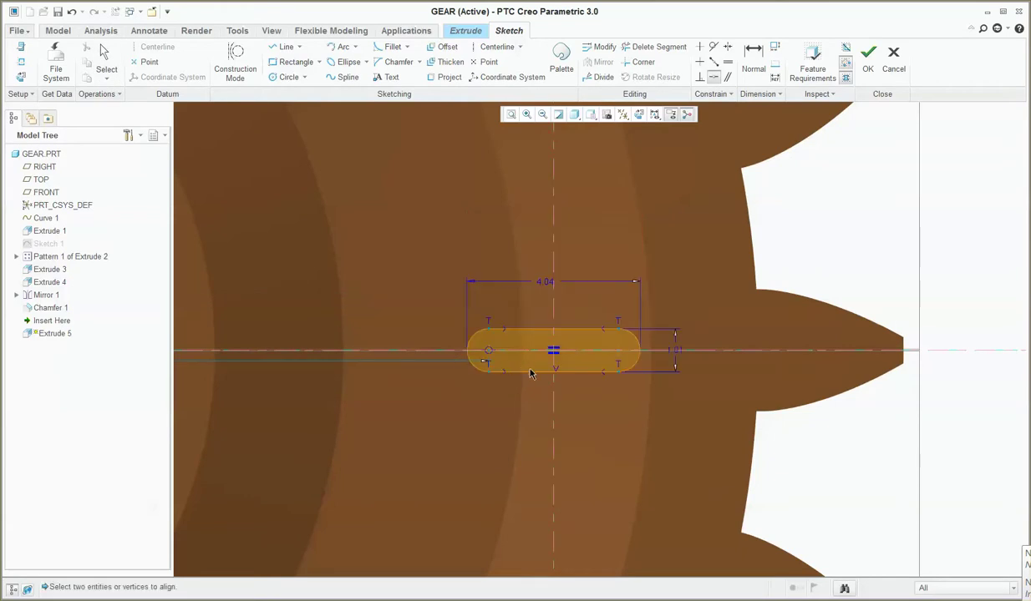
scroll(712, 346, "down", 2)
middle_click(738, 344)
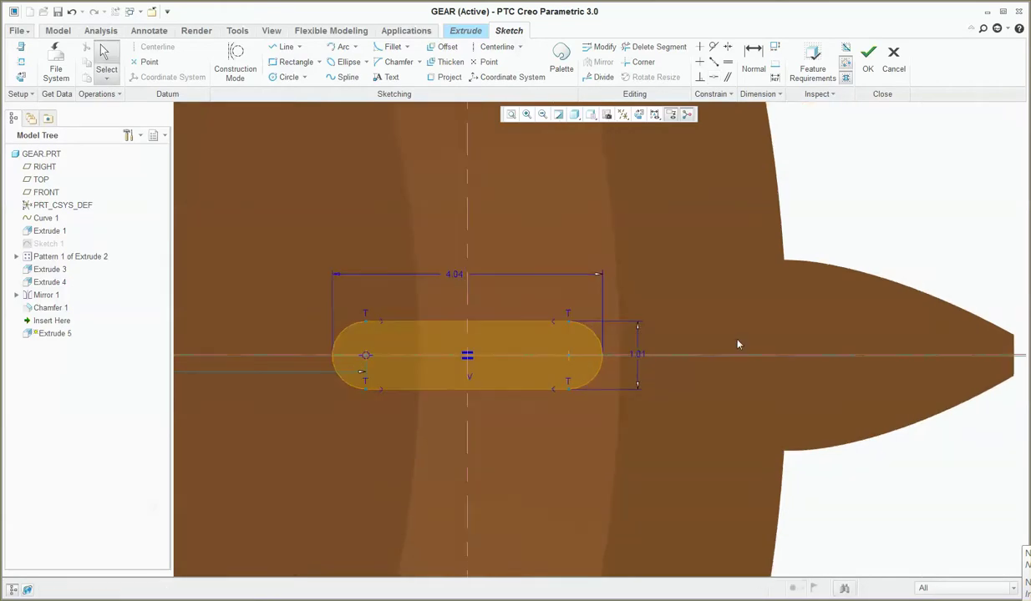
Step: Keep the slot's length at 4.04 and set its height to 0.5
double_click(452, 275)
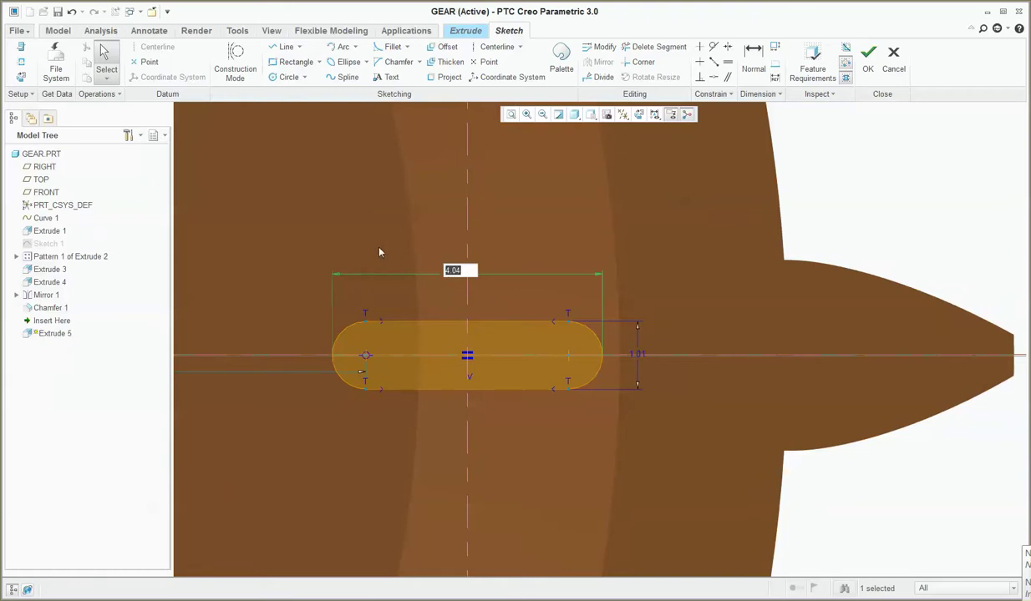
key("Return")
double_click(637, 354)
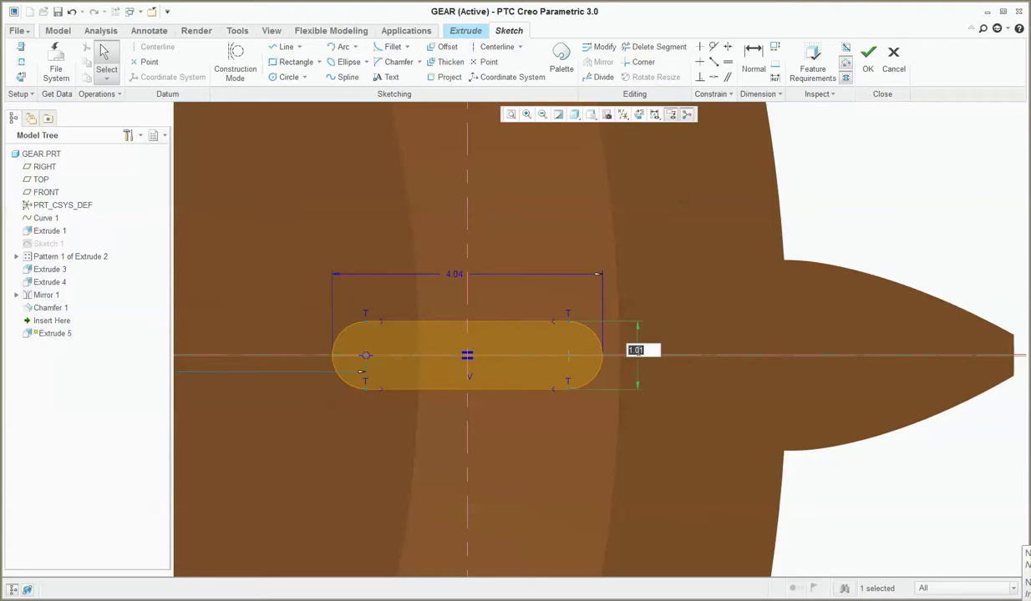
type("0.5")
key("Return")
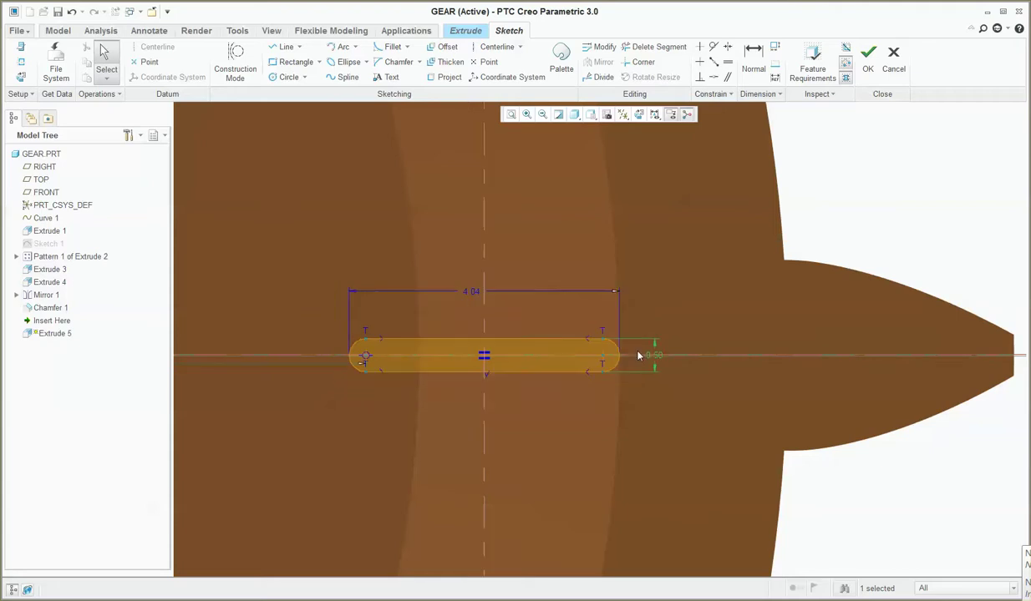
Step: Set the racetrack slot's length to 2
double_click(471, 292)
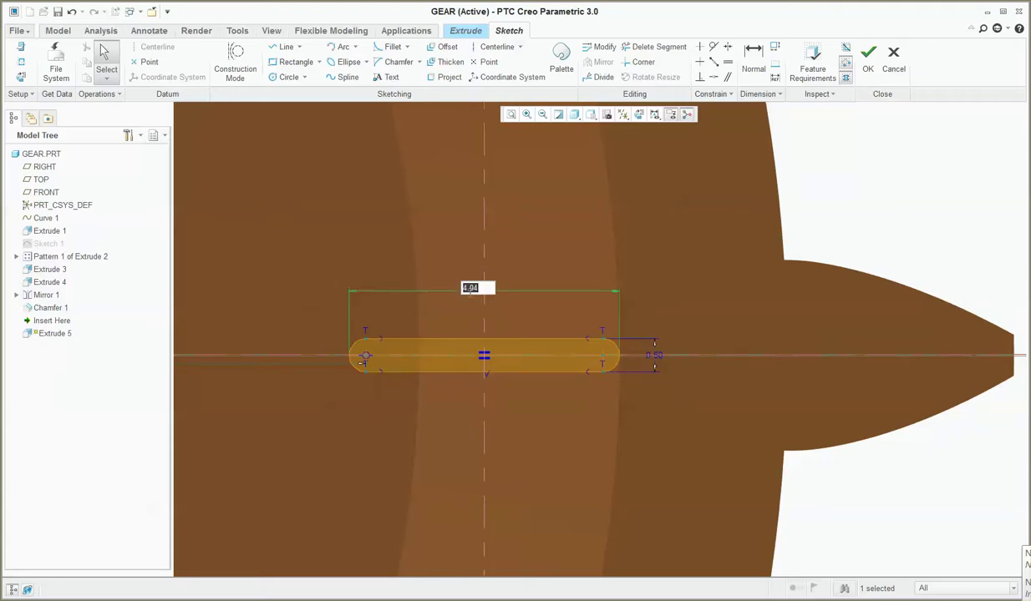
type("2")
key("Return")
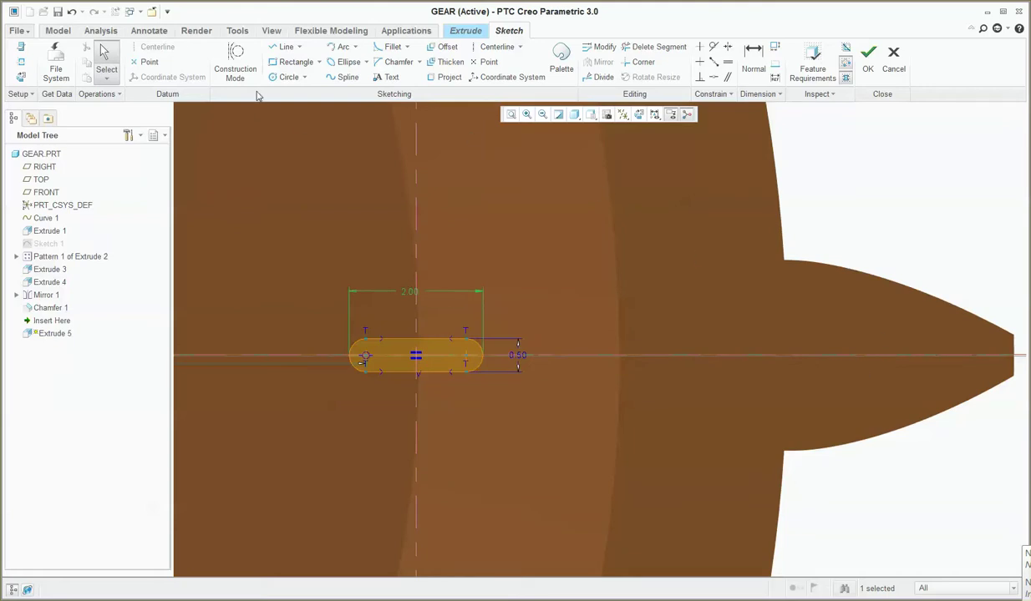
Step: Add the tooth's upper and lower root vertices as sketch references and align the slot's vertical centerline with the upper one using a coincident constraint
left_click(18, 63)
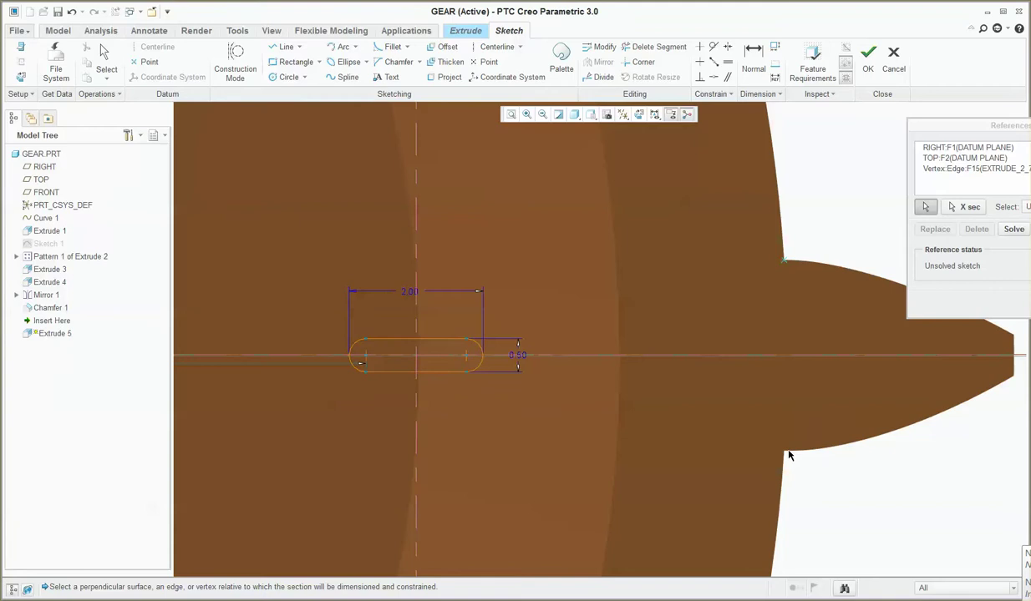
middle_click(803, 408)
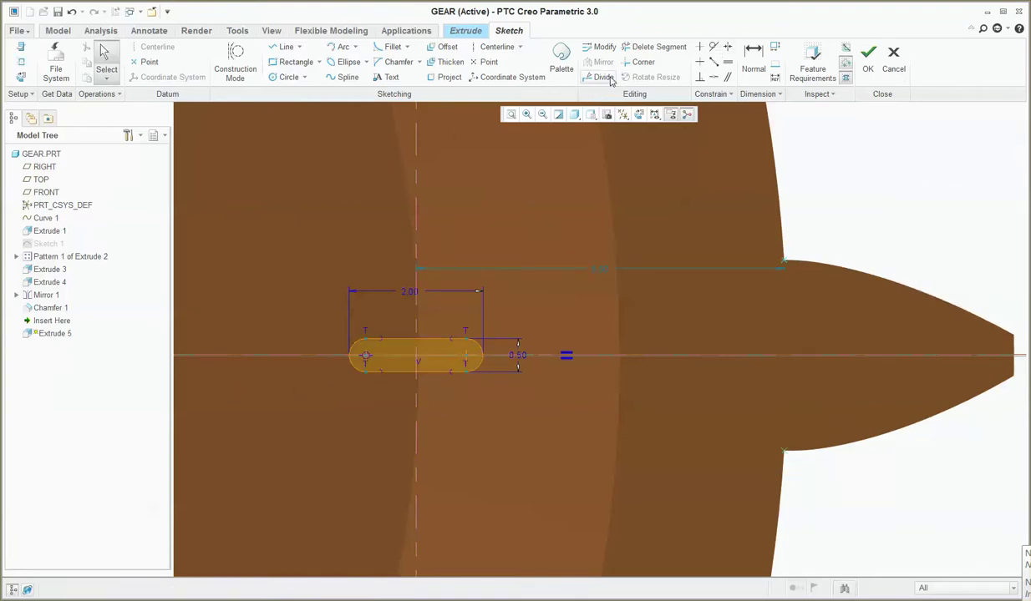
left_click(713, 77)
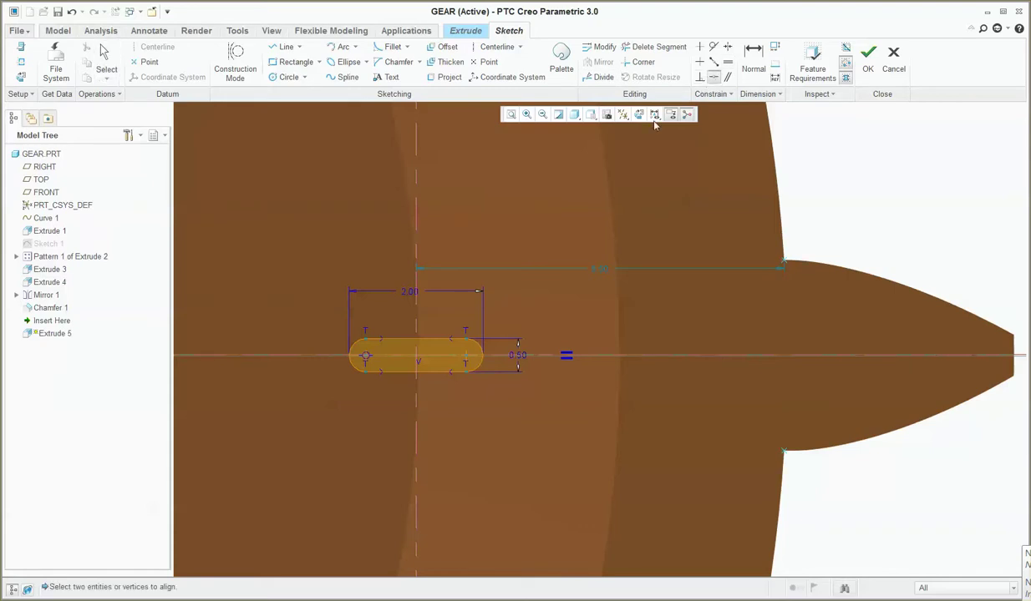
left_click(783, 263)
key("Escape")
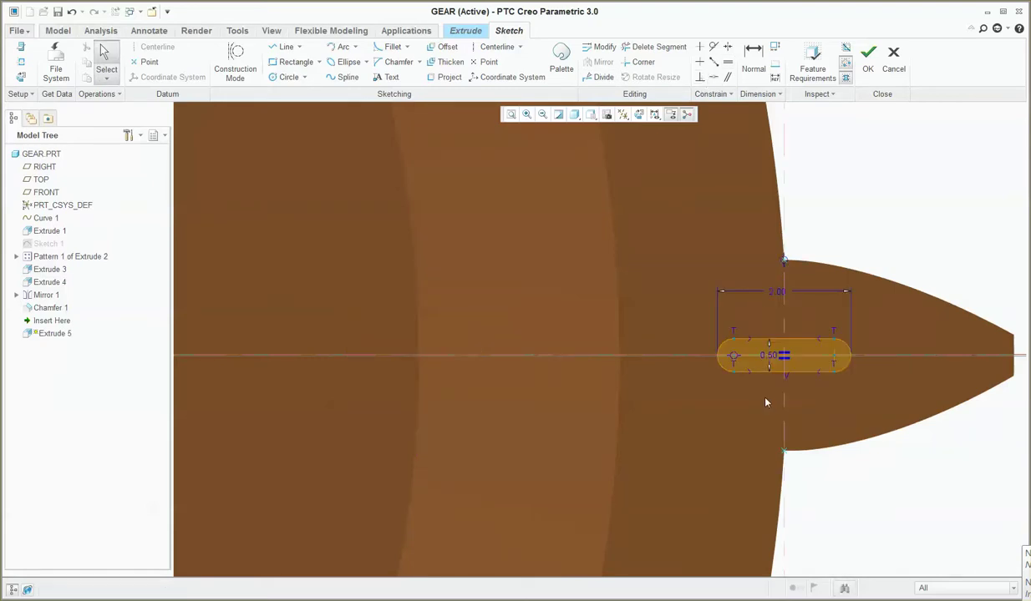
Step: Set the racetrack slot's height to 1
double_click(765, 357)
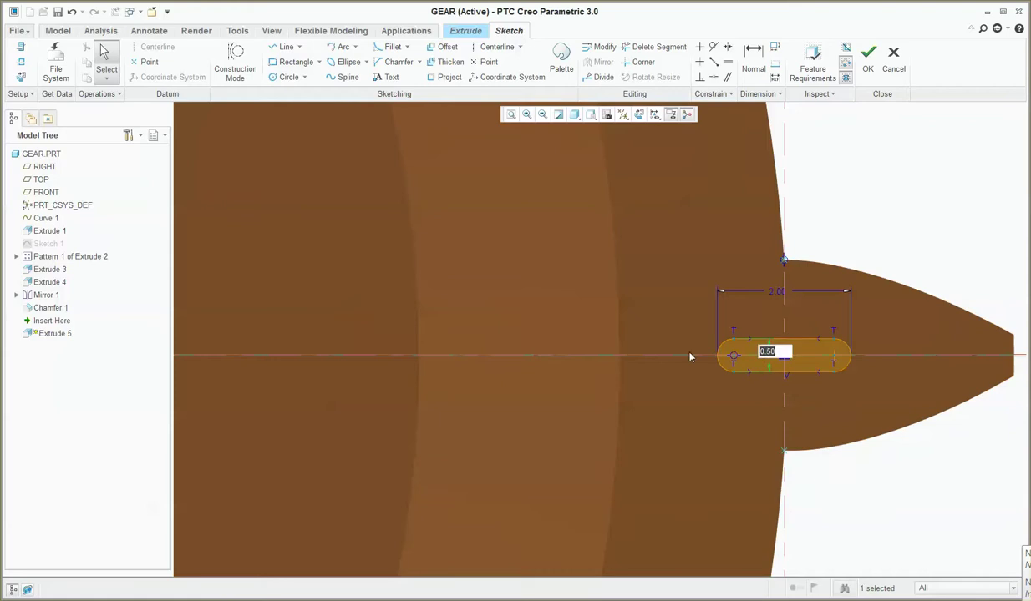
type("1")
key("Return")
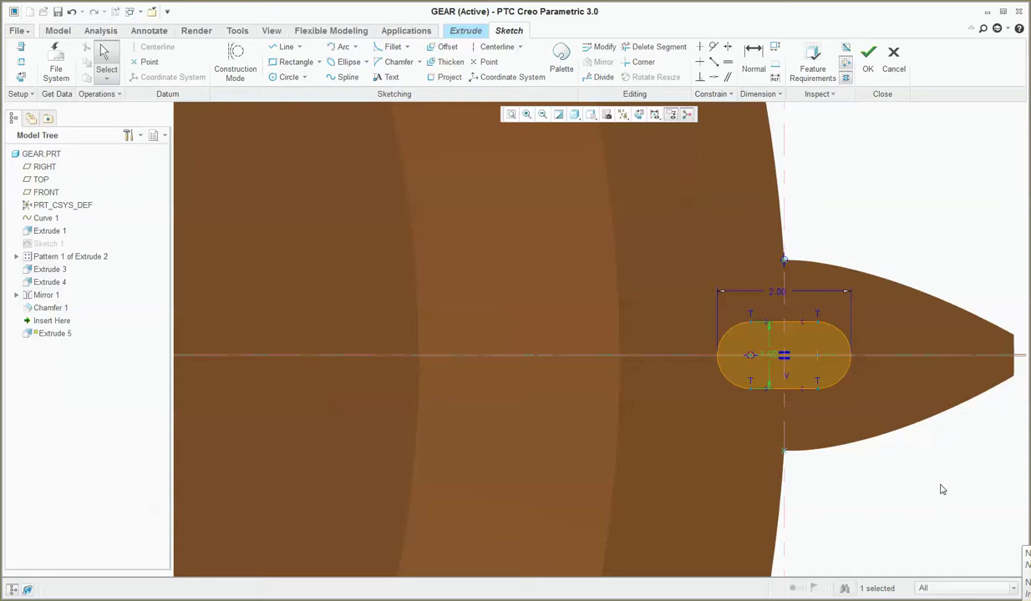
scroll(770, 396, "down", 2)
scroll(762, 386, "up", 2)
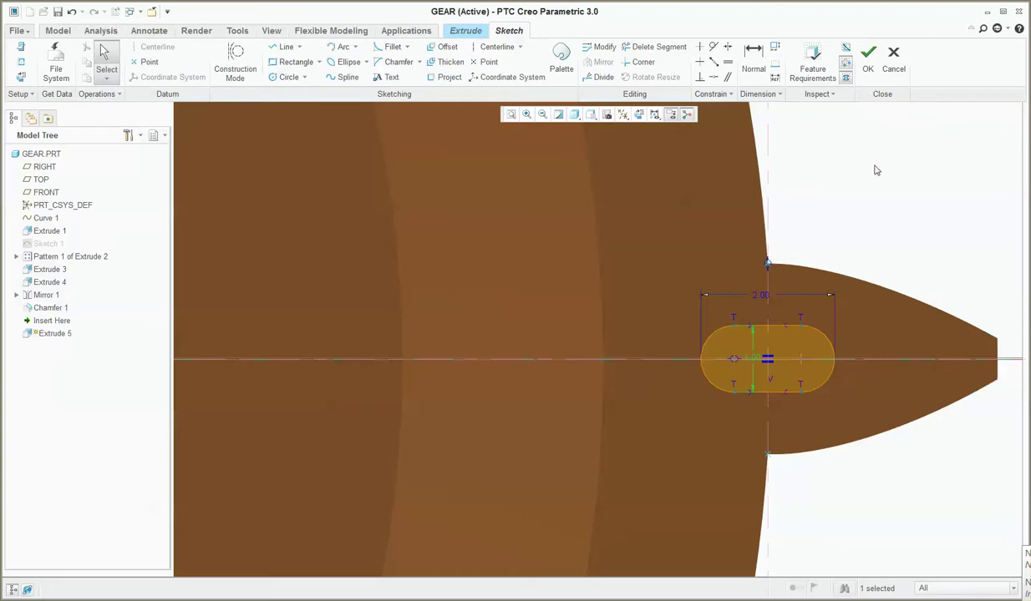
Step: Accept the slot sketch, set the cut depth to Through All and complete the extruded cut at the tooth root
left_click(869, 74)
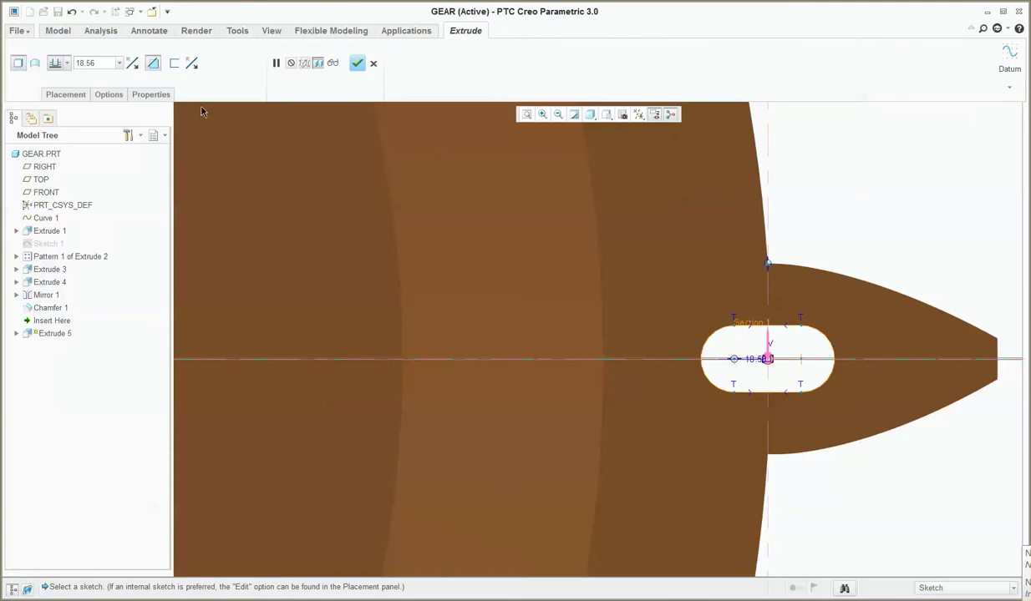
left_click(71, 63)
left_click(50, 130)
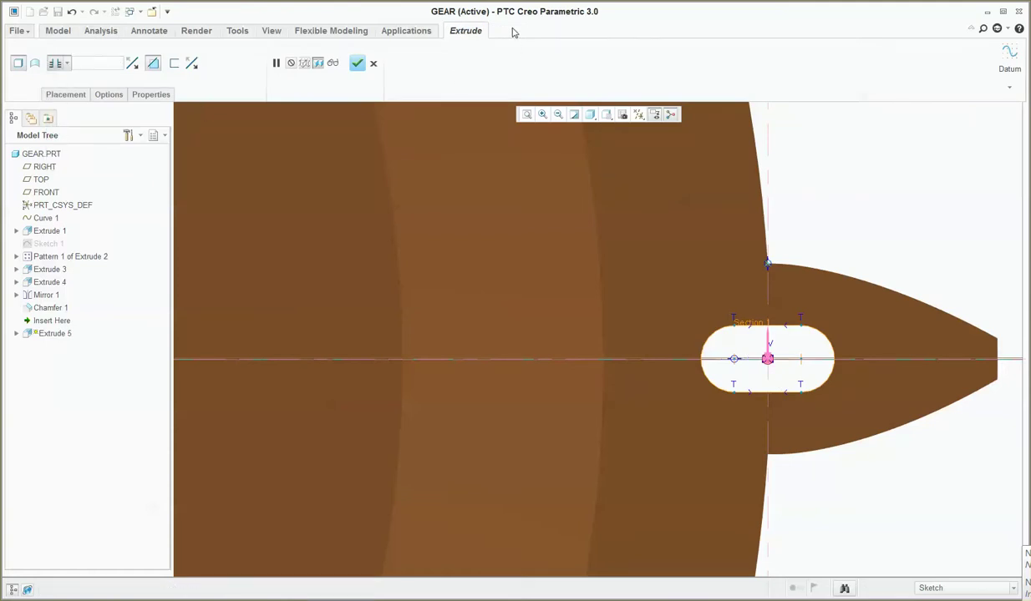
left_click(357, 63)
middle_click_drag(651, 306, 775, 357)
scroll(775, 357, "down", 3)
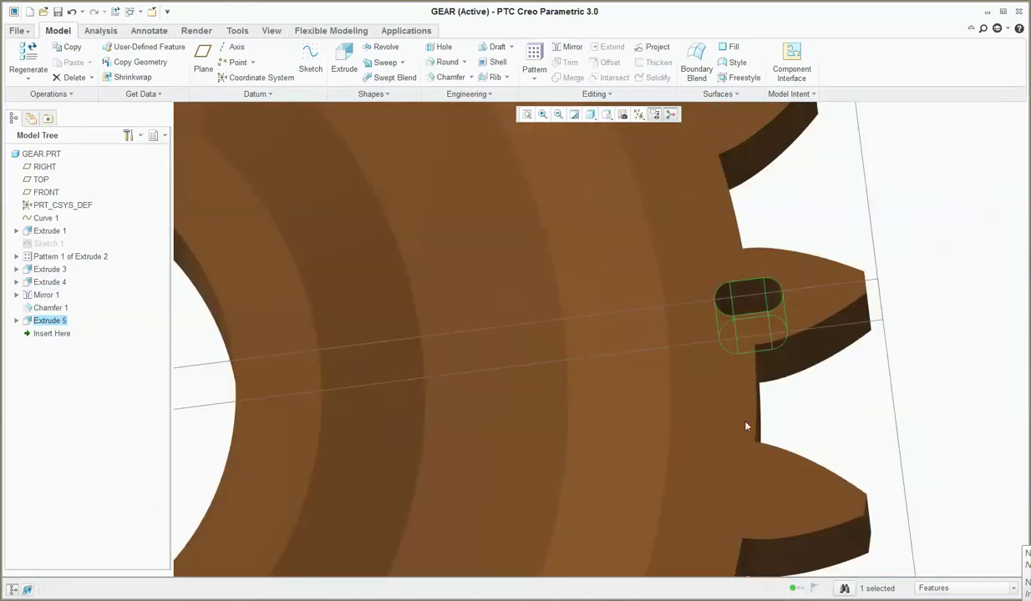
Step: Create a Reference pattern of the slot cut Extrude 5
right_click(37, 321)
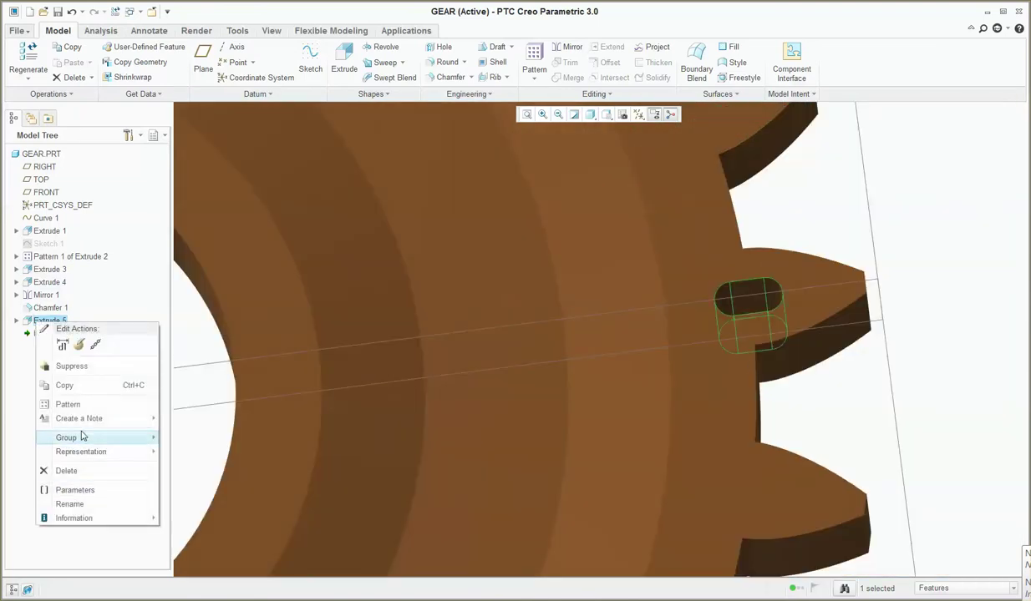
left_click(67, 404)
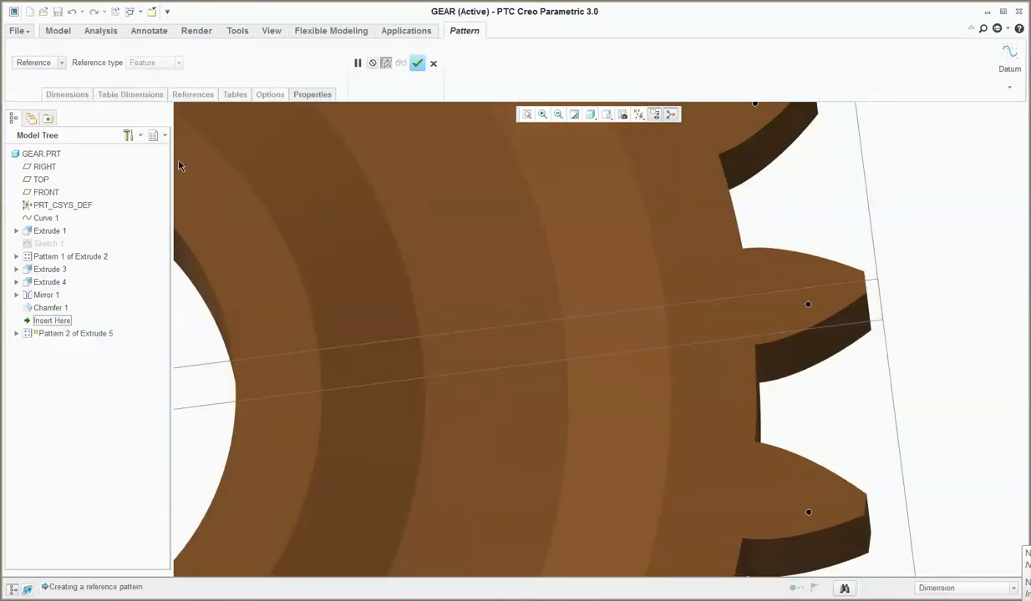
left_click(416, 65)
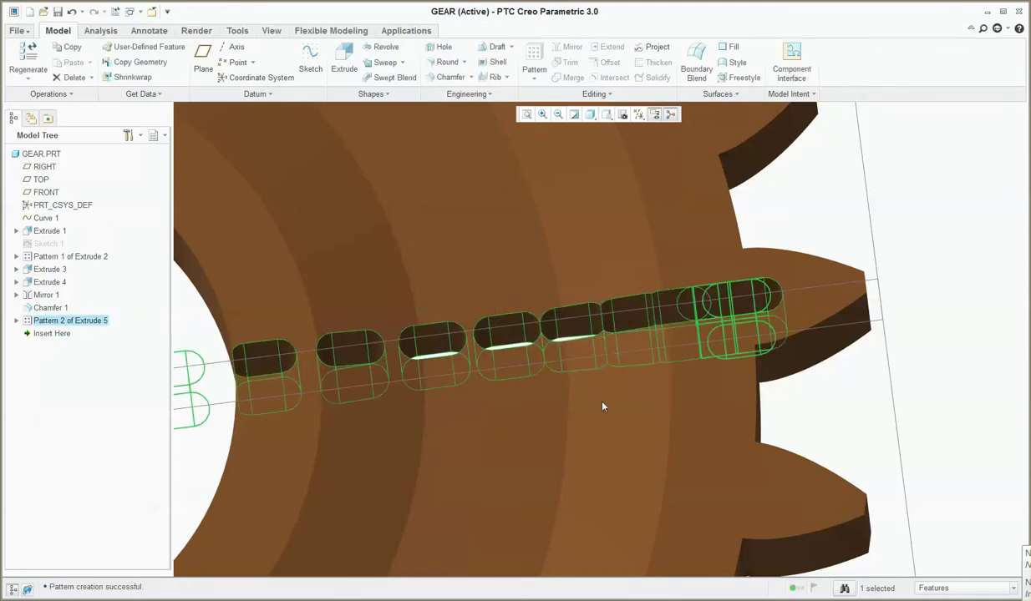
scroll(677, 405, "down", 3)
Step: Redefine the slot pattern, changing its type from Reference to Axis and accepting that existing members may not be reused
right_click(46, 320)
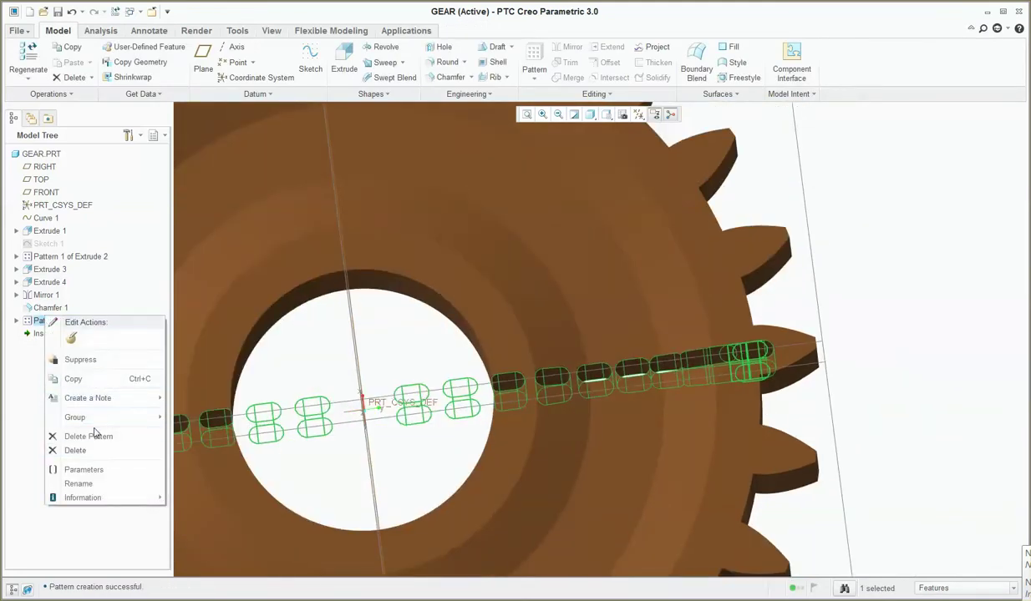
left_click(71, 337)
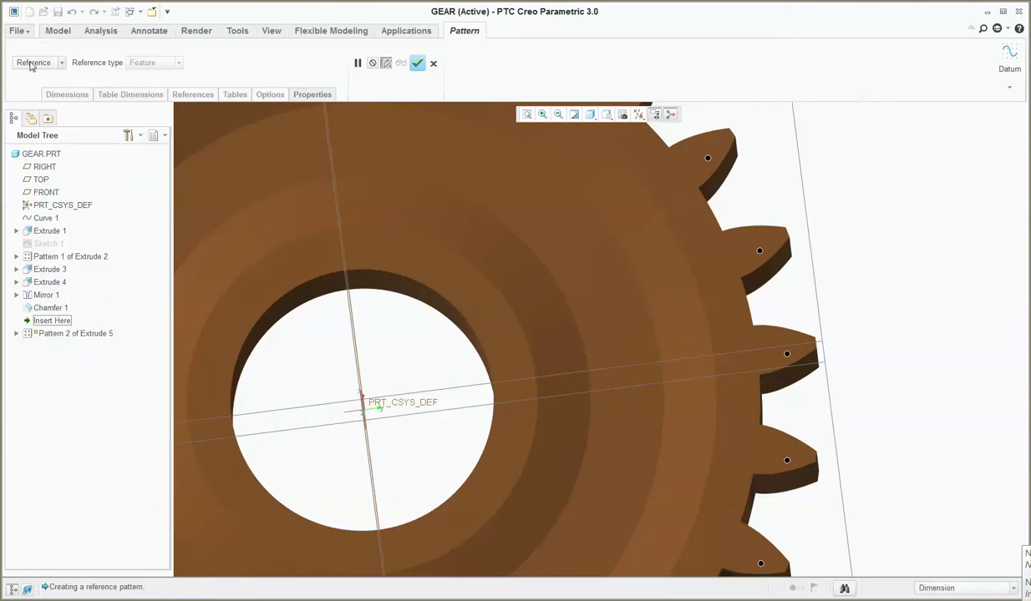
left_click(40, 63)
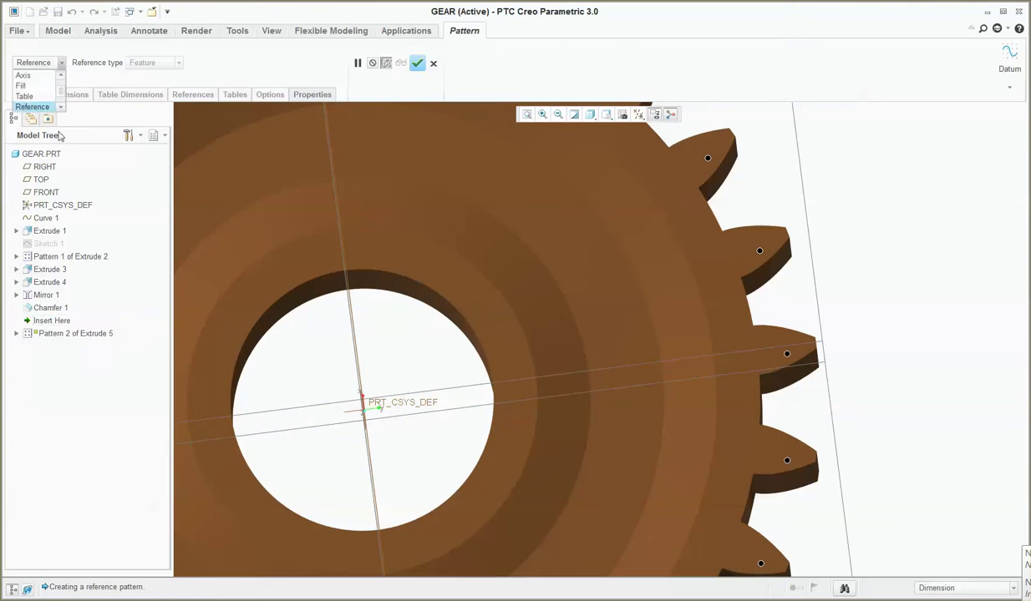
left_click(38, 75)
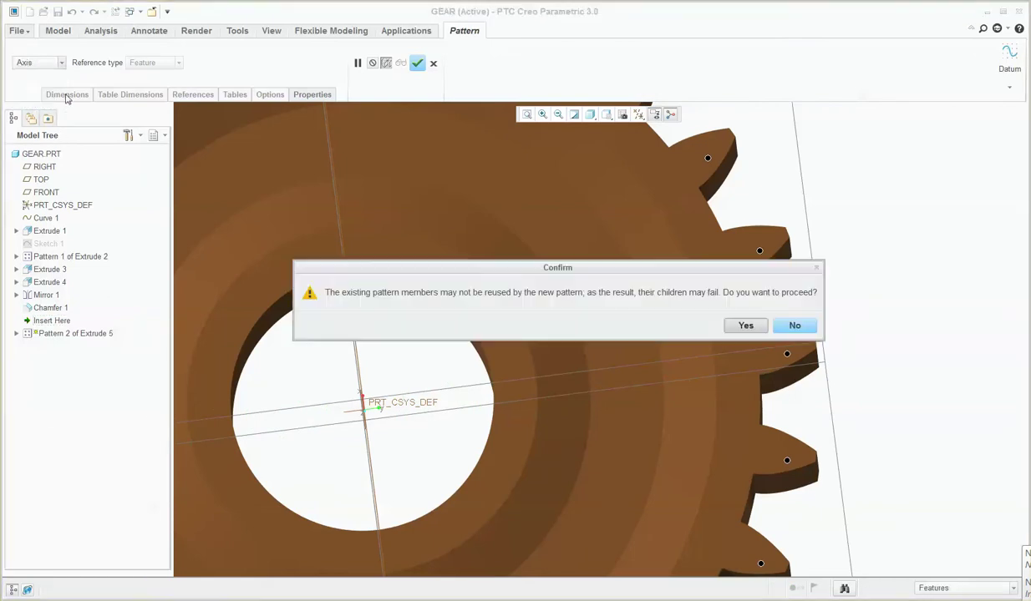
left_click(745, 325)
Step: Pick the gear's central axis as the pattern center, keep 4 members at 90 degrees and complete the slot pattern
middle_click_drag(520, 414, 243, 431)
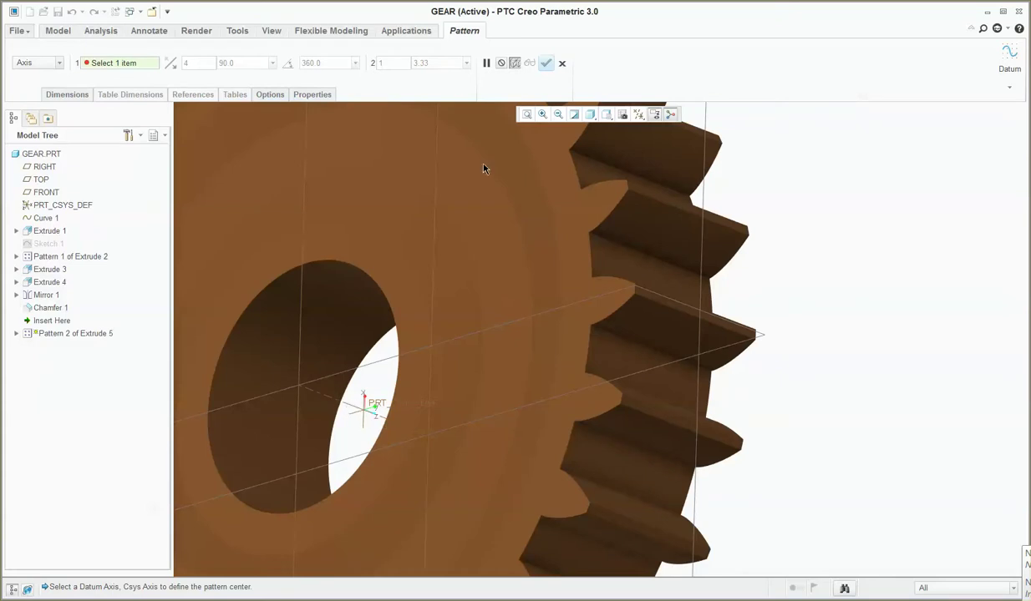
left_click(582, 300)
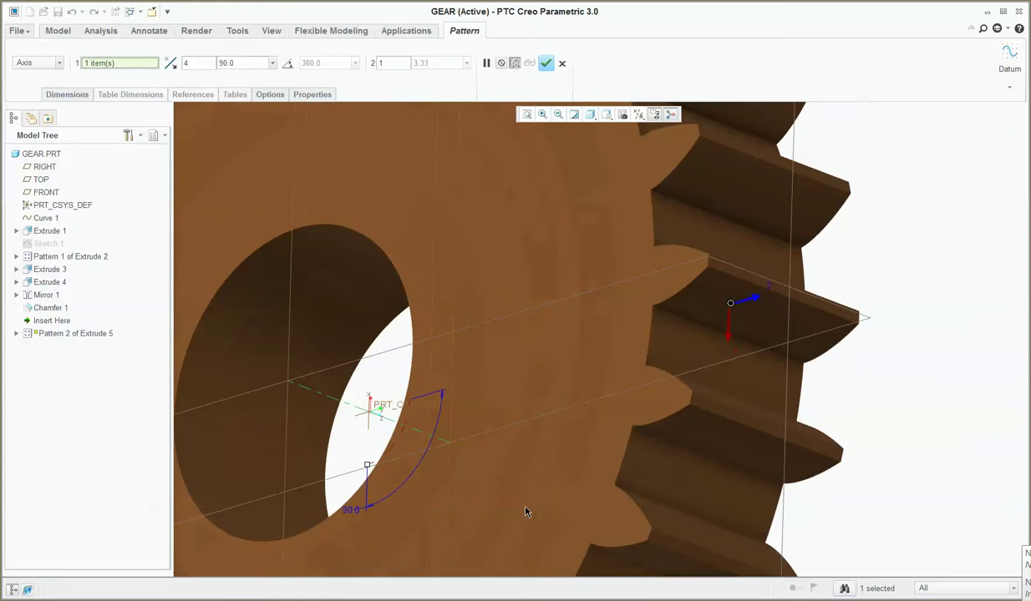
middle_click_drag(337, 446, 455, 301)
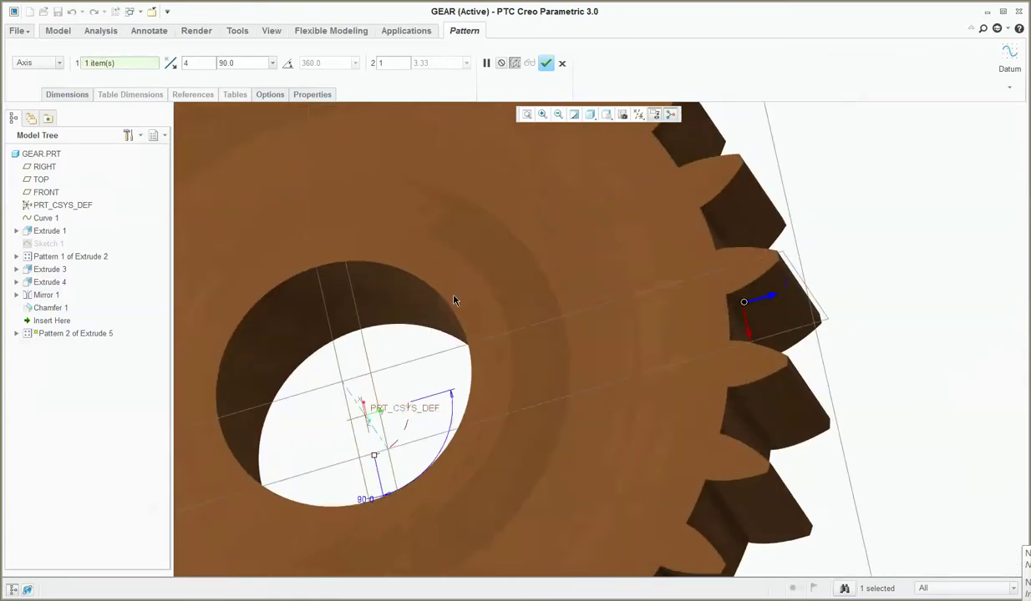
left_click(545, 64)
key("ctrl+d")
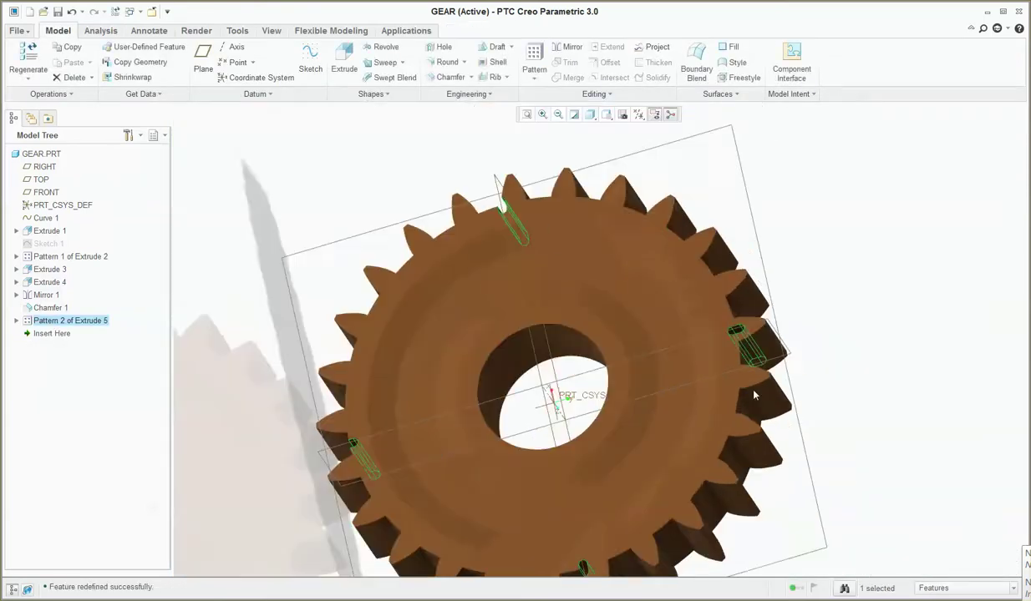
scroll(685, 285, "up", 3)
scroll(747, 269, "down", 3)
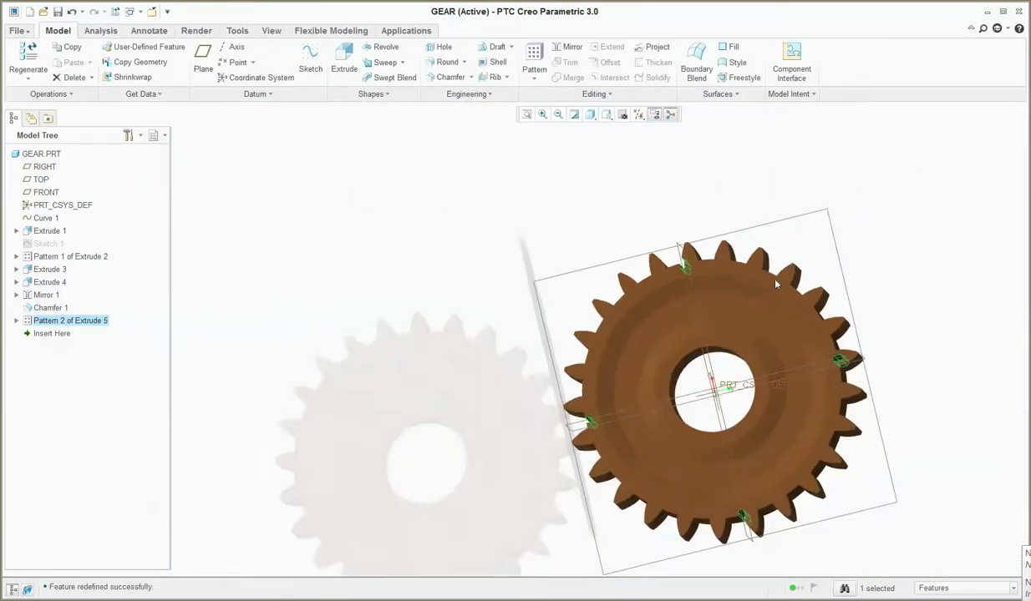
scroll(635, 184, "up", 2)
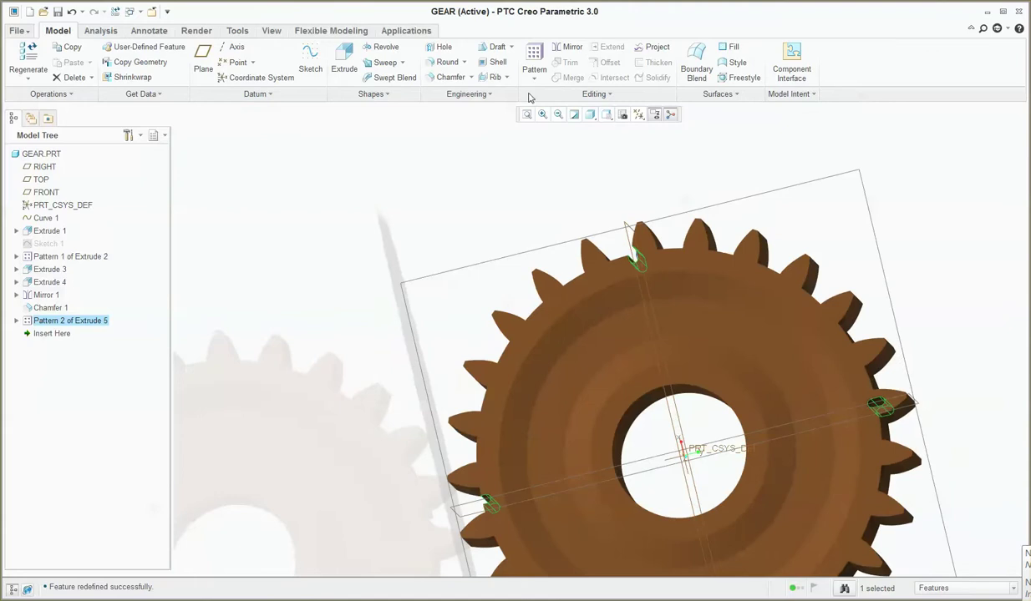
Step: Open the gear part's relations and display the slot pattern's dimension symbols in the model
left_click(233, 31)
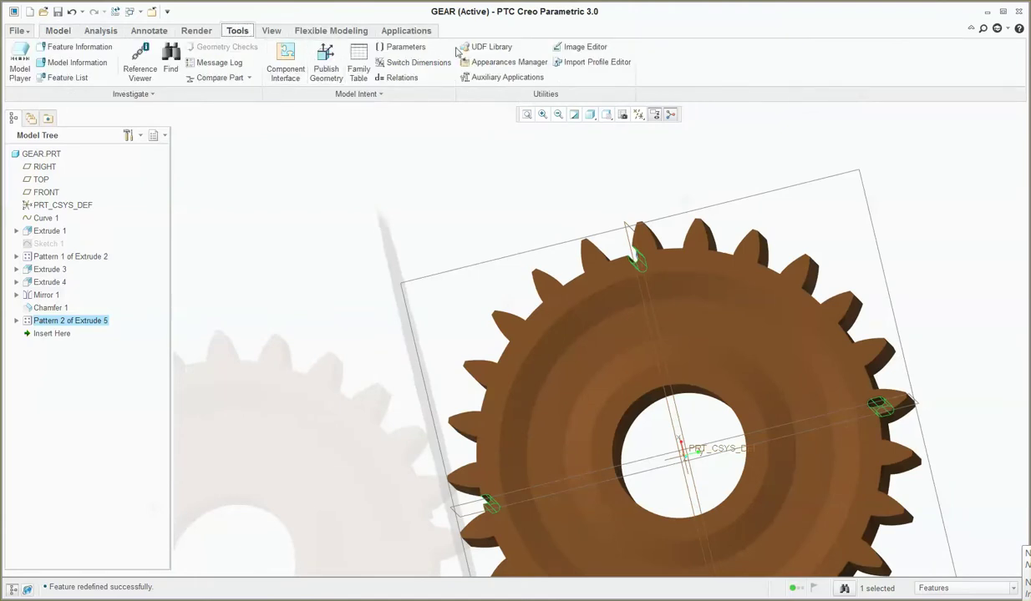
left_click(394, 47)
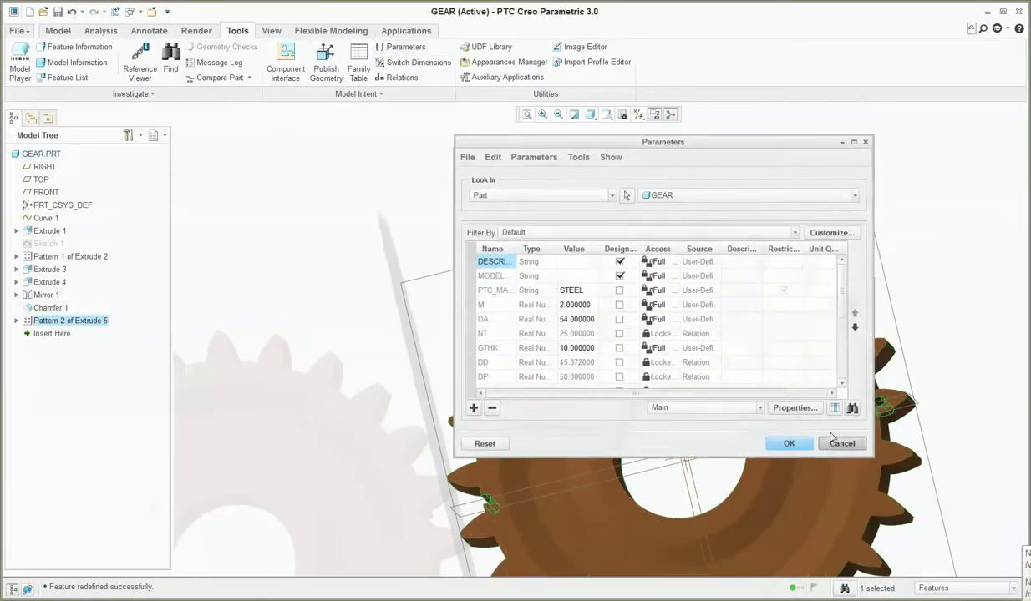
left_click(832, 440)
left_click(397, 78)
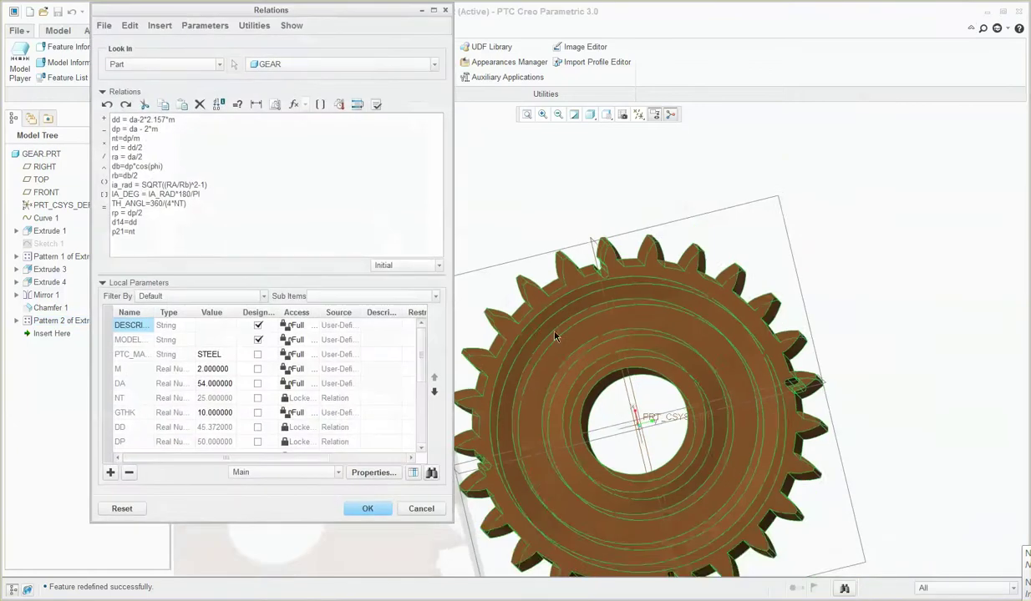
scroll(553, 335, "up", 5)
scroll(744, 388, "down", 5)
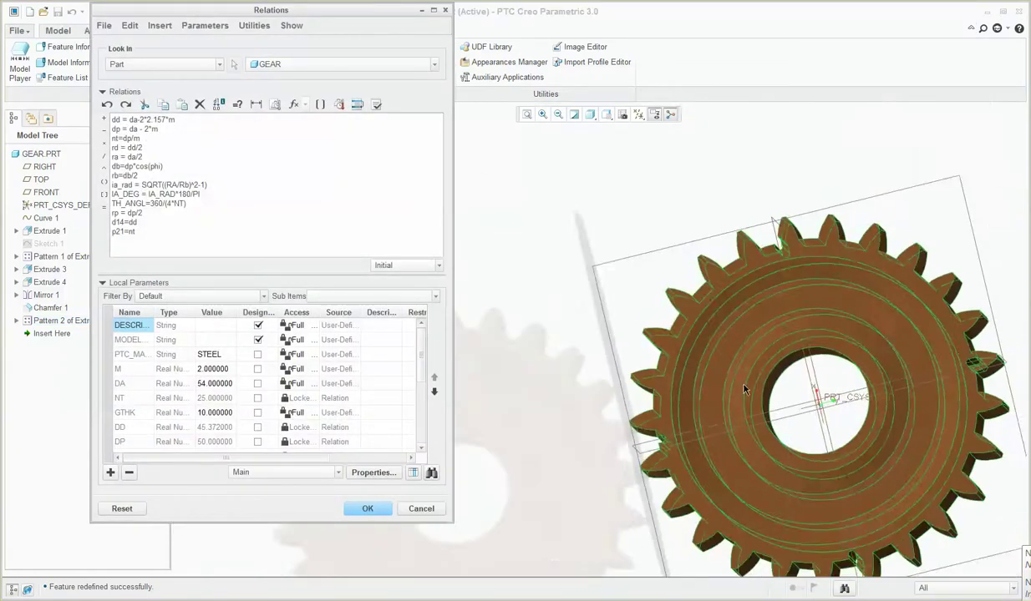
scroll(574, 461, "up", 5)
left_click(575, 461)
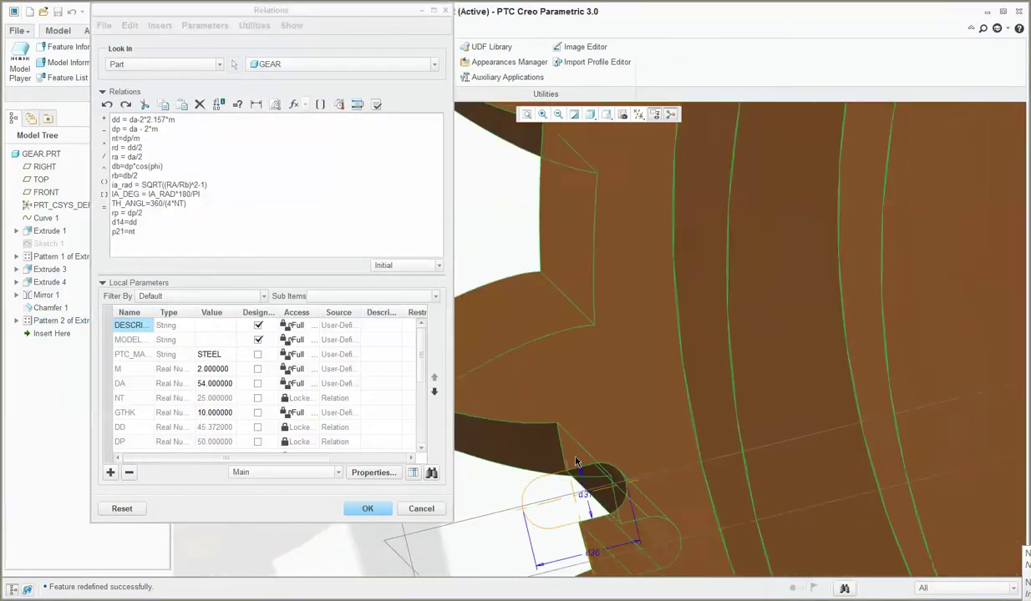
scroll(574, 461, "down", 8)
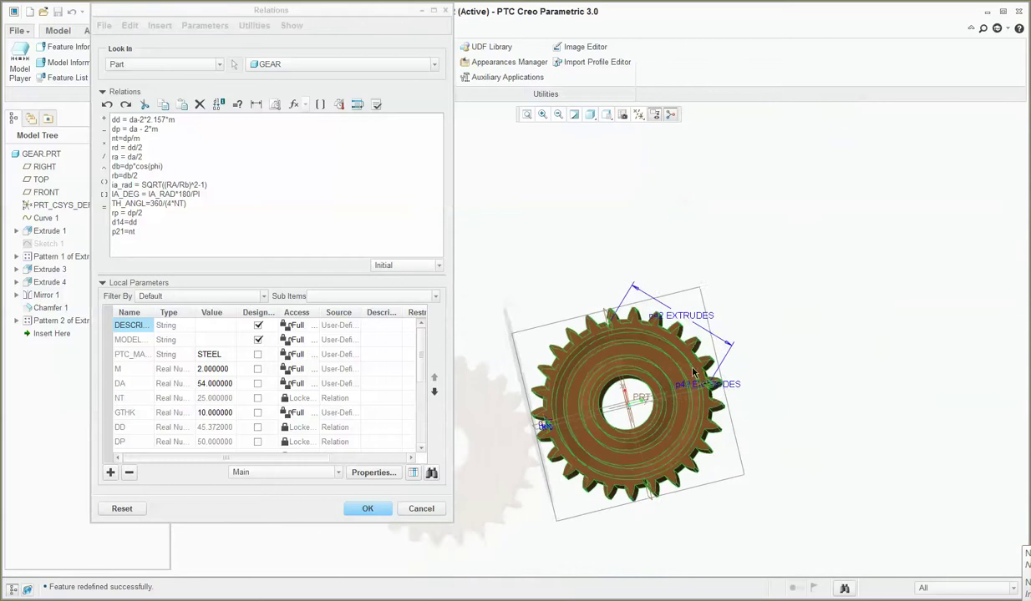
scroll(692, 373, "up", 6)
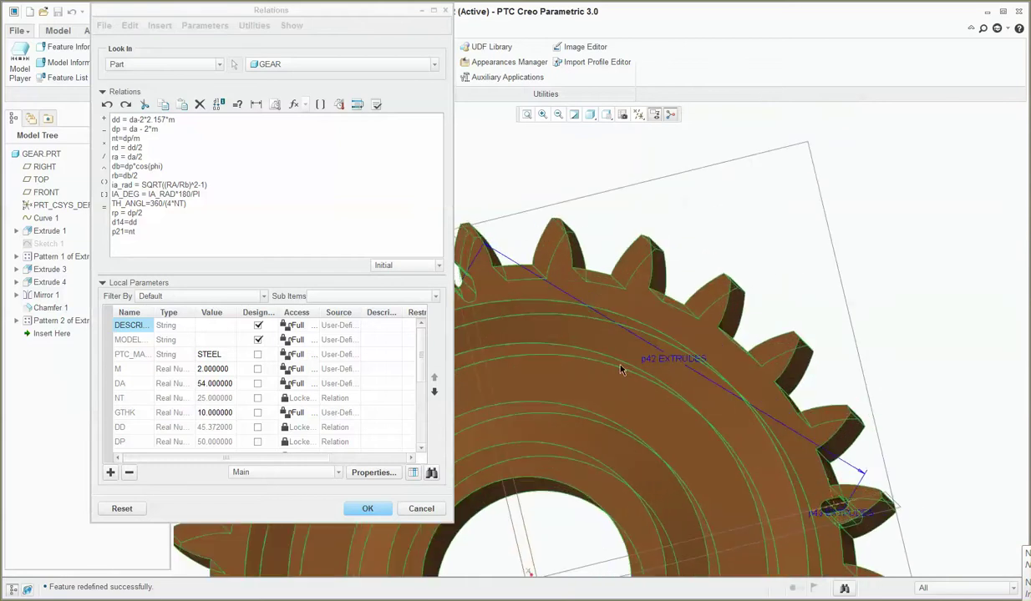
Step: Add the relation p42=nt to drive the slot pattern's member count, accept the relations and regenerate the gear
left_click(145, 232)
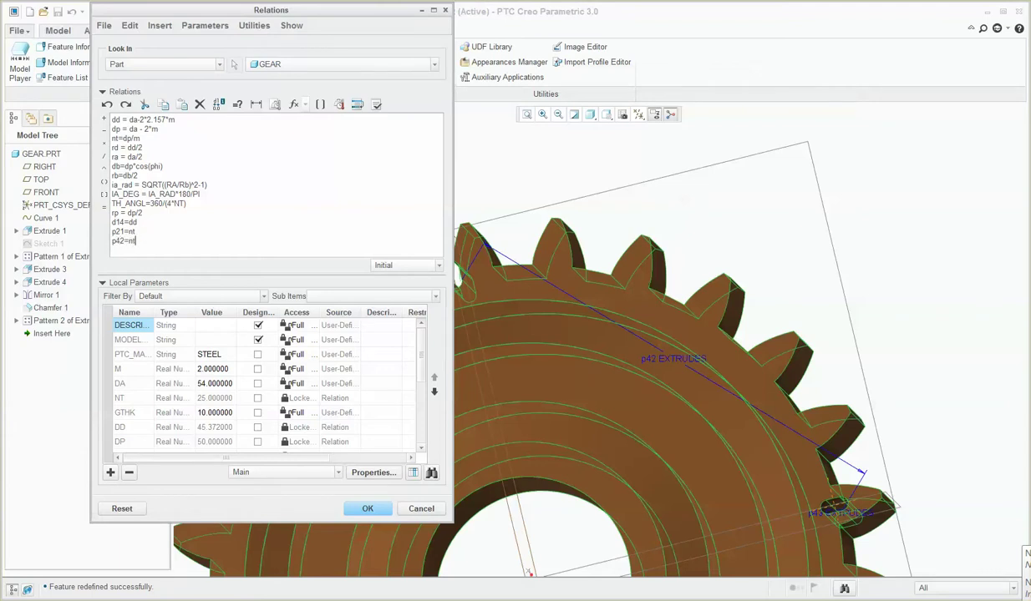
left_click(369, 509)
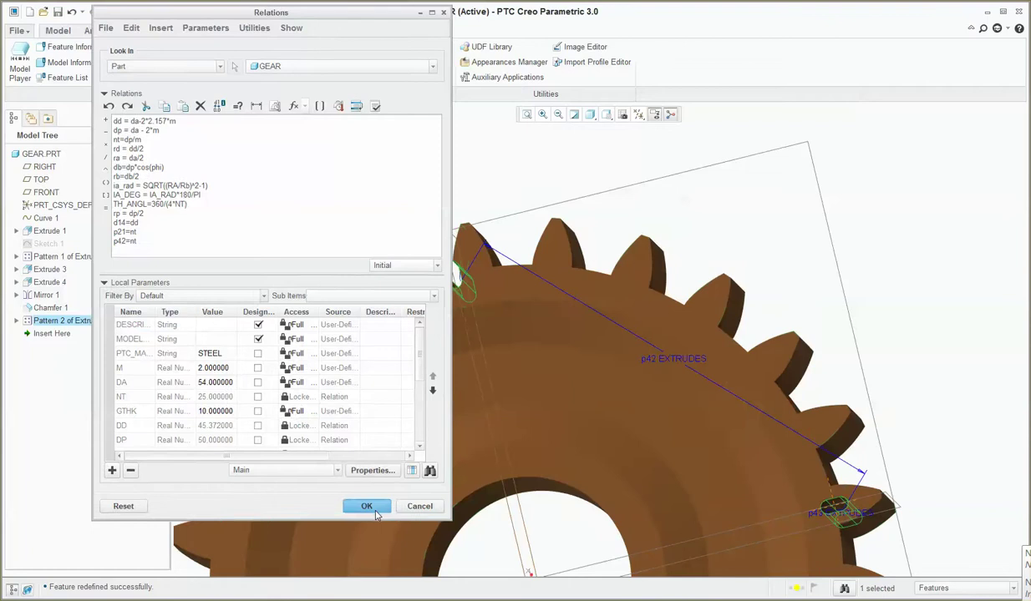
left_click(886, 225)
key("ctrl+g")
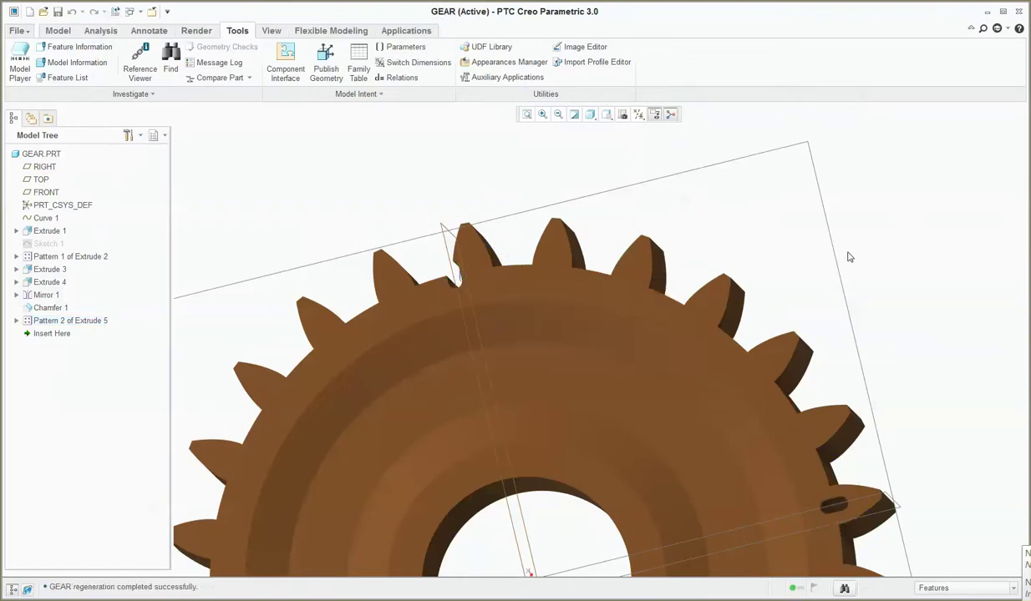
Step: Redefine the slot pattern to distribute its members evenly over a 360-degree angular extent, and accept the change
key("ctrl+d")
scroll(656, 328, "up", 3)
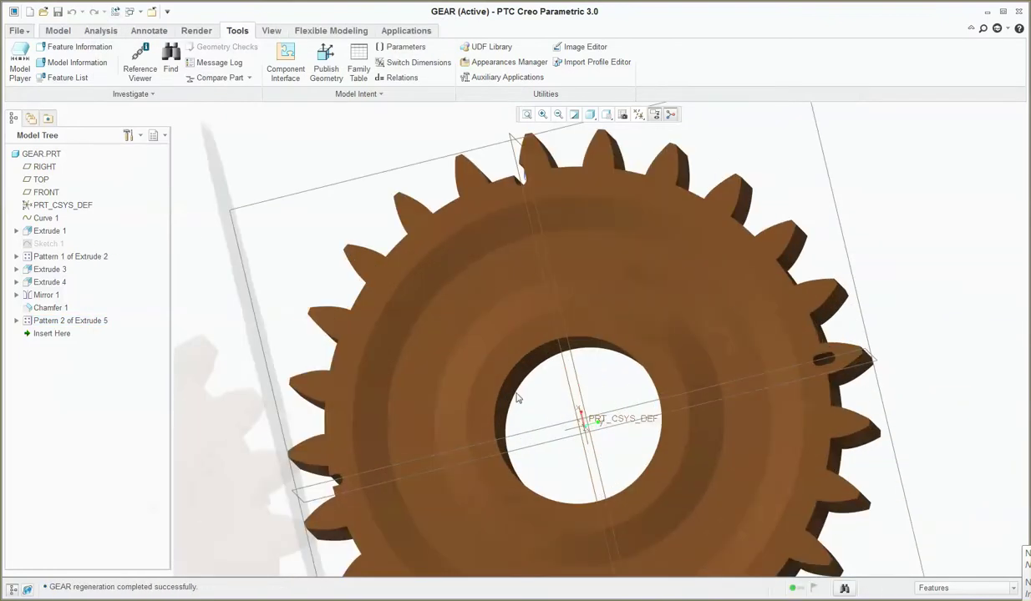
right_click(30, 320)
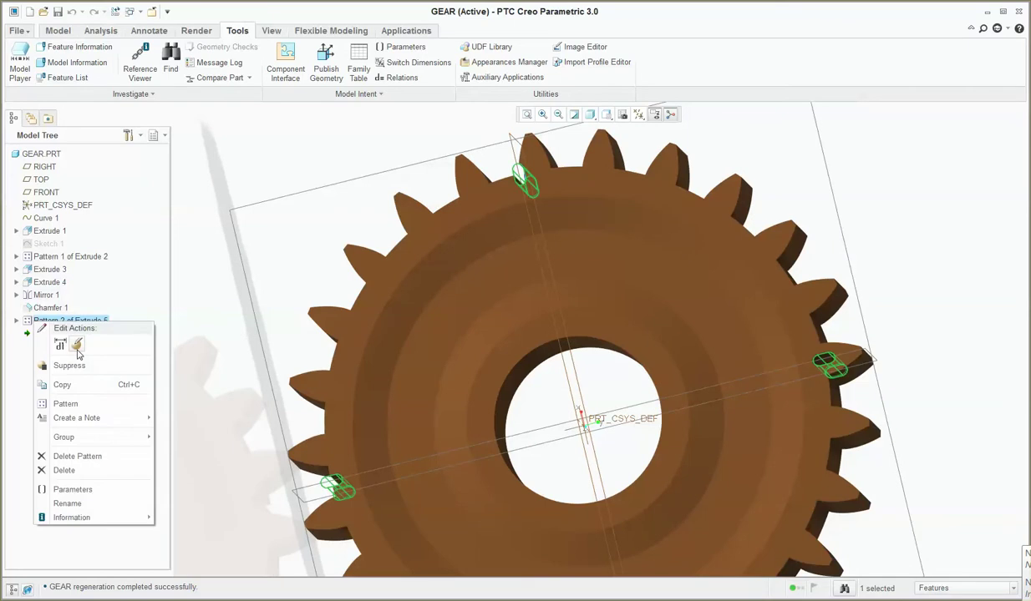
left_click(76, 341)
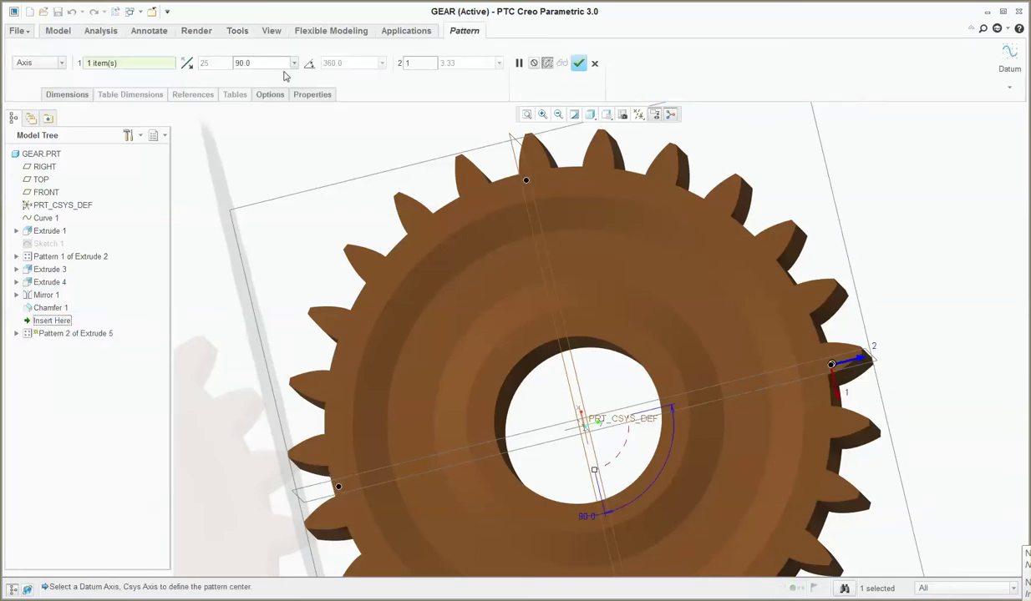
left_click(309, 63)
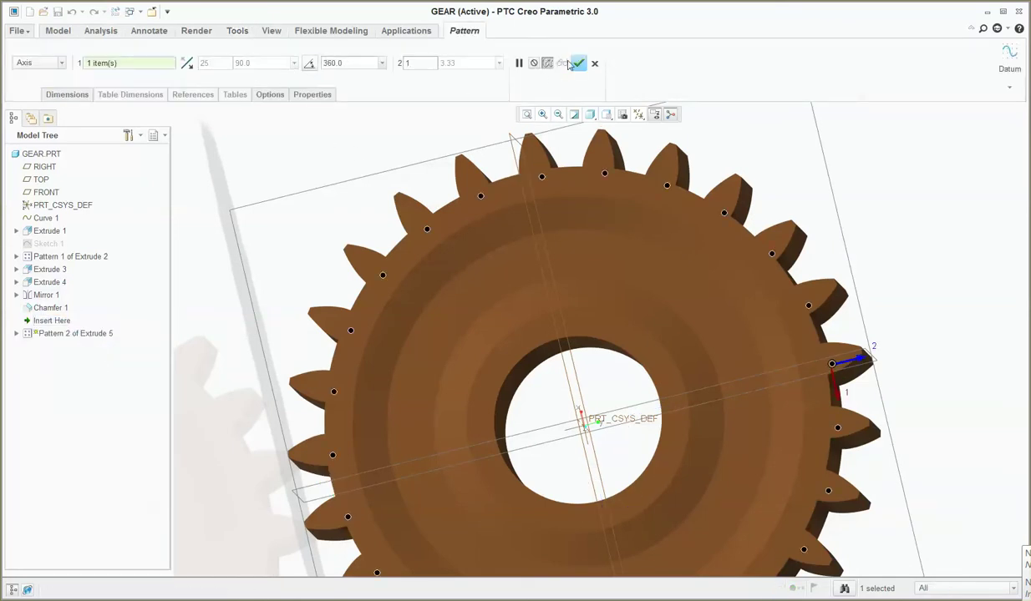
left_click(573, 64)
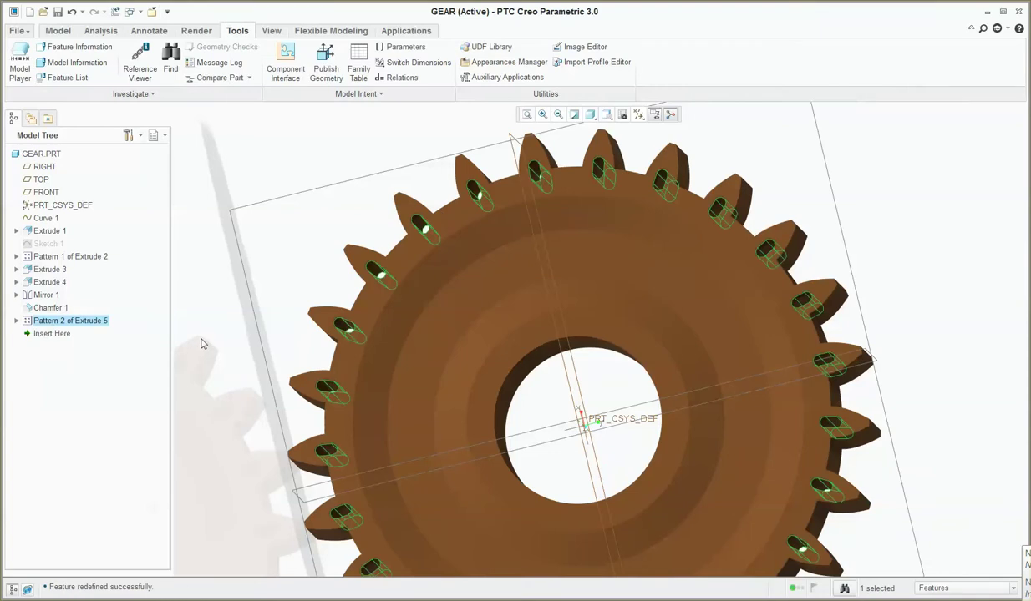
Step: Examine the patterned slot cuts around the gear to check how they sit on each tooth
key("ctrl+d")
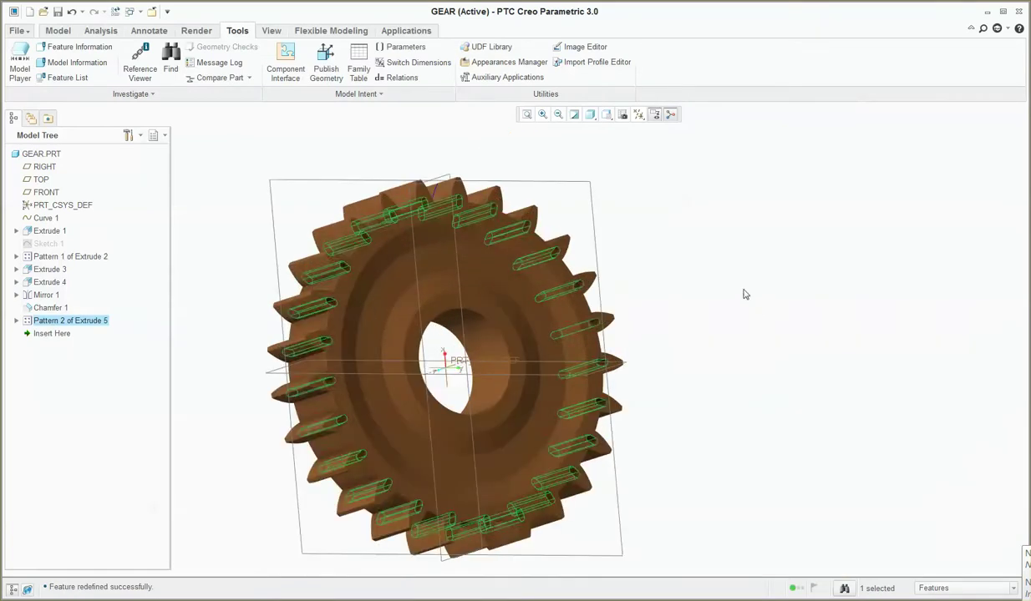
scroll(745, 294, "up", 3)
scroll(862, 385, "down", 4)
middle_click_drag(863, 385, 655, 401)
middle_click_drag(565, 386, 584, 393)
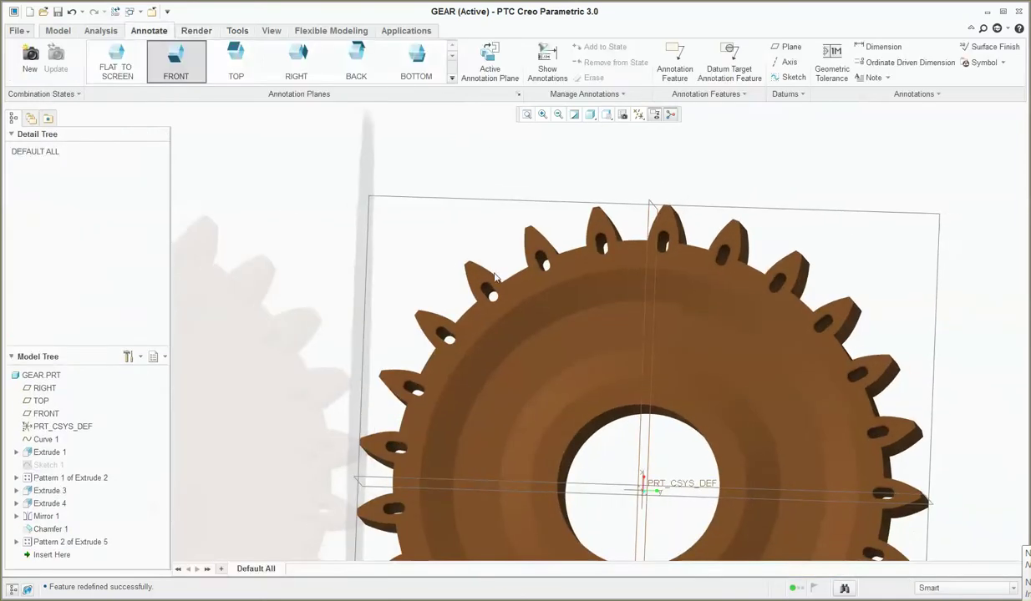
scroll(438, 253, "down", 2)
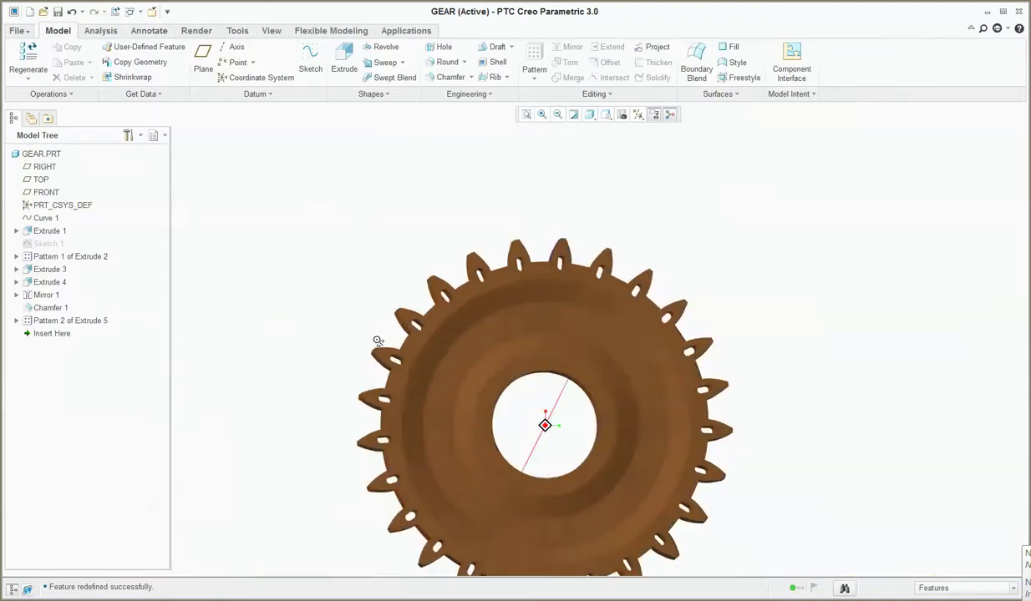
middle_click_drag(379, 340, 370, 325)
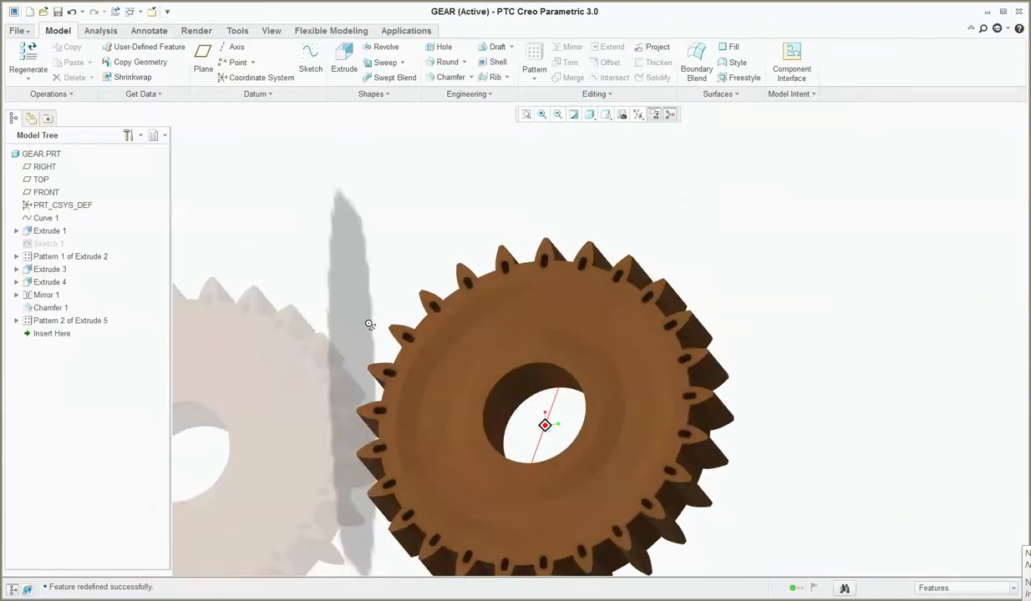
Step: Display the dimensions of one patterned slot and examine its sketch constraints and the pattern's member counts
scroll(434, 276, "up", 10)
left_click(435, 259)
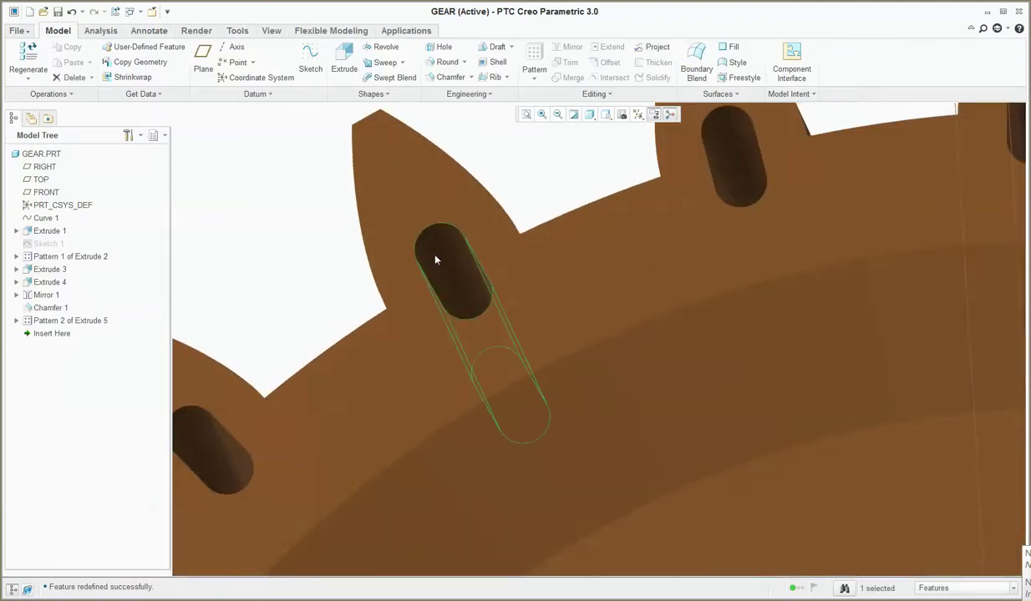
double_click(435, 260)
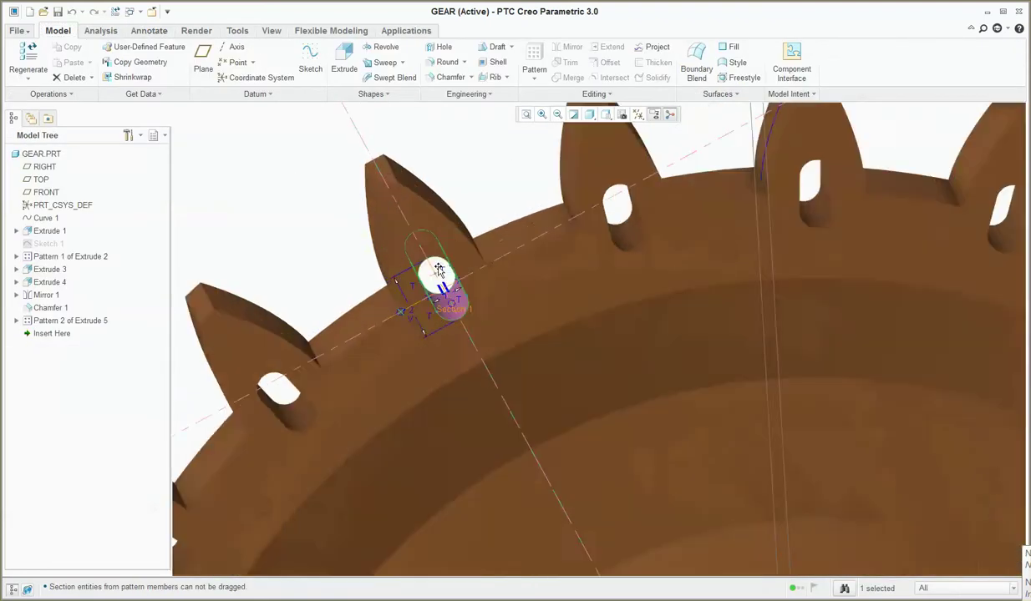
scroll(438, 269, "down", 5)
scroll(648, 391, "up", 2)
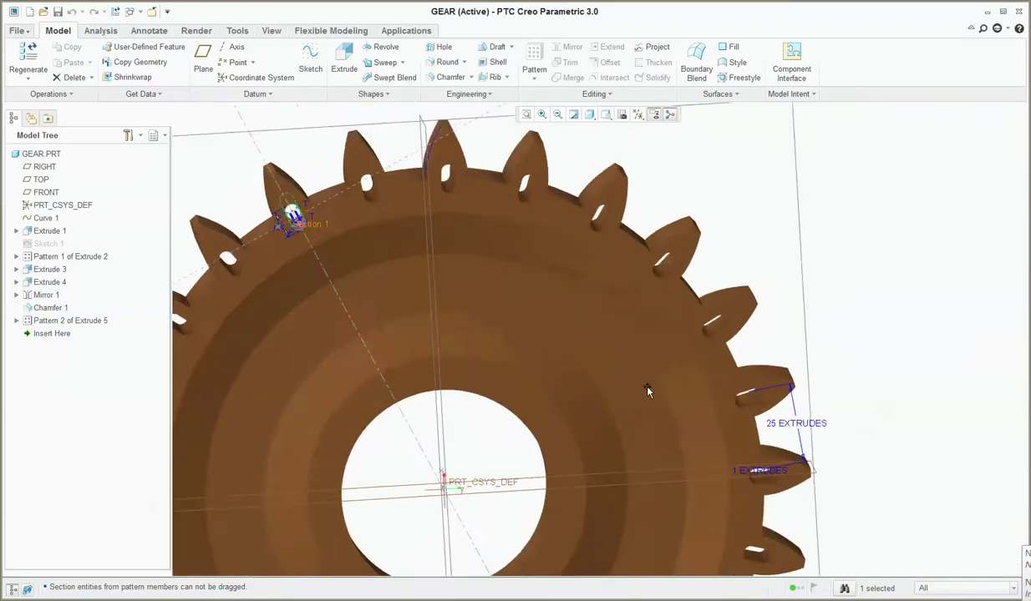
scroll(648, 391, "up", 8)
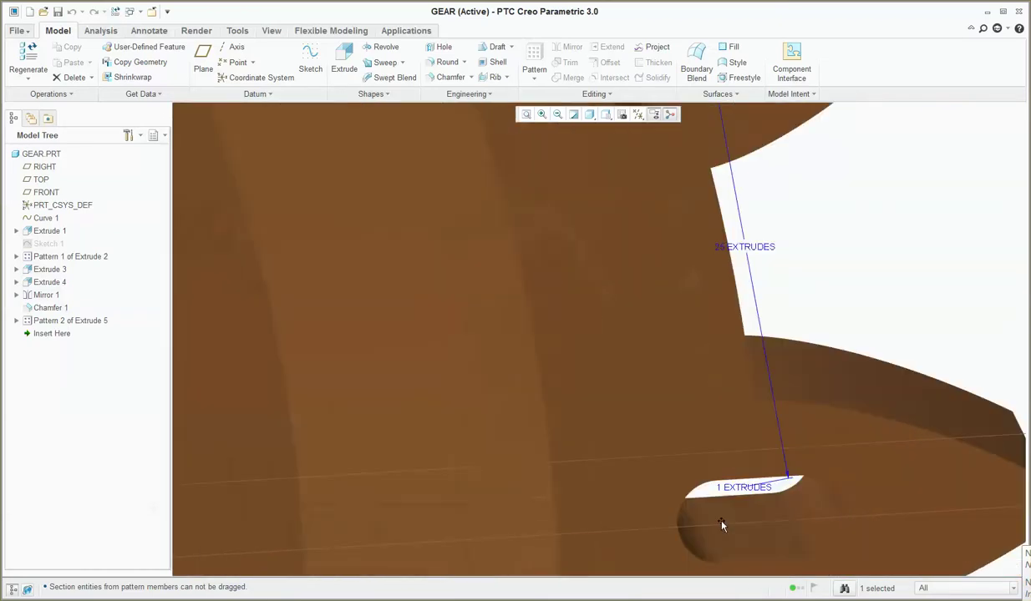
scroll(717, 512, "down", 4)
scroll(720, 499, "up", 5)
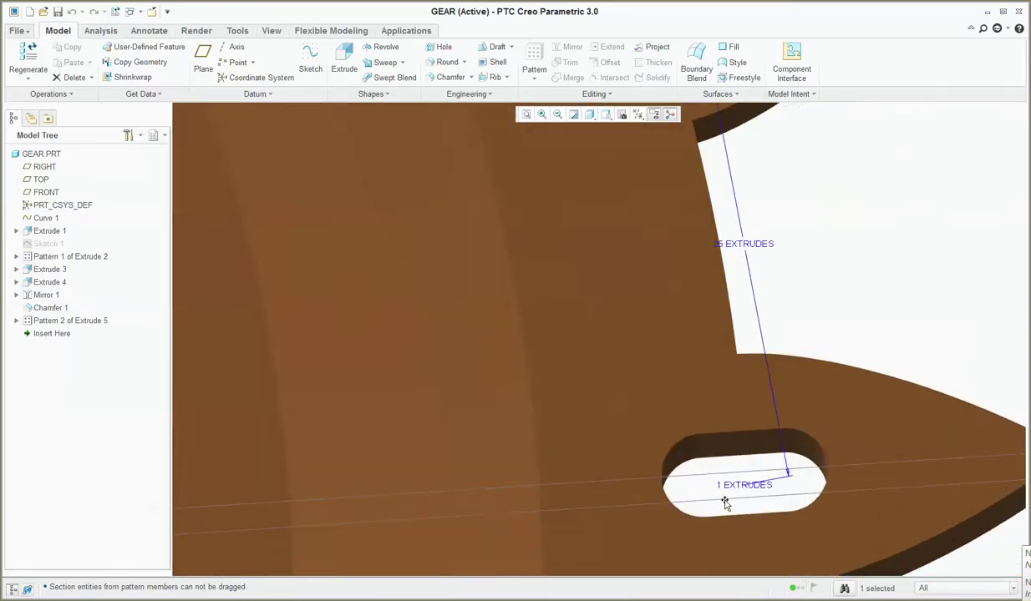
scroll(724, 502, "down", 6)
scroll(538, 453, "up", 3)
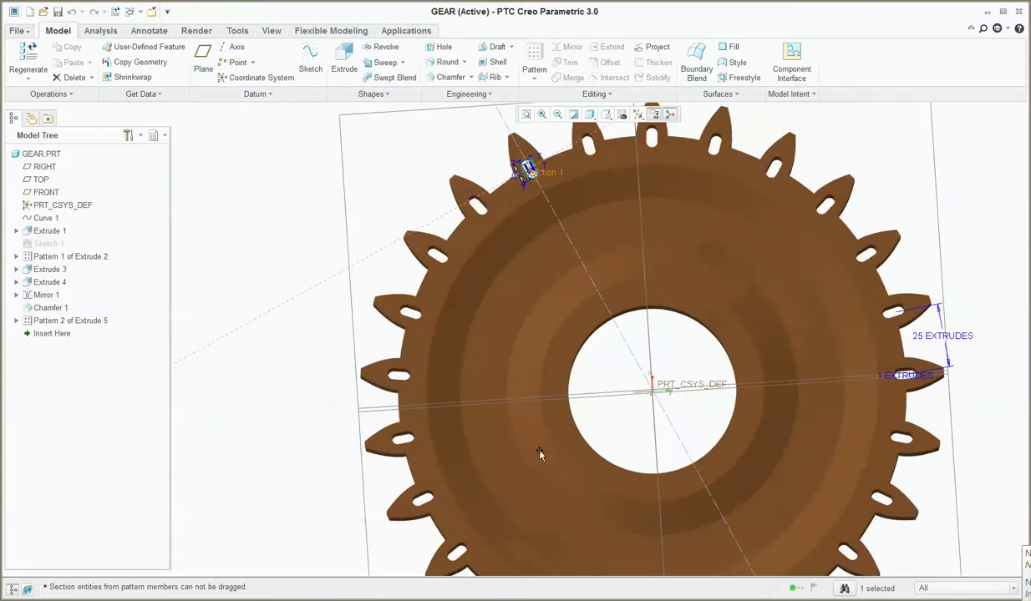
scroll(543, 141, "up", 8)
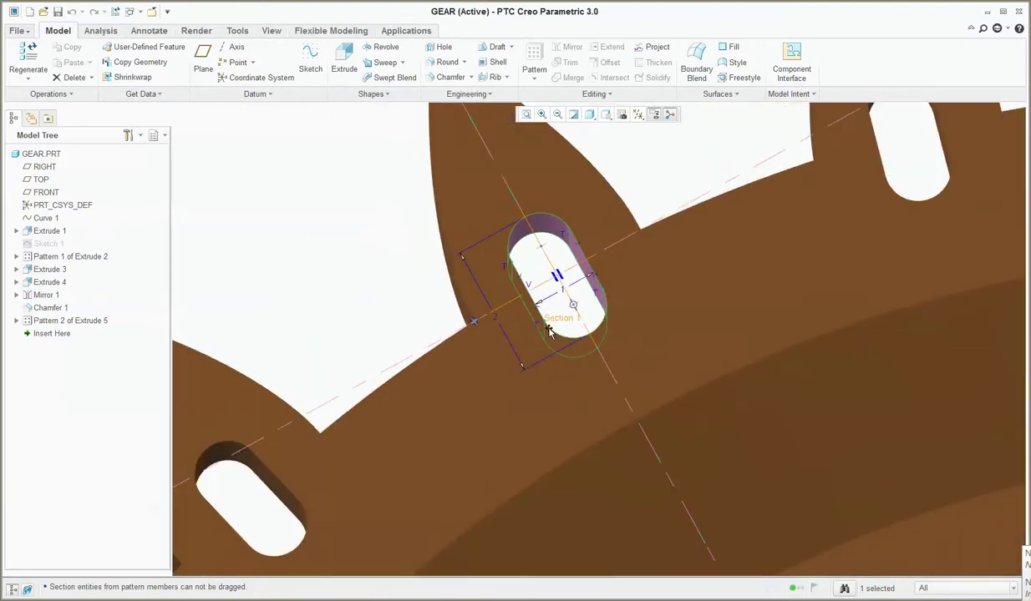
scroll(548, 331, "up", 4)
scroll(533, 360, "down", 4)
mouse_move(534, 361)
middle_mouse_down()
mouse_move(533, 380)
mouse_move(543, 368)
mouse_move(533, 375)
middle_mouse_up()
scroll(513, 371, "down", 3)
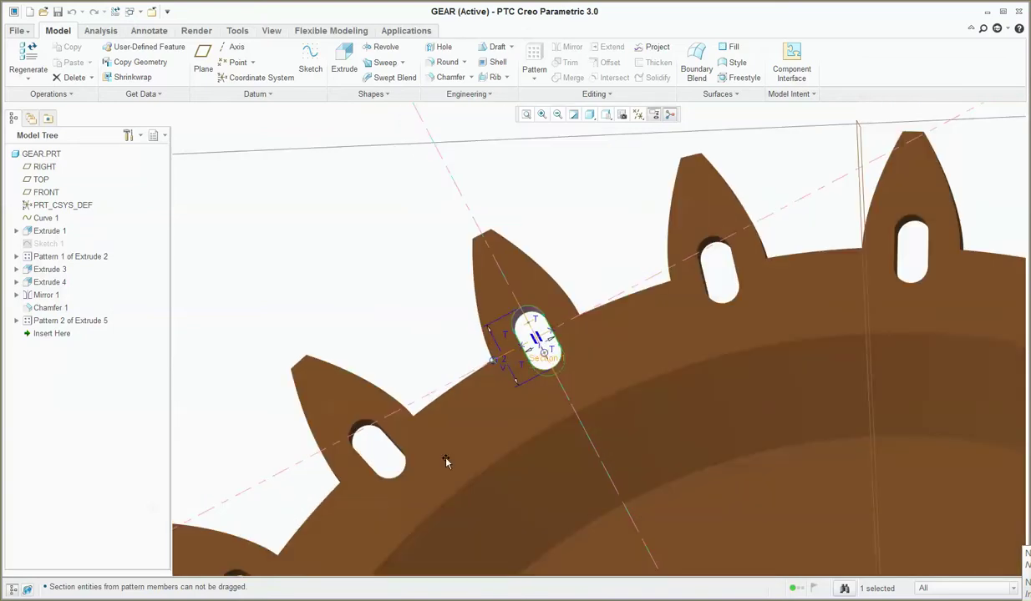
scroll(424, 365, "down", 3)
scroll(575, 258, "down", 1)
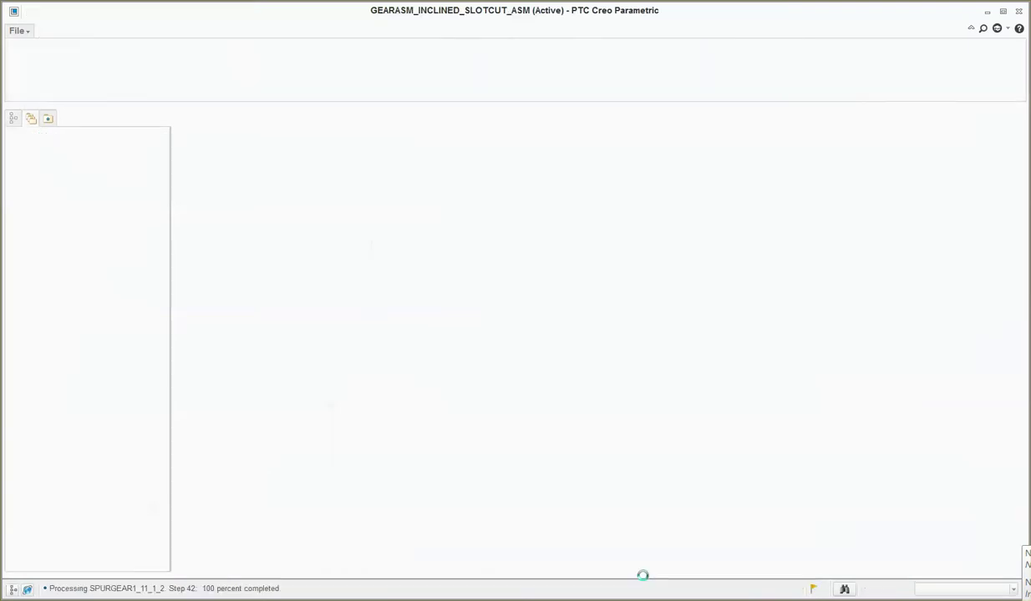
Step: In the GEARASM_INCLINED_SLOTCUT_ASM assembly, start a sketch on the slotted gear's flat face and orient the view to the sketch plane
mouse_move(304, 594)
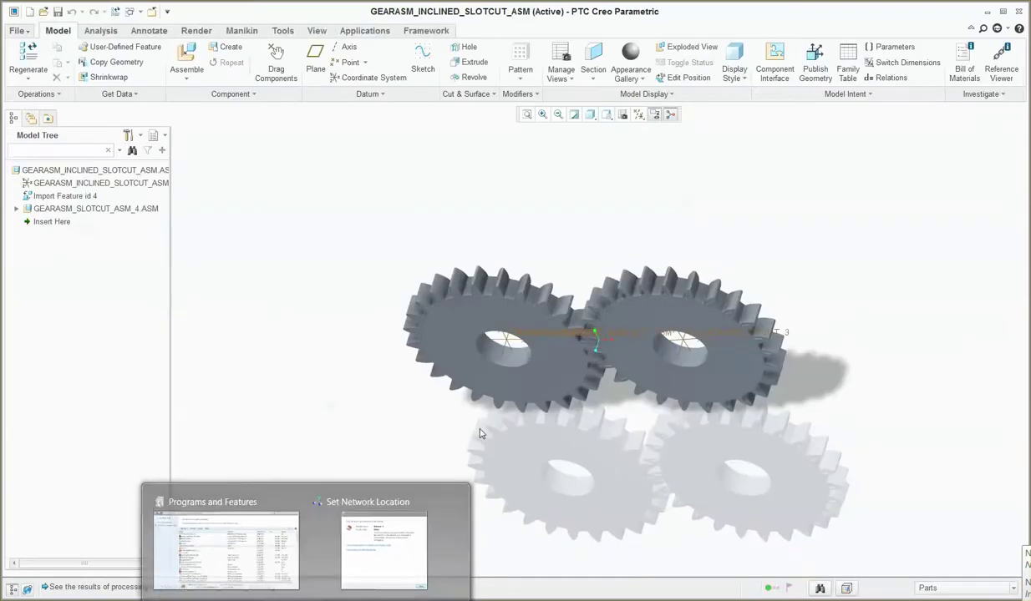
scroll(614, 299, "up", 5)
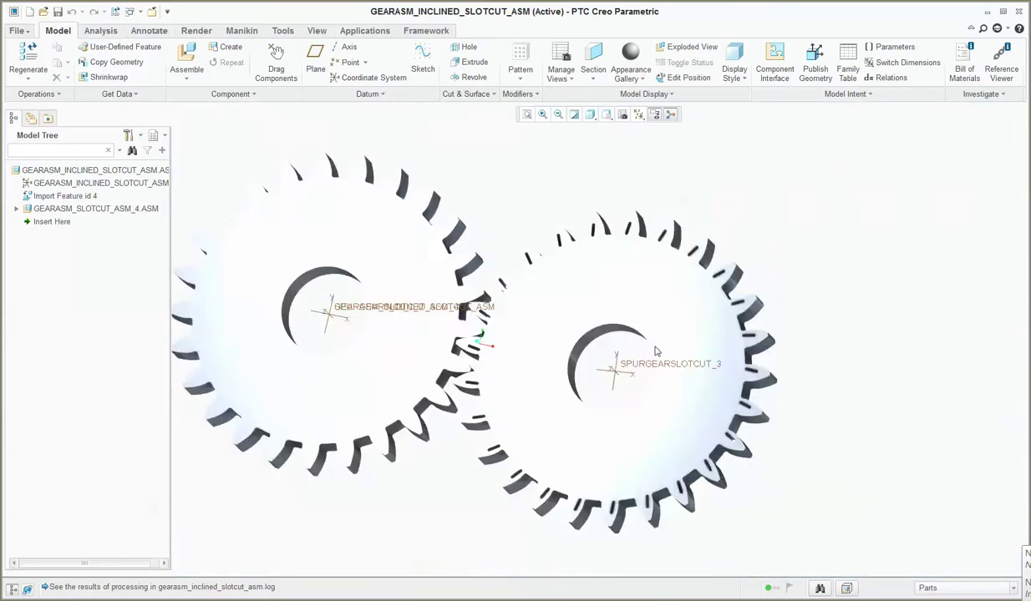
scroll(655, 352, "up", 6)
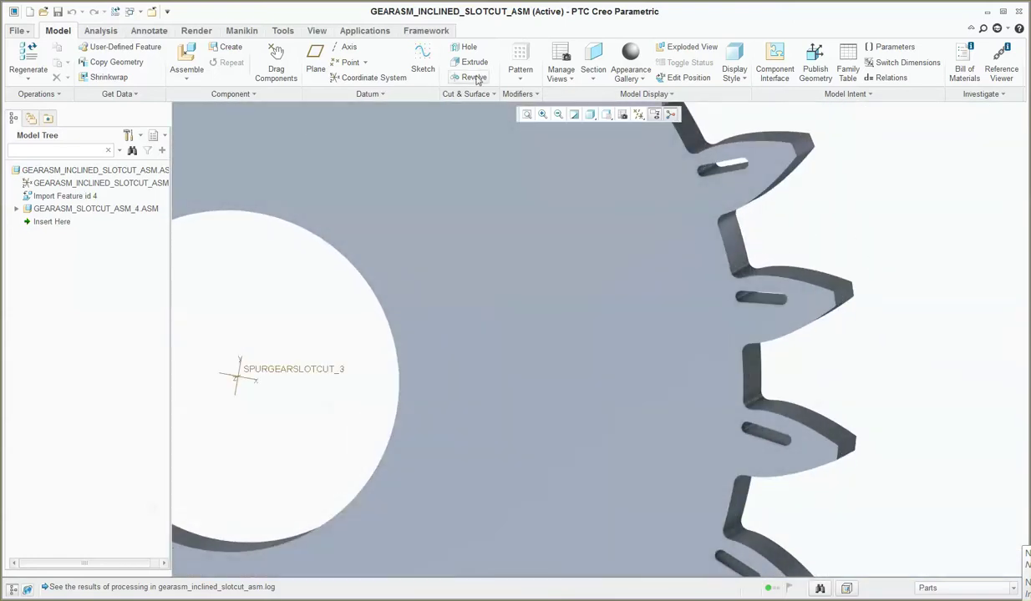
left_click(423, 61)
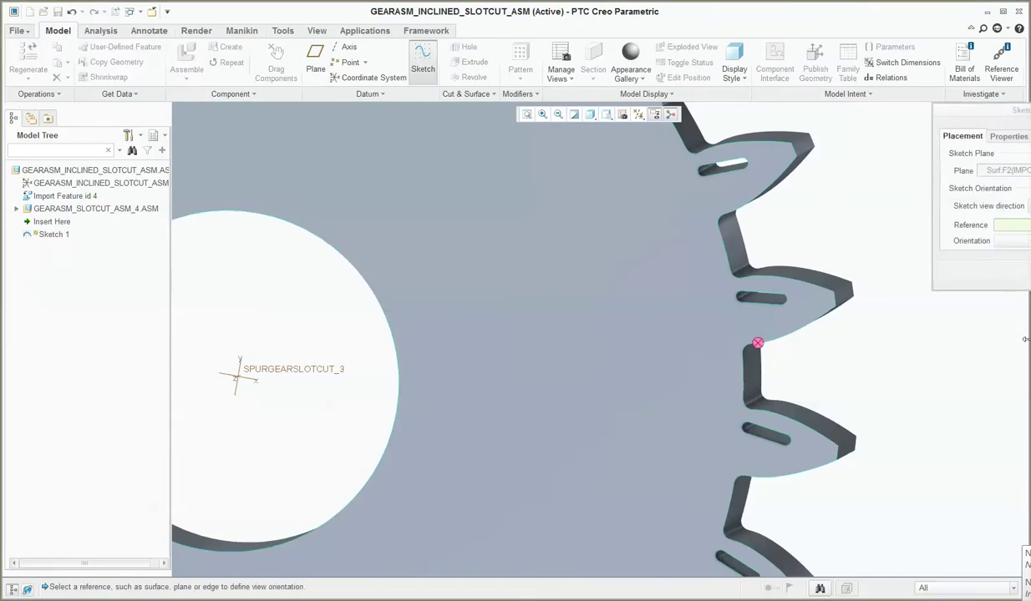
middle_click(683, 358)
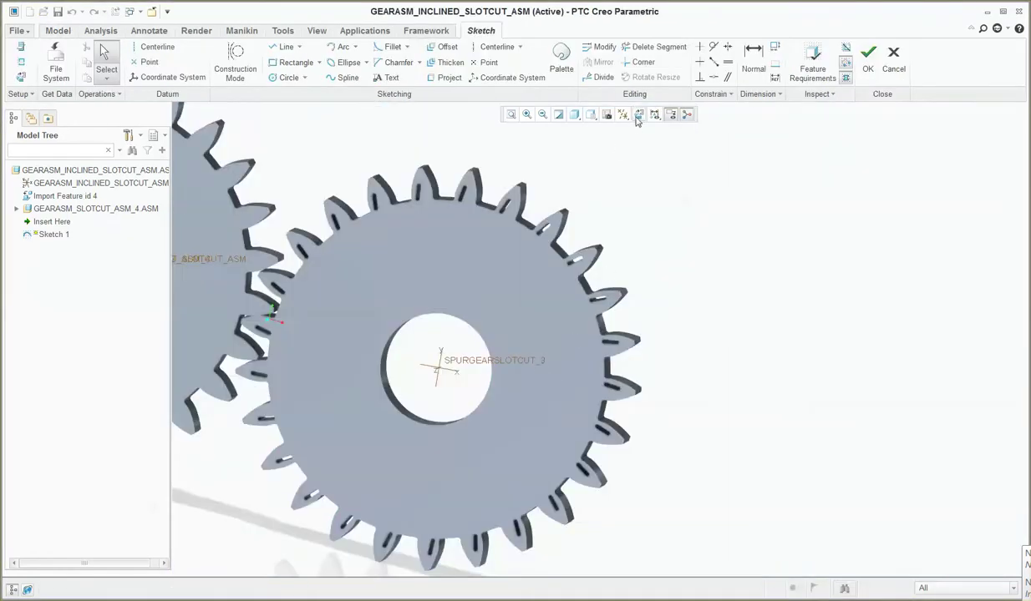
left_click(638, 115)
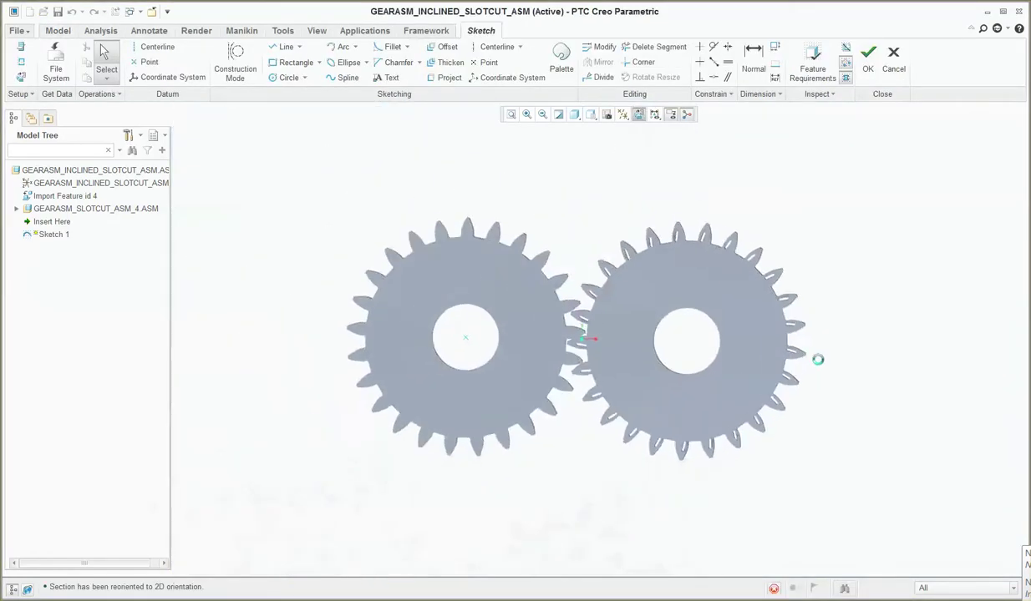
Step: Add the two bore surfaces of the slotted gear as sketch references and finish the reference selection
scroll(818, 360, "down", 12)
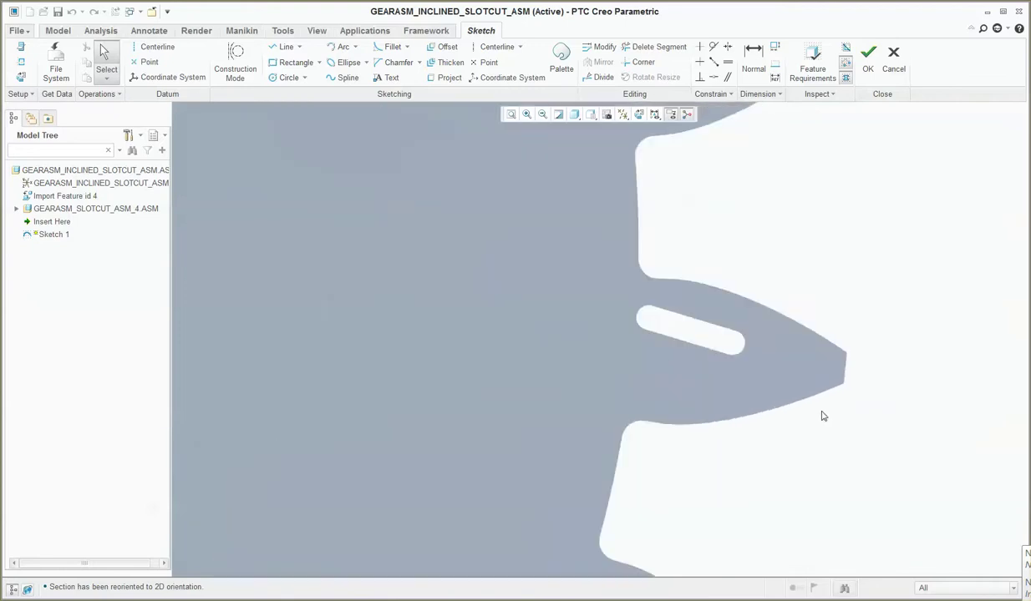
scroll(750, 378, "up", 3)
scroll(685, 364, "up", 3)
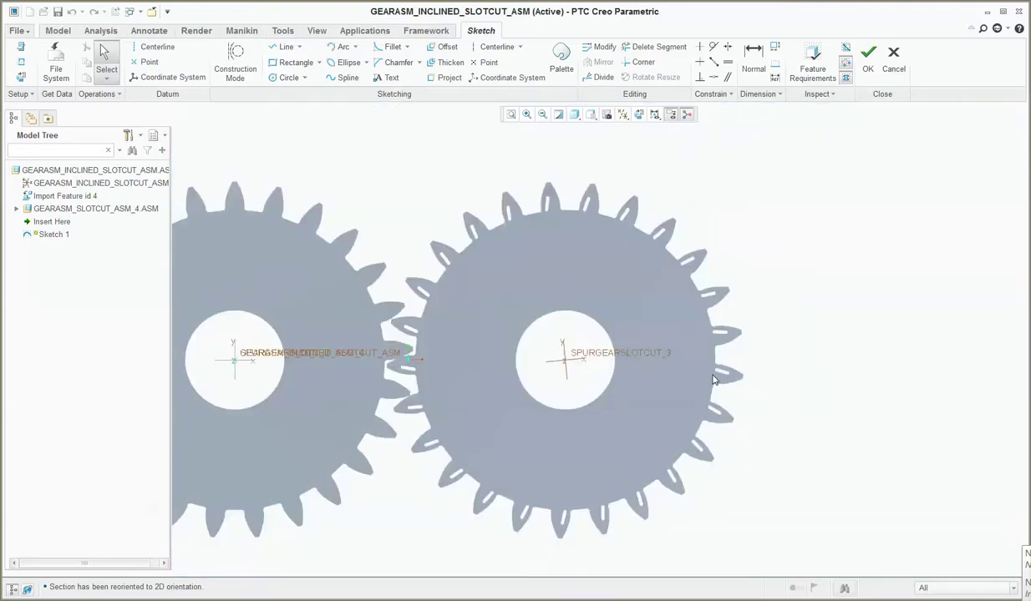
left_click(21, 62)
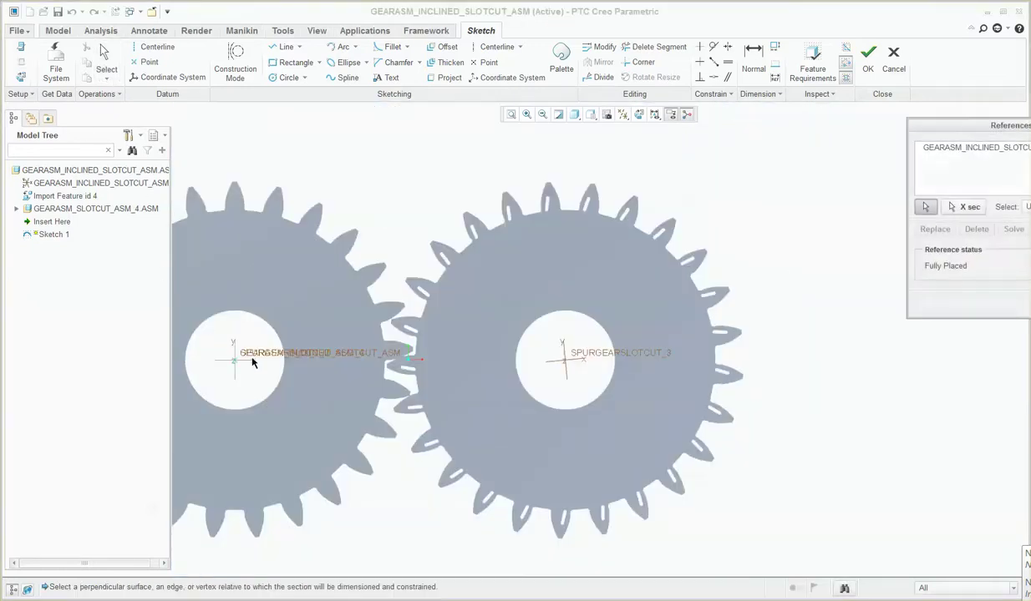
left_click(534, 407)
left_click(583, 408)
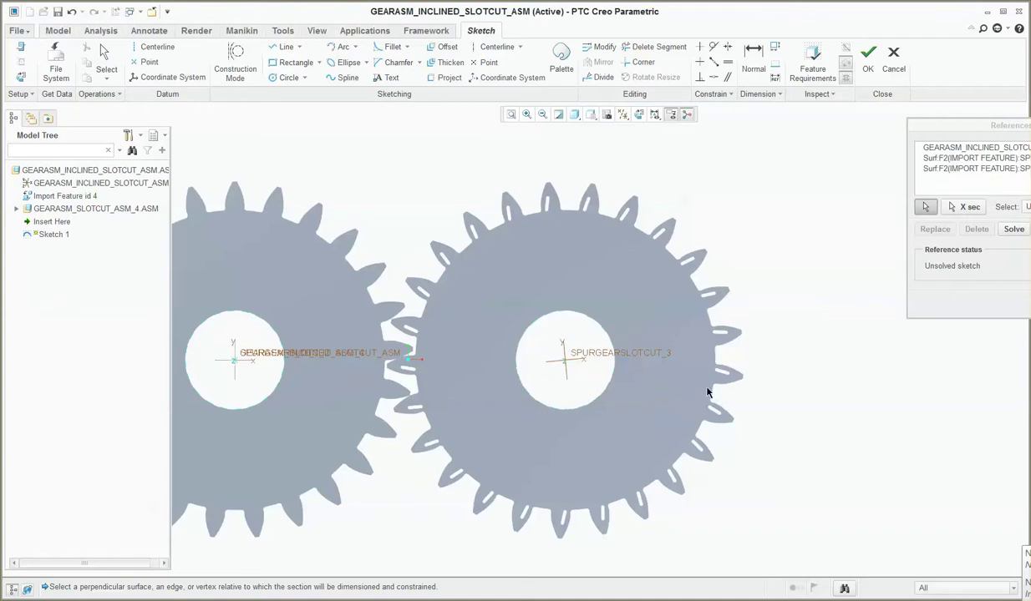
scroll(631, 382, "down", 5)
scroll(574, 394, "down", 2)
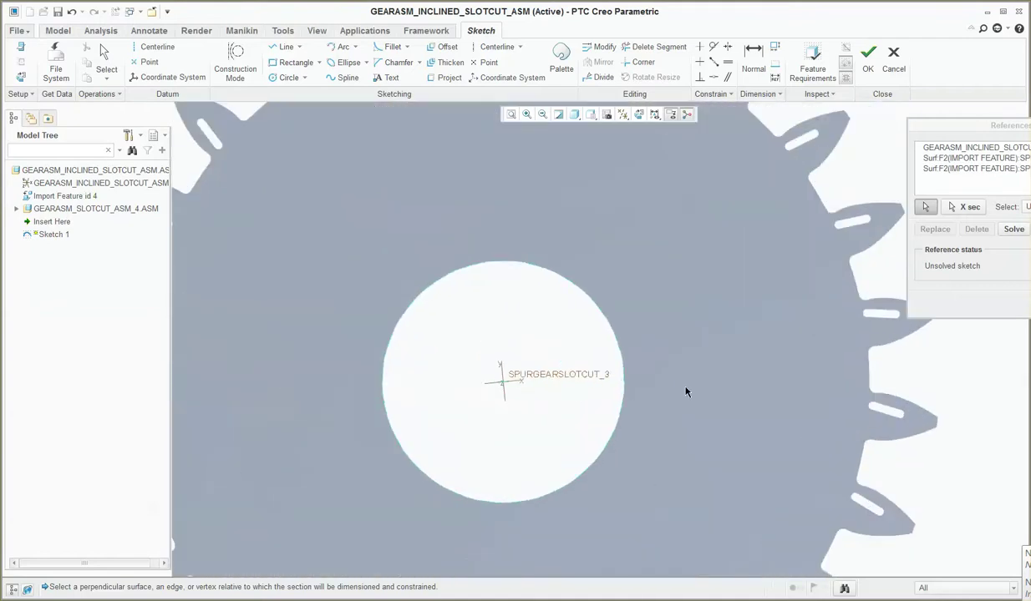
middle_click(660, 373)
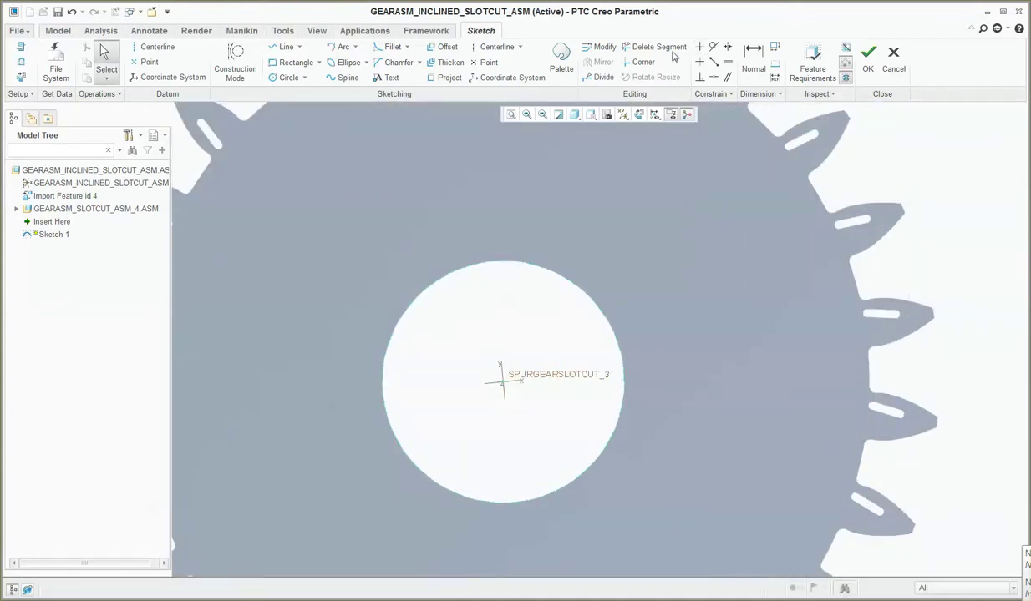
Step: Sketch a construction centerline through the centers of the two gears
left_click(494, 47)
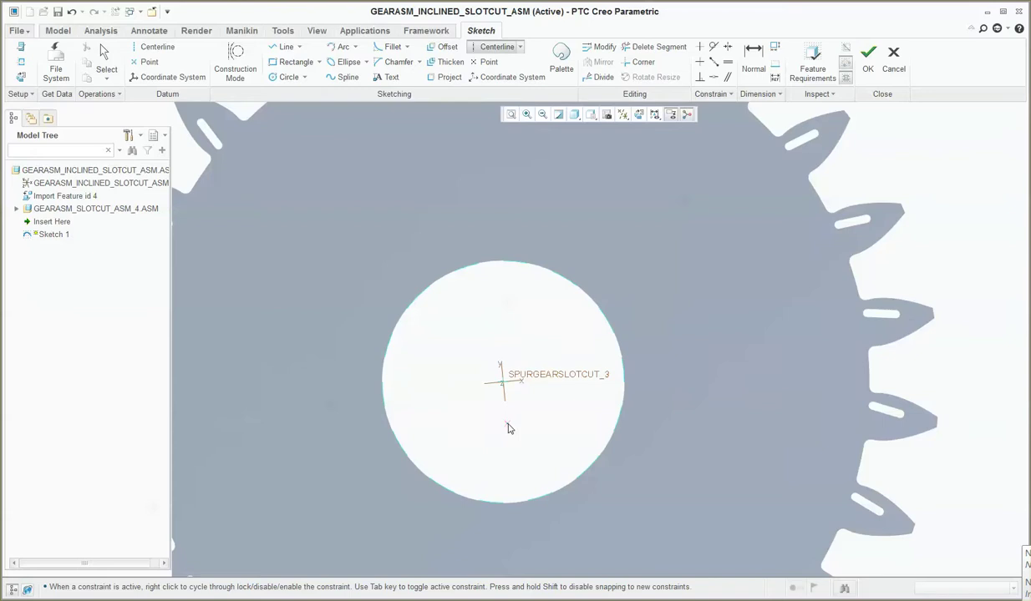
left_click(501, 380)
scroll(773, 431, "up", 5)
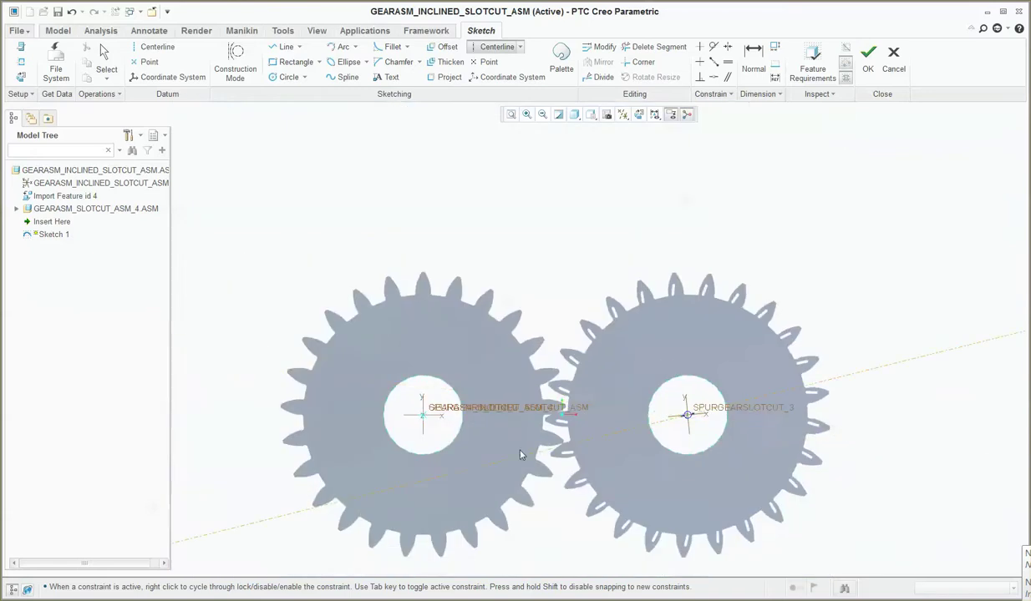
left_click(430, 419)
scroll(823, 426, "down", 5)
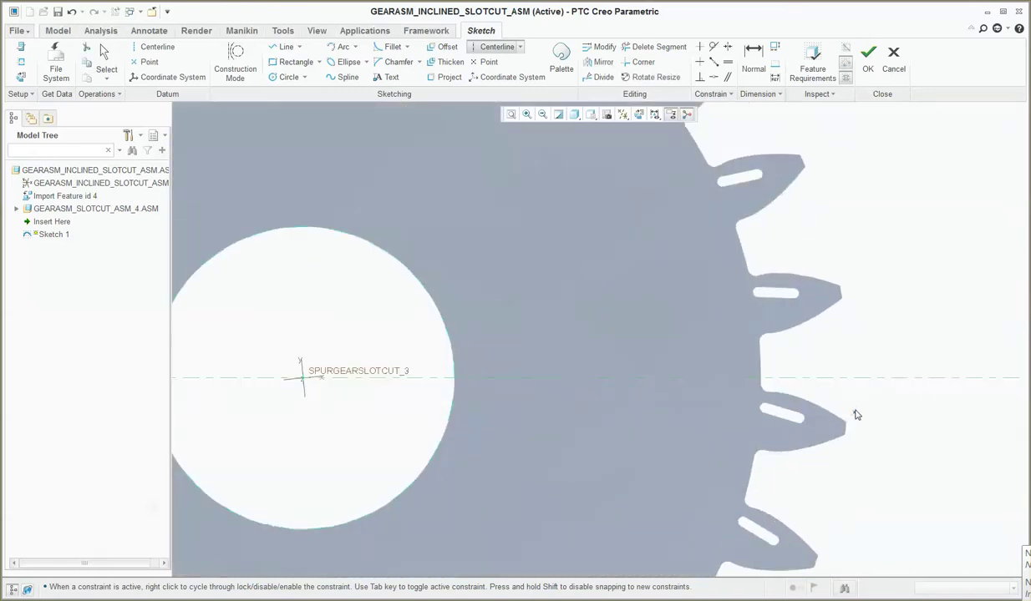
middle_click(855, 415)
Step: Add the two rounded ends of the tooth slot just below the centerline as sketch references
scroll(855, 415, "down", 4)
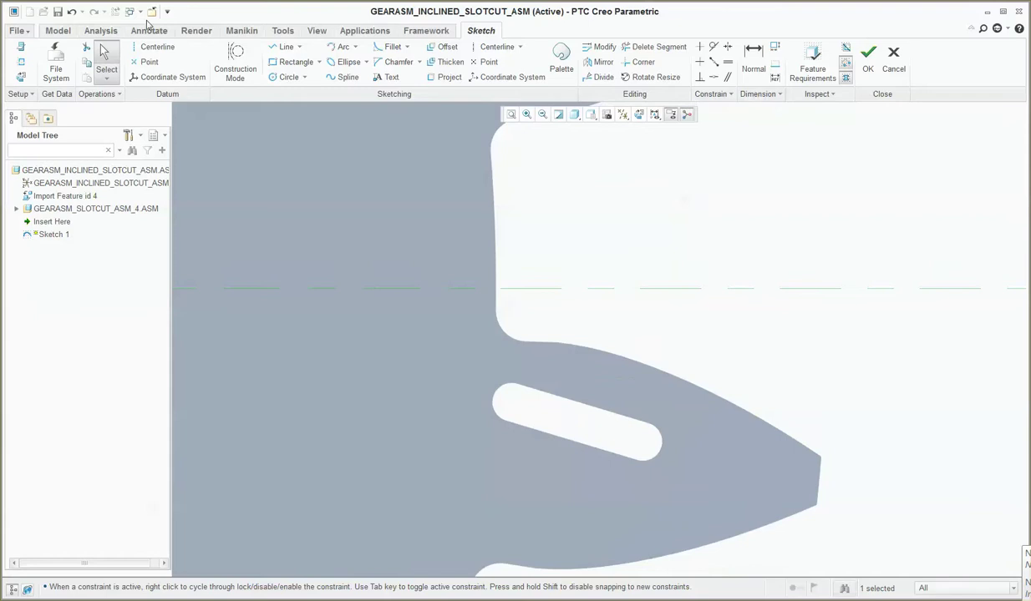
left_click(21, 62)
scroll(546, 360, "down", 4)
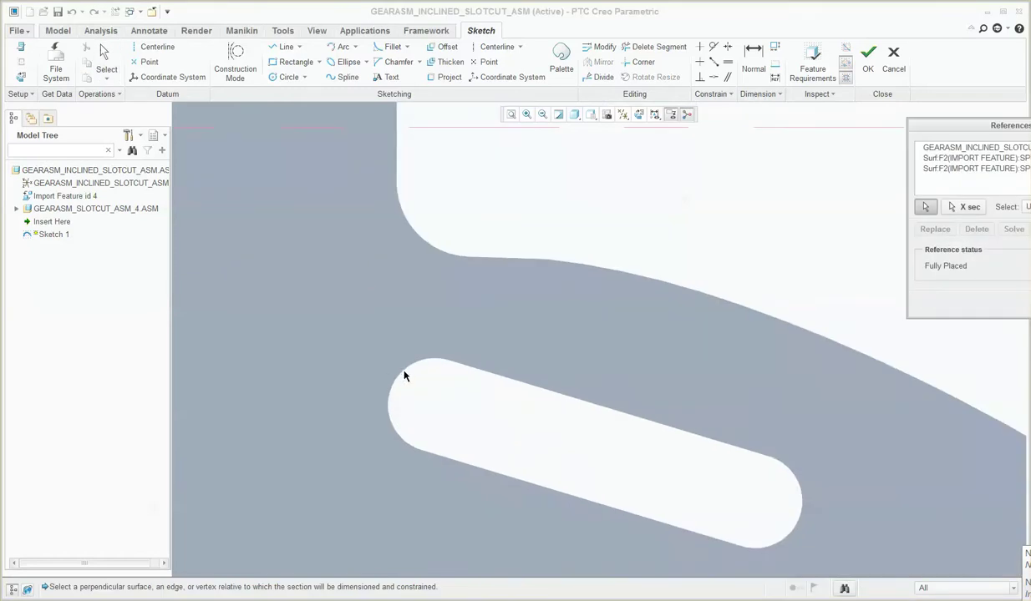
left_click(403, 376)
left_click(796, 518)
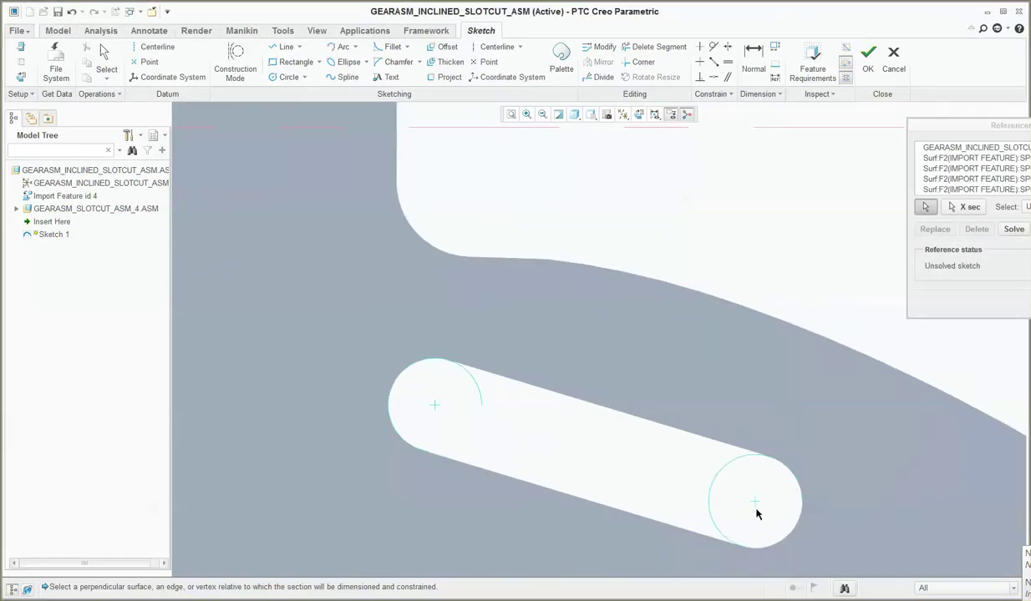
scroll(709, 382, "up", 5)
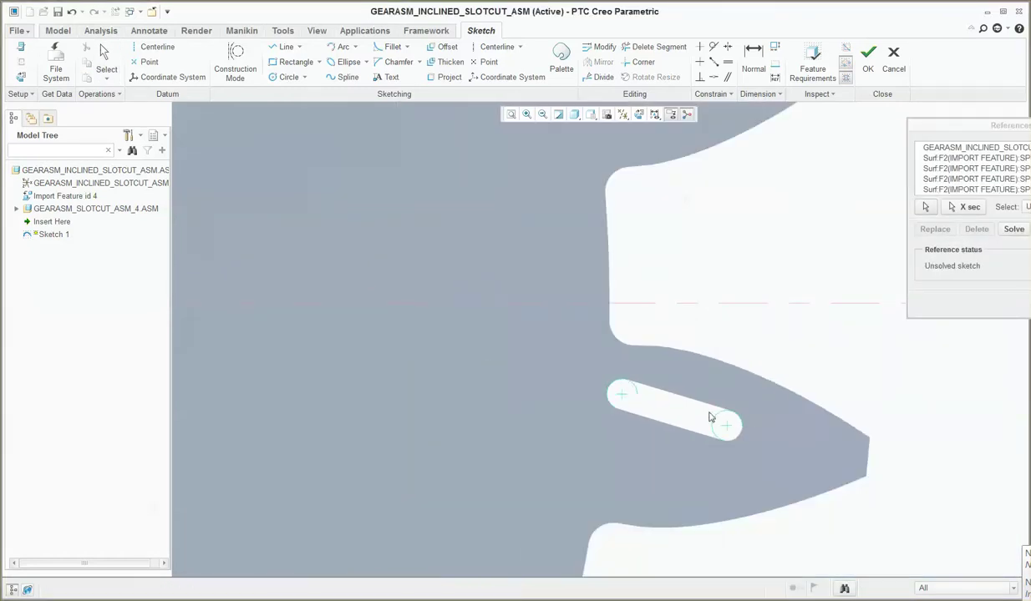
middle_click(710, 416)
scroll(627, 405, "down", 2)
scroll(548, 372, "up", 2)
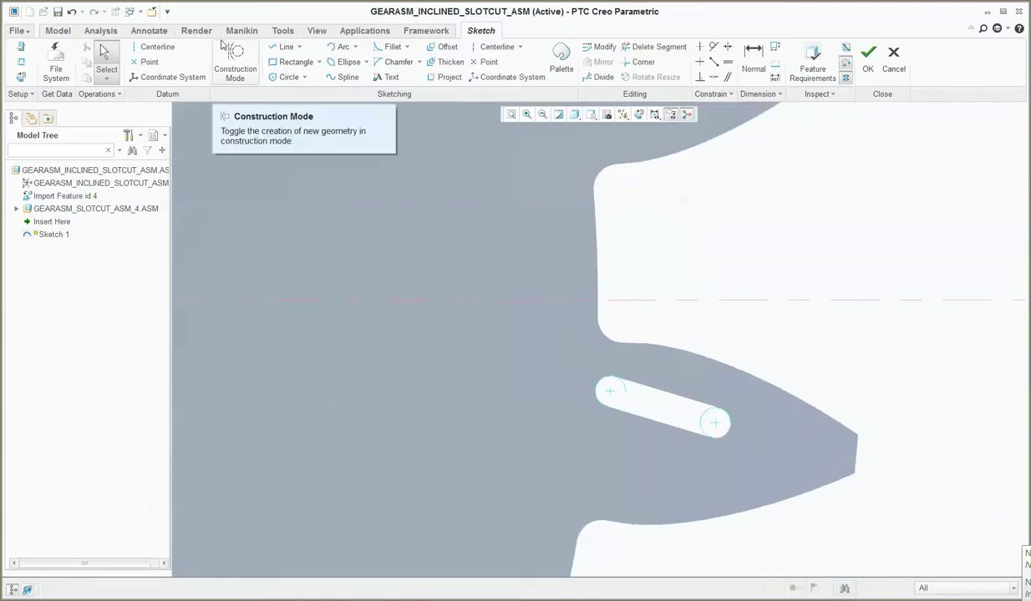
Step: Sketch a construction centerline through the centers of the slot's two end arcs
left_click(492, 47)
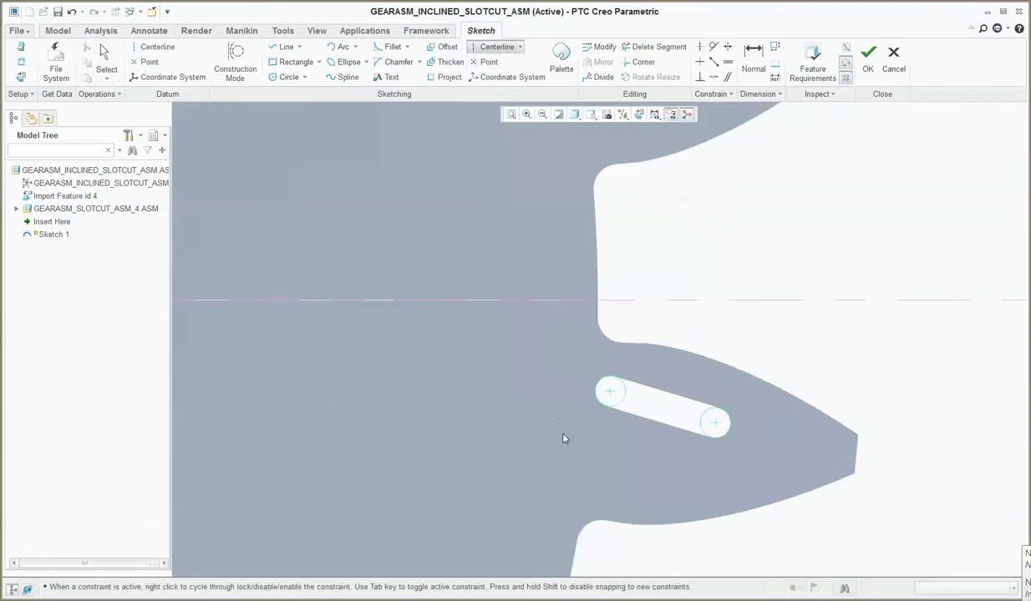
left_click(610, 391)
left_click(716, 423)
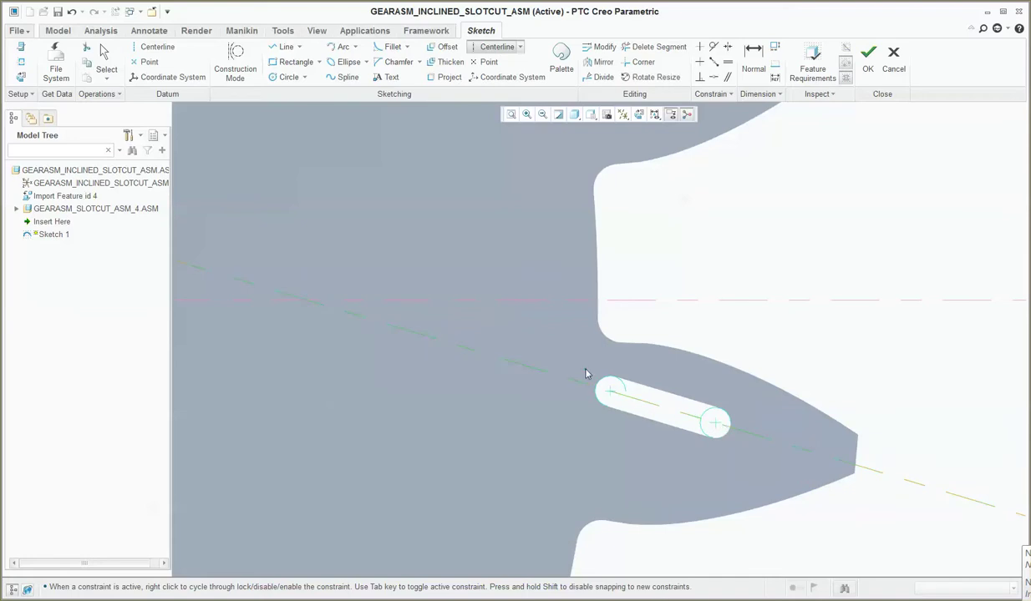
middle_click(576, 368)
Step: Dimension the angle between the gear centerline and the slot centerline, resolving the conflict by converting it to a reference dimension
left_click(749, 63)
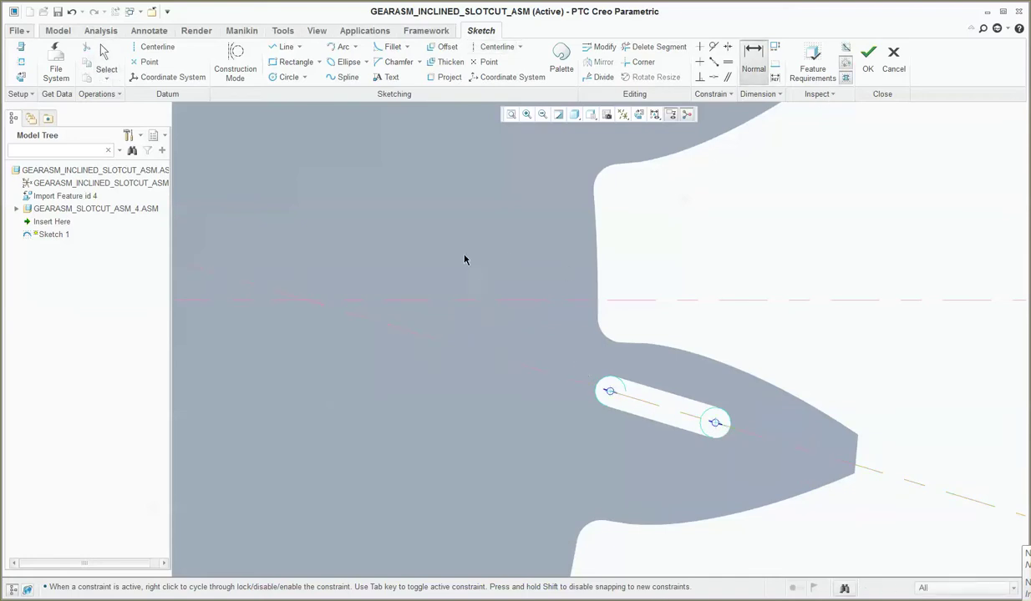
left_click(457, 303)
left_click(460, 345)
middle_click(481, 339)
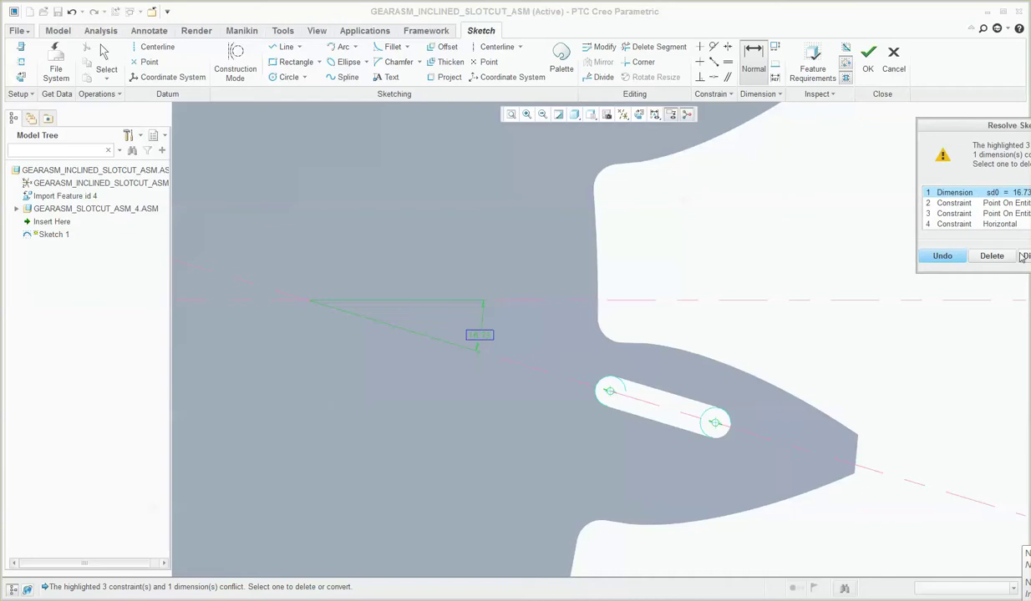
left_click_drag(991, 126, 777, 126)
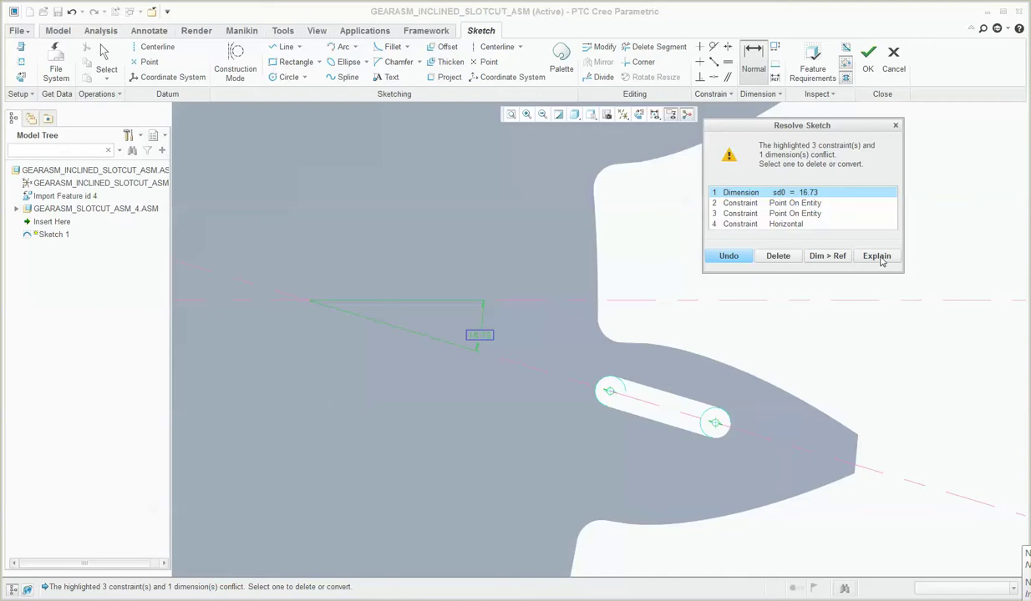
left_click(814, 258)
Step: Try to dimension the distance between the slot's two arc centers, and delete the resulting horizontal dimensions
scroll(653, 381, "down", 5)
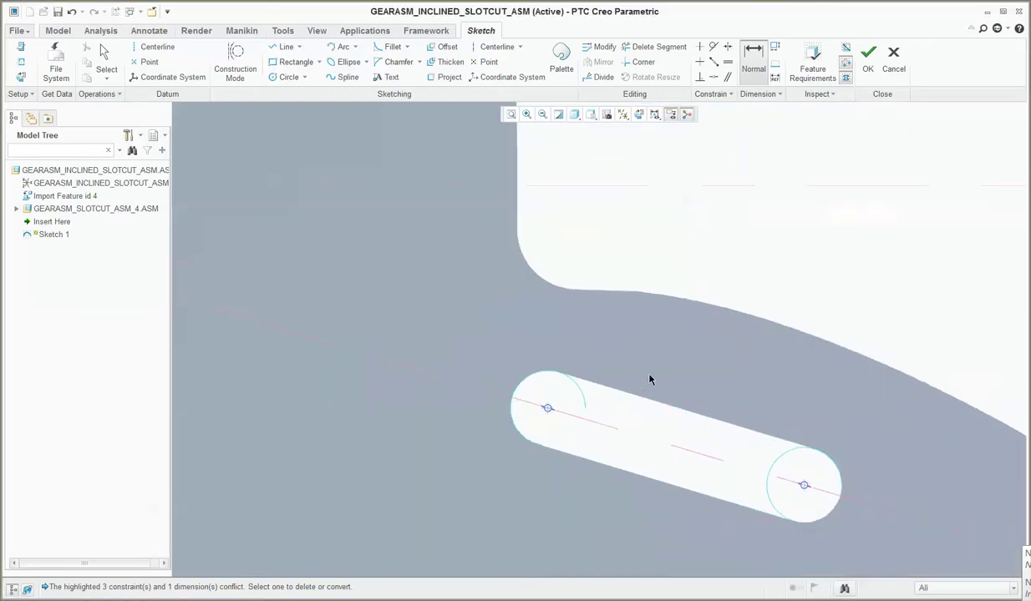
scroll(541, 402, "down", 2)
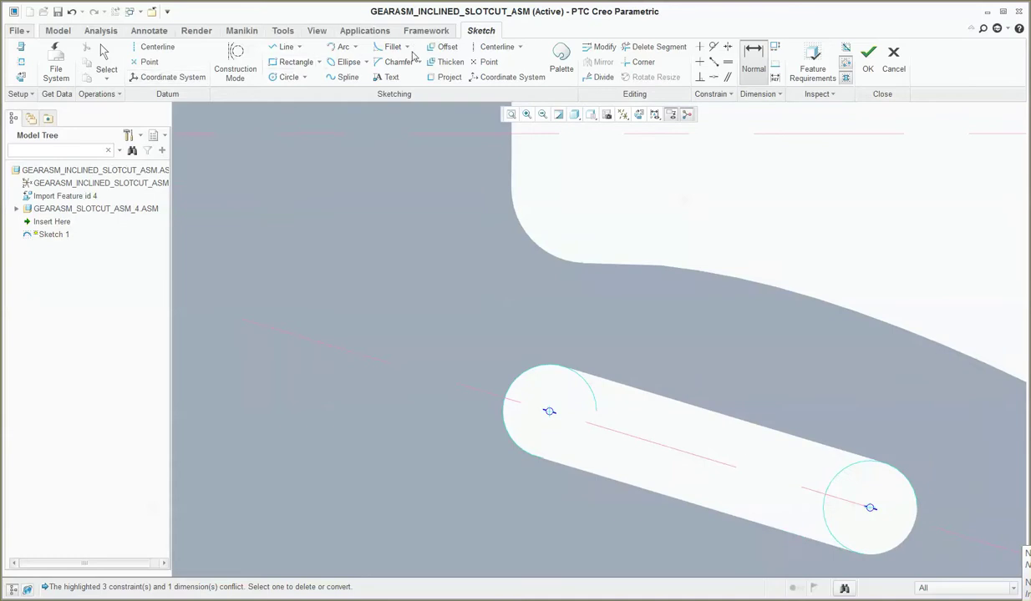
left_click(549, 412)
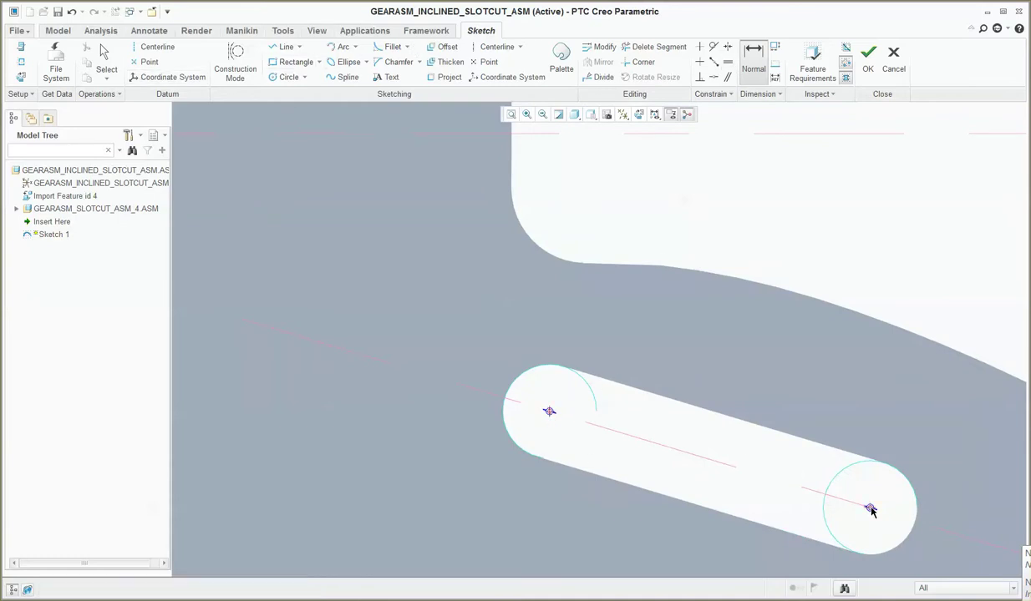
middle_click(797, 231)
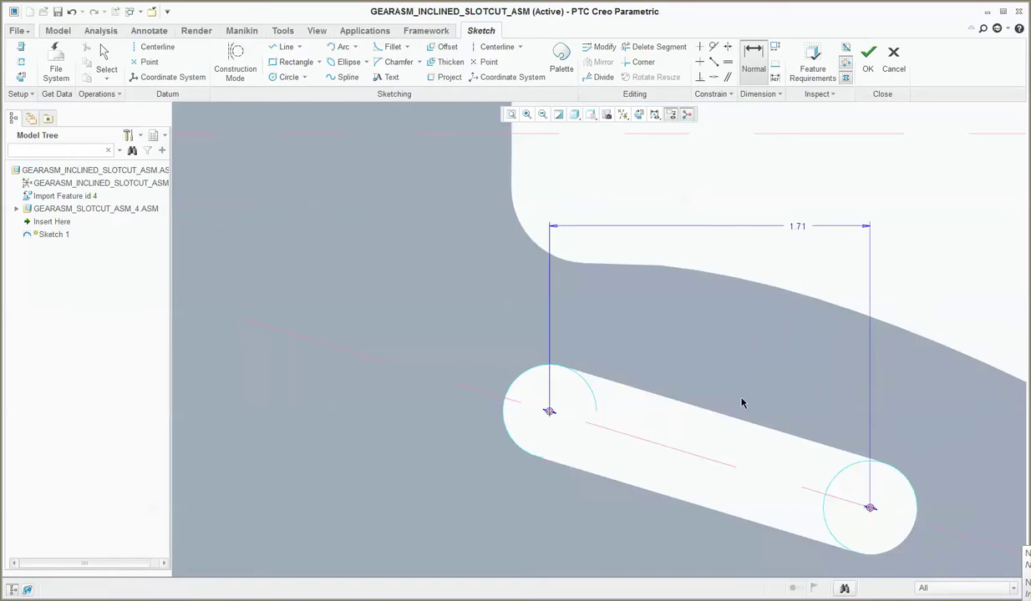
right_click(738, 349)
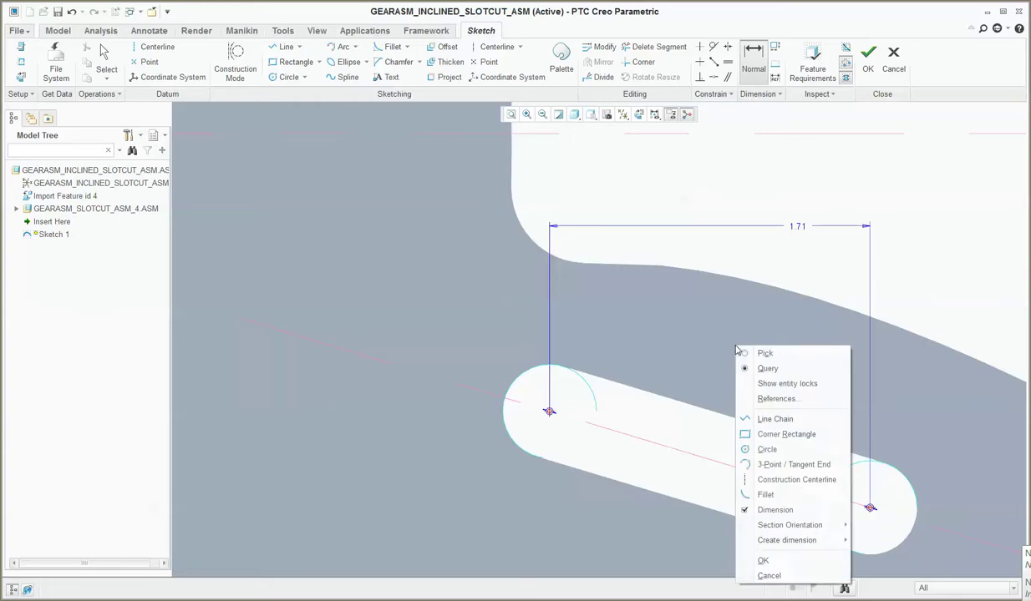
left_click(745, 280)
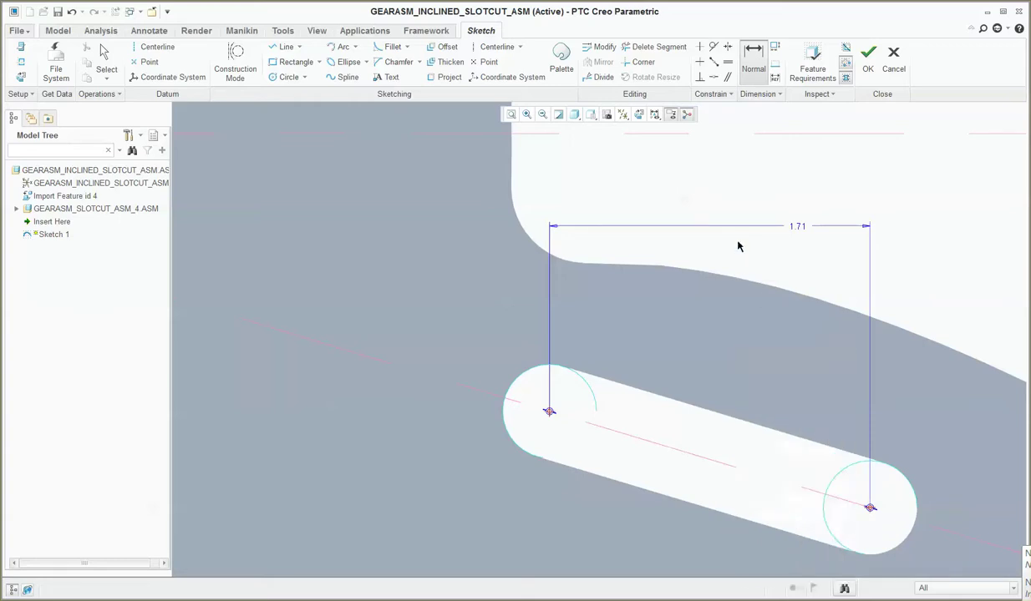
middle_click(739, 238)
middle_click(783, 242)
left_click(738, 240)
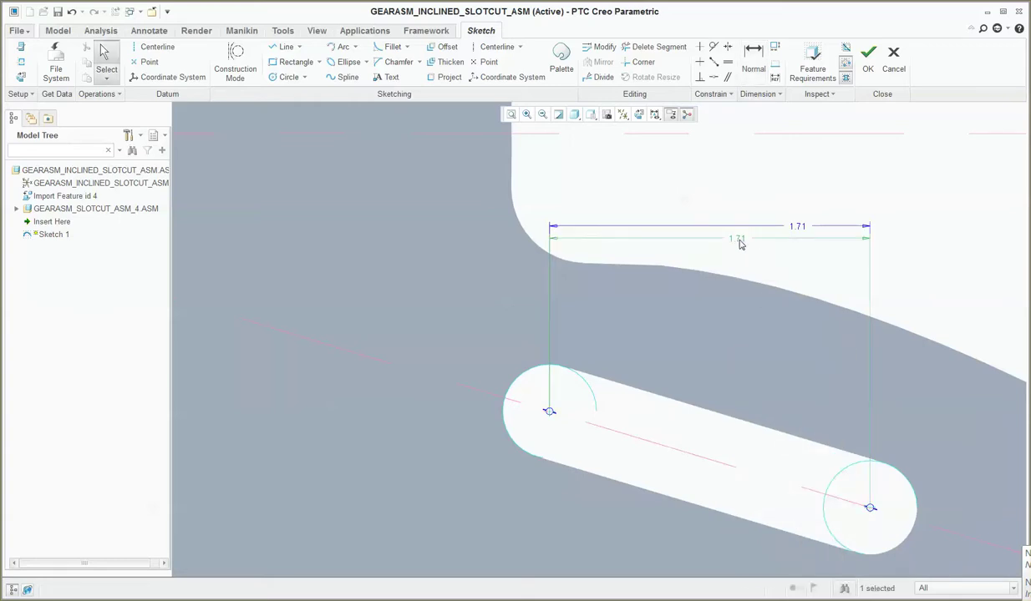
key("Delete")
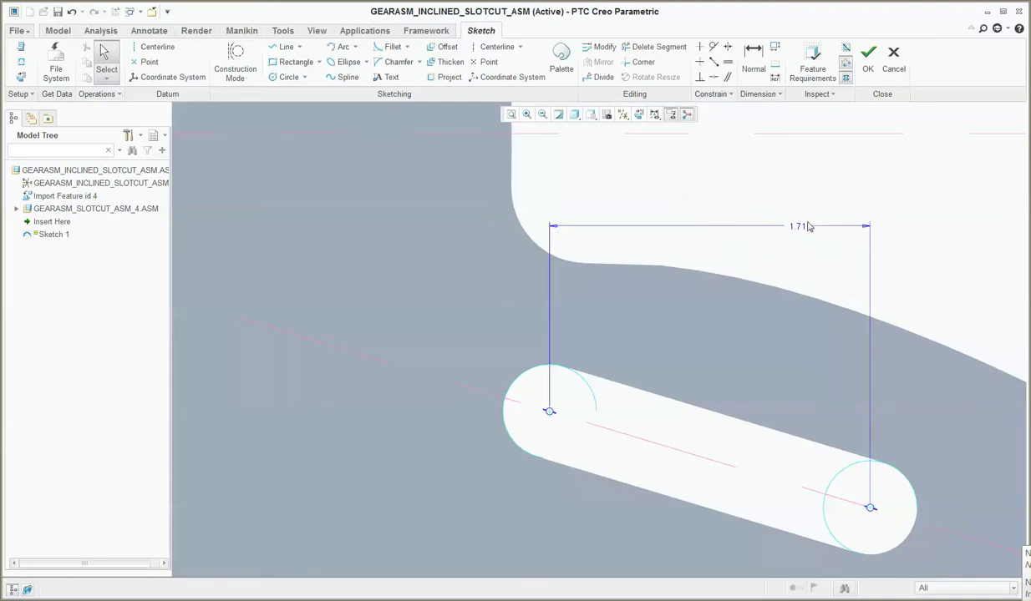
left_click(800, 228)
key("Delete")
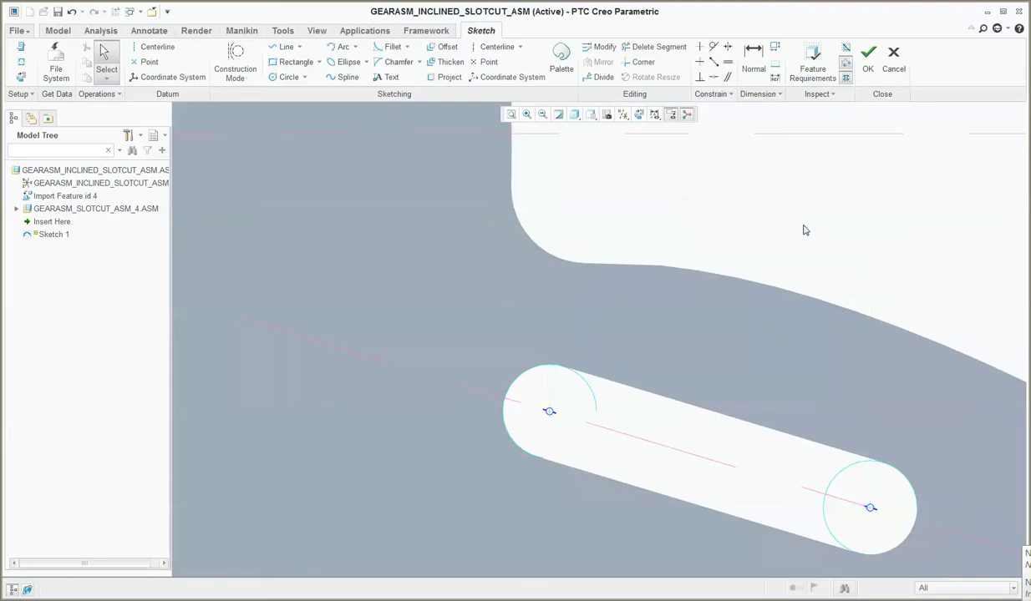
Step: Sketch a line joining the centers of the slot's two end arcs
left_click(283, 47)
left_click(548, 412)
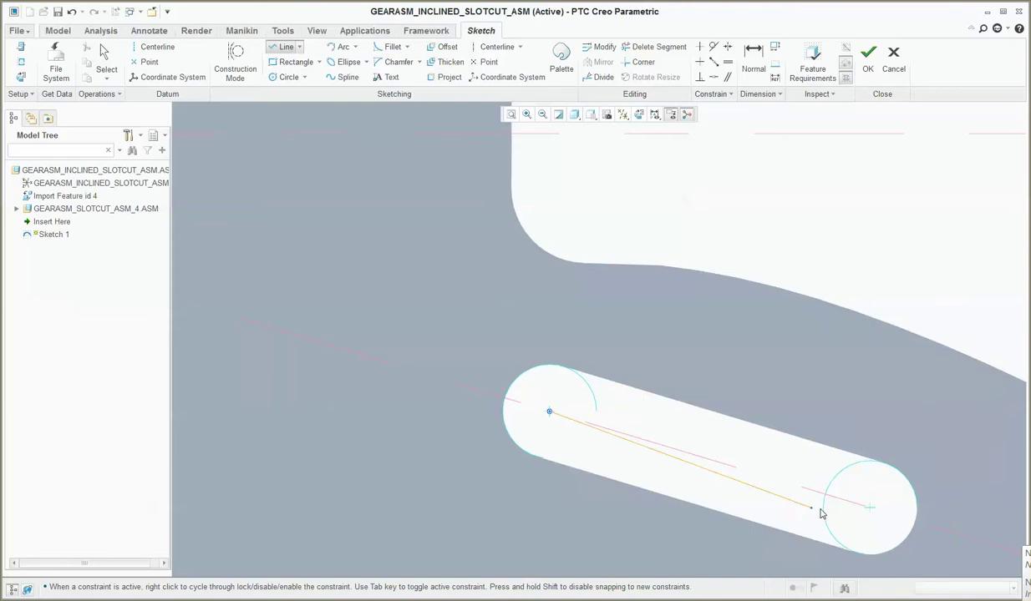
left_click(870, 507)
middle_click(838, 396)
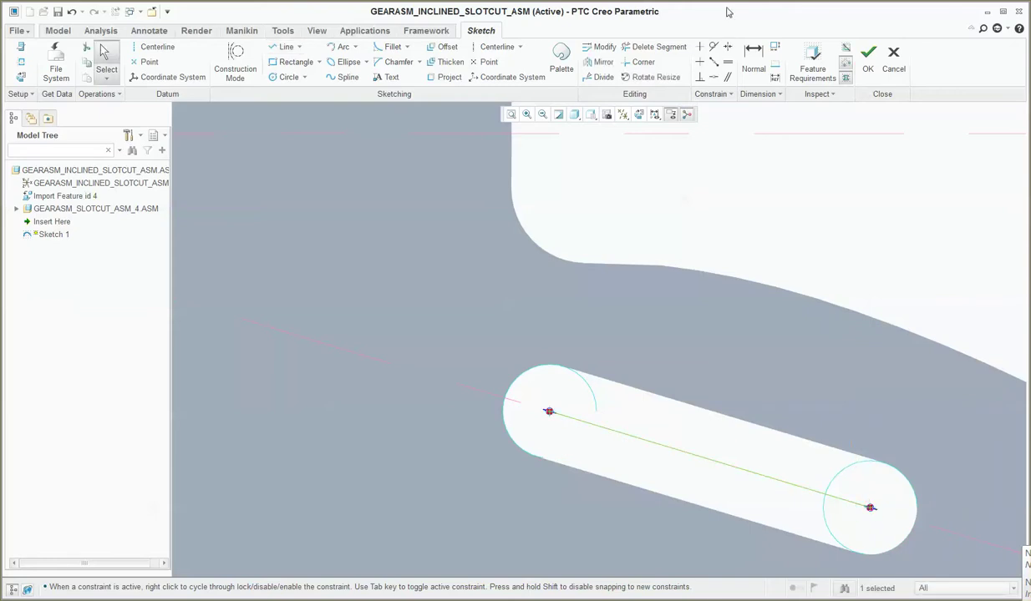
Step: Measure the length of the line between the slot's arc centers, and quit the sketch without saving it
left_click(754, 57)
middle_click(685, 387)
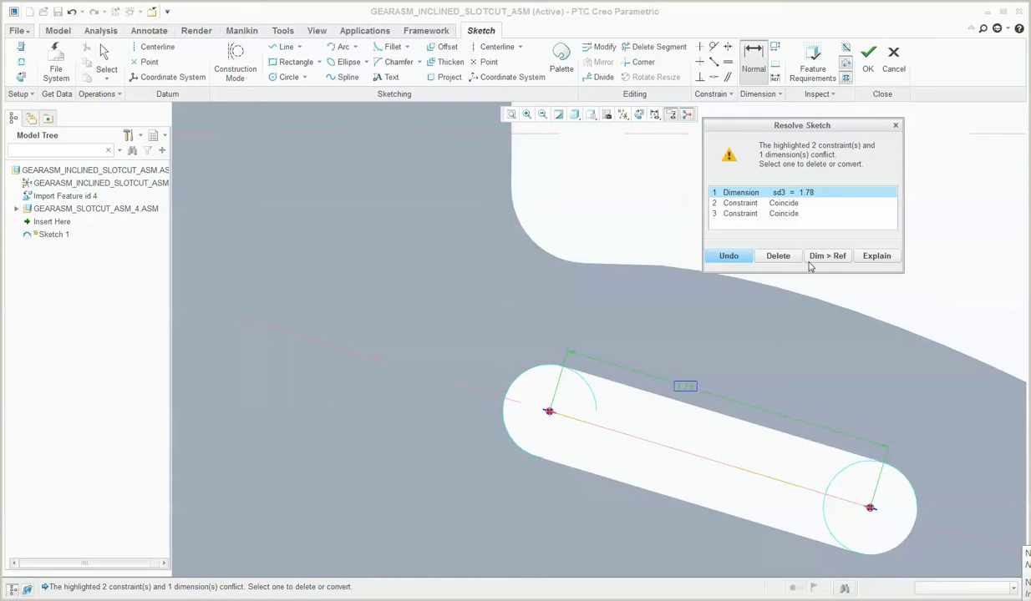
key("Escape")
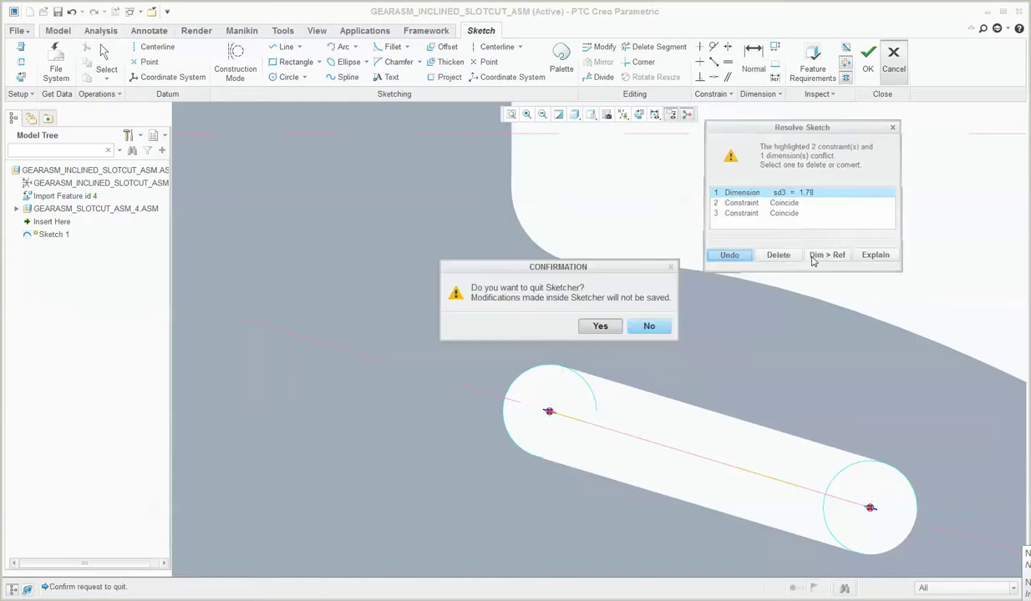
left_click(599, 326)
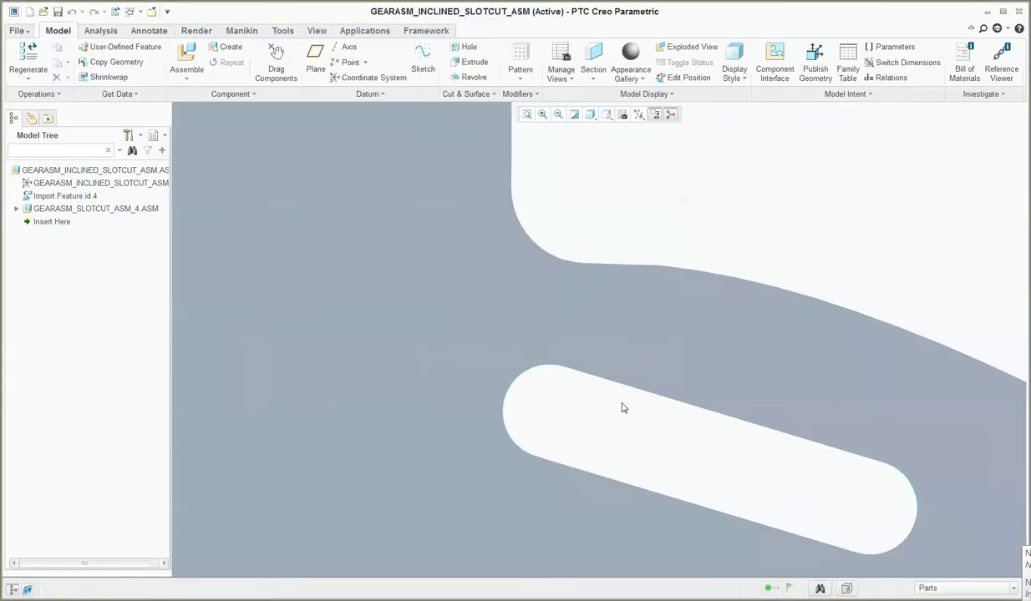
Step: Examine the slot cuts in the teeth of the gear part GEAR.PRT
scroll(618, 401, "up", 8)
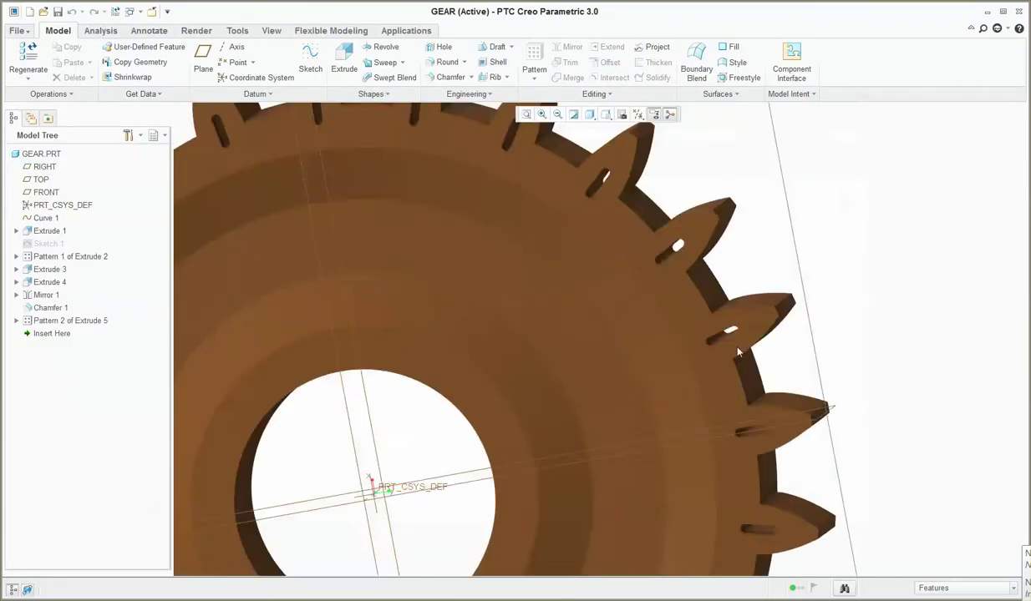
scroll(690, 333, "up", 3)
middle_click_drag(690, 332, 741, 391)
scroll(725, 347, "down", 3)
scroll(699, 349, "up", 3)
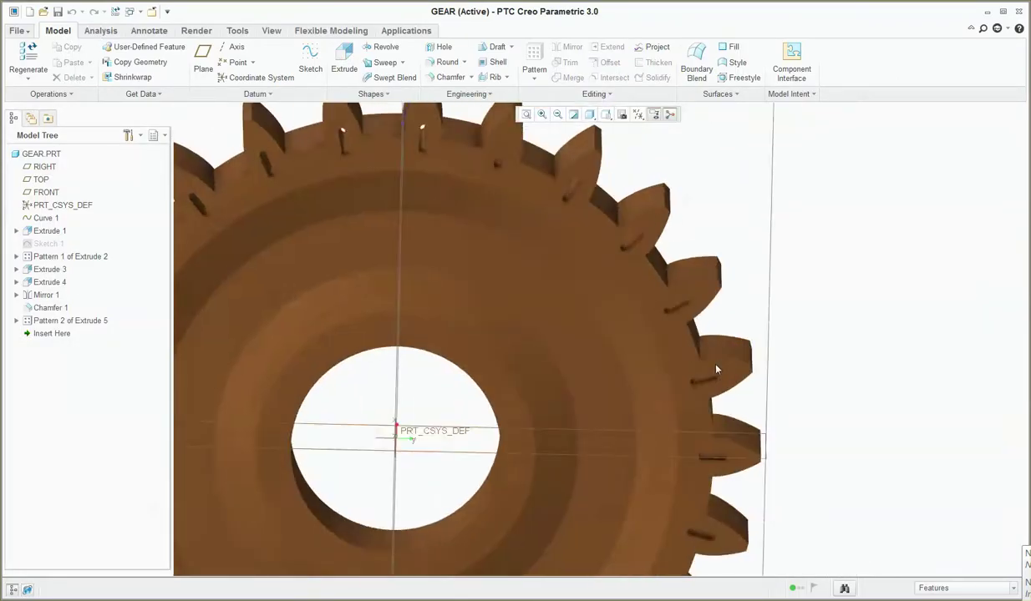
scroll(690, 350, "down", 5)
middle_click_drag(684, 376, 692, 339)
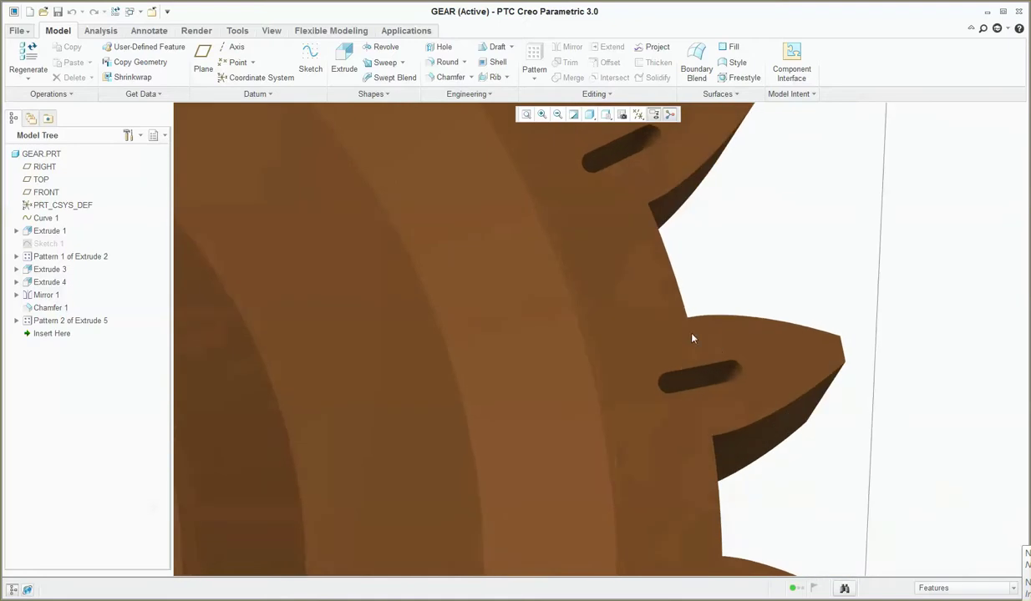
scroll(698, 375, "down", 3)
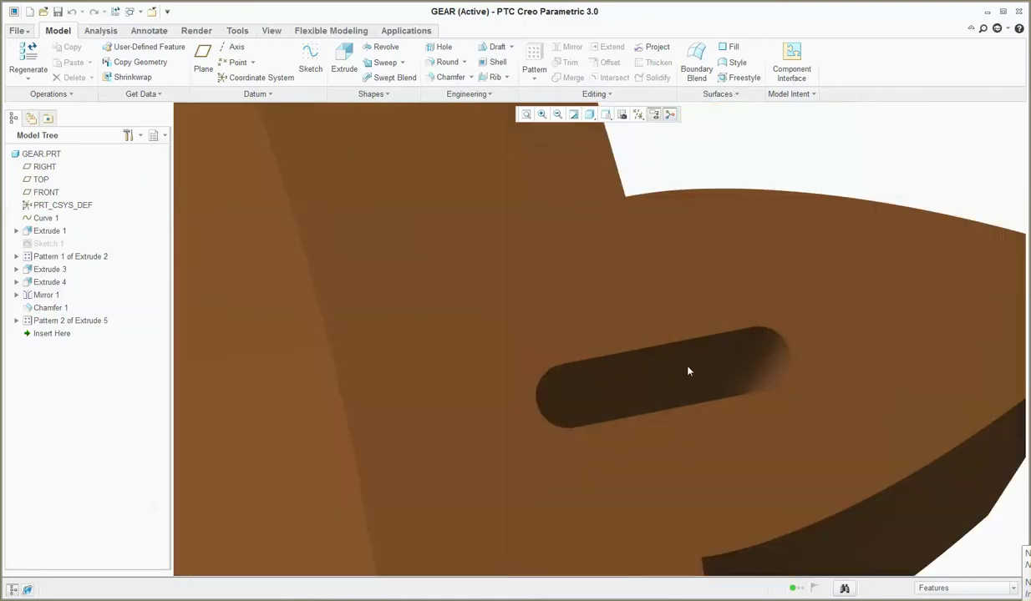
double_click(688, 368)
scroll(686, 378, "up", 2)
mouse_move(686, 378)
middle_mouse_down()
mouse_move(686, 368)
mouse_move(708, 370)
mouse_move(692, 368)
mouse_move(708, 373)
mouse_move(699, 388)
middle_mouse_up()
left_click(696, 388)
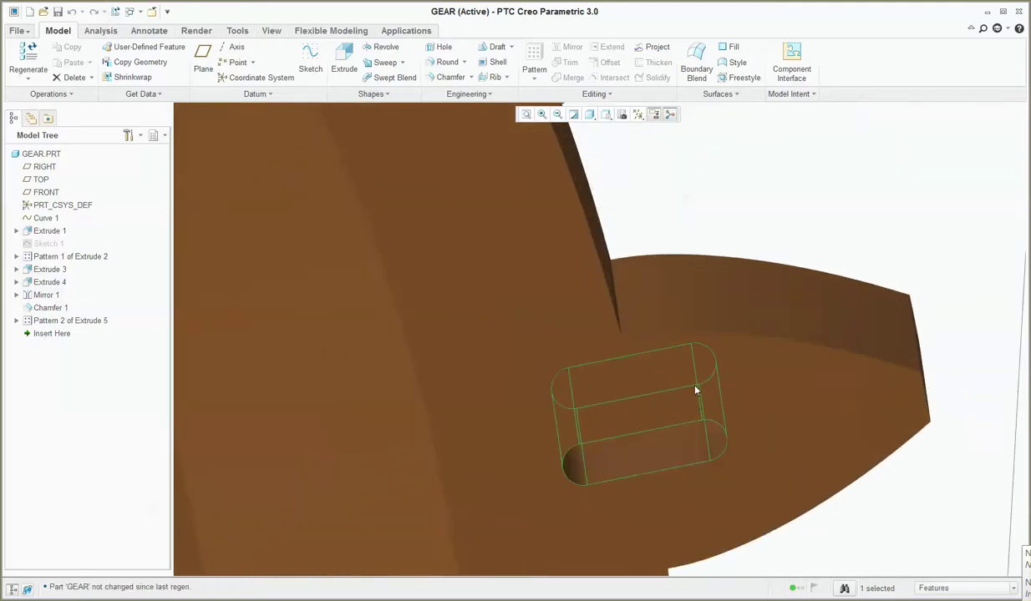
key("ctrl+d")
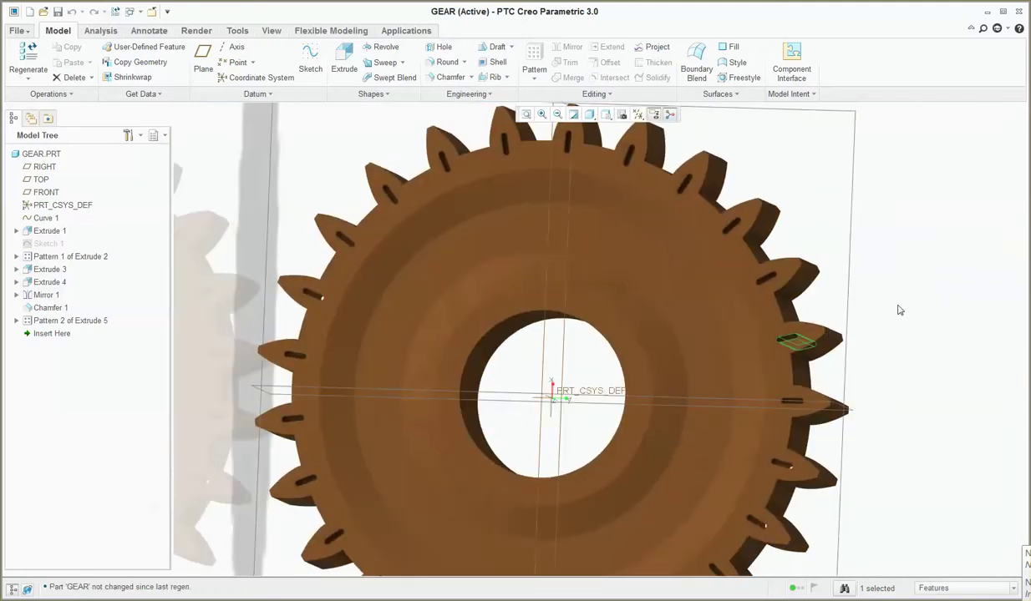
Step: Start an extrude sketch on the FRONT datum plane and orient the sketch parallel to the screen
left_click(823, 211)
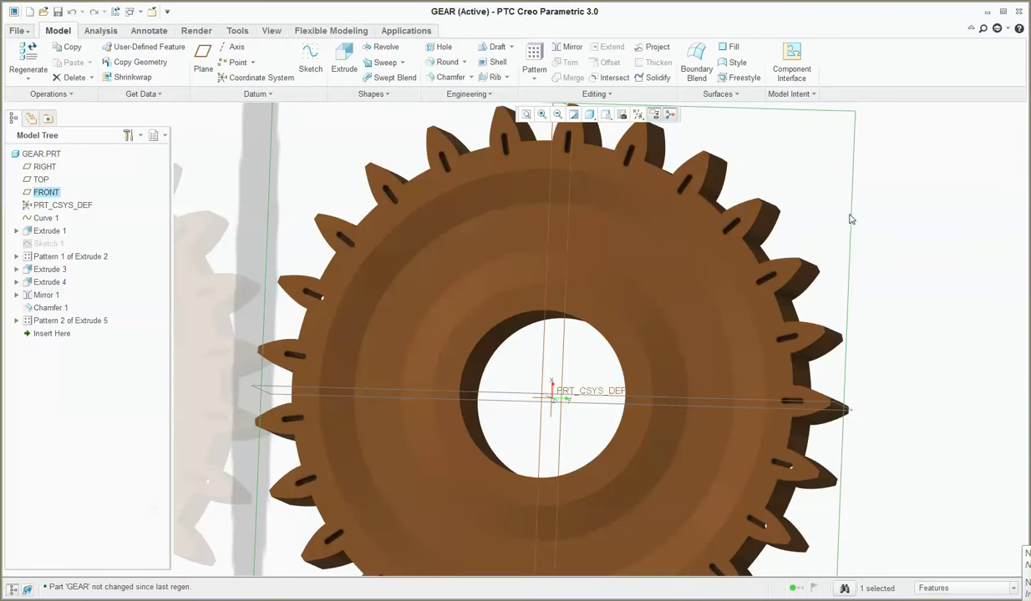
left_click(344, 60)
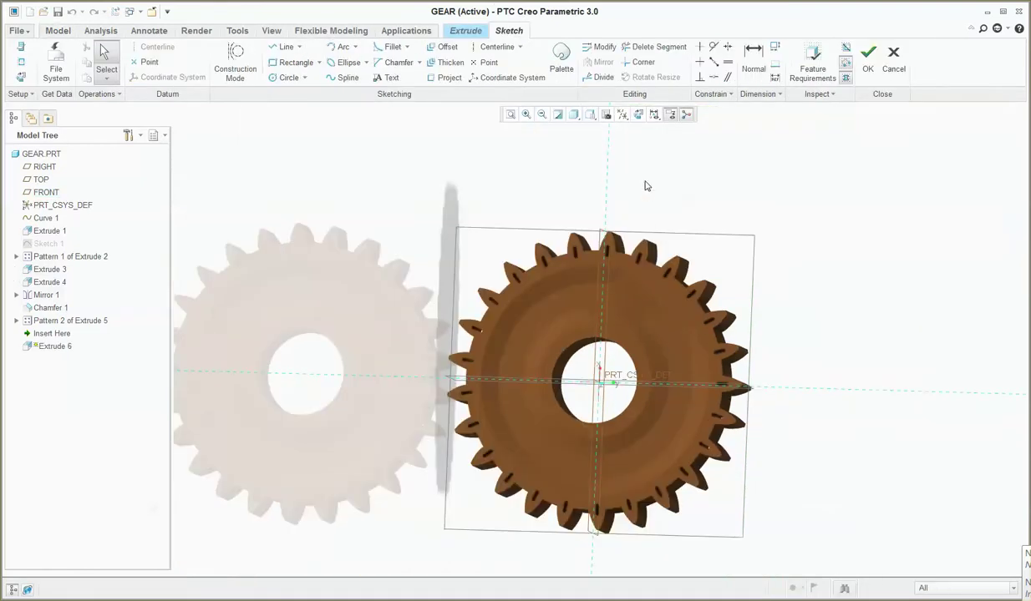
left_click(637, 114)
Step: Examine the teeth and slots around the gear to find a tooth aligned with a sketch axis
scroll(743, 283, "up", 6)
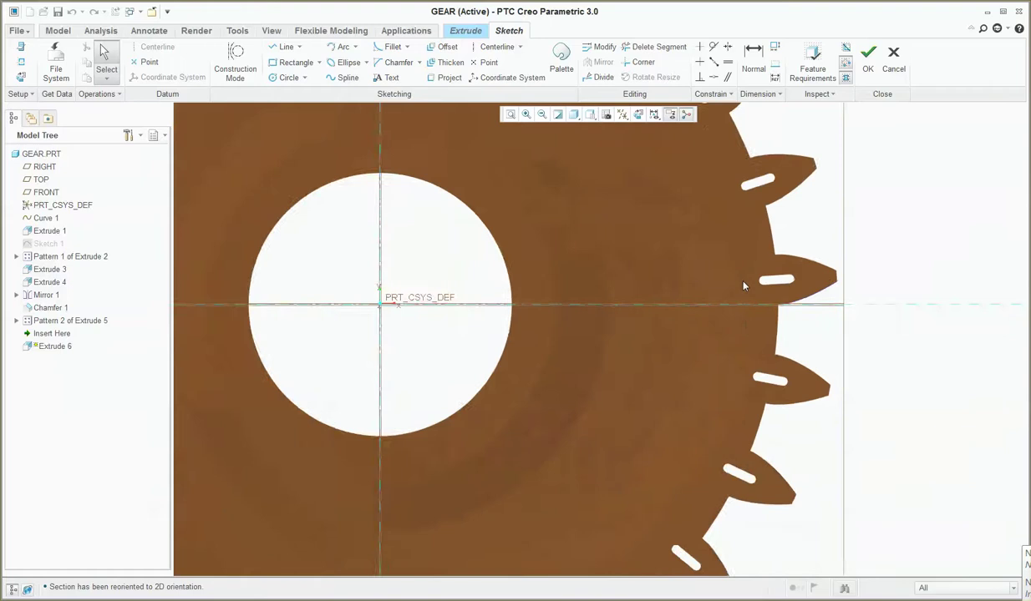
scroll(913, 340, "down", 8)
scroll(565, 340, "up", 2)
scroll(566, 340, "up", 2)
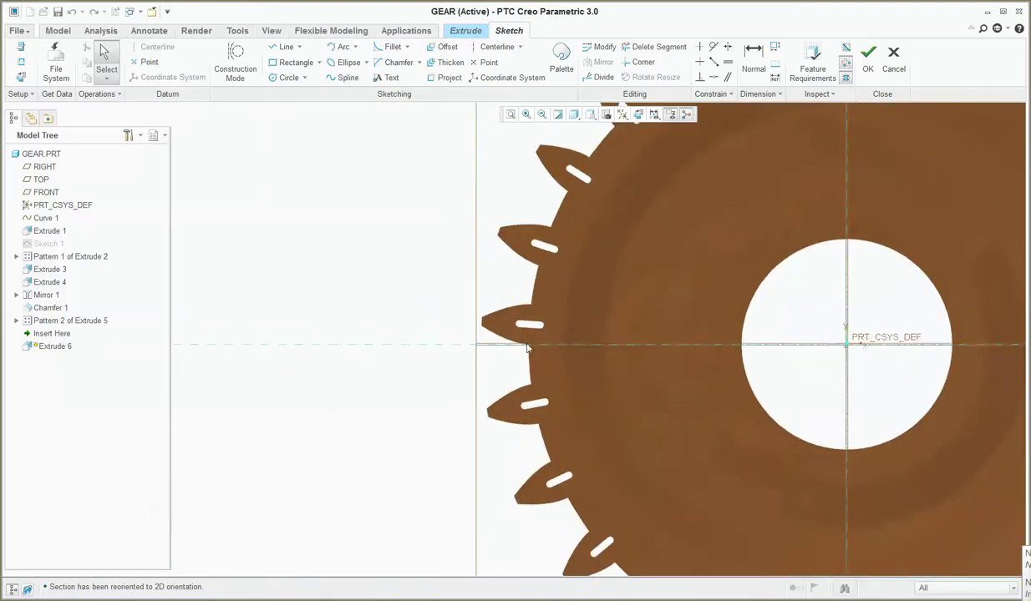
scroll(601, 280, "down", 5)
scroll(607, 287, "up", 7)
scroll(607, 287, "down", 5)
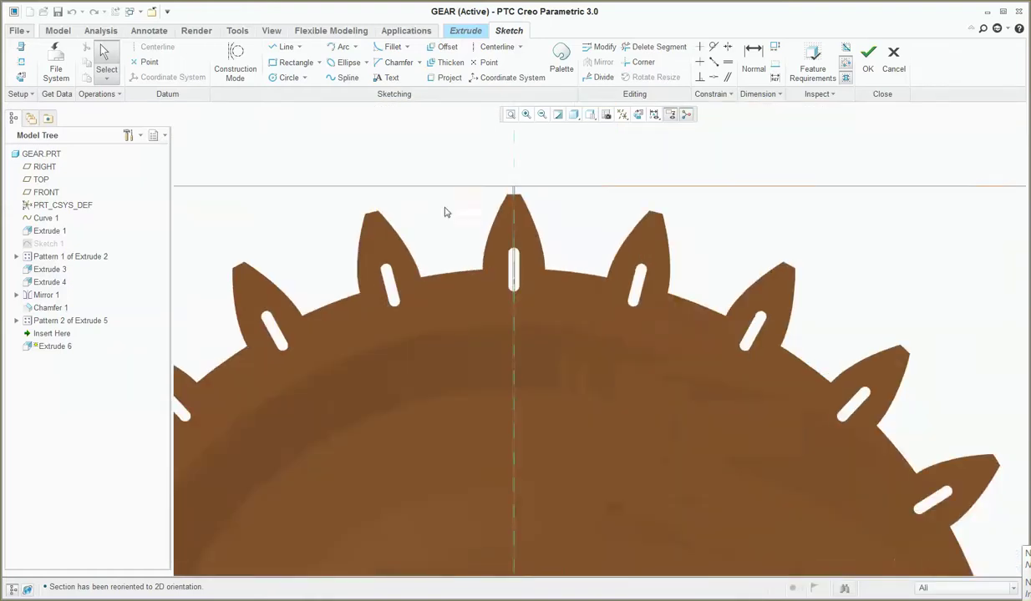
scroll(787, 426, "up", 6)
scroll(738, 343, "down", 2)
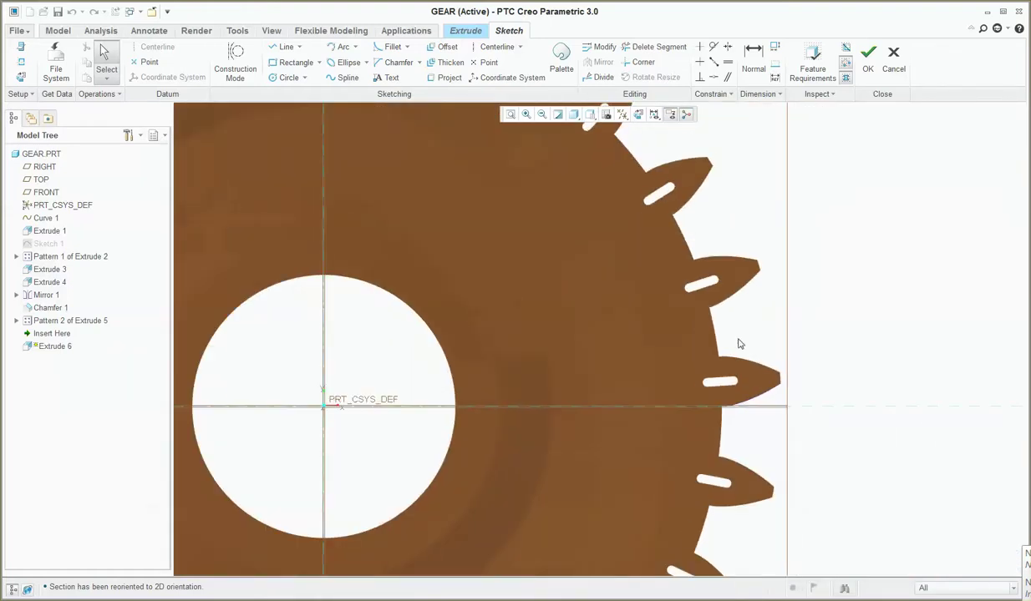
scroll(739, 343, "down", 1)
scroll(863, 352, "down", 6)
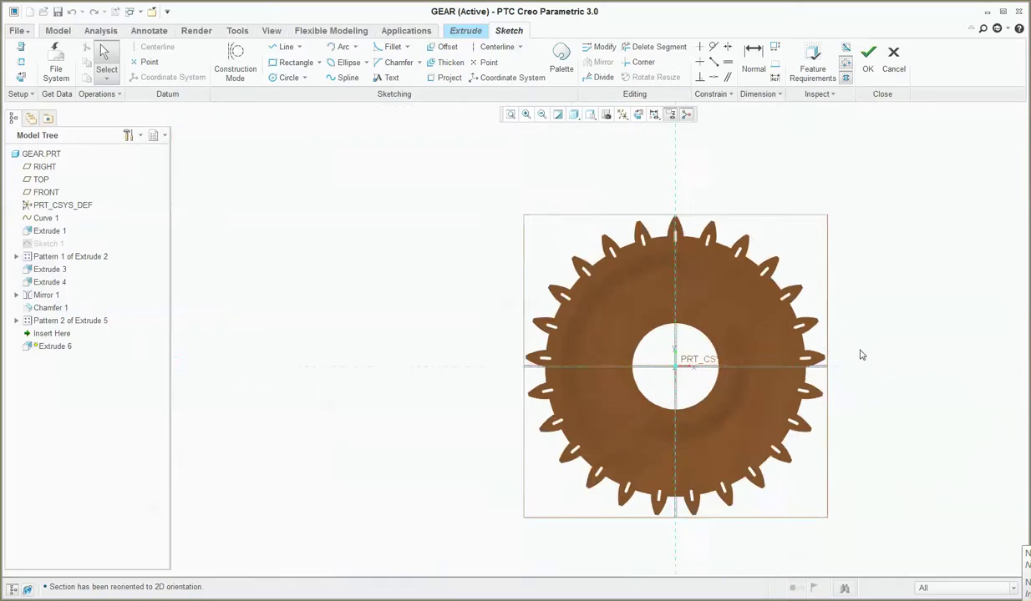
scroll(554, 393, "up", 4)
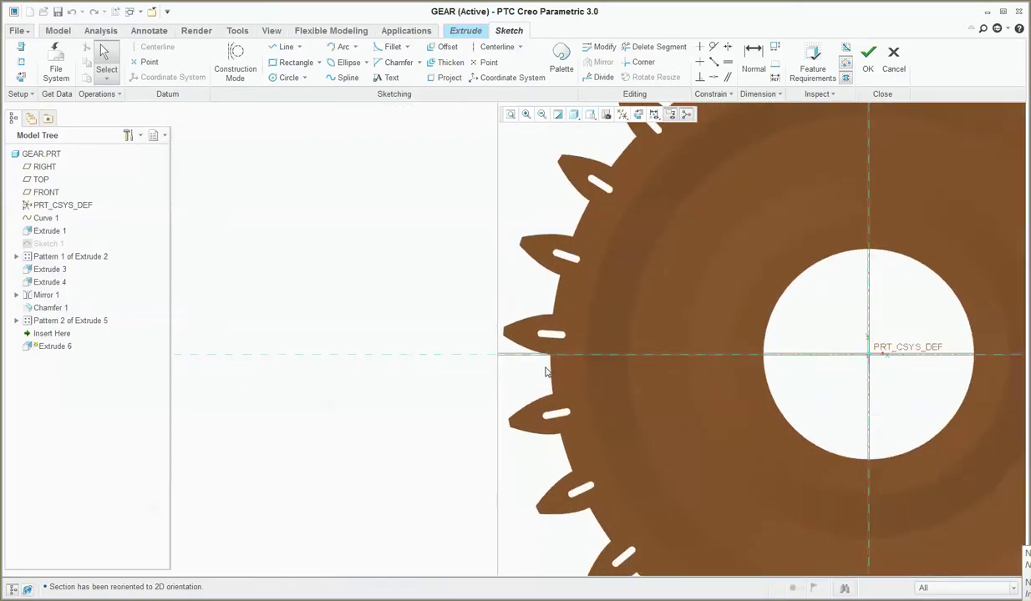
scroll(347, 416, "down", 4)
scroll(563, 288, "up", 8)
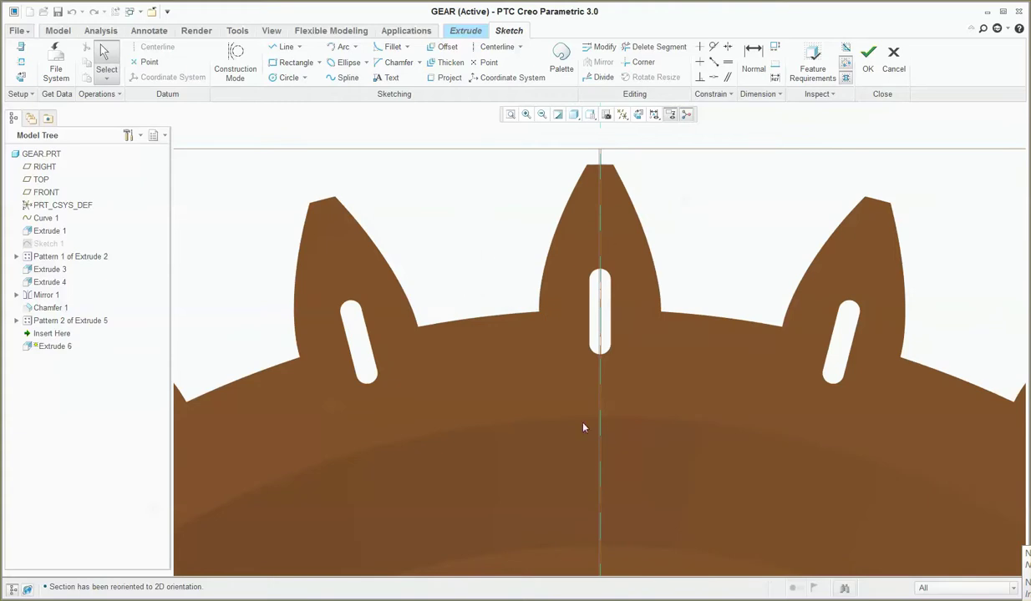
scroll(554, 314, "up", 2)
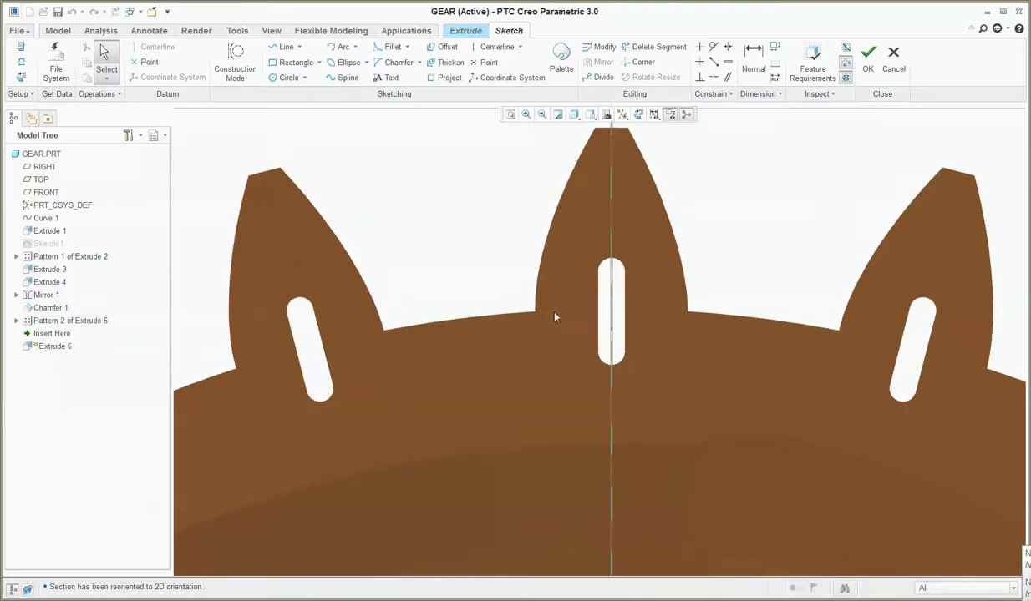
Step: Add the two root corner vertices of the tooth on the vertical axis as sketch references
left_click(19, 66)
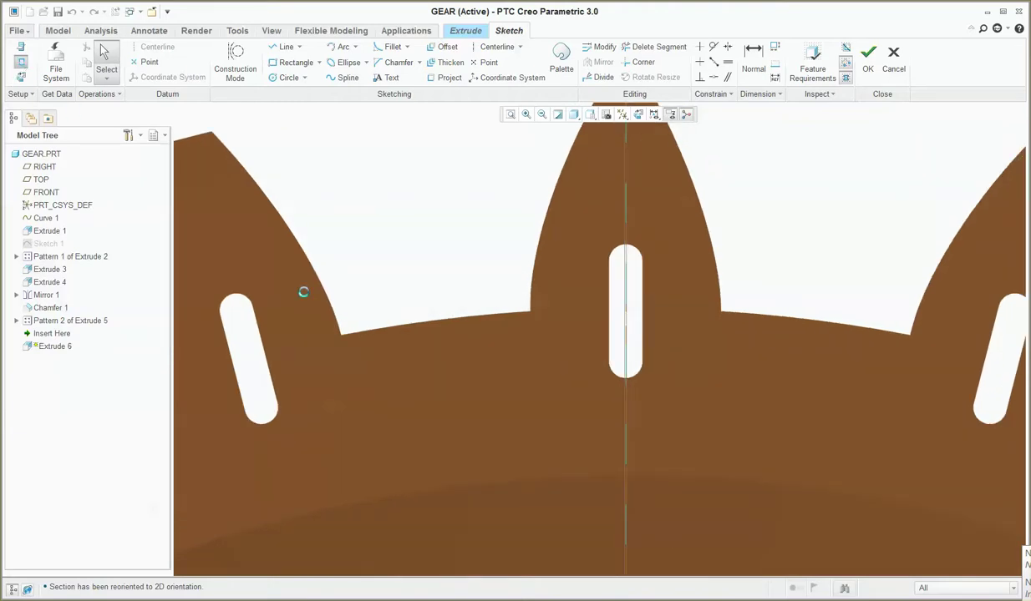
left_click(531, 312)
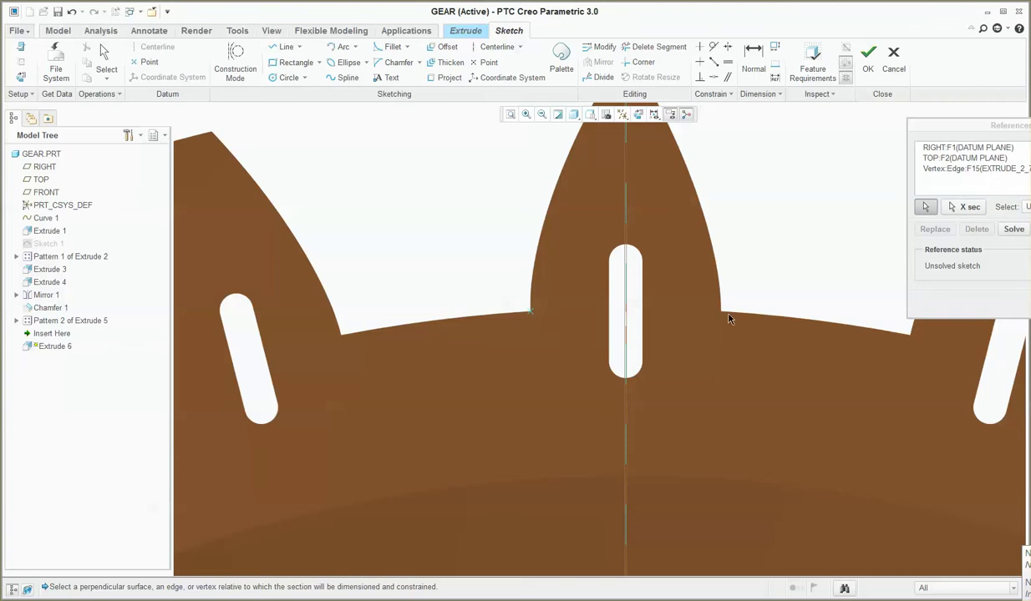
left_click(721, 312)
middle_click(665, 355)
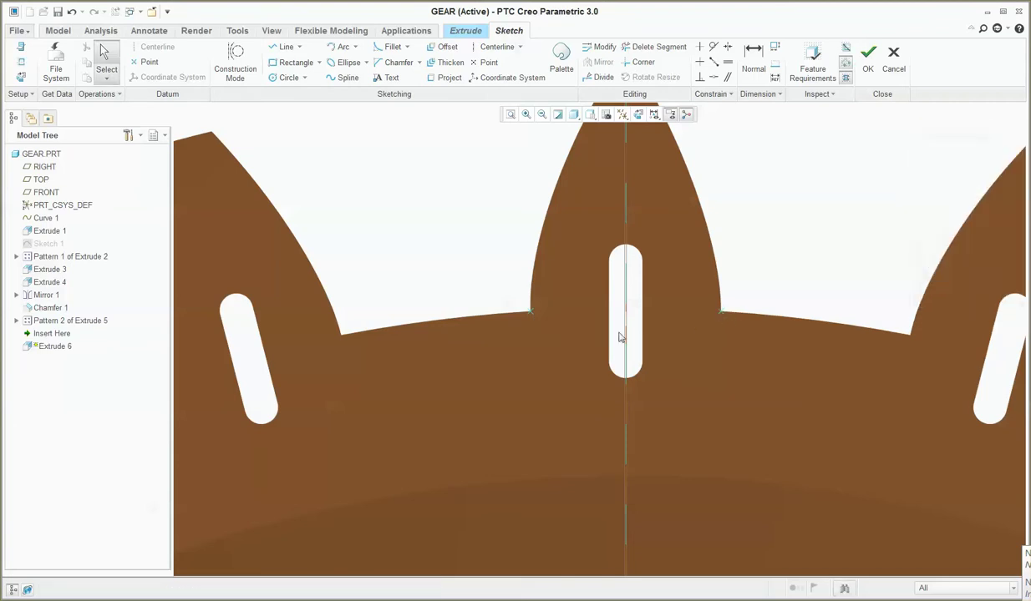
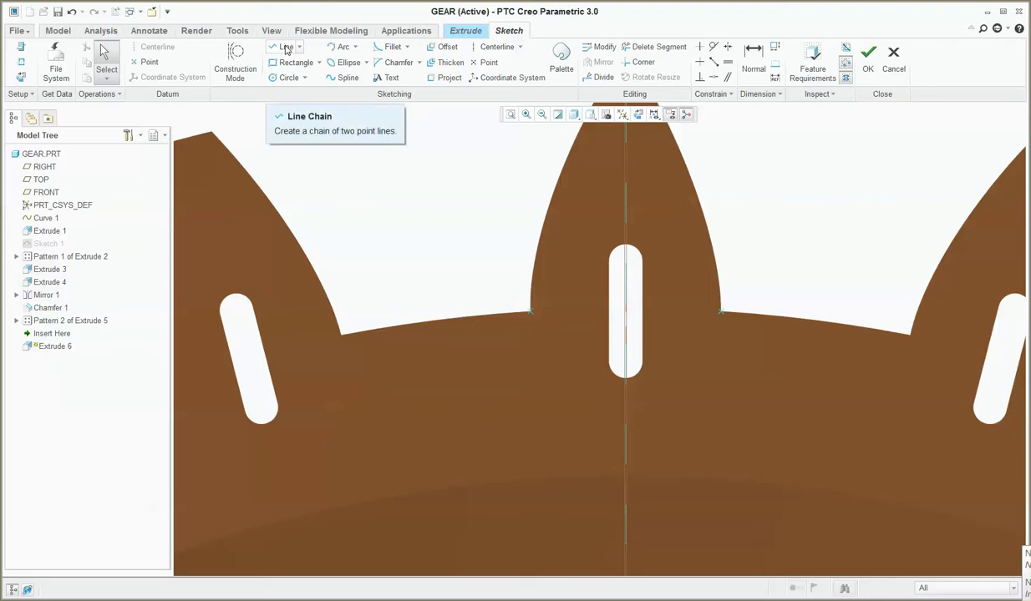
Step: Try a horizontal line across the tooth base between the two reference vertices, and delete it
left_click(285, 48)
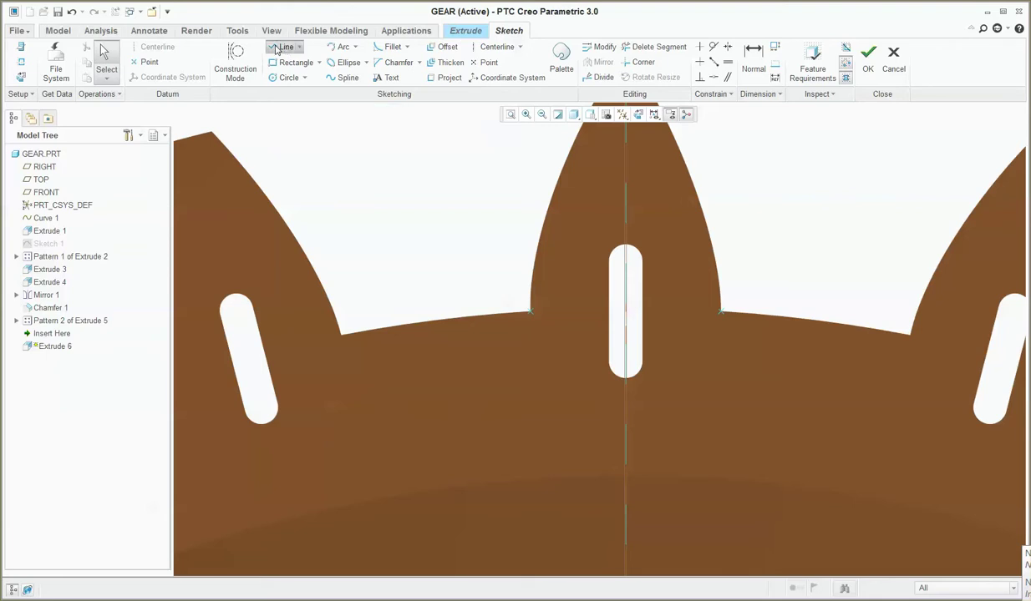
left_click(532, 319)
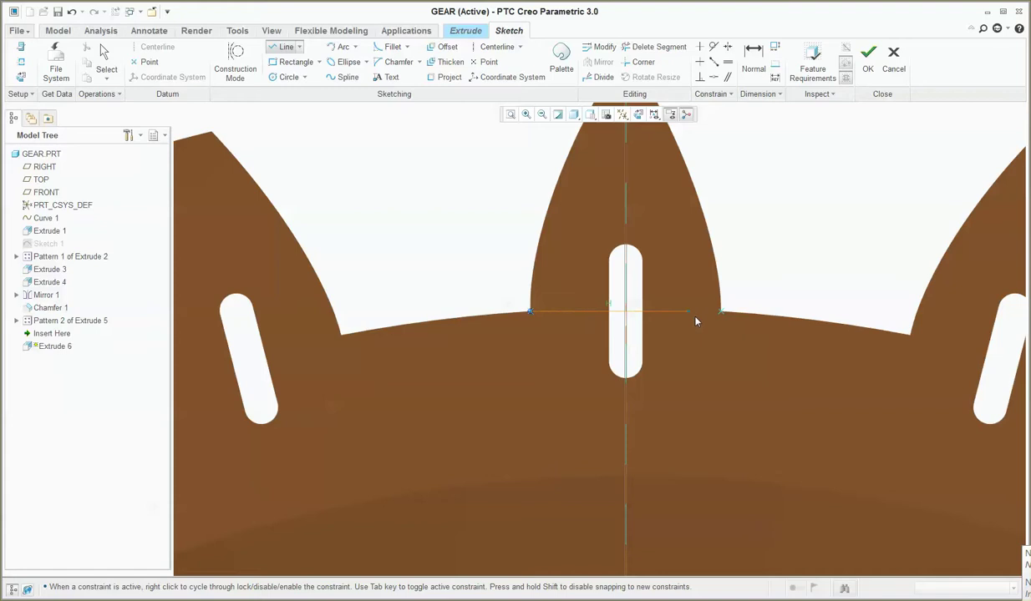
left_click(723, 320)
middle_click(698, 319)
scroll(598, 285, "up", 2)
scroll(535, 339, "up", 1)
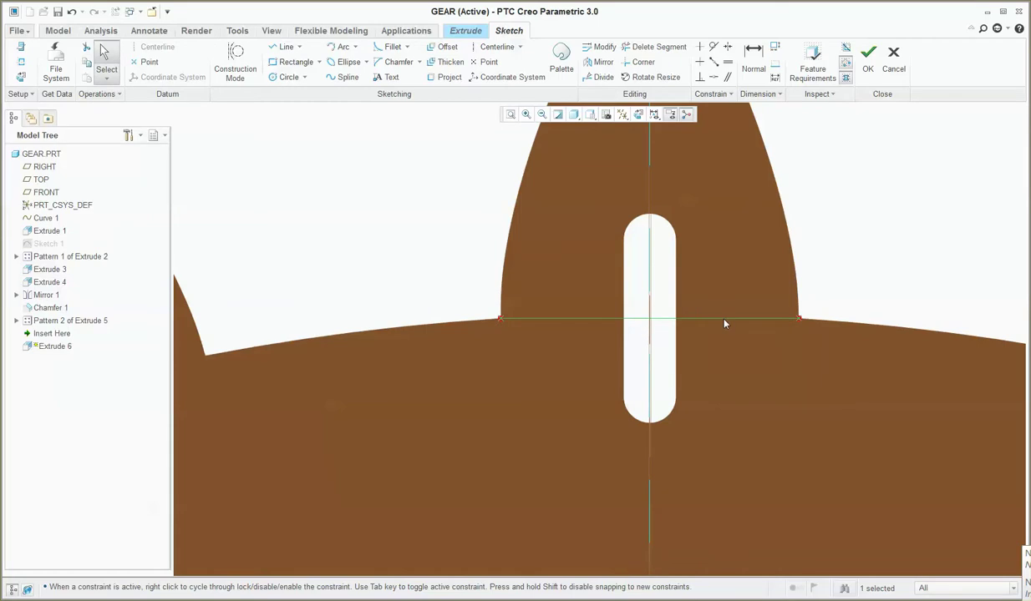
key("Delete")
Step: Sketch a horizontal line about 0.80 long from the tooth's left root corner towards the slot
left_click(284, 47)
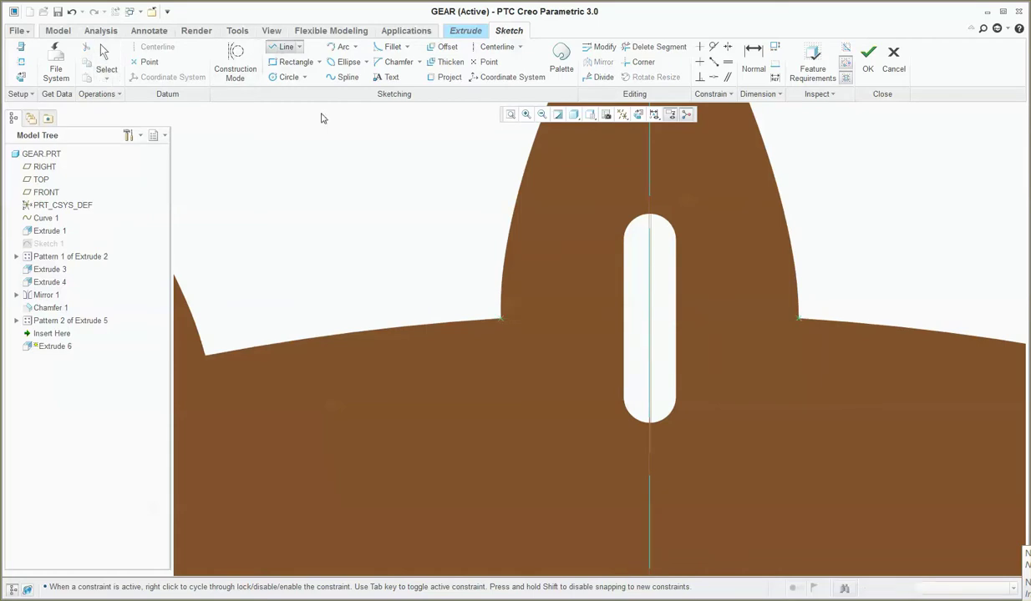
left_click(505, 324)
left_click(585, 328)
middle_click(591, 330)
scroll(583, 329, "up", 2)
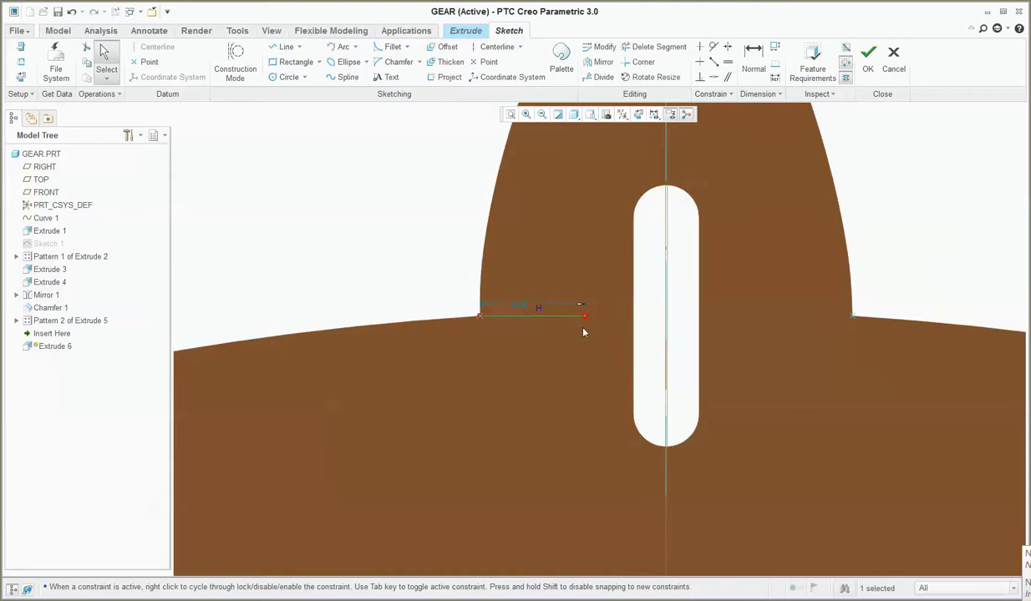
Step: Try lengths of 2 and 1.50 for the horizontal line at the tooth base
double_click(513, 304)
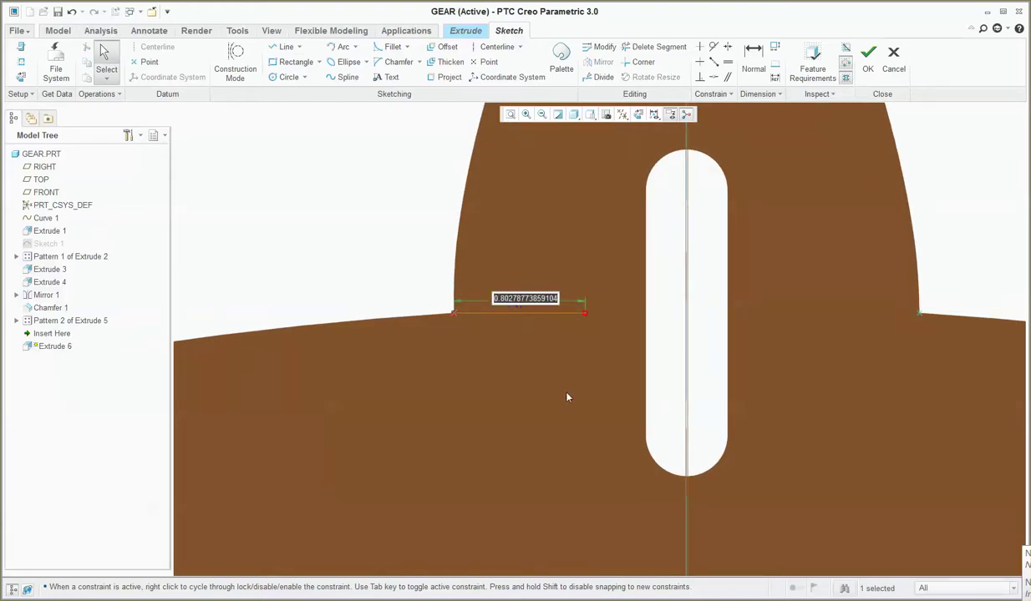
type("2")
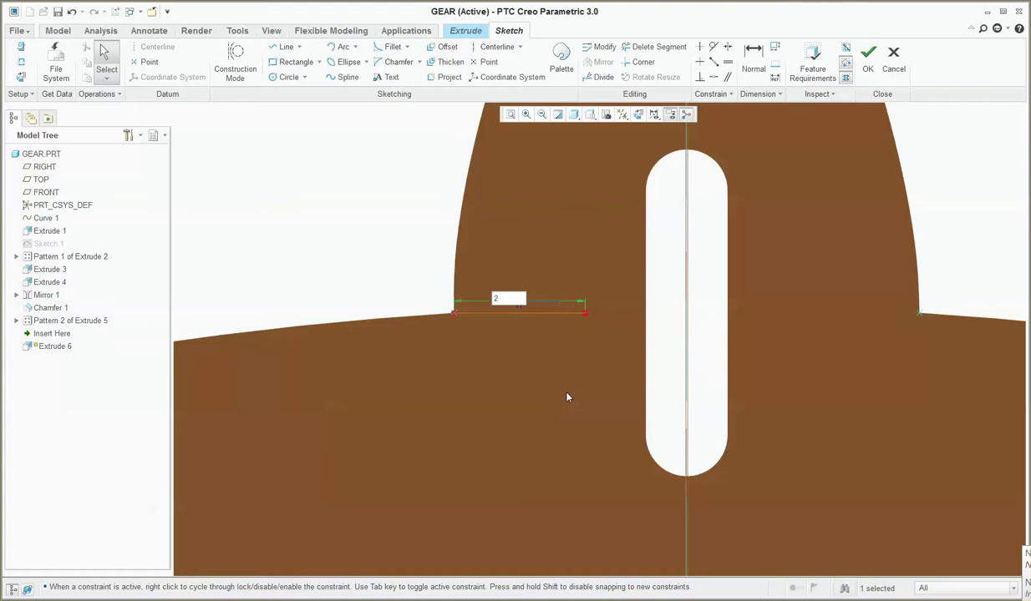
key("Return")
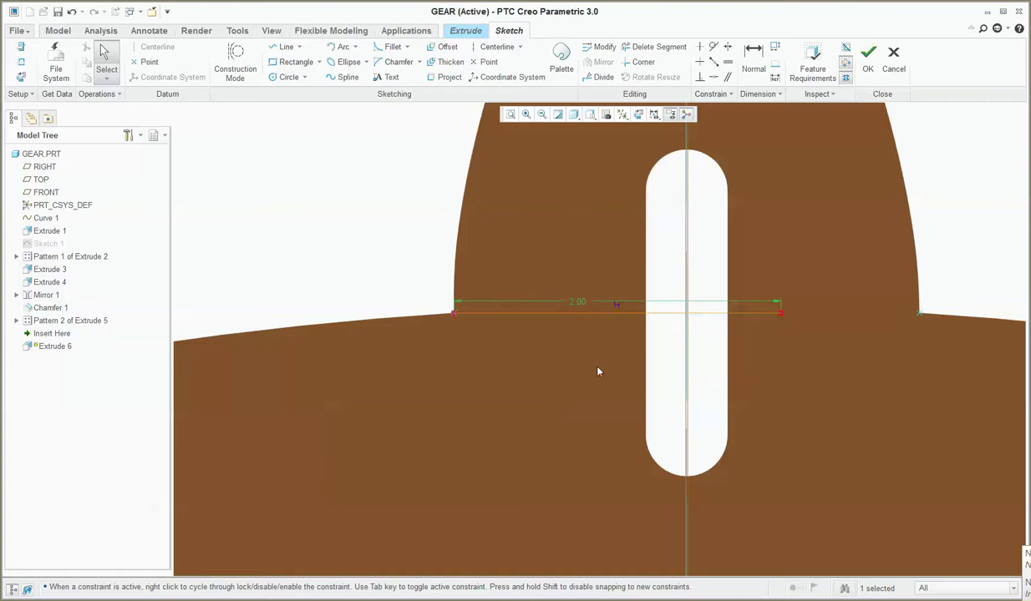
double_click(582, 303)
type("1.50")
key("Return")
Step: Set the horizontal line's length to 1.2 and compare its end with the slot's edge
double_click(548, 300)
type("1")
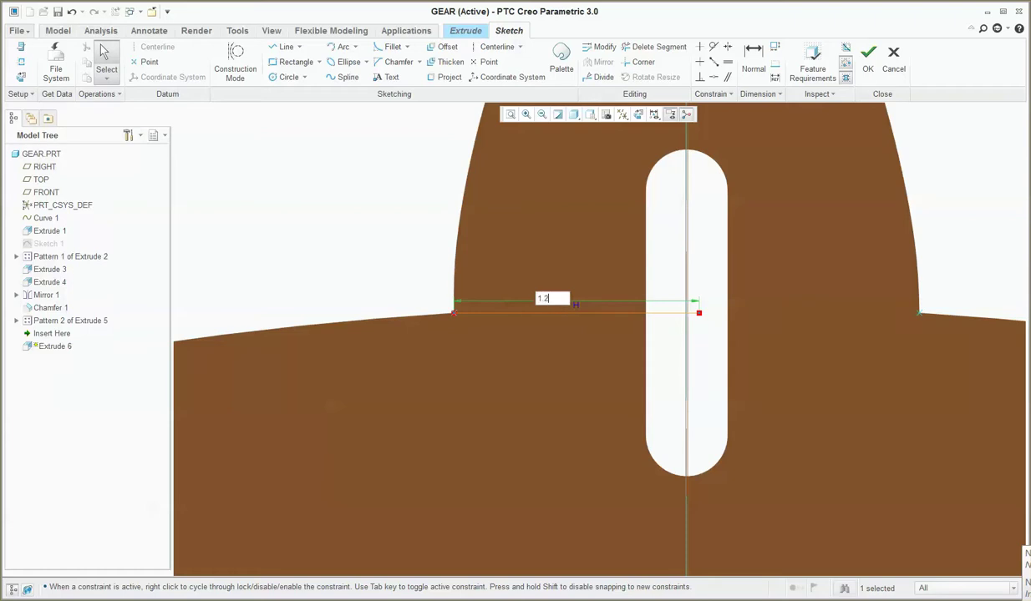
type(".2")
key("Return")
scroll(572, 314, "up", 2)
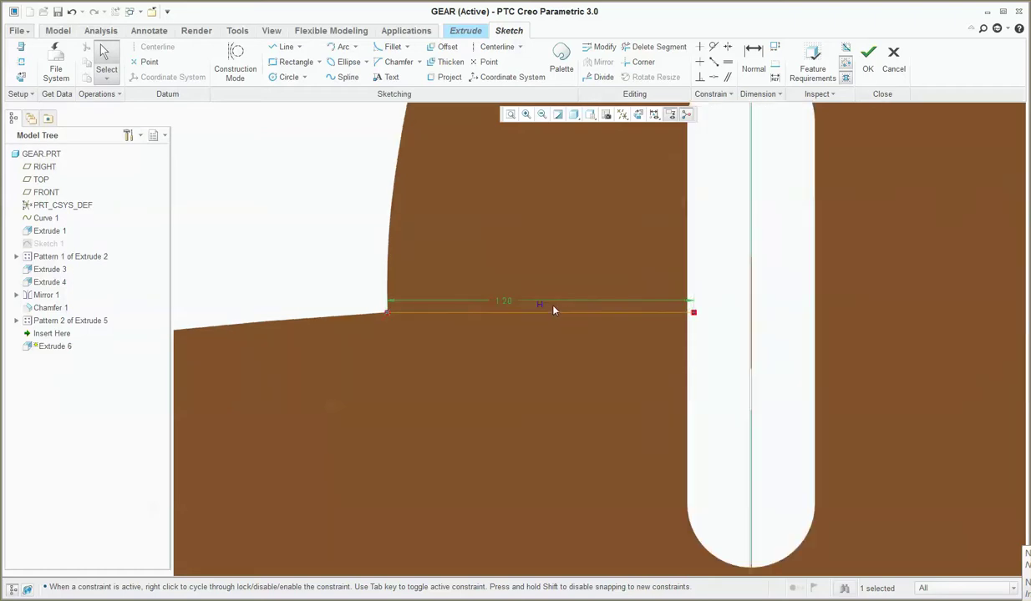
scroll(519, 318, "down", 7)
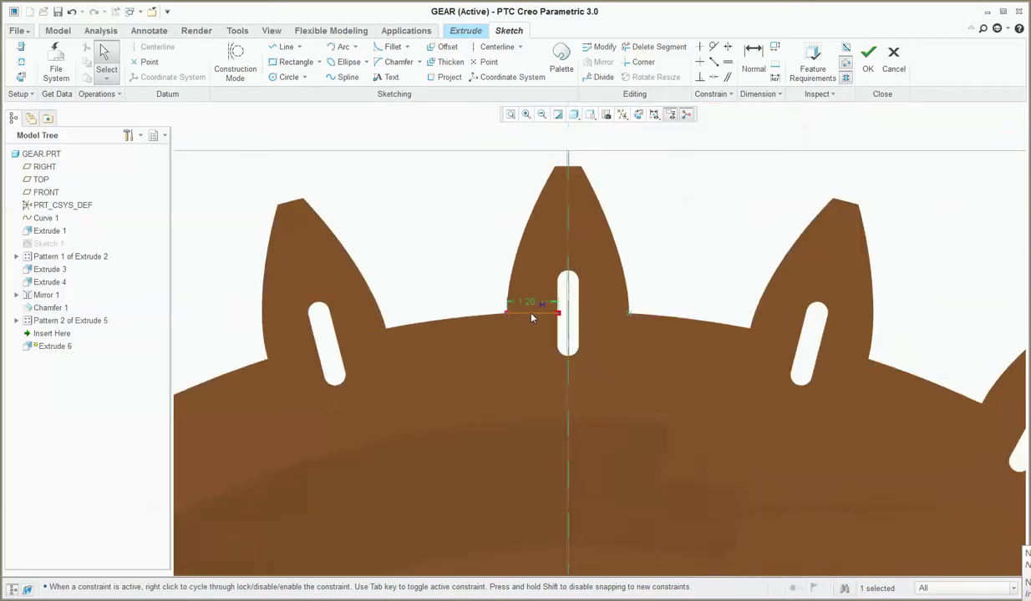
scroll(557, 316, "up", 1)
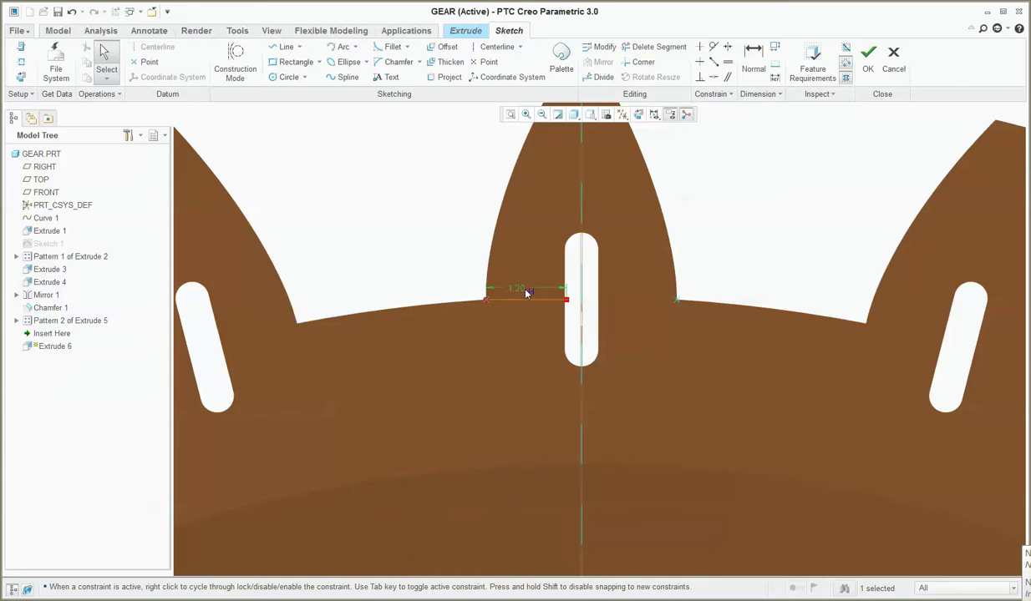
Step: Leave the sketch and discard the unfinished extrude feature
left_click(870, 72)
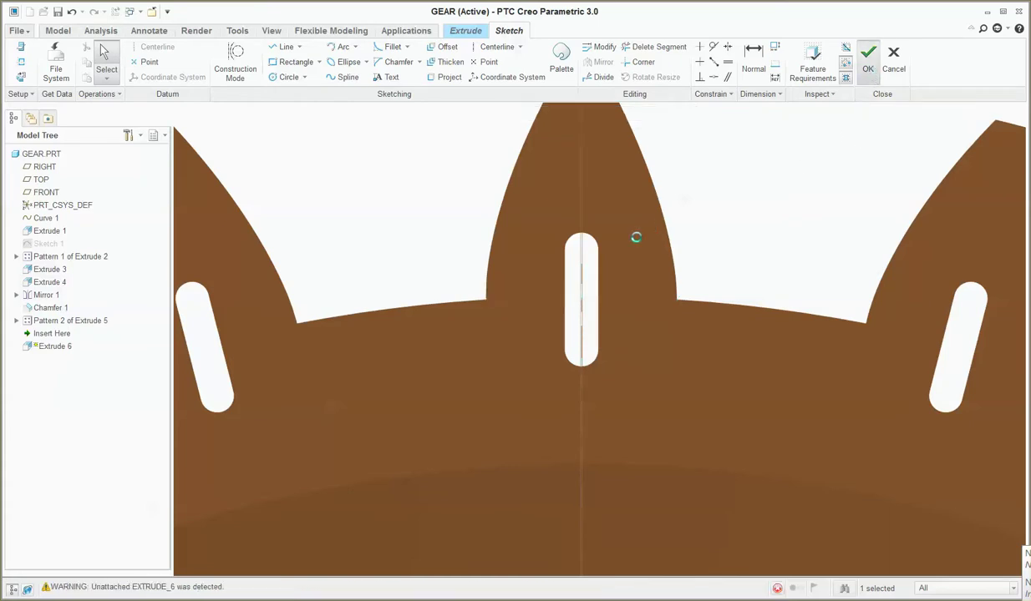
left_click(373, 63)
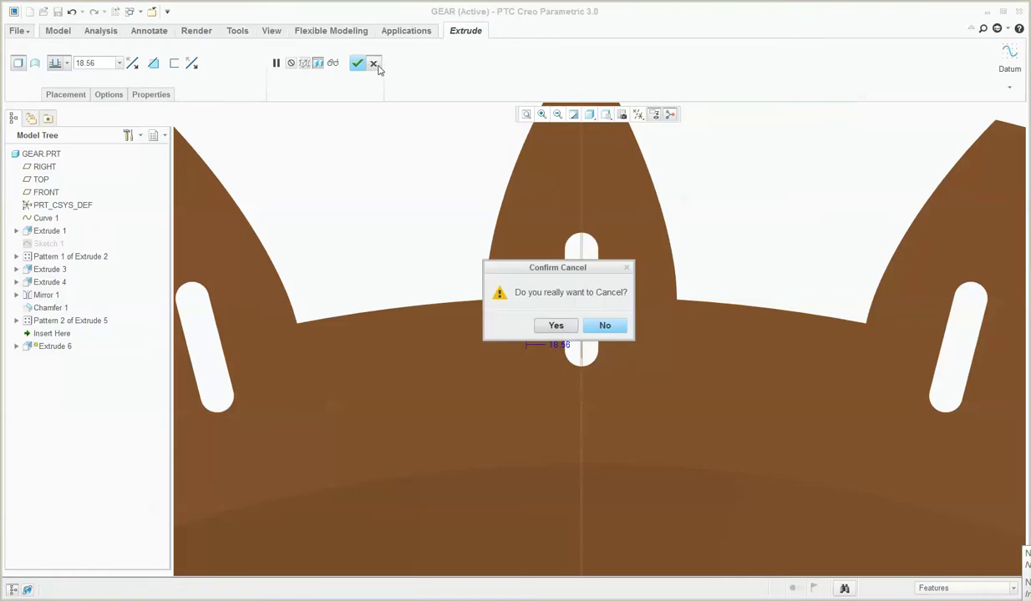
left_click(554, 326)
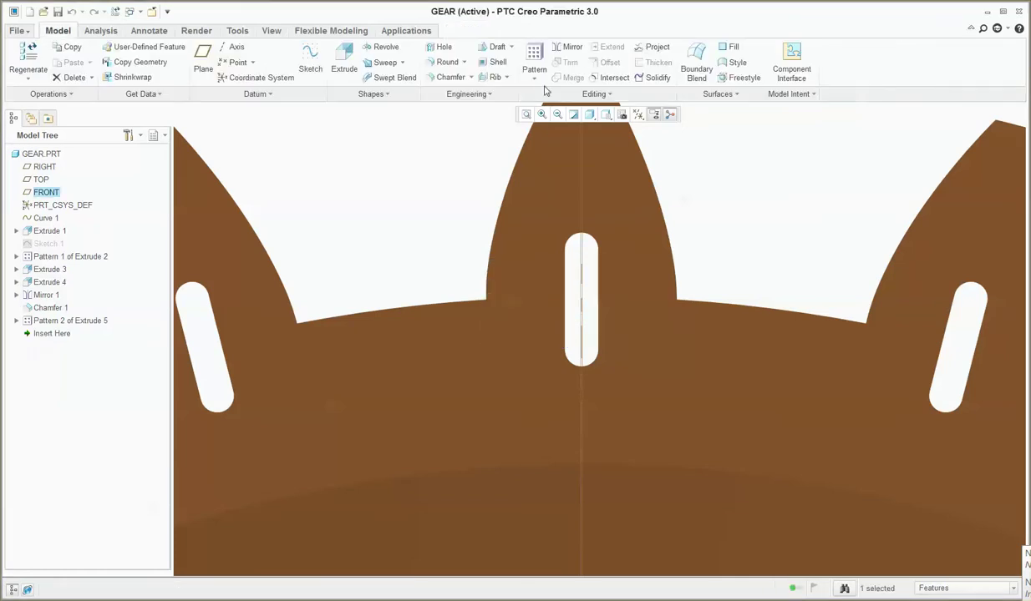
Step: Change the gear's root diameter relation to dd = da-2*2.5*m and regenerate the part
left_click(234, 31)
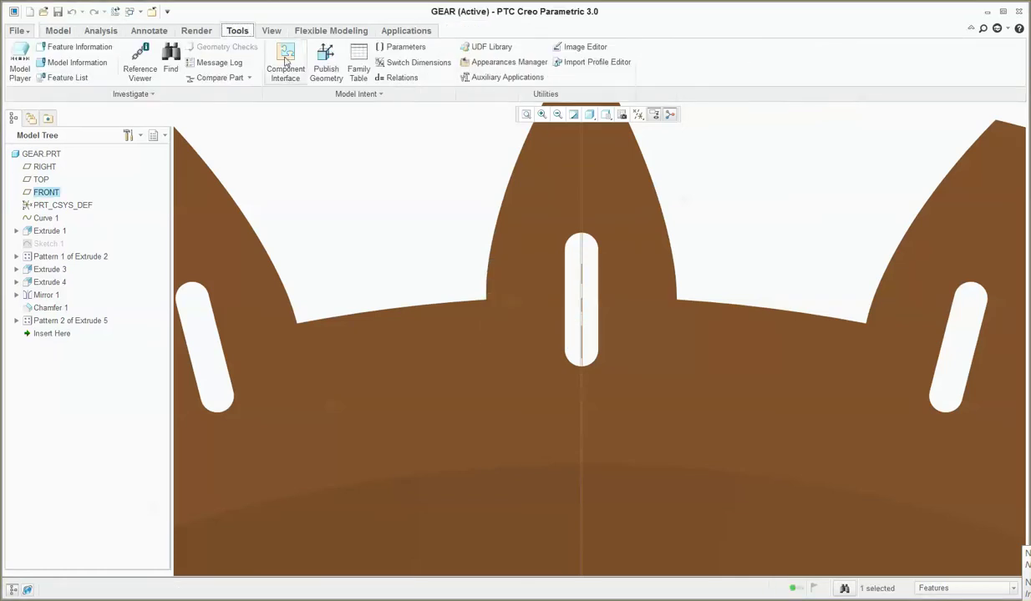
left_click(397, 77)
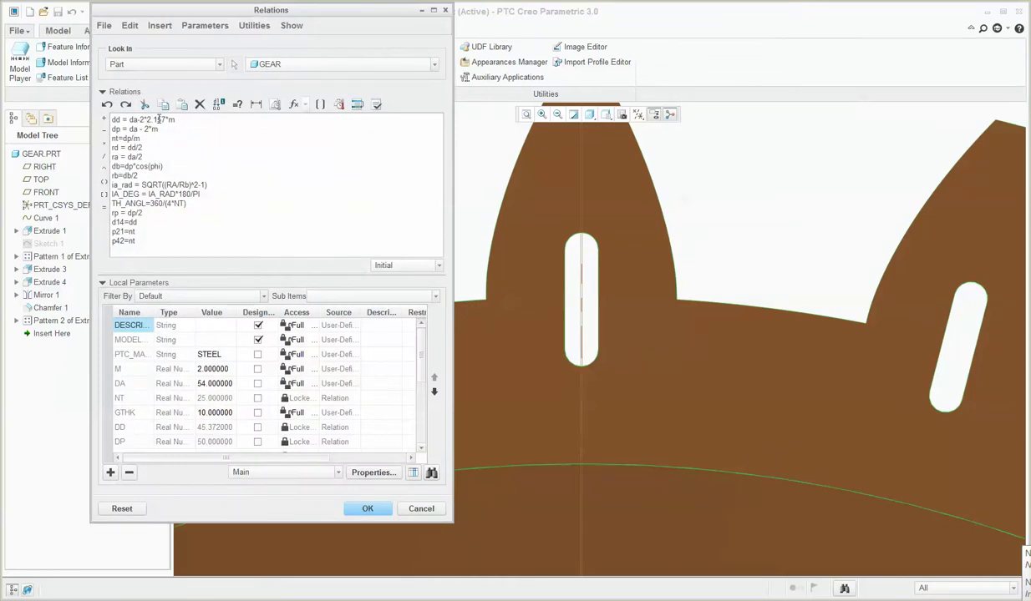
left_click_drag(154, 120, 166, 119)
type("5")
left_click(364, 508)
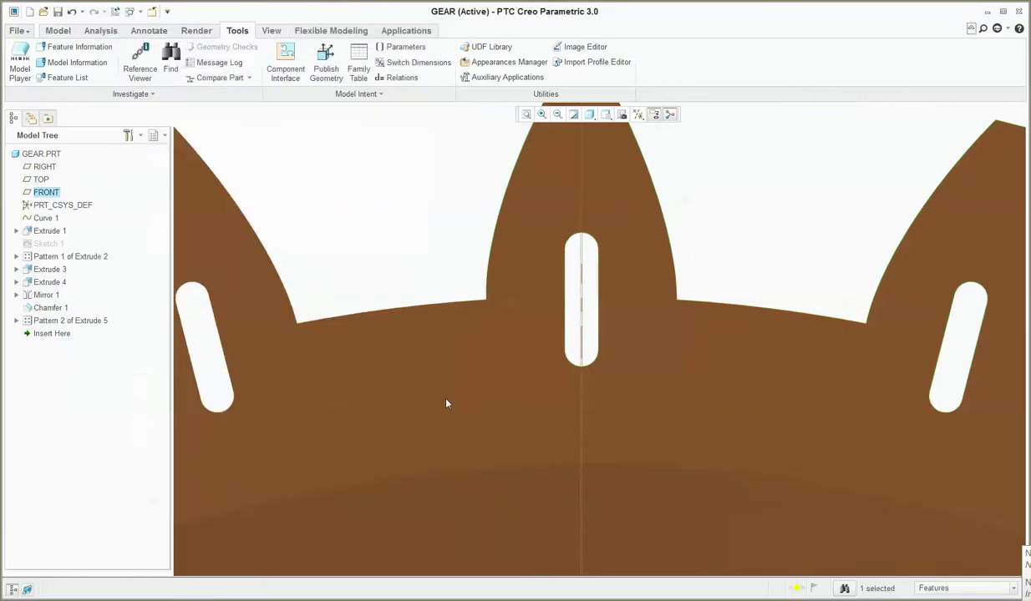
key("ctrl+g")
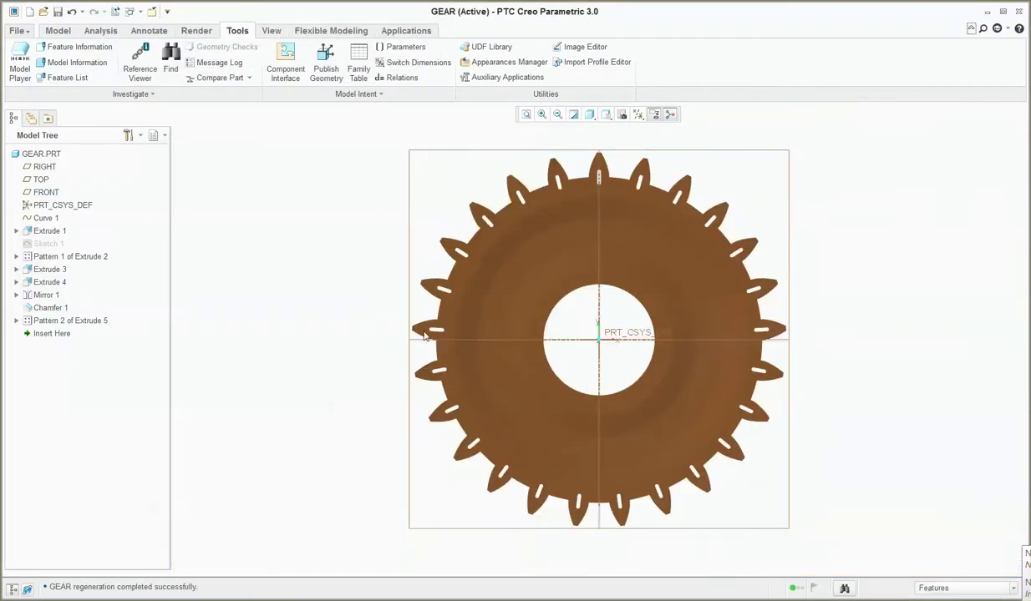
Step: Examine the regenerated gear's tooth roots and slots up close from an angled view
scroll(477, 323, "up", 3)
scroll(480, 328, "down", 2)
middle_click_drag(480, 328, 809, 350)
scroll(848, 371, "up", 4)
scroll(786, 303, "up", 5)
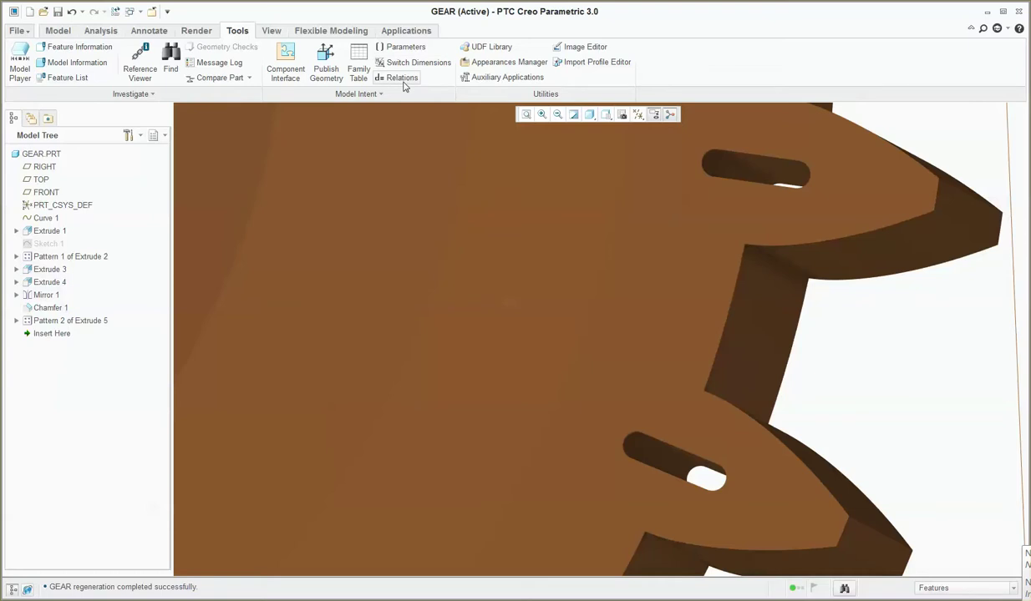
left_click(58, 31)
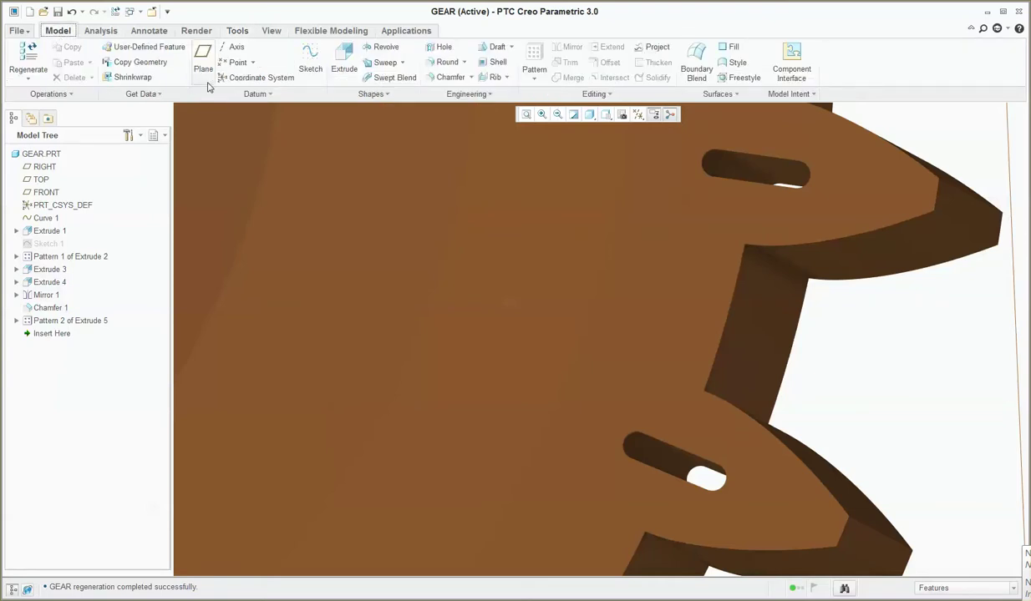
Step: Redefine the tooth profile's equation curve so its X and Y expressions use Rb as the multiplier, and accept the feature
left_click(52, 220)
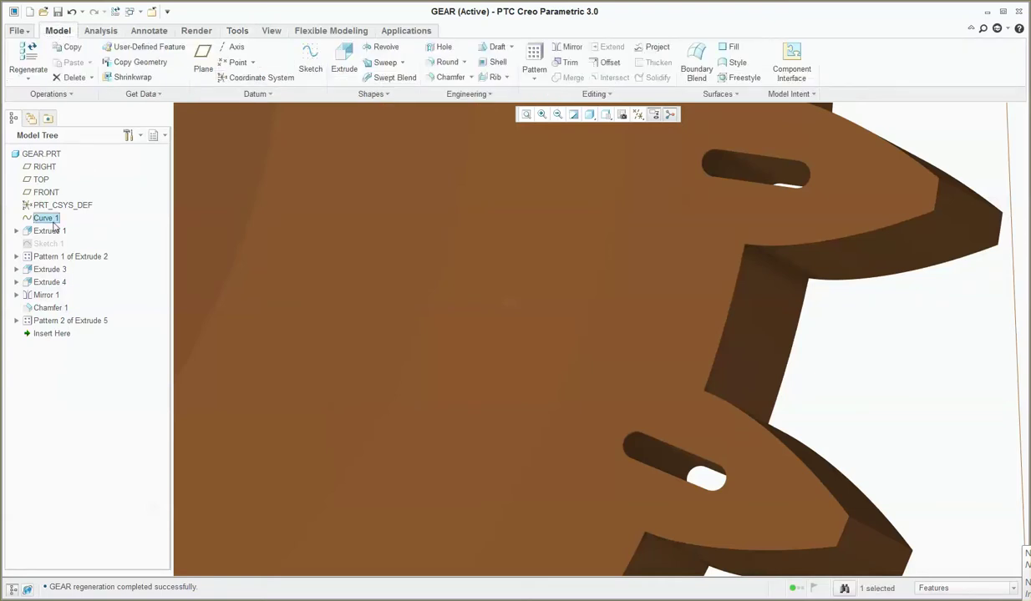
right_click(52, 222)
left_click(83, 246)
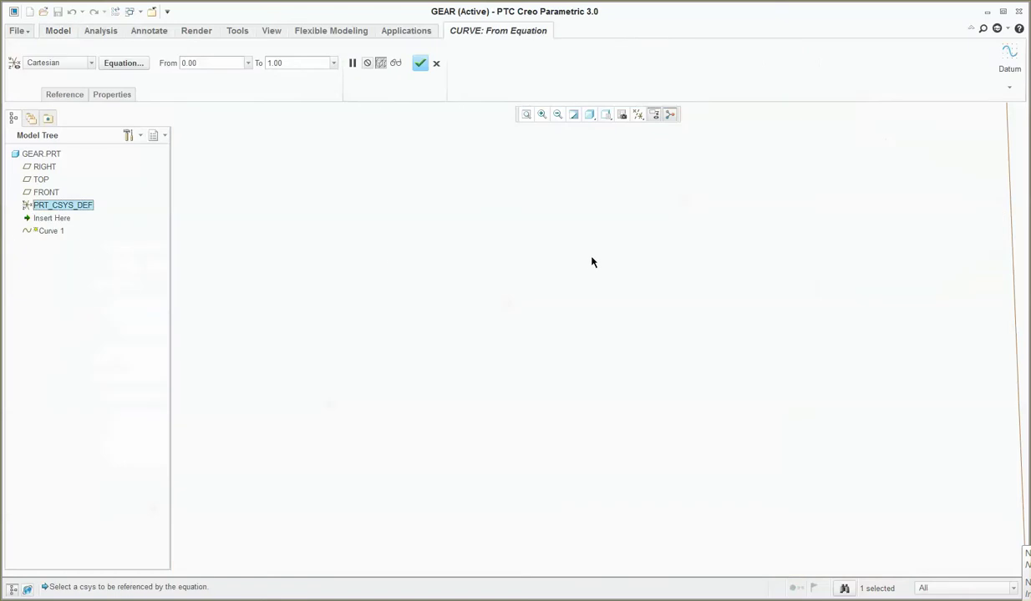
left_click(123, 64)
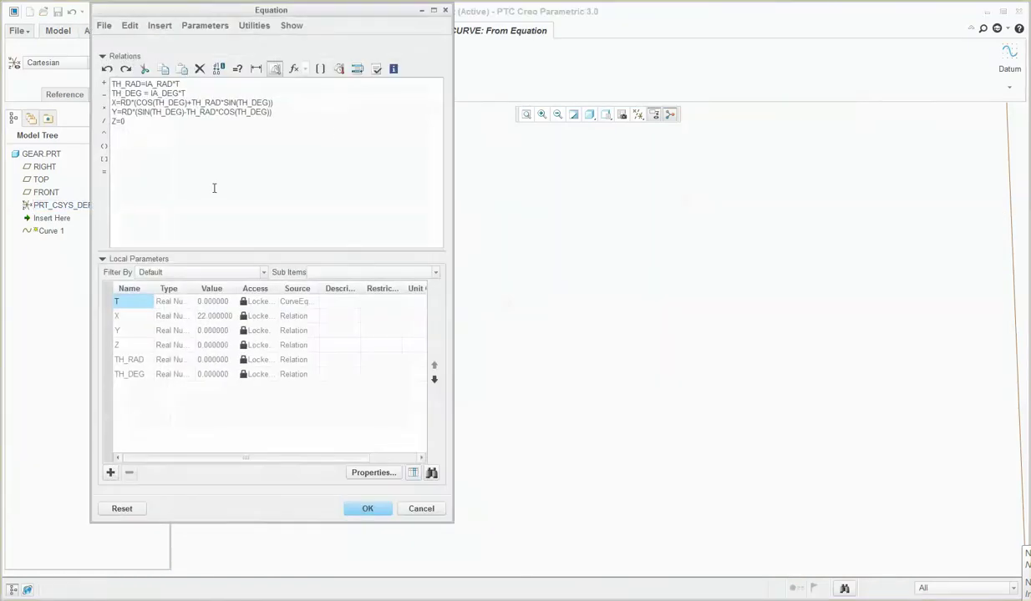
left_click(127, 102)
key("BackSpace")
type("b")
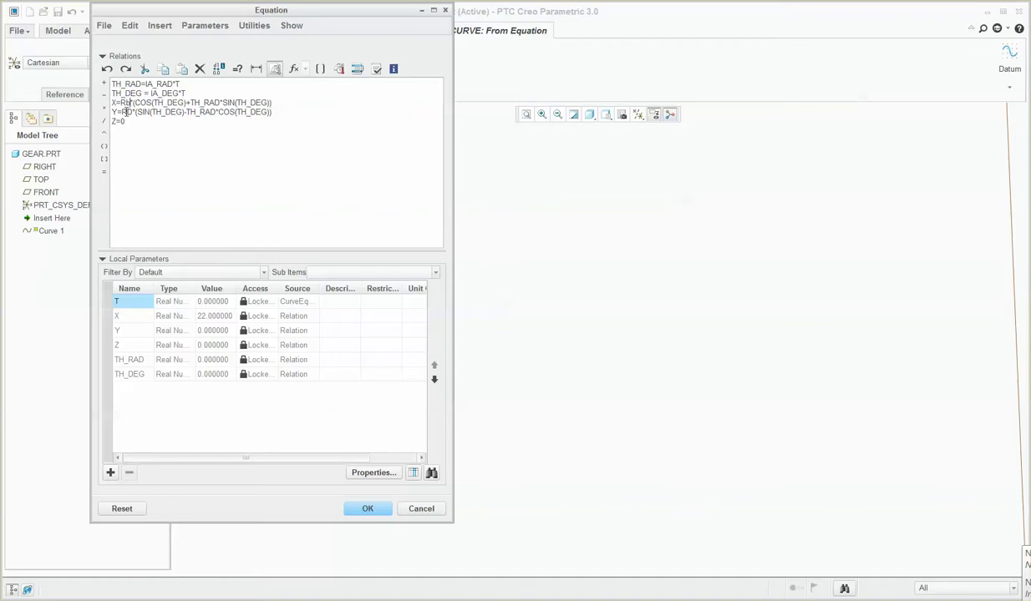
left_click(128, 111)
key("BackSpace")
type("b")
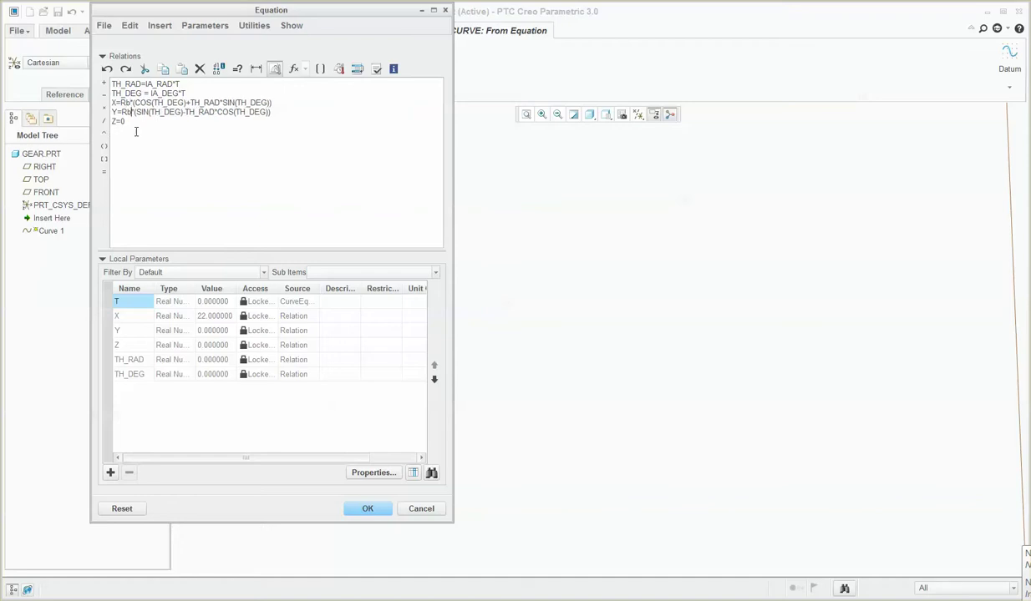
left_click(367, 509)
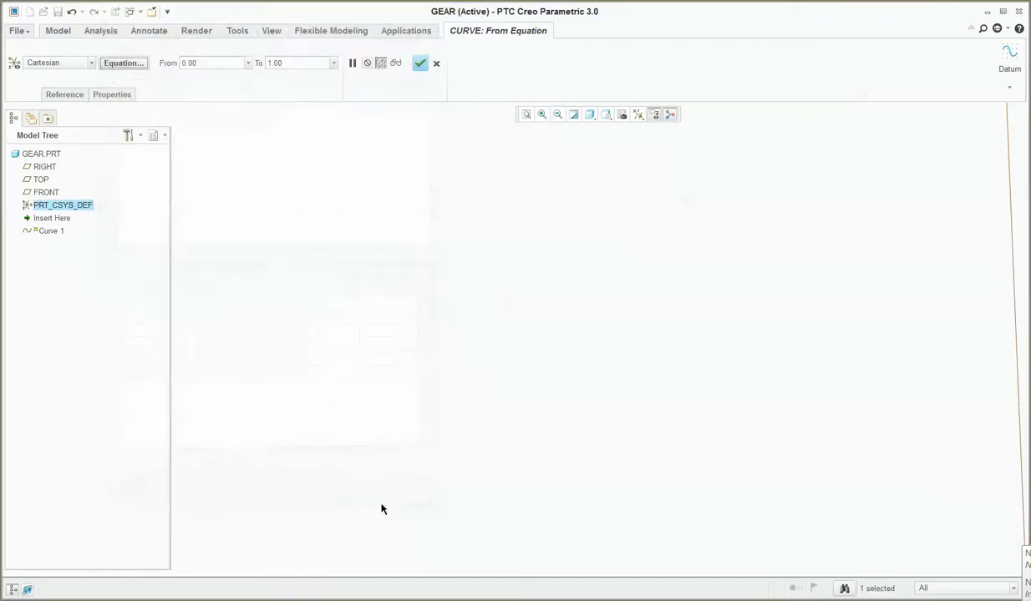
left_click(420, 64)
key("Return")
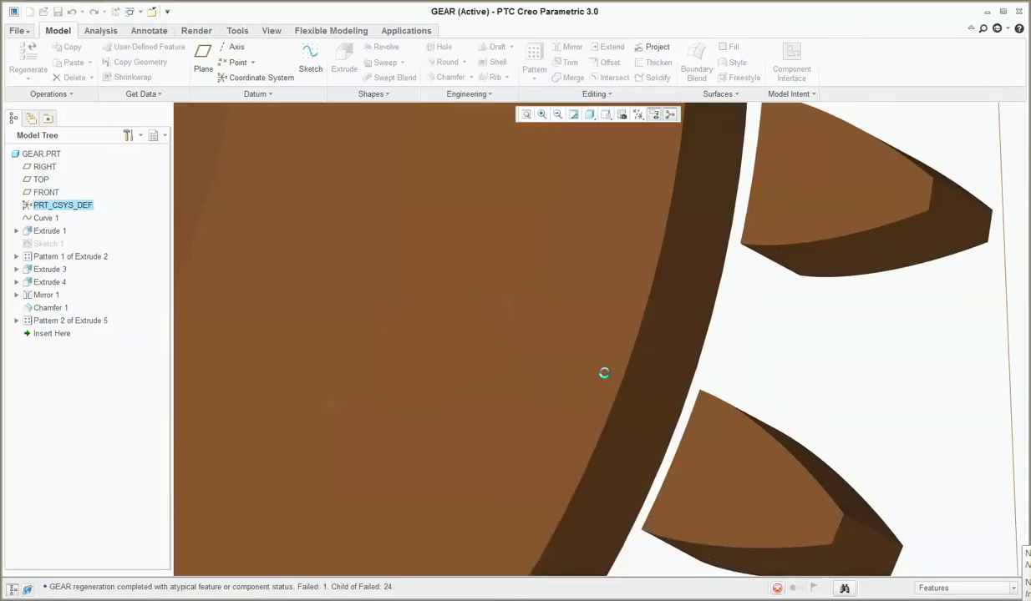
Step: Change the gear's root diameter relation to dd = da-2*2.157*m
scroll(718, 359, "up", 5)
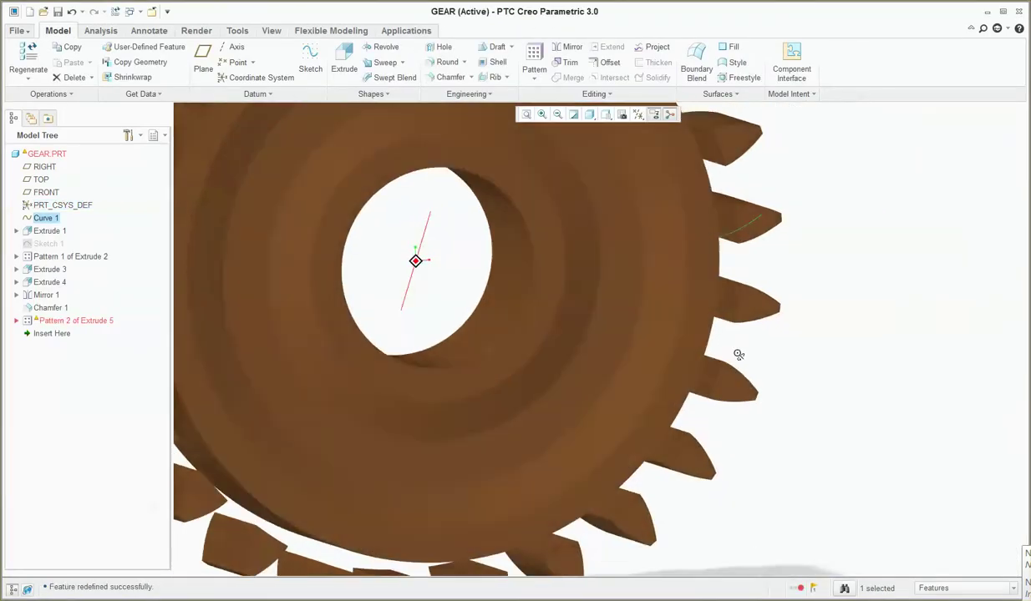
middle_click_drag(738, 355, 720, 350)
scroll(700, 345, "down", 5)
left_click(684, 340)
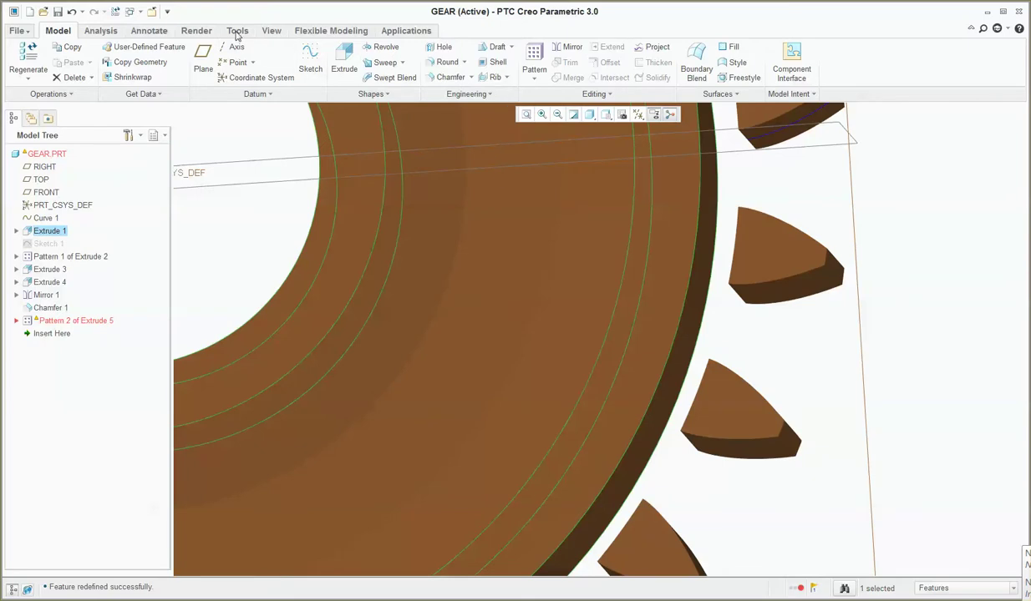
left_click(237, 30)
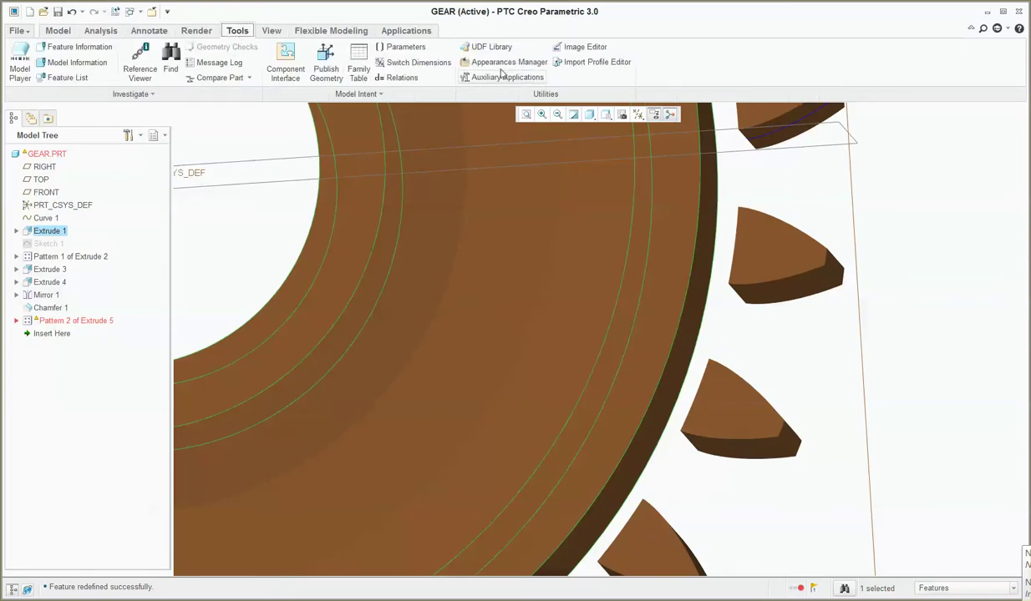
left_click(401, 78)
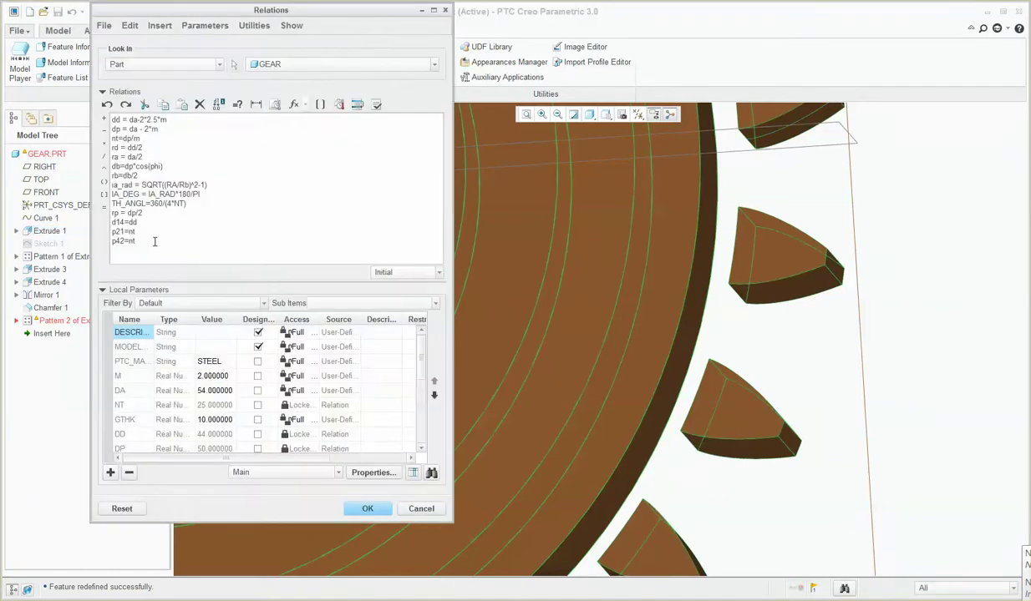
left_click(159, 120)
key("Return")
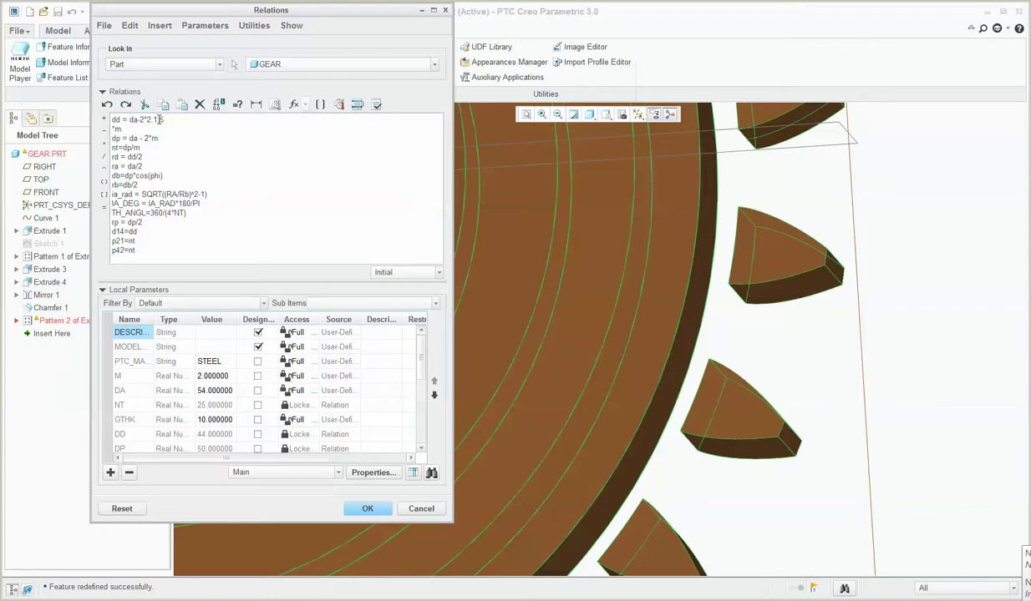
key("BackSpace")
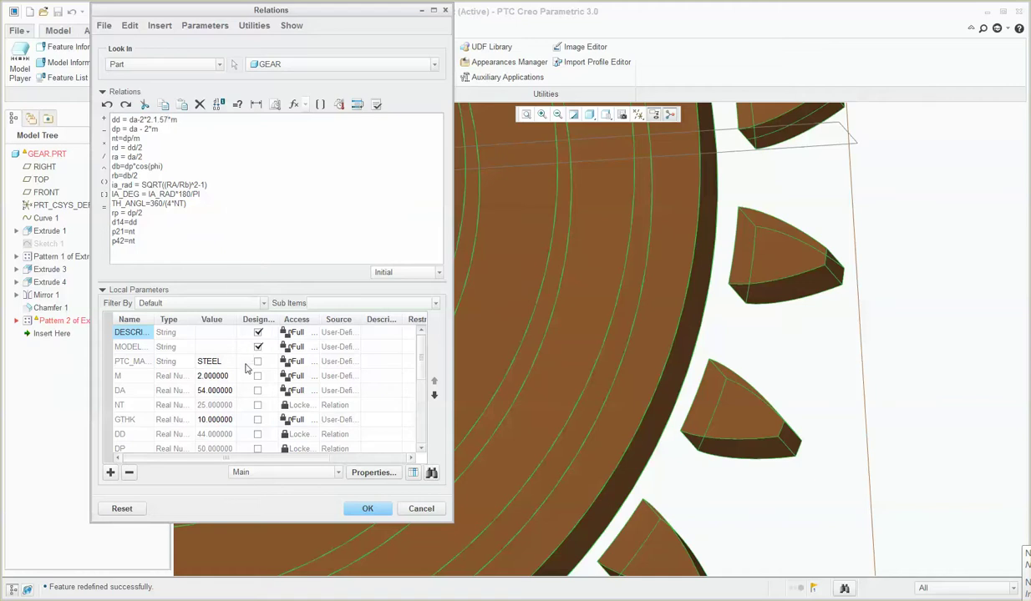
left_click(369, 510)
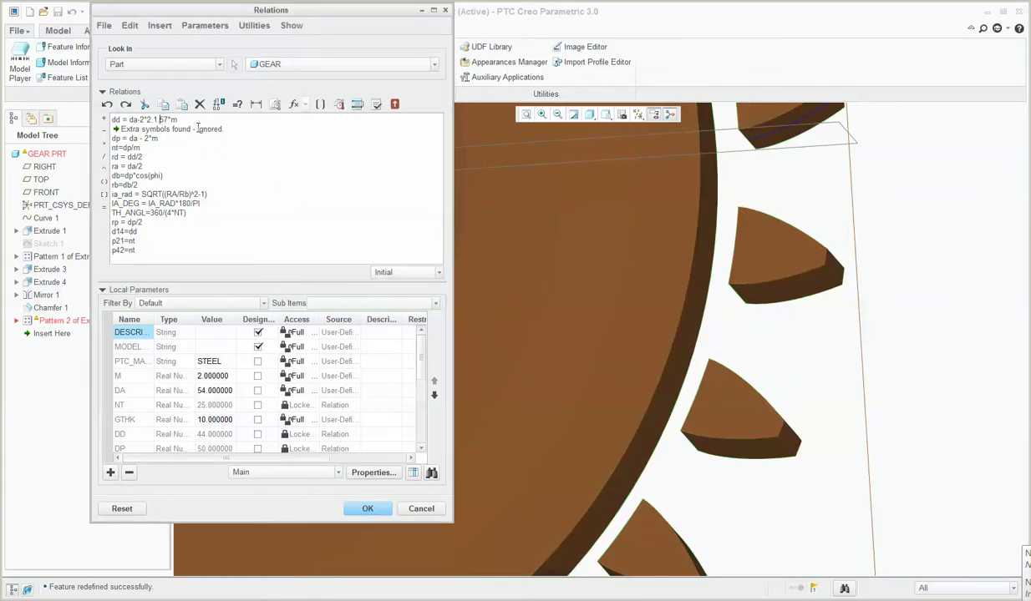
left_click(367, 506)
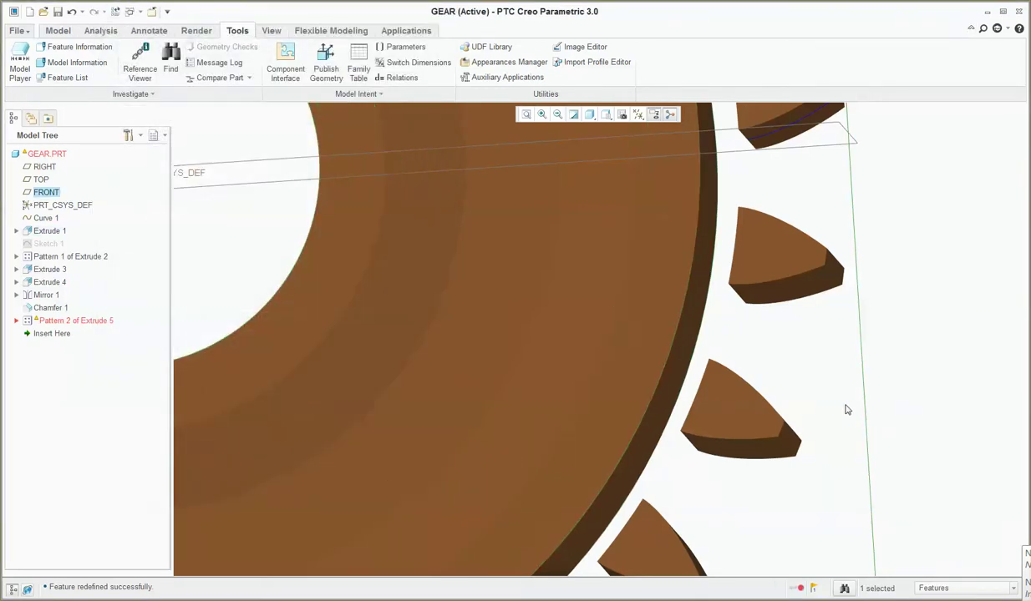
Step: Move the model's insertion point ahead of Pattern 2 of Extrude 5 and inspect the gap between gear body and teeth
scroll(726, 347, "down", 5)
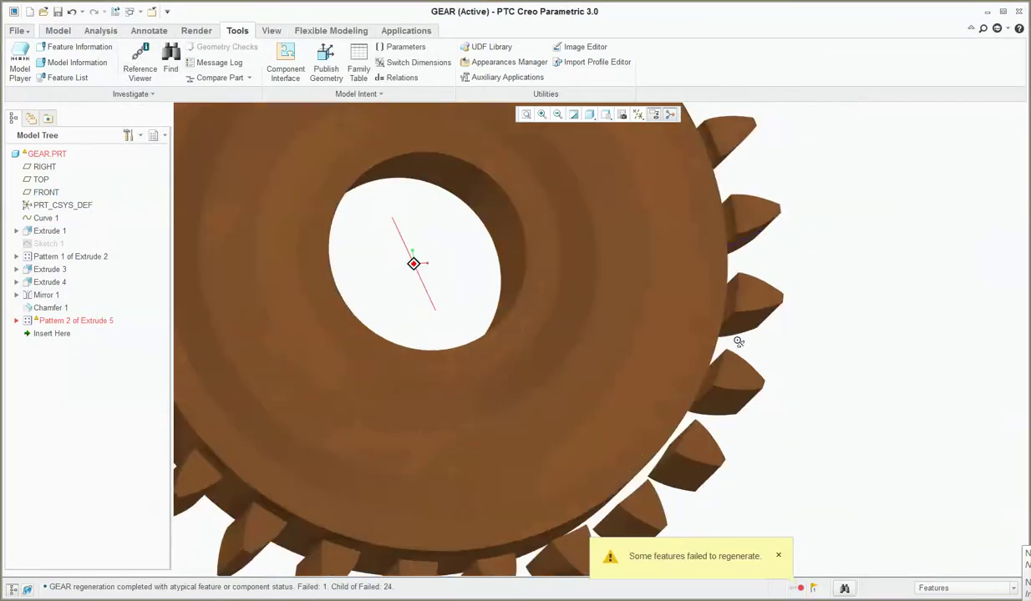
scroll(679, 366, "up", 5)
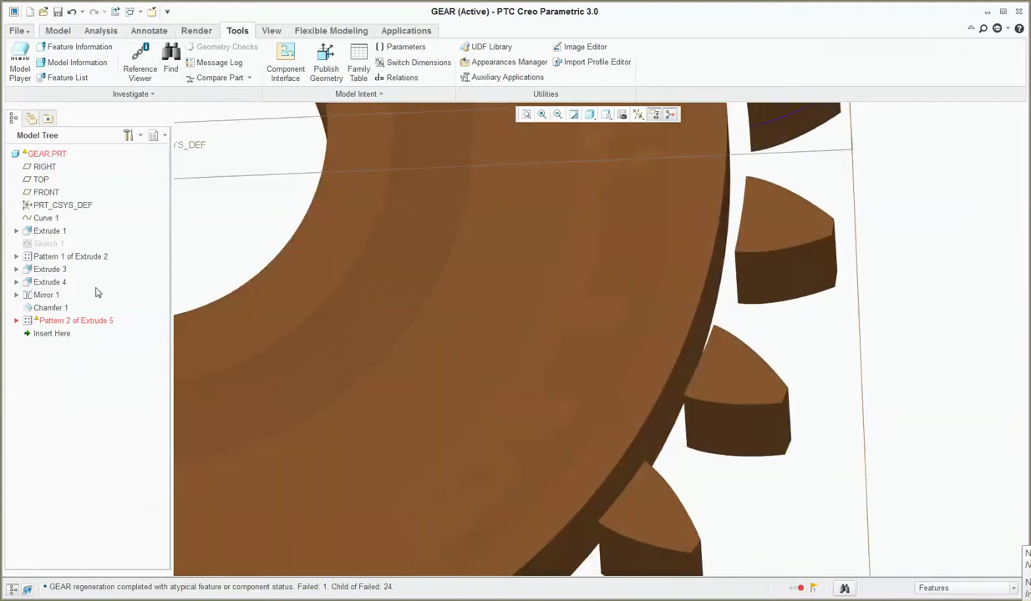
mouse_move(59, 333)
left_mouse_down()
mouse_move(60, 316)
mouse_move(52, 320)
left_mouse_up()
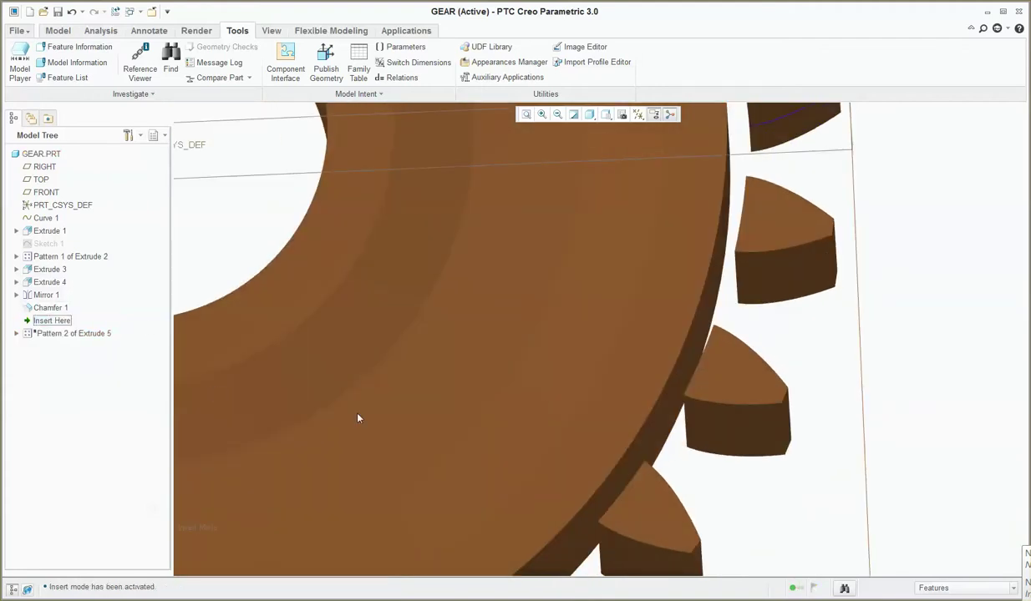
scroll(723, 416, "down", 5)
scroll(725, 417, "up", 5)
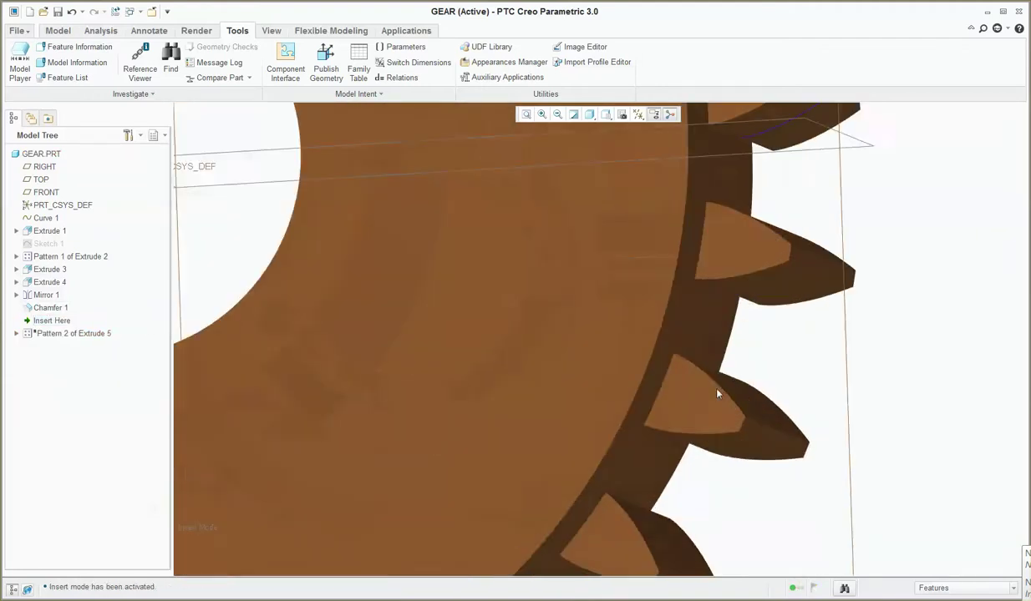
middle_click_drag(717, 394, 718, 364)
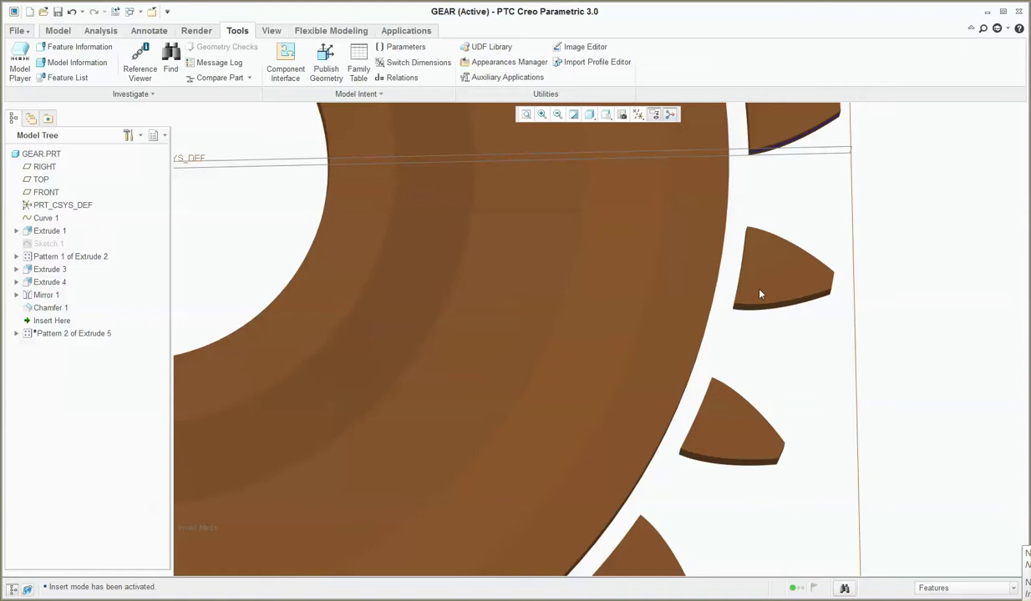
Step: Start an extrude with a sketch on the gear body's flat face and orient the view parallel to the sketch plane
left_click(56, 33)
left_click(342, 63)
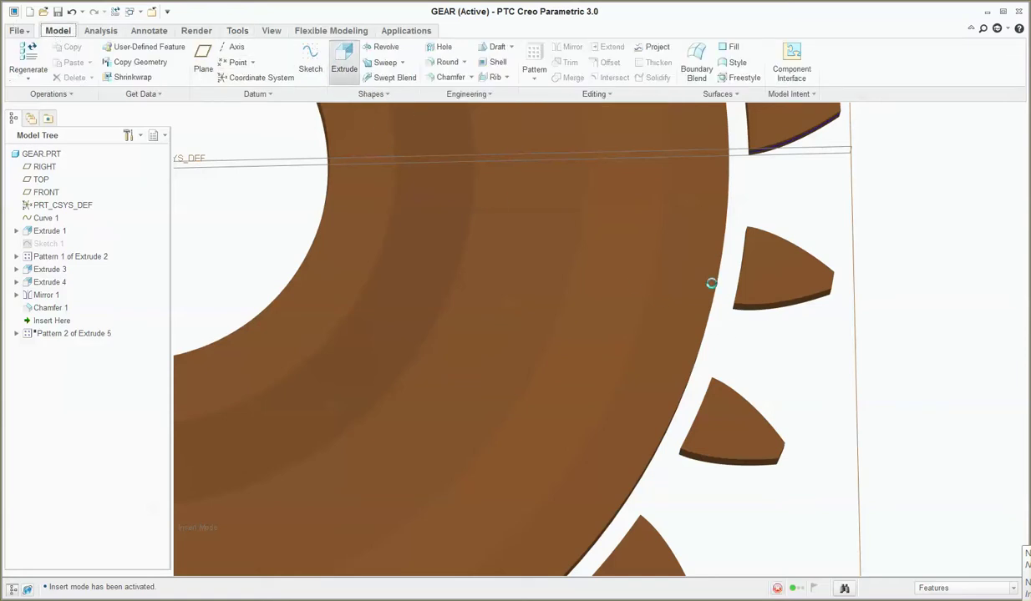
left_click(662, 275)
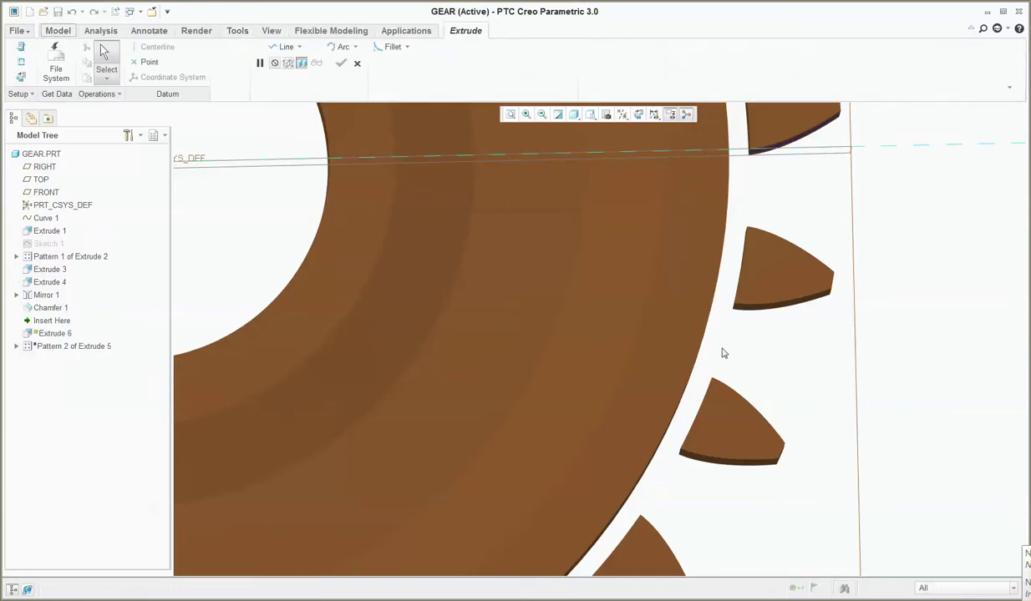
left_click(637, 117)
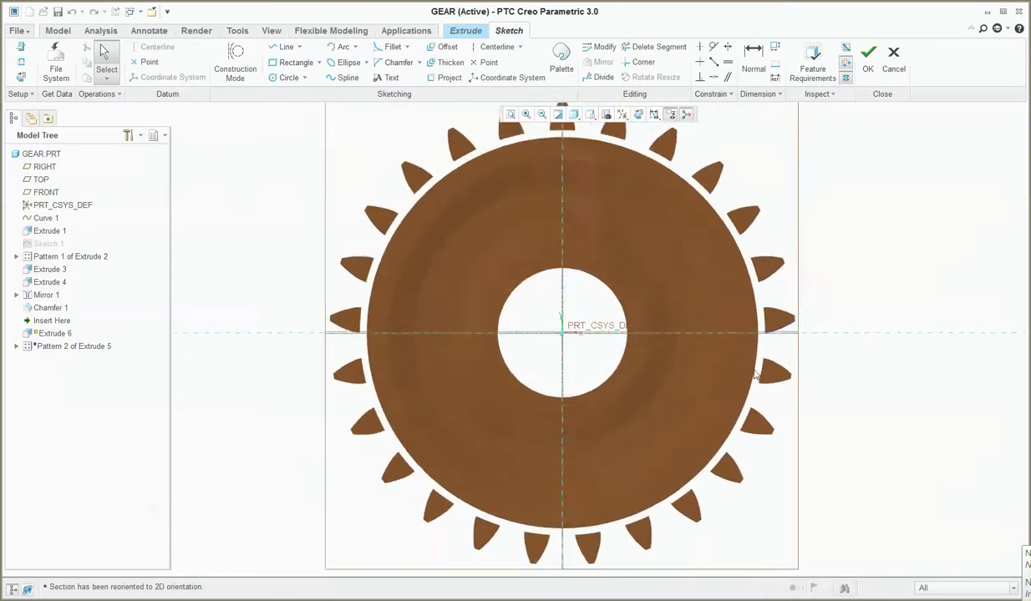
scroll(668, 318, "down", 2)
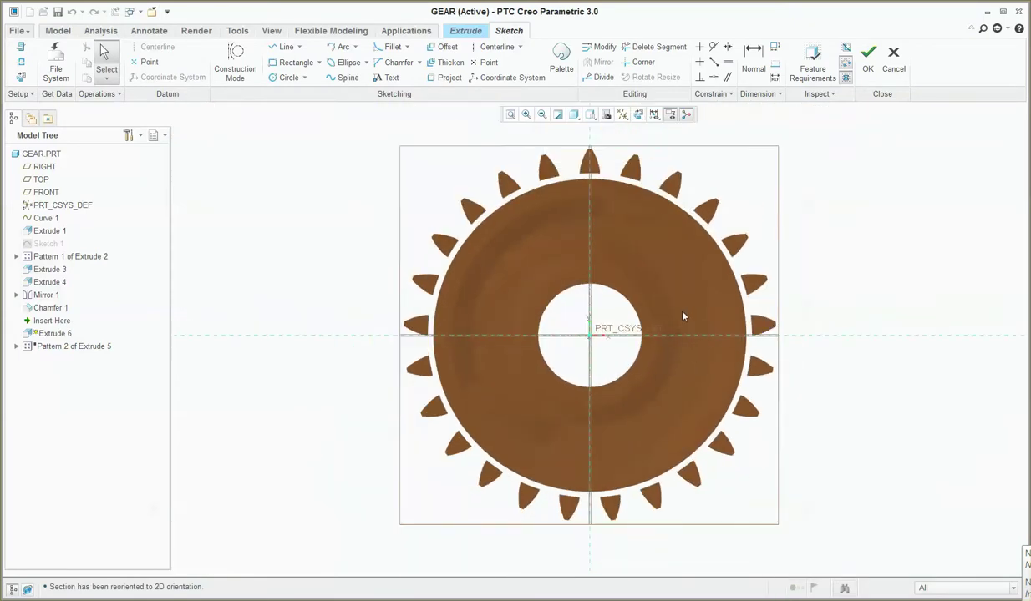
scroll(660, 300, "up", 3)
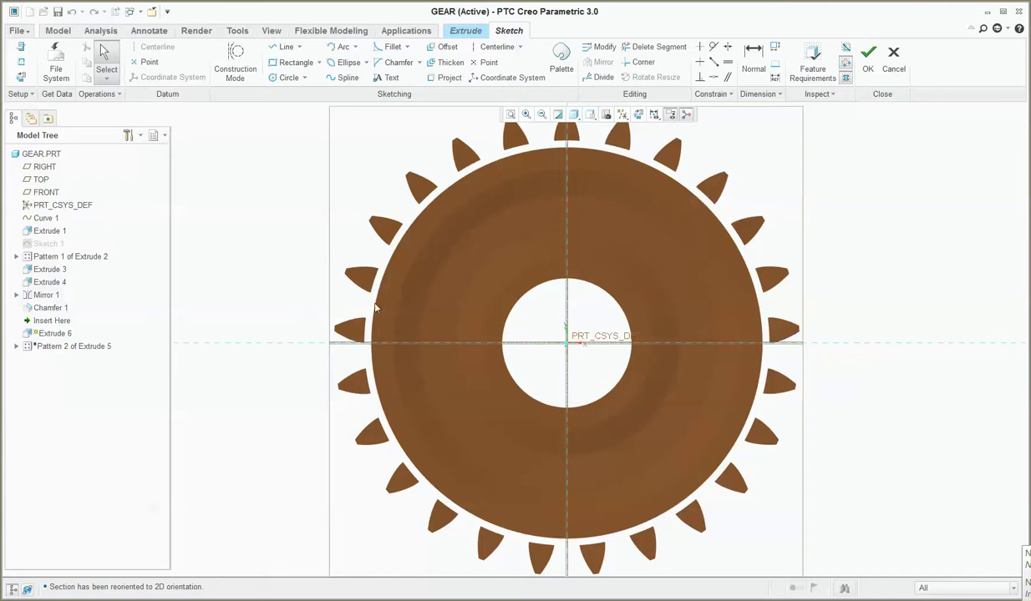
scroll(350, 424, "down", 1)
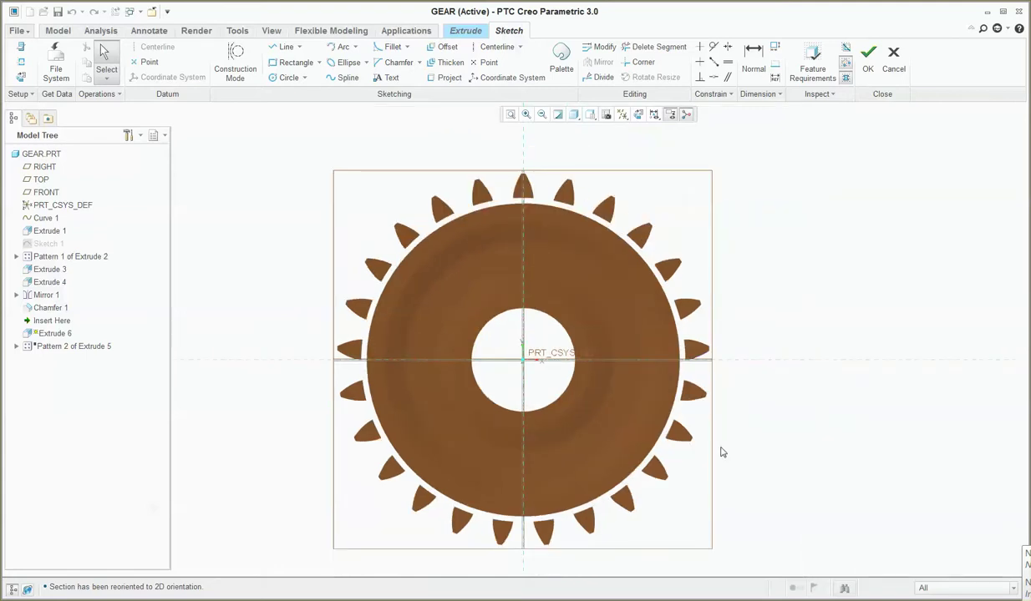
Step: Add the gear body's outer cylindrical surface and a tooth's inner root surface as sketch references
left_click(22, 61)
scroll(741, 323, "up", 5)
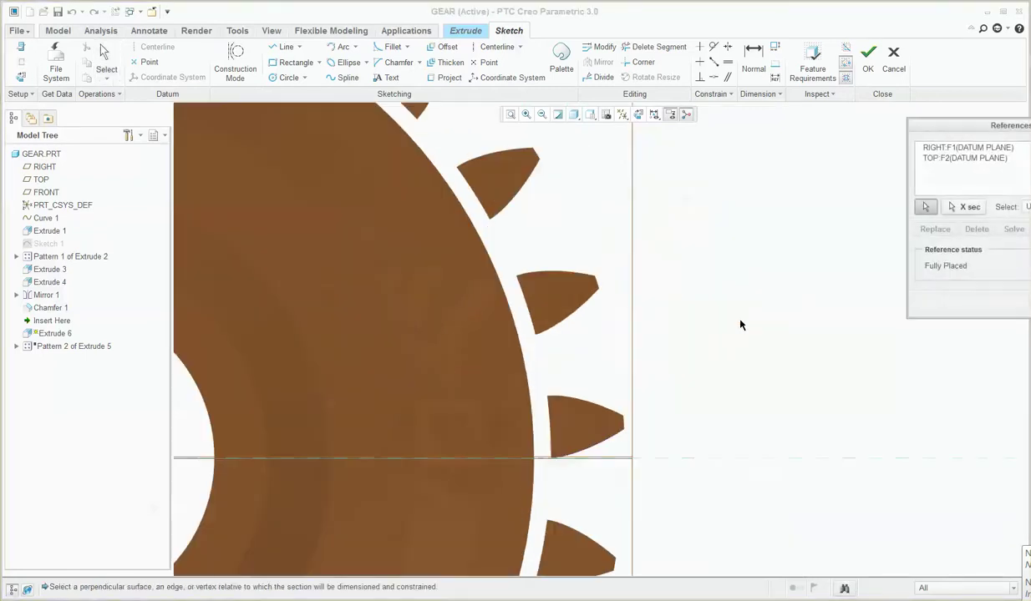
left_click(508, 326)
left_click(538, 310)
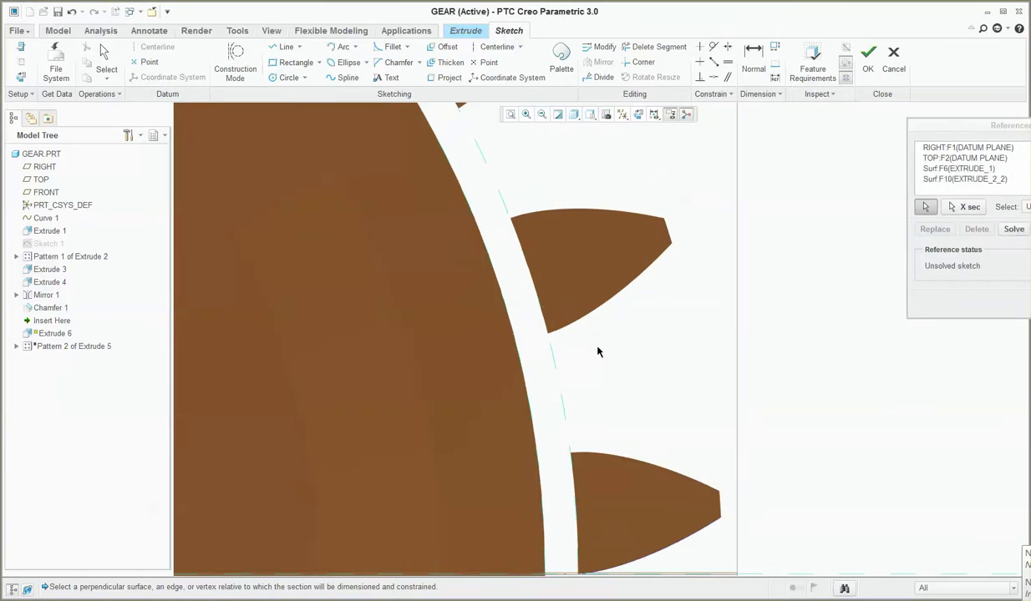
middle_click(610, 348)
scroll(835, 324, "down", 5)
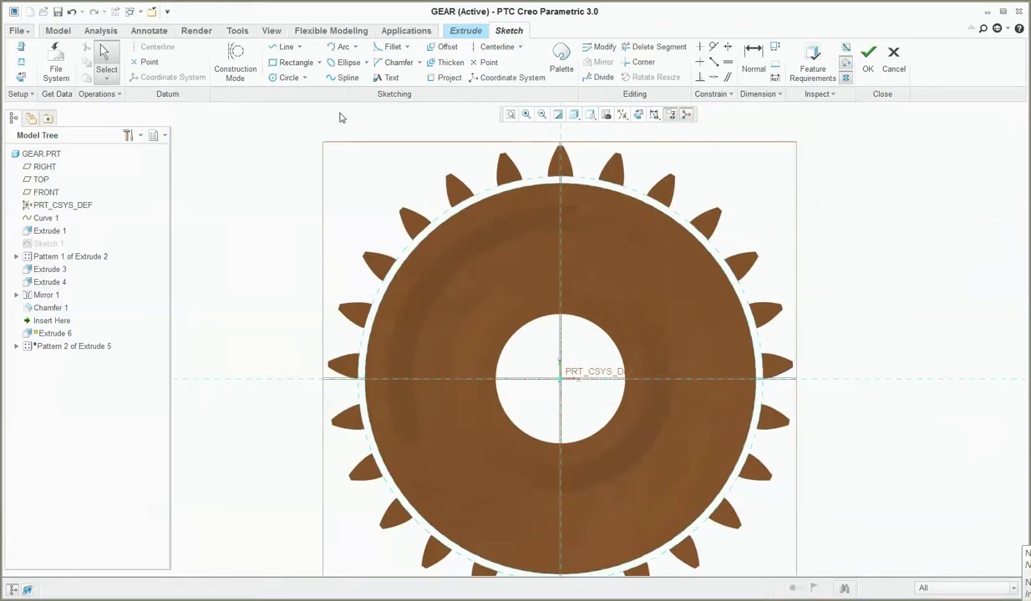
left_click(285, 77)
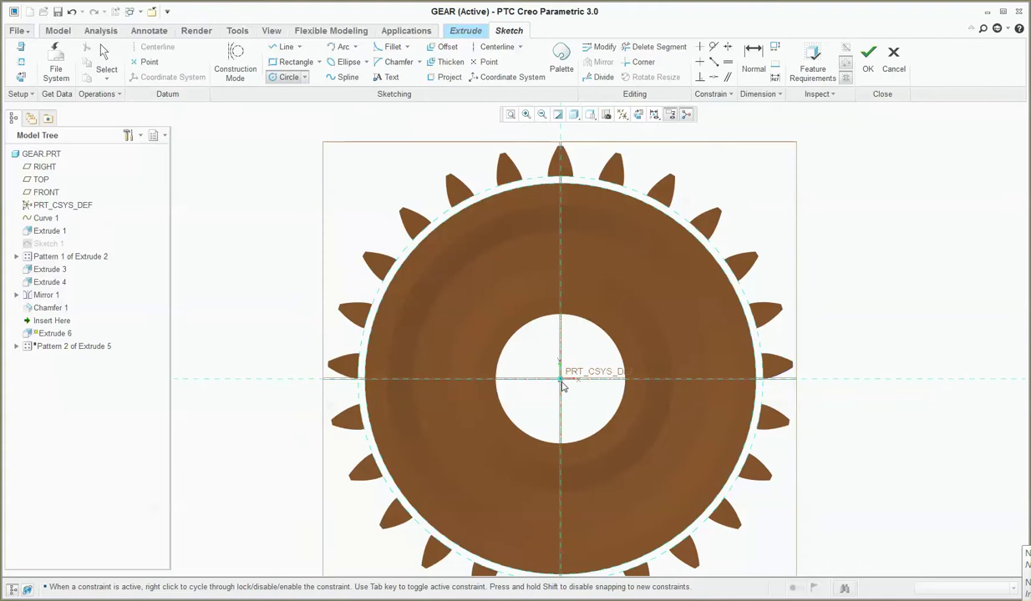
left_click(561, 379)
left_click(732, 363)
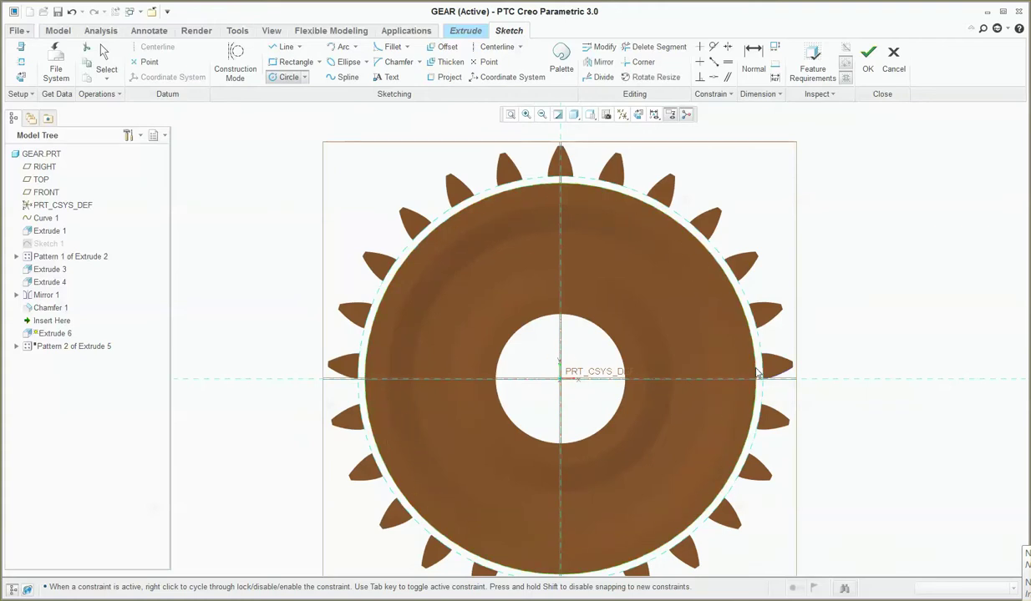
middle_click(585, 376)
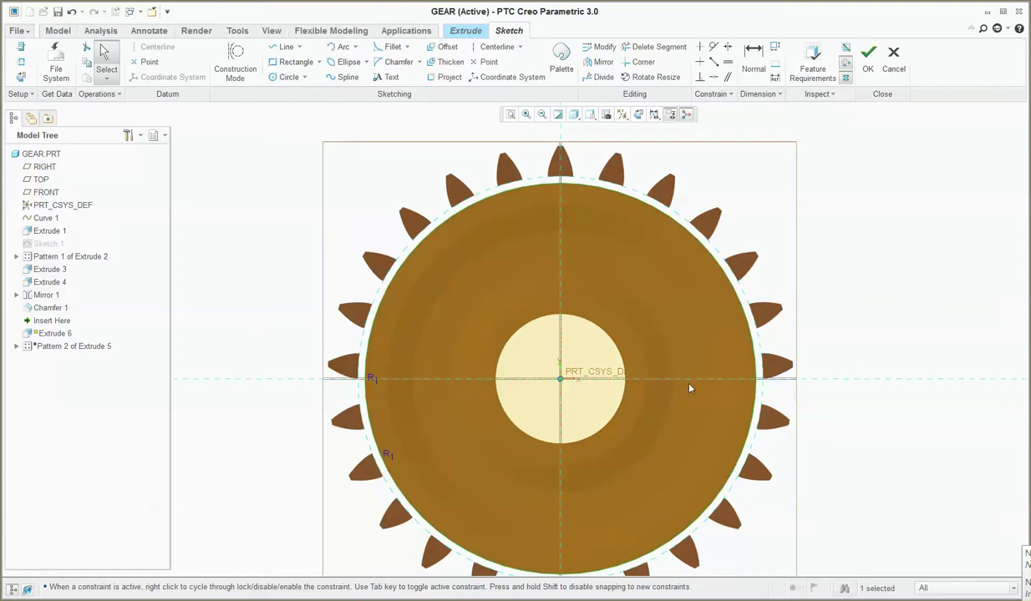
scroll(785, 419, "up", 5)
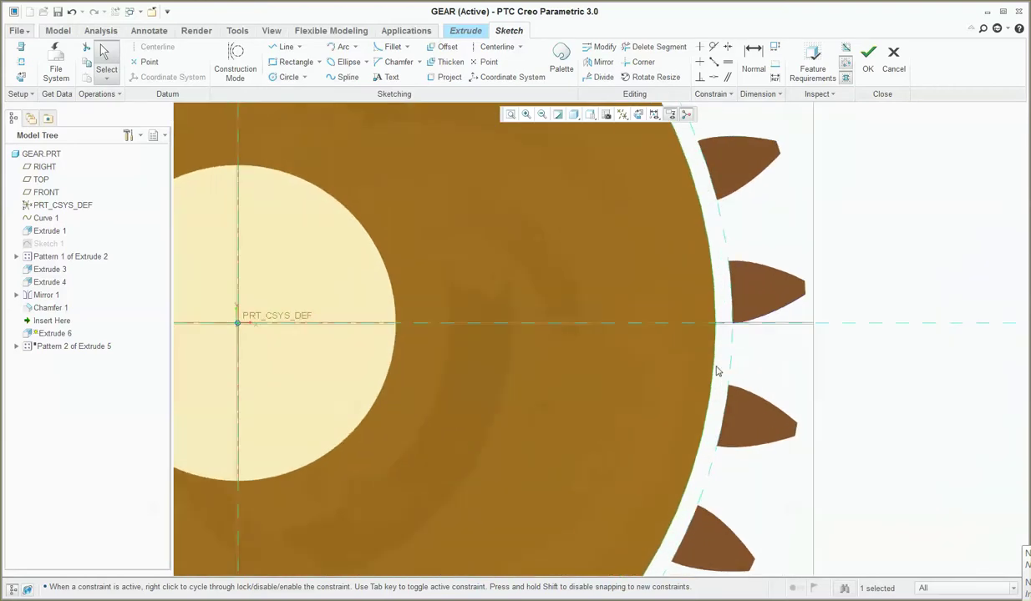
left_click(711, 368)
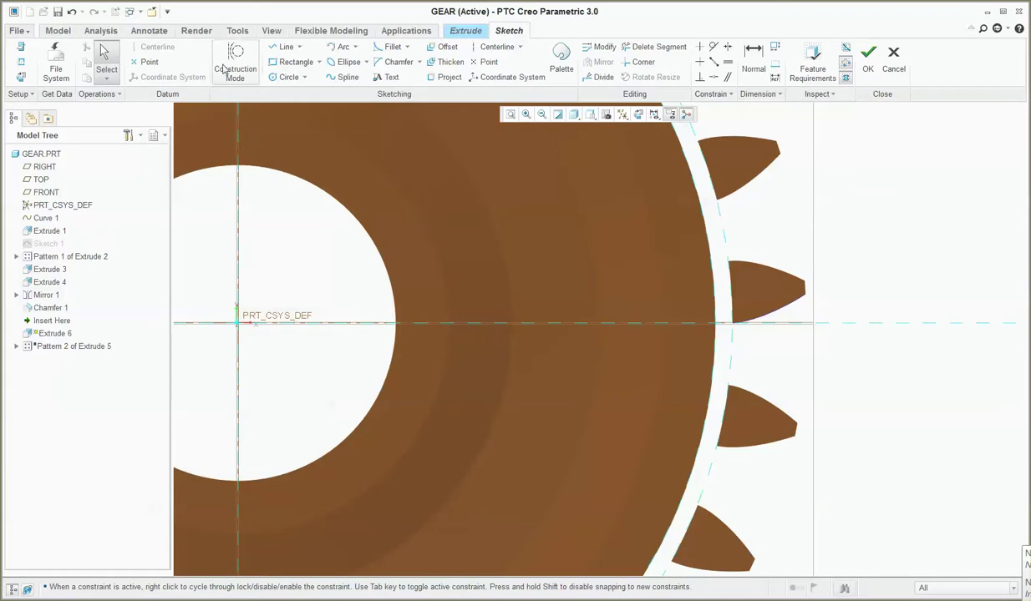
Step: Sketch two lines from the gear's centre to the lower and upper root corners of the tooth on the horizontal axis
left_click(284, 47)
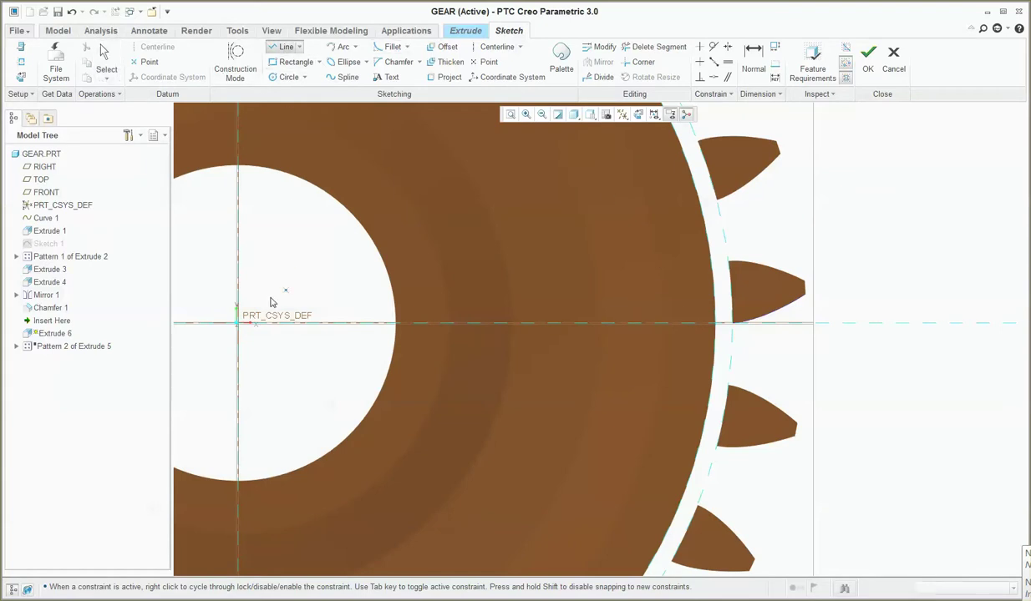
left_click(242, 324)
left_click(731, 323)
middle_click(493, 335)
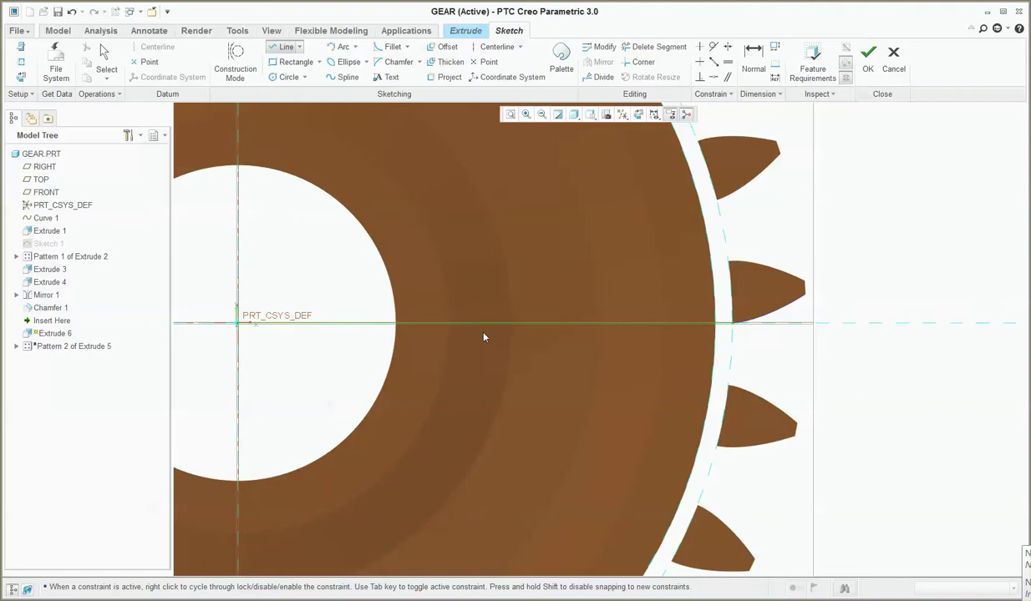
left_click(239, 325)
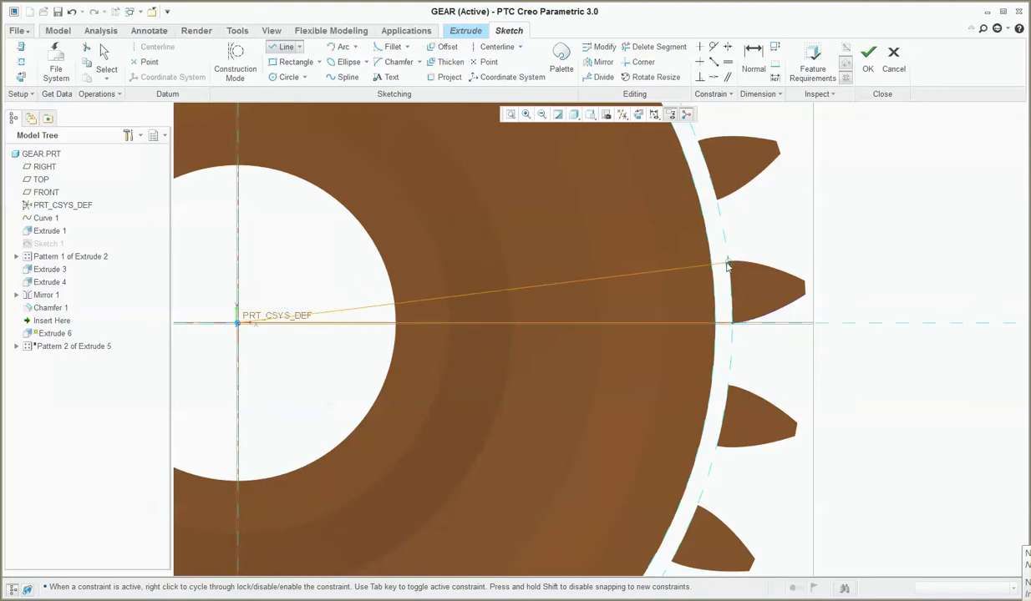
left_click(729, 263)
middle_click(800, 230)
middle_click(800, 230)
scroll(564, 267, "up", 2)
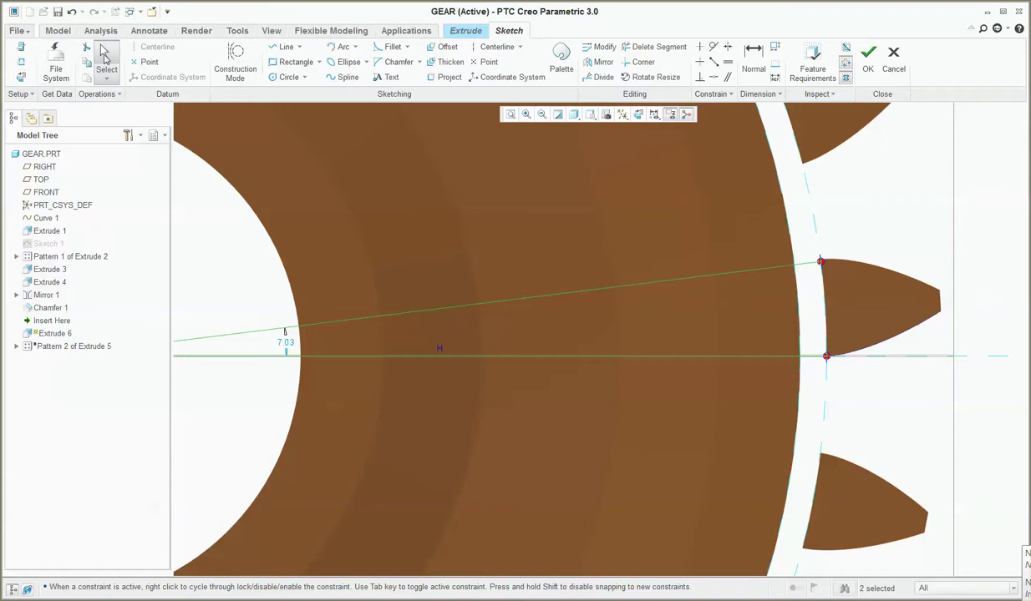
Step: Sketch two circles centred on the gear, one on the body's outer edge and one through the tooth roots
left_click(287, 77)
scroll(775, 351, "down", 3)
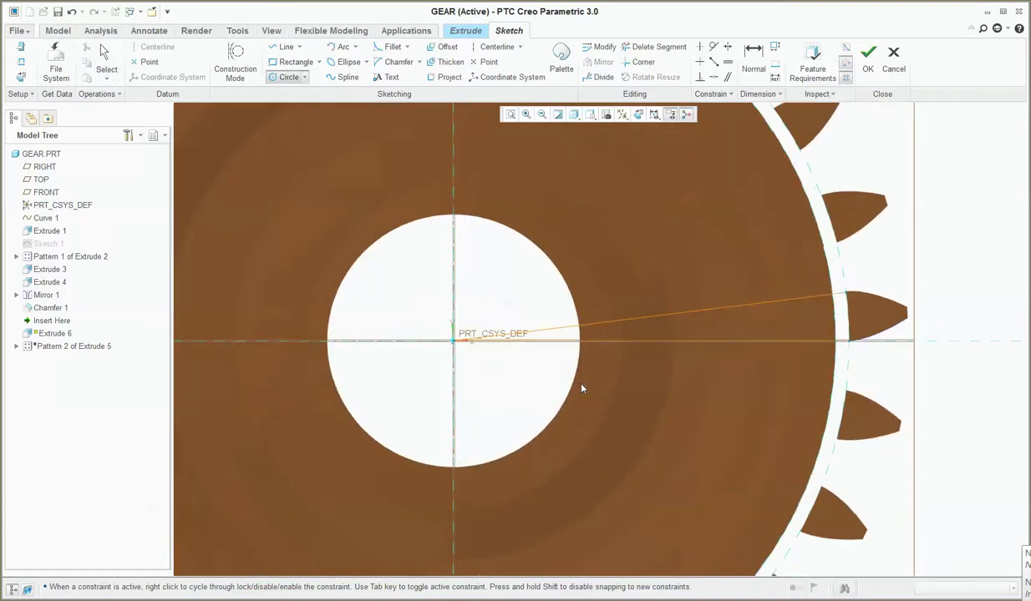
left_click(453, 340)
left_click(834, 333)
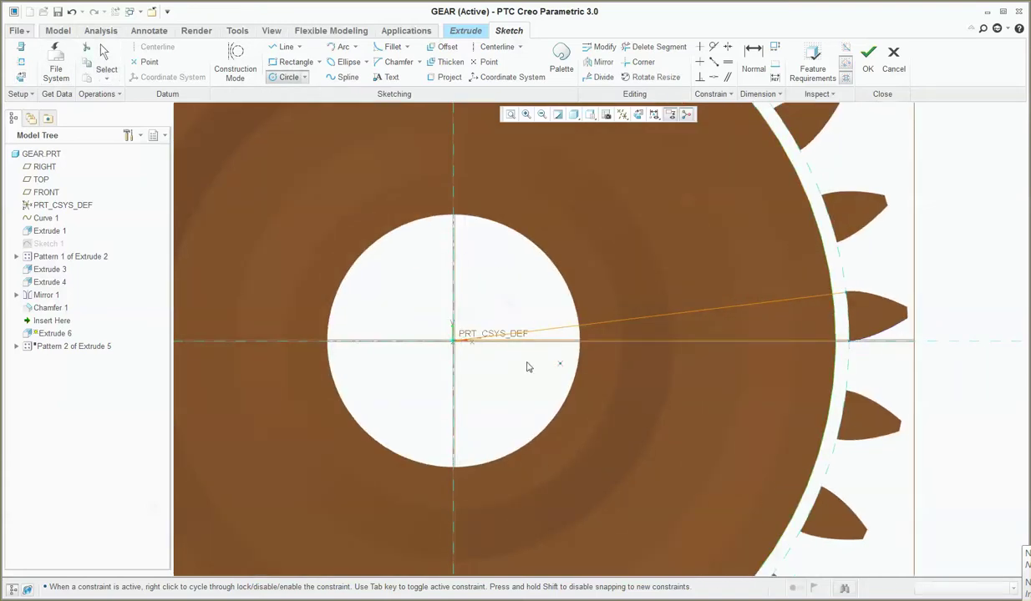
left_click(451, 343)
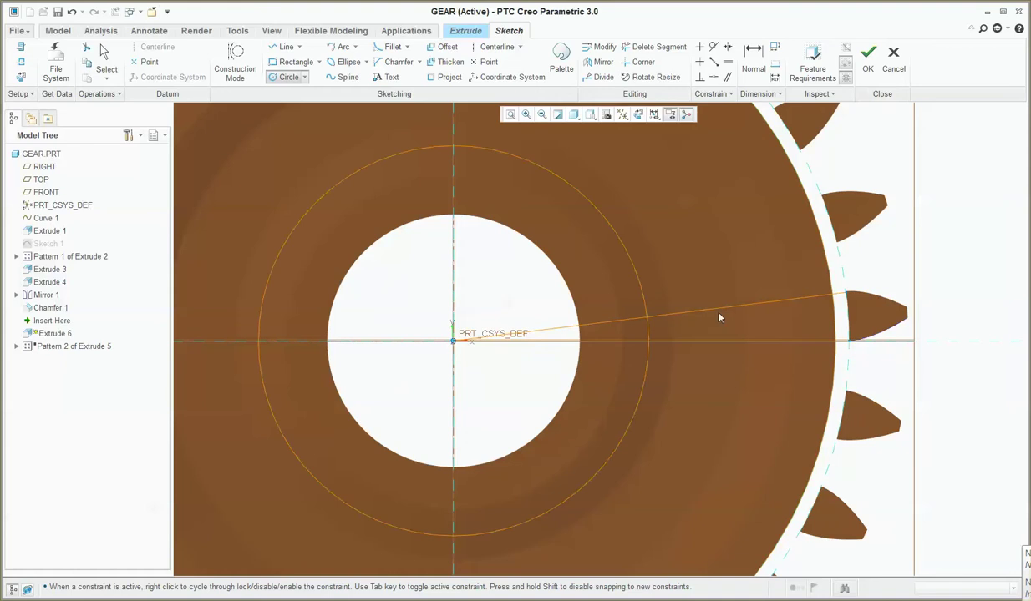
middle_click(850, 308)
scroll(844, 305, "up", 3)
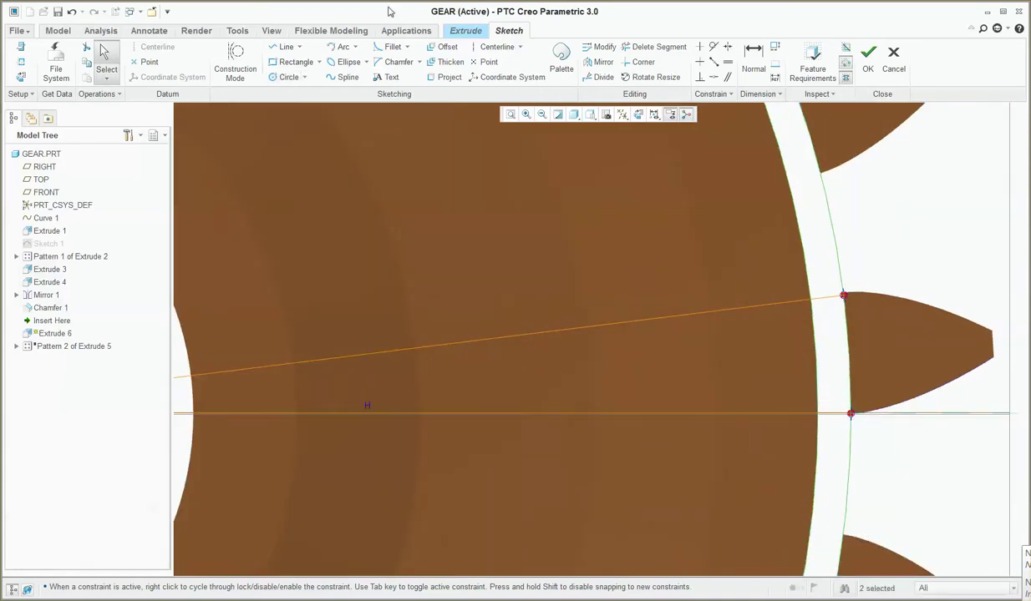
Step: Trim the circle arcs beside the tooth and the portions of both lines lying inside the gear body
left_click(670, 50)
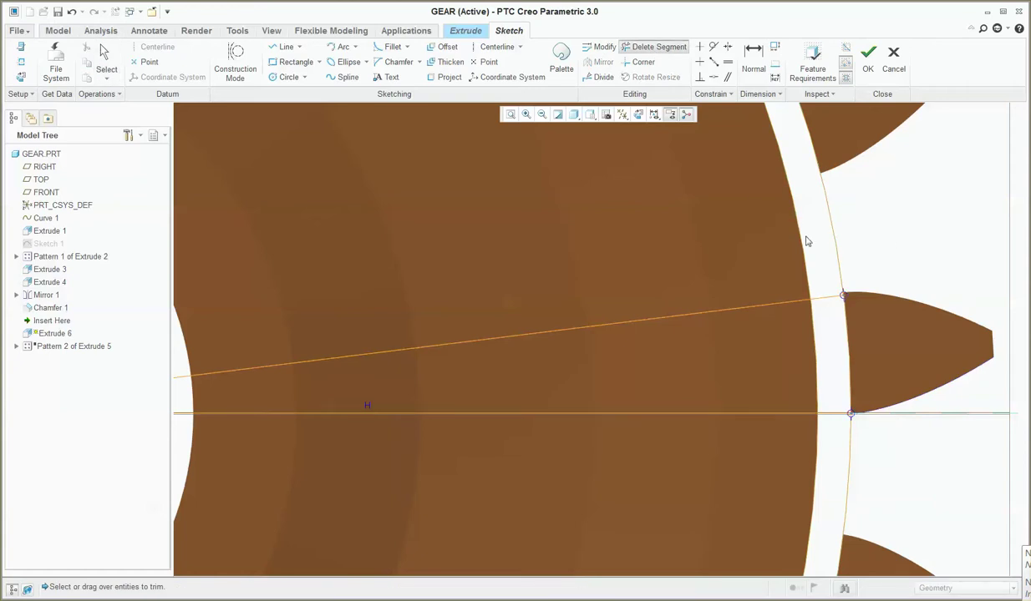
scroll(760, 258, "down", 3)
scroll(816, 198, "up", 3)
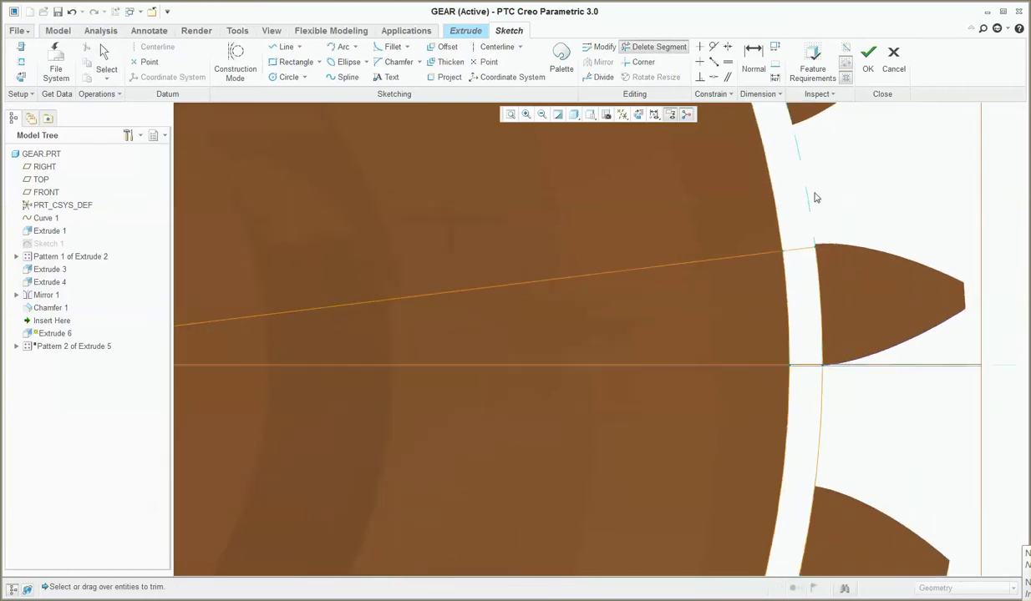
left_click(777, 220)
left_click(783, 445)
left_click(820, 447)
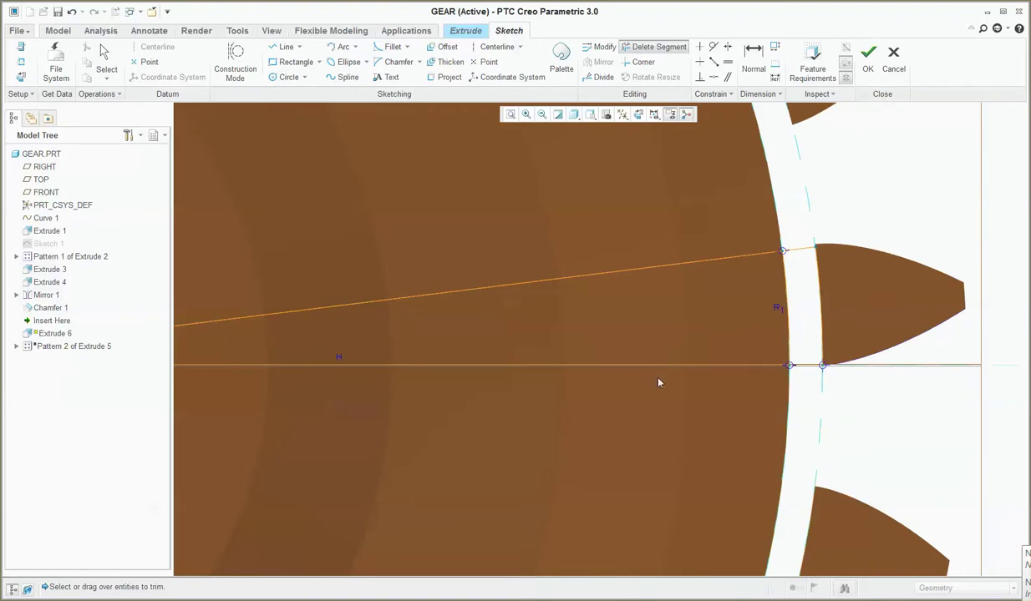
left_click(645, 366)
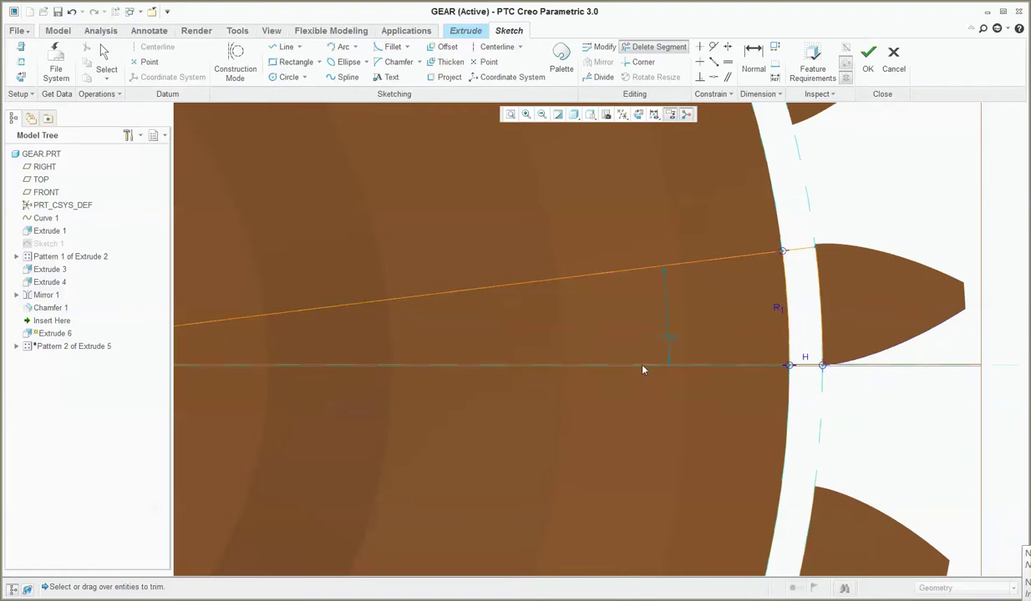
left_click(592, 274)
Step: Trim the remaining circle arcs around the gear, leaving a closed section between body and tooth, and finish the sketch
scroll(840, 311, "up", 4)
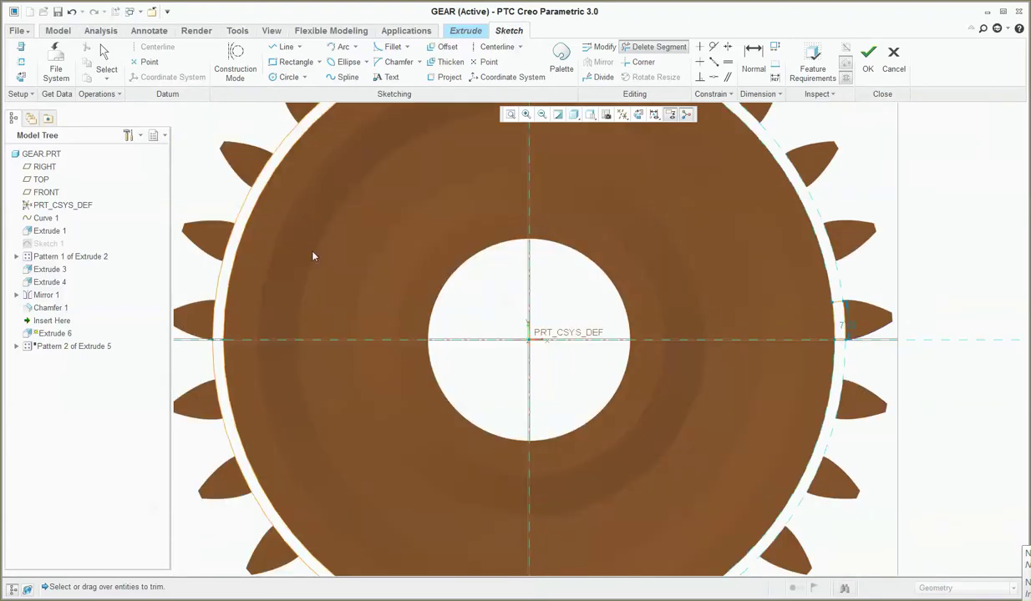
left_click(248, 207)
left_click(218, 405)
scroll(255, 375, "up", 3)
scroll(329, 433, "down", 3)
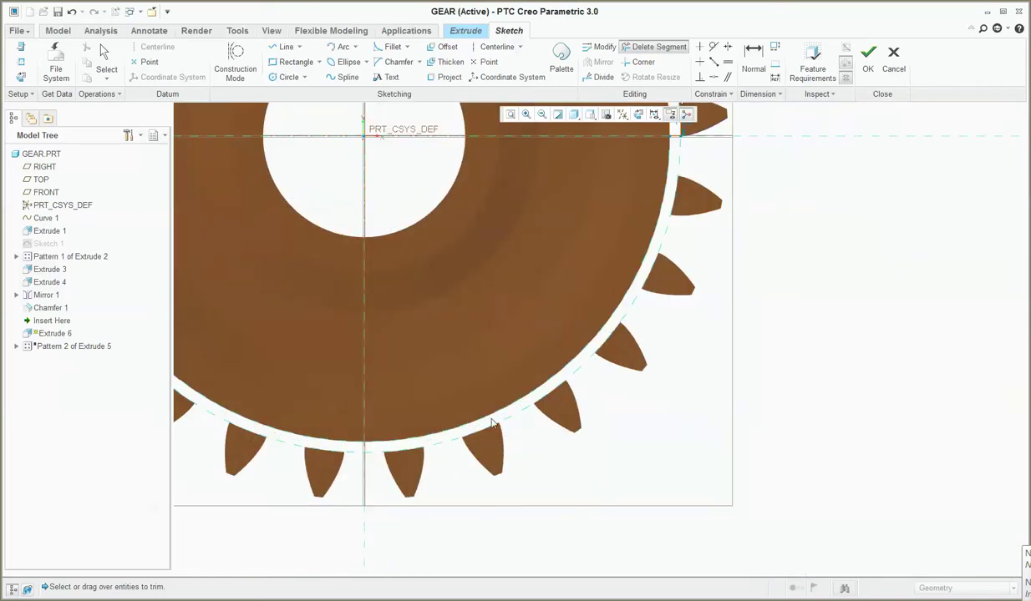
left_click(491, 421)
middle_click(491, 421)
scroll(598, 542, "up", 3)
scroll(648, 402, "down", 3)
scroll(643, 359, "down", 5)
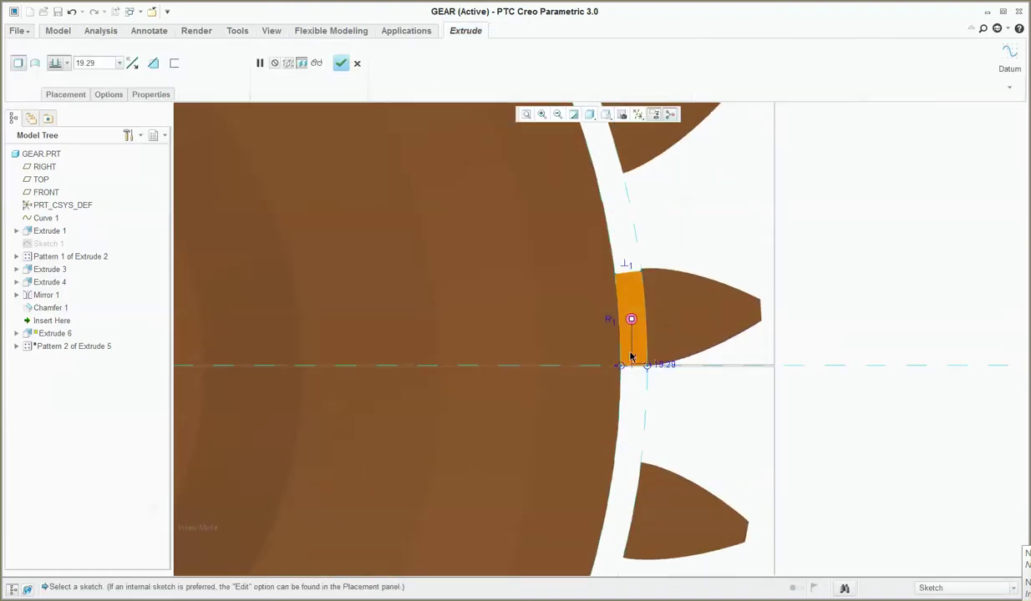
Step: Flip the extrude direction into the gear, set its depth up to the gear's opposite flat face, and complete the feature
mouse_move(633, 317)
middle_mouse_down()
mouse_move(610, 334)
mouse_move(569, 299)
middle_mouse_up()
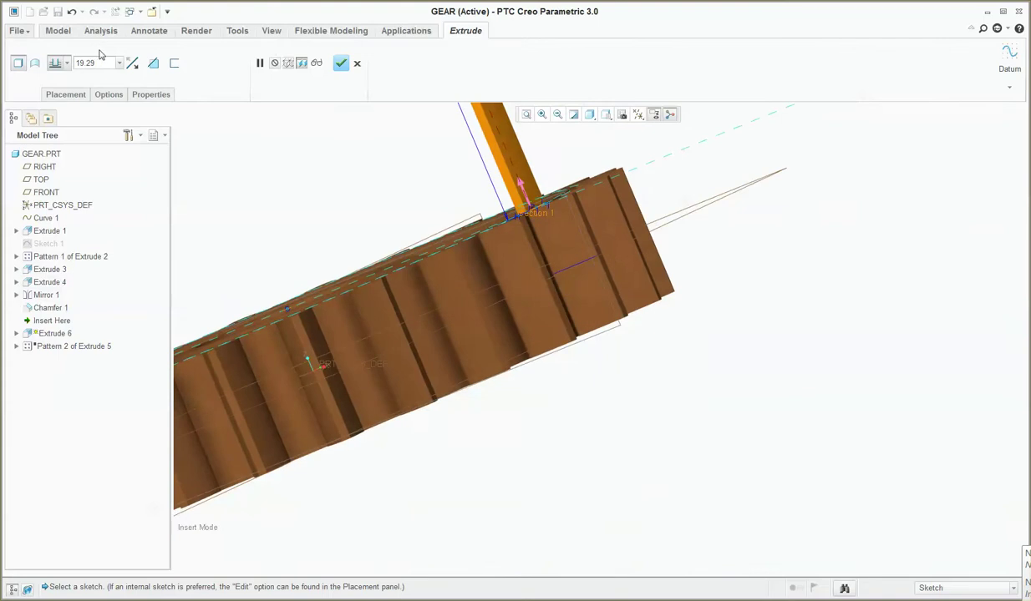
left_click(132, 63)
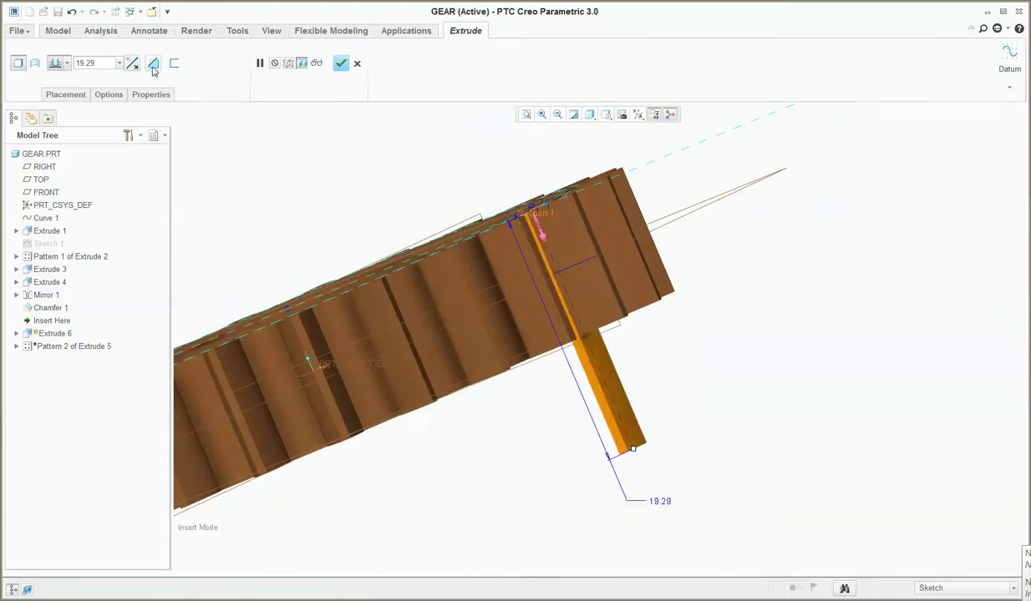
left_click(67, 63)
left_click(54, 157)
middle_click_drag(494, 473, 472, 375)
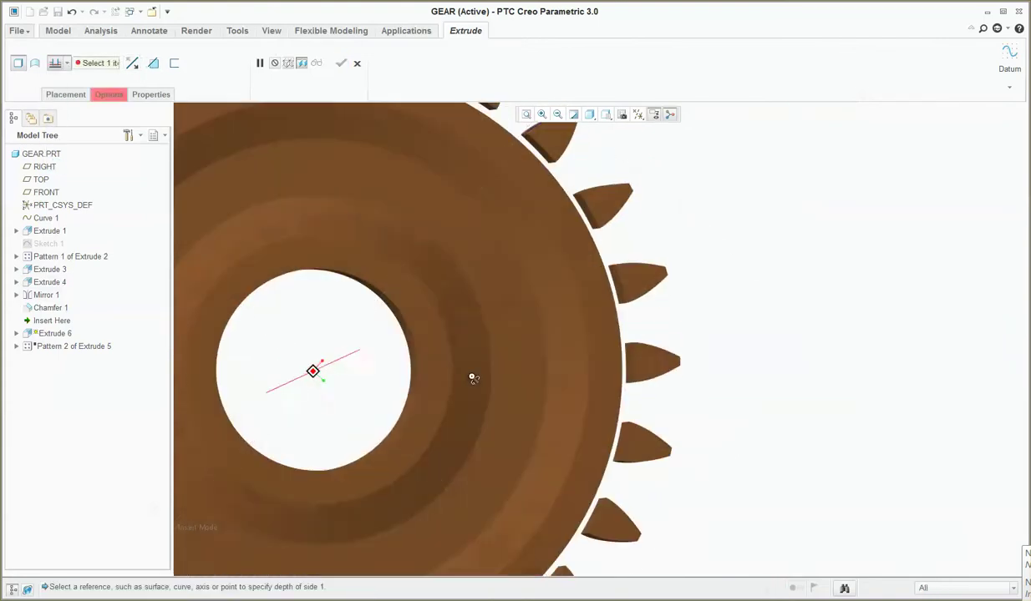
scroll(472, 375, "up", 5)
left_click(577, 366)
scroll(576, 366, "down", 5)
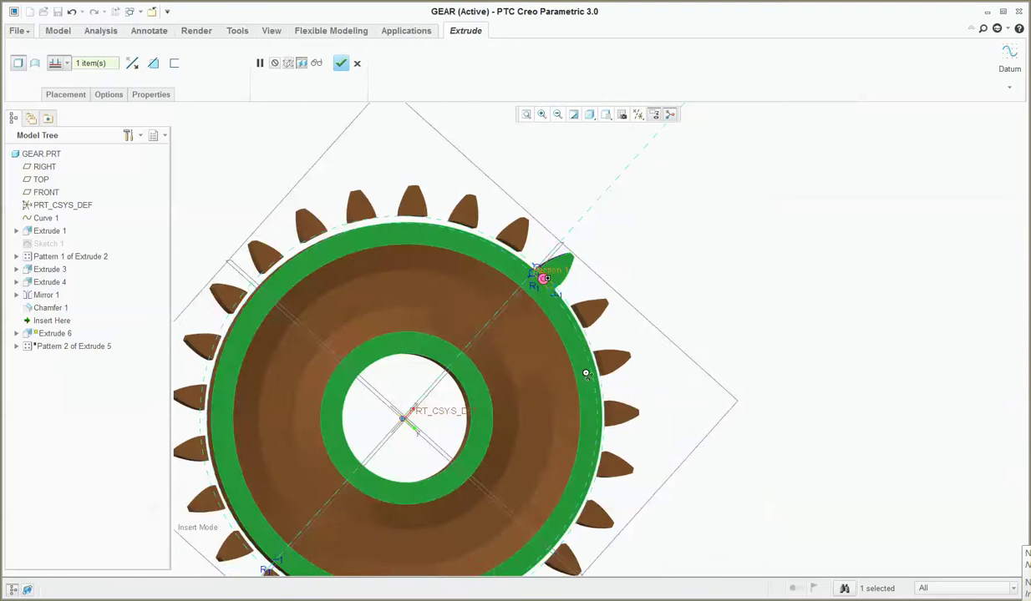
middle_click_drag(586, 368, 654, 472)
left_click(341, 63)
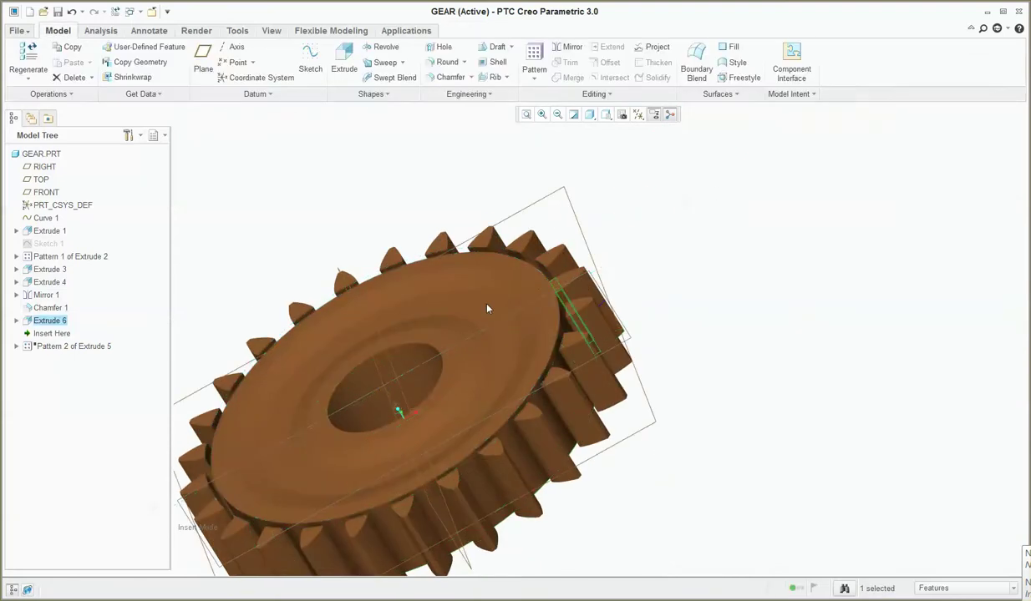
Step: Examine the junction between the new extrude and the tooth's root corners up close
scroll(488, 305, "up", 5)
scroll(627, 357, "up", 5)
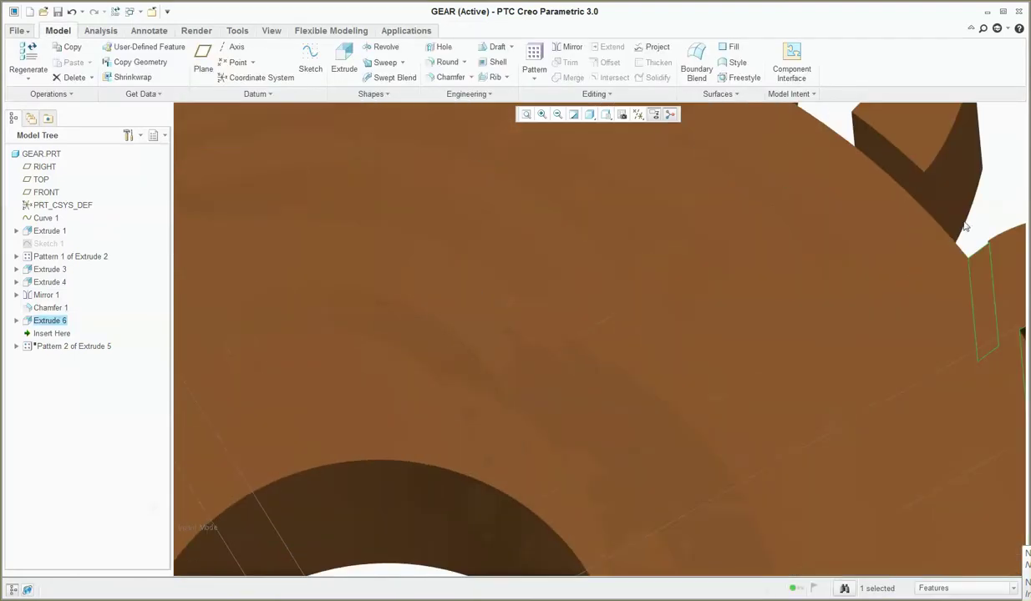
scroll(824, 290, "down", 5)
scroll(584, 217, "up", 4)
scroll(527, 281, "up", 4)
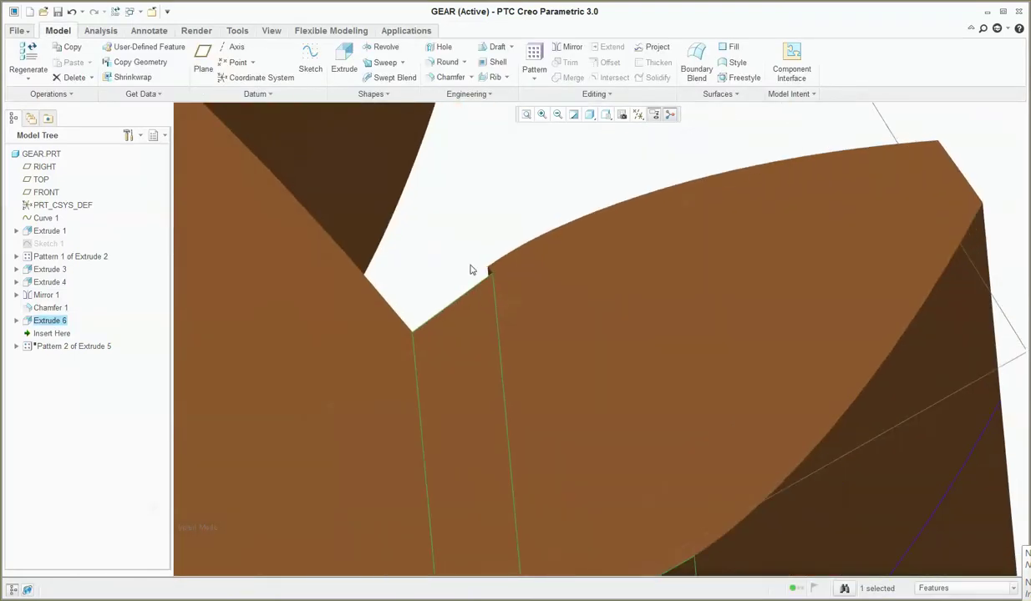
scroll(473, 269, "down", 5)
scroll(511, 299, "up", 5)
scroll(545, 272, "down", 3)
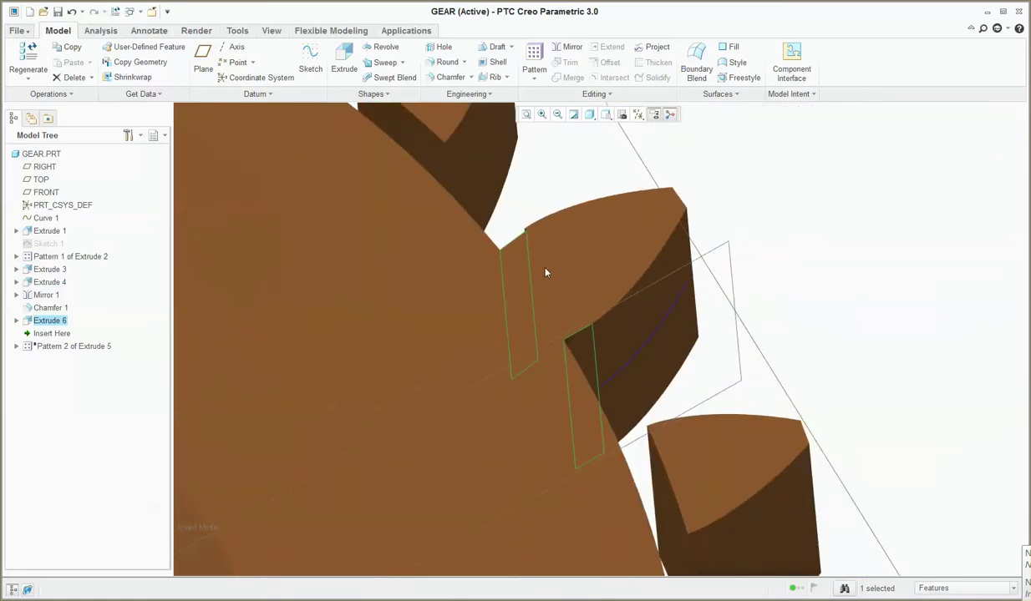
Step: Reopen the section sketch of Extrude 6 for editing and orient the view parallel to the sketch plane
right_click(534, 280)
left_click(579, 335)
left_click(554, 337)
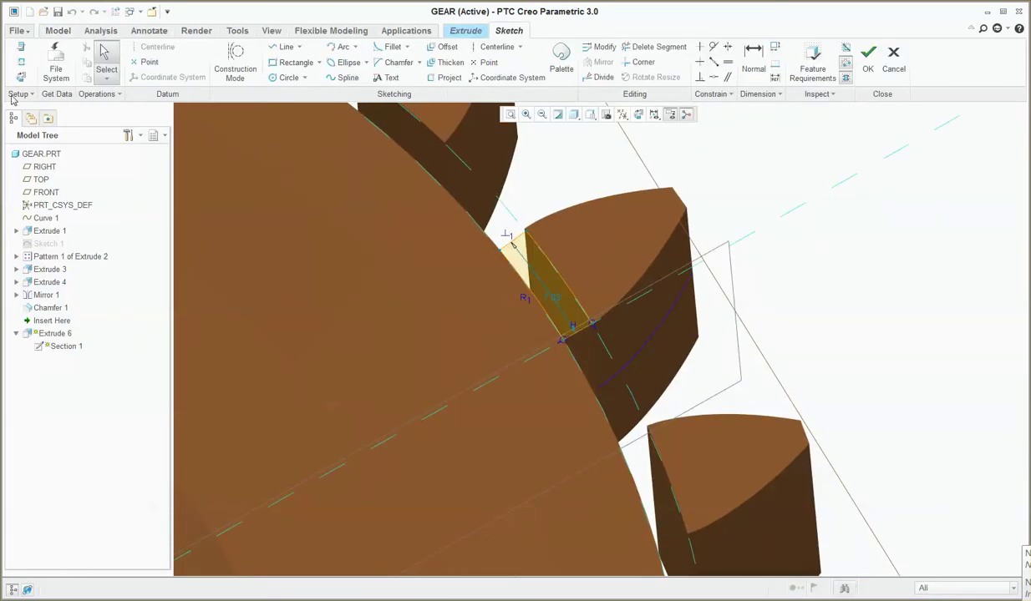
left_click(20, 77)
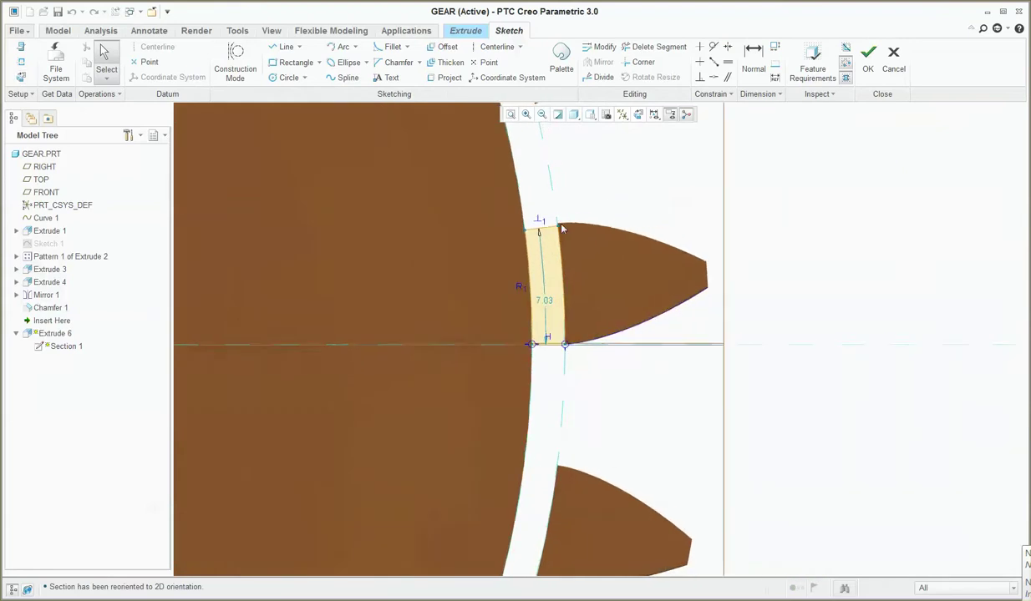
Step: Delete the section's slanted upper line that misses the tooth's root corner
scroll(555, 219, "up", 3)
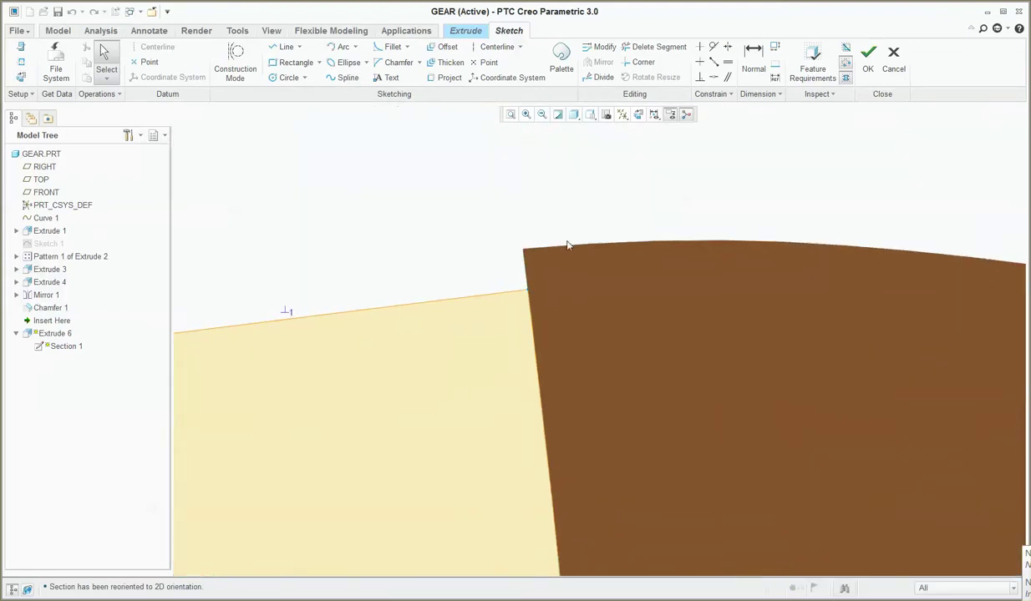
scroll(568, 257, "down", 2)
left_click(525, 274)
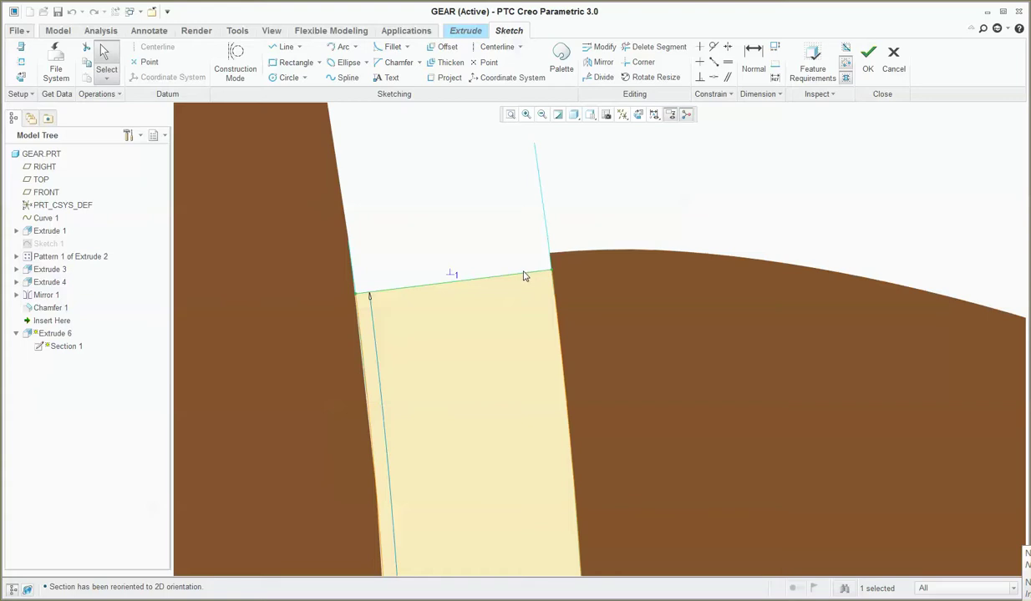
key("Delete")
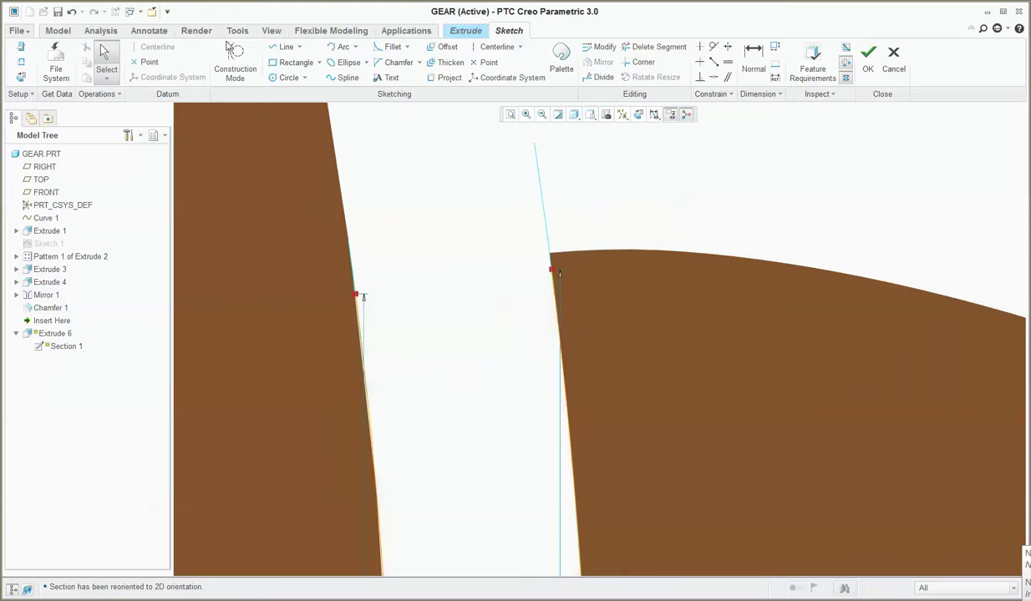
Step: Add the tooth's upper root corner vertex as a sketch reference
left_click(20, 61)
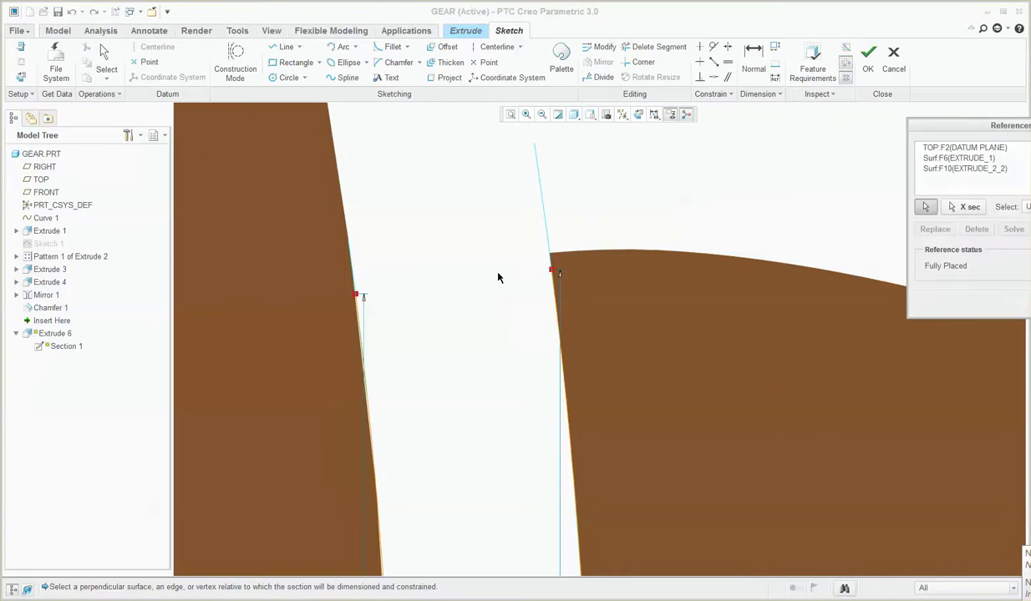
left_click(550, 260)
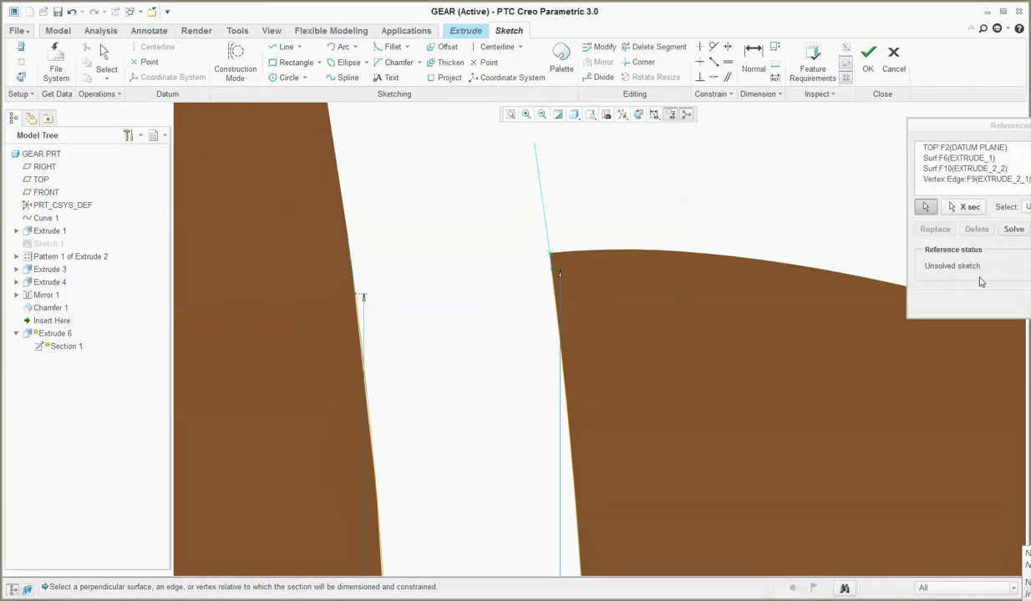
middle_click(651, 249)
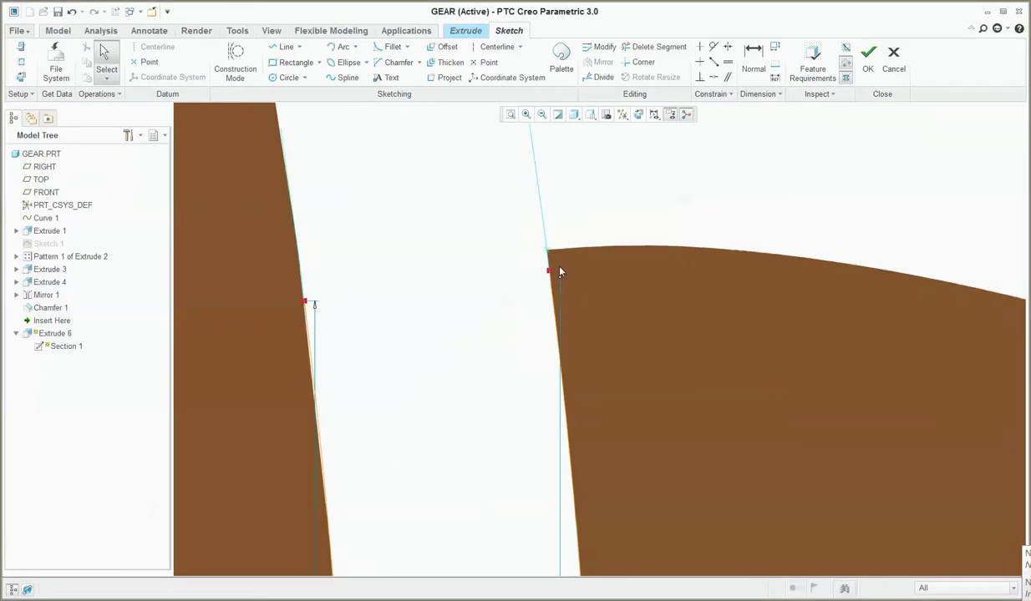
Step: Sketch a line from the gear's center origin to the tooth's upper root corner
middle_click_drag(651, 250, 1021, 180, "shift")
scroll(963, 240, "down", 1)
scroll(549, 167, "down", 1)
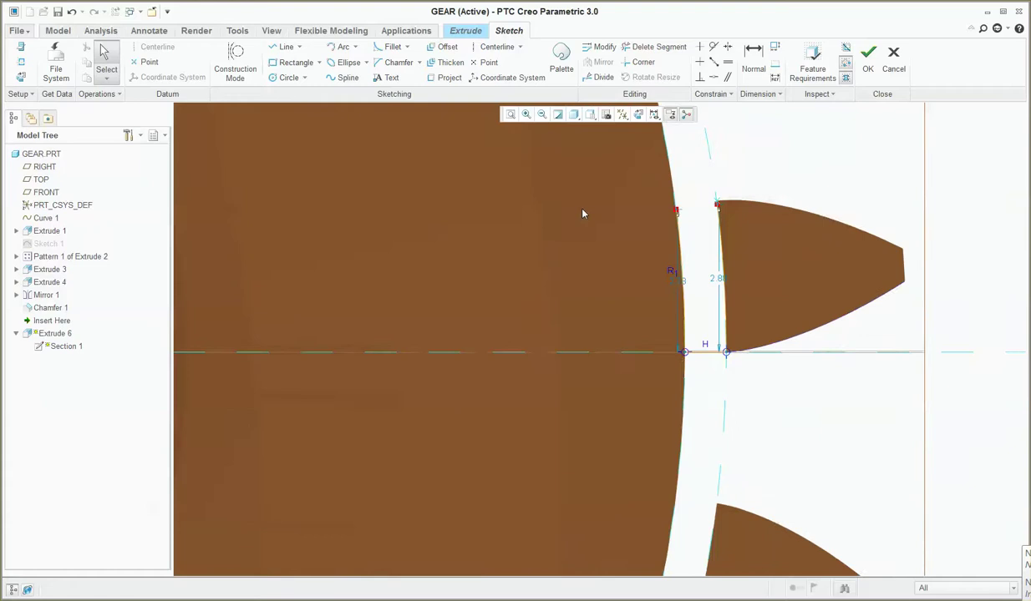
scroll(582, 212, "down", 1)
scroll(661, 233, "down", 2)
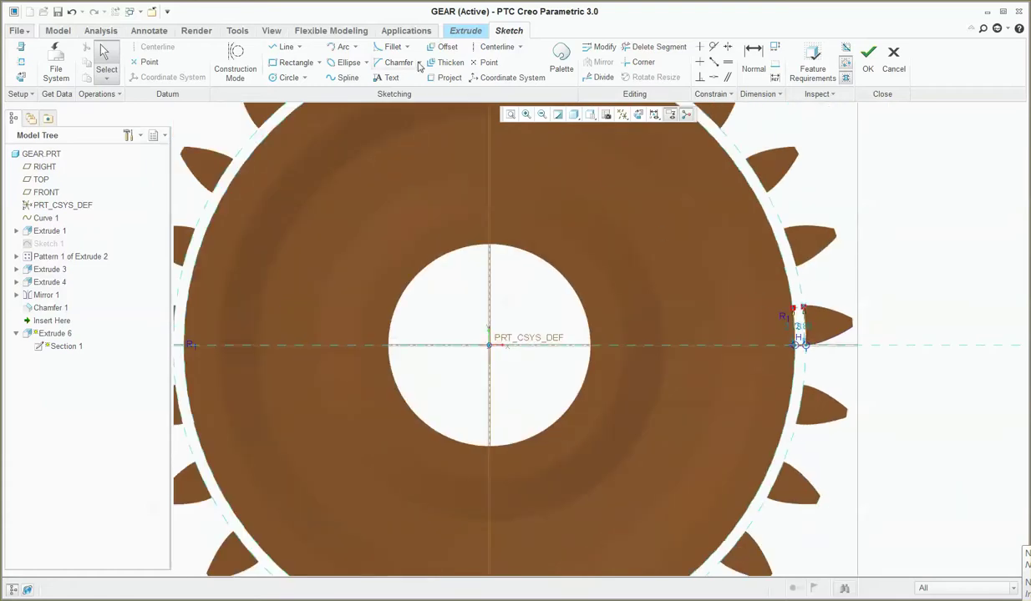
left_click(295, 49)
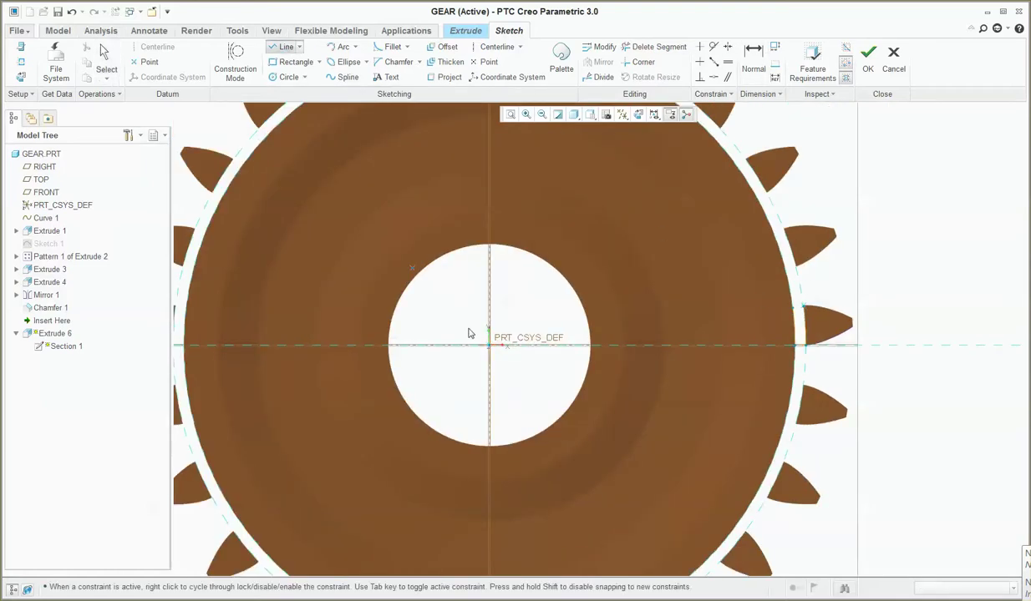
left_click(490, 348)
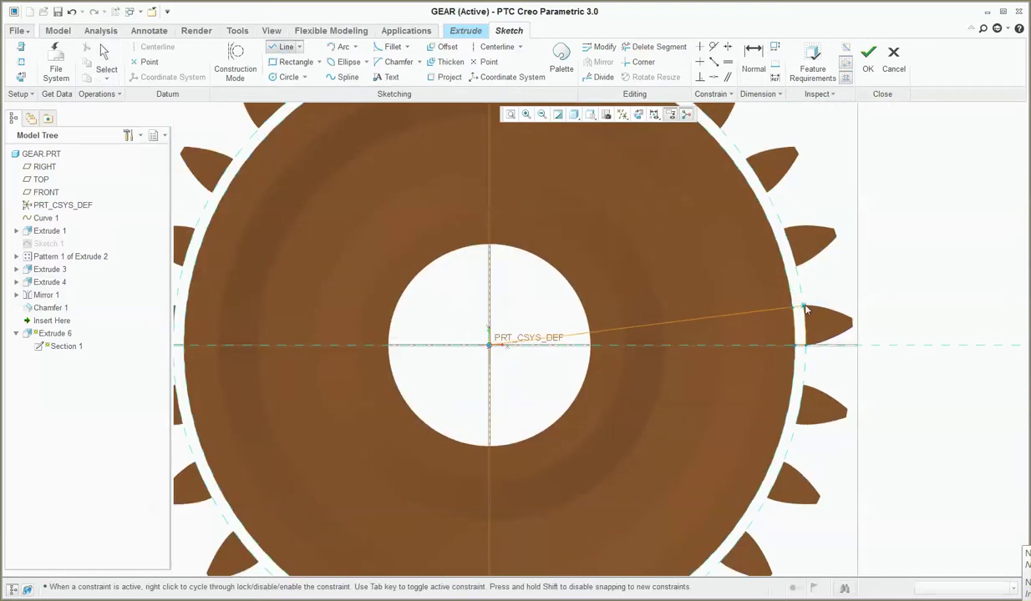
scroll(806, 302, "down", 5)
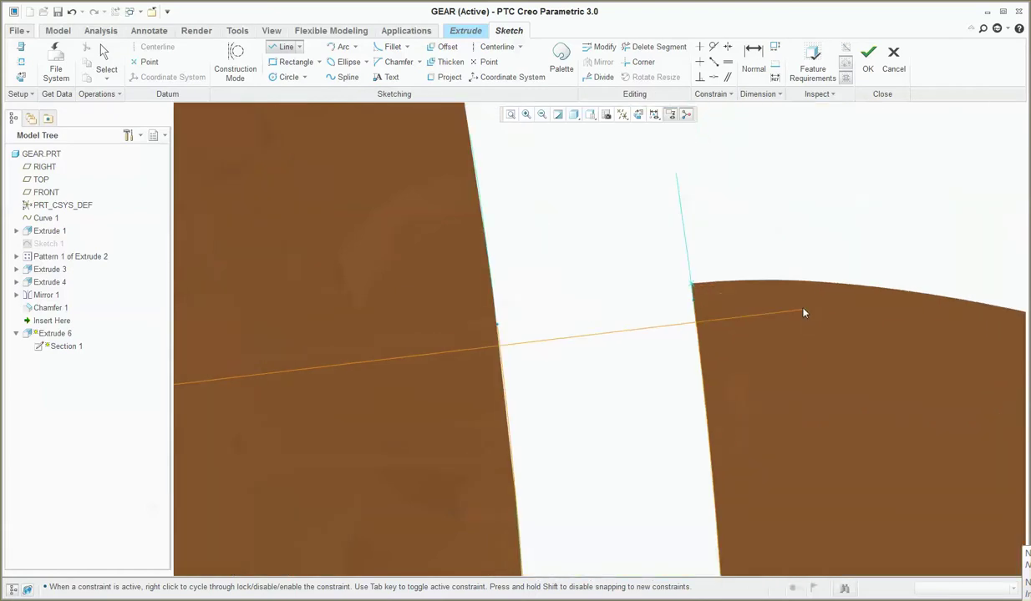
left_click(691, 285)
middle_click(724, 240)
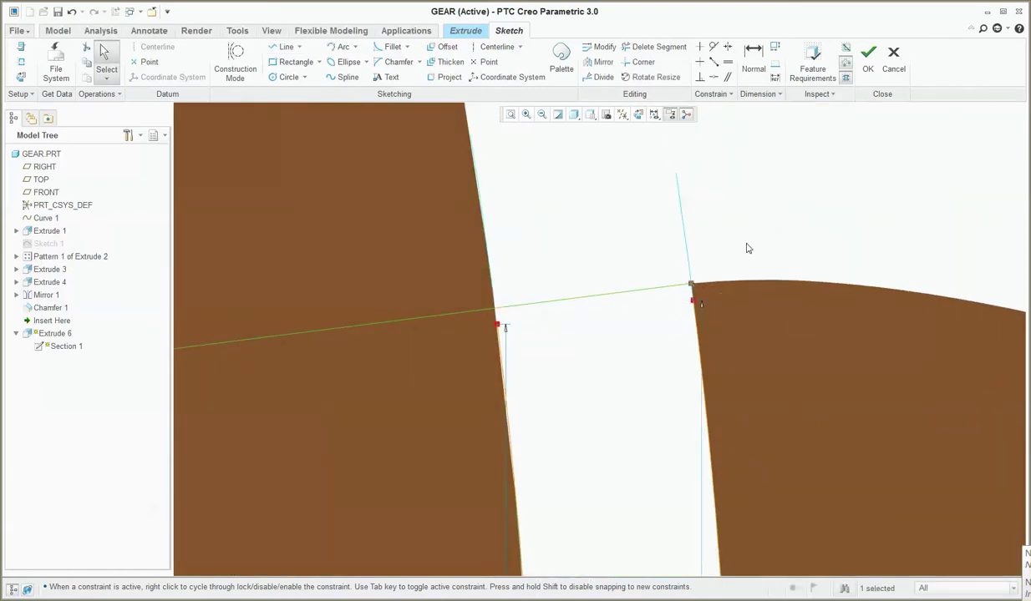
Step: Corner-trim the radial line against both root arcs so the section closes between gear body and tooth
left_click(631, 63)
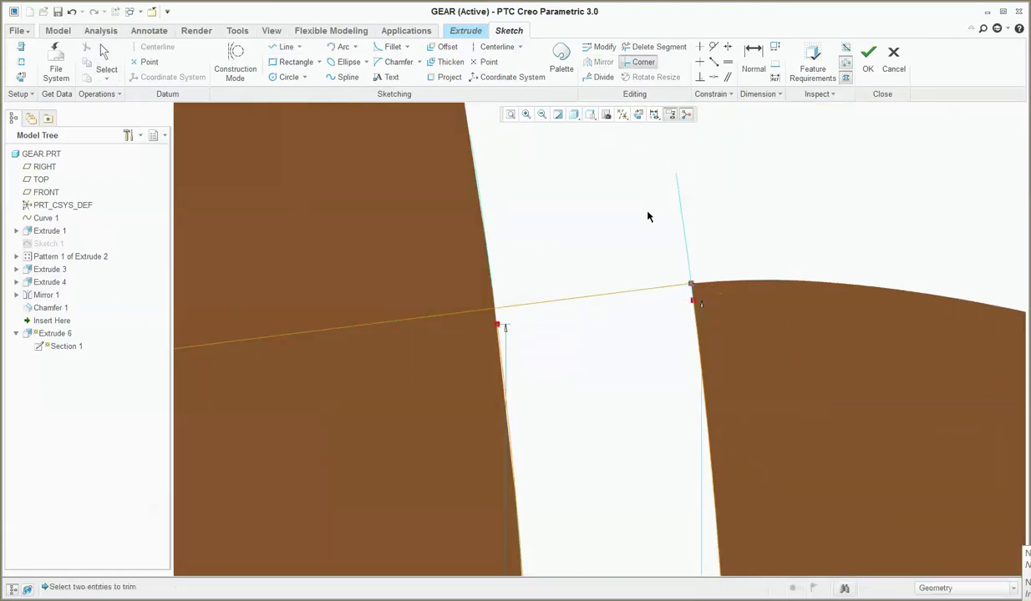
left_click(642, 294)
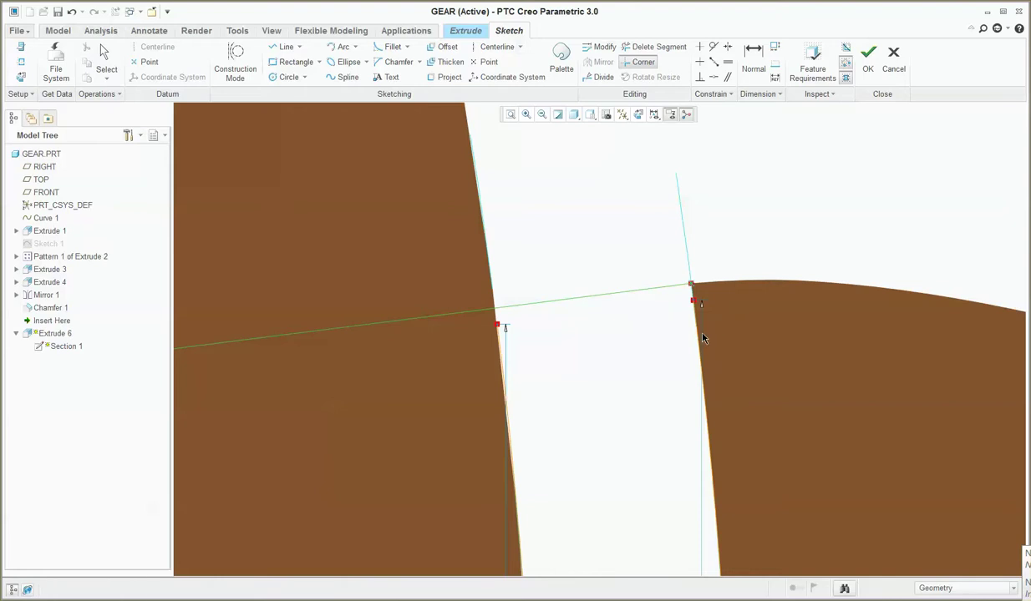
left_click(701, 338)
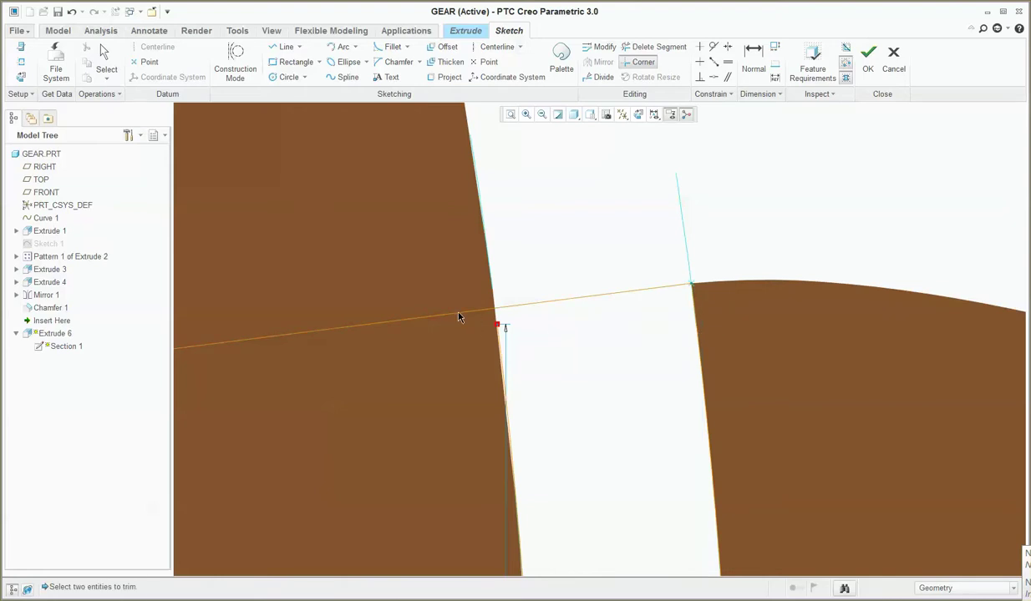
left_click(517, 311)
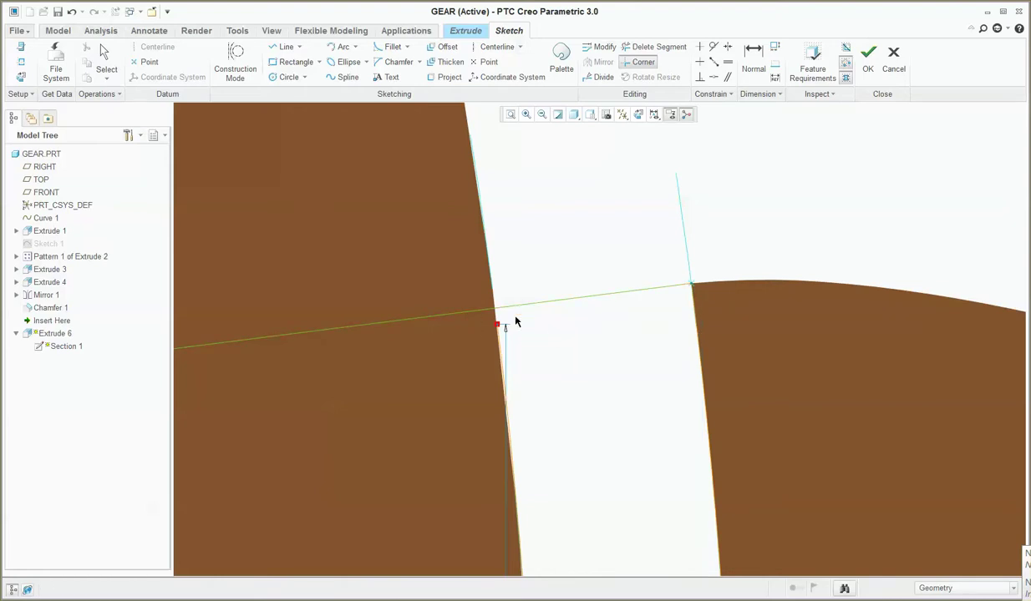
left_click(502, 368)
scroll(643, 222, "down", 3)
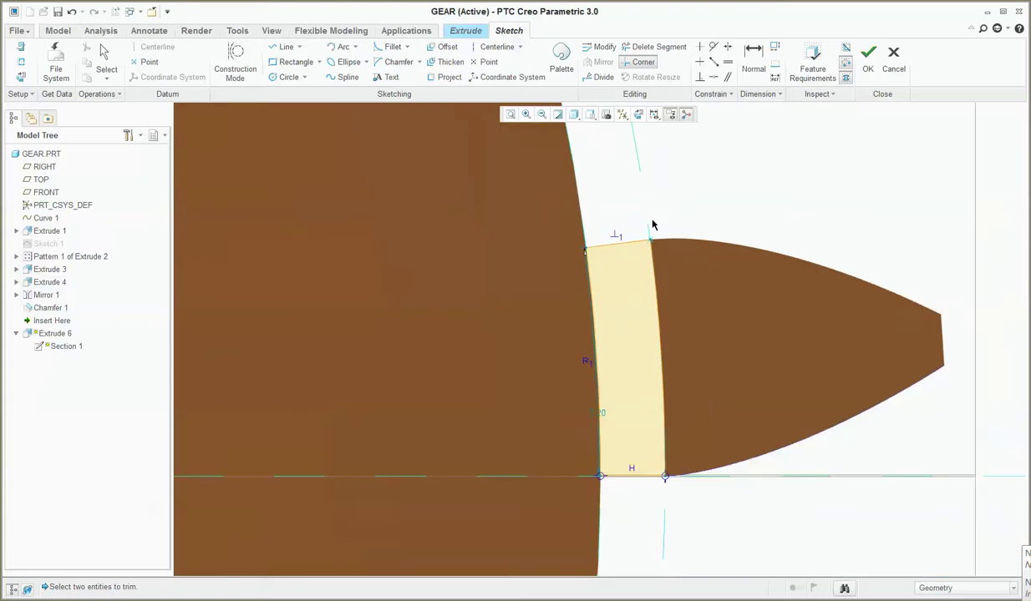
middle_click(650, 239)
Step: Accept the edited section sketch and complete the redefinition of Extrude 6
scroll(664, 446, "up", 4)
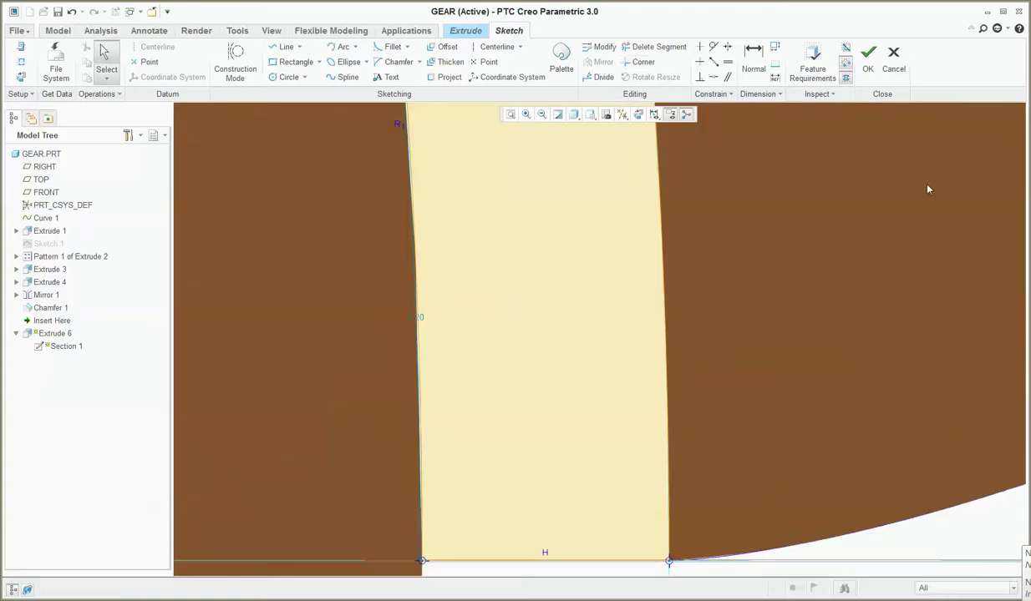
left_click(868, 55)
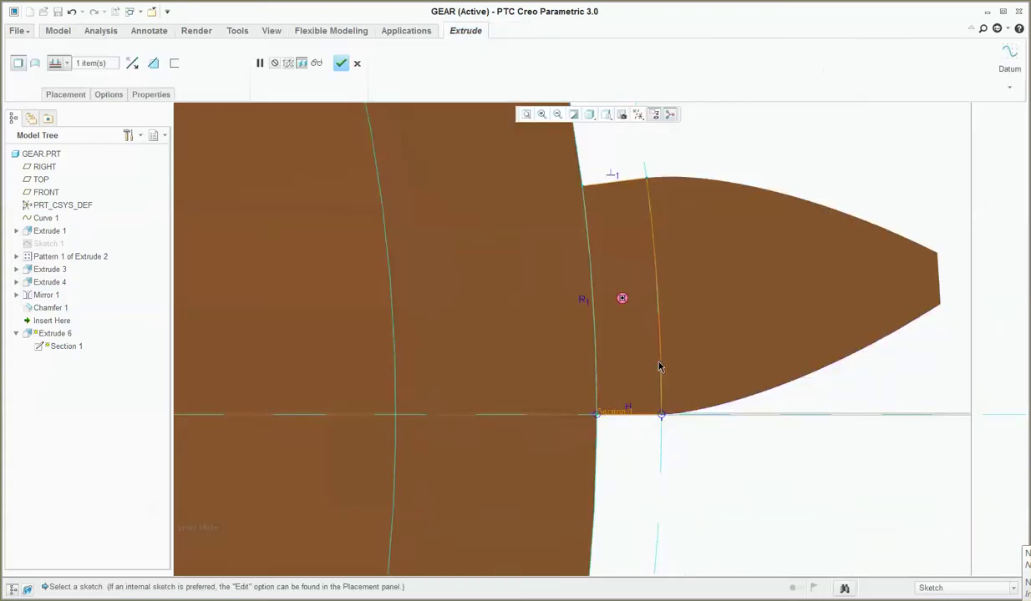
mouse_move(659, 366)
middle_mouse_down()
mouse_move(631, 286)
mouse_move(647, 338)
mouse_move(639, 341)
middle_mouse_up()
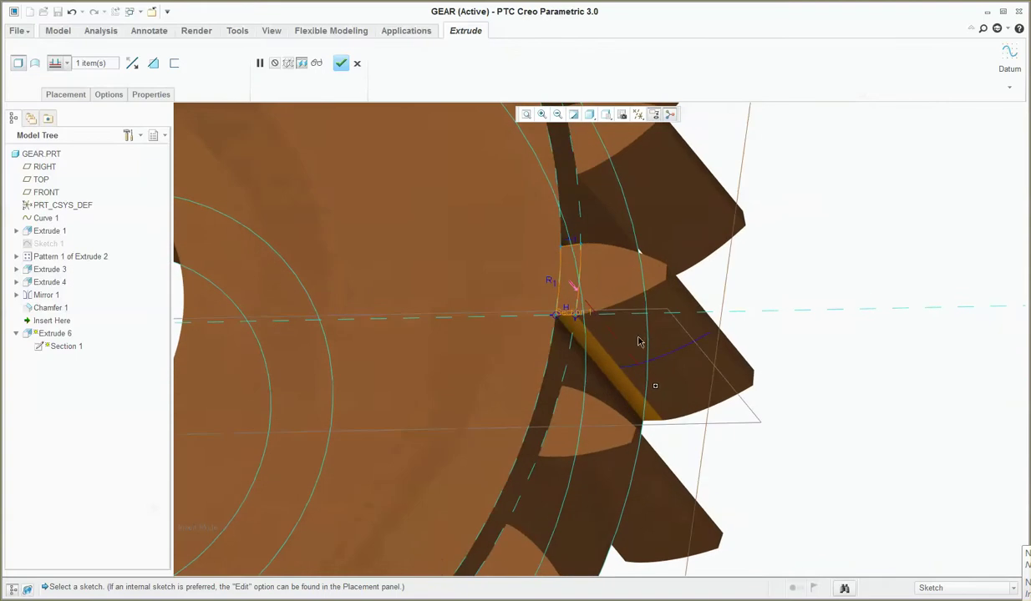
left_click(341, 63)
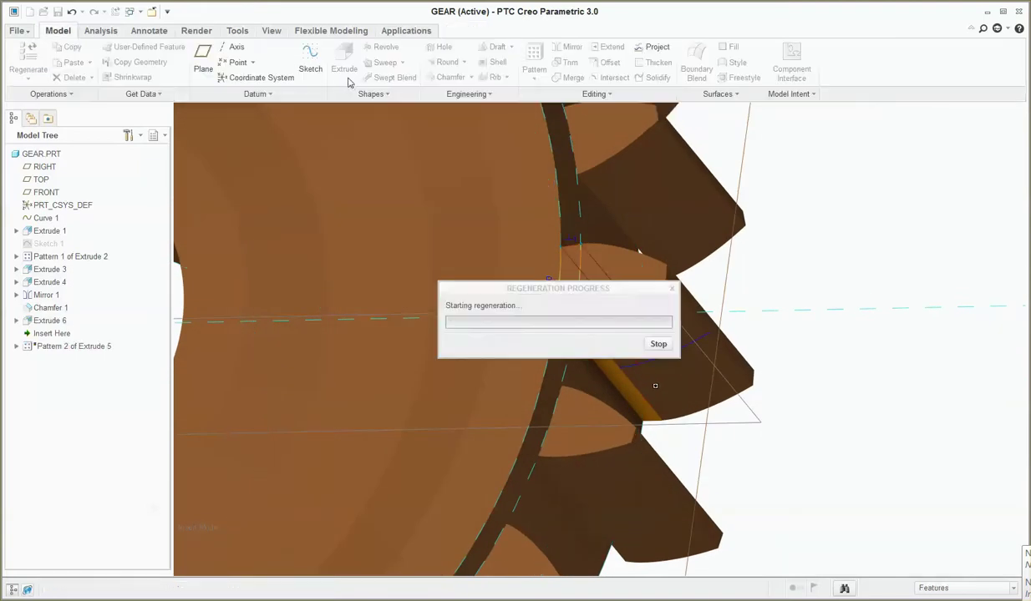
Step: Examine the junction between the gear body, Extrude 6 and the tooth from several distances
middle_click_drag(668, 338, 644, 323)
scroll(661, 355, "down", 2)
scroll(587, 288, "up", 4)
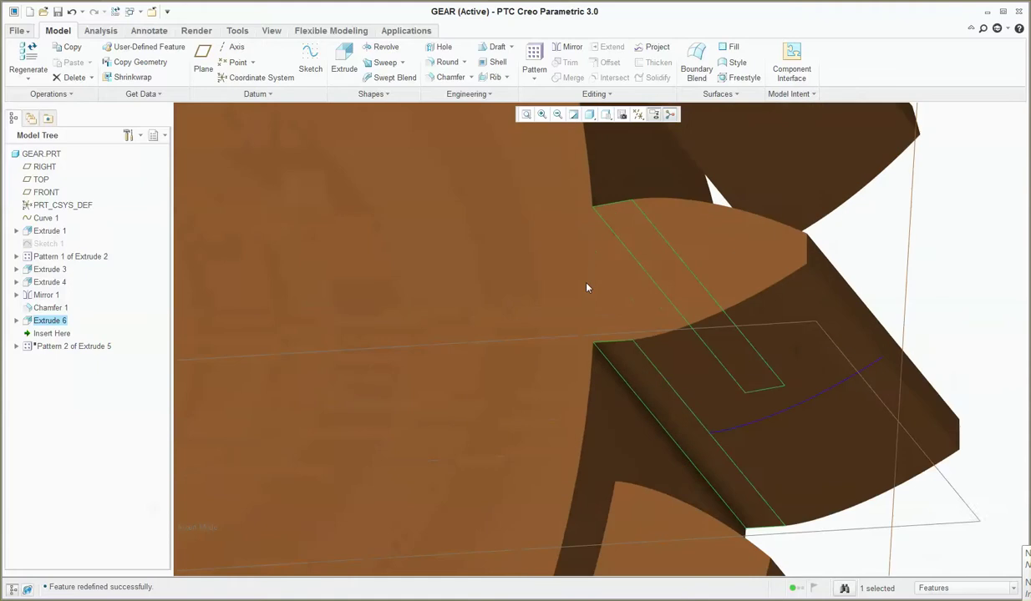
scroll(587, 289, "up", 1)
scroll(491, 224, "up", 1)
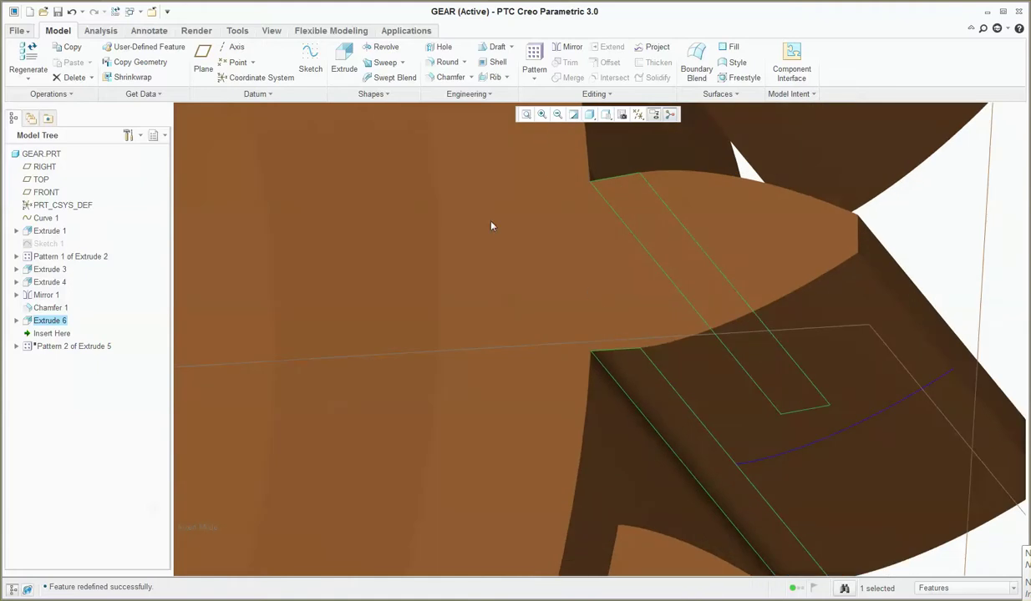
scroll(644, 334, "down", 3)
scroll(614, 292, "up", 4)
scroll(679, 345, "down", 2)
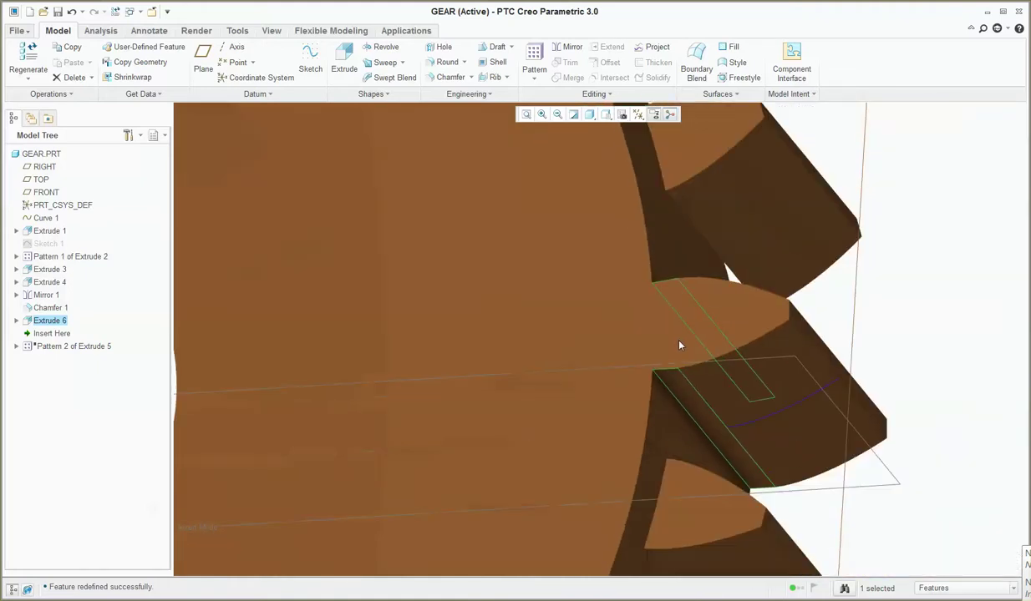
scroll(738, 298, "down", 3)
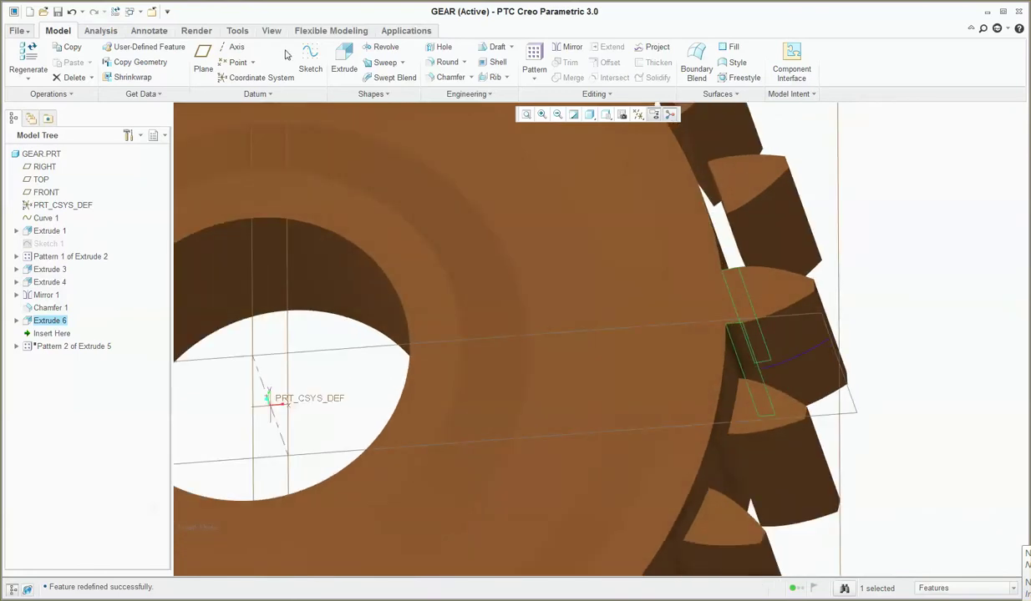
Step: Create an axis pattern of Extrude 6 around the gear's central axis with four members spread over 360°
left_click(533, 57)
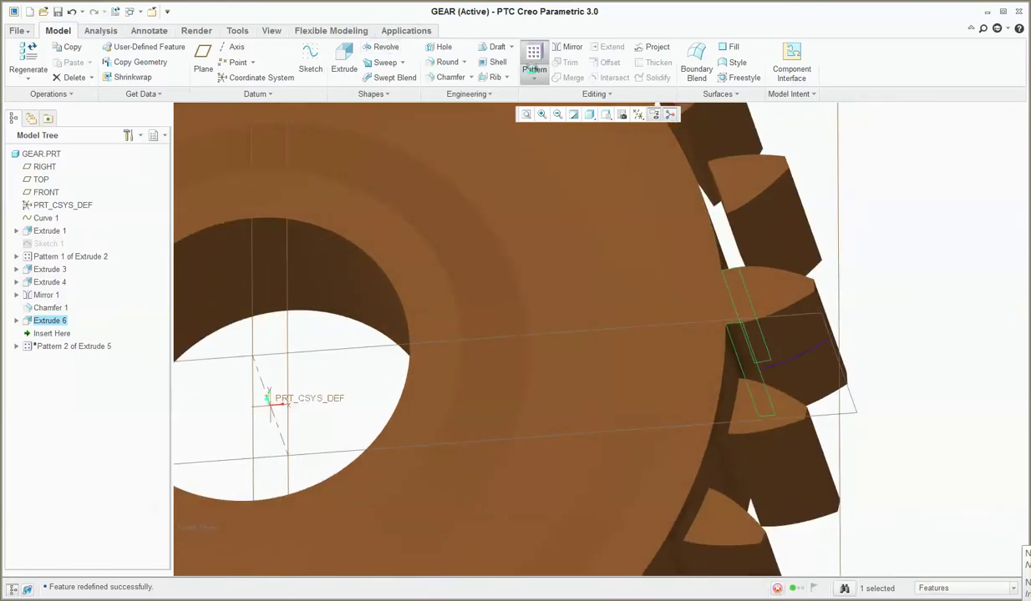
scroll(564, 320, "down", 5)
scroll(511, 318, "up", 8)
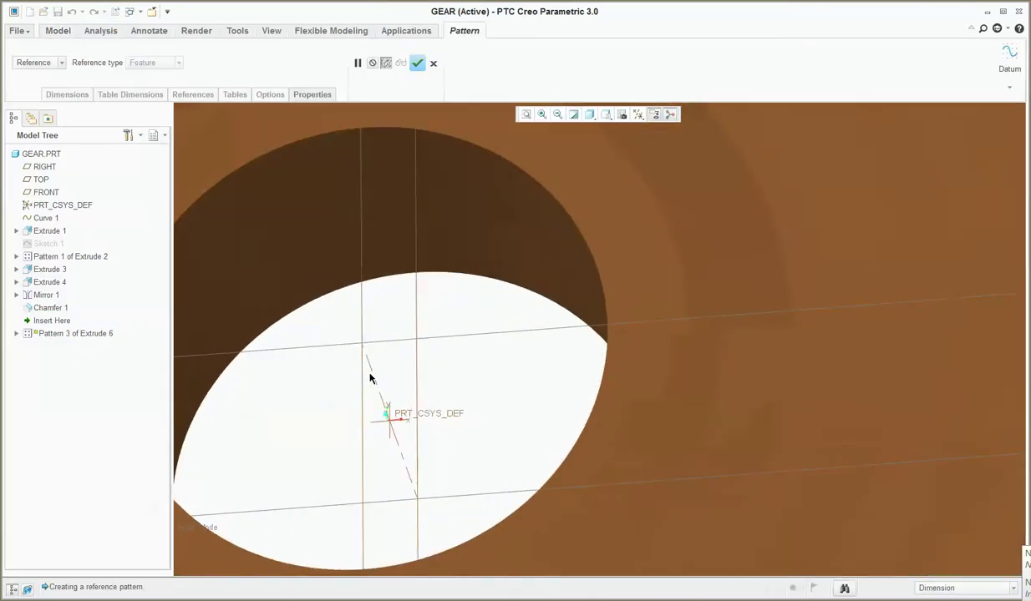
left_click(35, 65)
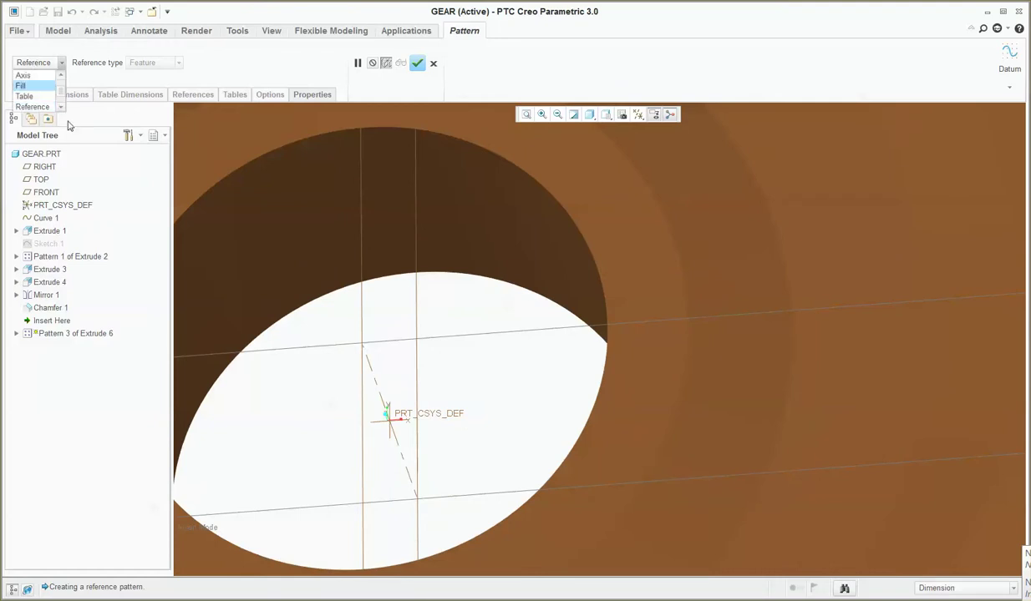
left_click(23, 76)
left_click(374, 380)
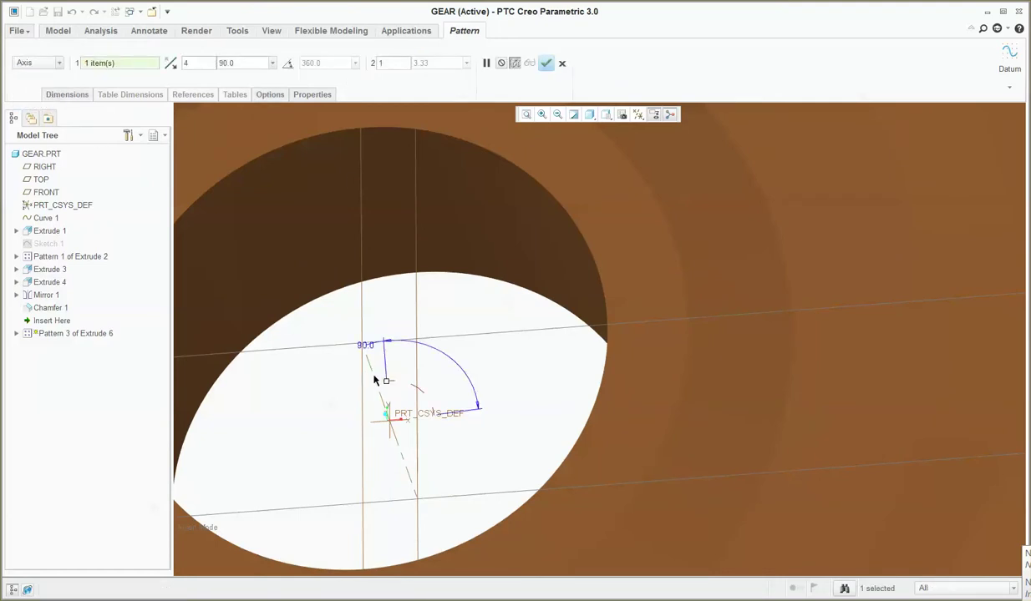
left_click(287, 63)
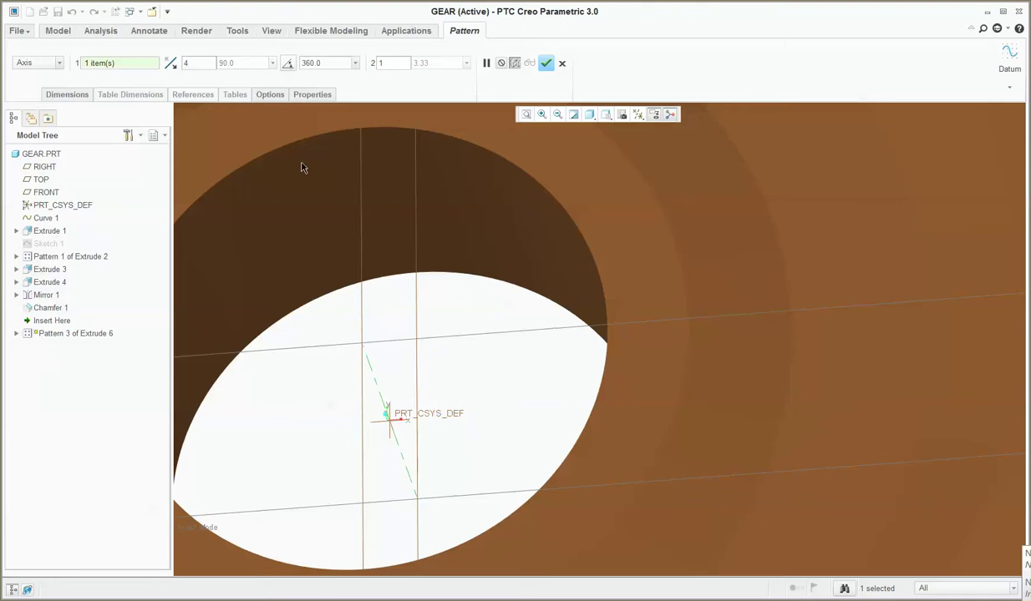
scroll(326, 278, "up", 5)
scroll(630, 391, "up", 3)
scroll(355, 133, "down", 3)
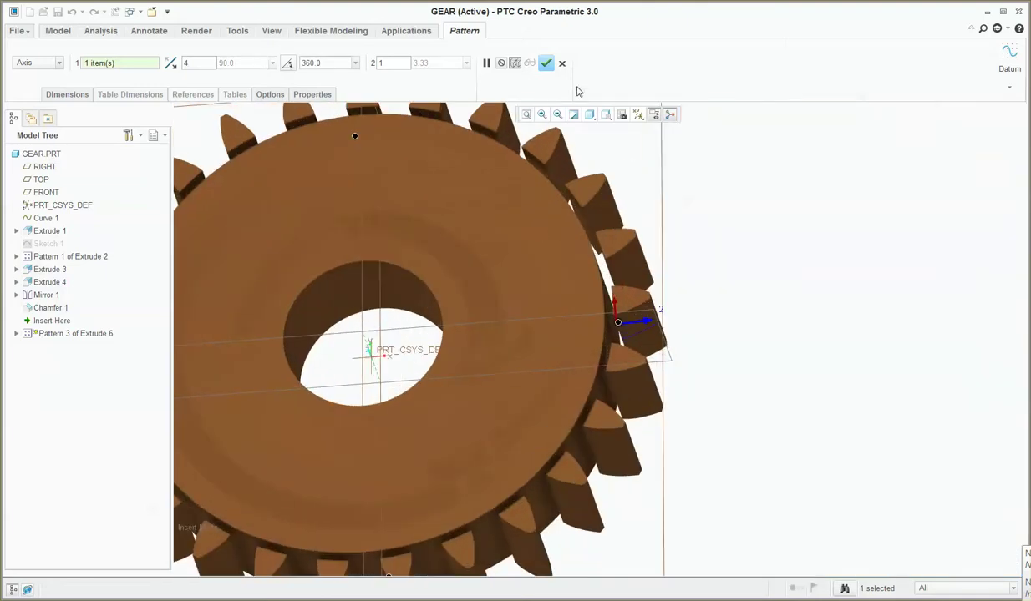
left_click(546, 63)
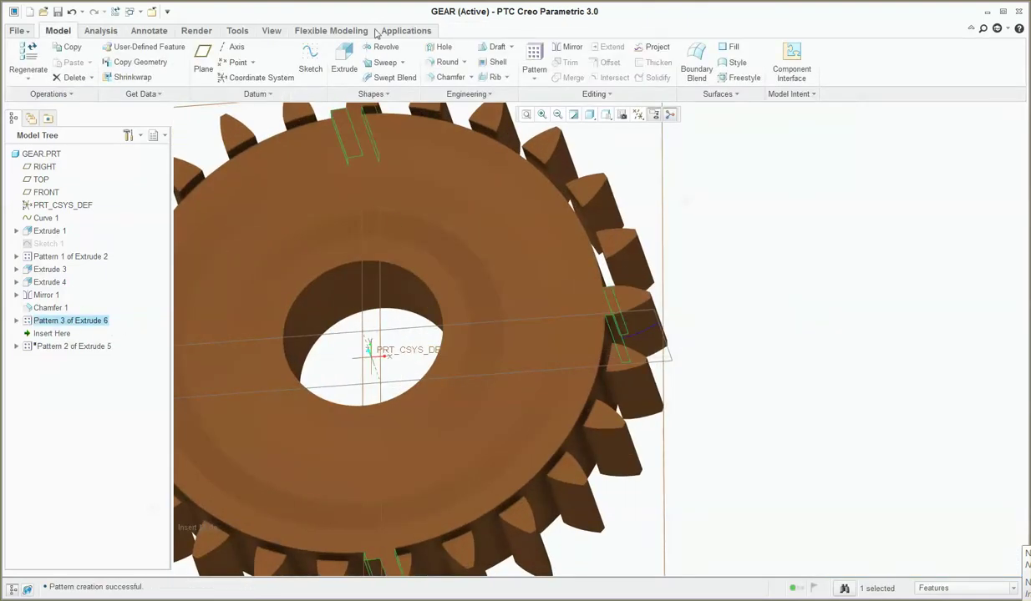
Step: Add the relation p53=nt to drive the Extrude 6 pattern's member count, and regenerate the gear
left_click(236, 31)
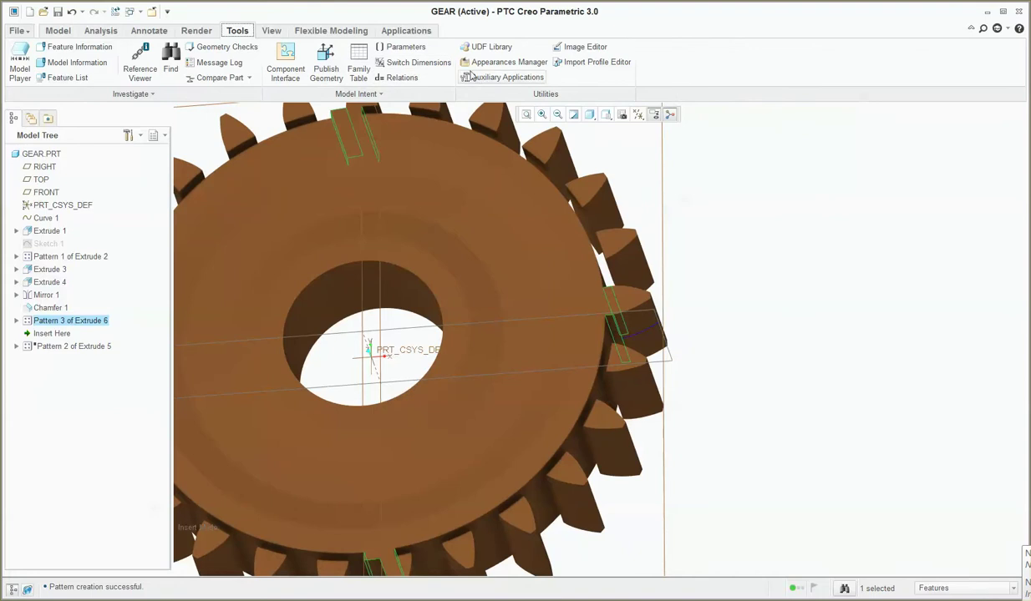
left_click(396, 77)
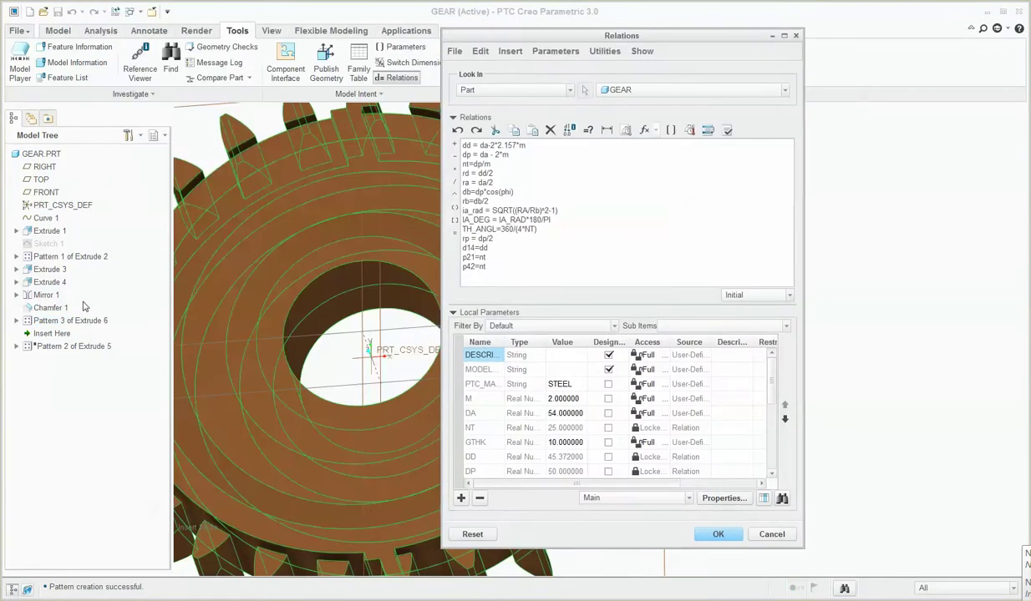
left_click_drag(535, 39, 690, 63)
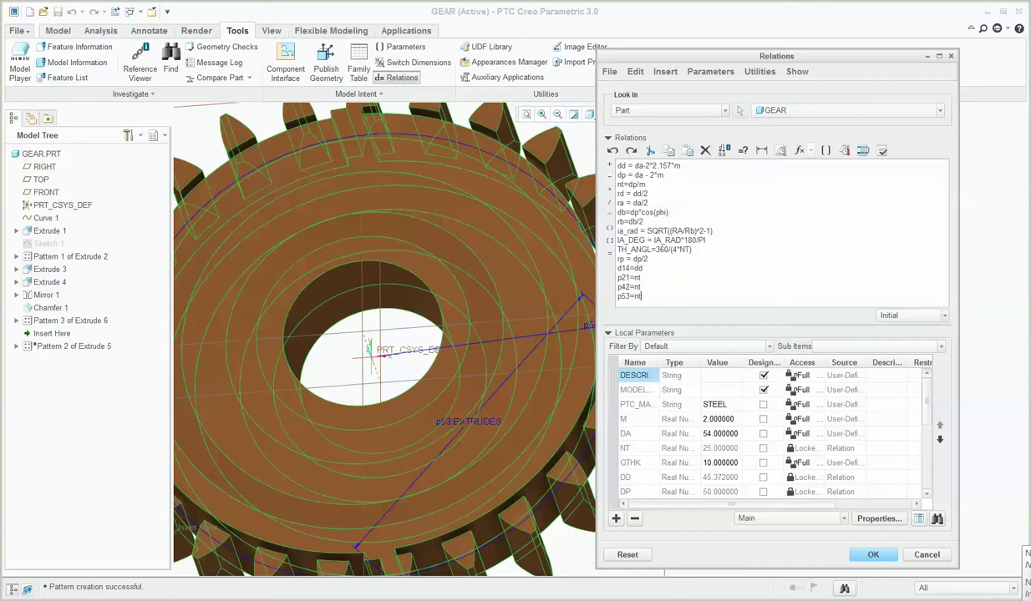
left_click(870, 555)
left_click(732, 248)
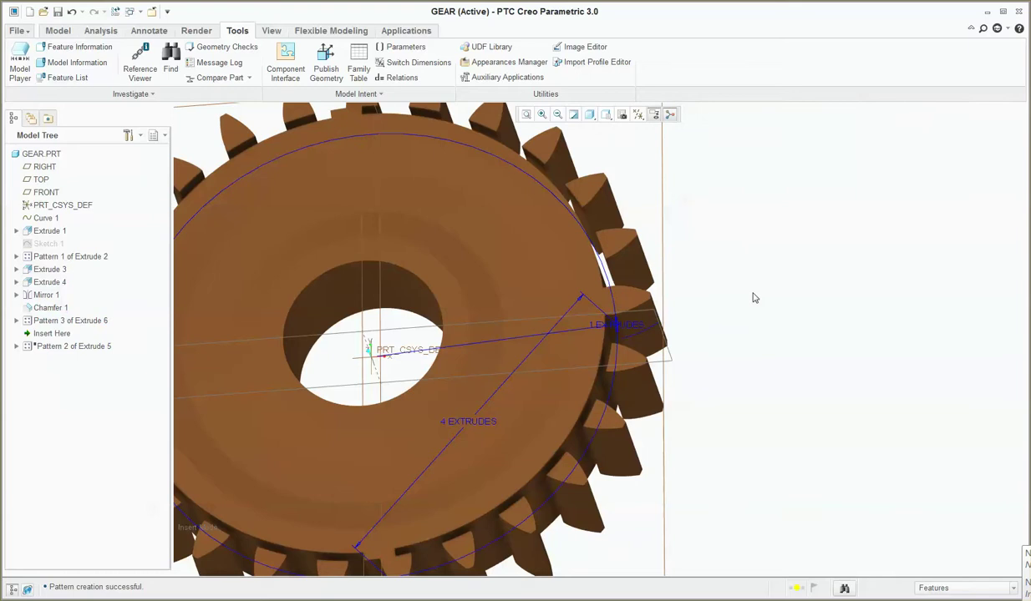
key("ctrl+g")
middle_click_drag(753, 299, 731, 369)
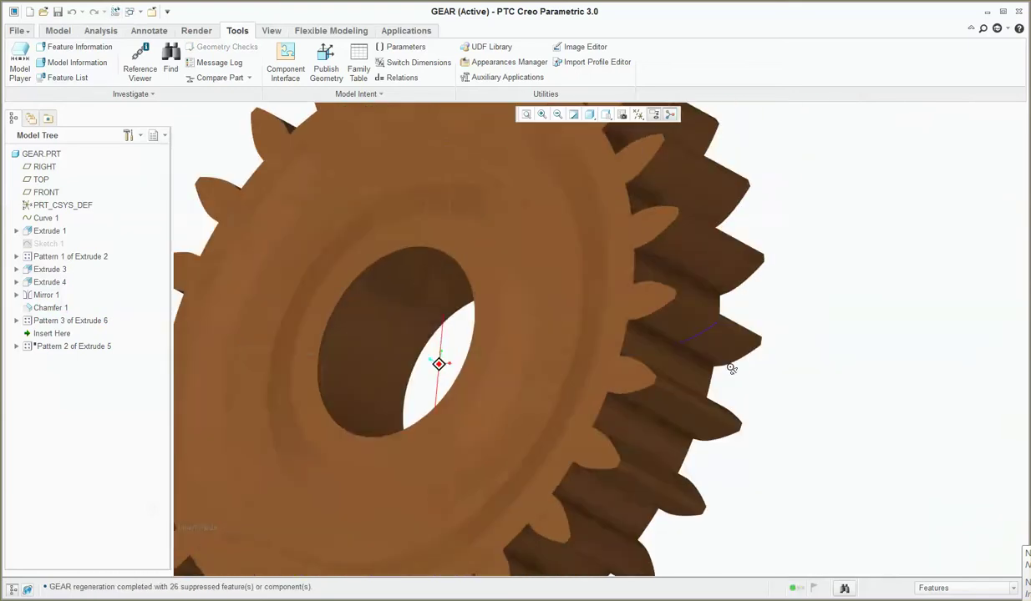
Step: Inspect the tooth root corners up close and list the members of the Extrude 6 pattern
scroll(732, 368, "up", 10)
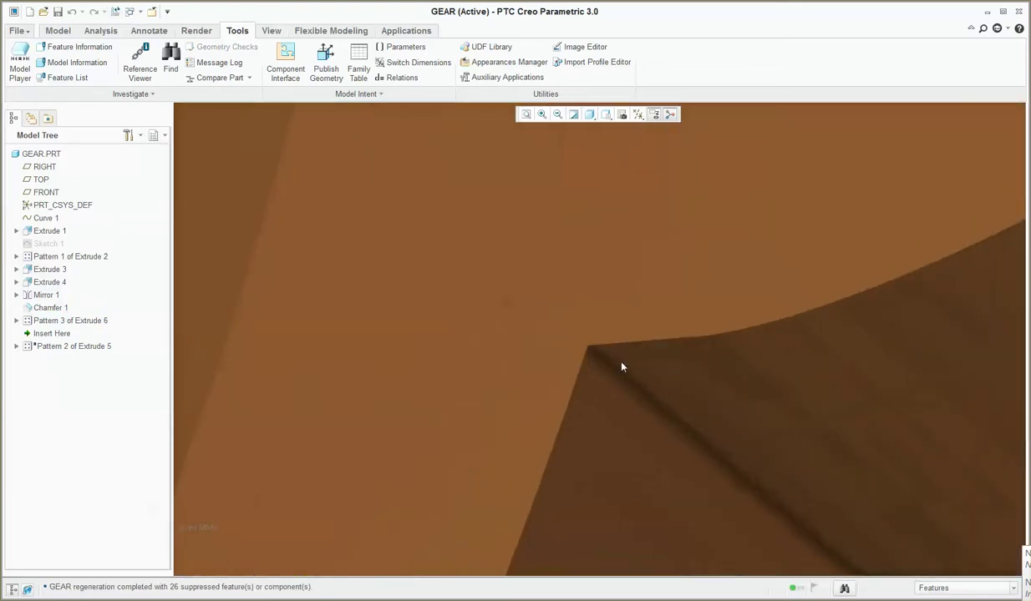
scroll(621, 367, "down", 5)
mouse_move(626, 397)
middle_mouse_down()
mouse_move(668, 260)
mouse_move(677, 274)
mouse_move(572, 283)
middle_mouse_up()
left_click(16, 321)
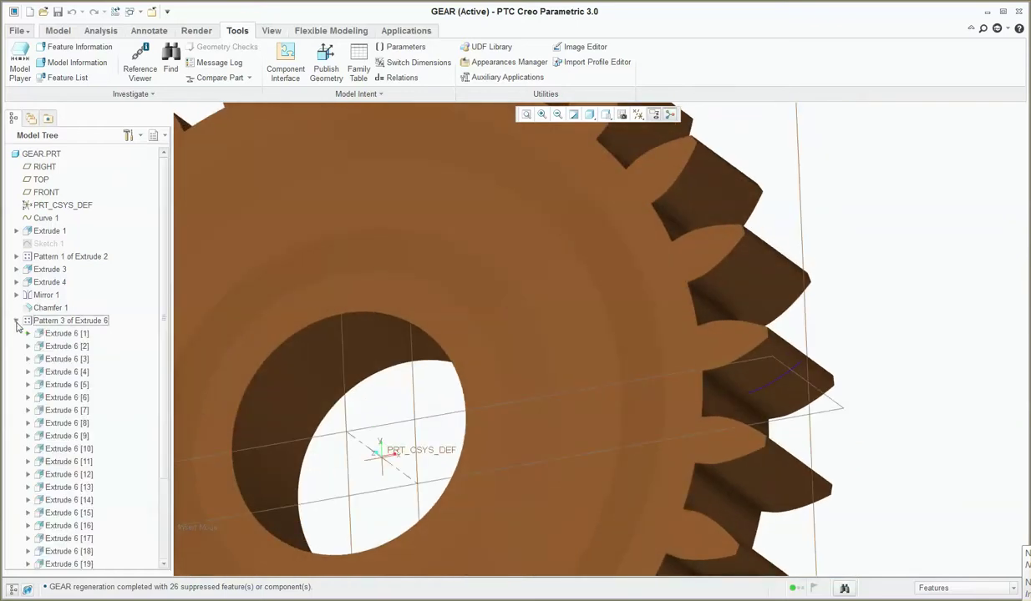
left_click(67, 334)
left_click(889, 319)
scroll(869, 384, "up", 8)
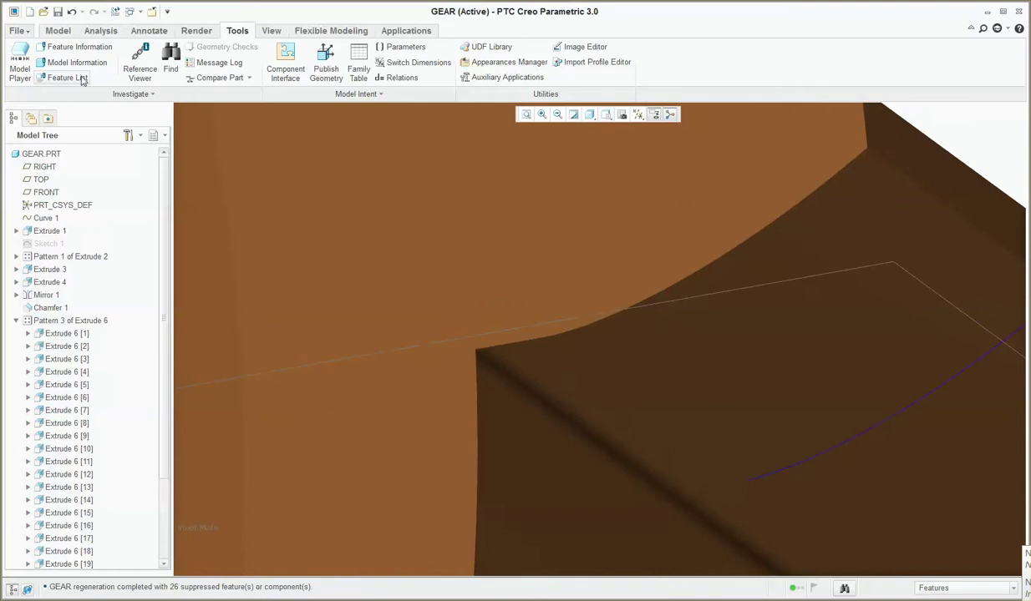
left_click(58, 30)
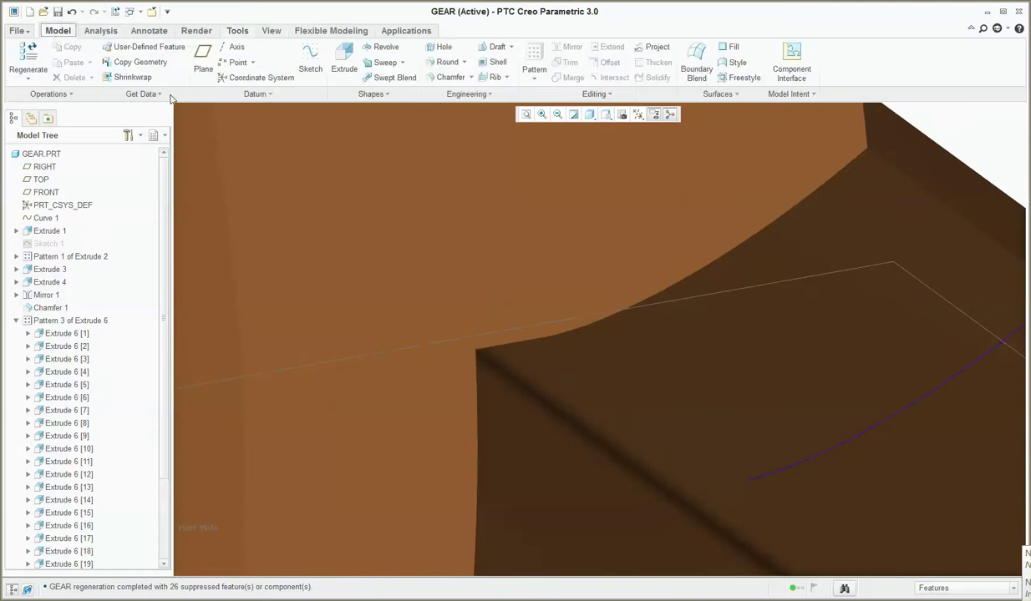
Step: Start a round on the two root edges where a gear tooth meets the body on either side
left_click(428, 62)
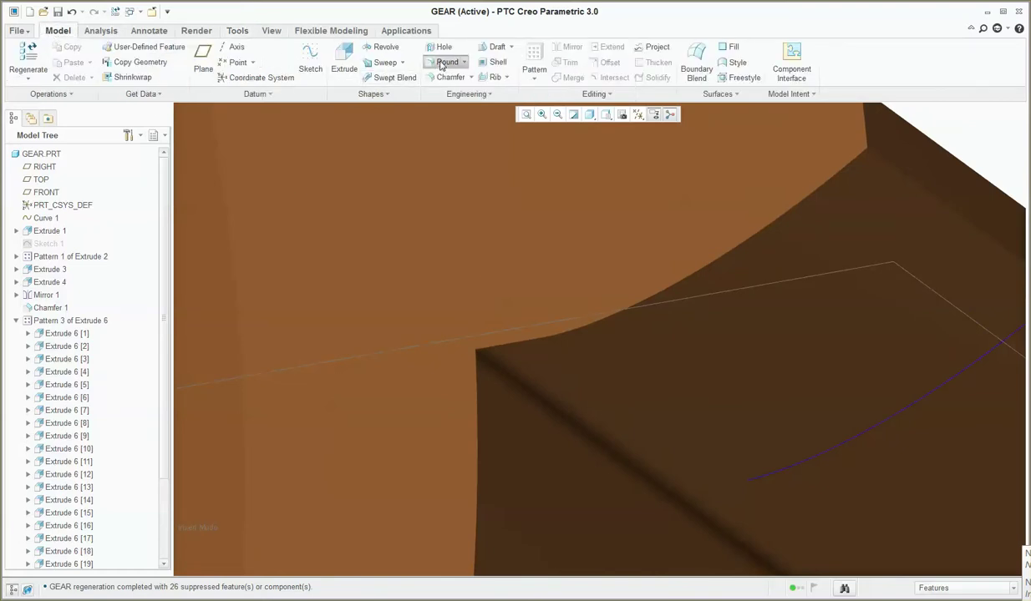
left_click(493, 368)
scroll(510, 392, "down", 5)
middle_click_drag(519, 414, 510, 422)
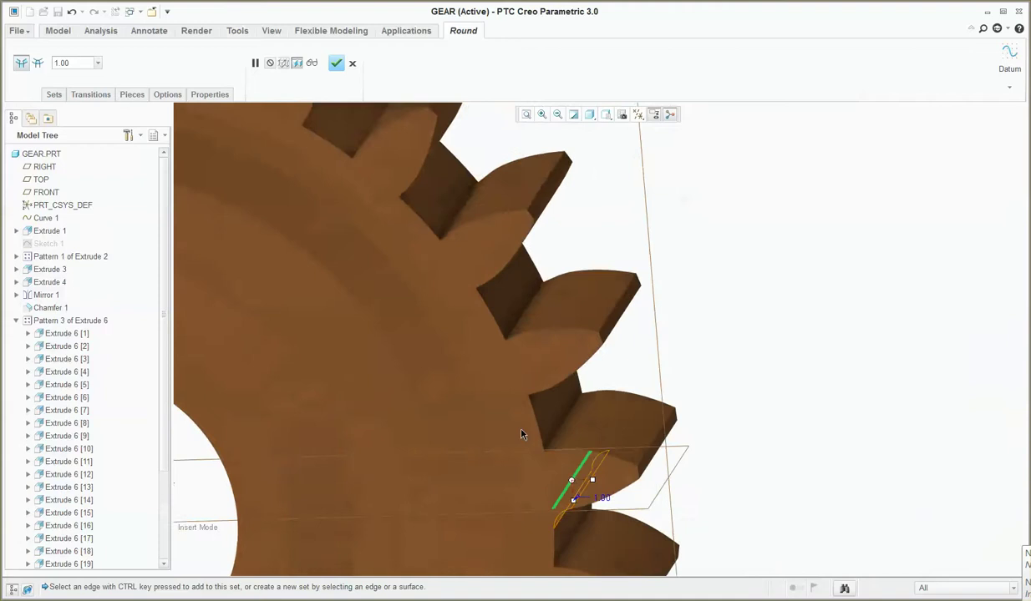
scroll(559, 445, "up", 5)
left_click(563, 449)
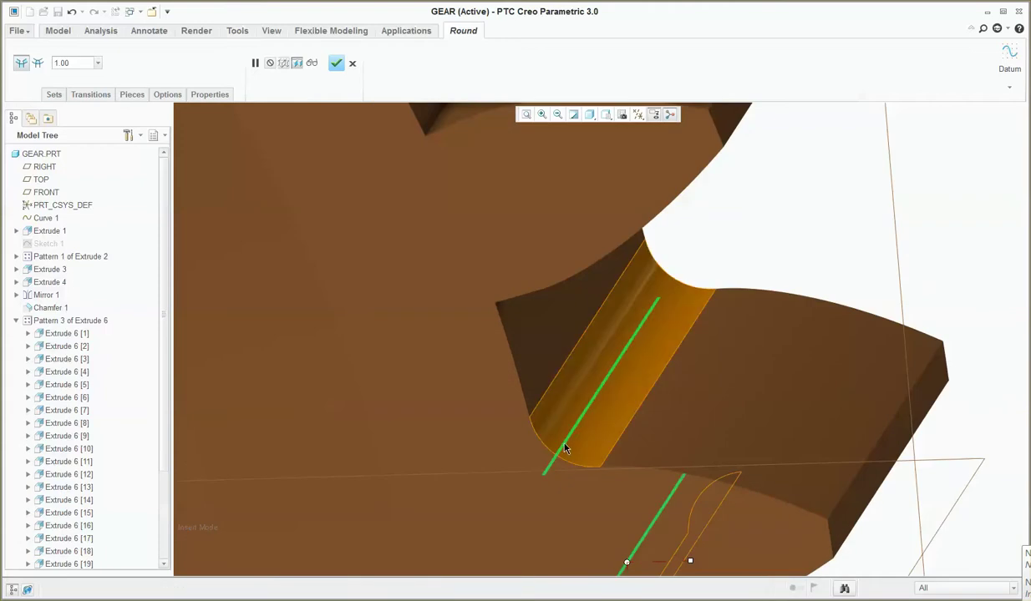
Step: Set the tooth root round's radius to 0.5 and complete the round
double_click(75, 63)
type("0.5")
key("Return")
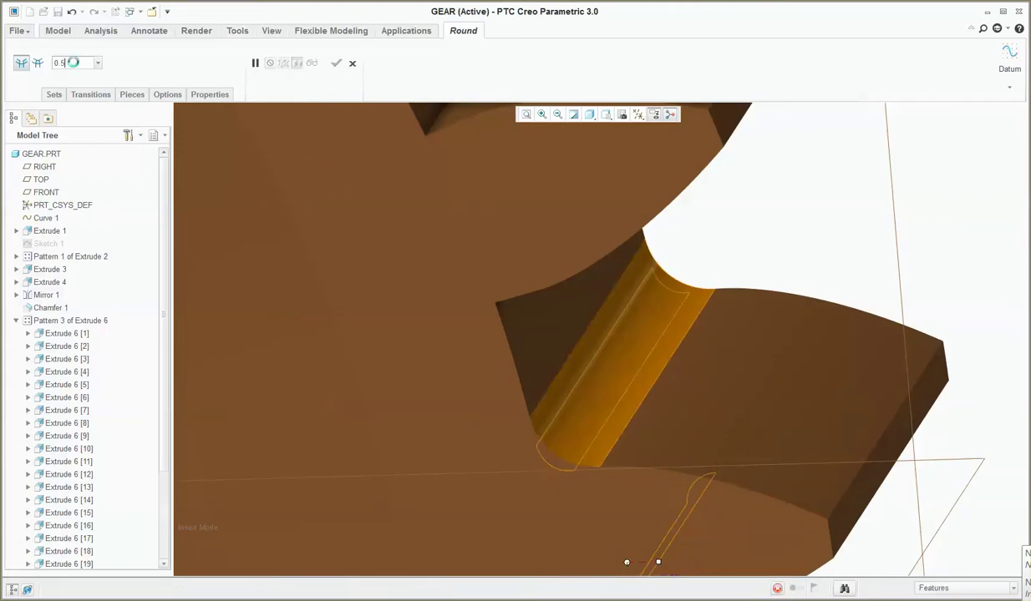
scroll(651, 372, "down", 5)
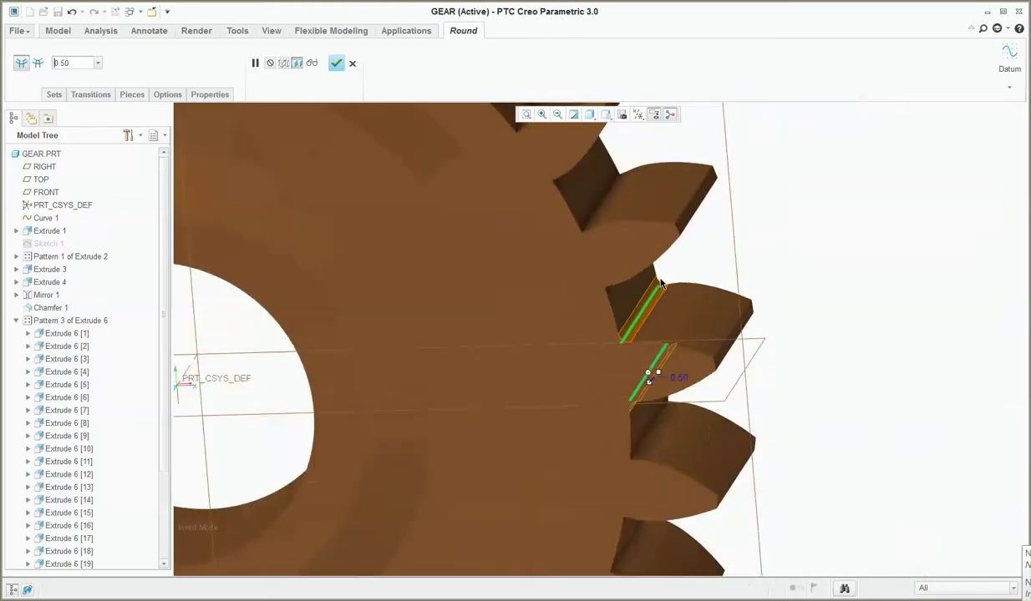
middle_click_drag(651, 373, 662, 219)
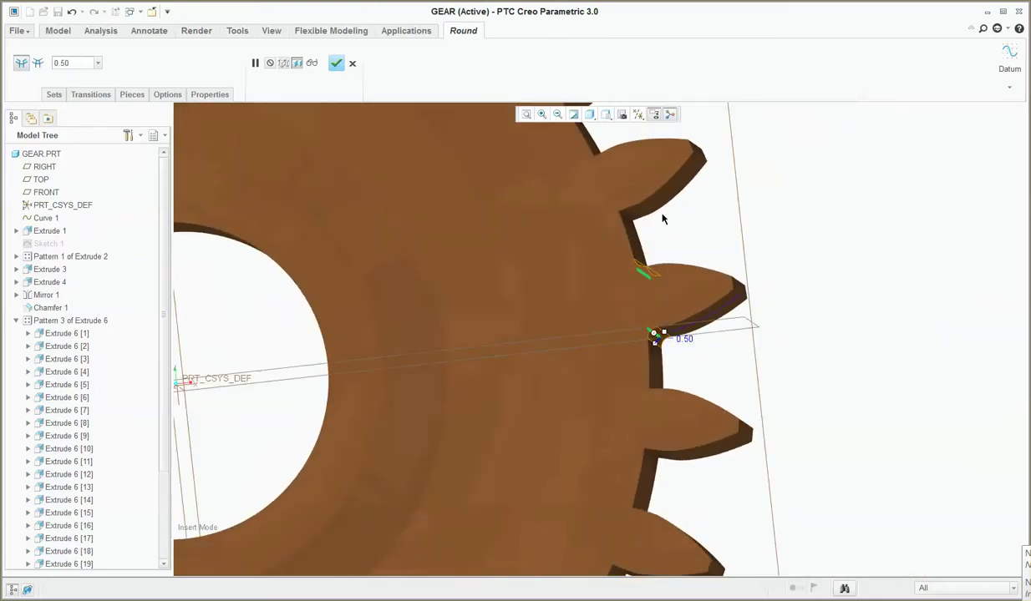
left_click(336, 62)
Step: Try to repeat Round 1 around the gear as a reference pattern, accepting the result despite failed features
scroll(52, 316, "down", 3)
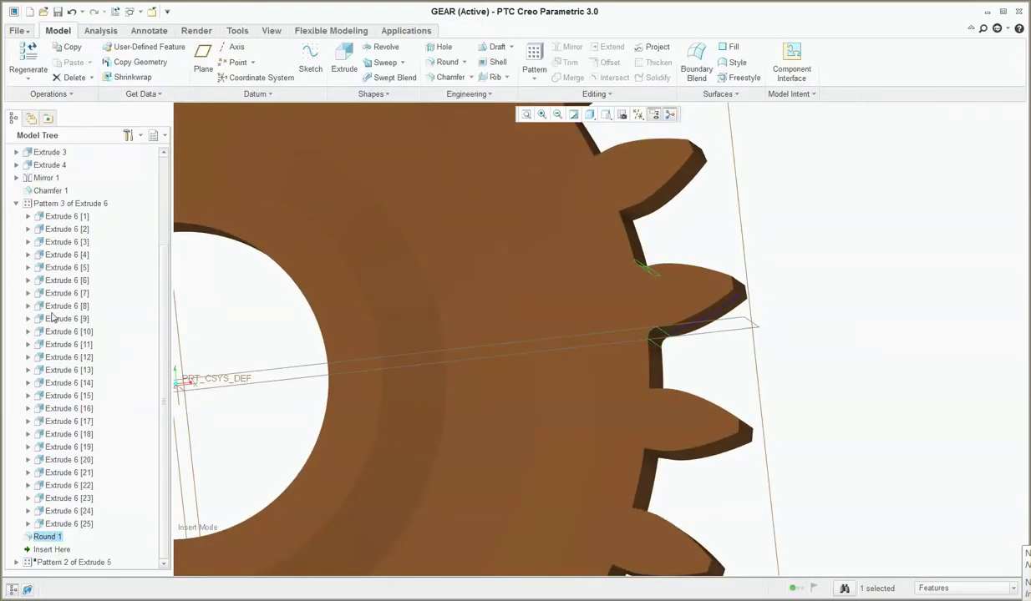
right_click(42, 539)
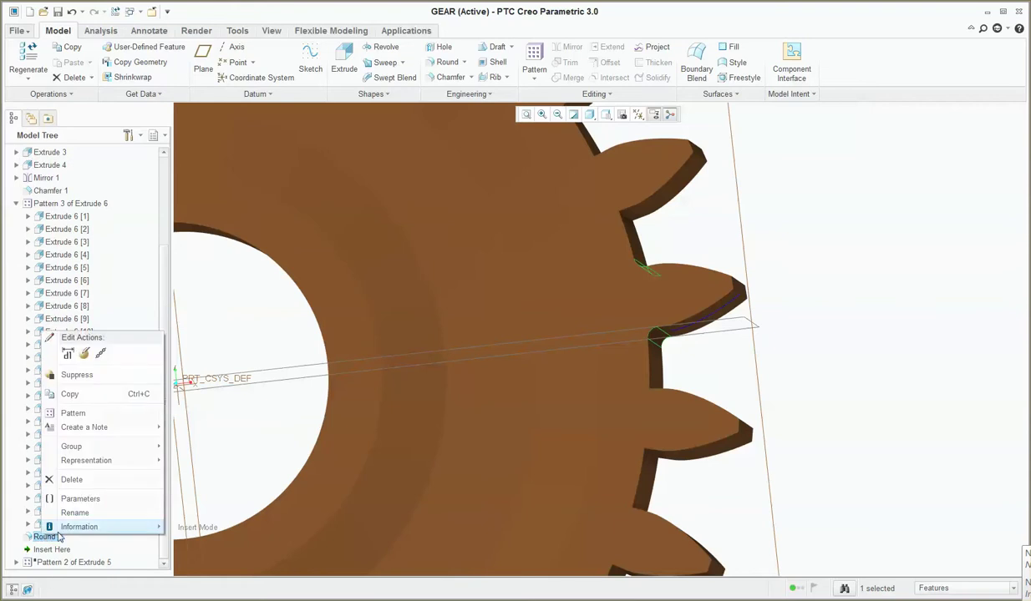
left_click(80, 413)
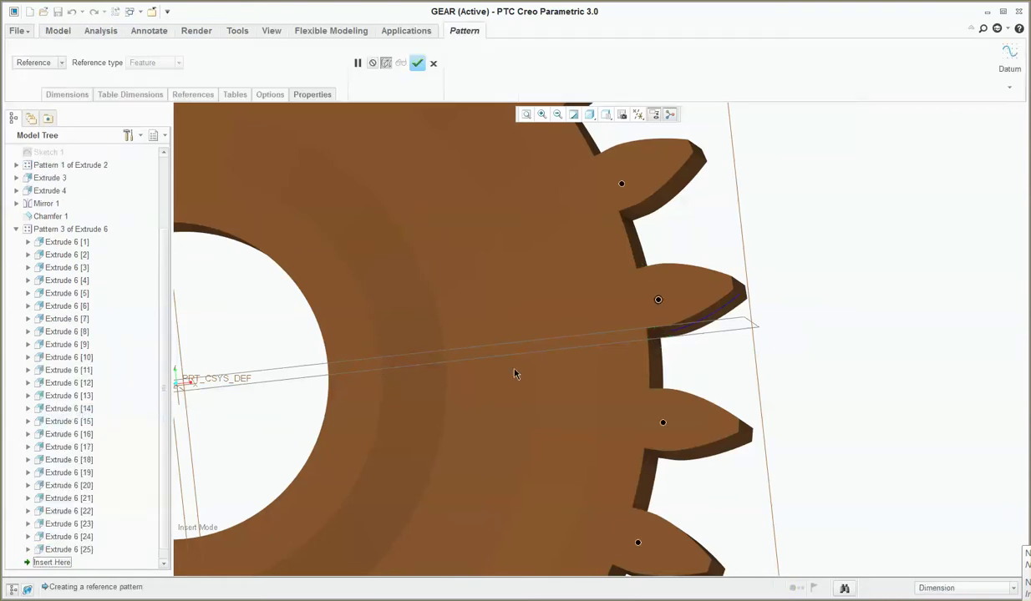
scroll(740, 370, "down", 5)
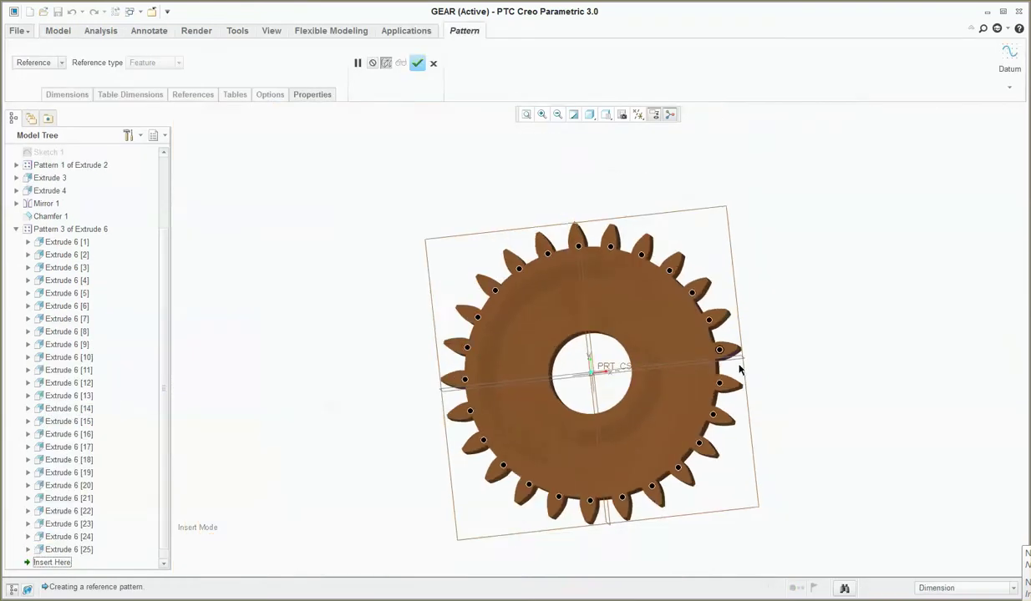
left_click(417, 64)
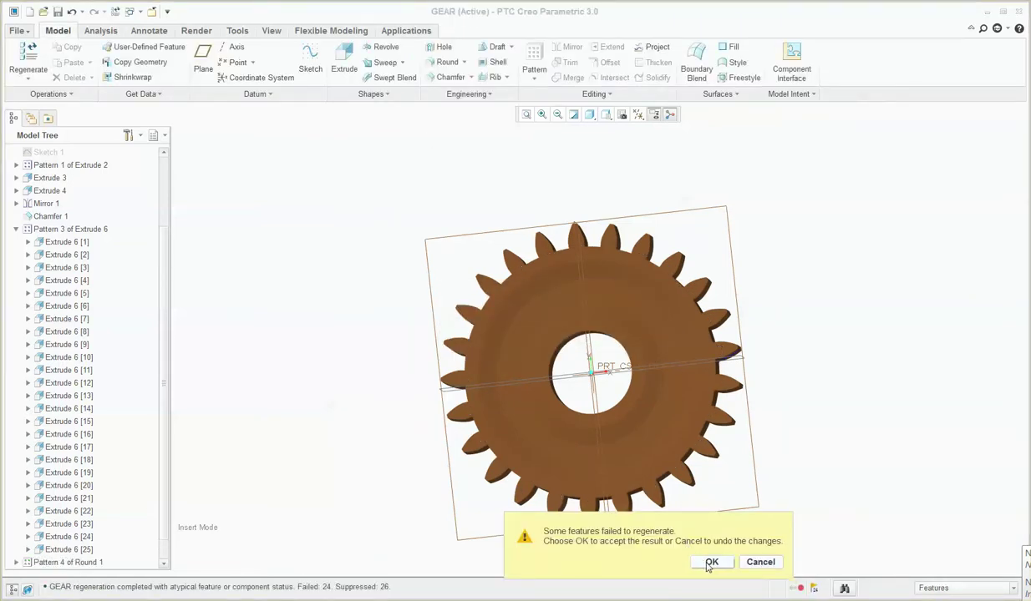
left_click(709, 562)
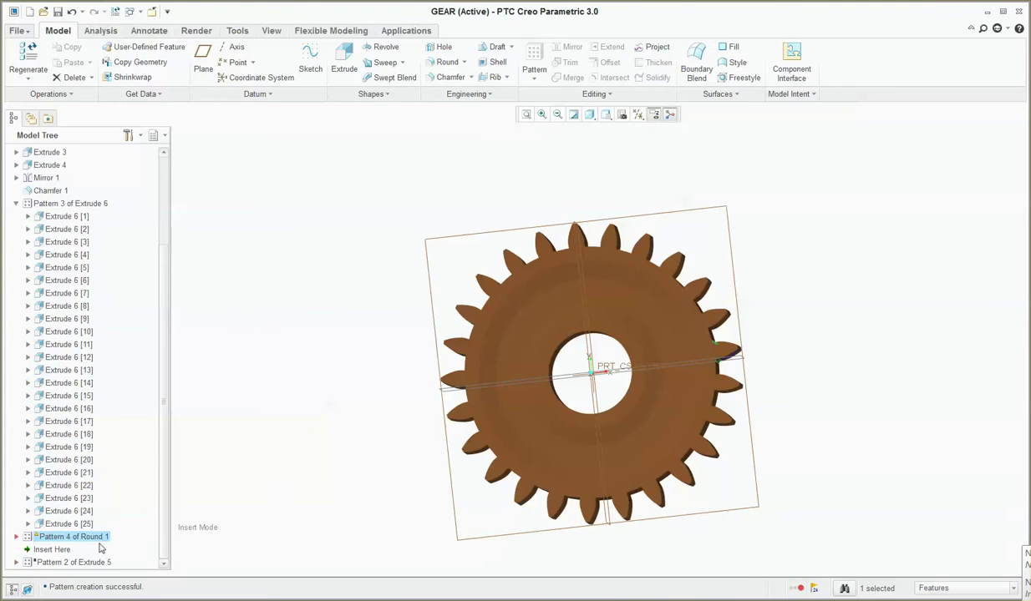
Step: Delete the pattern of Round 1 while keeping the original round
right_click(98, 535)
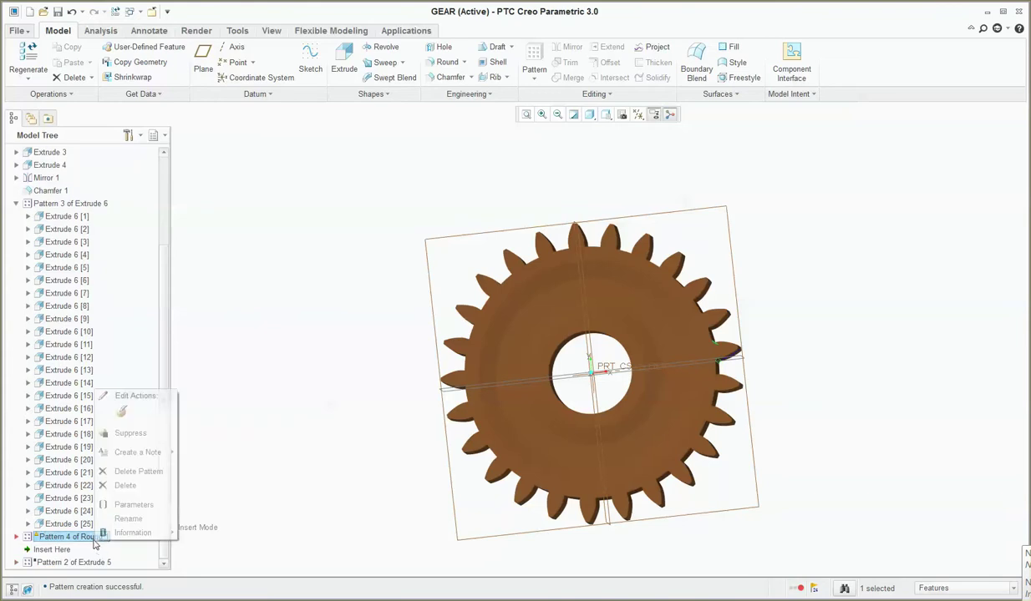
left_click(154, 472)
middle_click_drag(716, 257, 678, 242)
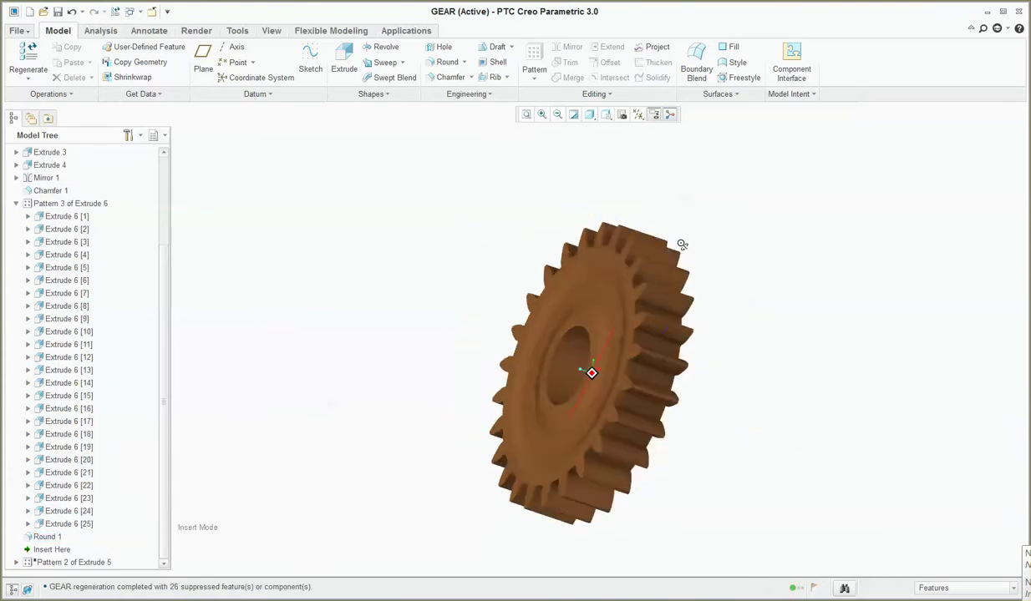
Step: Redefine Round 1 and adjust its selection to include root edges in the neighbouring tooth gaps
right_click(43, 536)
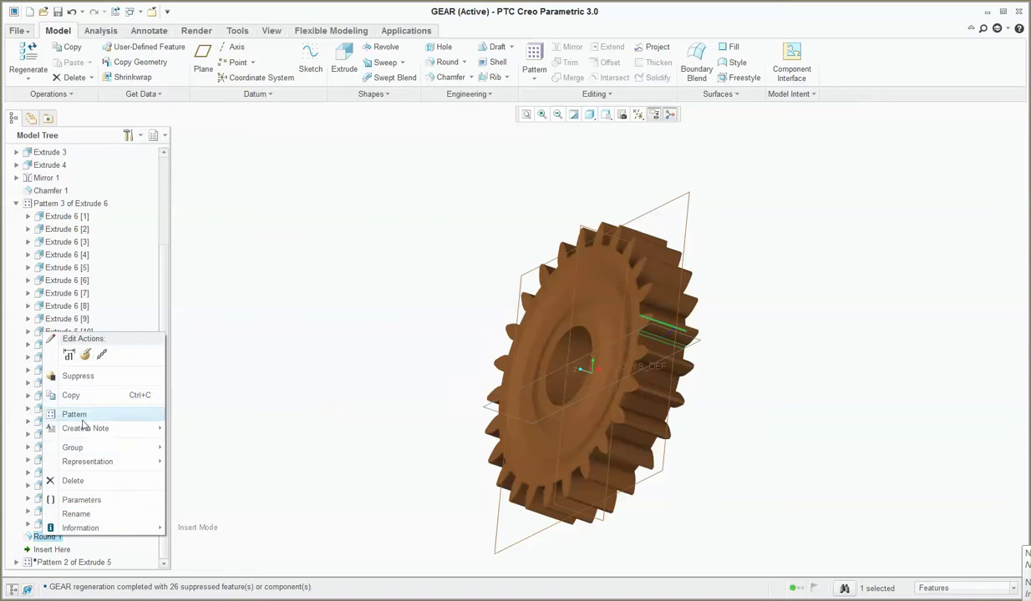
left_click(85, 354)
scroll(585, 351, "up", 5)
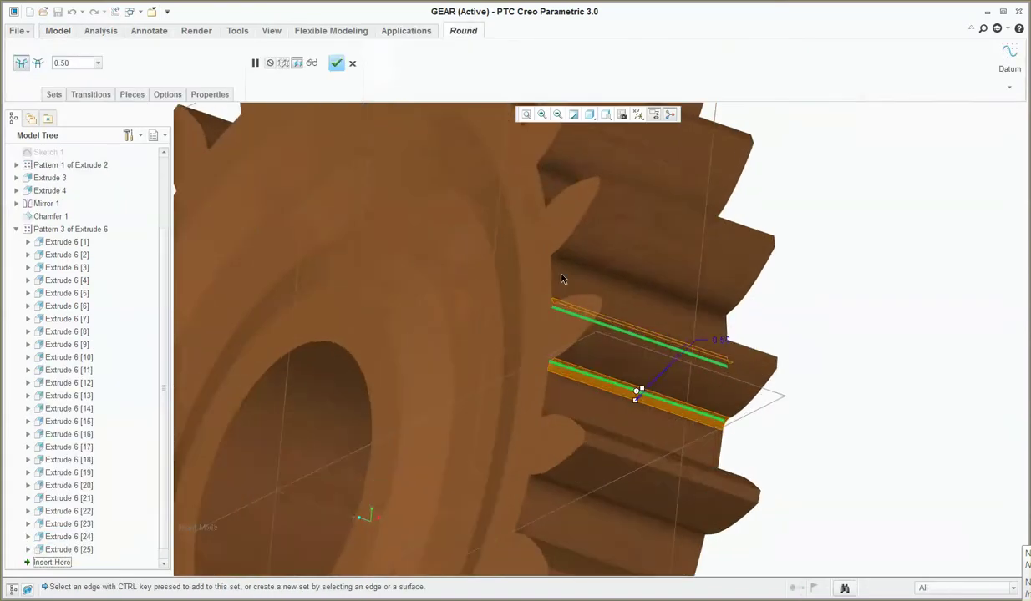
scroll(559, 250, "up", 2)
scroll(561, 241, "down", 6)
middle_click_drag(562, 241, 576, 369)
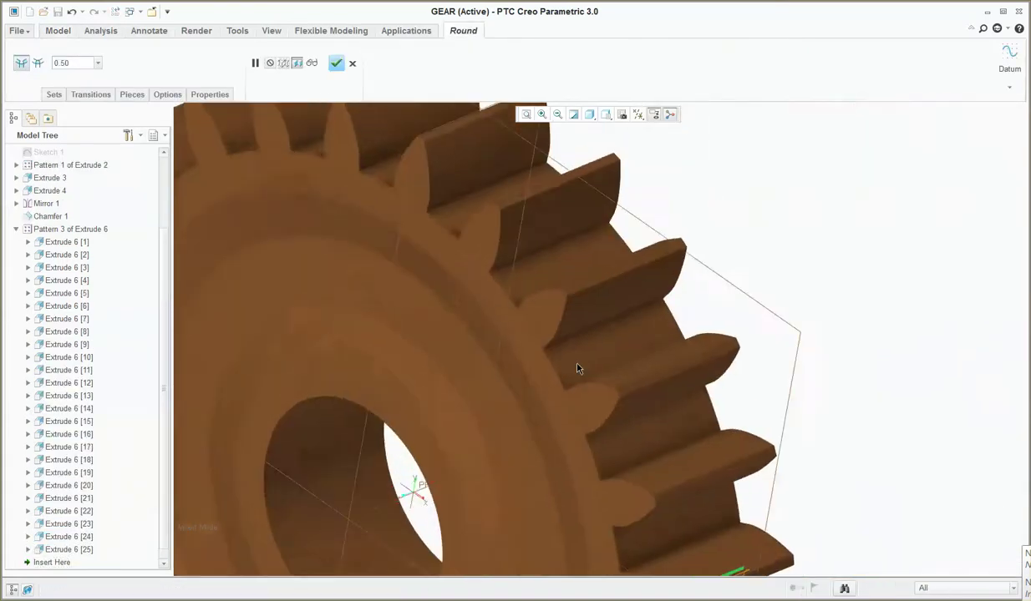
scroll(577, 368, "up", 4)
left_click(619, 478)
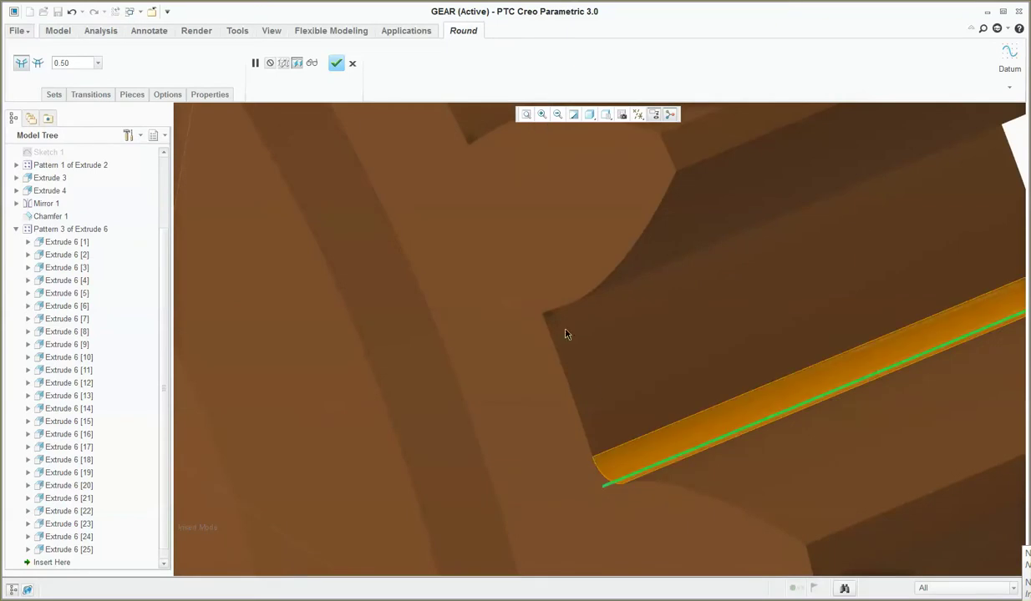
left_click(559, 312, "ctrl")
scroll(547, 328, "up", 4)
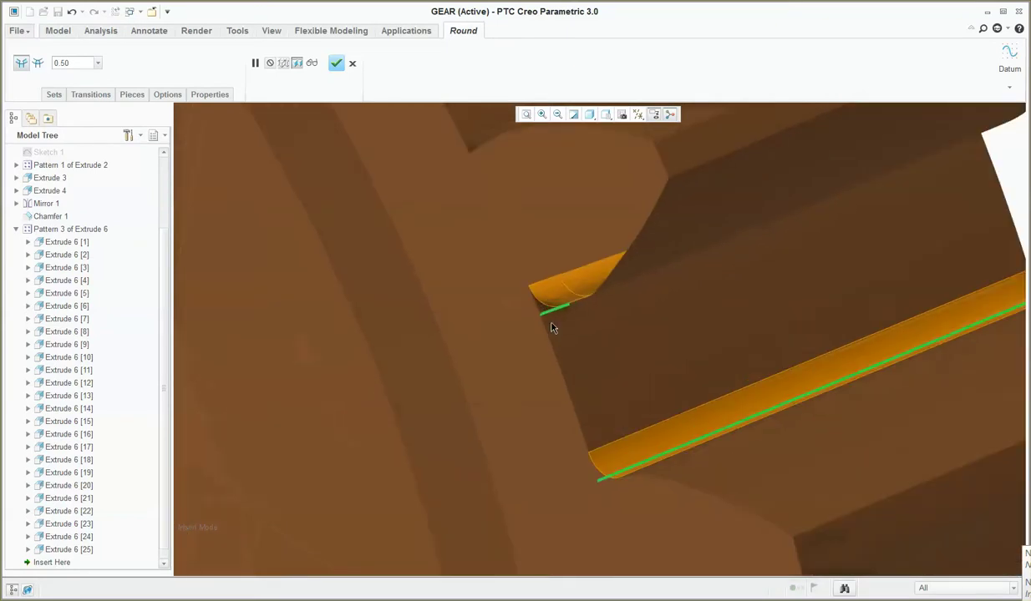
scroll(626, 439, "down", 8)
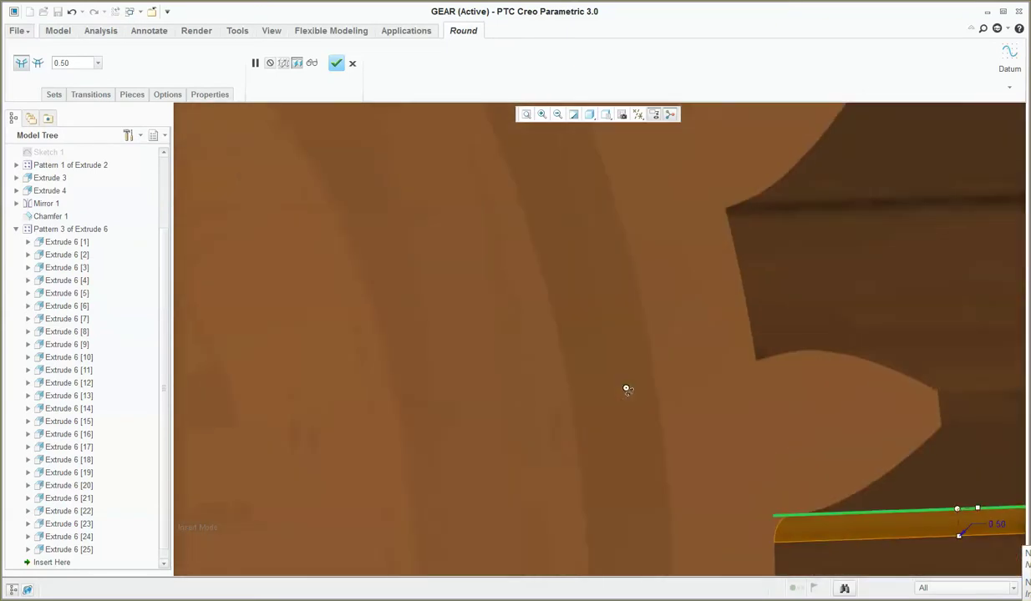
scroll(647, 326, "up", 5)
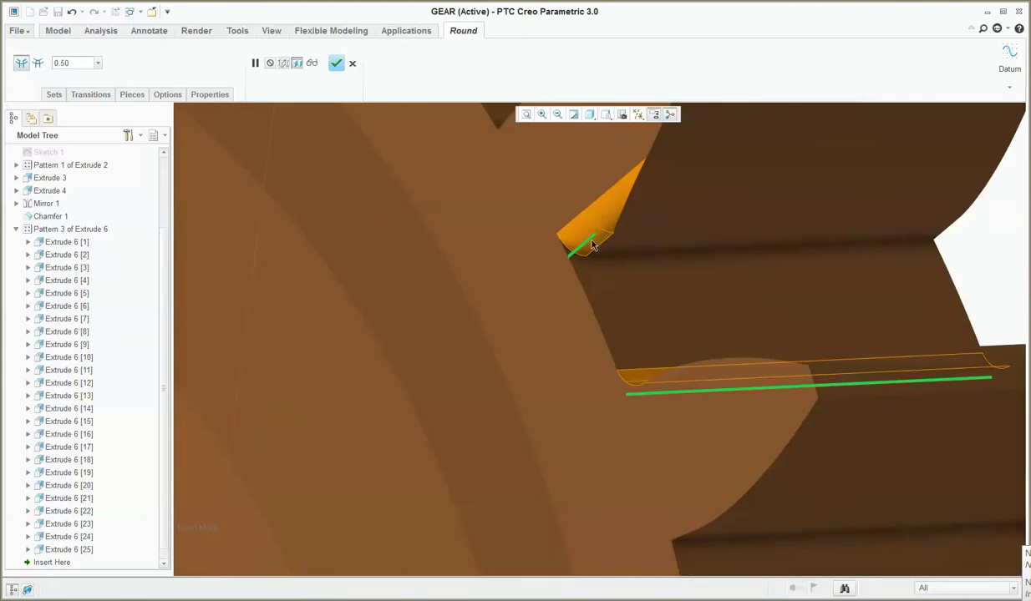
left_click(584, 248, "ctrl")
left_click(621, 258, "ctrl")
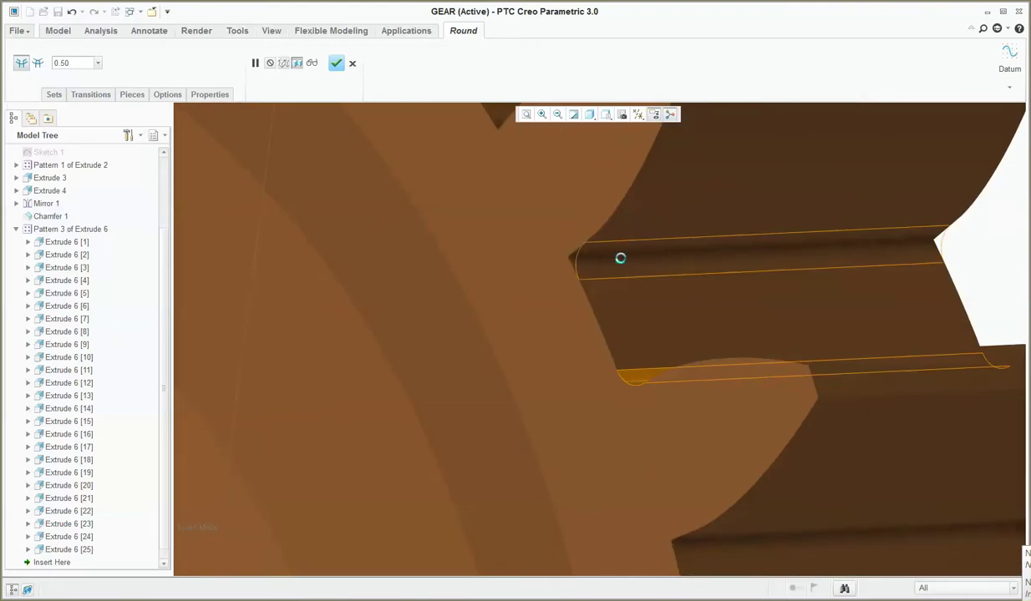
Step: Add more root edges to the round farther along the gear, including both sides of another tooth
scroll(628, 301, "down", 2)
scroll(628, 301, "down", 3)
scroll(688, 380, "up", 5)
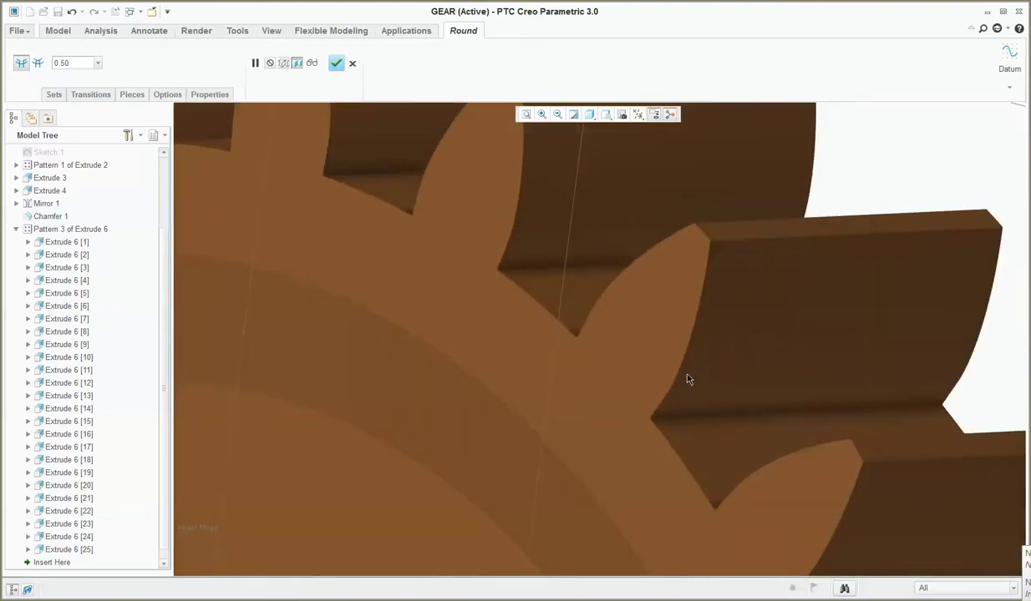
left_click(687, 419)
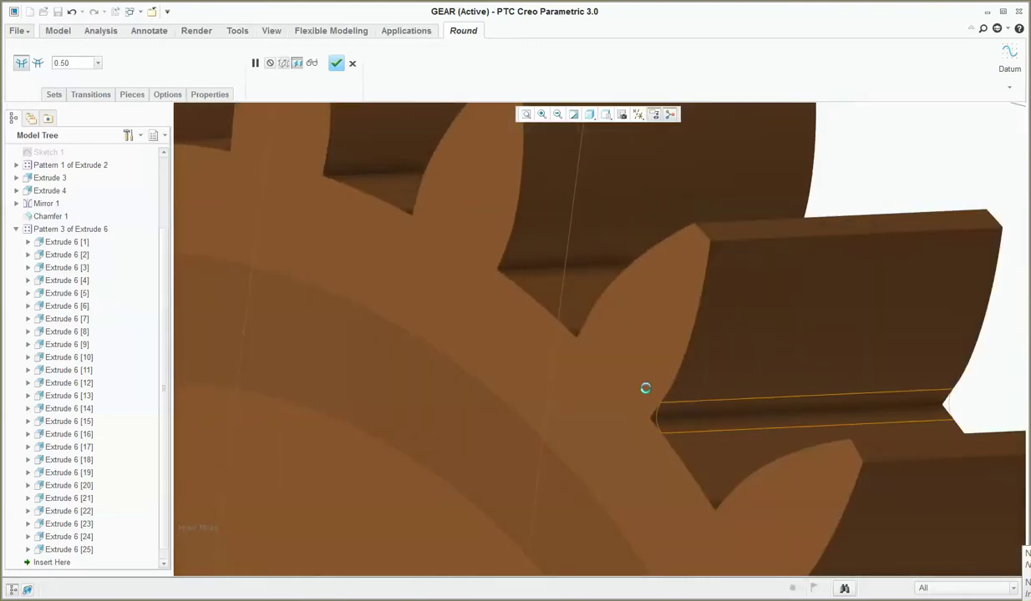
right_click(539, 269)
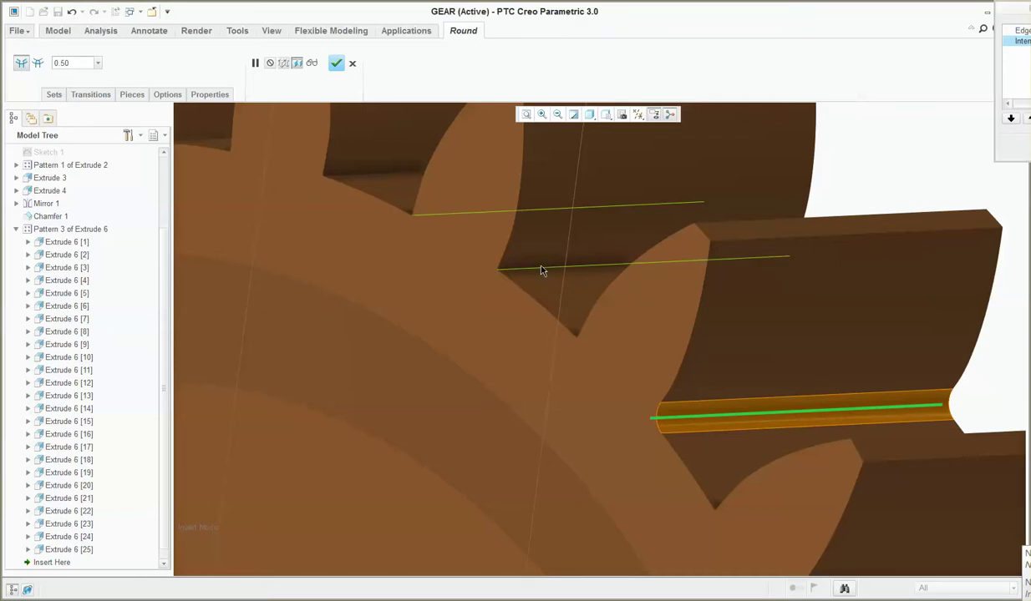
left_click(541, 270)
scroll(547, 334, "down", 3)
scroll(585, 360, "up", 3)
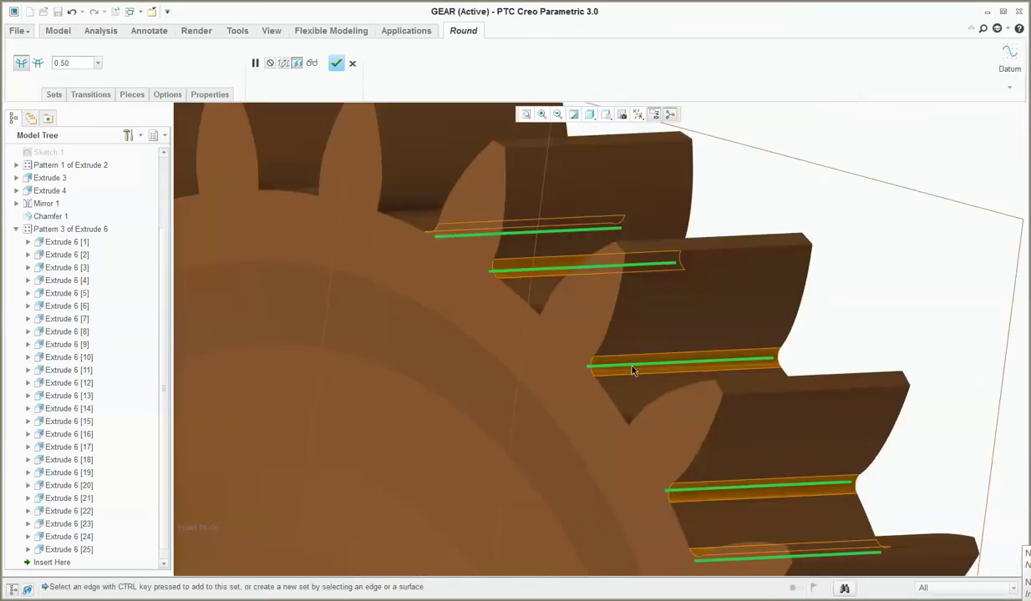
Step: Remove the surplus root edges from the round, keeping only the pair beside the newly chosen tooth, and complete the redefinition
left_click(632, 368, "ctrl")
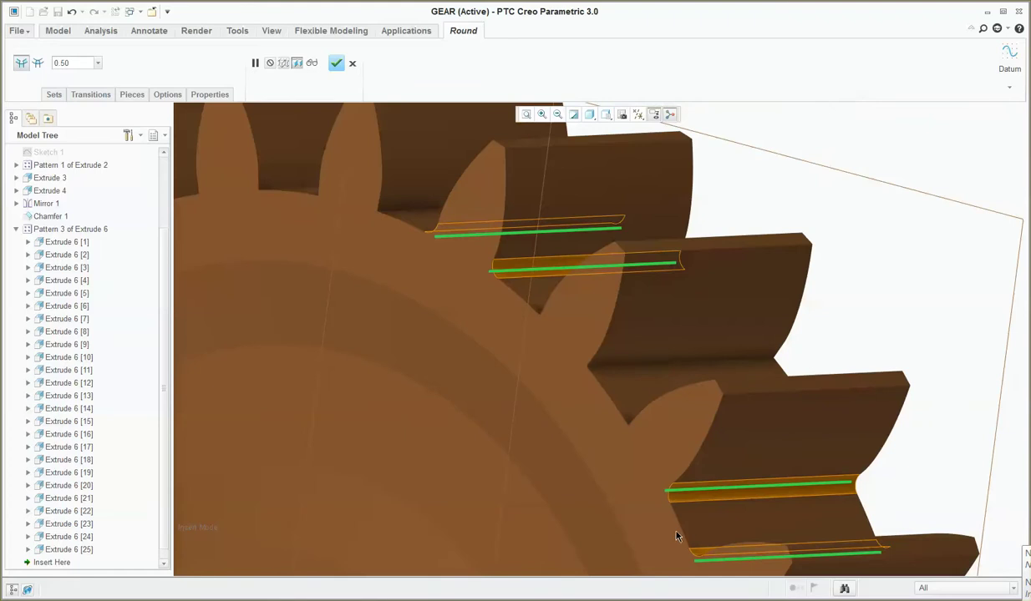
scroll(684, 472, "down", 3)
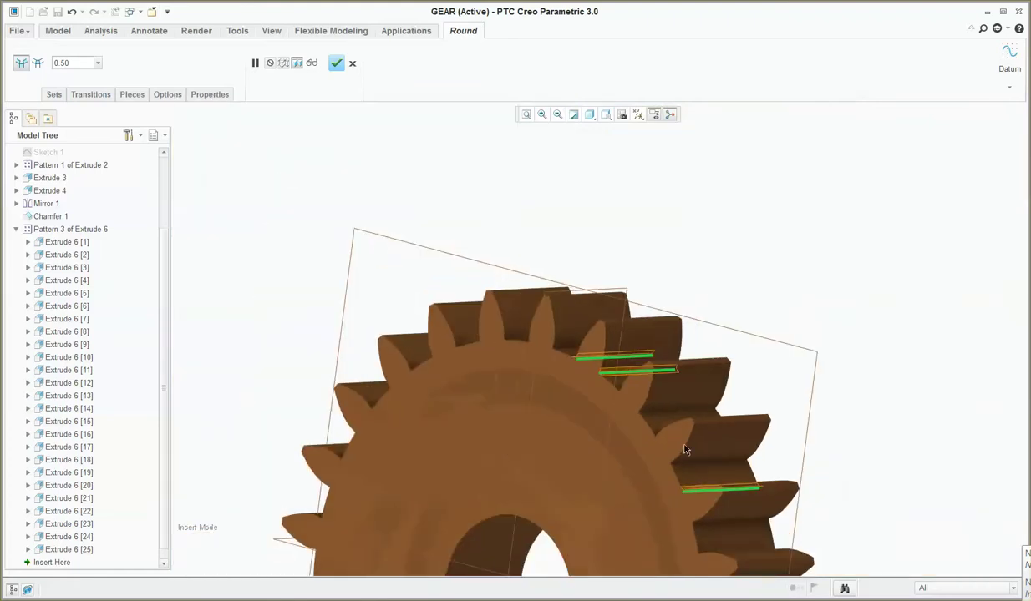
scroll(693, 501, "up", 3)
scroll(698, 522, "down", 2)
scroll(654, 447, "up", 5)
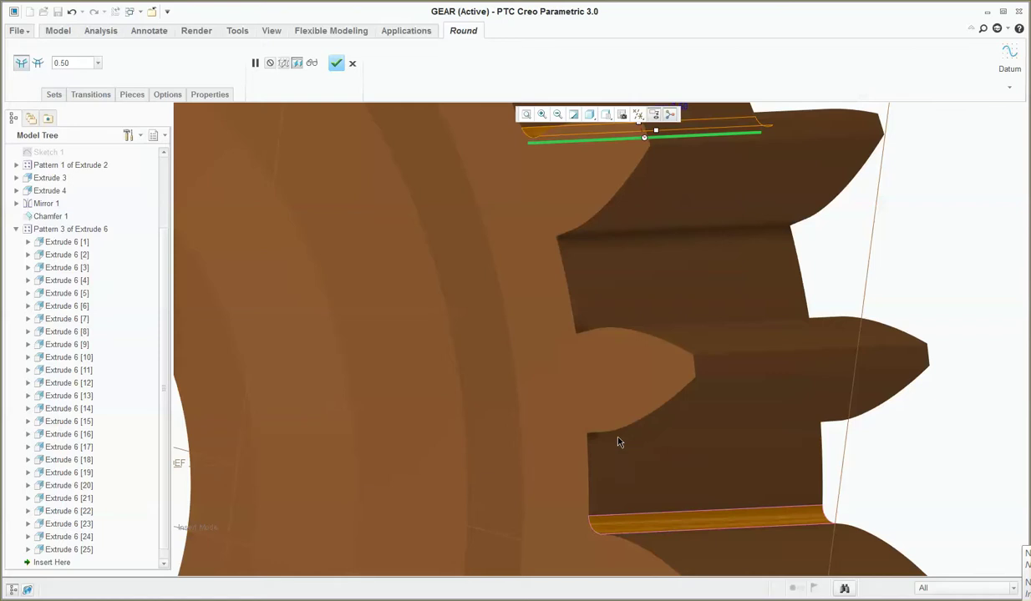
scroll(616, 442, "down", 4)
scroll(664, 459, "up", 3)
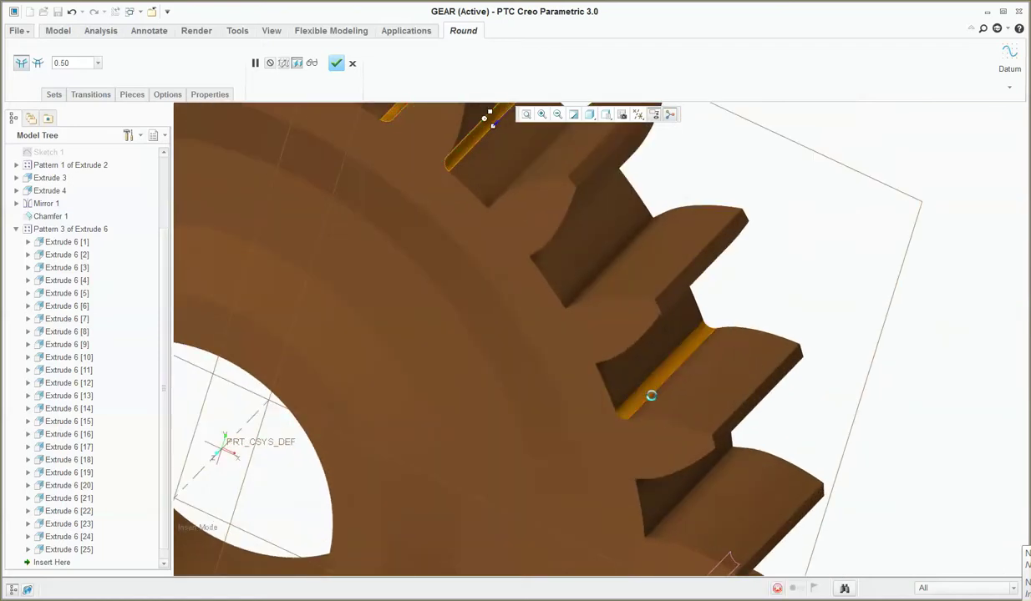
scroll(651, 396, "down", 3)
scroll(580, 330, "up", 2)
scroll(567, 426, "up", 2)
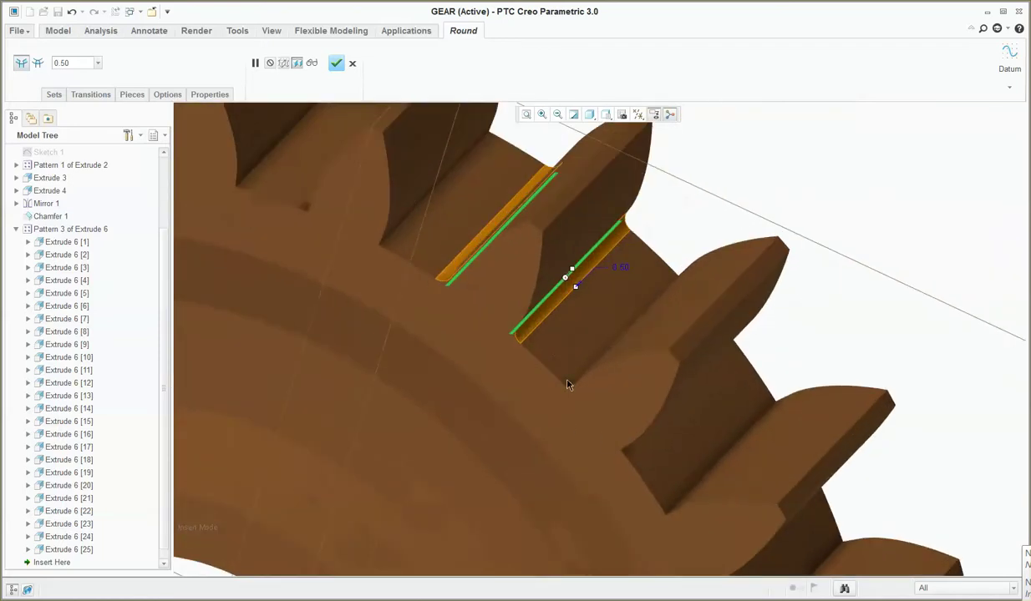
right_click(533, 325)
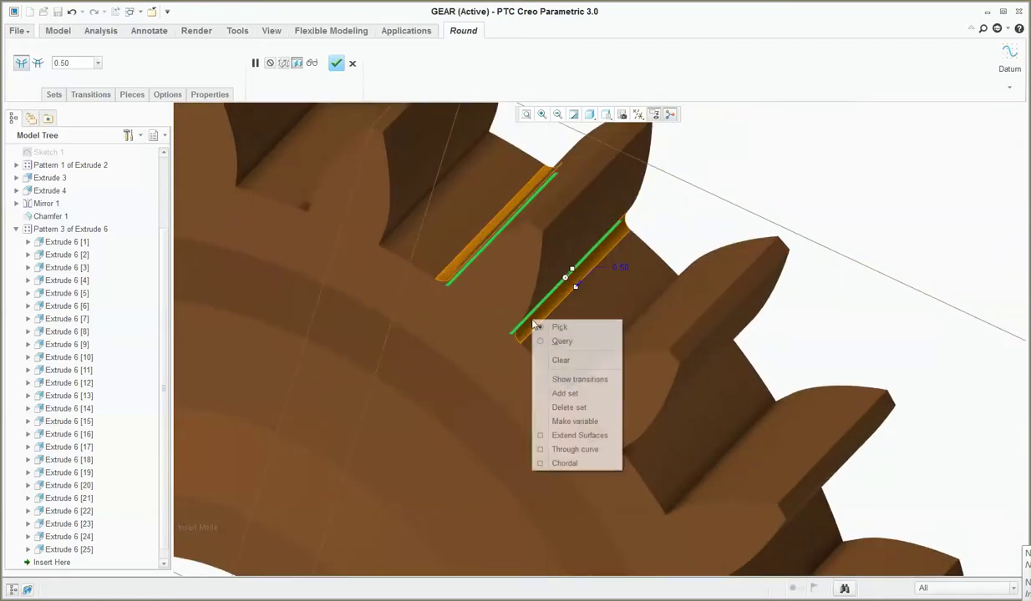
left_click(339, 66)
left_click(335, 65)
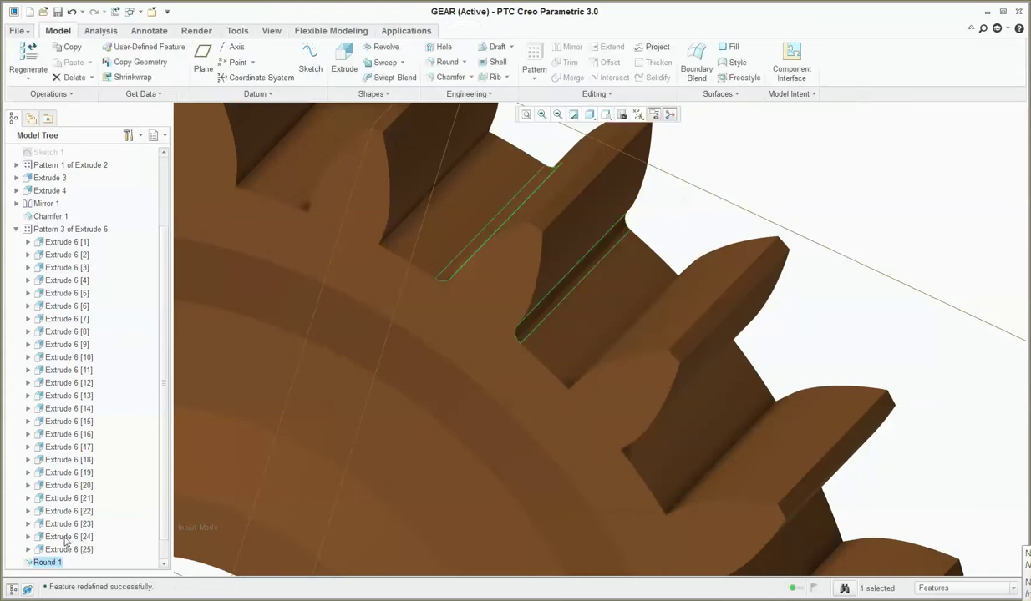
right_click(47, 562)
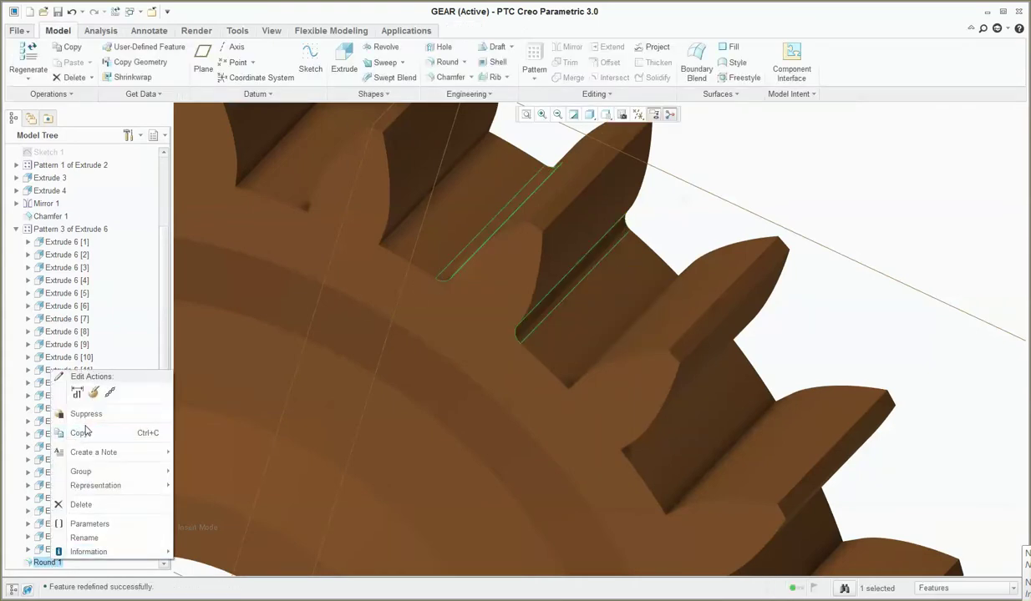
mouse_move(80, 471)
left_click(833, 257)
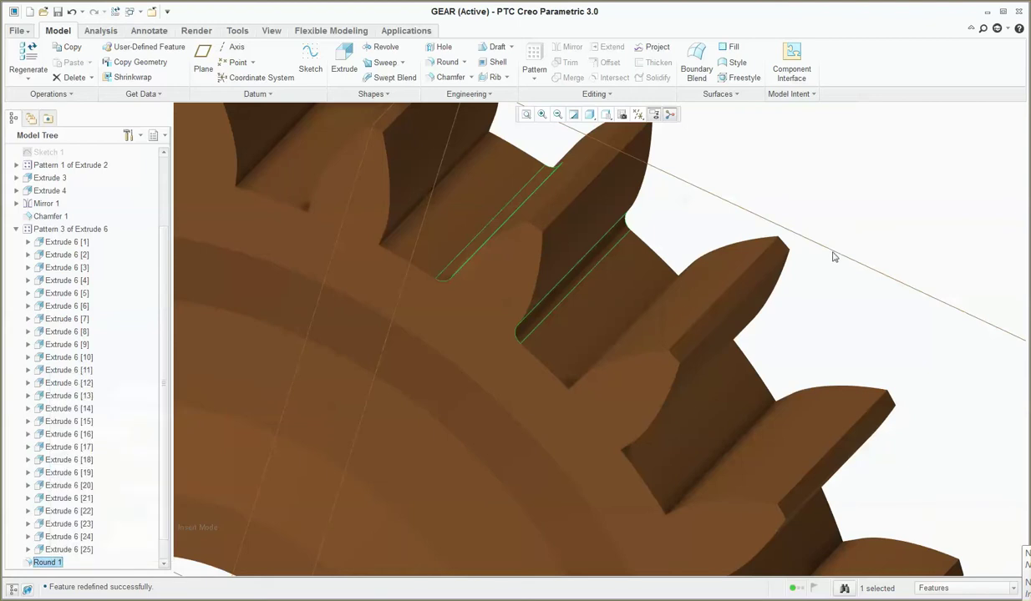
Step: Delete Round 1 from the roots of the gear tooth
right_click(47, 563)
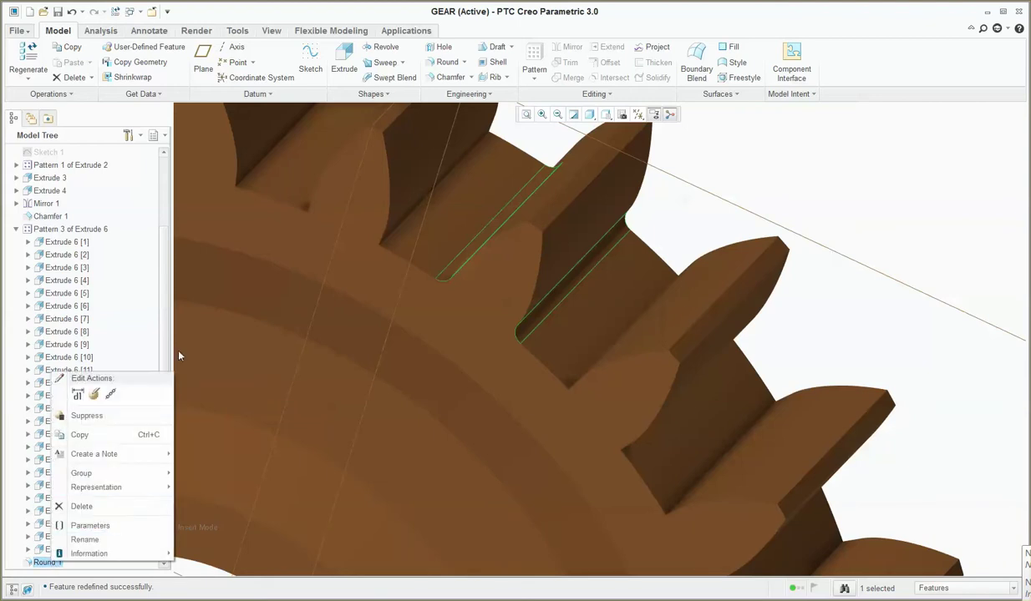
left_click(681, 216)
key("ctrl+d")
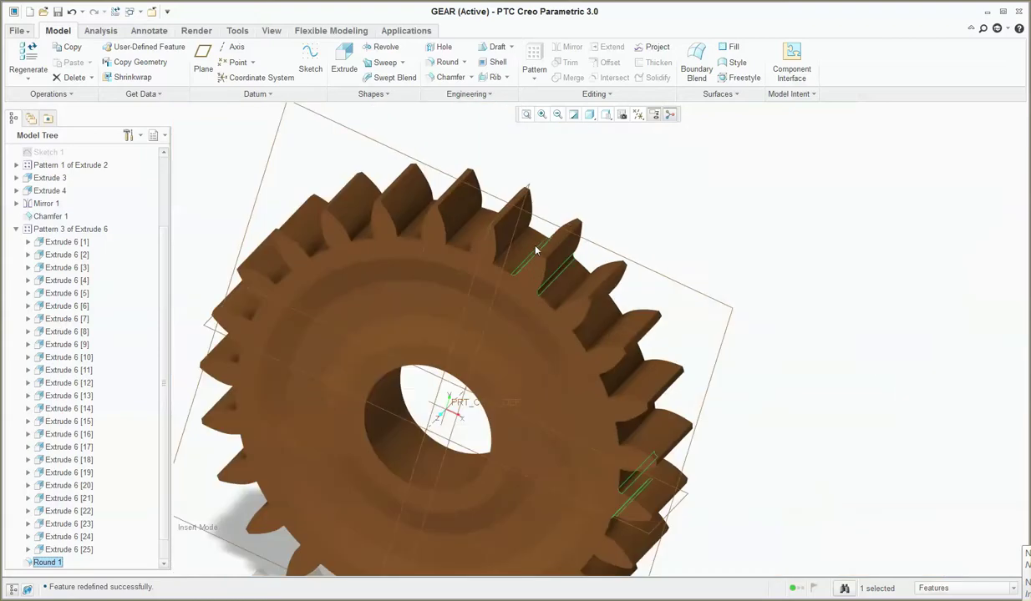
left_click(66, 241)
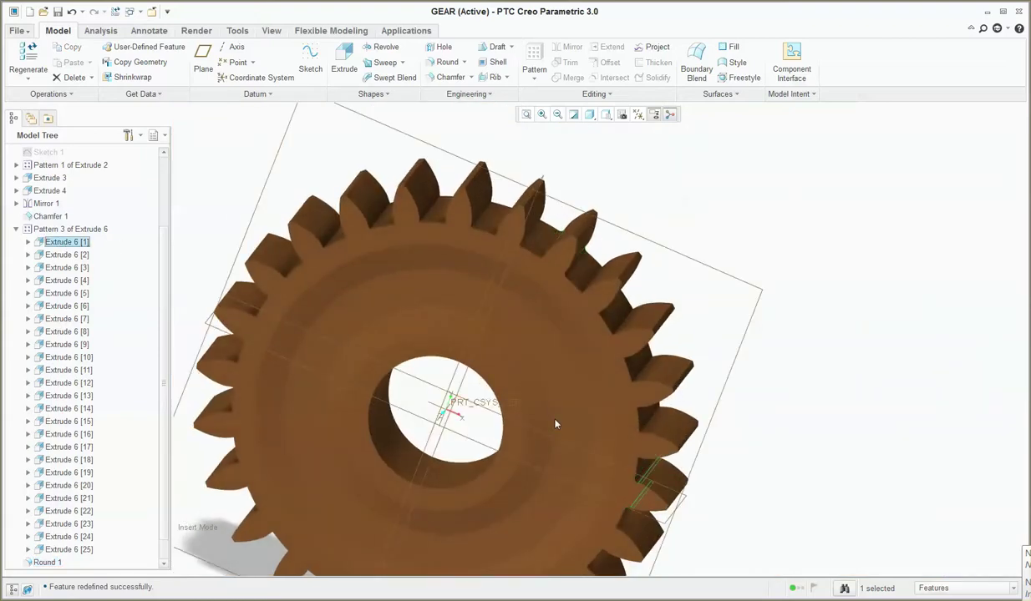
middle_click_drag(534, 403, 656, 410)
scroll(657, 410, "up", 6)
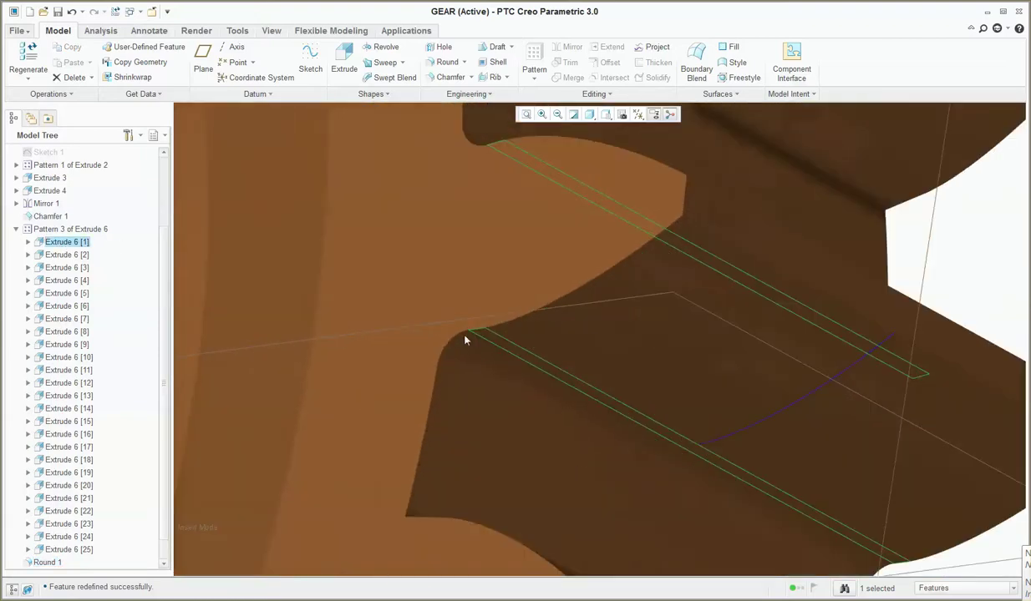
left_click(471, 351)
key("Delete")
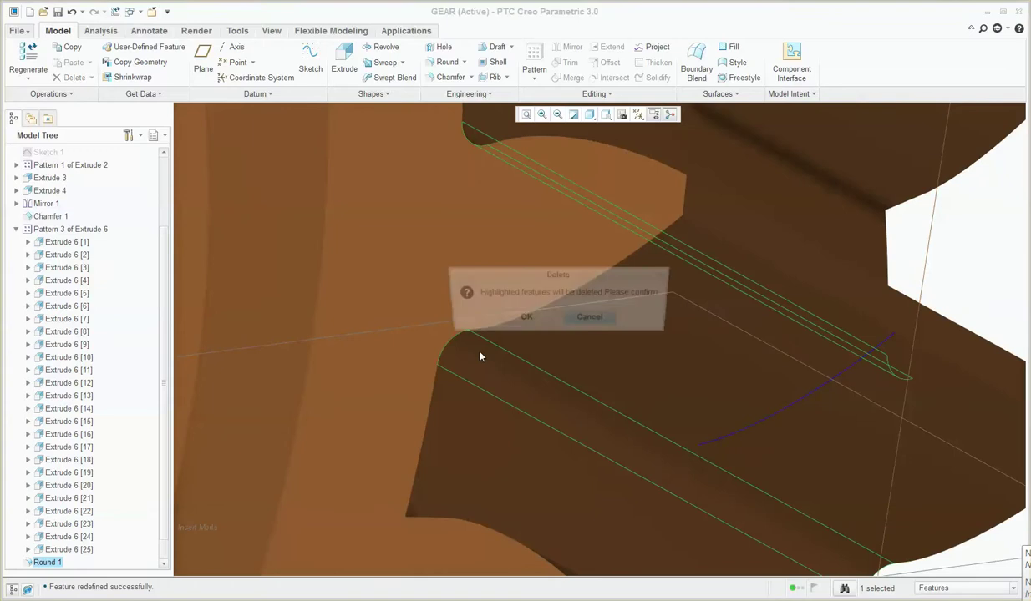
left_click(511, 320)
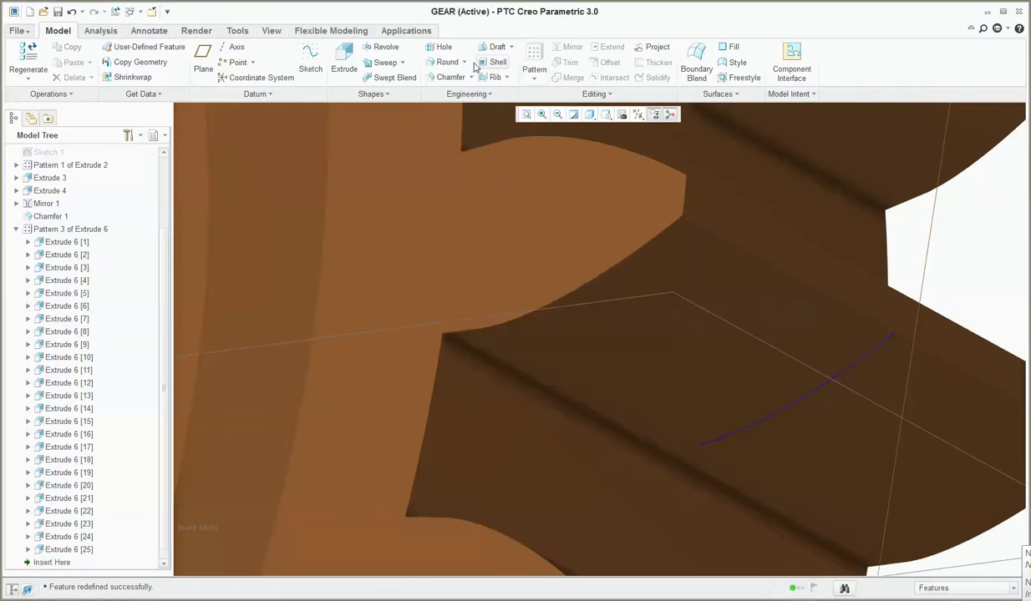
Step: Create a 0.50 round on the intent edges where both sides of the bridging tooth extrude meet the gear body
left_click(443, 63)
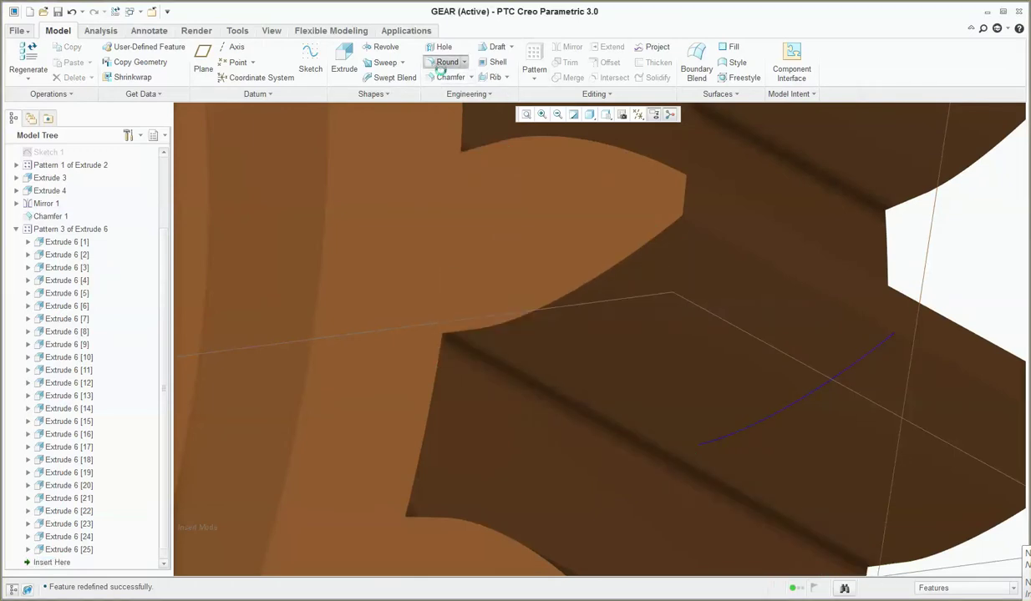
left_click(494, 365)
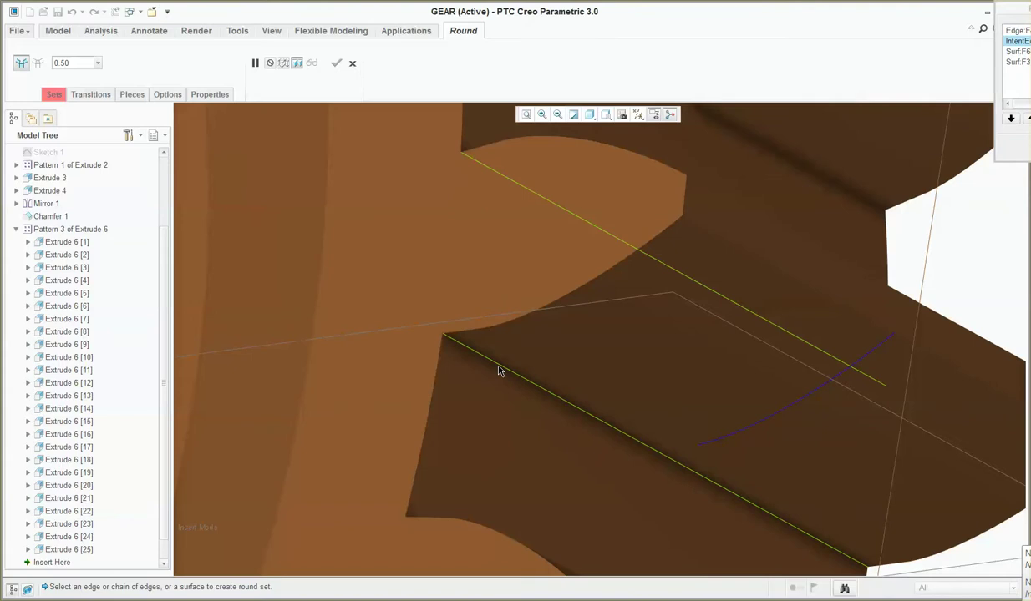
left_click(499, 370)
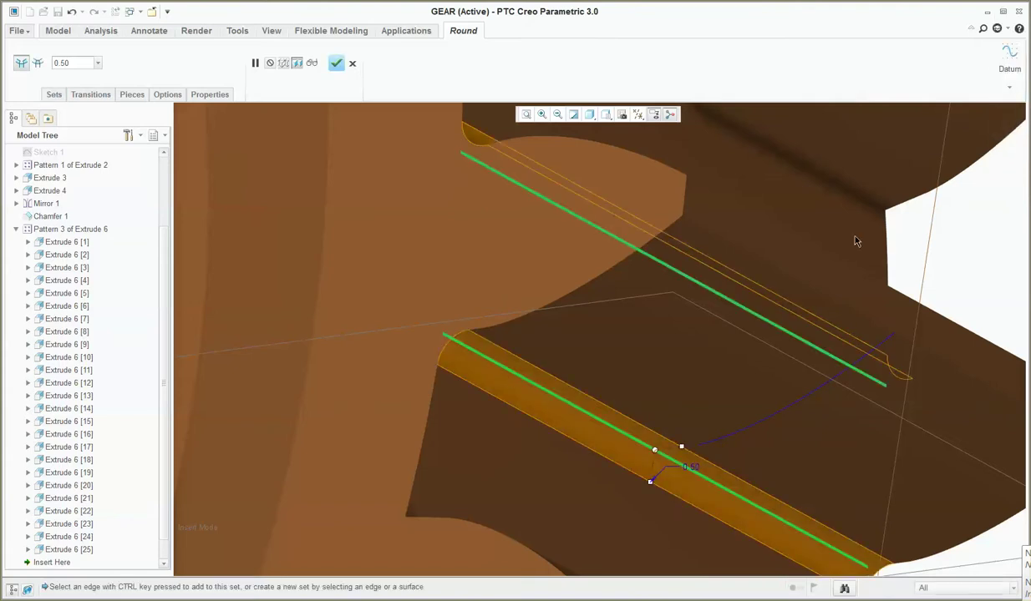
middle_click(588, 329)
scroll(585, 334, "down", 3)
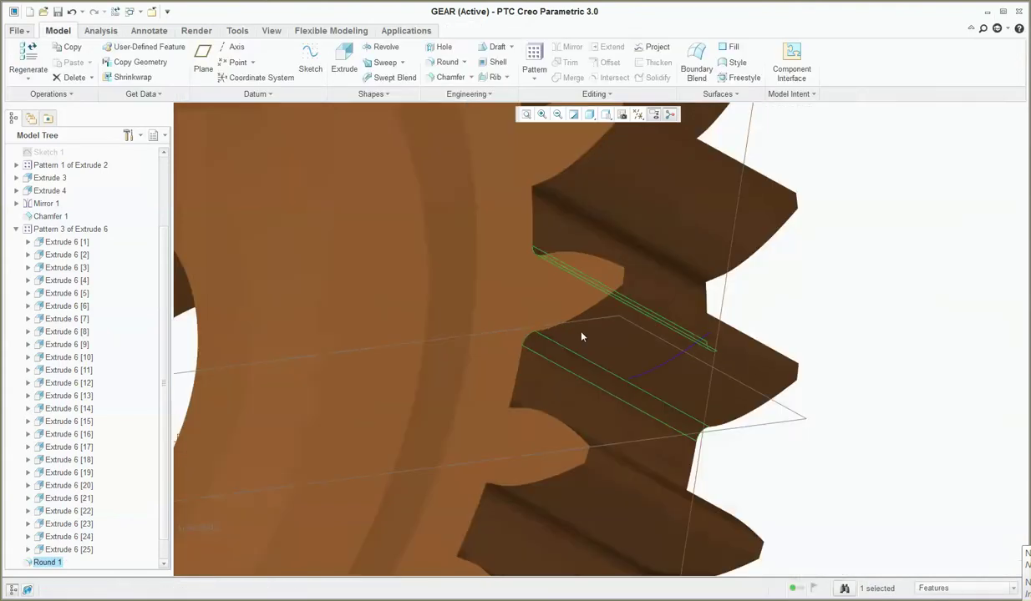
Step: Delete the pattern of Extrude 6 while keeping the original extrude
right_click(41, 567)
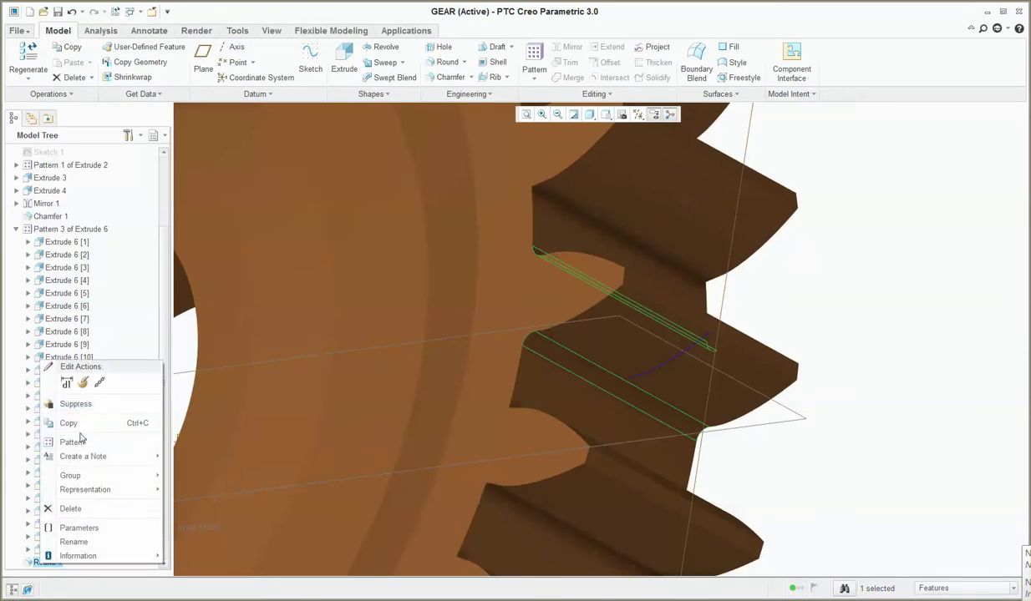
right_click(75, 229)
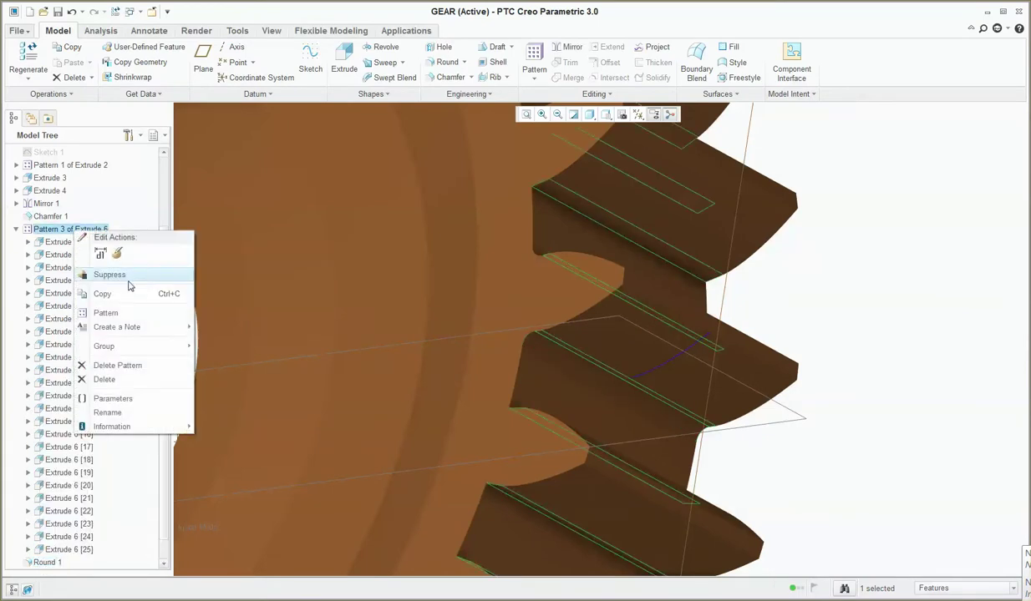
left_click(125, 365)
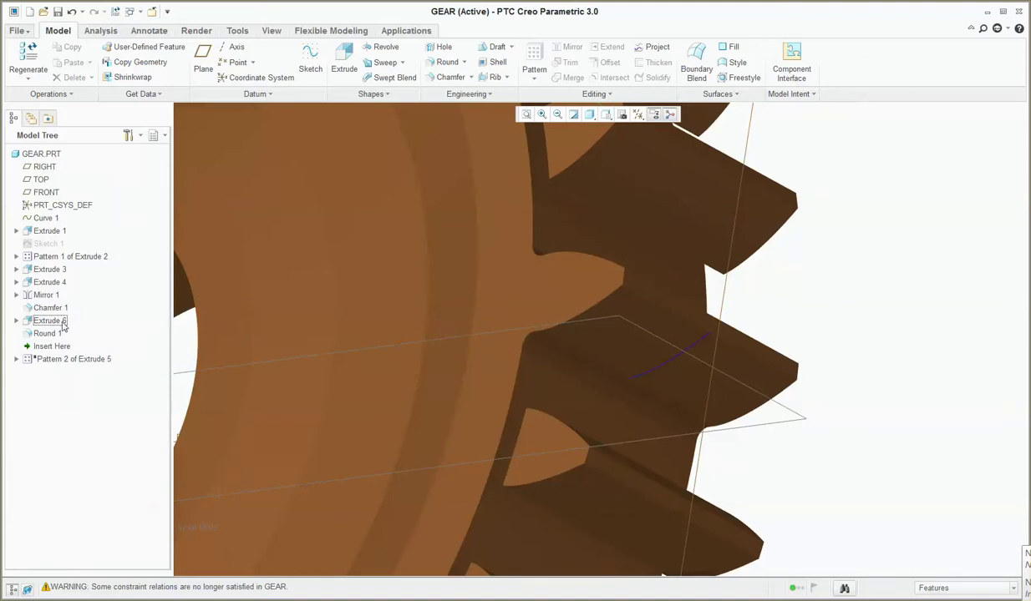
Step: Group Extrude 6 and Round 1 into one local group
left_click(53, 335)
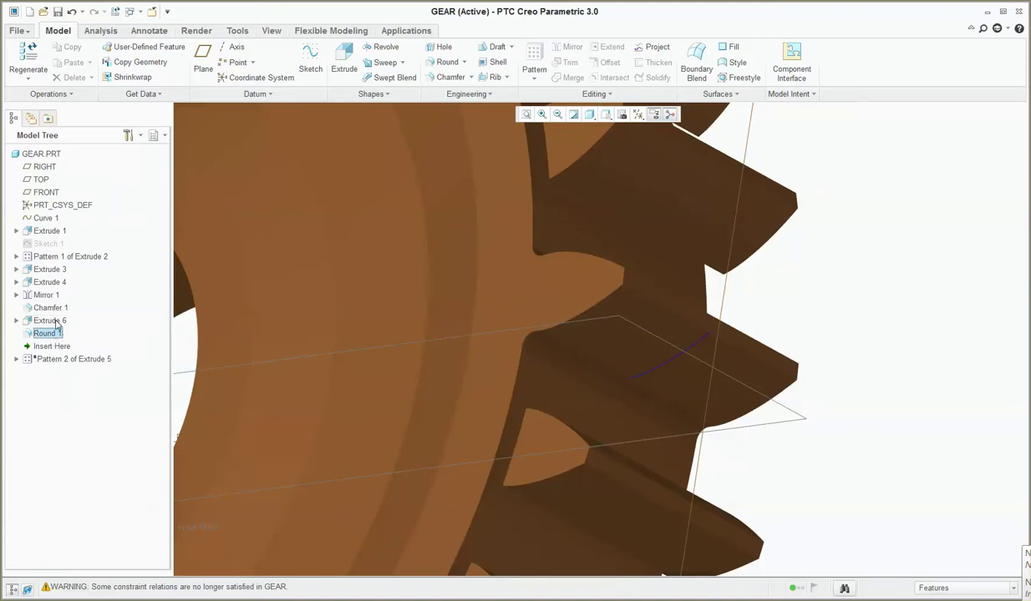
right_click(57, 323)
key("Escape")
left_click(50, 334, "ctrl")
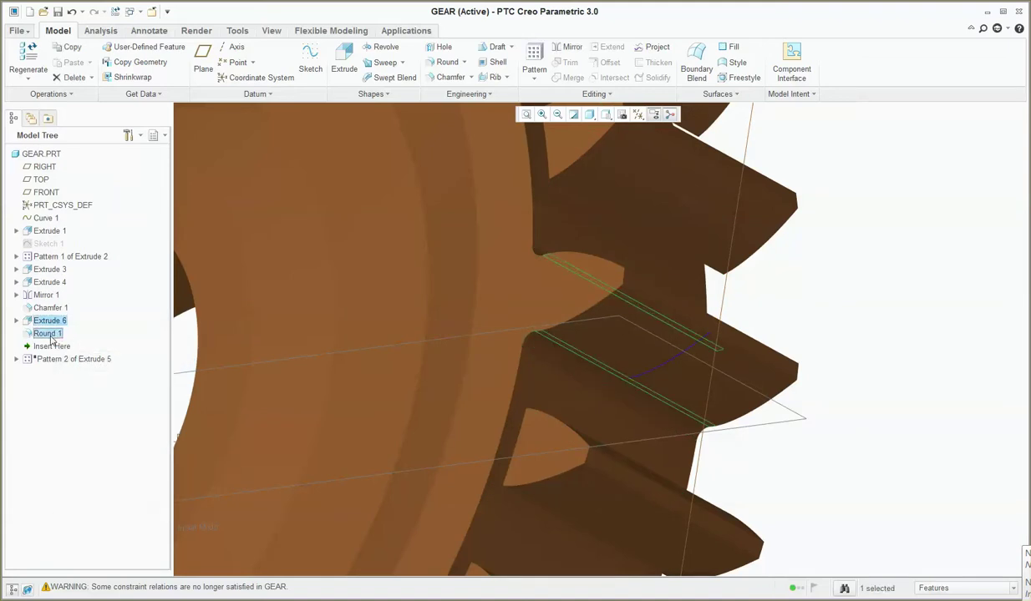
right_click(51, 335)
mouse_move(113, 422)
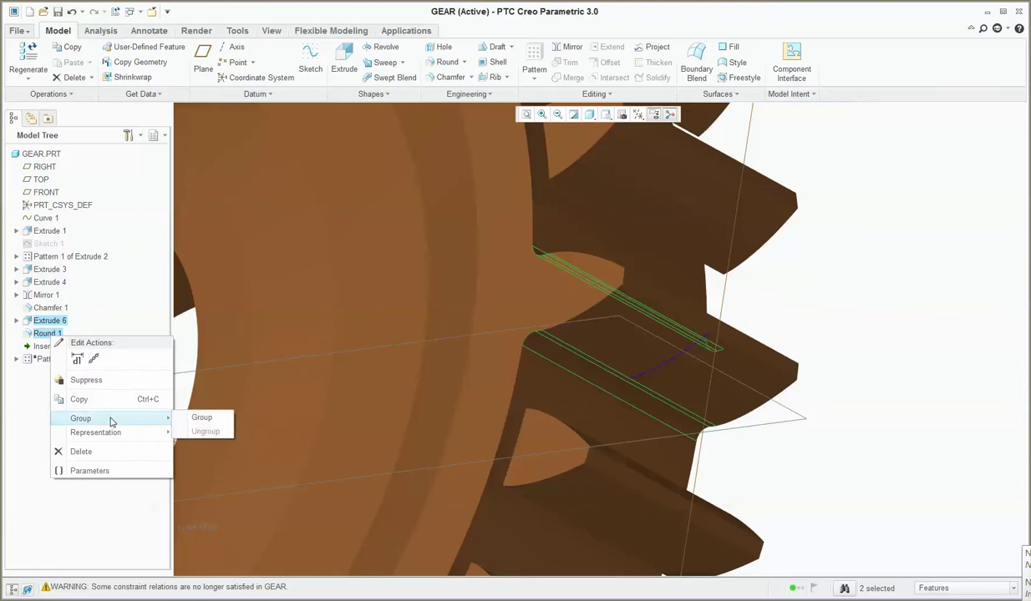
left_click(196, 404)
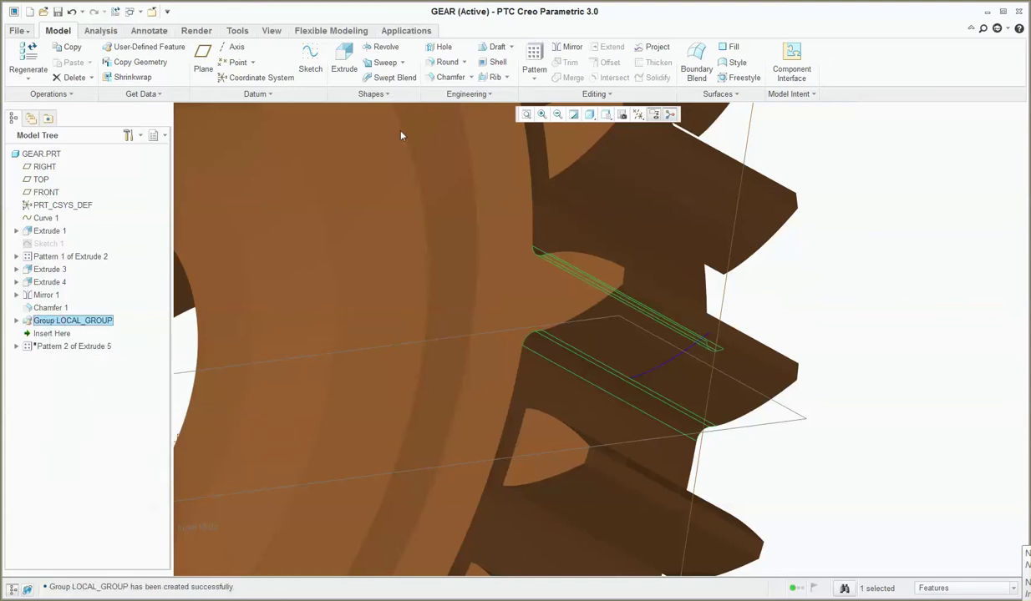
Step: Try to repeat the group of Extrude 6 and Round 1 around the gear as a reference pattern
left_click(533, 60)
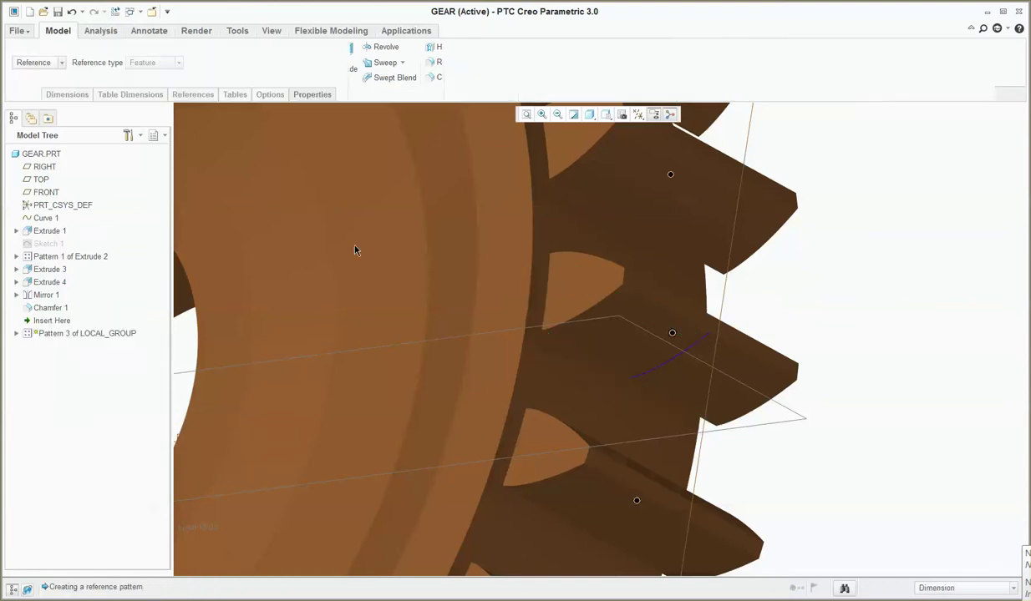
key("ctrl+d")
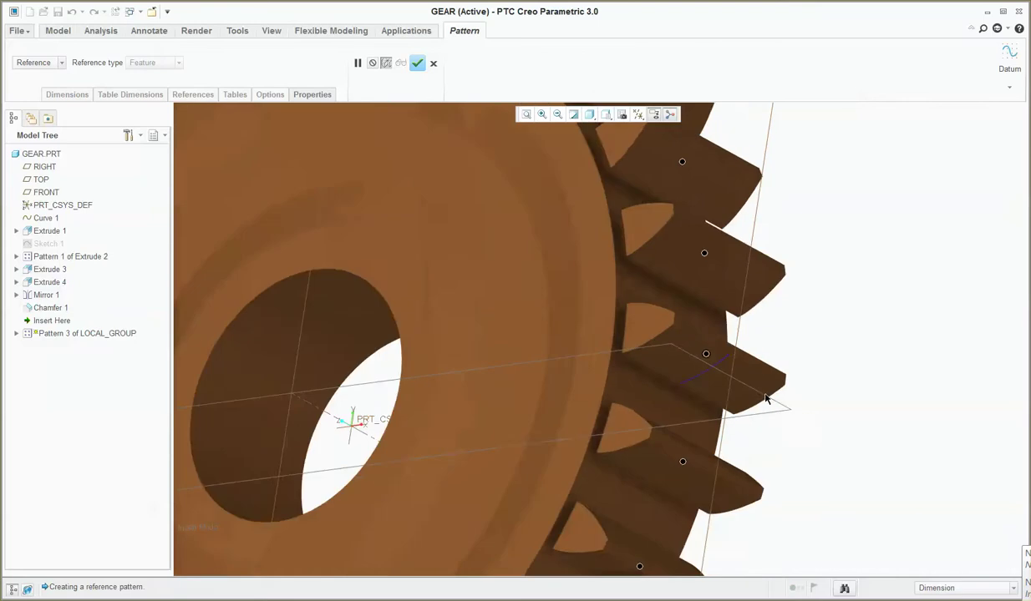
scroll(718, 334, "down", 3)
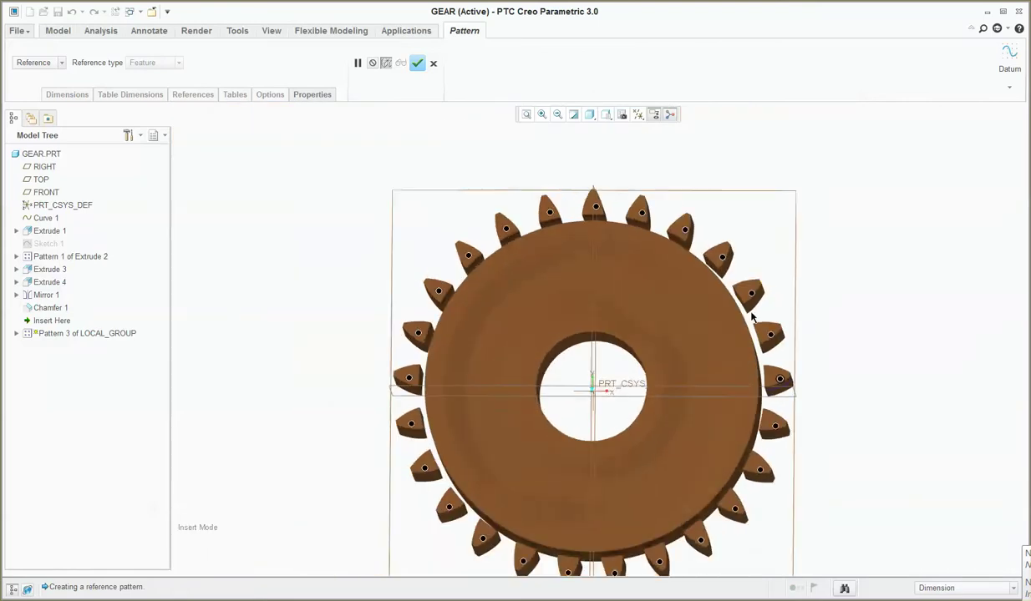
scroll(713, 331, "up", 2)
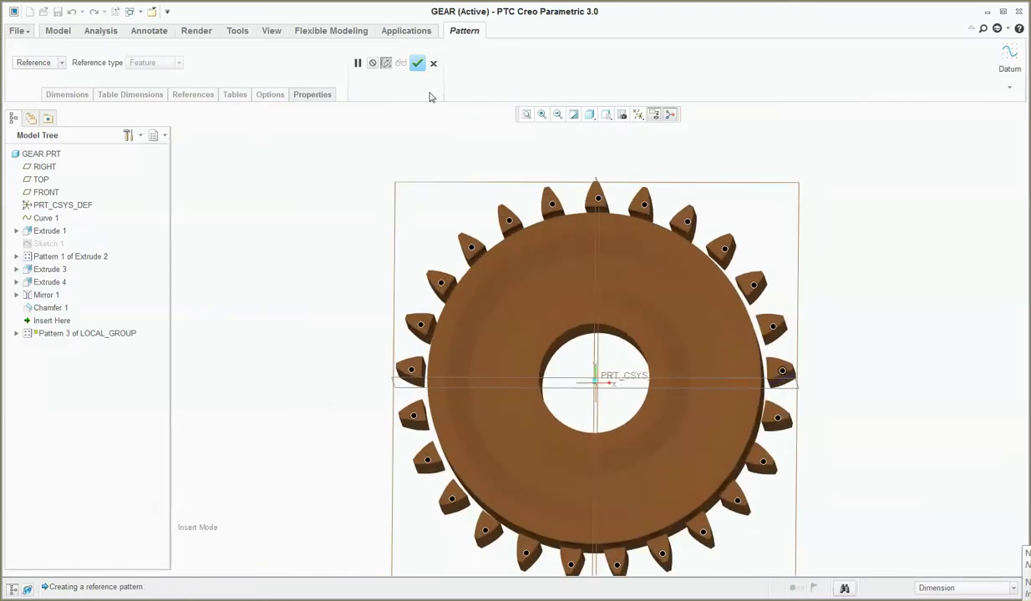
left_click(417, 63)
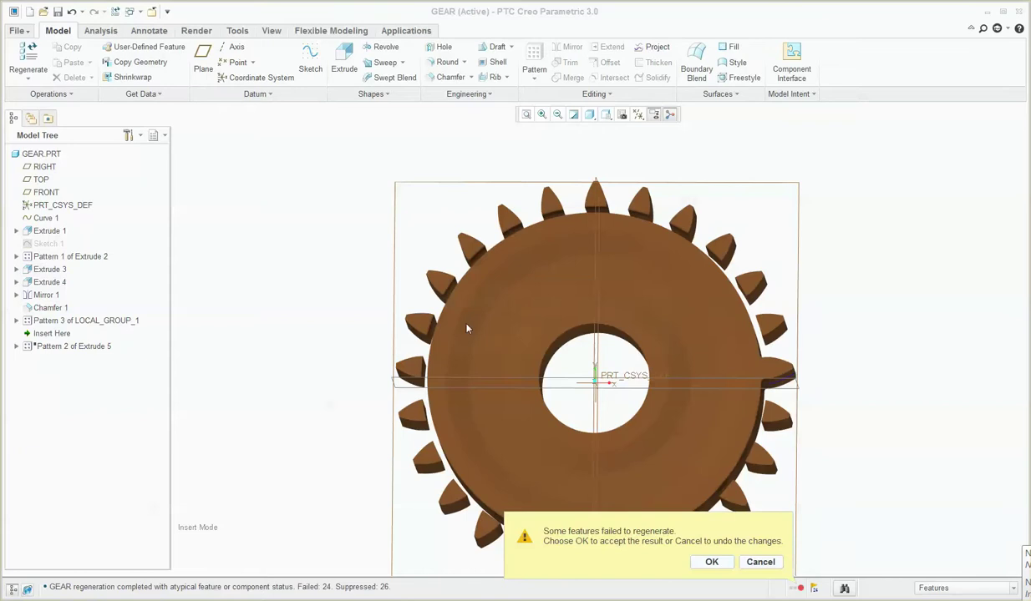
left_click(761, 562)
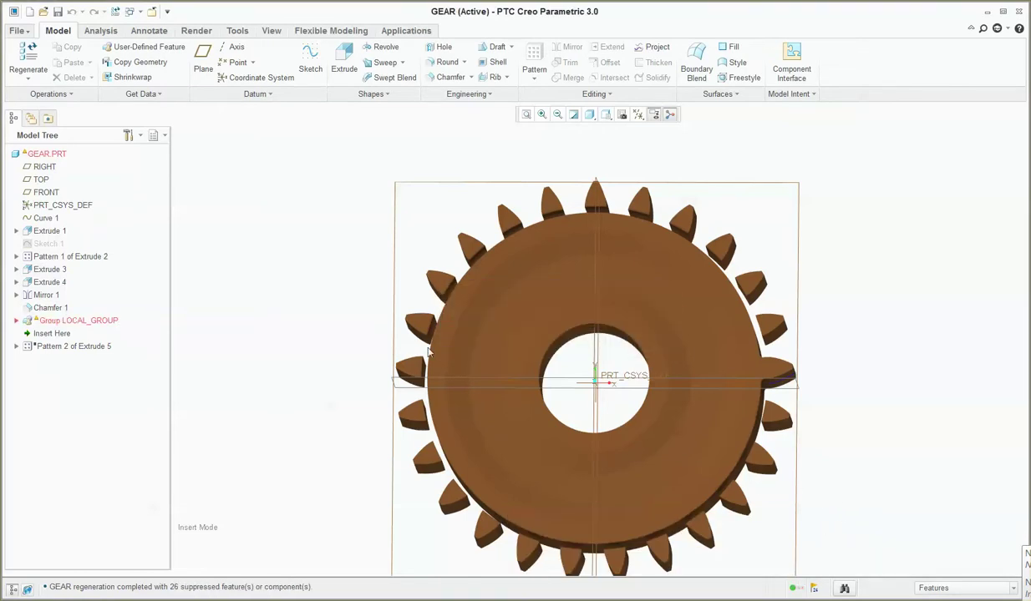
Step: Ungroup the local group so that Extrude 6 and Round 1 are separate features again
right_click(105, 320)
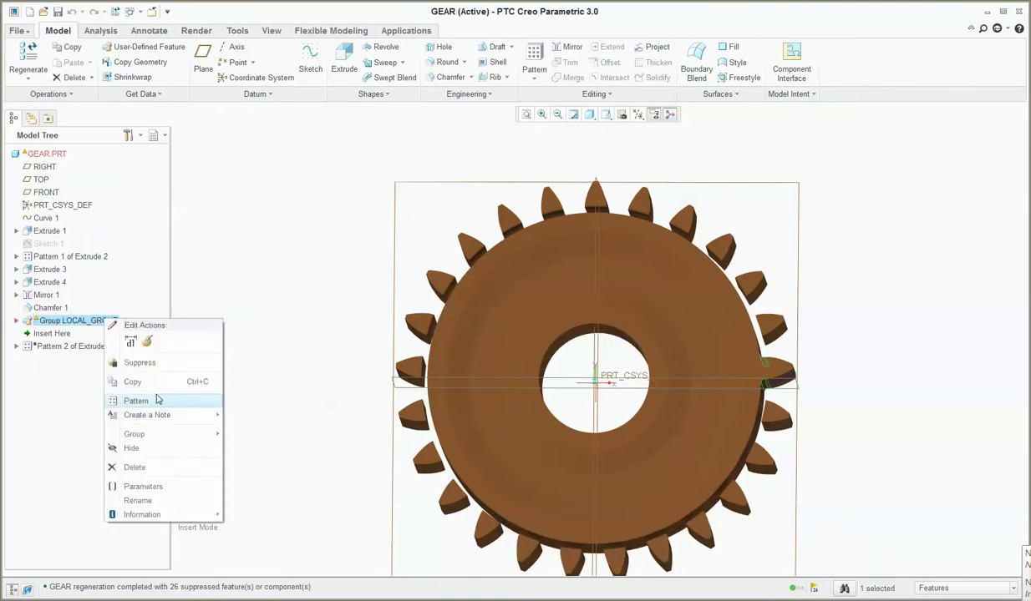
left_click(16, 322)
left_click(16, 321)
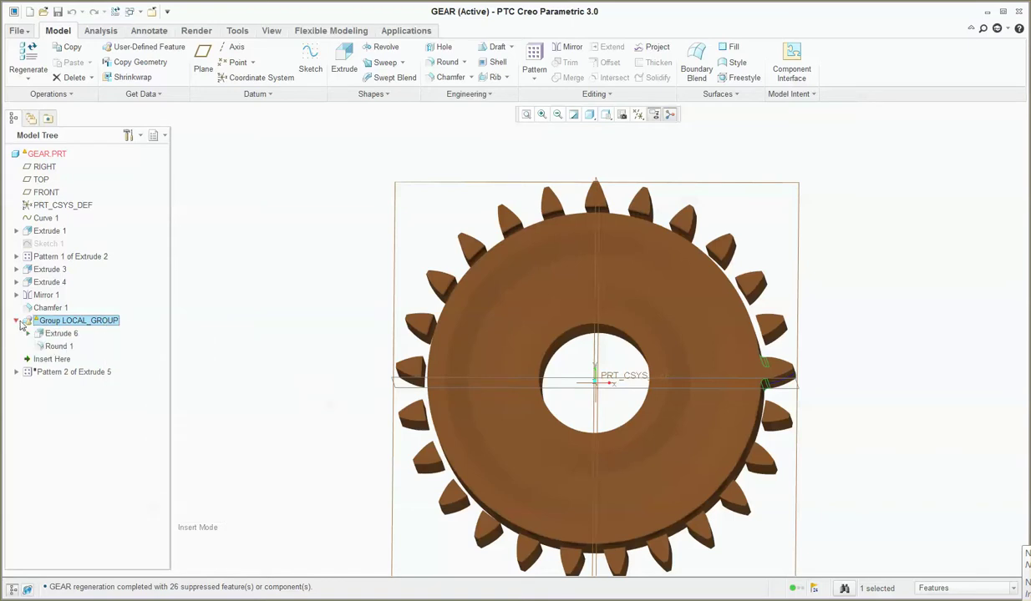
right_click(57, 325)
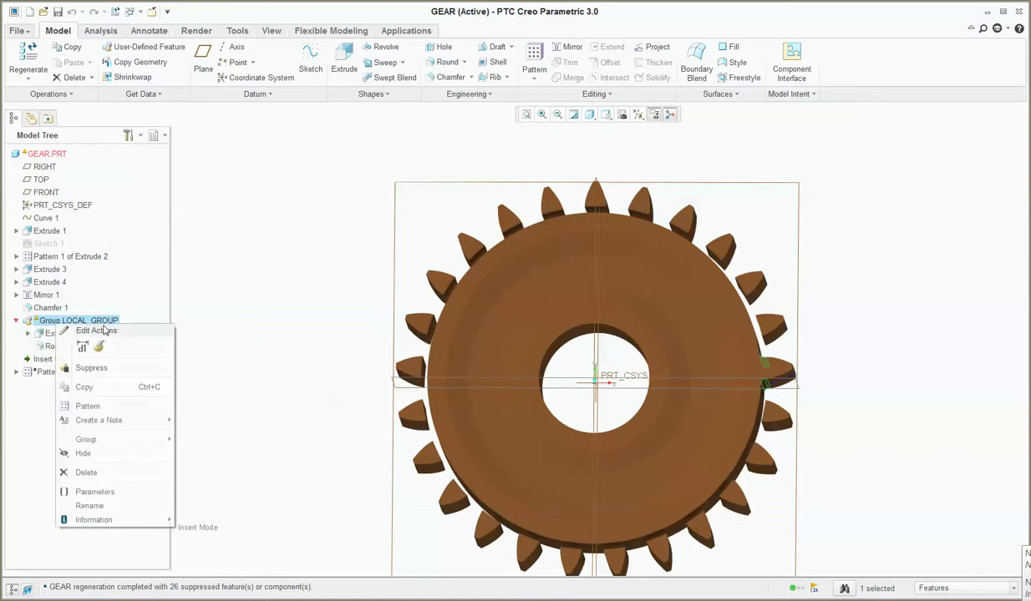
left_click(302, 343)
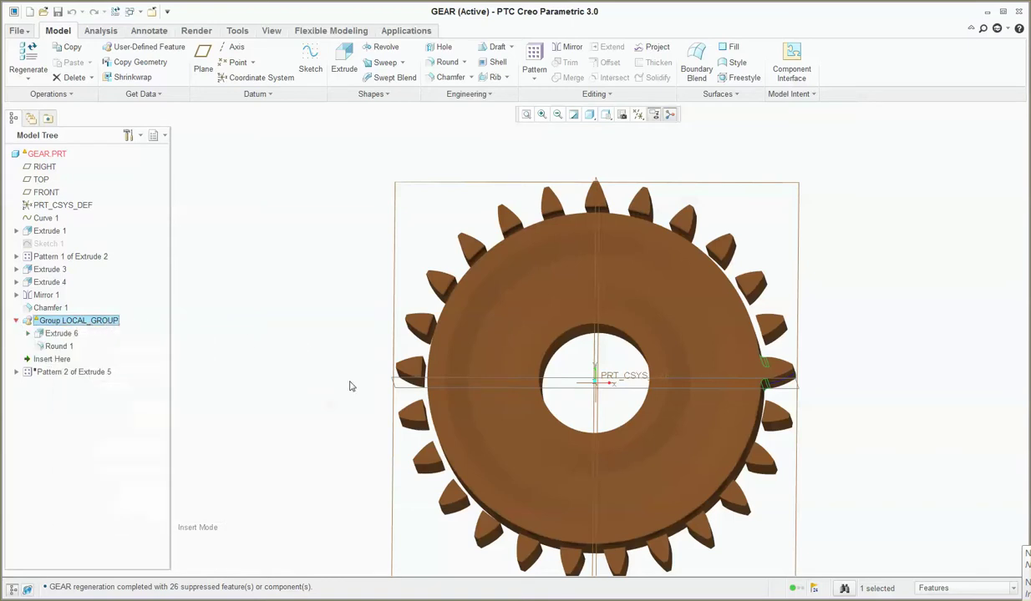
left_click(58, 333)
right_click(57, 322)
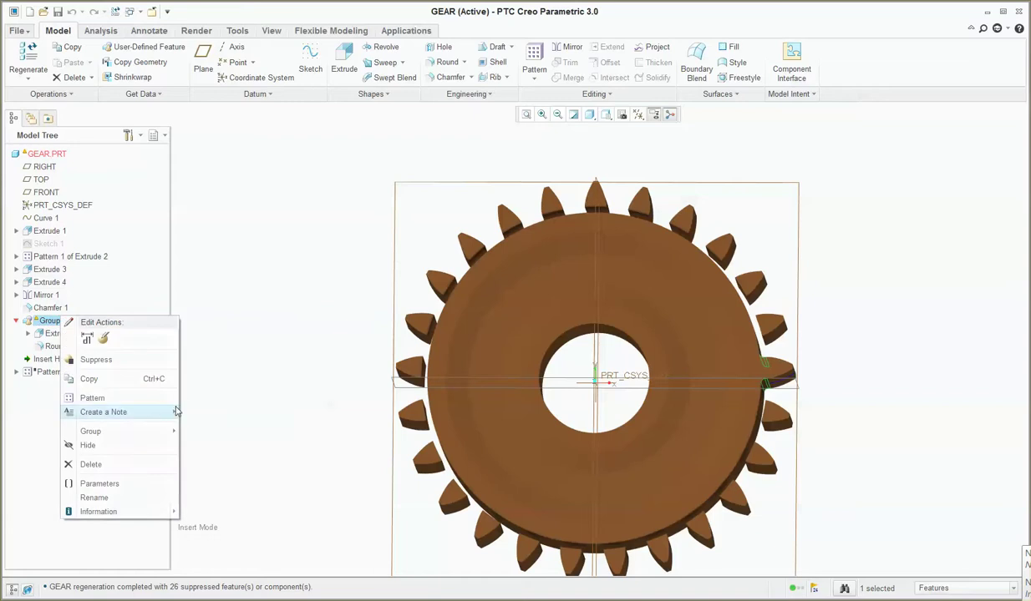
mouse_move(138, 433)
left_click(208, 446)
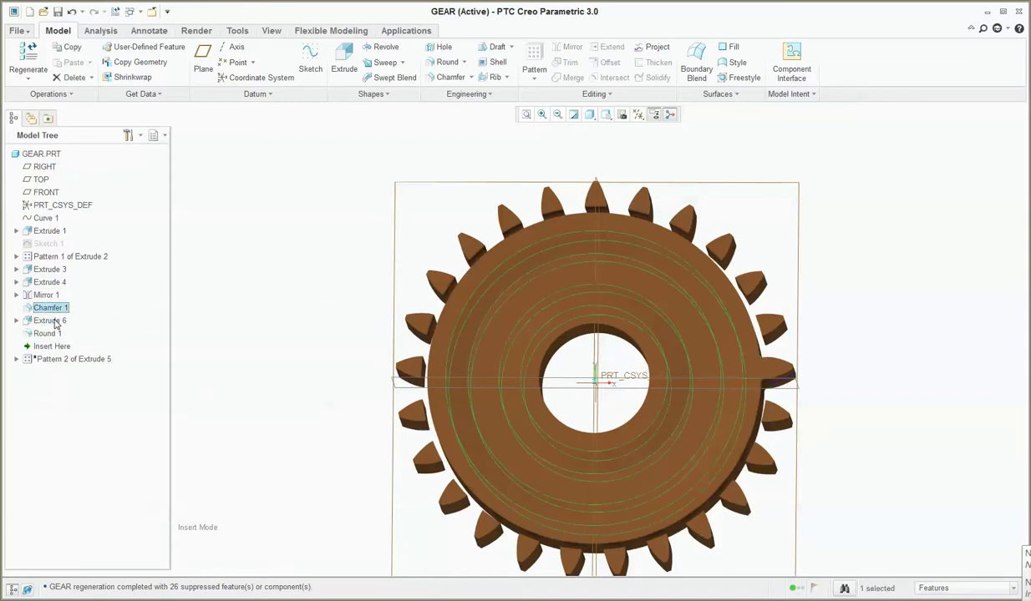
Step: Pattern Extrude 6 around the gear as a reference pattern and accept the regeneration result
right_click(58, 324)
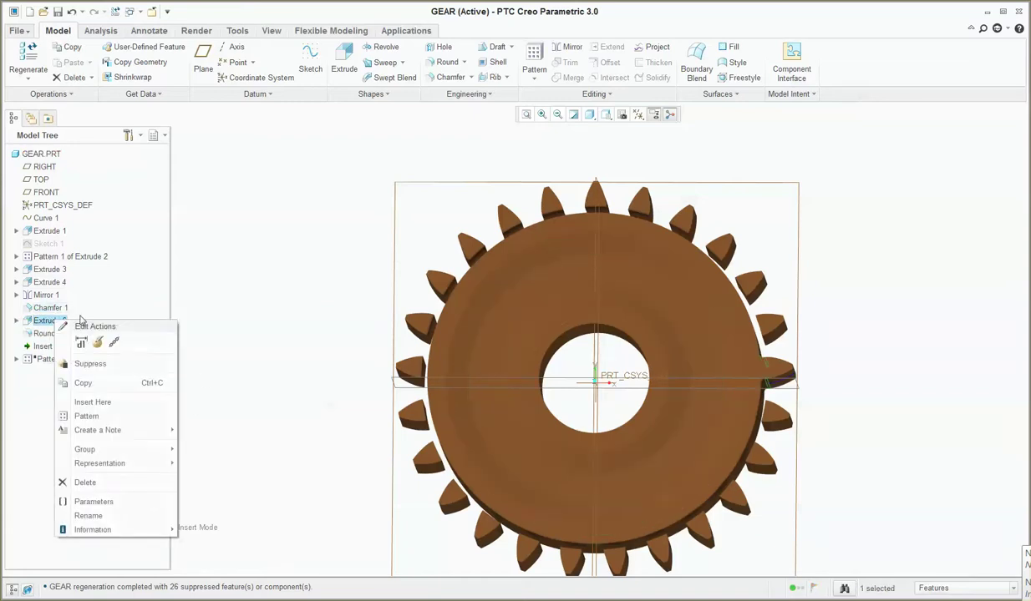
left_click(91, 414)
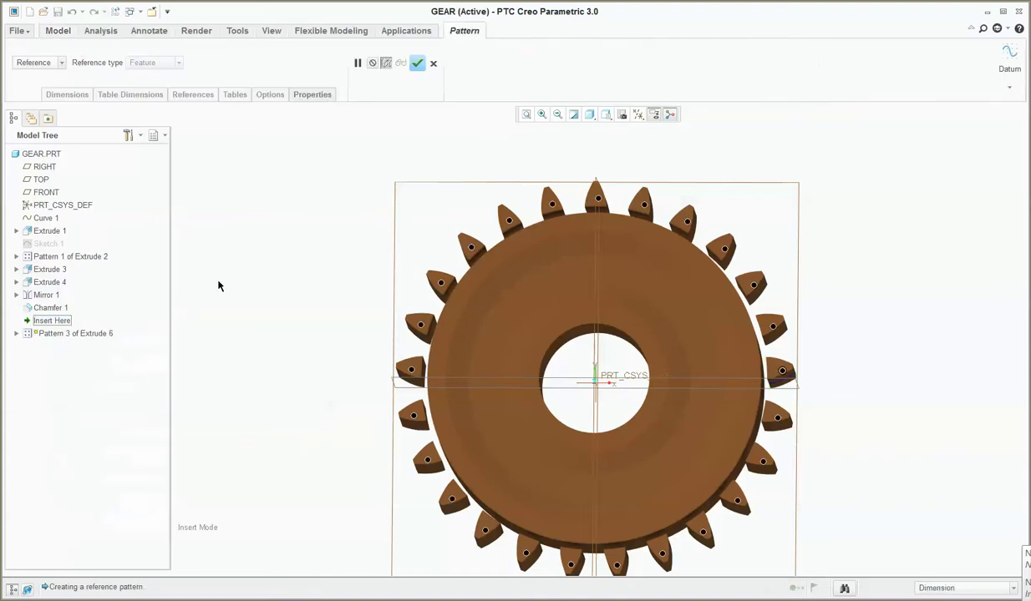
middle_click(342, 270)
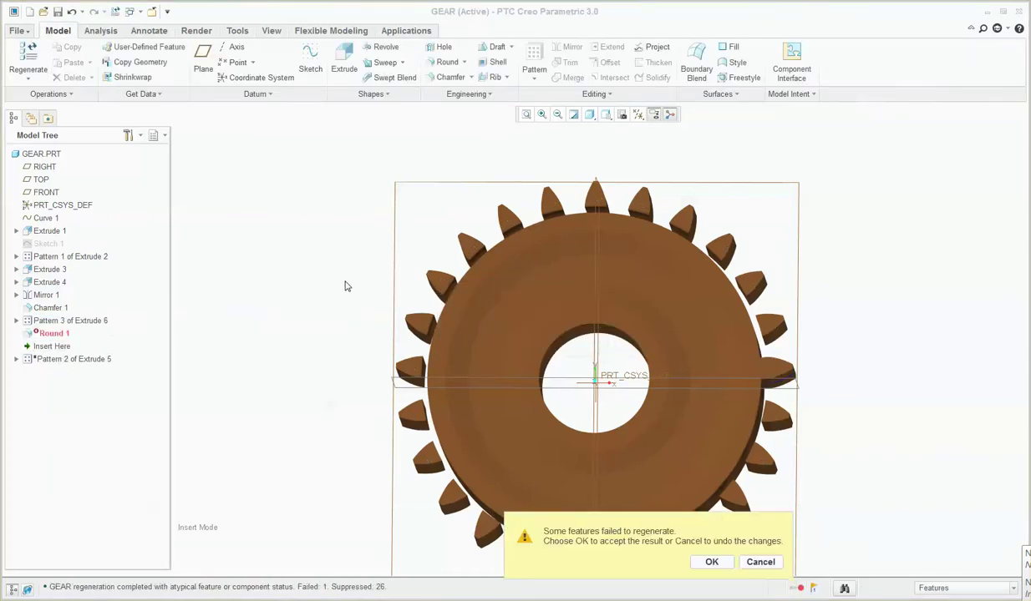
left_click(711, 562)
right_click(45, 336)
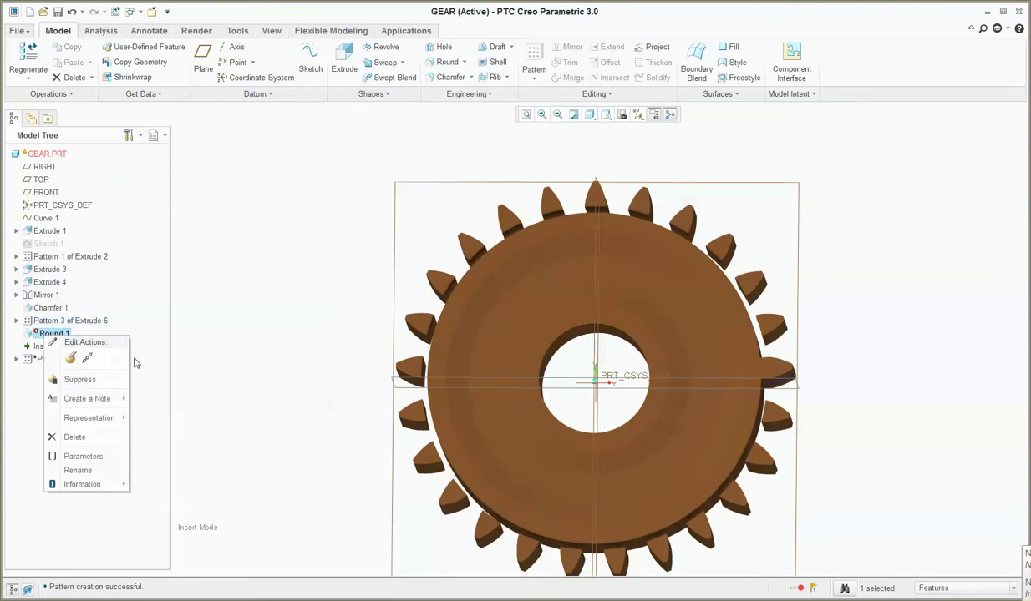
left_click(73, 358)
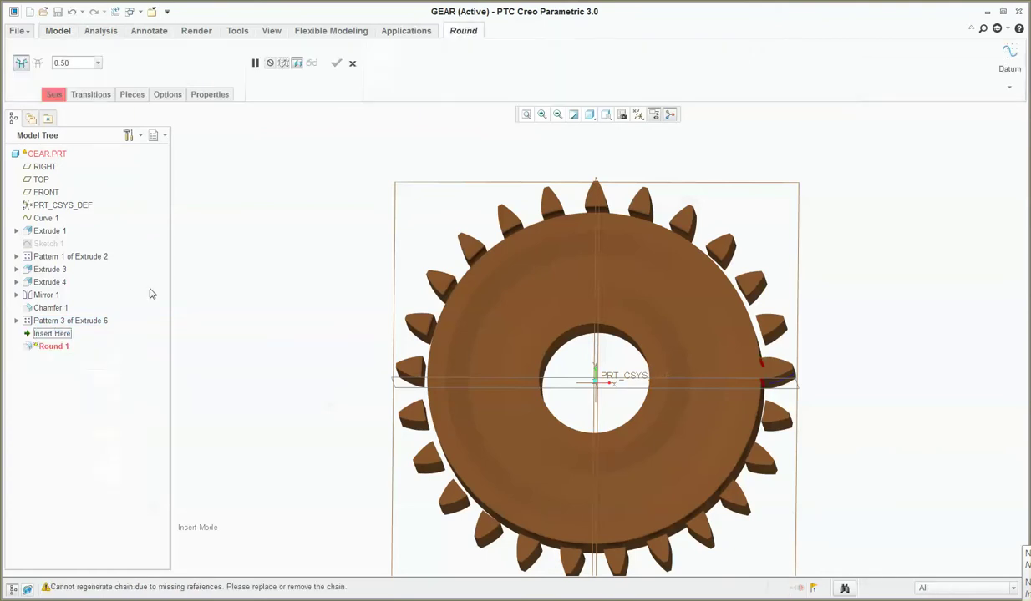
left_click(59, 96)
right_click(102, 251)
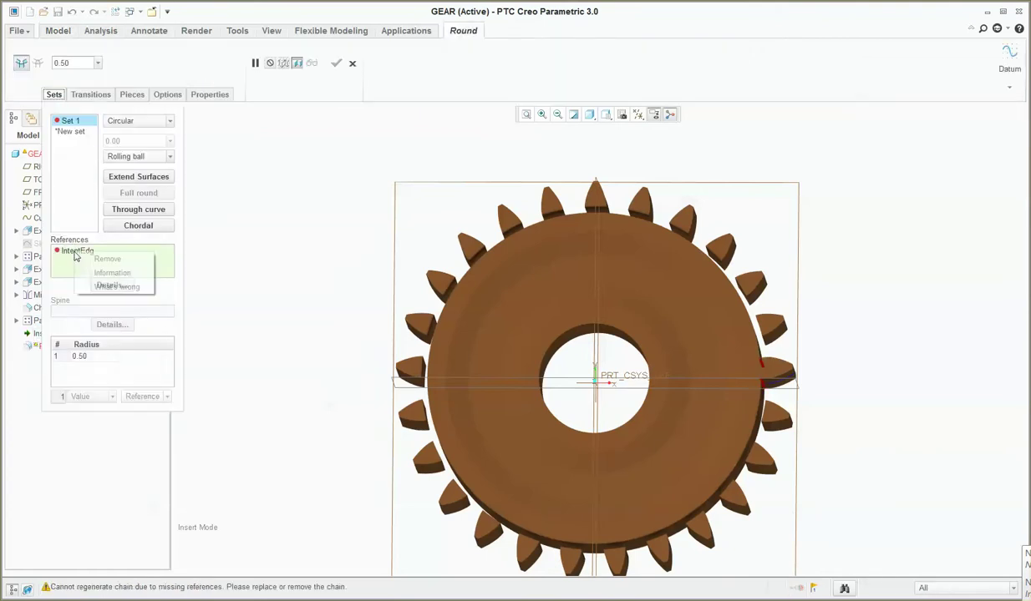
left_click(125, 260)
middle_click_drag(413, 342, 510, 368)
left_click(351, 63)
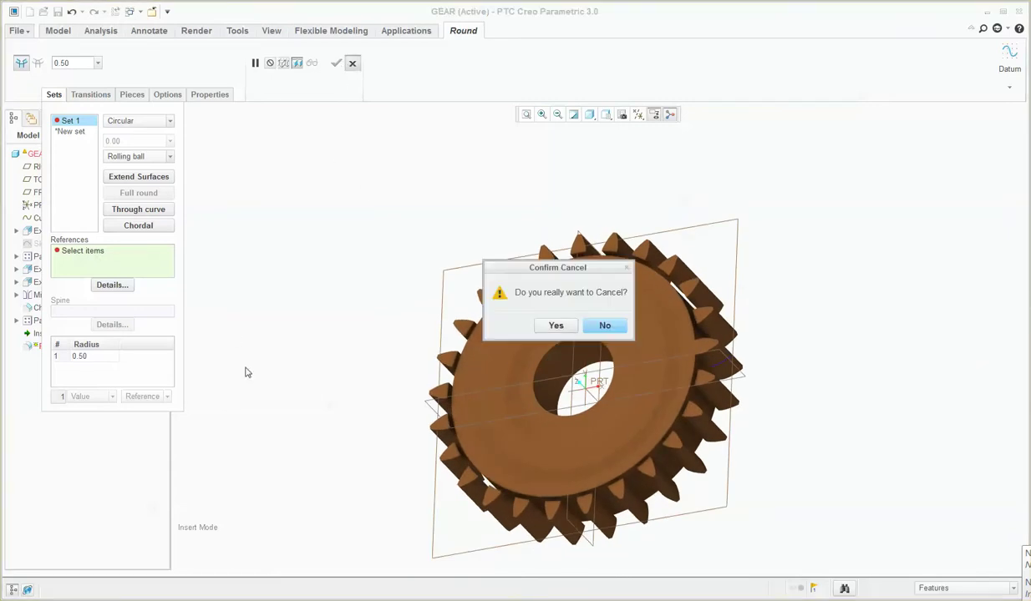
left_click(555, 327)
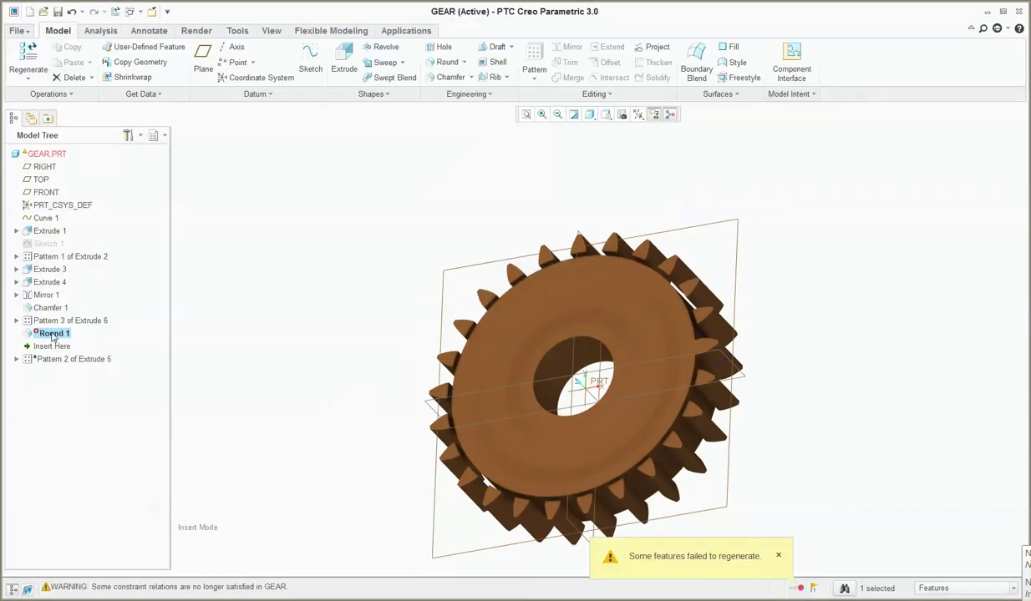
Step: Delete the Round 1 feature from the model
key("Delete")
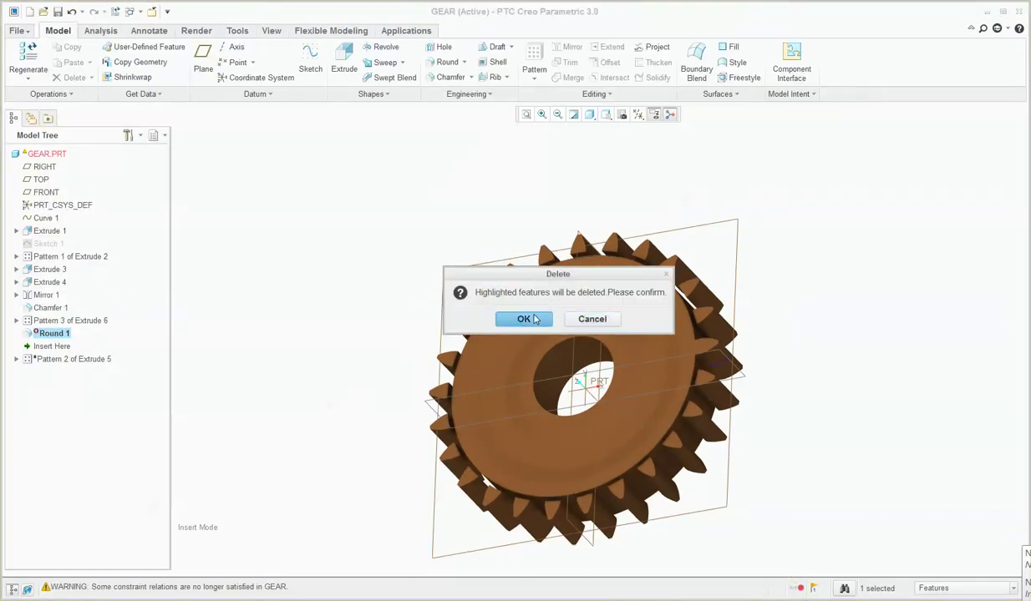
left_click(524, 318)
Step: Redefine the pattern of Extrude 6 from a reference pattern to an axis pattern about the gear's central bore axis
left_click(16, 321)
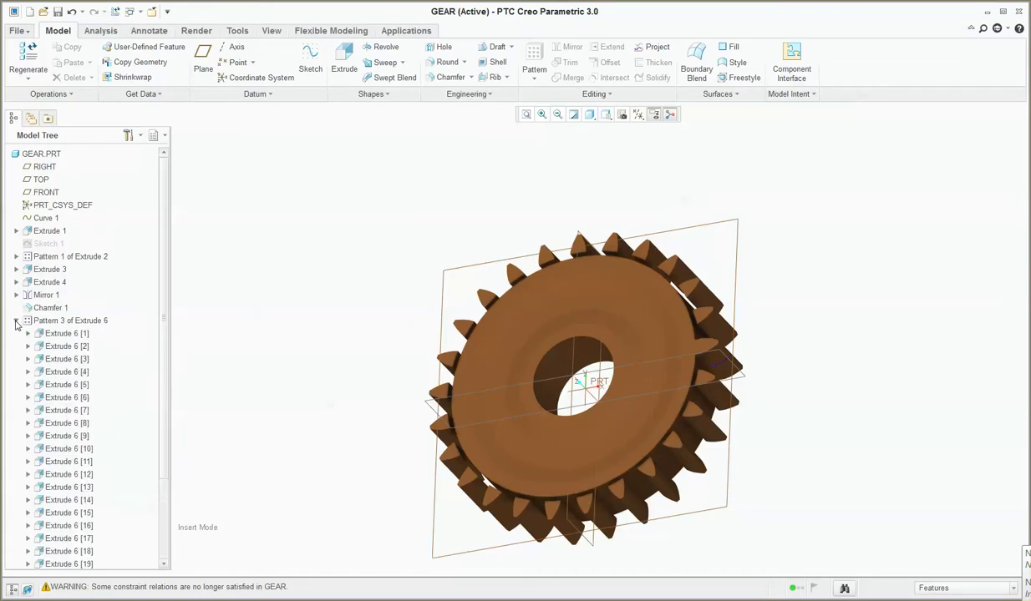
right_click(69, 321)
left_click(102, 334)
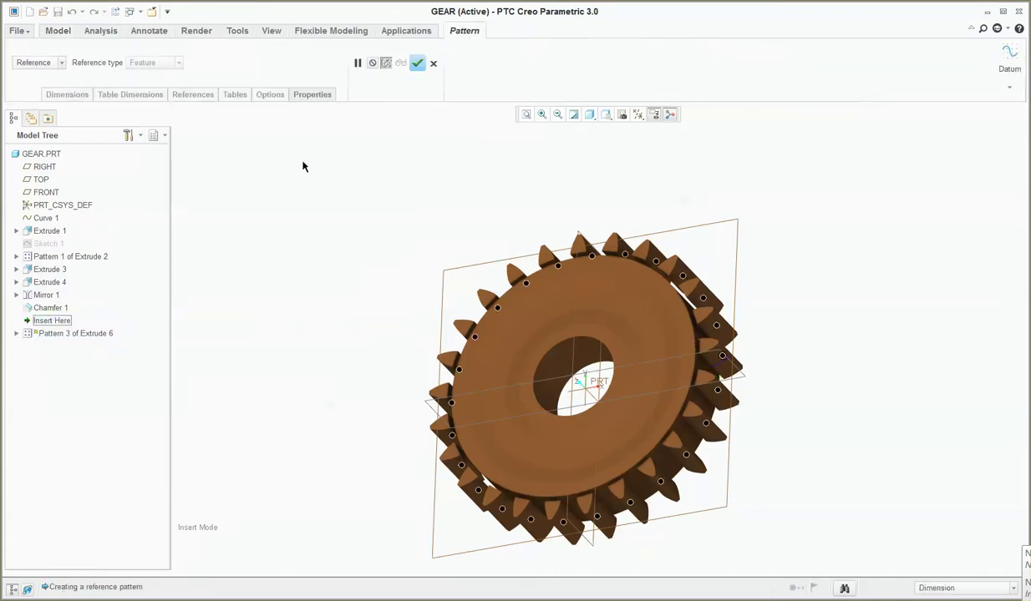
left_click(53, 74)
left_click(23, 76)
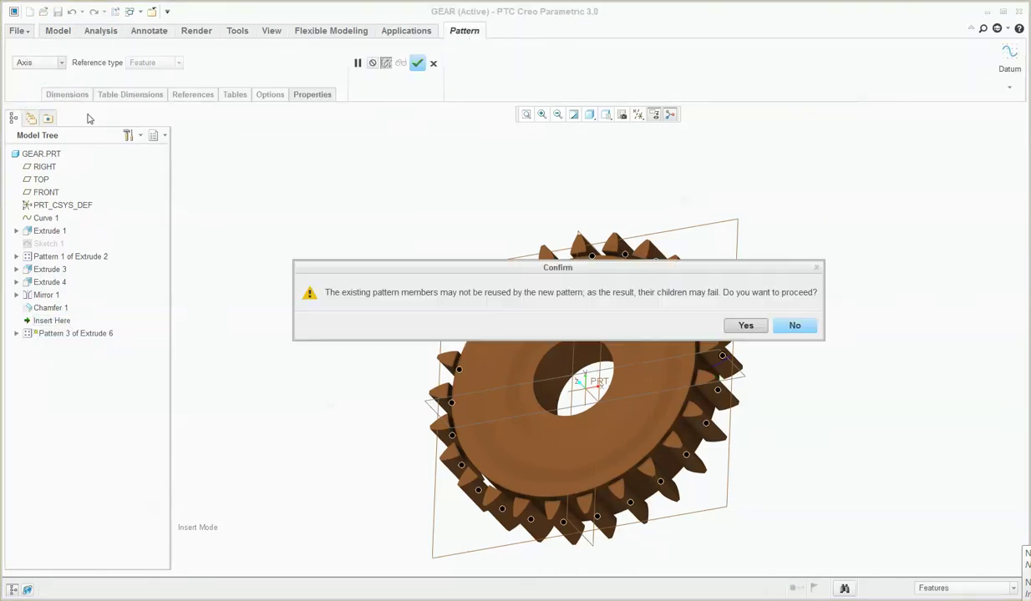
left_click(746, 325)
scroll(629, 388, "down", 5)
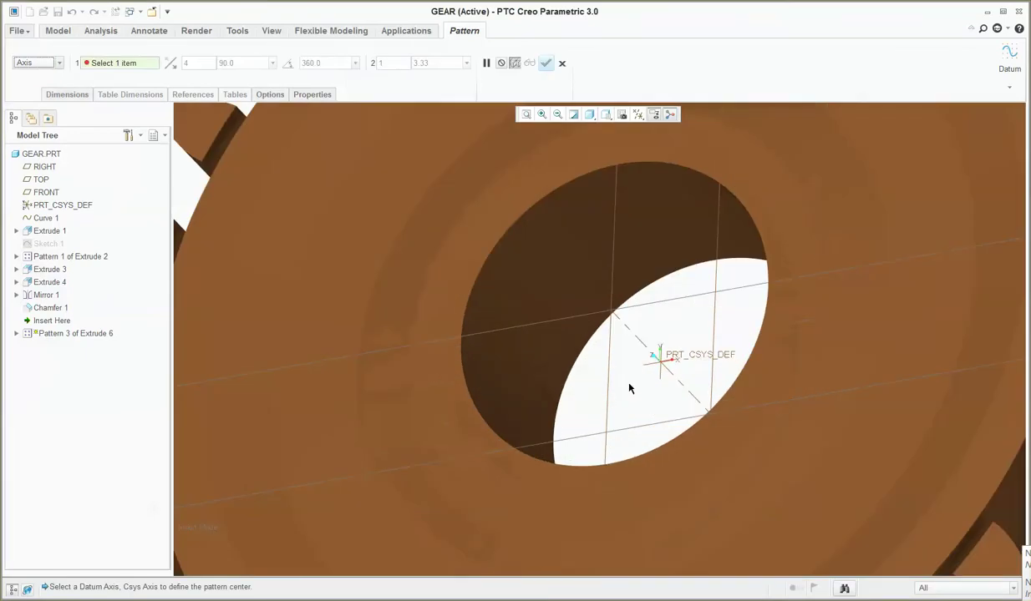
left_click(640, 337)
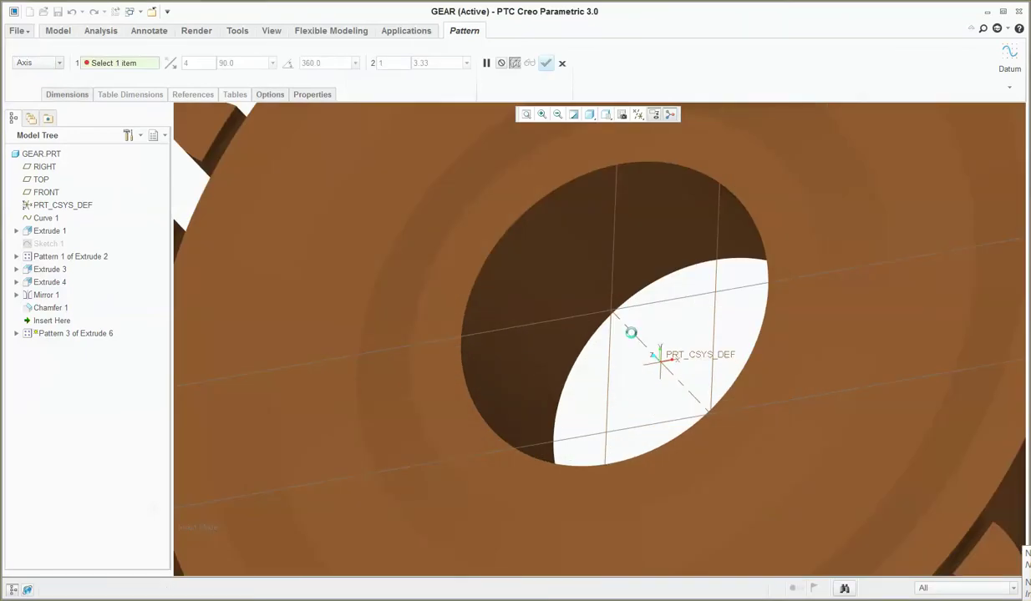
left_click(545, 63)
scroll(491, 401, "up", 10)
middle_click_drag(491, 393, 464, 205)
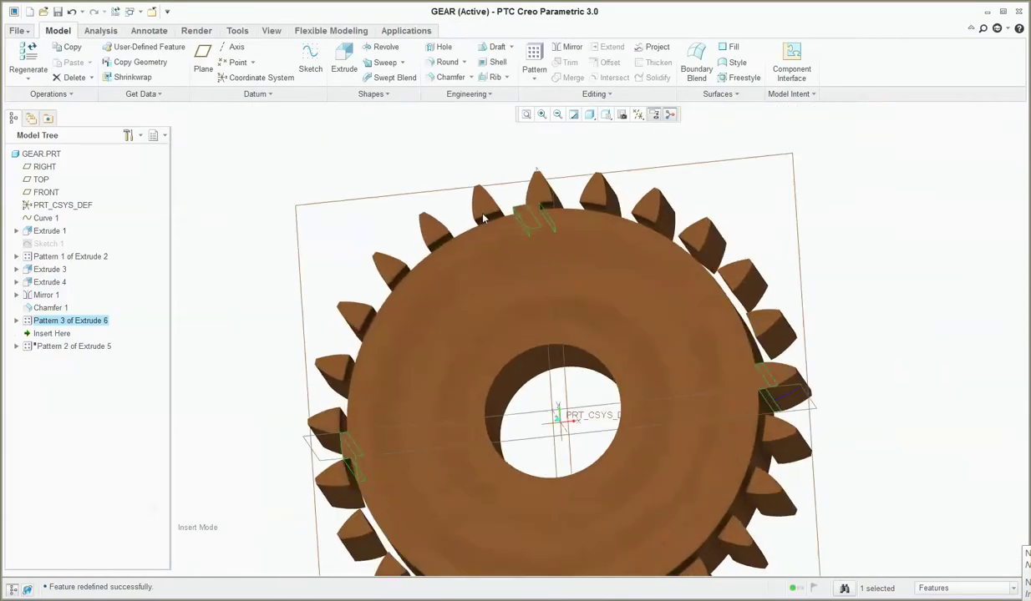
Step: Delete the d53=nt relation from the part's relations
left_click(237, 30)
left_click(400, 77)
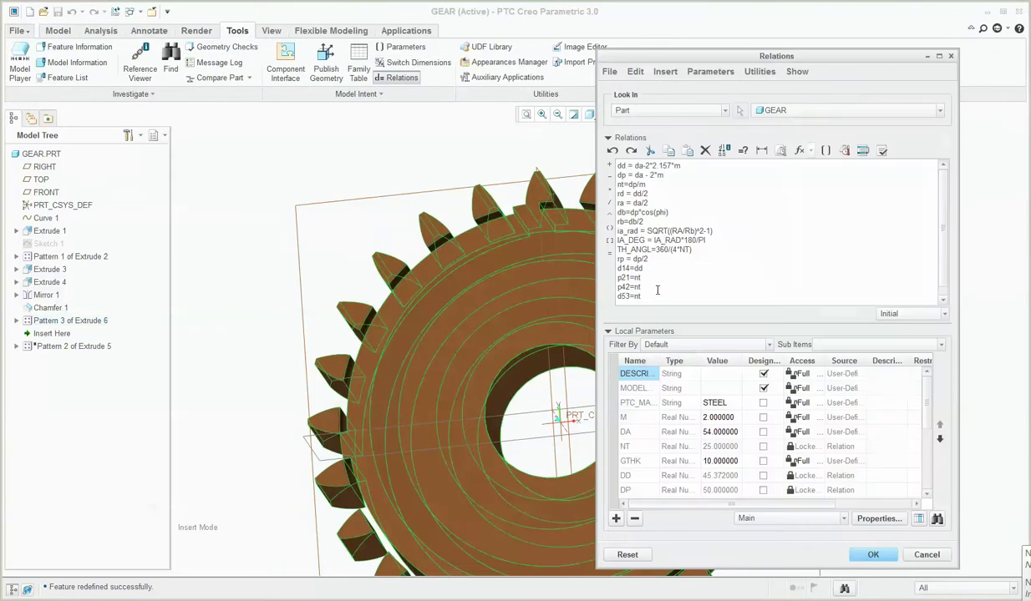
left_click_drag(653, 296, 583, 308)
key("Delete")
Step: Drive the instance count of the Extrude 6 pattern with the relation p61=nt and regenerate the gear
middle_click_drag(335, 420, 508, 437)
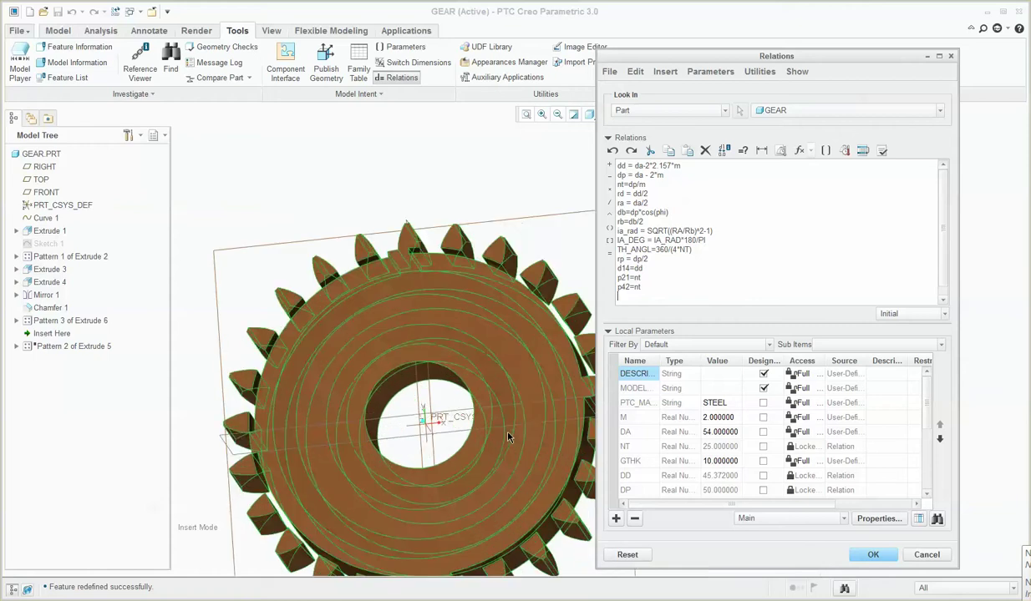
scroll(508, 437, "down", 2)
scroll(508, 437, "up", 2)
scroll(501, 361, "down", 5)
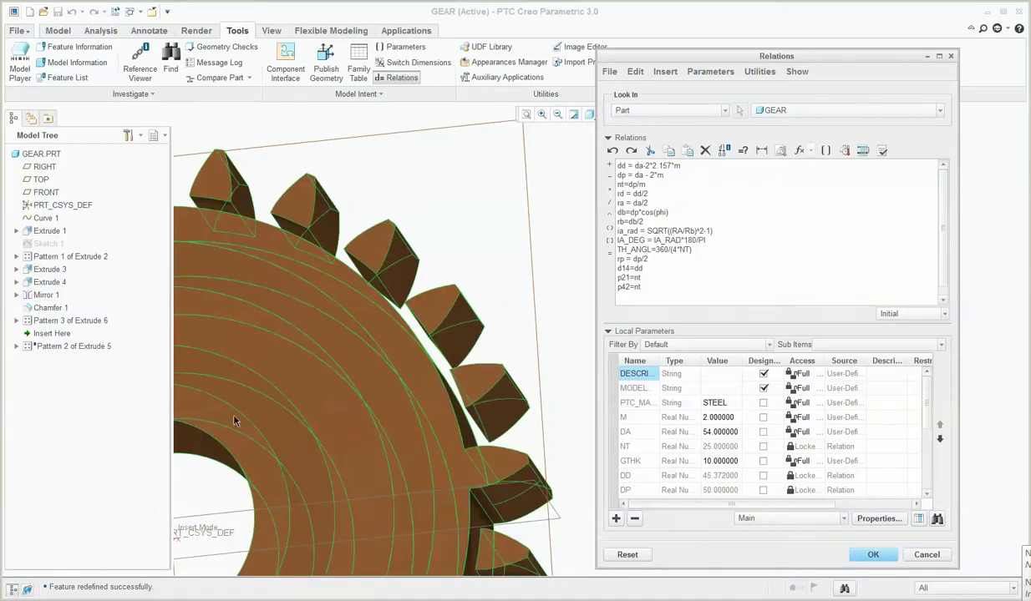
left_click(69, 321)
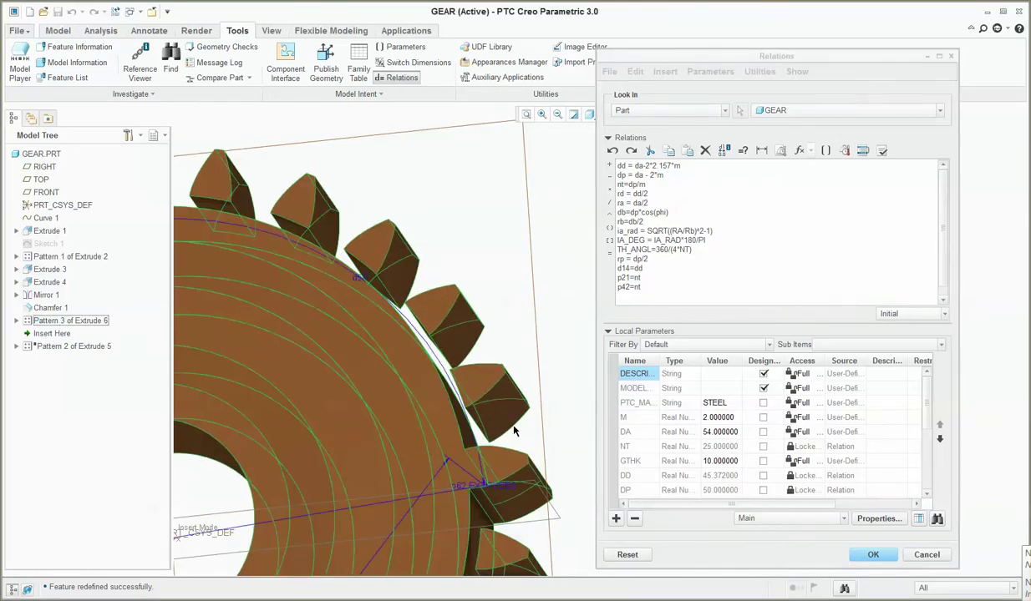
scroll(484, 442, "up", 4)
scroll(417, 540, "down", 2)
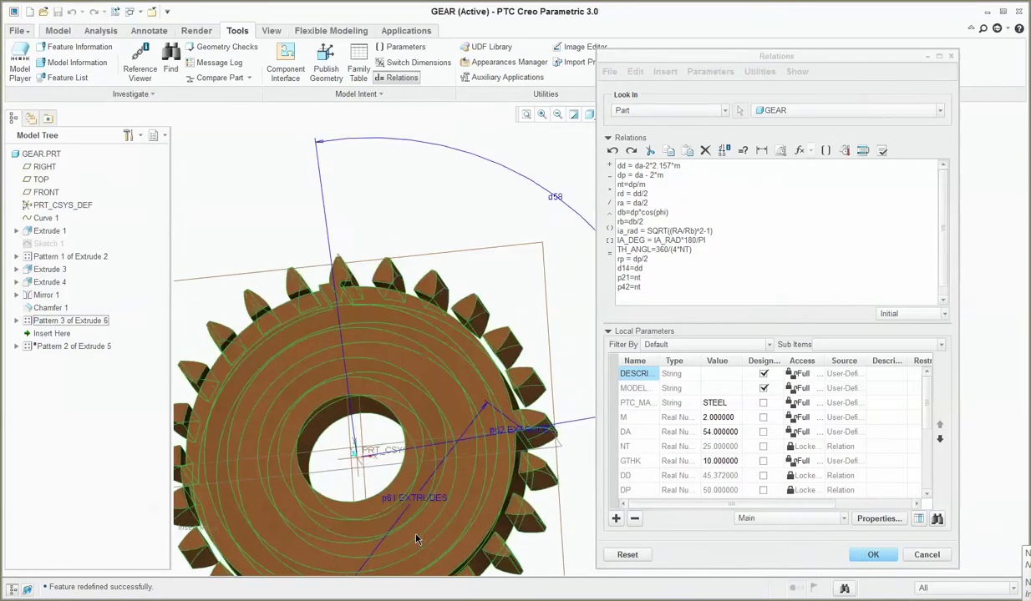
left_click(654, 285)
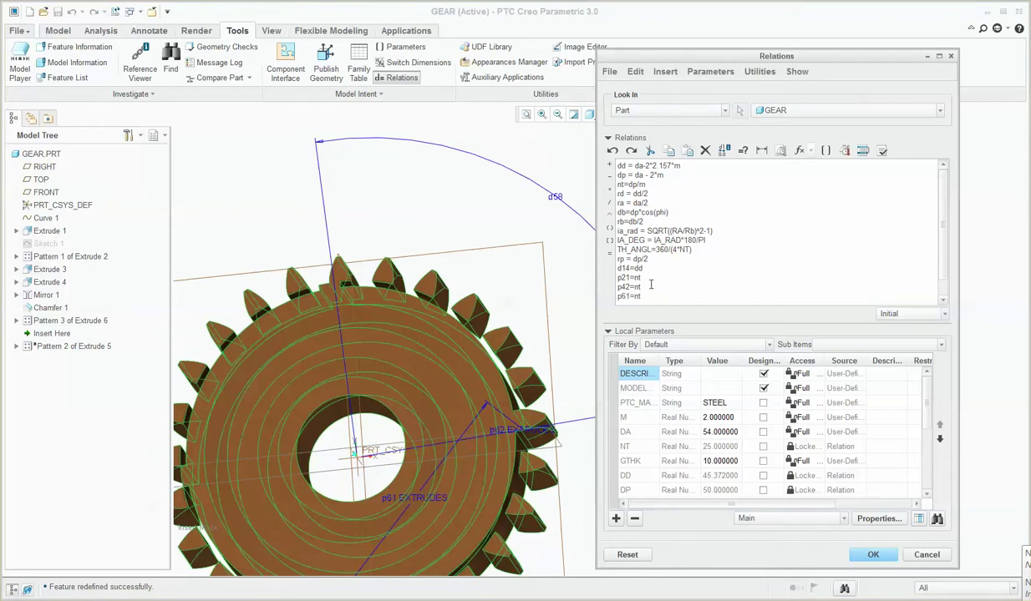
left_click(871, 554)
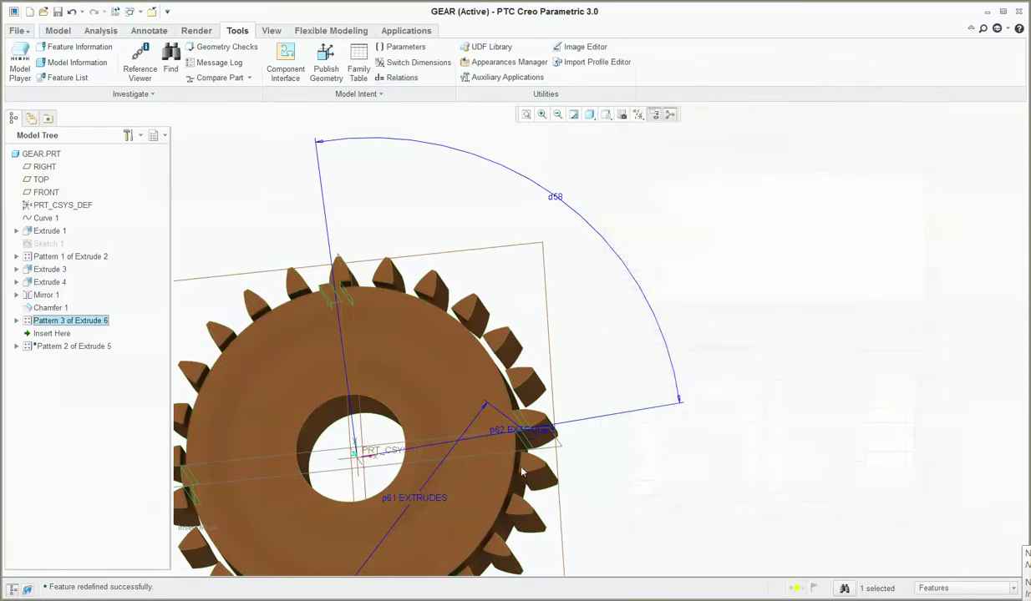
key("ctrl+g")
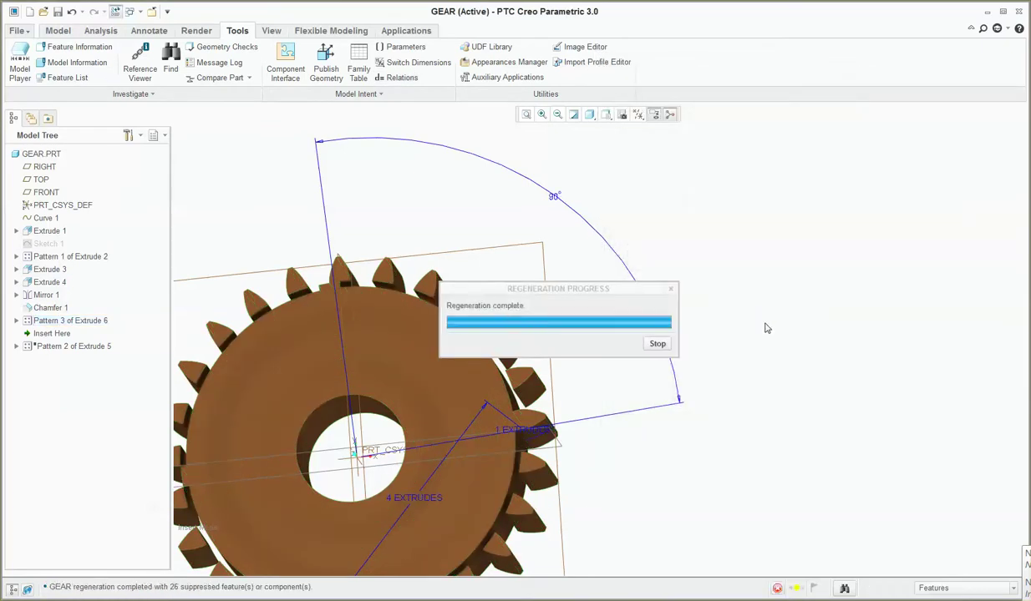
Step: Redefine the Extrude 6 pattern so its instances are spaced evenly over a 360-degree angular extent
scroll(497, 414, "up", 3)
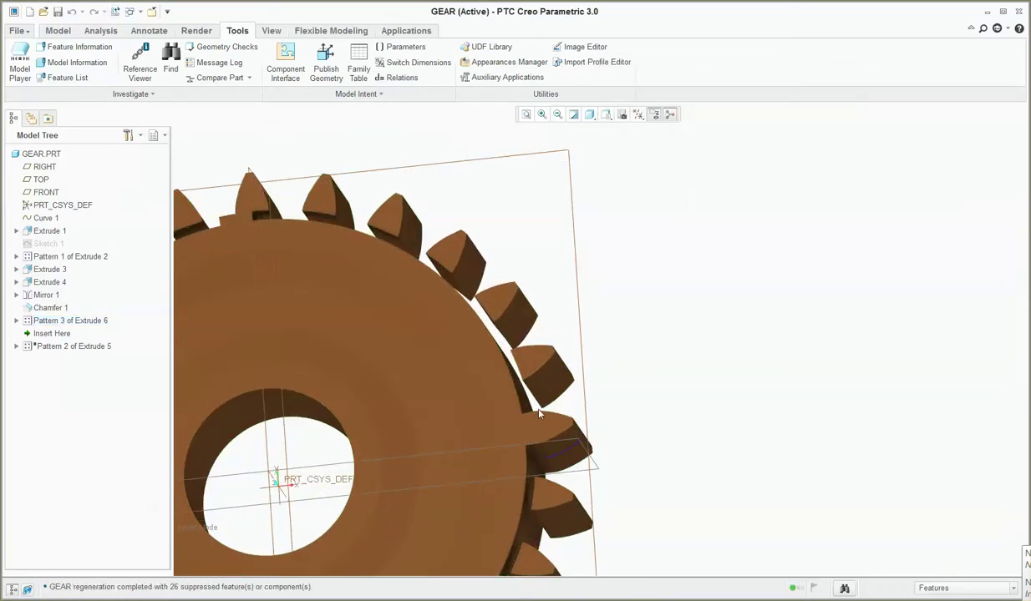
scroll(702, 384, "down", 2)
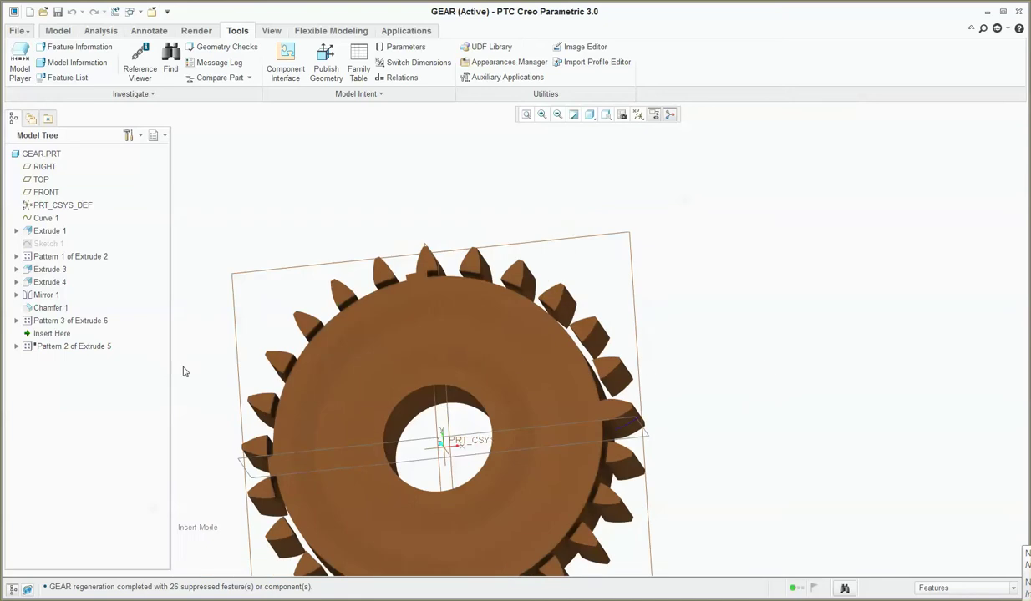
right_click(71, 321)
left_click(108, 329)
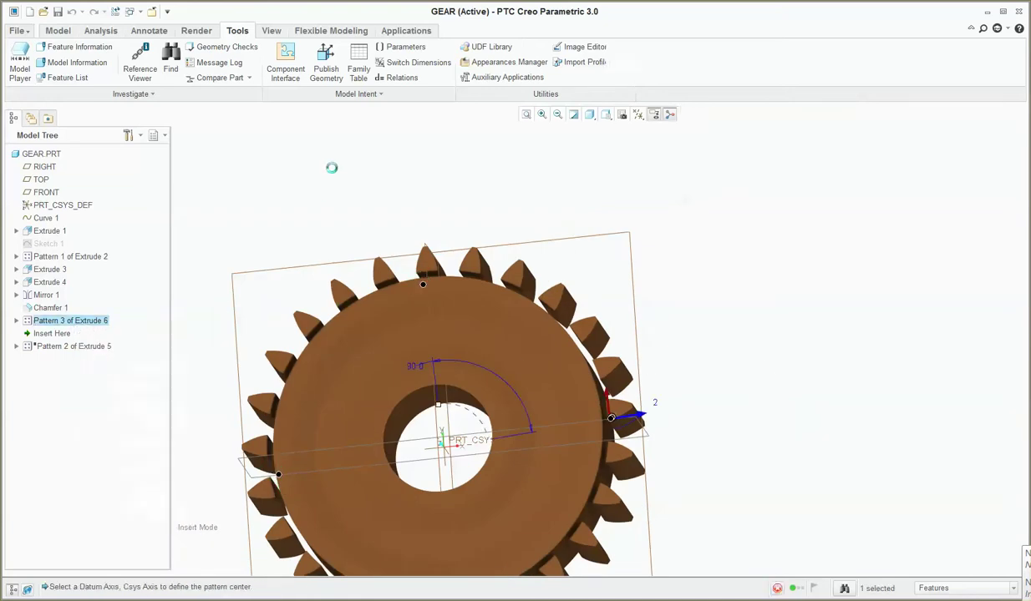
left_click(309, 62)
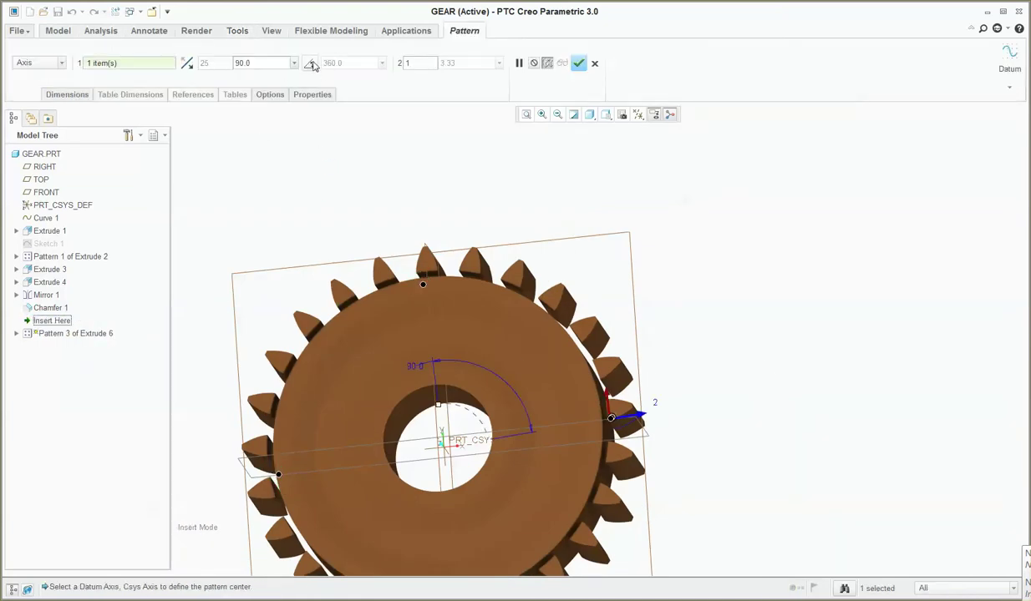
left_click(578, 64)
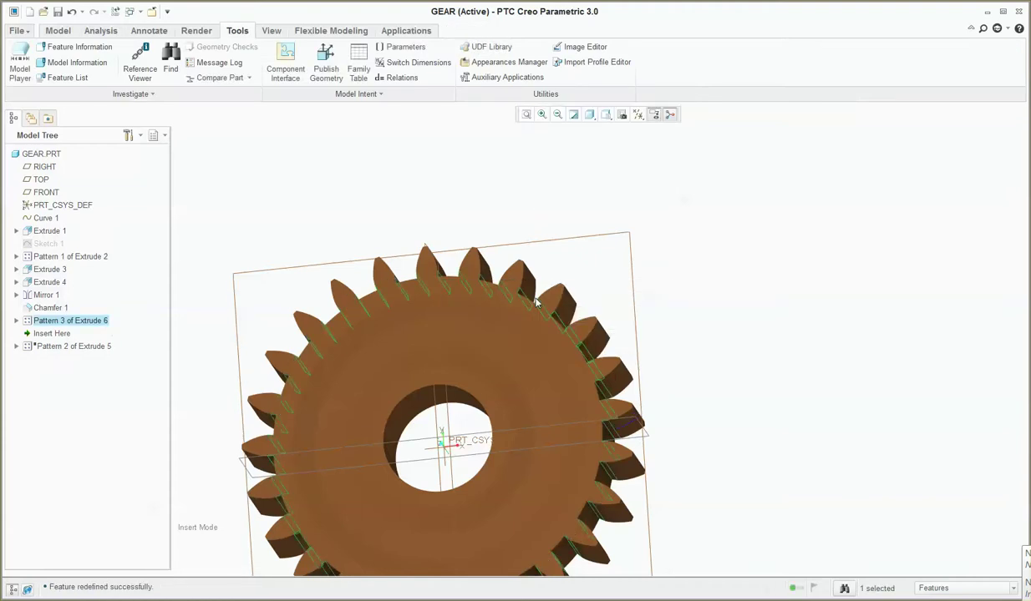
middle_click_drag(558, 317, 738, 479)
scroll(839, 341, "down", 3)
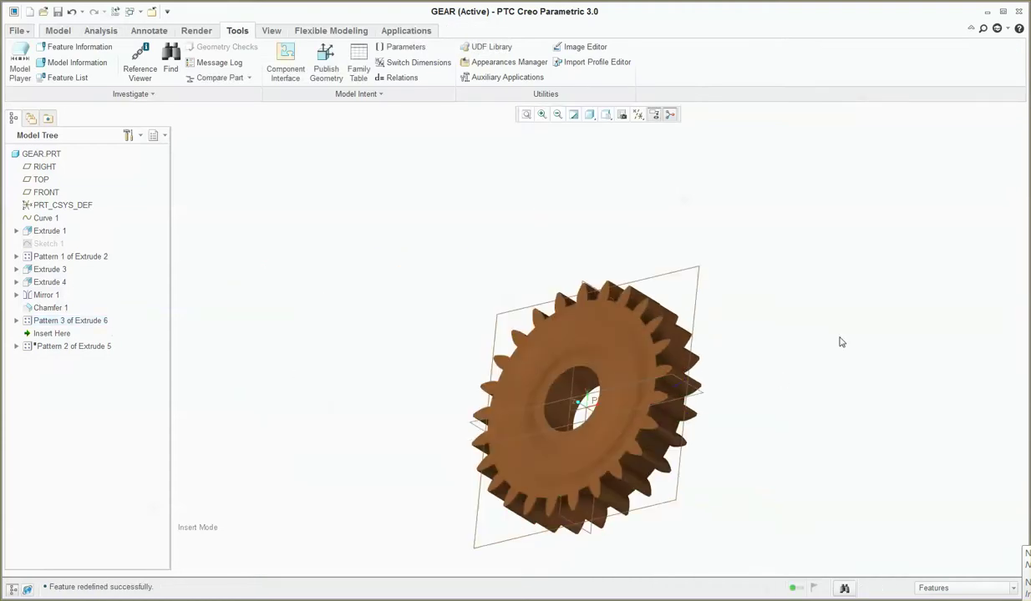
middle_click_drag(621, 434, 741, 363)
scroll(807, 322, "up", 5)
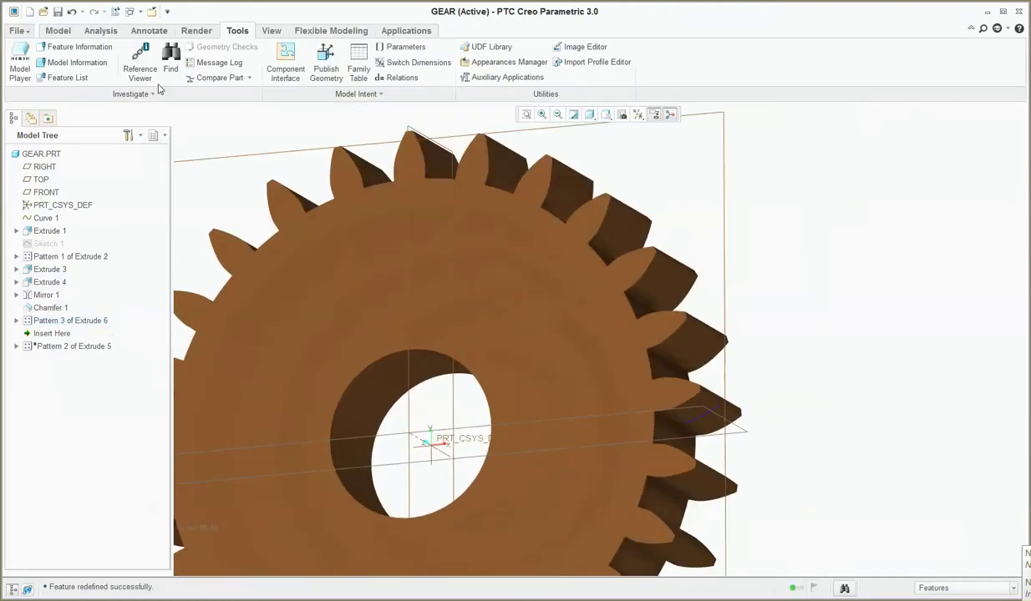
left_click(57, 31)
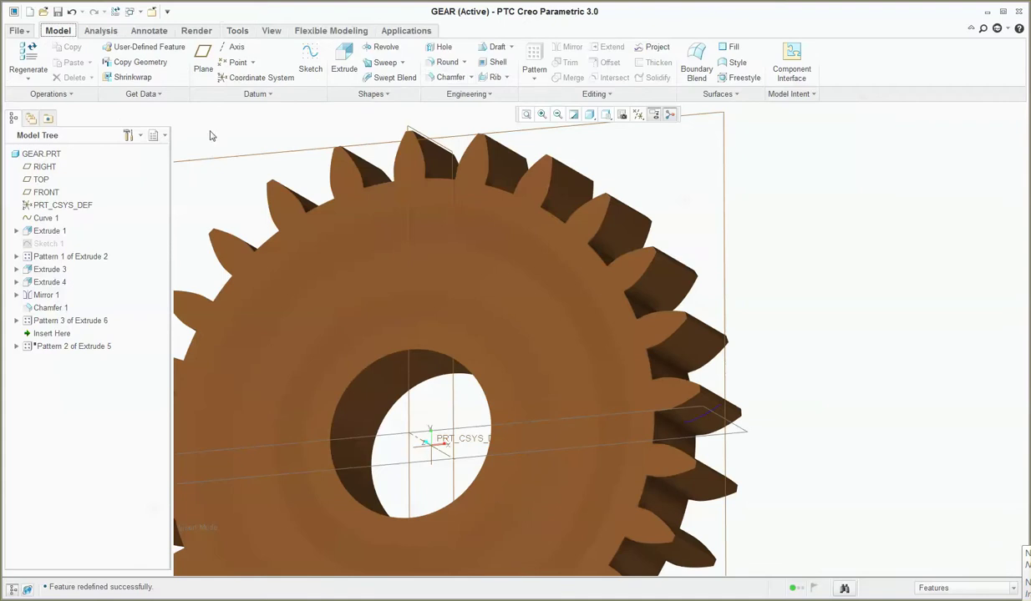
left_click(445, 66)
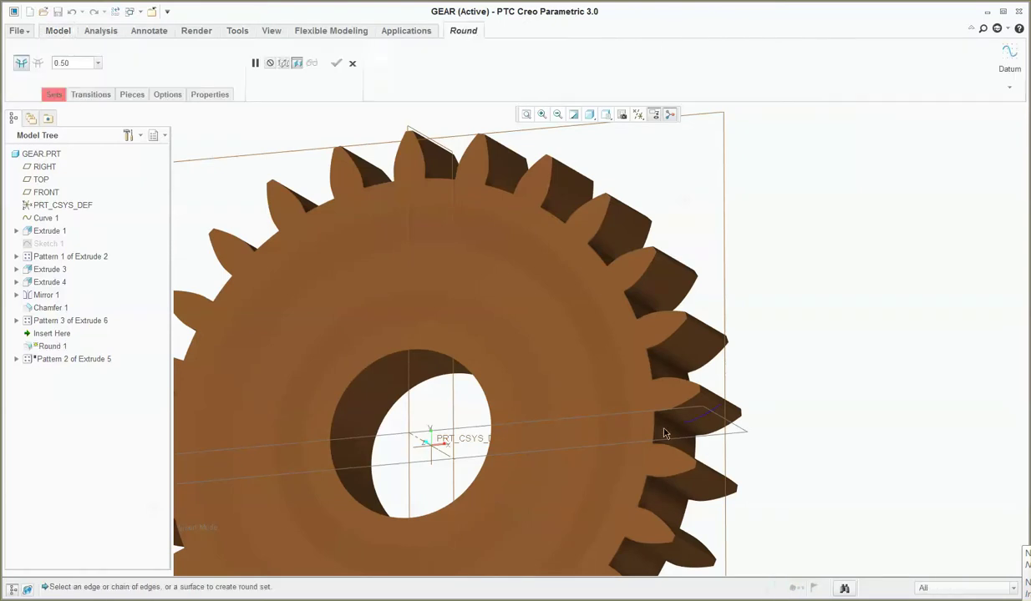
right_click(666, 420)
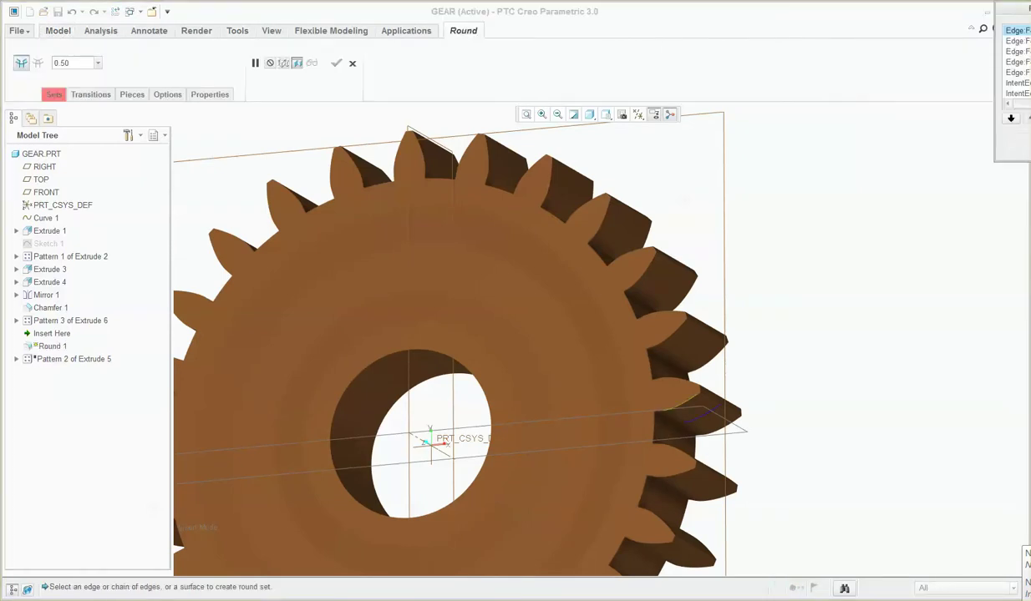
key("Escape")
scroll(790, 347, "up", 2)
scroll(723, 428, "down", 5)
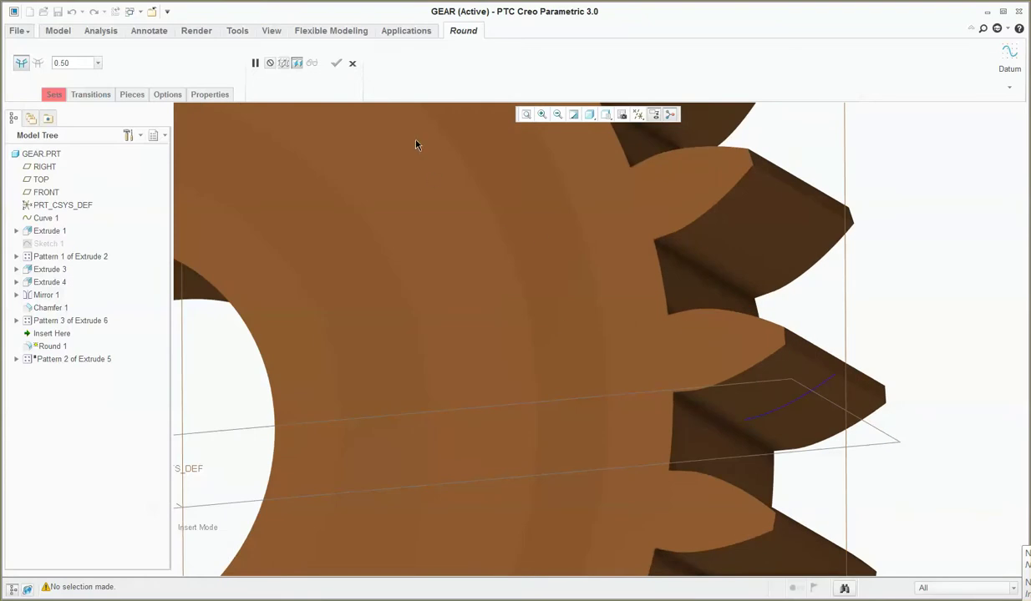
left_click(351, 63)
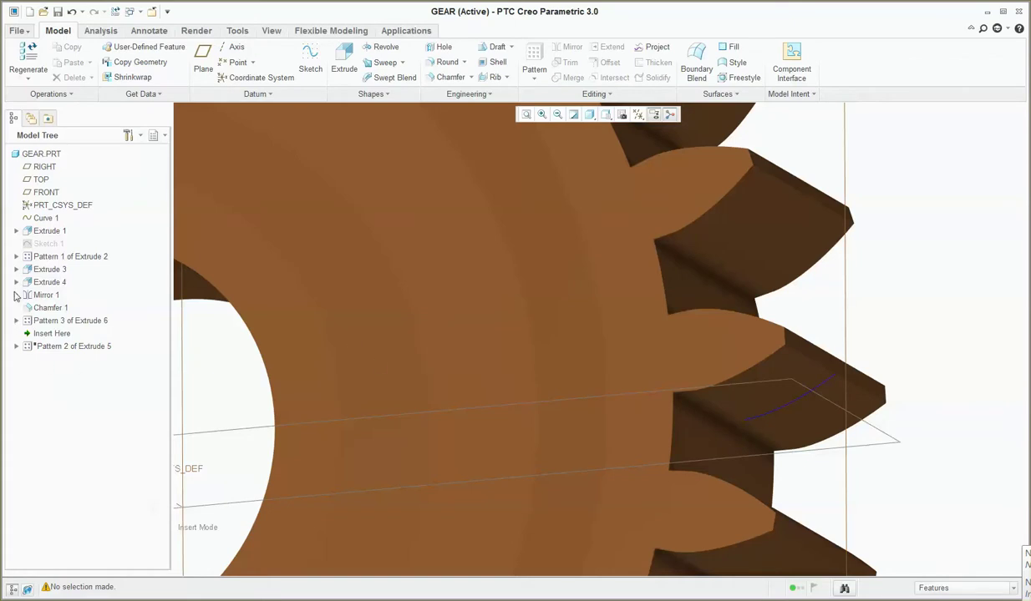
Step: Edit the internal section sketch of the first Extrude 6 instance, oriented parallel to the screen
left_click(16, 322)
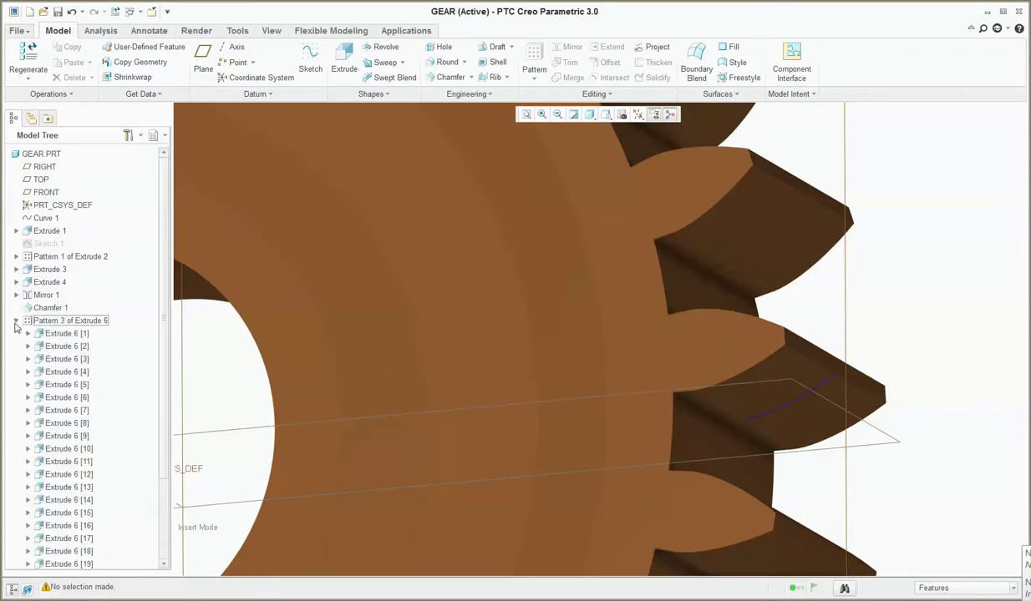
left_click(64, 335)
right_click(67, 337)
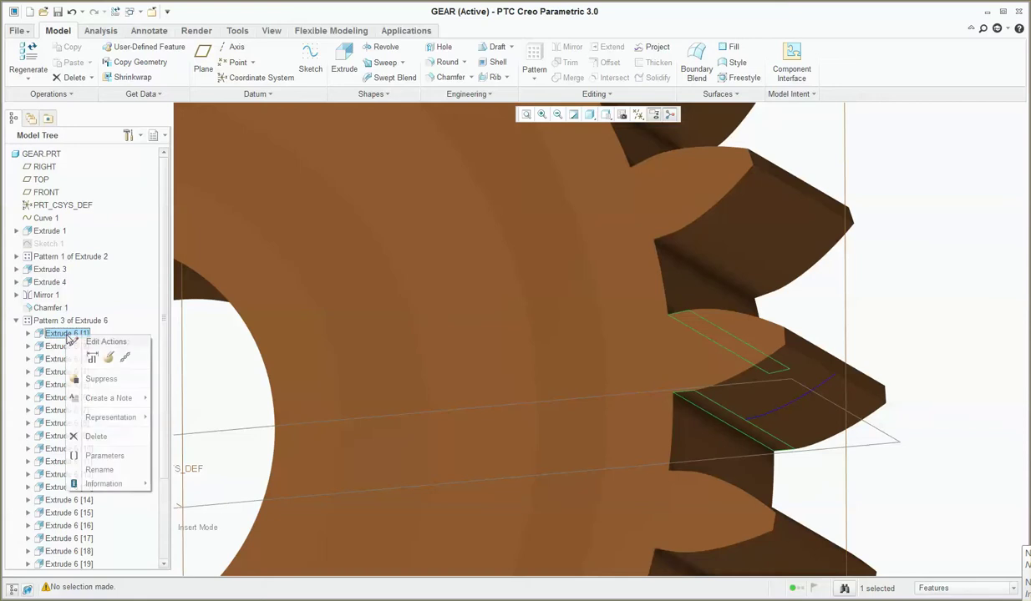
left_click(99, 358)
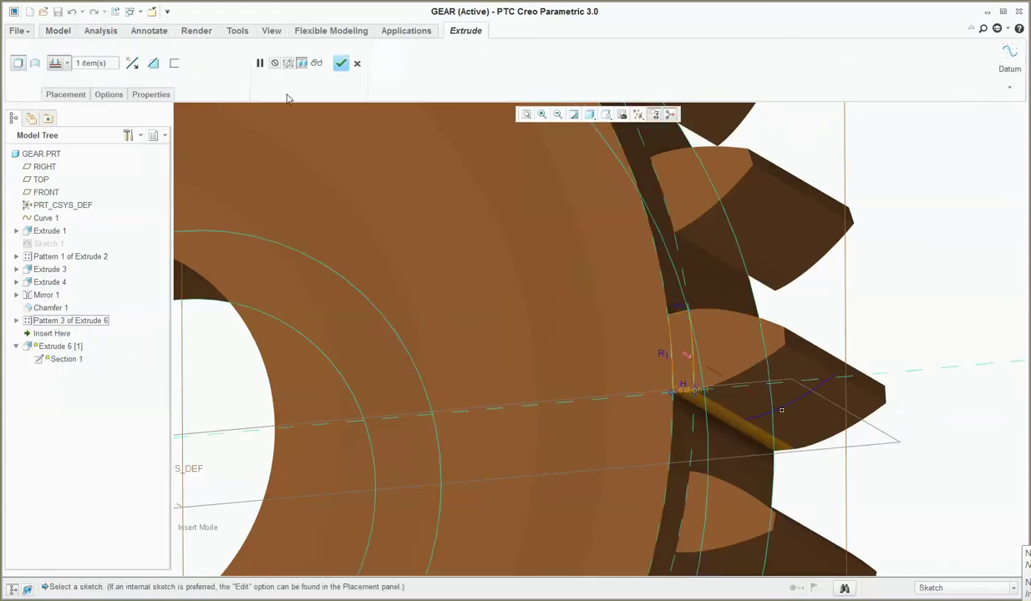
left_click(65, 95)
left_click(173, 135)
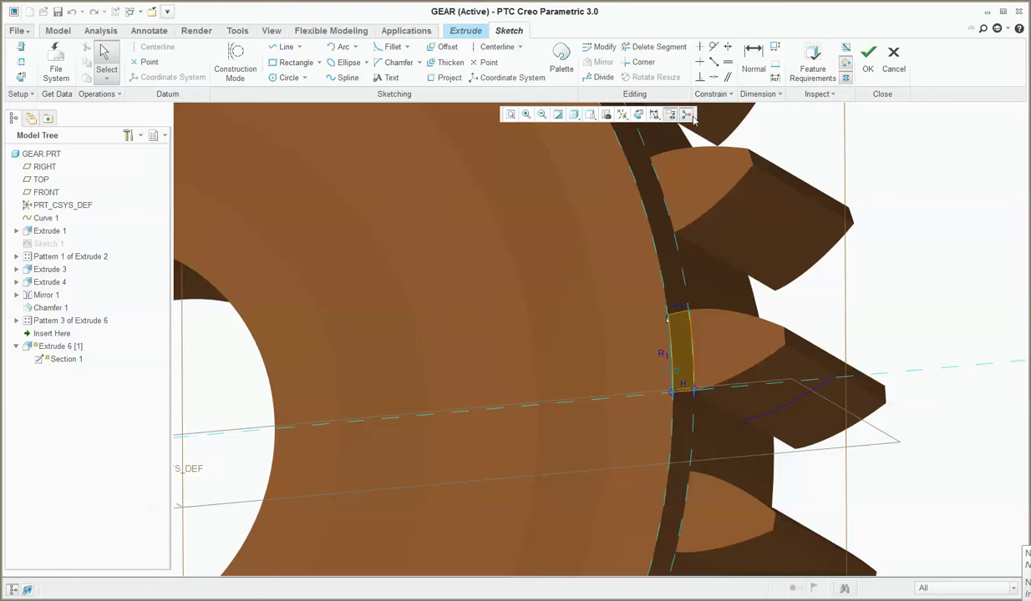
left_click(637, 114)
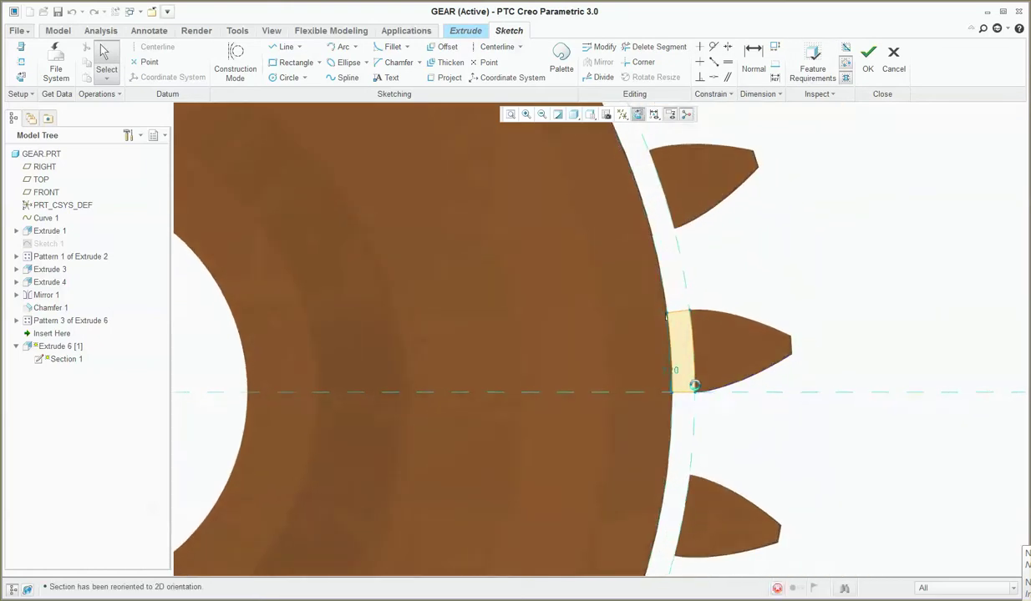
Step: Sketch a circle about 0.89 in diameter just below the horizontal lower edge of the section joining gear body and tooth
scroll(887, 350, "down", 4)
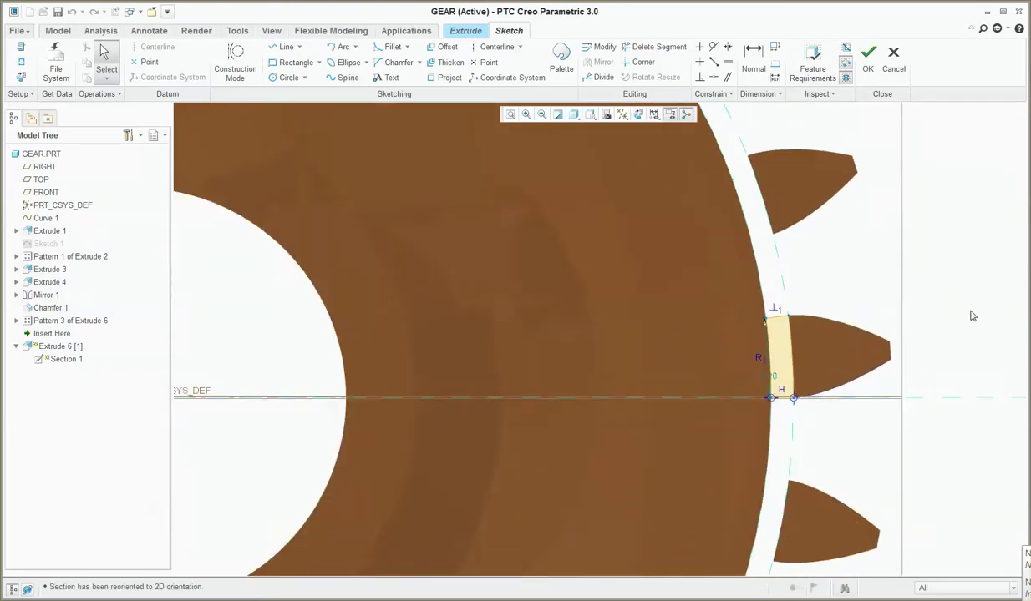
scroll(639, 487, "down", 3)
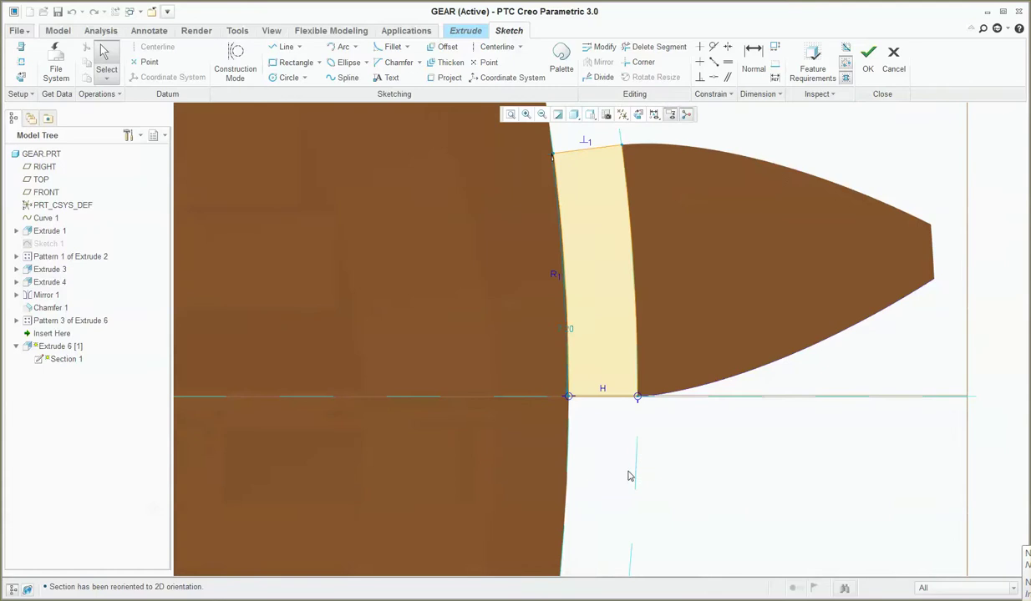
left_click(288, 76)
left_click(616, 447)
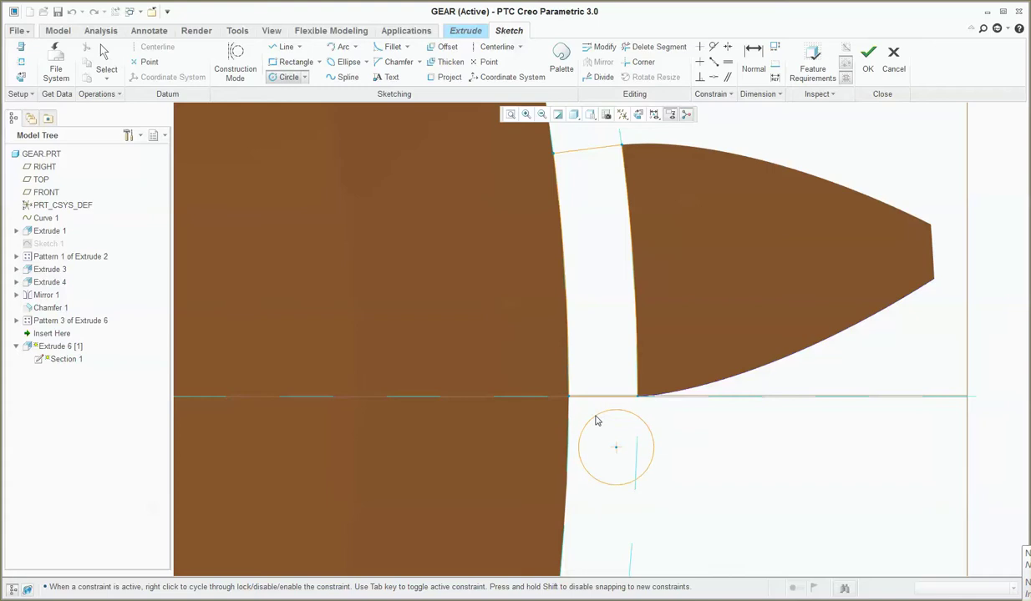
left_click(596, 415)
middle_click(596, 421)
scroll(598, 418, "up", 5)
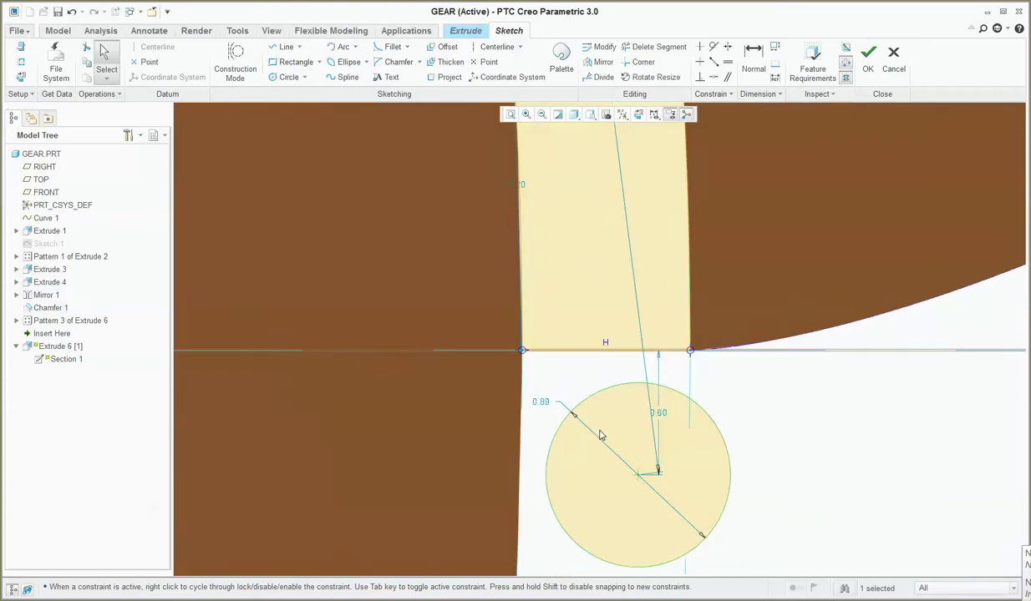
Step: Set the diameter of the circle below the section to 0.5
double_click(542, 404)
type("0.5")
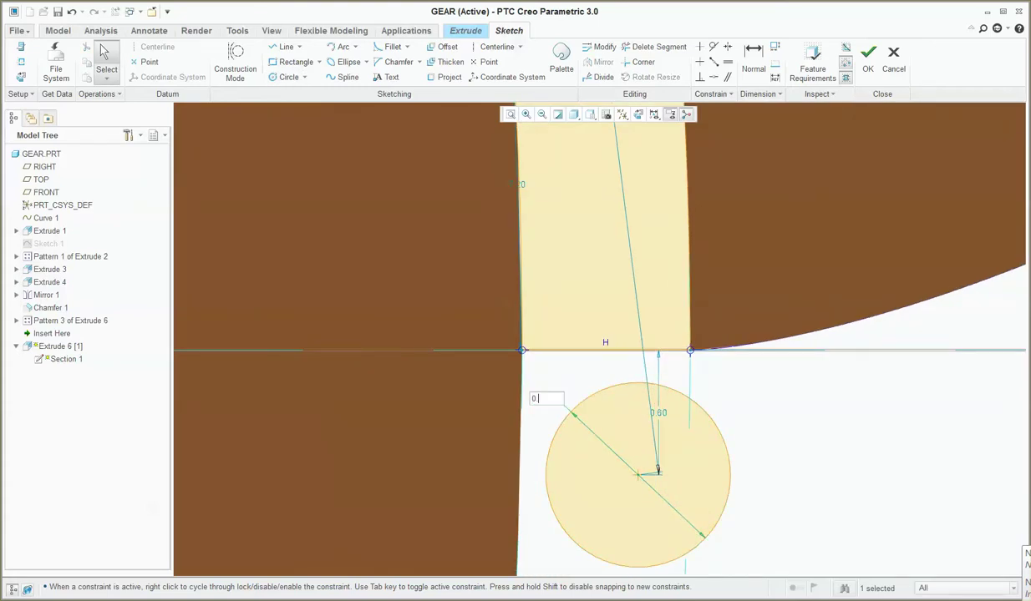
key("Return")
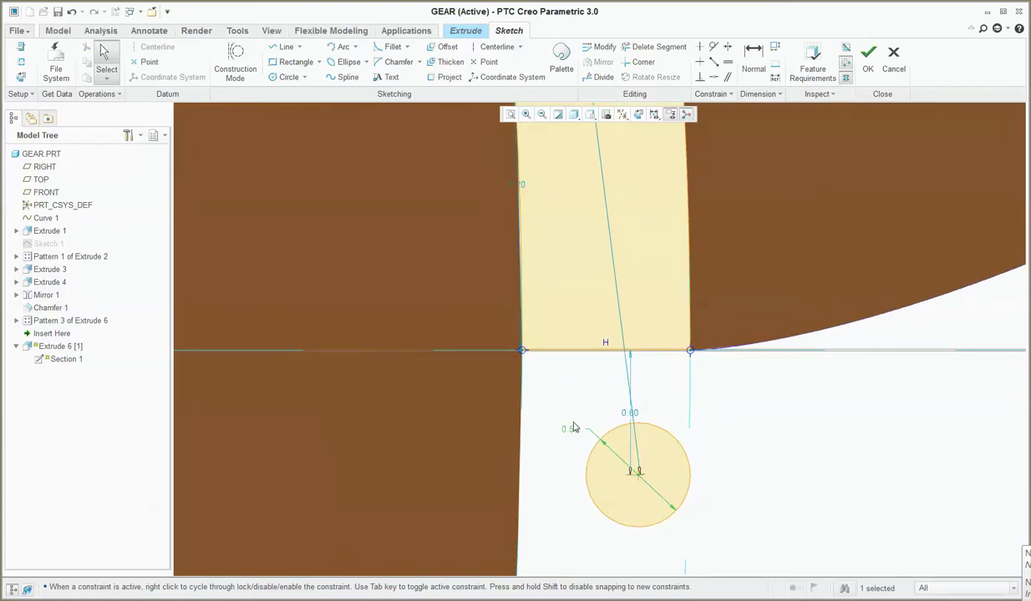
Step: Set the diameter of the circle below the section to 1
double_click(571, 429)
type("1")
key("Return")
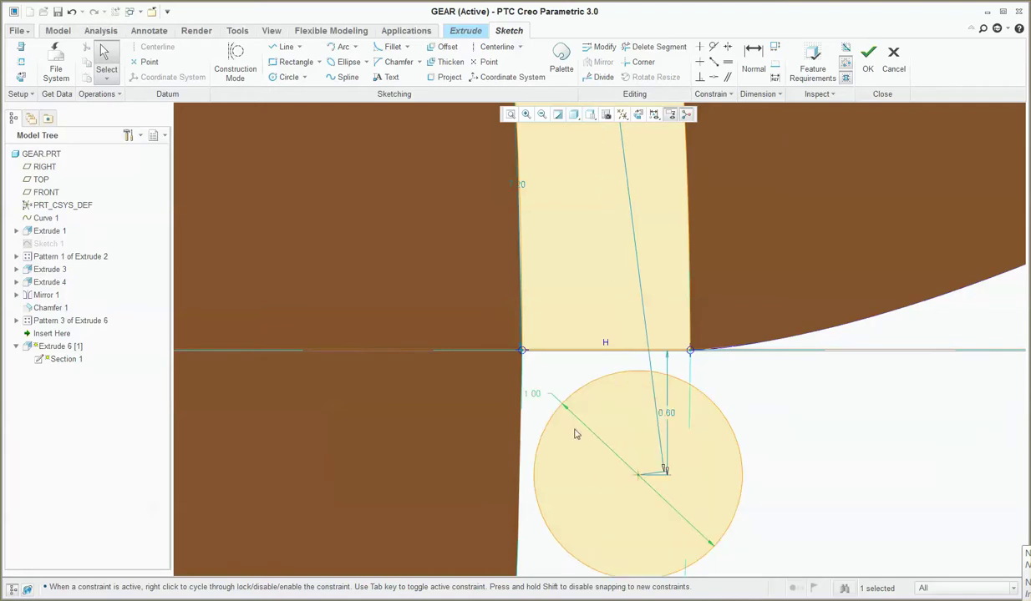
Step: Make the lower circle tangent to the section's horizontal edge and to the gear body's outer arc
left_click(714, 46)
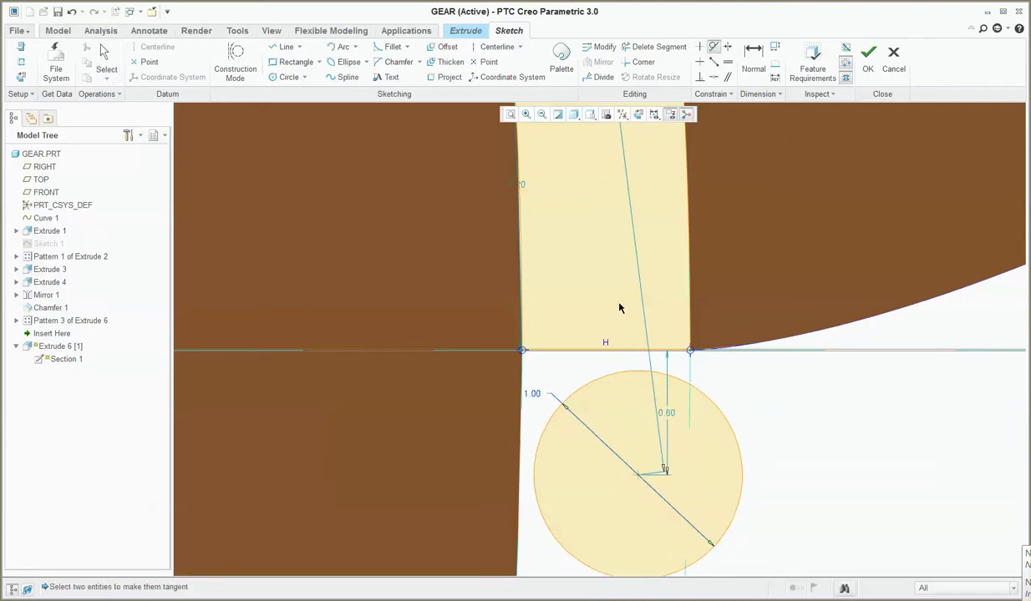
left_click(612, 373)
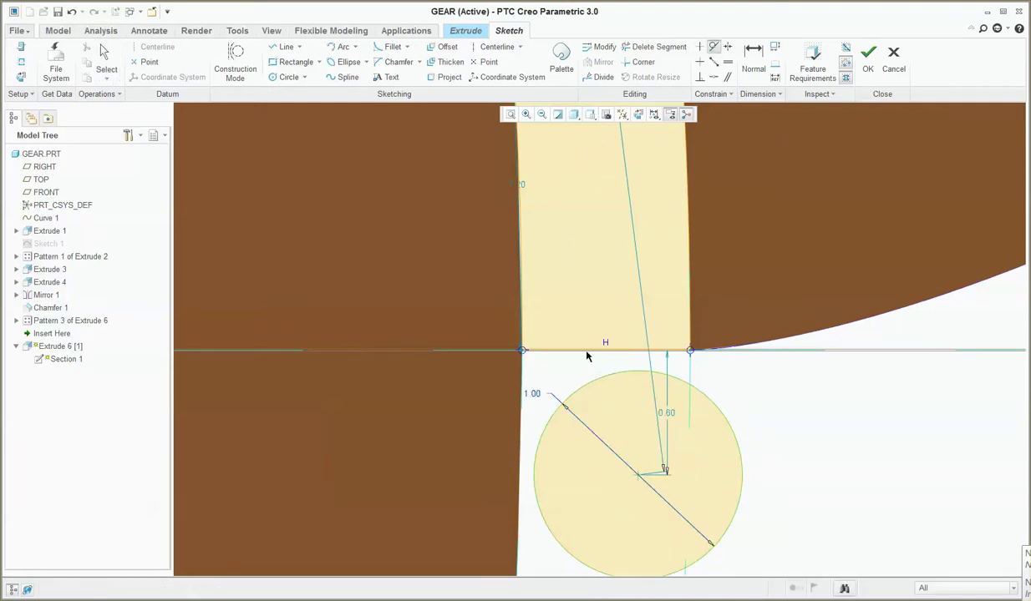
left_click(587, 355)
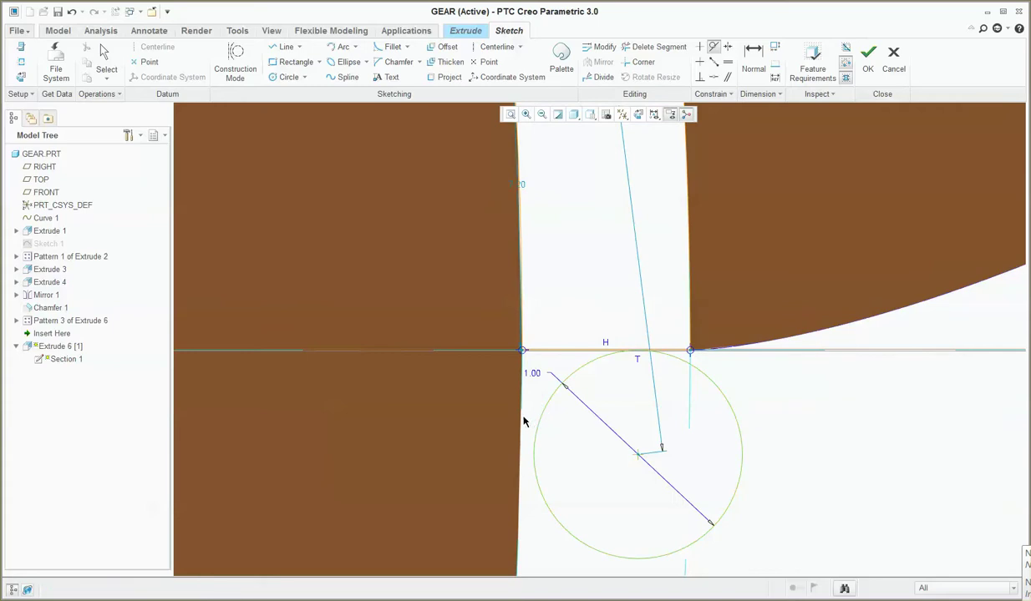
left_click(521, 422)
key("Escape")
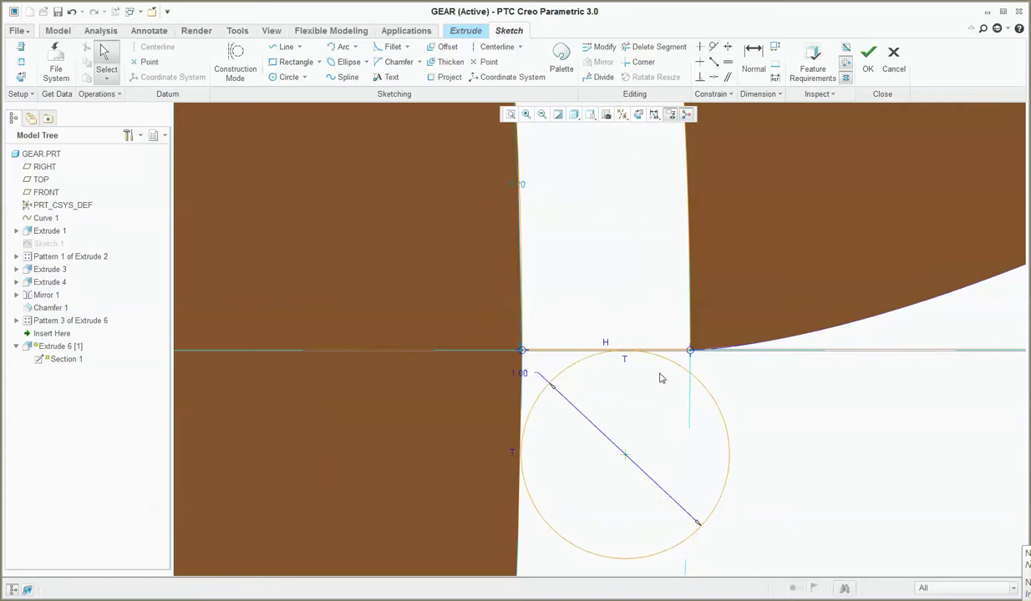
Step: Sketch a second circle just above the section's slanted upper edge and set its diameter to 1
scroll(633, 351, "up", 4)
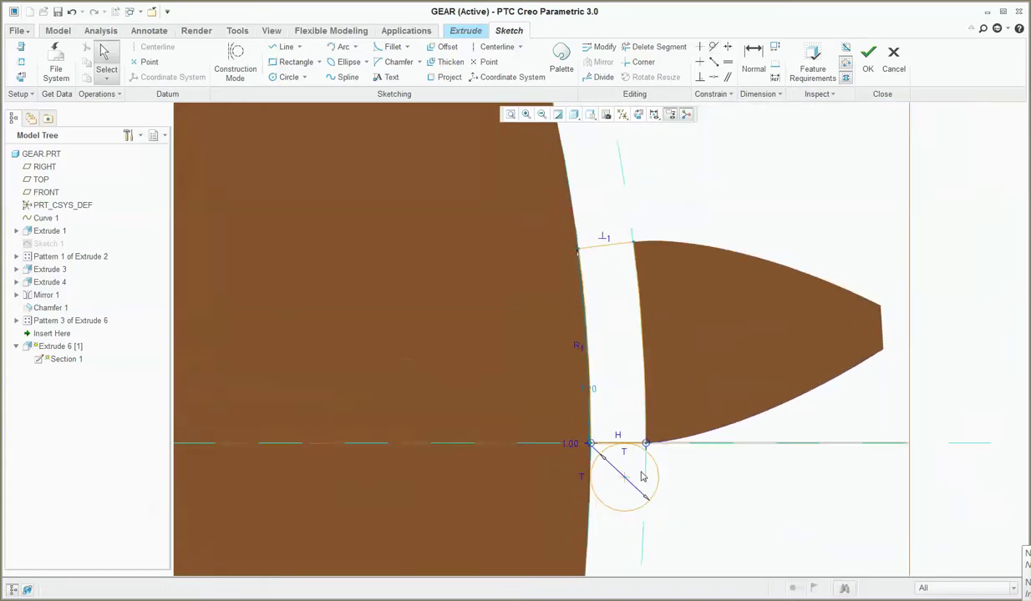
scroll(607, 525, "up", 2)
scroll(600, 357, "down", 1)
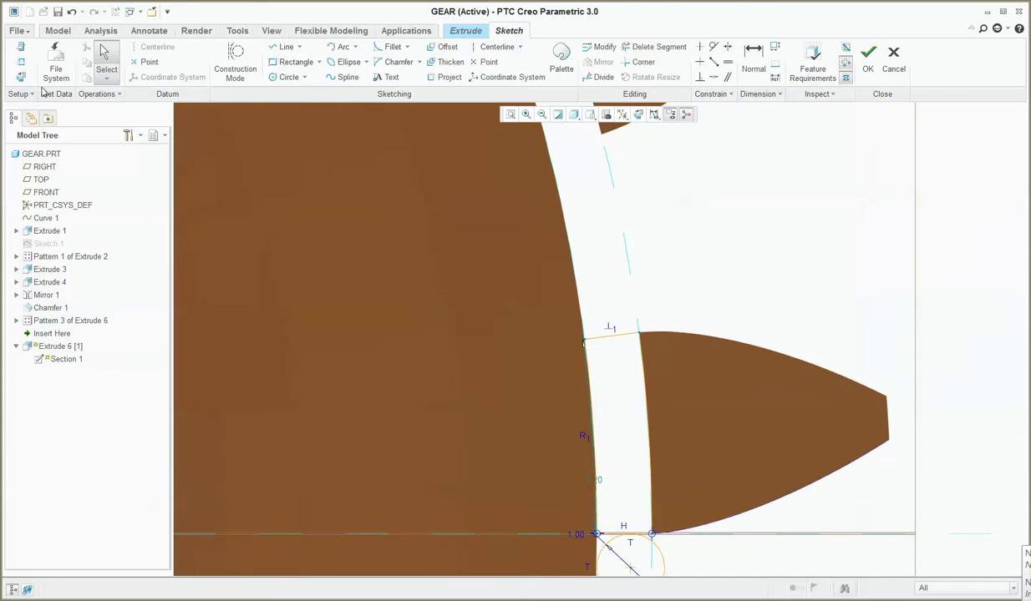
left_click(272, 78)
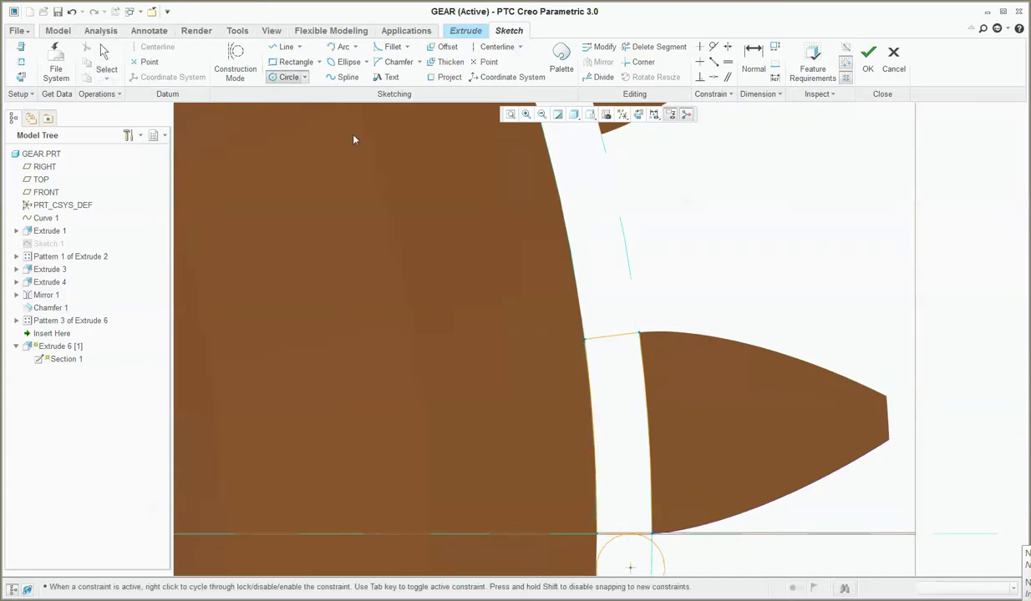
left_click(613, 295)
left_click(622, 321)
middle_click(626, 311)
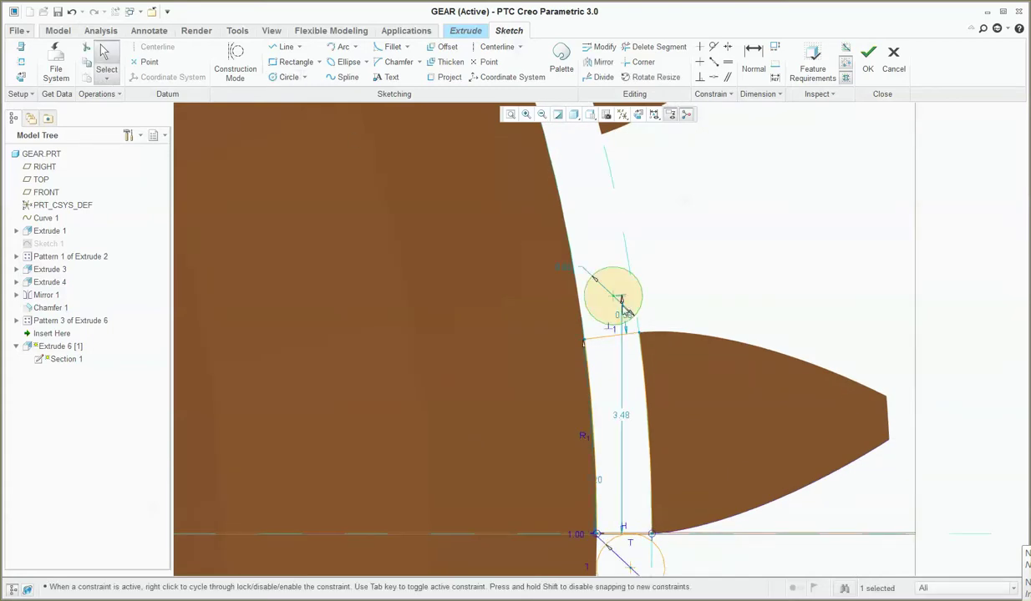
double_click(565, 274)
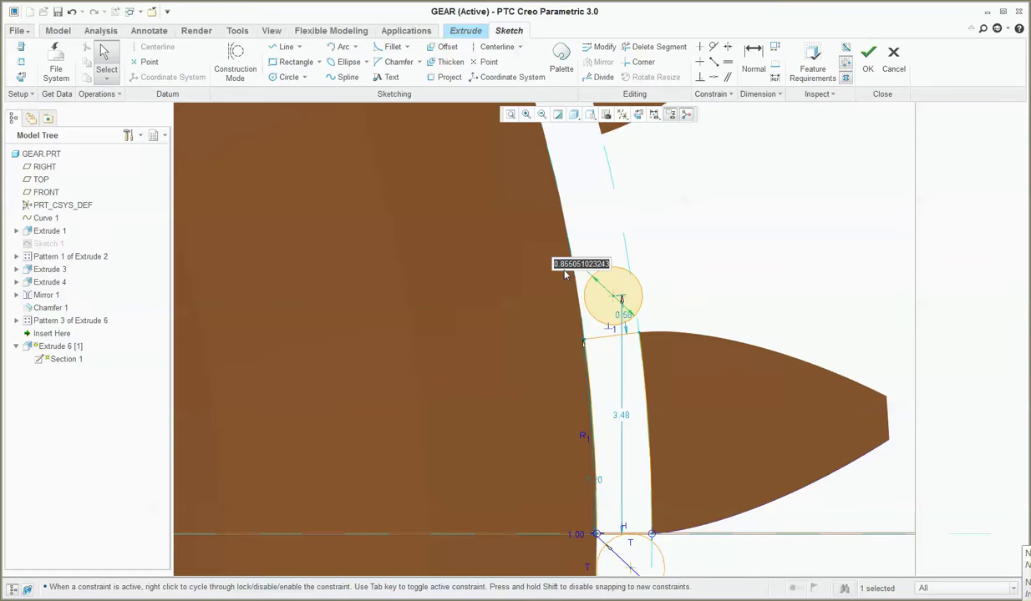
type("1")
key("Return")
Step: Make the upper circle tangent to the slanted upper edge and to the gear body's outer arc
scroll(575, 347, "up", 4)
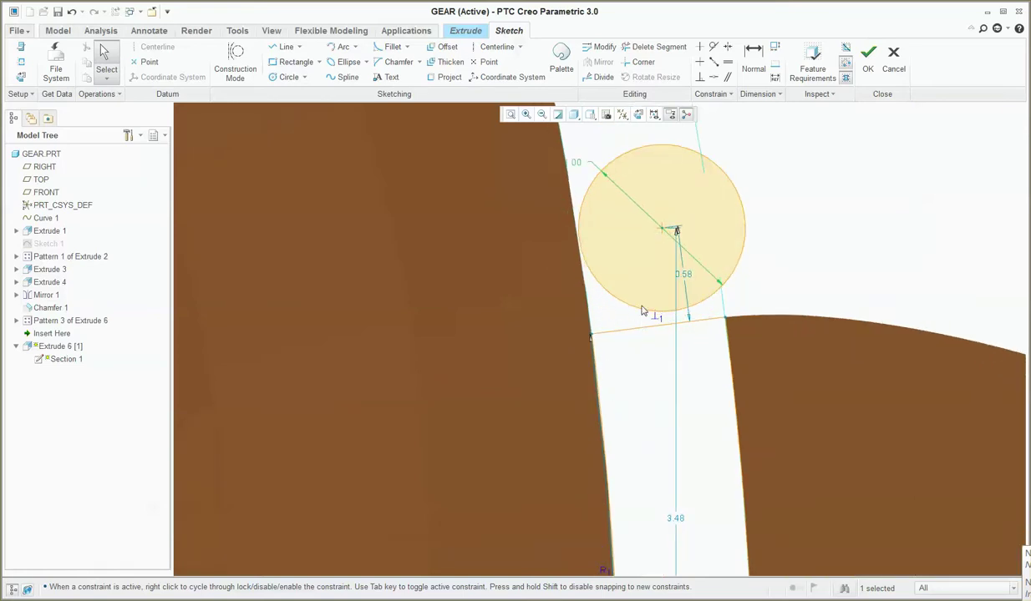
scroll(614, 255, "up", 1)
left_click(713, 47)
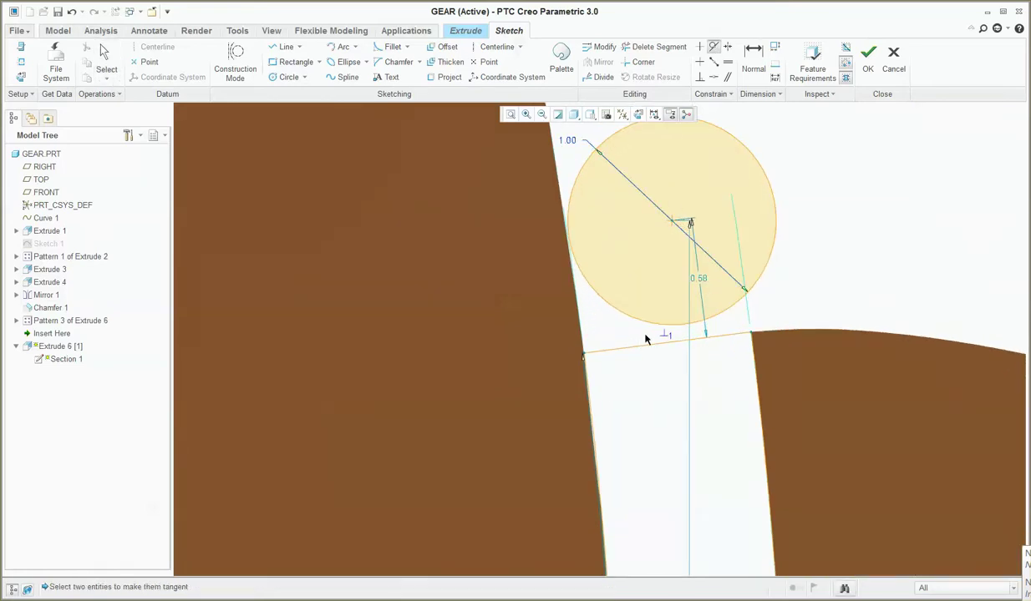
left_click(639, 344)
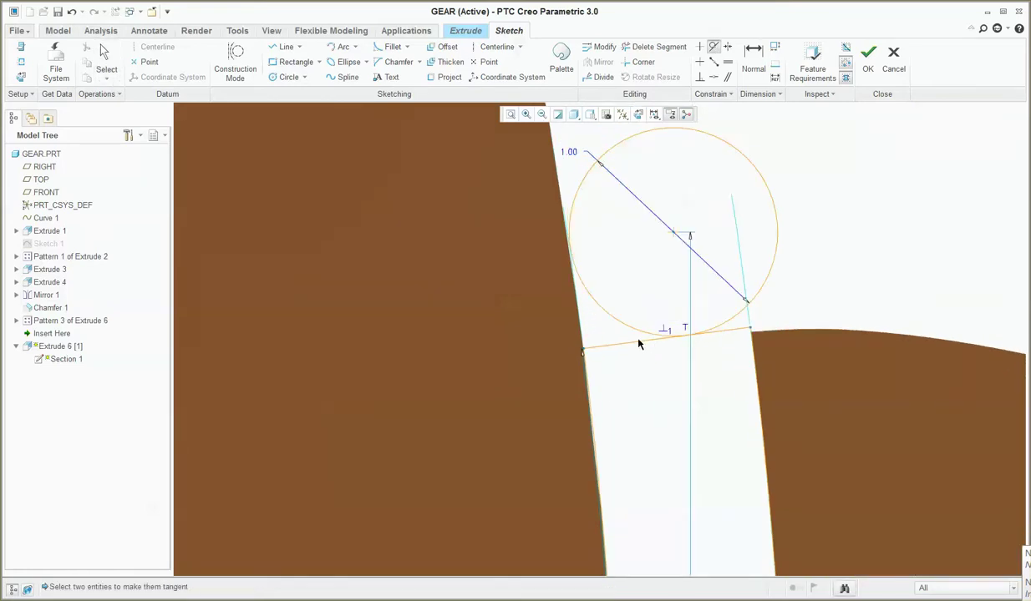
left_click(580, 308)
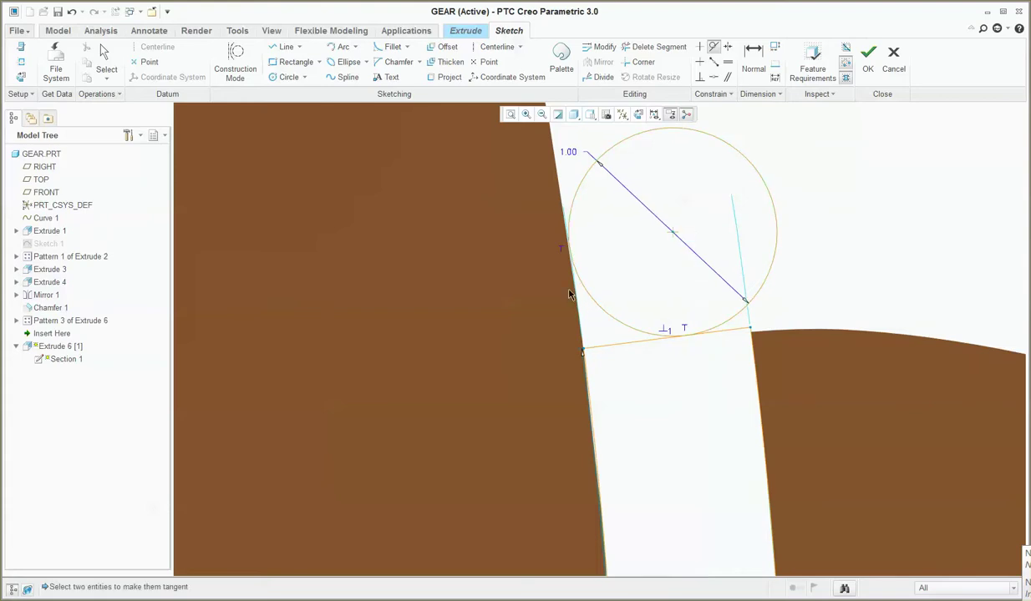
Step: Trim the upper circle and the surplus upper edge, leaving only the rounding arc from the gear body to the remaining edge
scroll(569, 294, "down", 3)
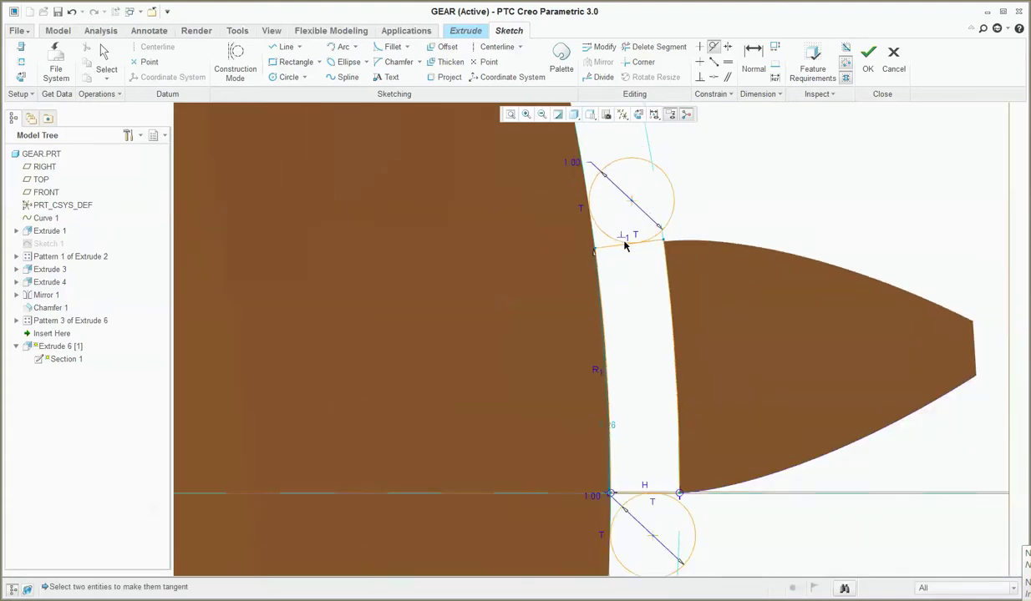
scroll(625, 244, "down", 1)
scroll(643, 250, "up", 2)
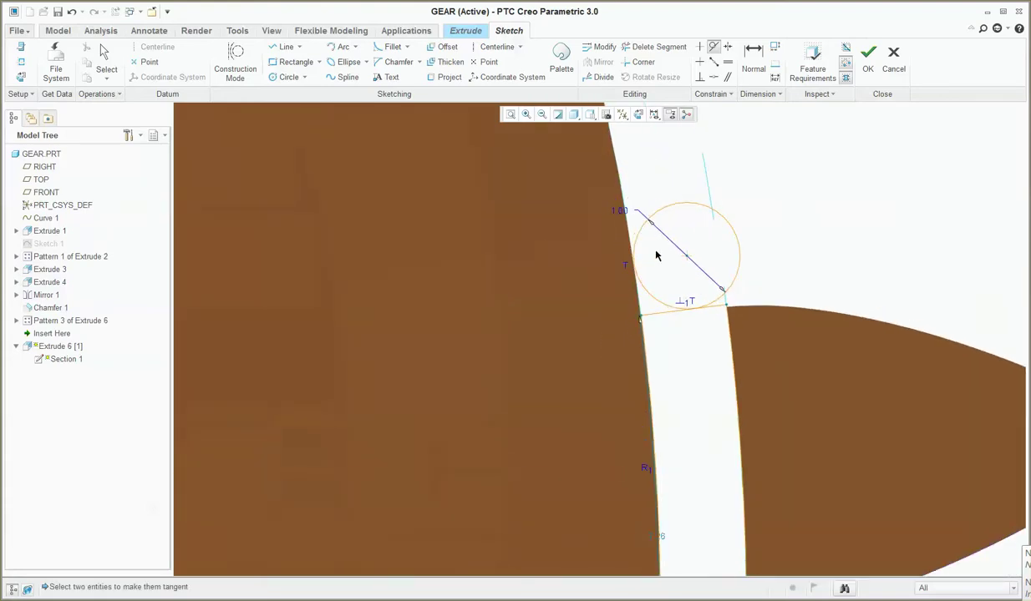
left_click(659, 48)
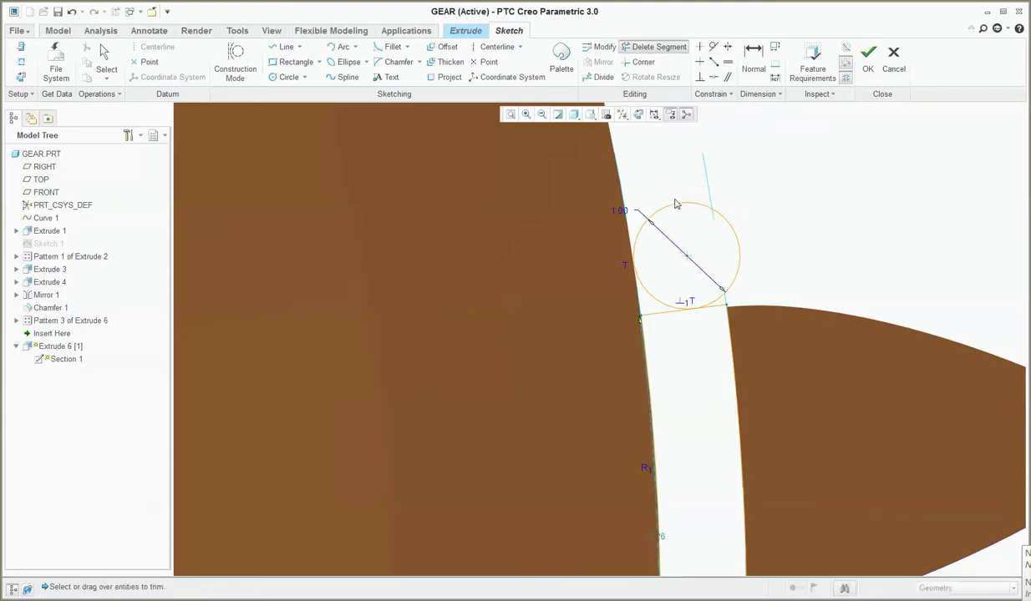
left_click(738, 256)
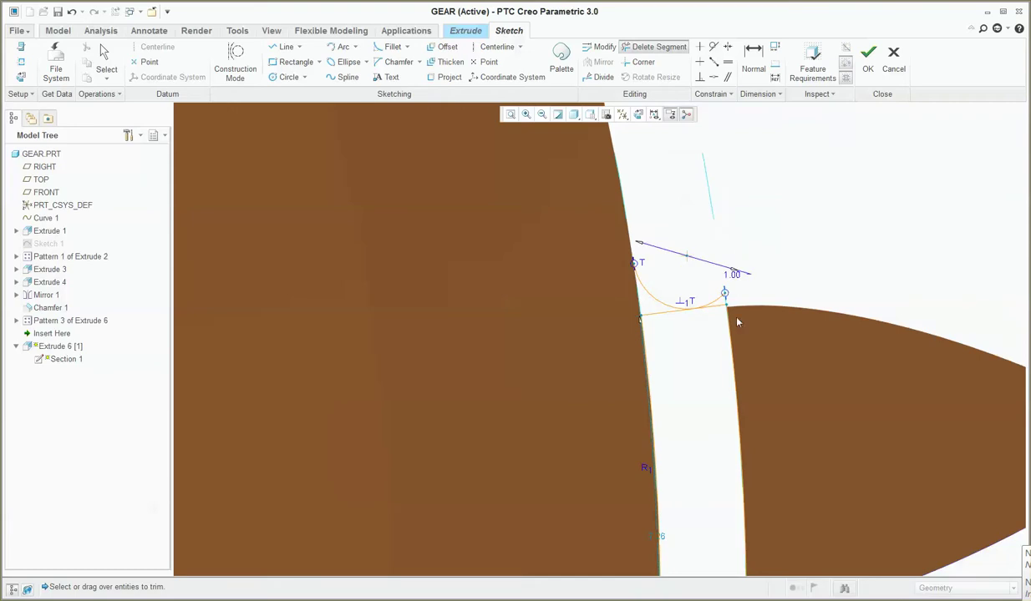
scroll(706, 276, "up", 3)
left_click(664, 260)
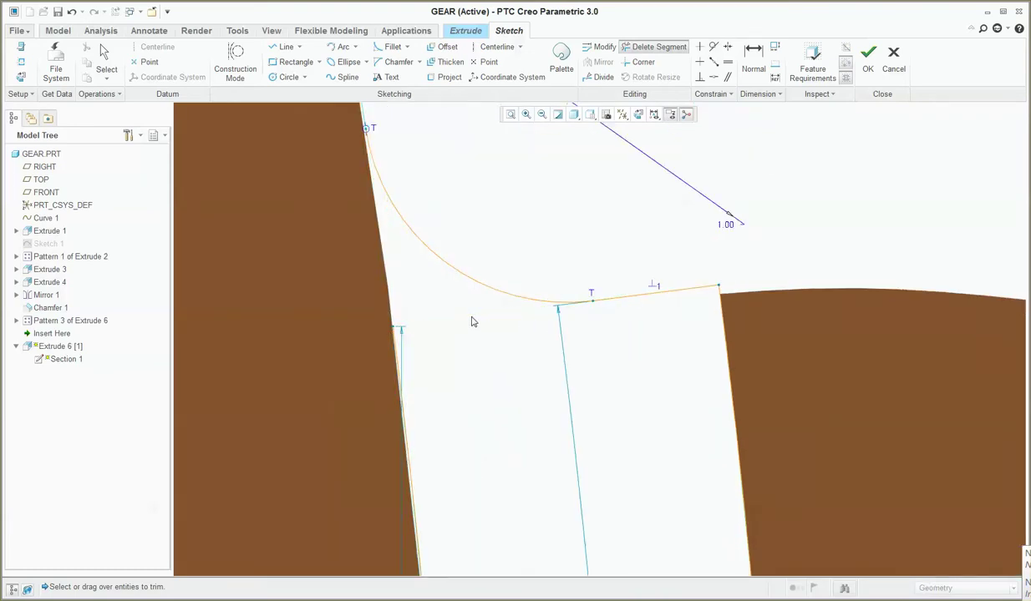
Step: Trim the lower circle to its rounding arc and remove the horizontal edge segment between the gear body and the tangent point
scroll(580, 161, "down", 3)
scroll(558, 373, "down", 2)
scroll(534, 360, "up", 4)
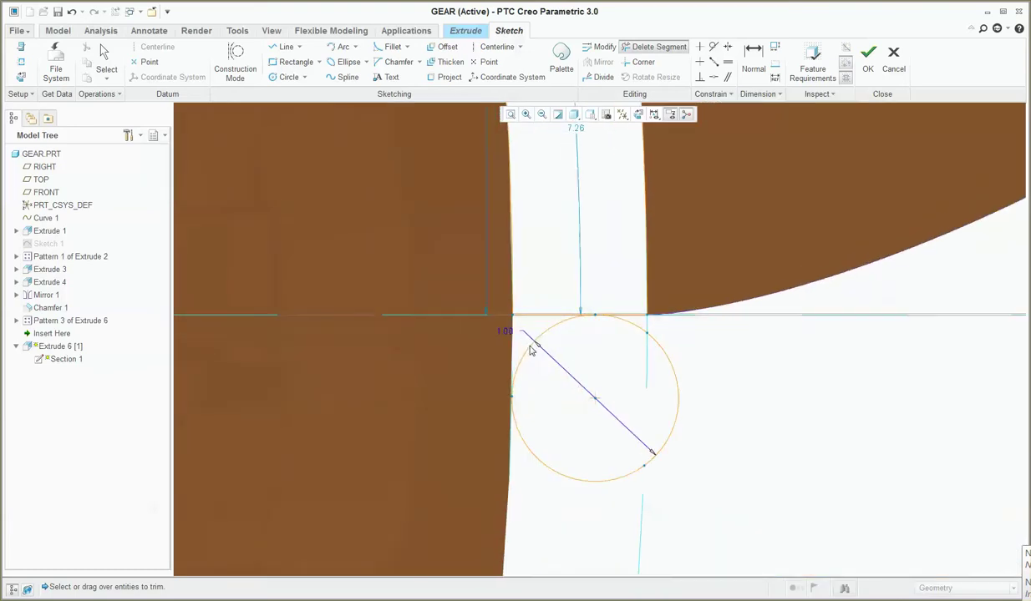
left_click(555, 476)
left_click(675, 437)
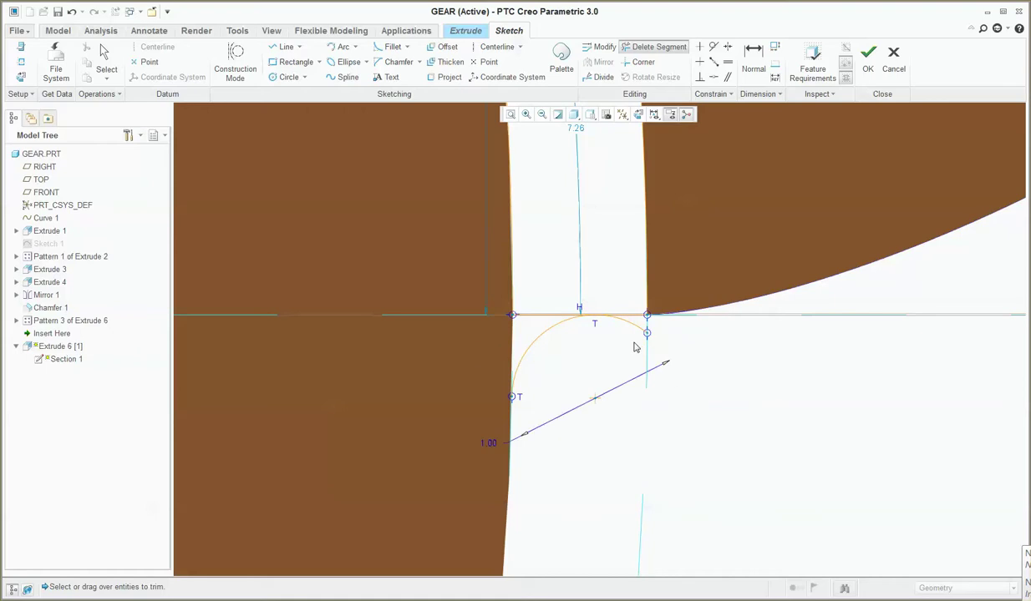
left_click(632, 325)
middle_click(639, 356)
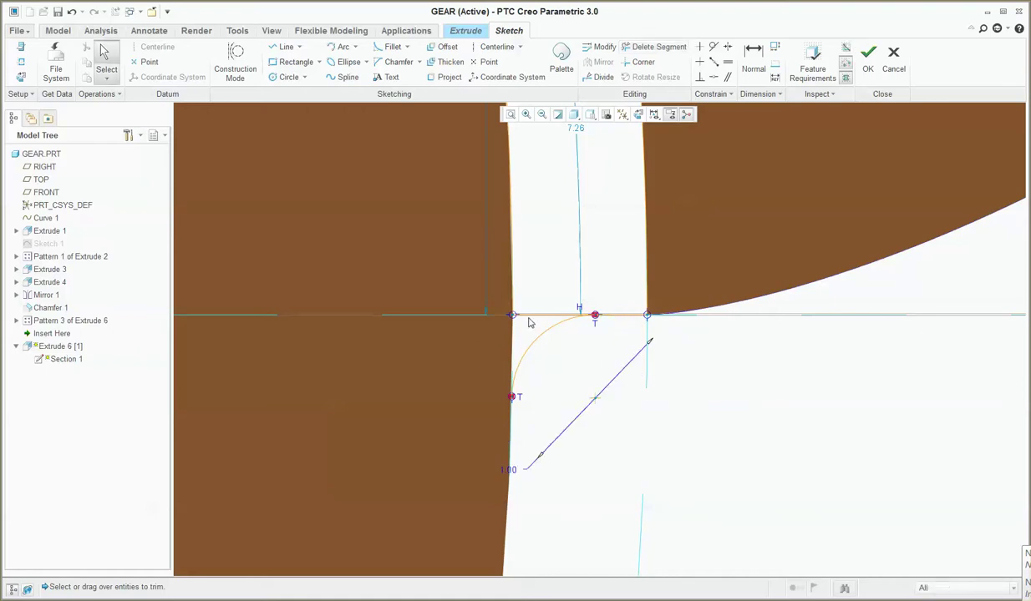
left_click(655, 47)
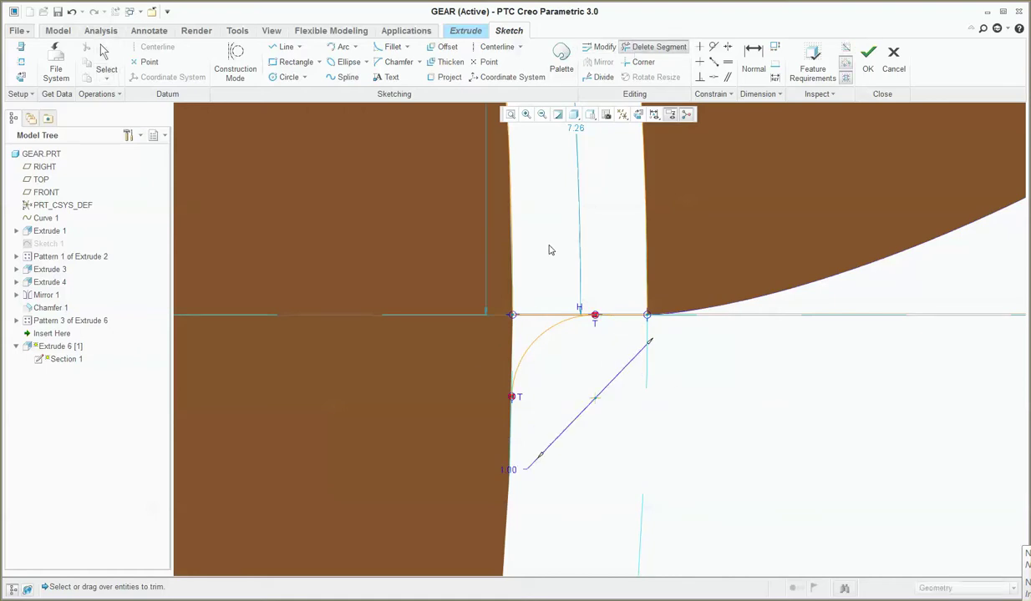
left_click(535, 321)
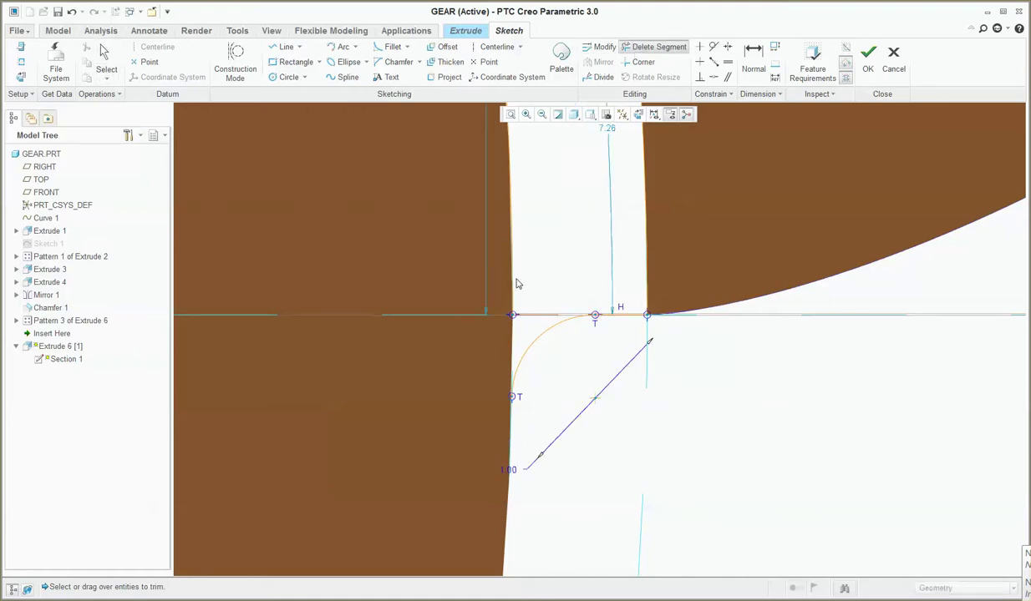
Step: Sketch a circle centred on the part origin that follows the gear body's outer edge
middle_click(563, 284)
scroll(648, 414, "down", 5)
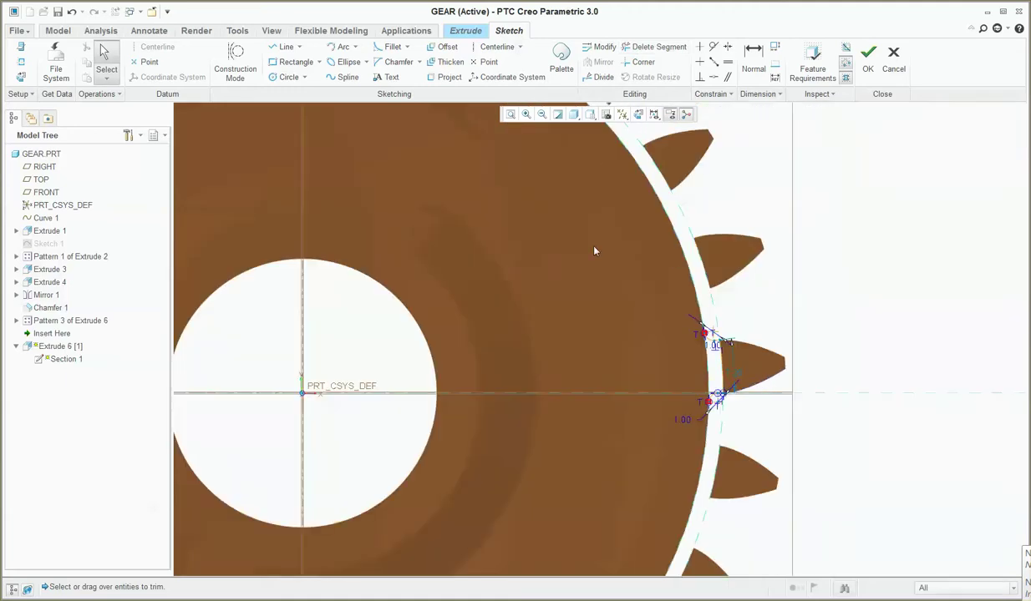
left_click(288, 77)
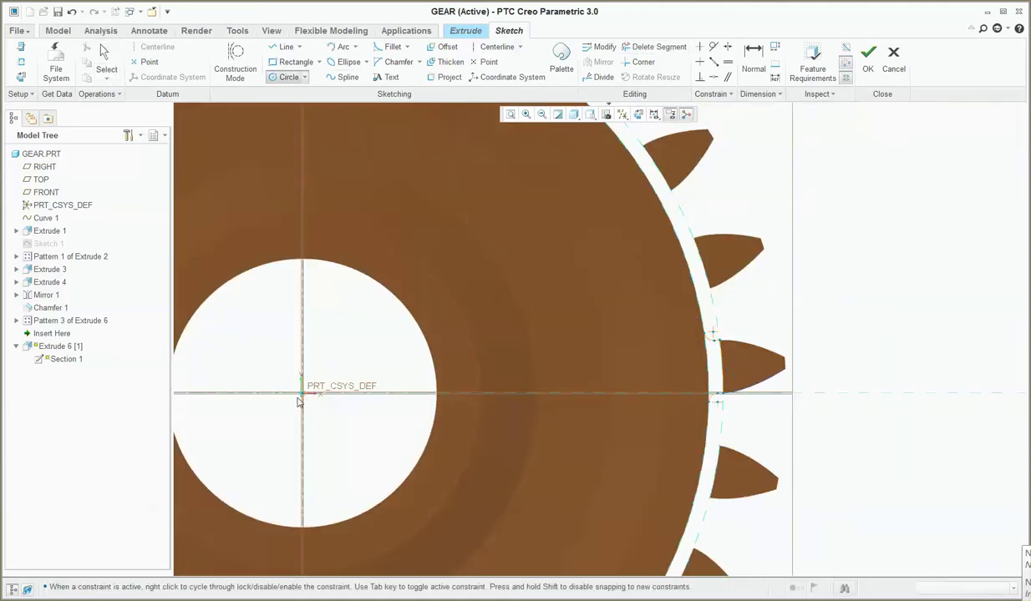
left_click(337, 394)
left_click(709, 413)
middle_click(672, 422)
scroll(663, 429, "up", 3)
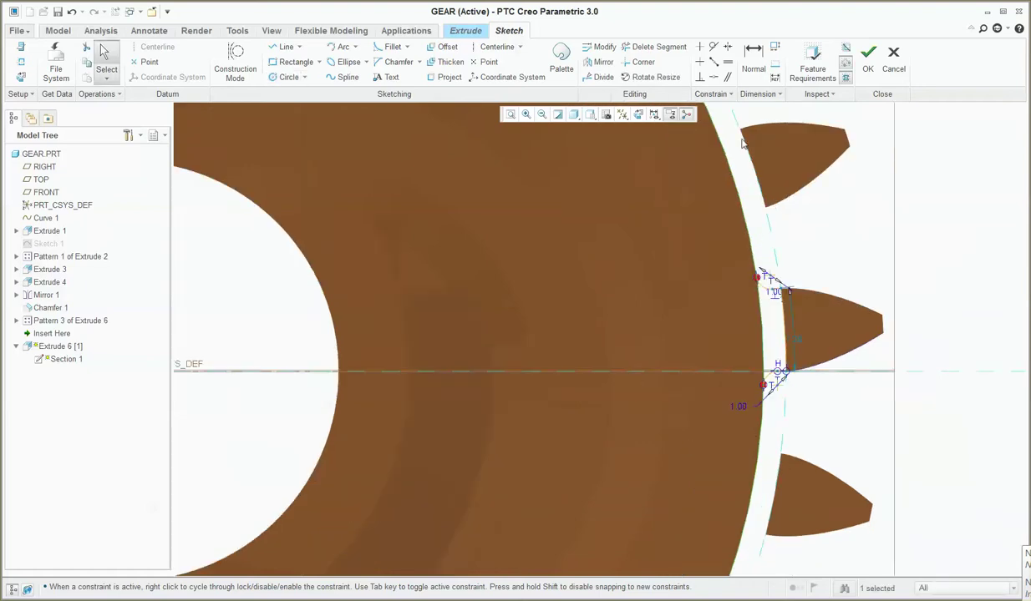
Step: Trim the large circle, leaving only the arc along the gear body between the two root rounds
left_click(655, 46)
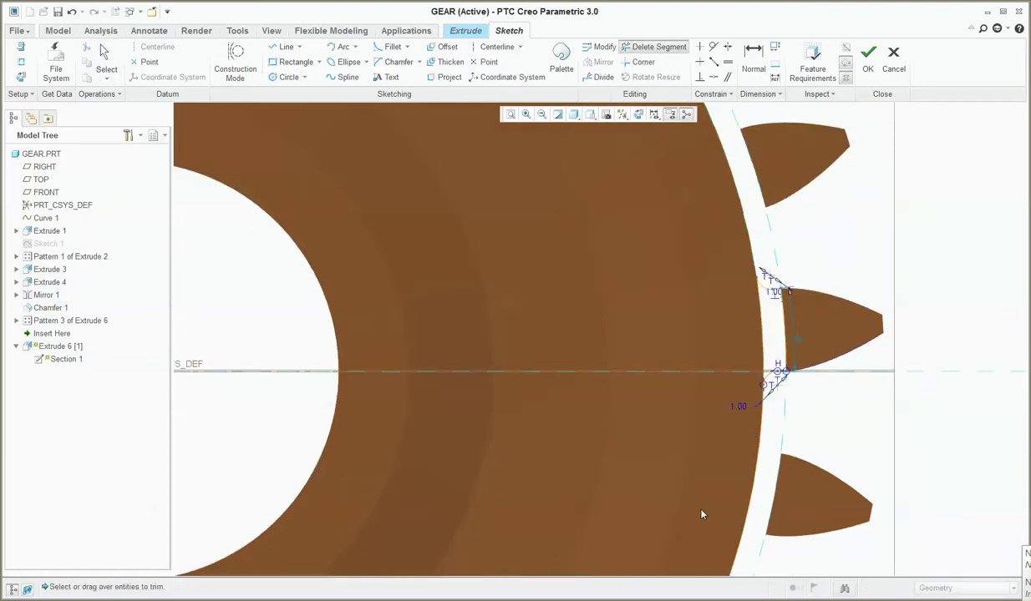
scroll(742, 513, "down", 3)
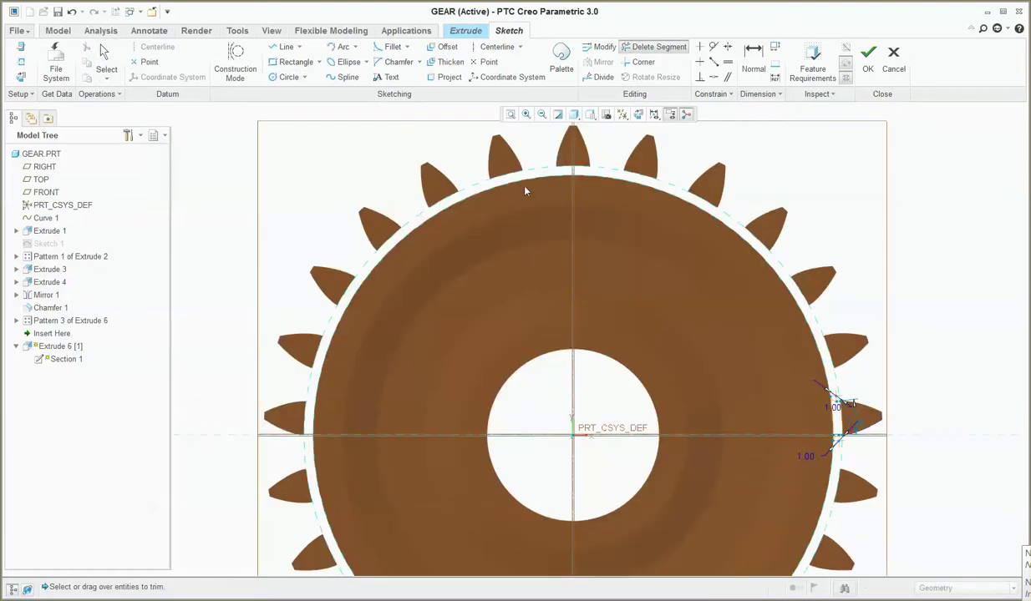
scroll(484, 280, "down", 3)
scroll(501, 384, "up", 2)
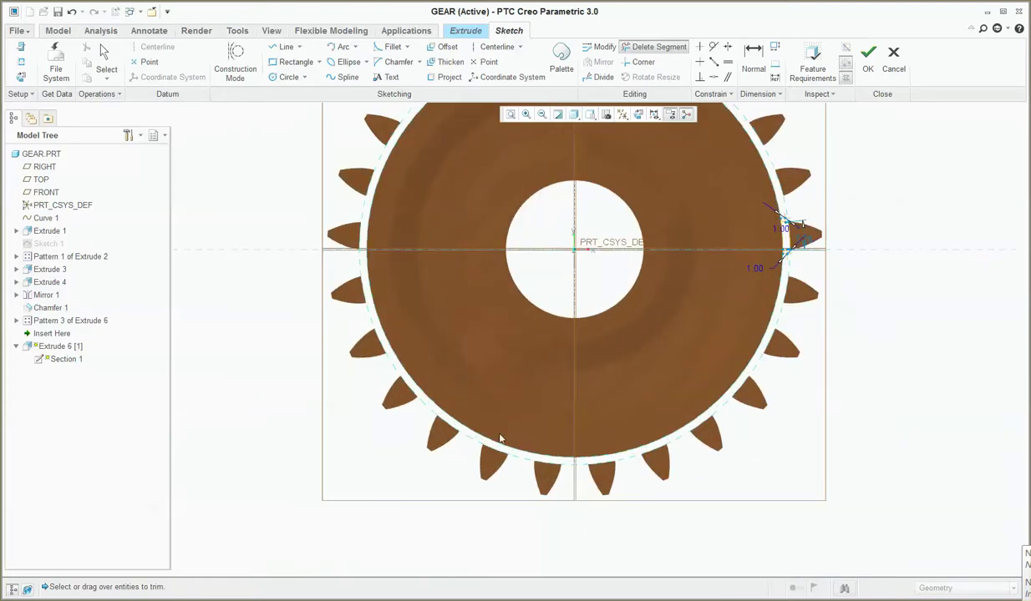
scroll(673, 424, "up", 3)
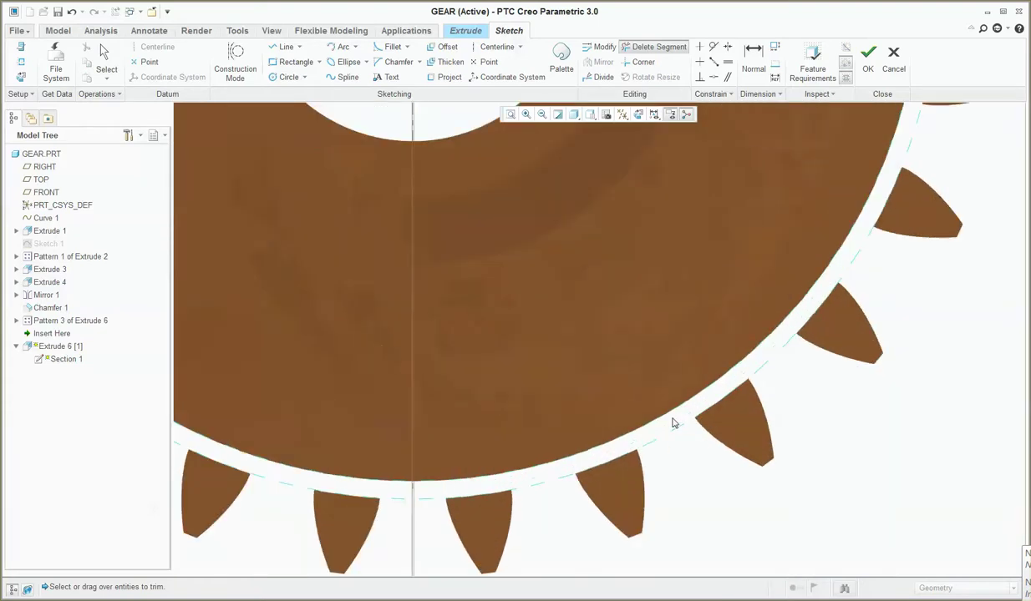
middle_click(664, 419)
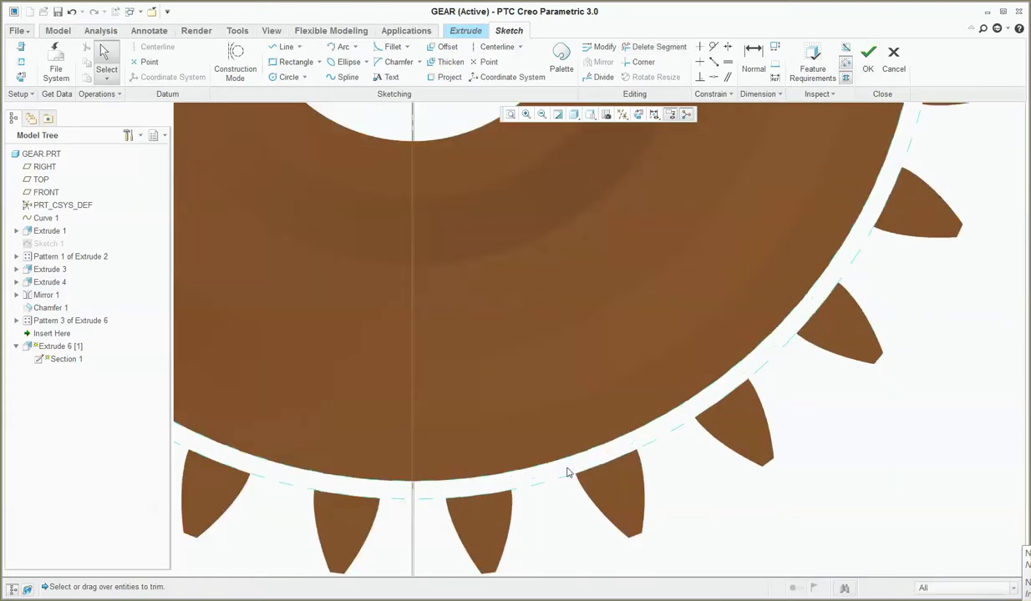
Step: Accept the closed section sketch and complete the redefinition of the patterned tooth-root extrude
scroll(664, 335, "down", 5)
scroll(664, 334, "up", 5)
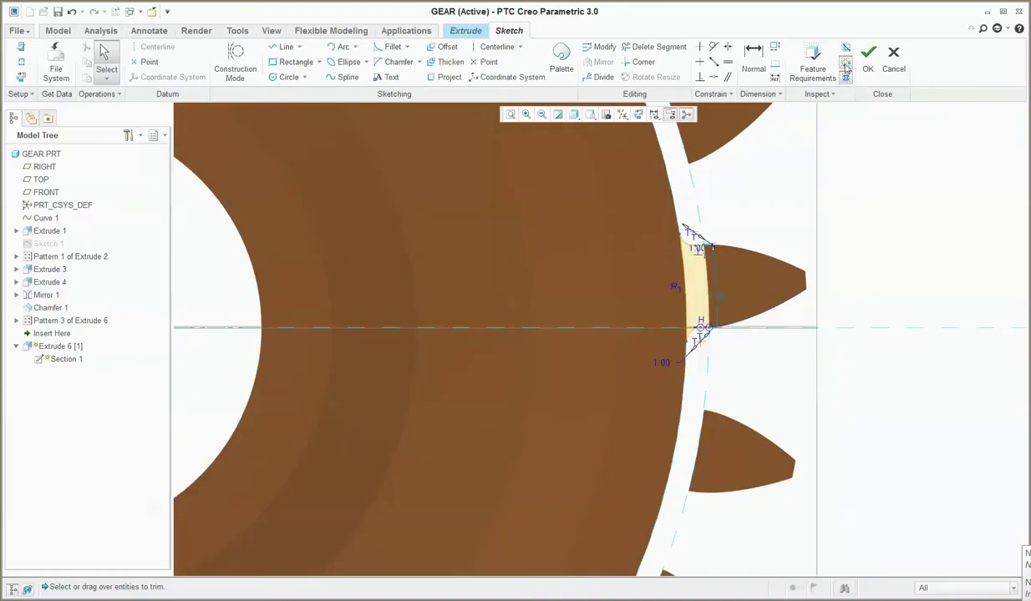
left_click(864, 67)
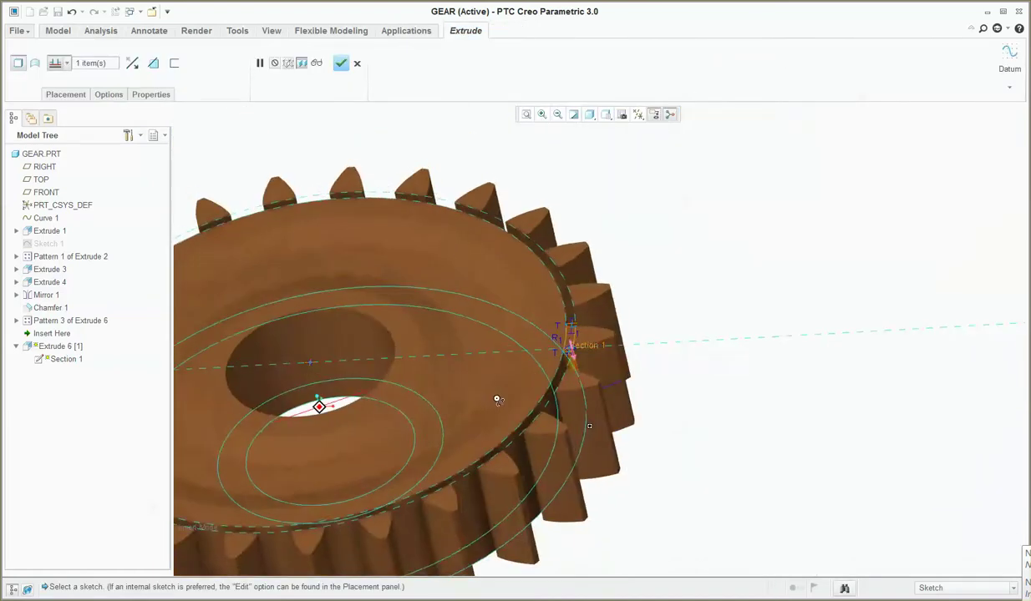
left_click(340, 63)
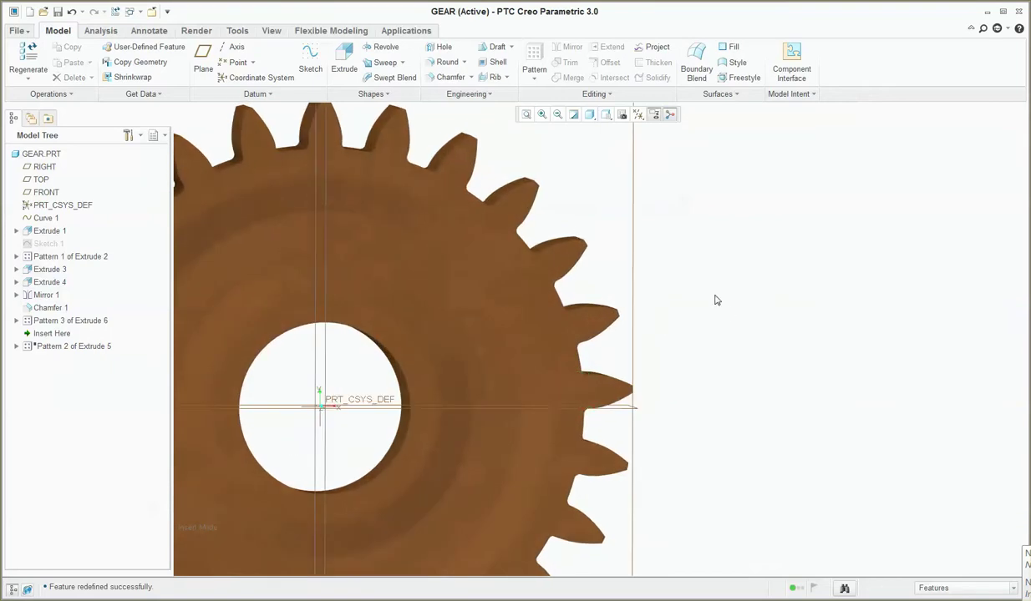
Step: Examine the rounded tooth roots around the gear close up and from several angles
scroll(507, 245, "up", 5)
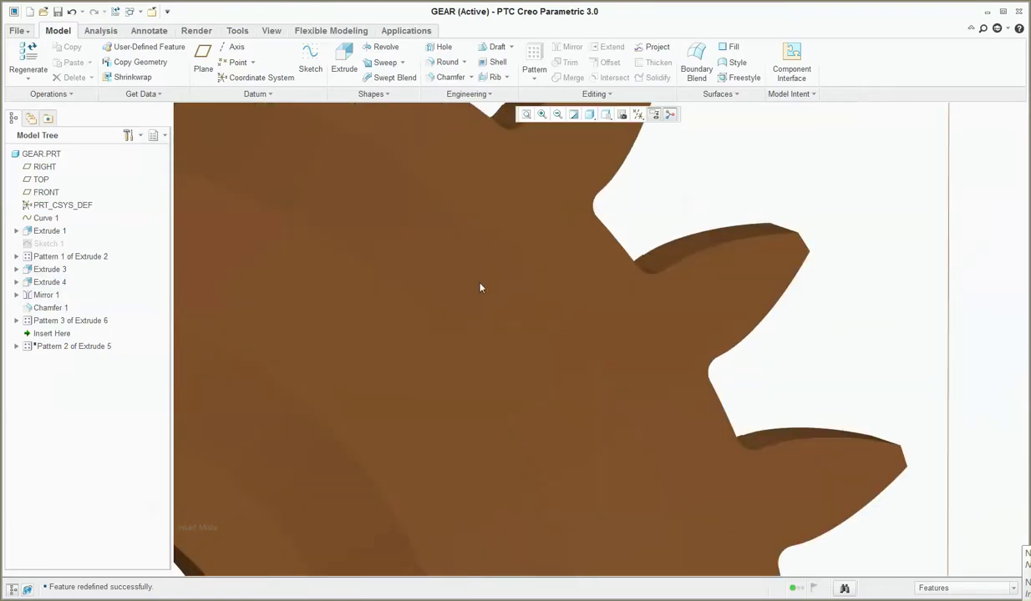
scroll(617, 373, "down", 6)
middle_click_drag(622, 382, 602, 409)
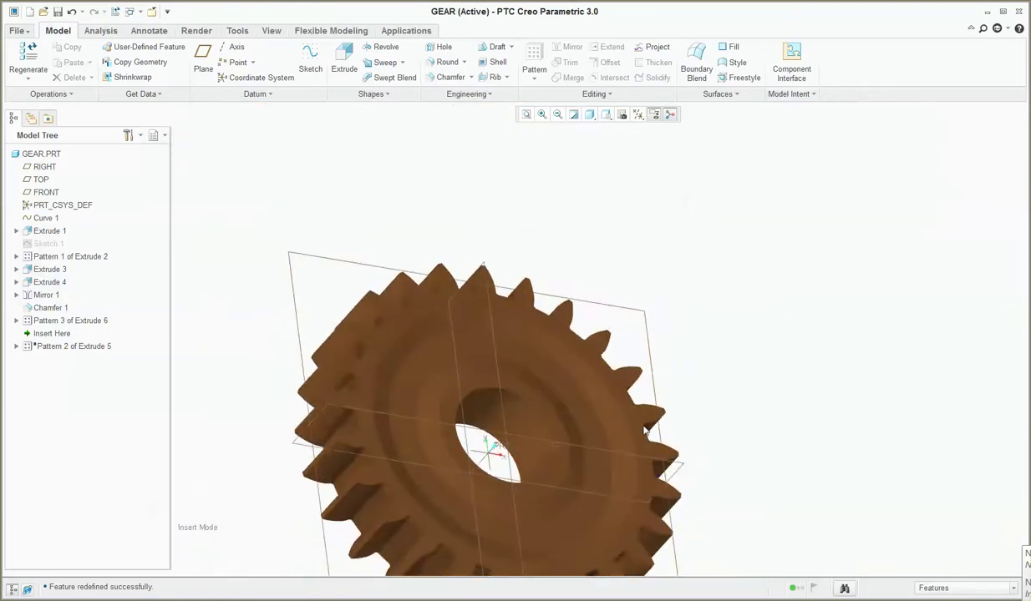
scroll(625, 428, "up", 5)
scroll(661, 381, "down", 5)
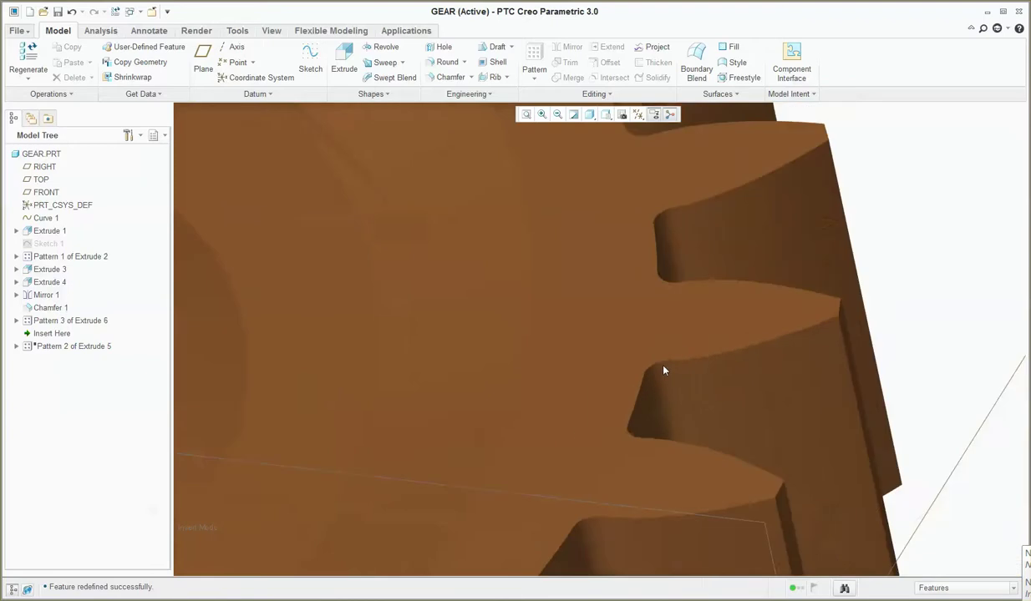
scroll(659, 357, "up", 3)
scroll(668, 426, "up", 3)
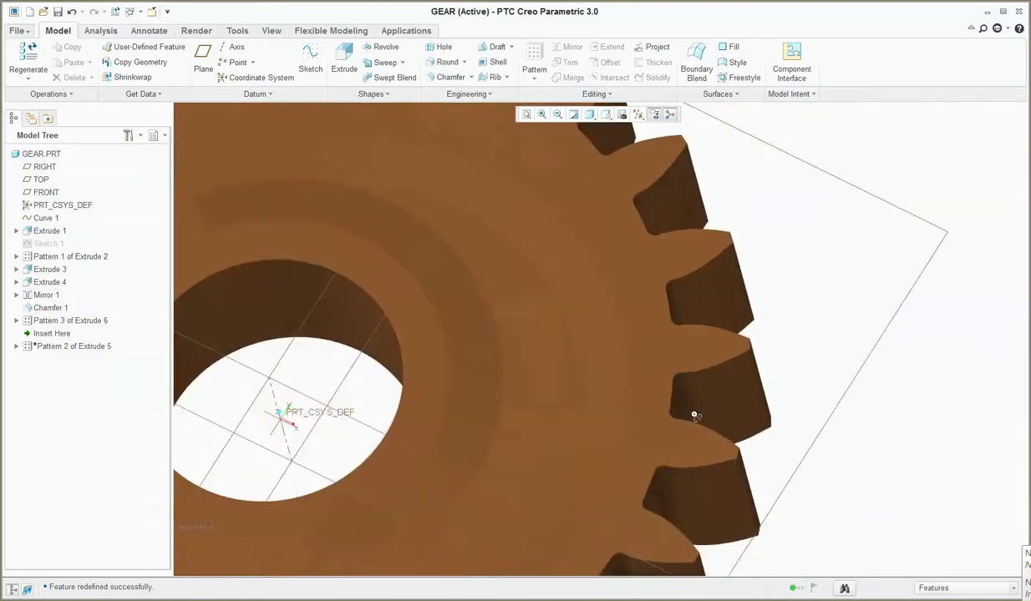
scroll(751, 405, "down", 6)
middle_click_drag(762, 399, 751, 371)
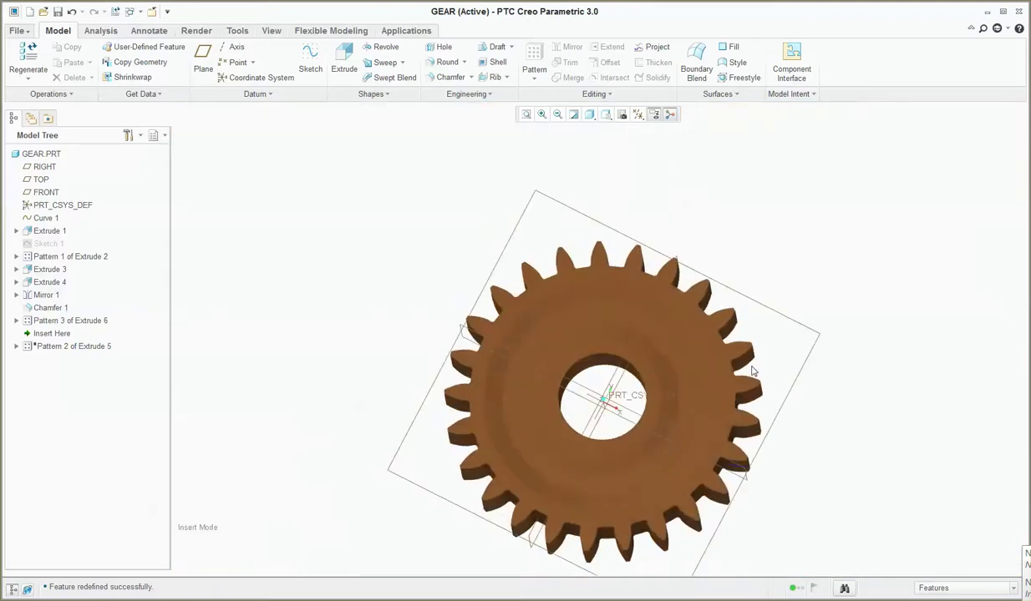
Step: Move the insertion point below Pattern 2 of Extrude 5 and open the section of its first Extrude 5 instance for editing
left_click_drag(58, 333, 64, 361)
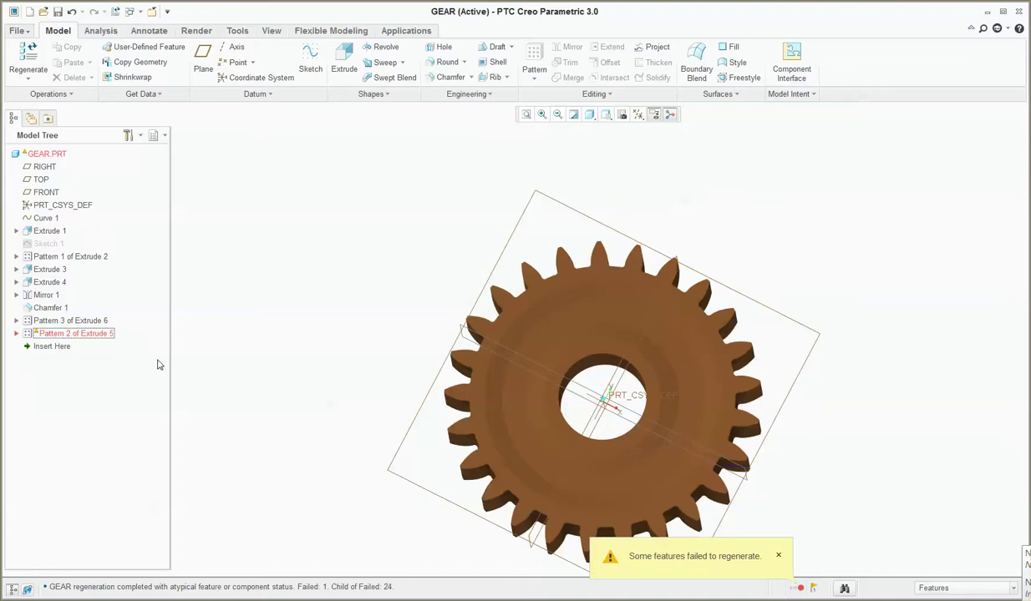
left_click(53, 335)
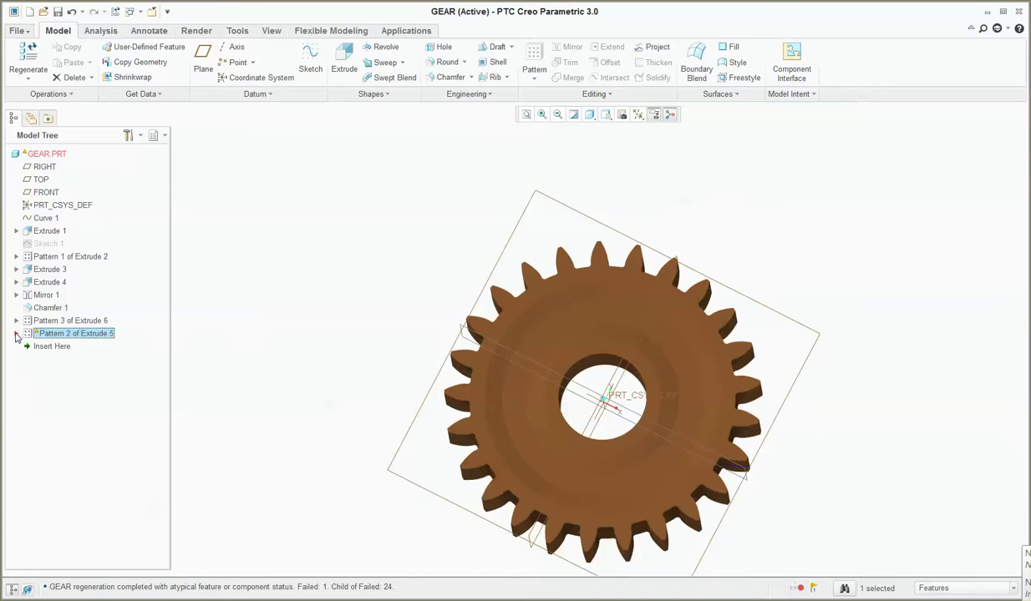
left_click(17, 333)
left_click(38, 349)
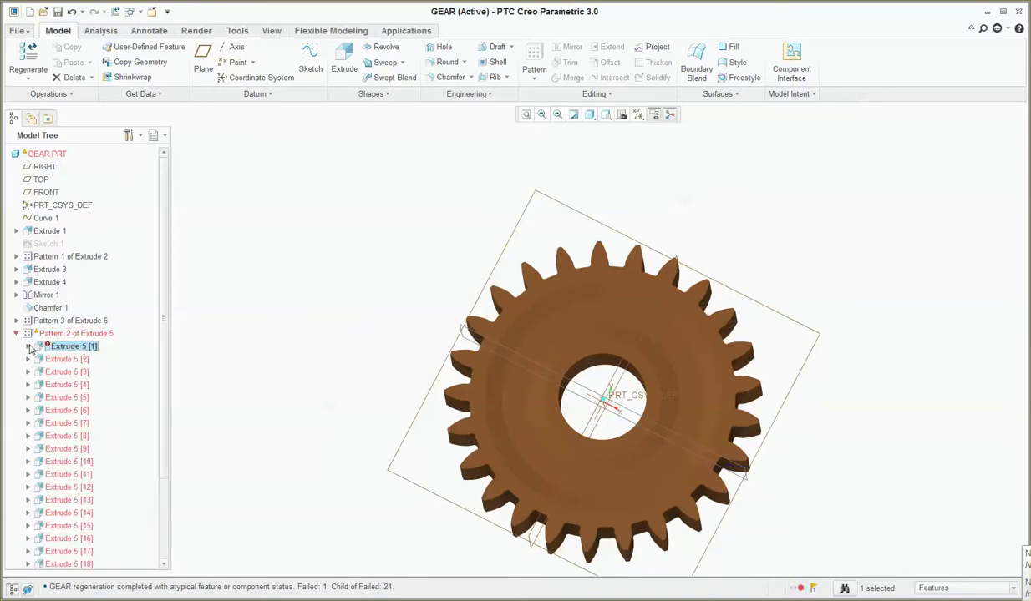
left_click(27, 346)
left_click(75, 359)
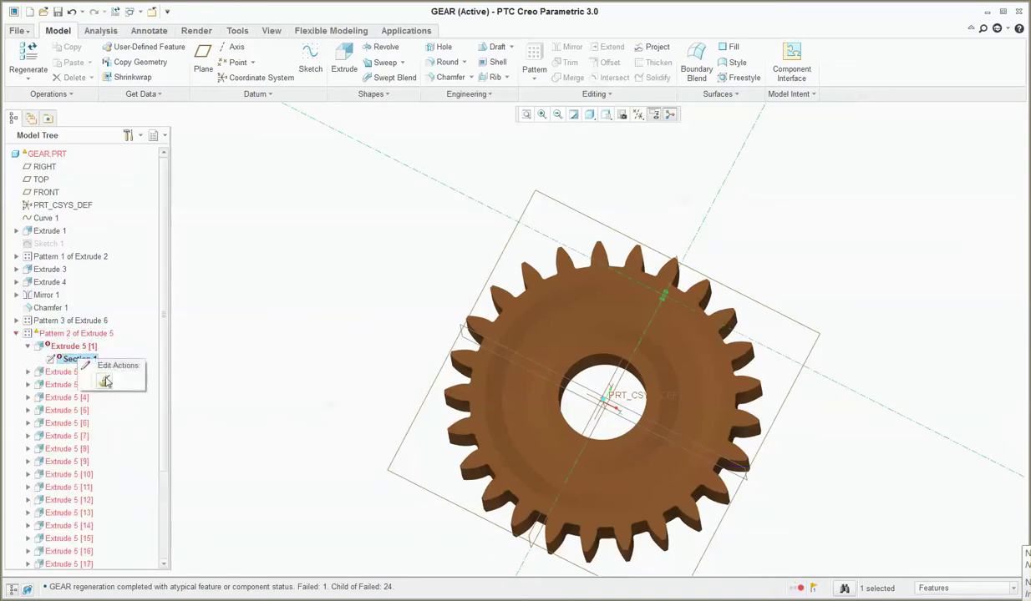
left_click(66, 372)
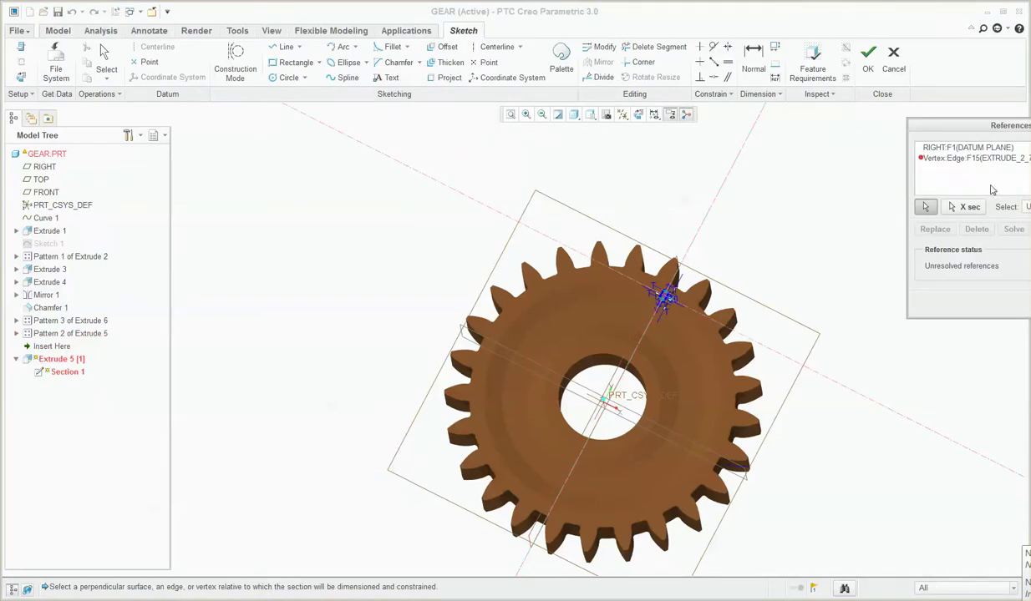
Step: Delete the unresolved Extrude 2 vertex reference from the slot section's sketch references
left_click(958, 159)
scroll(668, 292, "up", 10)
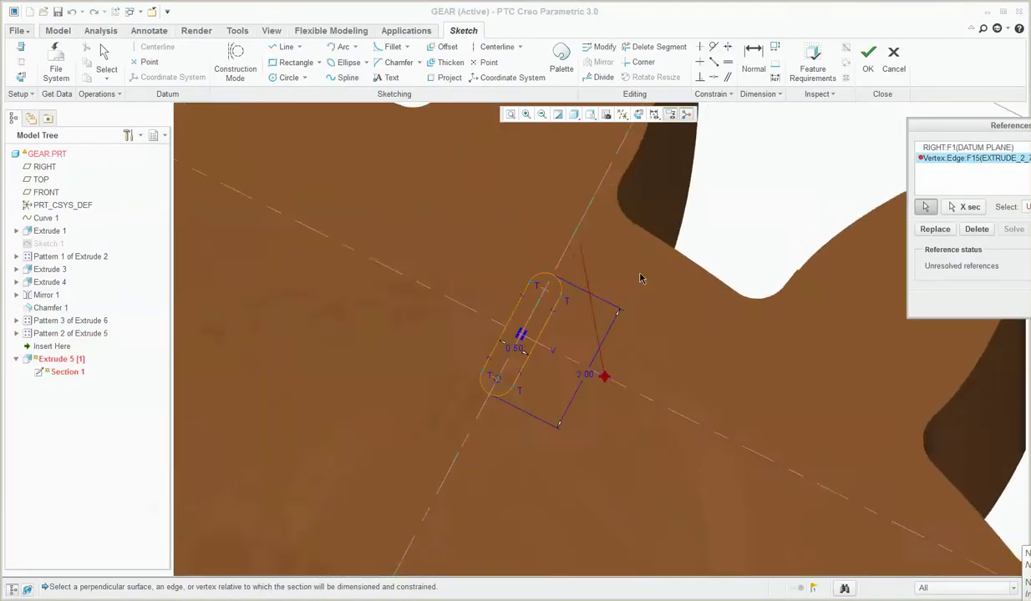
scroll(515, 310, "down", 4)
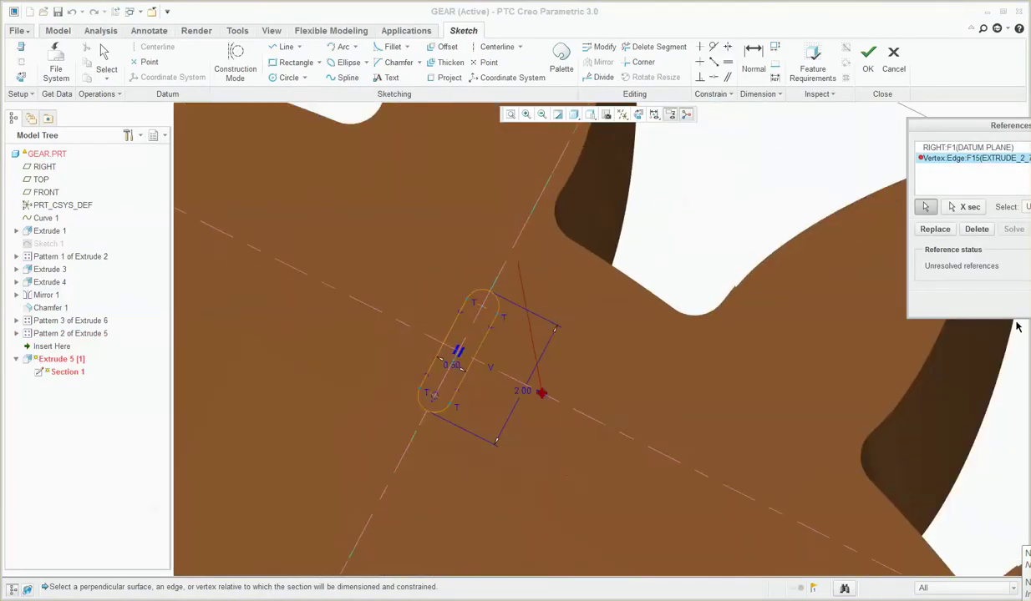
left_click(977, 230)
scroll(396, 359, "down", 6)
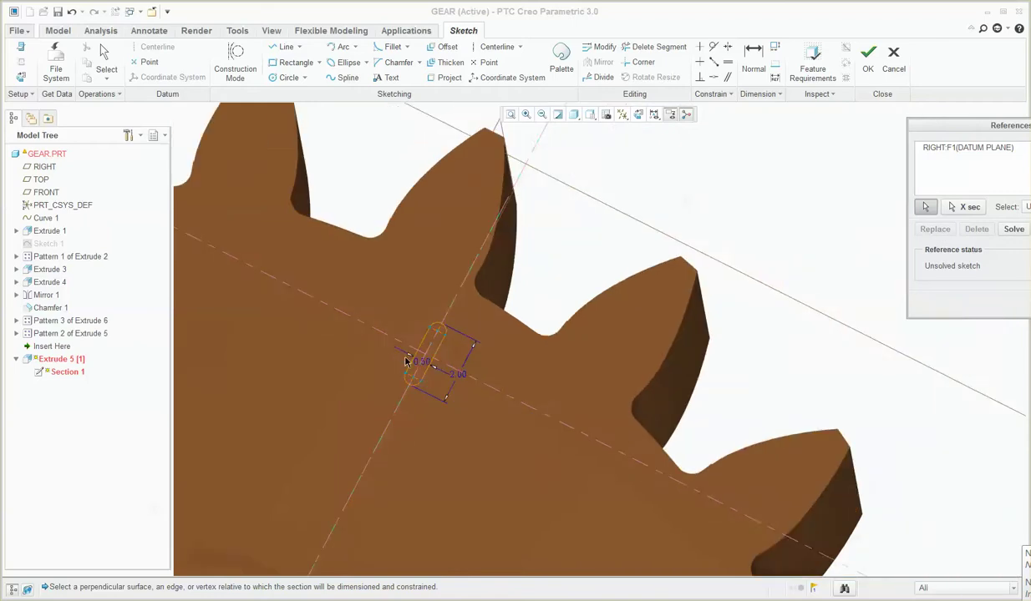
Step: Add the TOP datum plane as a reference of the slot sketch and reorient the sketch parallel to the screen
scroll(537, 252, "up", 4)
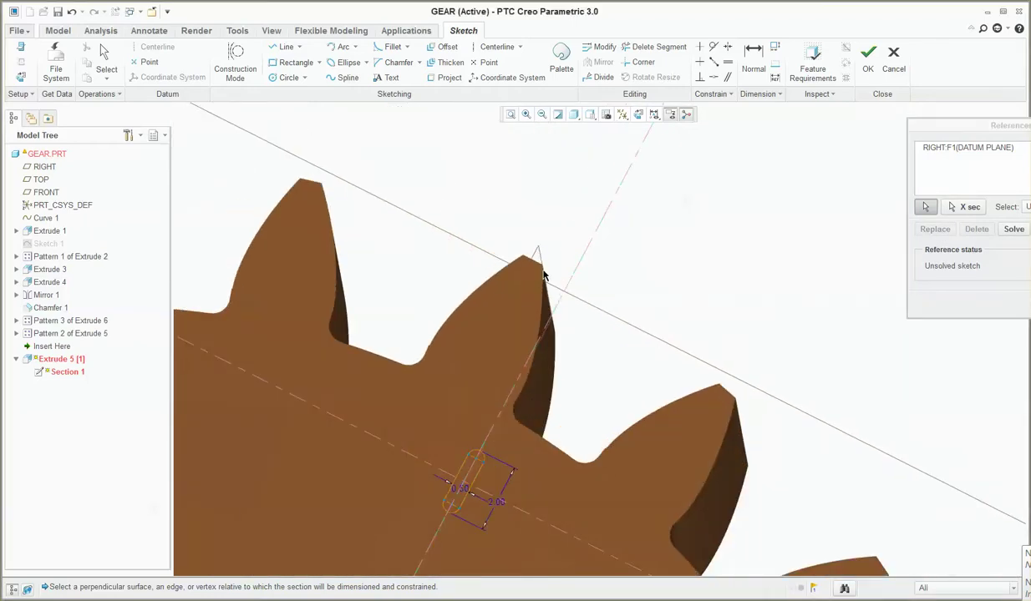
scroll(535, 255, "down", 3)
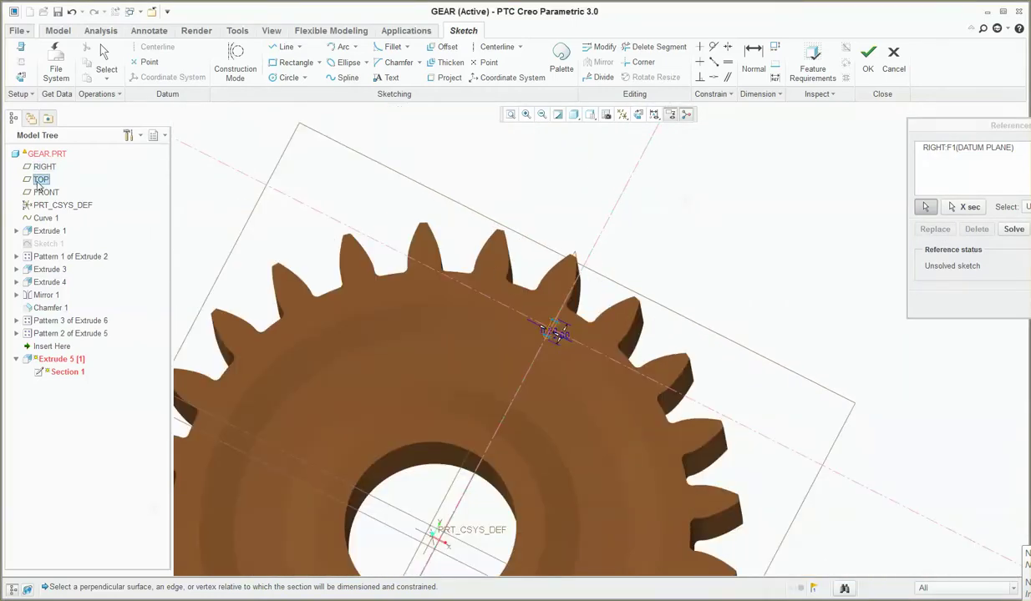
left_click(40, 179)
middle_click(454, 147)
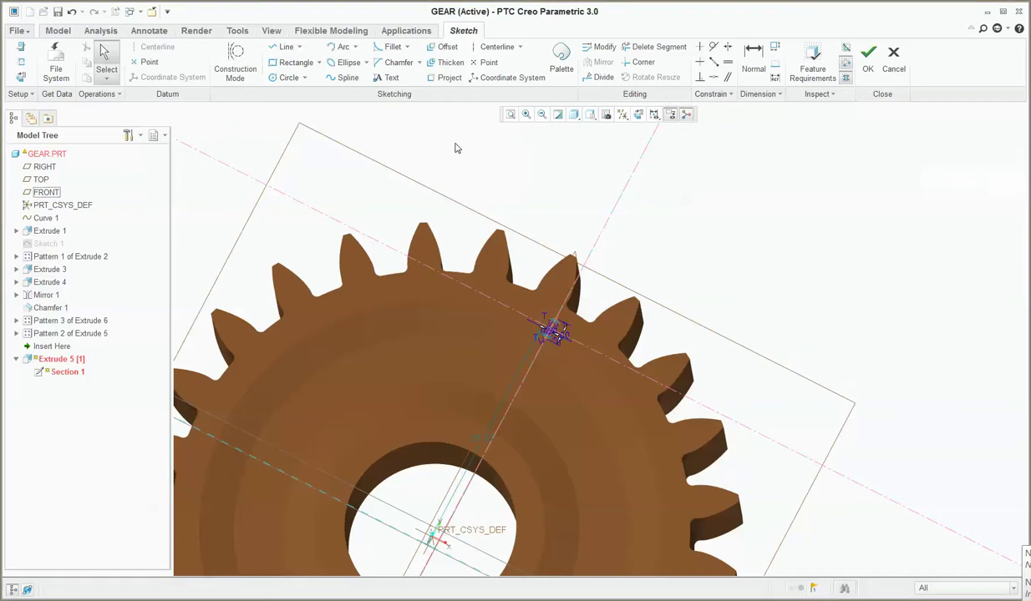
left_click(621, 114)
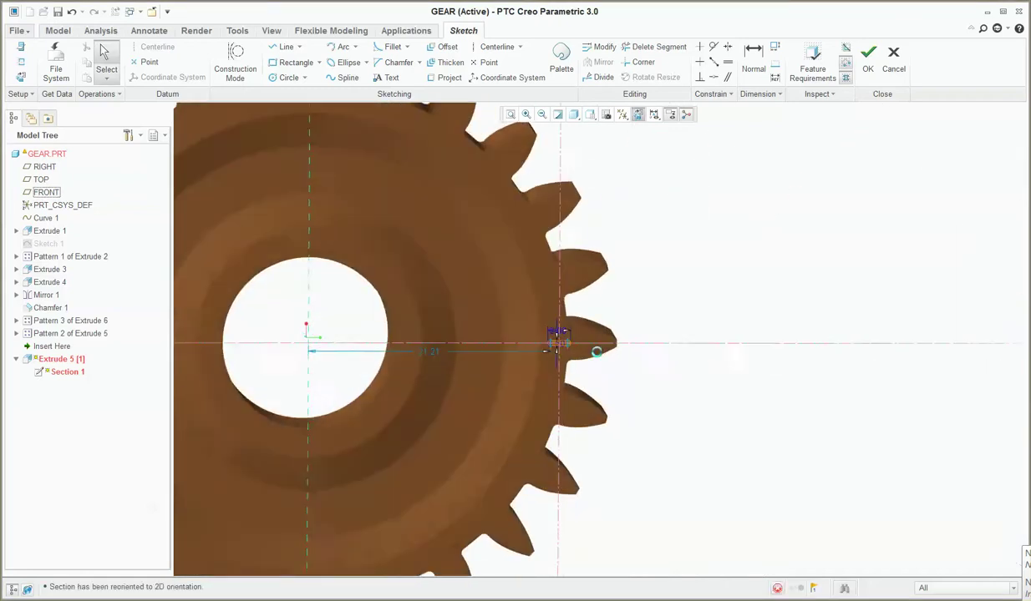
scroll(722, 364, "up", 5)
scroll(727, 376, "up", 5)
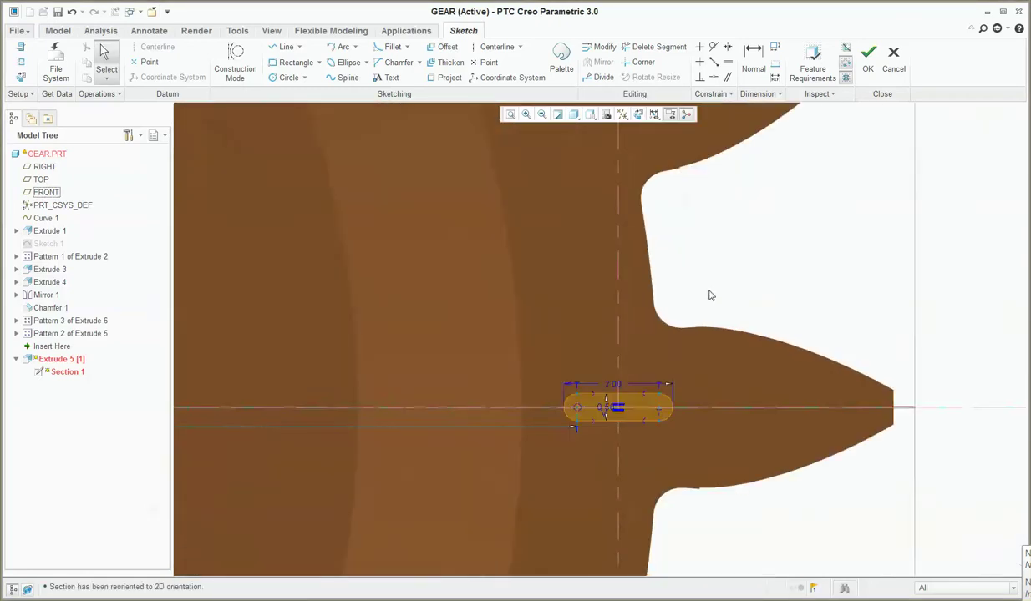
scroll(664, 325, "down", 2)
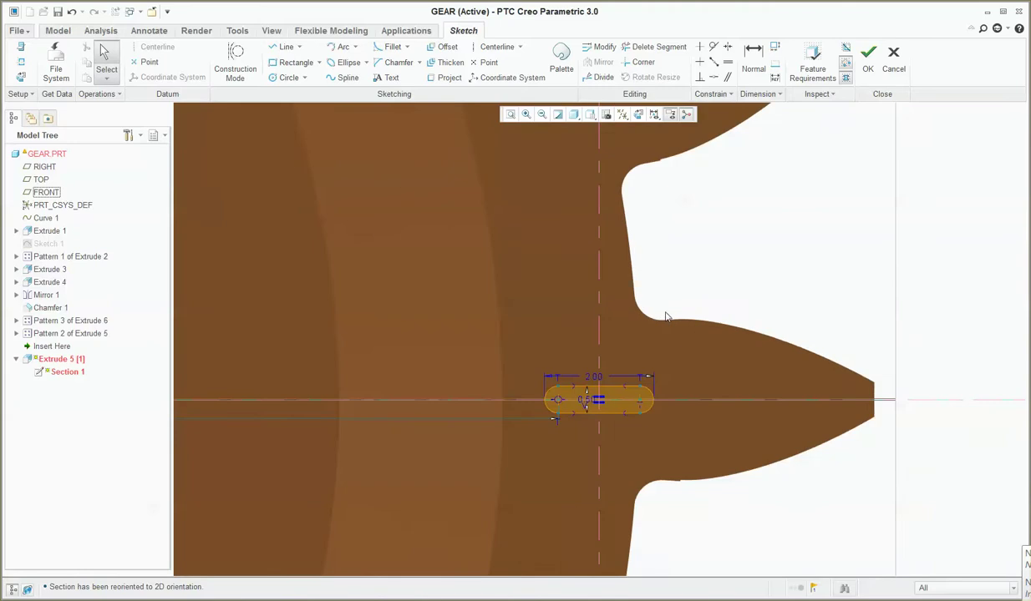
scroll(660, 486, "up", 2)
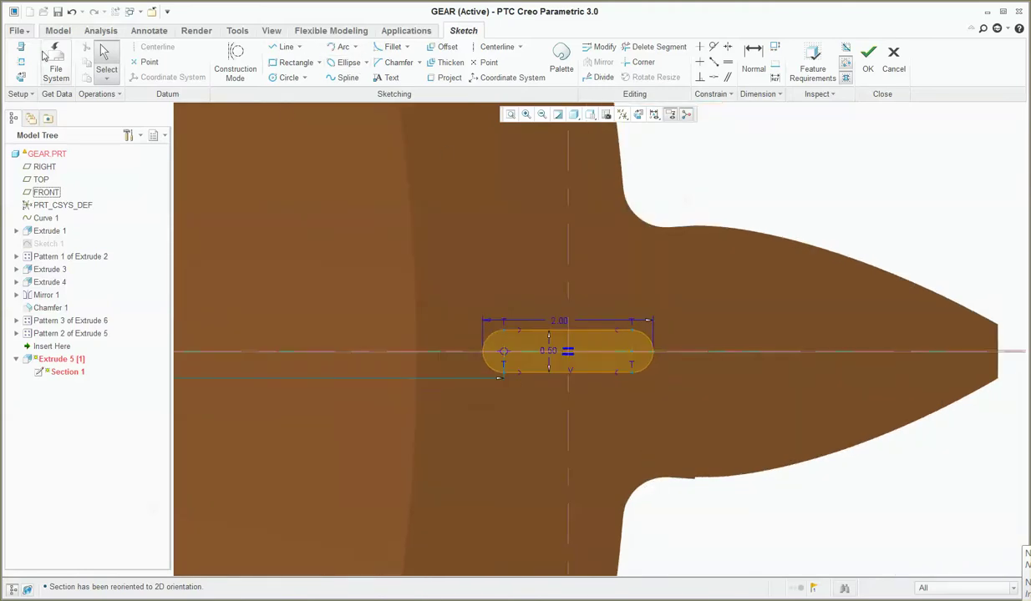
Step: Reopen the slot sketch's references and examine the tooth root edges around the neighbouring gap
left_click(23, 78)
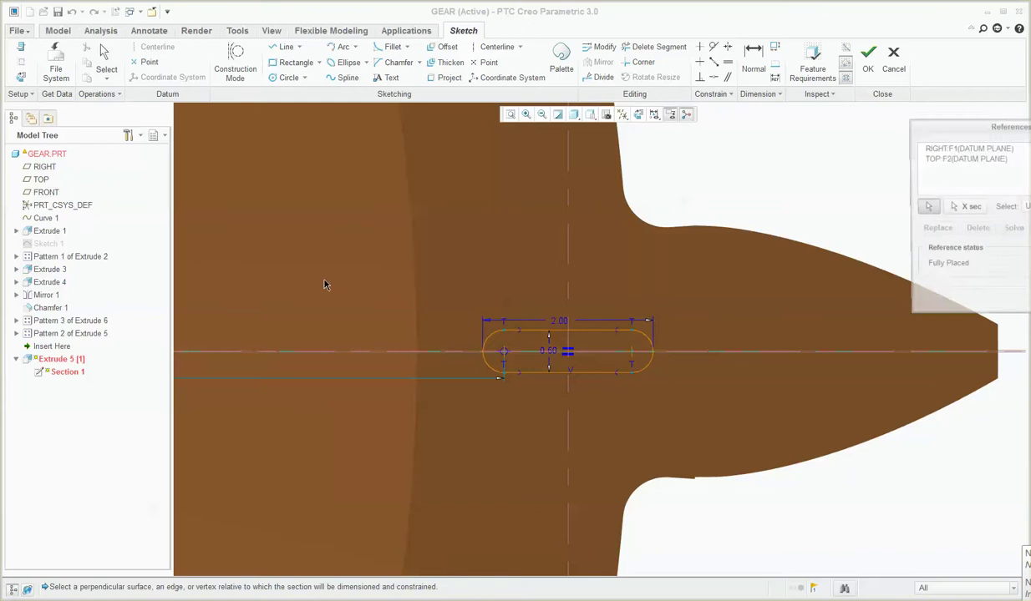
scroll(759, 503, "up", 5)
scroll(518, 546, "down", 3)
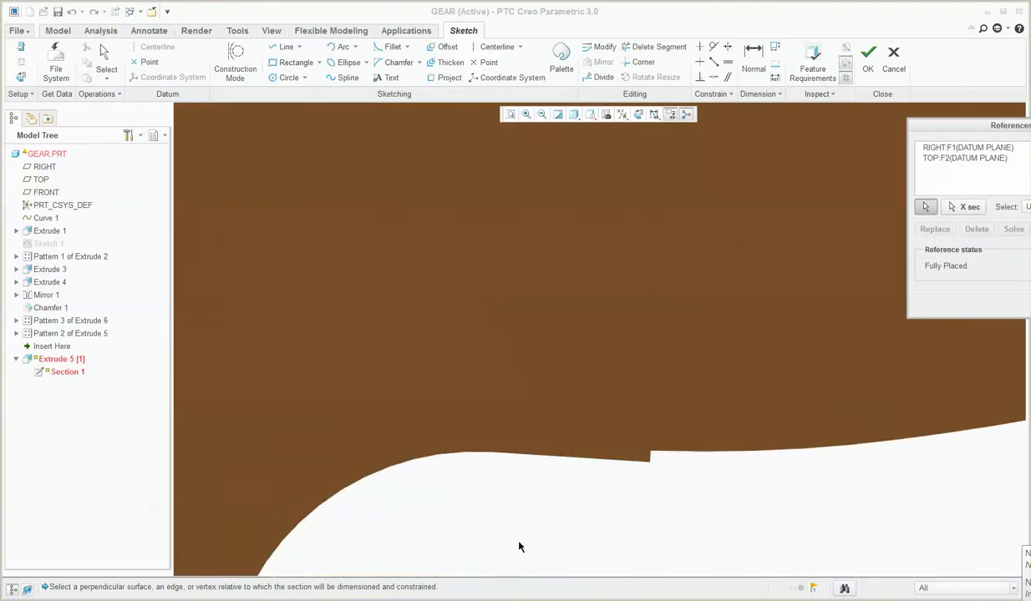
scroll(509, 203, "up", 3)
scroll(551, 198, "up", 3)
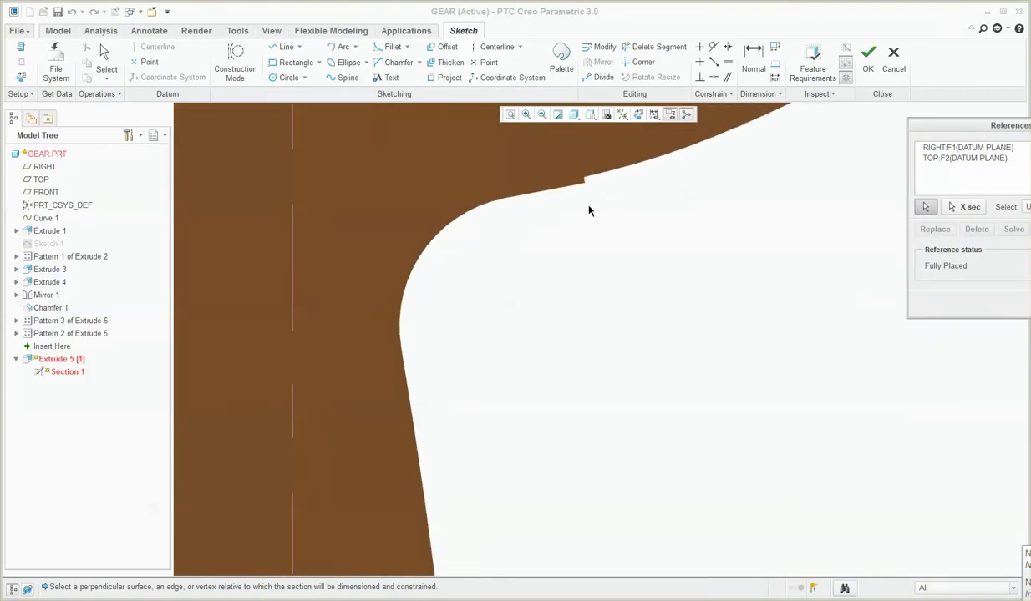
scroll(588, 210, "down", 3)
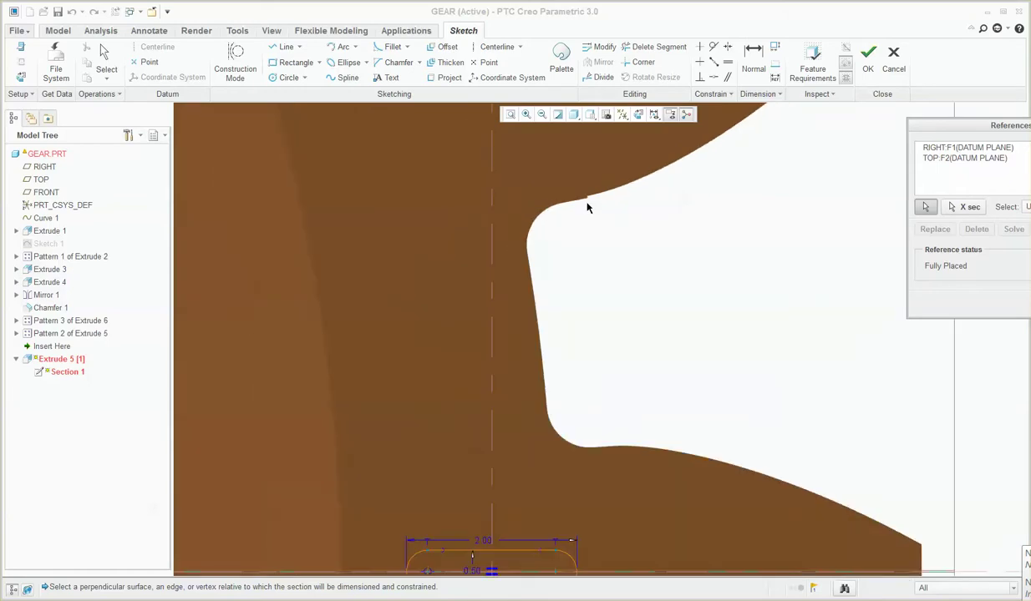
scroll(504, 345, "down", 2)
scroll(576, 391, "up", 3)
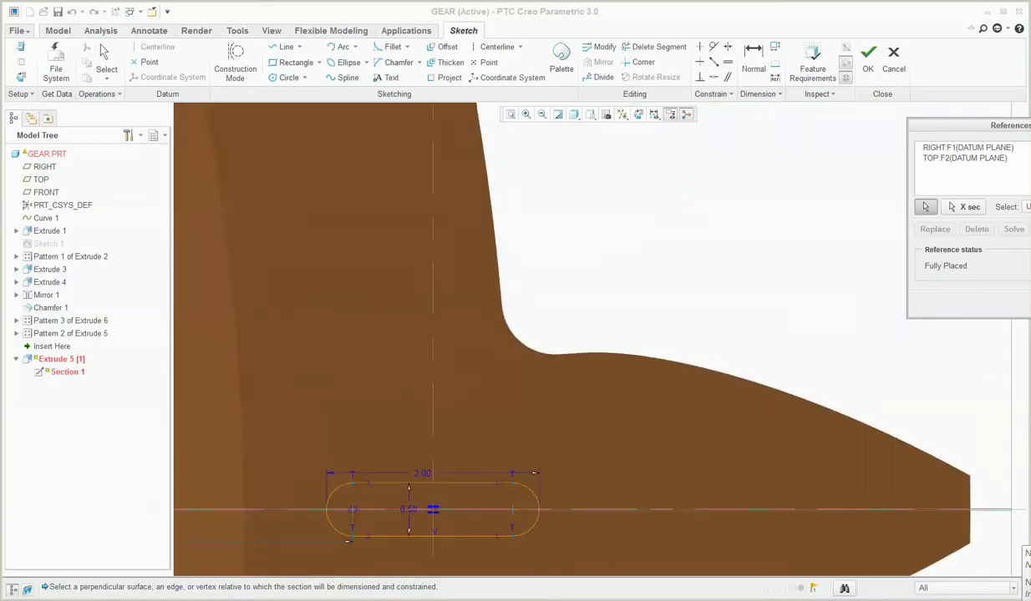
Step: Accept the slot sketch and regenerate the gear, declining to quit the sketch without saving
left_click(893, 60)
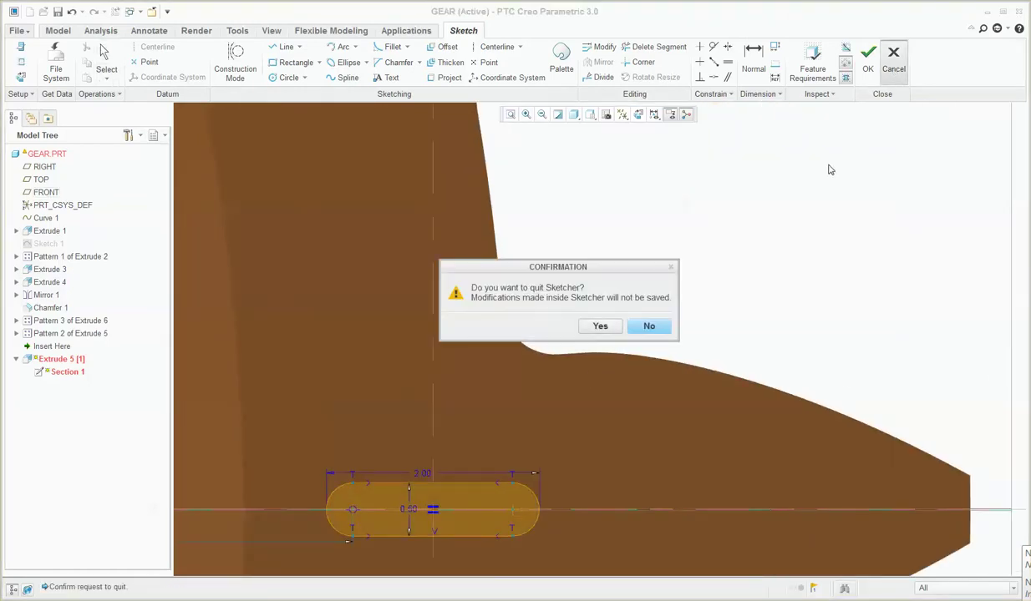
left_click(649, 326)
left_click(868, 61)
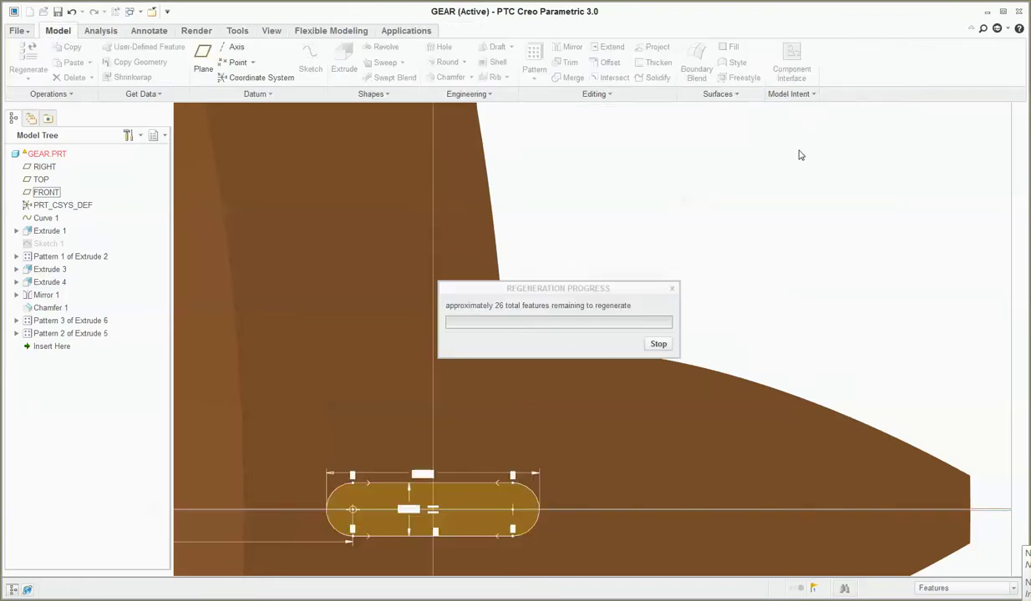
scroll(578, 357, "down", 4)
scroll(530, 412, "up", 5)
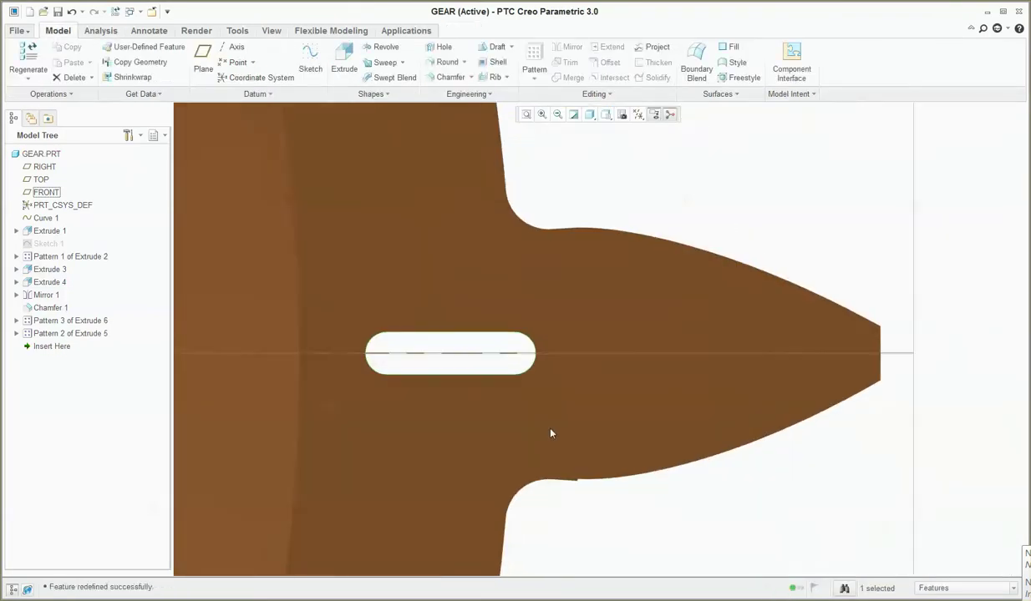
Step: Edit the definition of Extrude 6 [1] in Pattern 3 and open its internal section
left_click(16, 321)
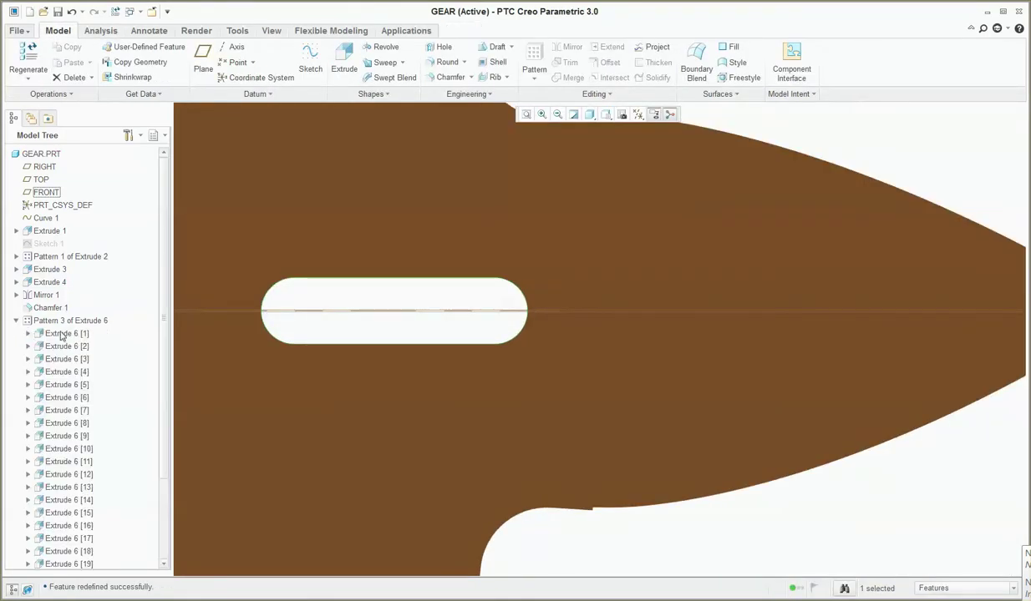
right_click(62, 334)
left_click(101, 351)
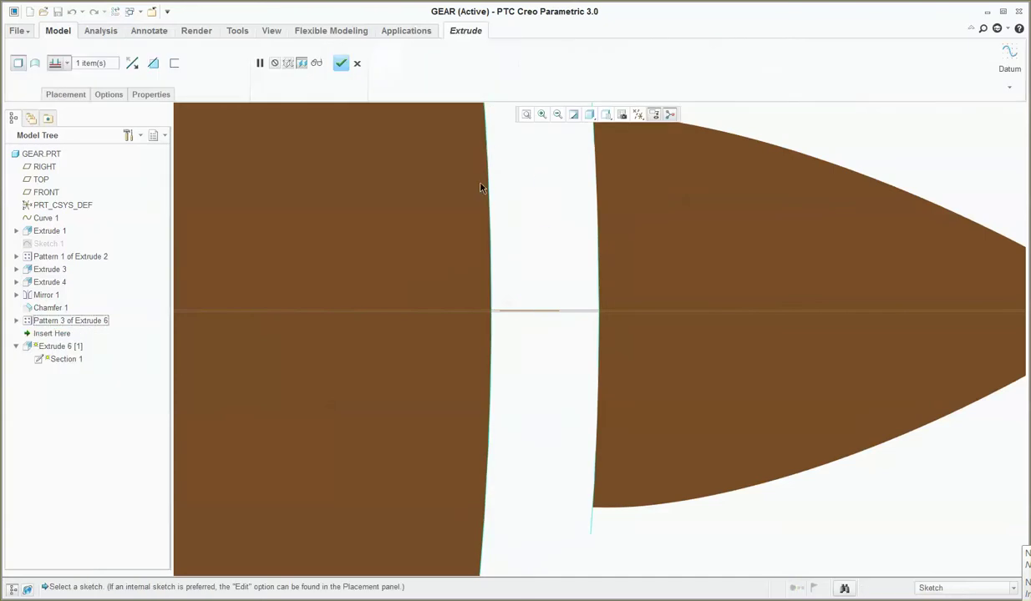
left_click(66, 96)
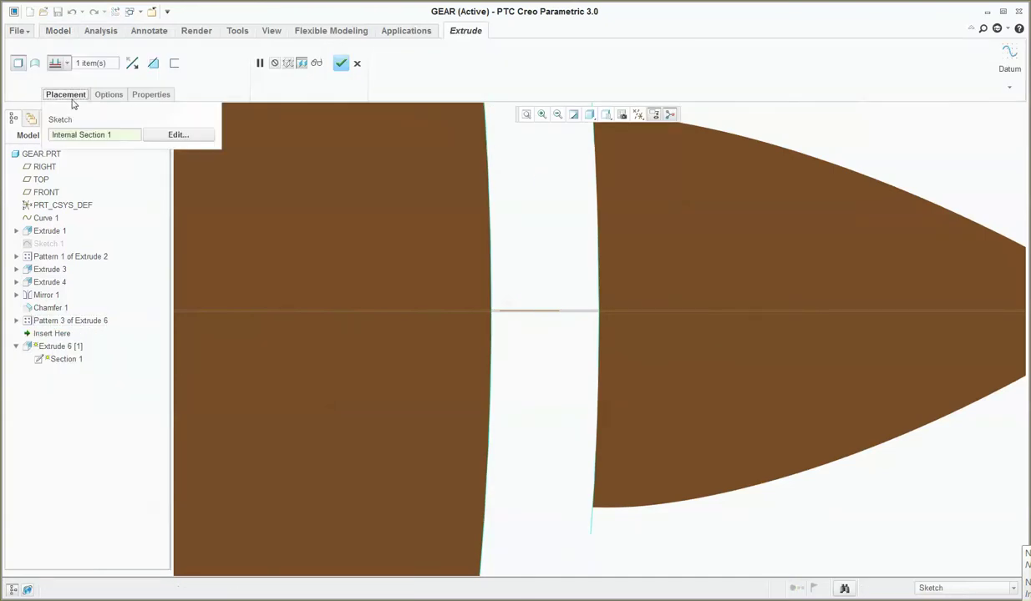
left_click(178, 134)
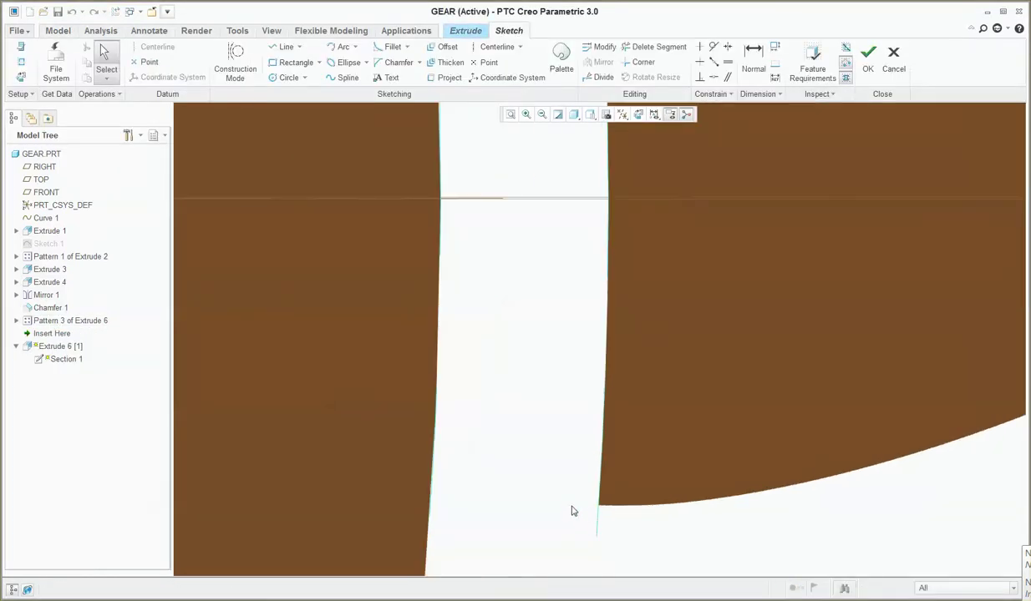
Step: Add the tooth's right-hand base corner vertex as a sketch reference for the tooth root section
scroll(634, 469, "up", 5)
scroll(509, 270, "down", 5)
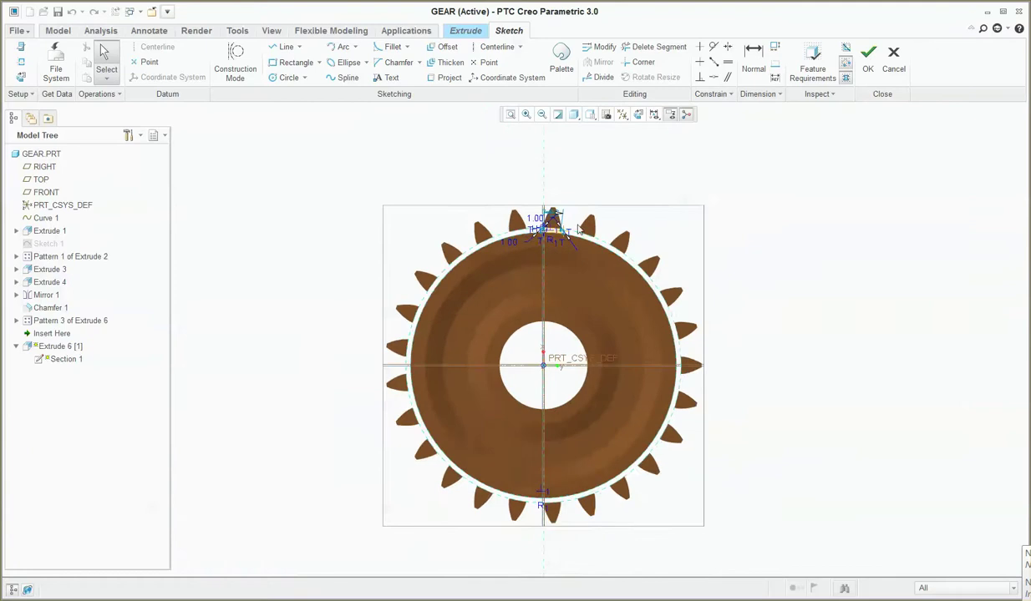
scroll(535, 271, "down", 5)
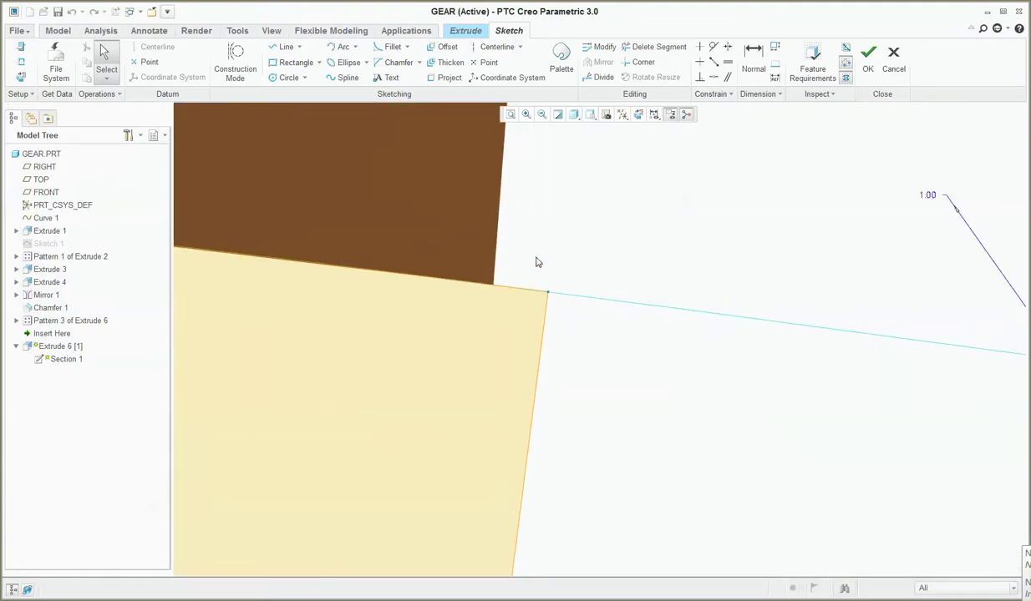
scroll(576, 192, "up", 6)
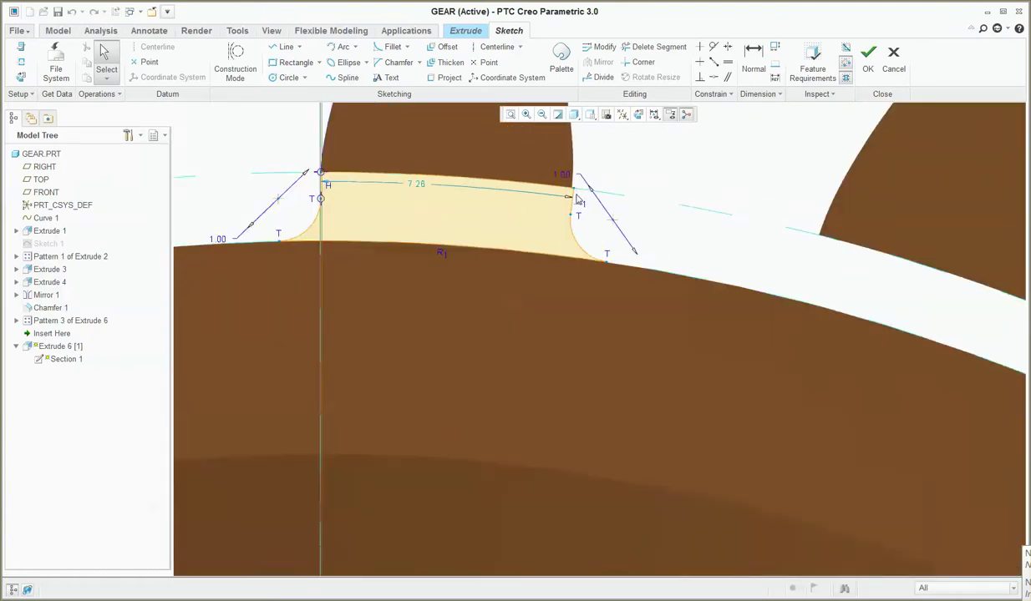
scroll(443, 195, "down", 4)
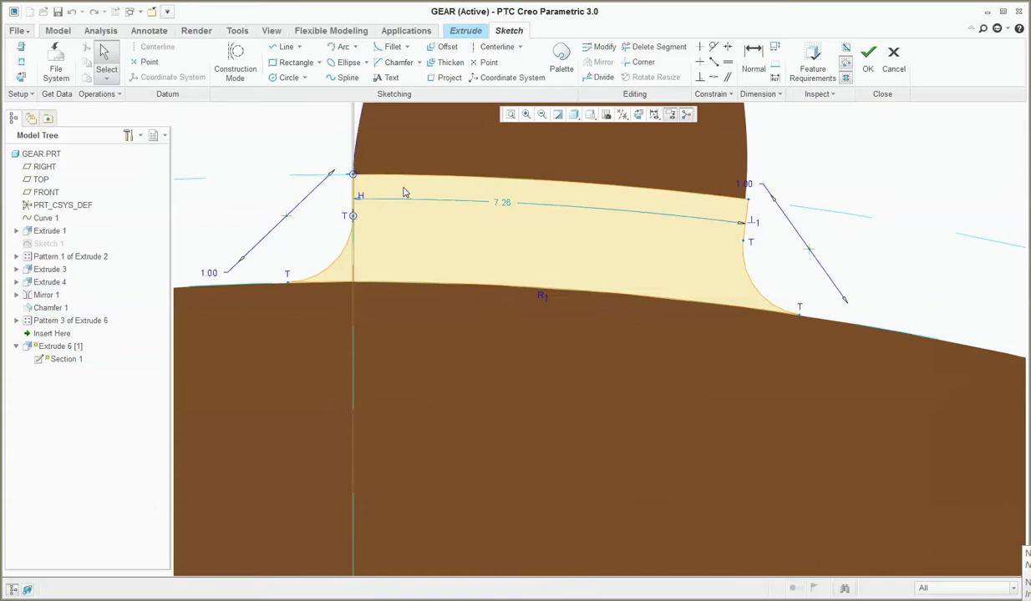
left_click(24, 63)
scroll(752, 208, "down", 6)
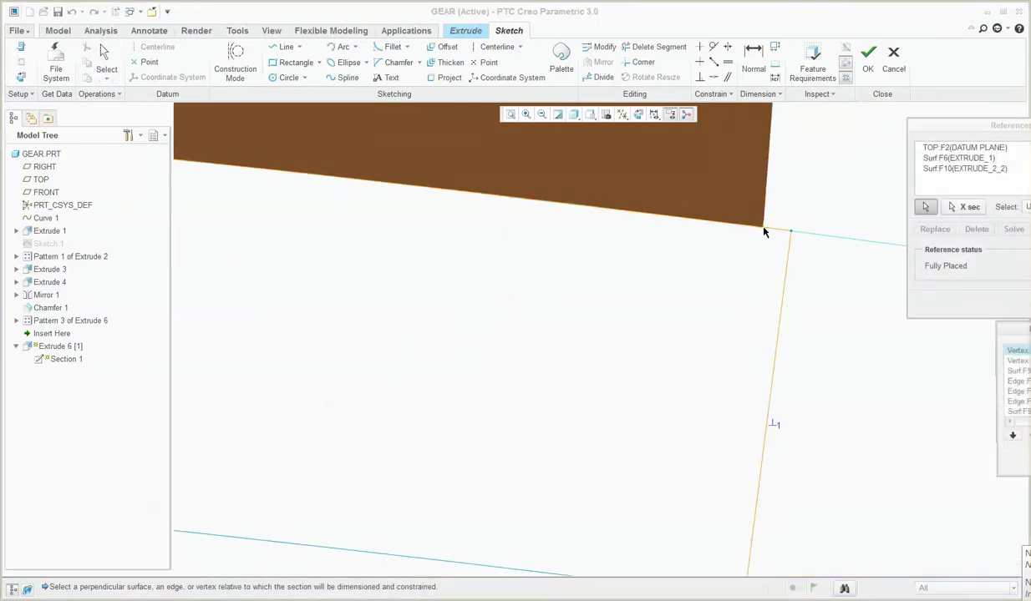
left_click(763, 231)
middle_click(716, 290)
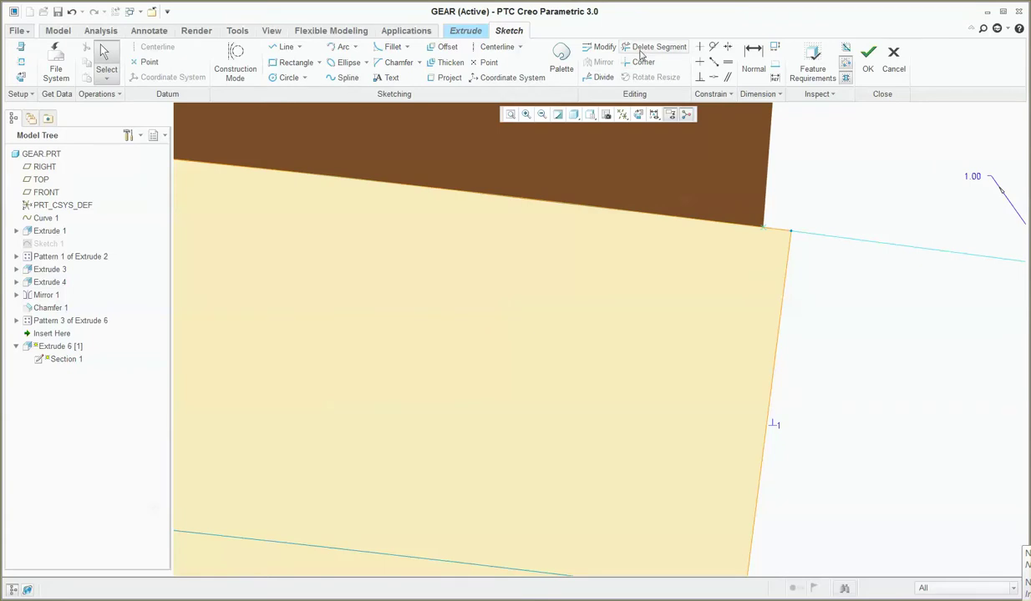
Step: Try to make the section's upper-right corner coincident with the tooth vertex, deleting the second conflicting constraint, Coincide
left_click(713, 77)
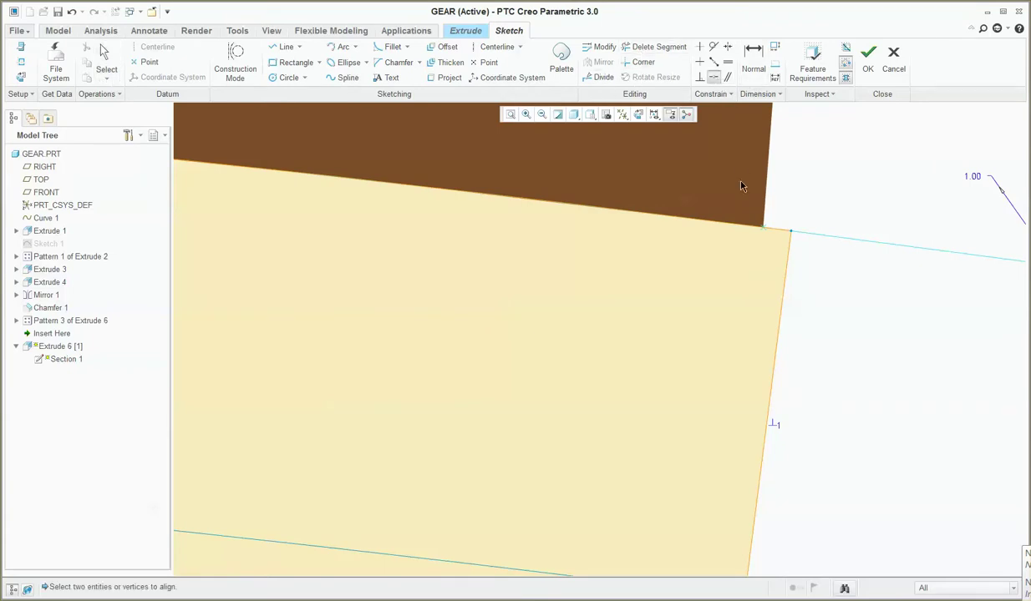
left_click(762, 230)
left_click(791, 234)
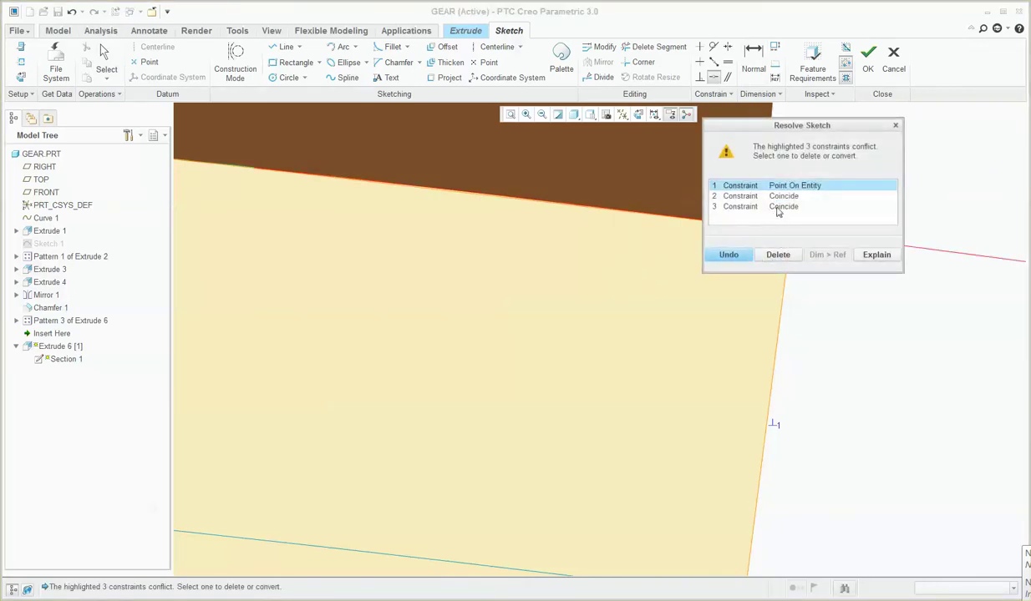
left_click(773, 197)
left_click_drag(762, 133, 436, 177)
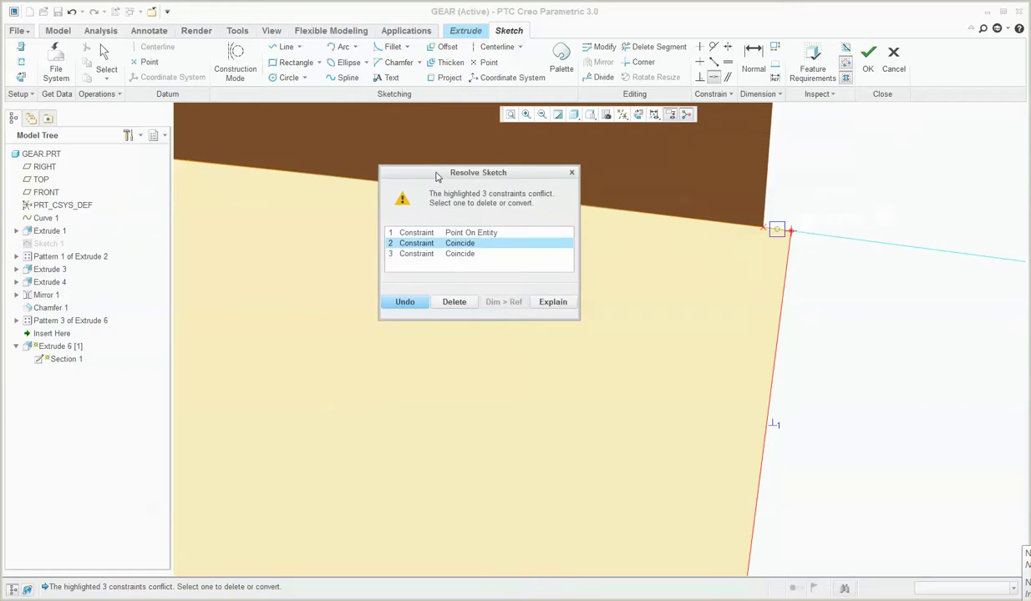
left_click(455, 303)
middle_click(732, 253)
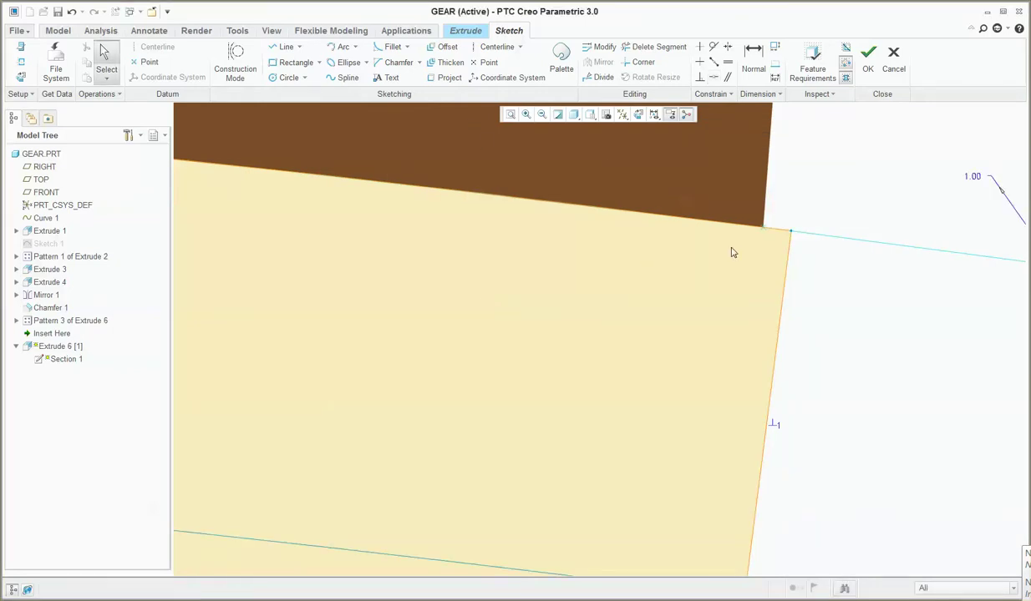
Step: Delete the short straight edge and the fillet arc on the right-hand side of the tooth root section
left_click(776, 235)
scroll(769, 230, "down", 3)
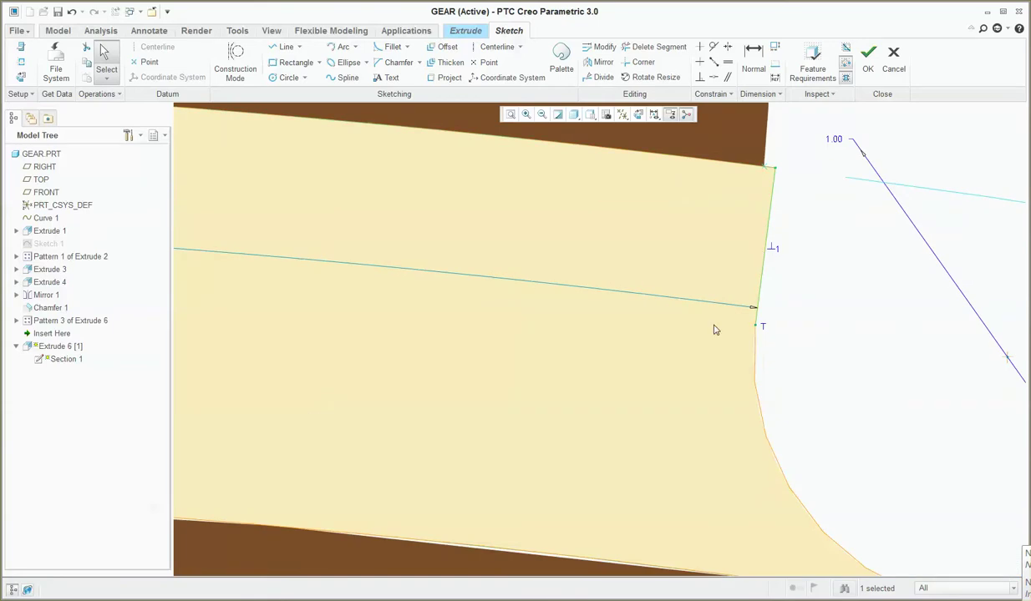
key("Delete")
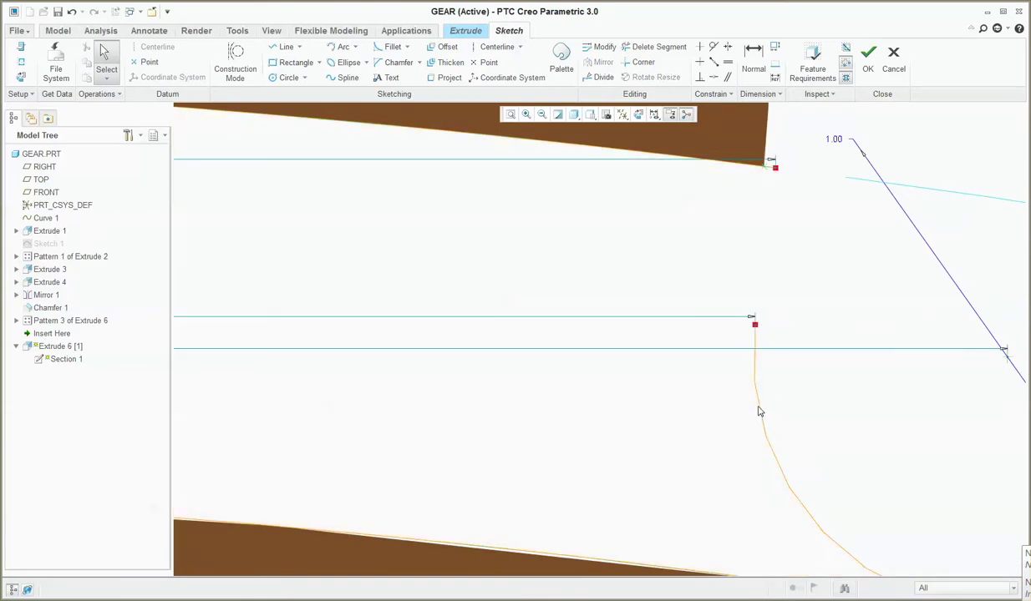
left_click(759, 411)
key("Delete")
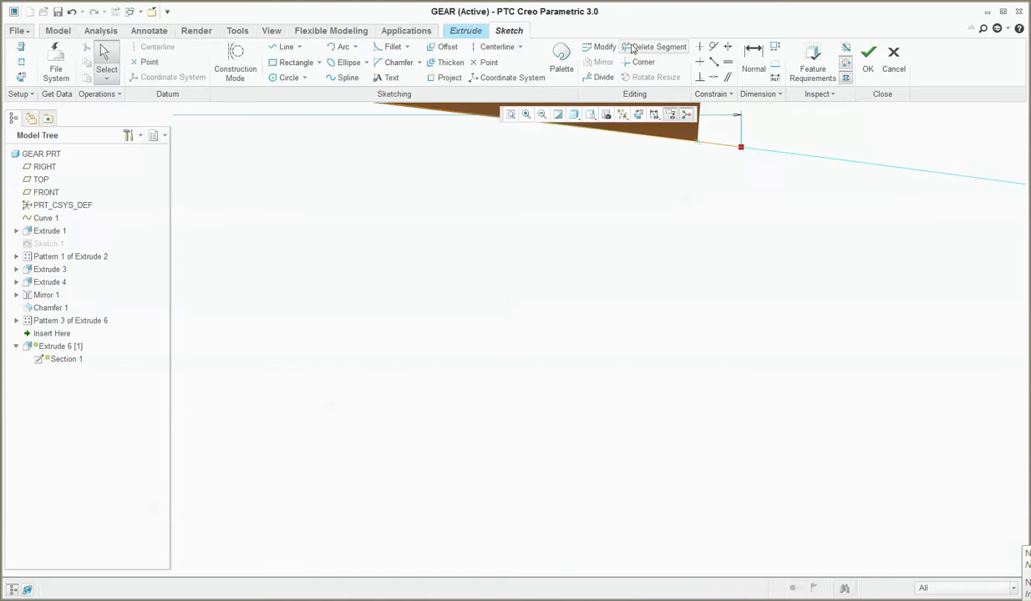
Step: Trim the section's upper arc segment that extends past the tooth's right-hand base corner
left_click(639, 49)
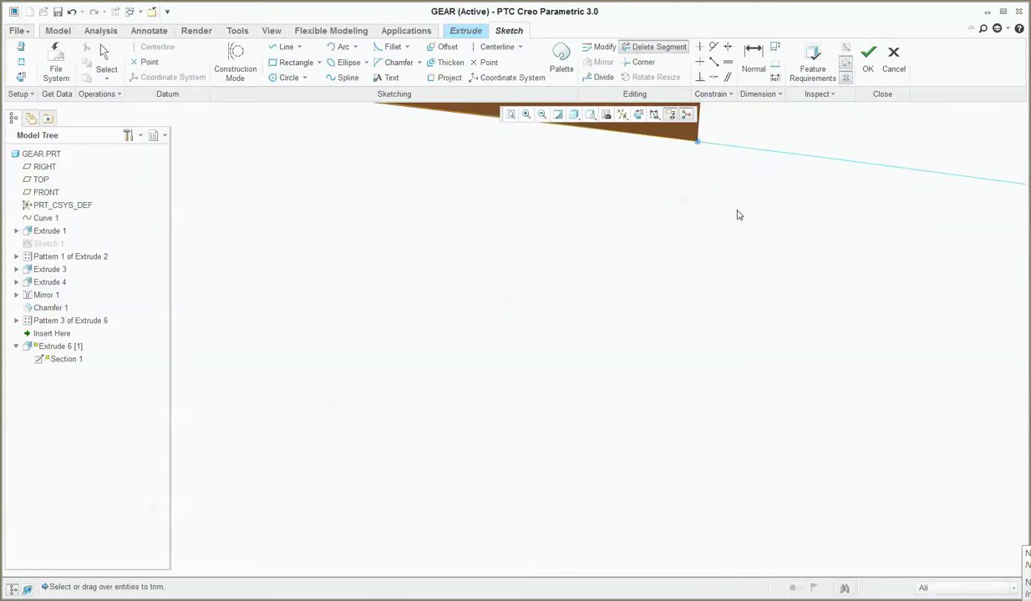
scroll(802, 301, "up", 3)
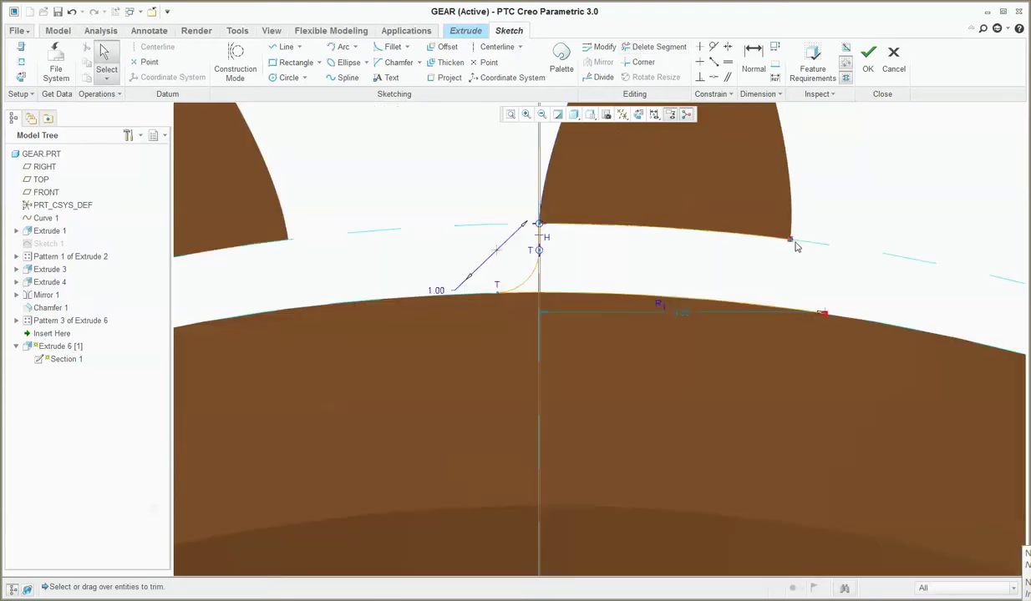
scroll(796, 246, "up", 4)
Step: Sketch a straight line from the tooth's right-hand base corner to the gear's centre
left_click(284, 47)
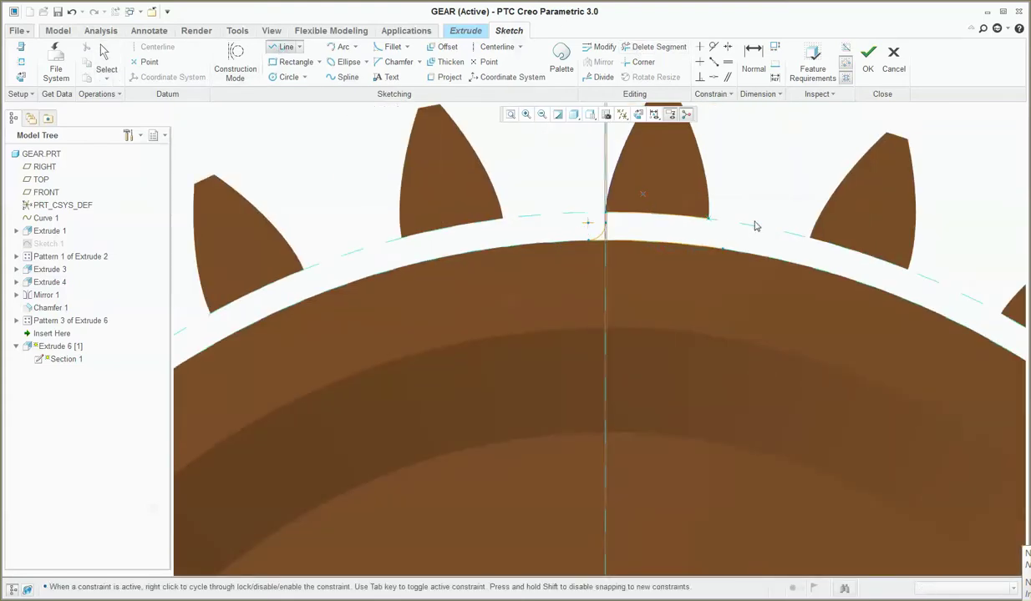
scroll(731, 251, "up", 5)
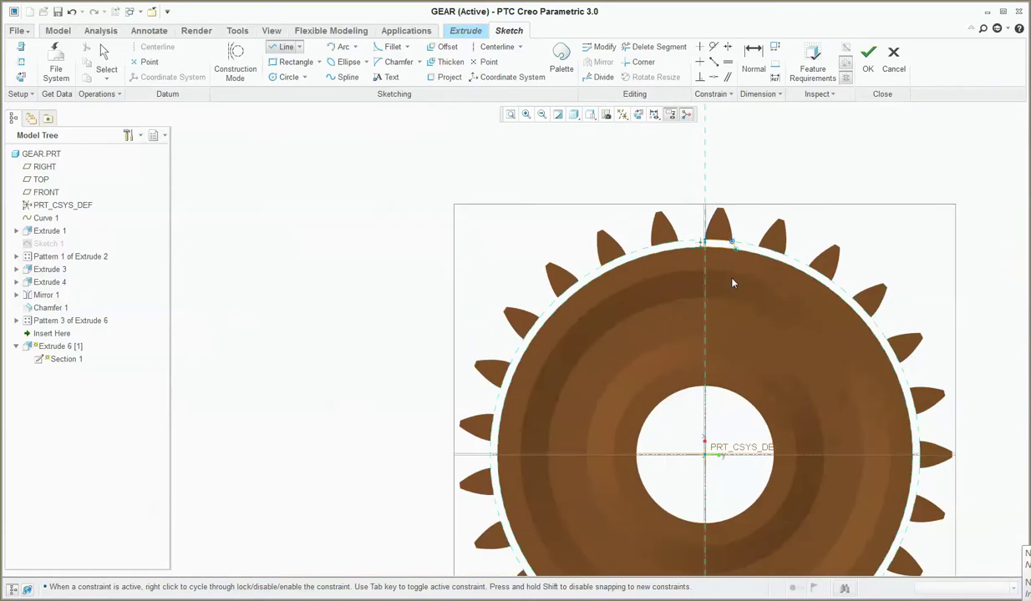
left_click(732, 243)
left_click(704, 457)
scroll(735, 251, "down", 10)
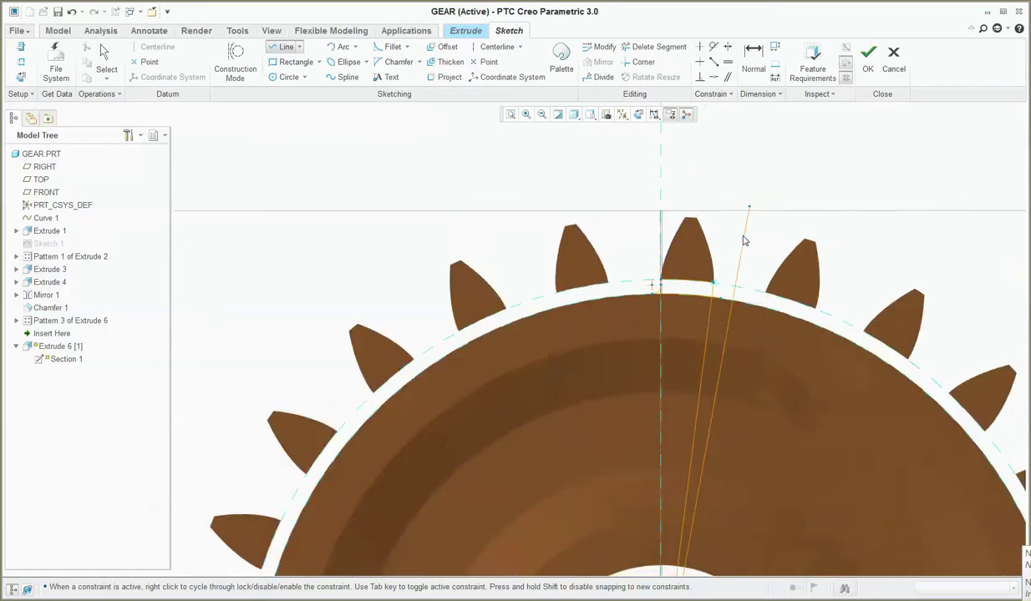
middle_click(735, 298)
scroll(736, 298, "up", 4)
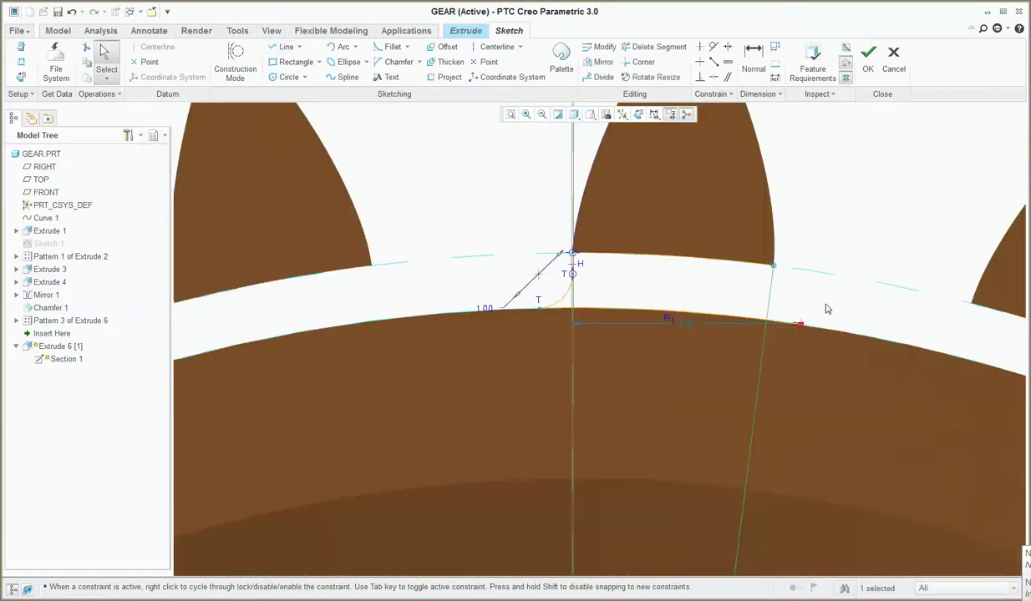
Step: Sketch a circle about 0.70 in diameter just to the right of the radial line, above the gear's root circle
scroll(774, 296, "down", 2)
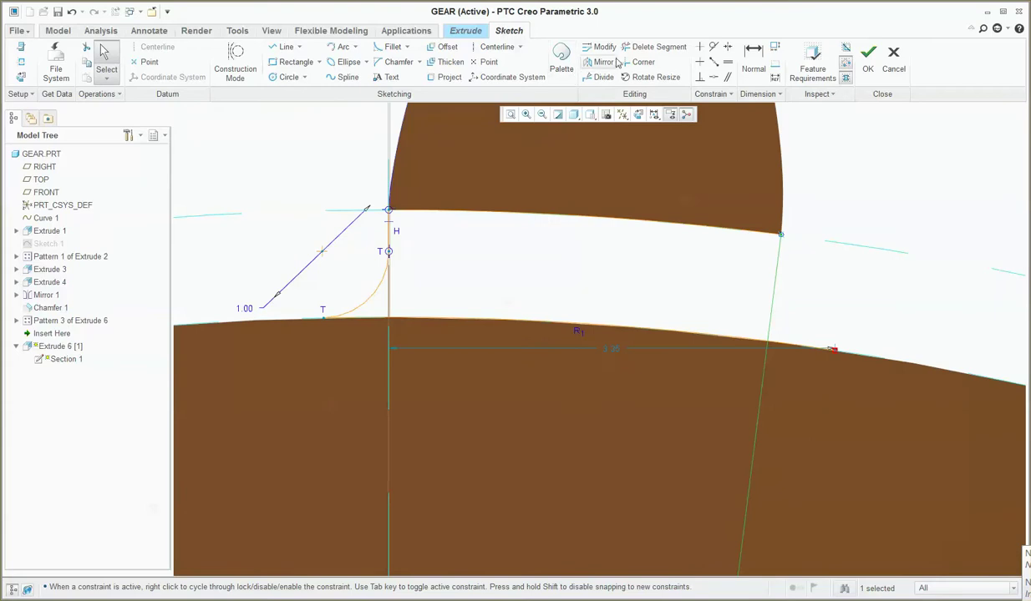
left_click(288, 77)
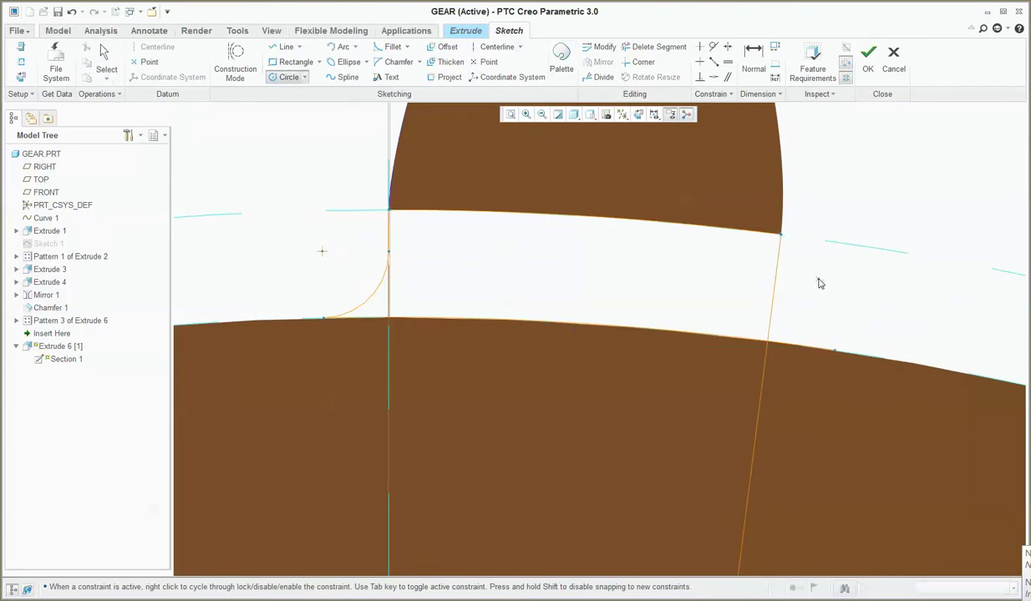
left_click(841, 291)
left_click(808, 329)
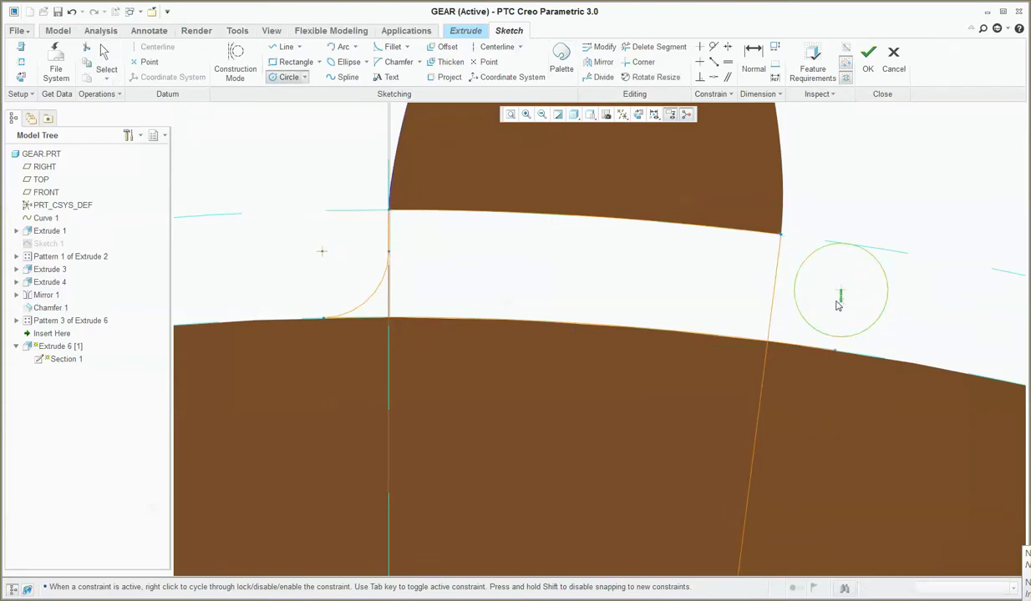
middle_click(838, 305)
scroll(856, 260, "down", 5)
left_click(830, 234)
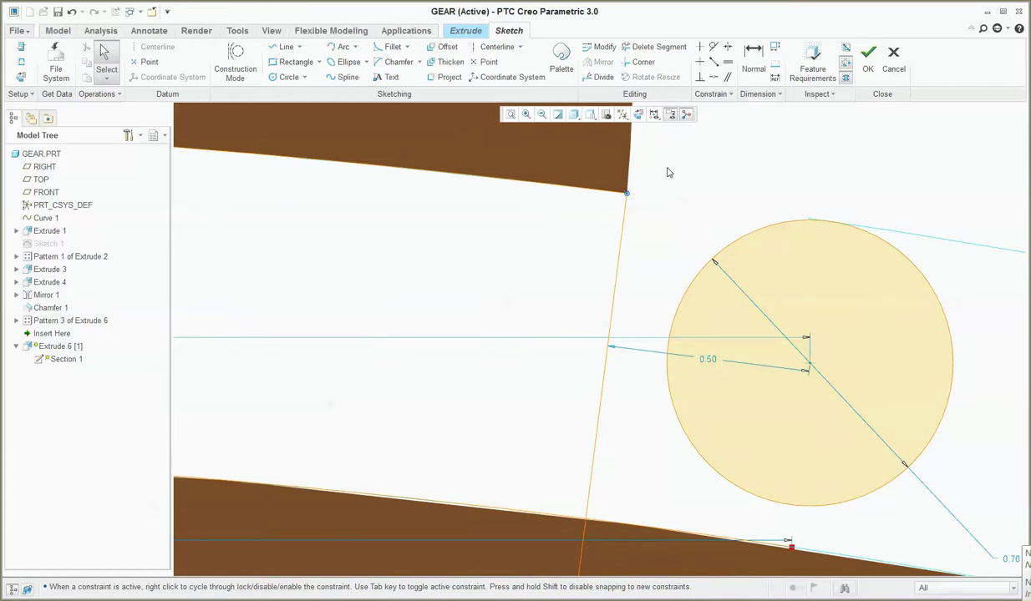
Step: Dimension the new circle's diameter and set it to 1
scroll(681, 268, "up", 2)
left_click(753, 59)
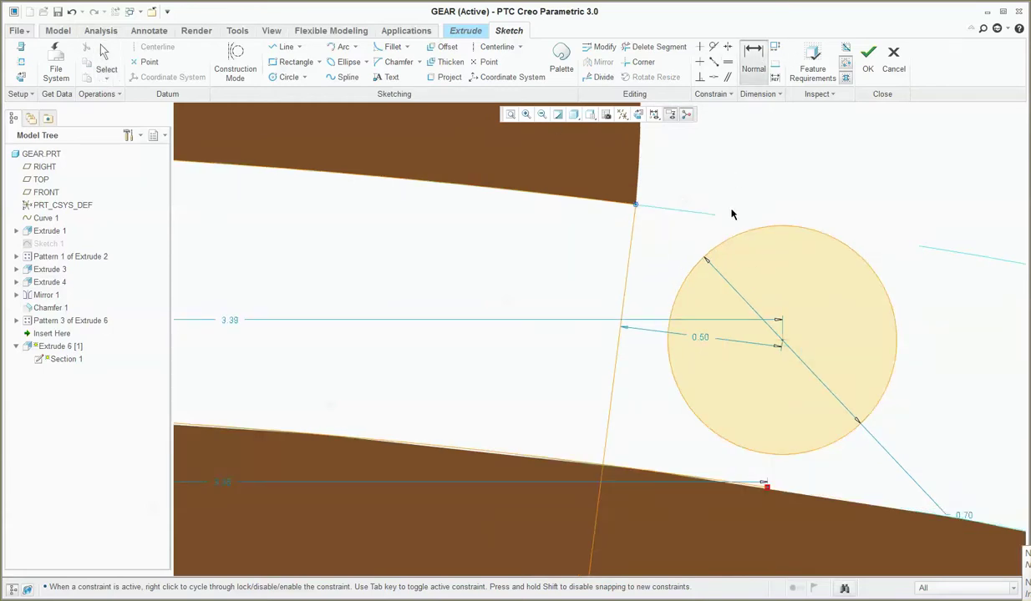
double_click(808, 223)
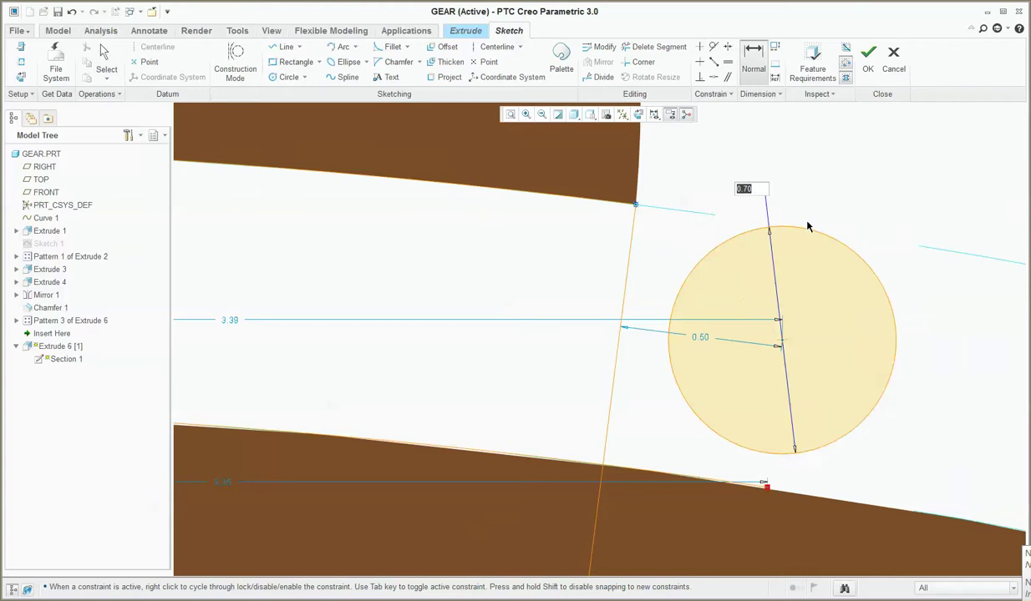
middle_click(808, 226)
type("1")
key("Return")
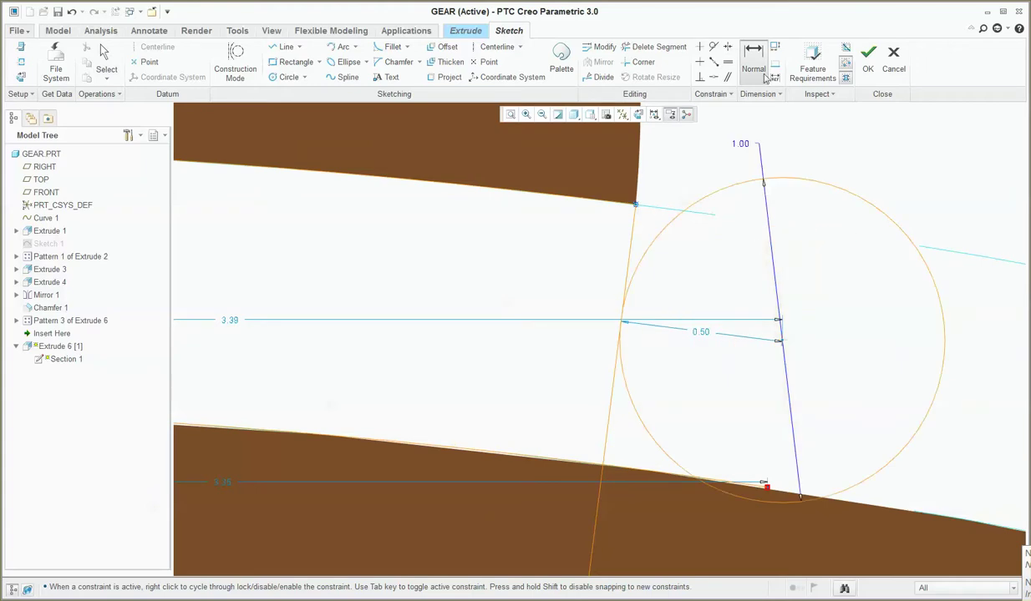
Step: Make the circle tangent to both the radial line and the gear's root circle
left_click(713, 47)
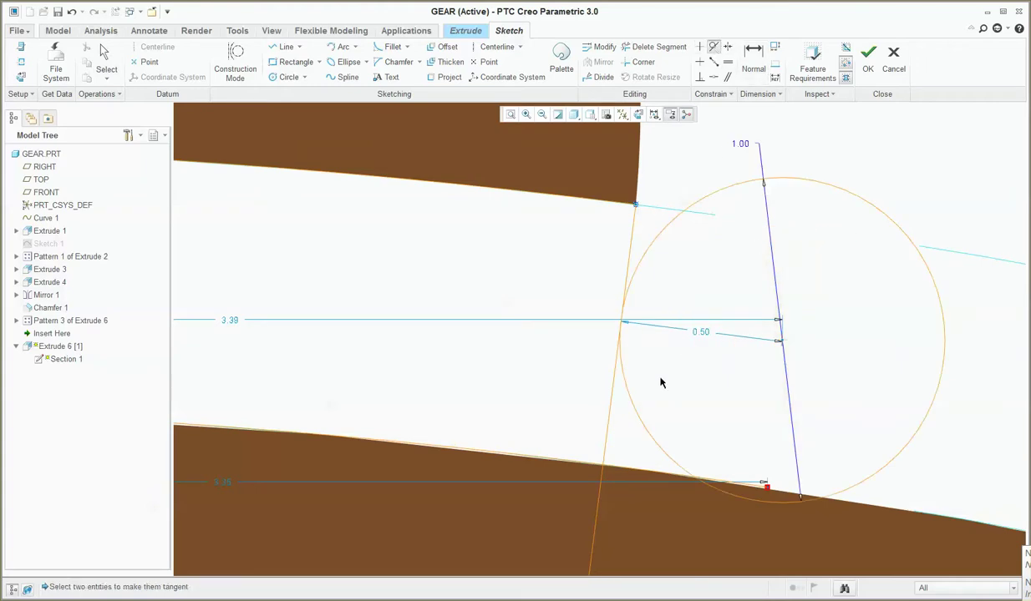
left_click(632, 411)
left_click(609, 416)
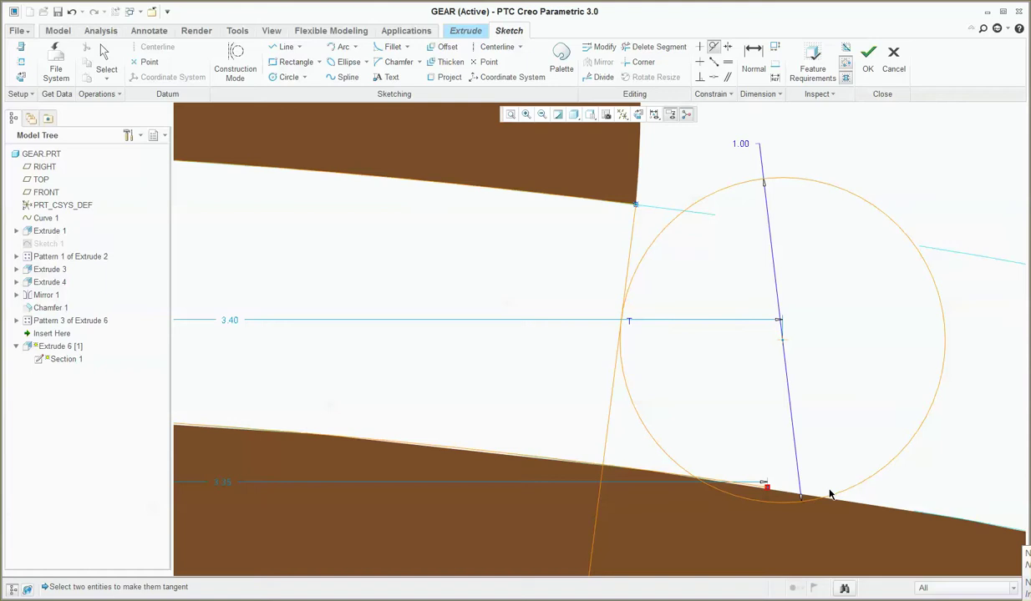
left_click(850, 505)
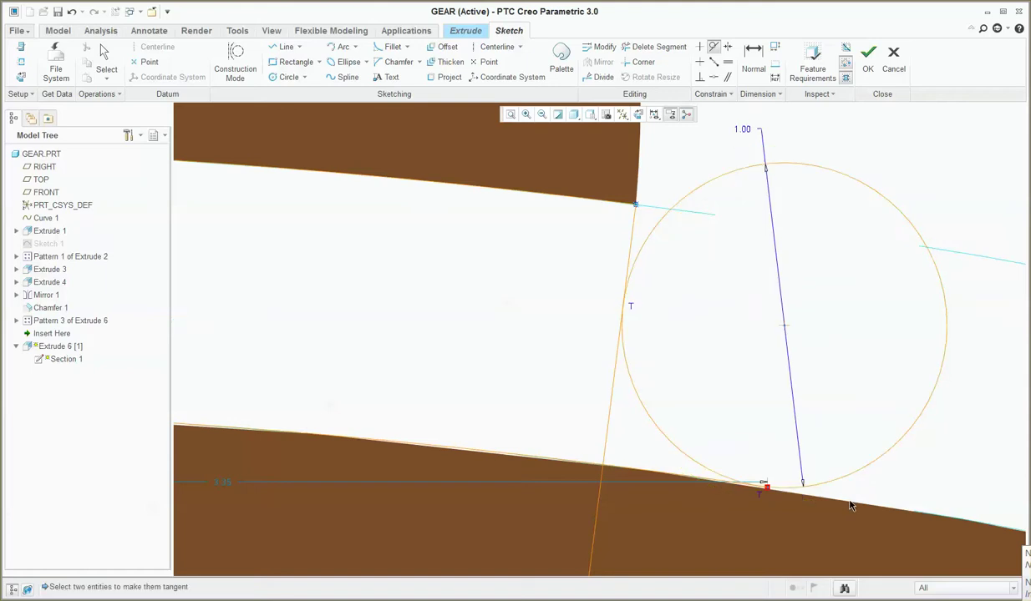
middle_click(887, 408)
scroll(727, 323, "down", 3)
scroll(704, 365, "up", 1)
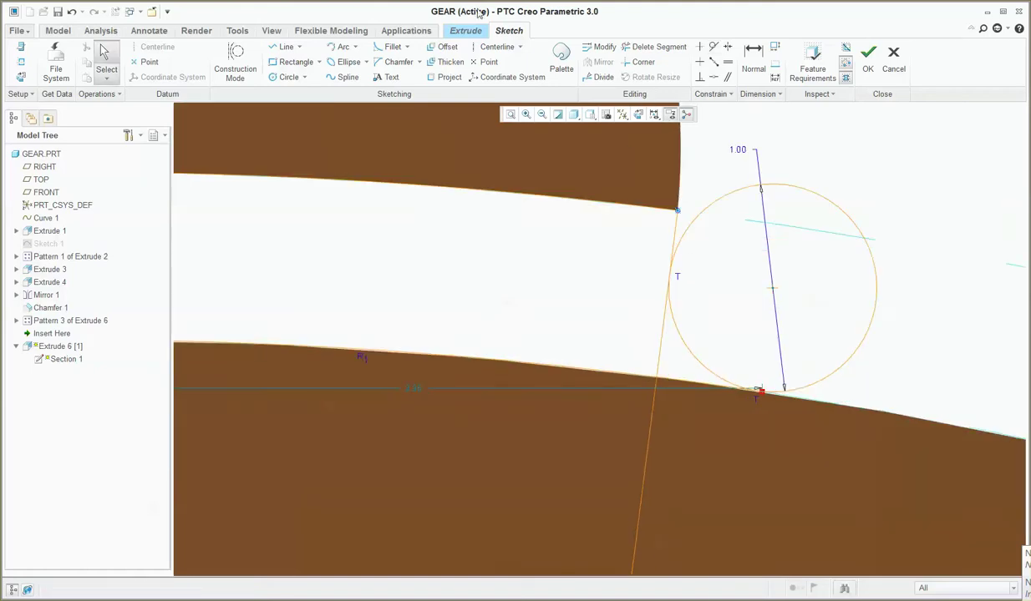
Step: Trim the radial line below its tangent point and the circle's outer portion, leaving only the right-hand root fillet arc
left_click(635, 48)
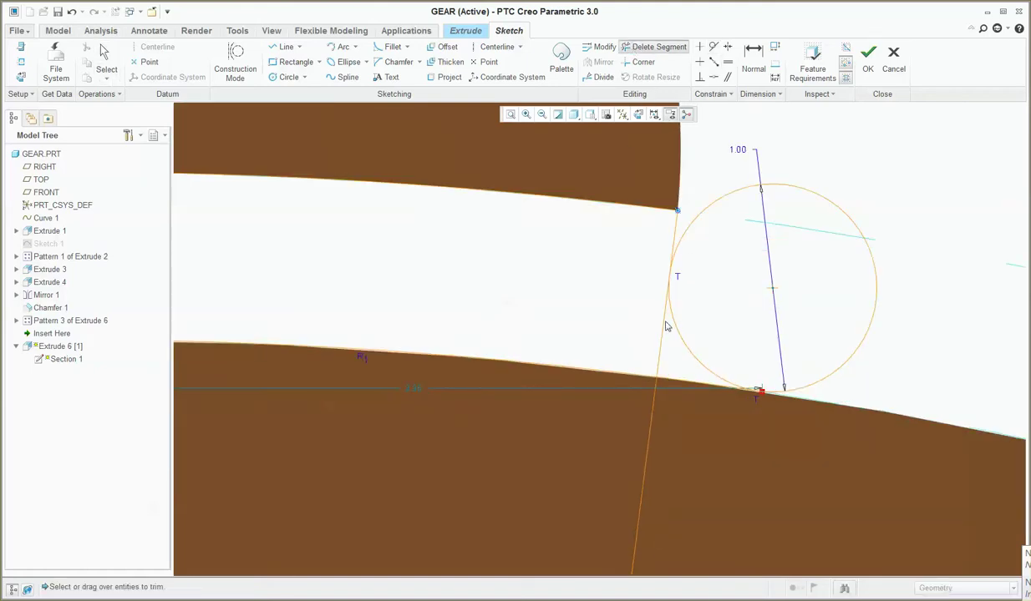
left_click_drag(632, 435, 653, 441)
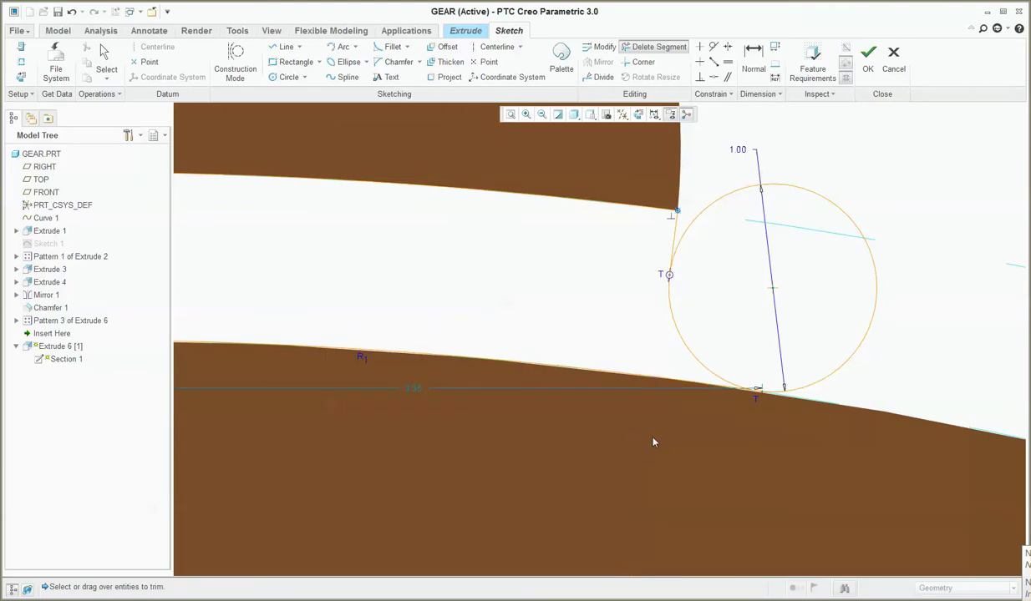
left_click(850, 344)
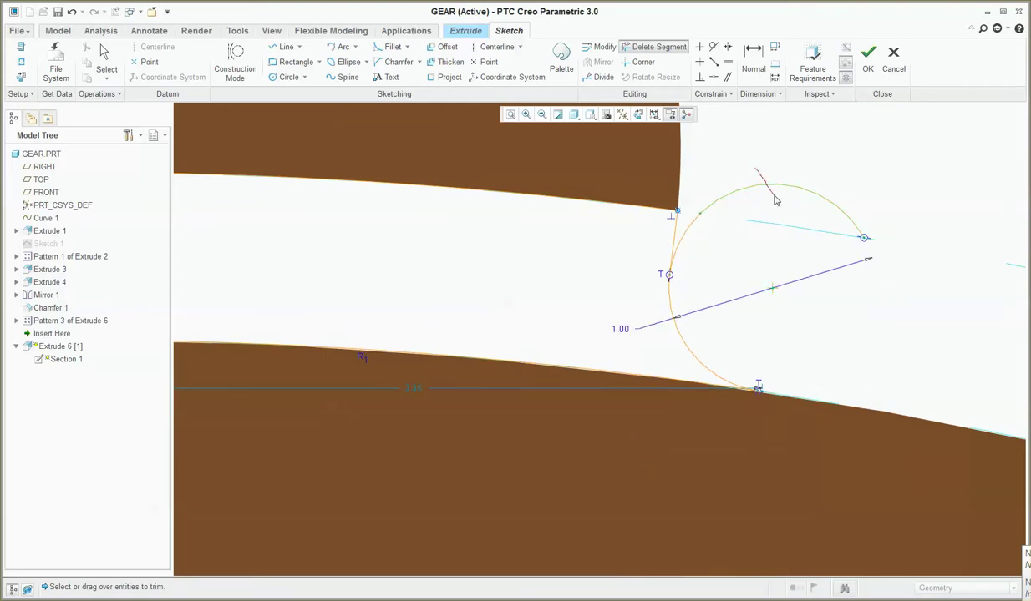
left_click(743, 192)
left_click(691, 225)
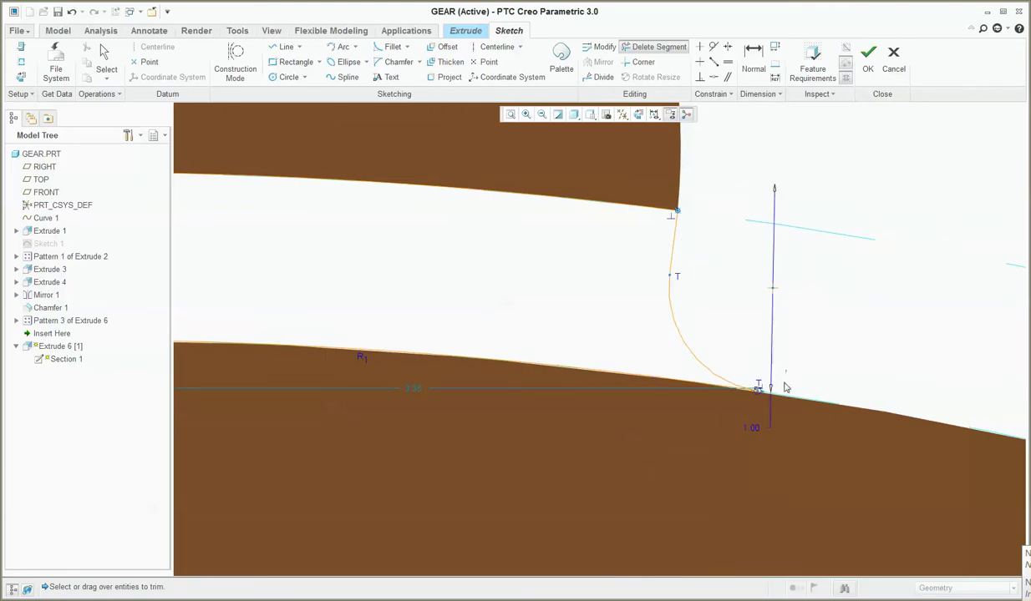
Step: Trim the short leftover of the section's lower arc beyond the right fillet, and check the left fillet's end for excess
scroll(767, 391, "up", 5)
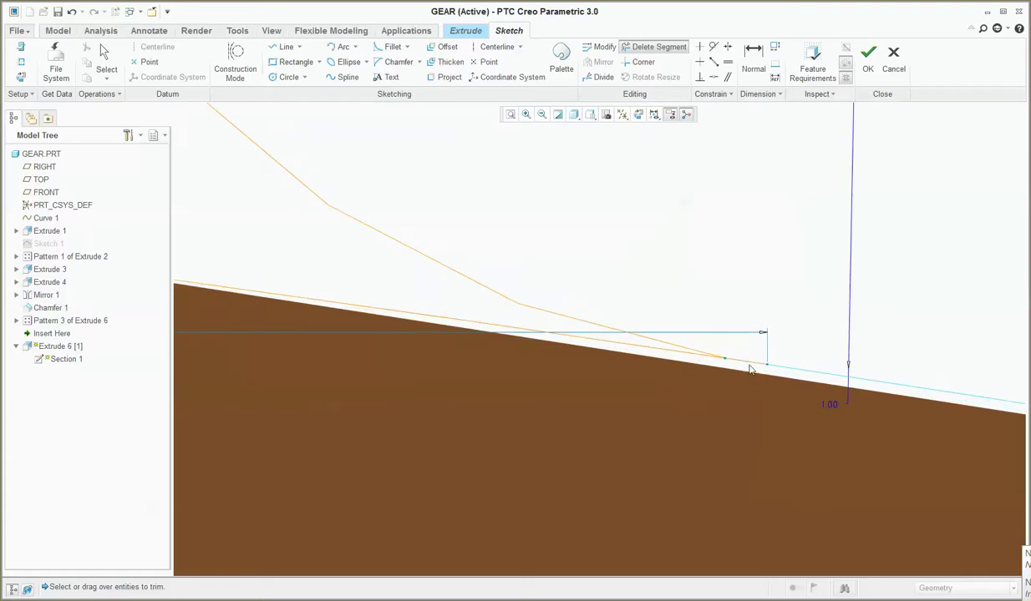
scroll(758, 393, "down", 6)
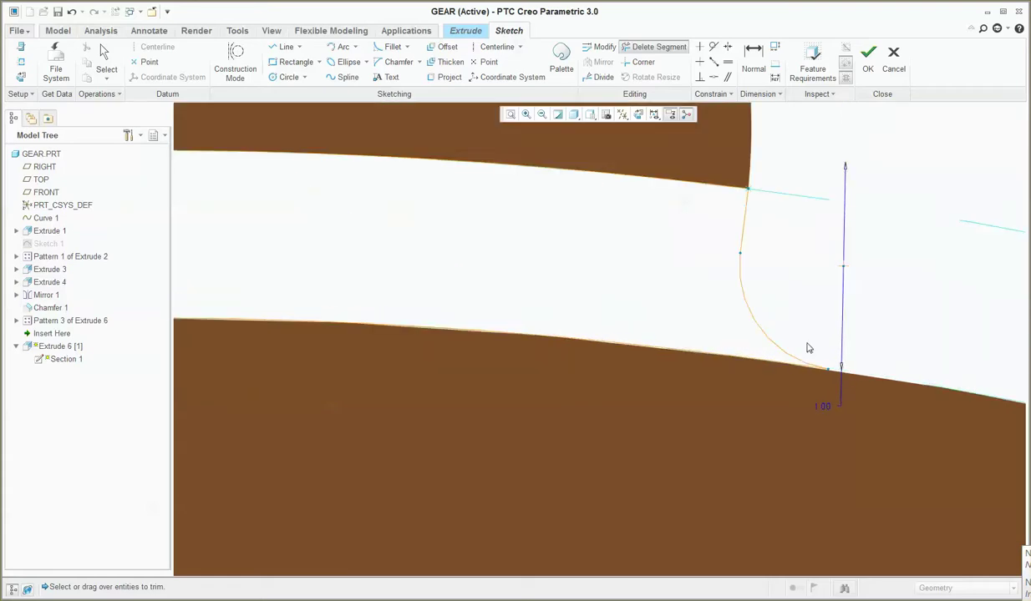
scroll(515, 357, "up", 6)
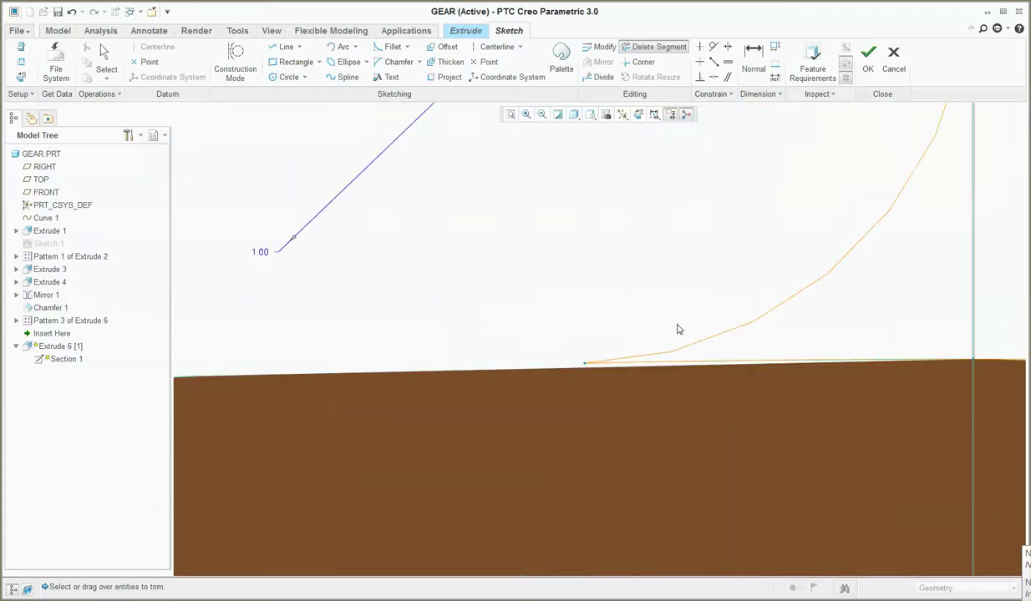
middle_click(635, 307)
scroll(499, 338, "down", 5)
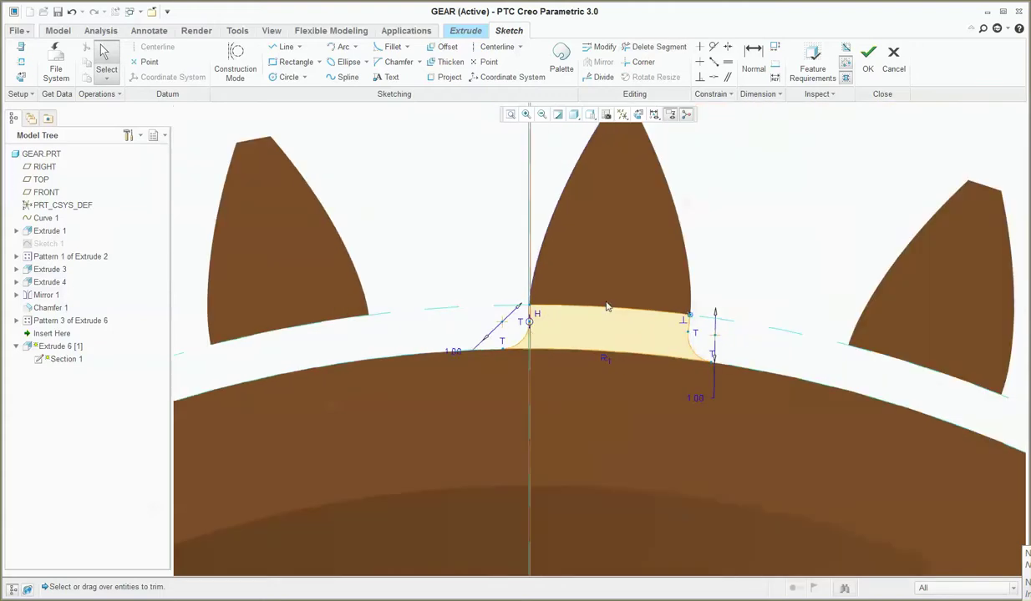
Step: Accept the reworked section, inspect the fillet's tangency on the root circle, and complete the redefined tooth root extrusion
left_click(874, 60)
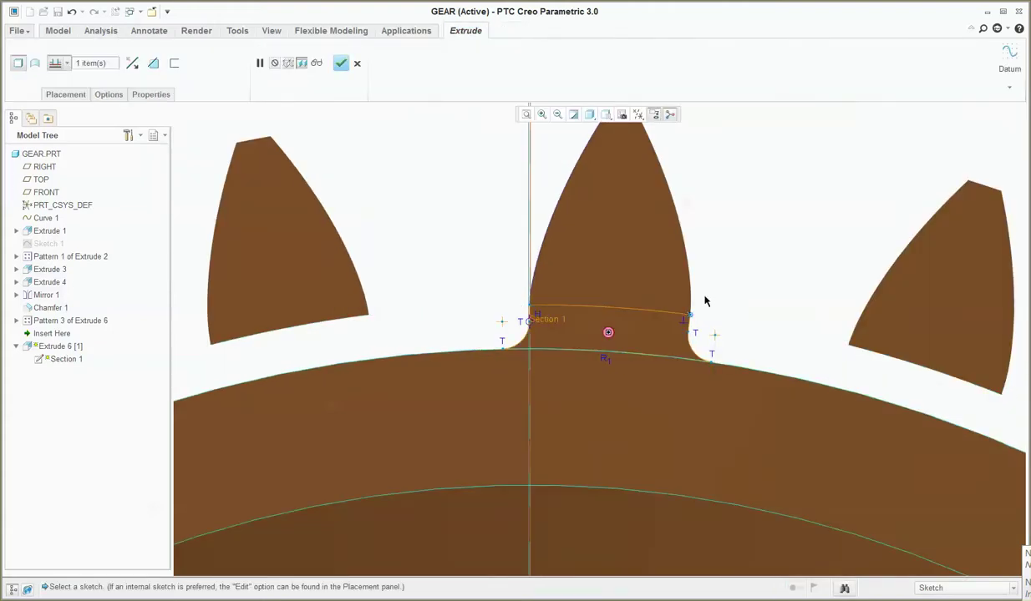
scroll(704, 301, "up", 4)
scroll(692, 323, "down", 3)
scroll(639, 464, "up", 6)
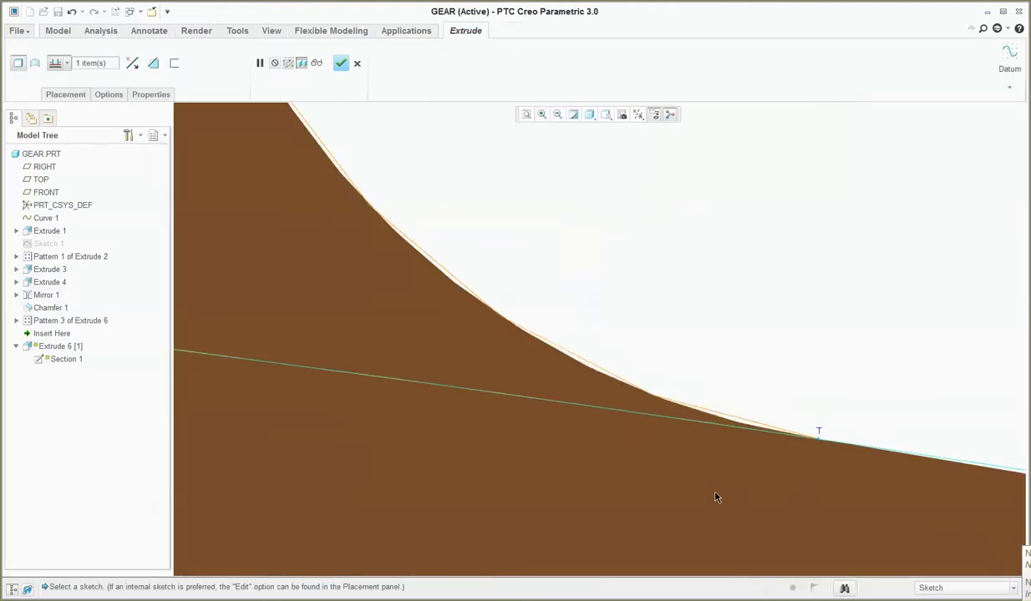
scroll(749, 450, "up", 2)
scroll(454, 373, "down", 2)
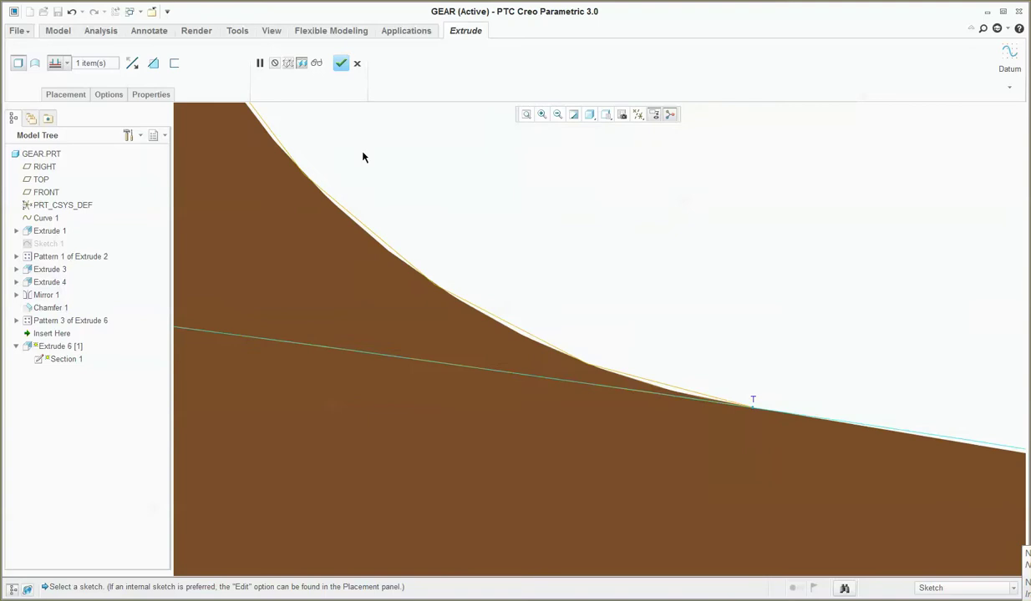
left_click(341, 62)
scroll(661, 329, "down", 6)
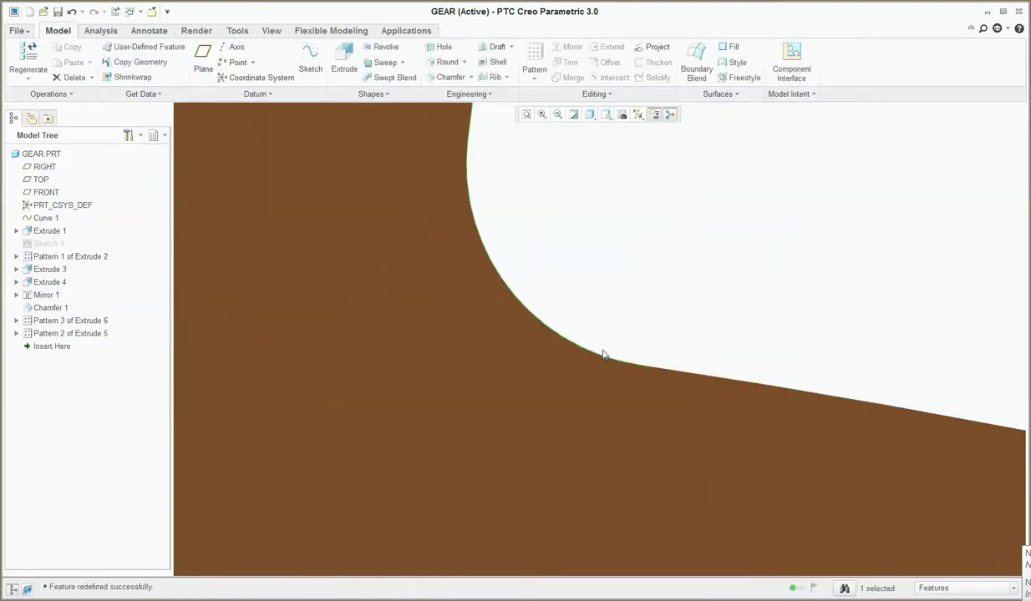
scroll(661, 329, "down", 5)
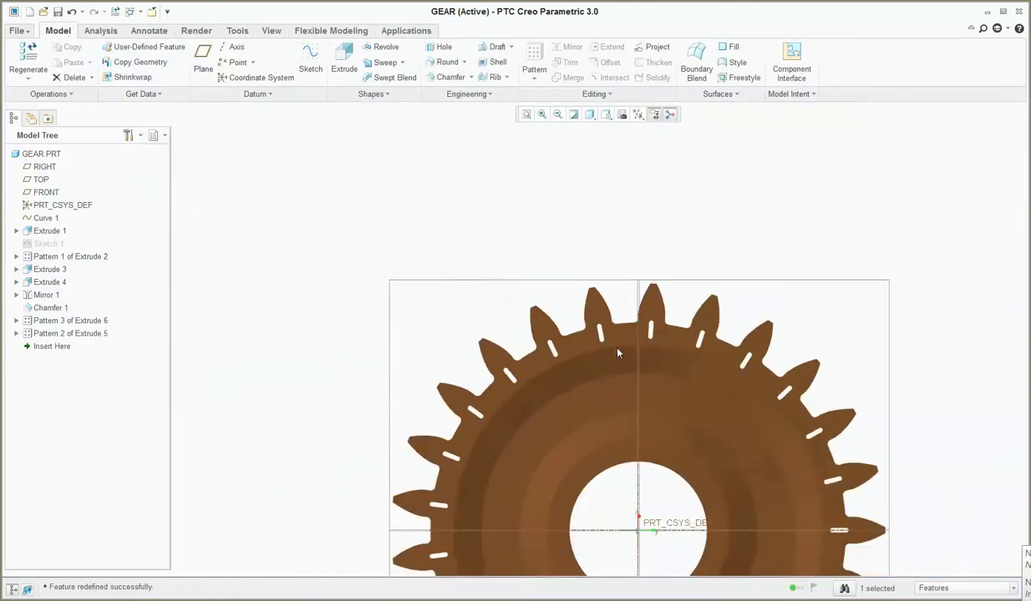
Step: Open the internal sketch of the first slot cut, Extrude 5, and inspect the root fillets on both sides of its tooth
scroll(594, 335, "up", 5)
scroll(698, 243, "up", 2)
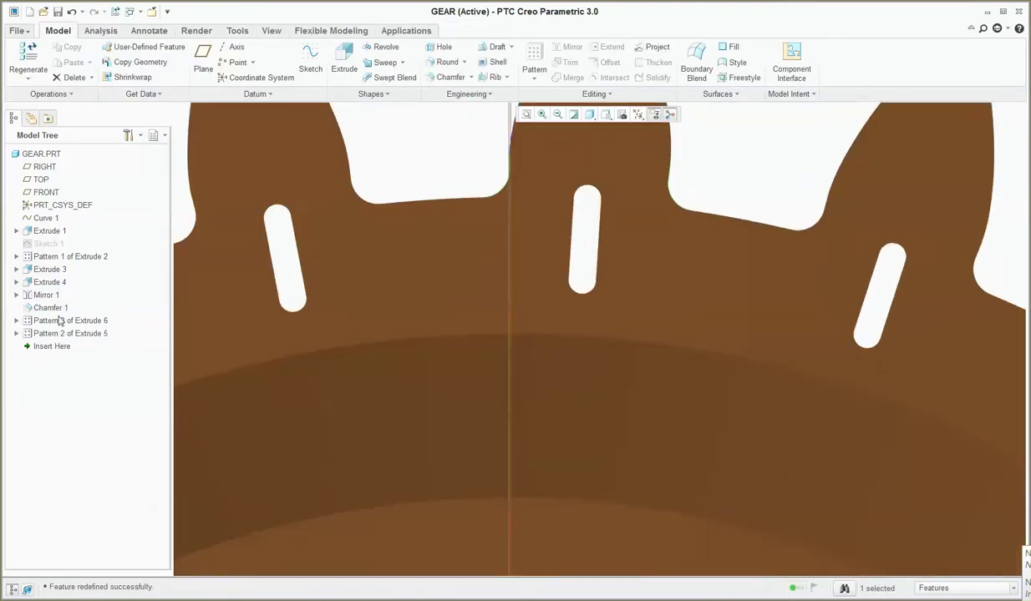
left_click(16, 333)
right_click(86, 347)
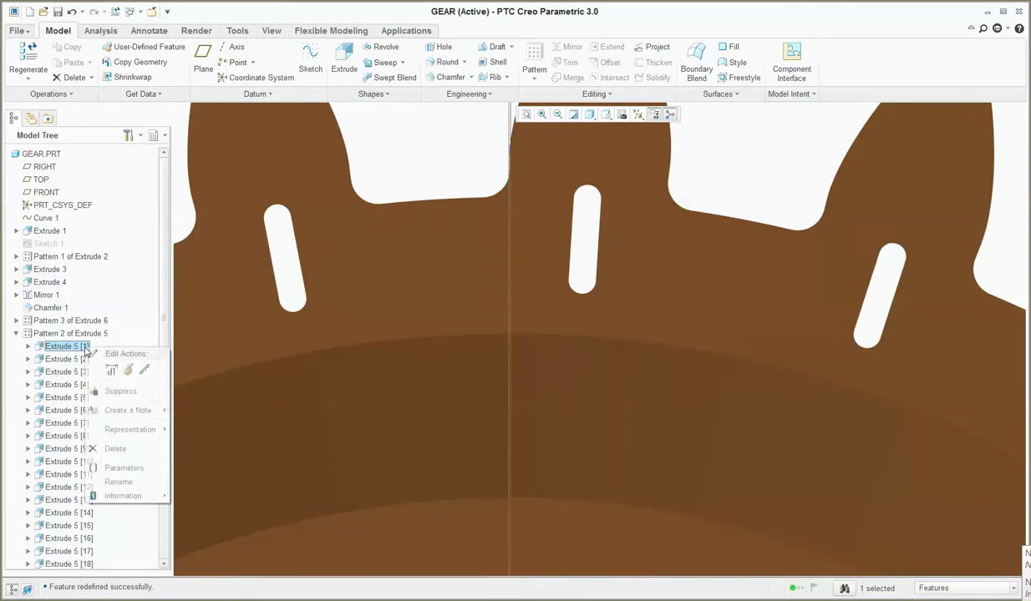
left_click(127, 366)
right_click(363, 147)
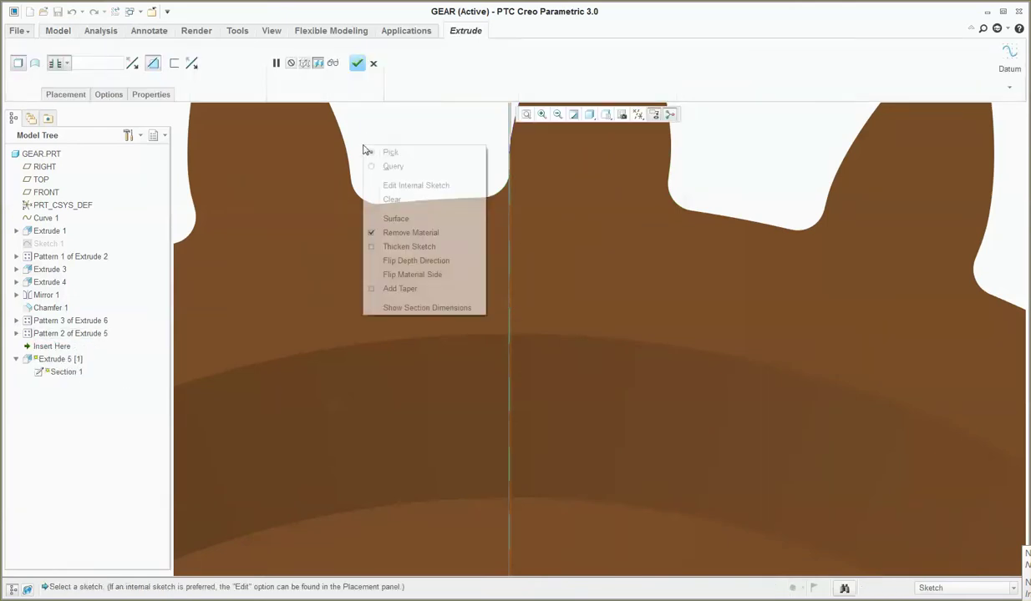
left_click(437, 186)
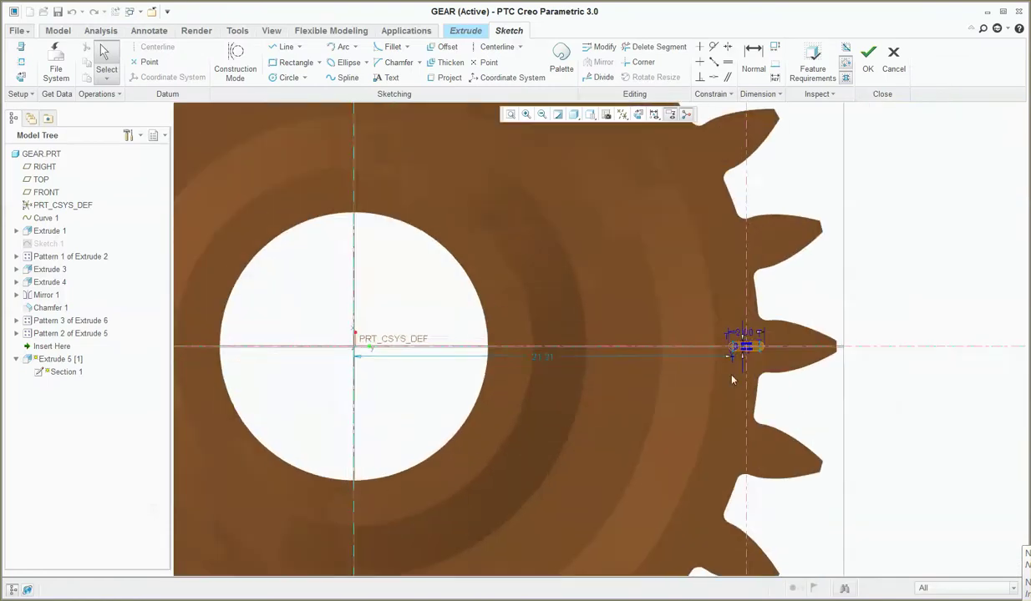
scroll(693, 328, "down", 3)
scroll(698, 355, "up", 2)
scroll(705, 417, "down", 3)
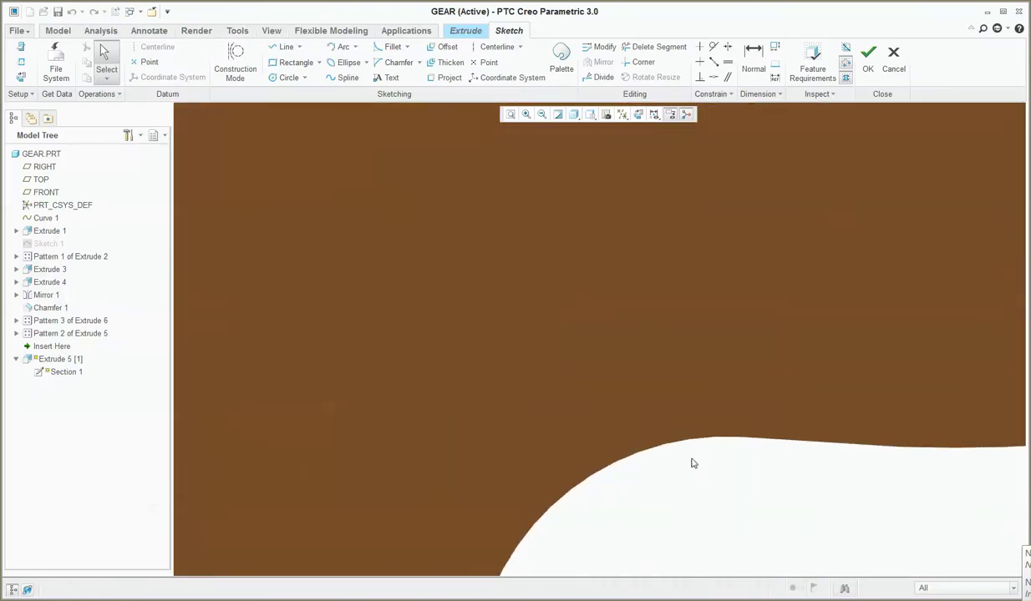
scroll(584, 426, "up", 3)
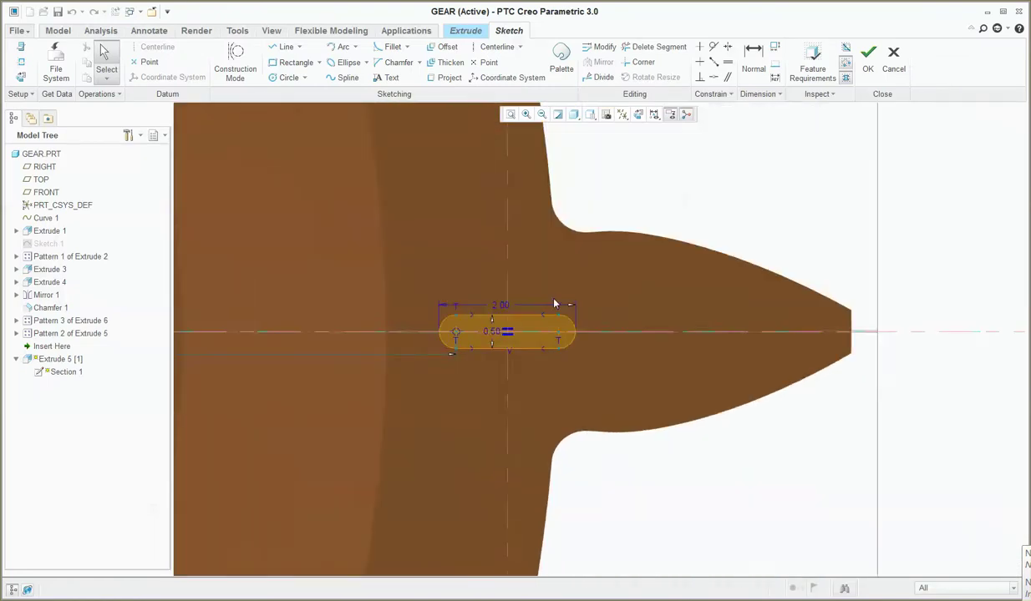
scroll(532, 287, "down", 5)
scroll(629, 197, "down", 2)
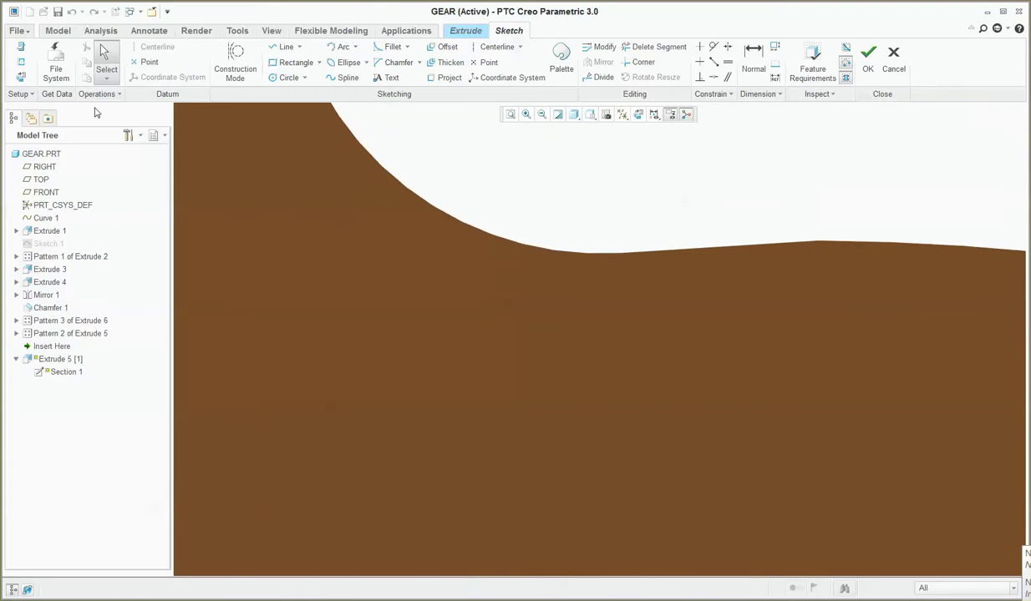
Step: Add the root fillet arcs and adjoining straight flank edges on both sides of the tooth as sketch references
left_click(21, 77)
left_click(641, 270)
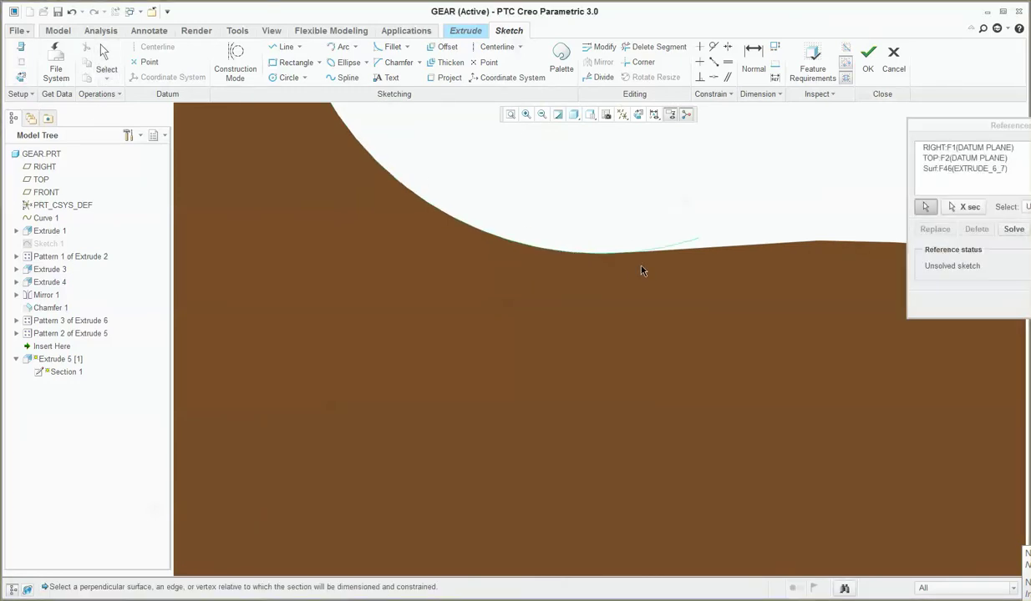
left_click(709, 249)
scroll(598, 259, "up", 3)
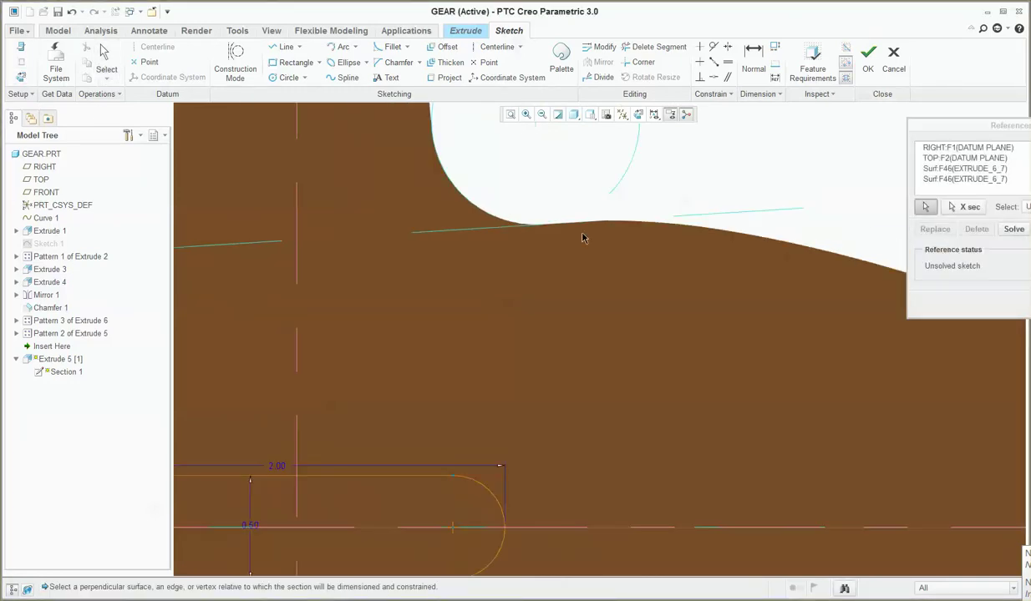
scroll(584, 416, "down", 2)
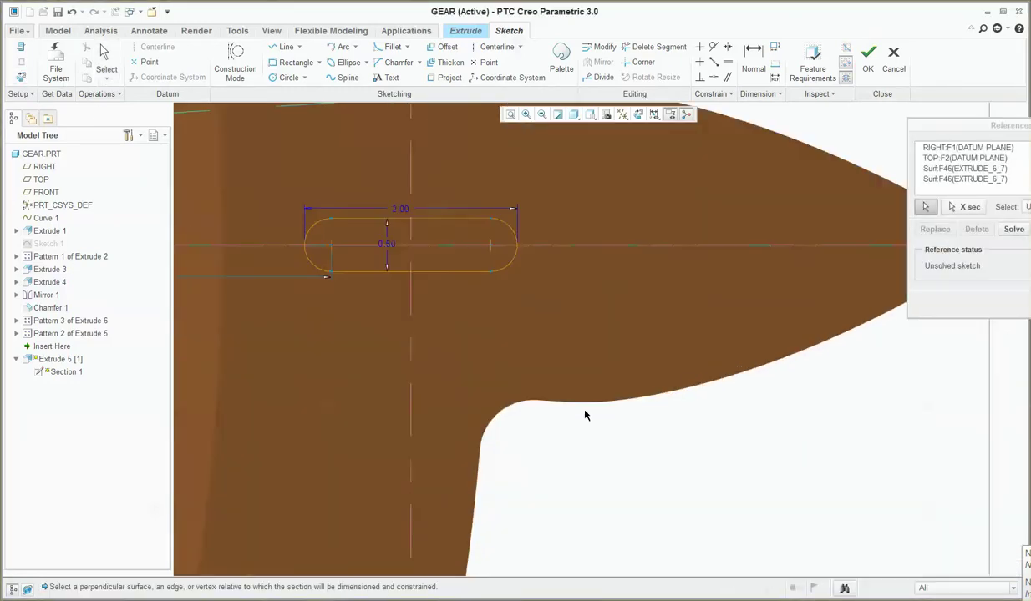
left_click(542, 404)
scroll(524, 410, "down", 3)
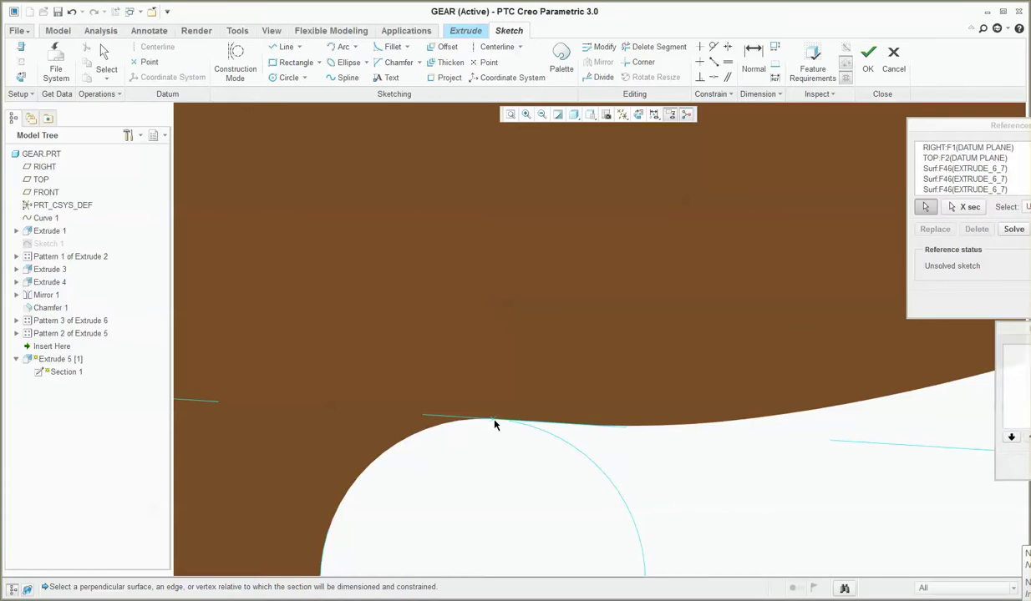
scroll(494, 421, "up", 4)
scroll(522, 321, "down", 3)
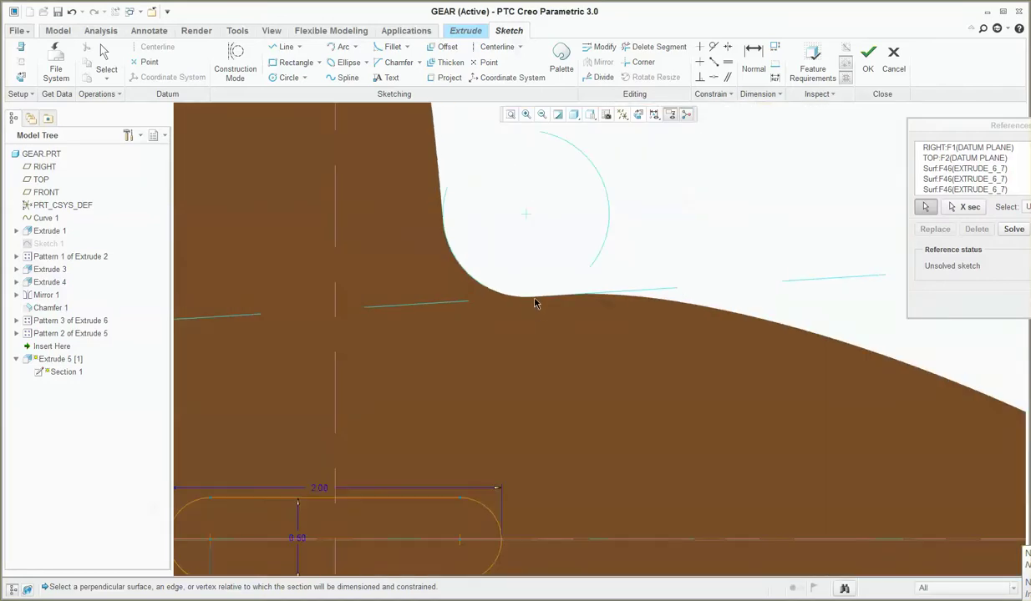
middle_click(320, 185)
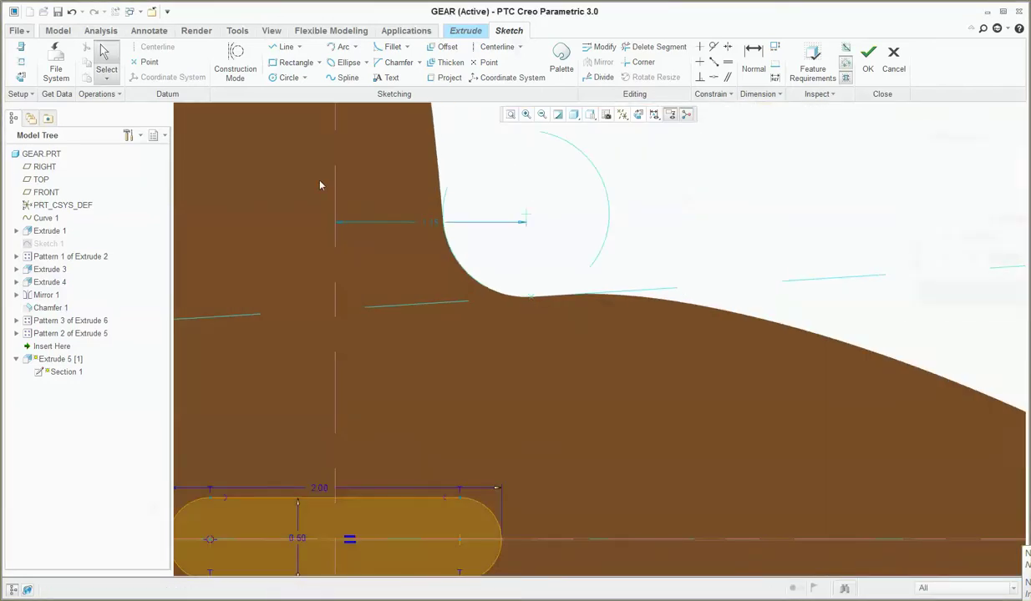
Step: Make the slot's vertical centerline coincident with the point where the upper root fillet meets the tooth flank
scroll(464, 185, "up", 4)
scroll(490, 166, "down", 3)
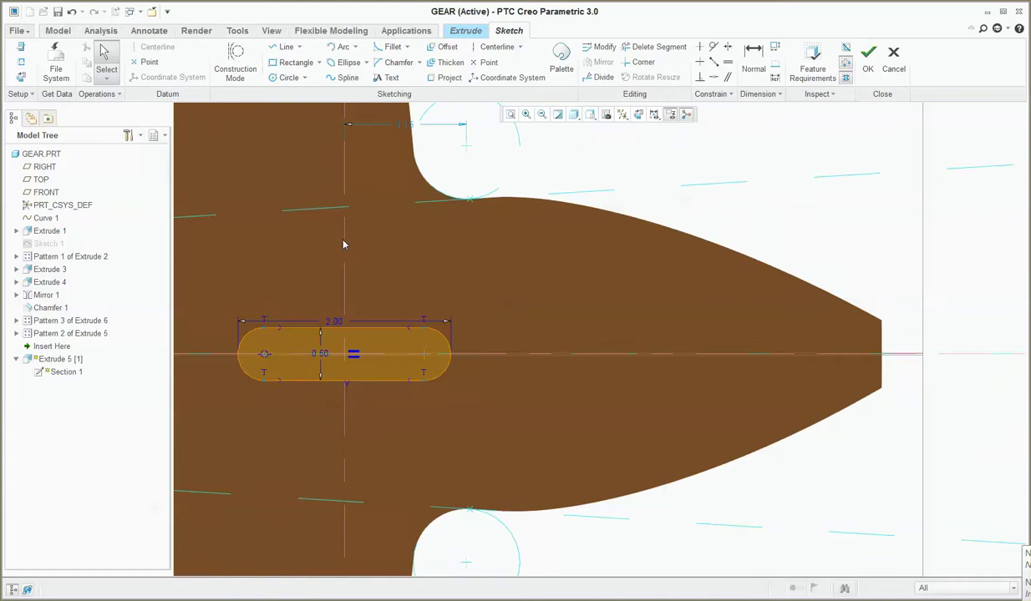
left_click(345, 241)
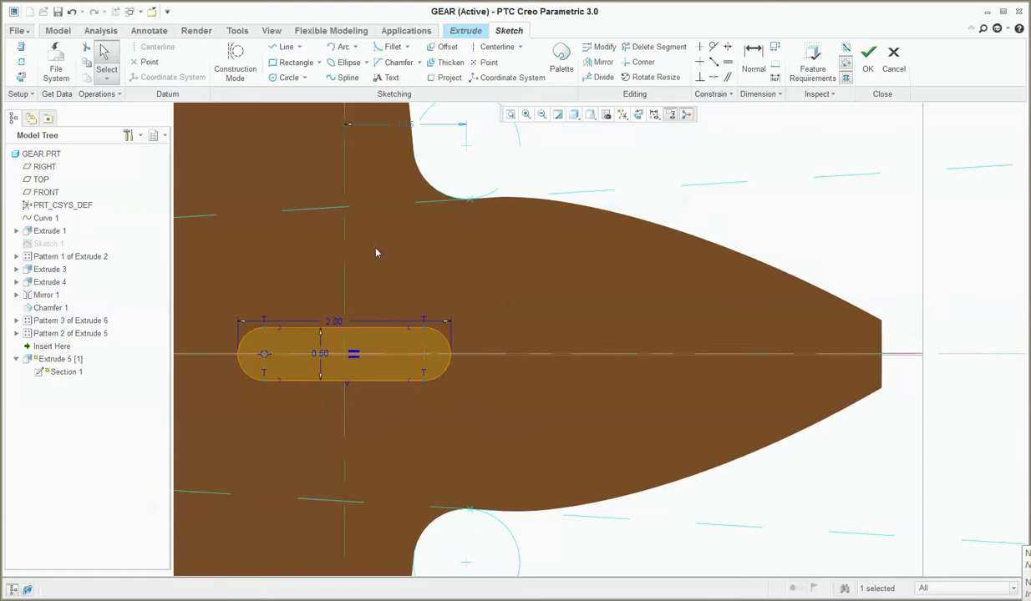
left_click(713, 77)
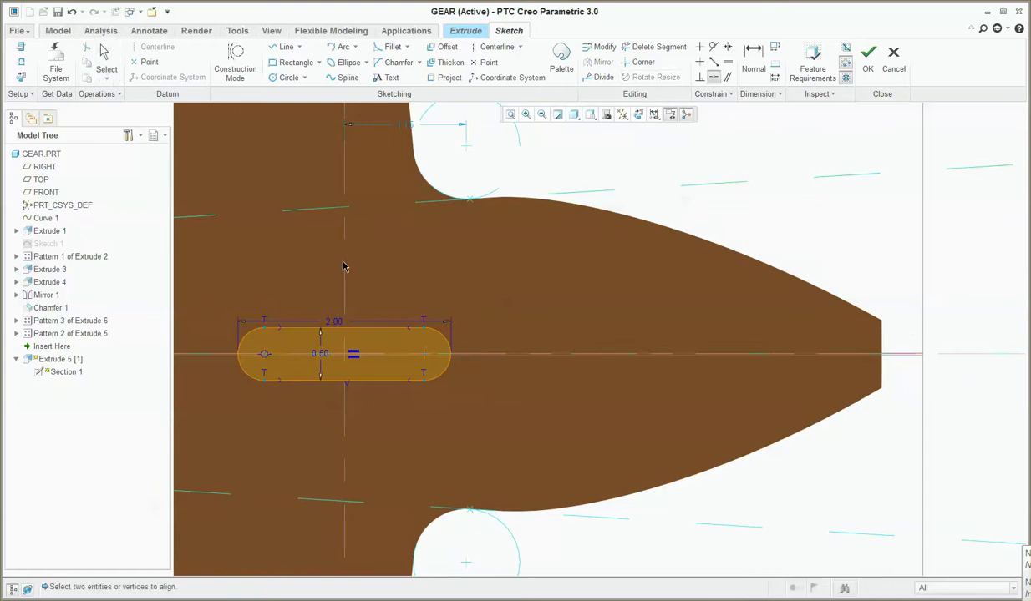
left_click(470, 205)
middle_click(632, 318)
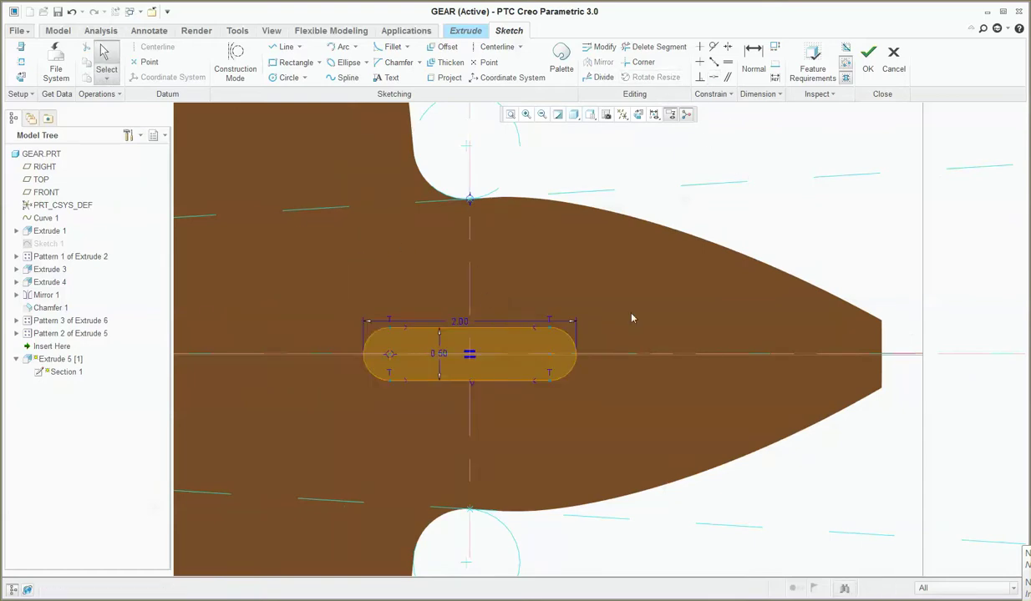
Step: Accept the slot section, complete the redefined Extrude 5 cut, and inspect the regenerated slot on the tooth
left_click(867, 59)
middle_click(701, 323)
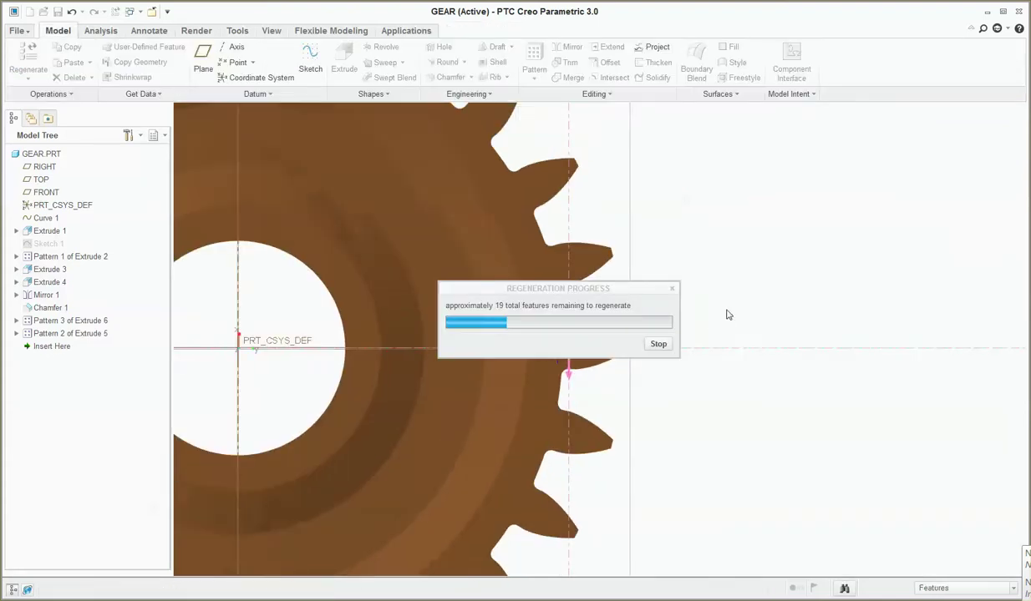
scroll(726, 313, "down", 5)
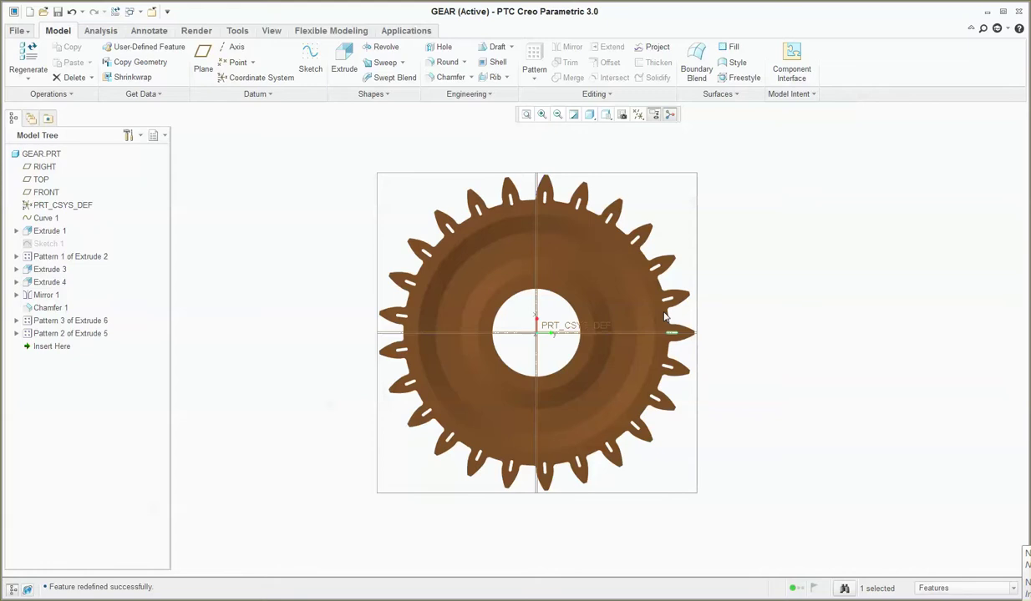
scroll(668, 317, "up", 6)
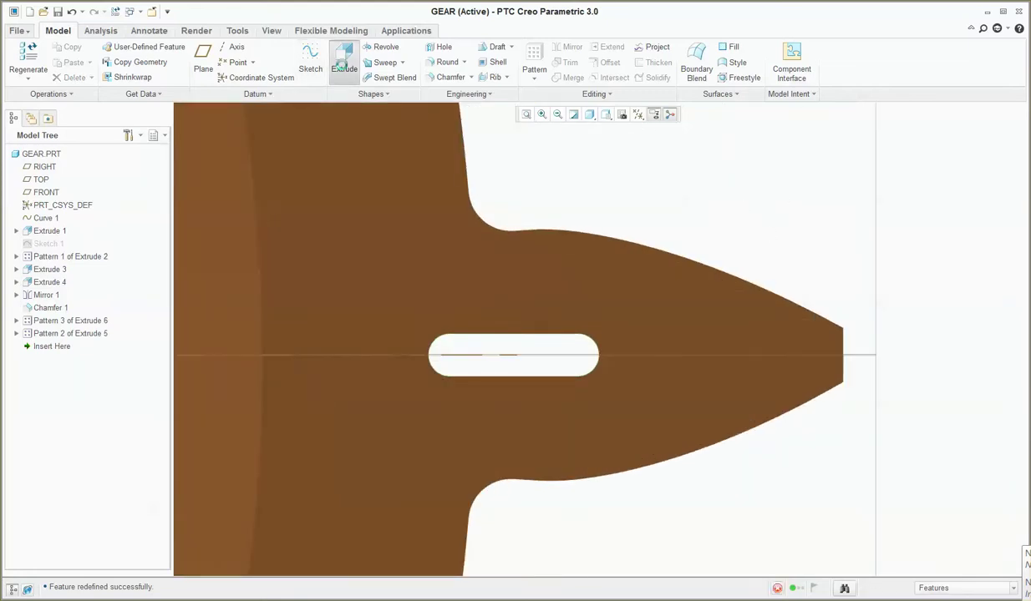
Step: Start a through-all Extrude cut with its sketch on the tooth's flat face, using the RIGHT plane as the top reference
left_click(343, 67)
left_click(153, 62)
left_click(67, 63)
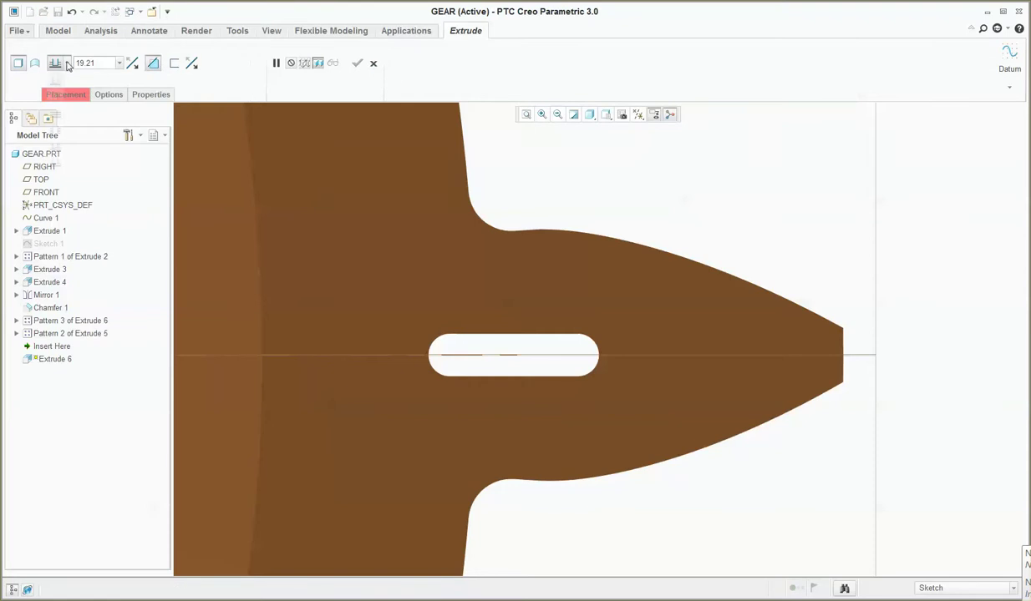
left_click(55, 129)
left_click(65, 94)
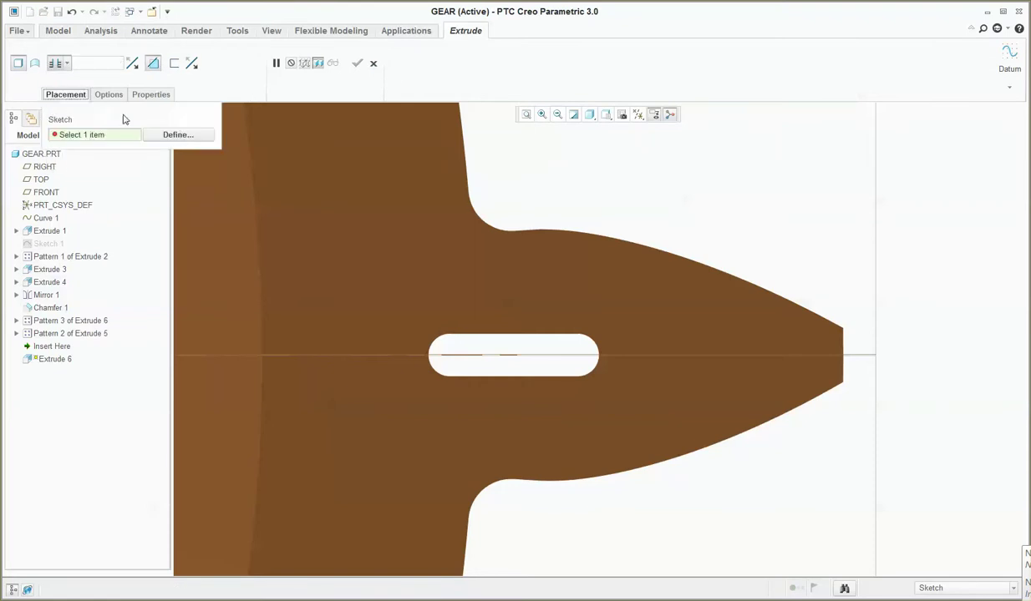
left_click(173, 133)
left_click(472, 256)
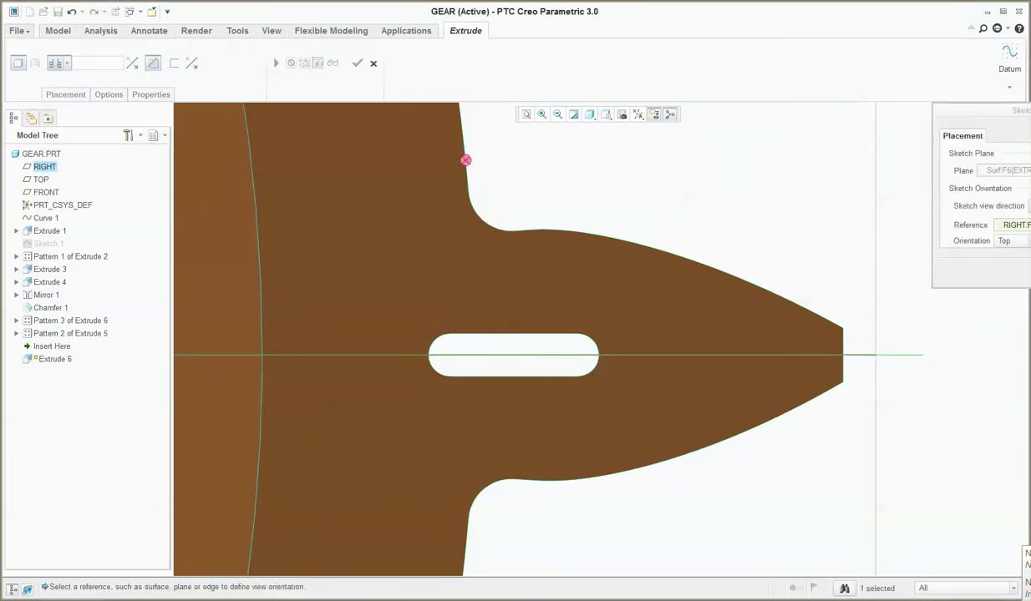
key("Return")
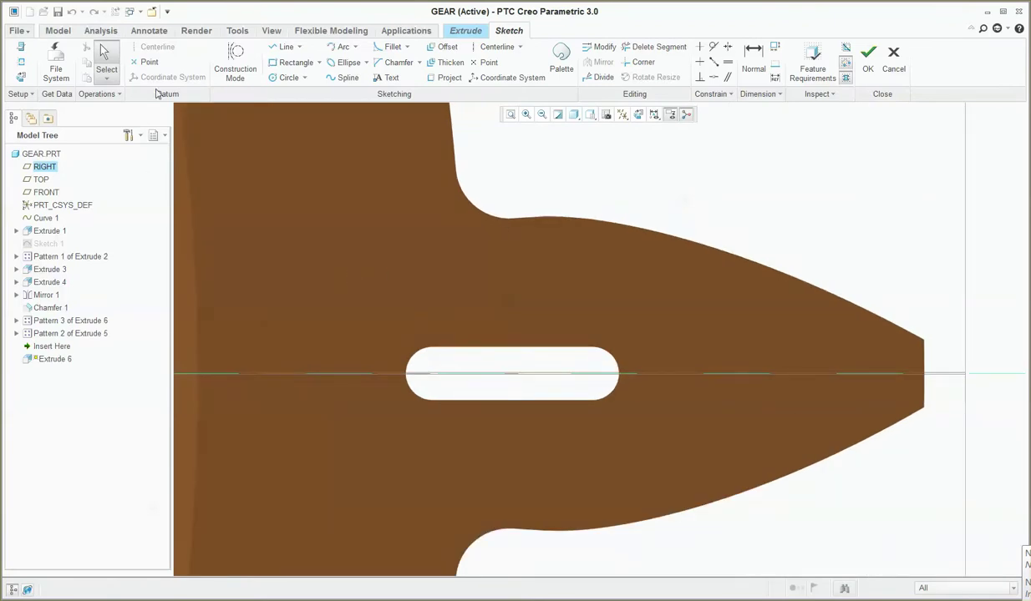
Step: Sketch an inclined centerline across the tooth at 17 degrees to the horizontal reference, and move it closer above the existing slot
left_click(497, 46)
left_click(279, 221)
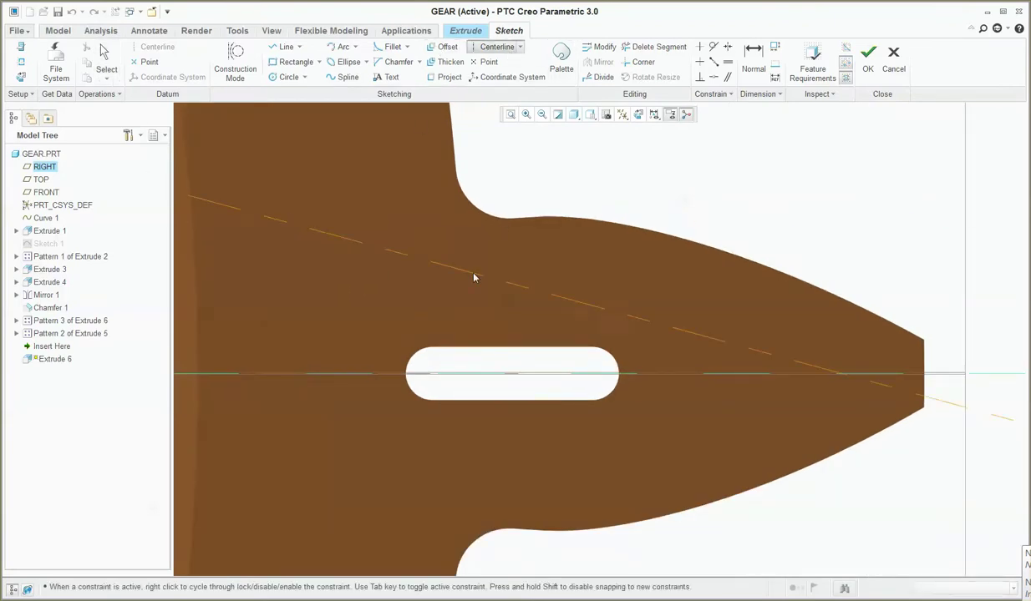
left_click(662, 345)
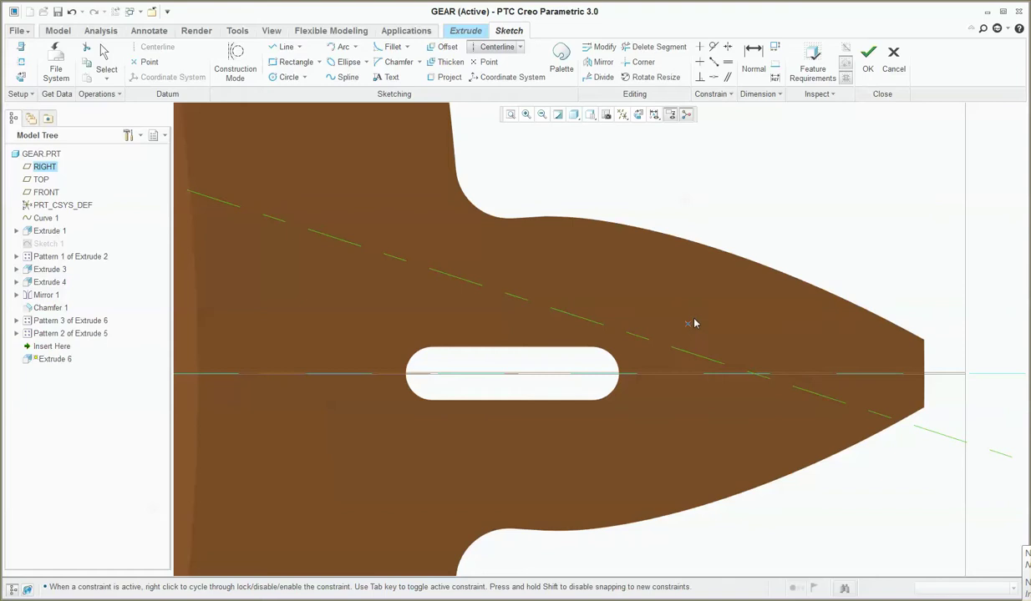
middle_click(668, 306)
double_click(543, 347)
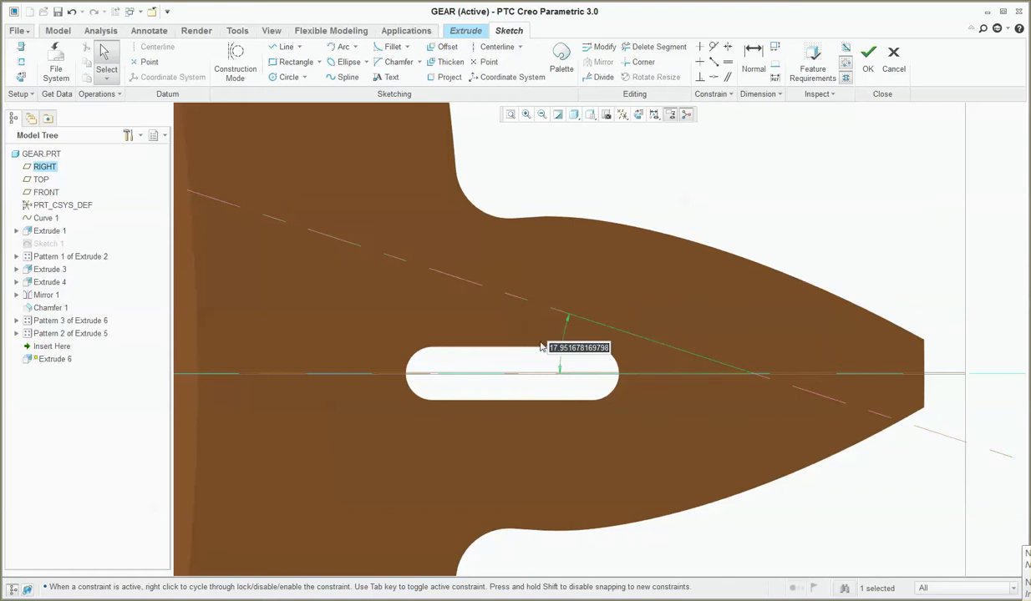
type("17")
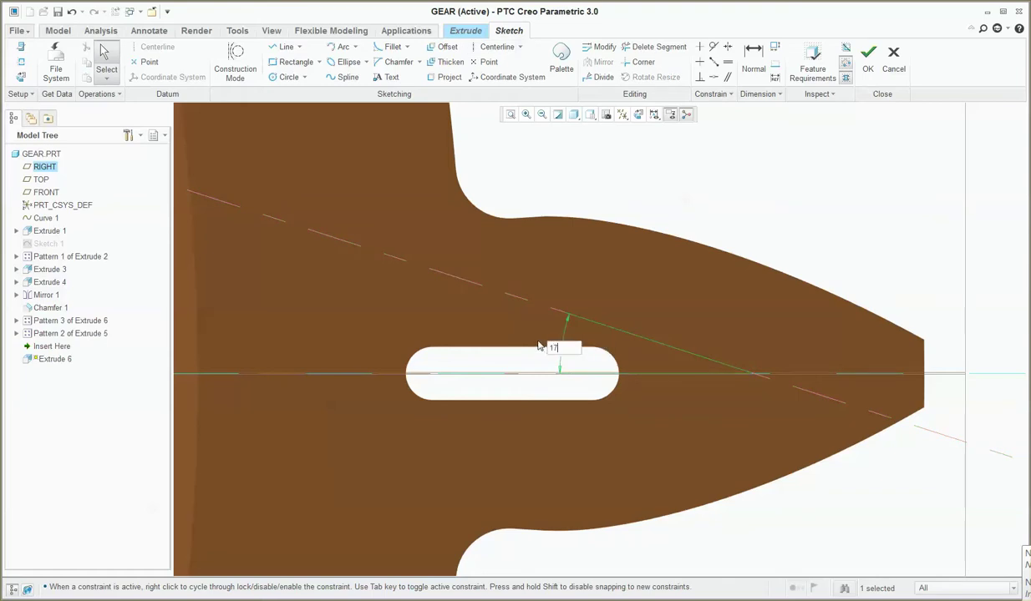
key("Return")
scroll(539, 345, "up", 3)
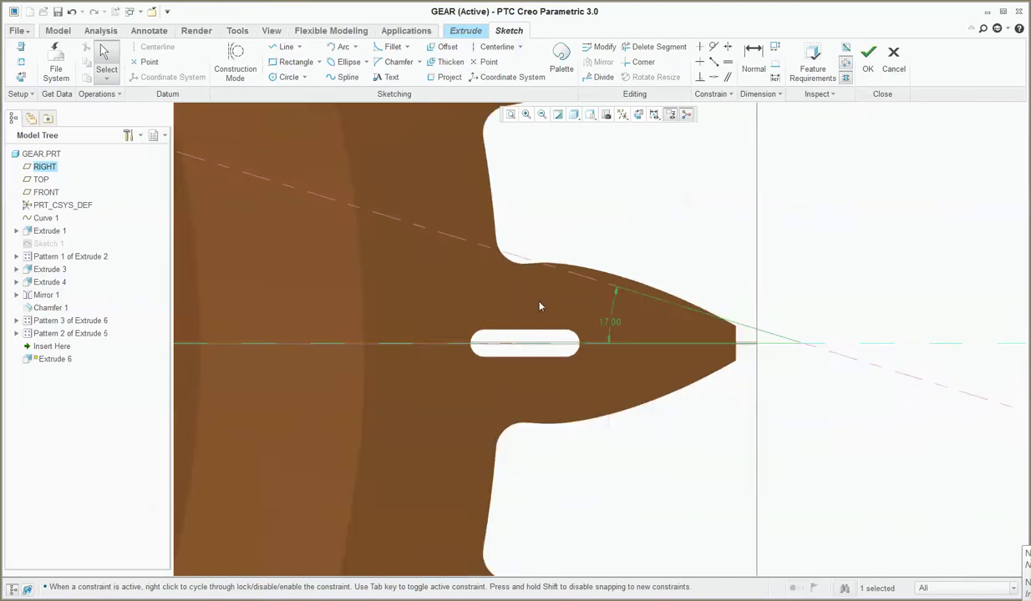
scroll(520, 290, "down", 4)
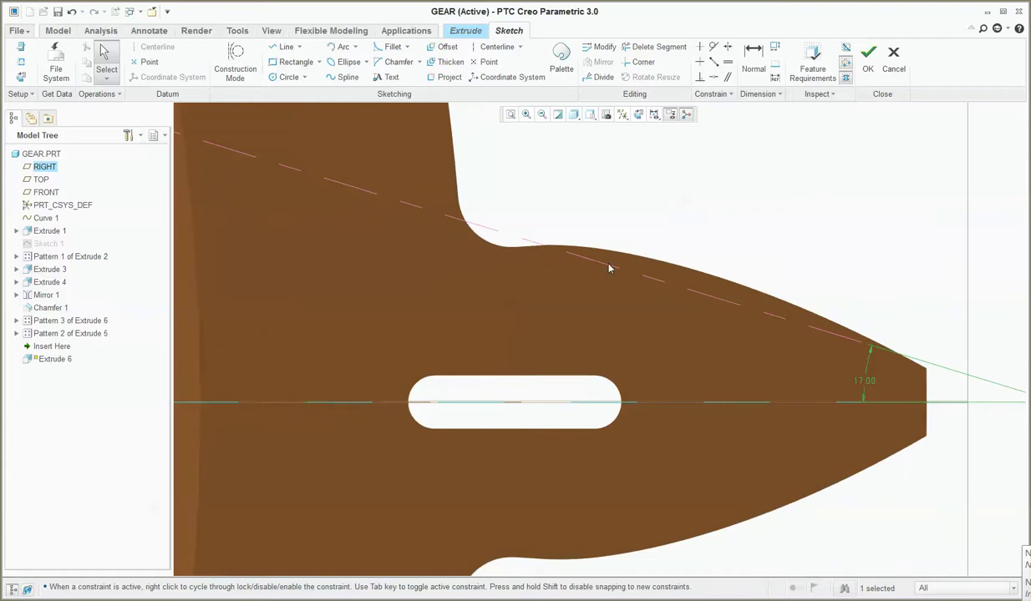
left_click_drag(609, 268, 563, 347)
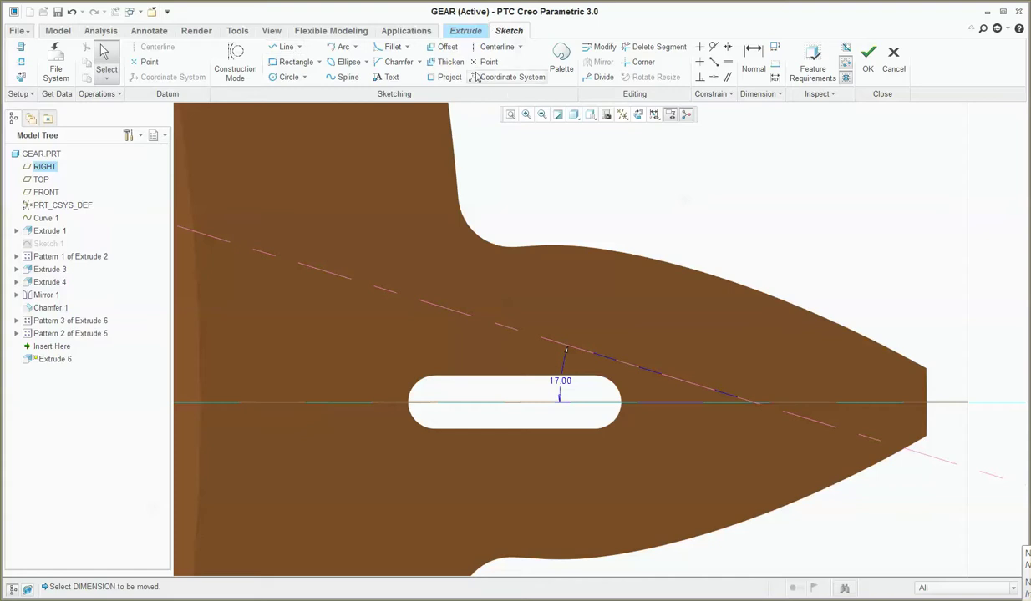
Step: Insert a Racetrack shape from the Sketcher Palette above the inclined centerline, near the upper tooth root
left_click(561, 60)
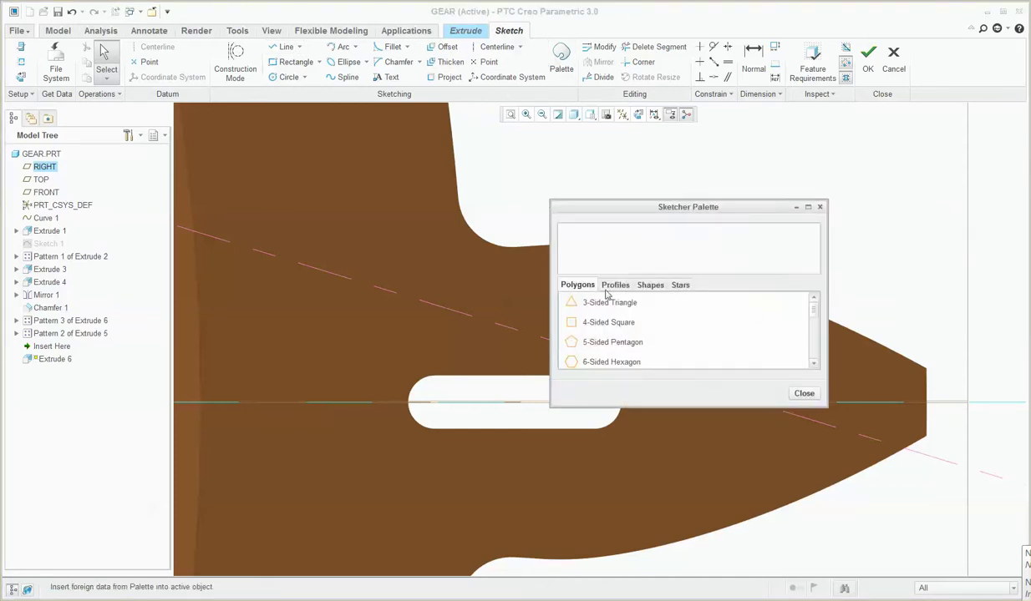
left_click(650, 285)
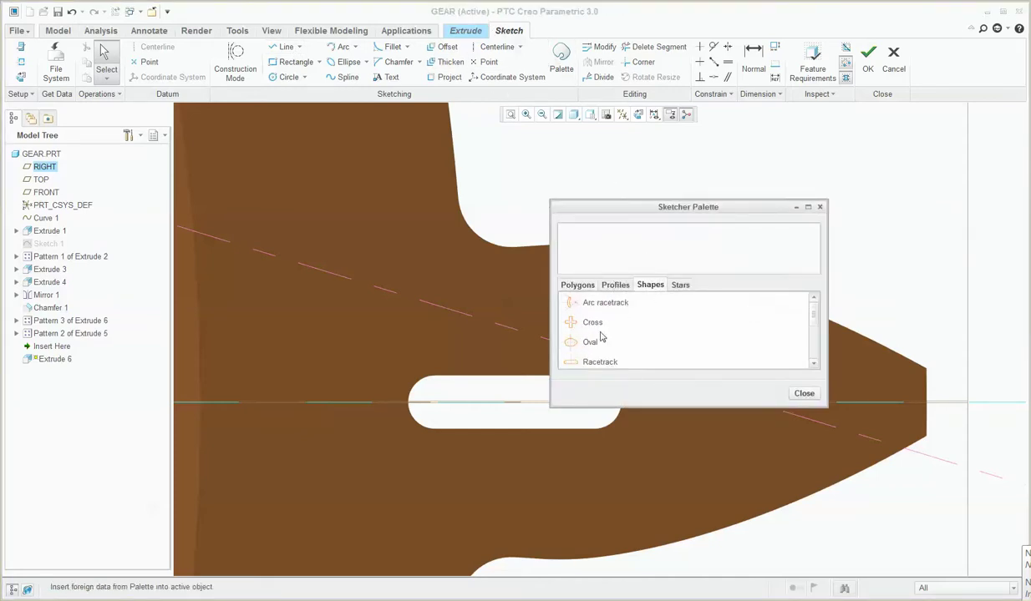
scroll(605, 332, "down", 2)
scroll(607, 327, "up", 1)
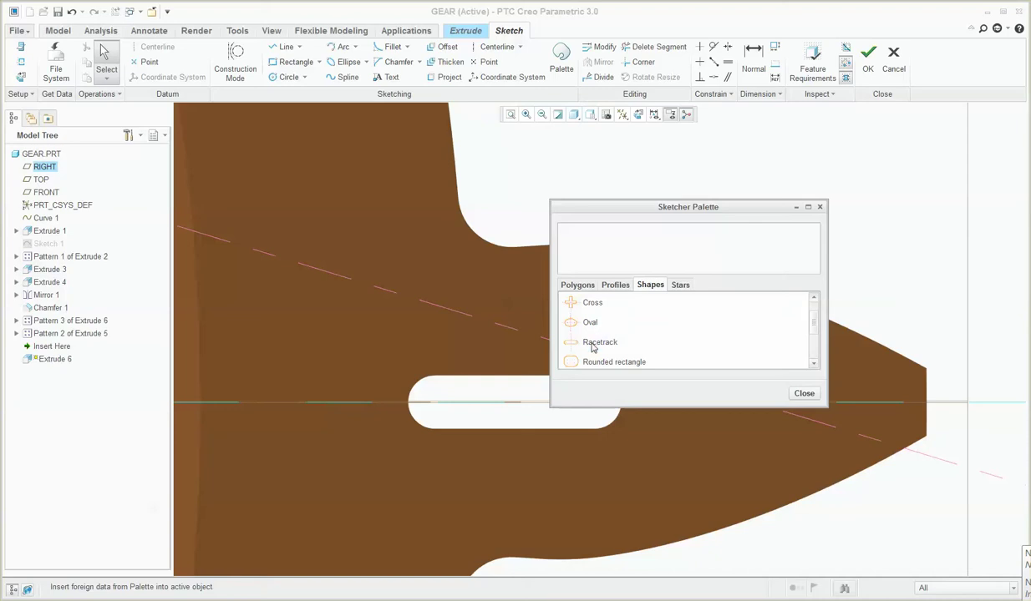
left_click(591, 342)
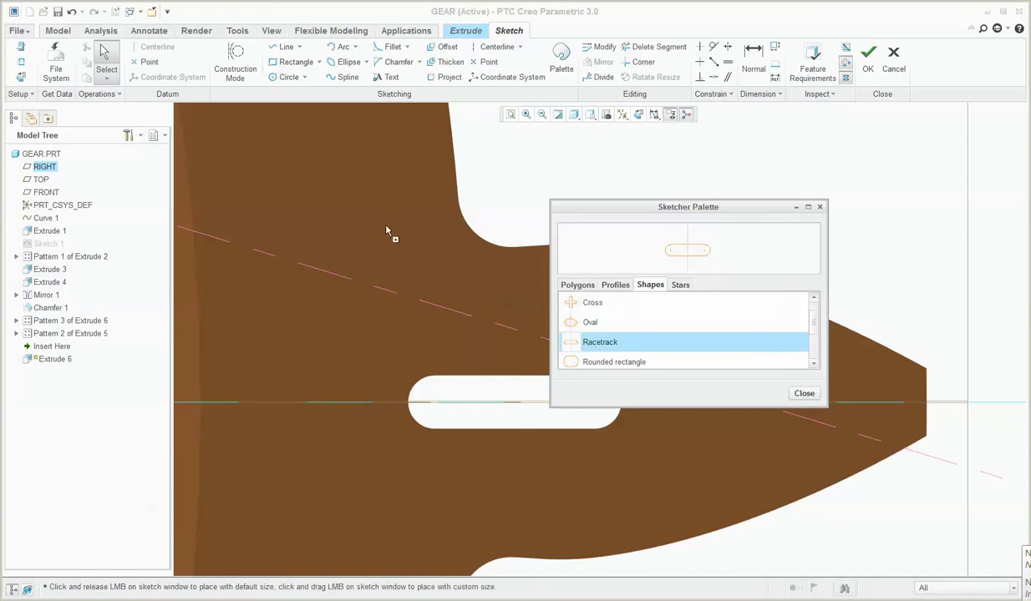
left_click(417, 249)
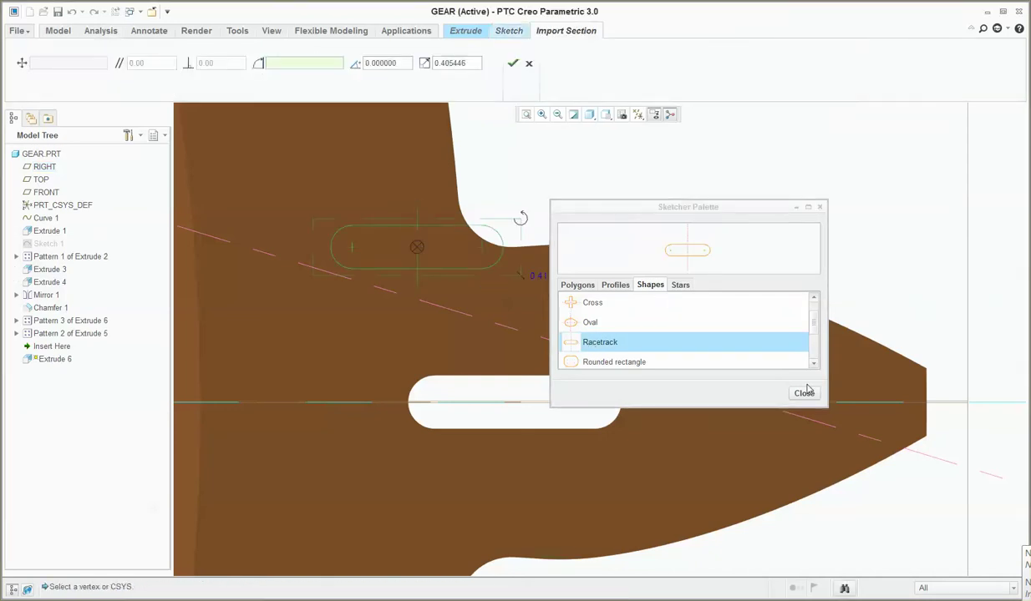
left_click(801, 391)
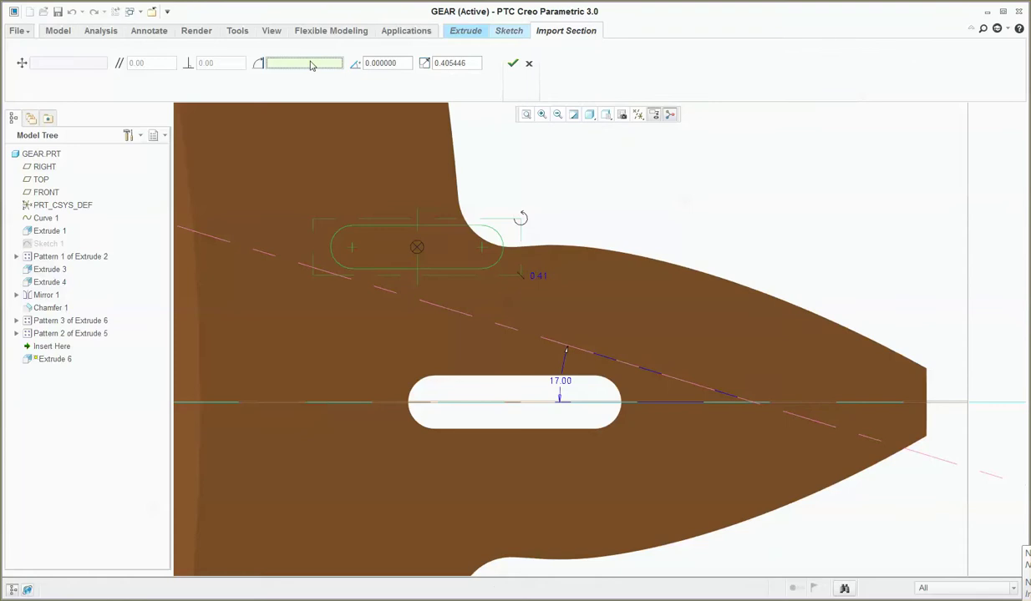
Step: Set the racetrack's rotation angle to -17 degrees and accept its placement
double_click(392, 64)
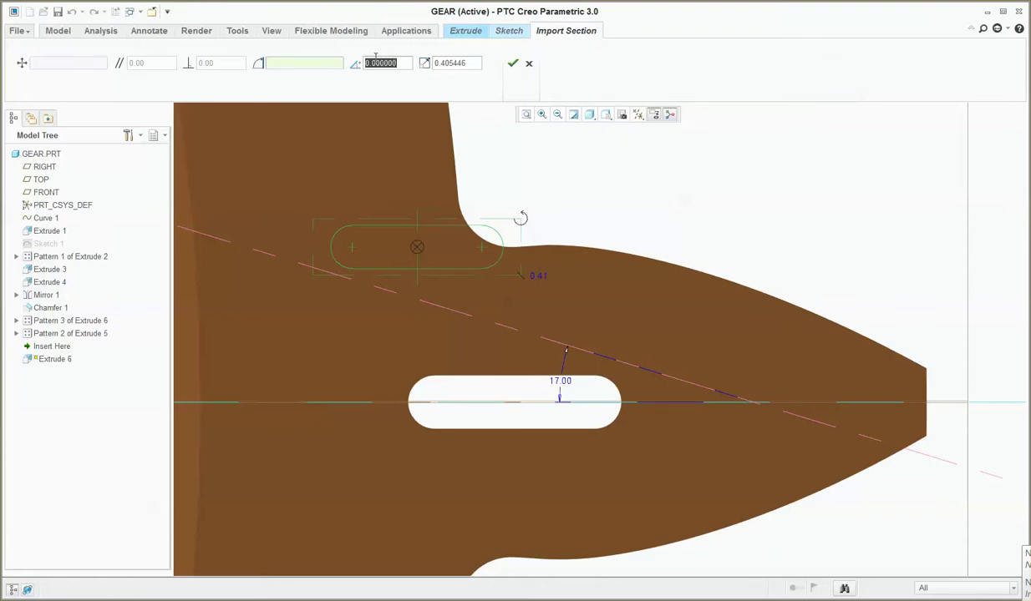
type("17")
key("Return")
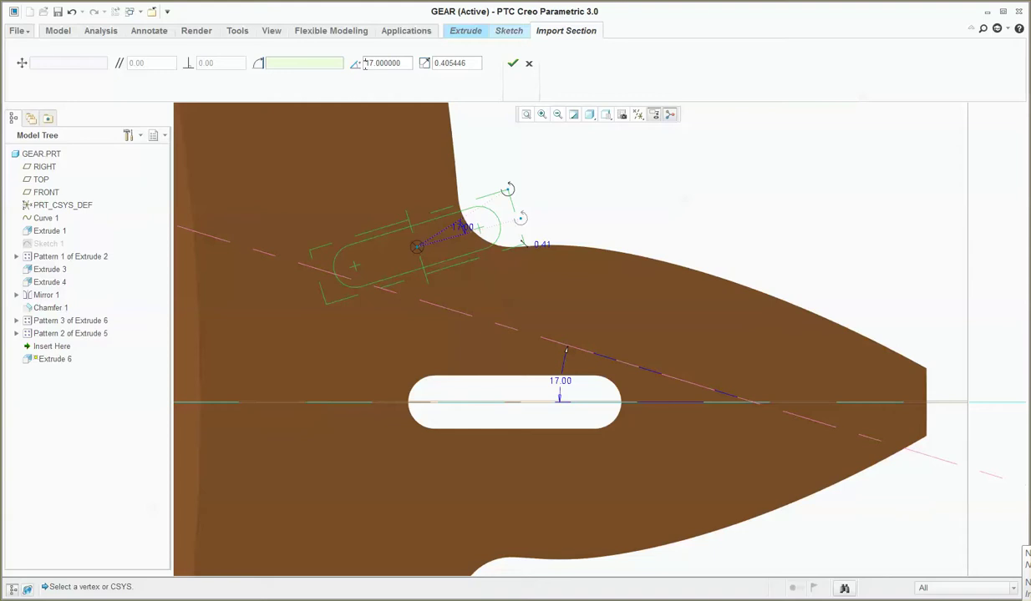
left_click(365, 64)
type("-")
key("Return")
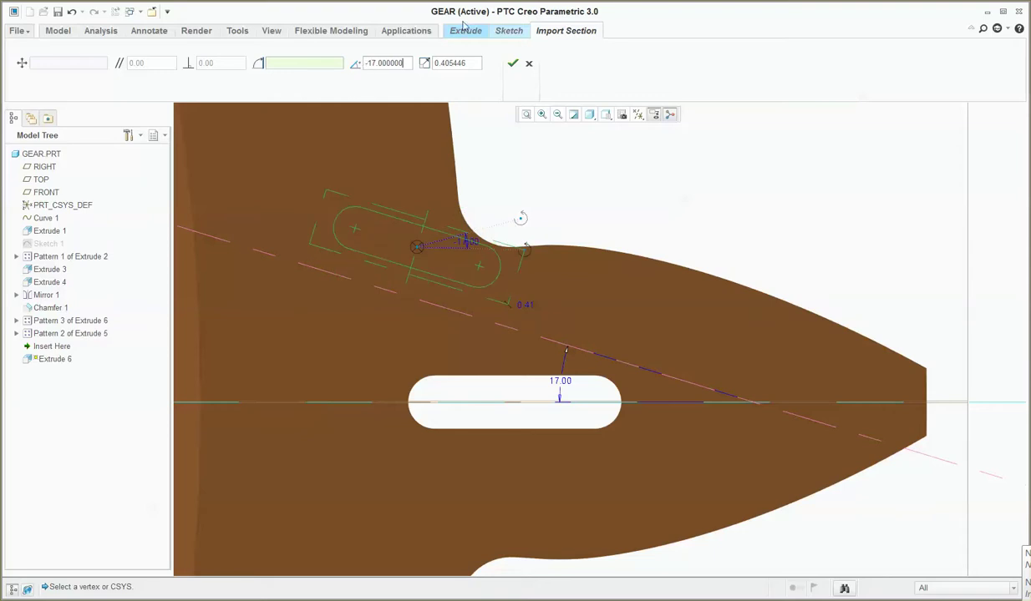
left_click(513, 62)
Step: Make the center of the racetrack's end arc nearest the tooth root coincident with the inclined centerline
scroll(458, 316, "down", 4)
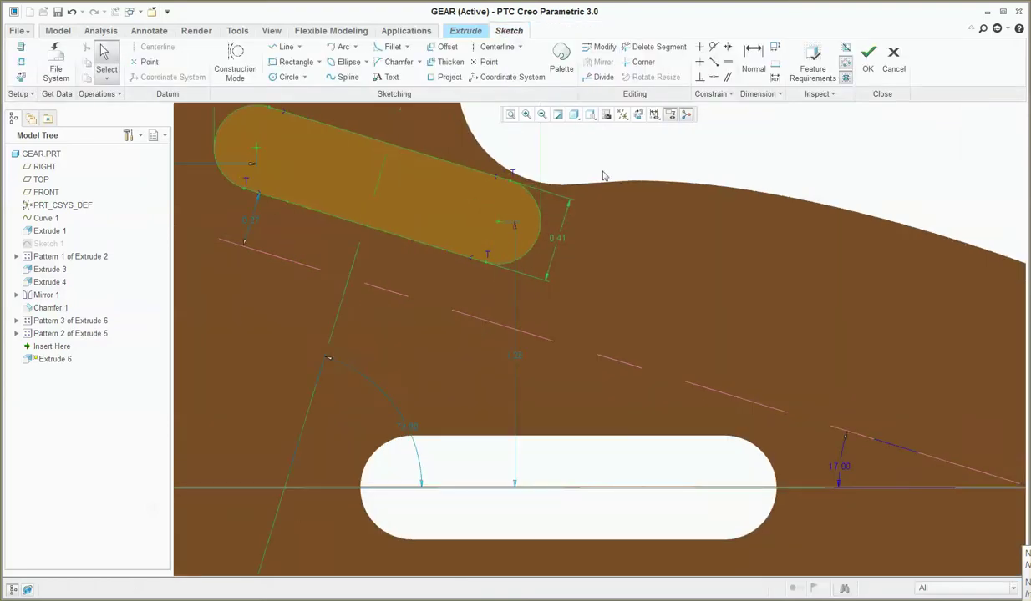
left_click(716, 76)
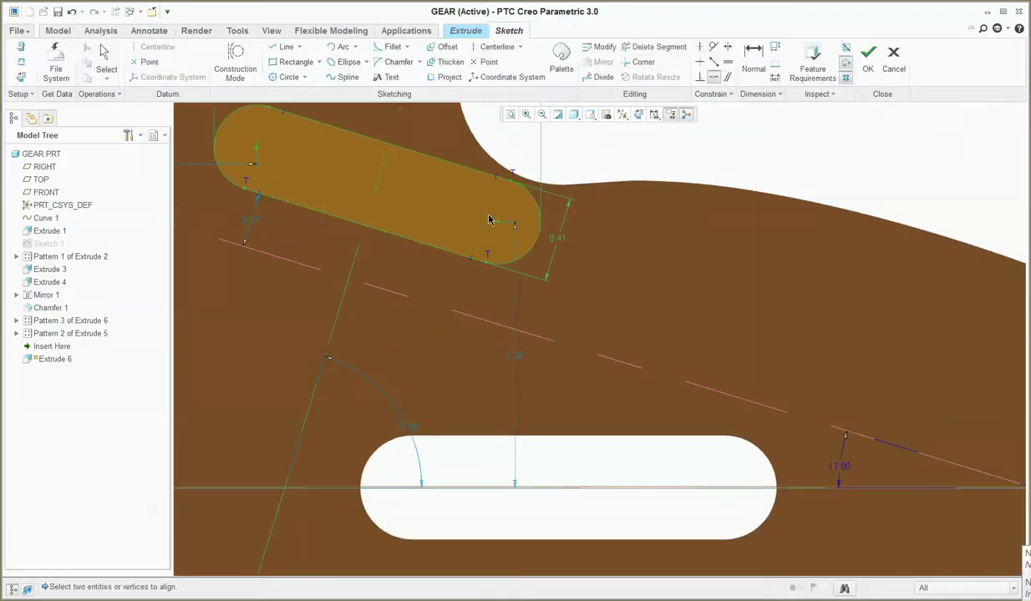
left_click(480, 326)
scroll(480, 326, "up", 6)
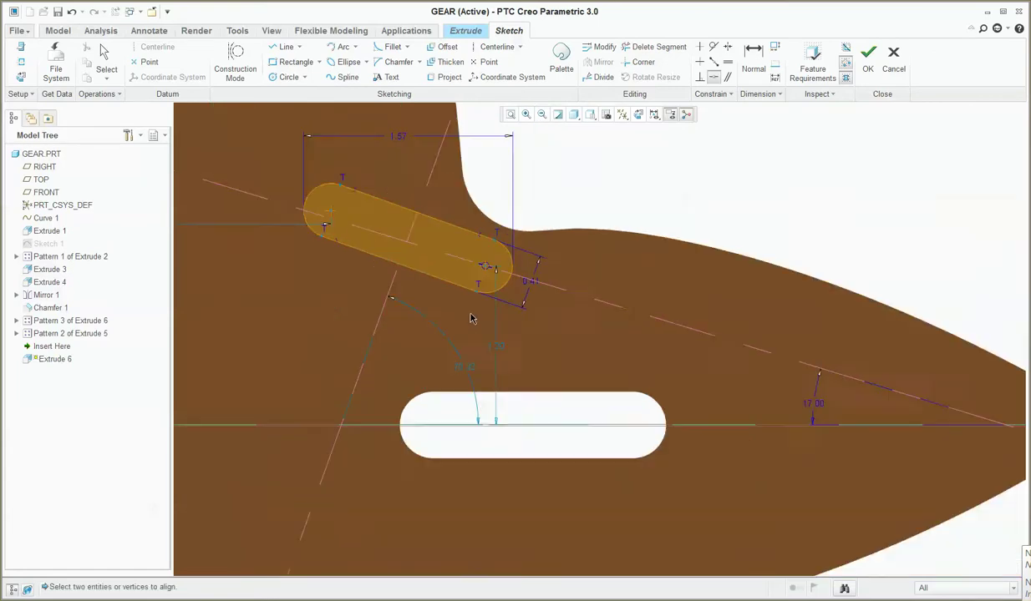
scroll(496, 302, "down", 4)
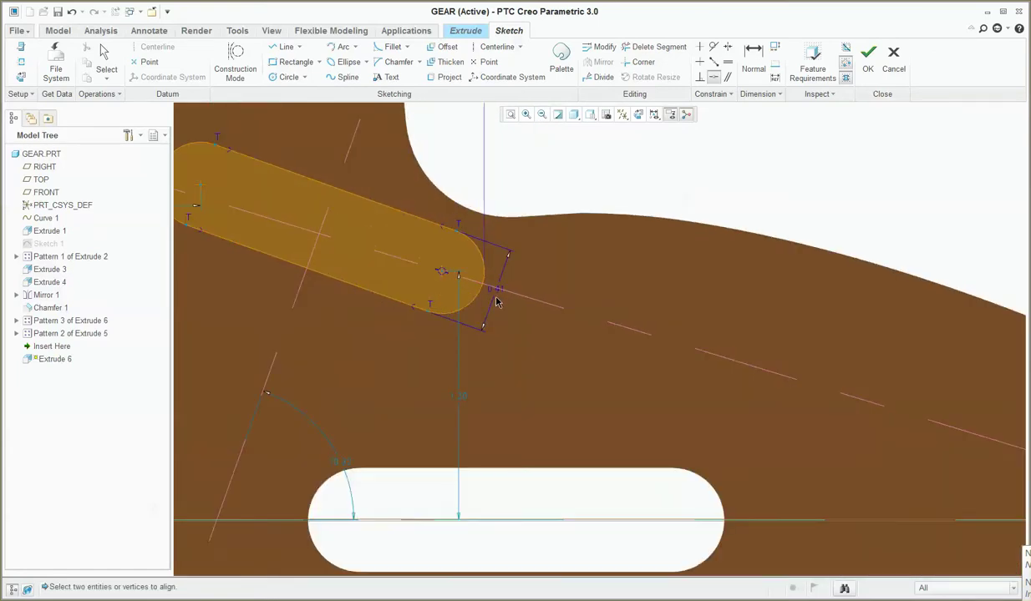
scroll(496, 302, "up", 2)
scroll(525, 307, "down", 4)
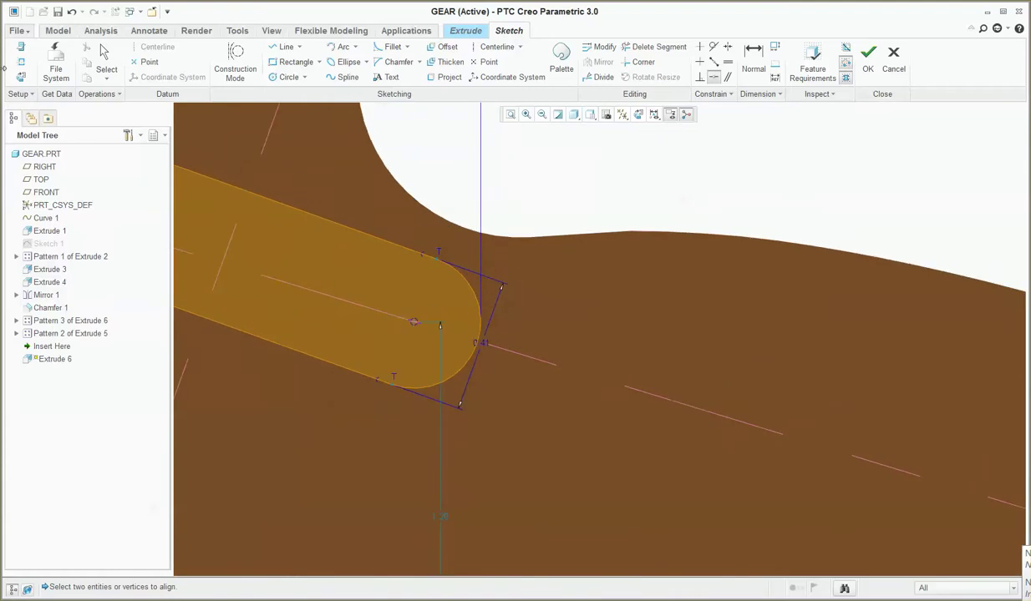
Step: Add the upper tooth root's fillet surface, the adjoining flat surface and the vertex between them as sketch references
left_click(22, 63)
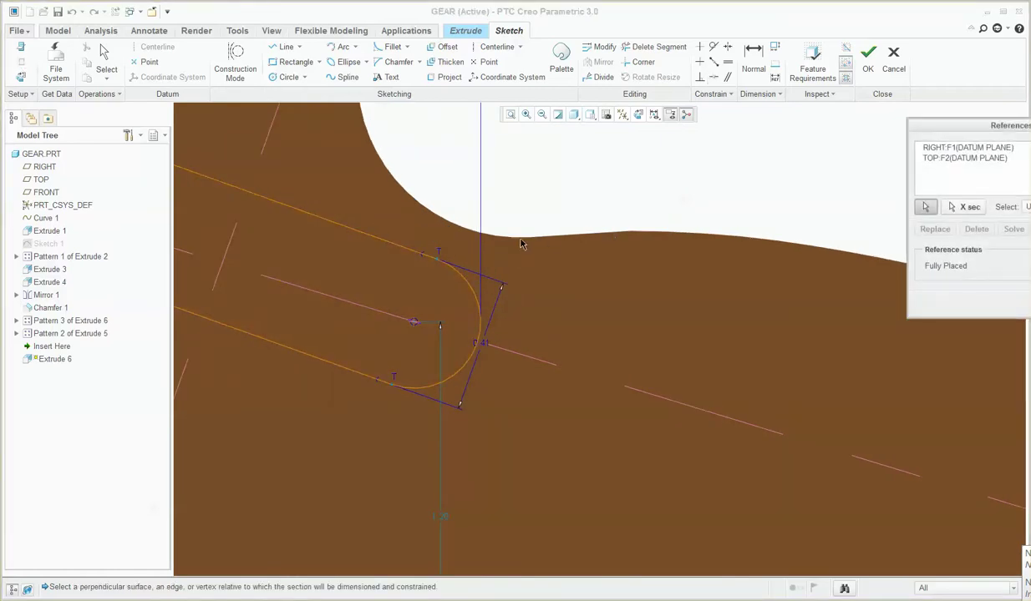
mouse_move(521, 243)
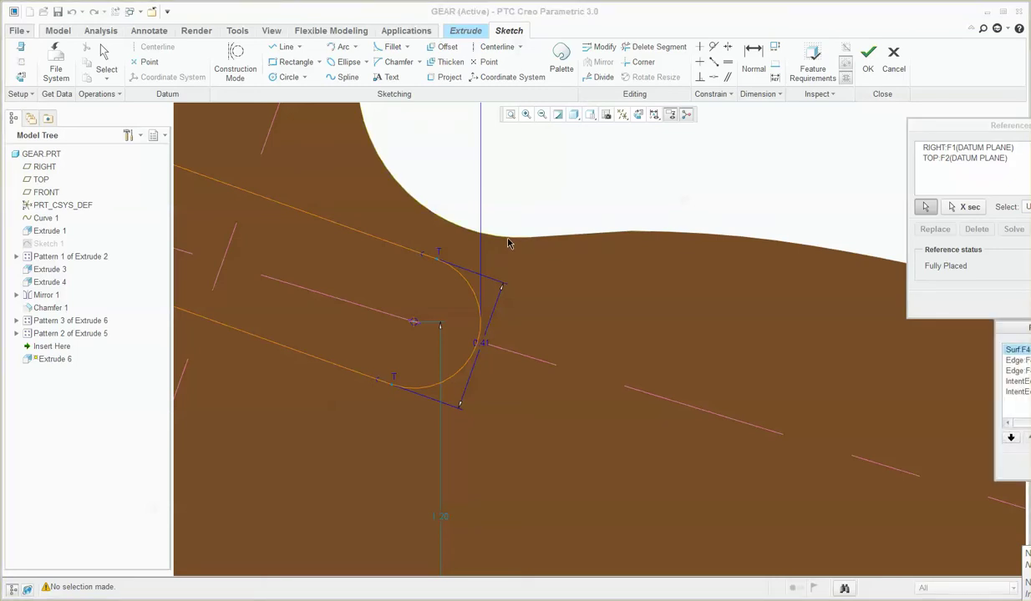
left_click(507, 243)
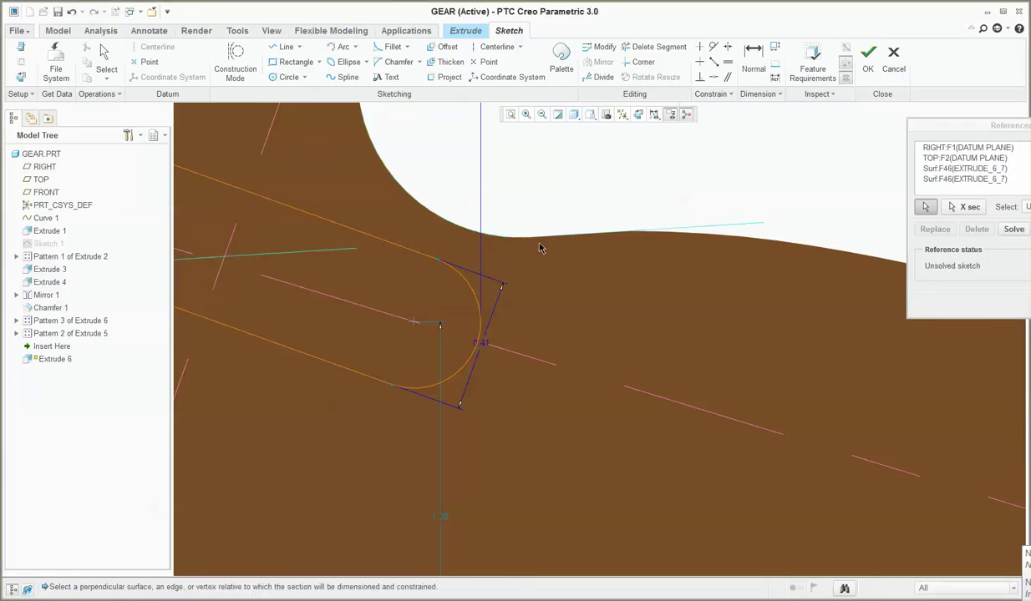
scroll(427, 259, "down", 2)
scroll(447, 248, "up", 2)
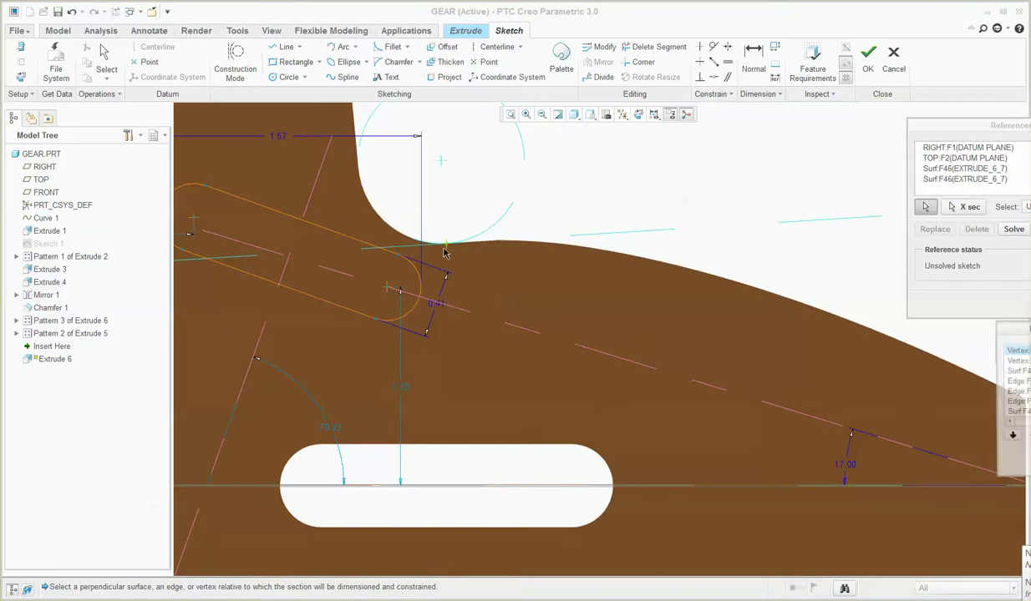
left_click(445, 245)
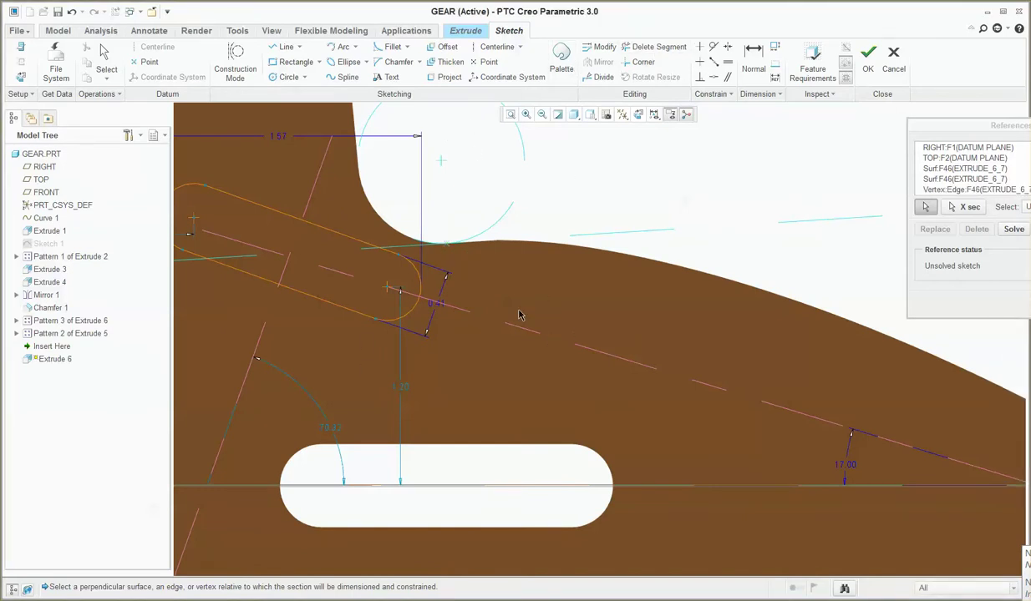
scroll(681, 332, "down", 1)
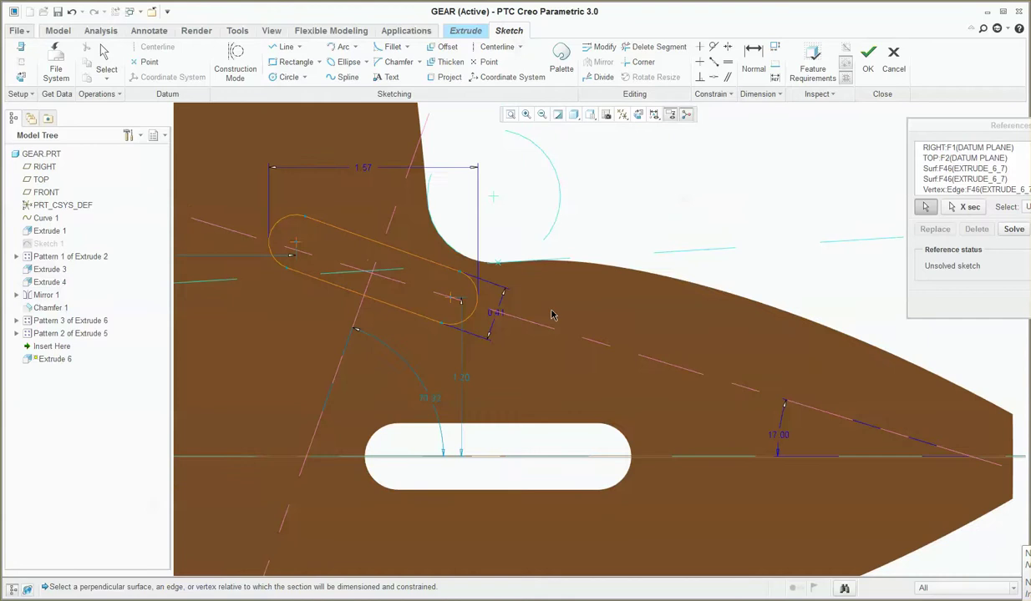
Step: Make the center of the racetrack's other end arc coincident with the inclined centerline
left_click(714, 77)
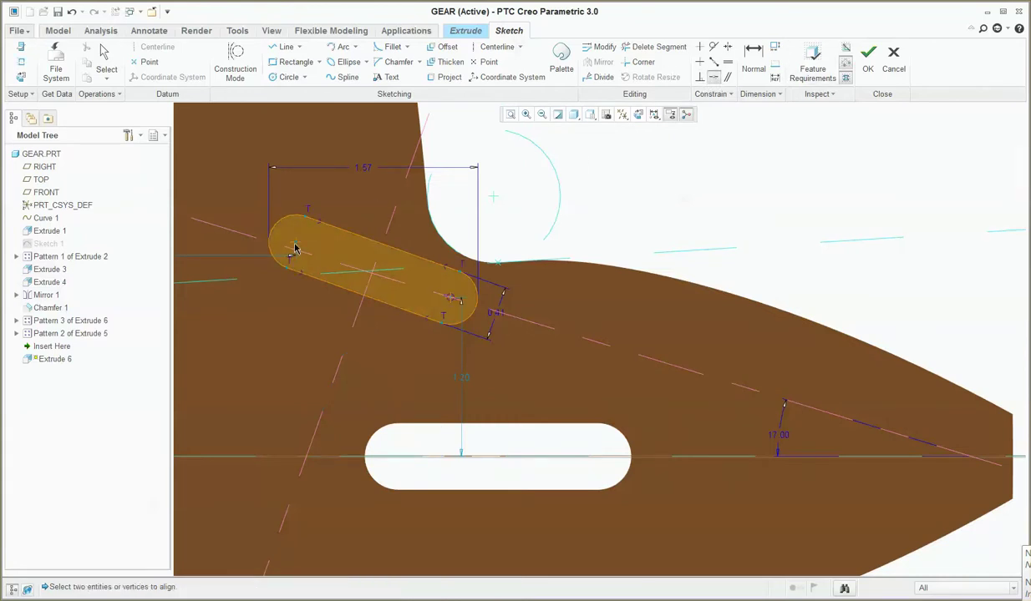
left_click(242, 235)
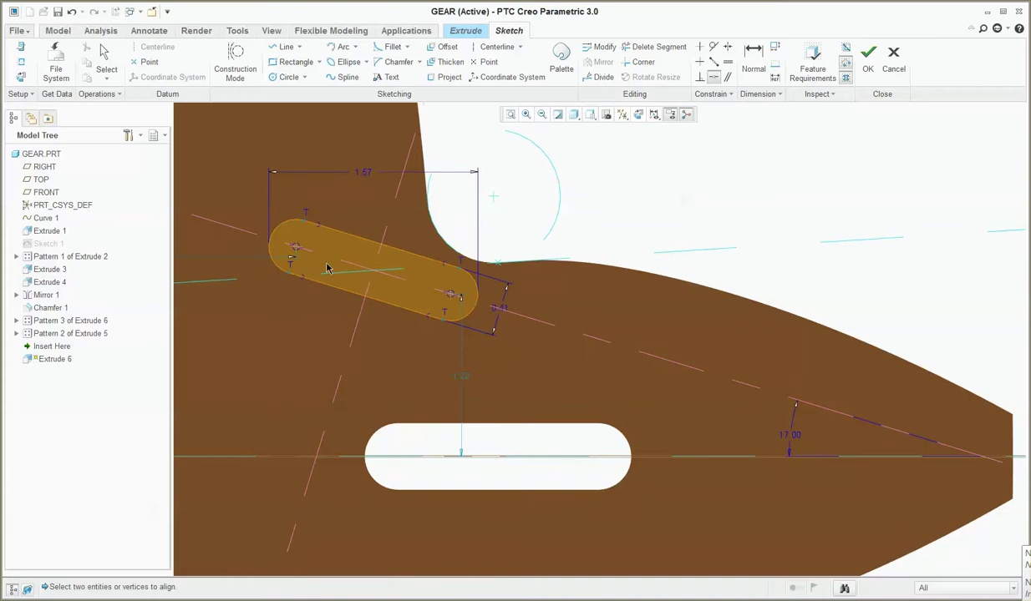
middle_click(424, 317)
scroll(457, 373, "up", 4)
scroll(443, 346, "down", 3)
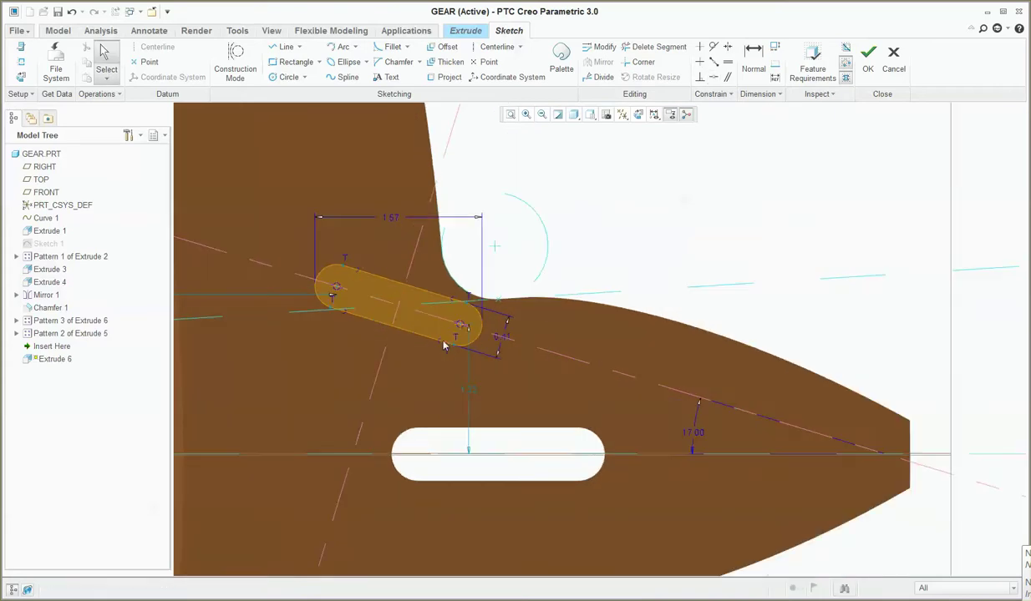
scroll(551, 359, "down", 3)
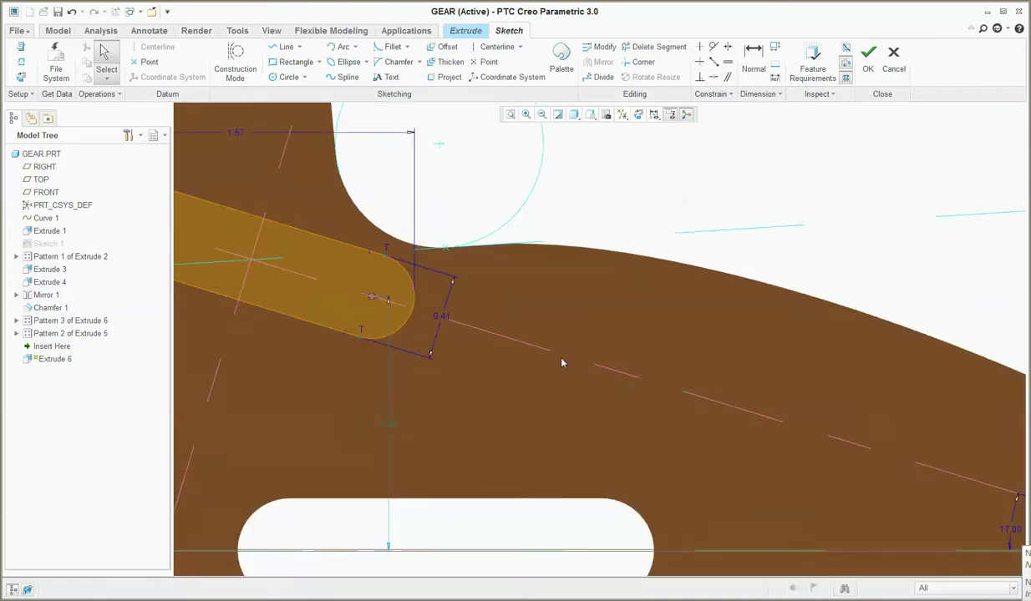
scroll(640, 414, "up", 3)
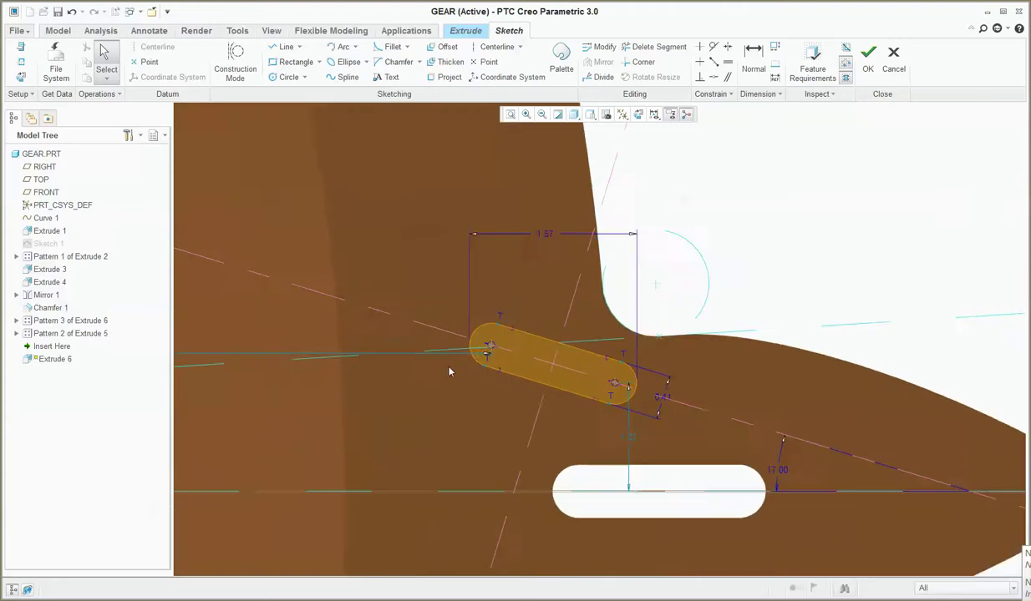
Step: Turn on construction mode and draw a construction line joining the racetrack's two arc centers
scroll(448, 371, "down", 3)
left_click(235, 59)
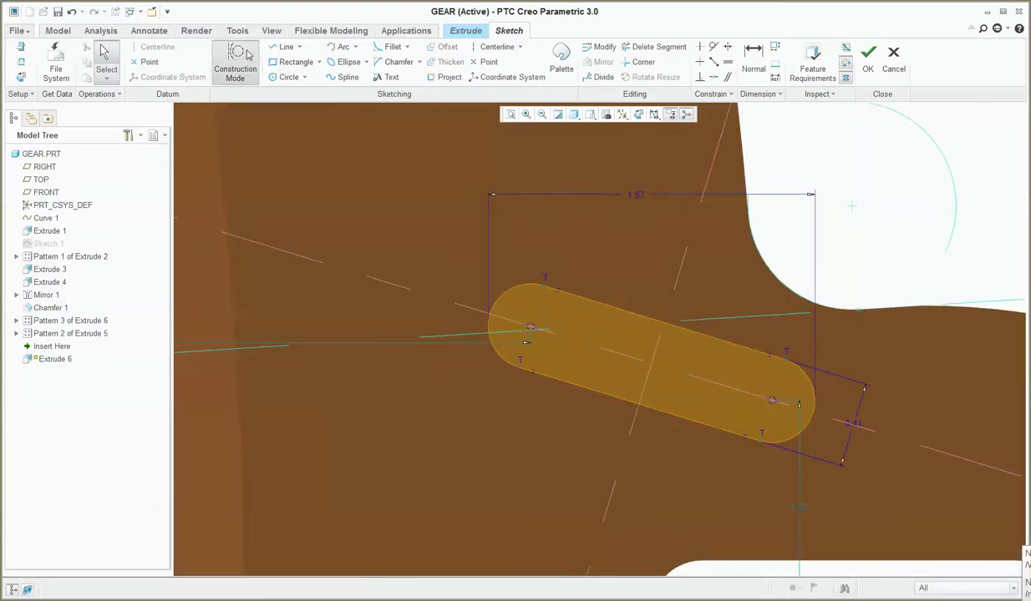
left_click(286, 47)
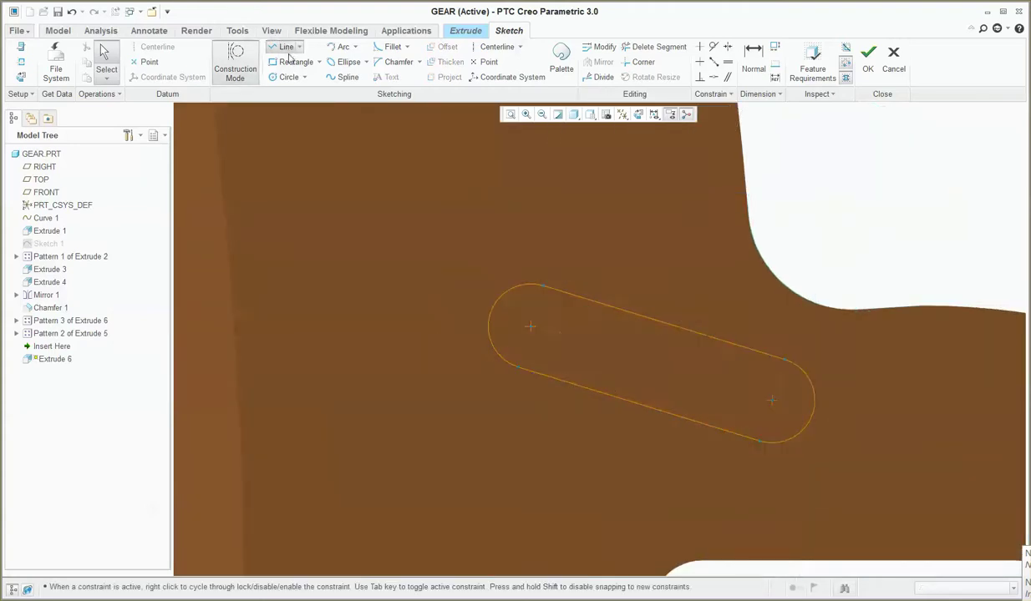
left_click(526, 328)
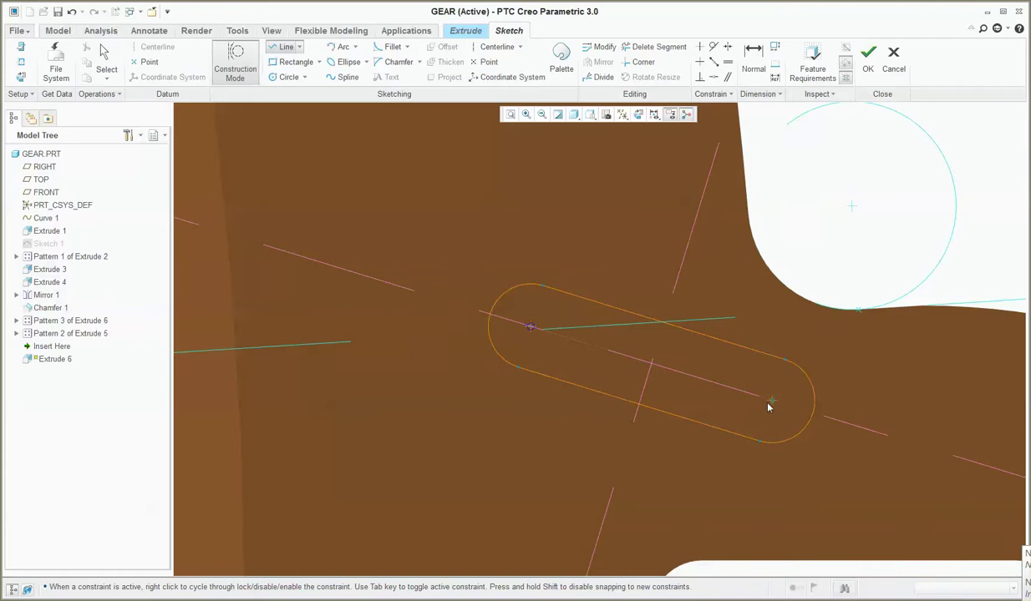
middle_click(838, 349)
middle_click_drag(588, 365, 485, 325, "shift")
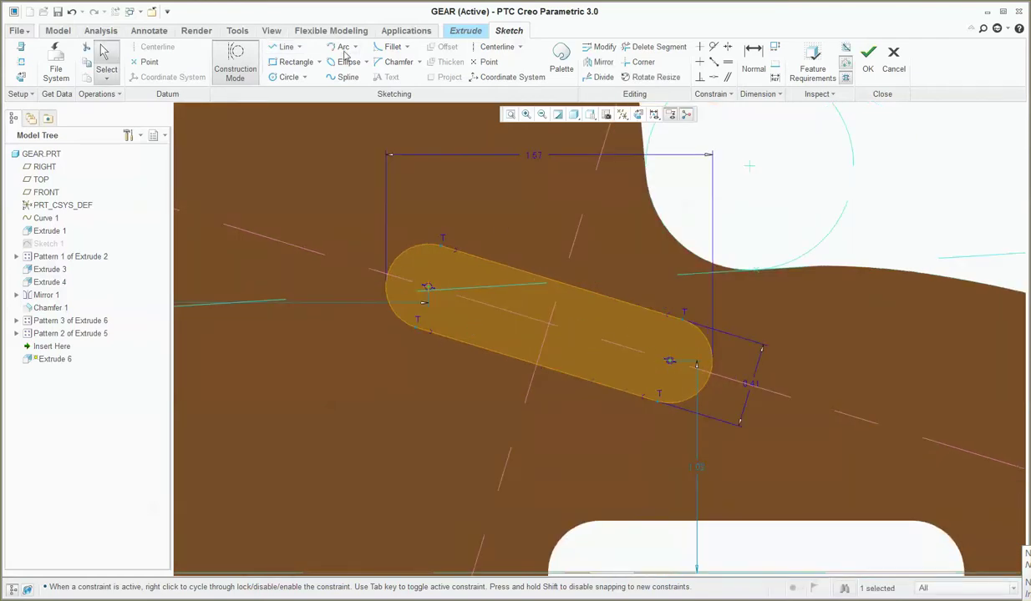
Step: Draw a construction line from the tooth root's reference vertex, perpendicular to the root surface, ending inside the existing slot
left_click(284, 50)
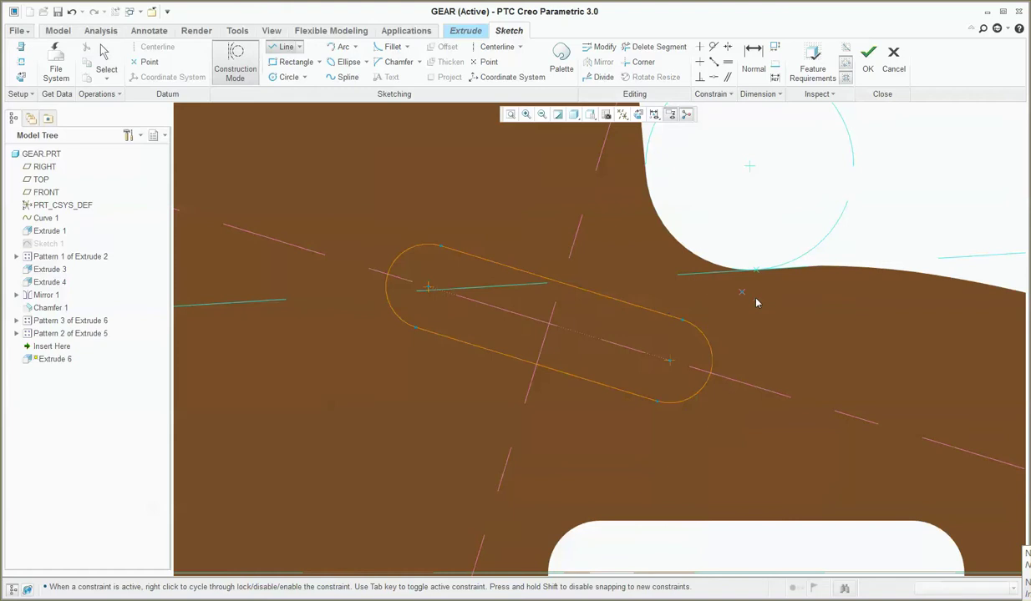
left_click(760, 275)
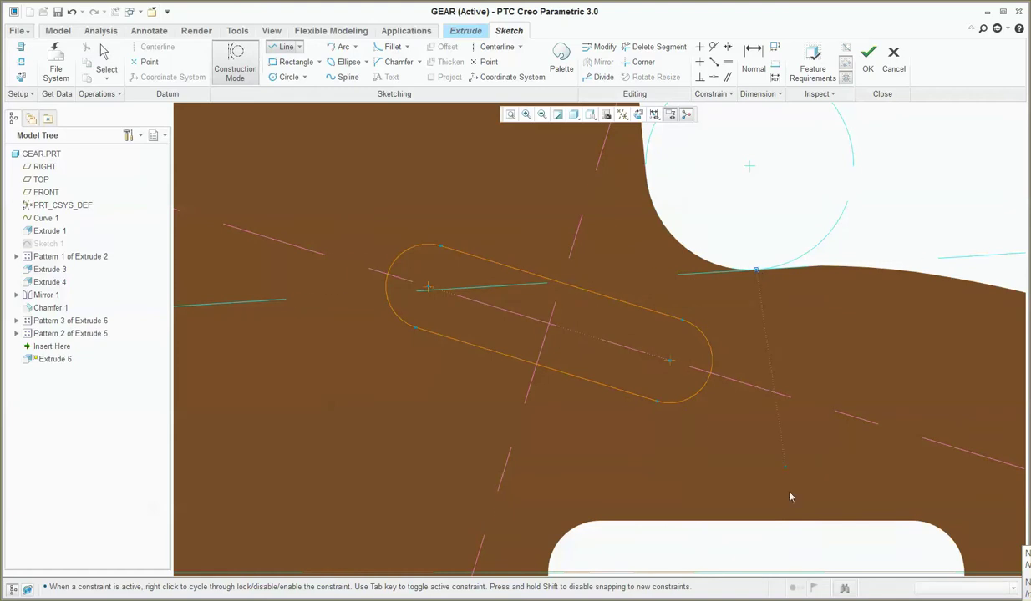
middle_click(773, 550)
middle_click(766, 451)
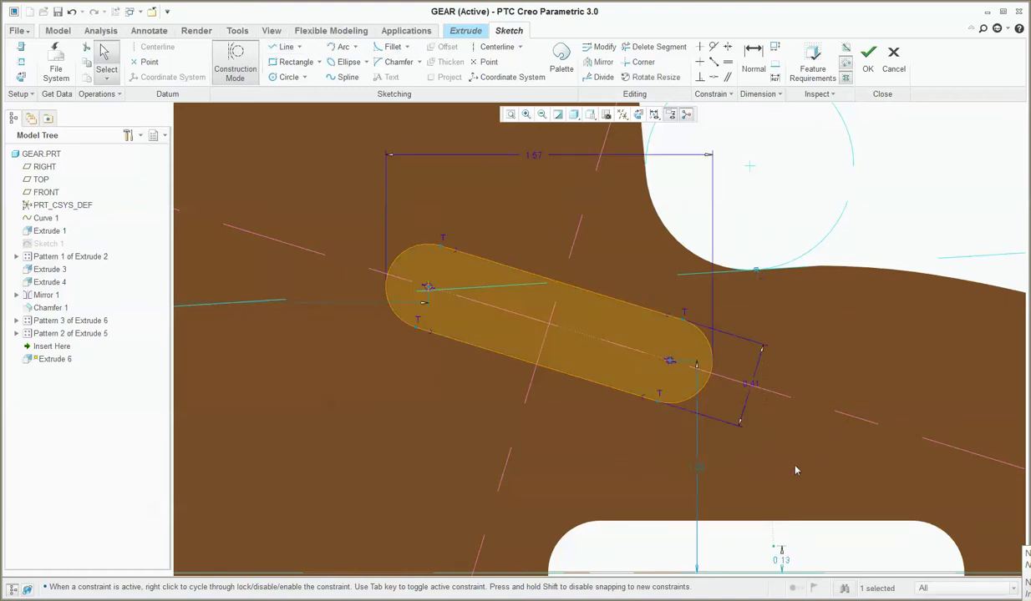
Step: Place a construction point at the midpoint of the line joining the racetrack's arc centers
scroll(514, 286, "up", 2)
left_click(489, 62)
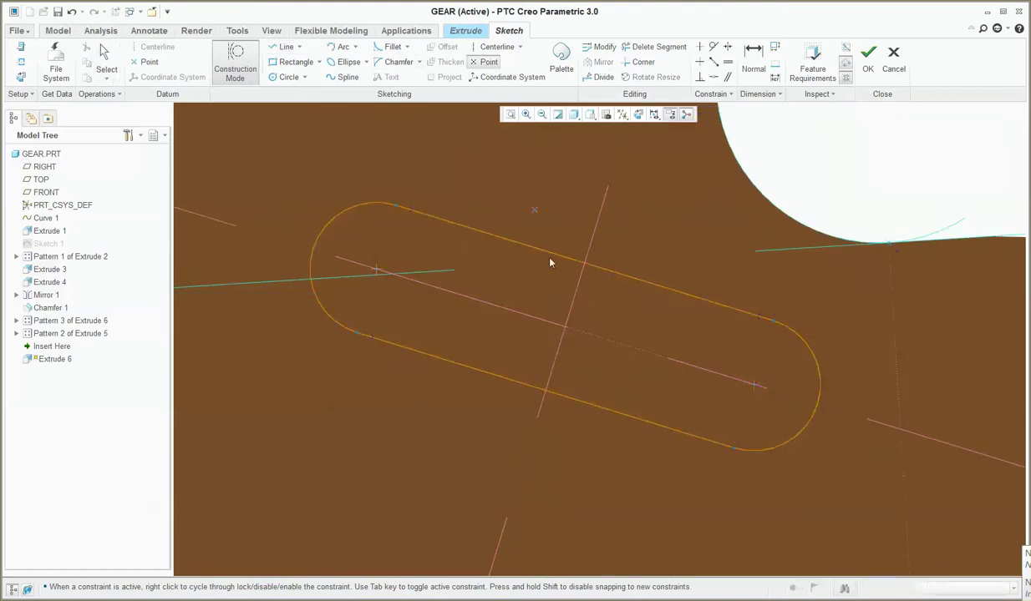
left_click(571, 341)
middle_click(570, 348)
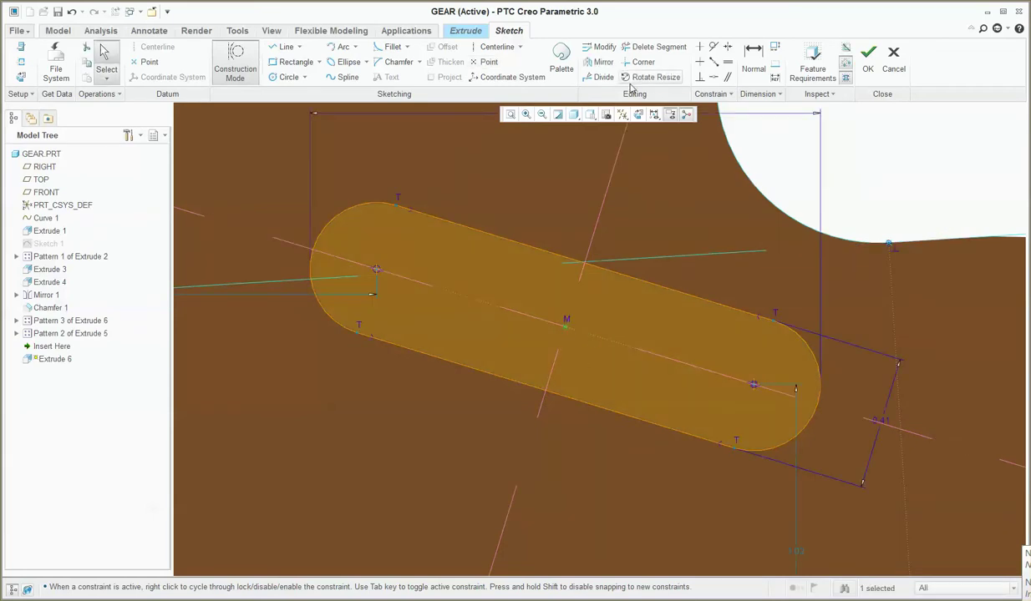
Step: Make the racetrack's midpoint coincident with the construction line running from the tooth root vertex
left_click(713, 77)
scroll(510, 330, "down", 3)
scroll(664, 445, "up", 2)
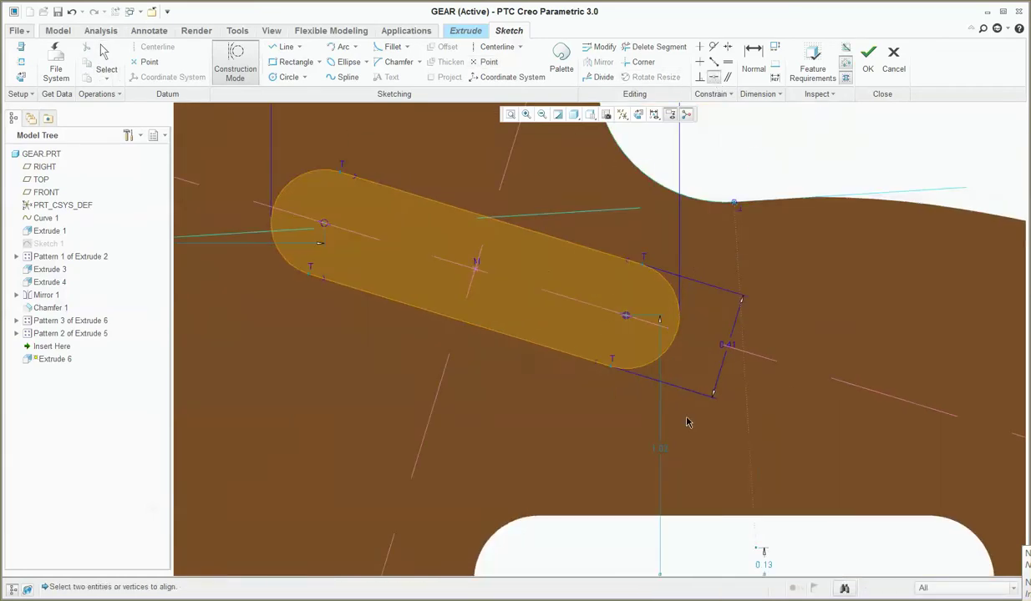
left_click(474, 266)
scroll(673, 388, "down", 2)
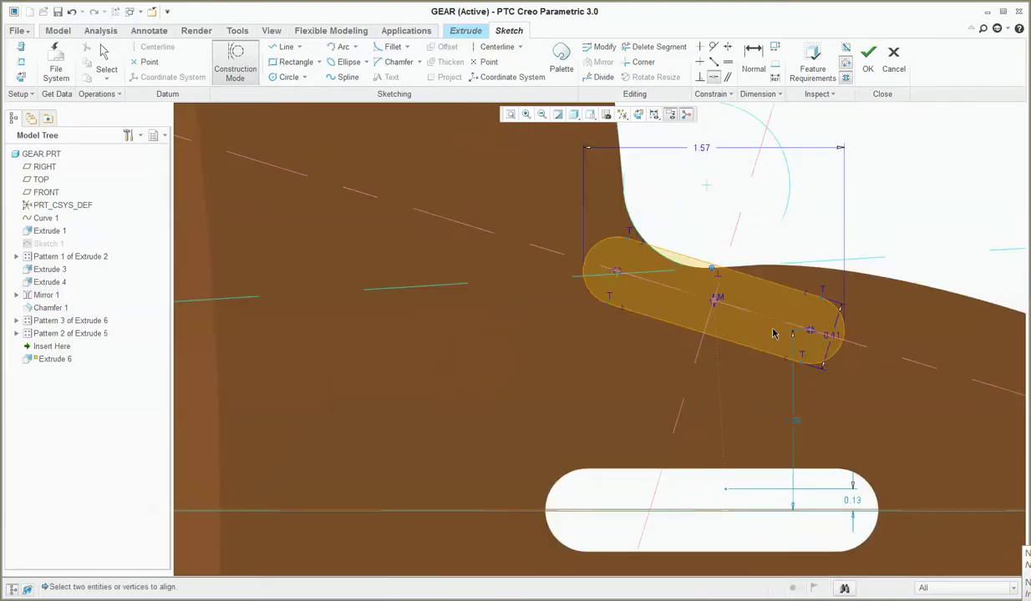
scroll(739, 328, "down", 4)
scroll(710, 322, "up", 2)
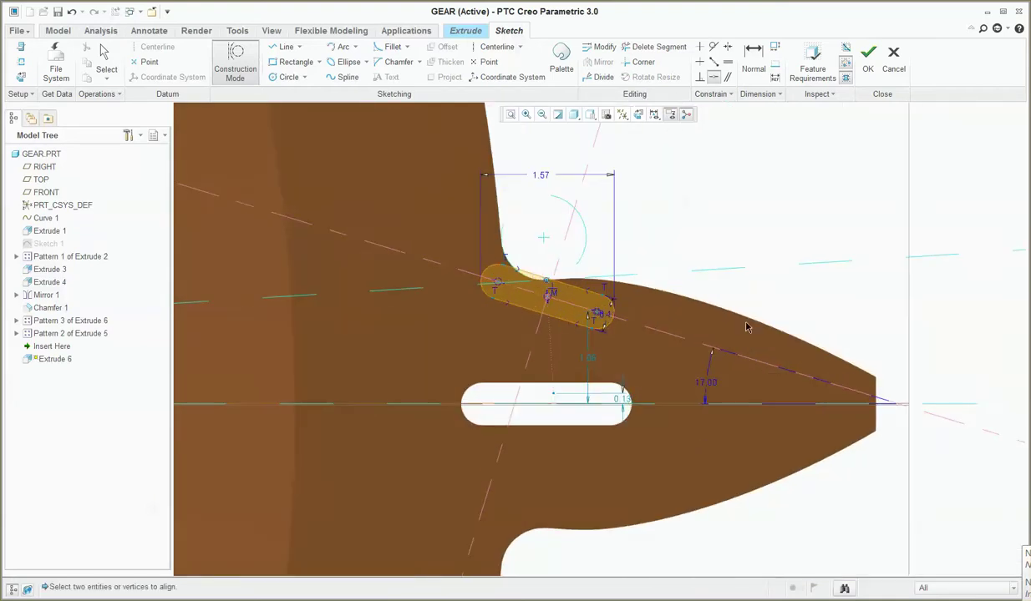
middle_click(679, 336)
Step: Move the inclined centerline and its racetrack closer to the existing slot, clear of the tooth root
left_click_drag(678, 342, 611, 370)
scroll(539, 324, "up", 3)
scroll(576, 193, "down", 1)
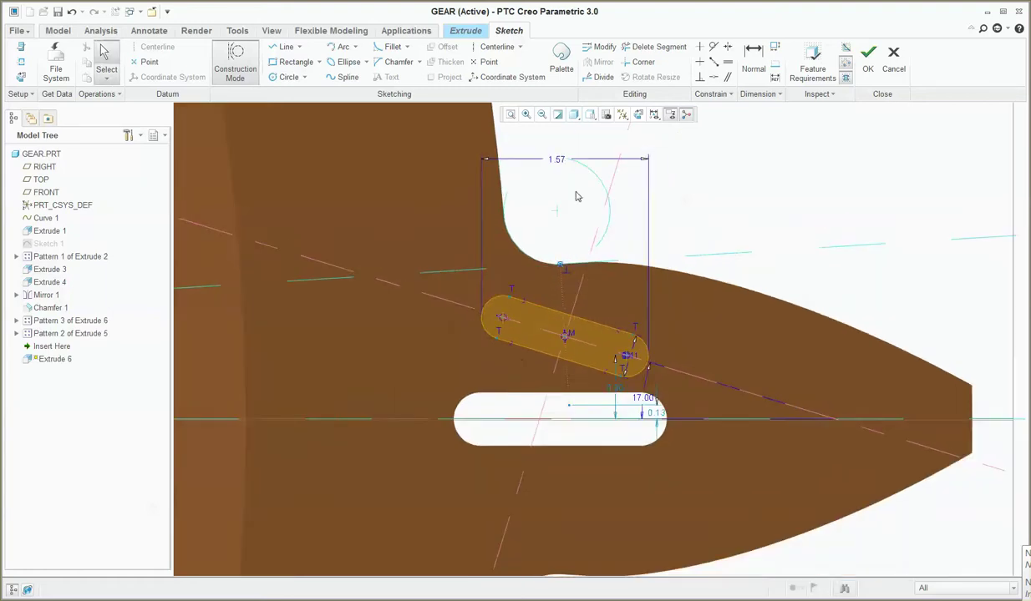
Step: Dimension the distance between the racetrack's two arc centers along its centerline, deleting the conflicting slot-width dimension sd2
scroll(559, 201, "up", 2)
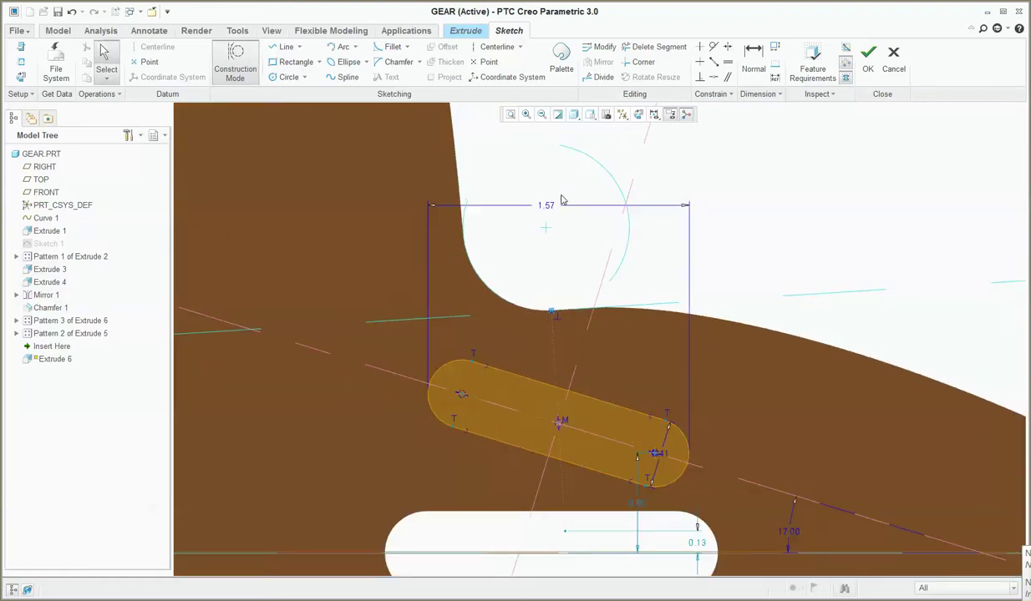
left_click(751, 59)
middle_click(567, 345)
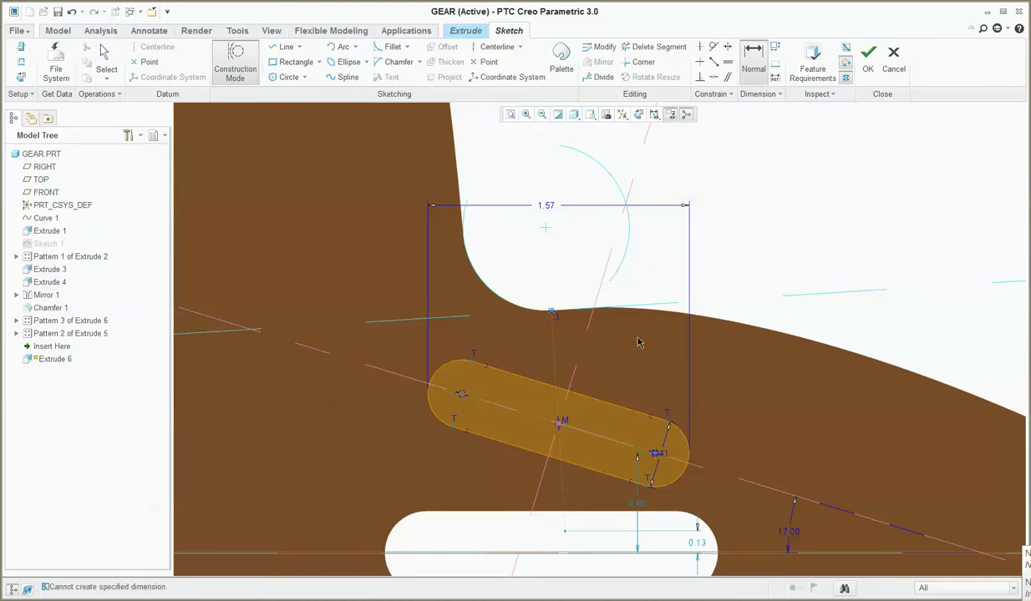
left_click(607, 442)
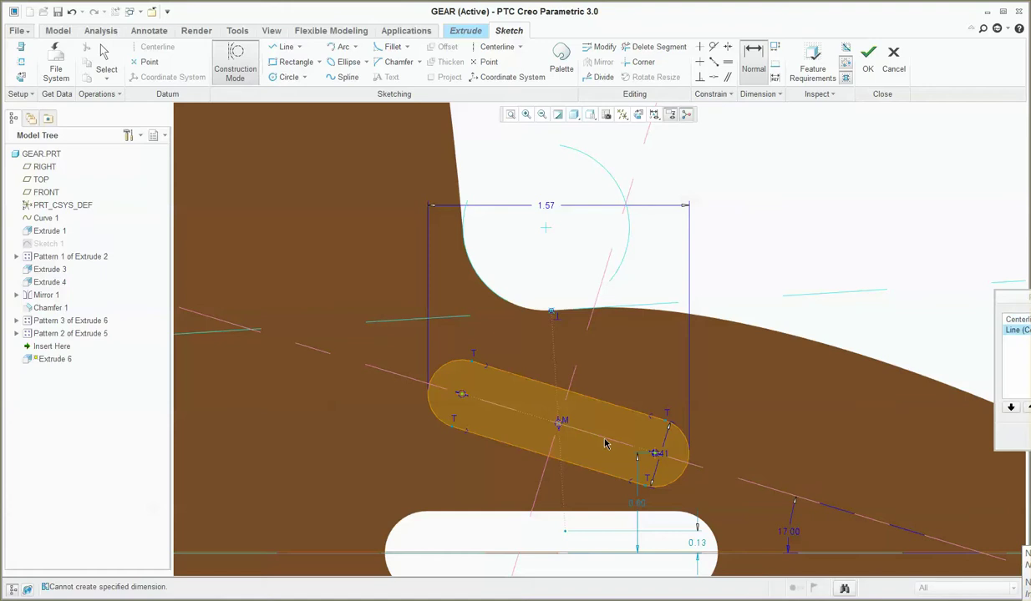
middle_click(616, 346)
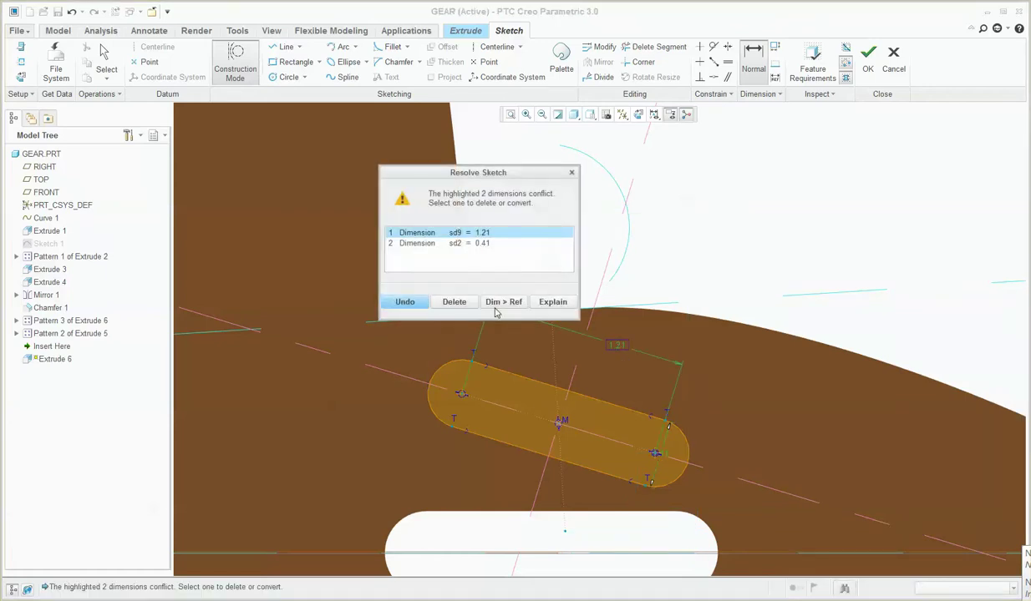
left_click(455, 242)
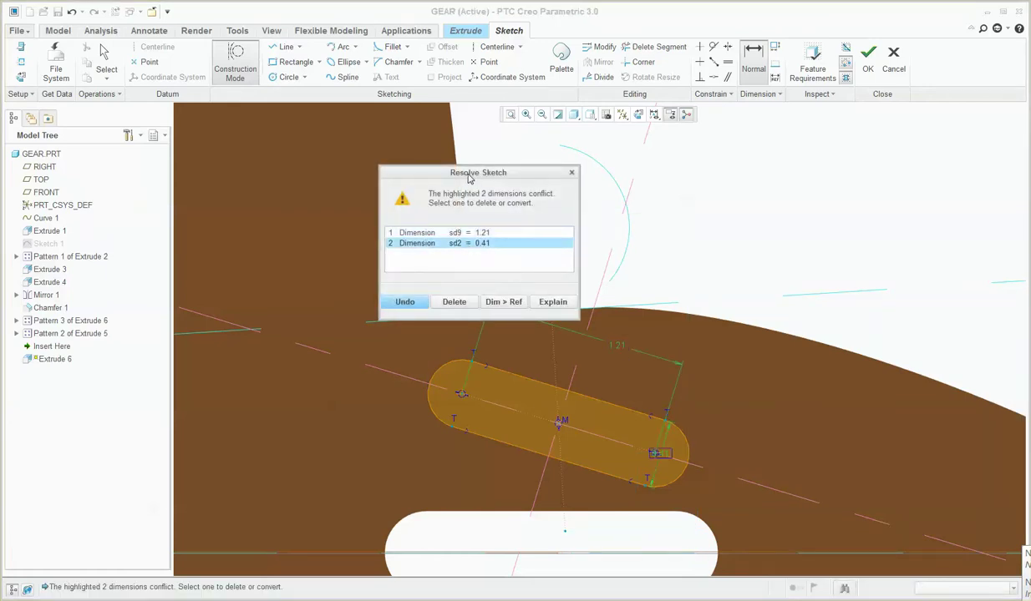
left_click_drag(458, 174, 245, 208)
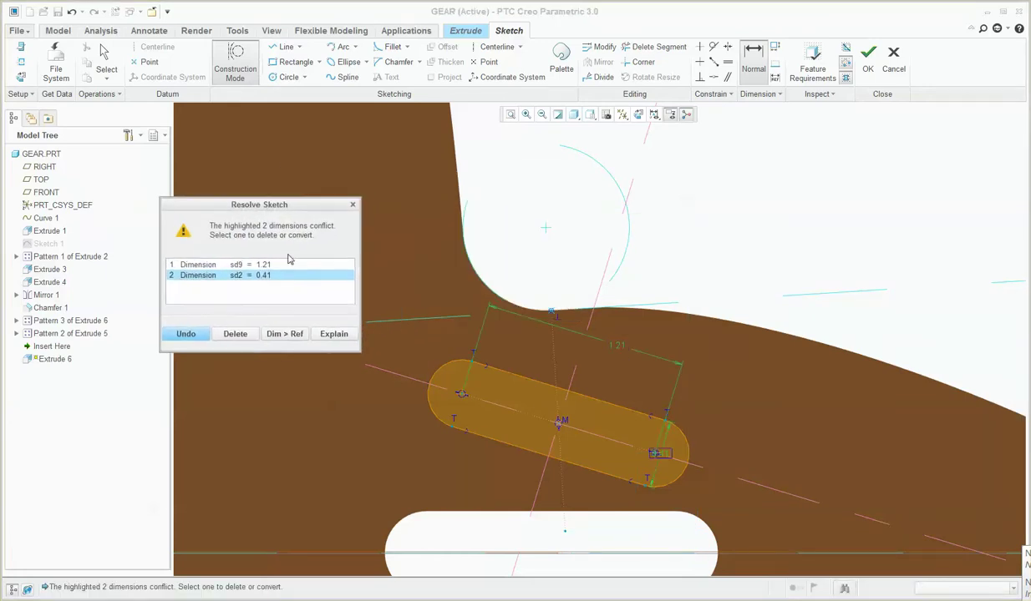
left_click(236, 334)
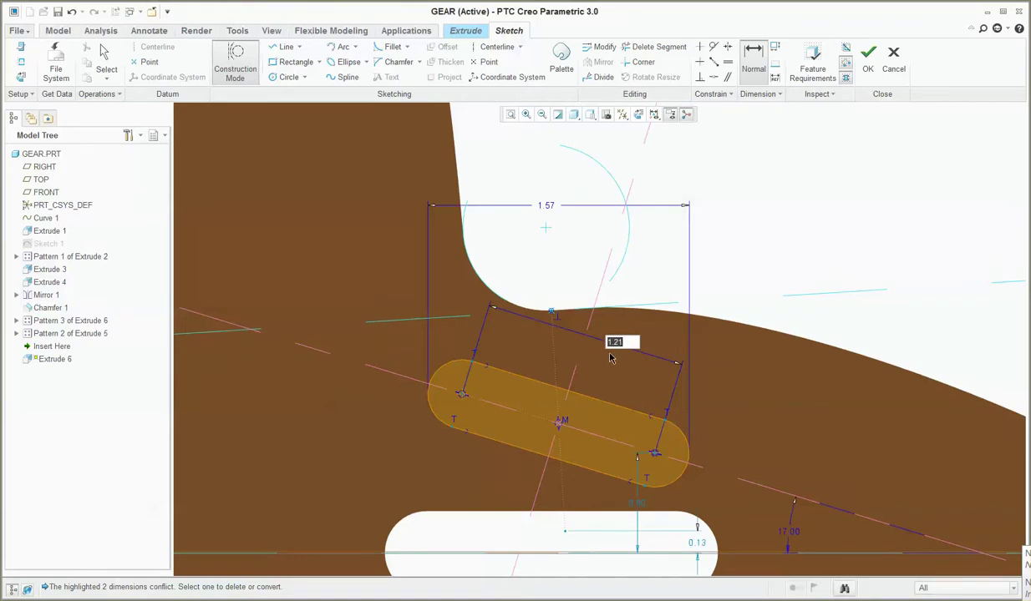
Step: Try an arc-center distance of 2 for the racetrack and undo the change
type("2")
key("Return")
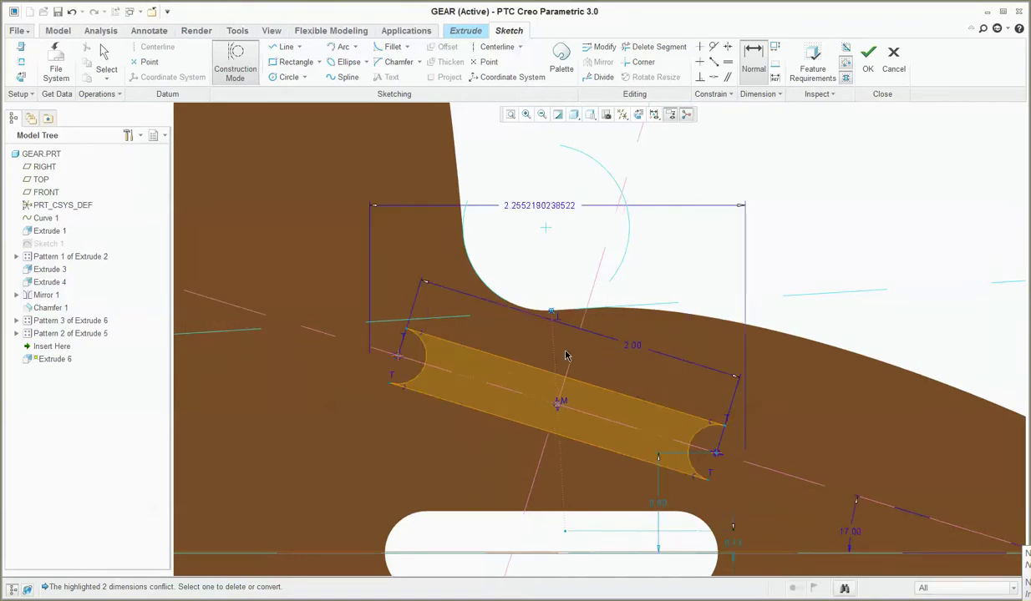
key("Escape")
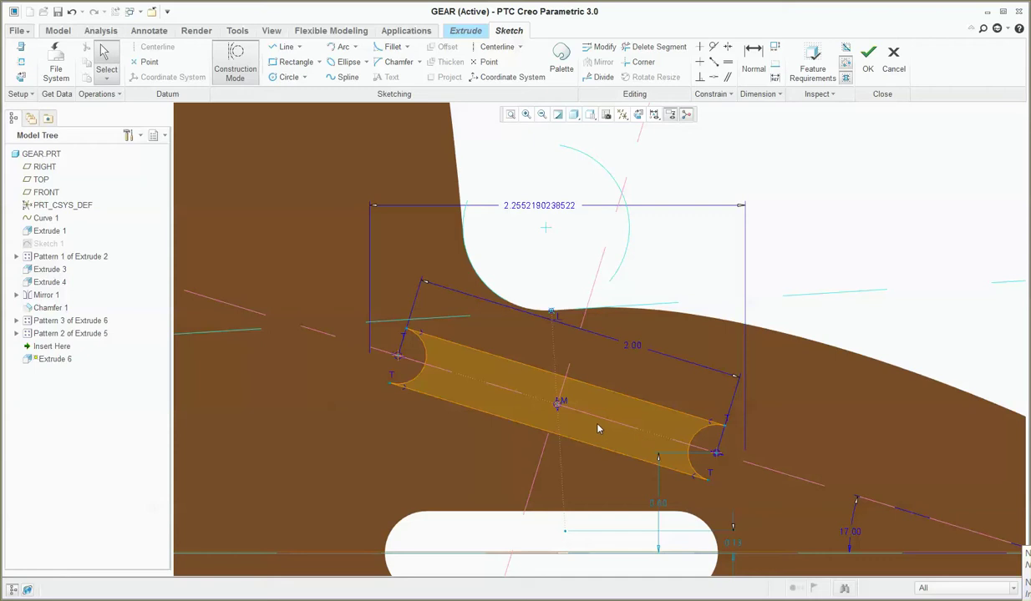
key("ctrl+z")
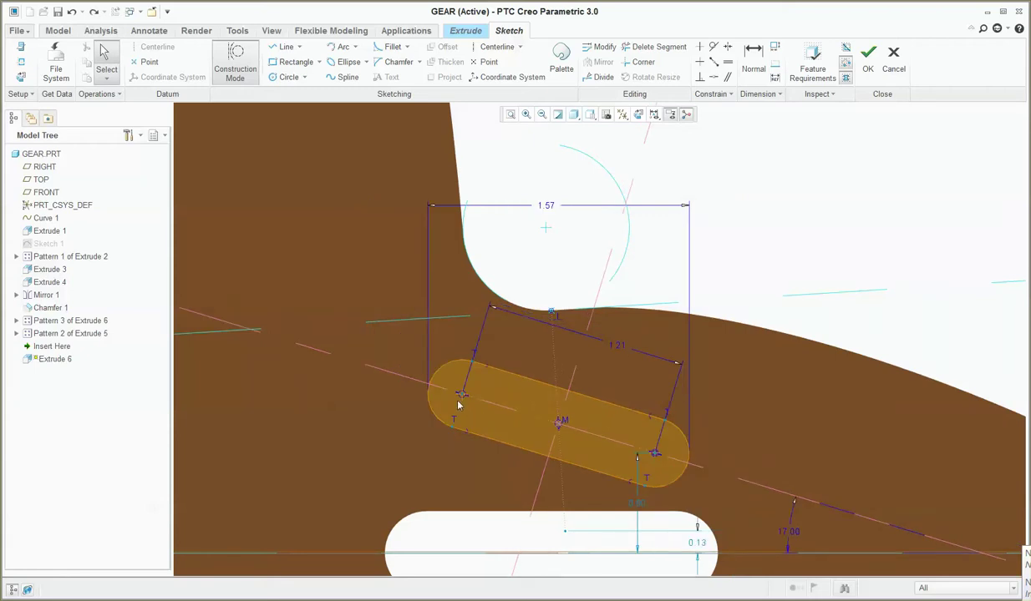
Step: Delete the racetrack's horizontal overall length dimension and set its arc-center distance to 2
left_click(525, 203)
key("Delete")
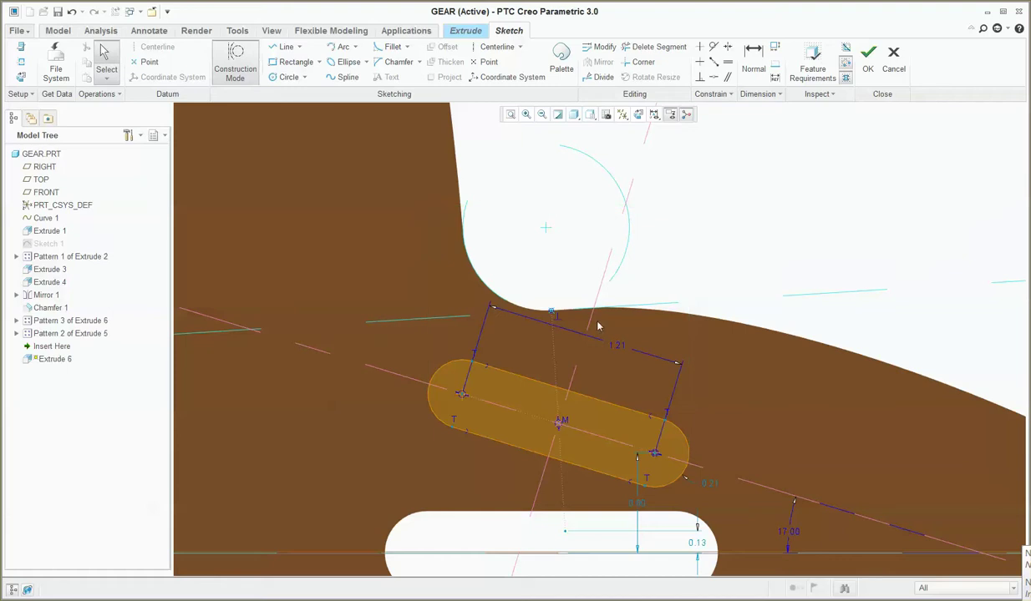
double_click(615, 346)
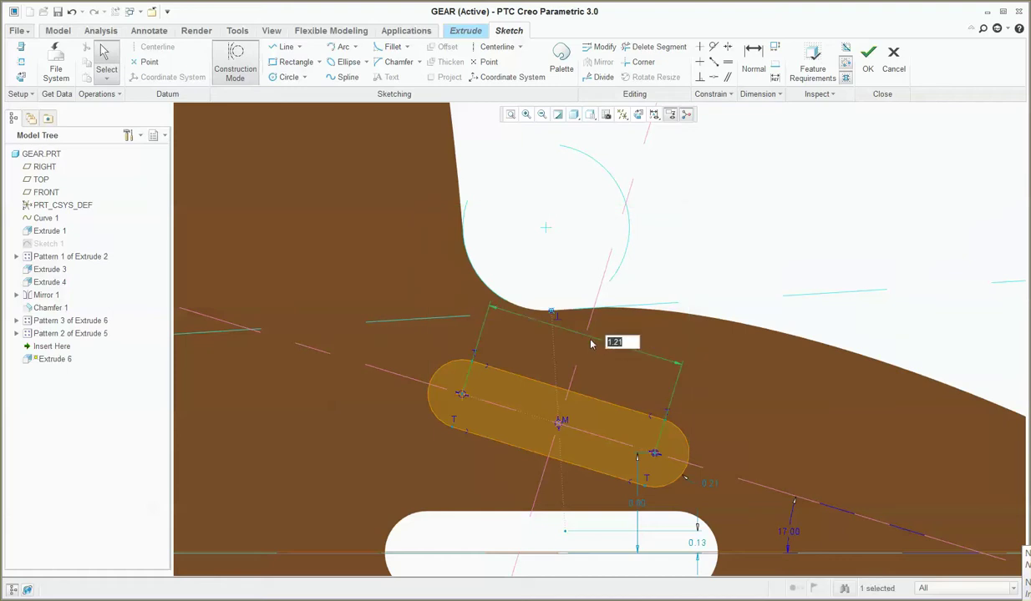
type("12")
key("Return")
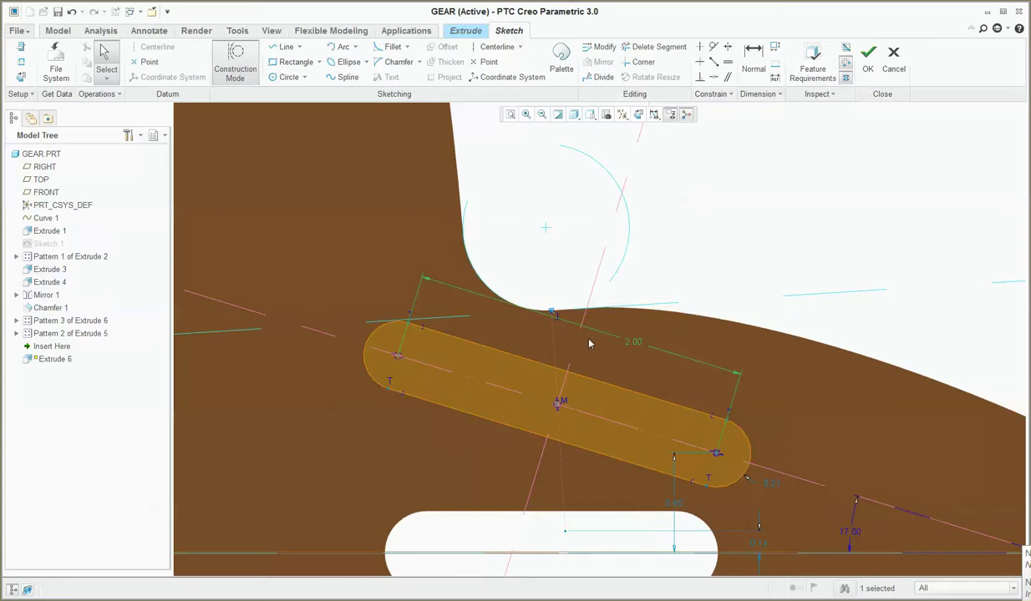
Step: Set the racetrack's end arc radius to 0.5
double_click(769, 484)
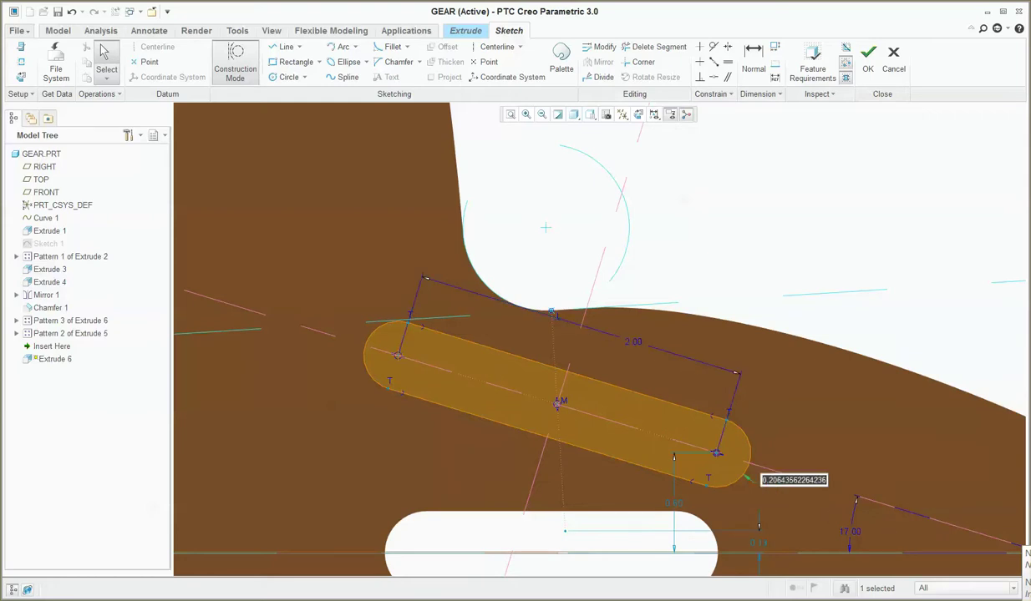
type("0.5")
key("Return")
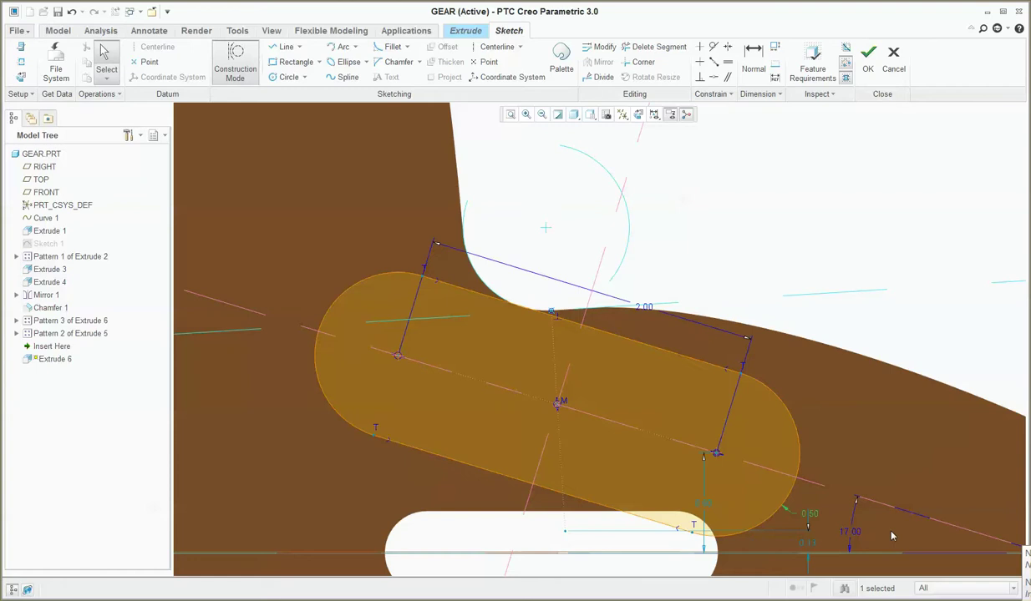
Step: Reduce the racetrack's end arc radius to 0.25
double_click(809, 516)
type("0.2")
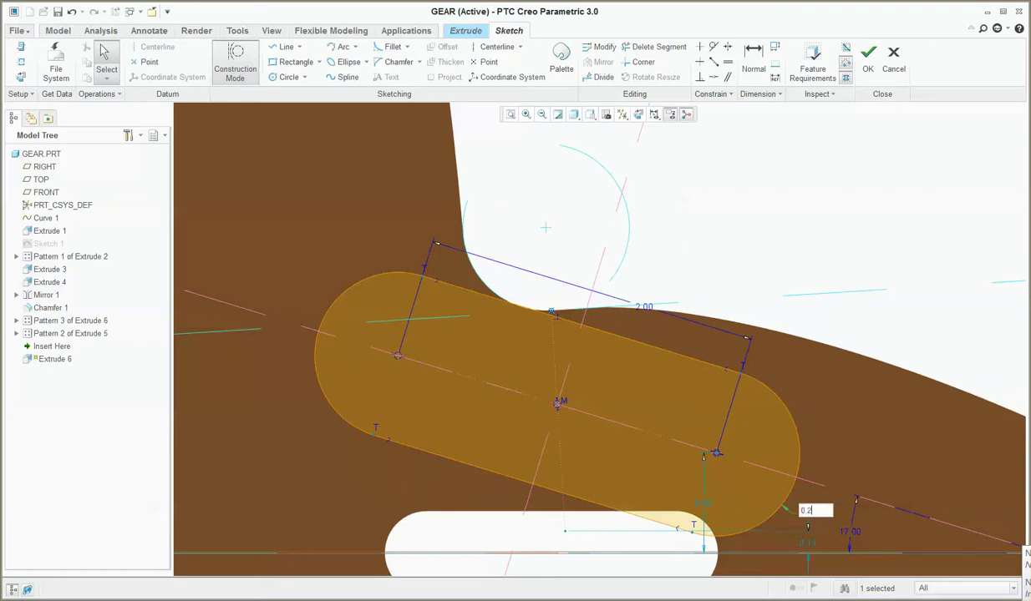
type("5")
key("Return")
Step: Move the racetrack nearer the existing slot, about 0.46 from the slot's centerline, and set its arc-center distance to 1.5
scroll(780, 497, "down", 2)
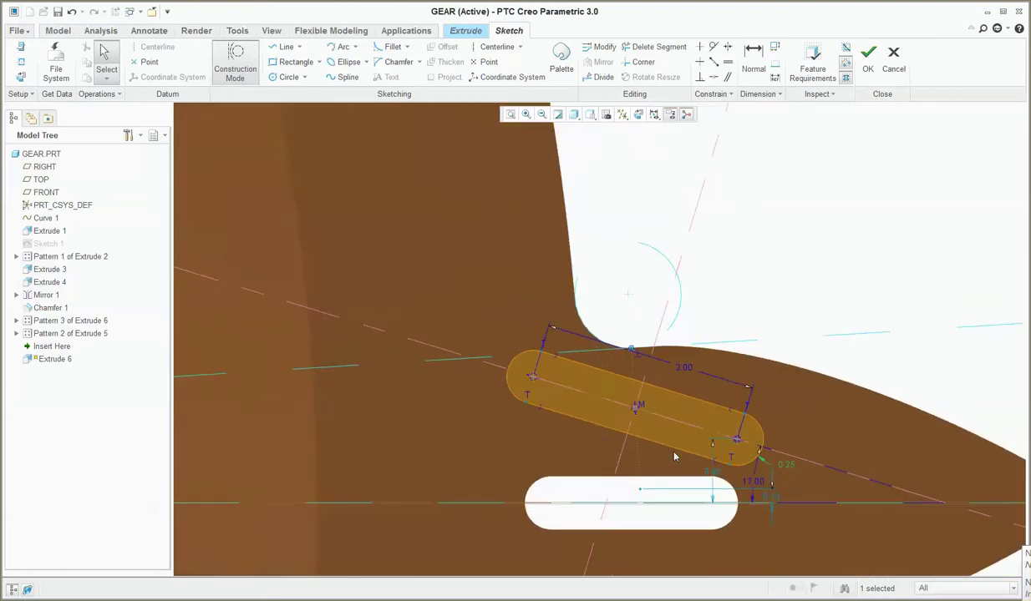
left_click_drag(798, 463, 794, 474)
scroll(662, 426, "up", 1)
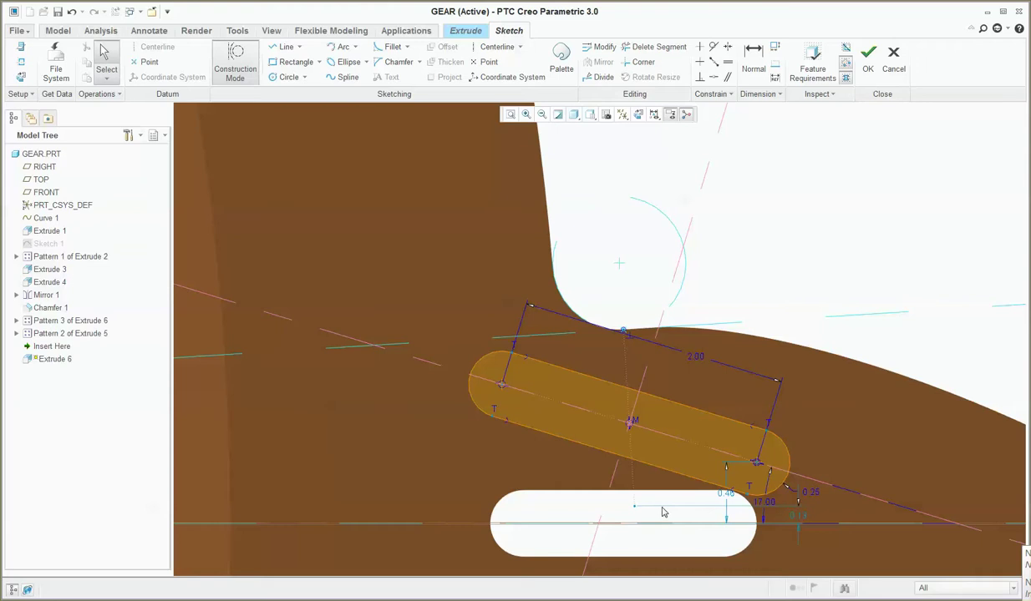
double_click(695, 358)
type("1.5")
key("Return")
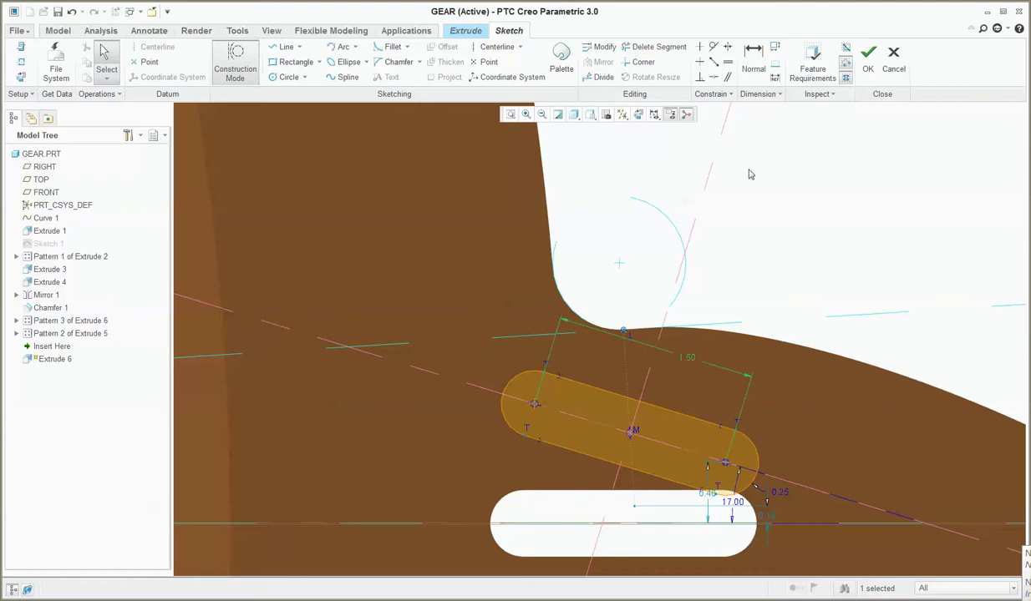
Step: Finish the racetrack sketch and complete the extruded cut for the inclined slot
left_click(862, 65)
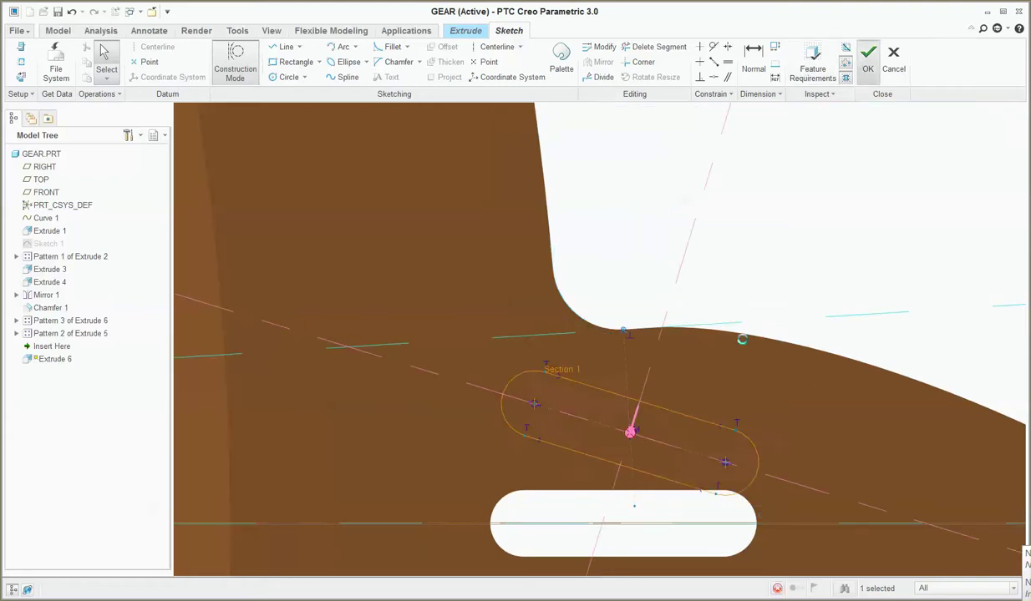
scroll(704, 419, "down", 2)
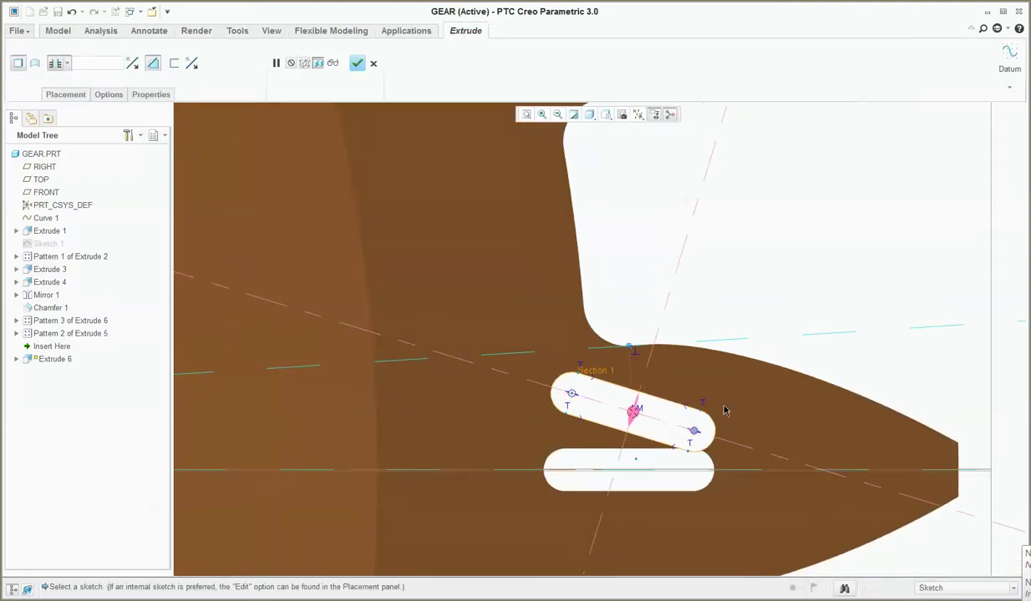
left_click(357, 63)
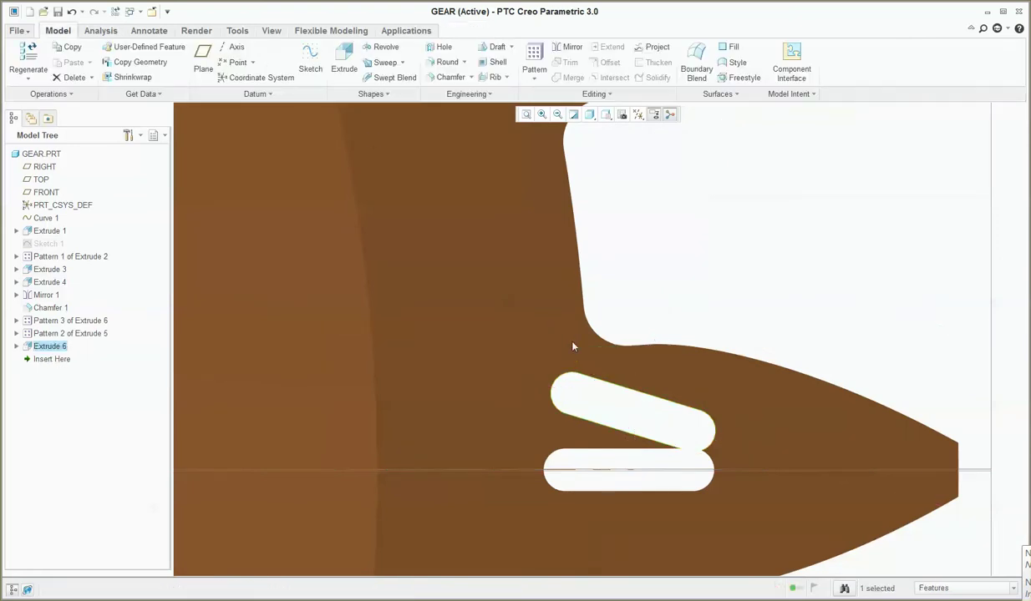
Step: Create a reference pattern of the inclined slot Extrude 6 and accept the result despite its failed members
scroll(628, 378, "up", 4)
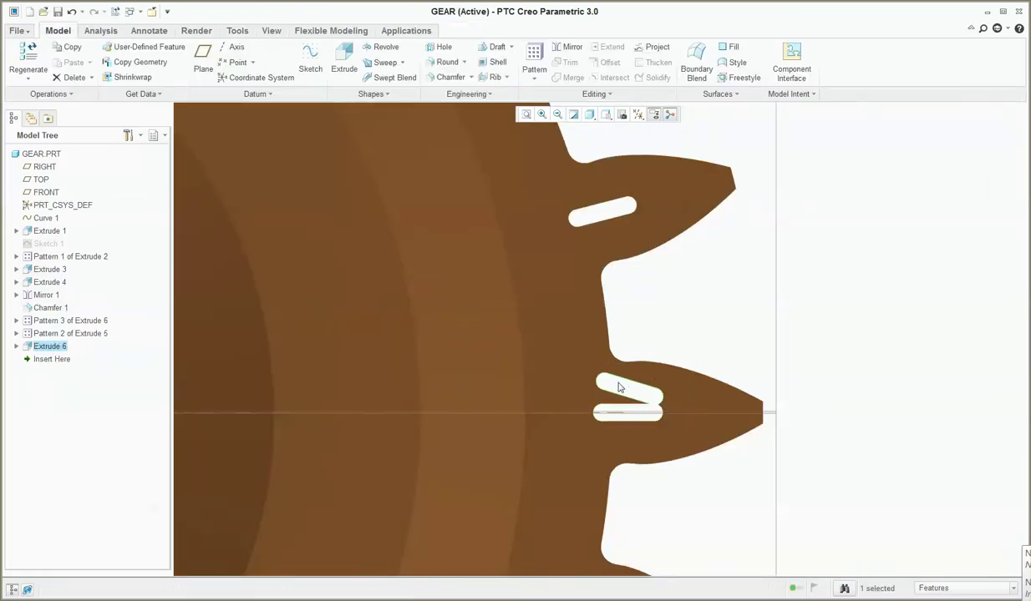
right_click(44, 345)
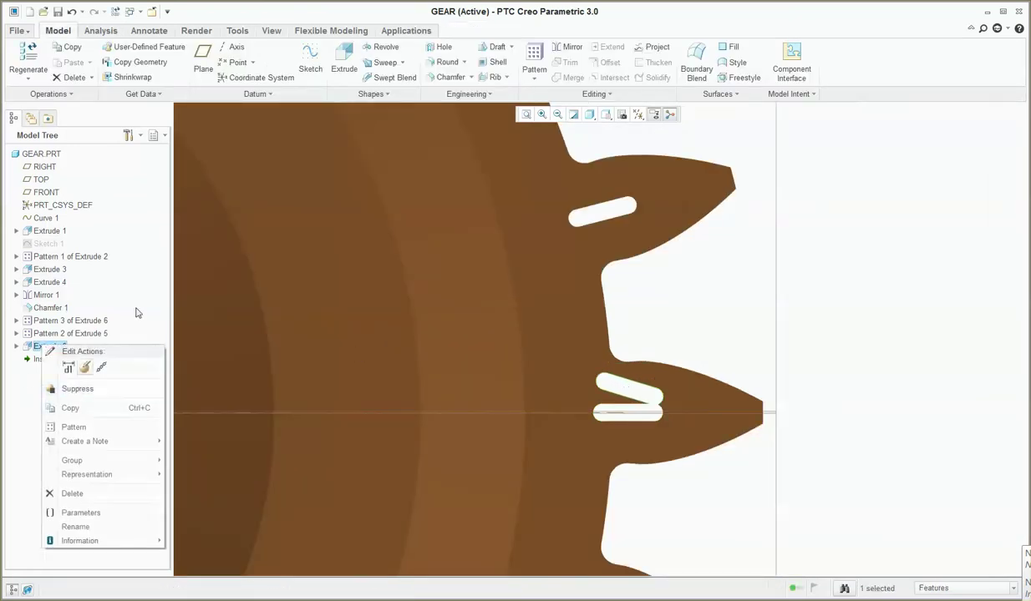
left_click(534, 58)
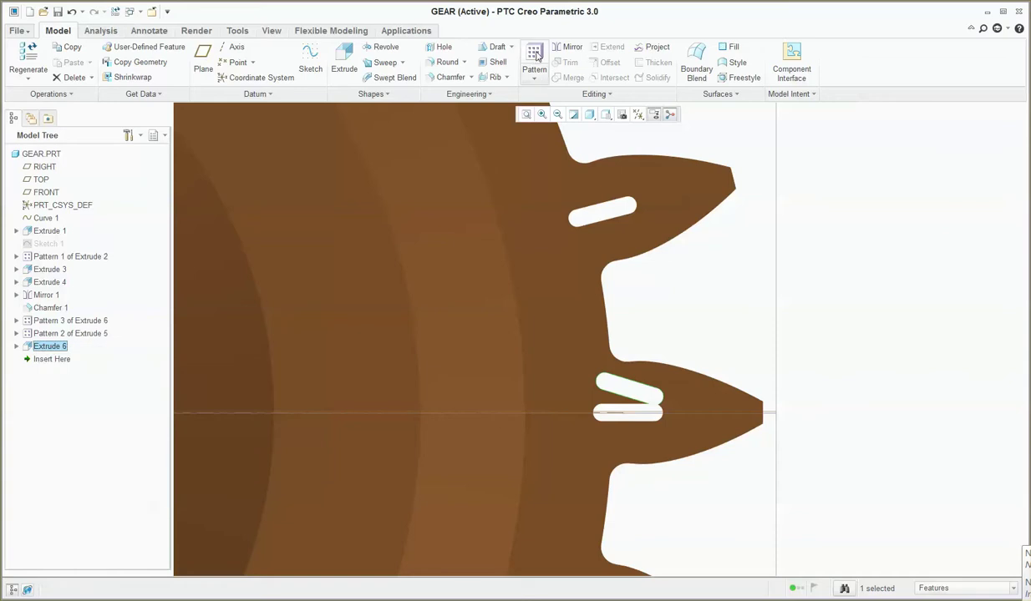
left_click(533, 59)
scroll(690, 382, "up", 4)
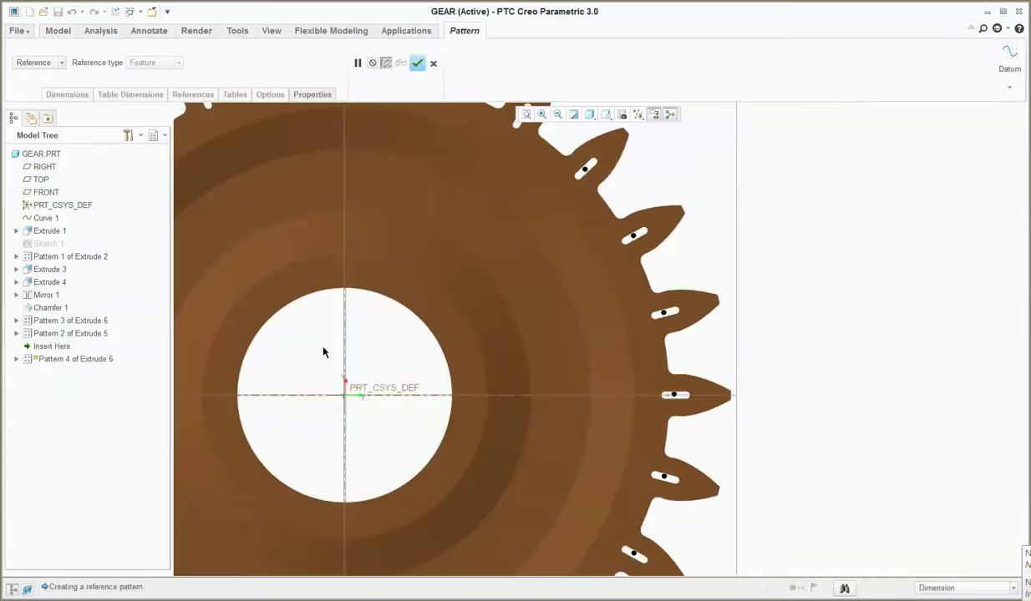
left_click(417, 63)
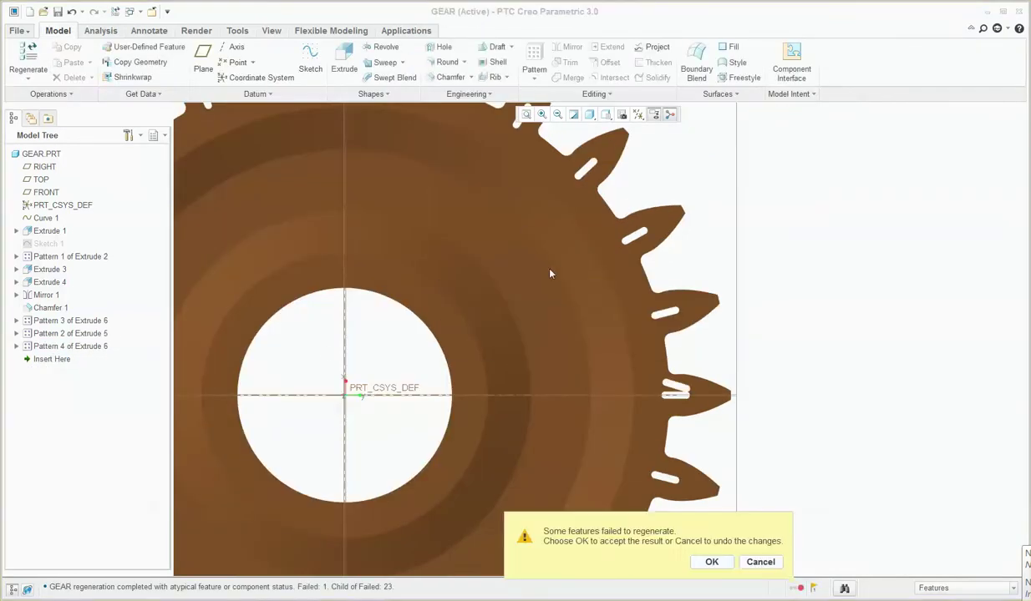
left_click(710, 561)
Step: Redefine the inclined slot's pattern as an Axis pattern about the gear's center axis, with 4 members at 90 degrees
right_click(66, 344)
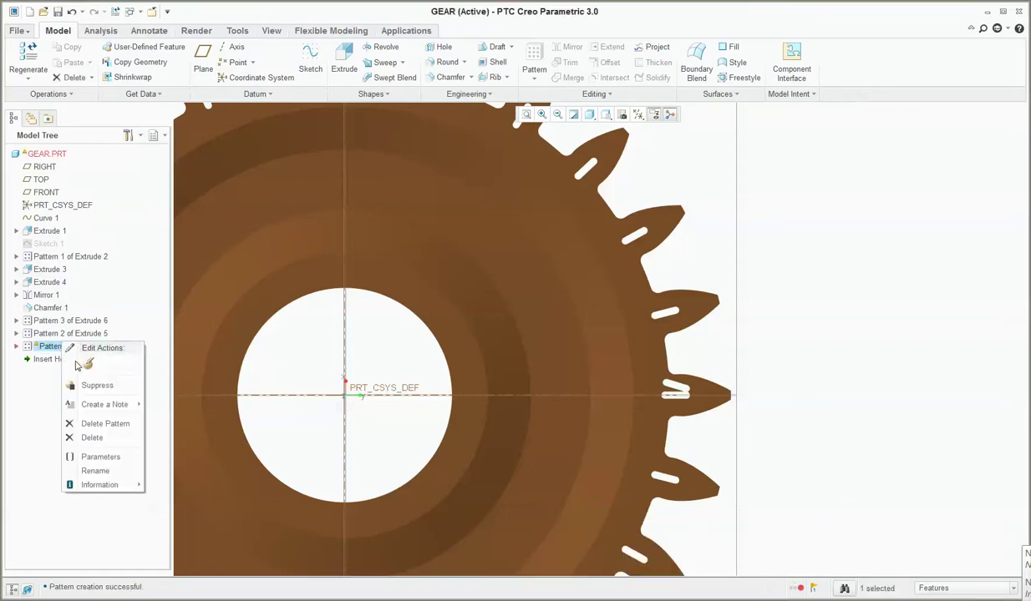
left_click(87, 366)
left_click(50, 62)
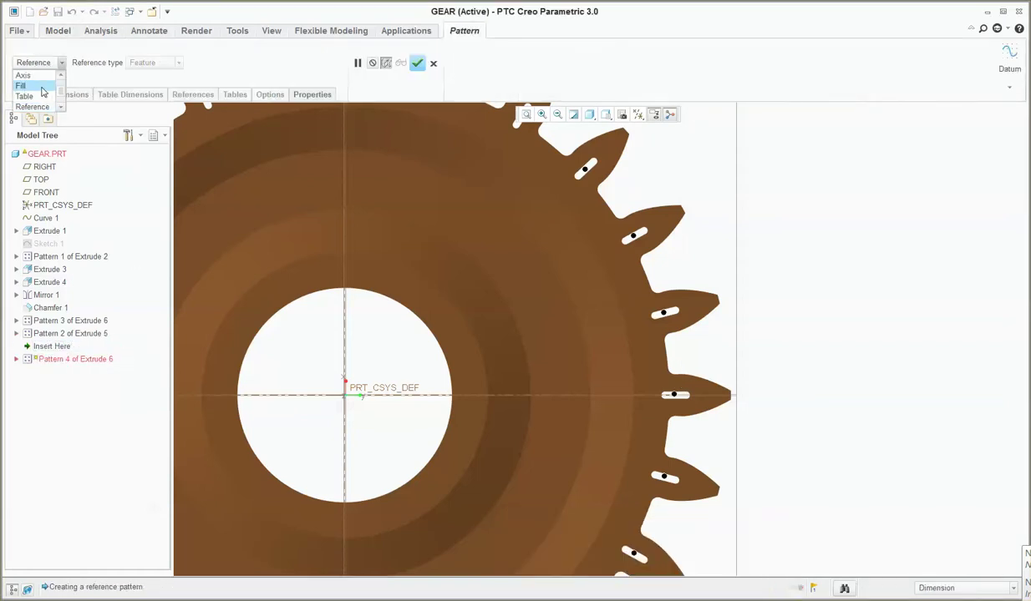
left_click(24, 75)
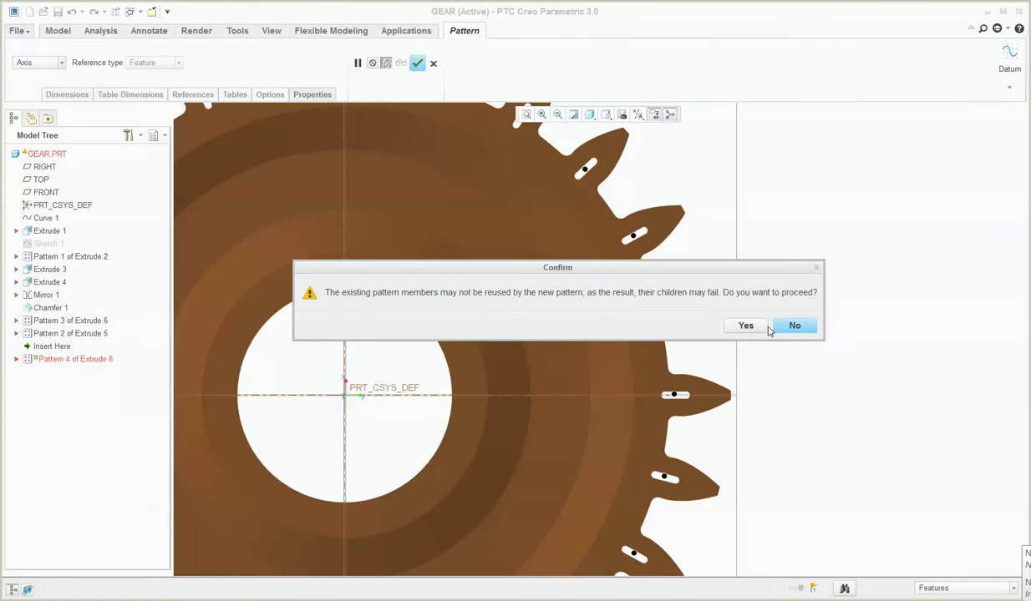
left_click(740, 324)
middle_click_drag(598, 396, 341, 375)
scroll(341, 375, "up", 3)
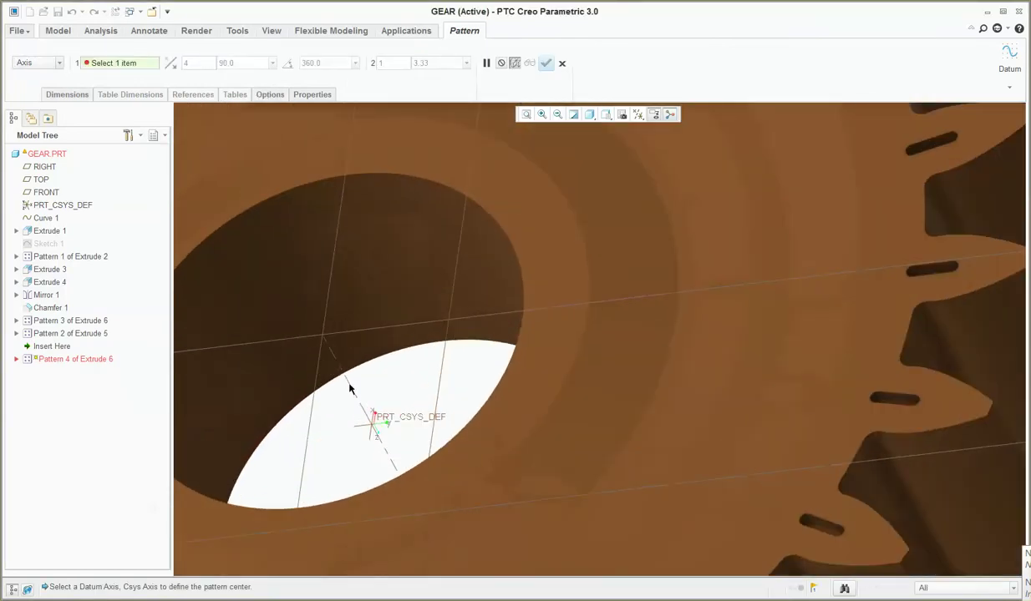
left_click(350, 393)
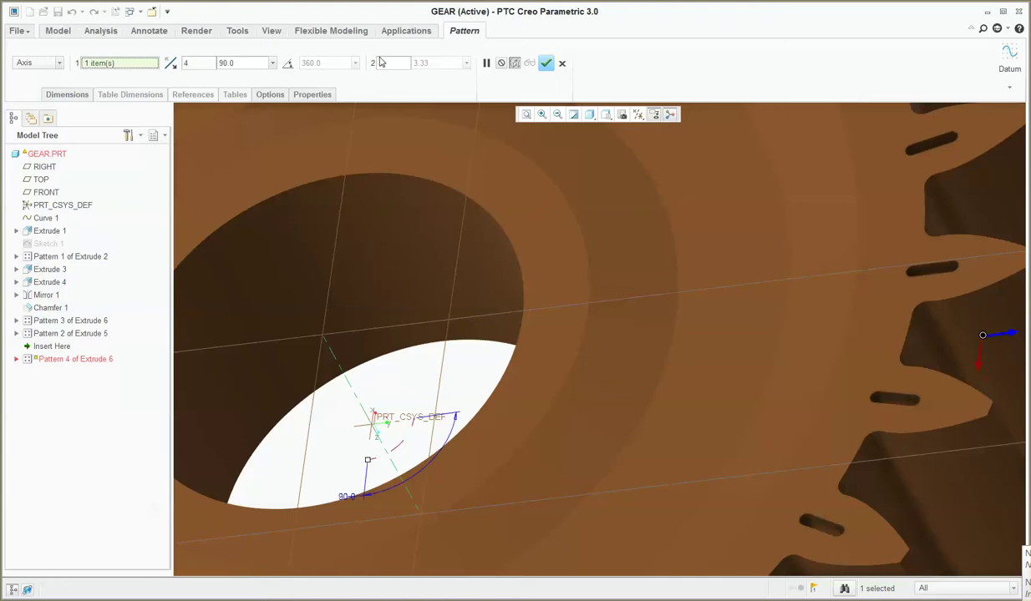
left_click(546, 62)
Step: Add the relation p84=nt so the member count of Pattern 4 of Extrude 6 follows the number of teeth
scroll(481, 251, "down", 6)
scroll(334, 259, "up", 2)
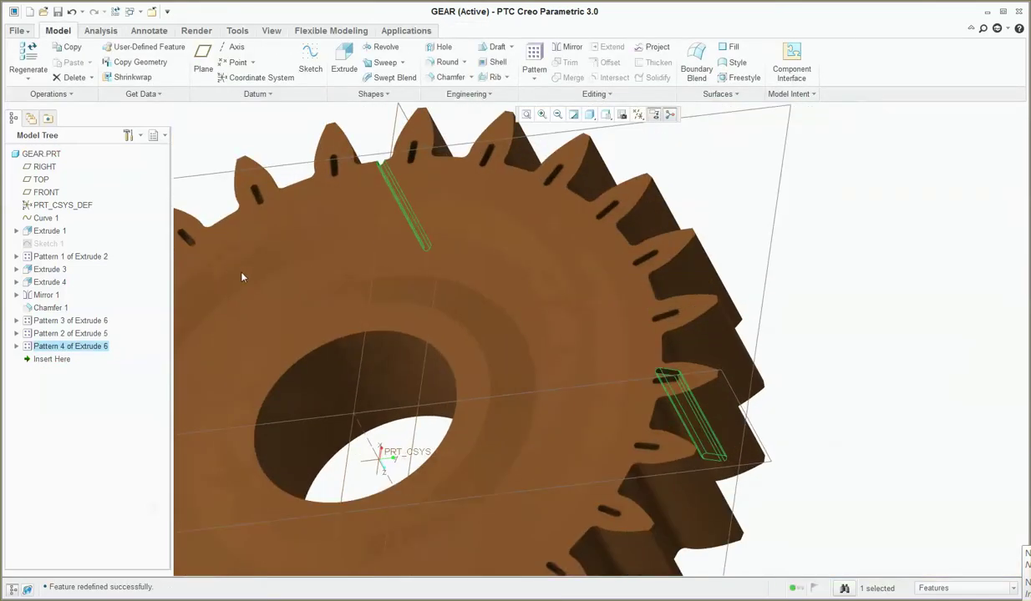
left_click(238, 34)
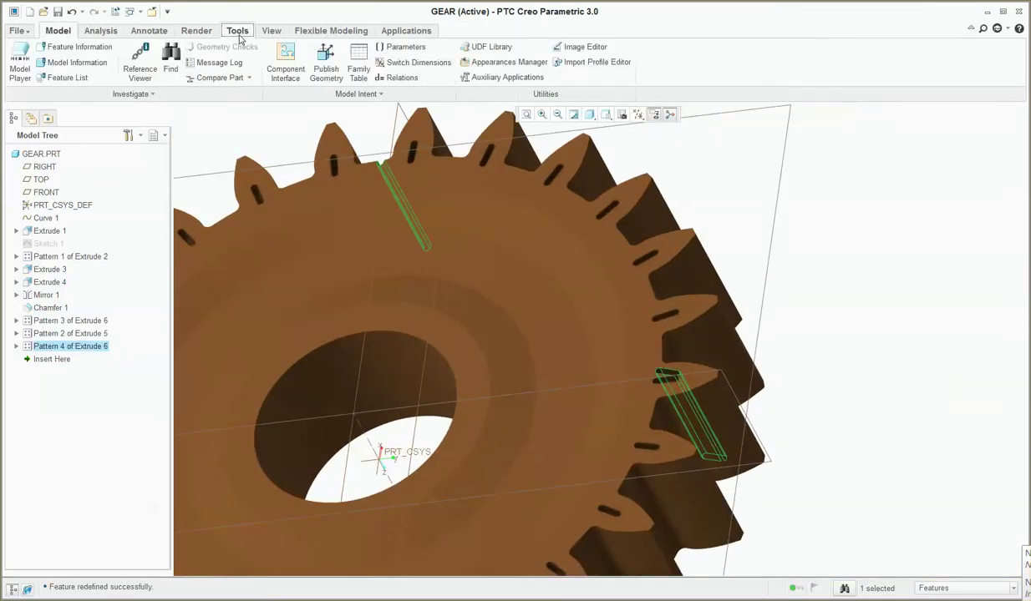
left_click(390, 78)
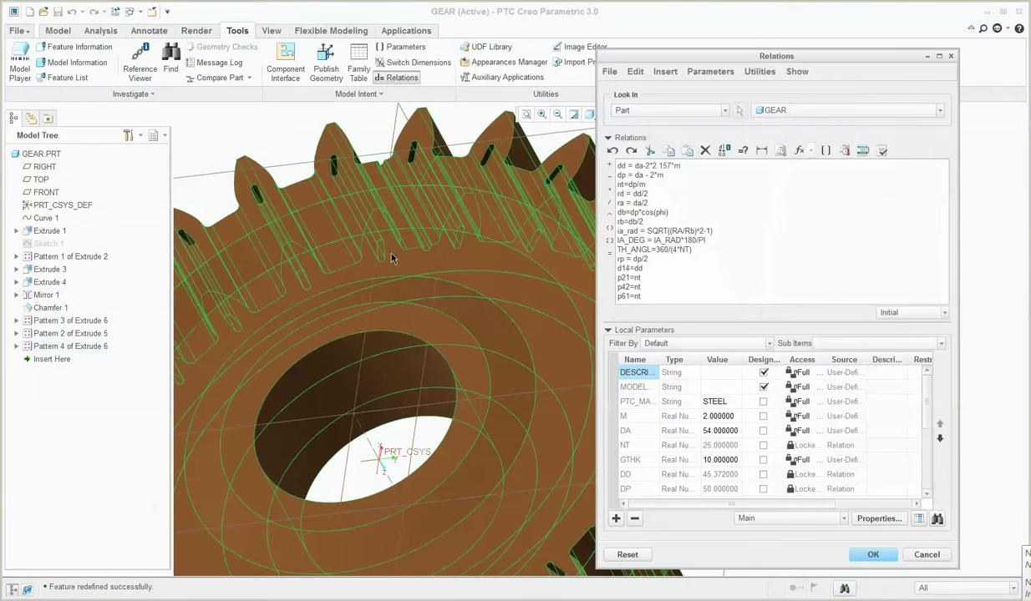
left_click(57, 346)
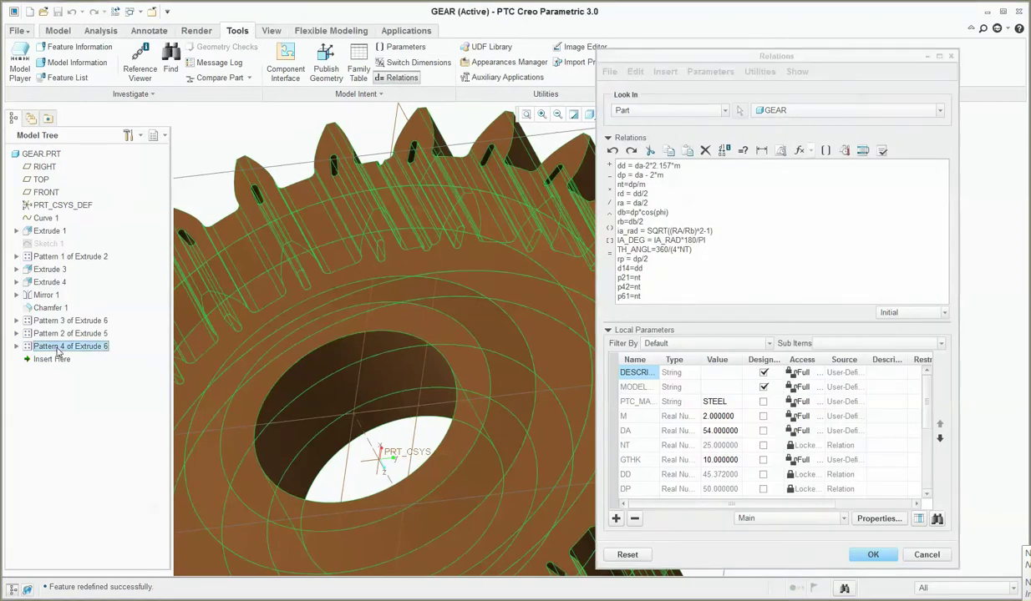
scroll(316, 363, "down", 2)
scroll(396, 355, "up", 4)
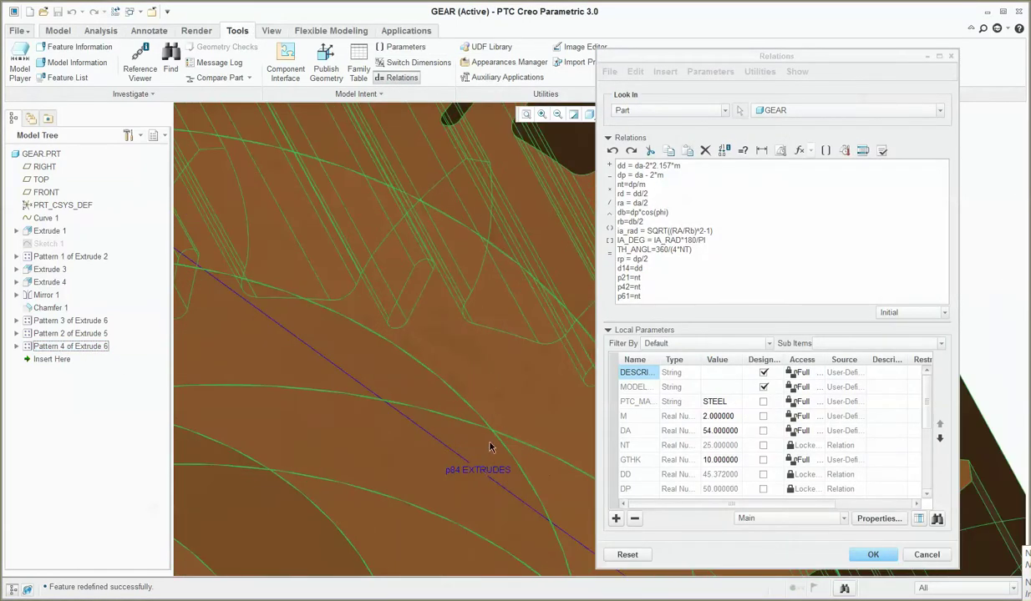
left_click(663, 295)
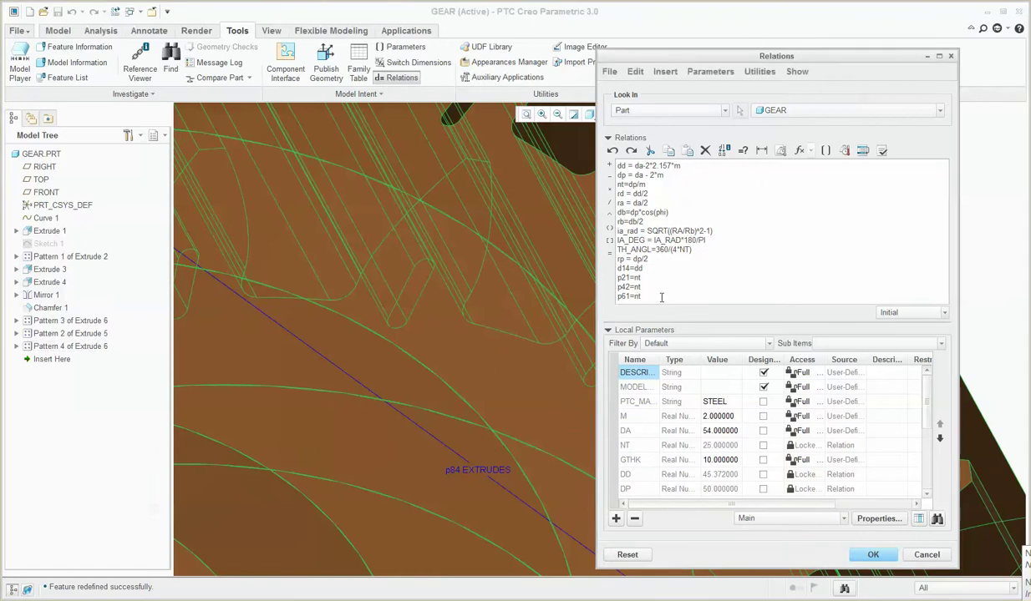
key("Return")
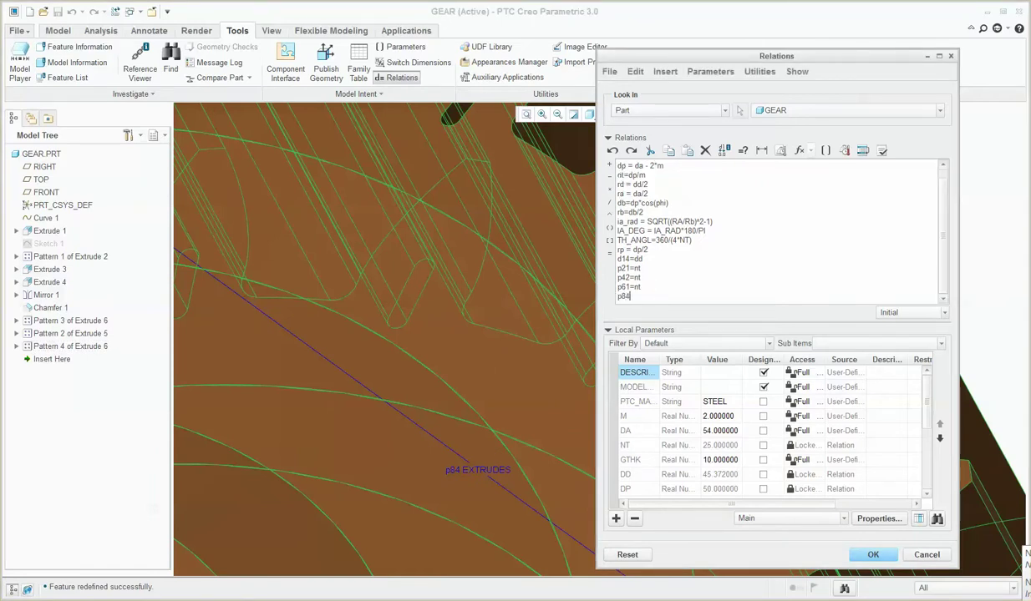
type("p84=nt")
left_click(868, 554)
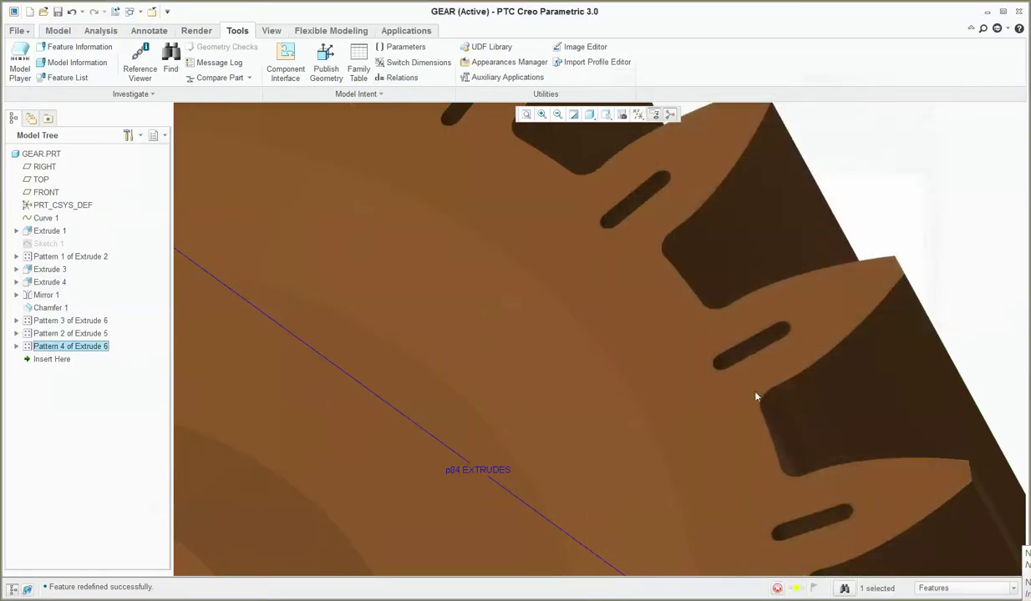
Step: Regenerate the gear with the new relation and inspect the slots around its teeth
scroll(756, 397, "up", 5)
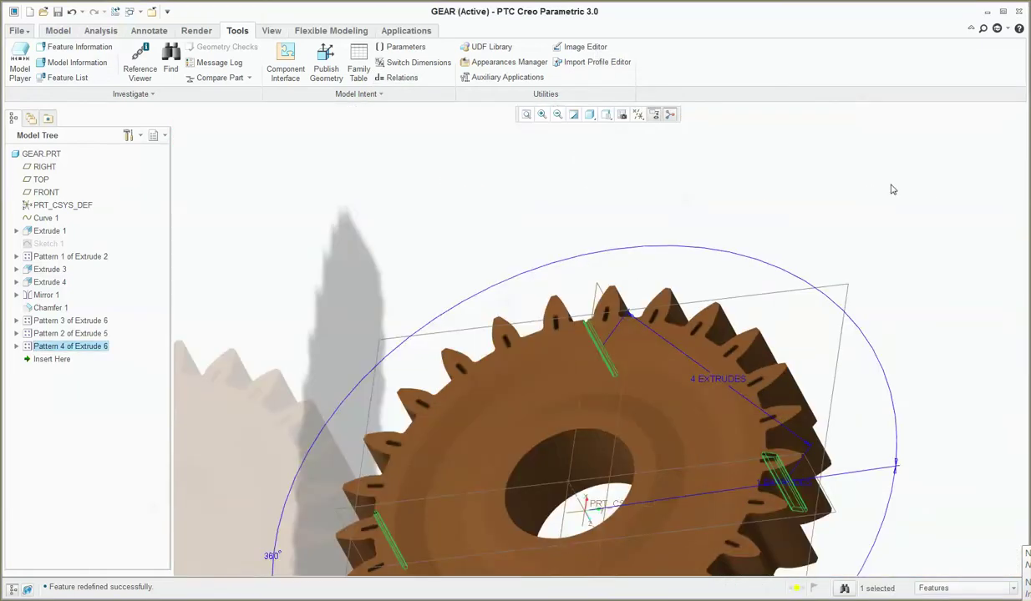
left_click(892, 189)
key("ctrl+g")
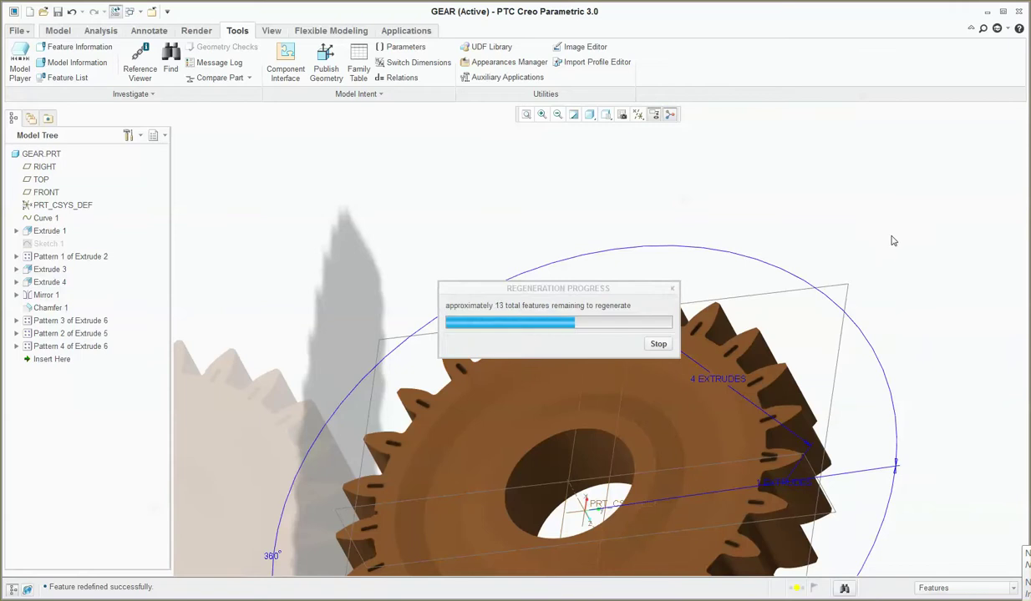
middle_click_drag(805, 345, 818, 403)
middle_click_drag(695, 308, 651, 389)
scroll(664, 393, "down", 3)
scroll(726, 464, "up", 2)
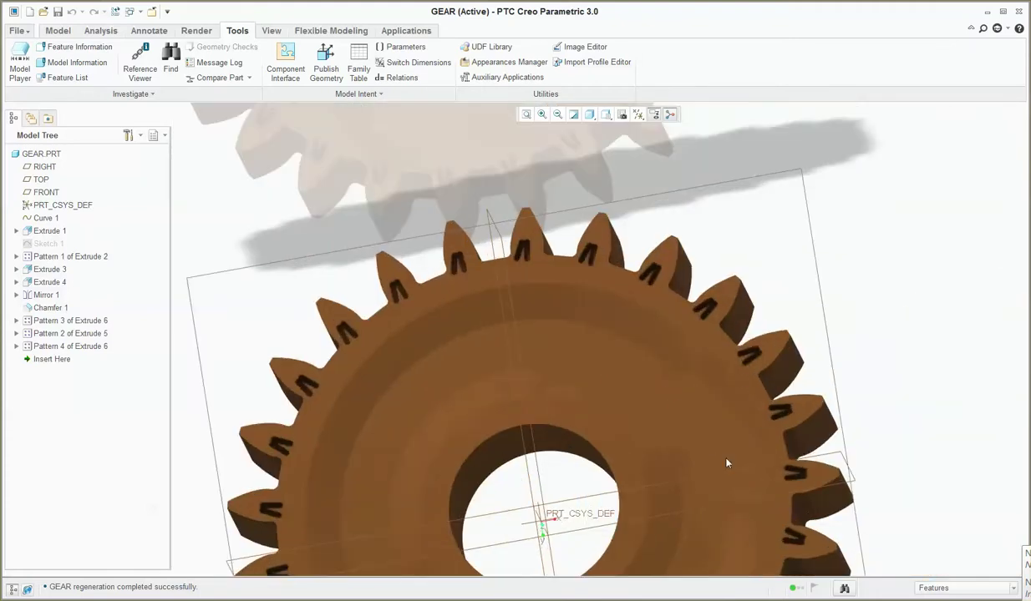
middle_click_drag(730, 455, 709, 207)
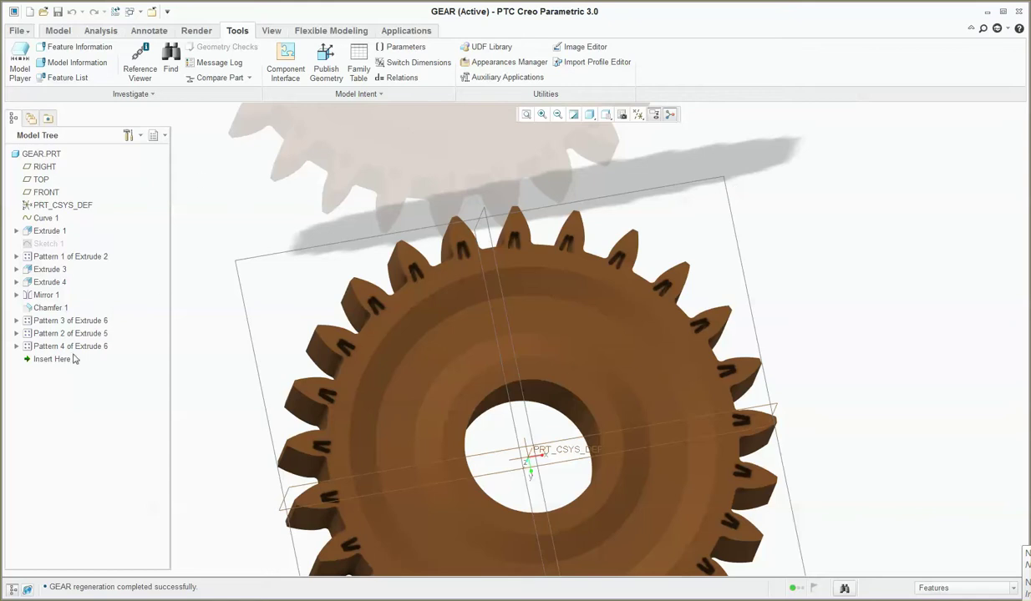
Step: Roll the model back to just after Pattern 3 of Extrude 6, ahead of both slot patterns
left_click_drag(70, 359, 67, 327)
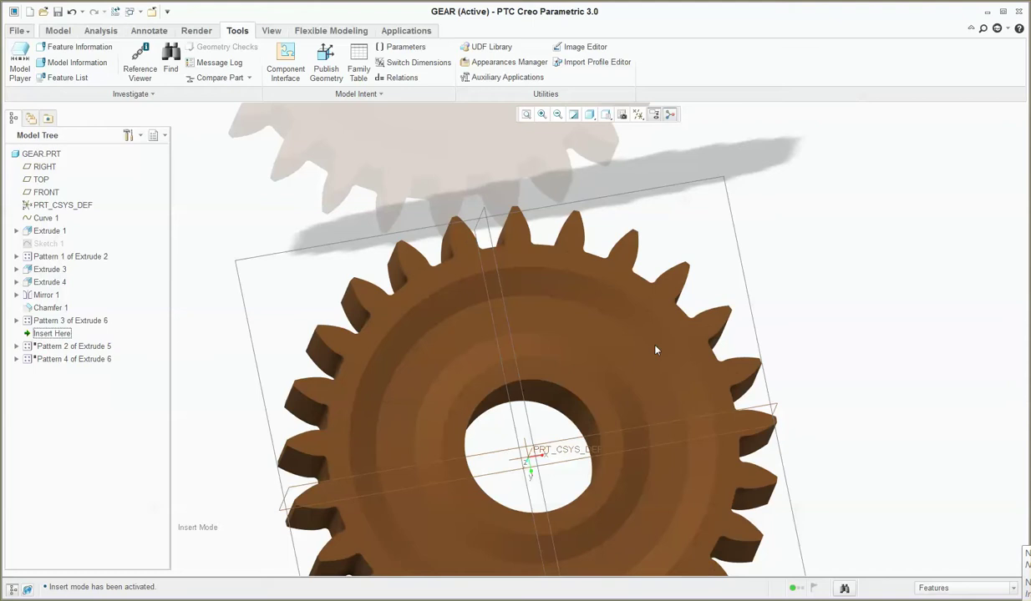
scroll(656, 351, "down", 6)
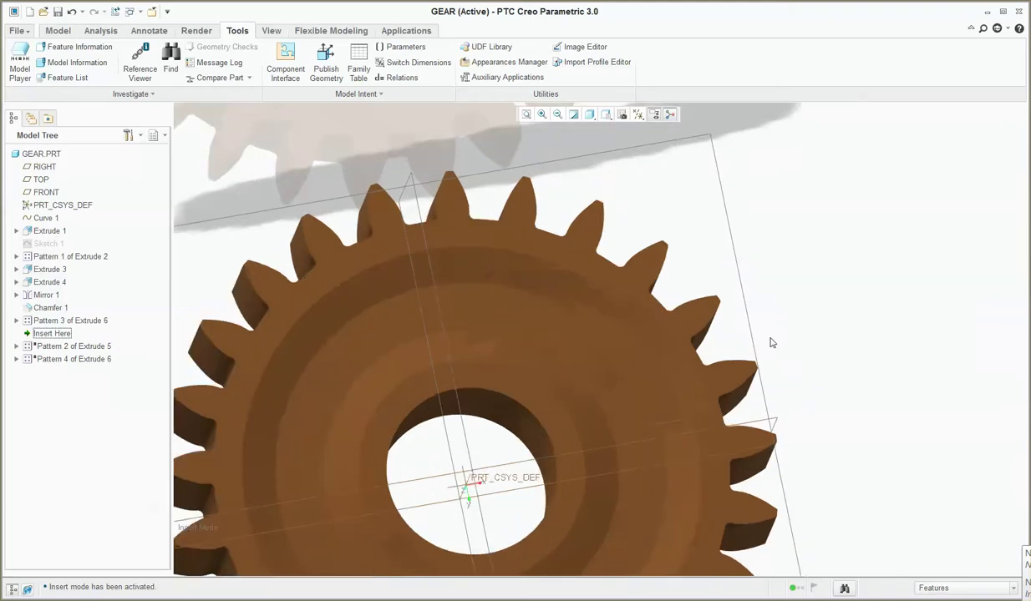
scroll(735, 396, "up", 2)
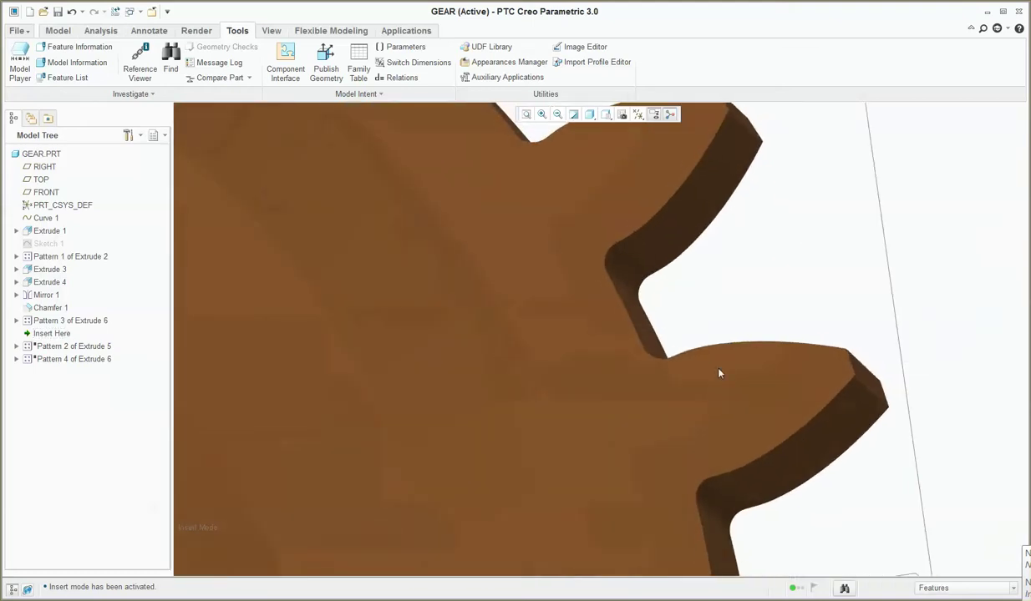
scroll(720, 372, "up", 4)
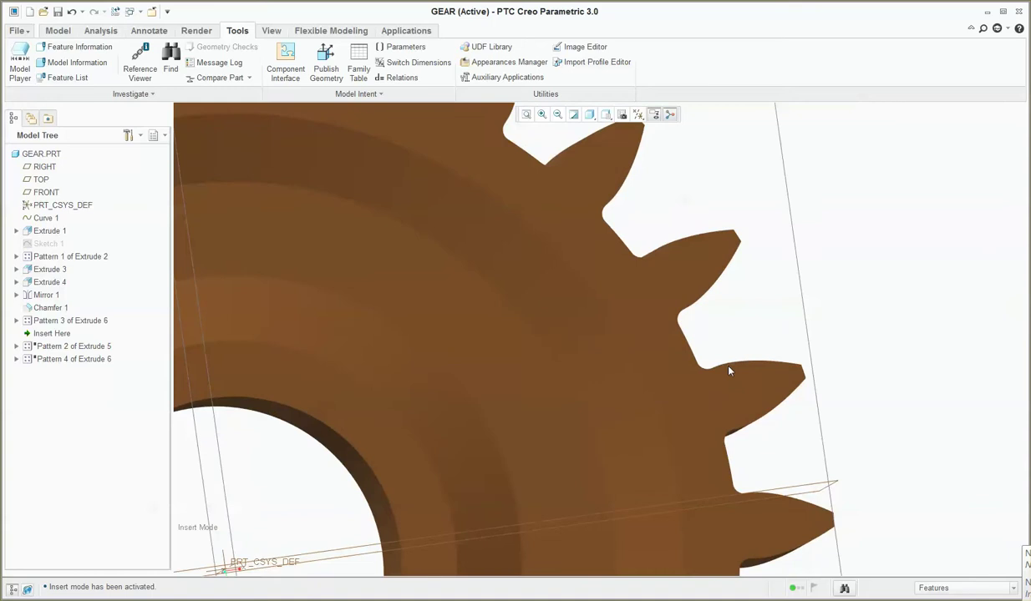
scroll(728, 371, "down", 1)
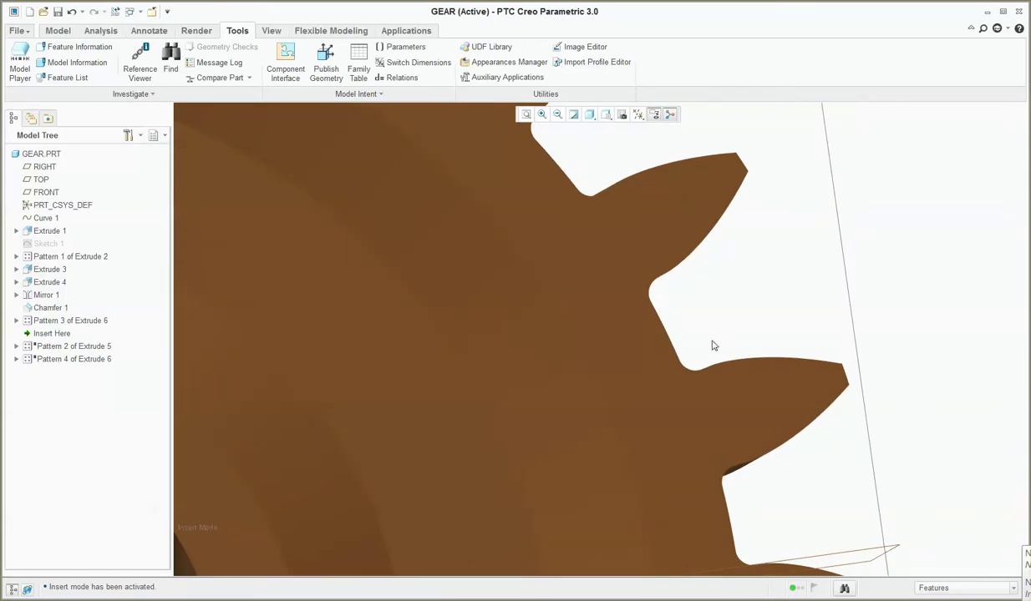
scroll(708, 345, "up", 3)
mouse_move(702, 341)
middle_mouse_down()
mouse_move(661, 337)
mouse_move(425, 162)
middle_mouse_up()
left_click(58, 32)
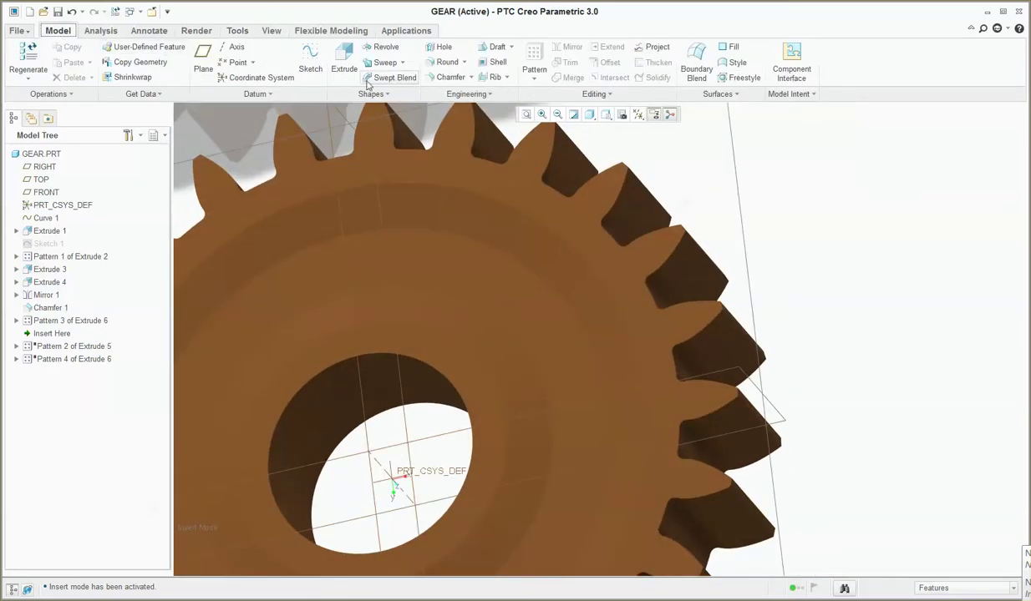
scroll(699, 351, "down", 5)
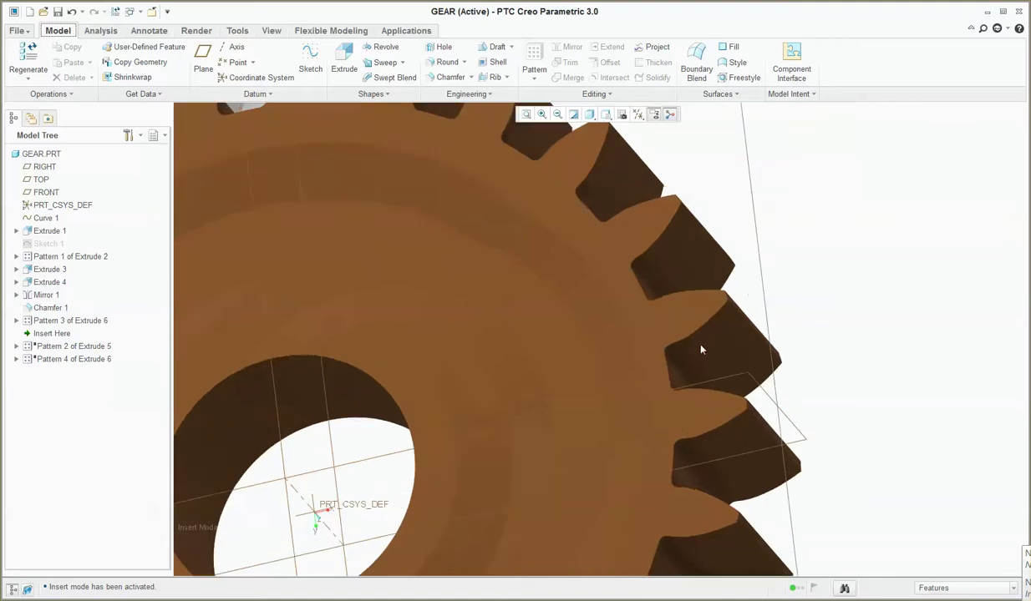
scroll(710, 355, "up", 3)
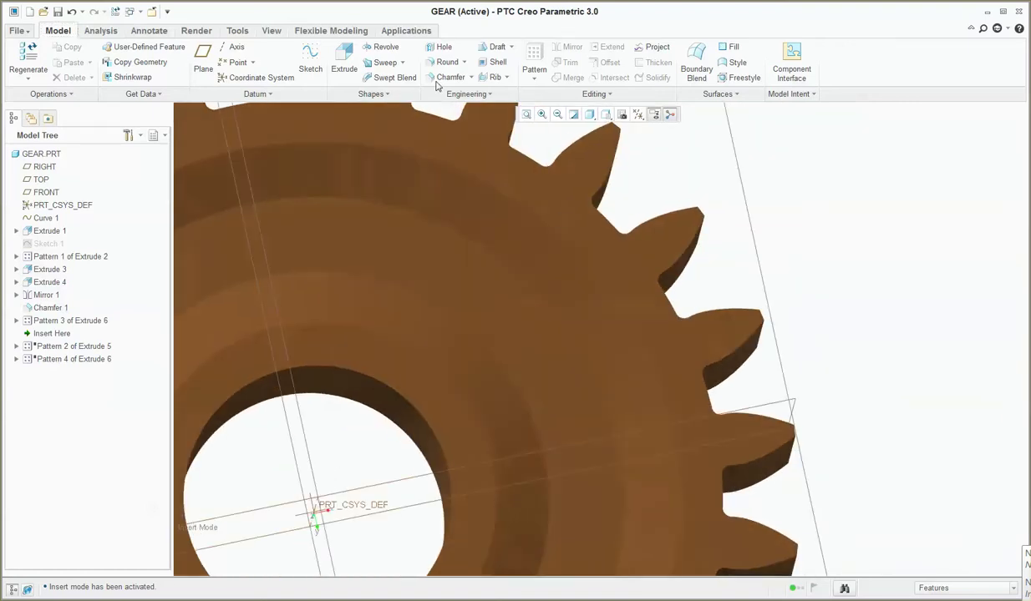
left_click(344, 62)
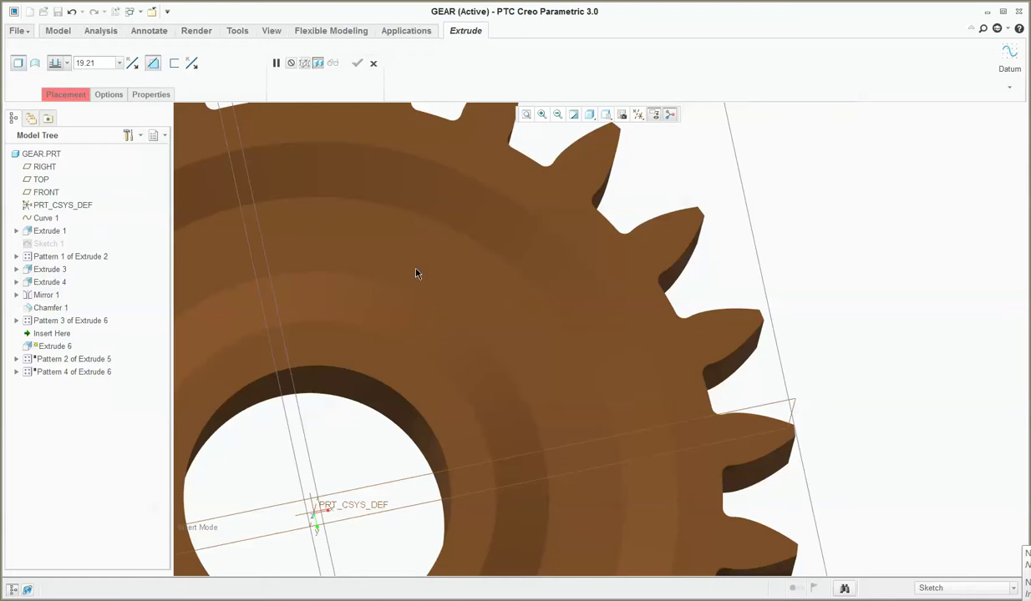
left_click(374, 62)
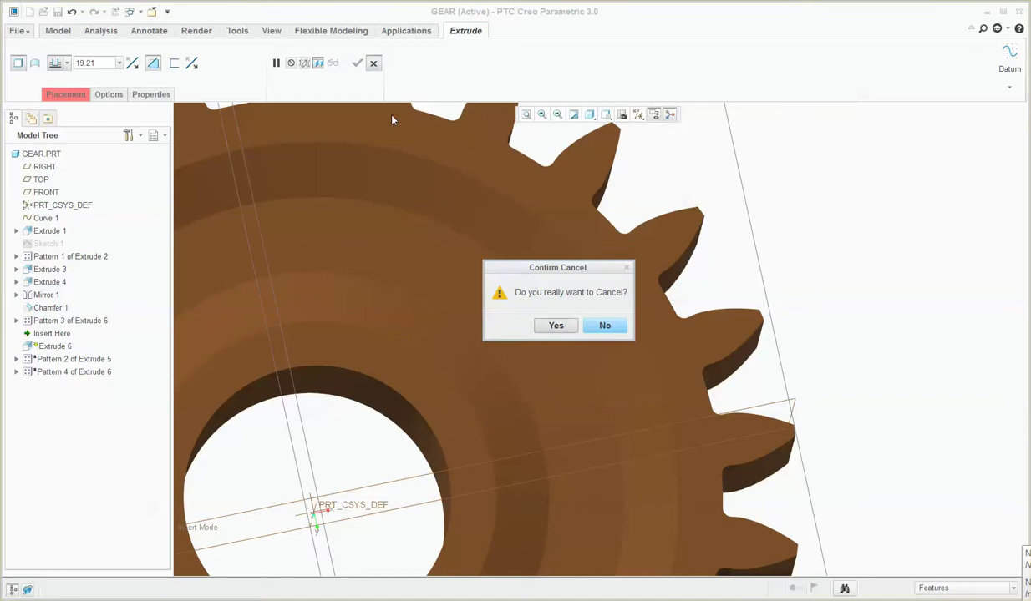
left_click(555, 325)
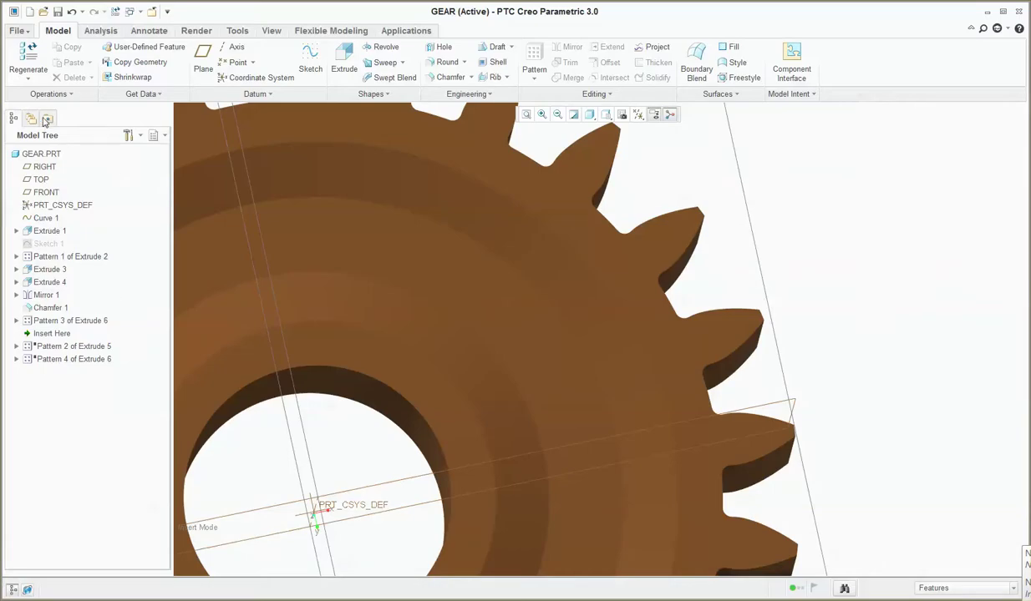
Step: Import gearasm_aerofoil_asm.stp from the GEARASM folder as an assembly with the Automatic import type
left_click(31, 118)
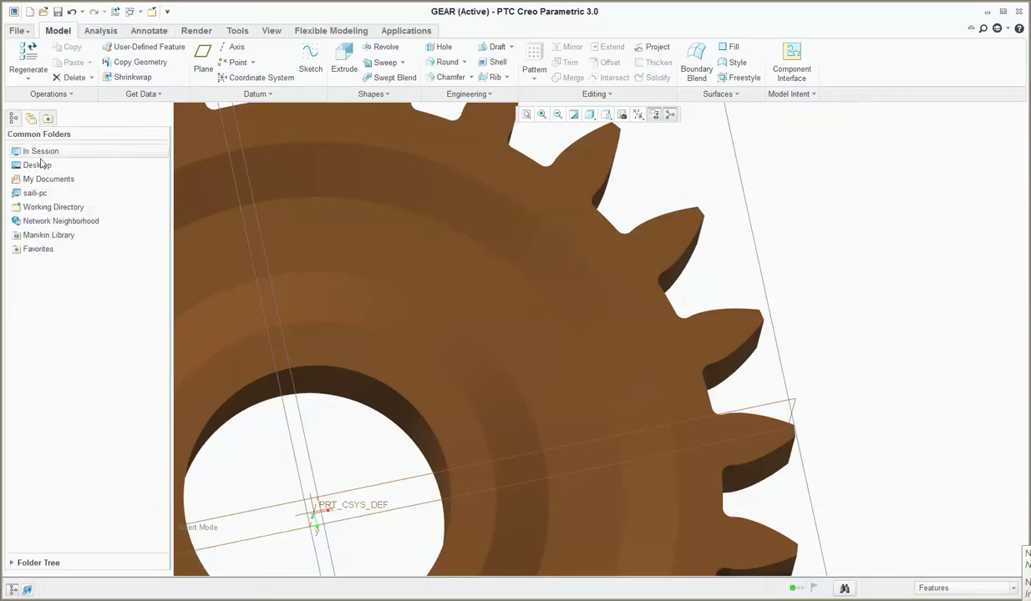
left_click(48, 210)
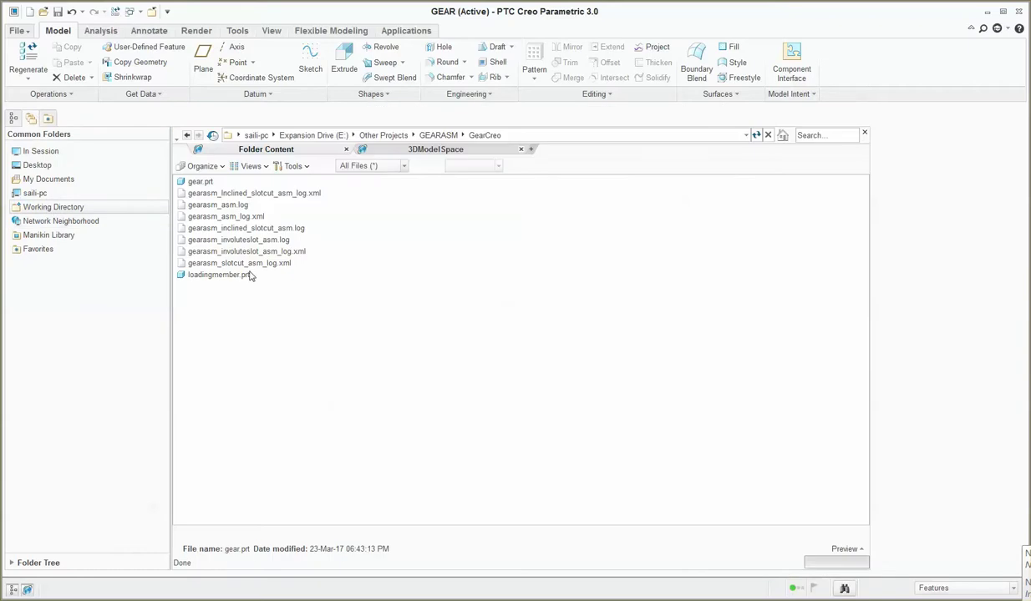
left_click(440, 135)
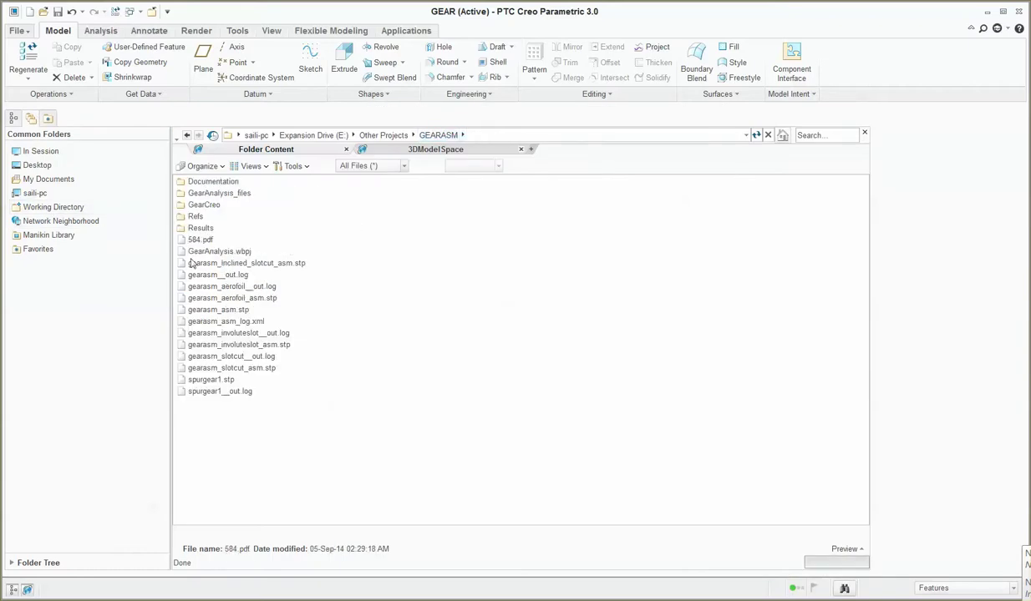
double_click(254, 298)
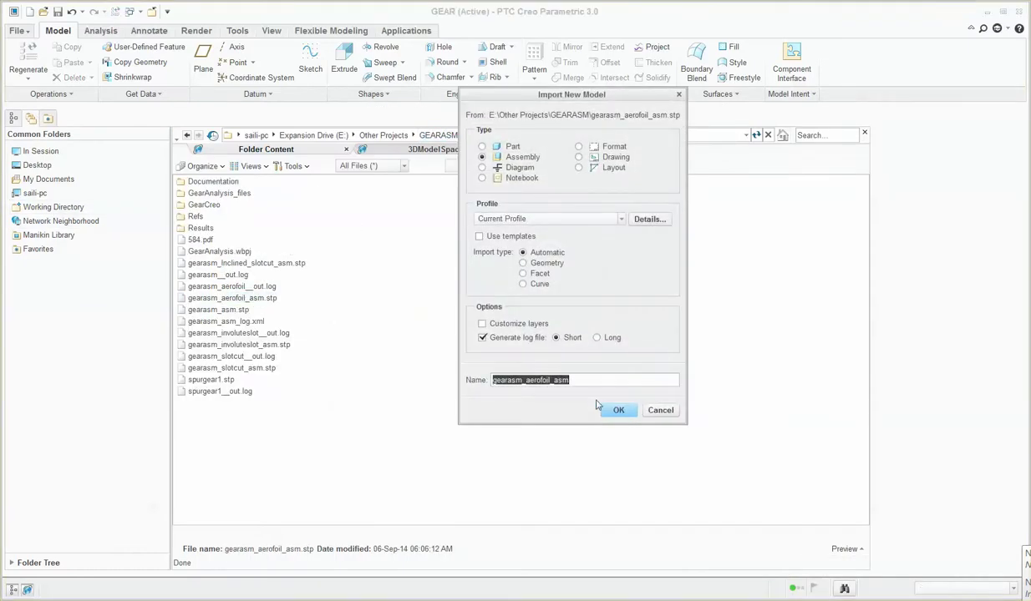
left_click(617, 409)
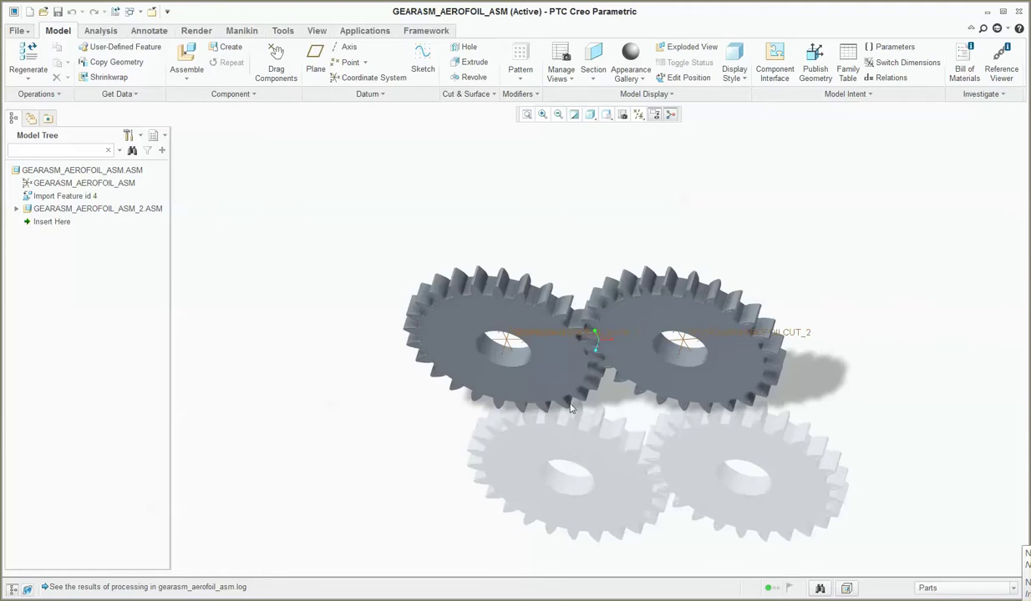
Step: Start a new sketch on the flat front face of the second gear in the imported assembly
scroll(583, 365, "up", 2)
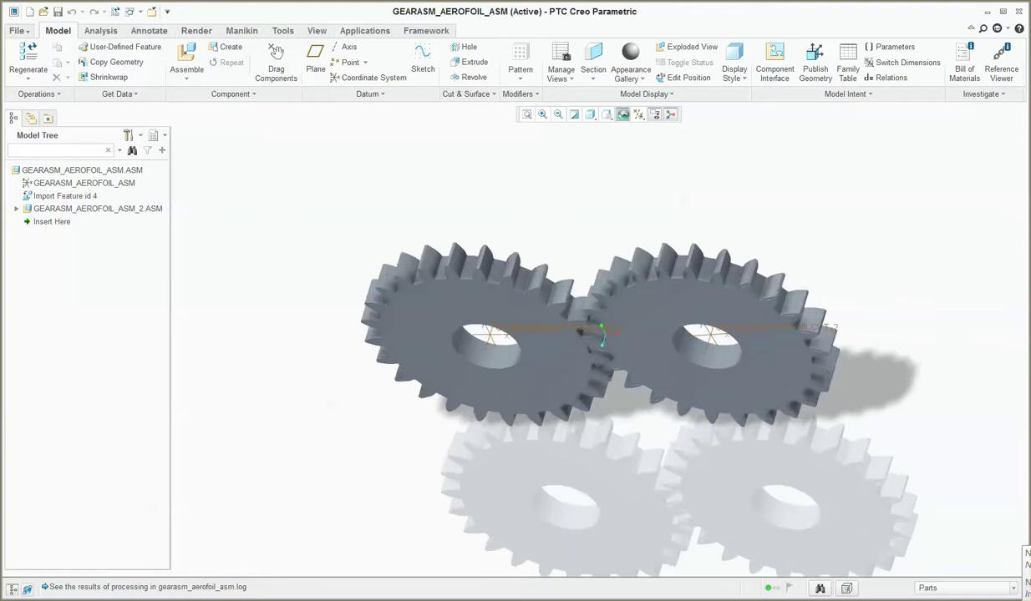
left_click(605, 114)
left_click(826, 223)
left_click(92, 32)
left_click(57, 31)
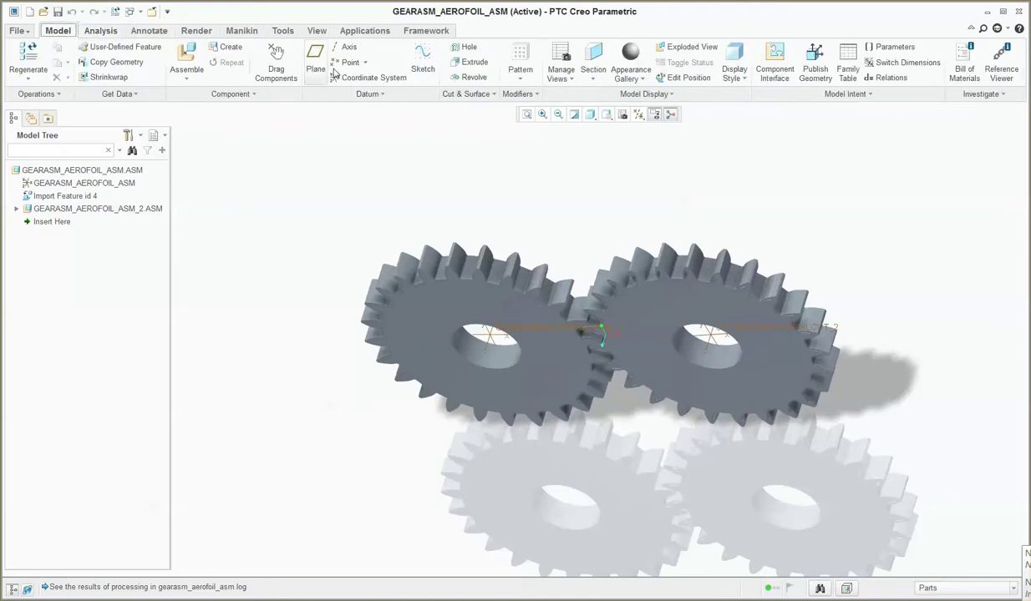
left_click(422, 60)
left_click(698, 318)
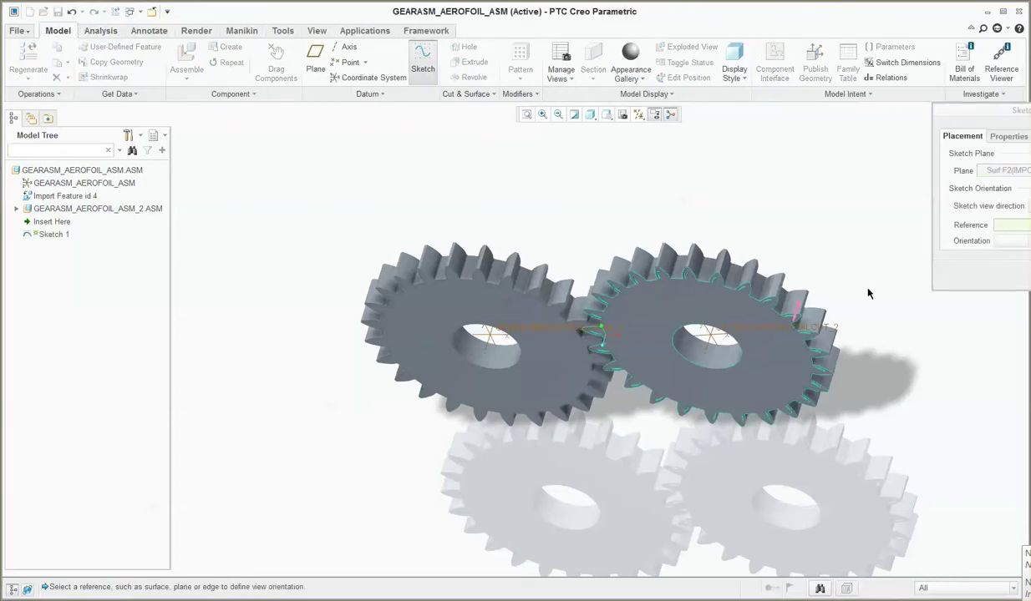
left_click(1026, 276)
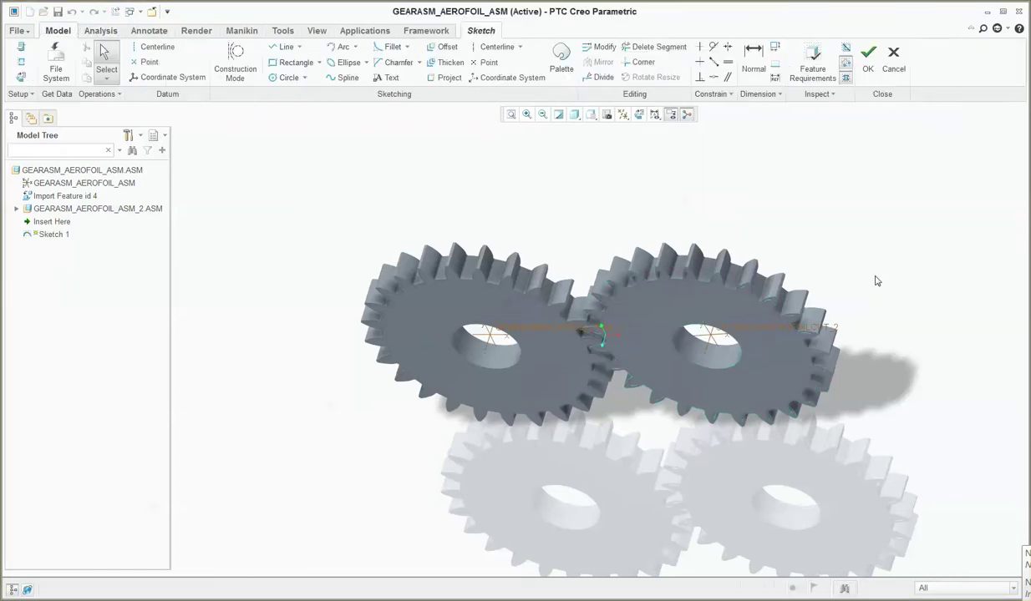
Step: Orient the sketch flat to the screen and project the concave lower edge of one tooth's aerofoil slot
left_click(638, 116)
scroll(746, 237, "down", 8)
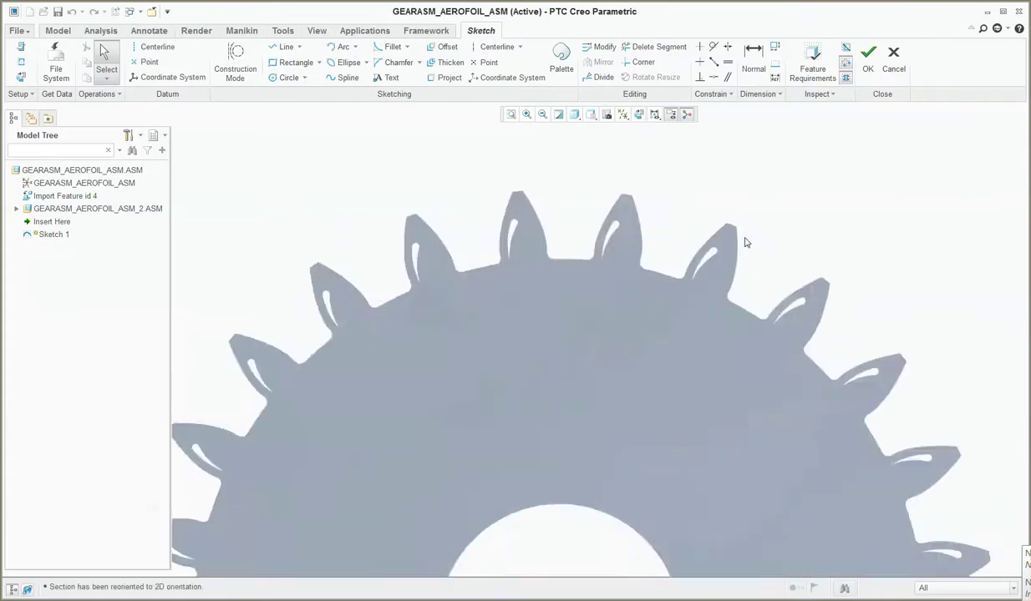
scroll(625, 290, "down", 4)
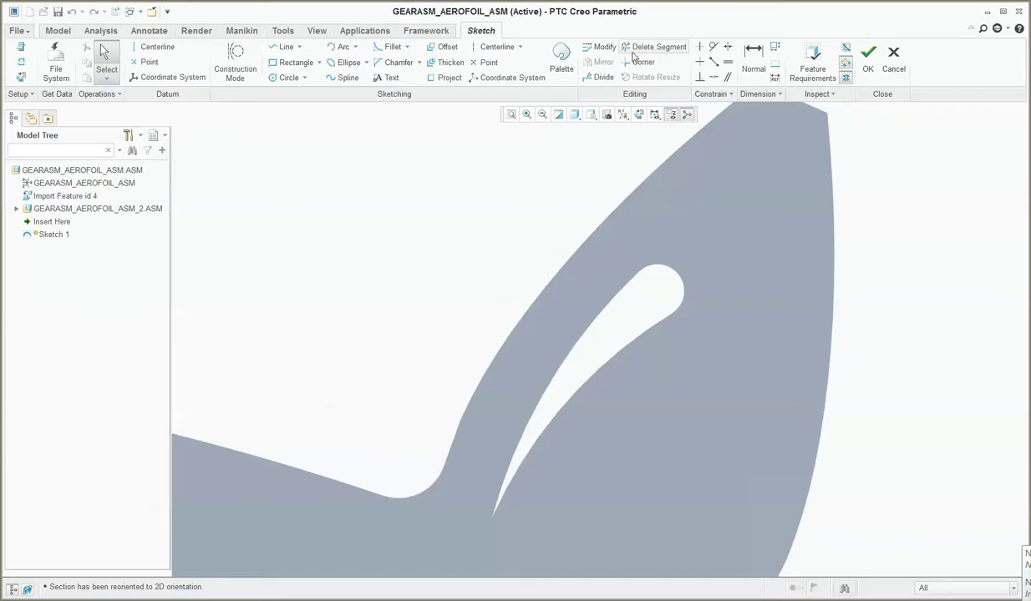
left_click(448, 77)
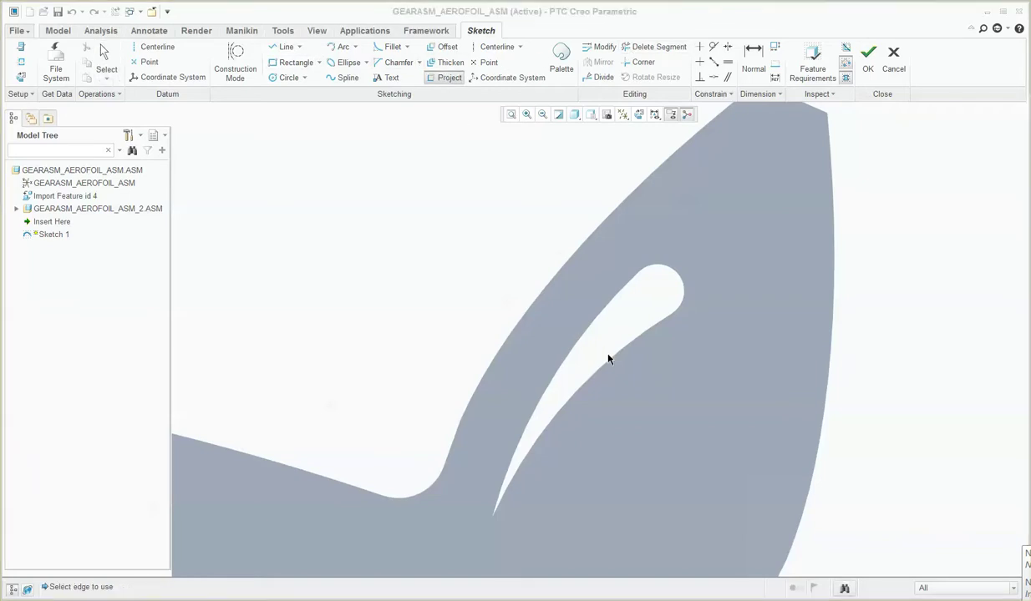
left_click(610, 366)
middle_click(666, 357)
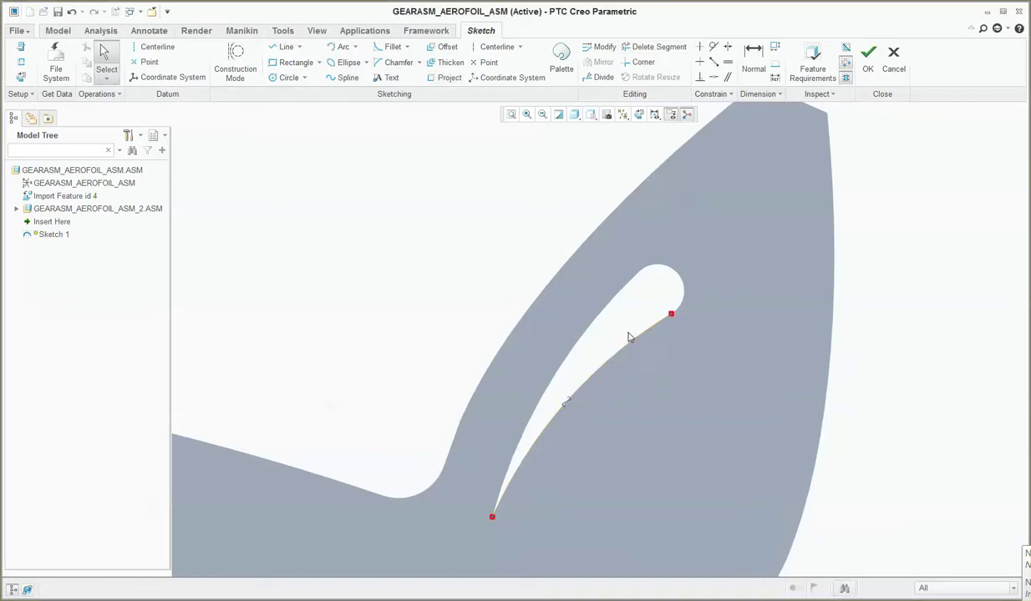
Step: Dimension the radius of the projected slot edge, and try to dimension the slot's rounded end directly from the model
scroll(651, 333, "up", 2)
scroll(677, 334, "down", 3)
scroll(678, 343, "up", 2)
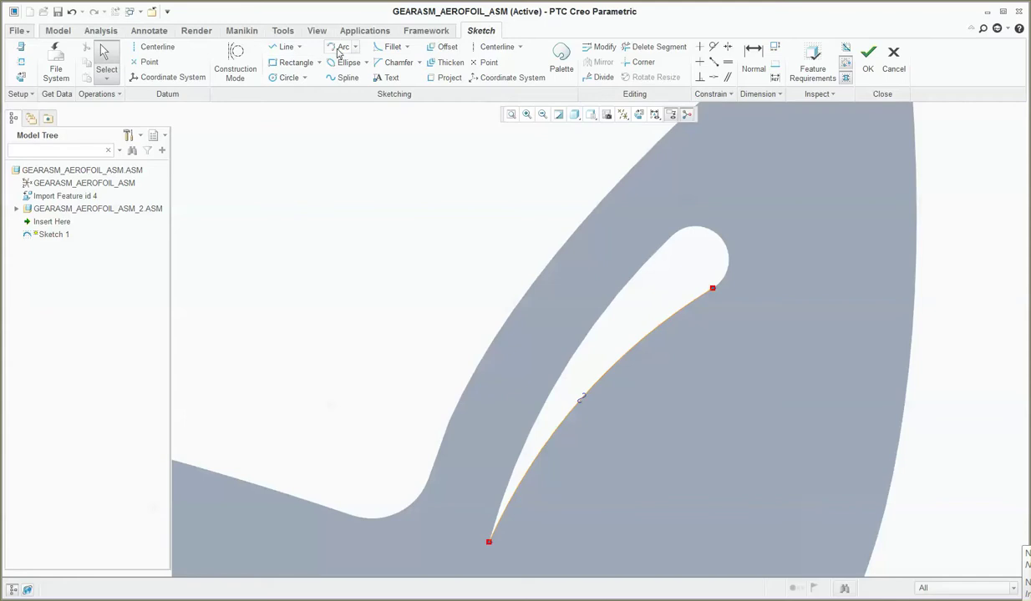
left_click(750, 64)
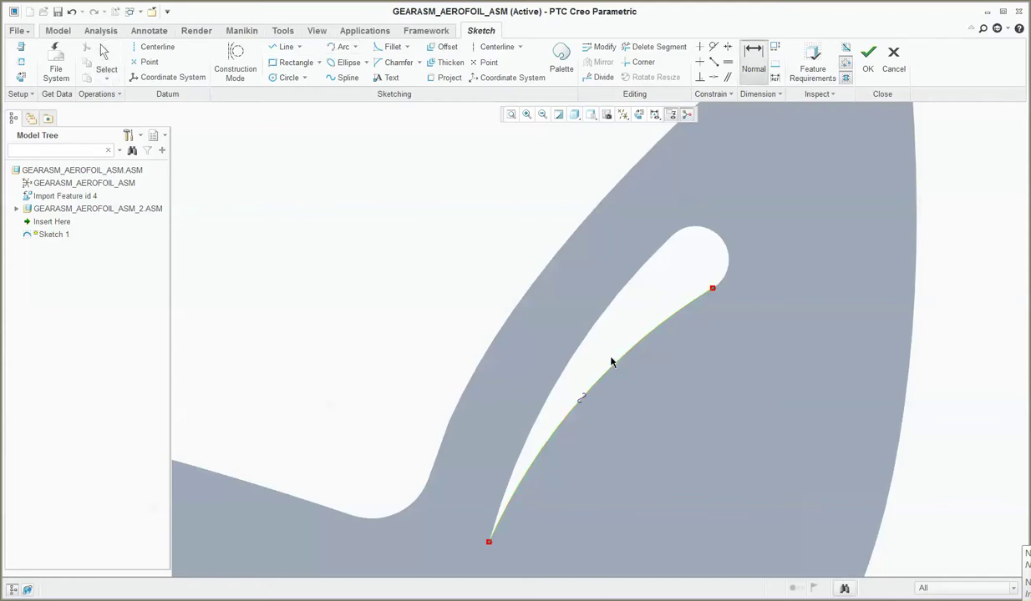
left_click(610, 361)
middle_click(526, 307)
scroll(516, 323, "up", 3)
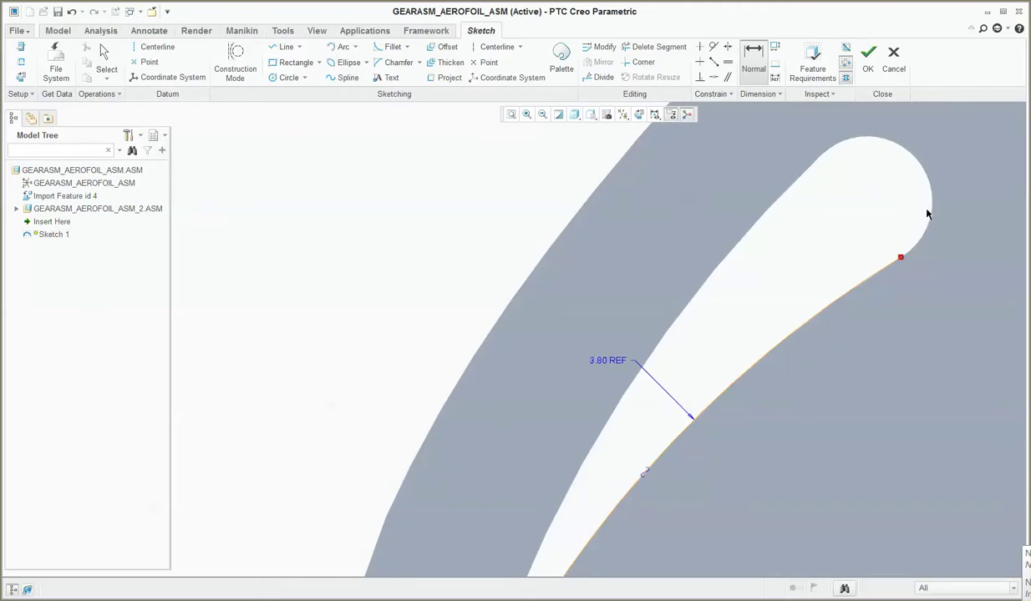
left_click(952, 234)
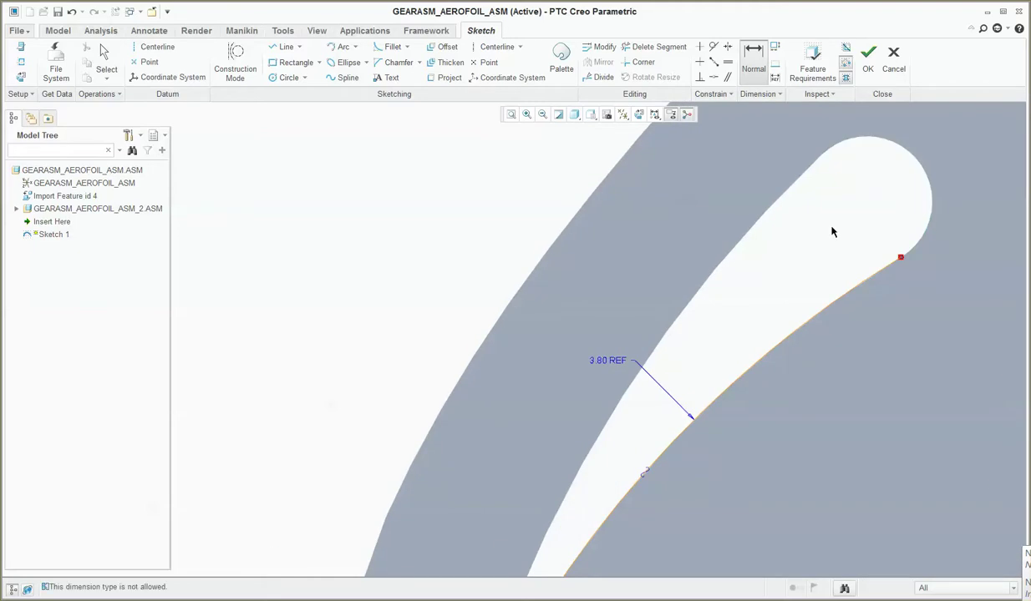
scroll(594, 267, "down", 3)
scroll(702, 251, "up", 2)
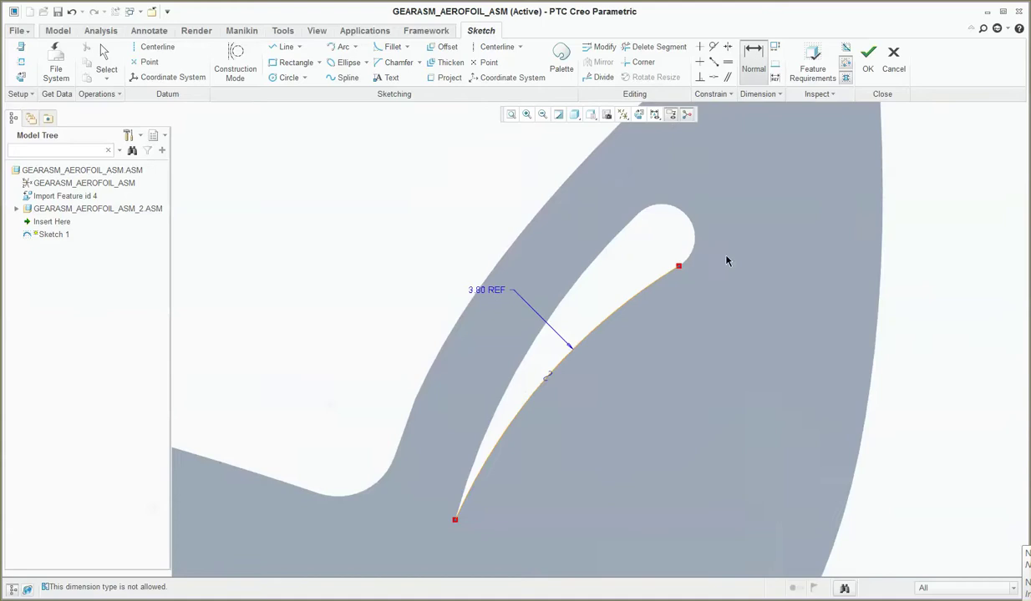
middle_click(726, 255)
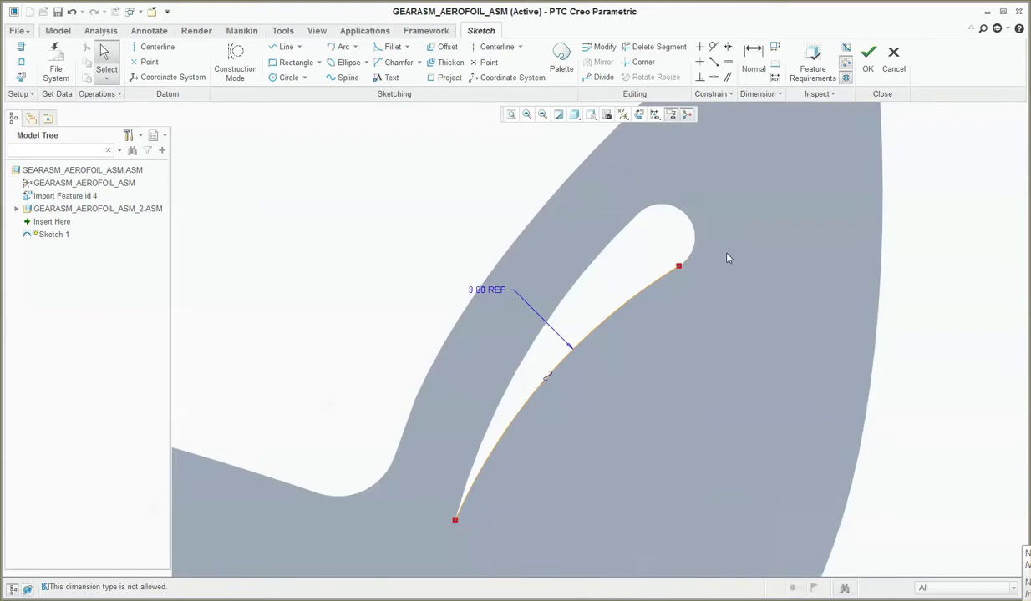
Step: Project the arc at the aerofoil slot's rounded end and dimension its radius
left_click(443, 77)
left_click(681, 227)
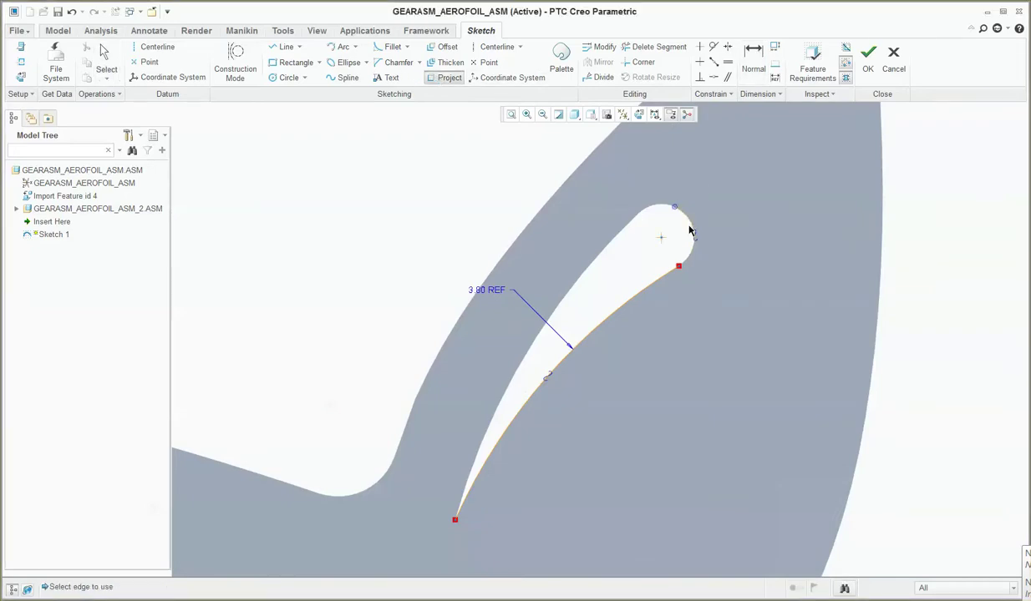
middle_click(681, 229)
scroll(683, 243, "up", 3)
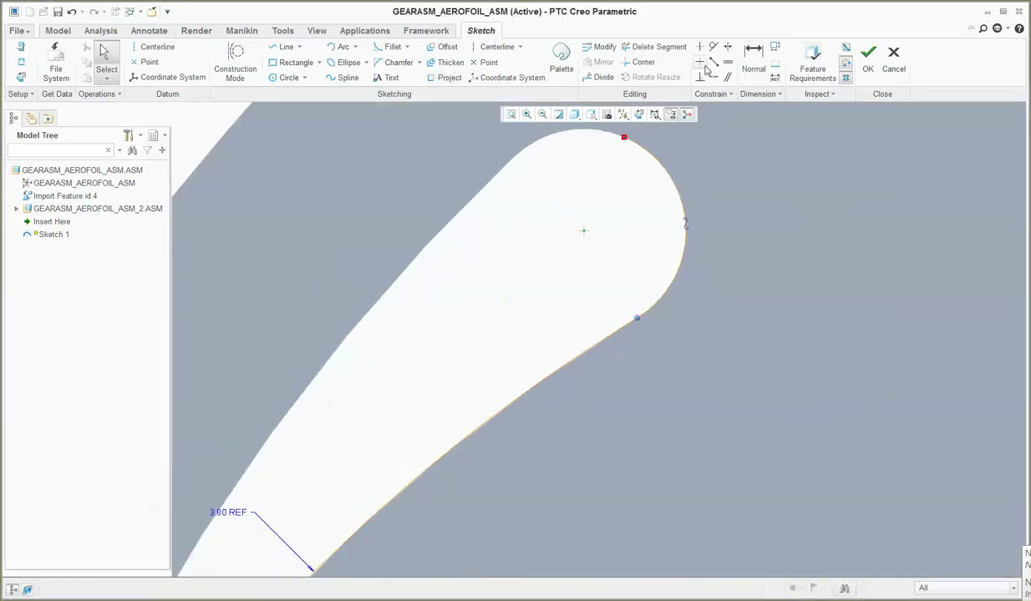
left_click(752, 59)
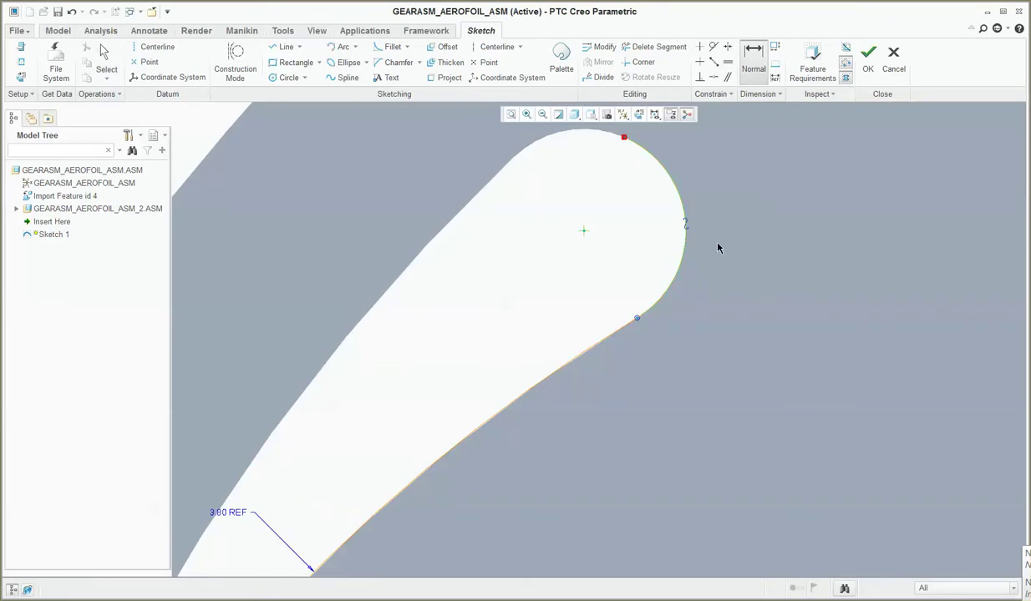
middle_click(766, 248)
scroll(705, 290, "down", 2)
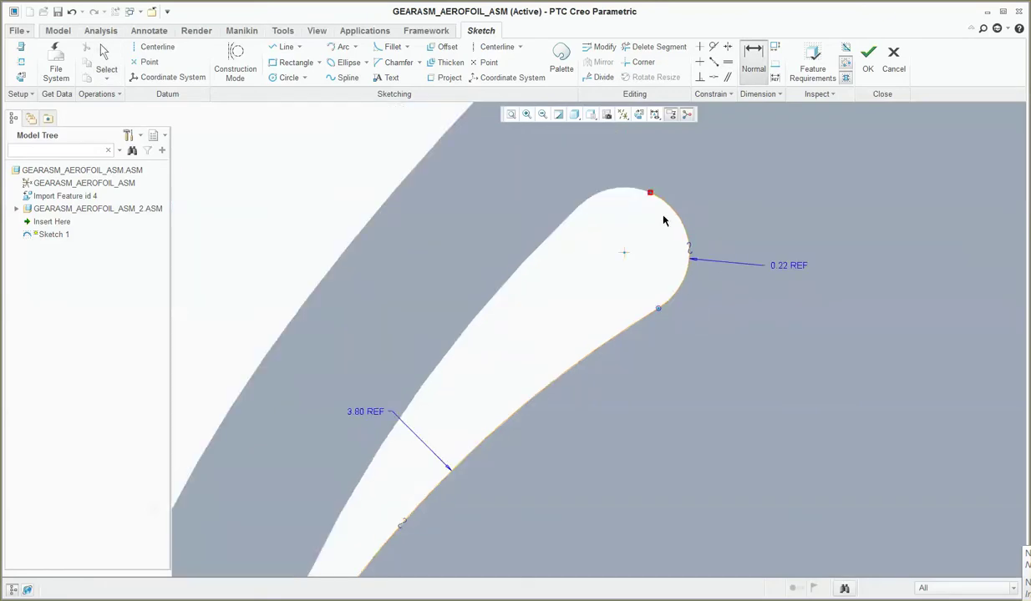
scroll(663, 221, "up", 1)
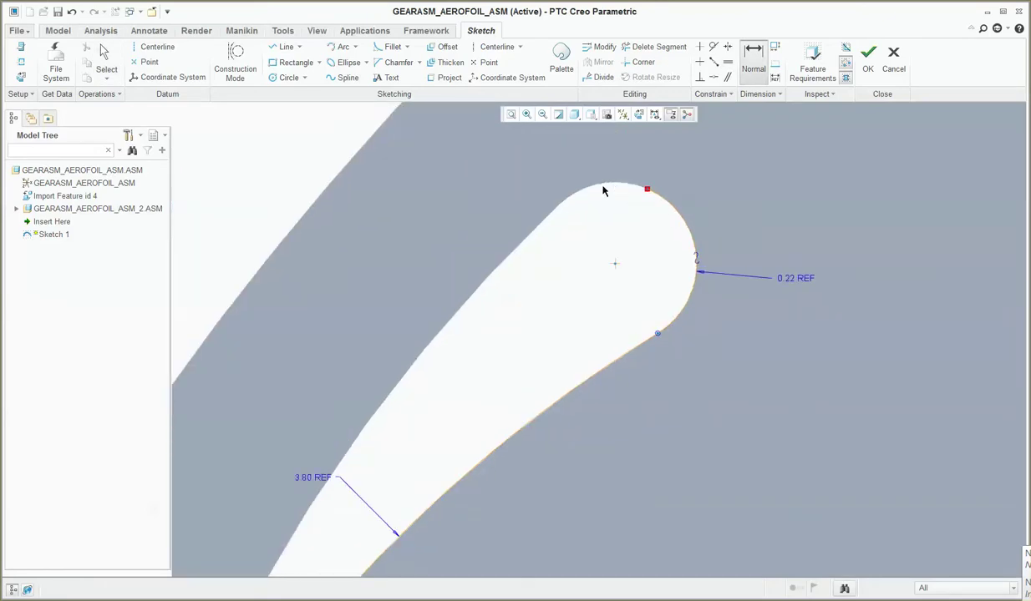
scroll(600, 225, "down", 3)
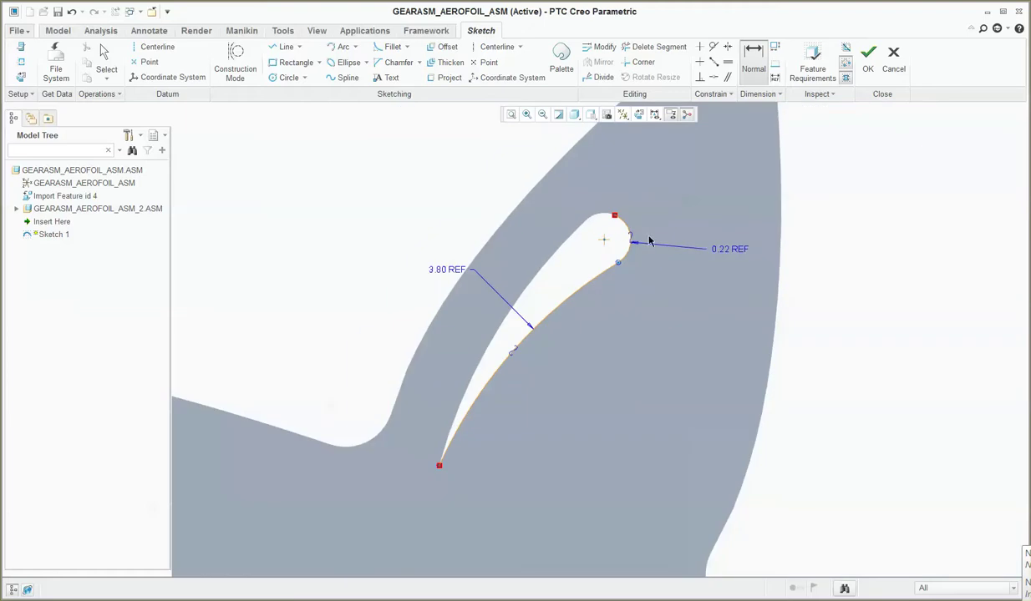
middle_click(628, 234)
Step: Quit the measuring sketch without saving it and return to the GEAR part
left_click(893, 58)
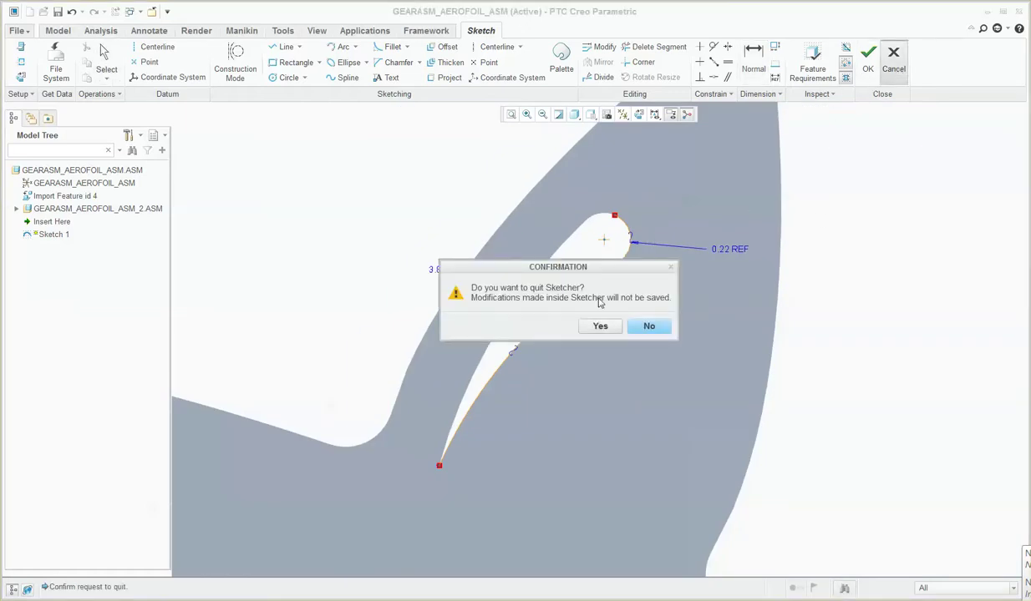
left_click(614, 320)
scroll(610, 305, "down", 3)
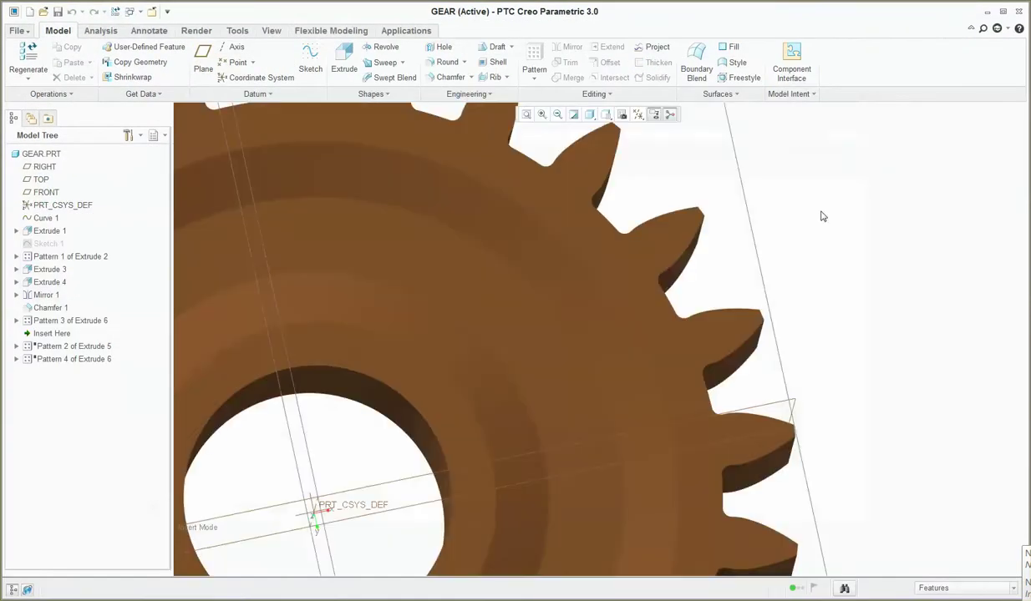
Step: Start a sketch on the gear's flat front face, using the RIGHT datum plane as reference with Right orientation
left_click(831, 127)
left_click(311, 55)
left_click(728, 414)
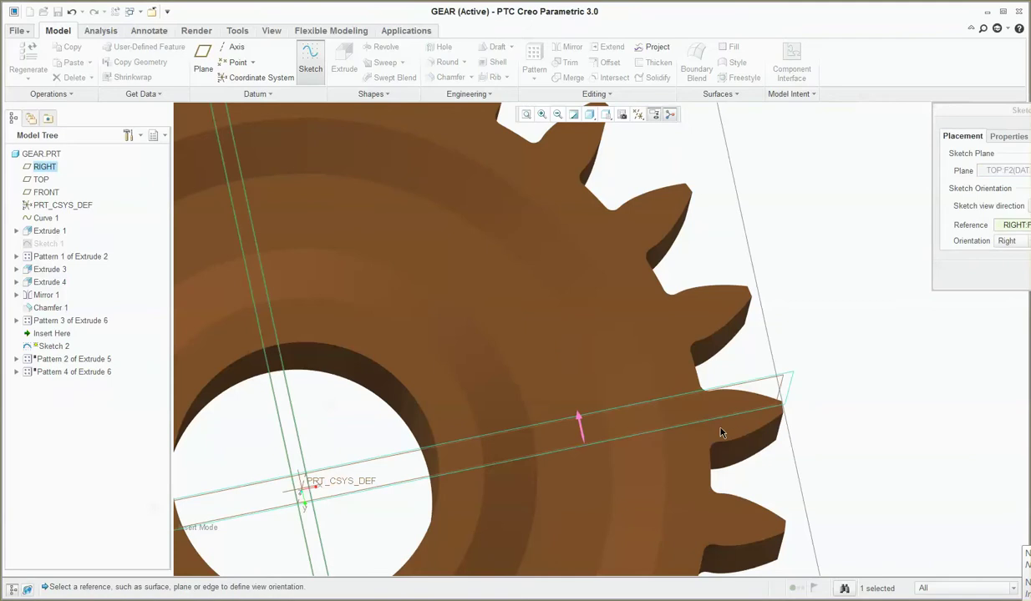
key("Escape")
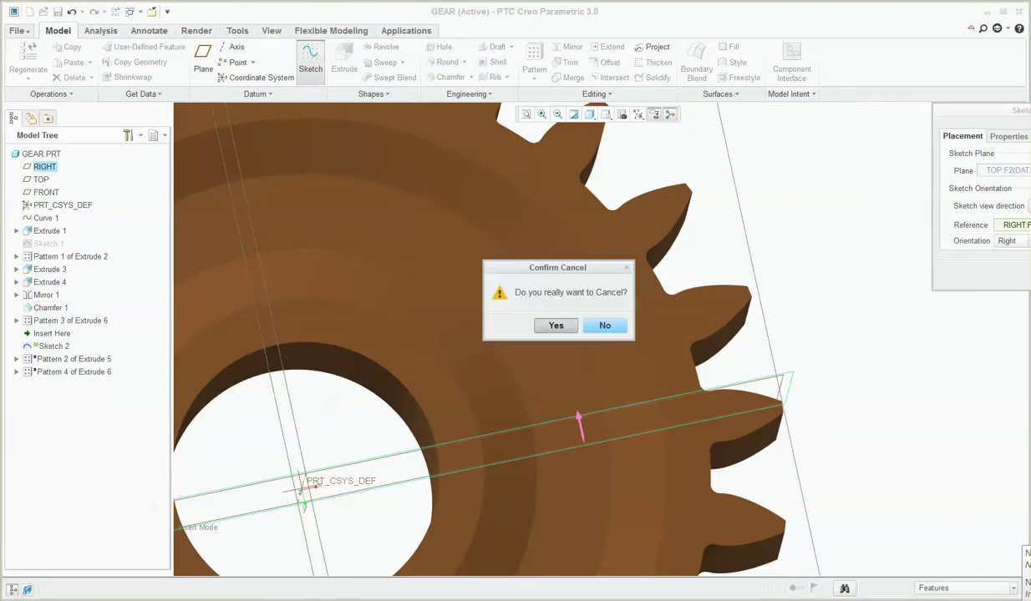
key("Return")
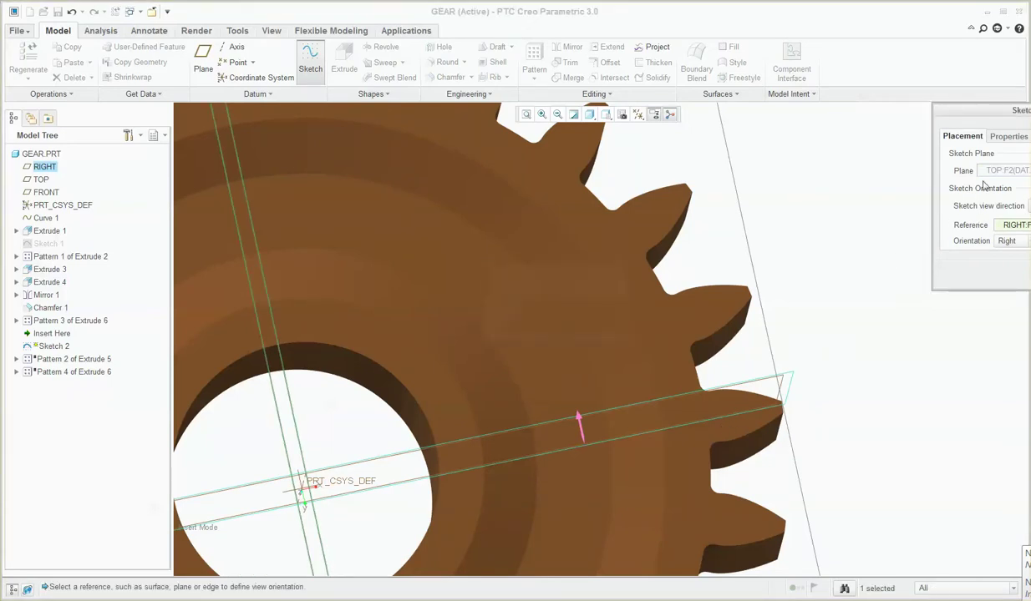
left_click(954, 172)
left_click_drag(960, 108, 651, 106)
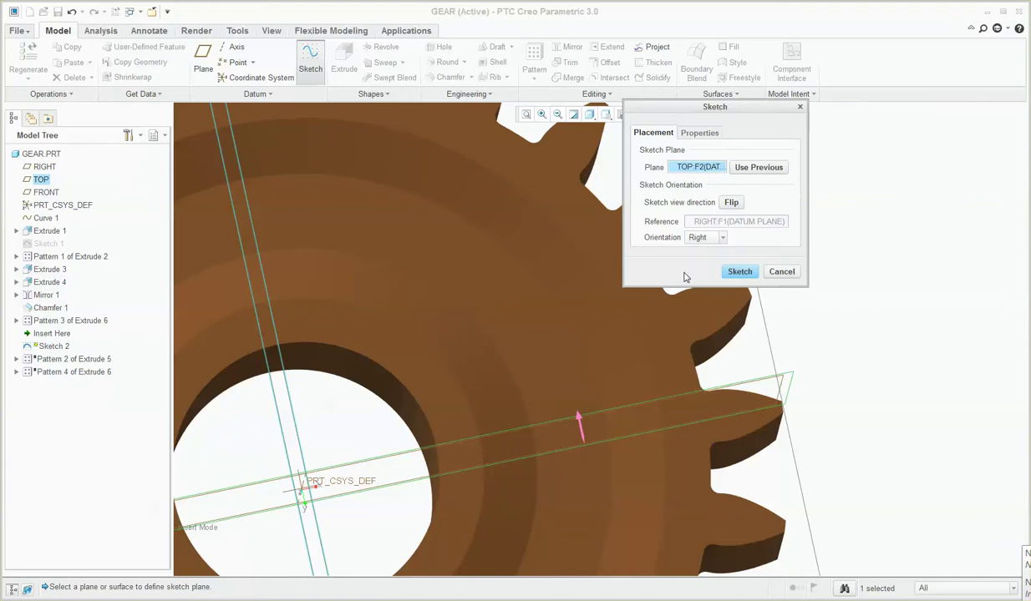
left_click(740, 436)
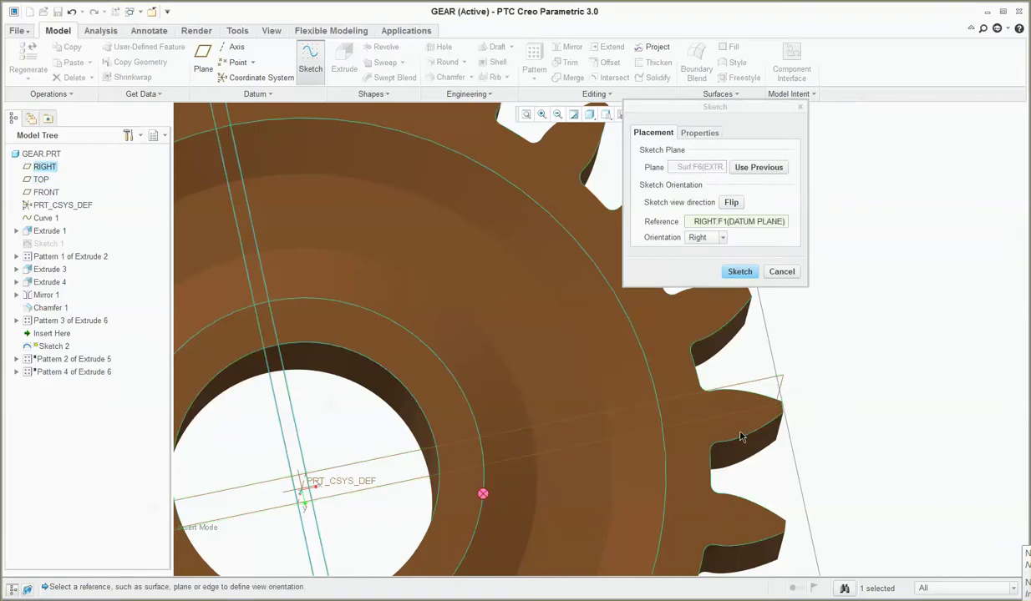
left_click(720, 269)
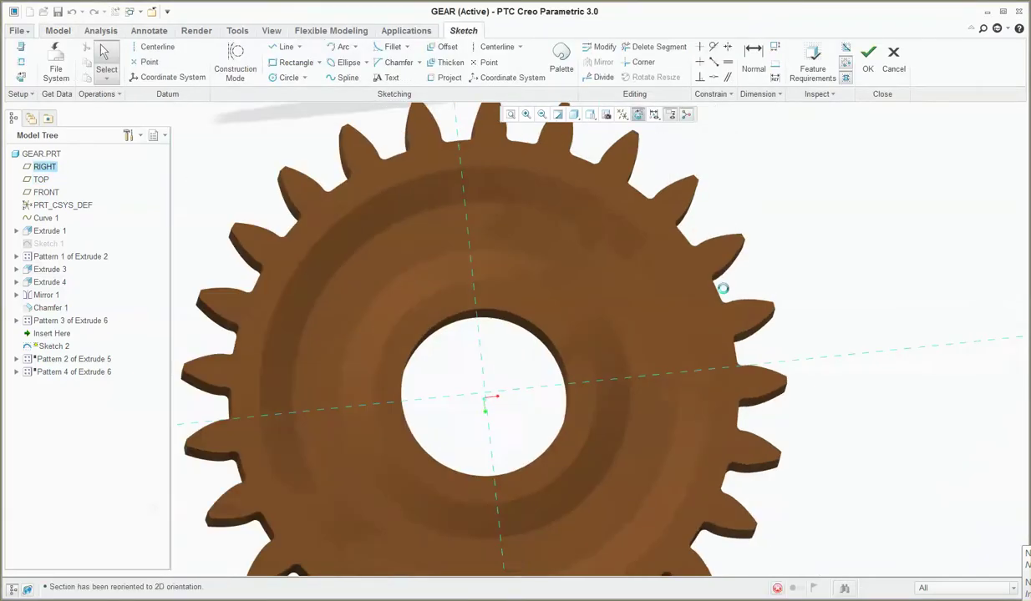
Step: Offset the right flank of the tooth on the vertical centreline inward by 1
scroll(620, 149, "down", 2)
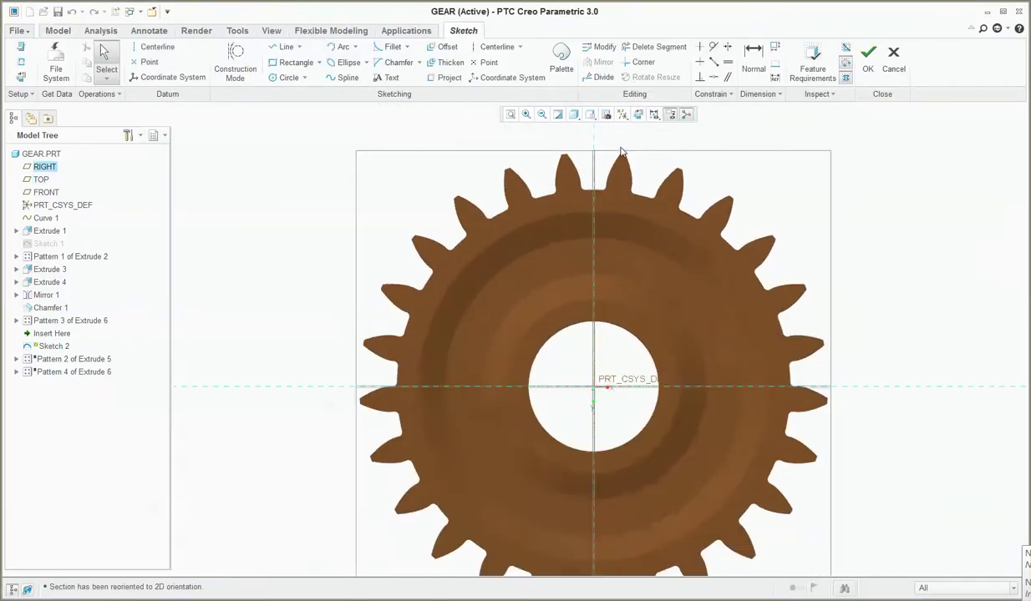
scroll(616, 146, "up", 2)
scroll(627, 460, "down", 2)
scroll(584, 435, "down", 6)
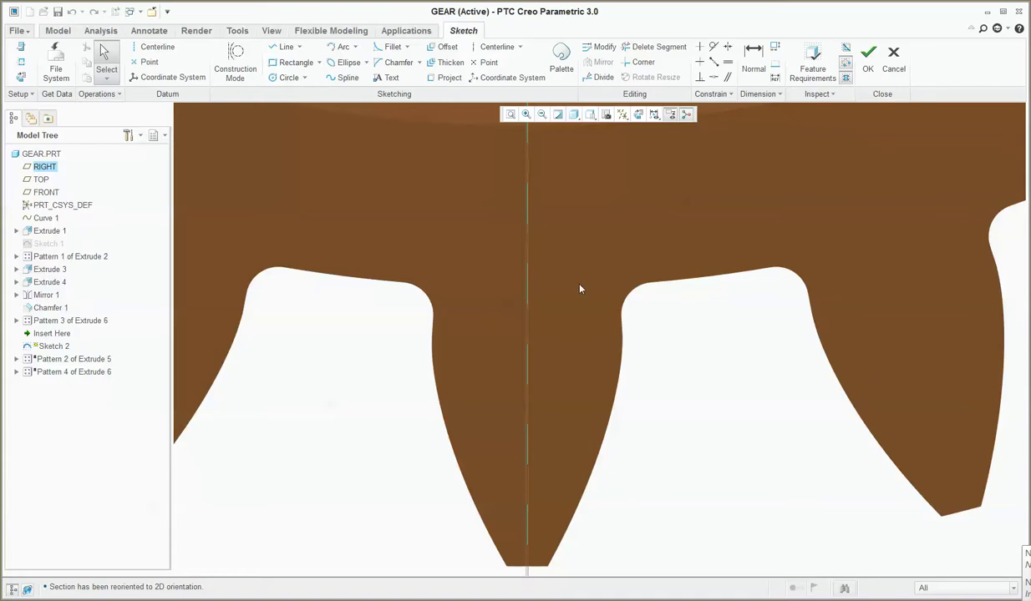
scroll(576, 318, "up", 3)
scroll(576, 330, "down", 1)
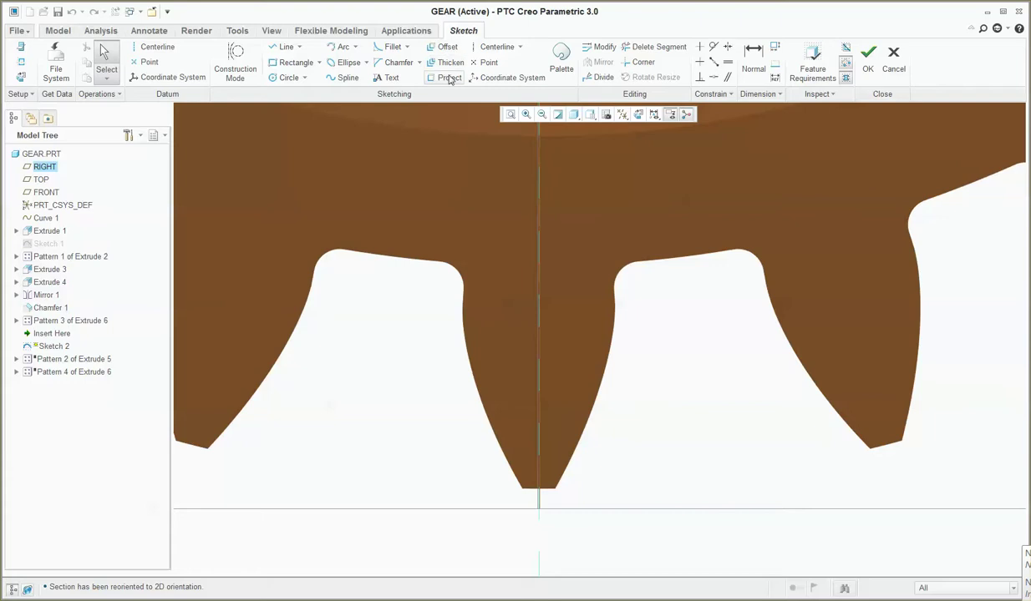
left_click(442, 47)
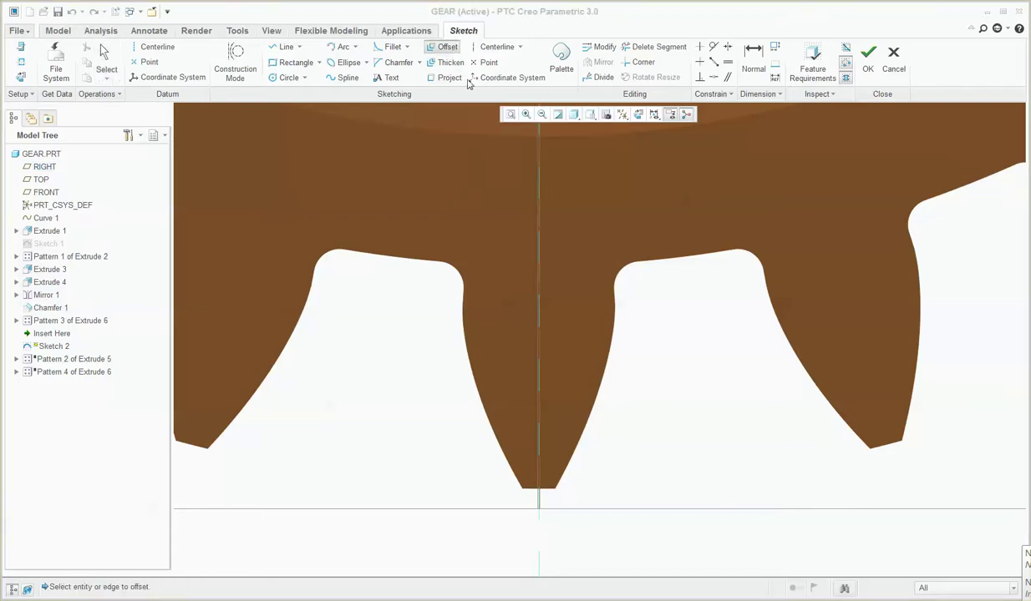
left_click(614, 325)
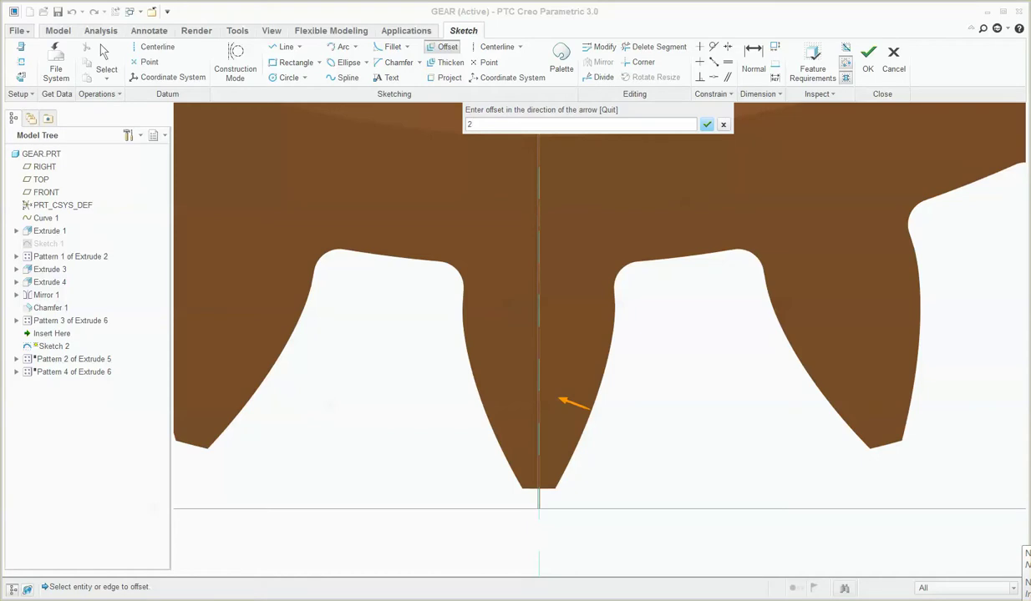
key("Return")
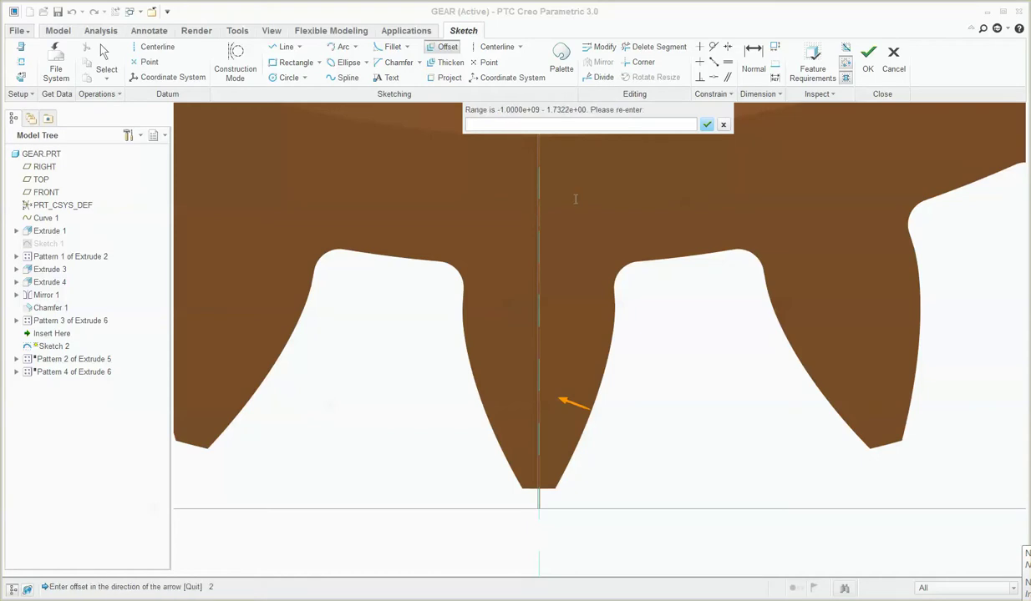
type("1")
key("Return")
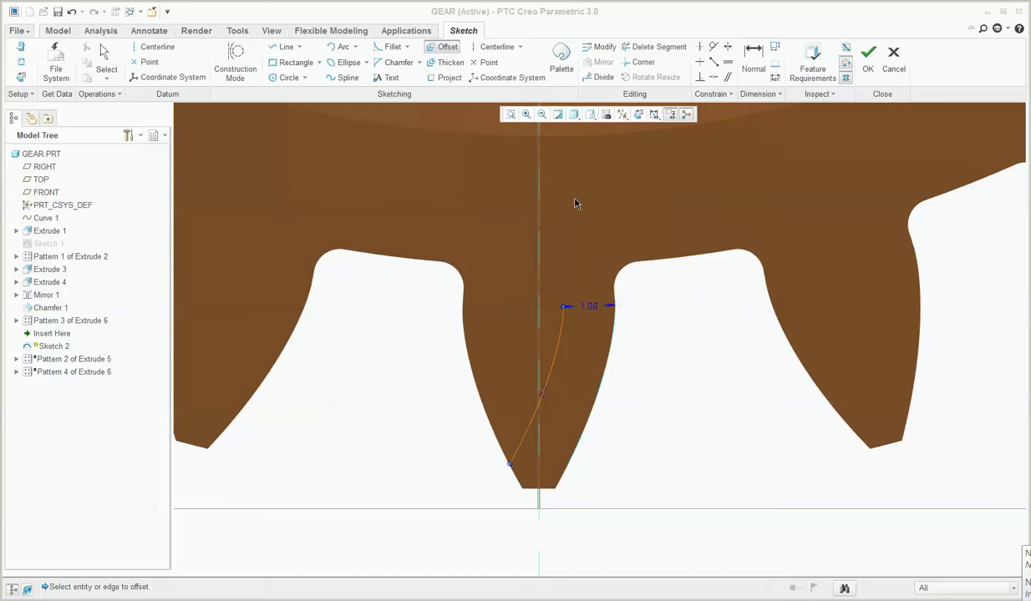
middle_click(588, 333)
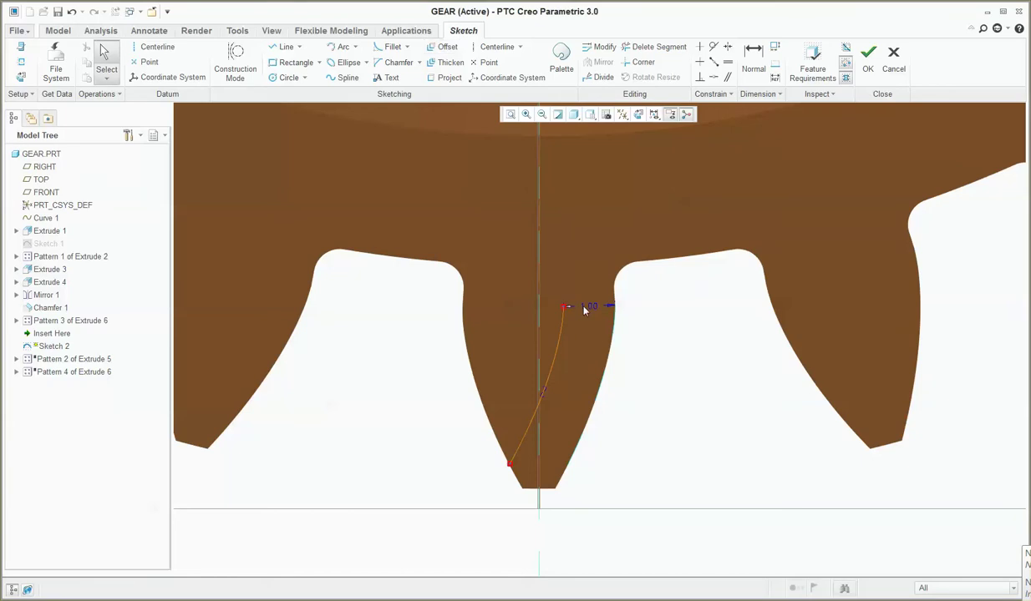
Step: Set the flank curve's offset distance to 0.5 and select the offset curve
double_click(588, 305)
type("0.5")
key("Return")
scroll(607, 314, "up", 5)
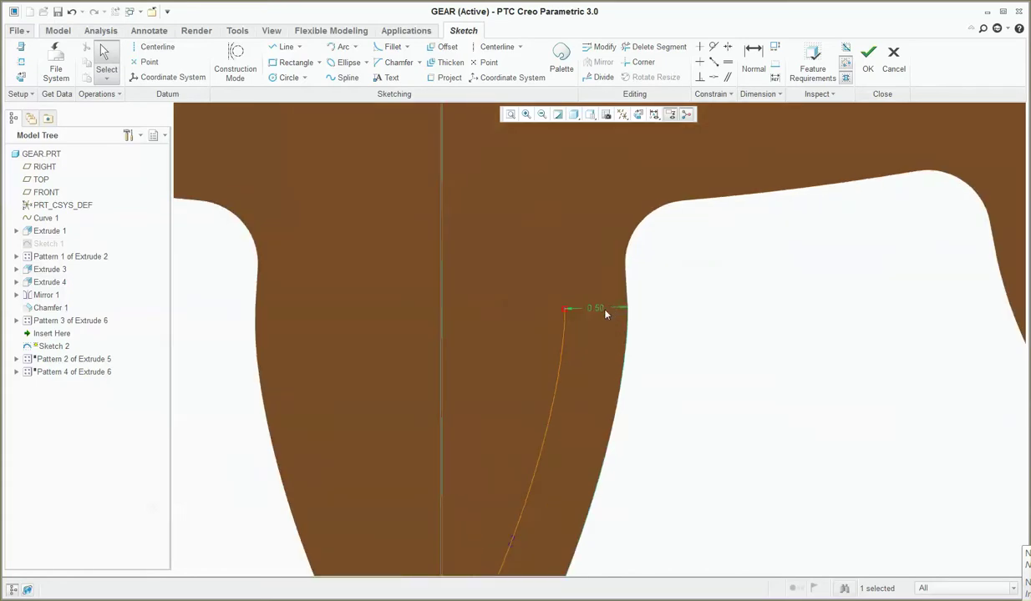
scroll(576, 326, "down", 4)
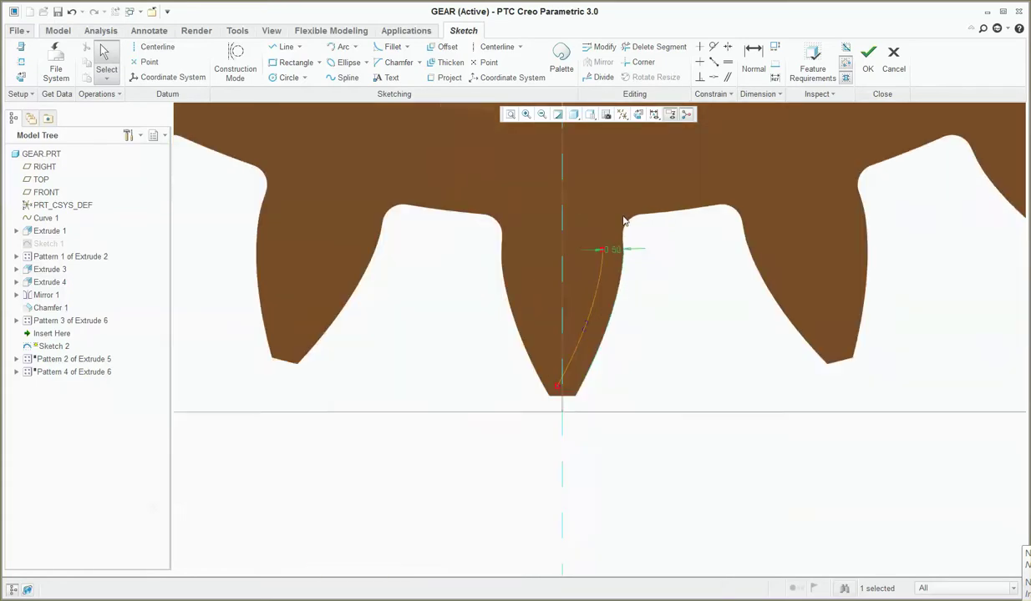
scroll(592, 302, "up", 2)
left_click(590, 302)
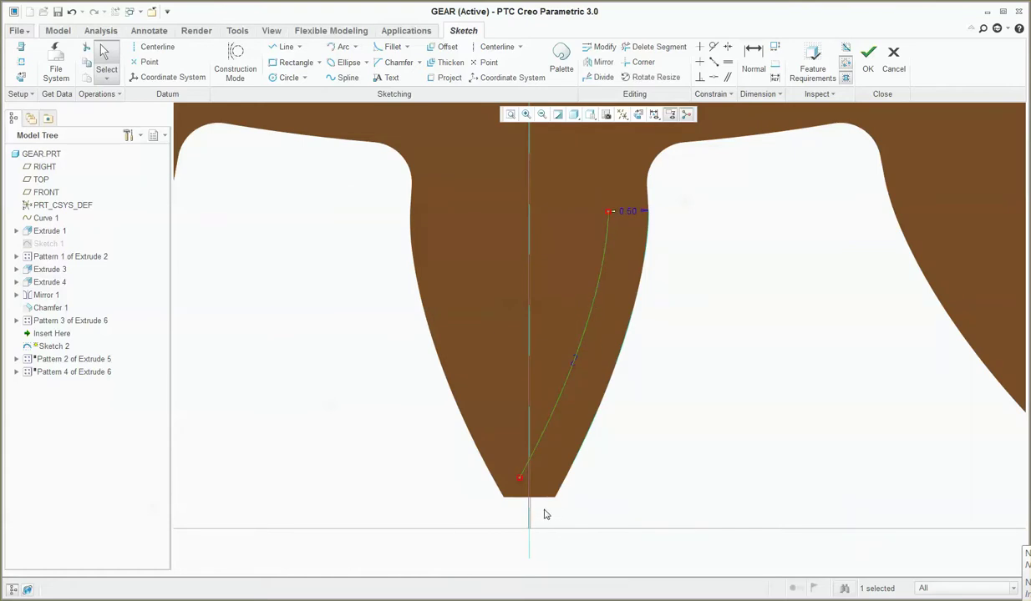
Step: Delete the offset flank curve from the gear tooth sketch
scroll(560, 535, "down", 3)
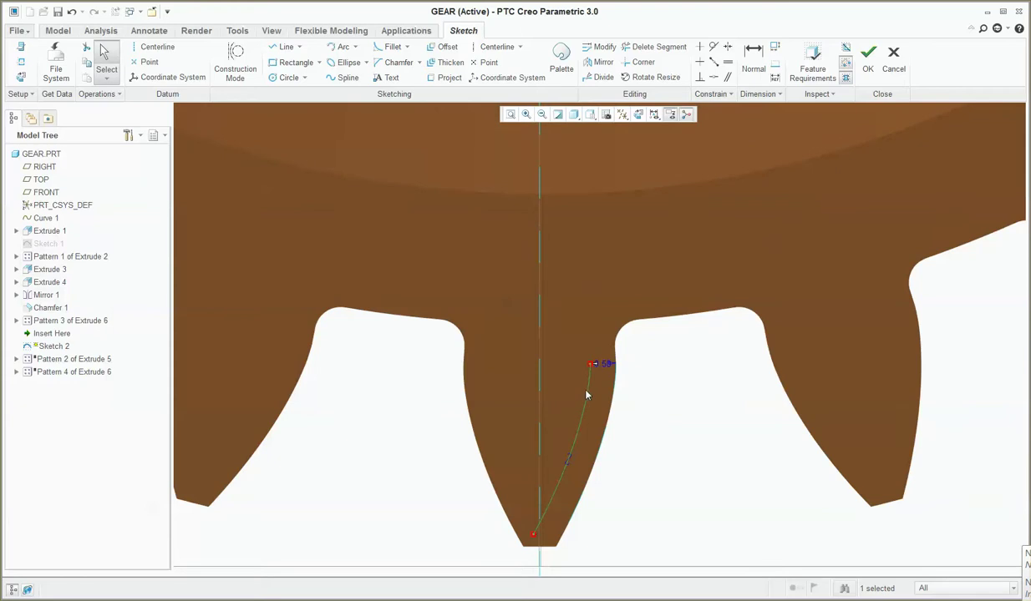
scroll(588, 381, "up", 4)
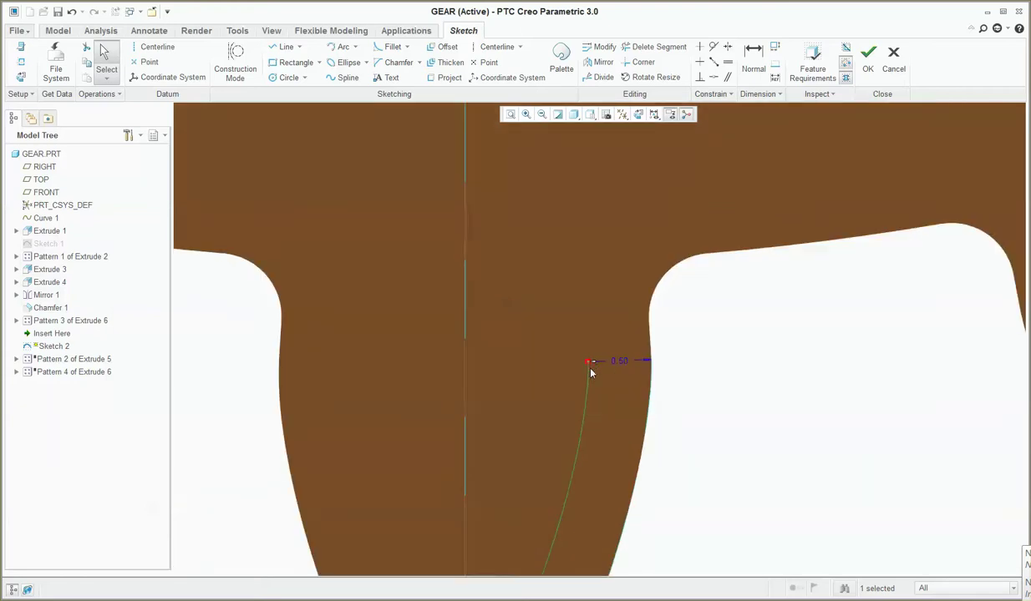
key("Delete")
scroll(612, 292, "down", 1)
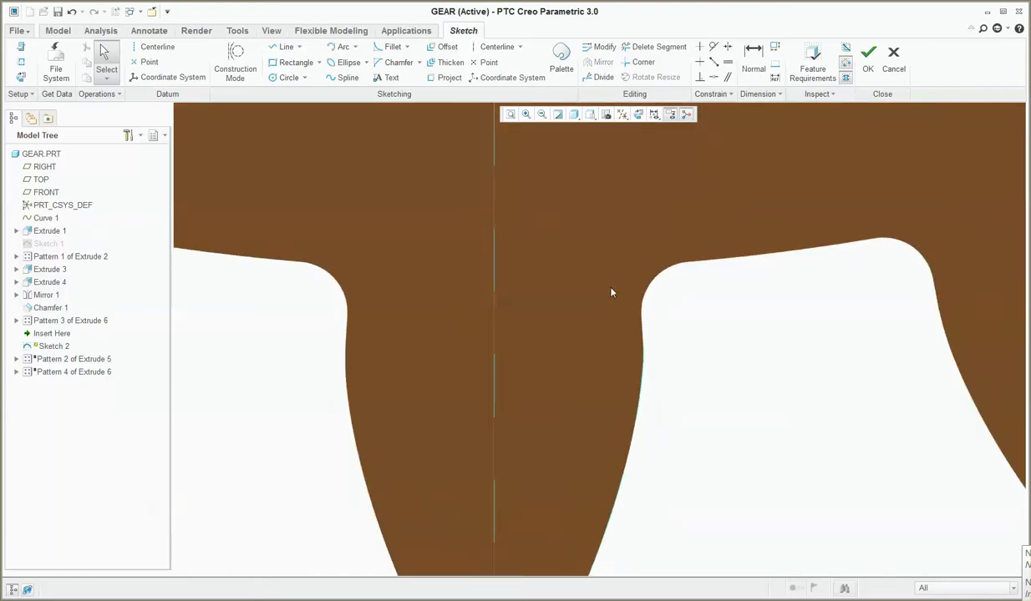
Step: Sketch a three-point arc with a radius of about 2.92 inside the tooth, following its right flank
left_click(304, 78)
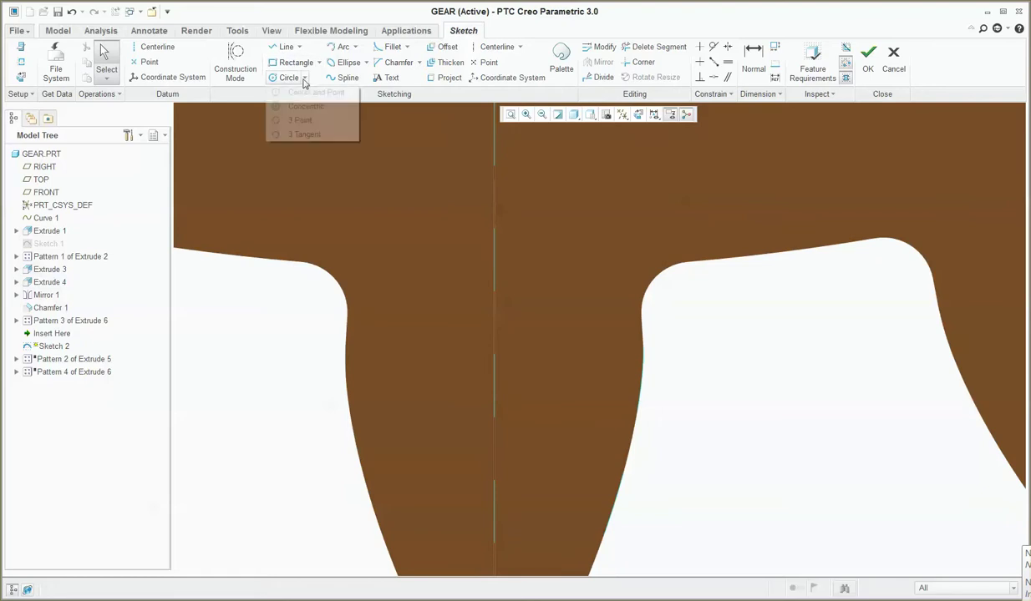
left_click(354, 48)
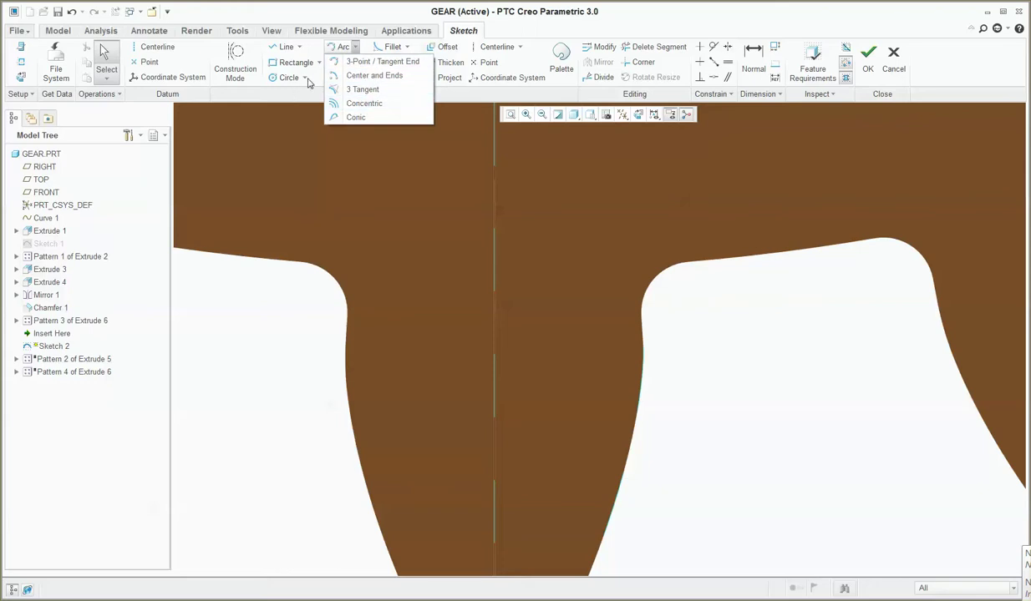
left_click(375, 75)
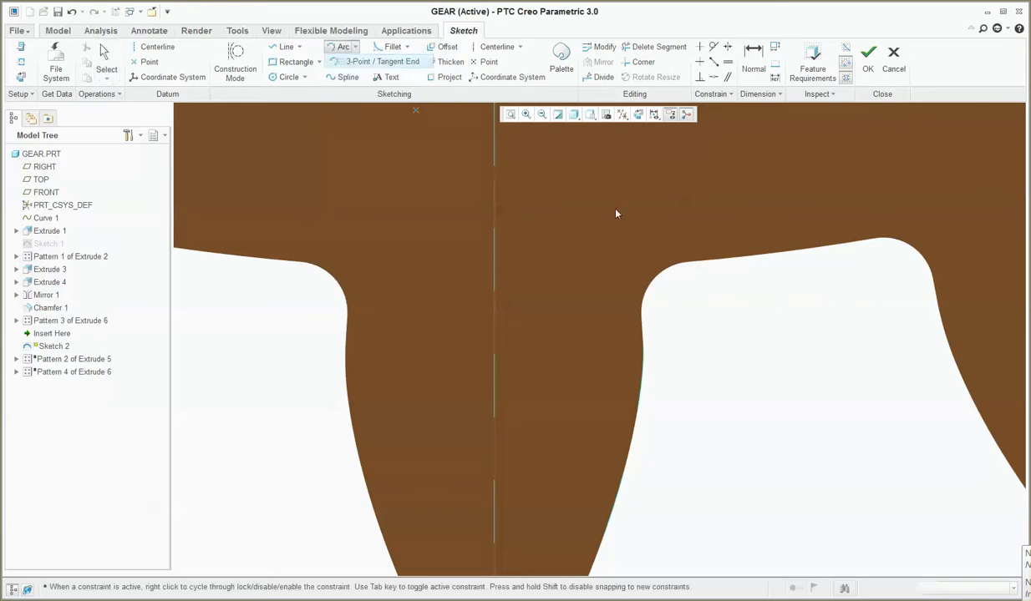
left_click(587, 278)
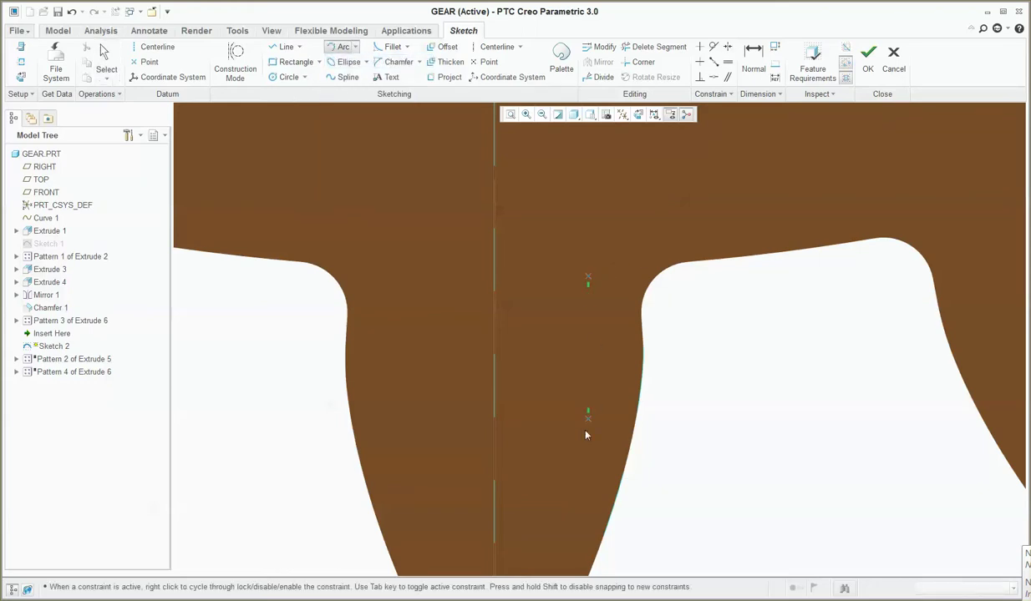
left_click(538, 527)
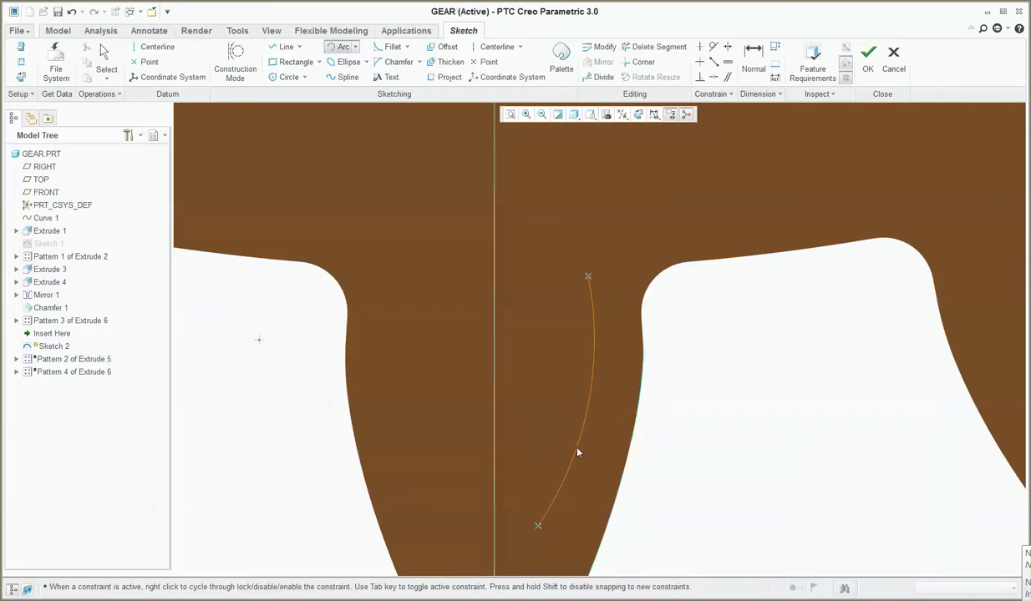
left_click(579, 451)
middle_click(587, 405)
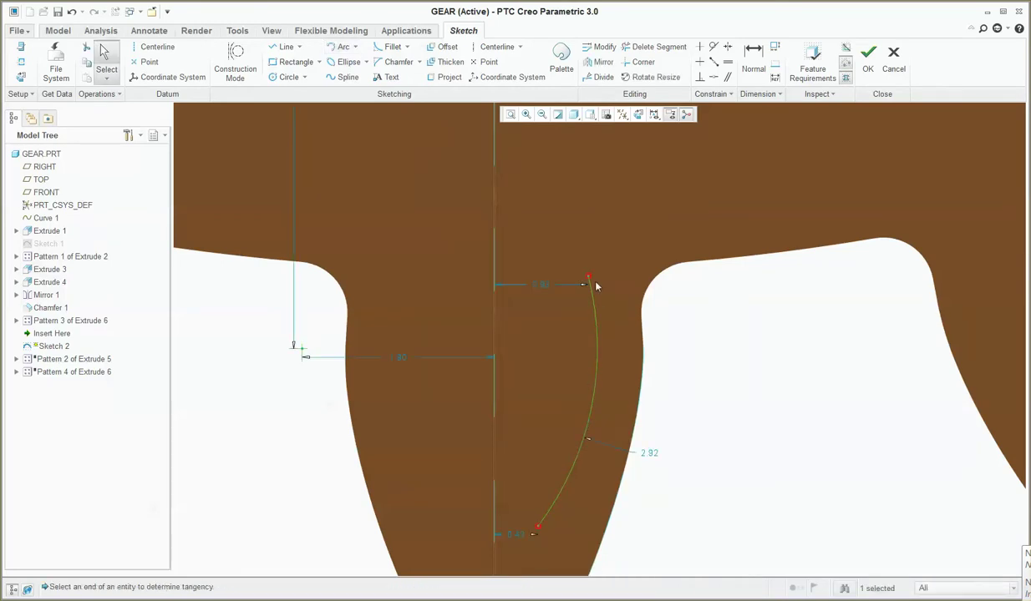
Step: Reposition the arc's endpoints so the upper one lies about 1.0 and the lower one about 0.7 from the vertical centreline
left_click_drag(586, 278, 604, 276)
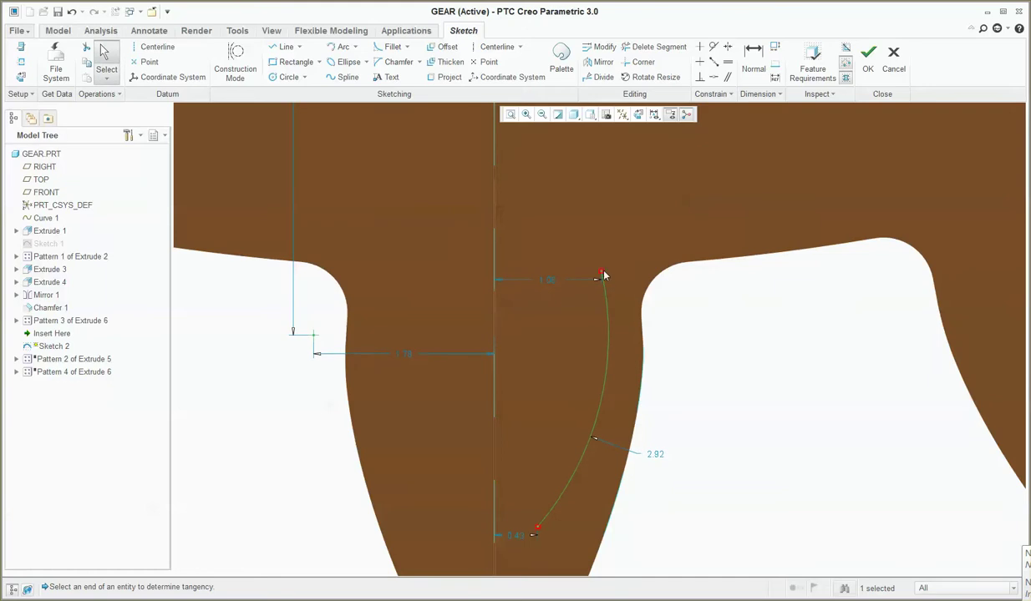
left_click_drag(539, 532, 564, 505)
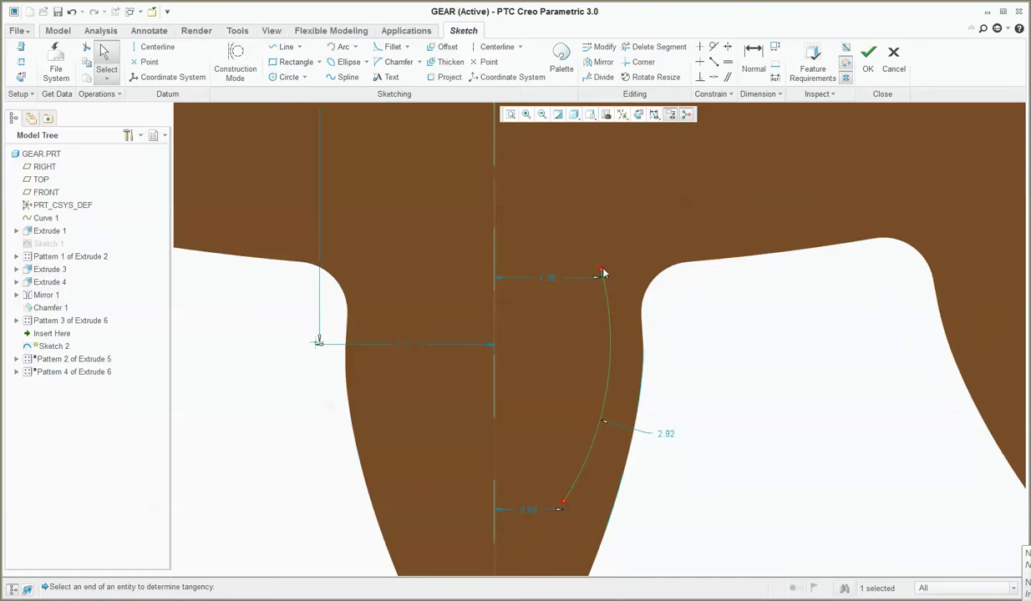
mouse_move(603, 273)
left_mouse_down()
mouse_move(619, 290)
mouse_move(605, 297)
mouse_move(599, 288)
left_mouse_up()
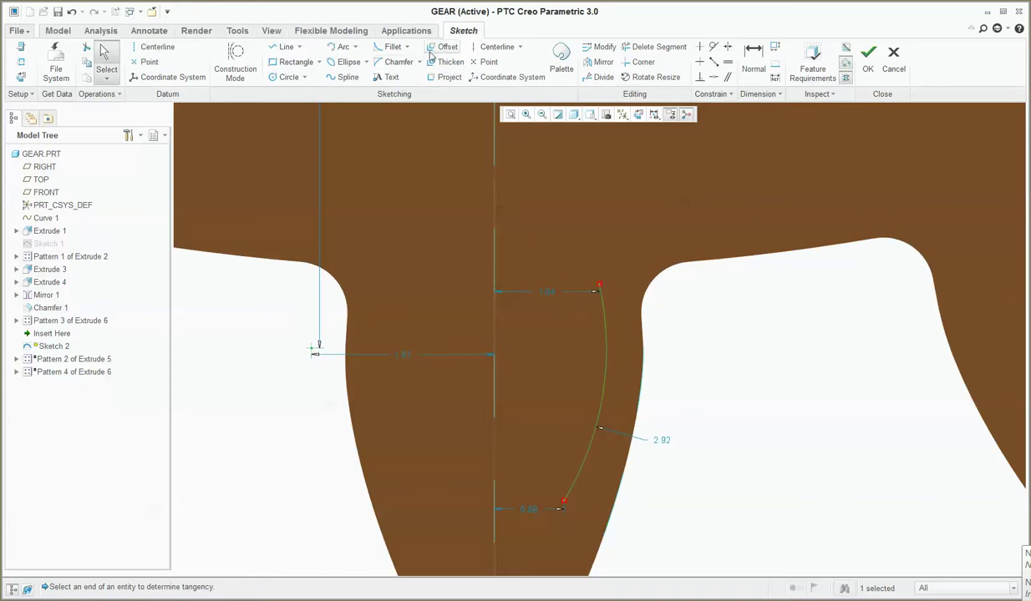
left_click(288, 77)
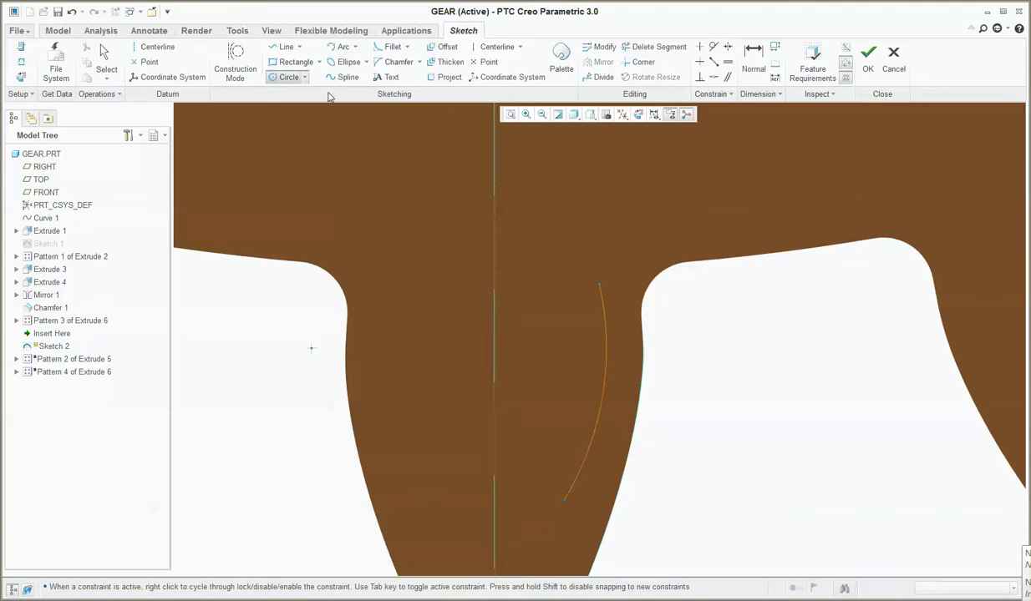
left_click(597, 289)
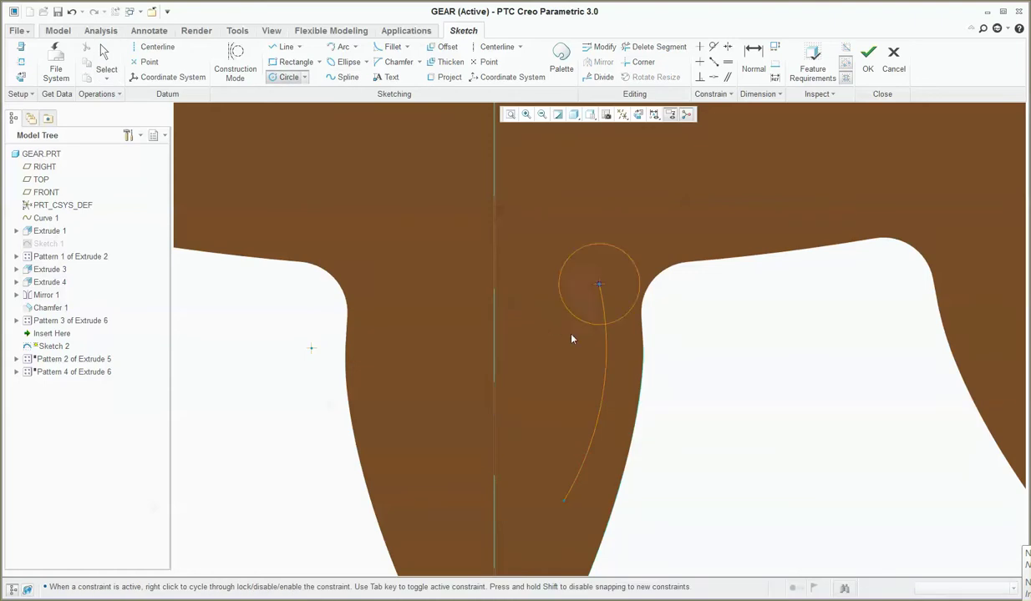
middle_click(561, 380)
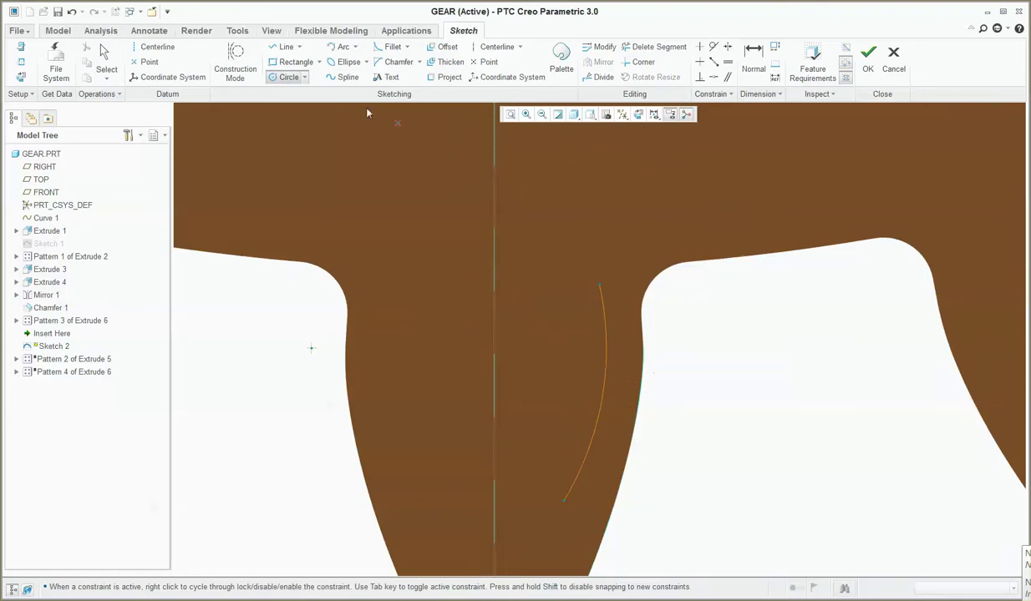
Step: Sketch a second arc with a radius of about 2.5 from the first arc's upper endpoint down toward the centreline
left_click(341, 47)
left_click(598, 288)
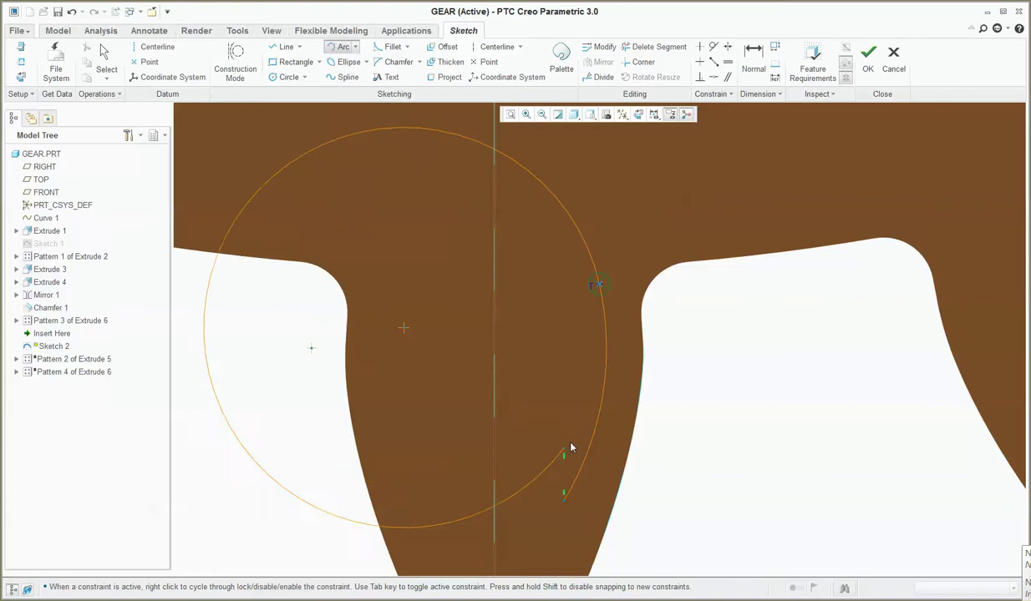
middle_click(548, 427)
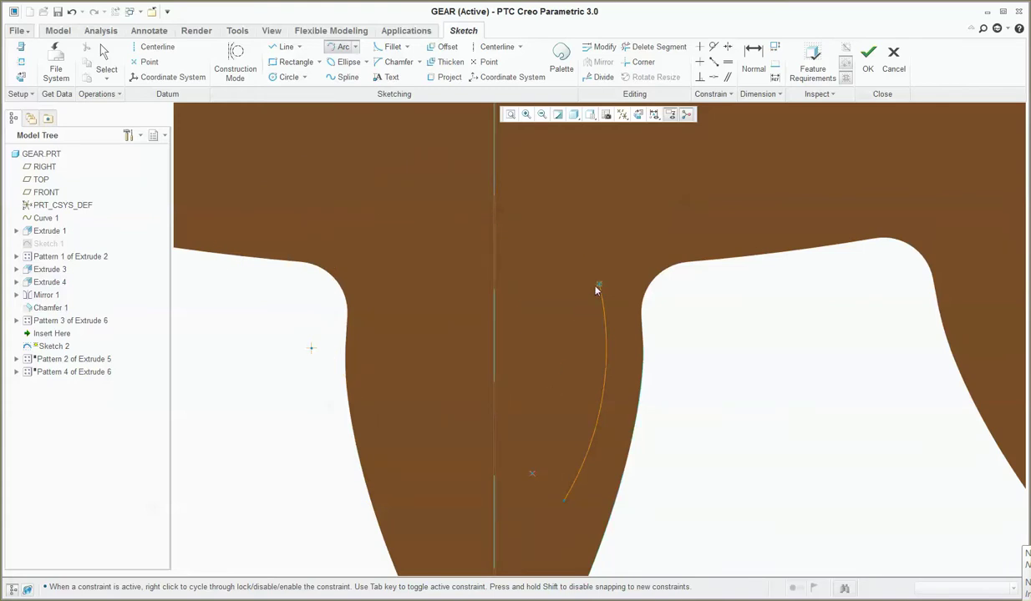
left_click(598, 287)
left_click(532, 472)
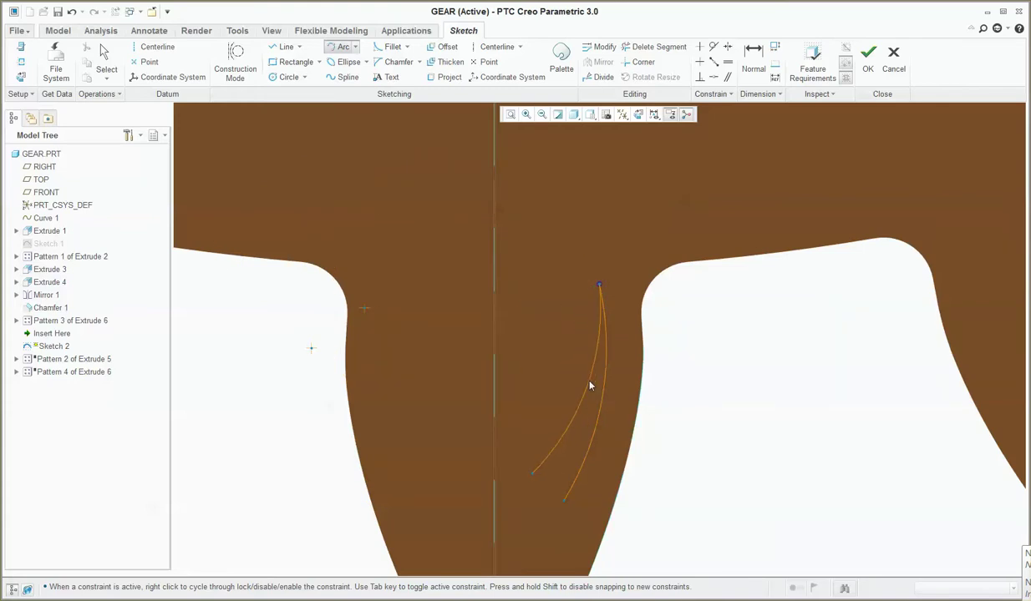
left_click(588, 388)
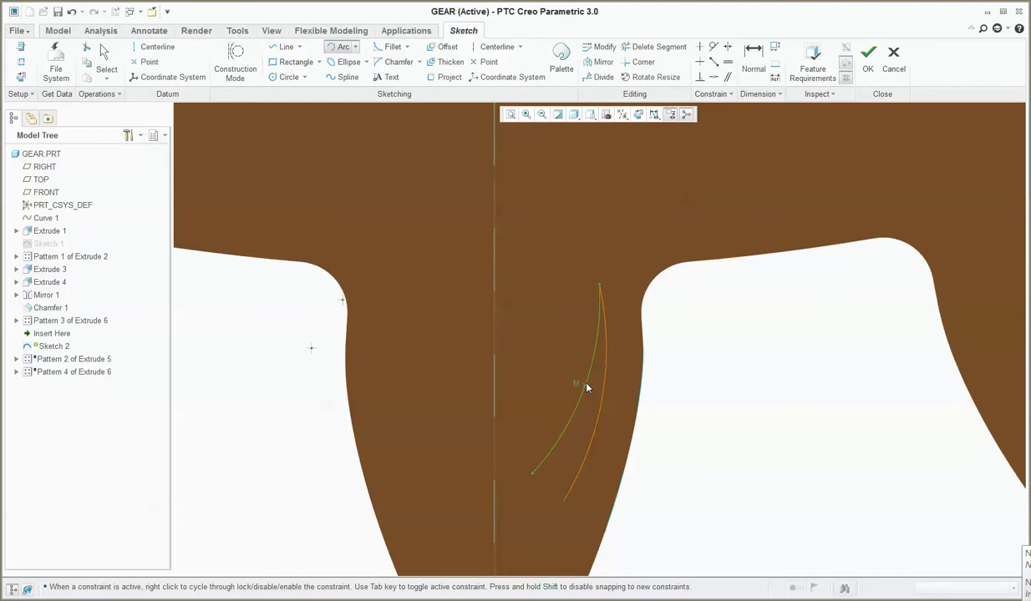
middle_click(564, 430)
Step: Sketch a circle about 0.56 in diameter between the lower ends of the two arcs, passing through the outer arc's endpoint
left_click(286, 77)
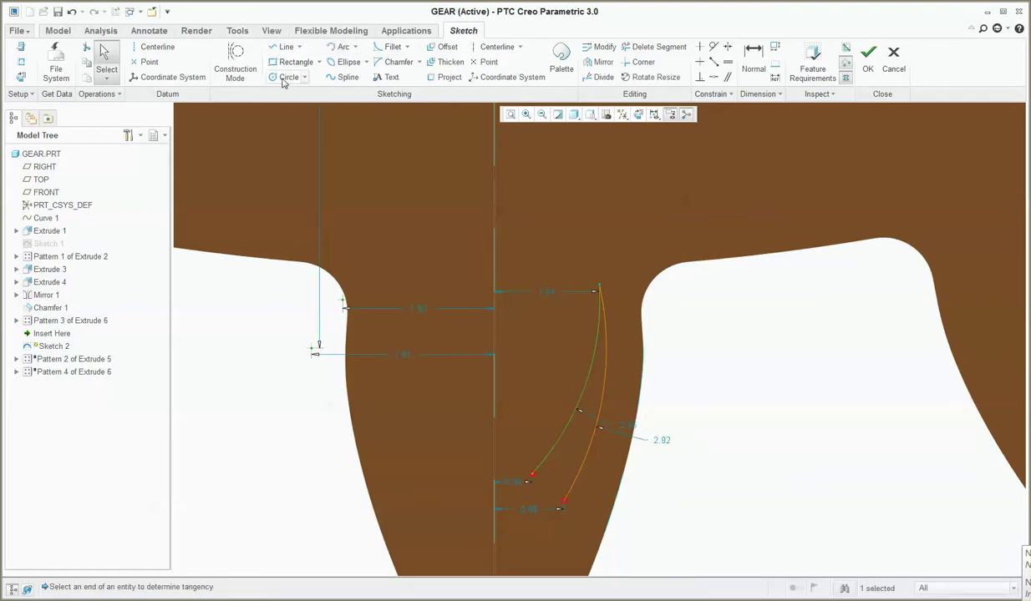
left_click(532, 475)
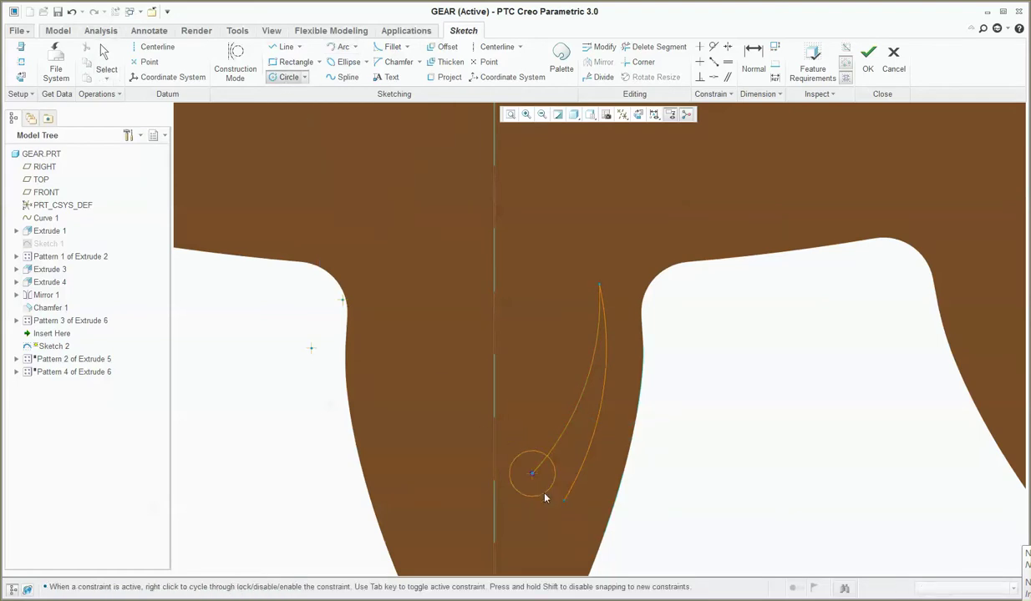
middle_click(547, 497)
left_click(536, 502)
left_click(545, 485)
middle_click(575, 465)
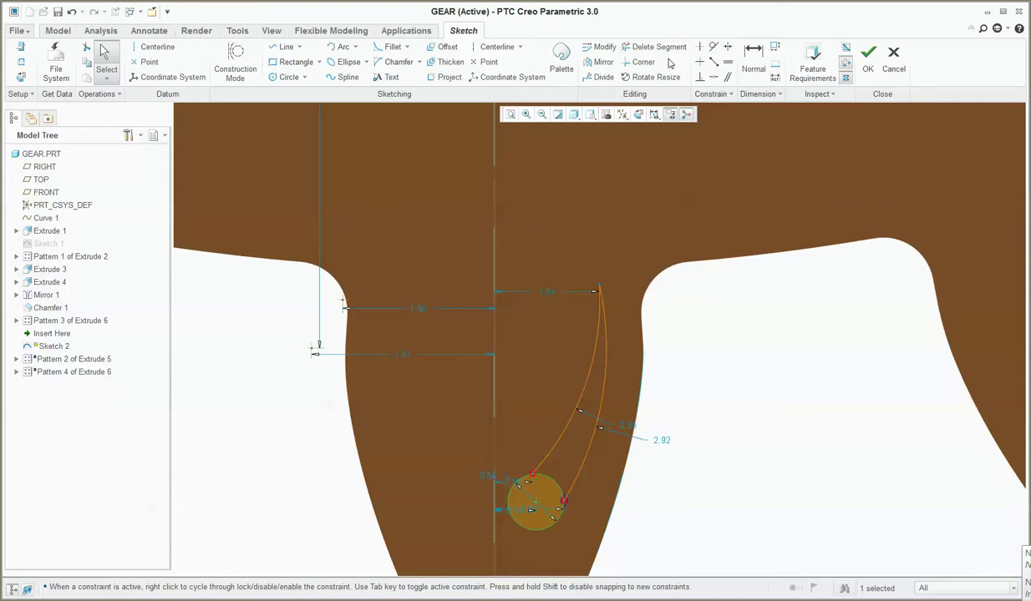
Step: Apply tangent constraints between the circle and both arcs
left_click(713, 48)
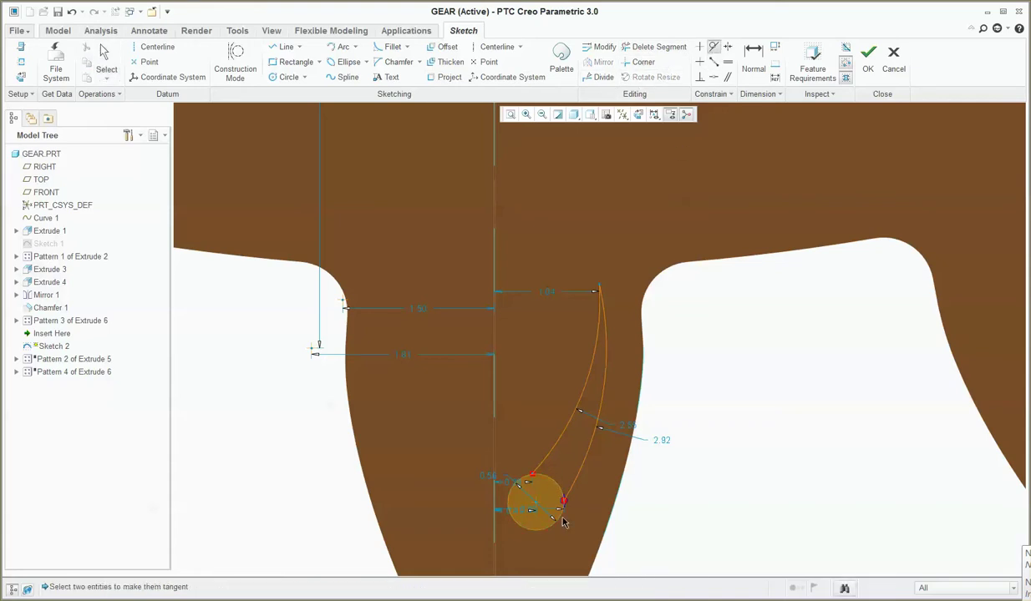
left_click(579, 482)
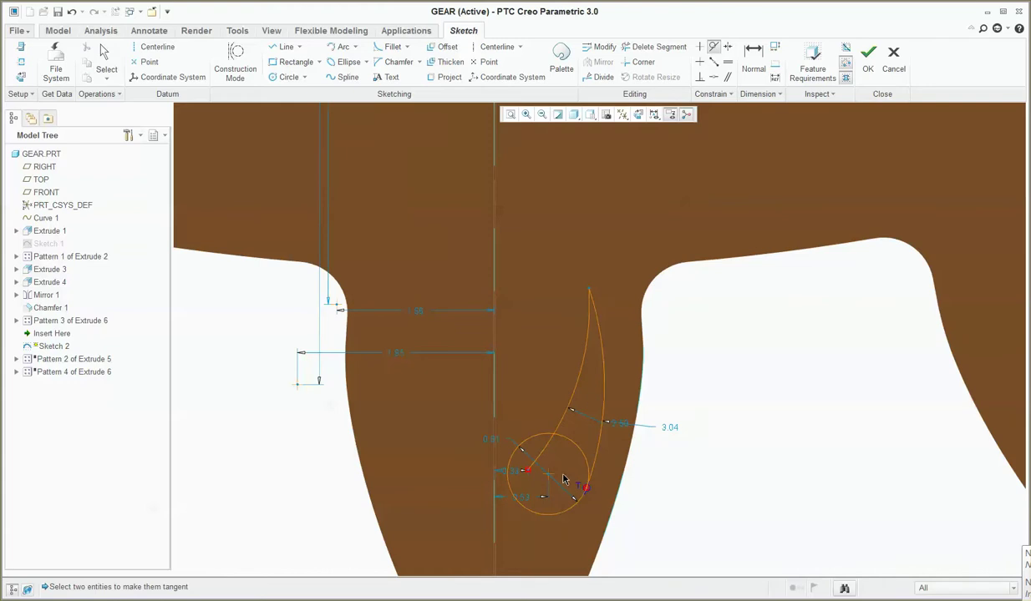
left_click(571, 444)
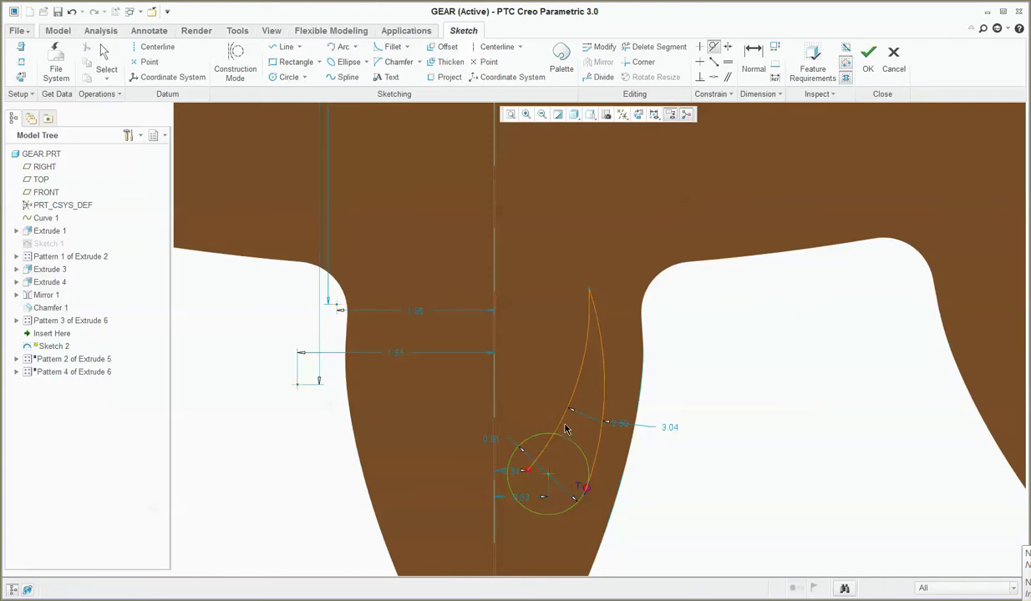
left_click(564, 422)
middle_click(603, 449)
Step: Trim the inner arc's overhang and the circle's inner segment to form a closed aerofoil profile, and finish the sketch
scroll(529, 473, "down", 4)
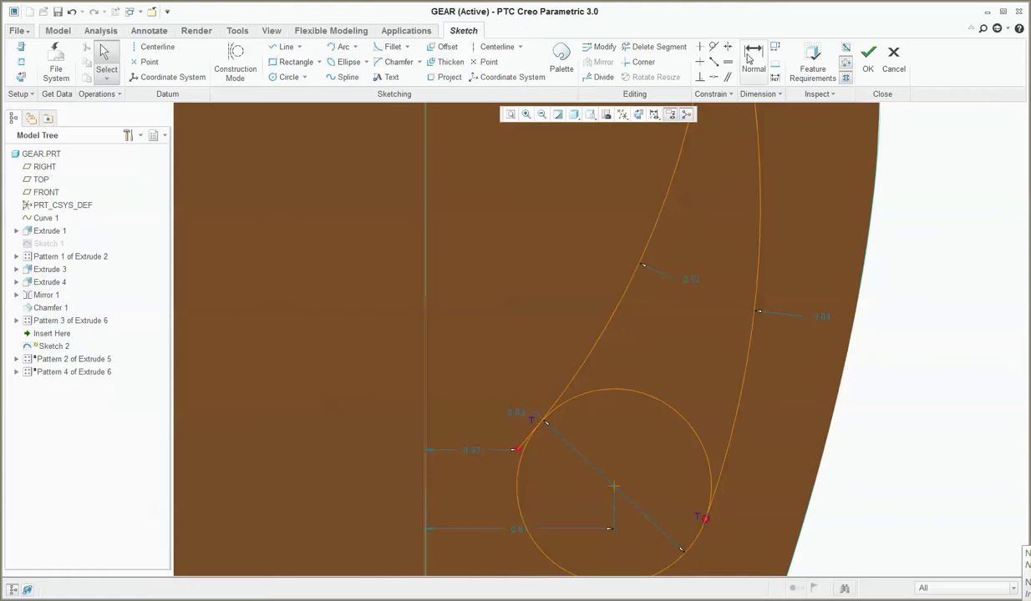
left_click(643, 49)
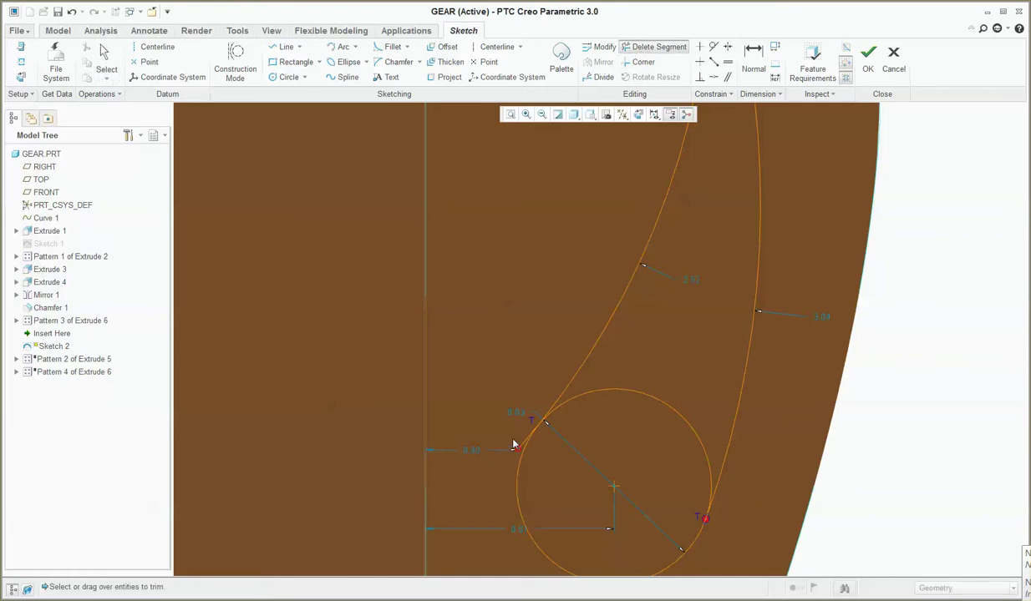
left_click(644, 393)
middle_click(650, 407)
scroll(649, 419, "down", 3)
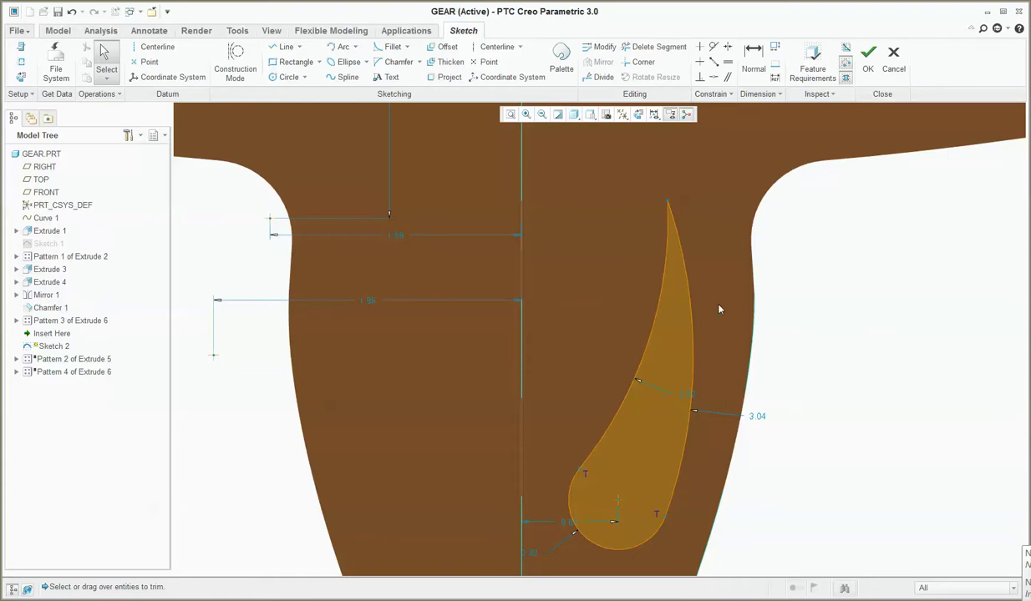
scroll(696, 378, "up", 3)
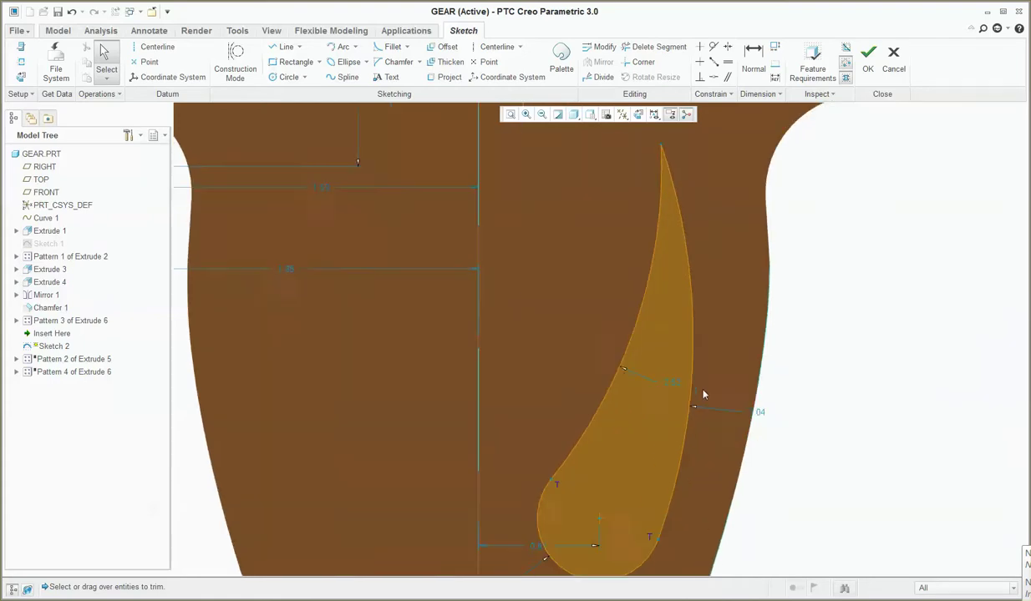
scroll(740, 363, "down", 3)
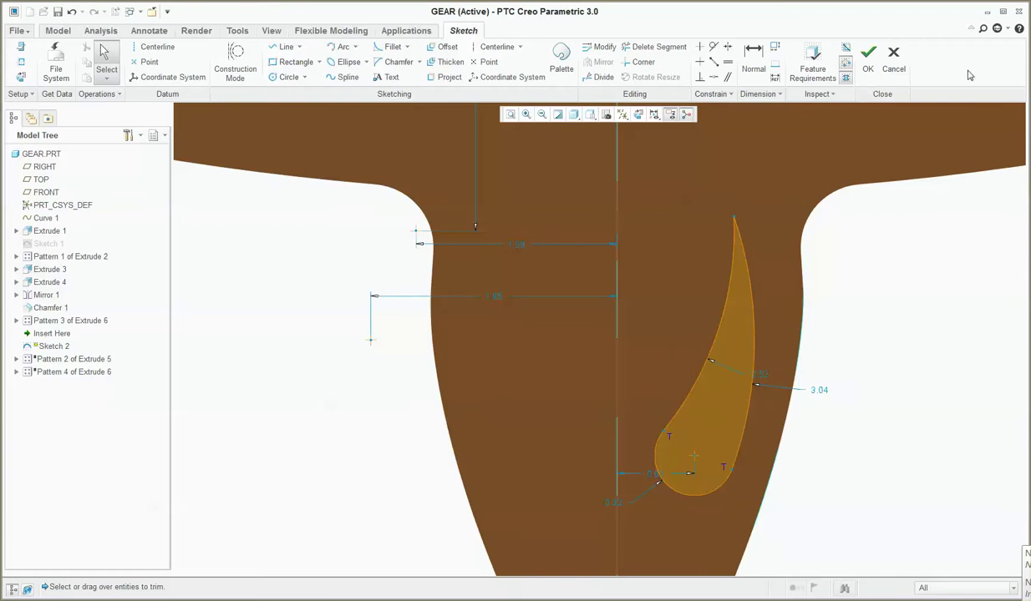
left_click(868, 60)
Step: Extrude the aerofoil sketch as a material-removing cut that intersects all surfaces of the gear
scroll(671, 340, "down", 2)
mouse_move(671, 340)
middle_mouse_down()
mouse_move(686, 322)
mouse_move(705, 338)
middle_mouse_up()
left_click(344, 63)
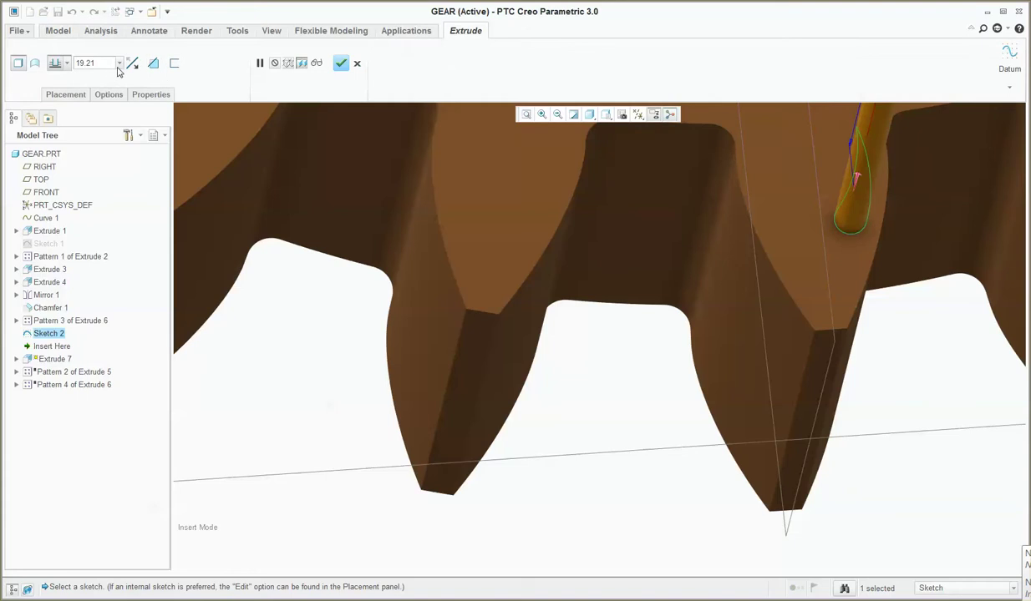
left_click(66, 63)
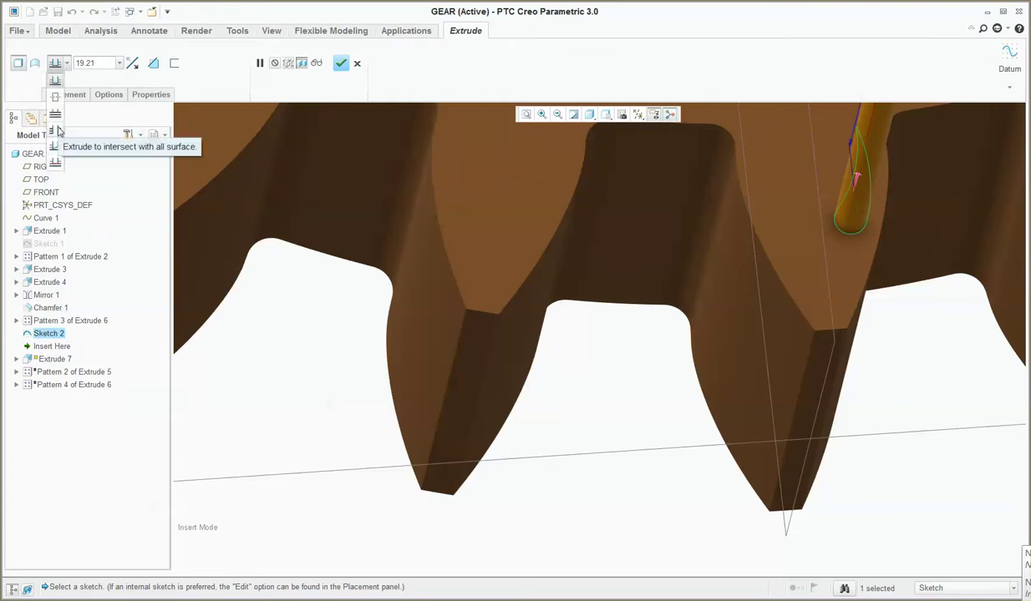
left_click(153, 63)
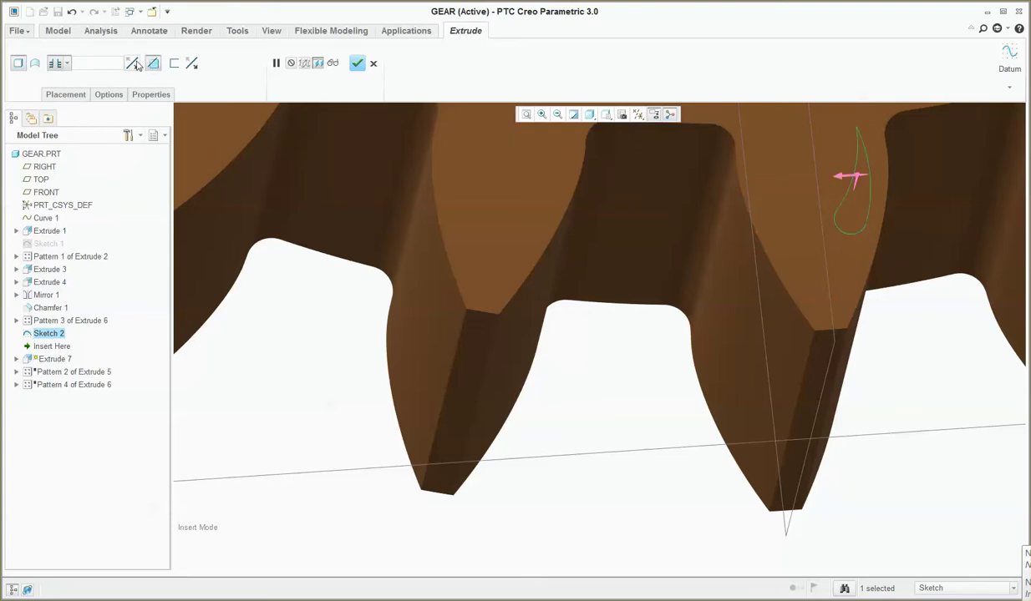
scroll(667, 309, "down", 3)
middle_click_drag(666, 309, 656, 338)
left_click(358, 63)
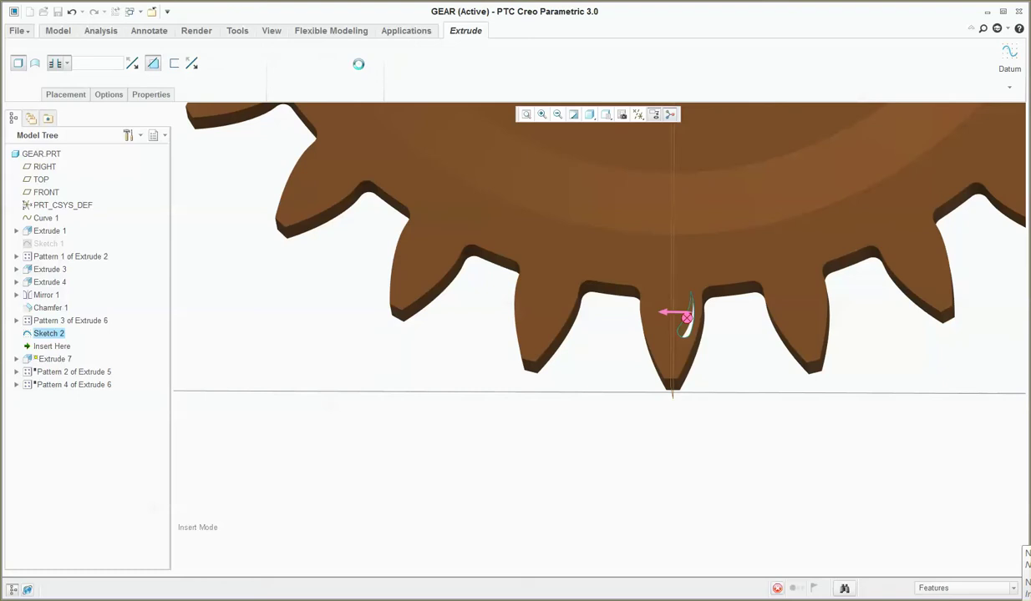
middle_click_drag(678, 517, 708, 531)
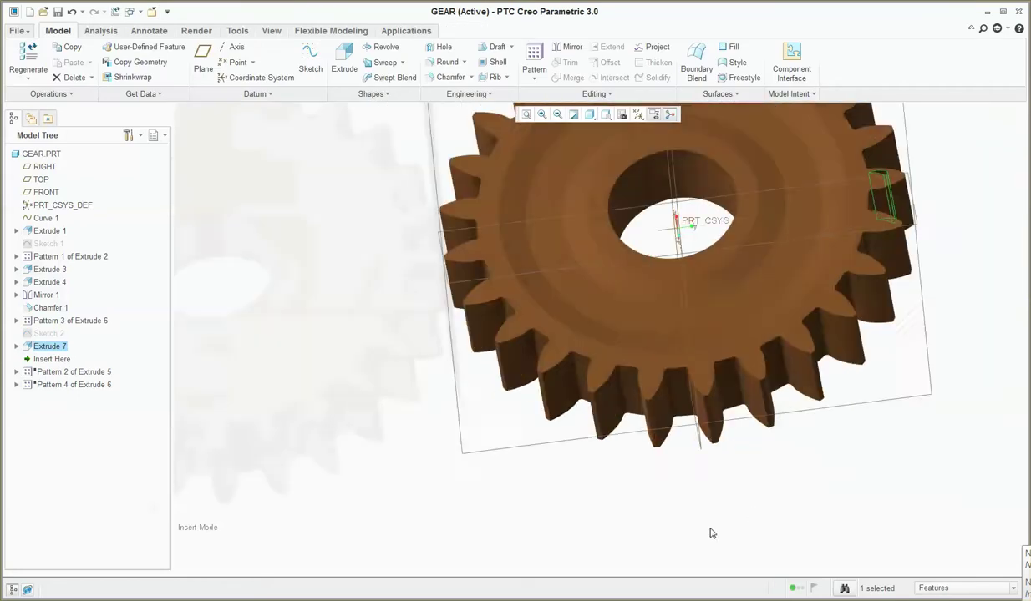
Step: Pattern the aerofoil cut about the gear's central axis with 4 members spread over 360 degrees
scroll(700, 399, "down", 3)
middle_click_drag(701, 399, 660, 378)
scroll(751, 343, "up", 5)
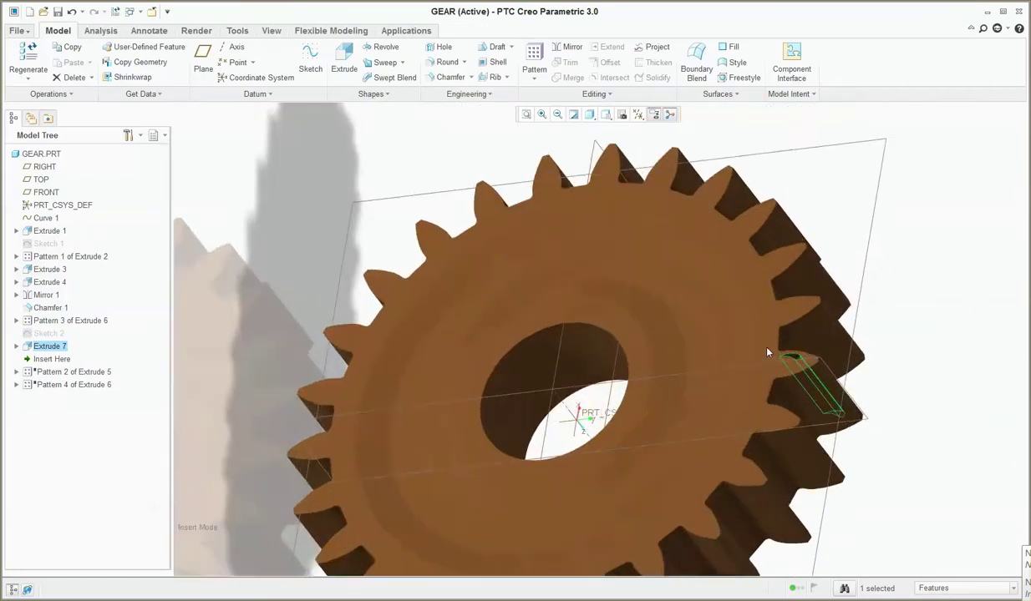
left_click(533, 57)
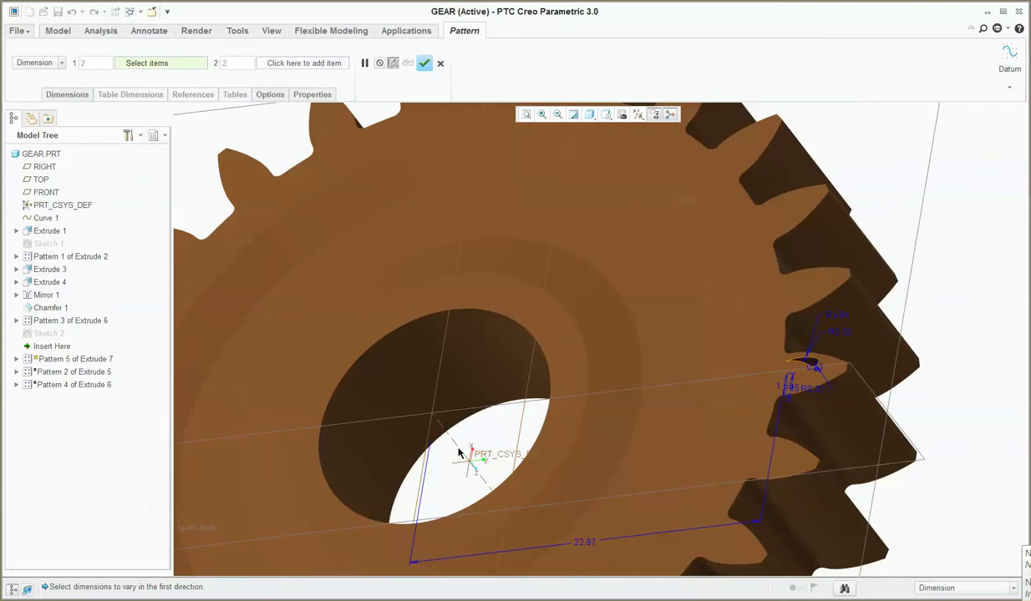
left_click(50, 63)
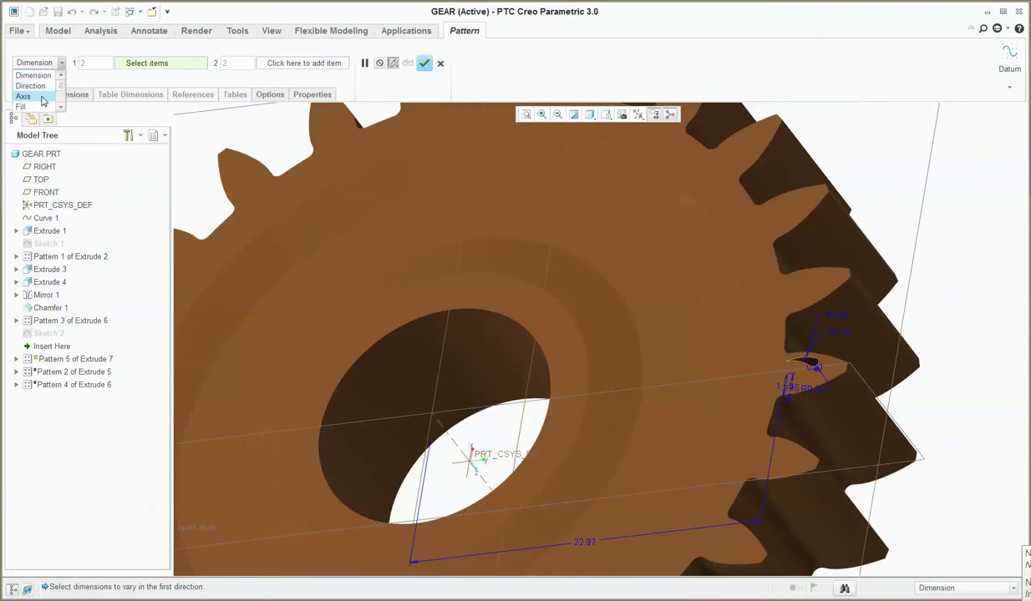
left_click(25, 94)
left_click(468, 456)
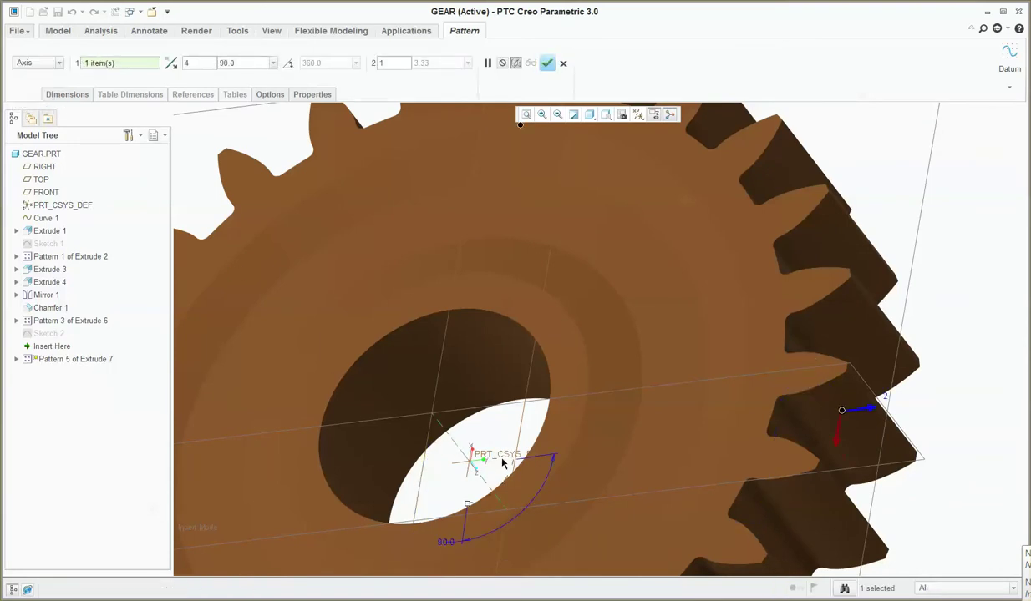
left_click(240, 61)
left_click(547, 62)
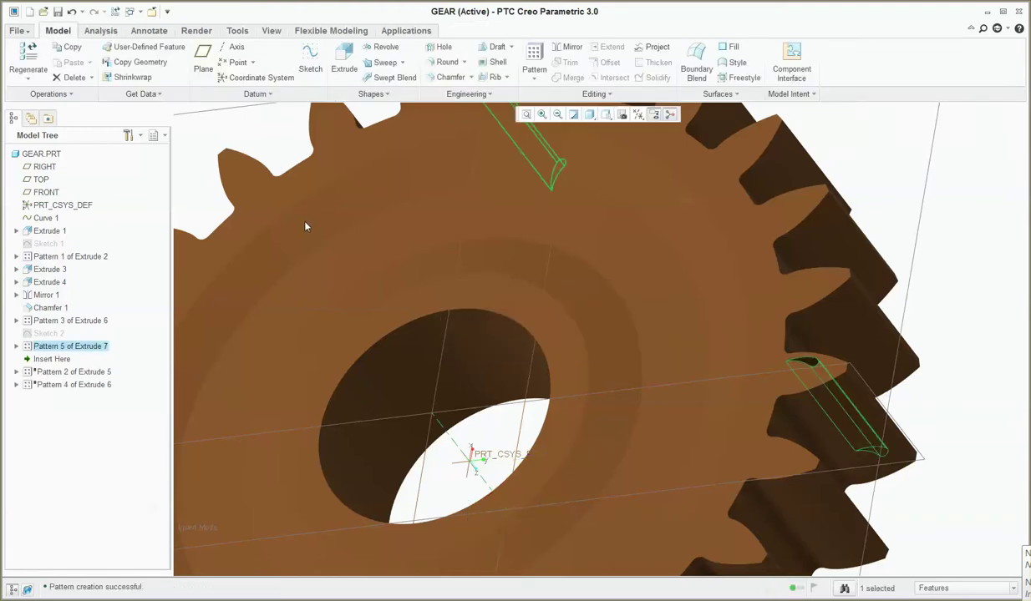
Step: Open the part's relations and show the dimension symbols of the aerofoil slot pattern
middle_click_drag(304, 226, 255, 301)
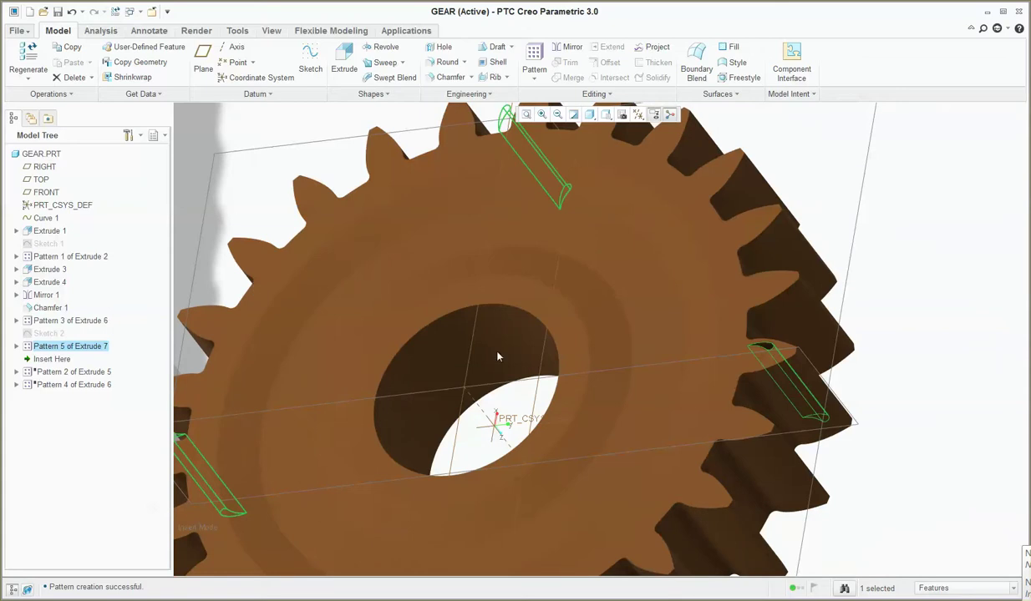
scroll(479, 338, "down", 2)
middle_click_drag(386, 285, 467, 476)
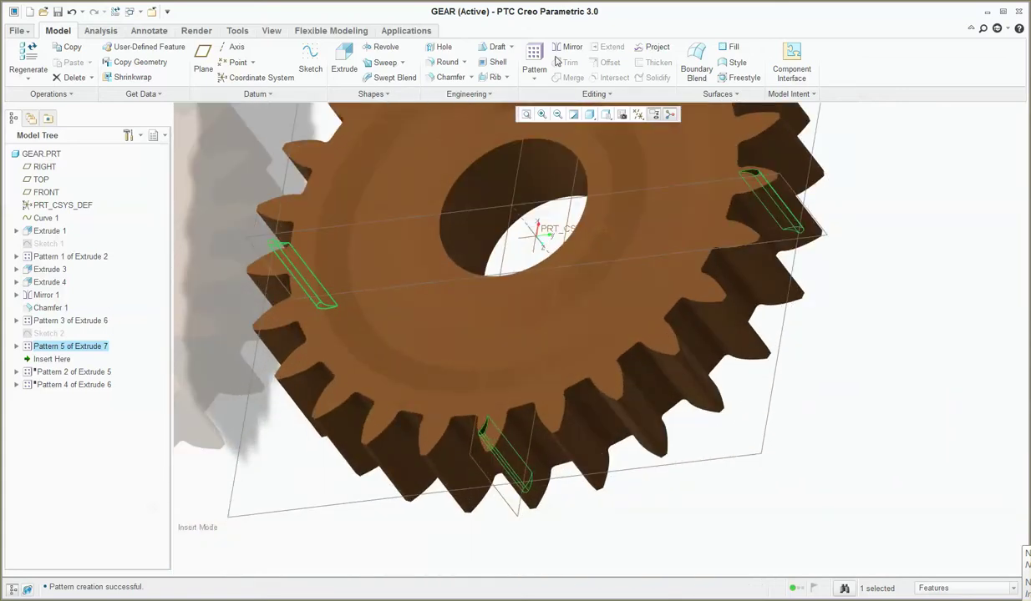
left_click(238, 32)
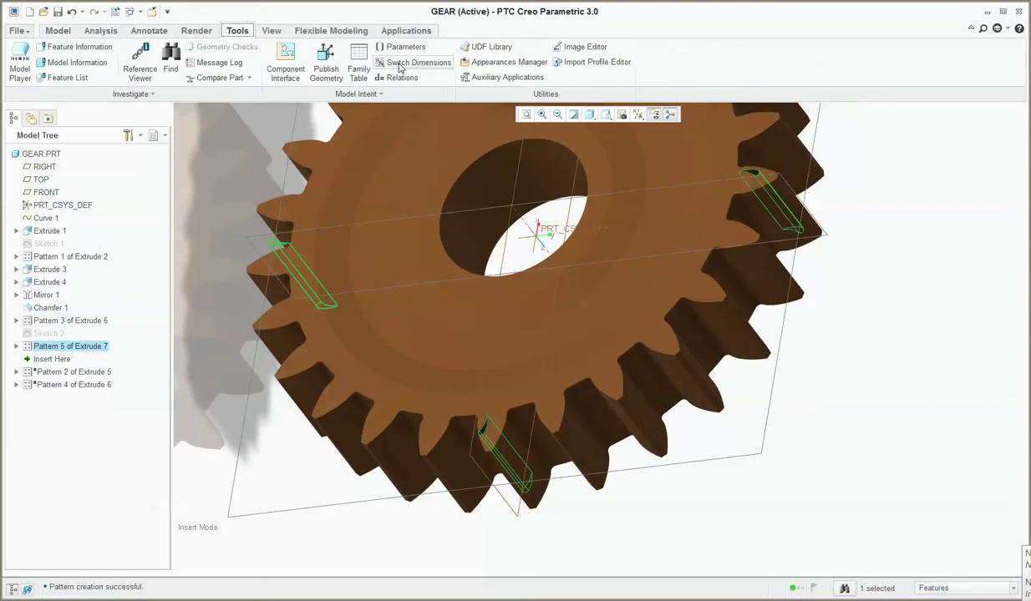
left_click(398, 78)
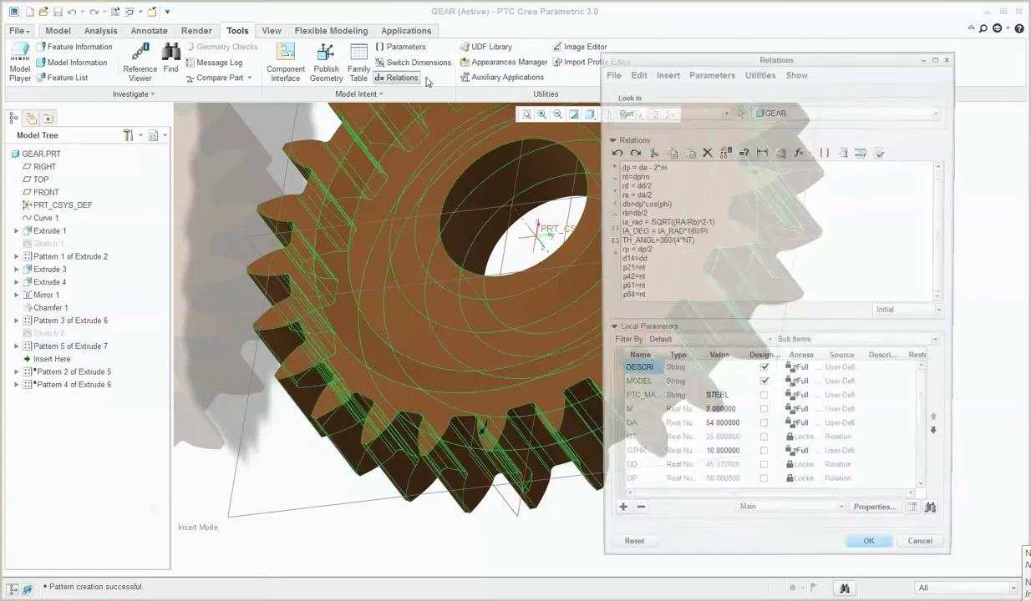
left_click(62, 345)
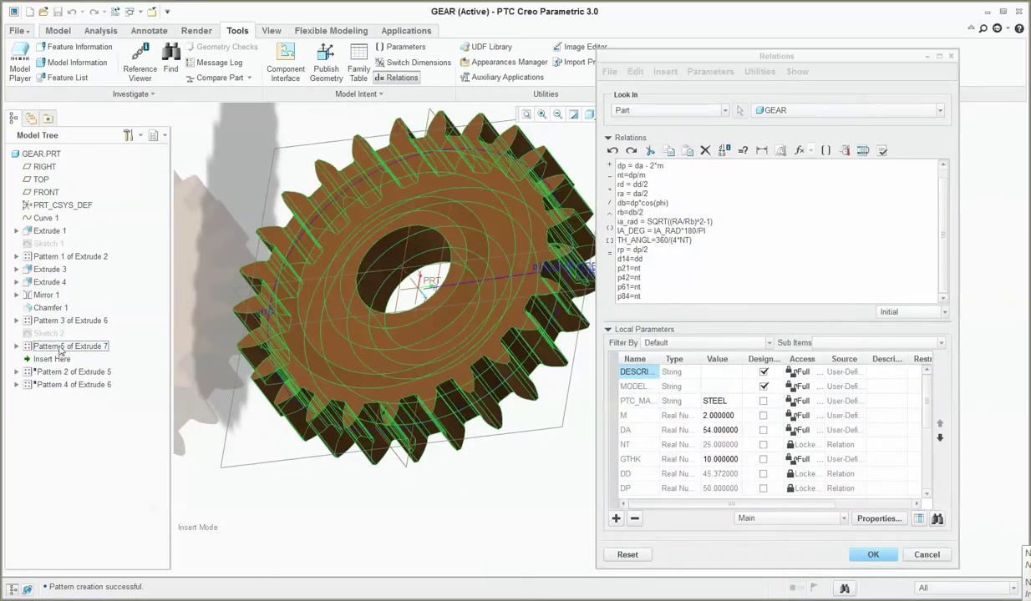
Step: Pick the EXTRUDES count symbol p106 of the aerofoil slot pattern to insert it into the relations
scroll(582, 288, "down", 5)
scroll(467, 283, "down", 3)
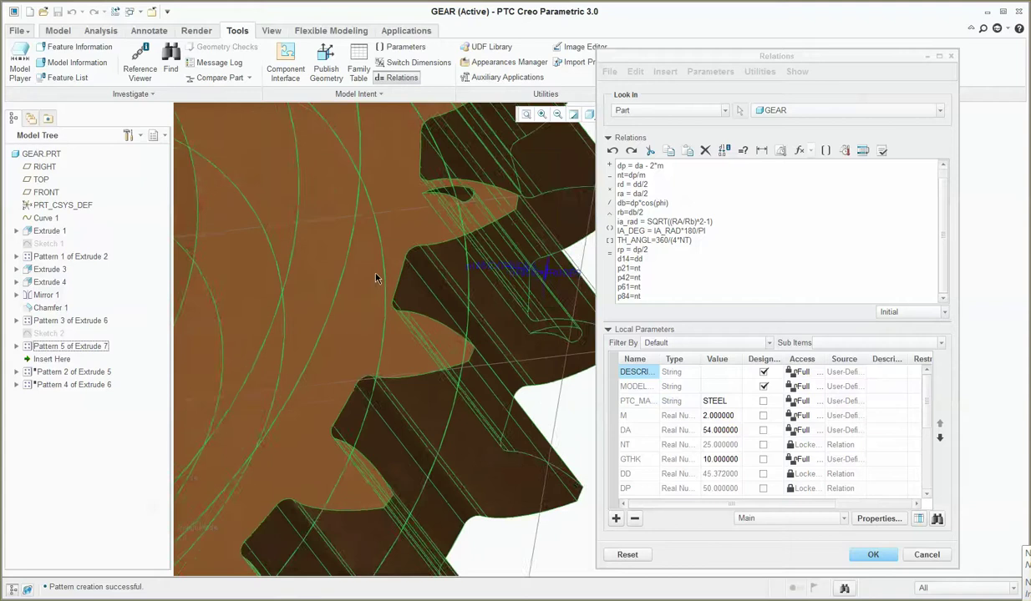
scroll(380, 277, "up", 3)
scroll(396, 377, "down", 1)
scroll(397, 377, "down", 3)
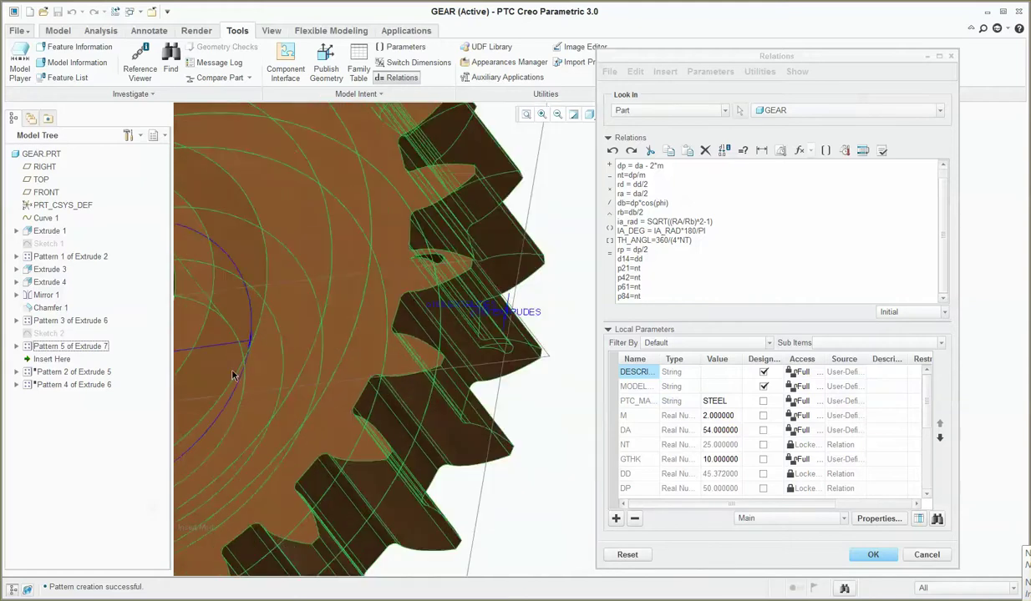
scroll(517, 294, "down", 2)
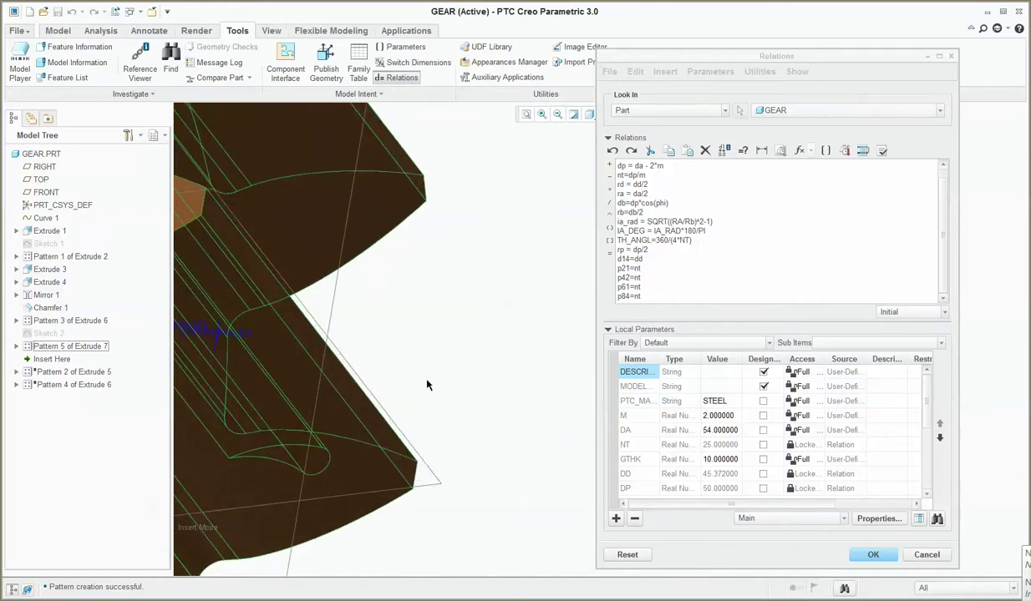
scroll(343, 365, "up", 3)
left_click(332, 364)
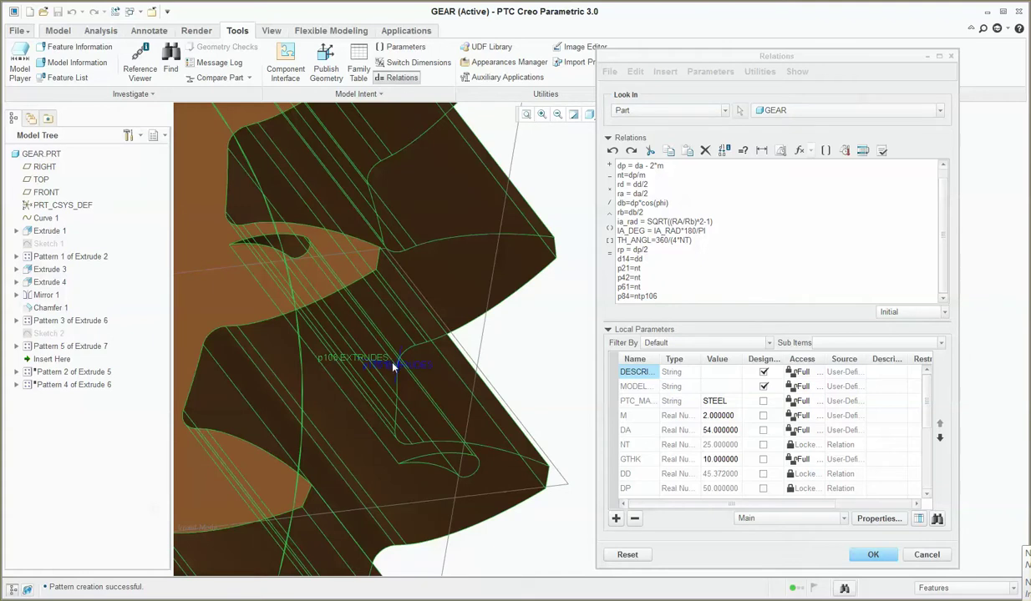
left_click(417, 369)
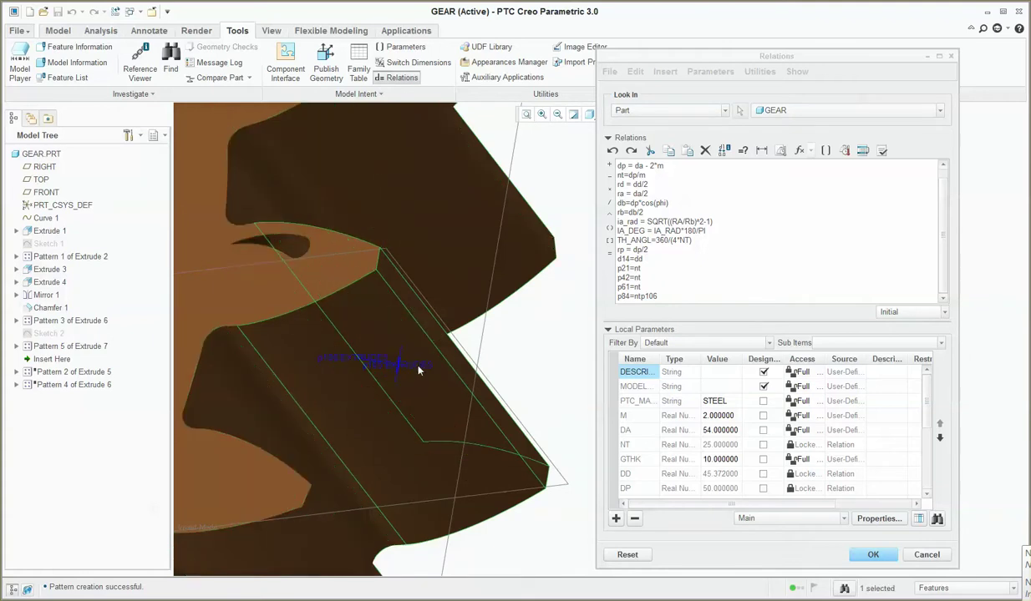
Step: Write the relation p106=nt on its own line below p84=nt, accept the relations and regenerate the gear
left_click(711, 295)
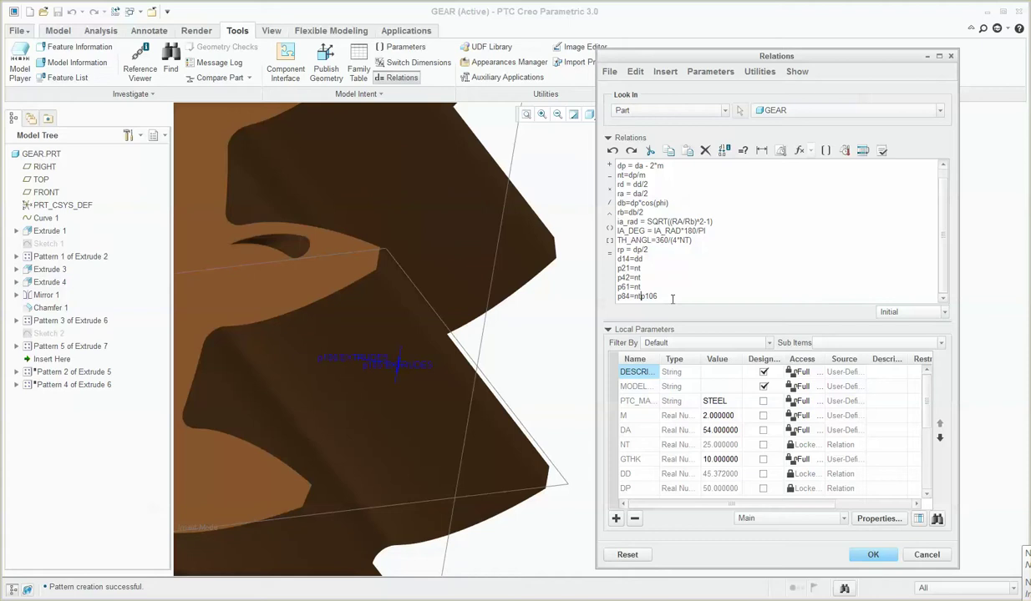
key("Return")
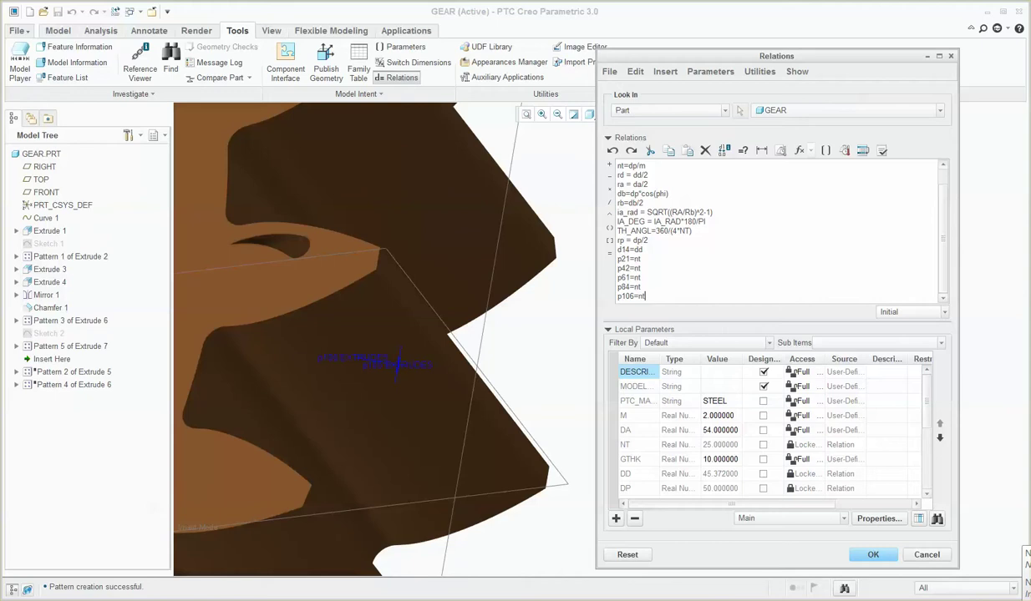
left_click(871, 554)
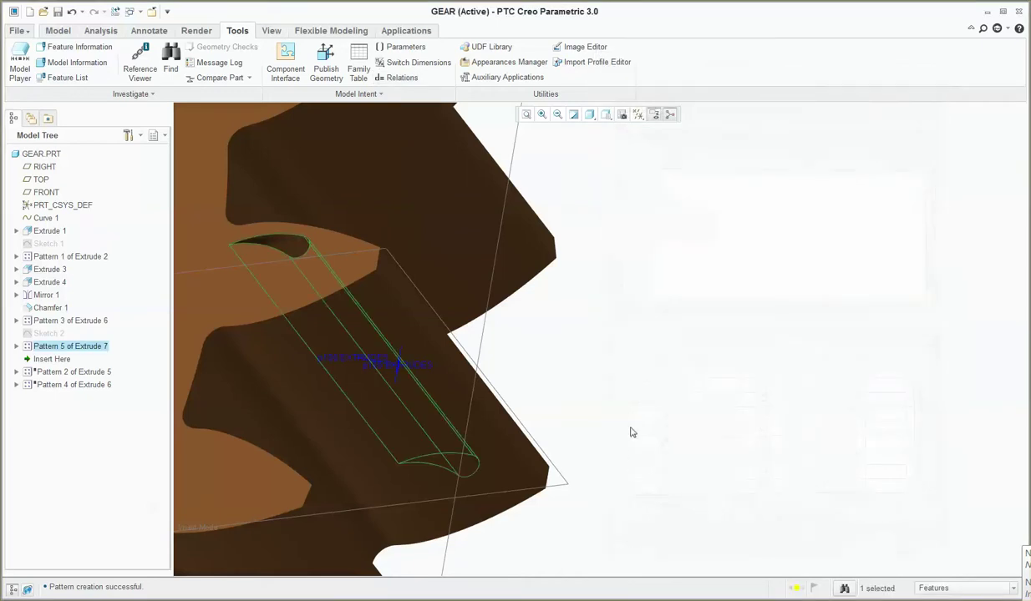
scroll(691, 409, "down", 3)
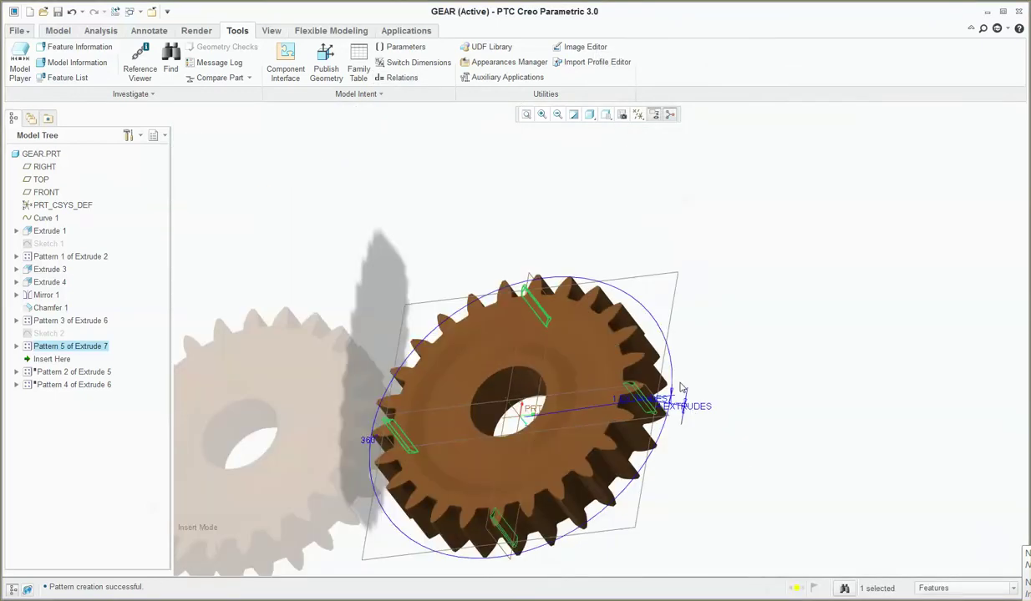
key("ctrl+g")
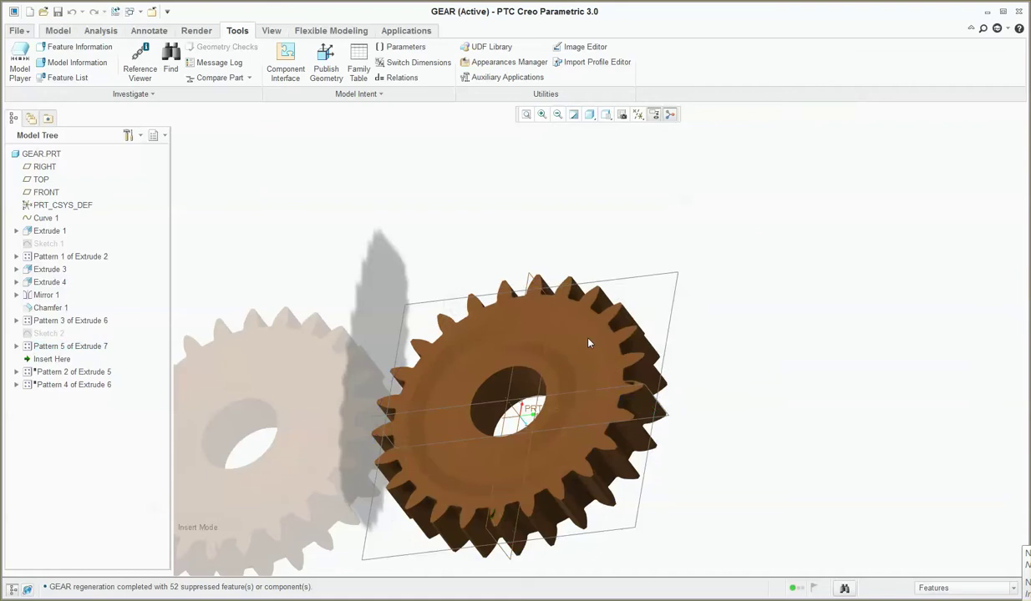
Step: Redefine the aerofoil slot pattern and set its spacing in the second direction to 1
scroll(566, 324, "up", 3)
middle_click_drag(573, 316, 644, 390)
left_click(67, 346)
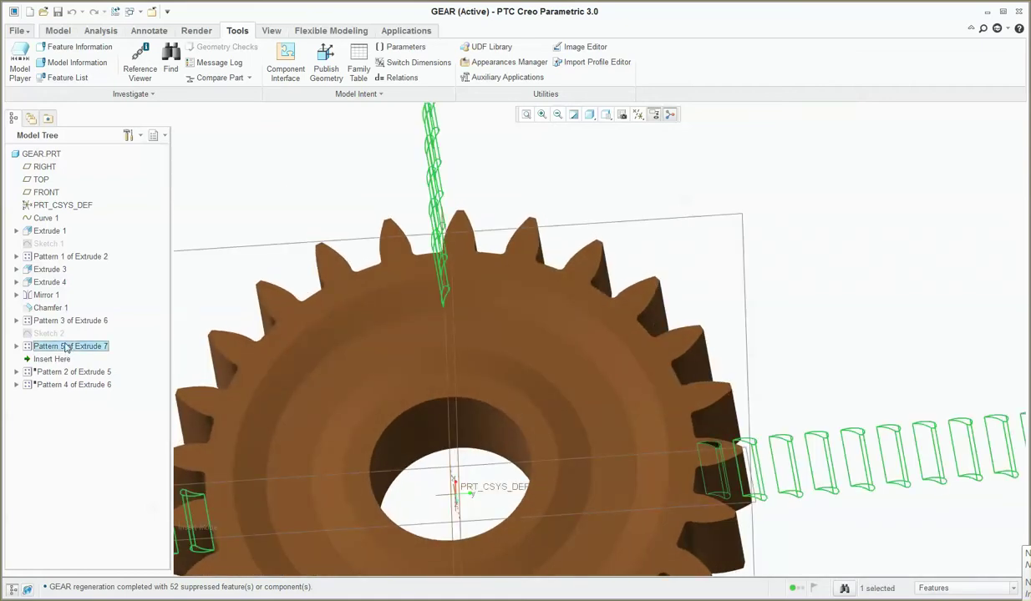
right_click(70, 345)
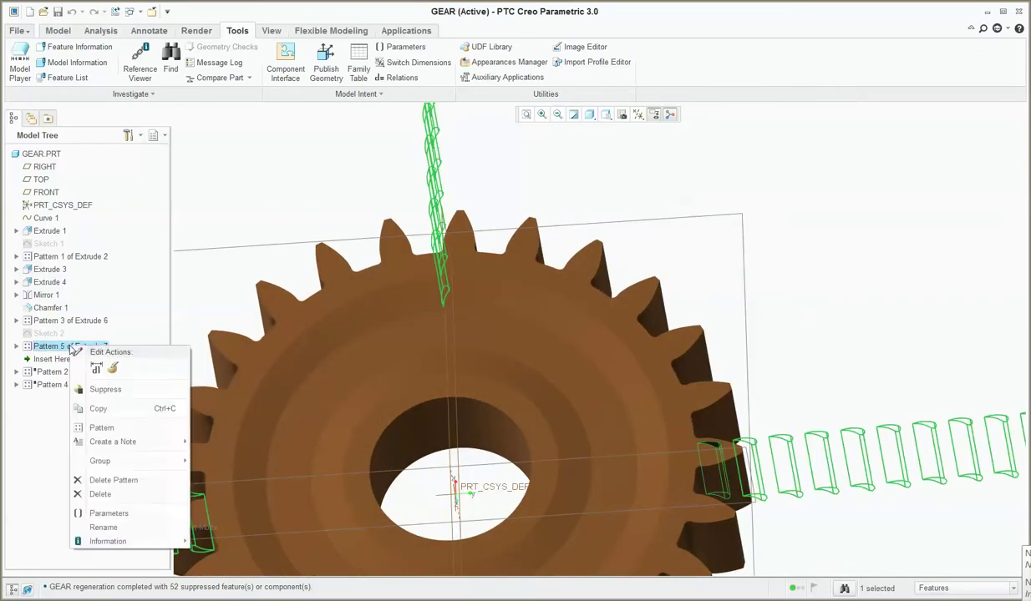
left_click(112, 370)
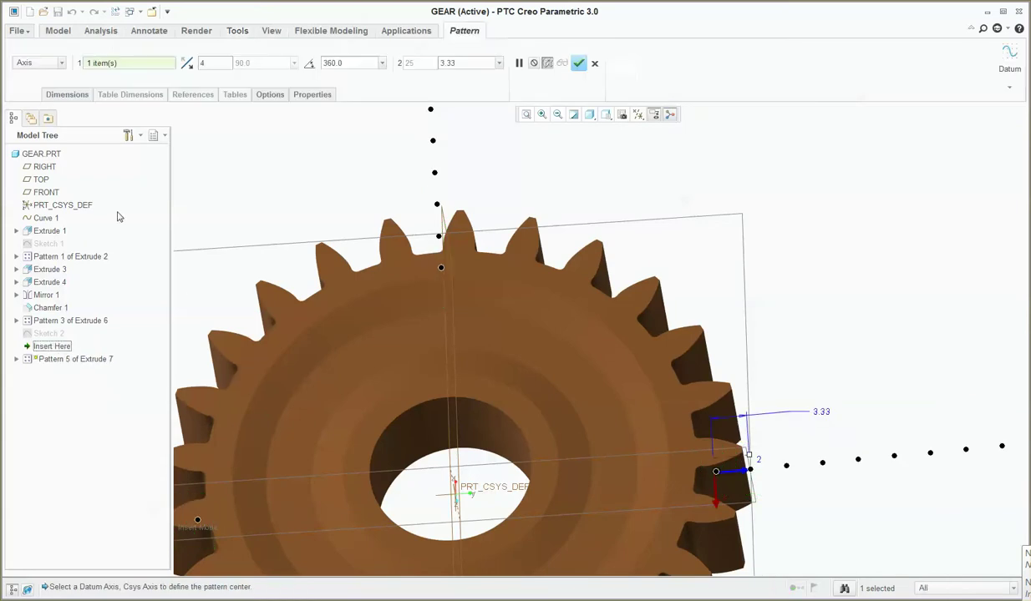
left_click(83, 97)
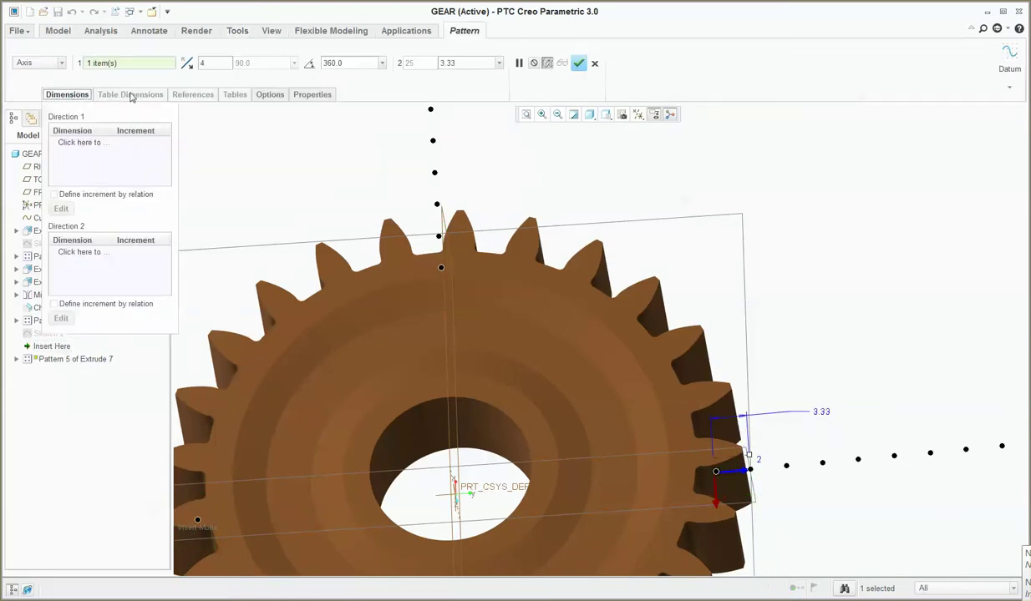
left_click(310, 64)
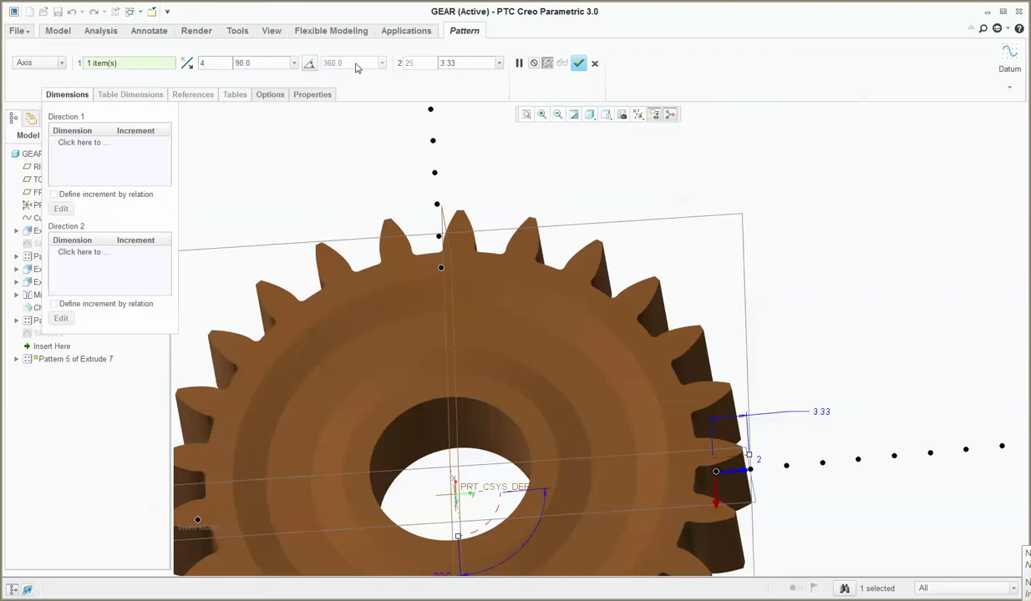
left_click(469, 65)
key("BackSpace")
key("BackSpace")
key("BackSpace")
key("BackSpace")
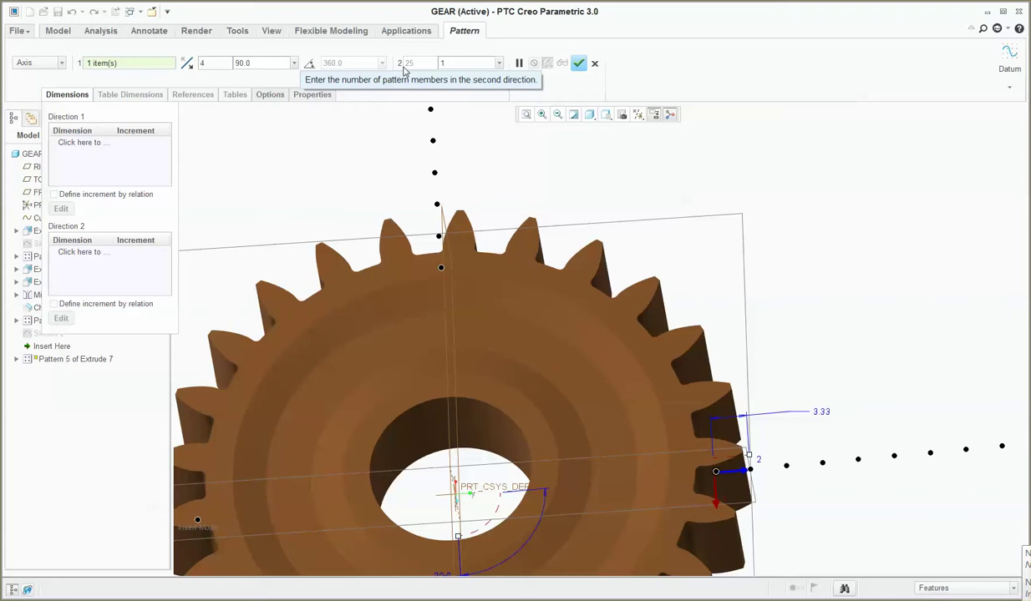
Step: Keep editing the pattern, restore its 360-degree angular extent and accept the redefinition
left_click(595, 65)
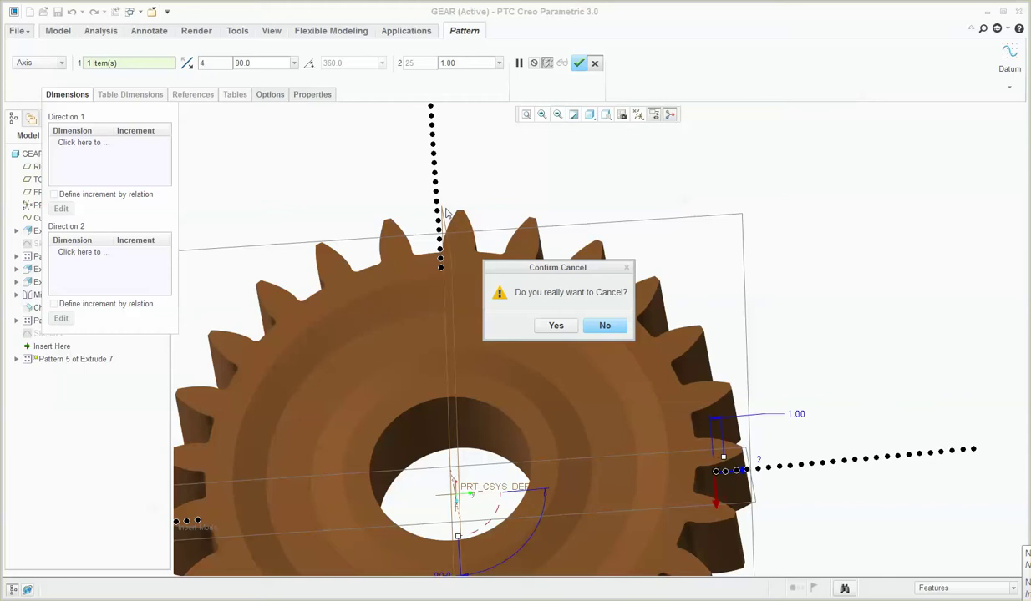
left_click(585, 325)
left_click(309, 63)
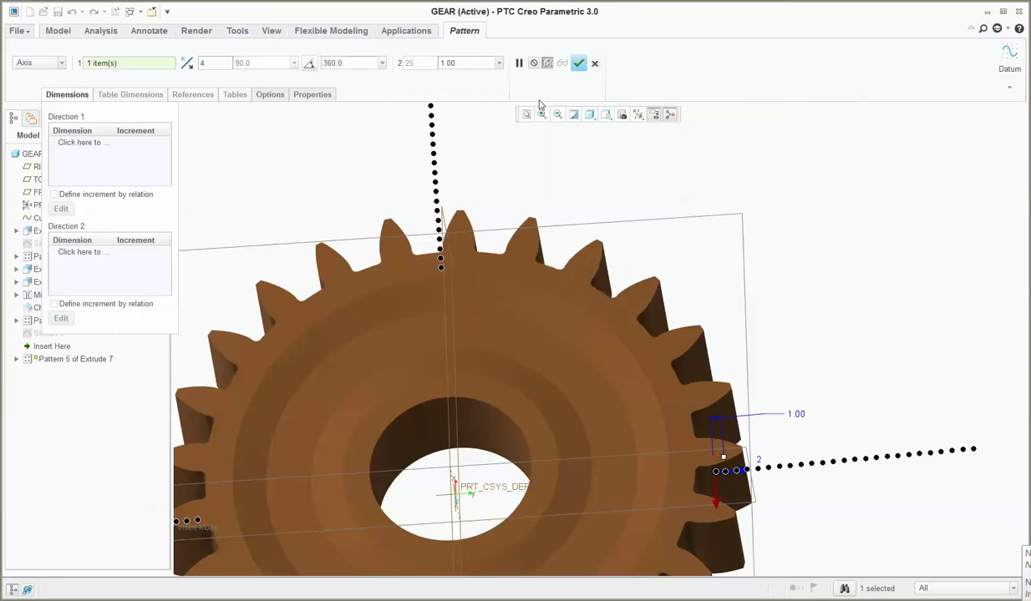
left_click(579, 64)
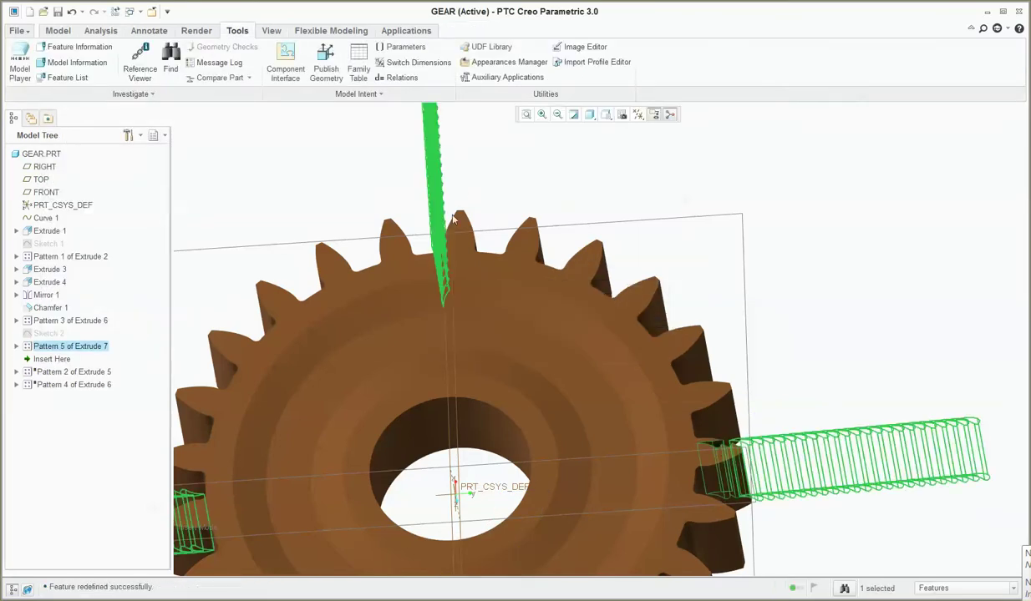
Step: Correct the symbol in the last relation so the slot pattern's count around the axis equals nt, and regenerate the gear
left_click(396, 78)
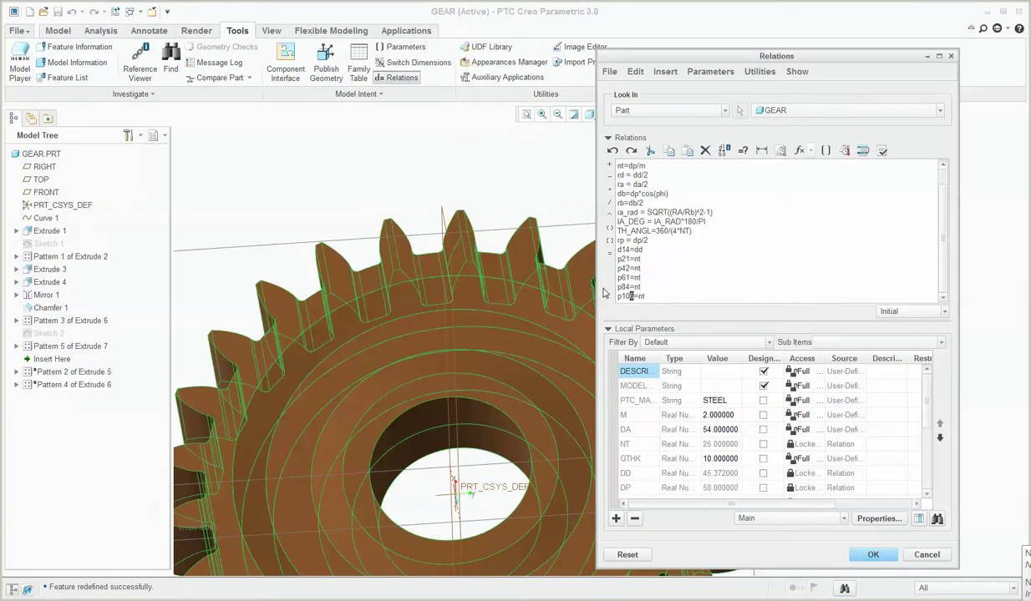
left_click(873, 553)
key("ctrl+d")
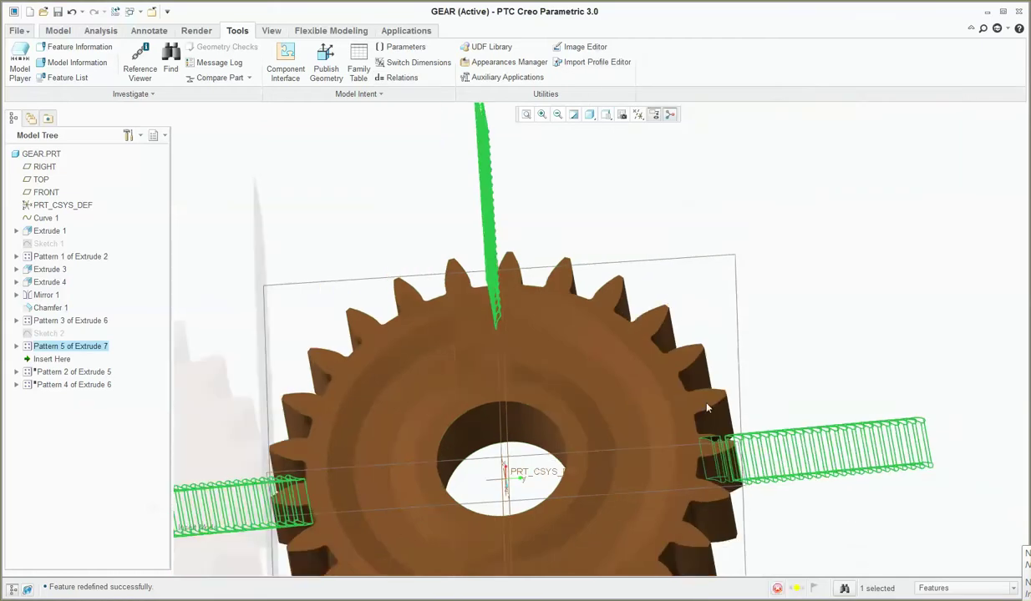
key("ctrl+g")
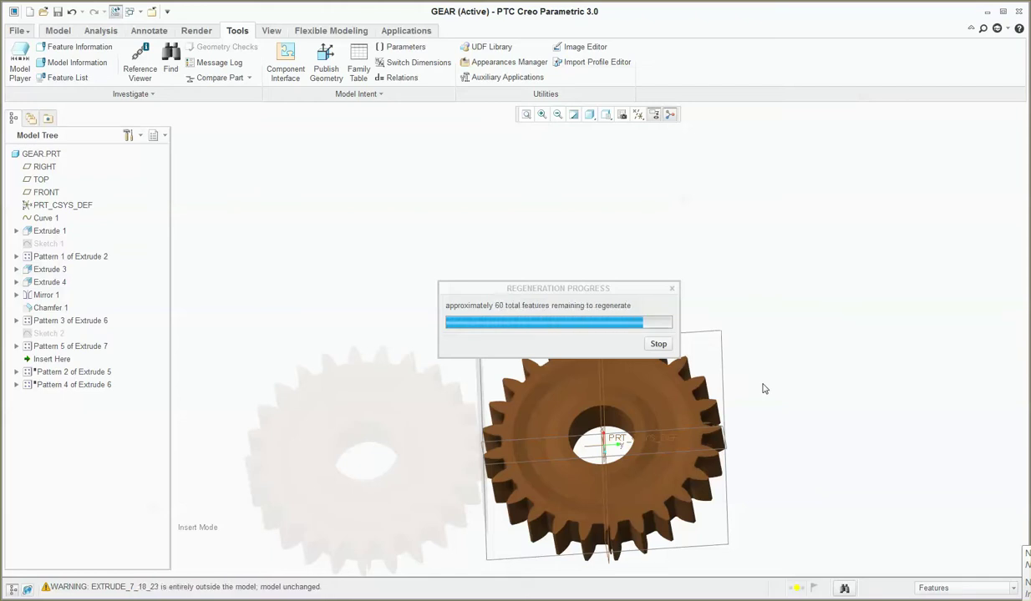
Step: Redefine the aerofoil slot pattern with only 1 member in the second direction and accept the change
scroll(690, 392, "up", 5)
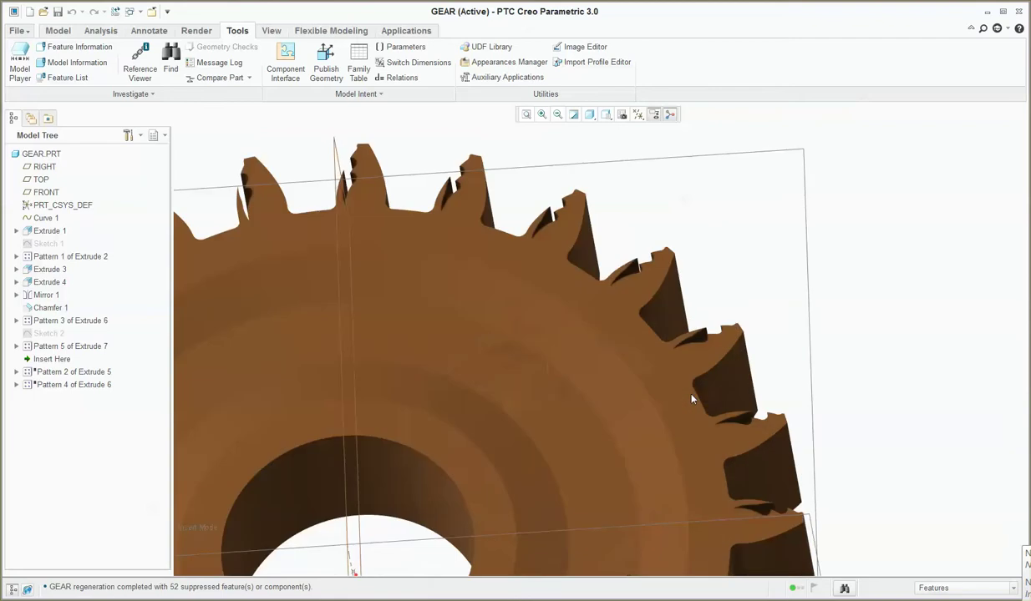
scroll(701, 413, "down", 2)
mouse_move(701, 413)
middle_mouse_down()
mouse_move(685, 409)
mouse_move(697, 411)
middle_mouse_up()
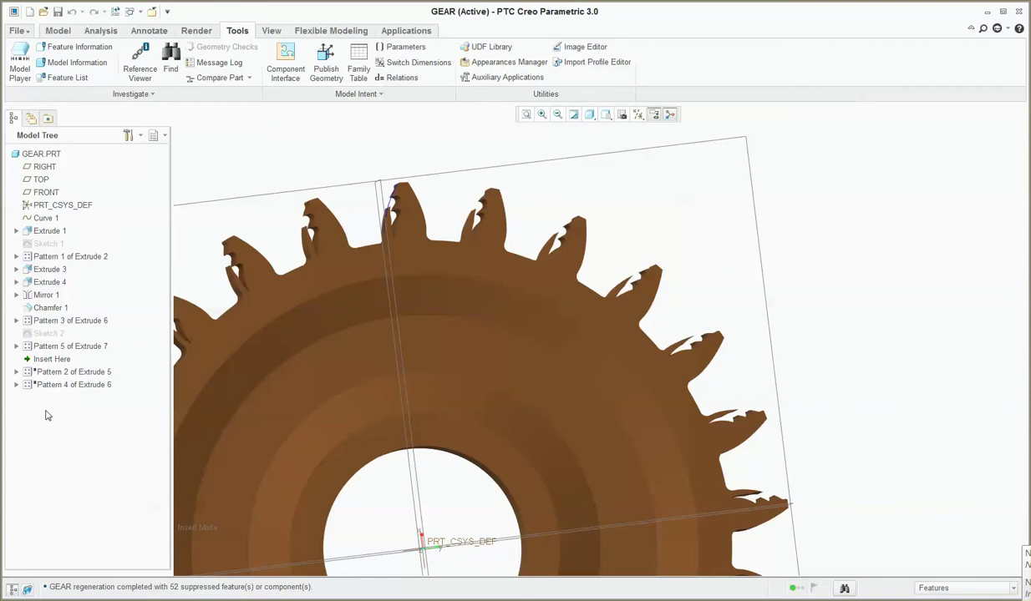
right_click(54, 346)
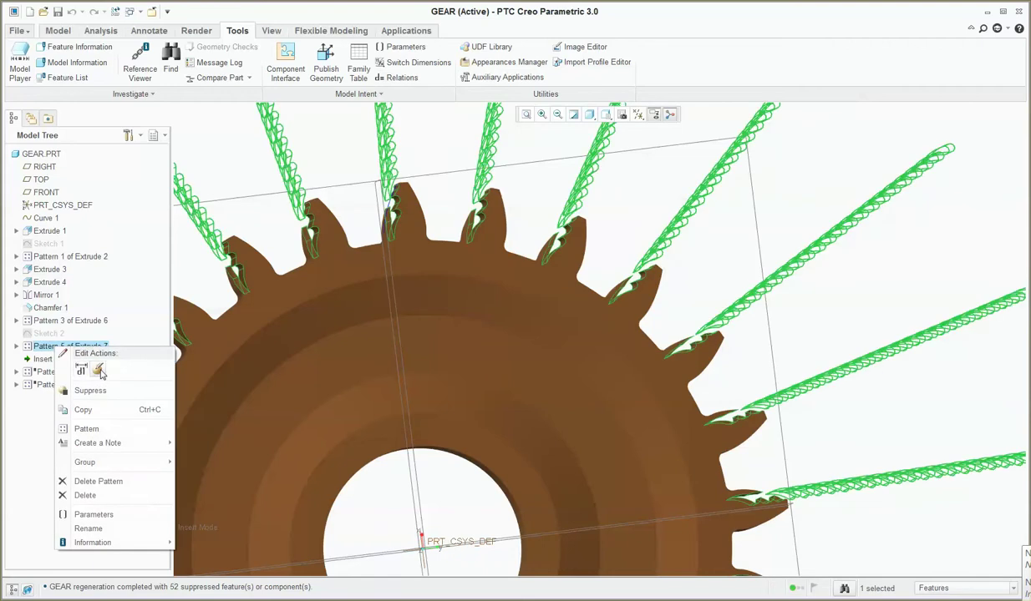
left_click(80, 371)
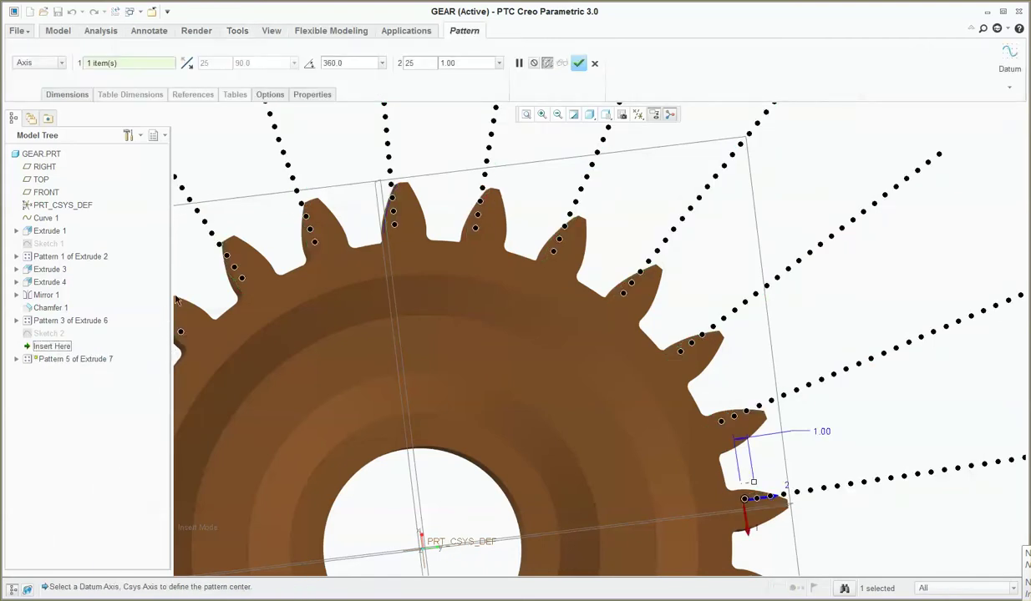
left_click(412, 63)
type("1")
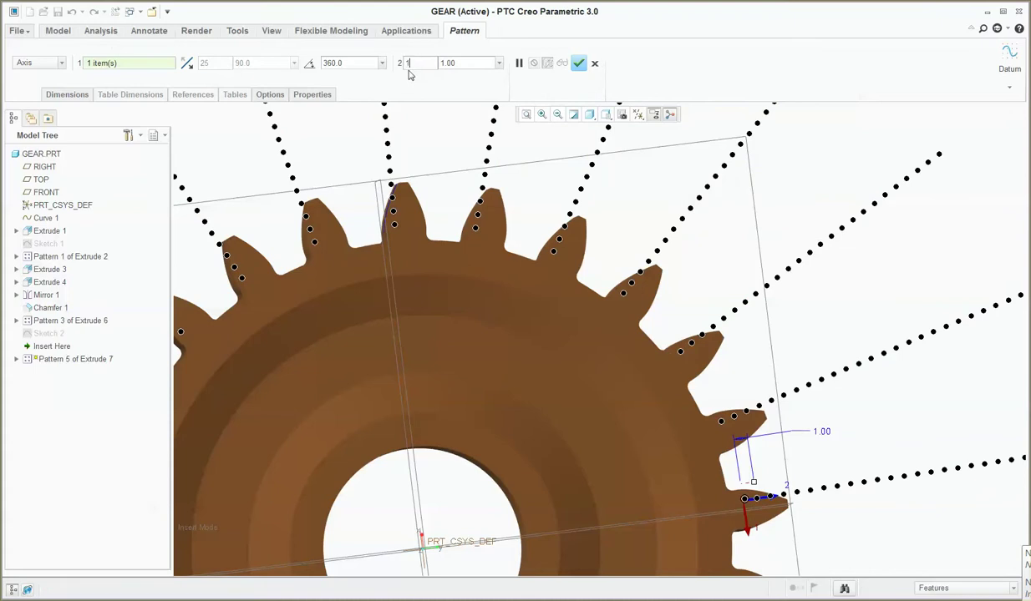
left_click(577, 64)
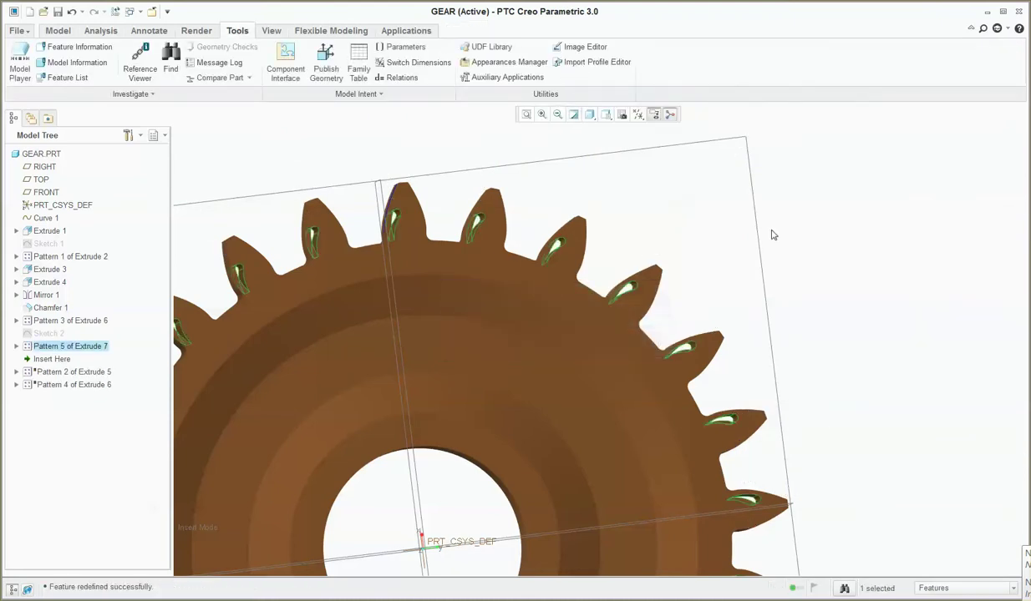
Step: Move the insertion point below the last feature so the two suppressed slot patterns are restored
scroll(772, 235, "down", 5)
middle_click_drag(584, 376, 688, 447)
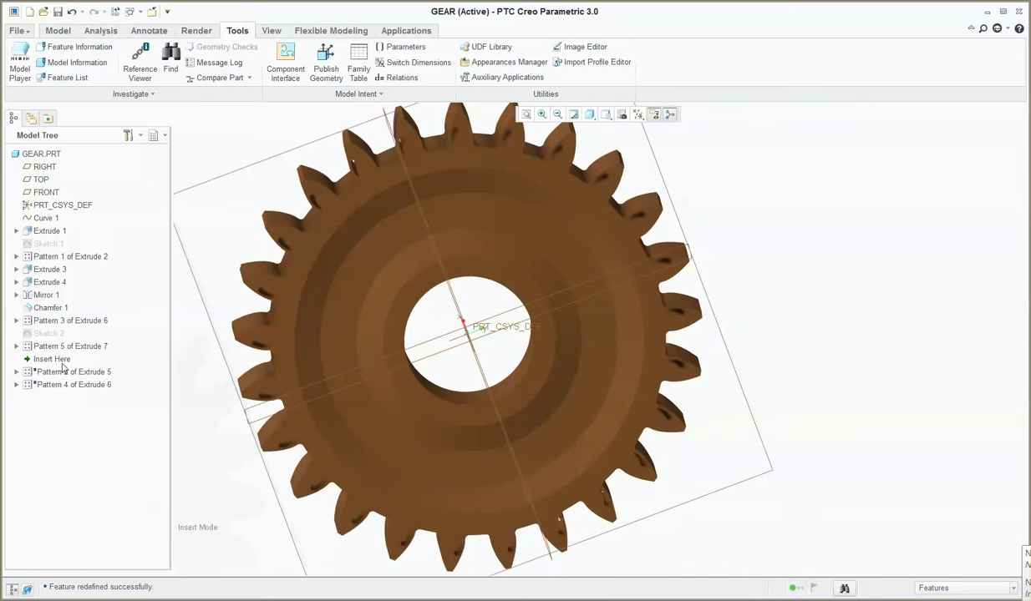
left_click_drag(55, 359, 73, 410)
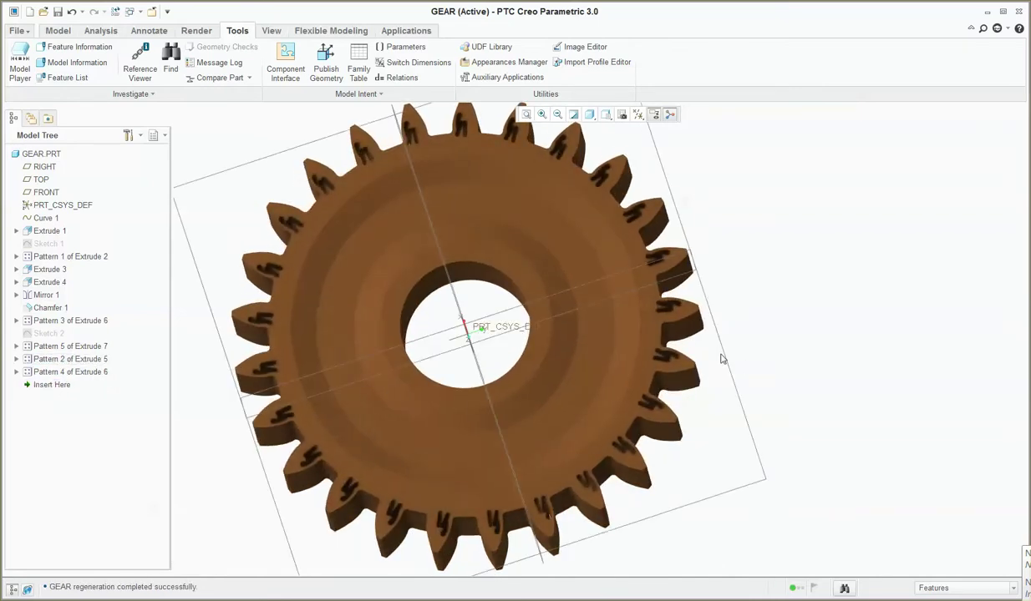
Step: Start a family table for the gear with feature columns for the three slot patterns: Pattern 5, Pattern 2 and Pattern 4
left_click(57, 30)
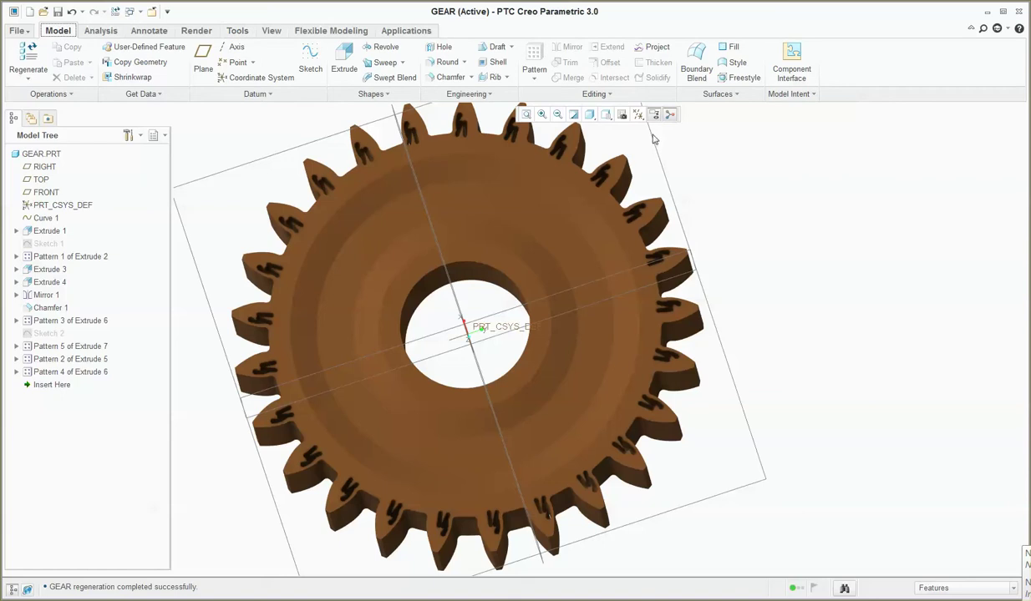
left_click(237, 33)
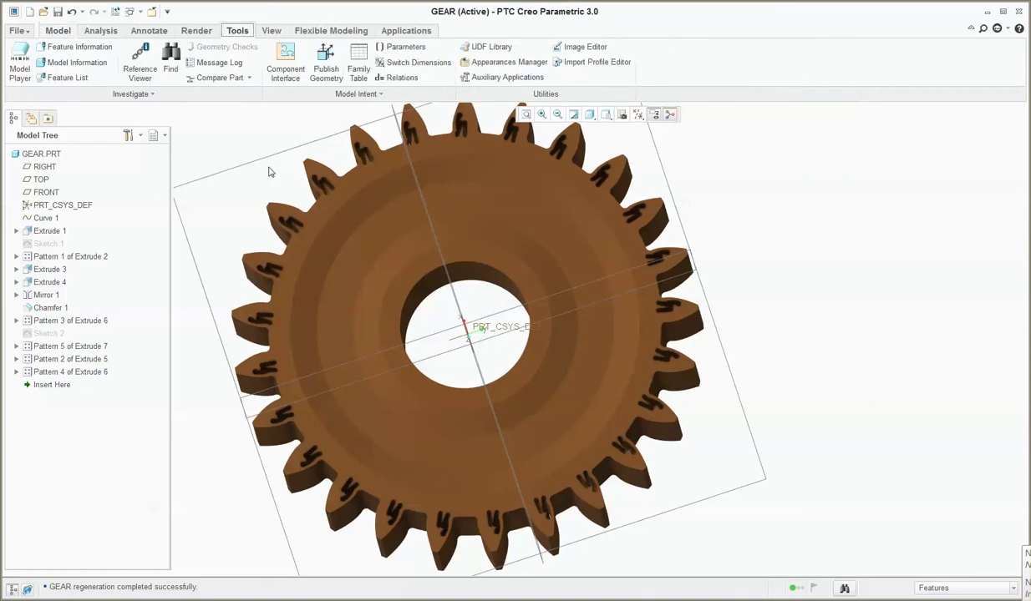
left_click(359, 65)
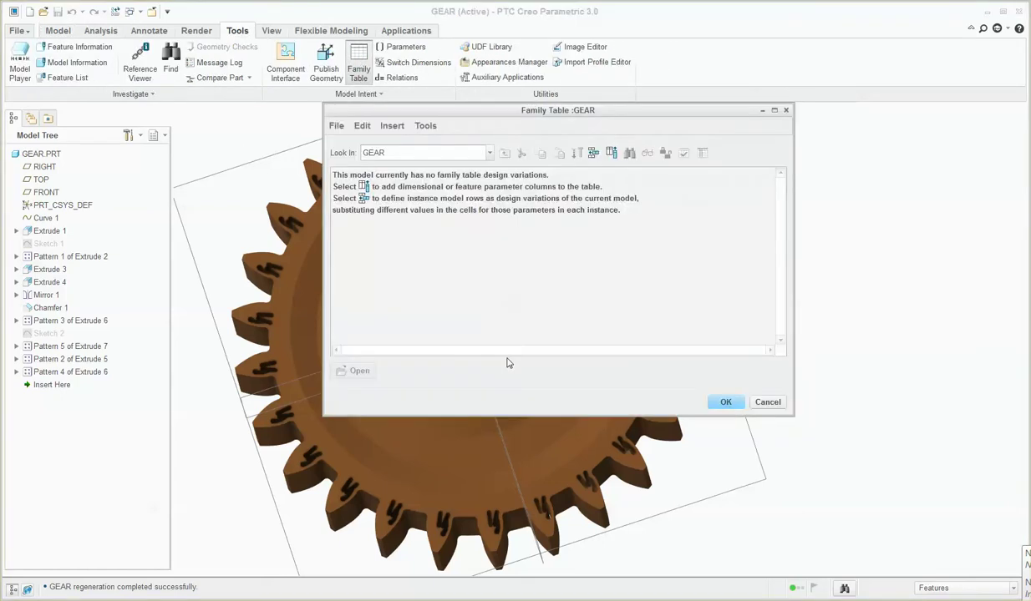
left_click(611, 152)
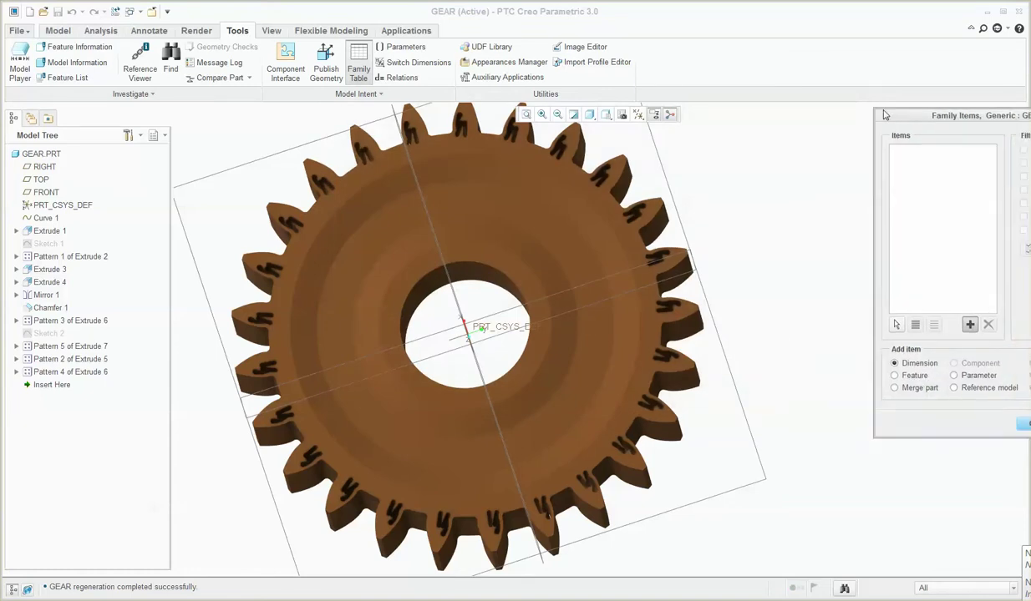
left_click(796, 351)
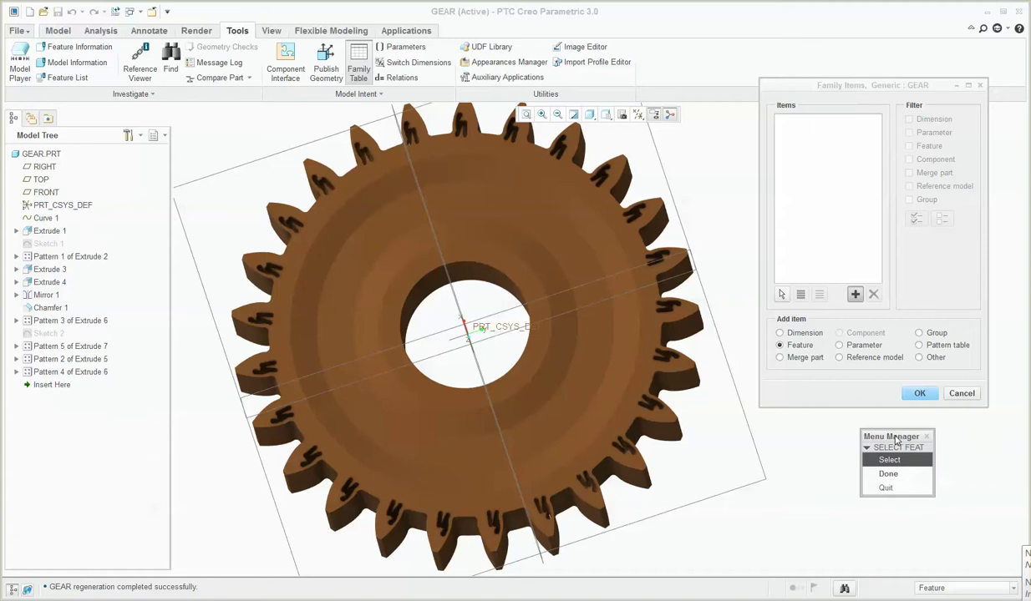
left_click(63, 349)
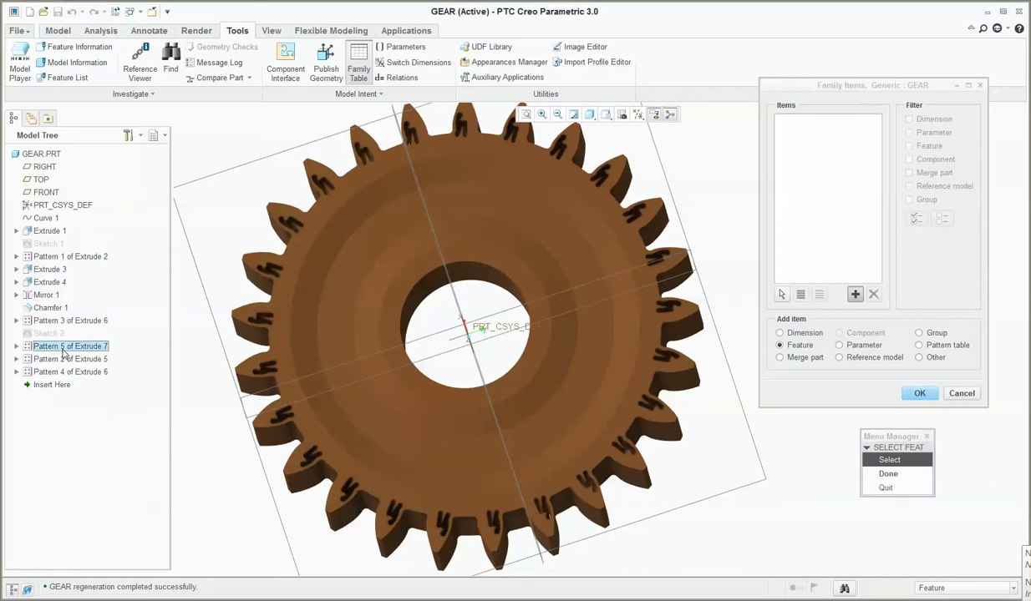
left_click(64, 359)
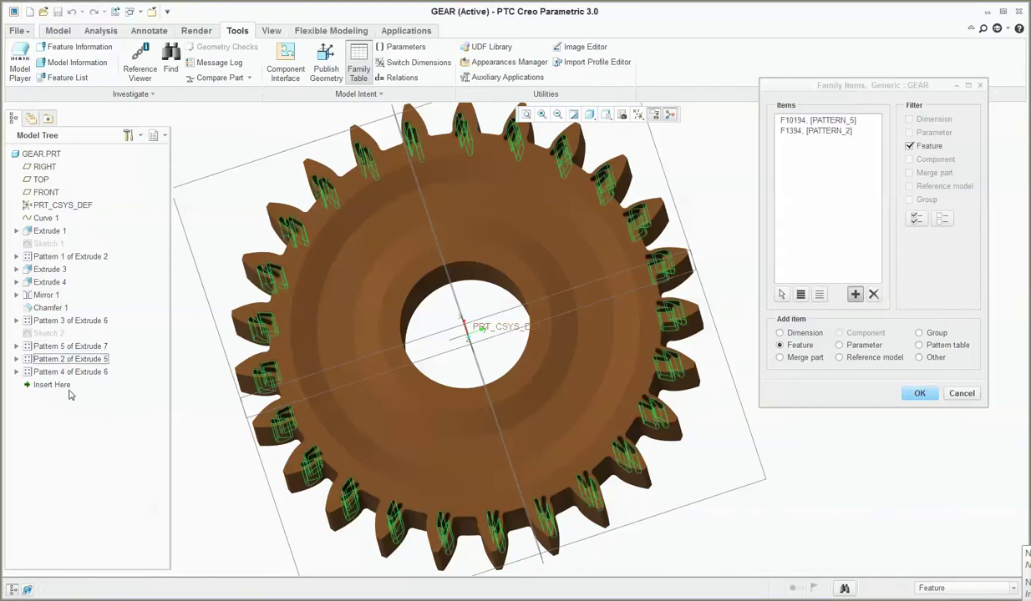
left_click(66, 374)
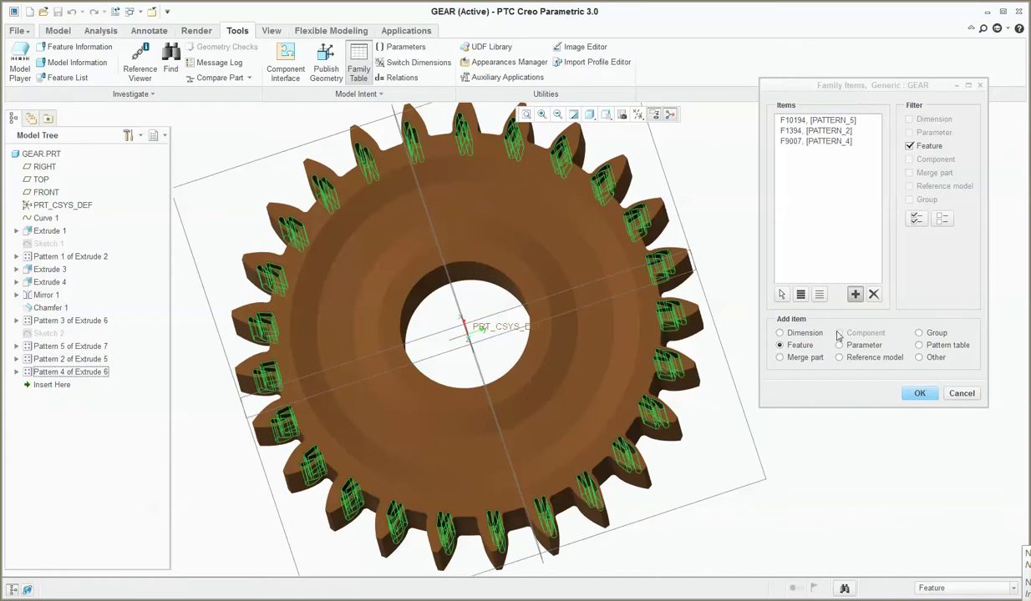
left_click(916, 394)
left_click(919, 393)
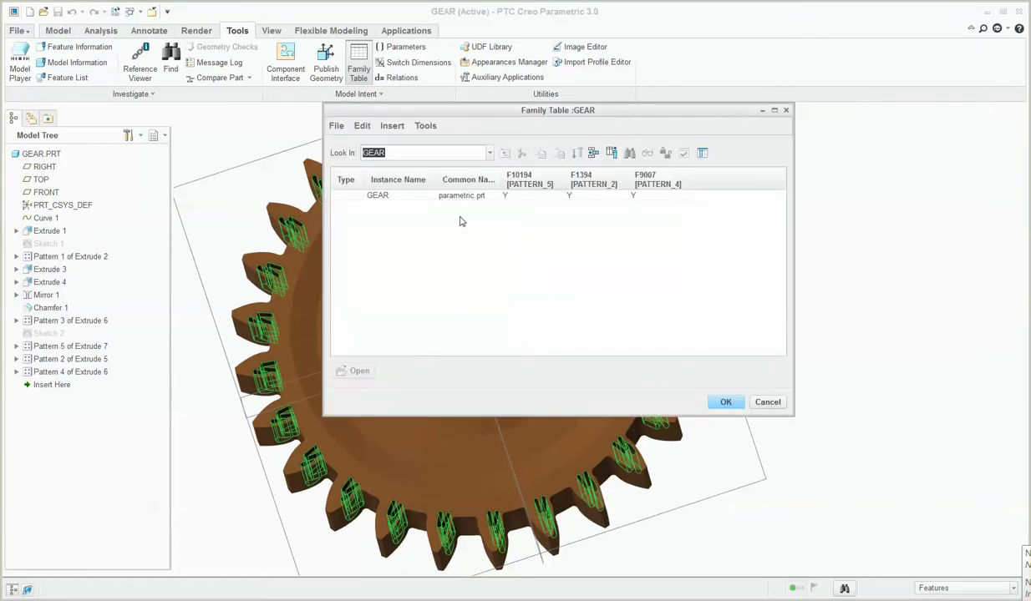
Step: Add four instance rows to the gear's family table
left_click(593, 153)
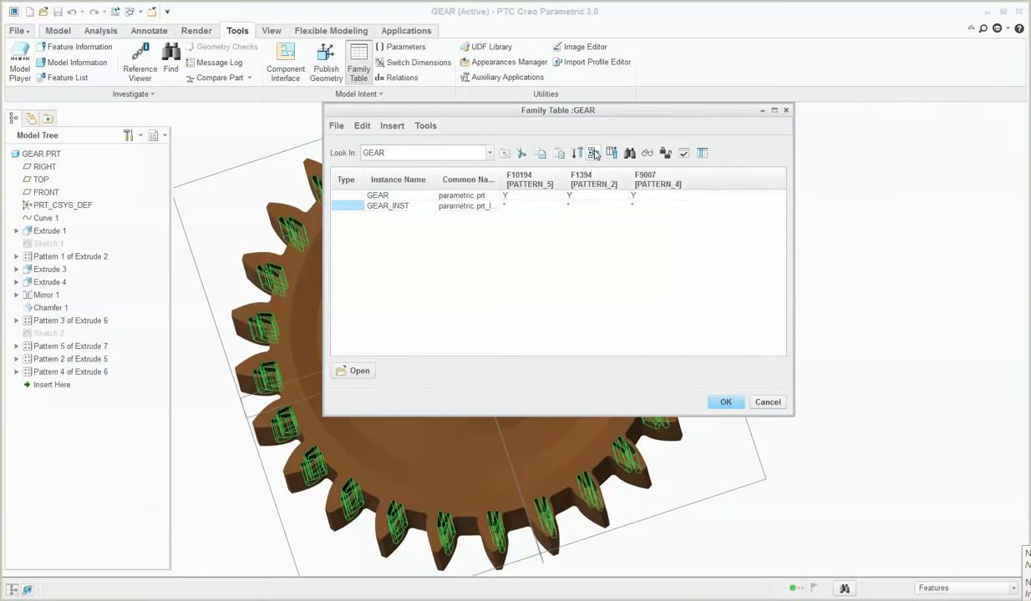
left_click(593, 153)
left_click(593, 152)
left_click(593, 153)
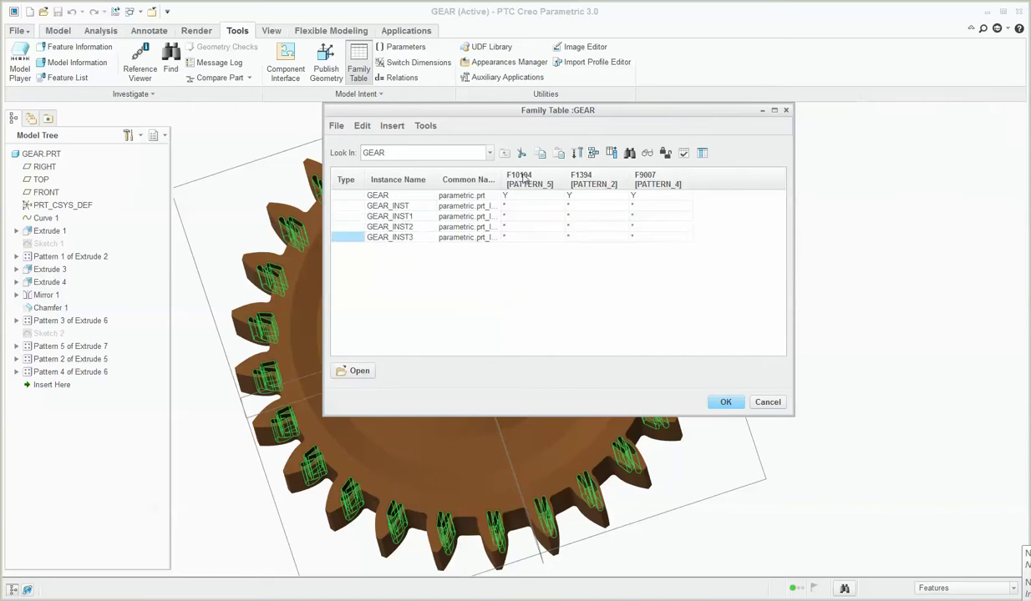
Step: Try to name the first family table instance "No _relief_feature"
left_click(398, 206)
type("No _relief_feature")
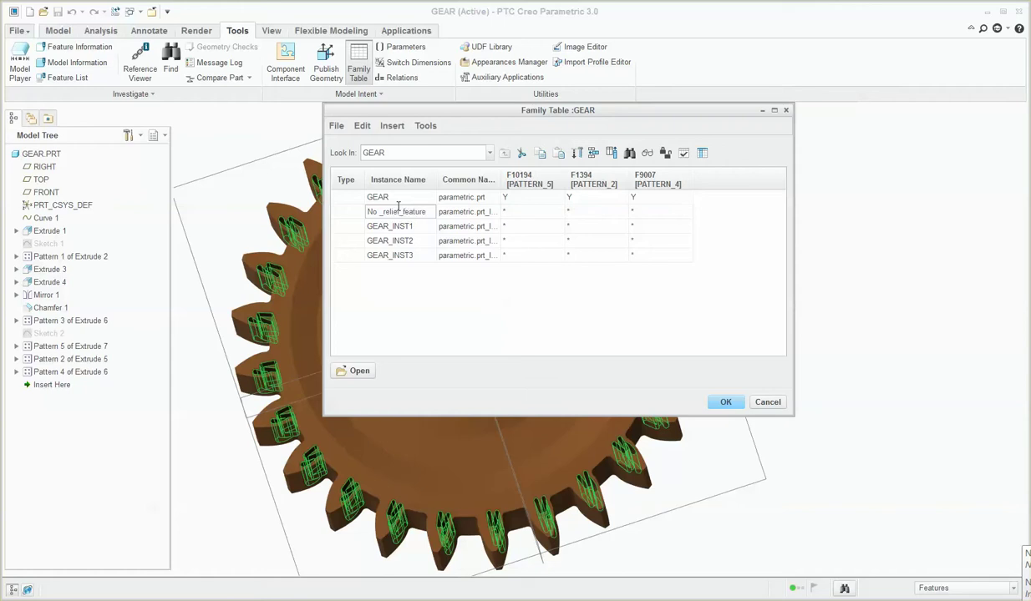
left_click(538, 212)
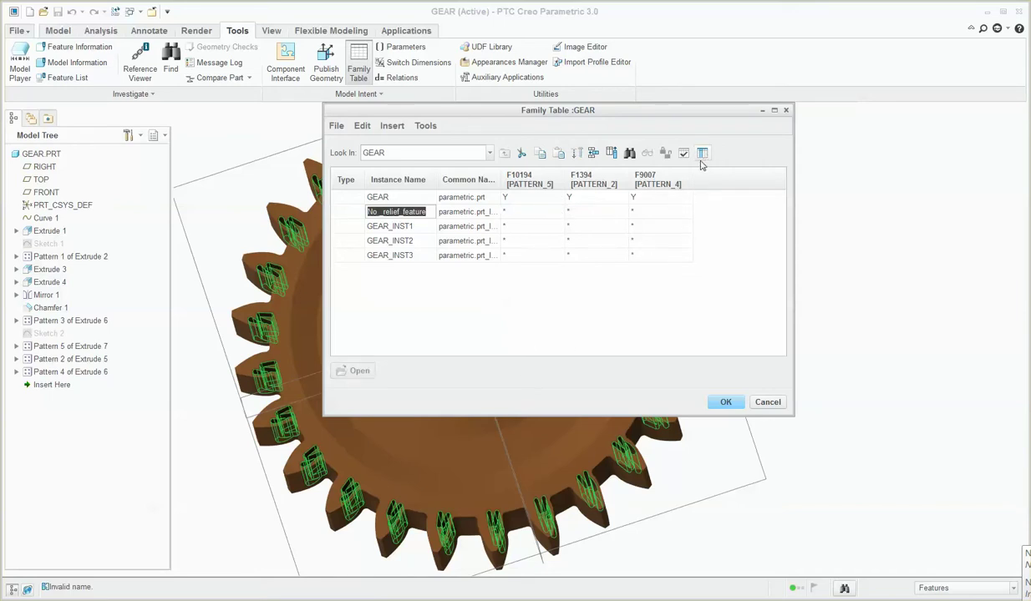
Step: Name the first instance NO_RF and open the family table for editing in Excel
left_click(403, 215)
left_click(403, 214)
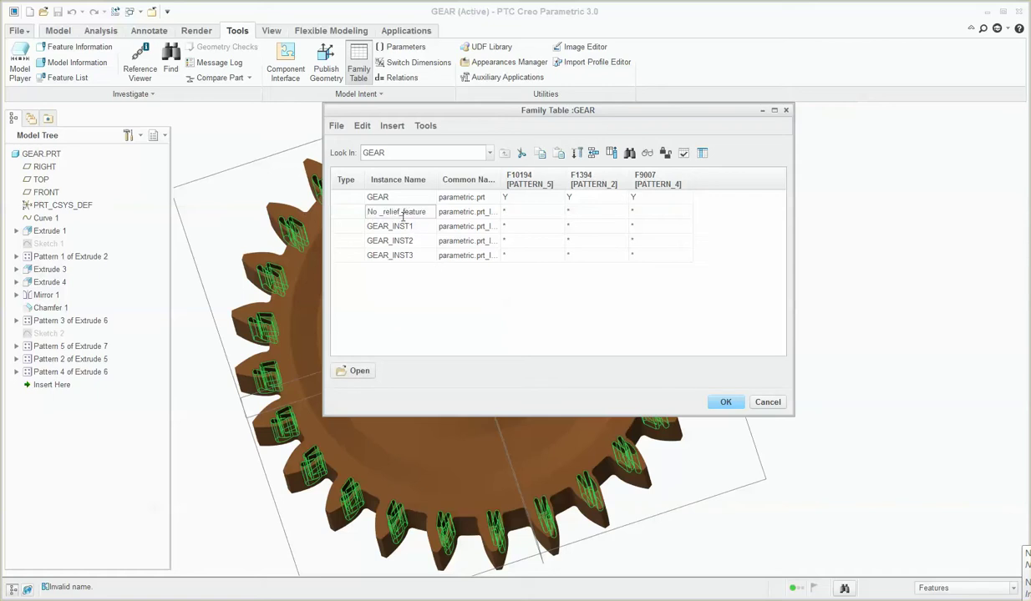
double_click(403, 210)
type("rf")
left_click(492, 313)
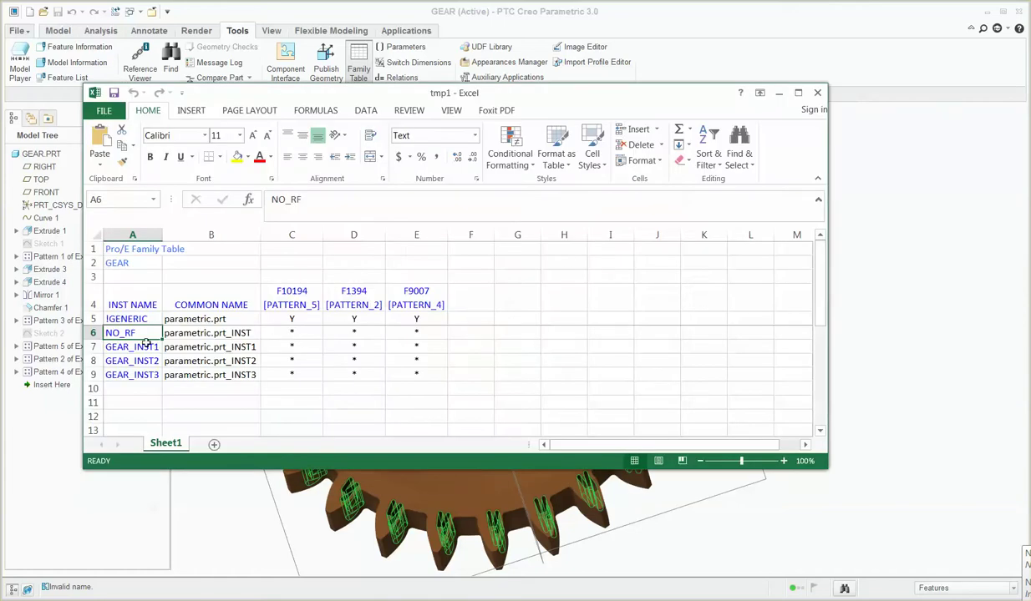
Step: In the Excel sheet, set the PATTERN_5 value of the NO_RF instance to N
left_click(132, 345)
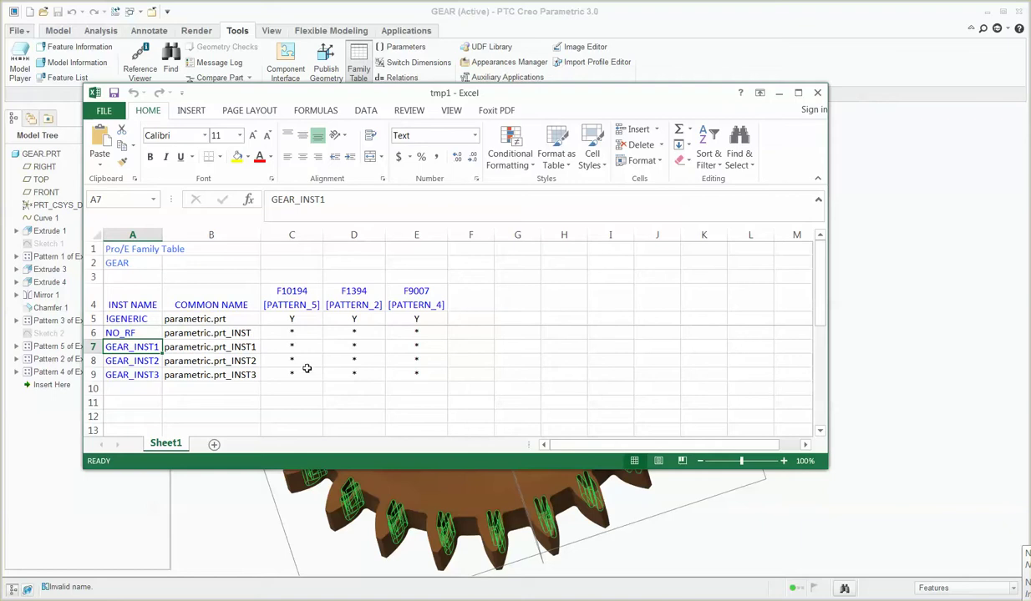
left_click(288, 333)
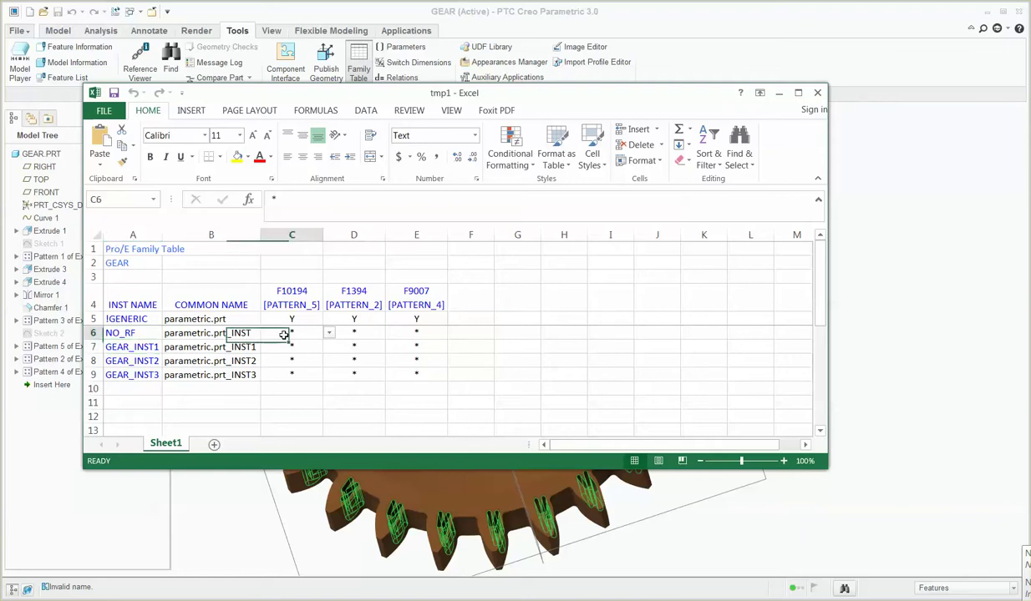
left_click(329, 333)
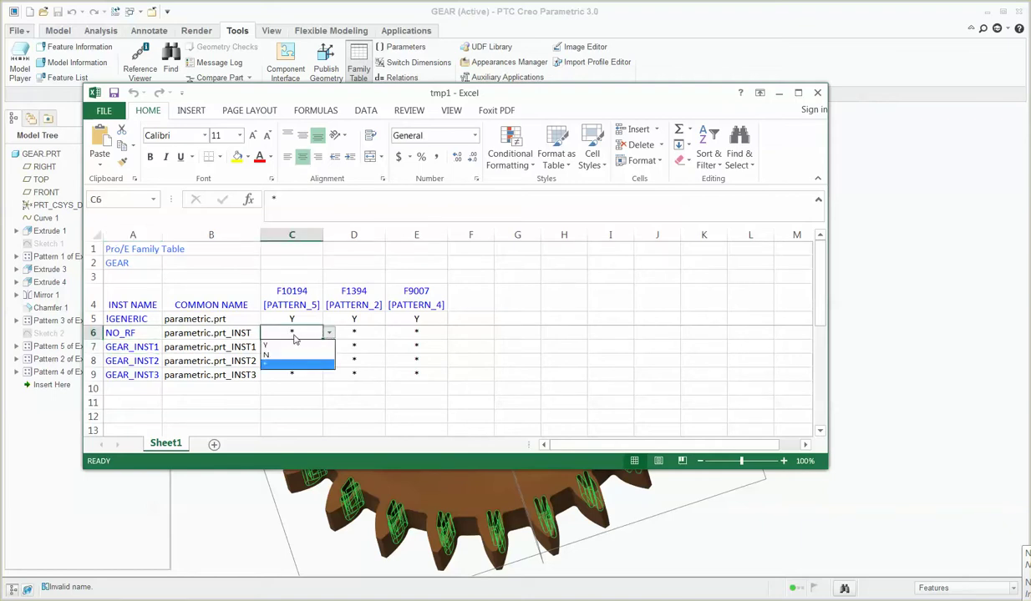
left_click(294, 336)
left_click_drag(293, 329, 416, 373)
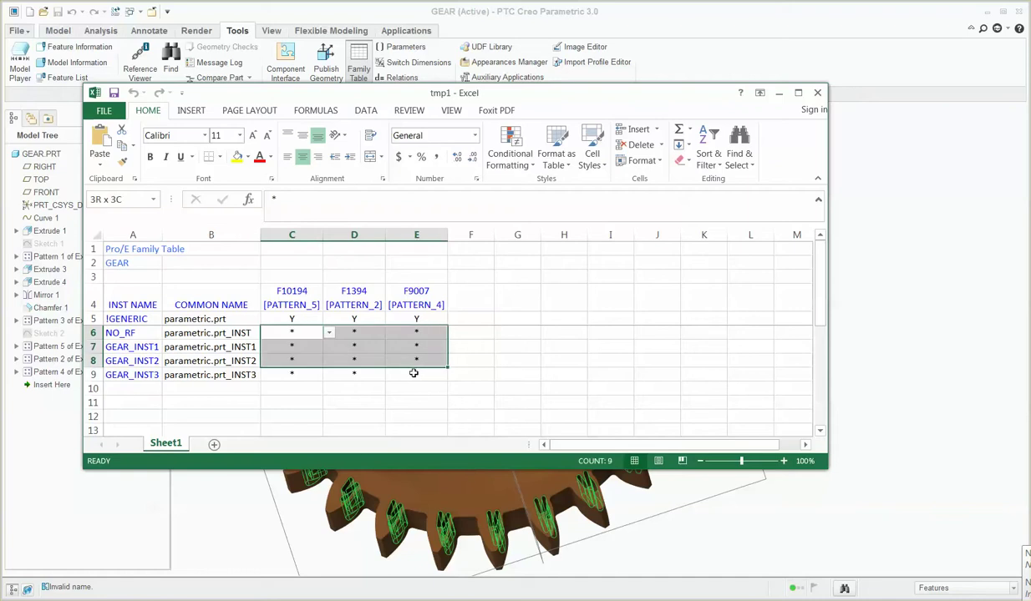
left_click(329, 333)
left_click(320, 352)
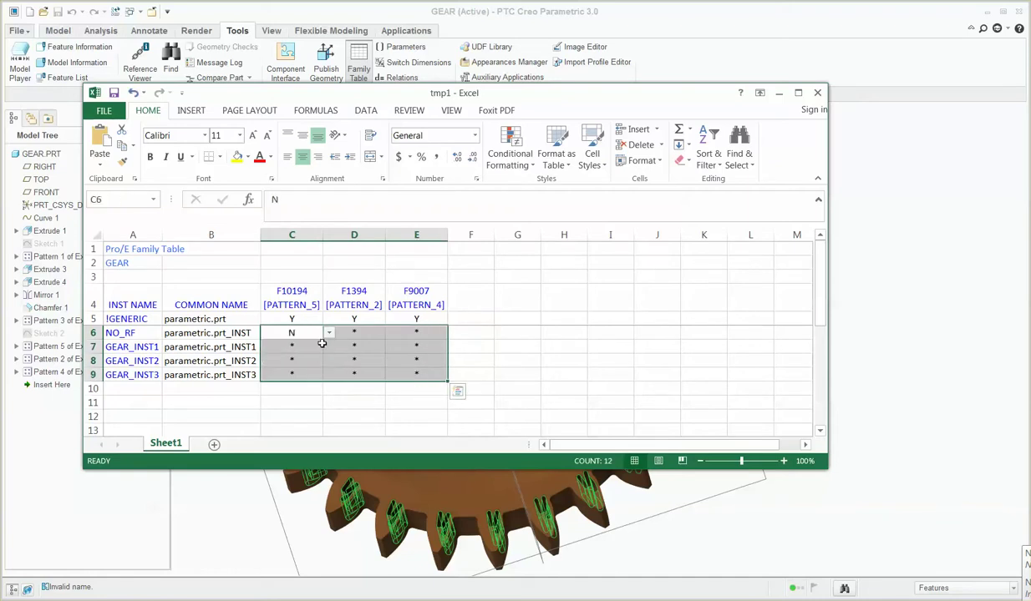
Step: Fill N into the PATTERN_5, PATTERN_2 and PATTERN_4 cells of all four instance rows
left_click(322, 339)
key("ctrl+c")
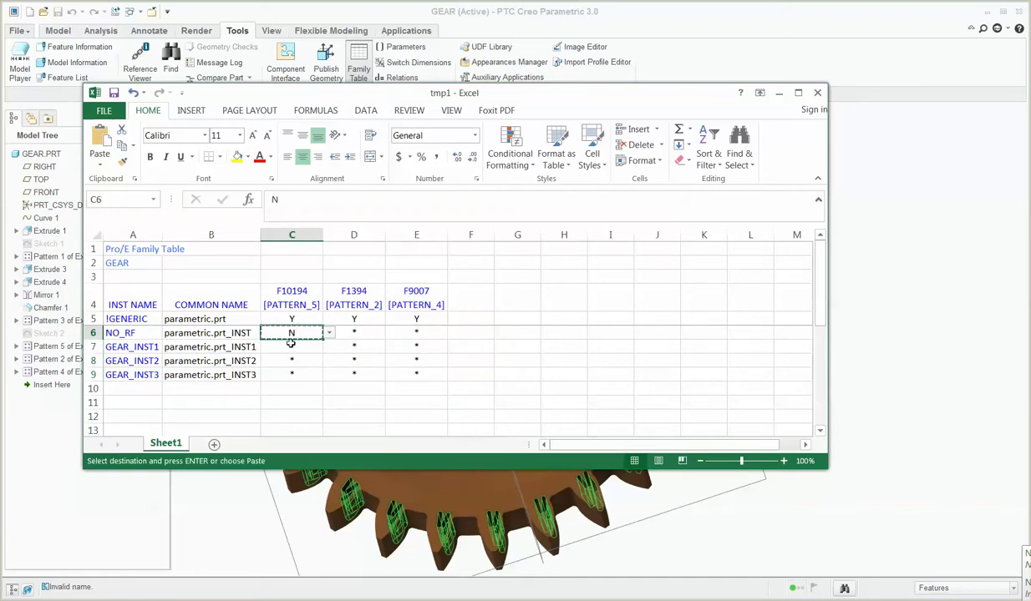
left_click_drag(293, 331, 414, 374)
key("ctrl+v")
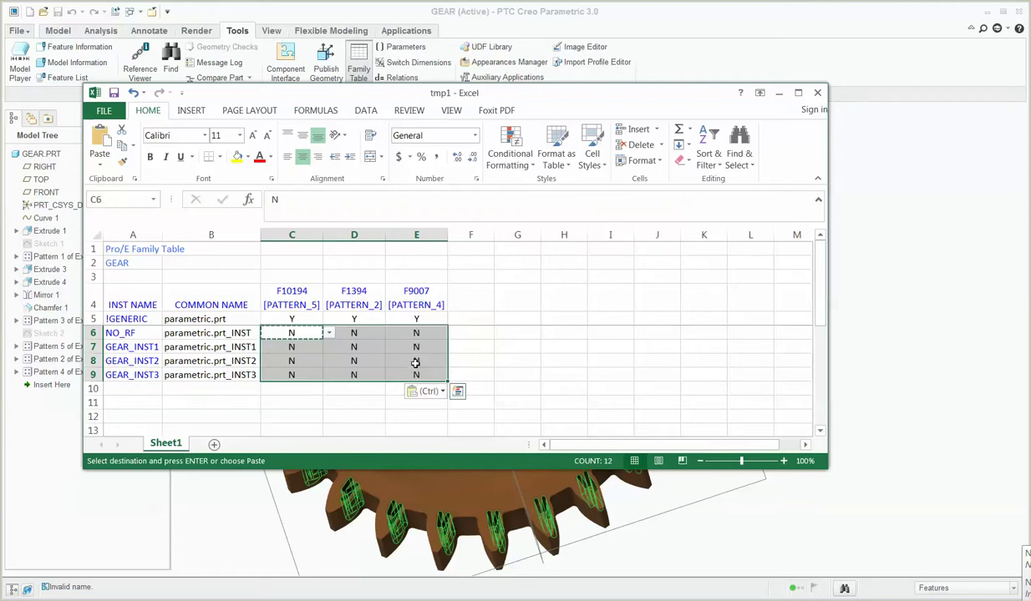
left_click(575, 402)
key("Escape")
Step: Rename the GEAR_INST1 instance as AeroFoil
left_click(130, 349)
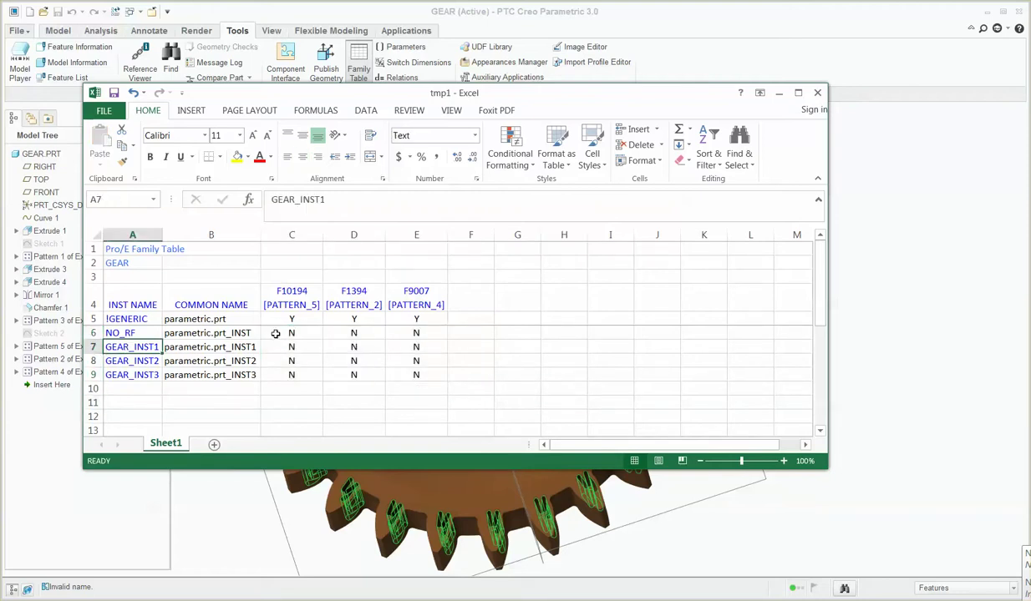
type("Aer")
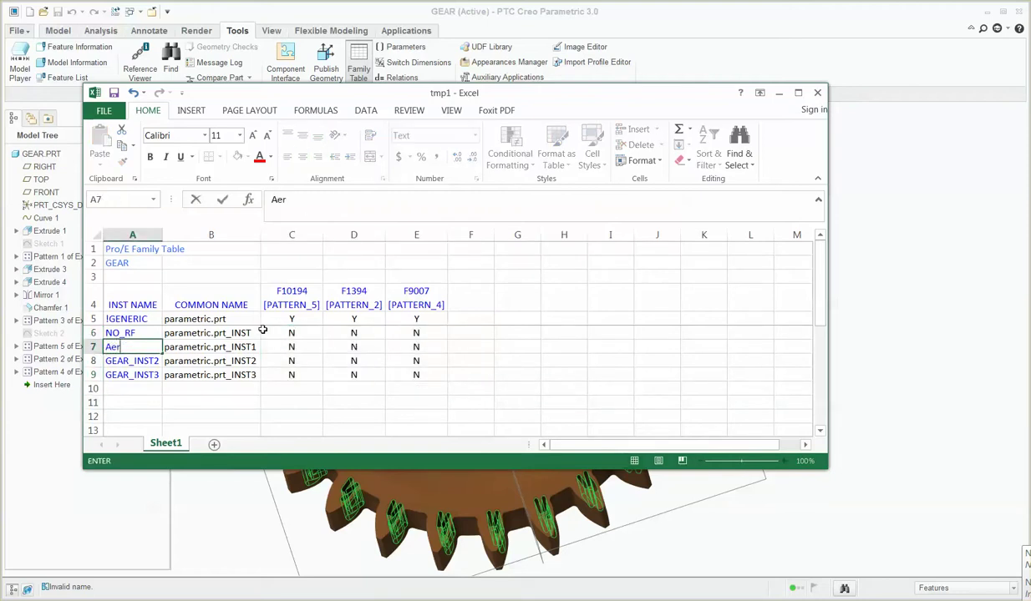
type("oFoil")
Step: Rename the GEAR_INST2 instance as Straight_Solt
left_click(129, 361)
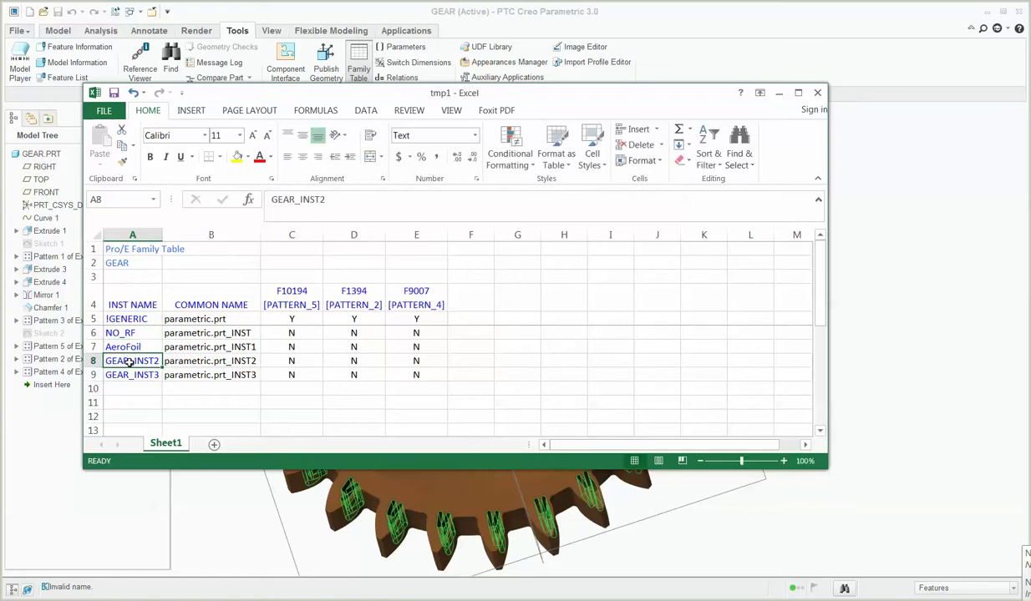
type("Strag")
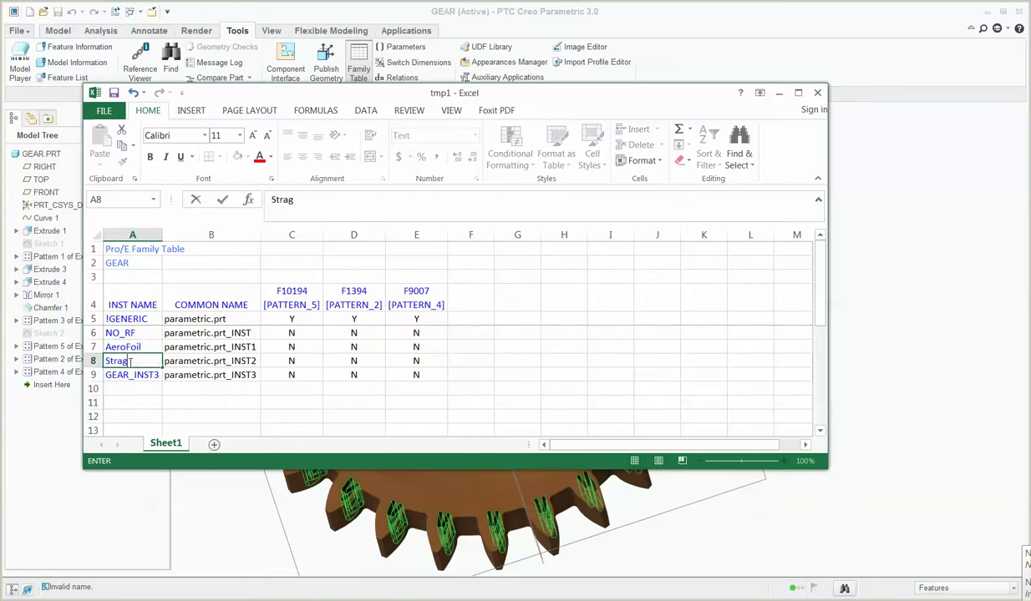
key("BackSpace")
key("BackSpace")
type("aight_S")
Step: Rename the GEAR_INST3 instance as Inclined_Slot
left_click(142, 374)
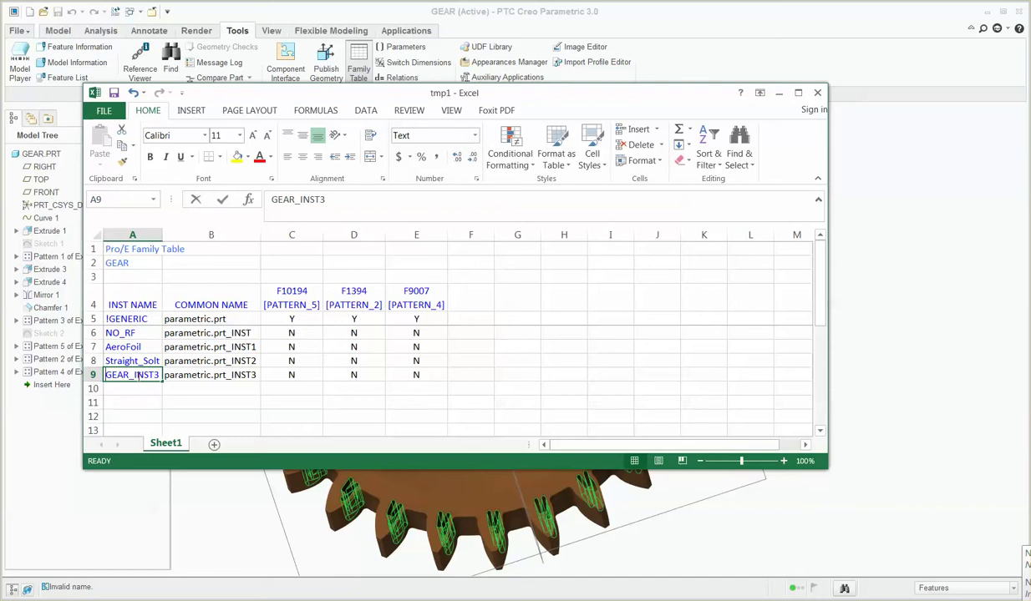
type("Inclined")
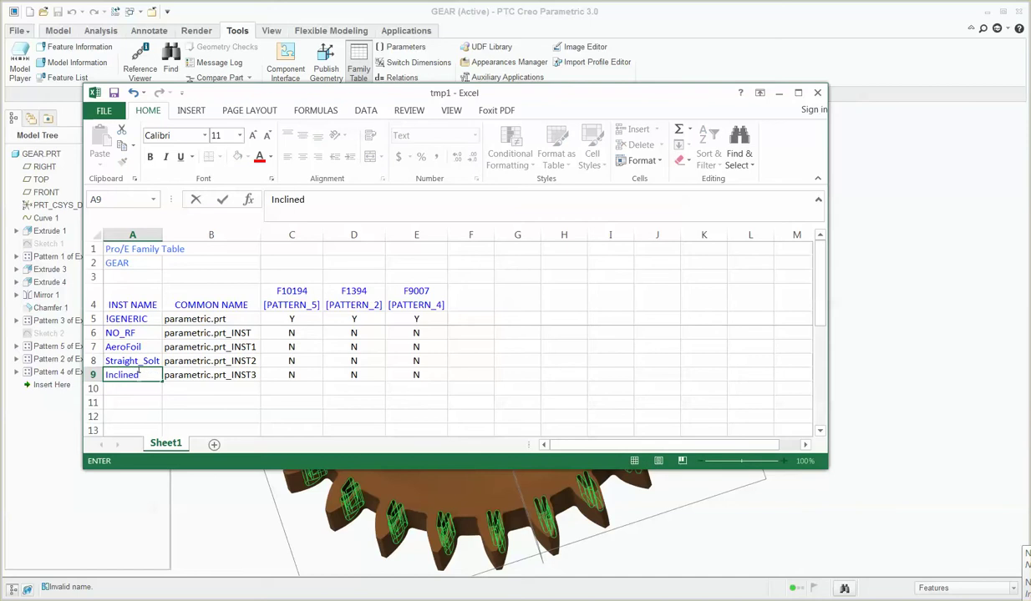
type("_Slot")
left_click(353, 402)
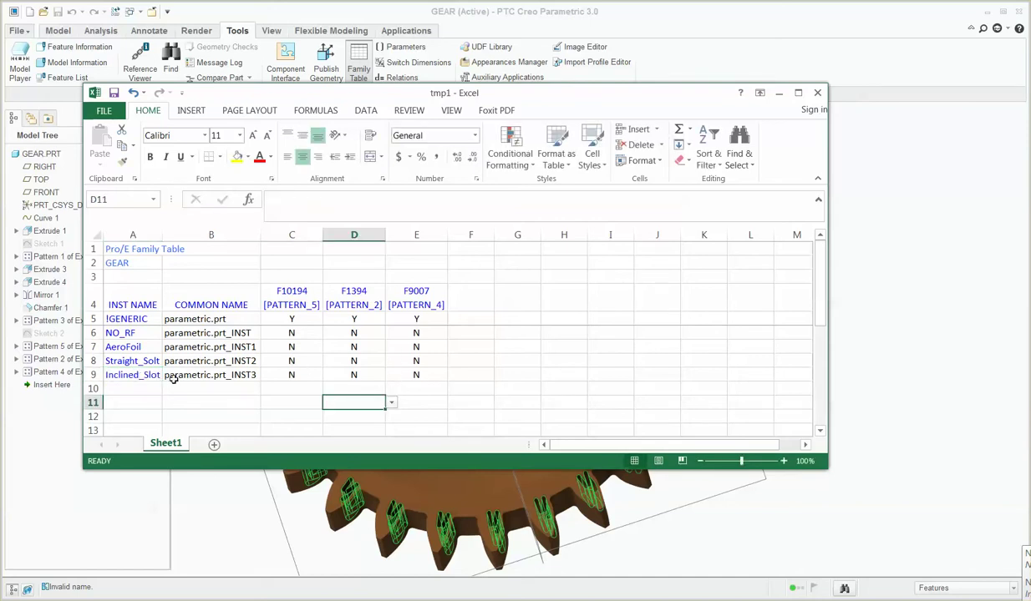
Step: Correct the misspelled instance name in cell A8 to Straight_Slot
left_click(143, 360)
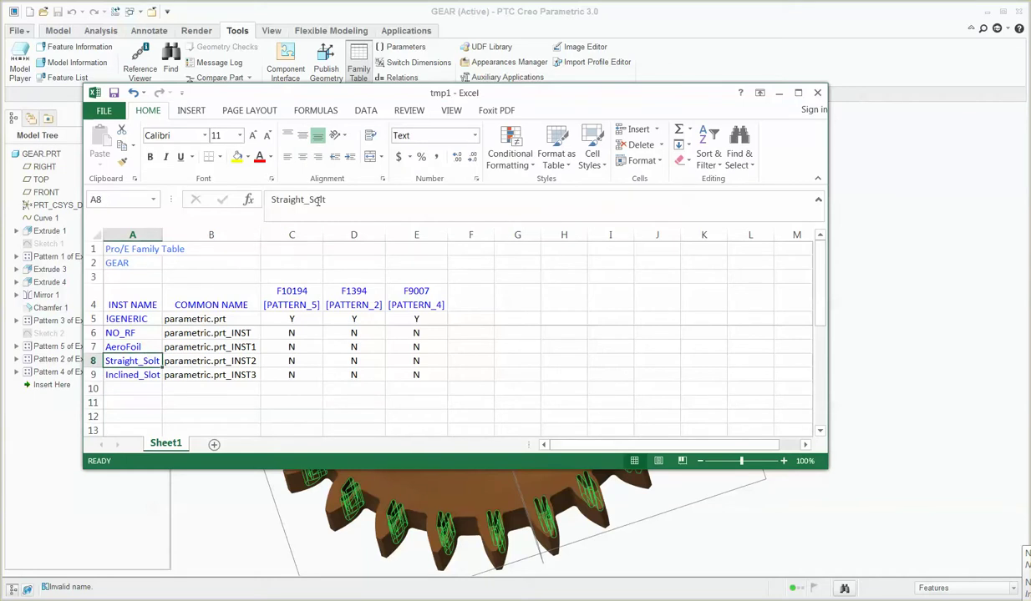
left_click_drag(317, 202, 334, 199)
key("BackSpace")
key("BackSpace")
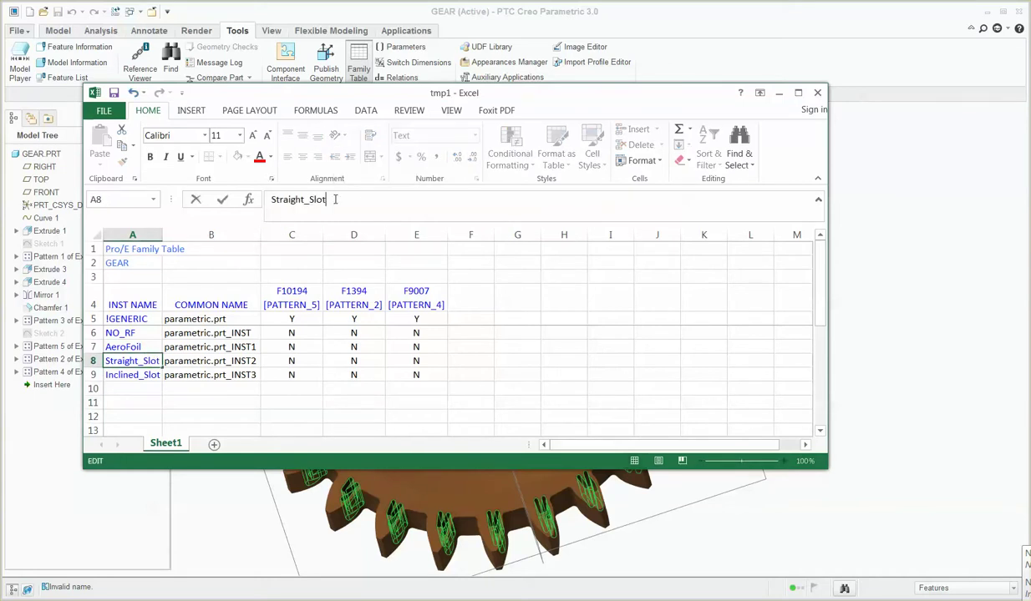
type("lot")
left_click(506, 376)
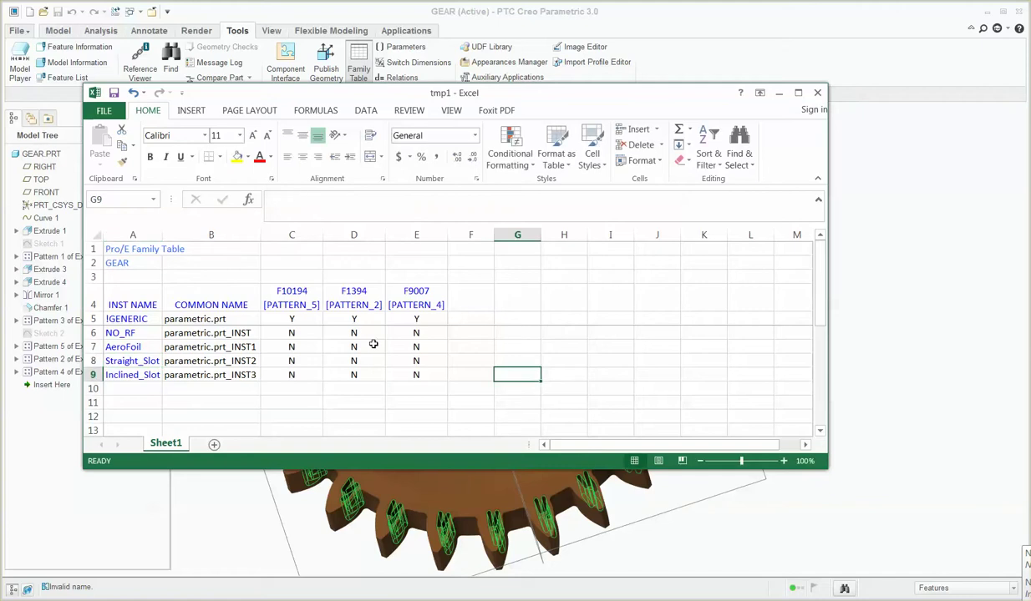
Step: Set PATTERN_5 to Y for the AeroFoil instance and PATTERN_2 to Y for Straight_Slot
left_click(304, 336)
left_click(292, 347)
left_click(329, 347)
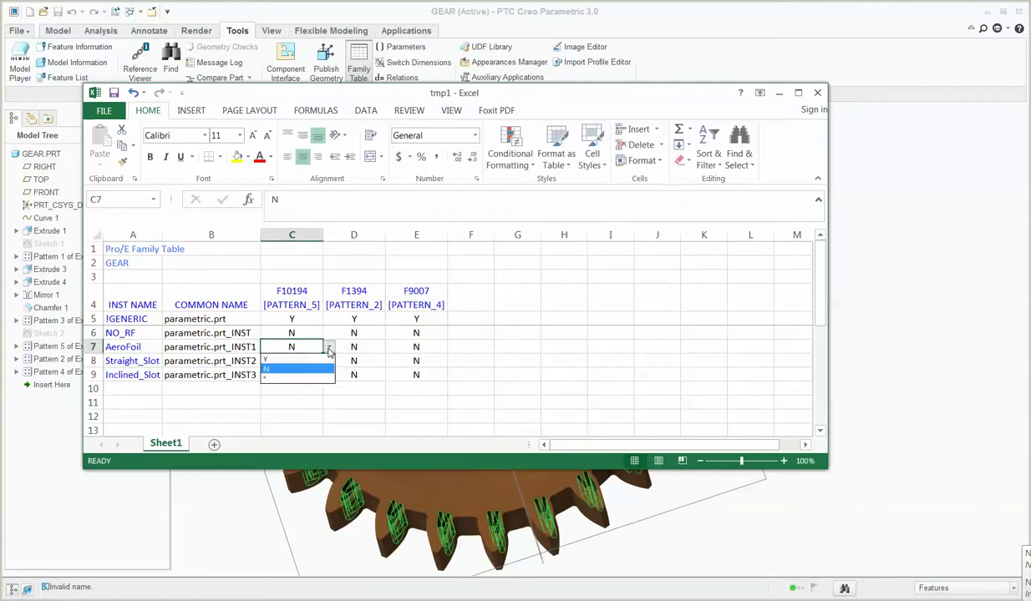
left_click(307, 364)
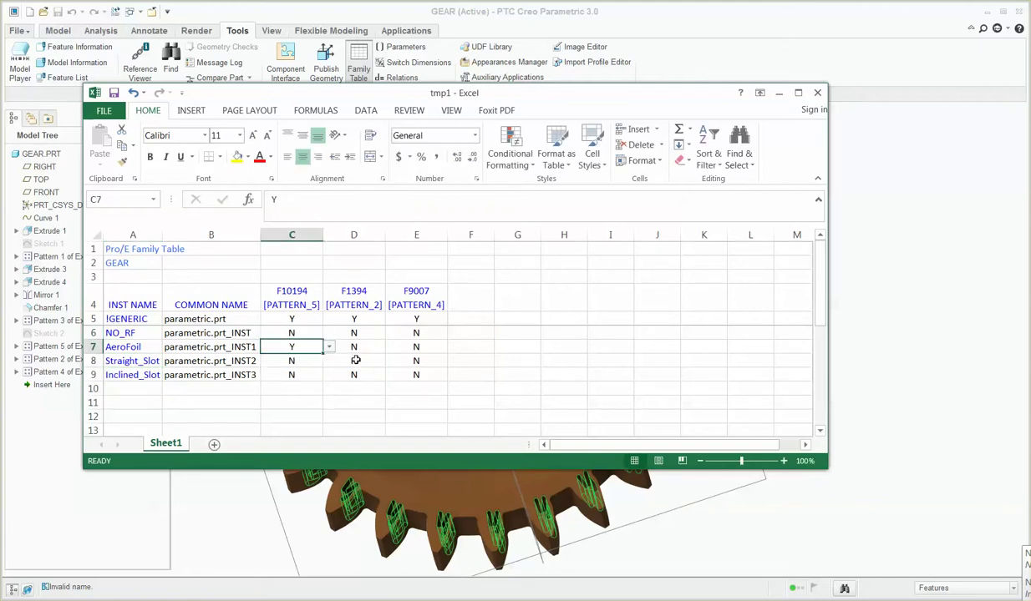
left_click(357, 361)
left_click(391, 361)
left_click(364, 373)
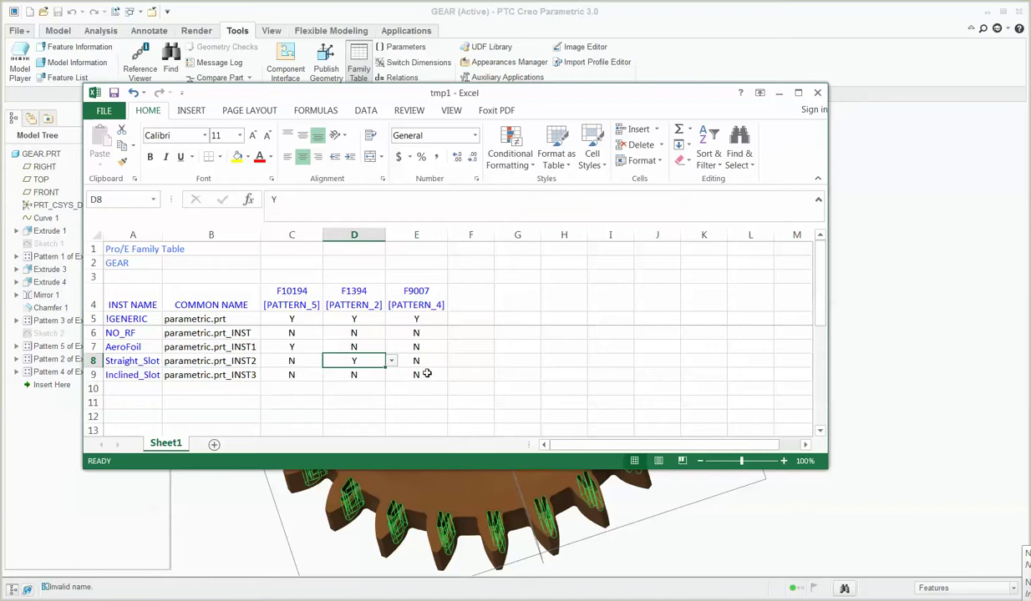
Step: Set PATTERN_4 to Y for the Inclined_Slot instance
left_click(392, 375)
left_click(451, 375)
left_click(421, 387)
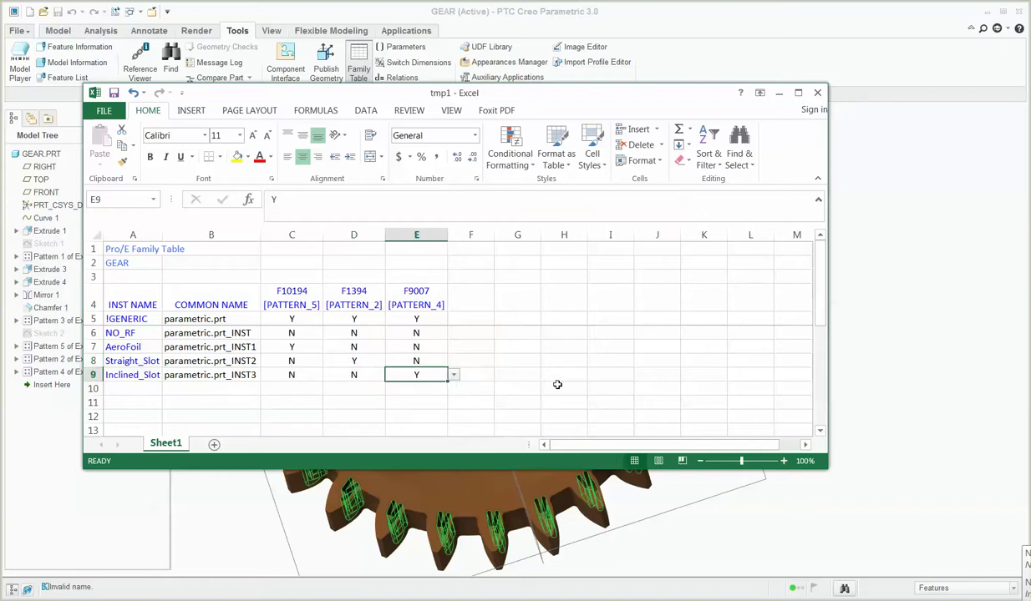
left_click(562, 388)
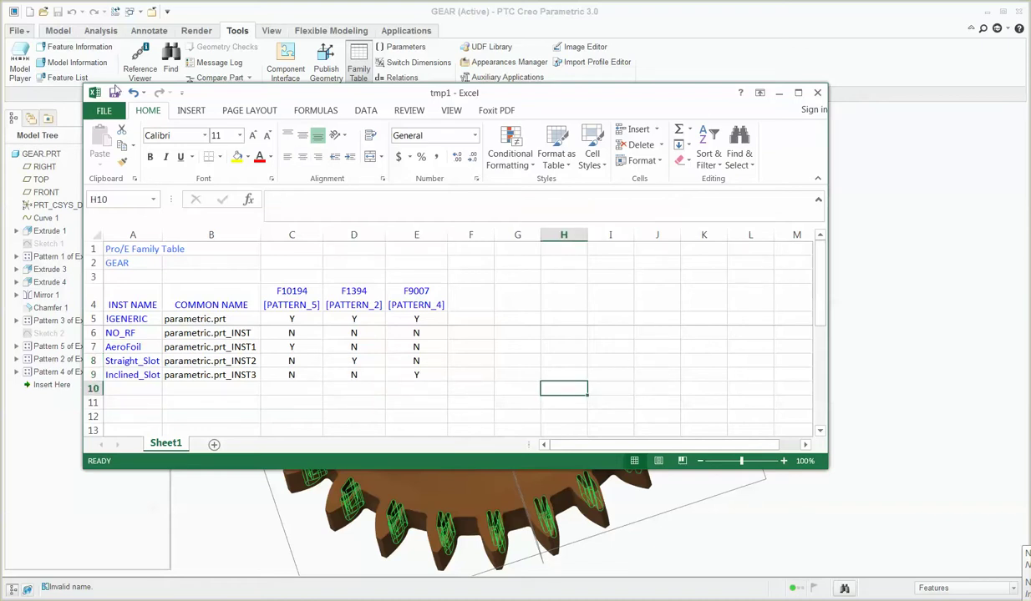
Step: Close the spreadsheet to return to the family table in Creo Parametric and verify all its instances
left_click(132, 305)
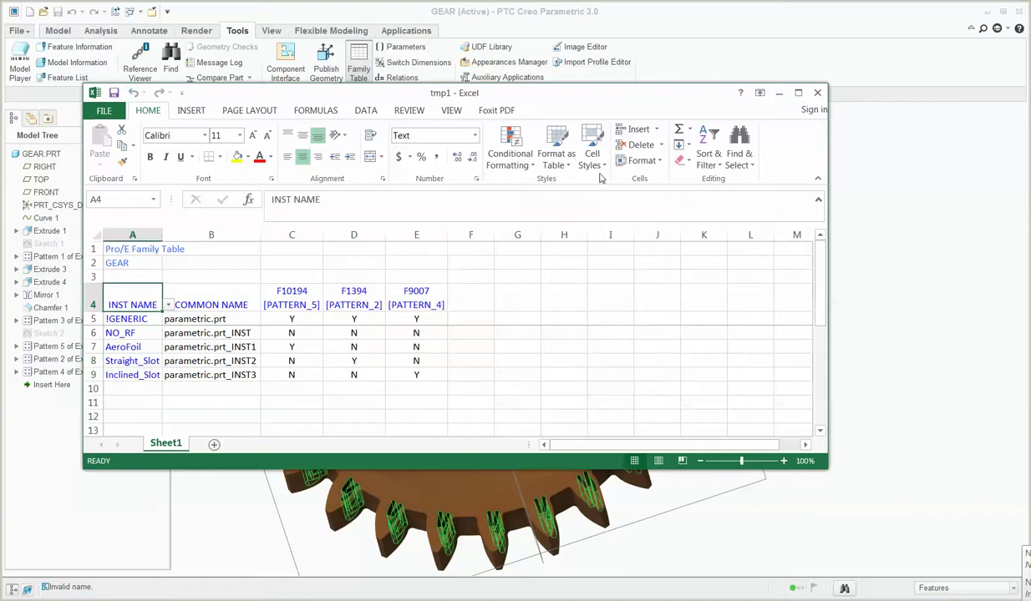
left_click(817, 92)
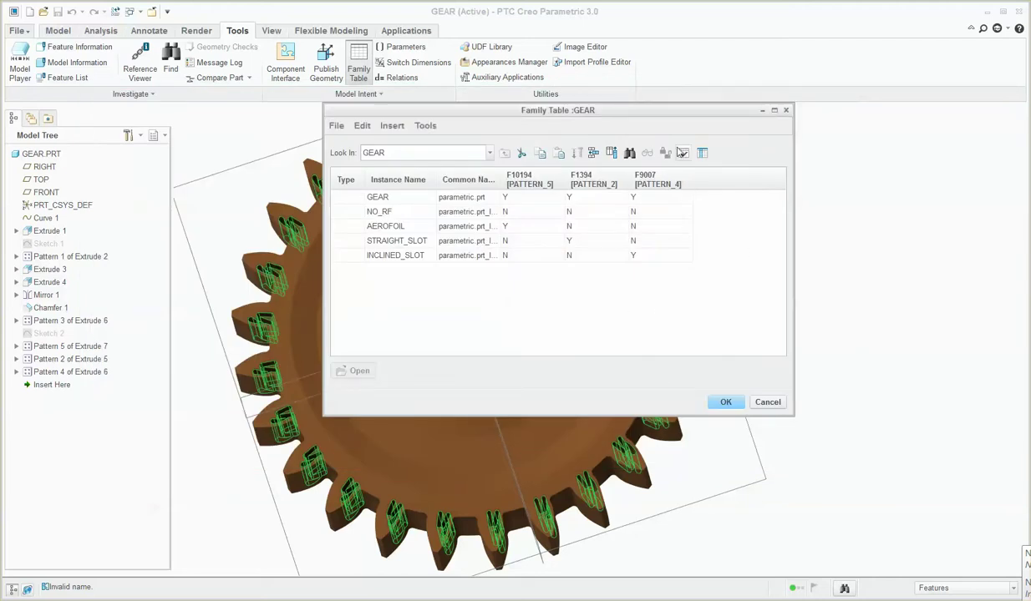
left_click(683, 153)
left_click(526, 408)
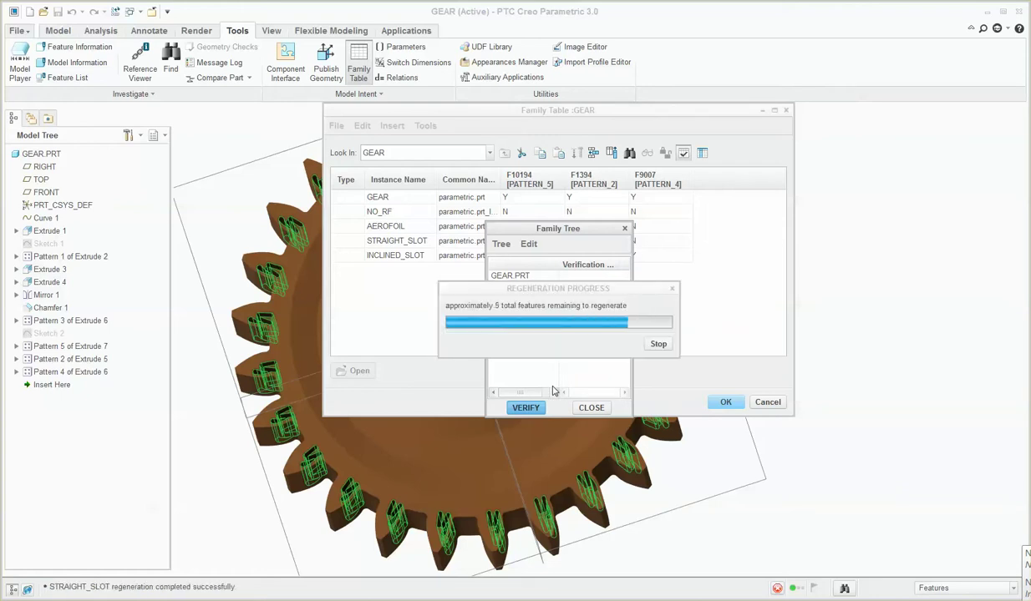
left_click(591, 408)
Step: Preview the STRAIGHT_SLOT instance and examine the slots in its gear teeth up close
left_click(388, 240)
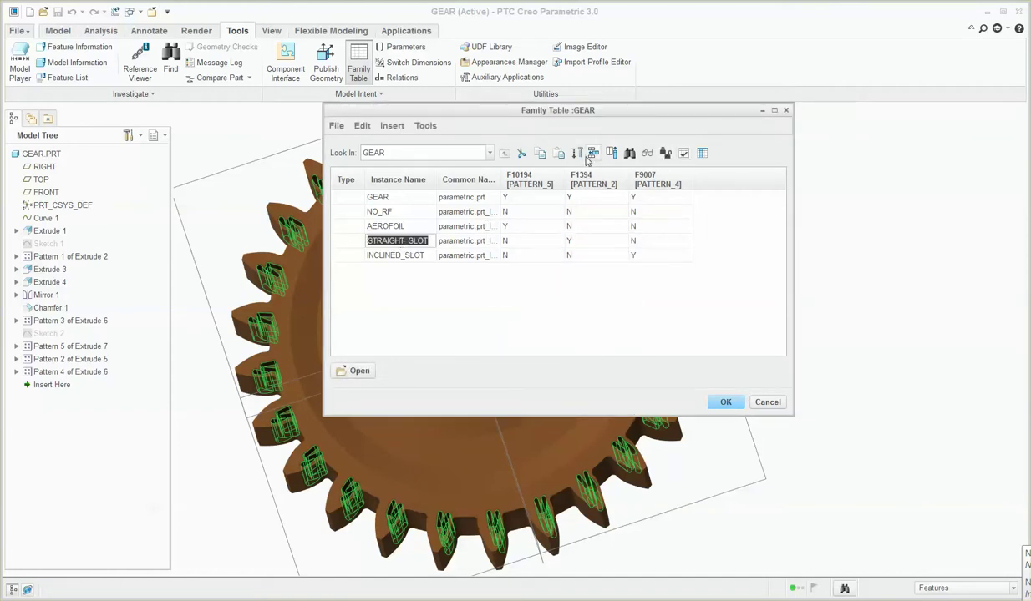
left_click(647, 154)
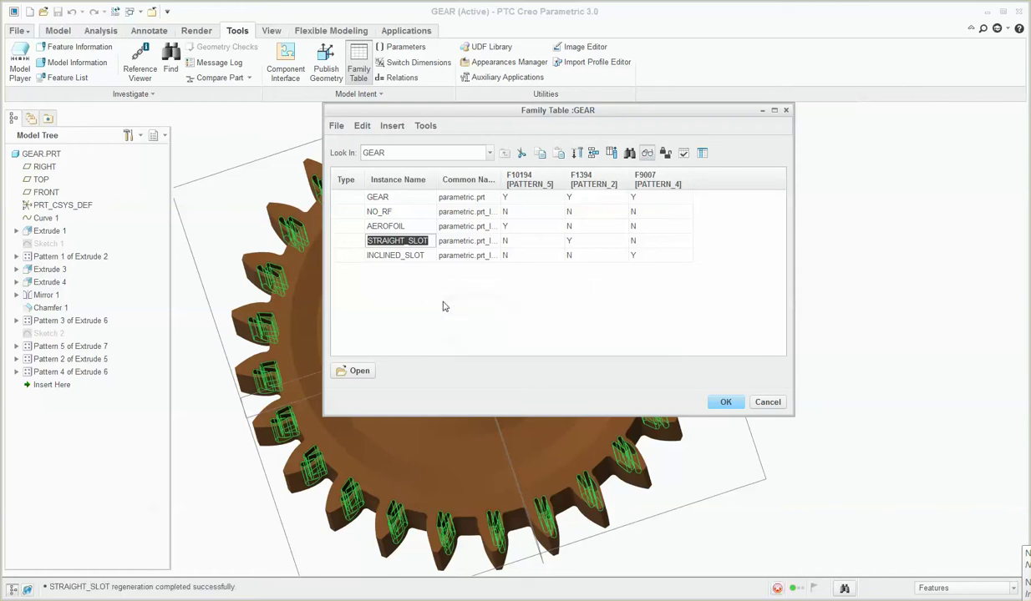
middle_click_drag(93, 215, 123, 202)
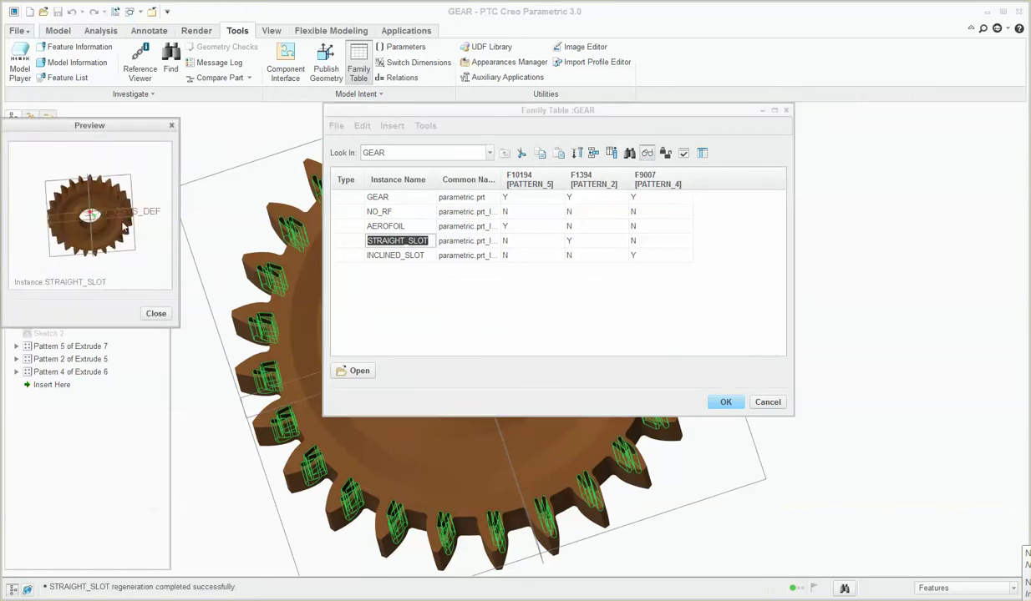
scroll(123, 201, "down", 5)
scroll(121, 192, "up", 3)
middle_click_drag(122, 248, 118, 217)
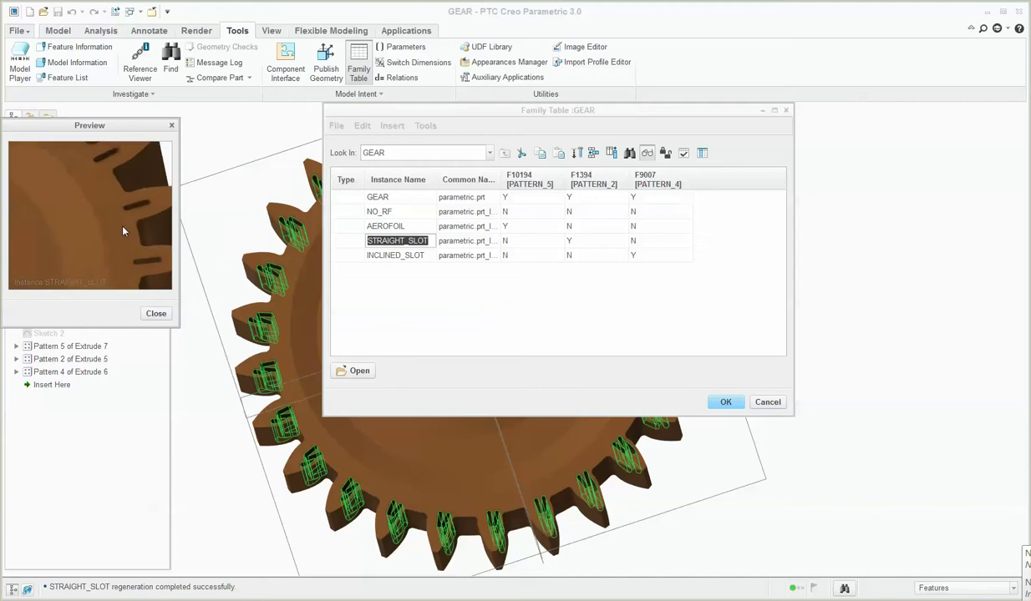
scroll(122, 222, "down", 3)
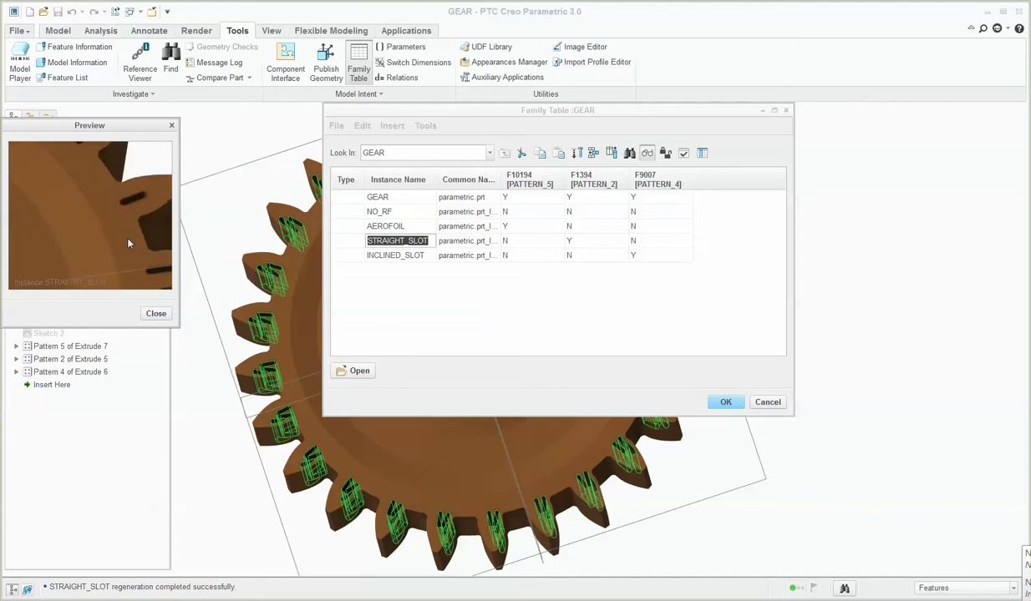
left_click(155, 313)
Step: Accept the family table and save the GEAR part
left_click(725, 402)
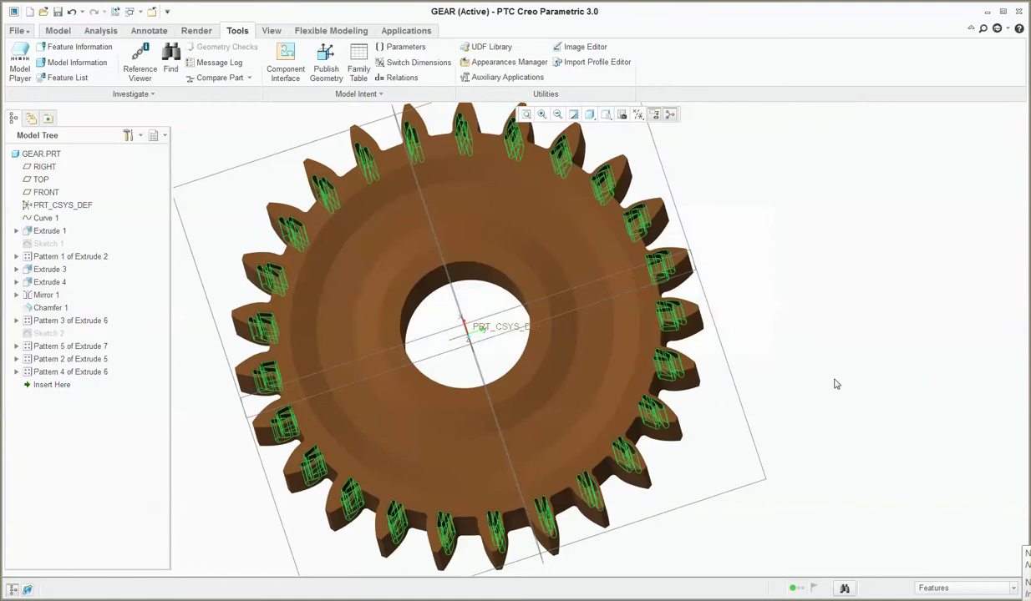
left_click(725, 343)
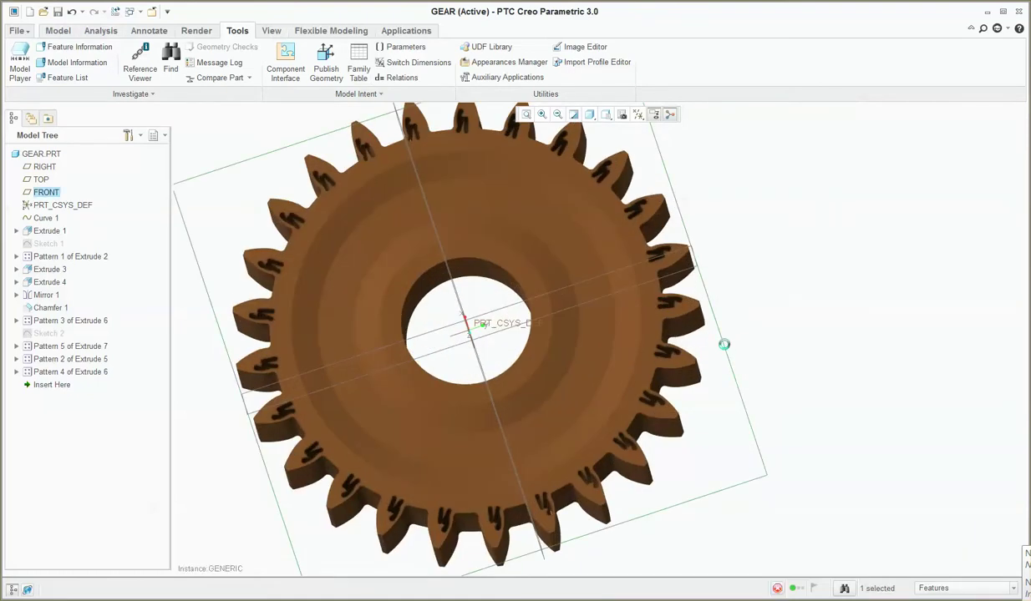
key("ctrl+s")
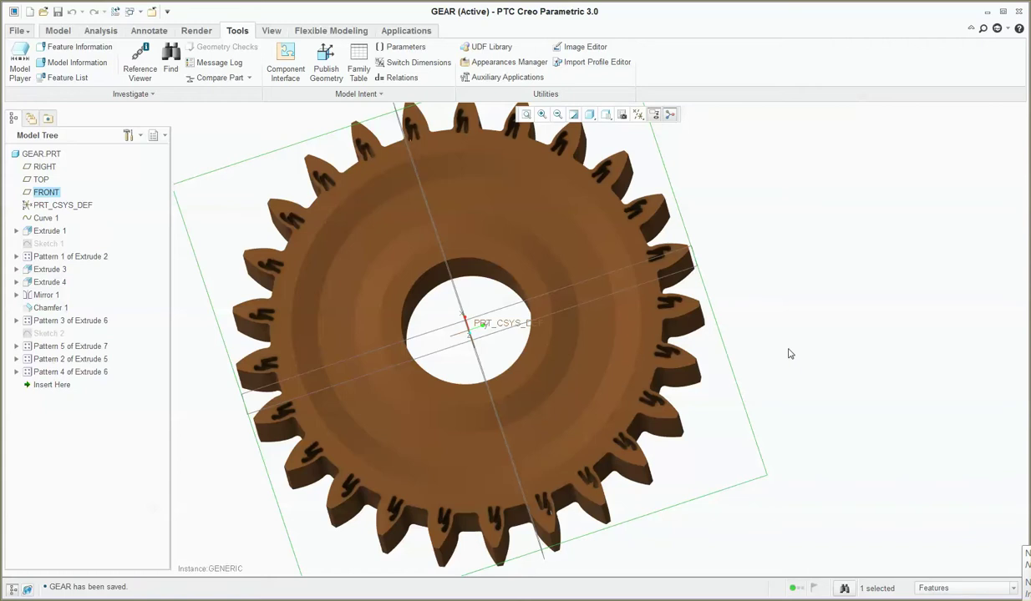
Step: Close the gear model and erase all objects not displayed from the session
scroll(790, 354, "up", 3)
middle_click_drag(782, 345, 756, 319)
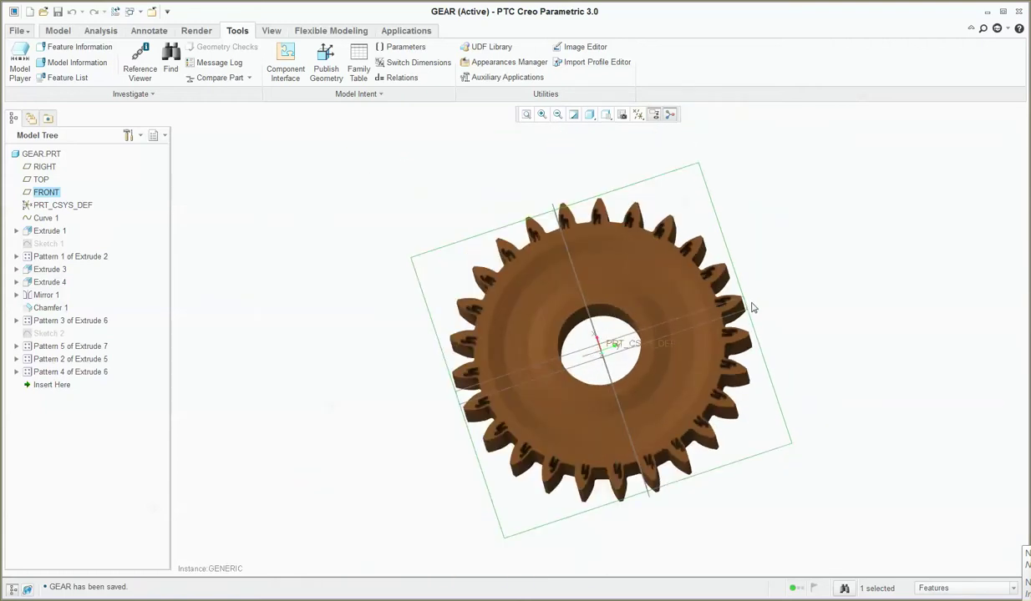
key("alt+f")
key("c")
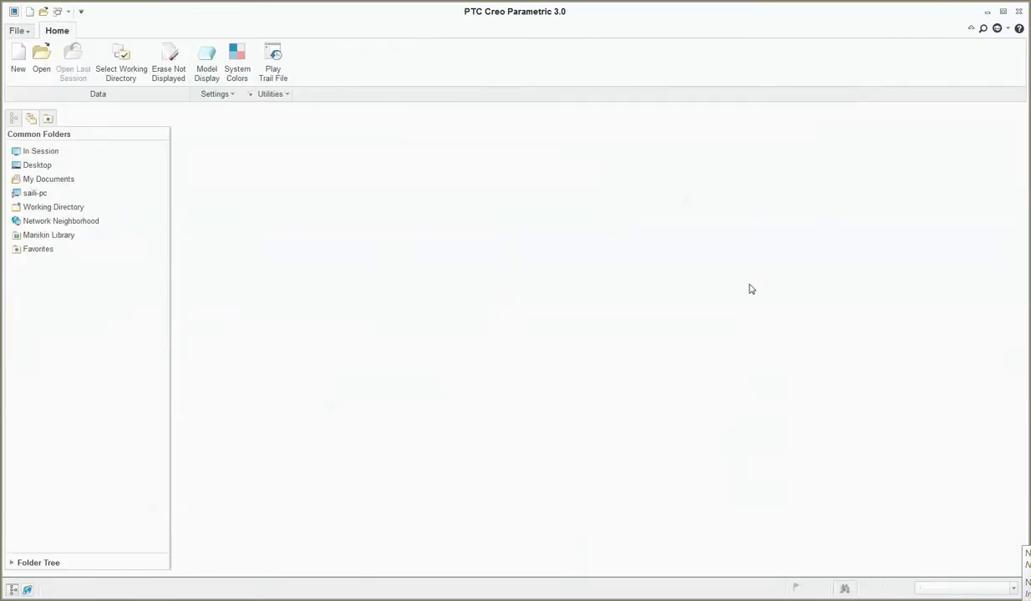
key("alt+f")
key("m")
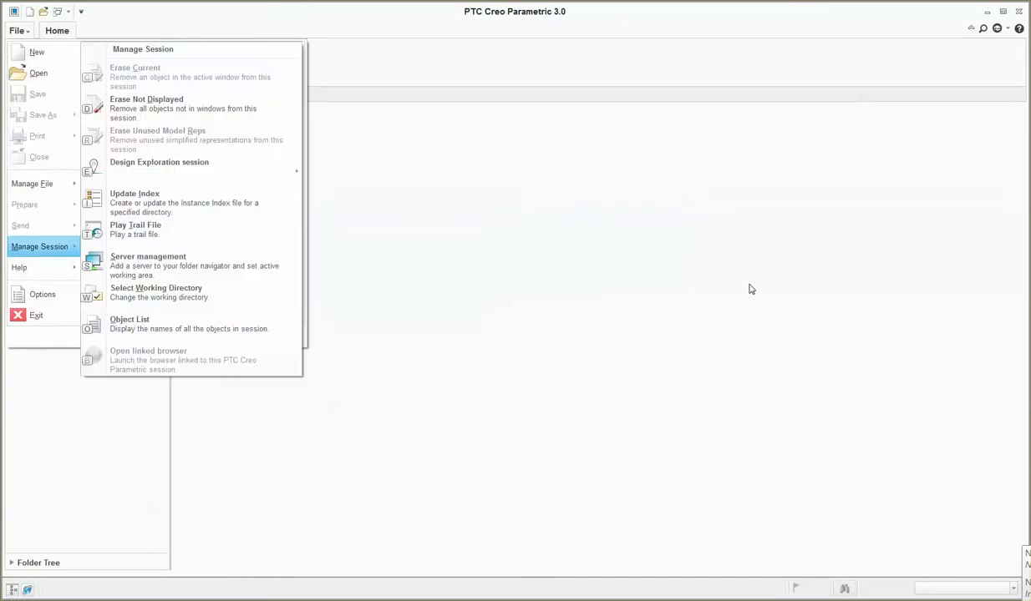
key("d")
key("Return")
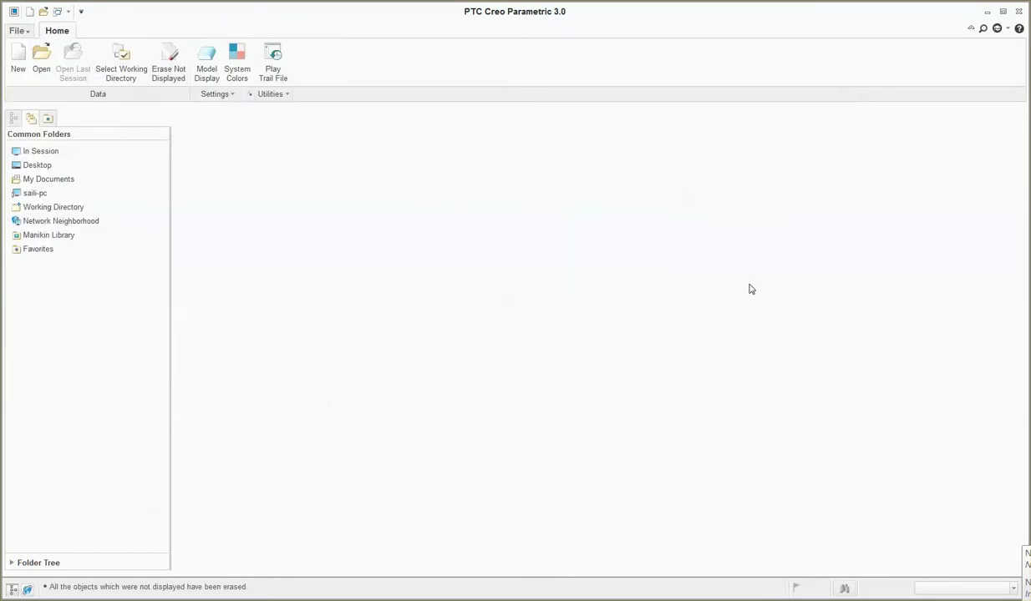
Step: Check the gear part and its instances among the files in the working directory without opening any
left_click(41, 63)
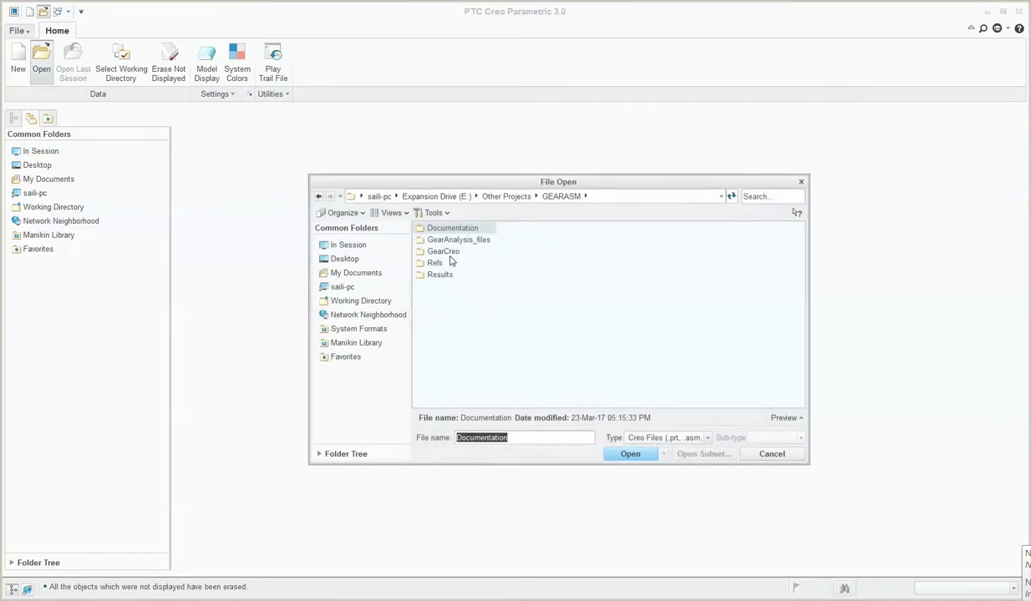
left_click(361, 301)
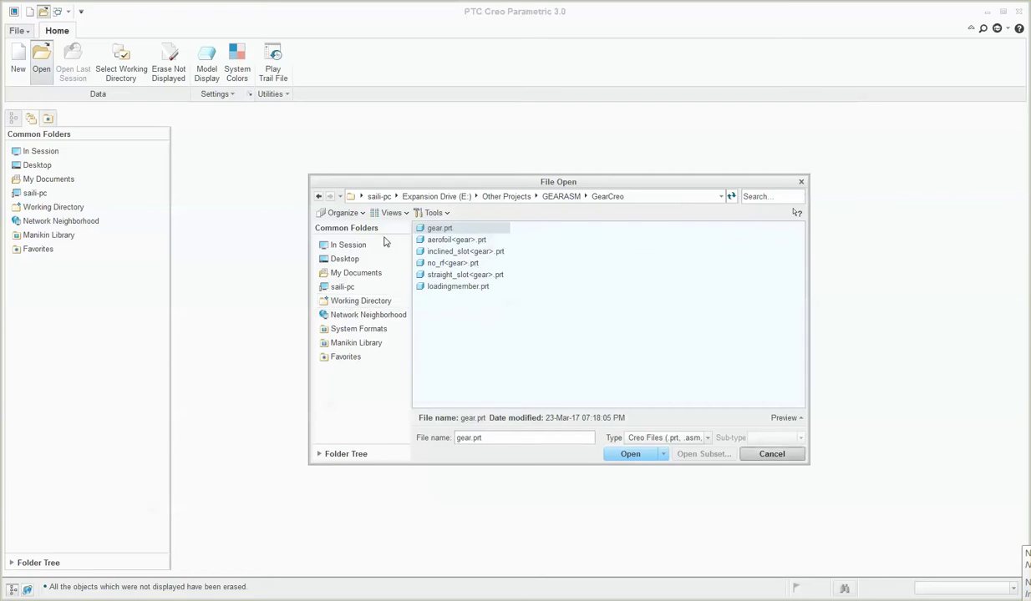
left_click(771, 454)
Step: Create a new design assembly named For_Analysis with the default template
left_click(18, 58)
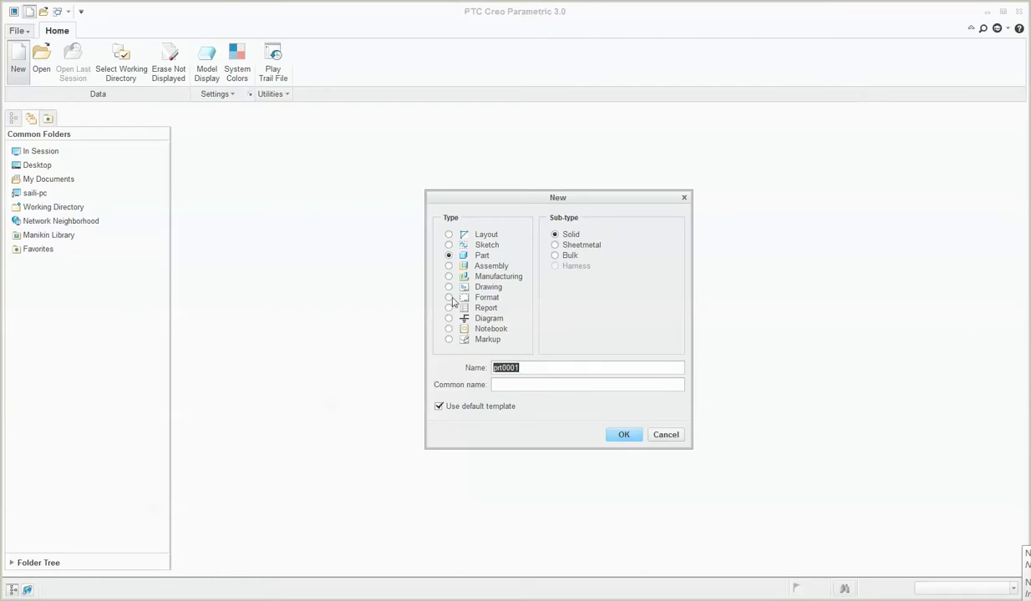
left_click(449, 264)
type("For_Analysis")
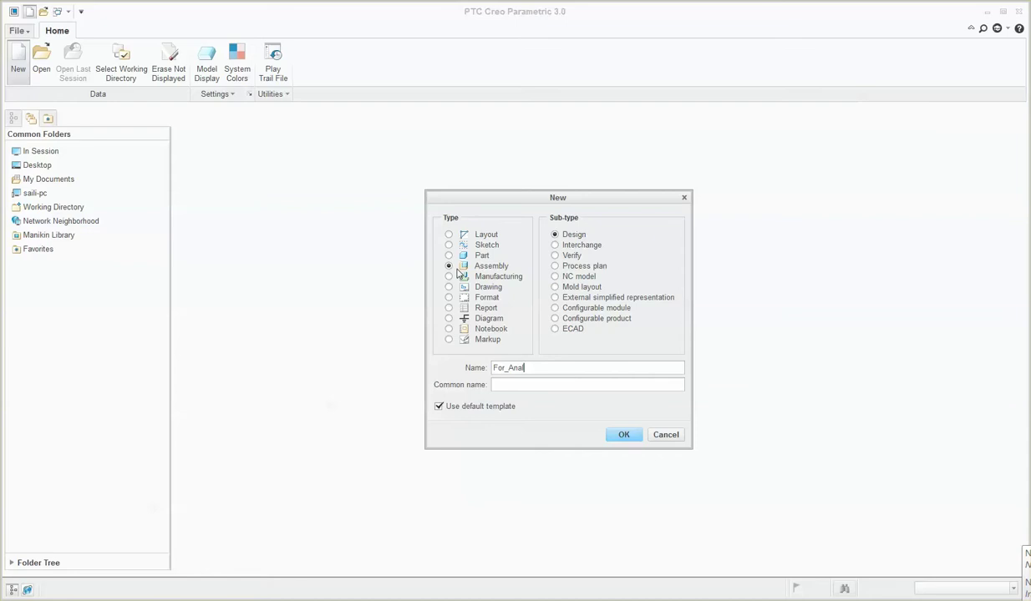
left_click(618, 435)
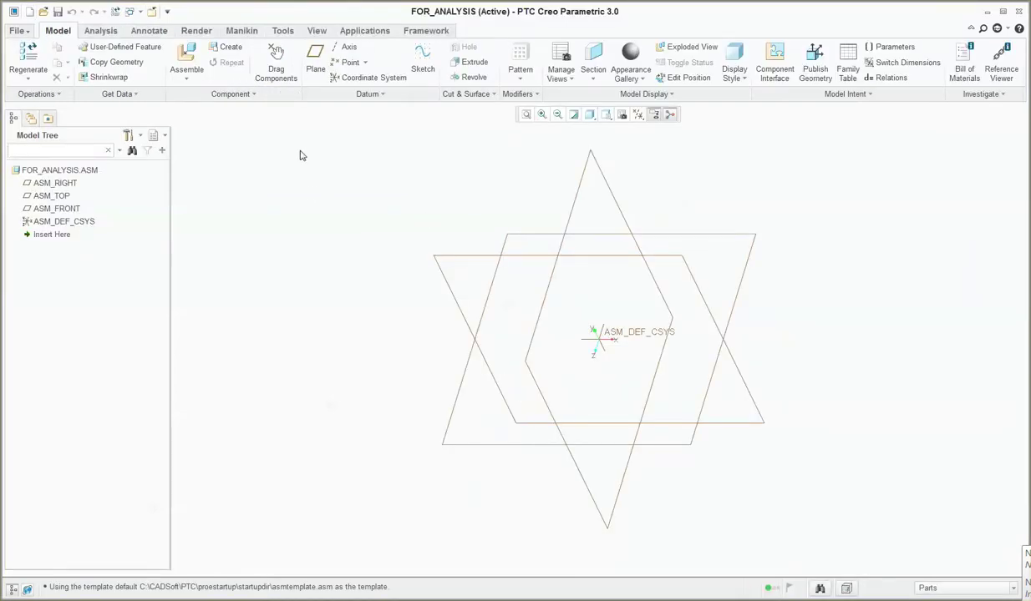
Step: Create a datum plane offset 100 from the ASM_RIGHT plane
left_click(315, 57)
left_click(586, 167)
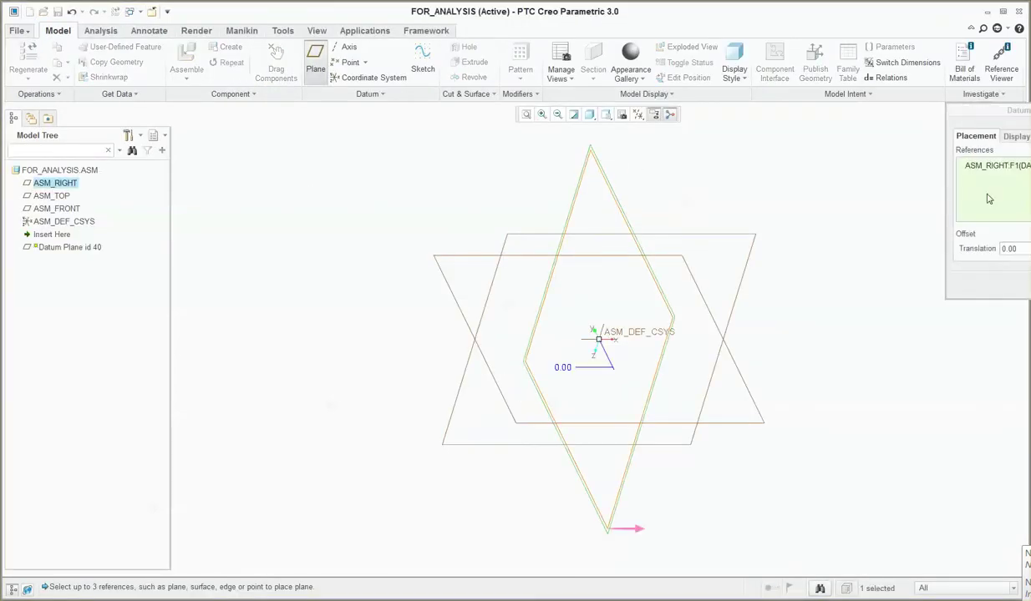
left_click_drag(952, 111, 738, 102)
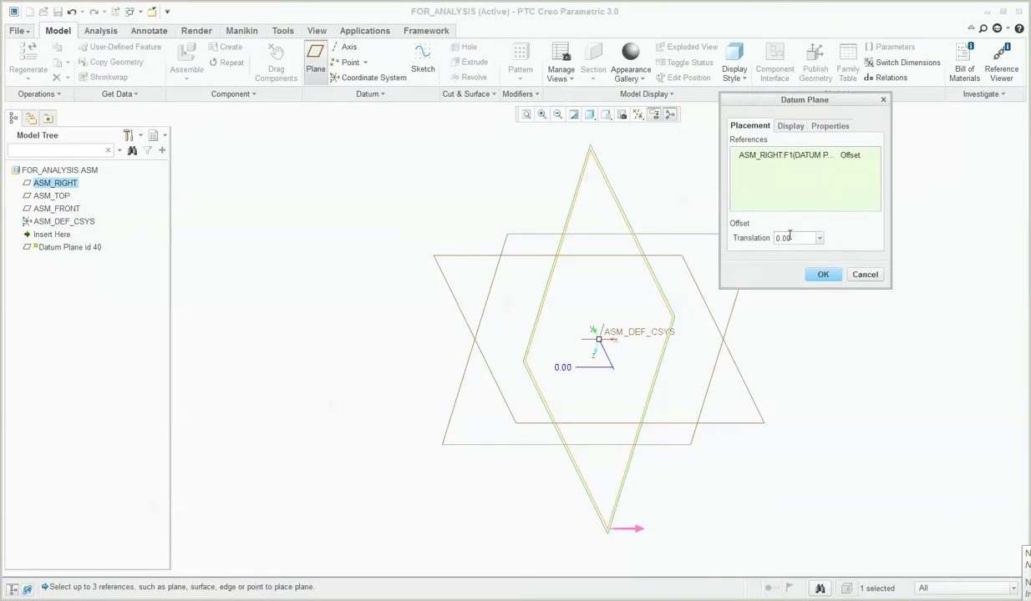
double_click(785, 238)
type("100")
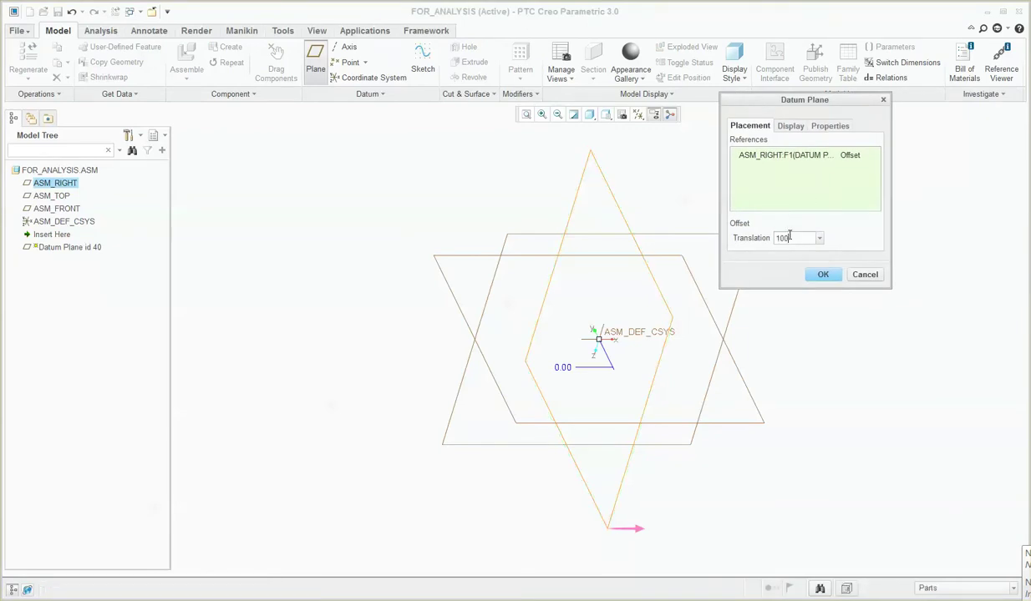
key("Return")
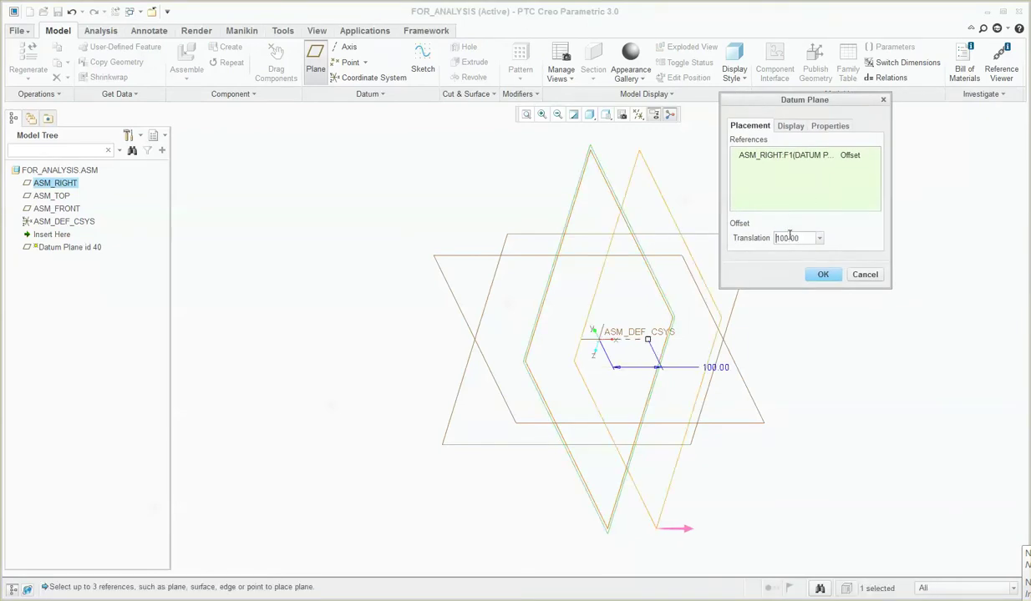
left_click(821, 278)
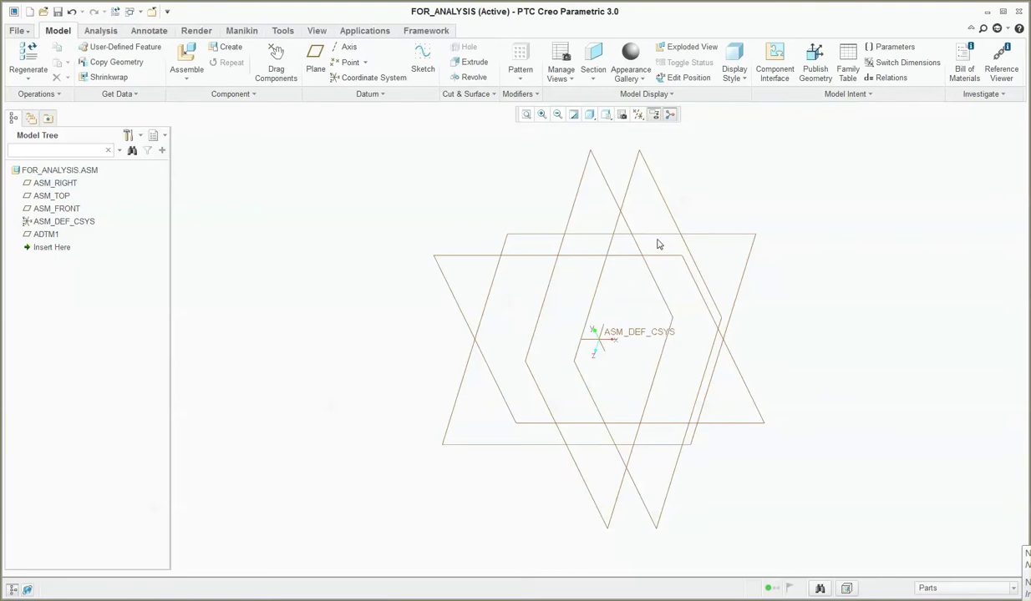
Step: Create a datum axis at the intersection of the ASM_FRONT and ASM_RIGHT planes
scroll(656, 212, "down", 5)
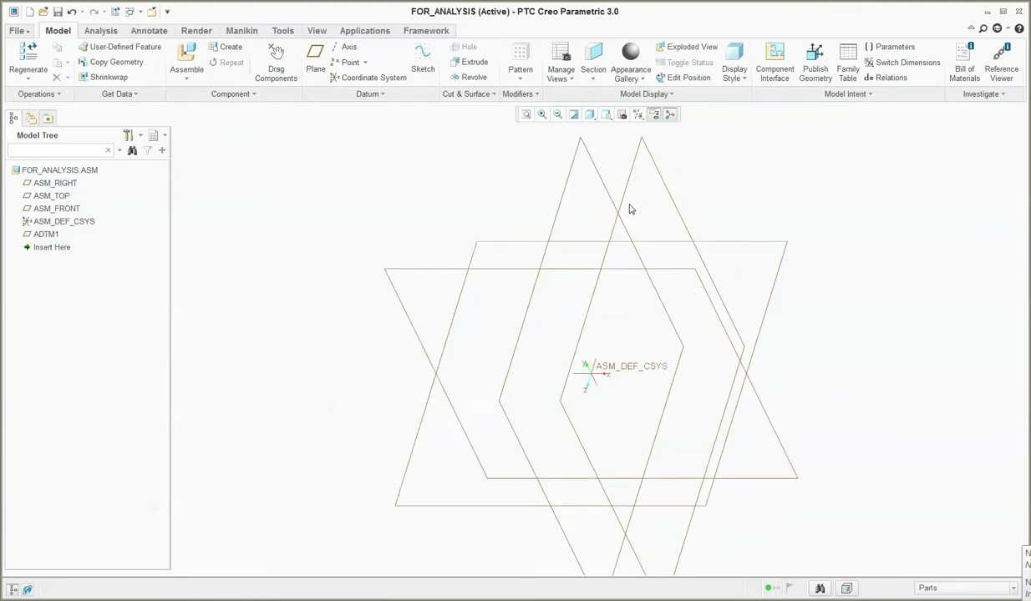
left_click(345, 46)
left_click(524, 197)
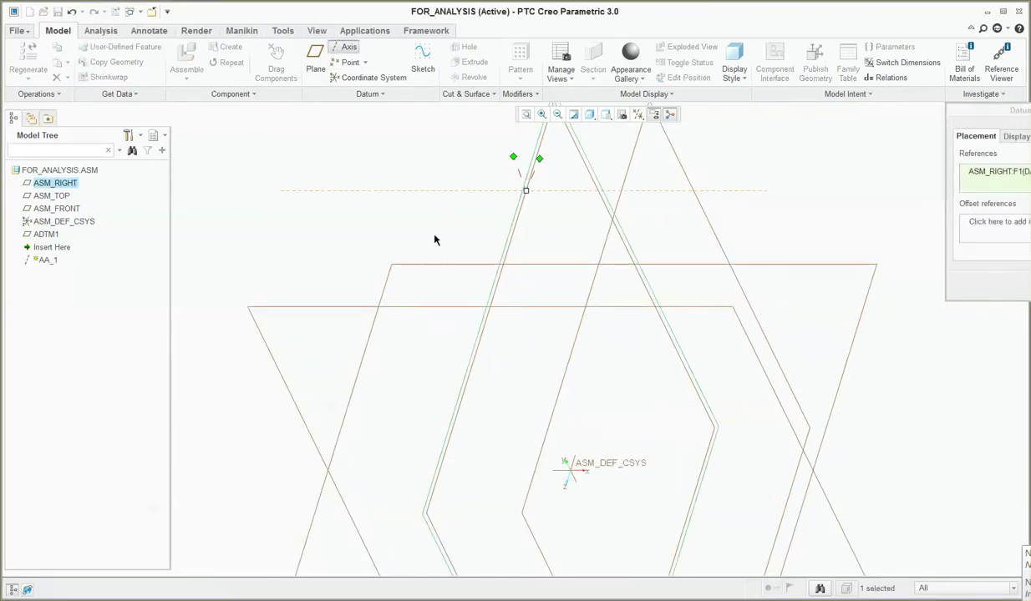
left_click(425, 265, "ctrl")
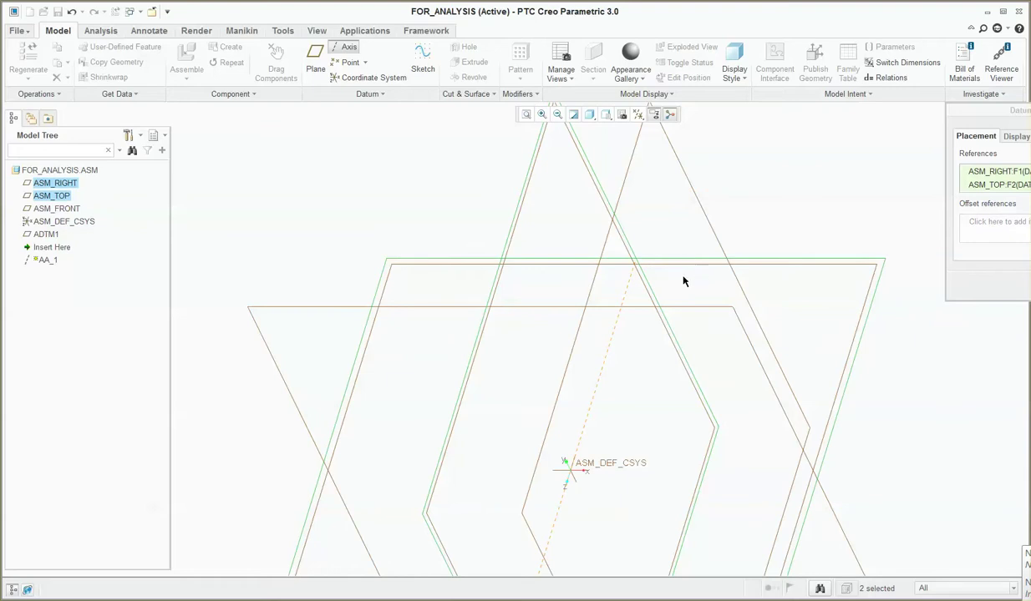
right_click(994, 184)
left_click(1009, 205)
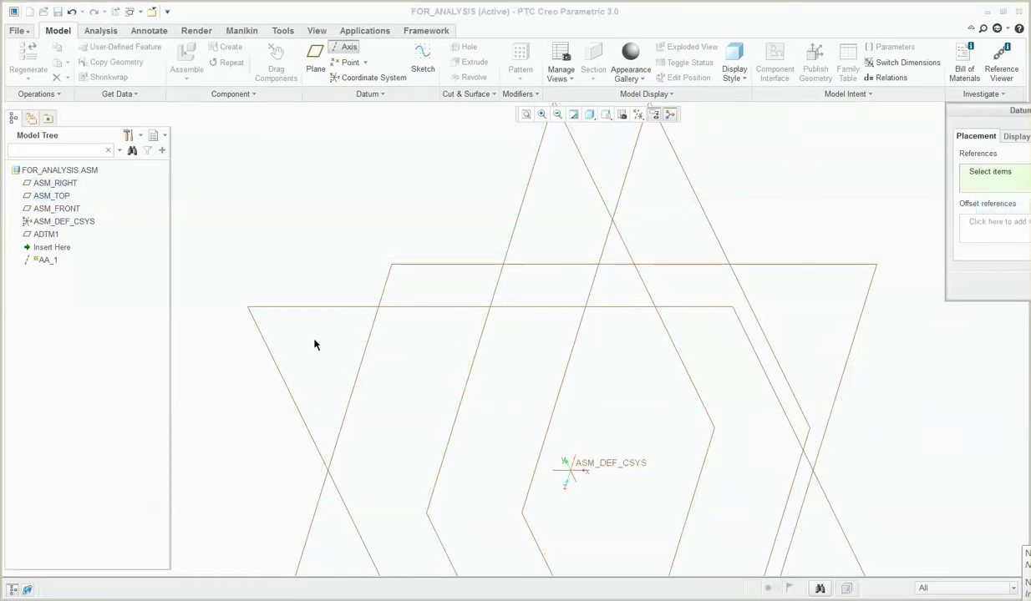
left_click(263, 309)
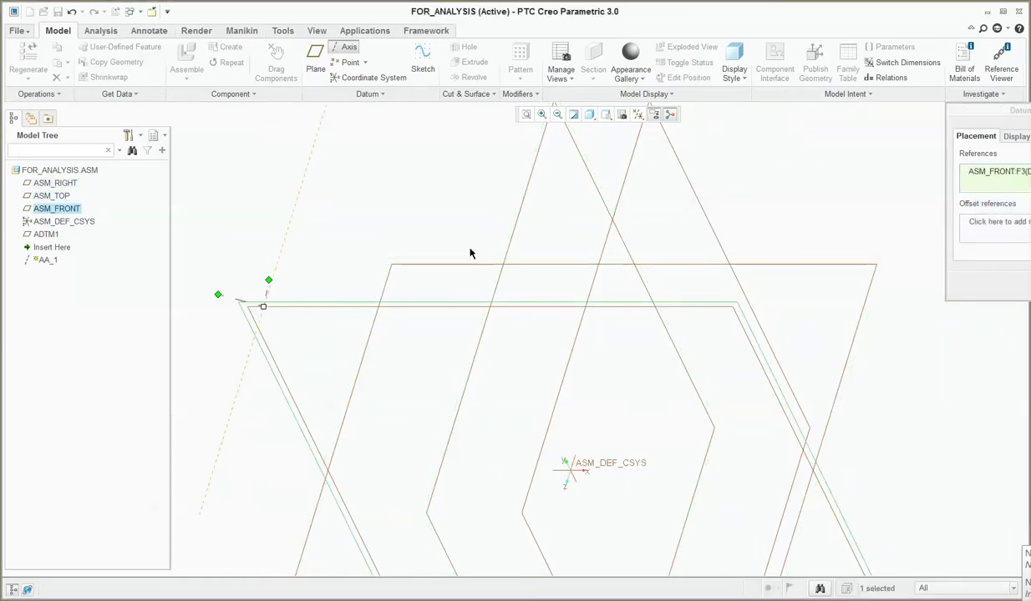
left_click(527, 183, "ctrl")
middle_click(651, 287)
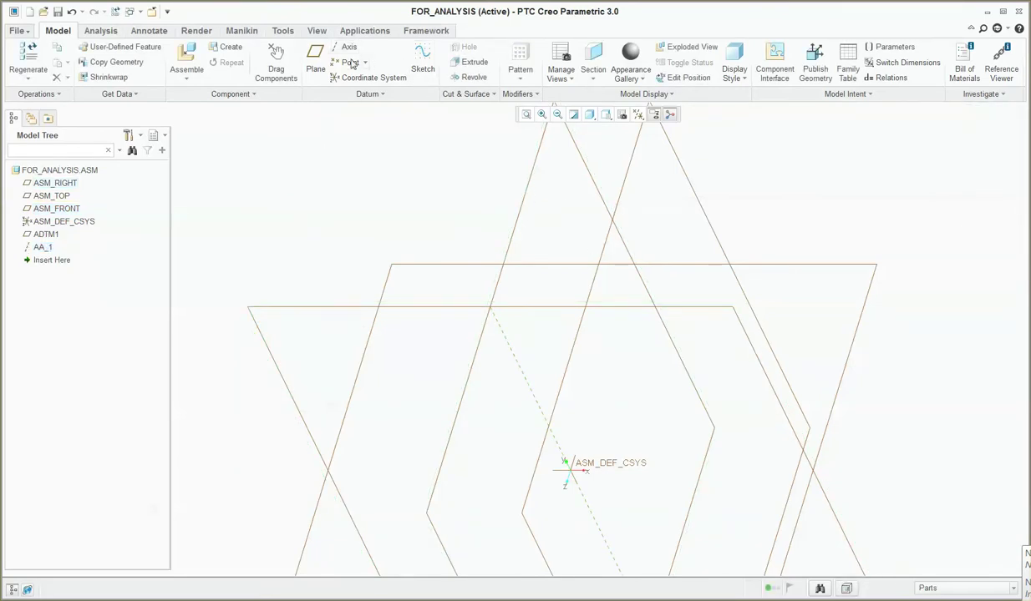
Step: Create a second datum axis at the intersection of the offset plane ADTM1 and ASM_FRONT
left_click(345, 47)
left_click(724, 305)
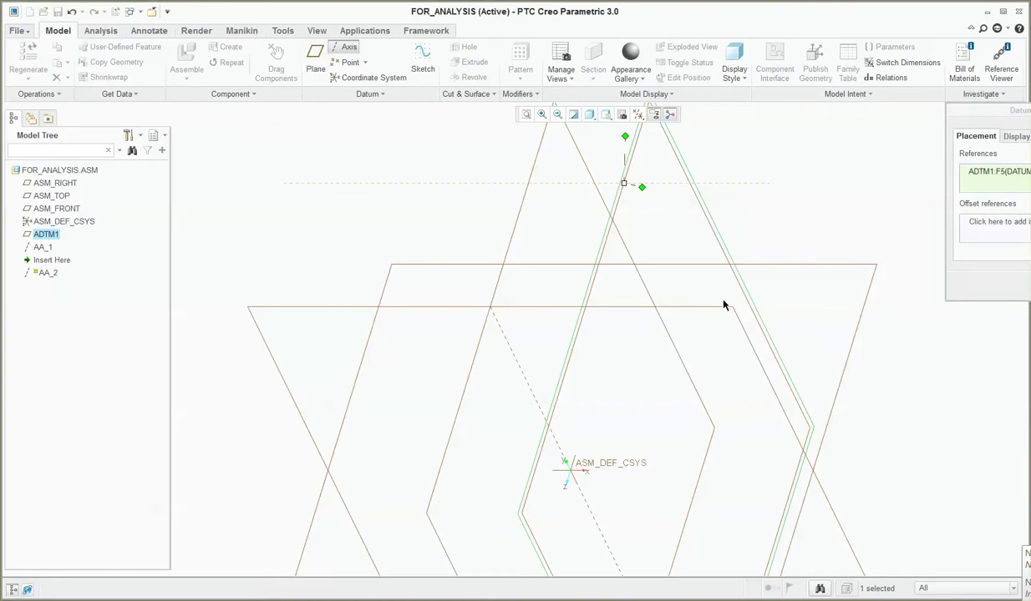
left_click(725, 311, "ctrl")
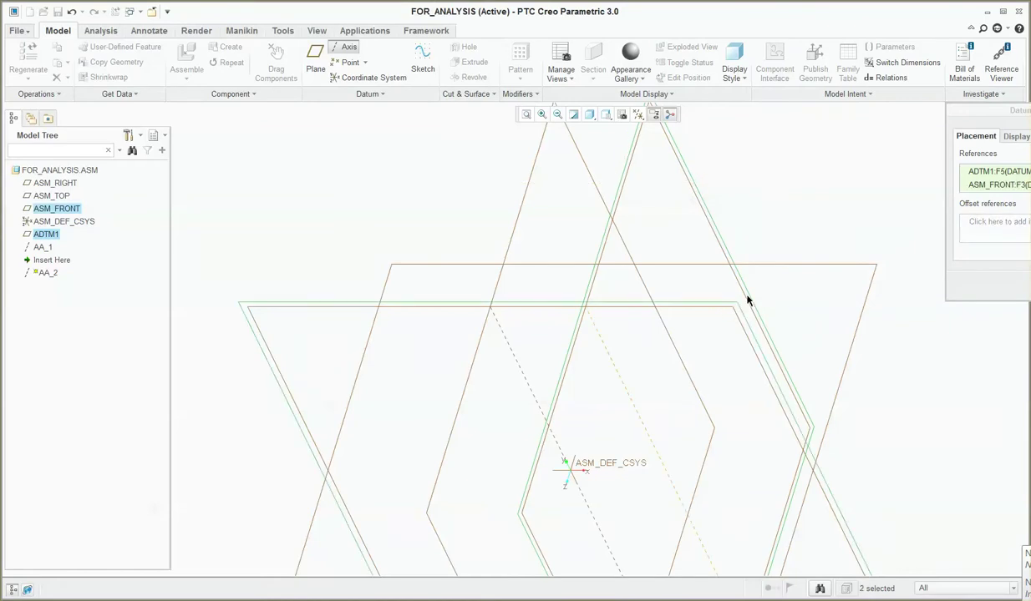
middle_click(735, 298)
middle_click_drag(716, 297, 594, 362)
left_click(395, 149)
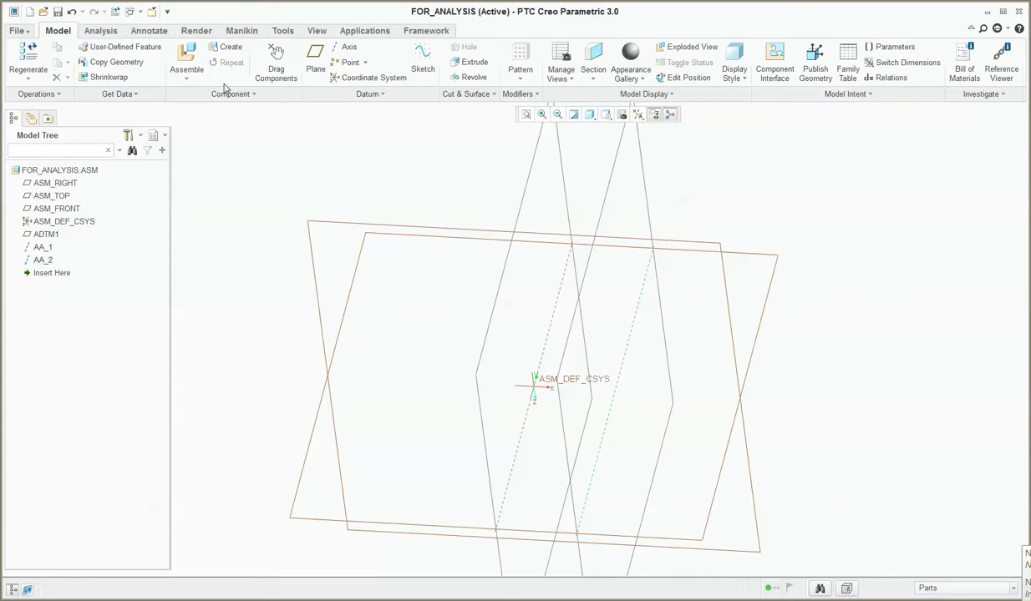
Step: Insert the generic instance of gear.prt as a component of the assembly
left_click(186, 60)
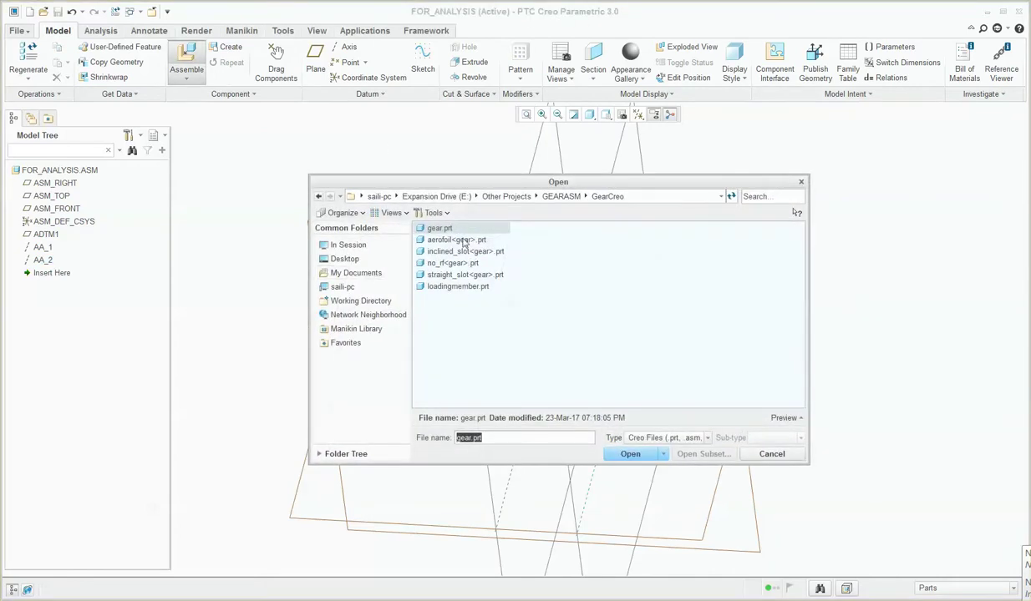
double_click(428, 227)
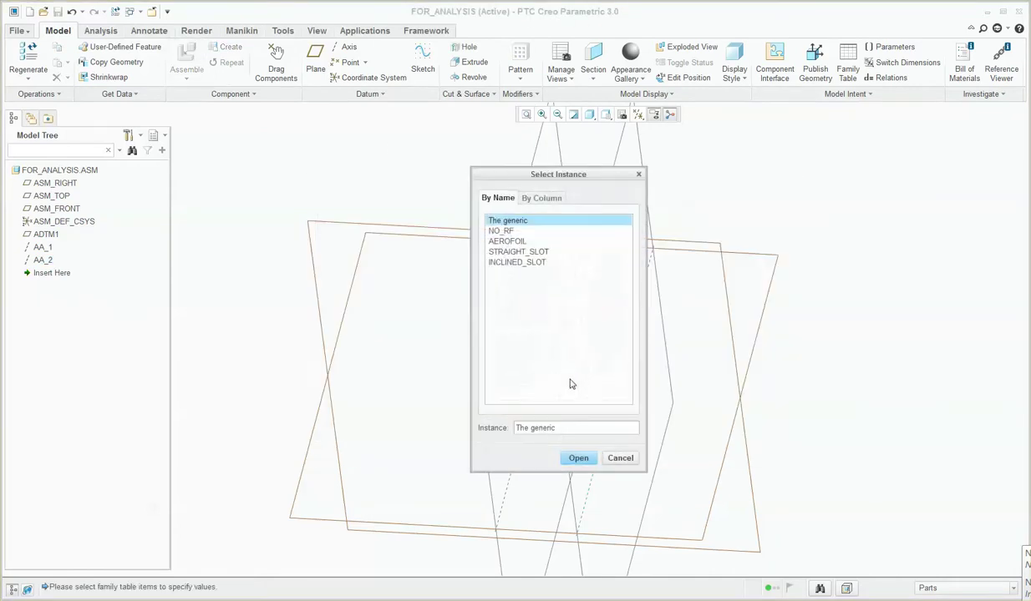
left_click(578, 459)
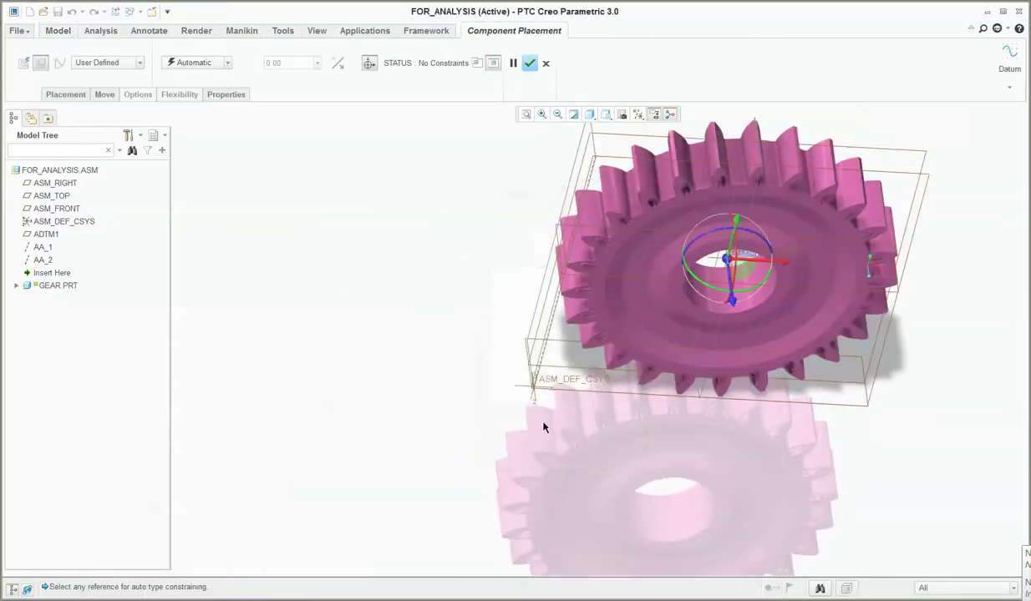
Step: Define a Pin connection for the gear and align its centre axis with the assembly axis AA_1
scroll(543, 424, "down", 2)
scroll(668, 320, "up", 5)
scroll(668, 320, "down", 2)
mouse_move(668, 320)
middle_mouse_down()
mouse_move(642, 303)
mouse_move(681, 324)
mouse_move(668, 315)
middle_mouse_up()
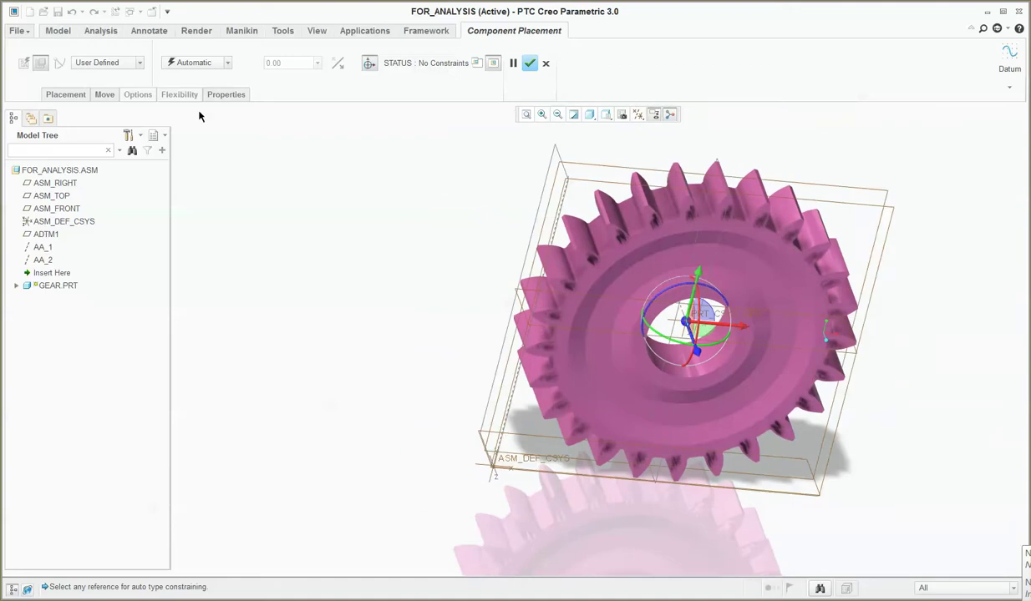
left_click(114, 66)
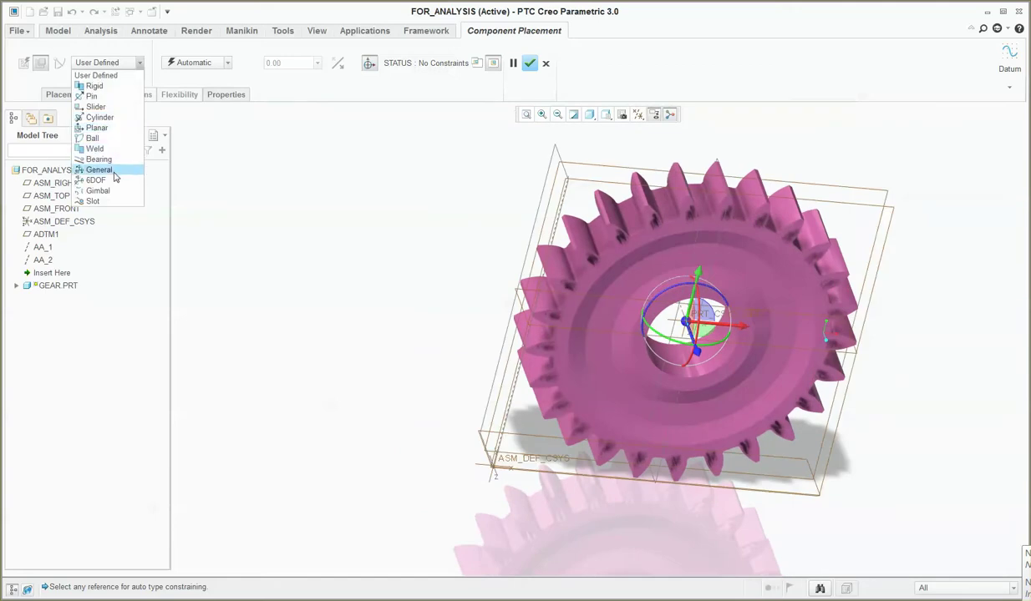
left_click(92, 96)
scroll(706, 336, "up", 1)
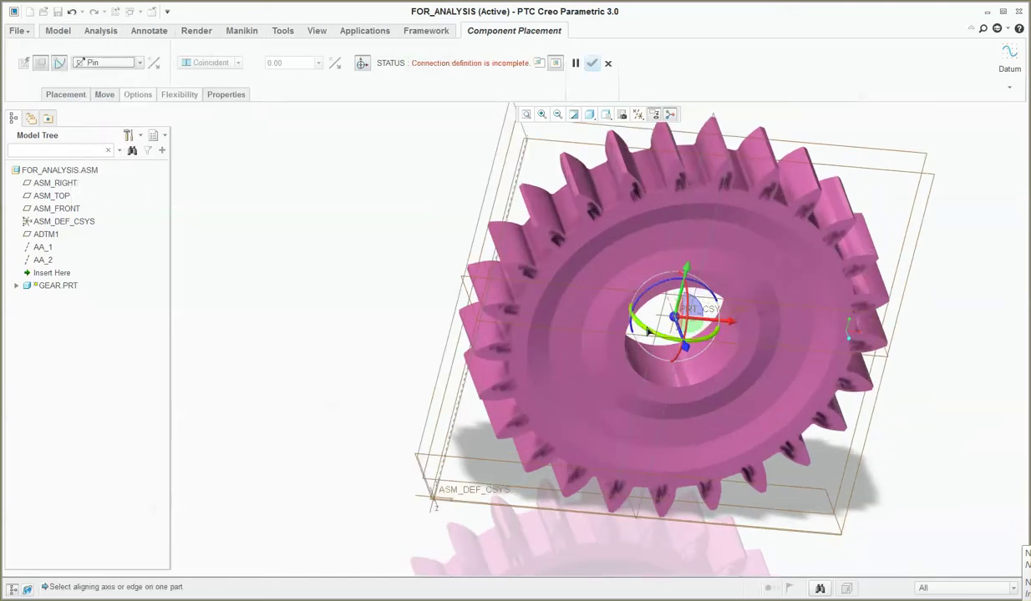
scroll(649, 330, "up", 3)
left_click(694, 301)
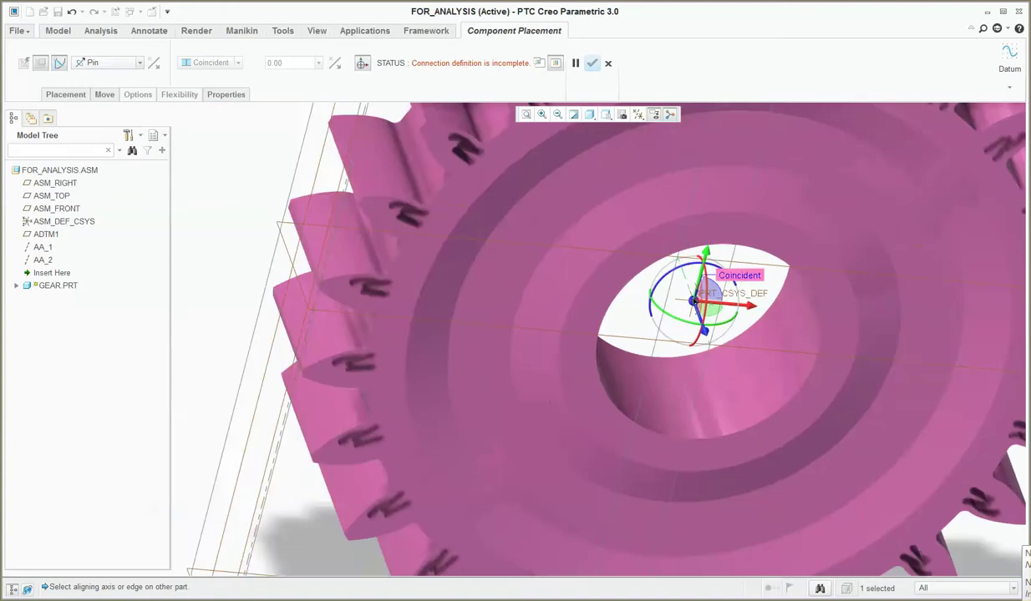
scroll(694, 301, "down", 3)
scroll(410, 447, "down", 2)
left_click(418, 468)
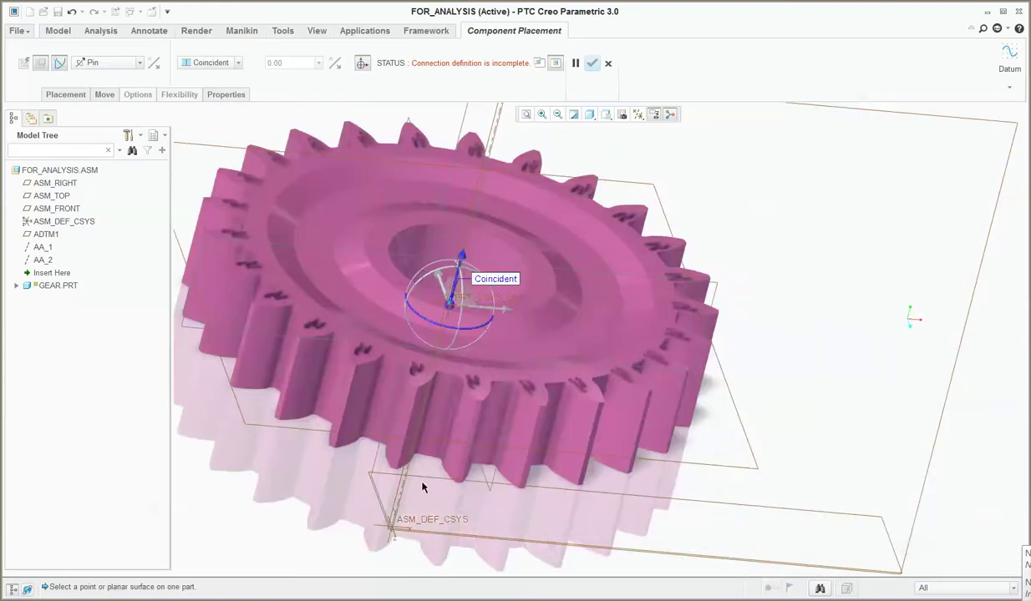
Step: Set the Pin's translation by making the gear's FRONT plane coincident with ASM_TOP
scroll(376, 442, "down", 2)
left_click(291, 345)
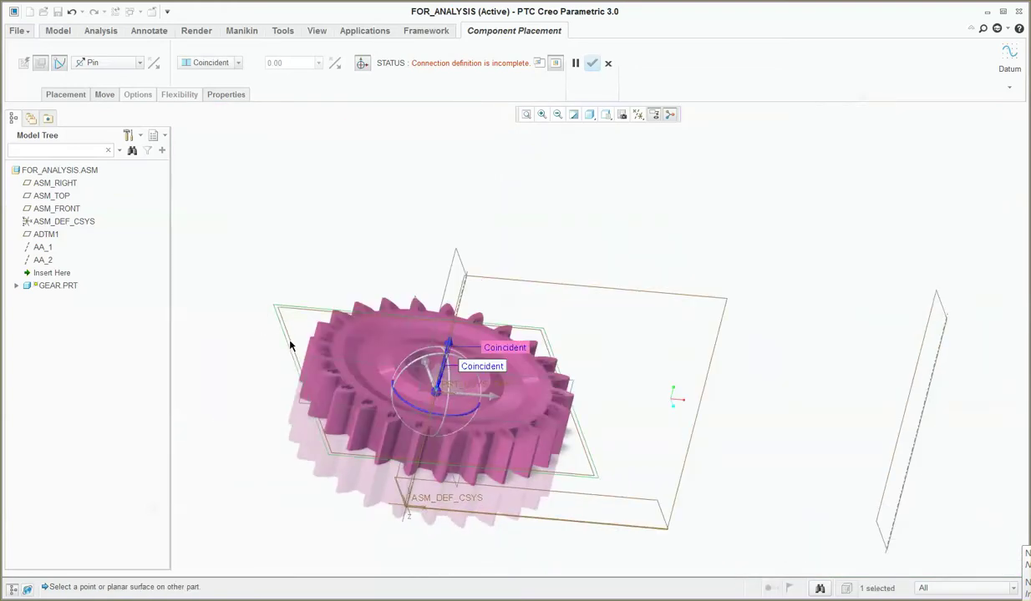
left_click(668, 525)
Step: Reference the Pin's rotation axis to the gear's TOP plane and ASM_FRONT, set its regeneration value from the current position, and accept the placement
left_click(63, 97)
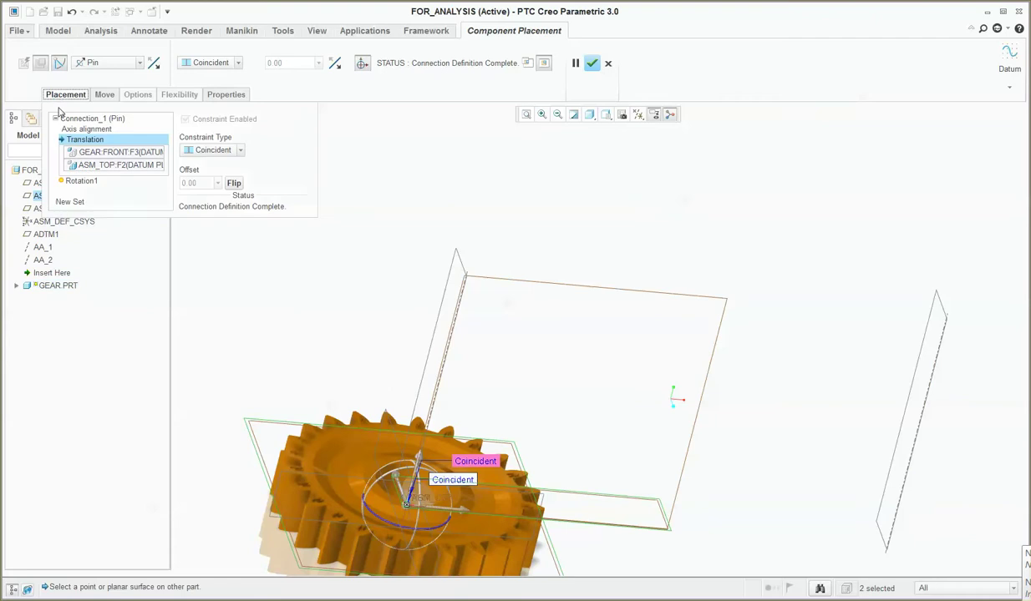
left_click(81, 182)
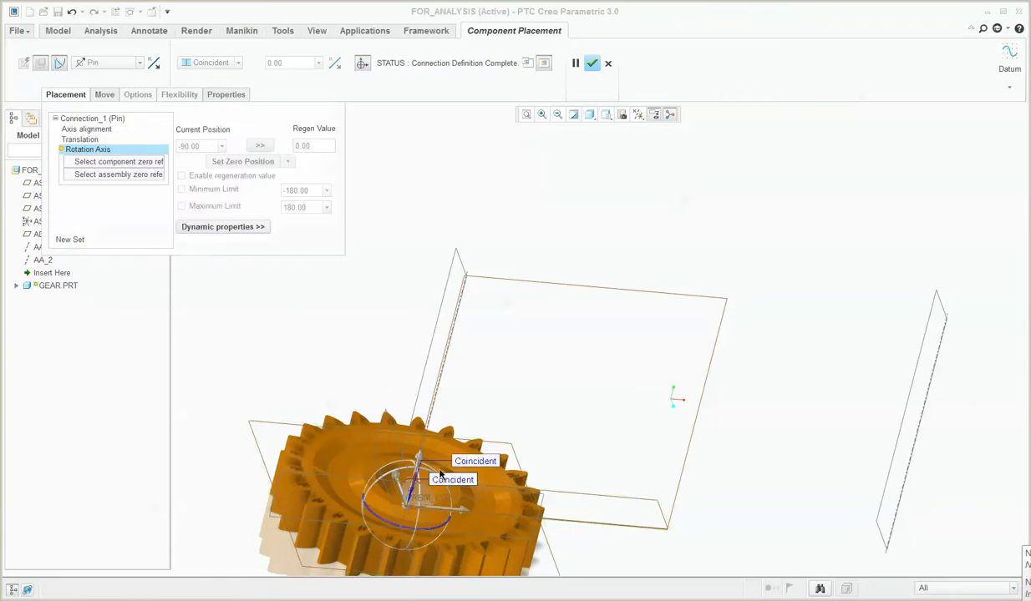
scroll(609, 527, "up", 3)
left_click(553, 483)
middle_click_drag(552, 483, 776, 309)
left_click(810, 302)
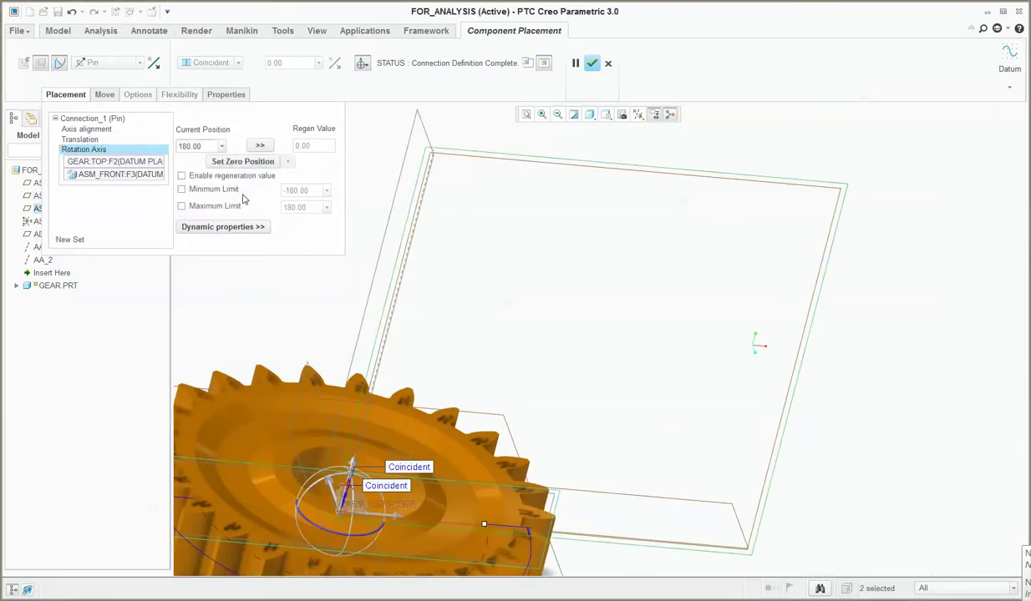
double_click(187, 147)
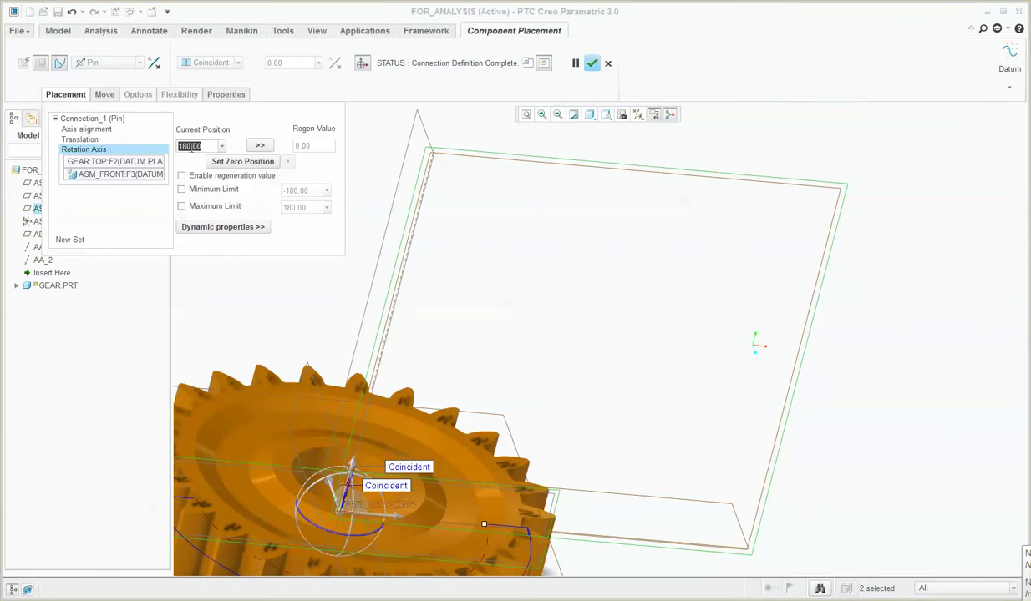
left_click(262, 147)
left_click(592, 63)
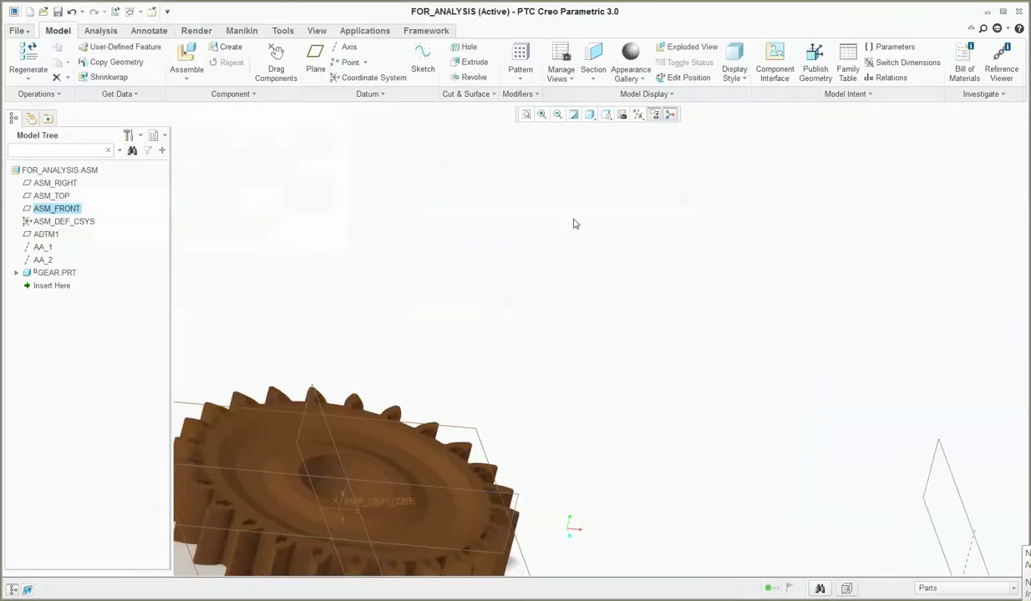
Step: Inspect the gear's tooth alignment with the datum planes up close and save the FOR_ANALYSIS assembly
scroll(542, 357, "up", 6)
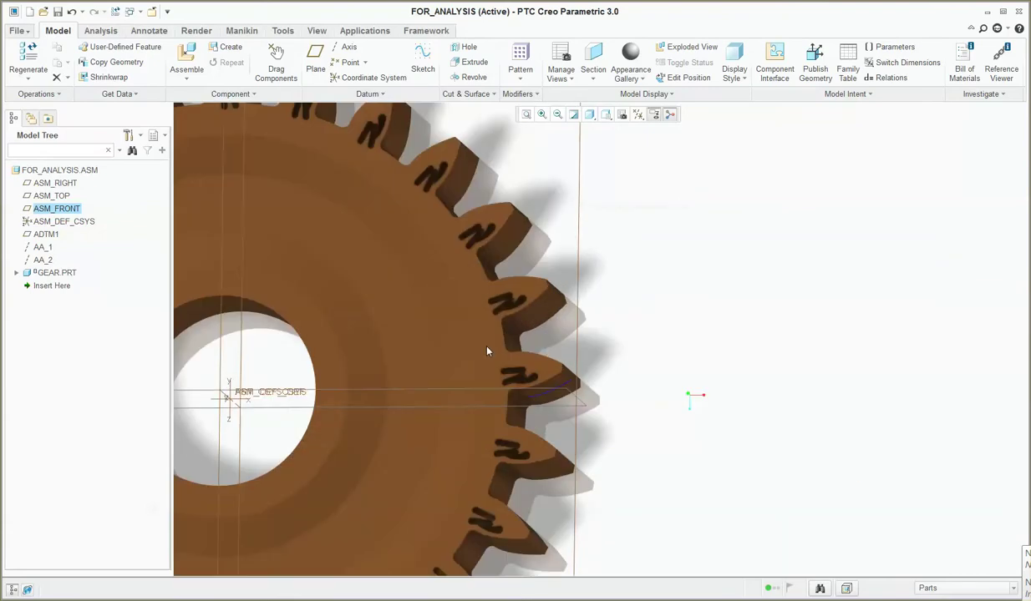
scroll(631, 363, "down", 4)
scroll(635, 367, "up", 3)
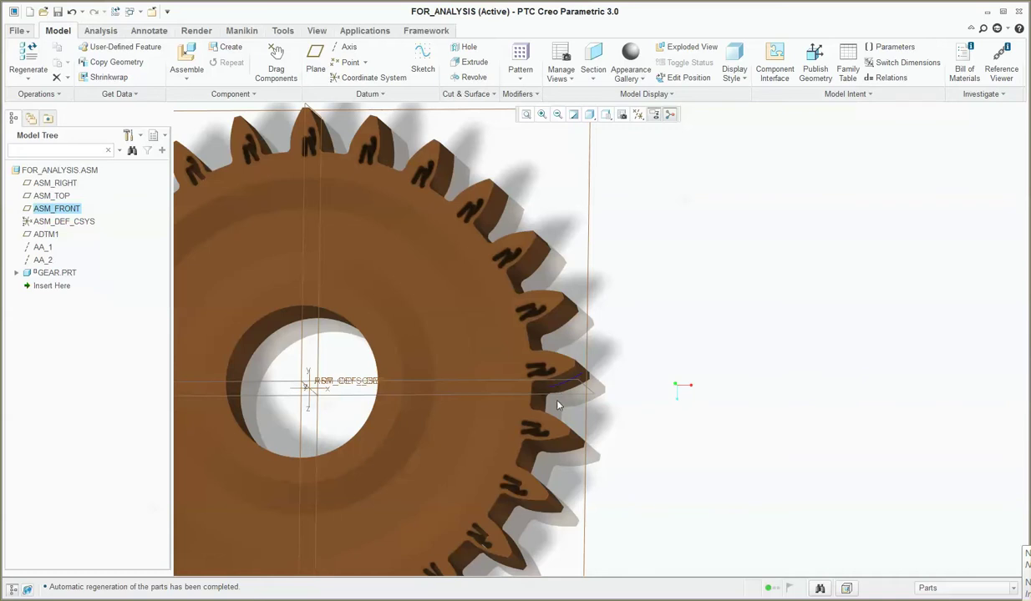
key("ctrl+s")
key("Return")
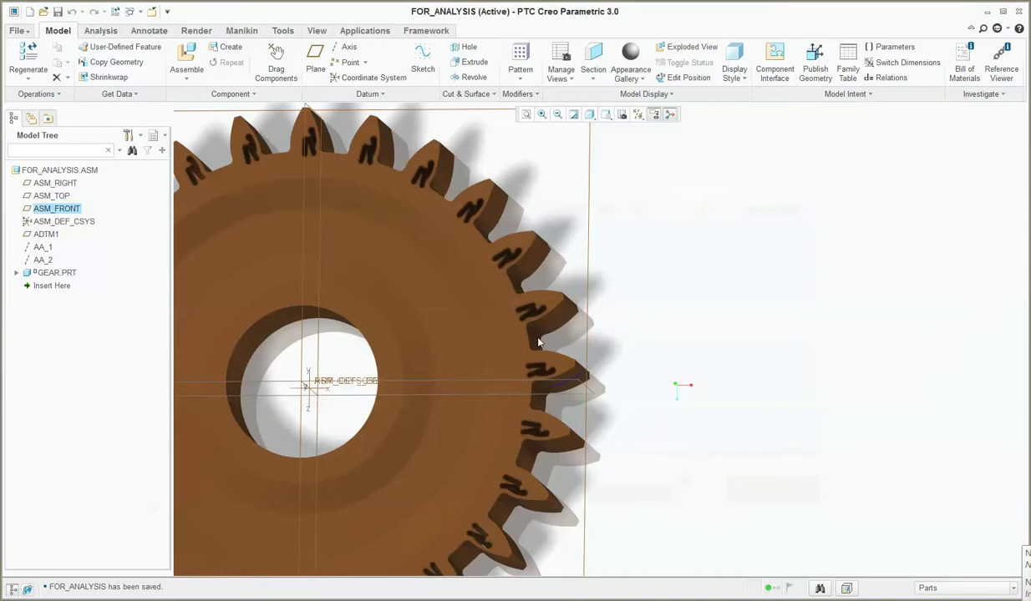
scroll(591, 370, "down", 2)
scroll(584, 368, "down", 3)
middle_click_drag(664, 345, 652, 315)
mouse_move(598, 355)
middle_mouse_down()
mouse_move(623, 348)
mouse_move(618, 326)
mouse_move(656, 357)
middle_mouse_up()
scroll(863, 369, "up", 2)
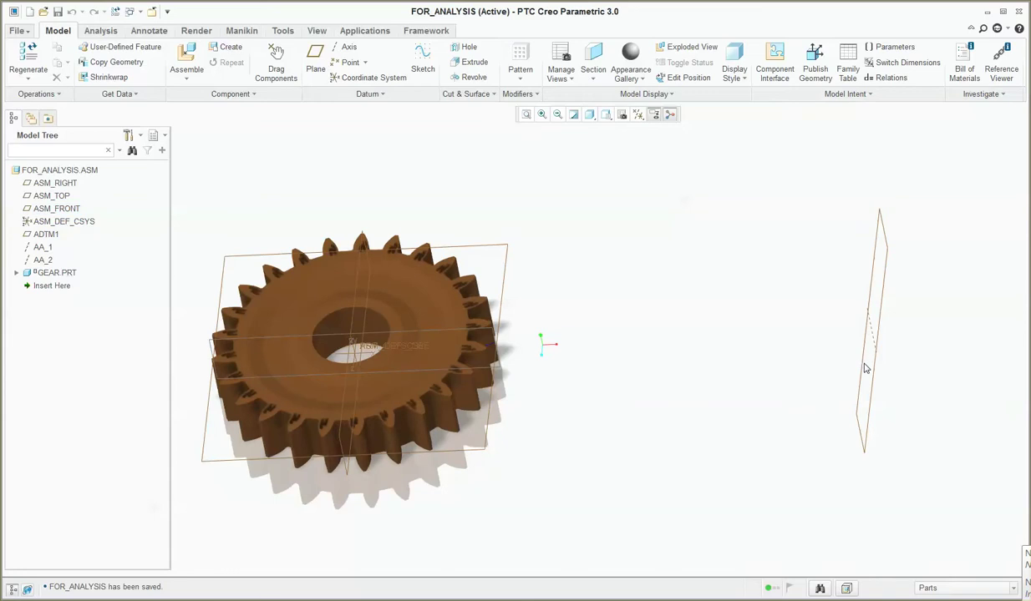
Step: Set the offset of datum plane ADTM1 to 50 and regenerate the assembly
scroll(754, 347, "down", 2)
scroll(806, 375, "up", 2)
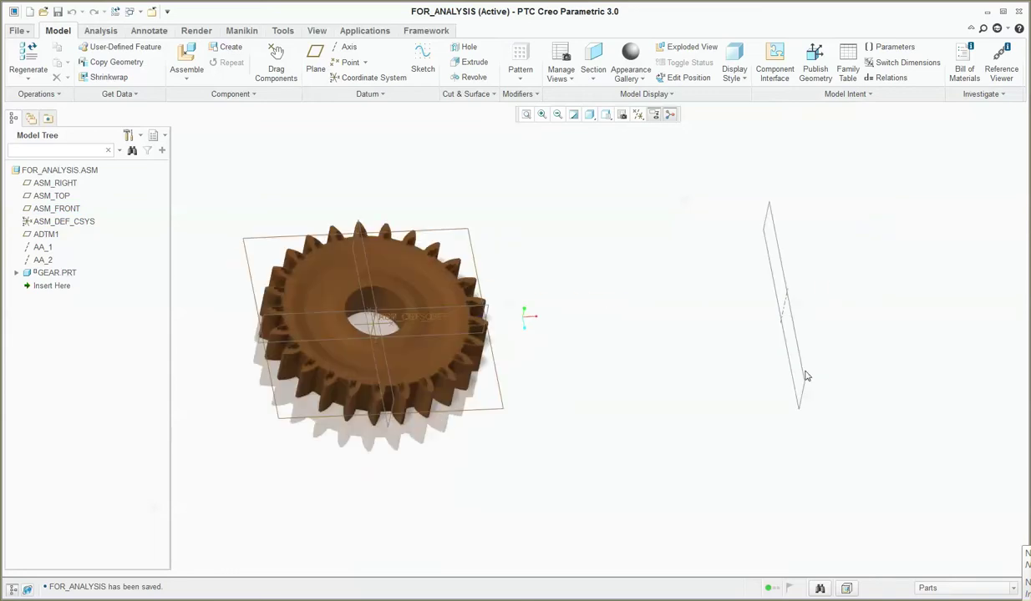
left_click(45, 234)
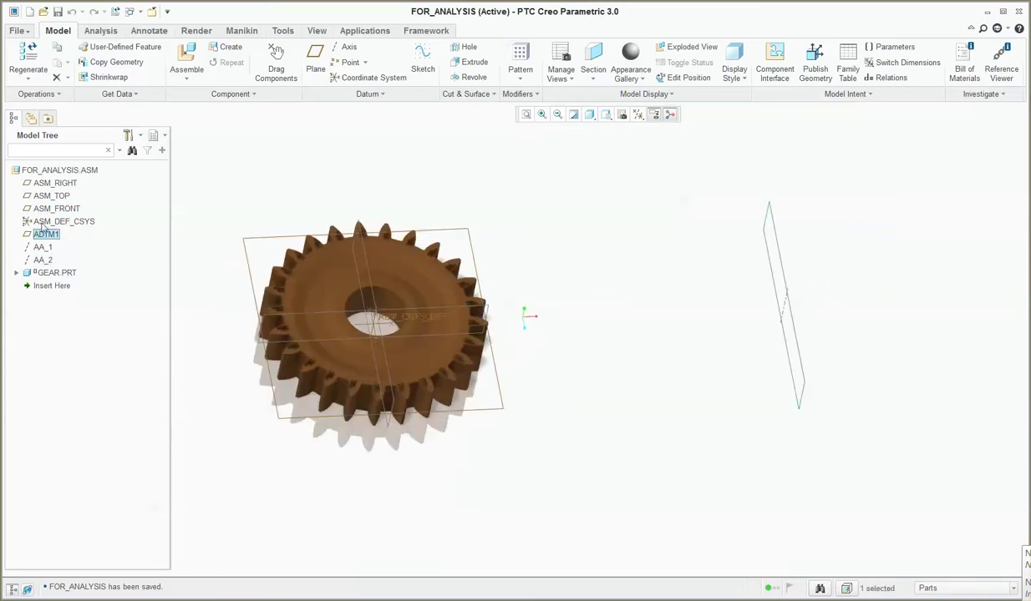
right_click(45, 234)
left_click(69, 284)
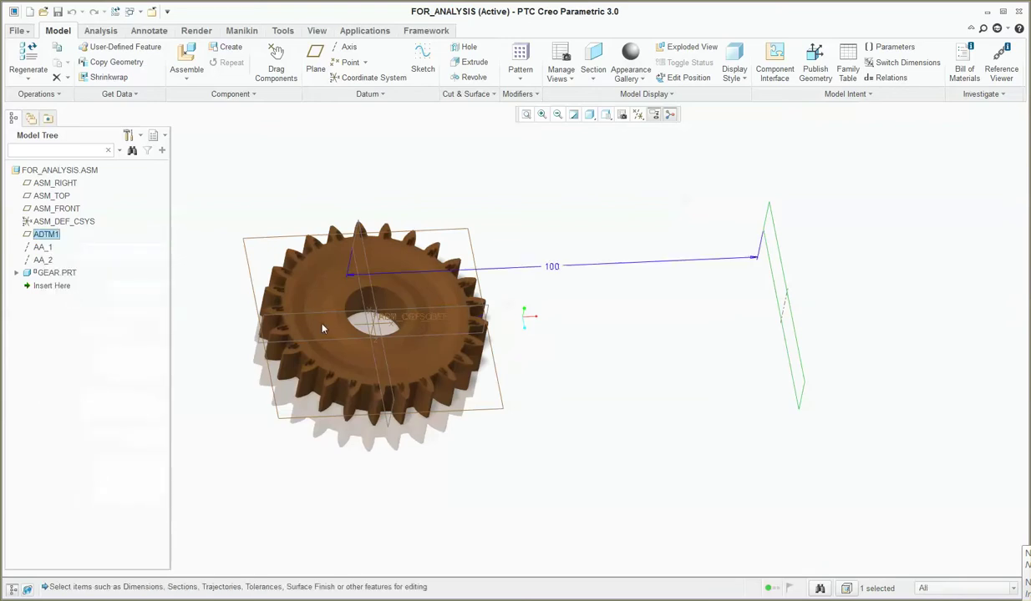
mouse_move(556, 327)
middle_mouse_down()
mouse_move(550, 338)
mouse_move(568, 382)
mouse_move(586, 262)
middle_mouse_up()
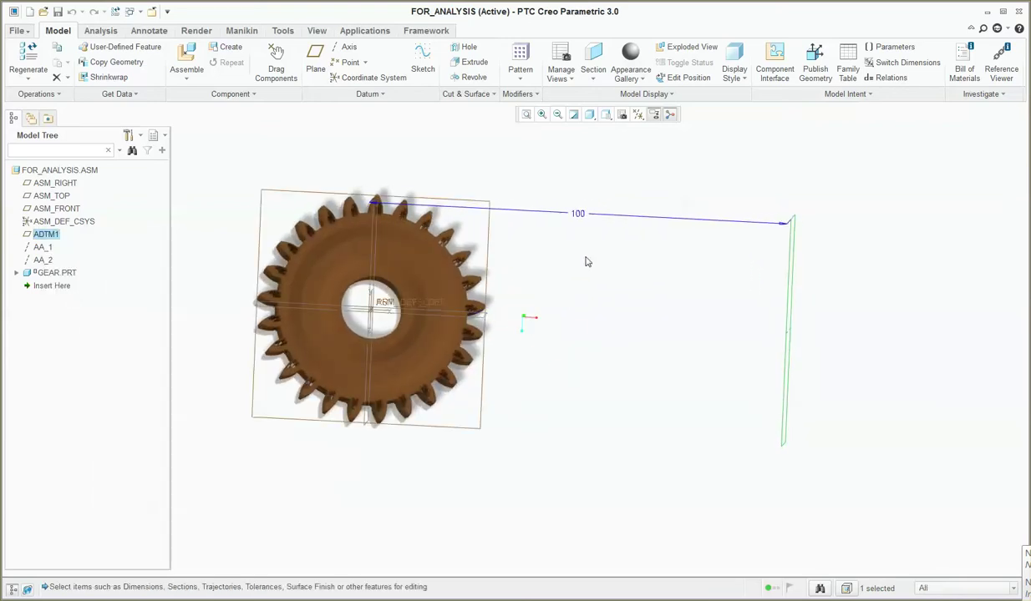
double_click(578, 215)
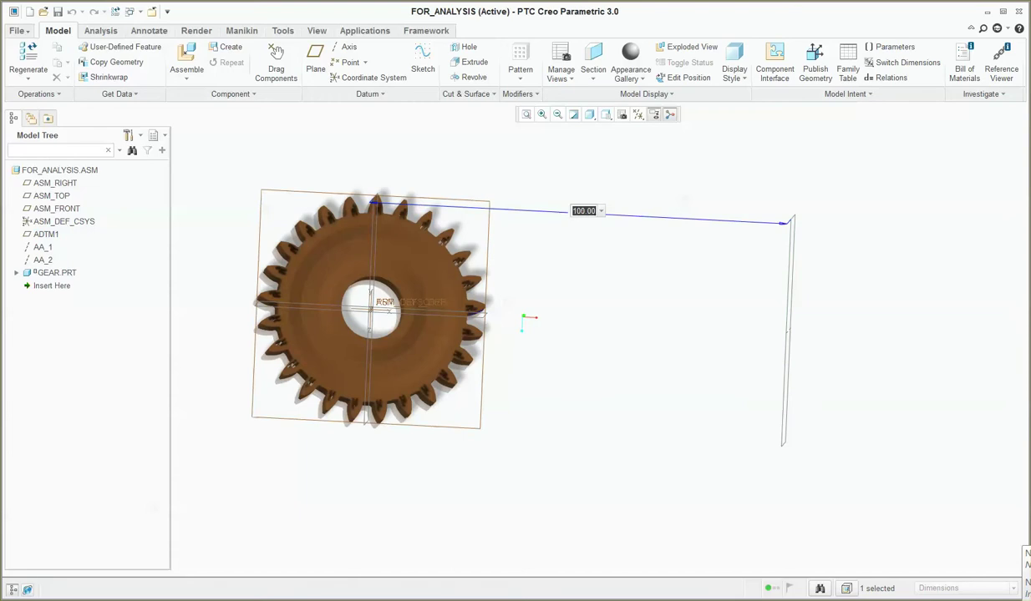
type("50")
key("Return")
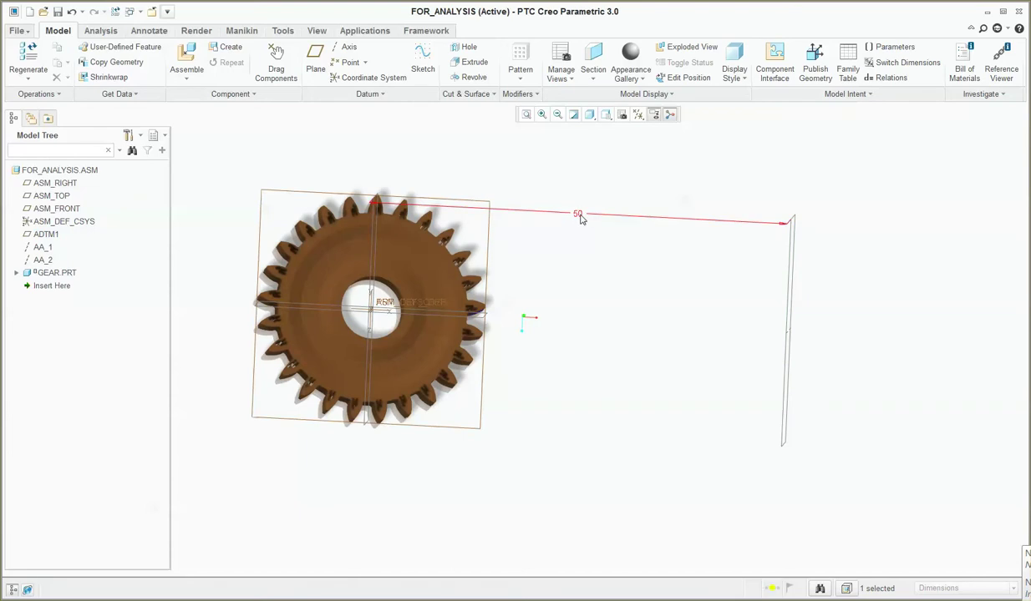
key("ctrl+g")
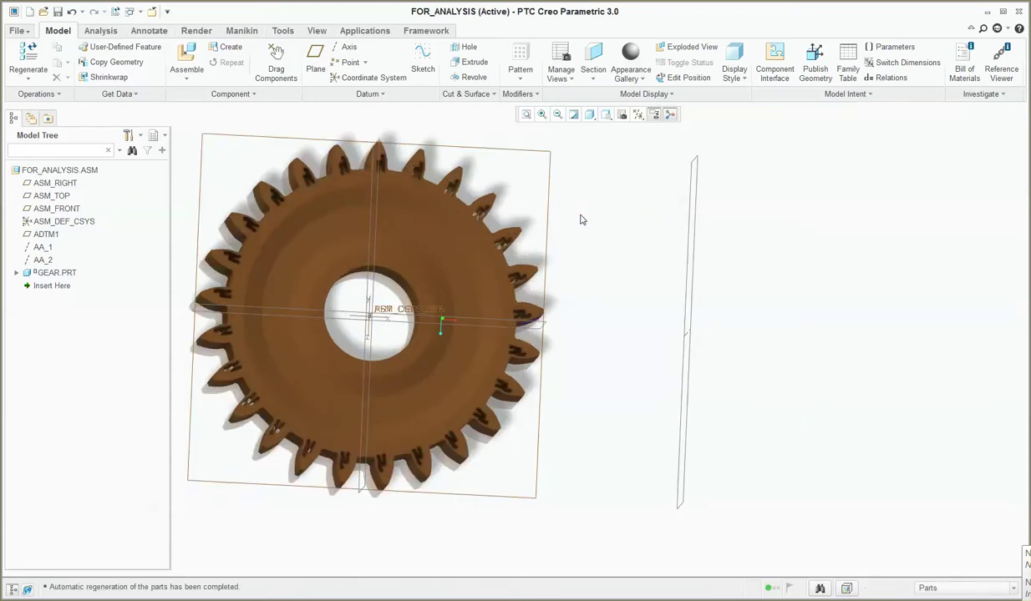
Step: Bring loadingmember.prt into the assembly as a new component
key("ctrl+d")
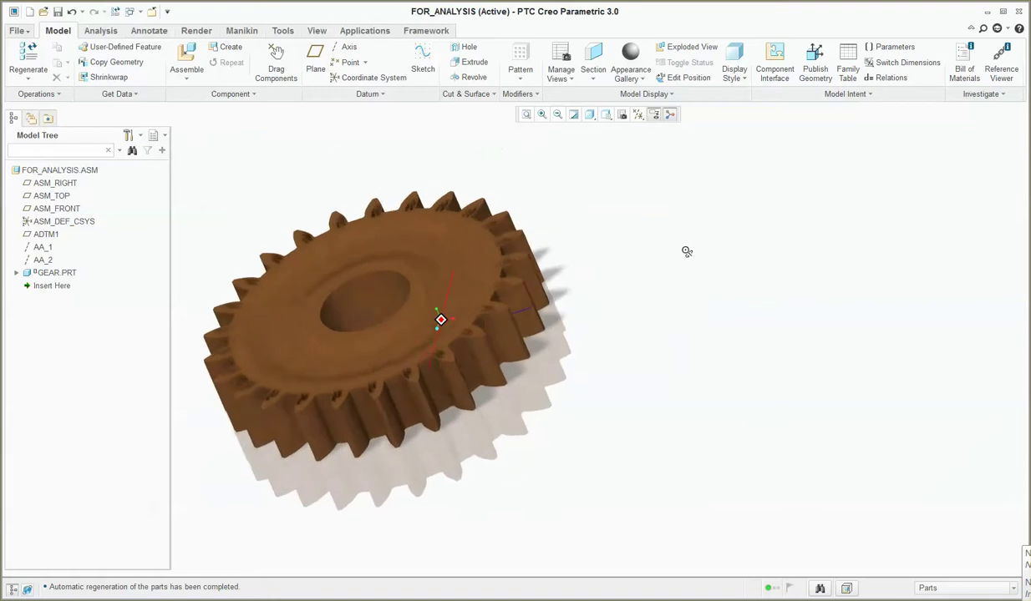
middle_click_drag(679, 298, 724, 338)
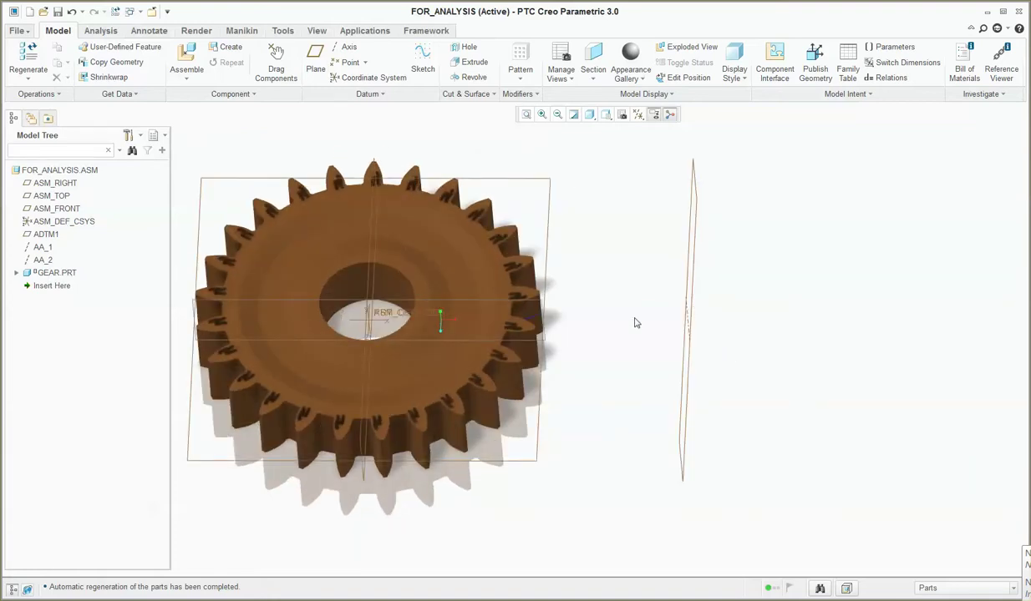
middle_click_drag(635, 320, 541, 330)
scroll(545, 313, "up", 2)
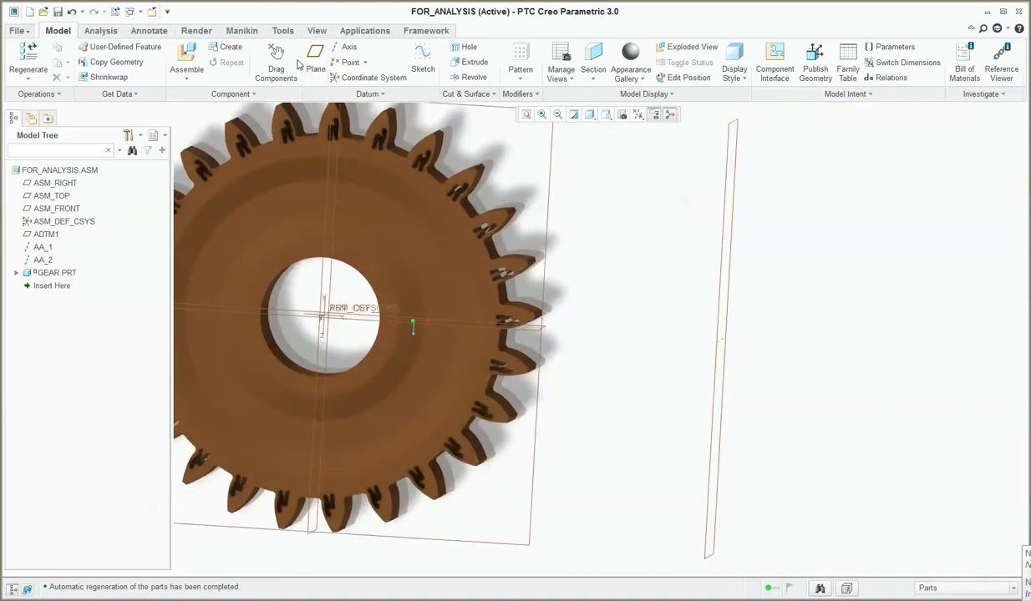
left_click(186, 62)
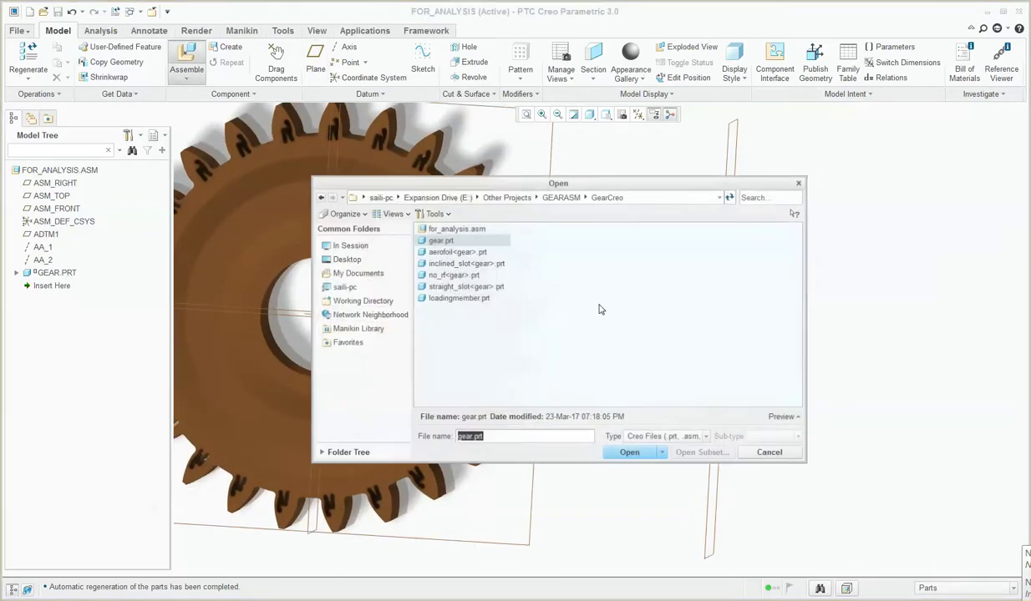
double_click(458, 298)
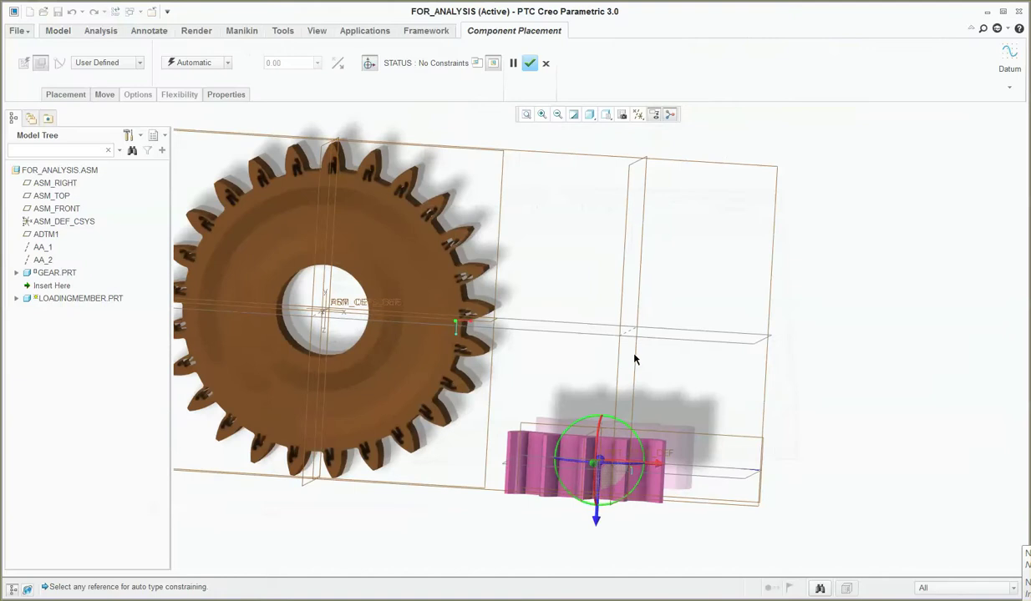
Step: Define a Pin connection for the loading member and align its centre axis with the assembly axis on ADTM1
middle_click_drag(635, 357, 634, 417)
left_click(115, 63)
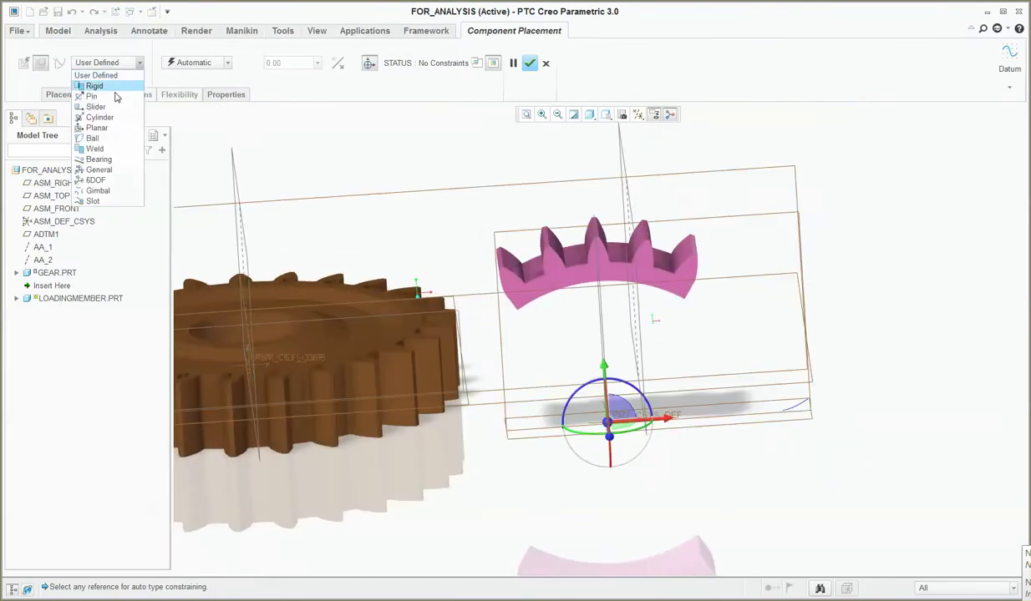
left_click(92, 94)
middle_click_drag(669, 427, 692, 335)
left_click(612, 434)
left_click(668, 276)
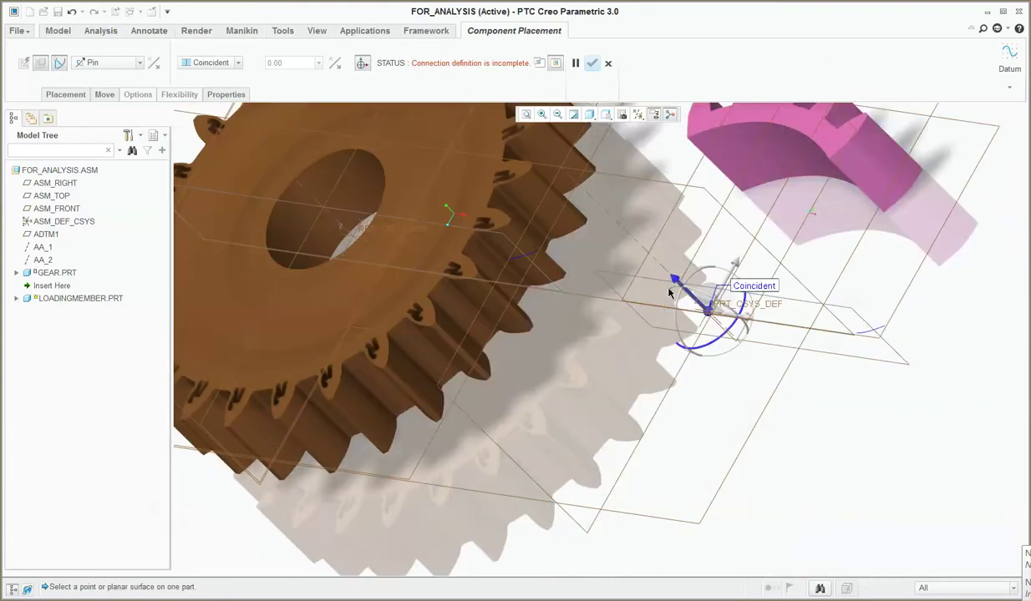
Step: Set the Pin's translation by making the loading member's middle datum plane coincident with ASM_TOP, and accept the placement
middle_click_drag(672, 276, 834, 219)
left_click(835, 219)
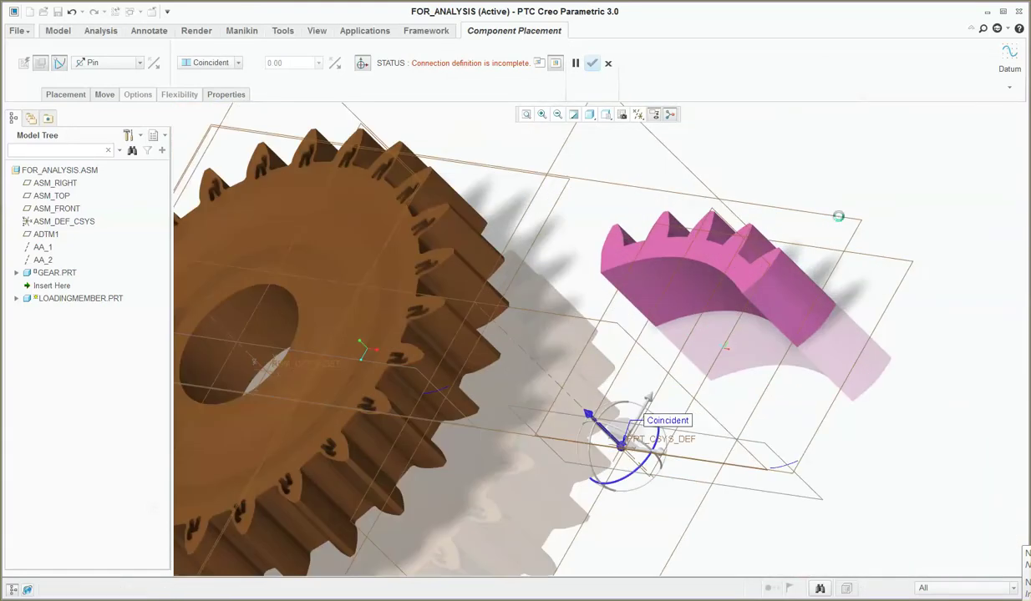
left_click(904, 264)
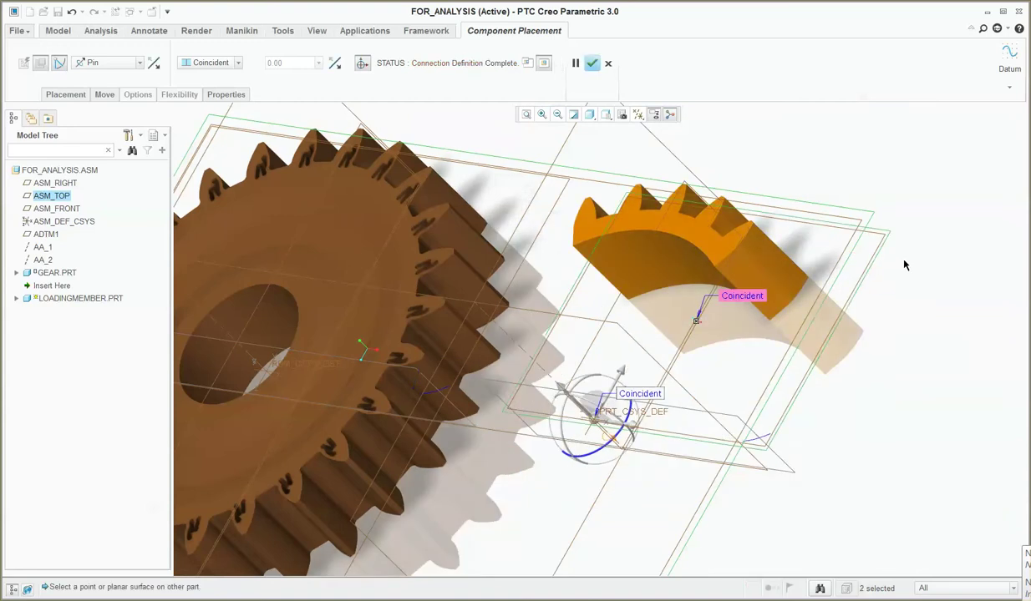
scroll(806, 314, "down", 3)
middle_click_drag(806, 314, 844, 260)
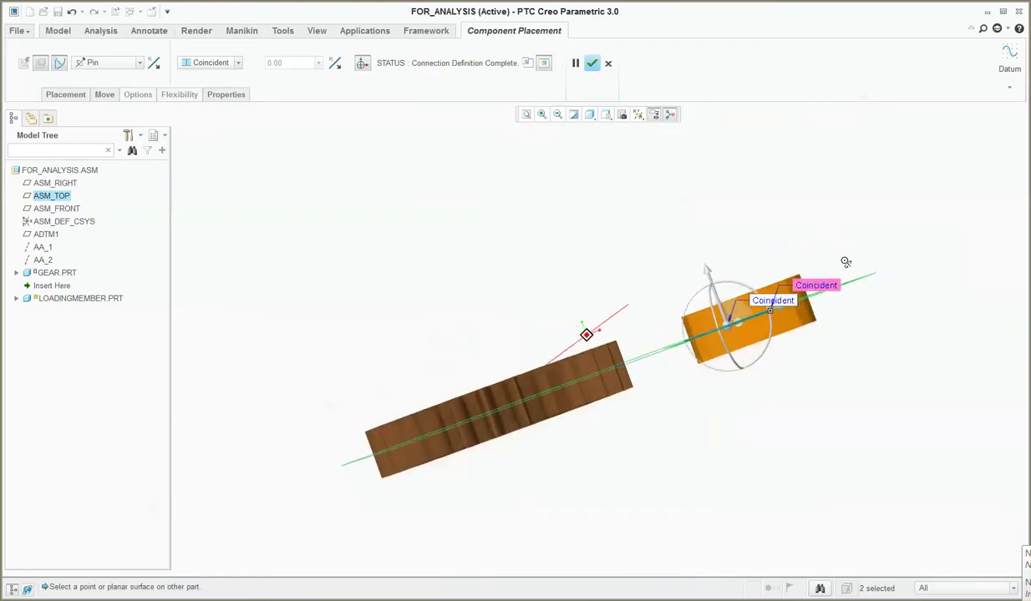
left_click(591, 63)
Step: Rotate the loading member about its pin axis until its teeth sit between the gear's teeth
middle_click_drag(741, 362, 735, 489)
scroll(725, 333, "up", 5)
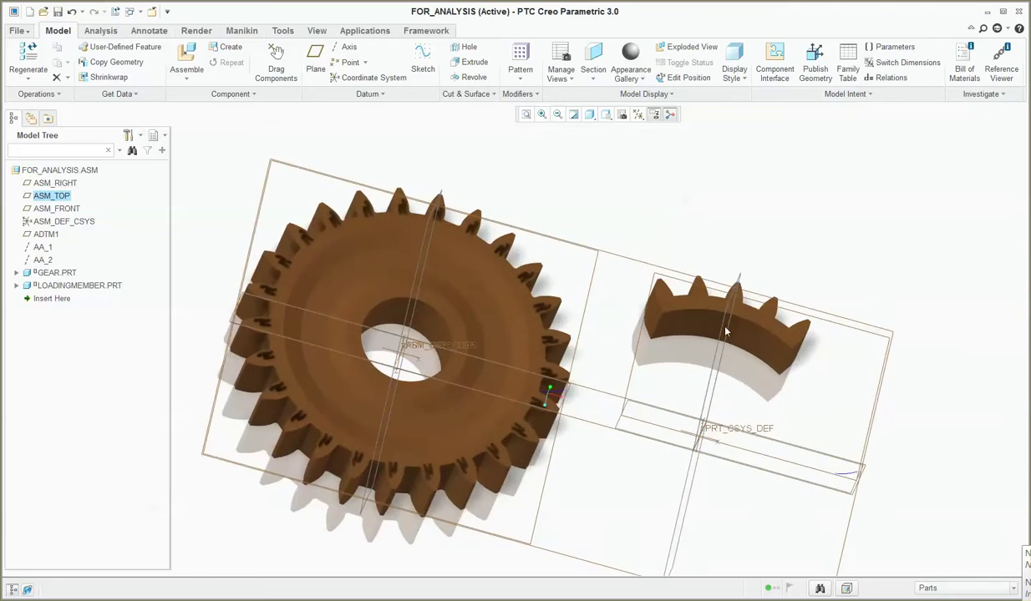
left_click_drag(664, 291, 533, 407, "ctrl+alt")
scroll(531, 399, "up", 6)
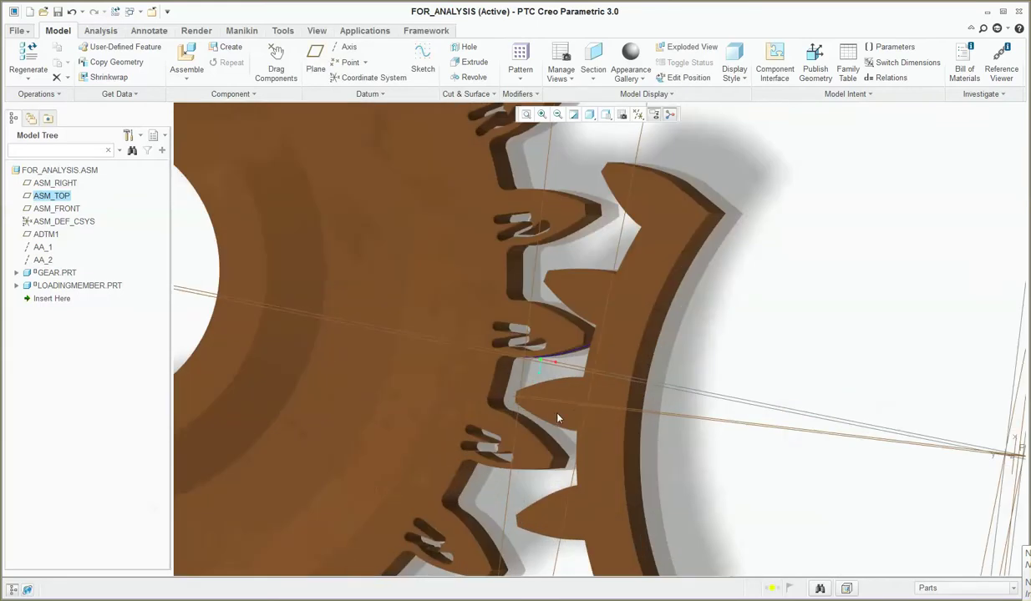
middle_click_drag(585, 398, 554, 383)
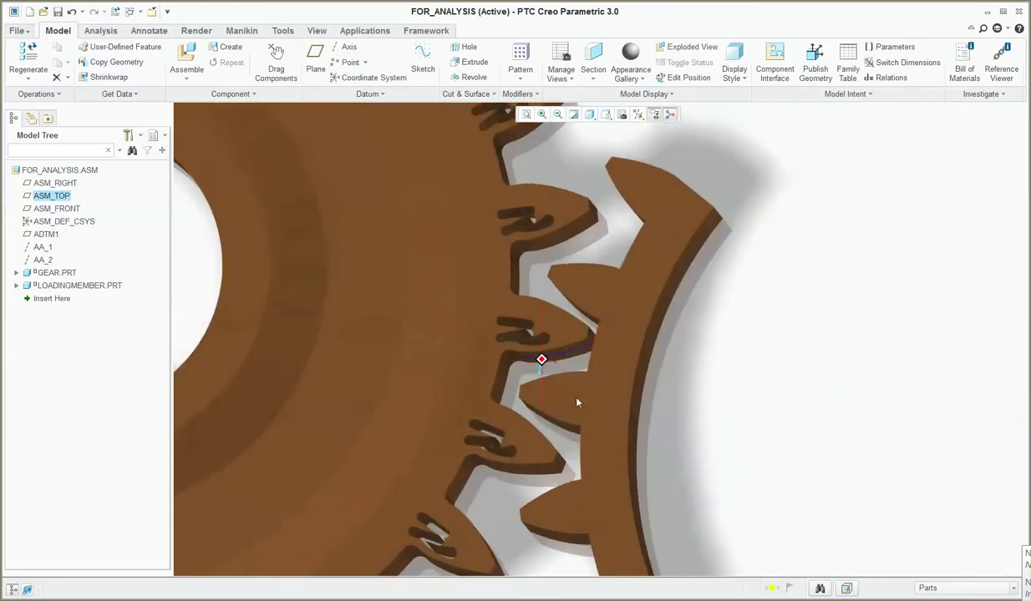
Step: Enter the Mechanism application and start a new cam-follower connection, placing its definition dialog clear of the meshing teeth
left_click(365, 30)
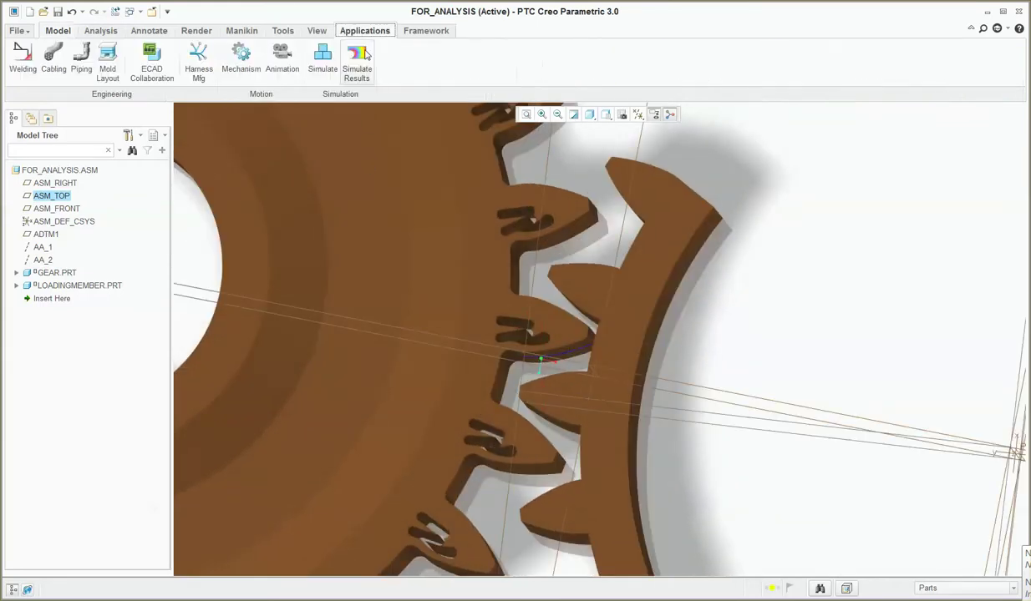
left_click(241, 63)
middle_click_drag(566, 384, 541, 375)
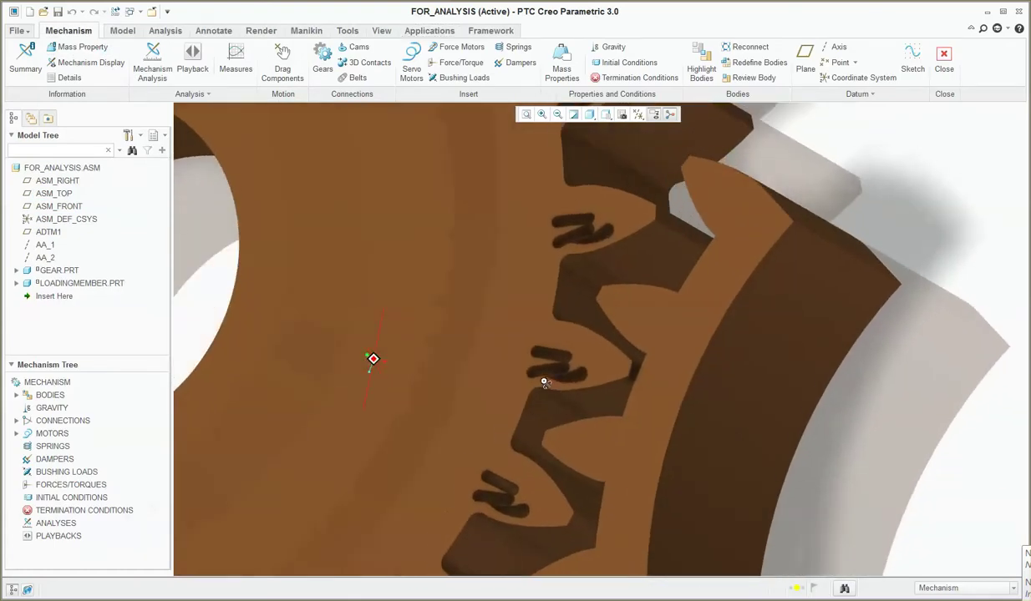
left_click(344, 49)
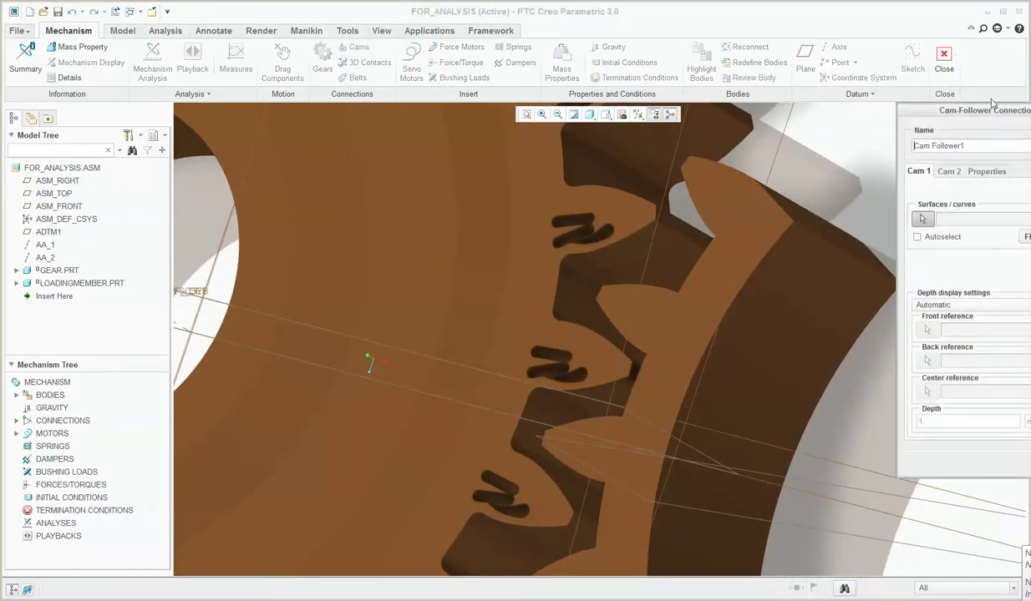
left_click_drag(992, 102, 850, 67)
Step: Define Cam 1 from the flank and adjoining tip surface of the gear tooth facing the loading member
middle_click_drag(586, 472, 551, 487)
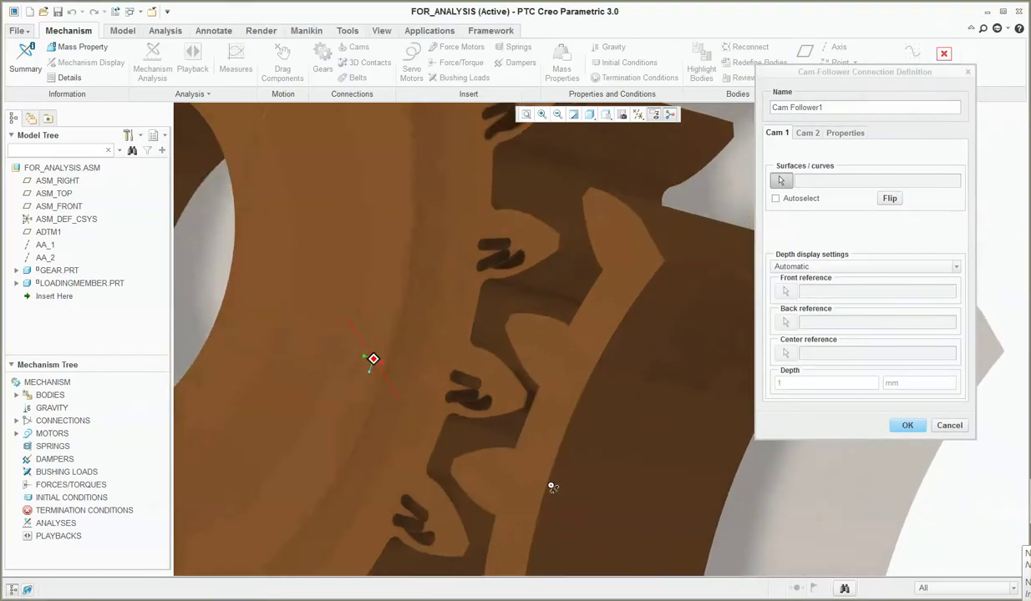
middle_click_drag(380, 341, 440, 328)
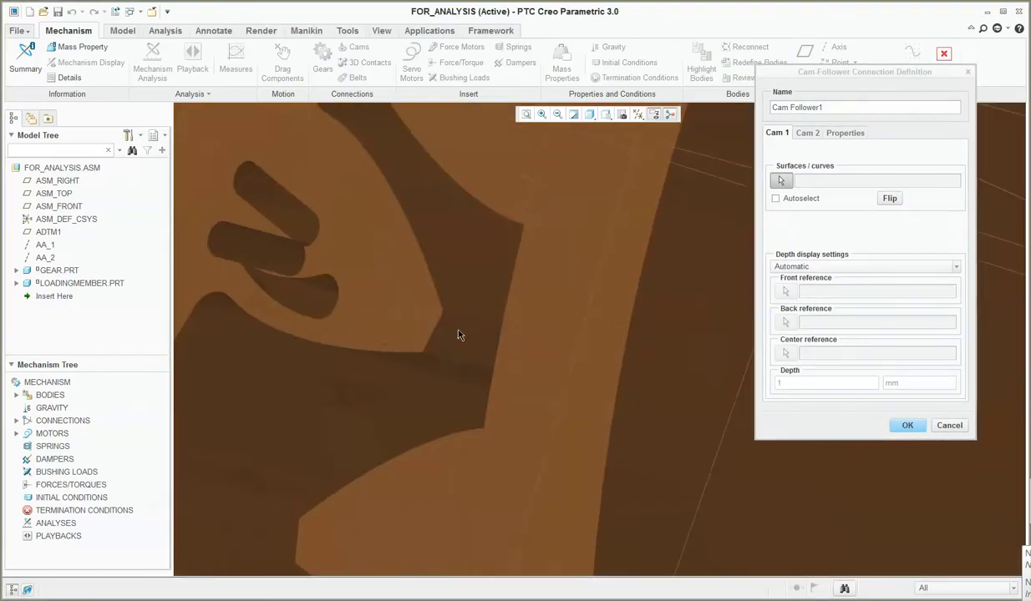
left_click(458, 335)
left_click(462, 304, "ctrl")
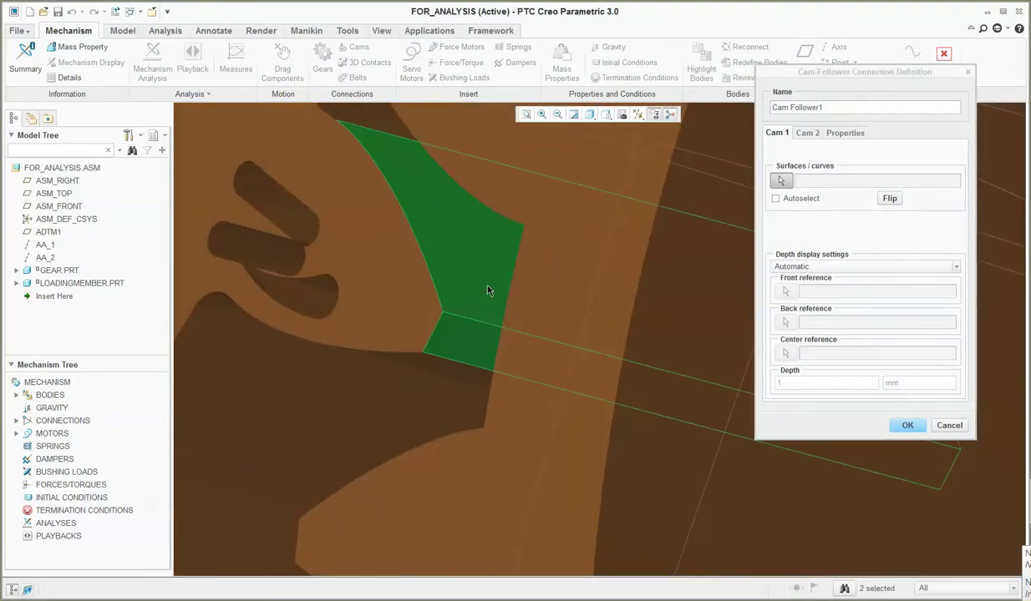
middle_click(449, 342)
middle_click_drag(449, 341, 654, 258)
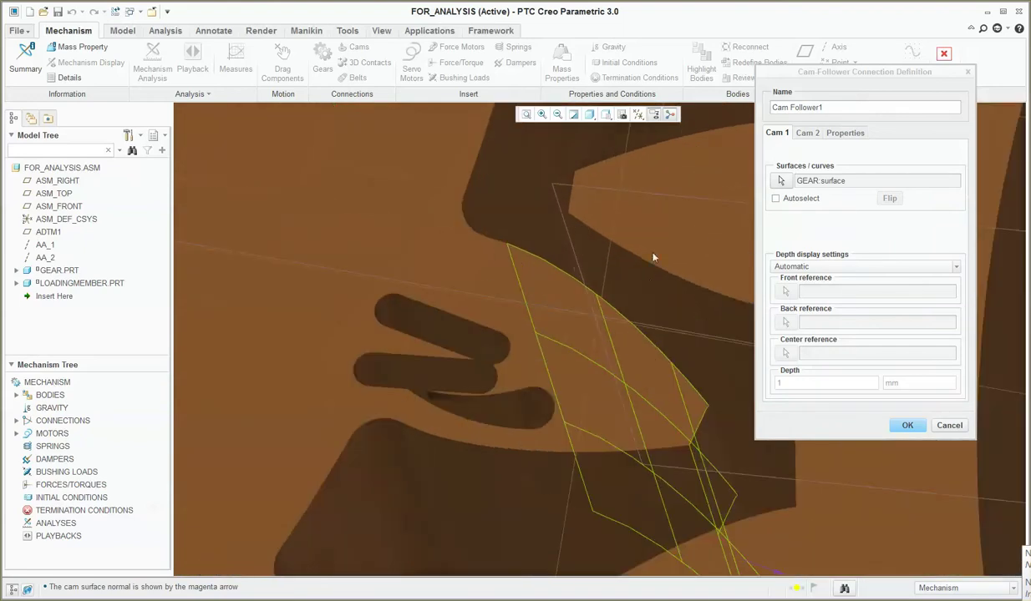
left_click(651, 303)
middle_click_drag(651, 306, 509, 273)
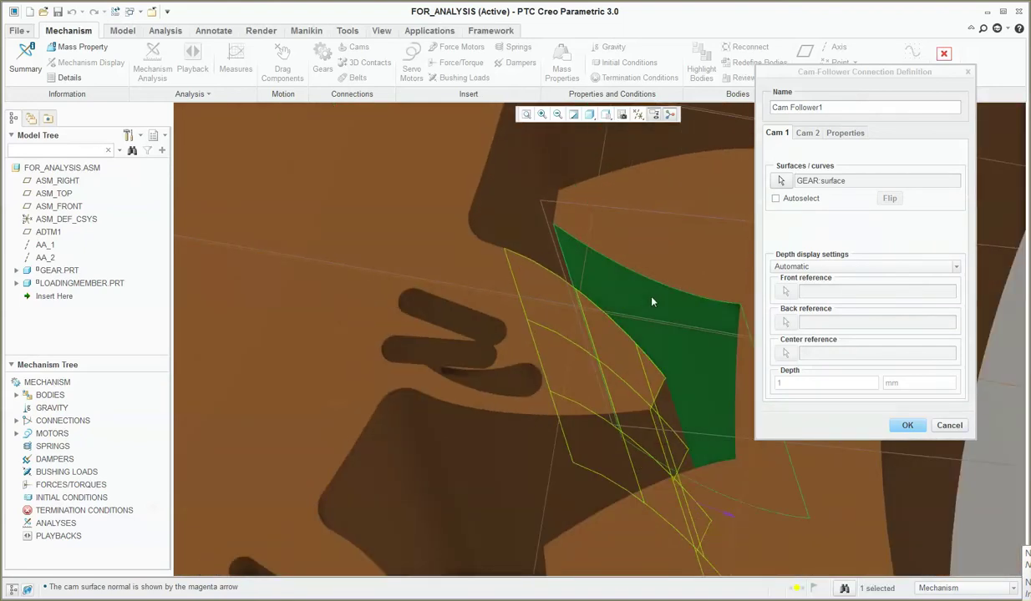
scroll(627, 288, "down", 5)
scroll(584, 340, "up", 8)
scroll(585, 340, "up", 3)
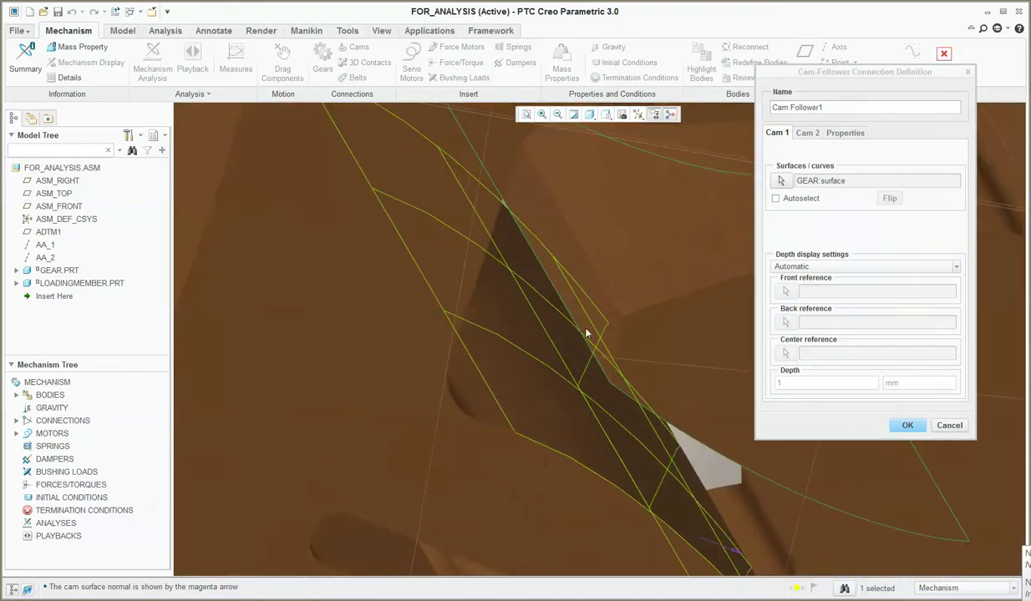
left_click(603, 326, "ctrl")
left_click(598, 316, "ctrl")
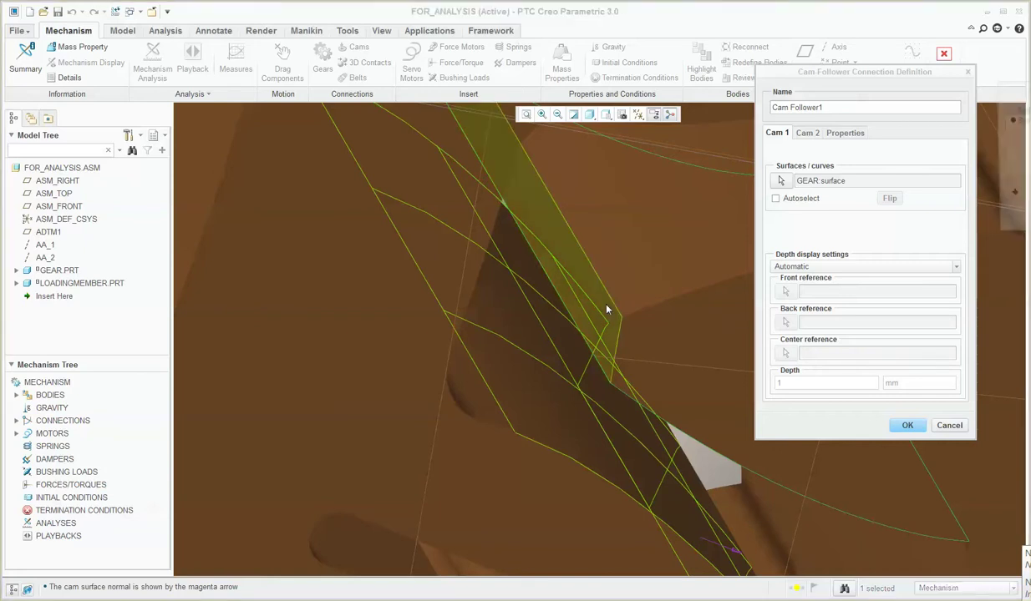
left_click(607, 309)
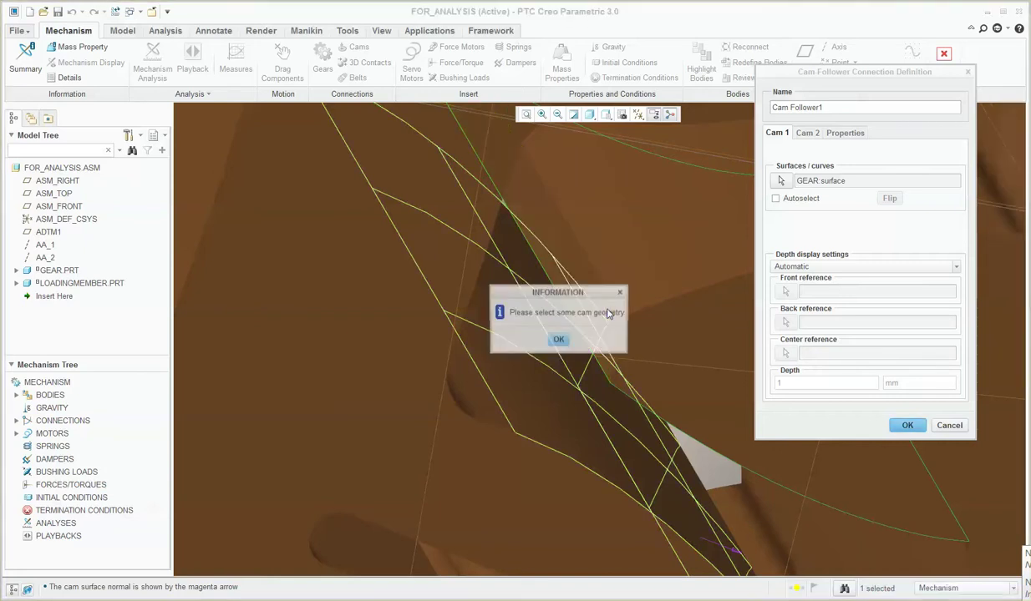
left_click(559, 340)
middle_click_drag(559, 340, 557, 310)
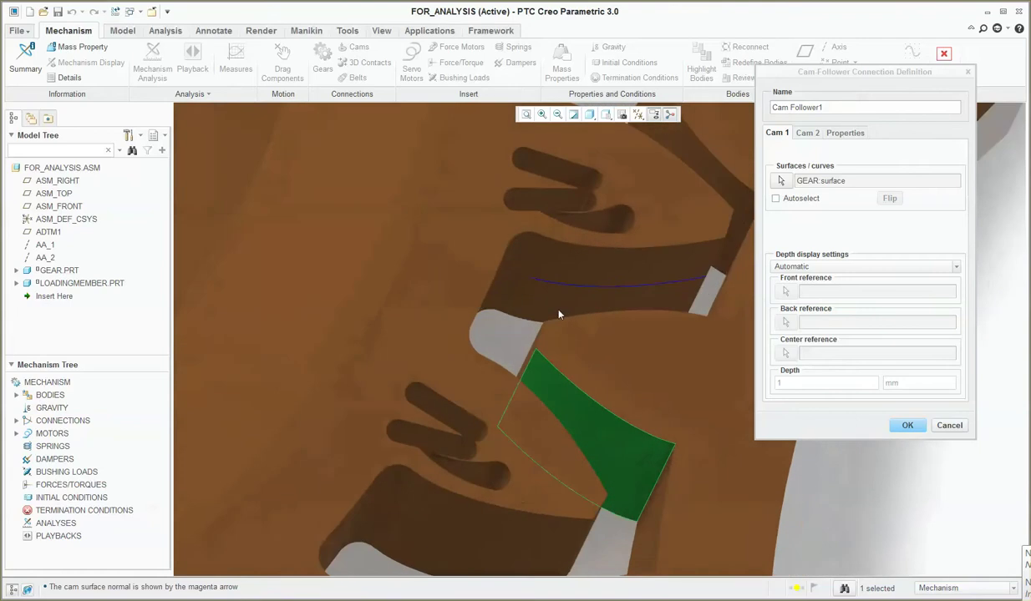
Step: Define Cam 2 from the loading member tooth's flank and adjoining tip surface facing the gear's Cam 1 surfaces
left_click(807, 133)
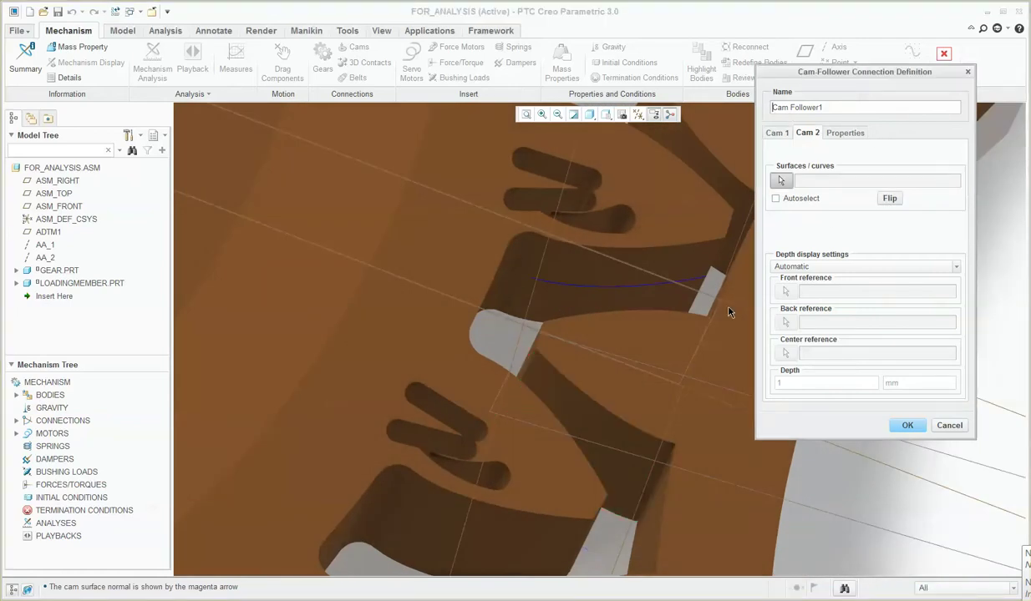
middle_click_drag(729, 308, 573, 466)
left_click(558, 469)
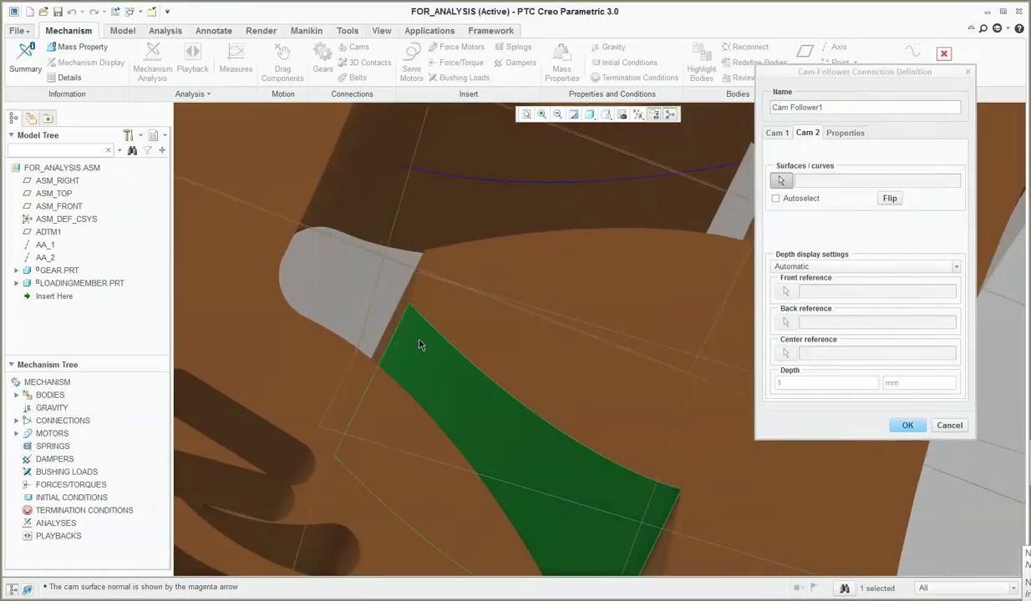
scroll(396, 301, "up", 3)
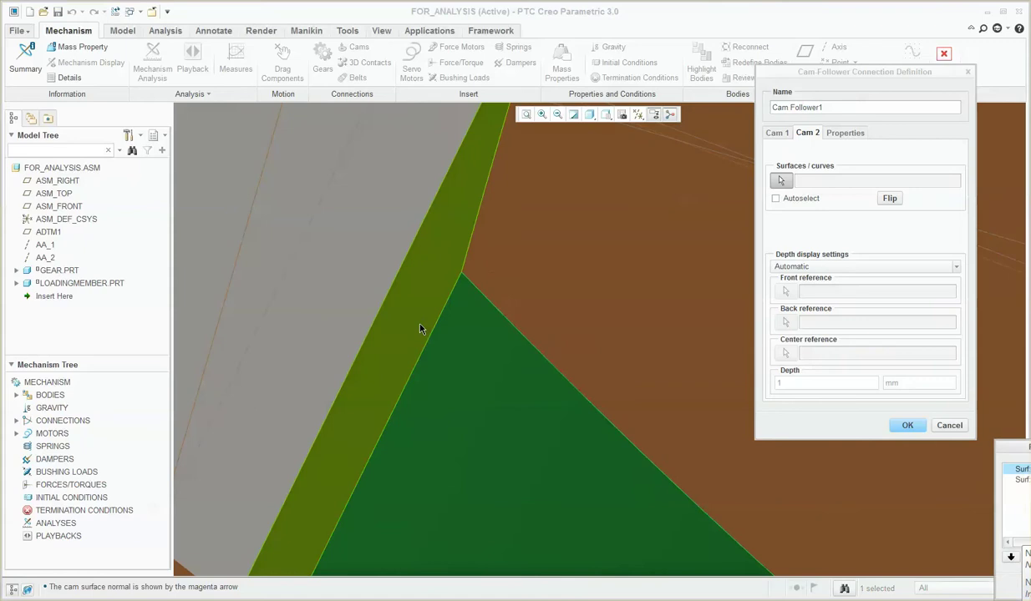
left_click(420, 329)
scroll(492, 299, "down", 3)
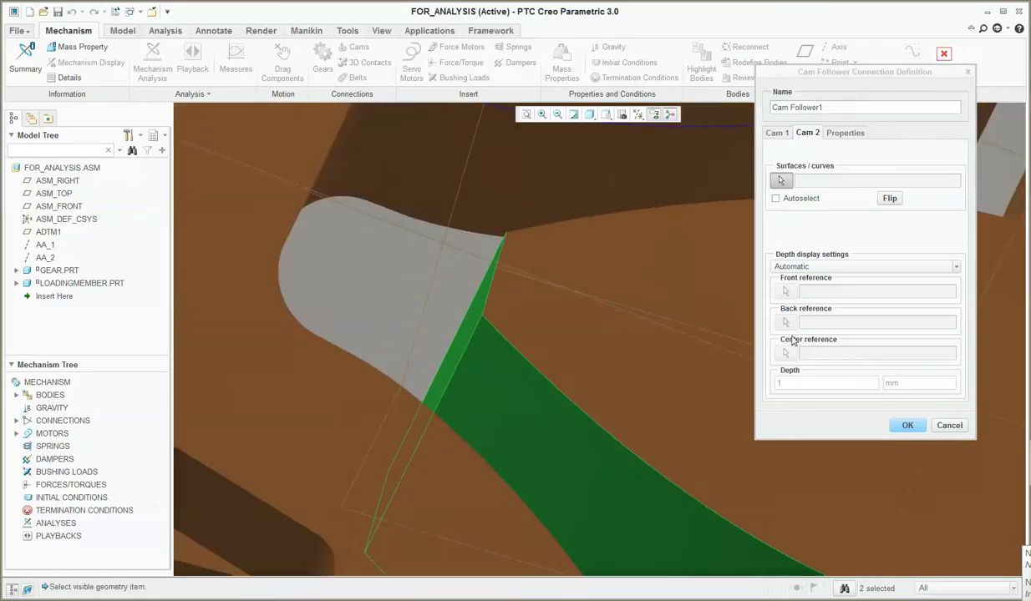
middle_click(632, 341)
middle_click_drag(632, 341, 492, 358)
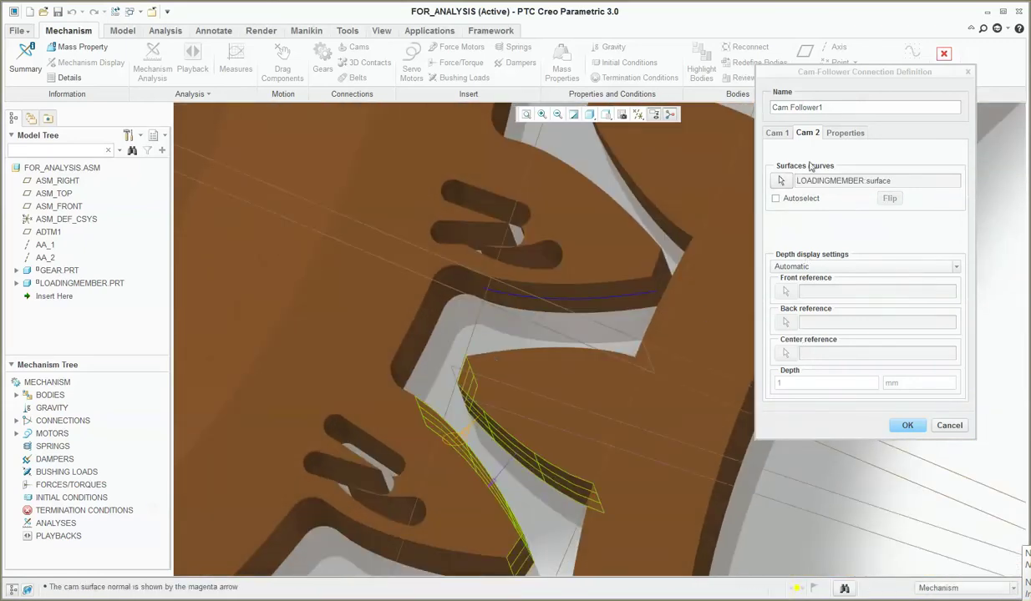
Step: Review the connection's Cam 1 references and its liftoff and friction properties, and accept the cam-follower definition
left_click(776, 133)
left_click(836, 132)
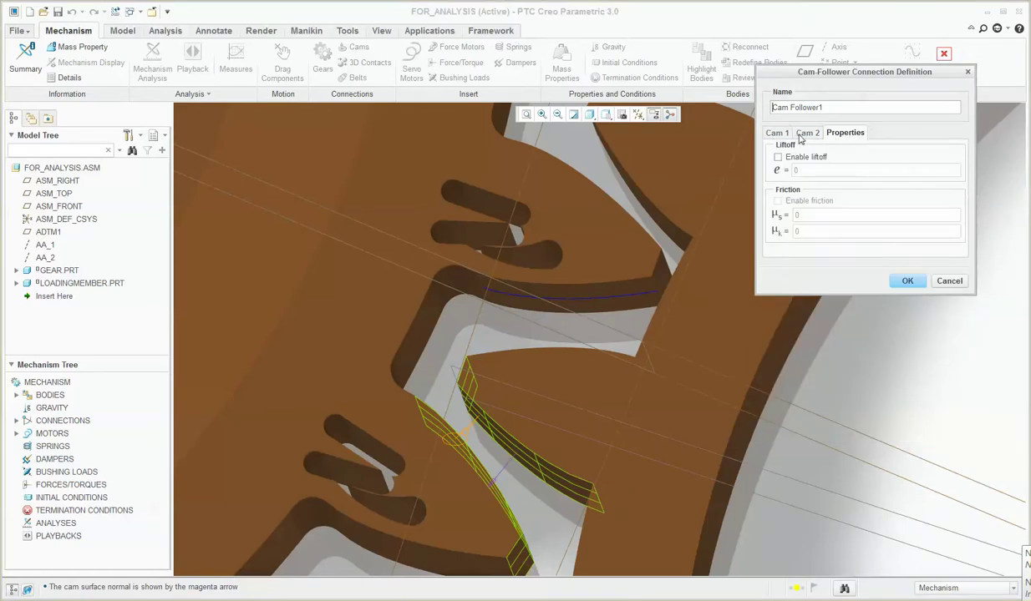
left_click(773, 133)
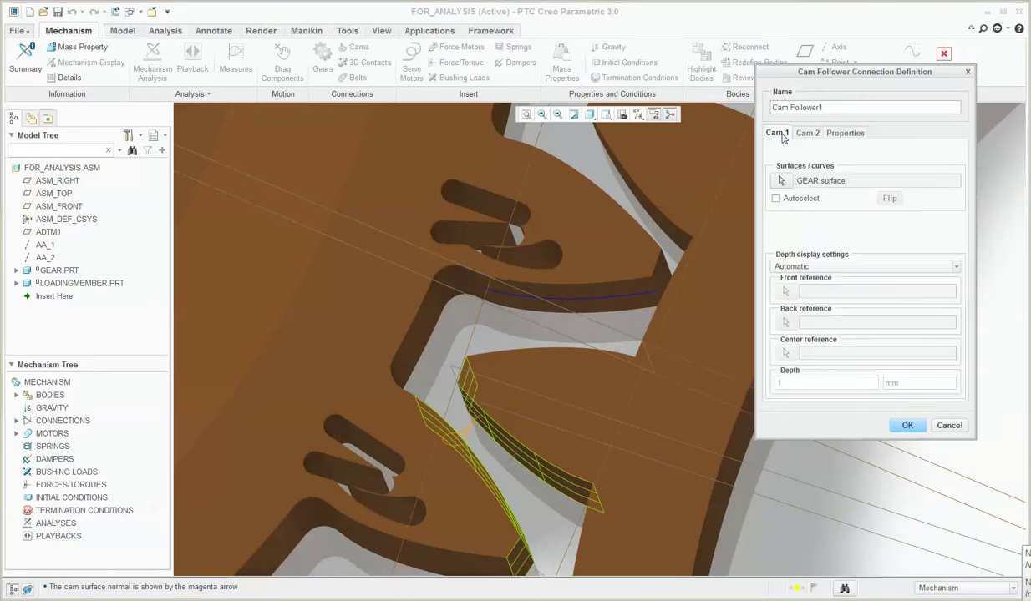
left_click(907, 426)
Step: Switch the assembly's display style to Shading With Edges
scroll(586, 373, "down", 5)
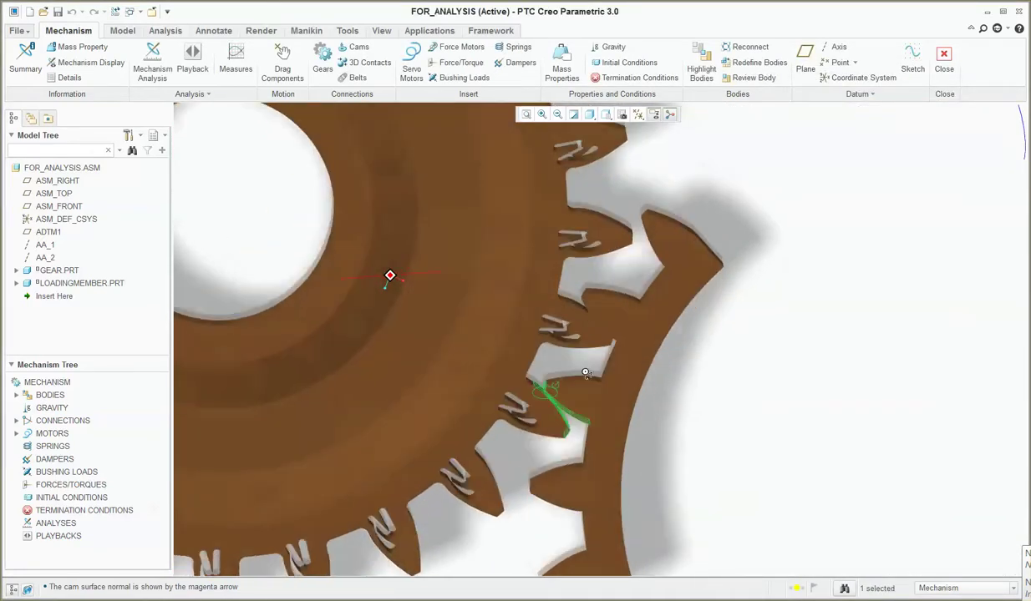
scroll(585, 373, "up", 10)
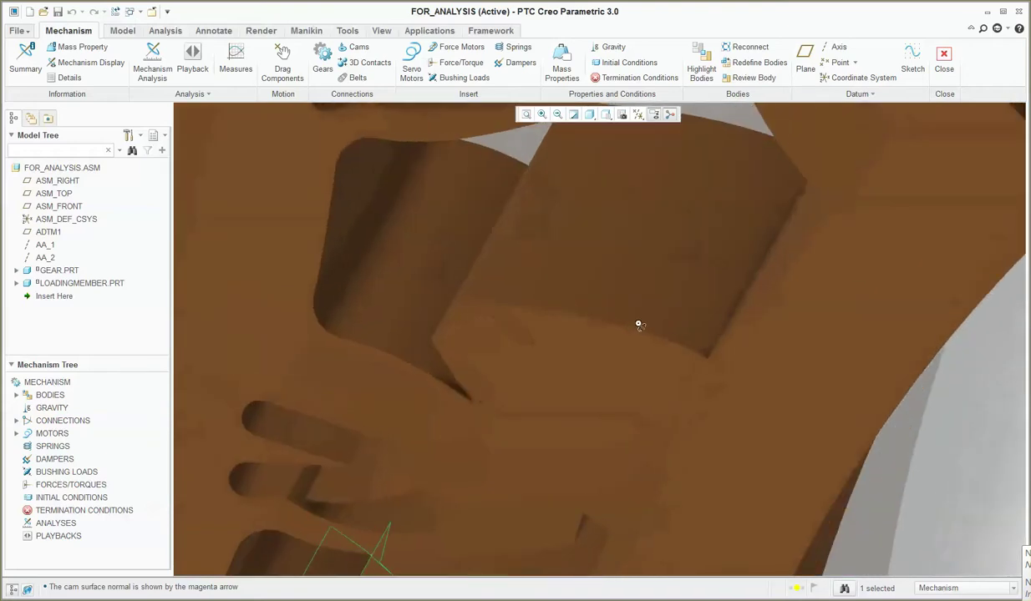
scroll(639, 326, "down", 4)
left_click(590, 114)
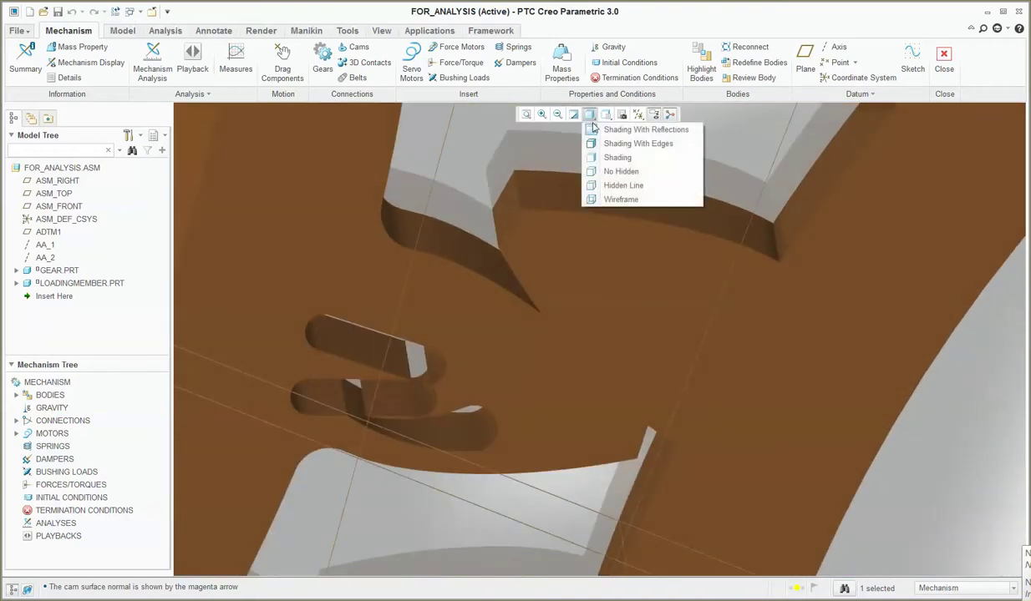
left_click(638, 143)
Step: Examine how the gear teeth and loading member teeth mesh around the cam-follower contact
scroll(612, 298, "down", 3)
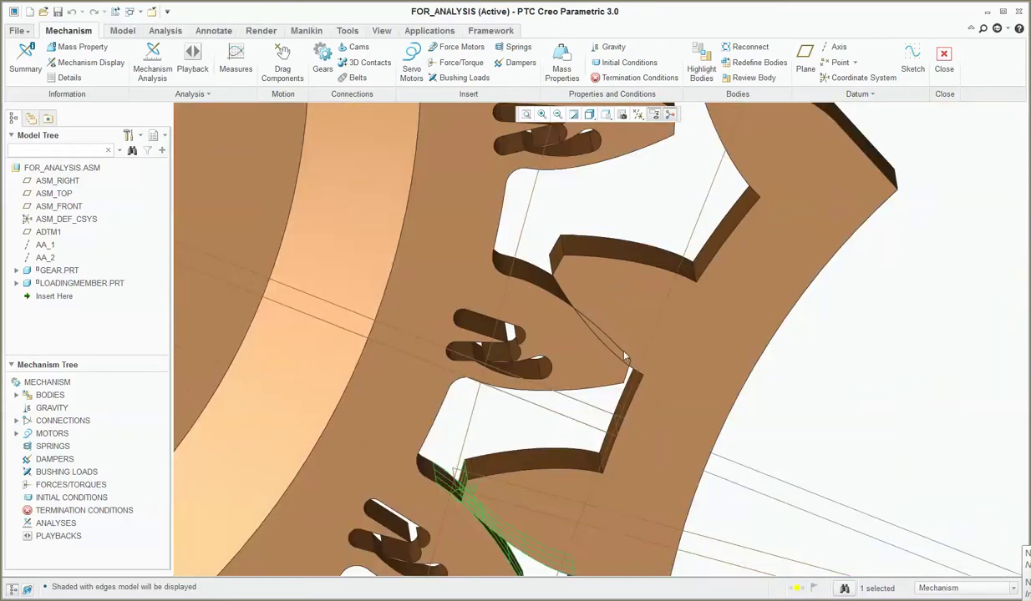
scroll(625, 357, "down", 3)
scroll(575, 373, "up", 6)
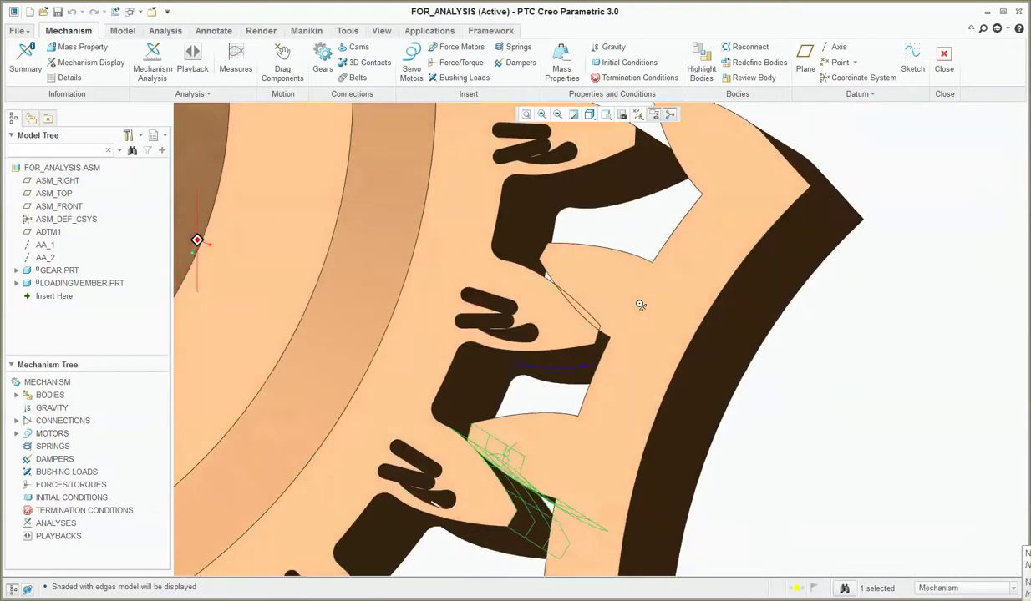
middle_click_drag(641, 304, 645, 366)
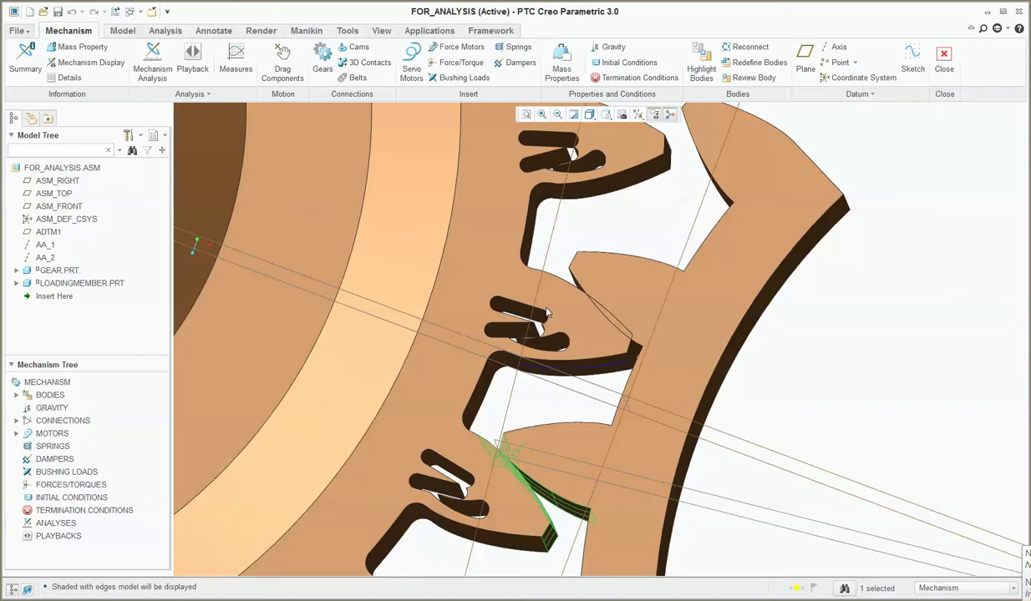
scroll(585, 359, "up", 5)
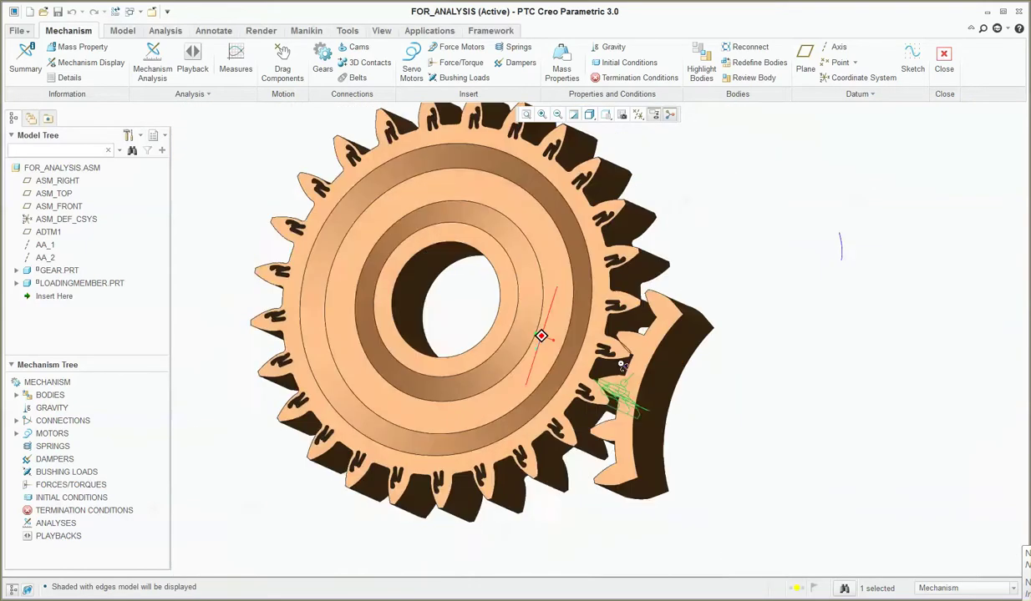
middle_click_drag(540, 338, 535, 342)
scroll(517, 329, "down", 3)
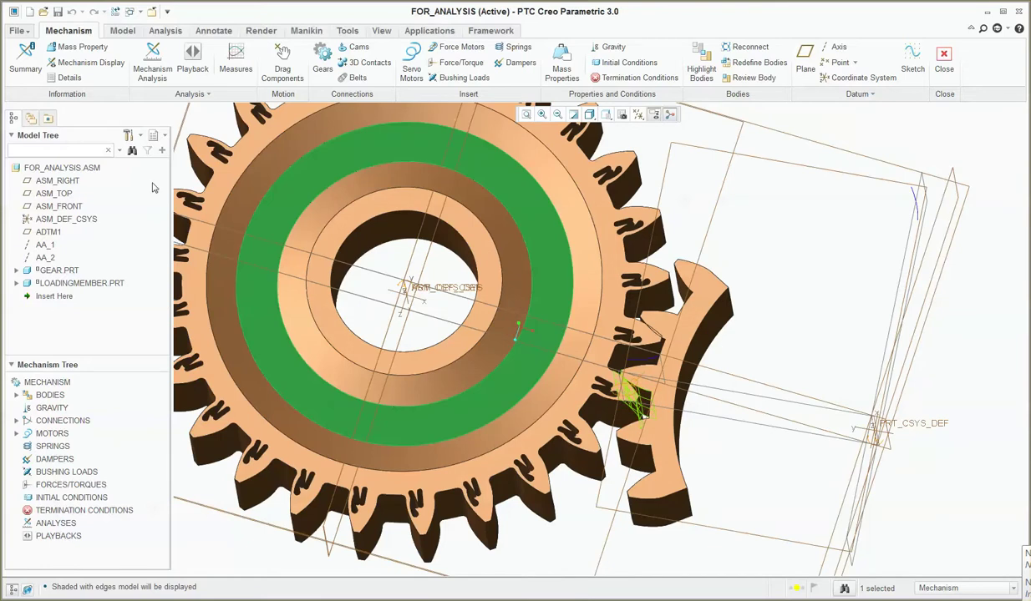
Step: Close the Mechanism application and delete LOADINGMEMBER.PRT from the assembly
left_click(943, 52)
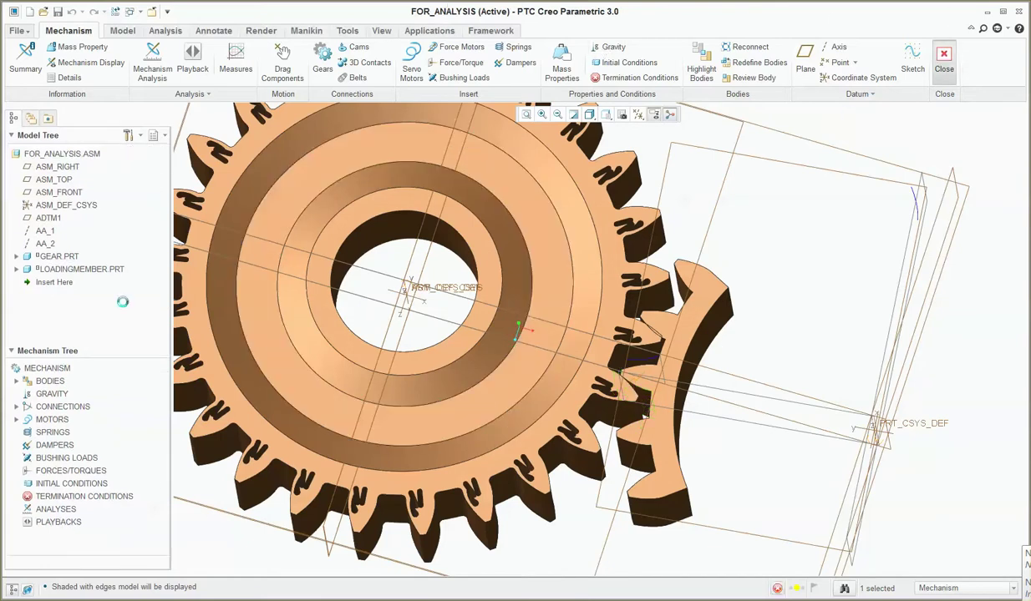
left_click(83, 285)
key("Delete")
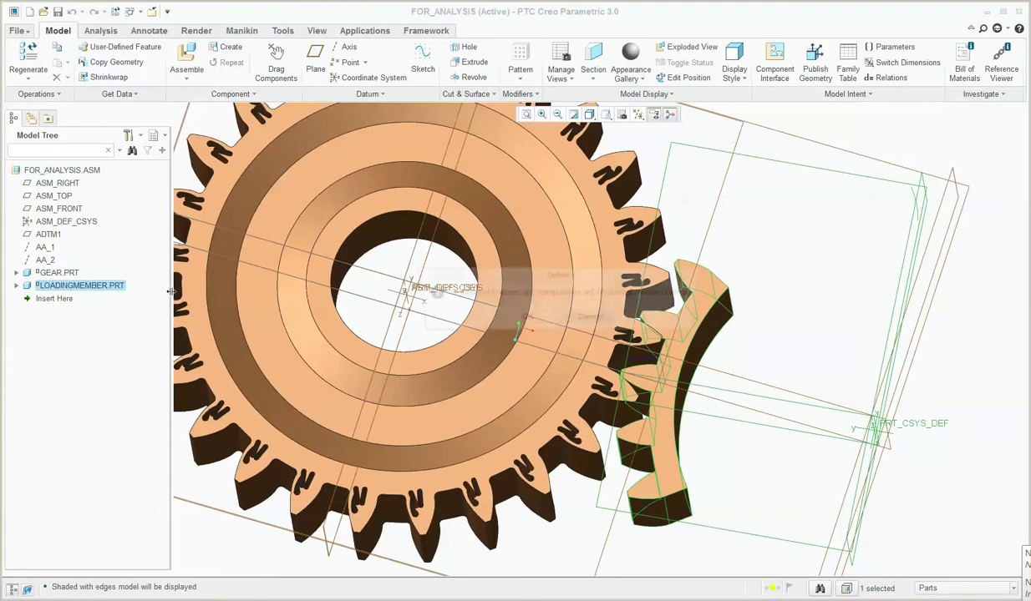
left_click(516, 318)
Step: Open the assembly's gear component in its own part window as the generic instance
left_click(434, 398)
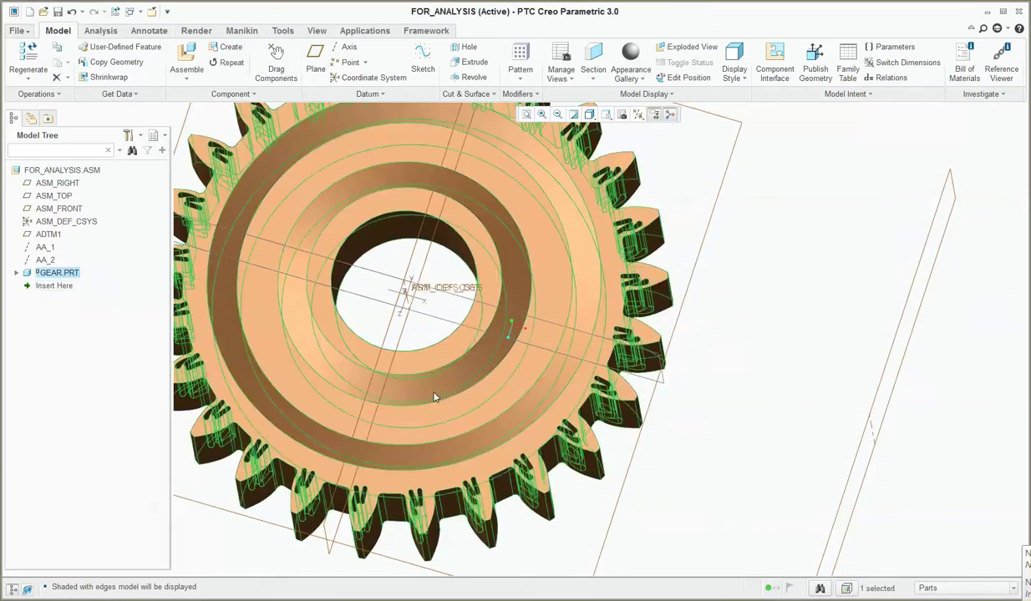
right_click(433, 398)
left_click(456, 113)
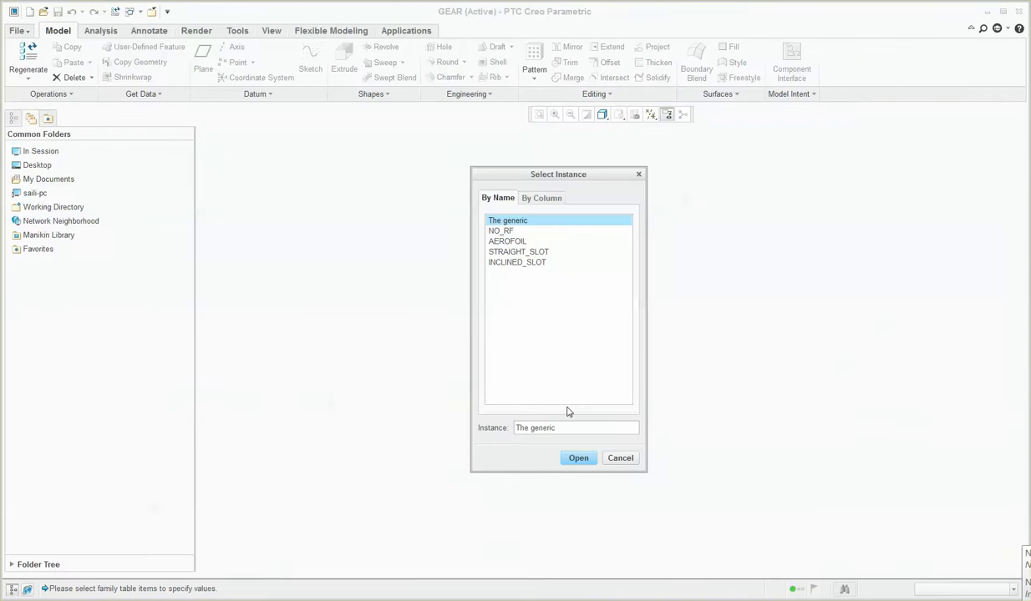
left_click(577, 459)
middle_click_drag(551, 449, 507, 419)
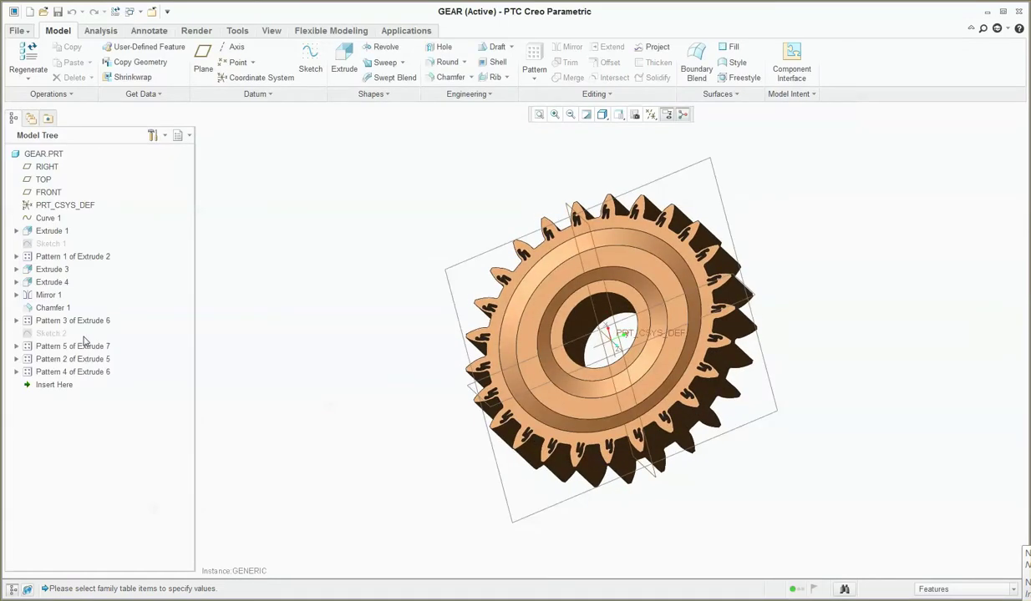
Step: Save a copy of the gear part as loadingmember_1 in the GearCreo folder
key("alt+f")
key("a")
key("c")
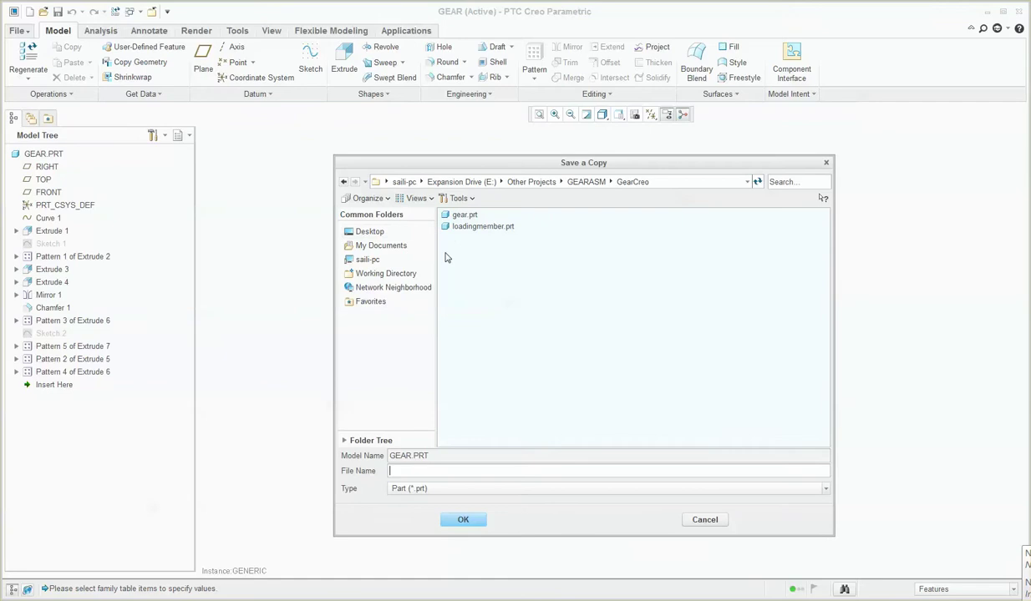
left_click(457, 225)
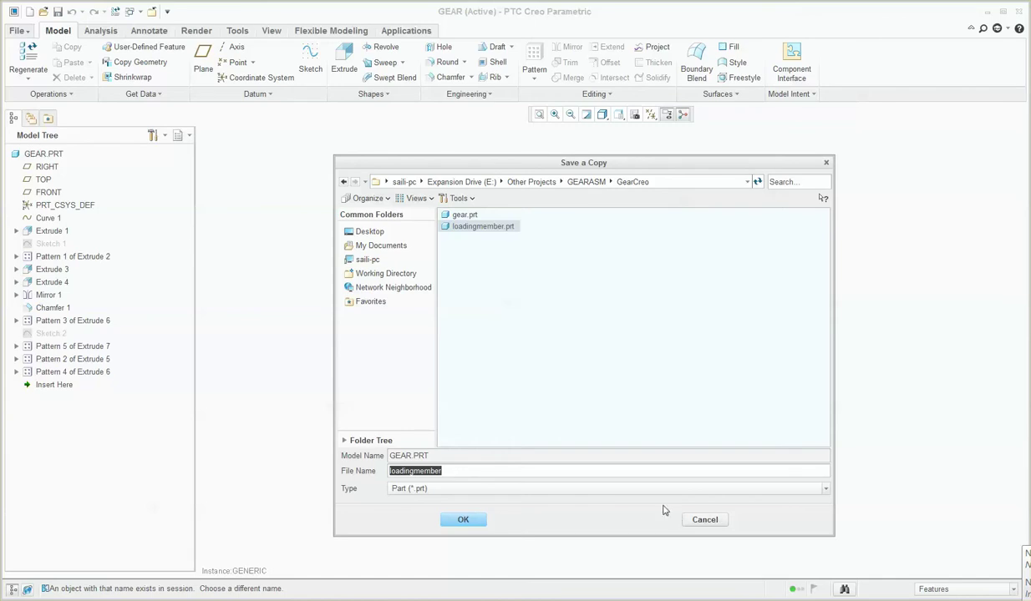
left_click(454, 470)
type("_1")
key("Return")
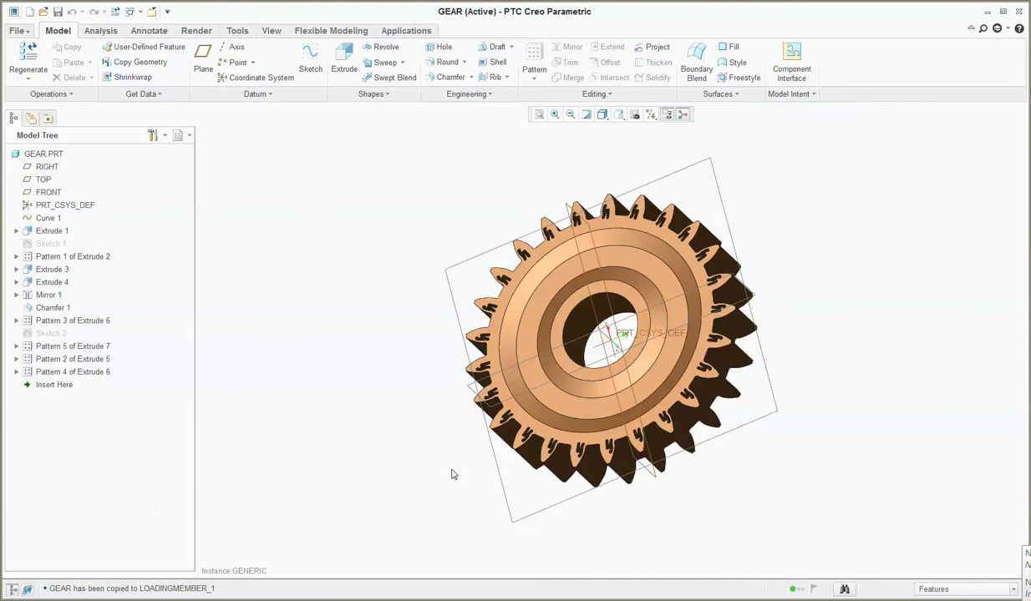
Step: Erase all objects that are not displayed from the session
key("alt+f")
key("m")
key("n")
key("Return")
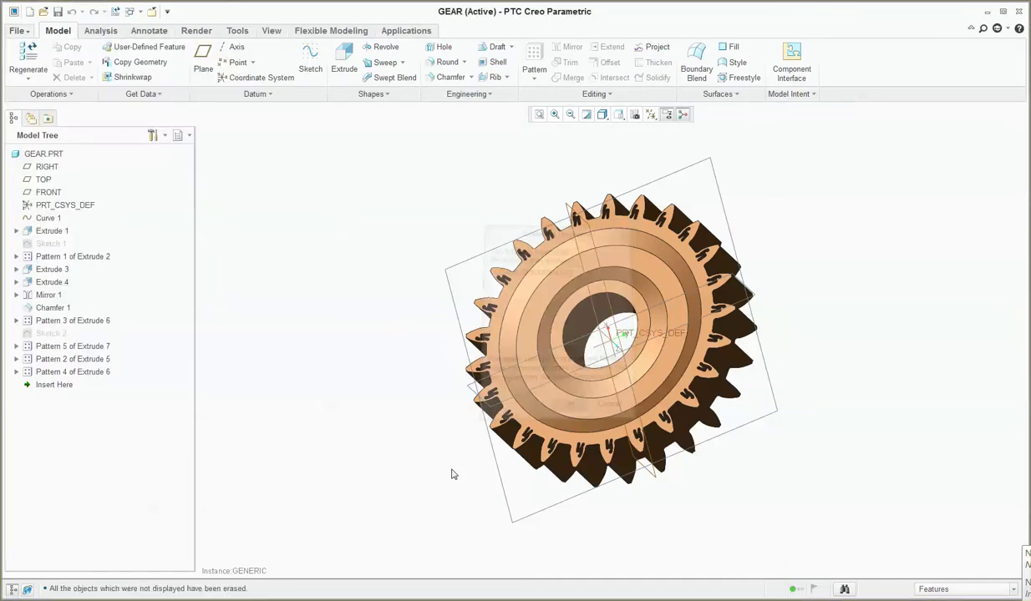
Step: Open the generic of loadingmember_1.prt
key("ctrl+o")
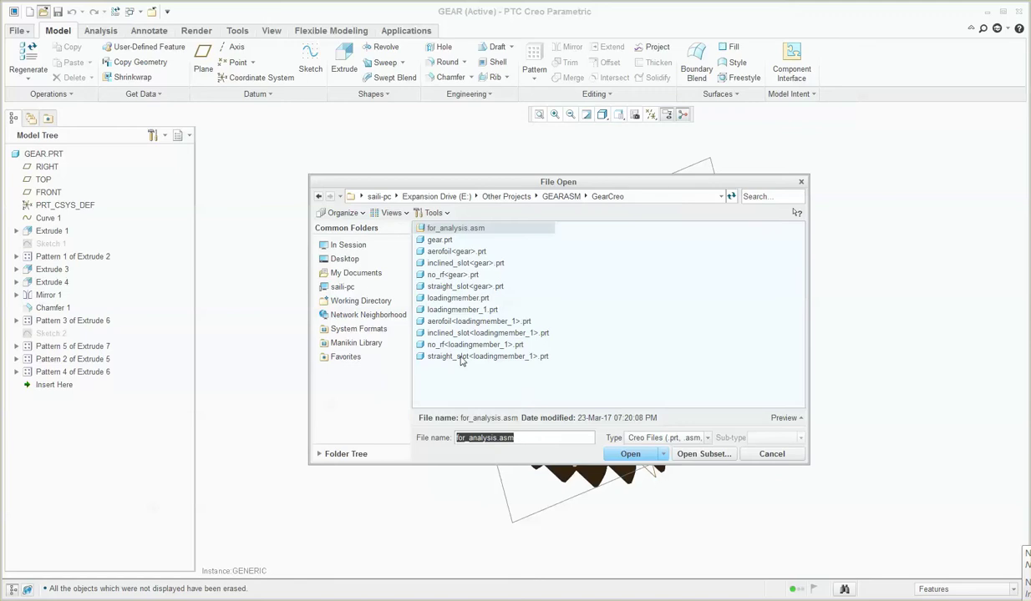
double_click(462, 309)
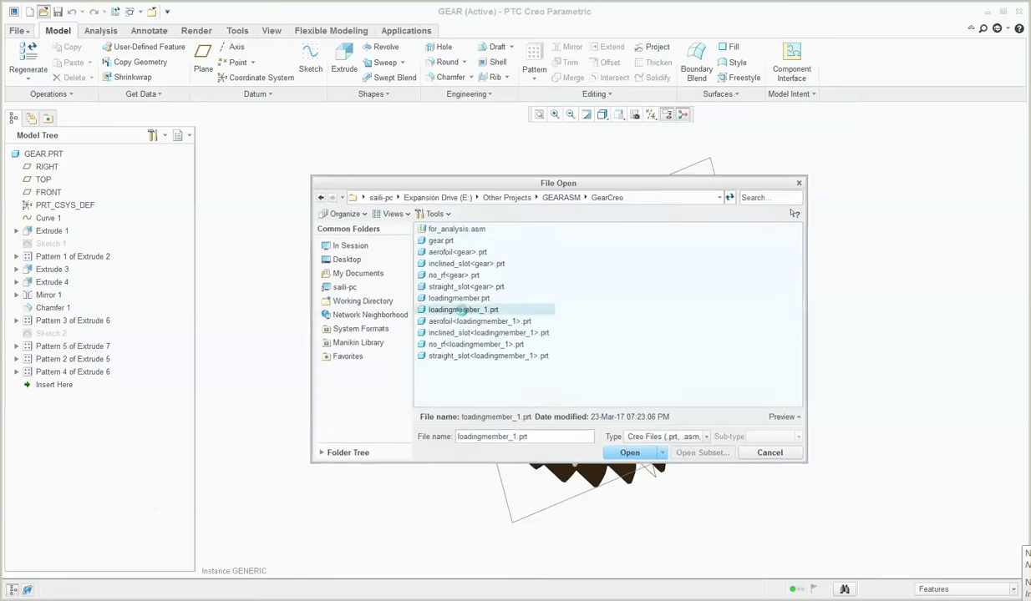
left_click(574, 456)
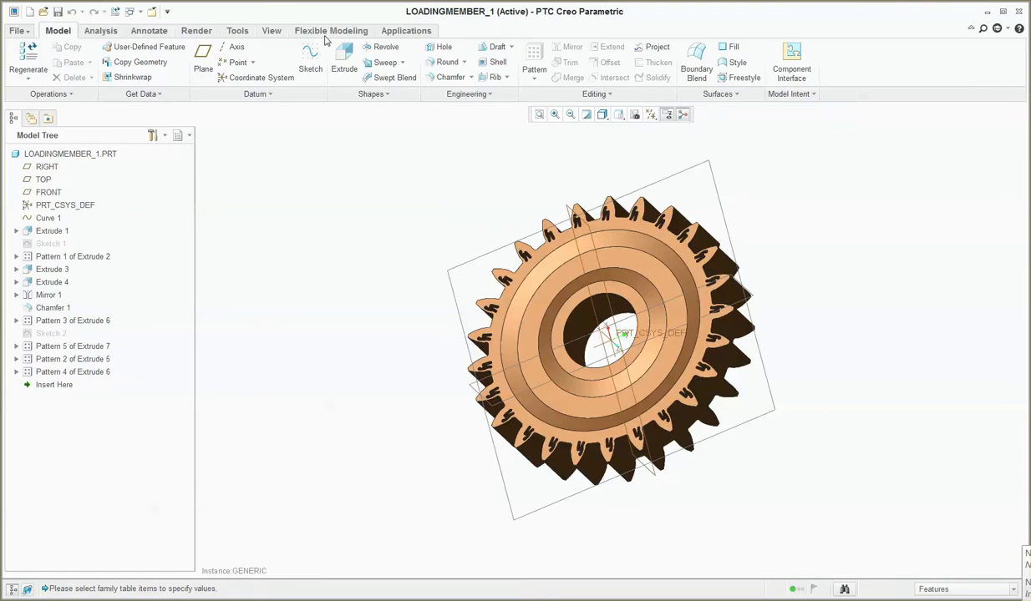
Step: Delete the NO_RF, AEROFOIL, STRAIGHT_SLOT and INCLINED_SLOT instances from the part's family table
left_click(237, 30)
left_click(358, 62)
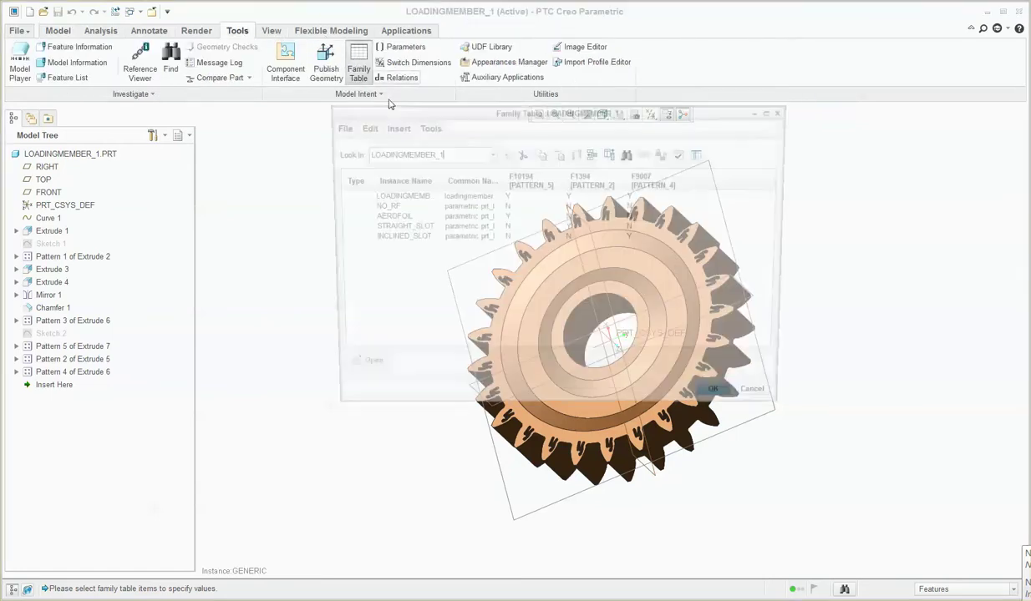
left_click(456, 254)
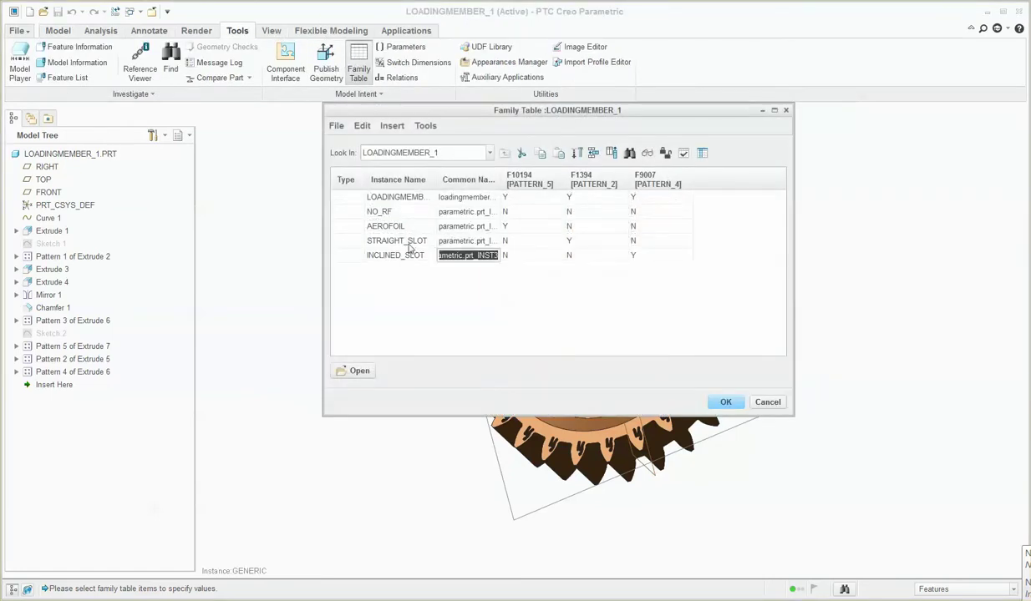
left_click(376, 210, "shift")
right_click(376, 210)
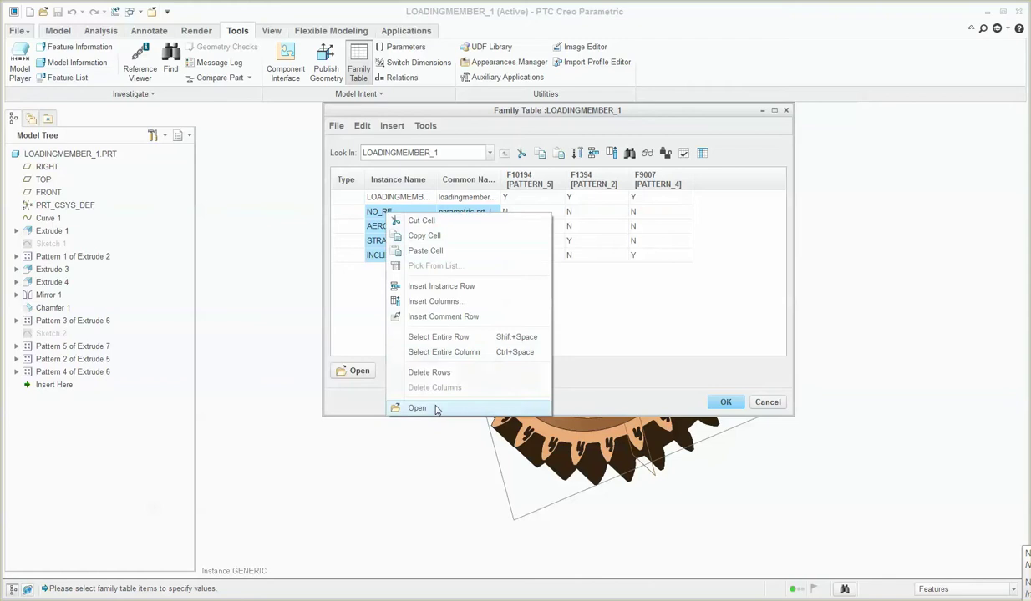
left_click(428, 371)
left_click(535, 272)
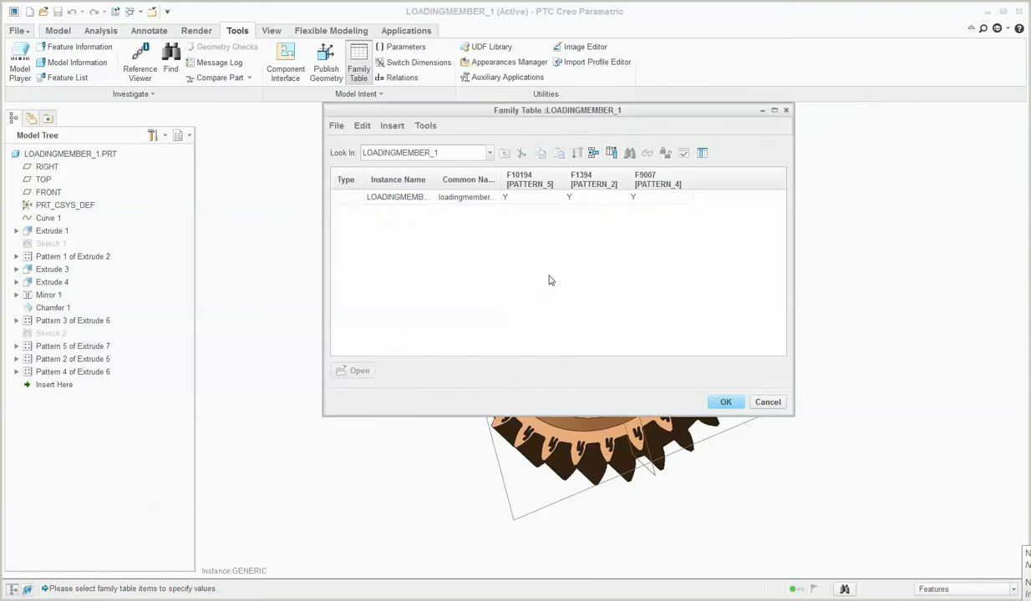
Step: Remove the PATTERN_5, PATTERN_2 and PATTERN_4 feature items from the LOADINGMEMBER_1 family table
left_click(614, 157)
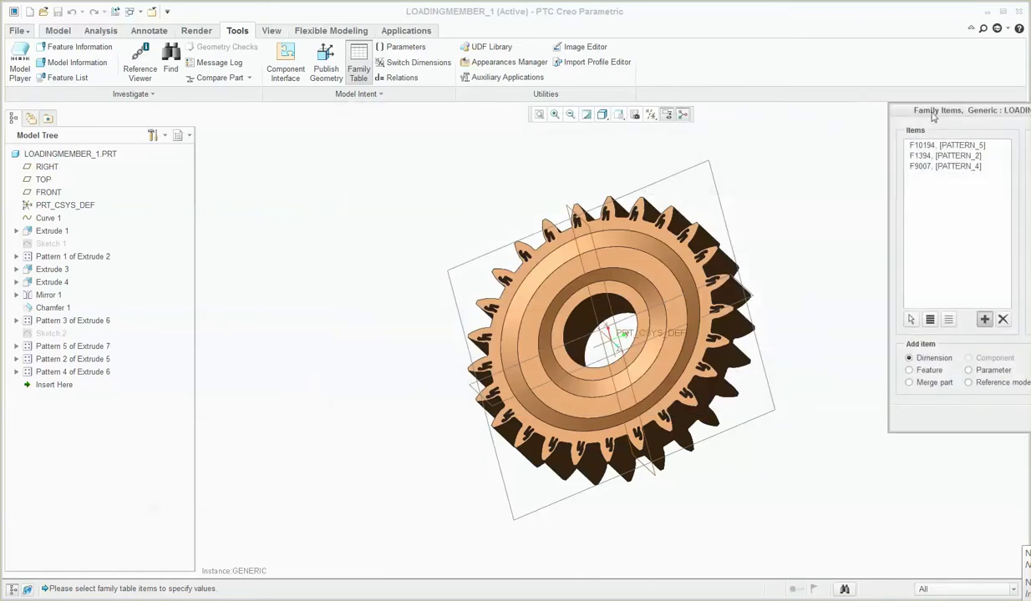
left_click_drag(897, 109, 592, 139)
left_click(594, 192)
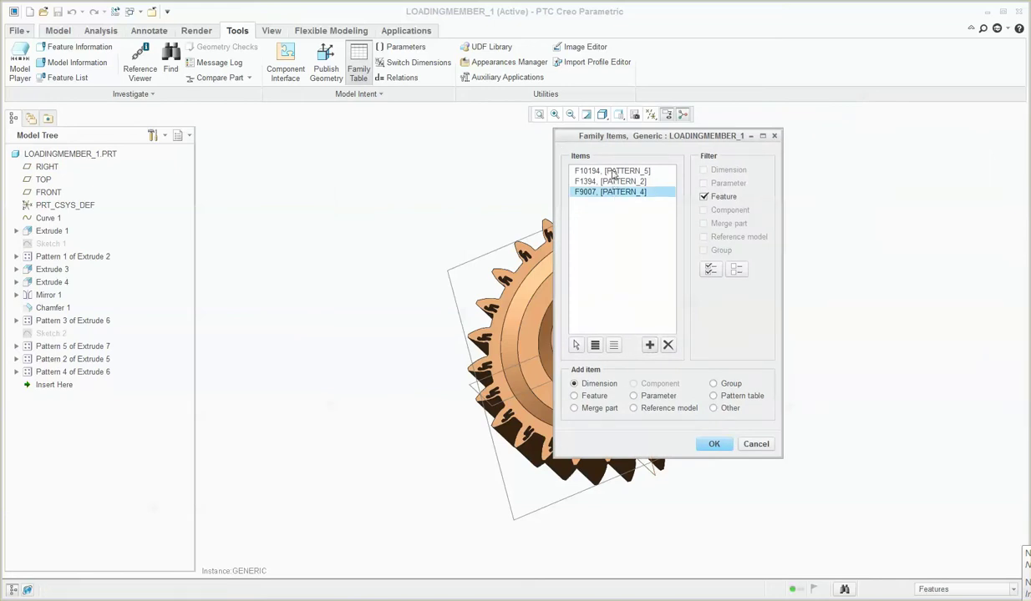
left_click(613, 172, "shift")
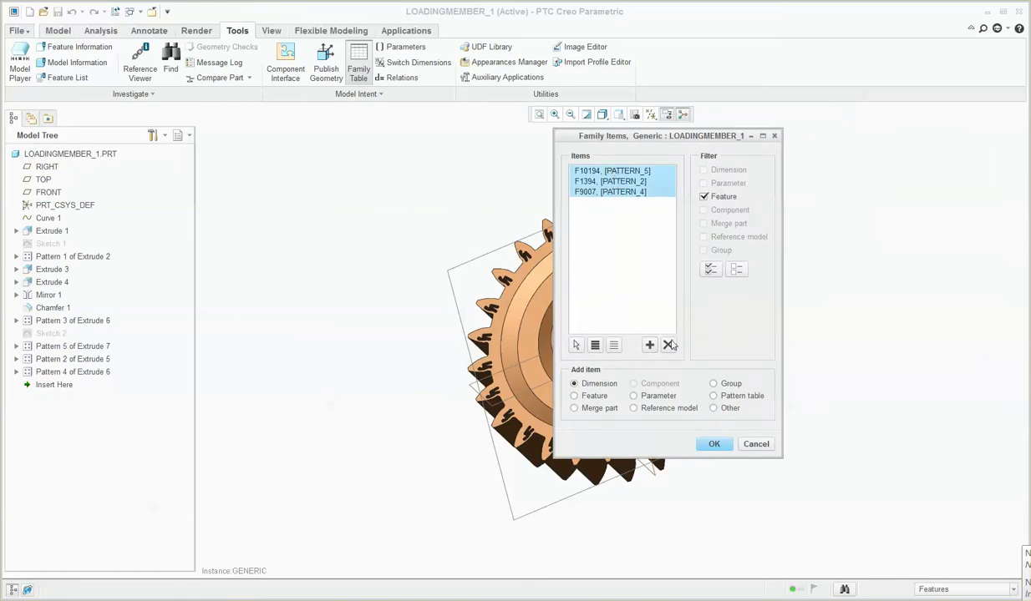
key("Delete")
left_click(714, 443)
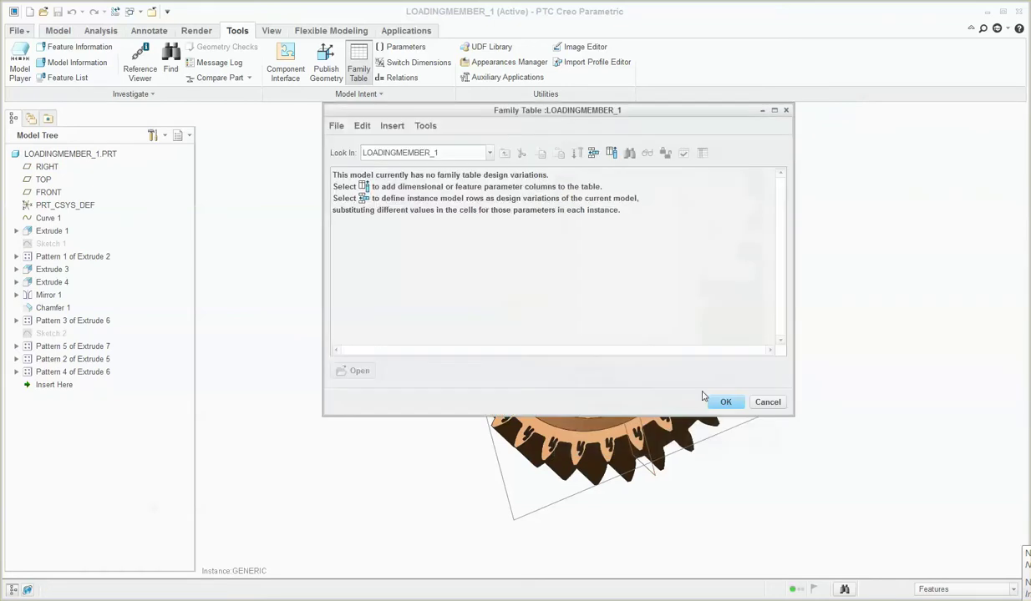
Step: Accept the emptied family table and delete the Pattern 5, Pattern 2 and Pattern 4 features from the part
left_click(721, 399)
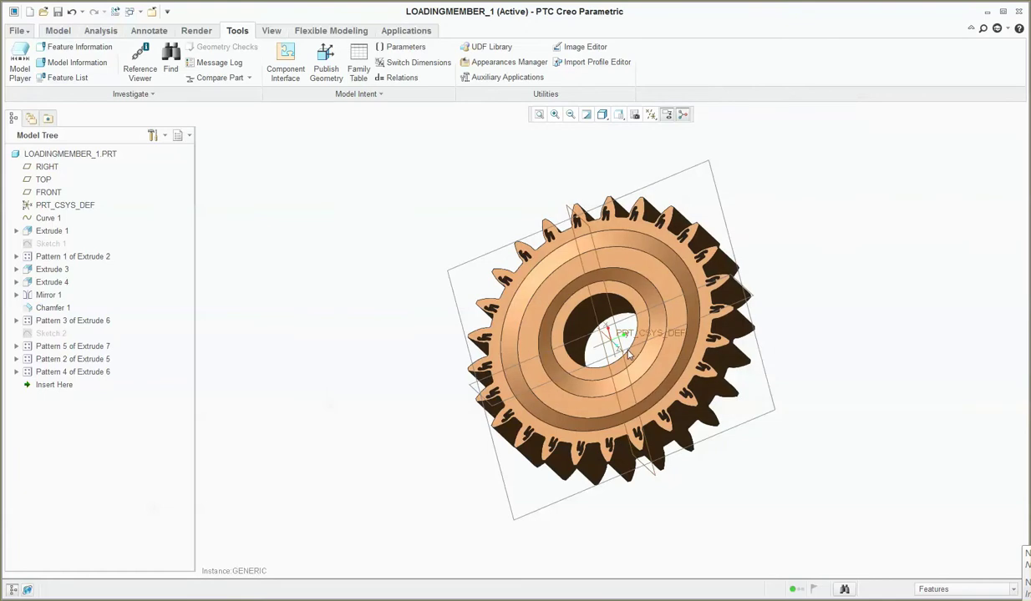
scroll(744, 283, "down", 2)
scroll(702, 266, "up", 4)
scroll(666, 289, "down", 1)
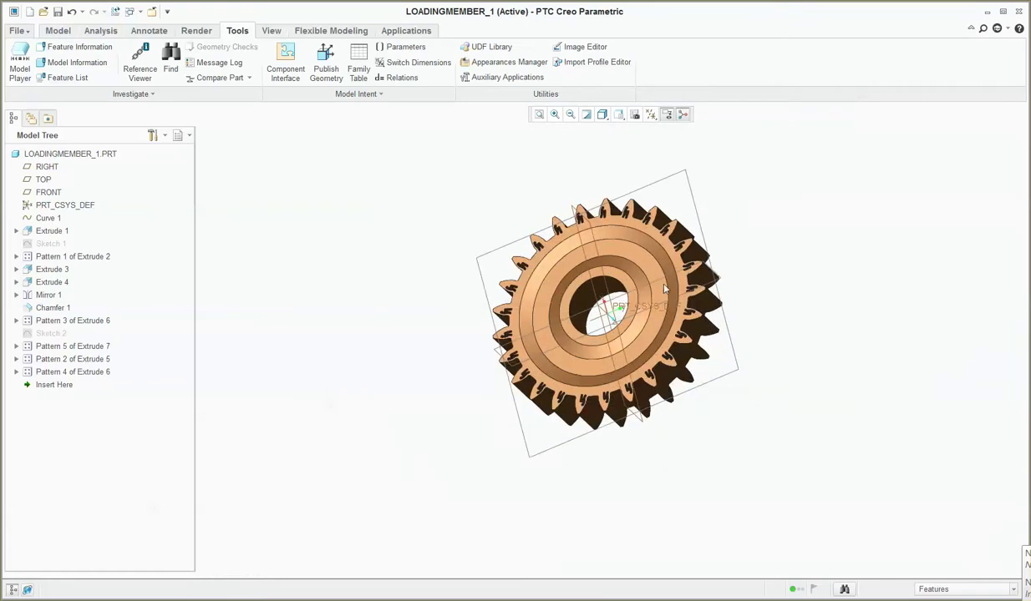
scroll(665, 289, "down", 1)
left_click(69, 371)
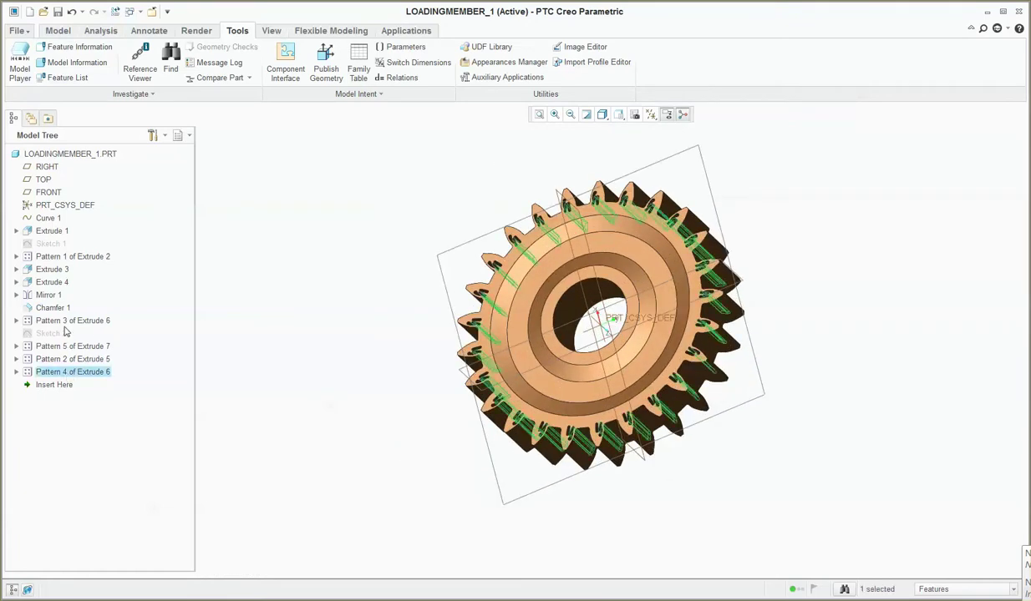
left_click(79, 345, "shift")
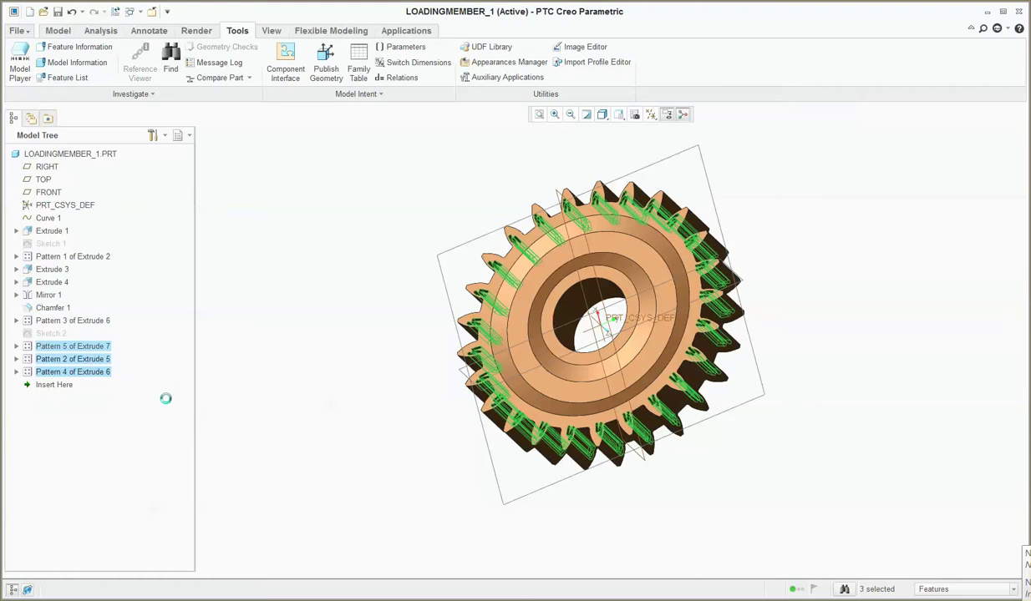
key("Delete")
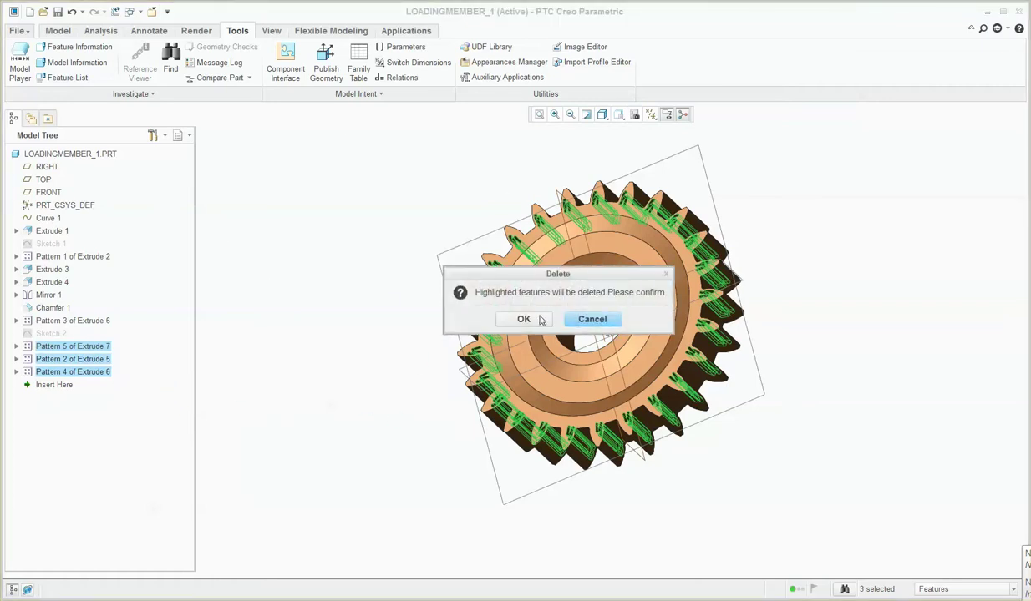
left_click(540, 320)
middle_click_drag(543, 321, 660, 300)
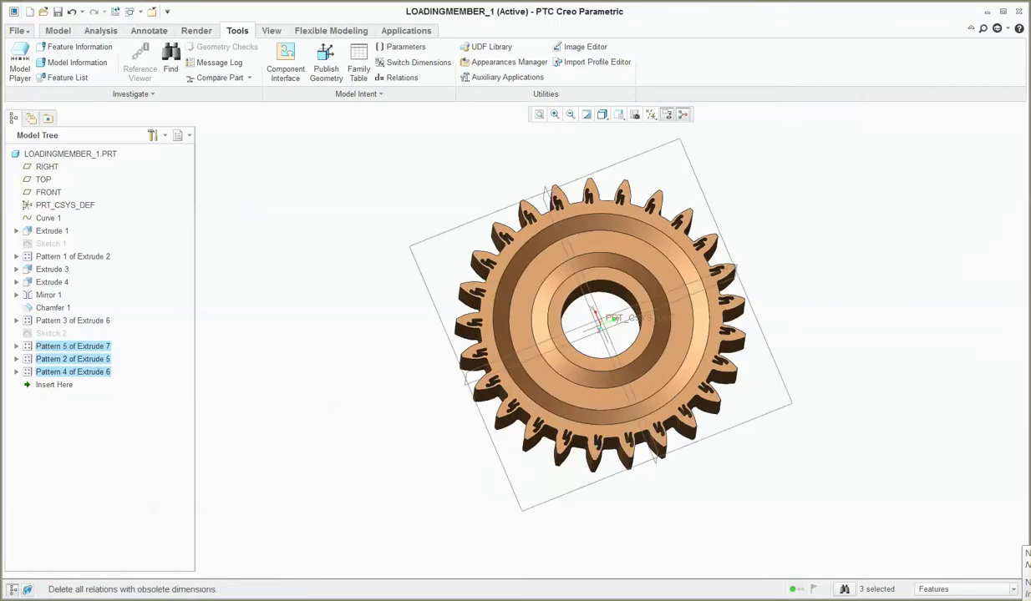
Step: Start an Extrude with an internal sketch on the gear's front face and orient the view to the sketch plane
middle_click_drag(582, 257, 603, 335)
scroll(620, 303, "up", 5)
scroll(619, 303, "down", 5)
scroll(455, 346, "up", 5)
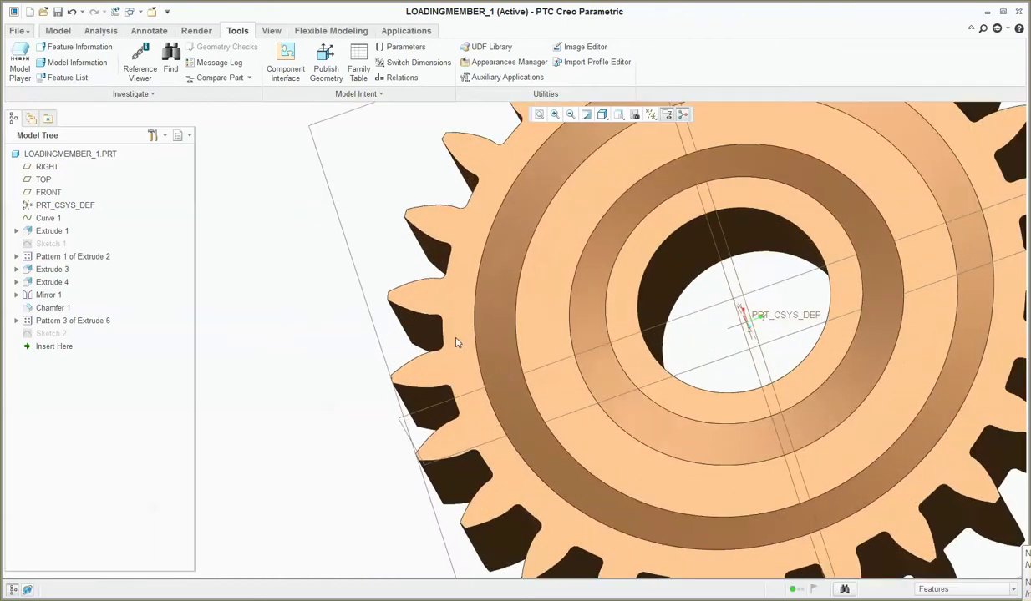
middle_click_drag(455, 346, 464, 356)
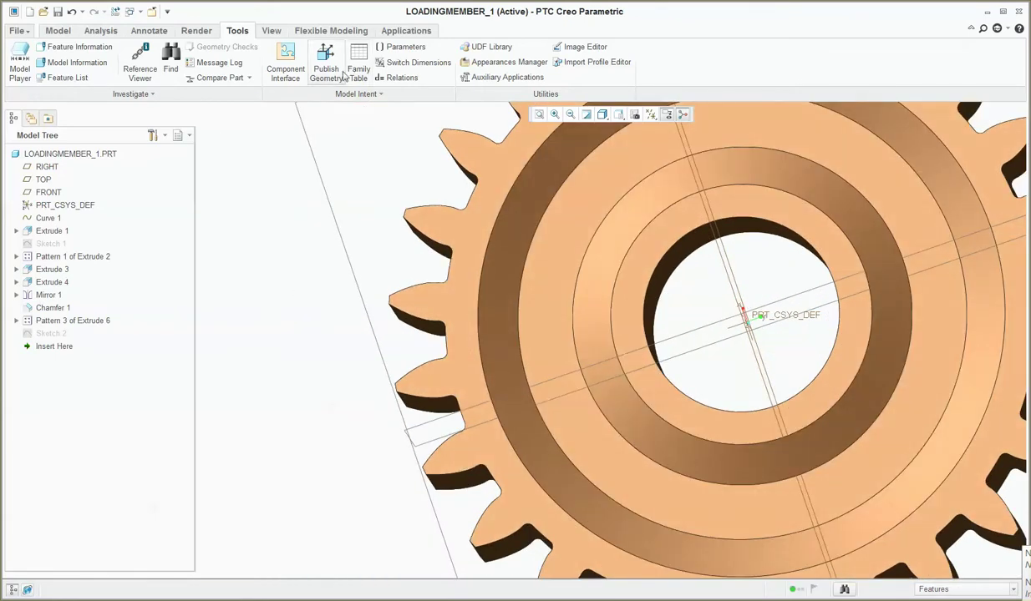
left_click(53, 30)
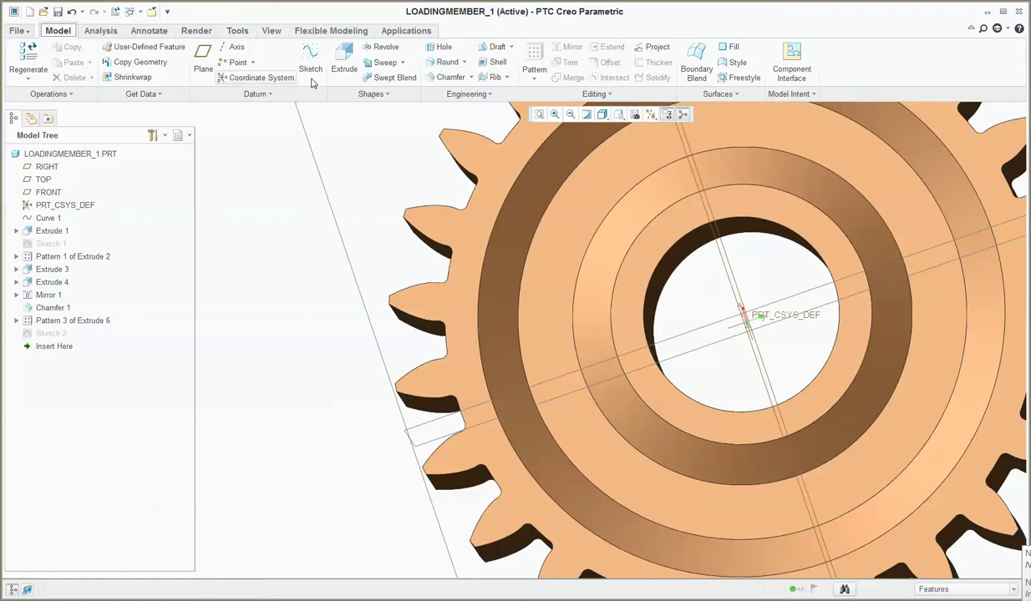
left_click(343, 64)
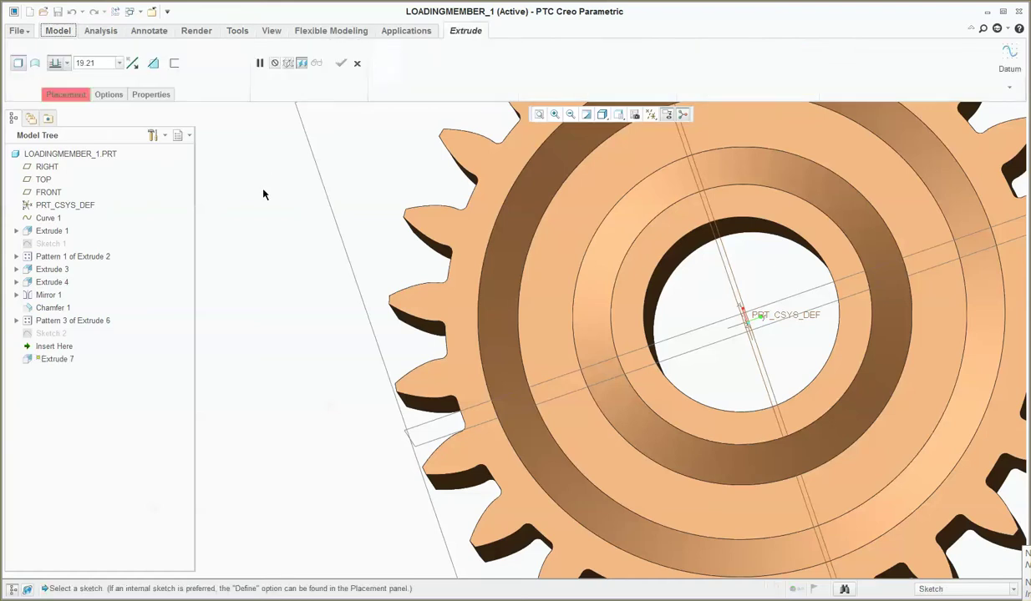
left_click(455, 320)
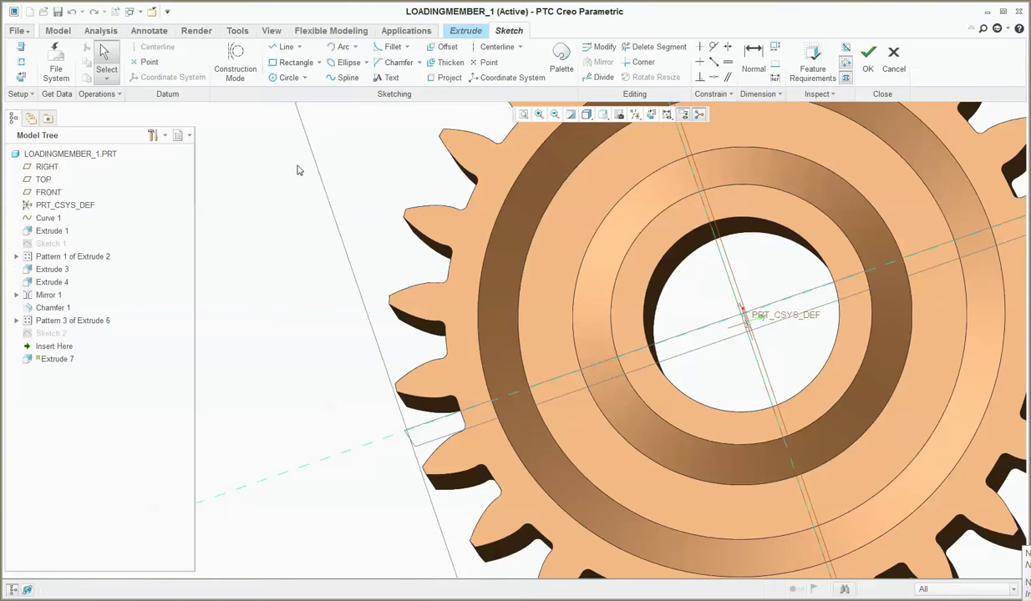
left_click(872, 72)
left_click(612, 331)
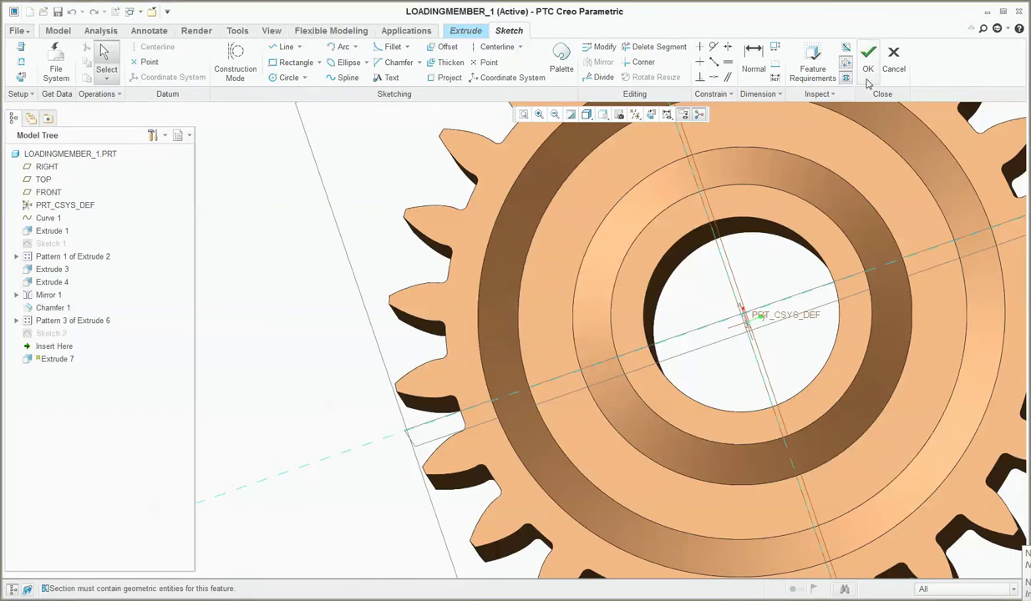
left_click(652, 115)
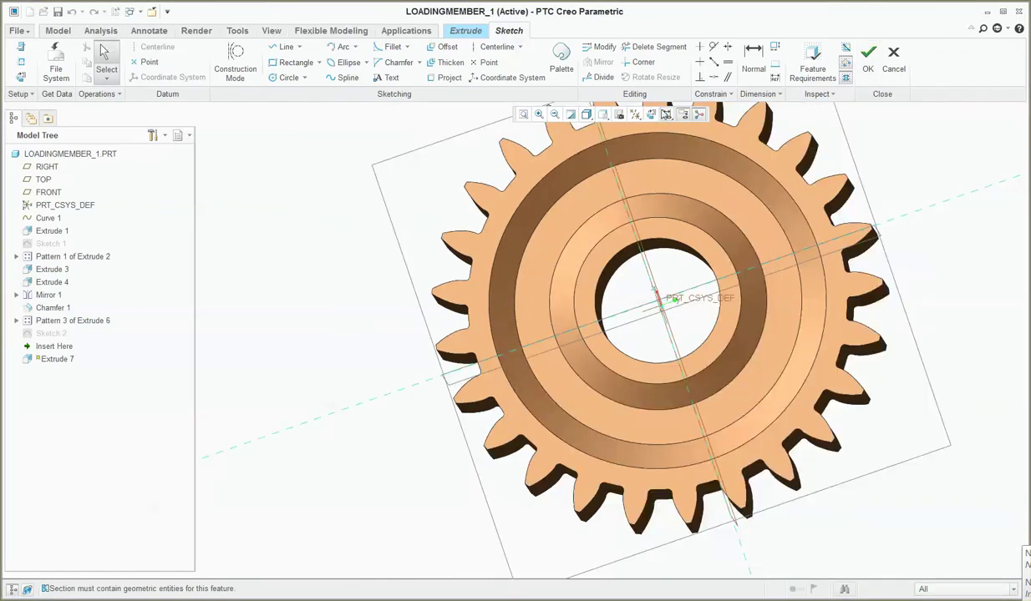
Step: Add the flank surface at an upper tooth root and the matching vertex at a lower tooth root as sketch references
scroll(468, 267, "up", 4)
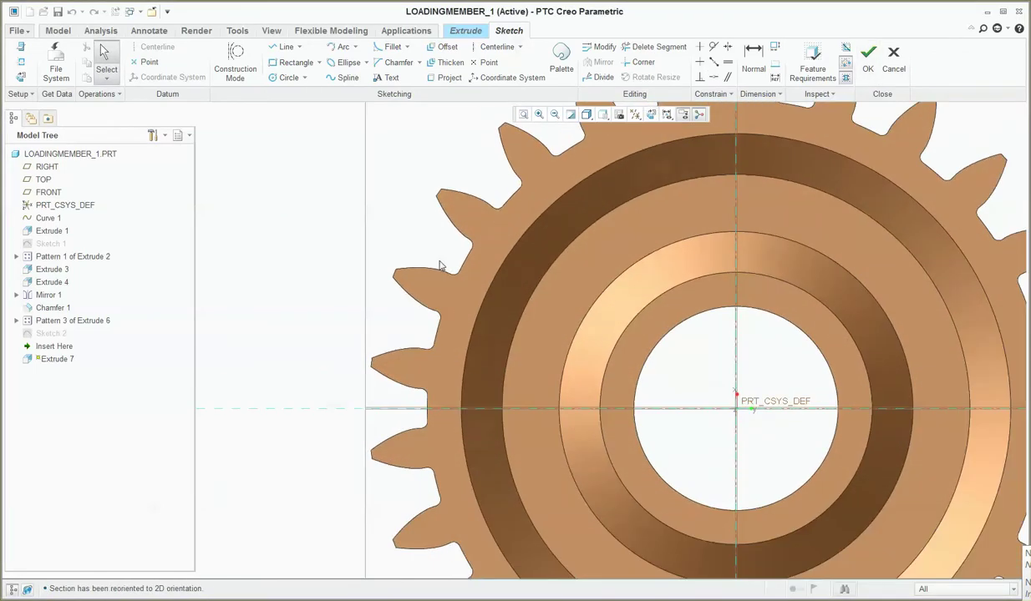
scroll(498, 216, "up", 2)
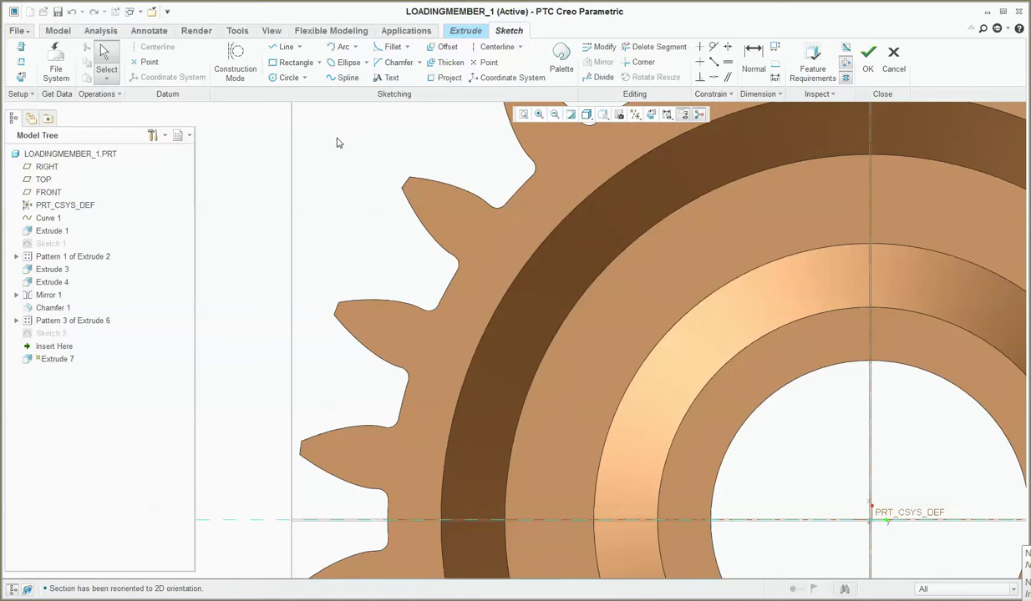
scroll(473, 204, "up", 2)
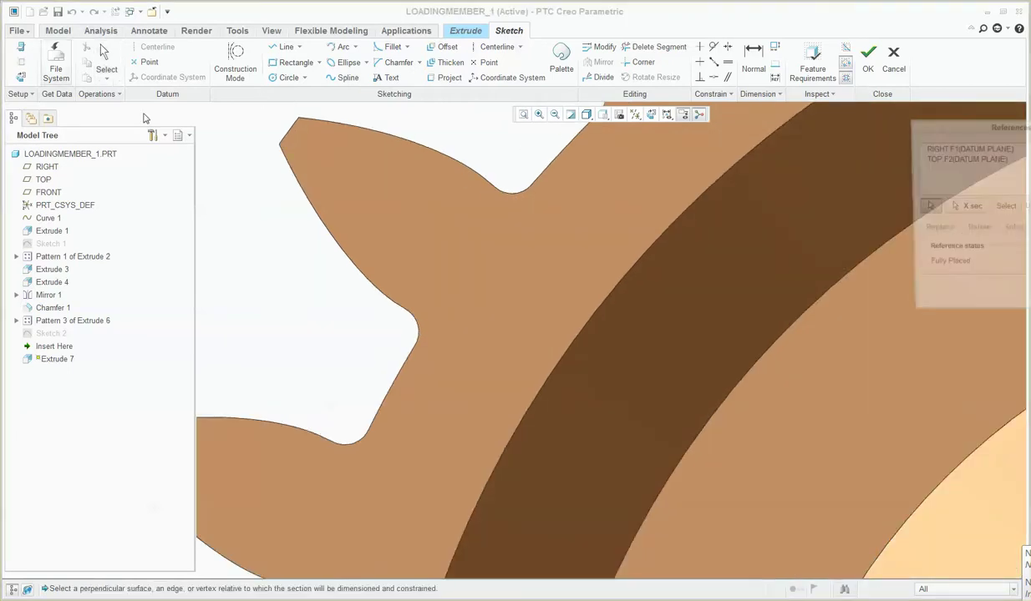
scroll(487, 186, "up", 2)
left_click(502, 201)
scroll(523, 186, "down", 5)
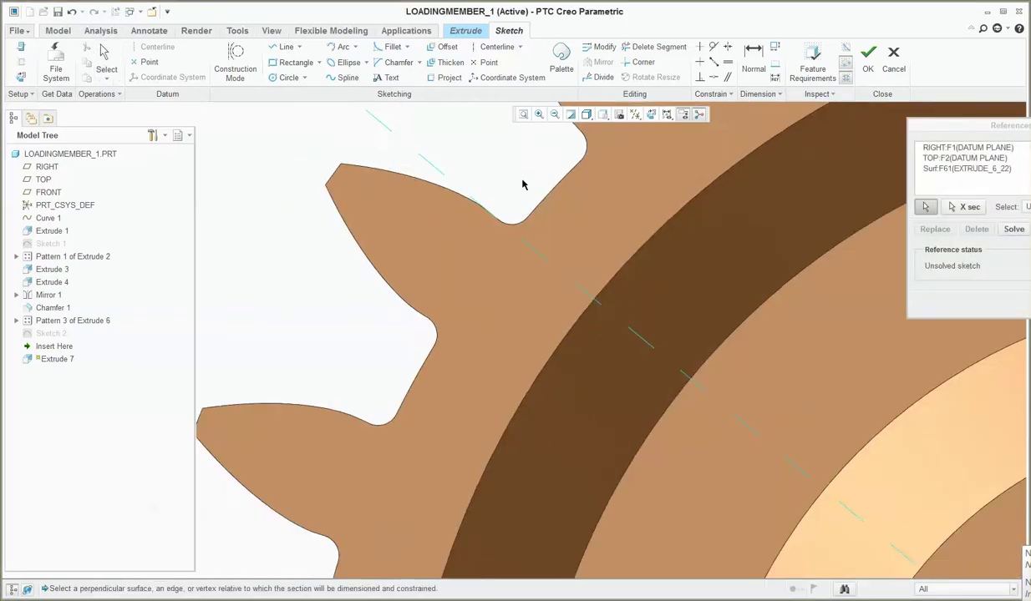
scroll(539, 185, "down", 2)
scroll(505, 375, "up", 1)
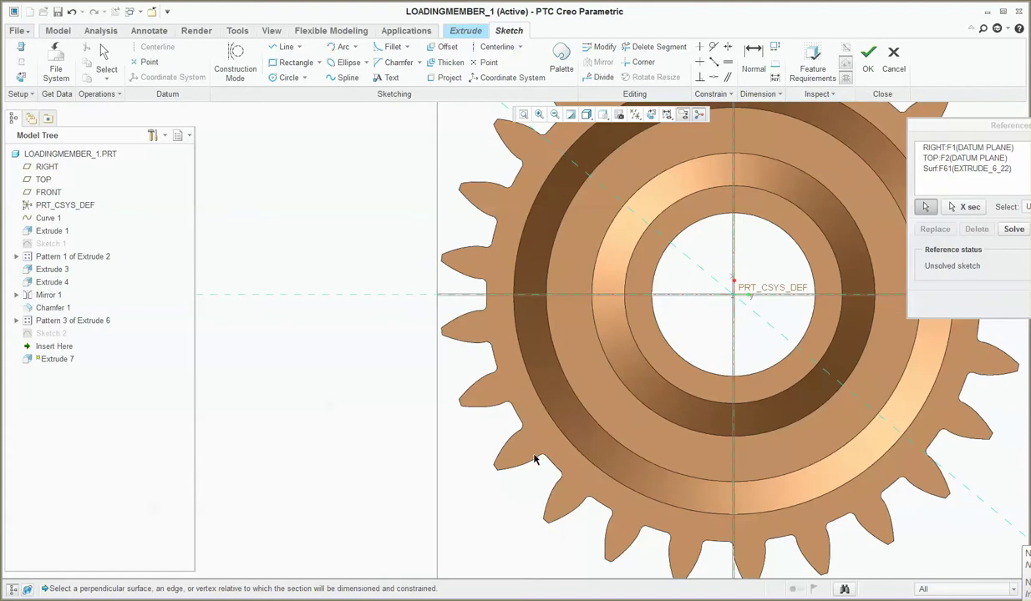
scroll(535, 459, "up", 1)
left_click(539, 459)
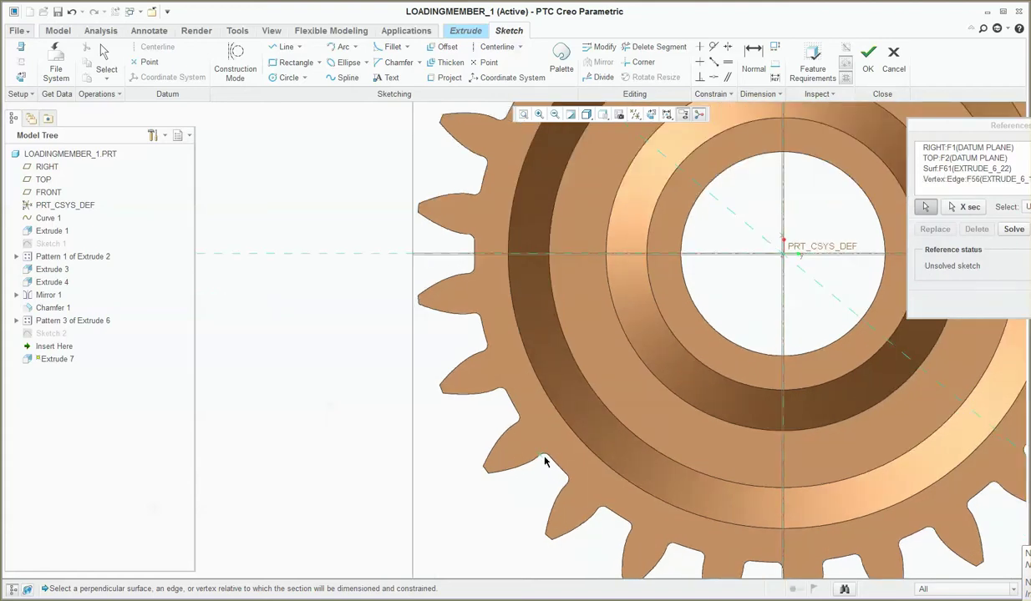
scroll(544, 461, "up", 3)
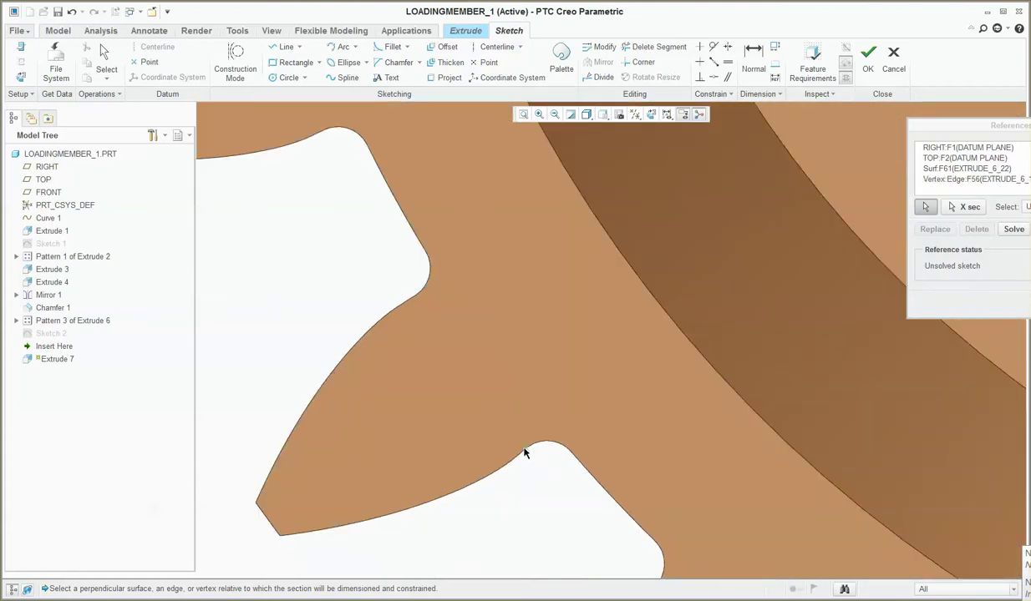
middle_click(526, 428)
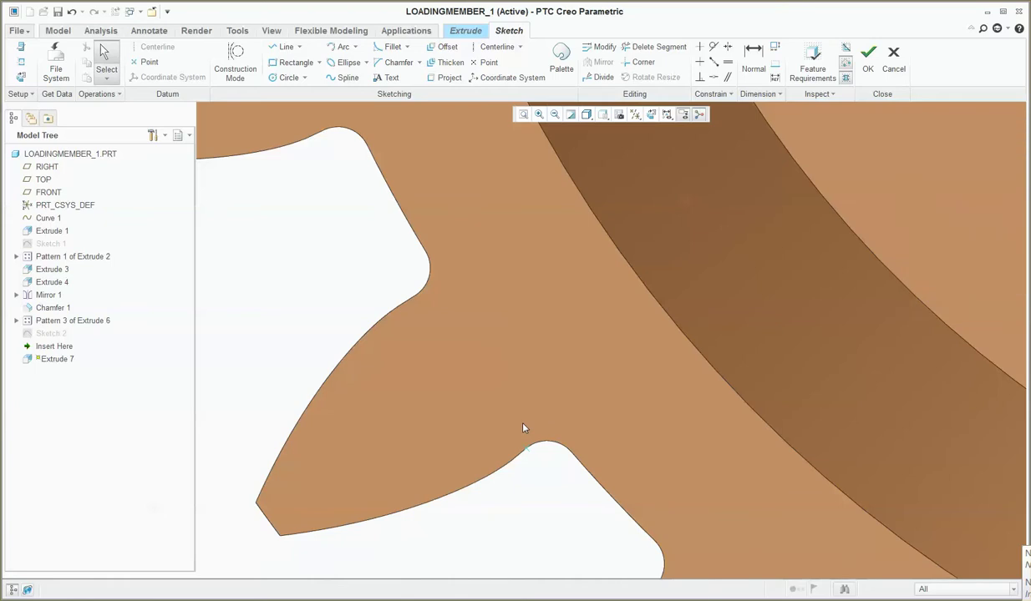
Step: Sketch two connected lines from the lower tooth-root reference to the gear centre and out to the upper tooth root
scroll(278, 447, "down", 5)
scroll(321, 444, "down", 3)
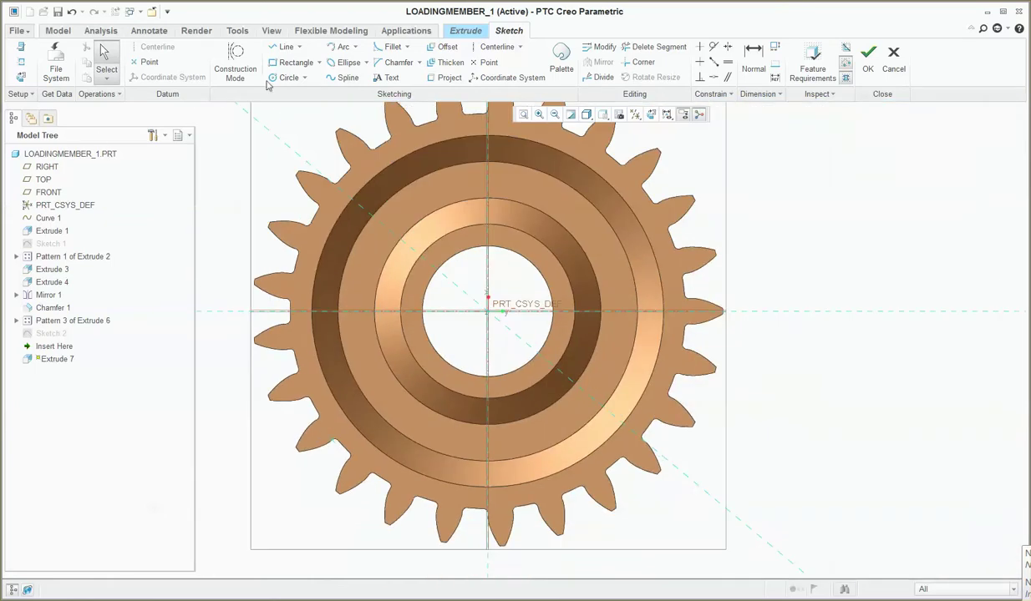
key("l")
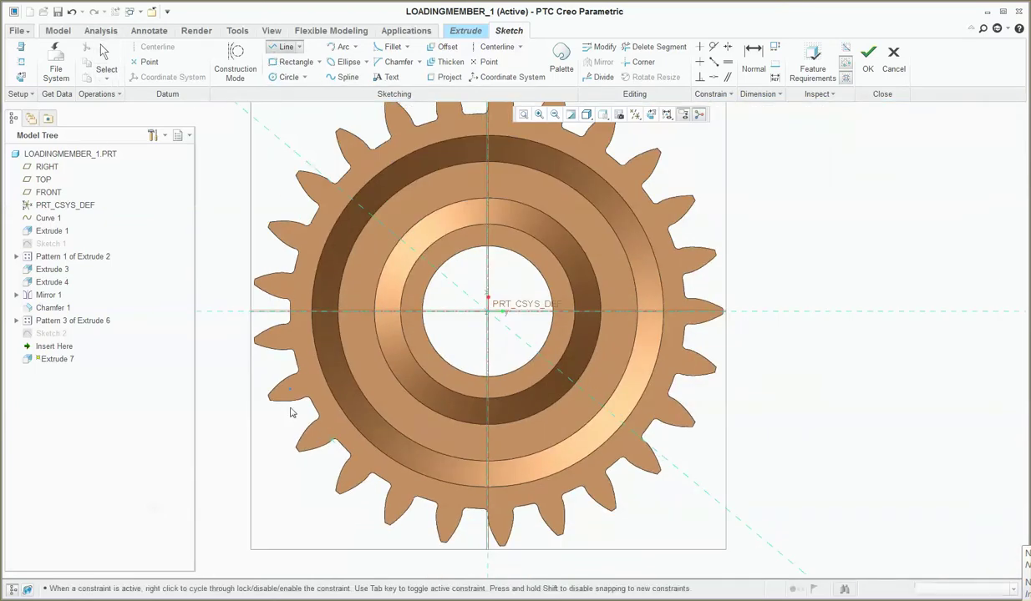
left_click(333, 443)
left_click(487, 310)
left_click(334, 183)
middle_click(334, 184)
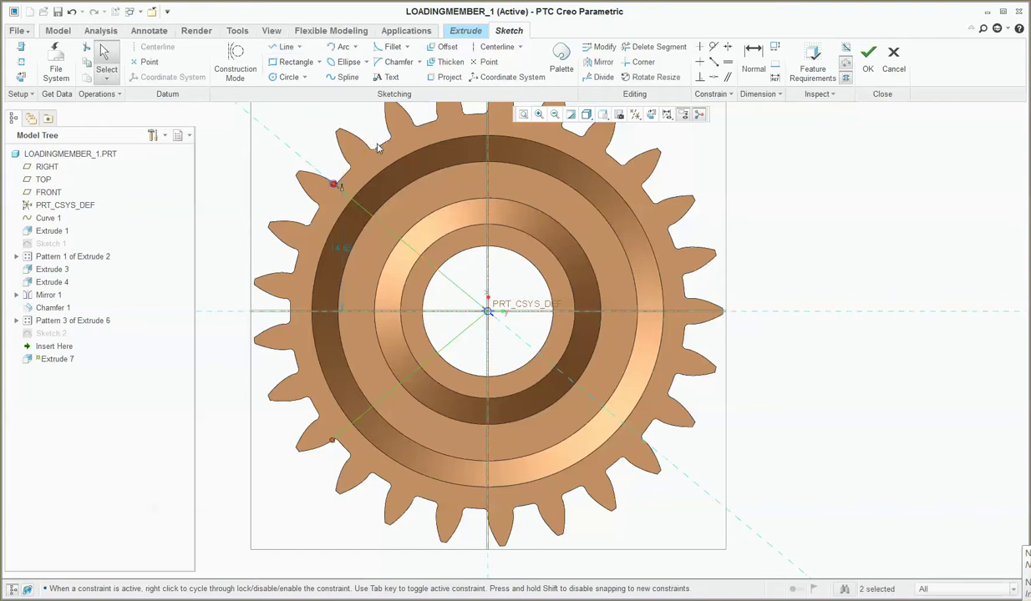
Step: Finish the section and set the extrude to remove material through all, reversing its depth direction and material side
left_click(868, 57)
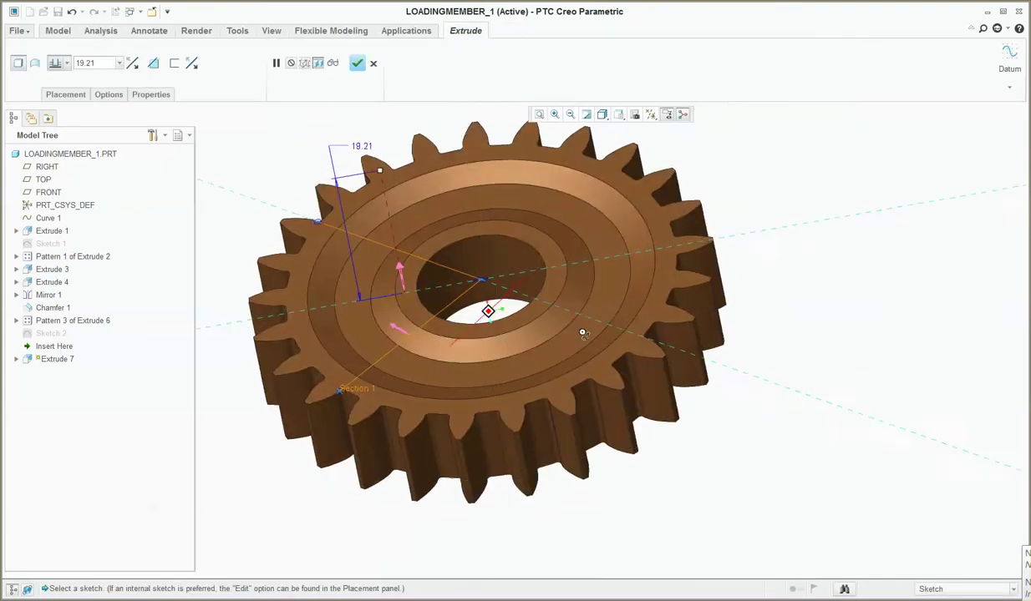
left_click(152, 64)
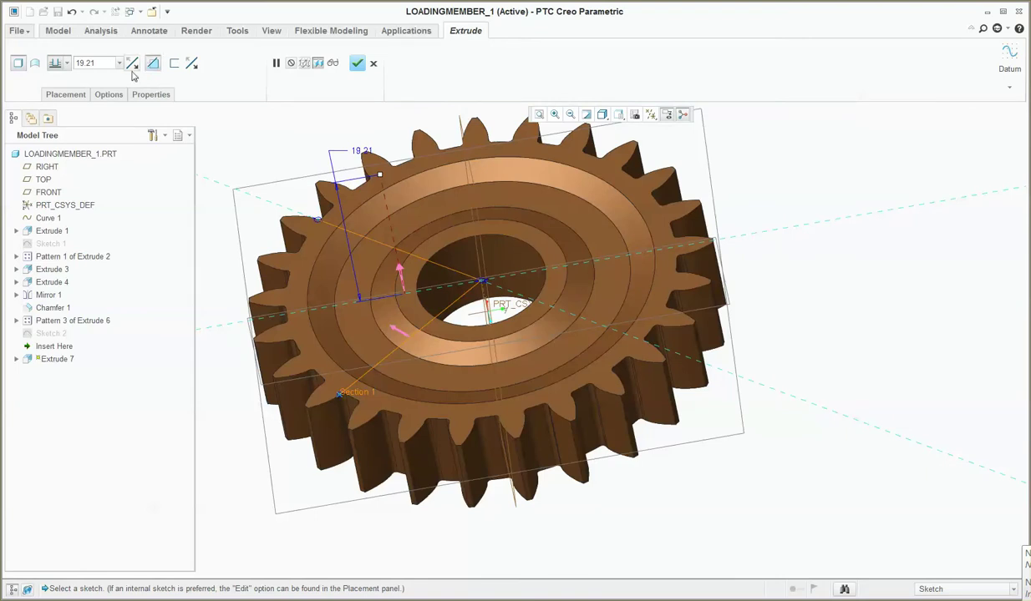
left_click(132, 63)
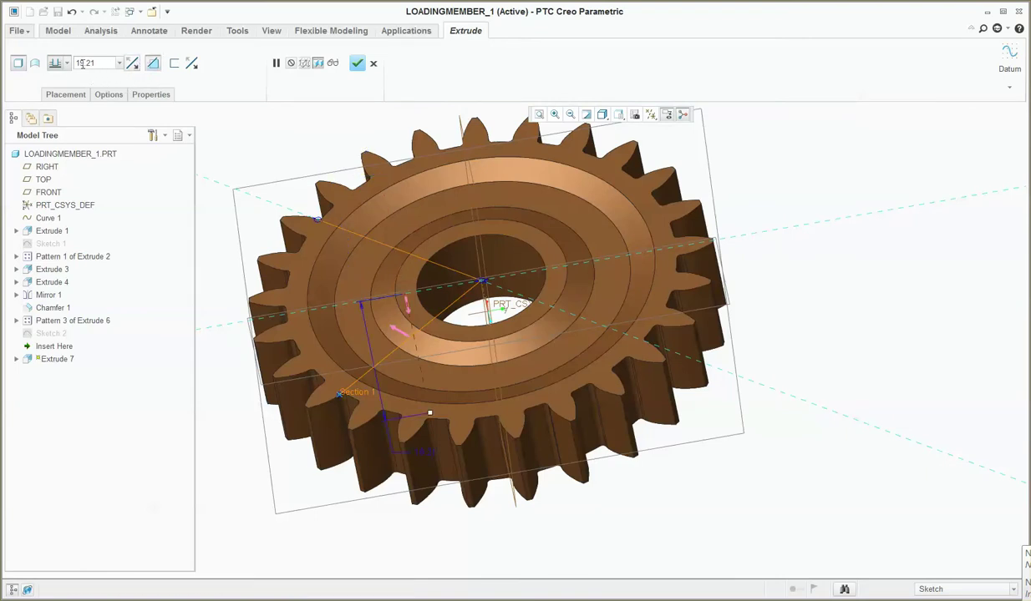
left_click(133, 65)
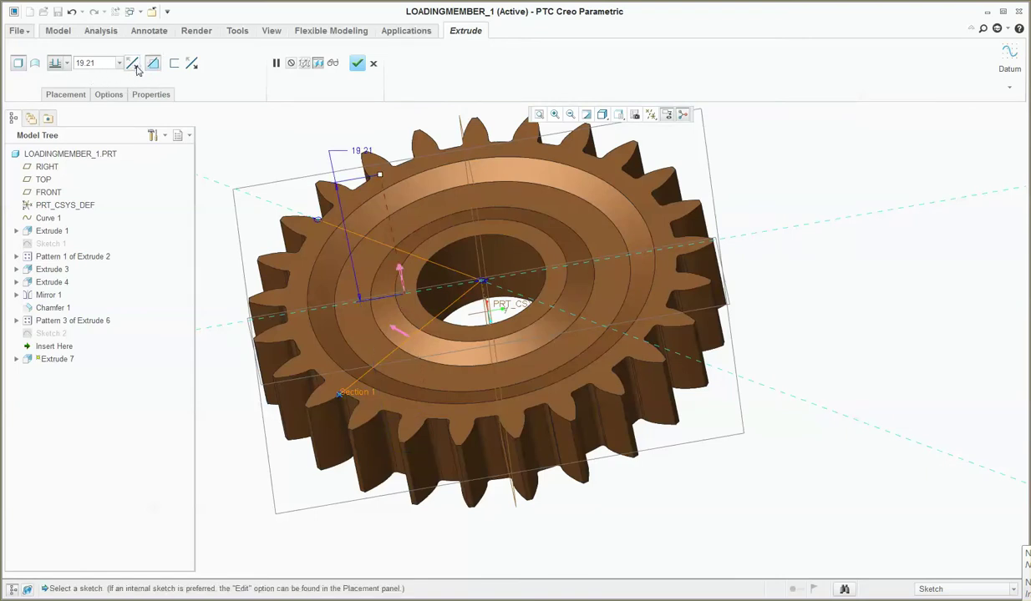
left_click(397, 275)
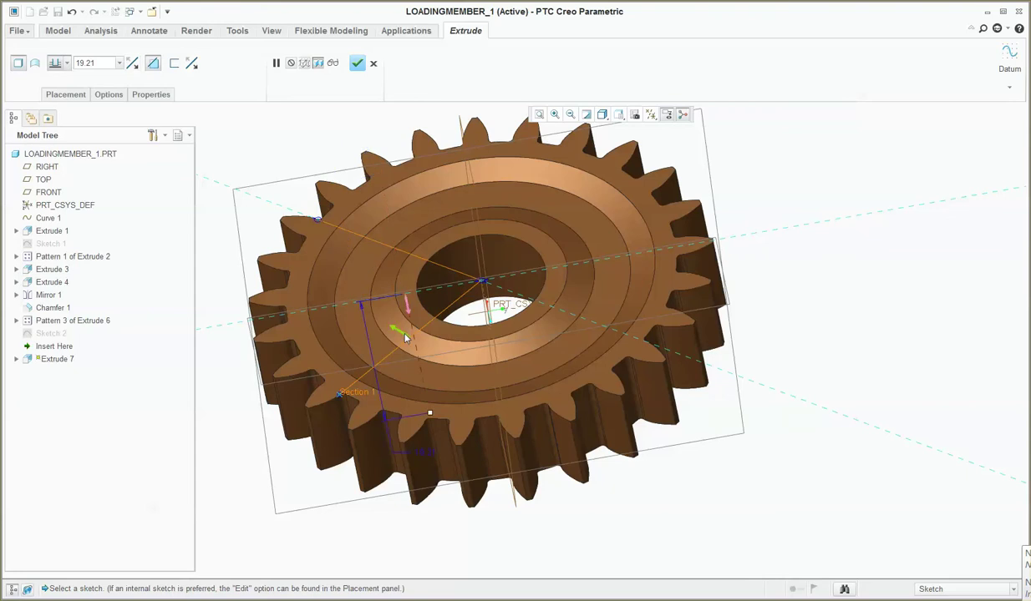
middle_click_drag(389, 325, 409, 367)
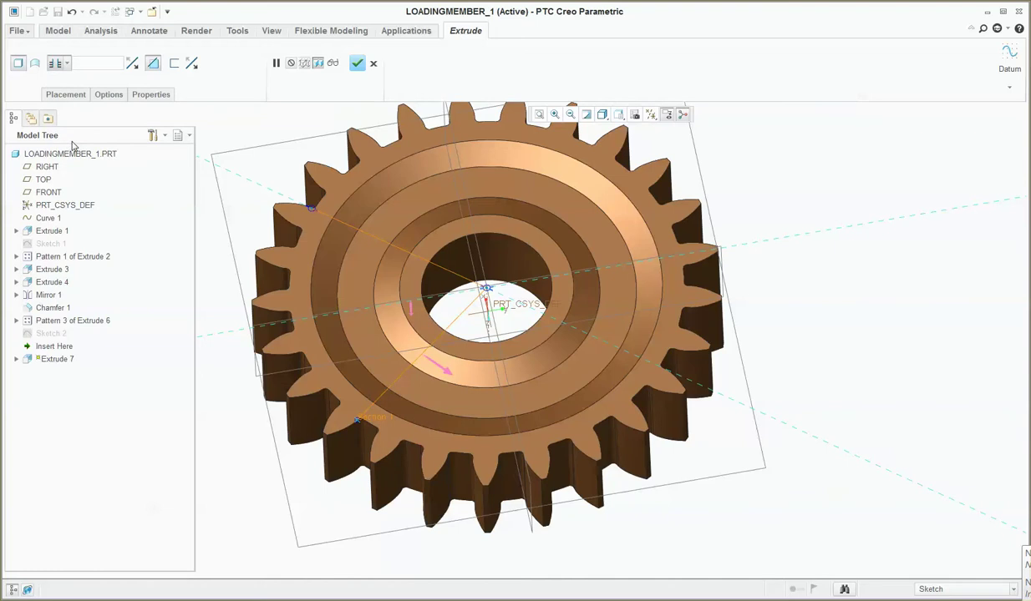
left_click(373, 64)
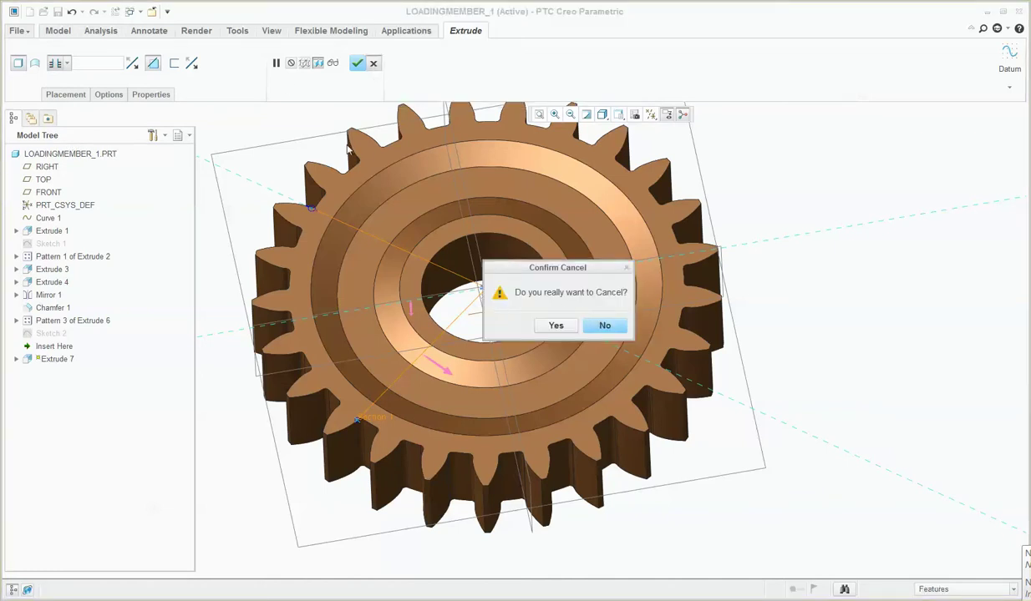
left_click(598, 325)
Step: Edit the cut's internal section and sketch a line extending the upper segment line outward beyond the gear teeth
left_click(69, 96)
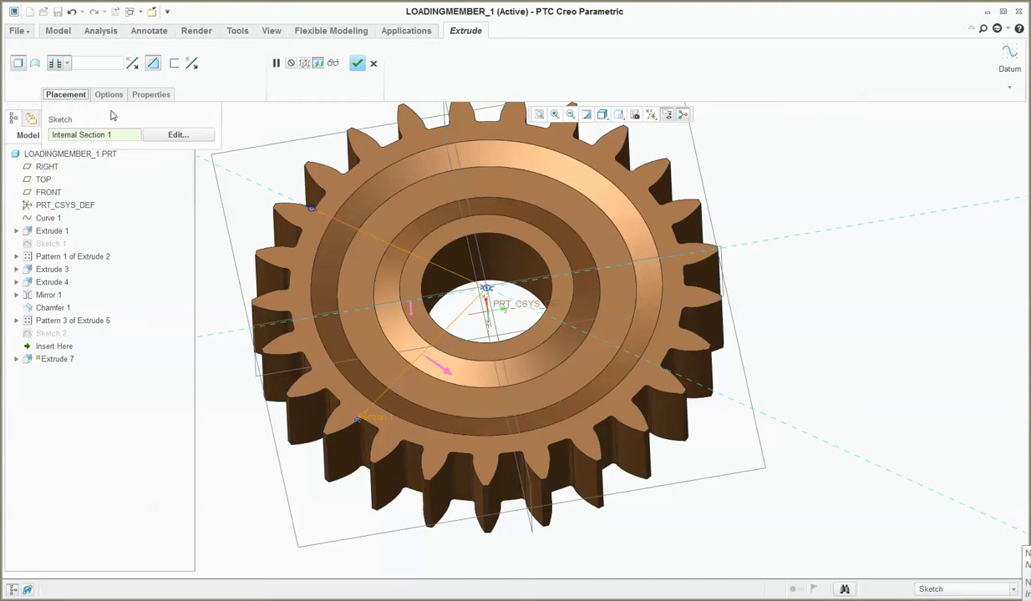
left_click(180, 135)
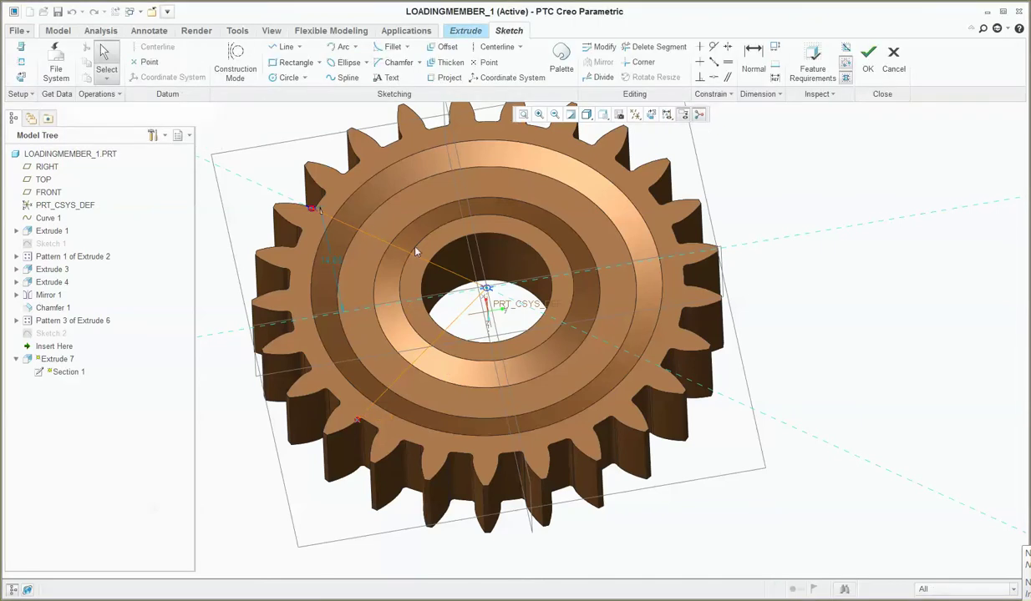
left_click(651, 114)
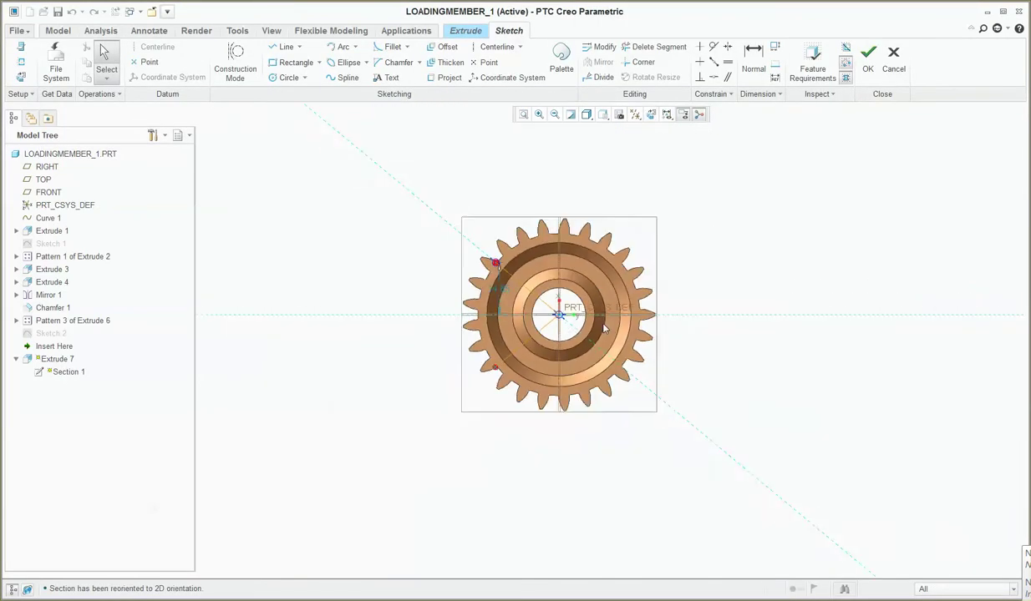
left_click(284, 47)
left_click(473, 270)
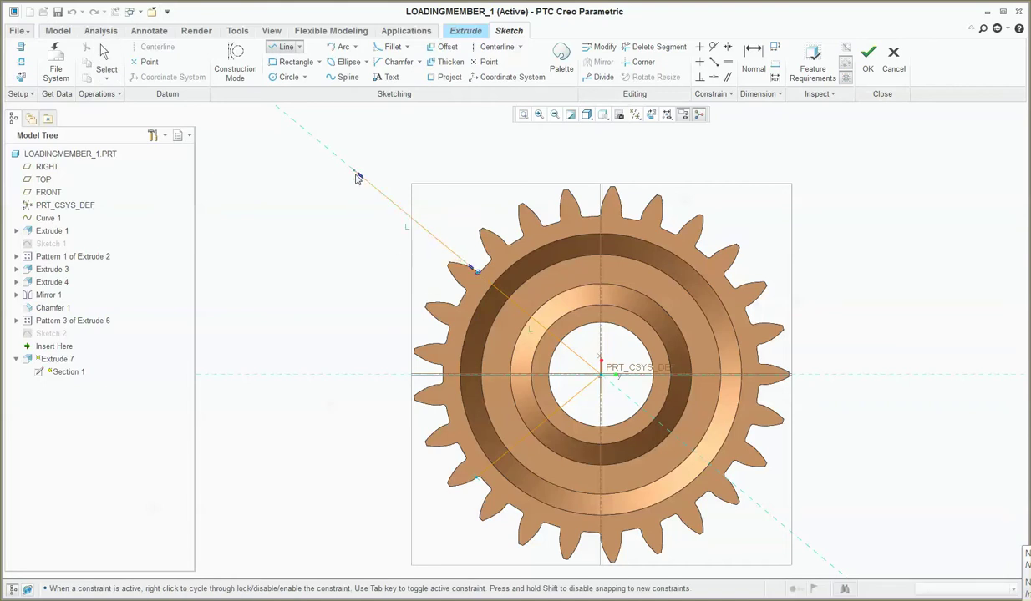
left_click(353, 170)
middle_click(352, 169)
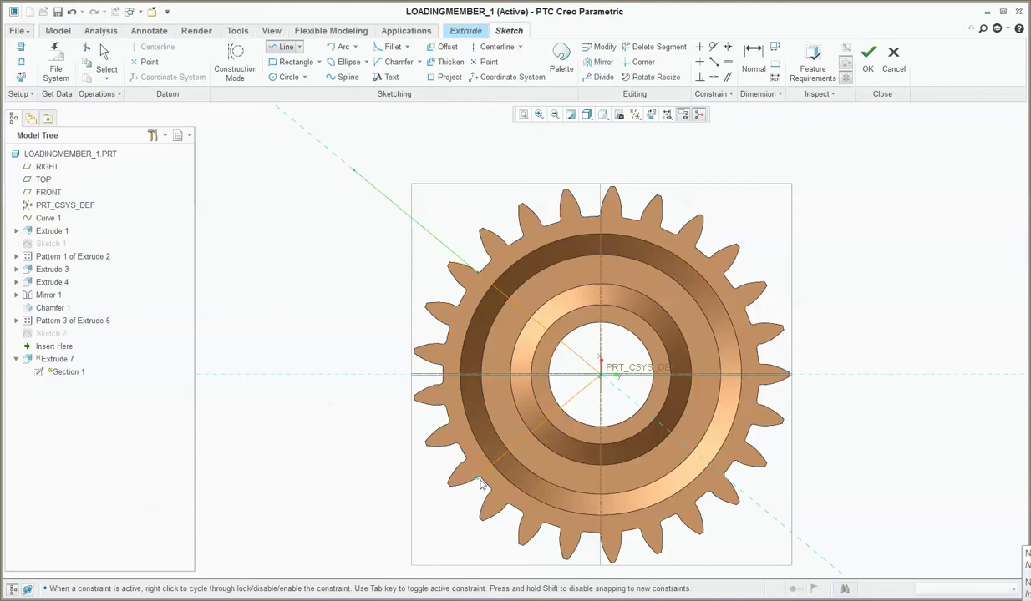
Step: Sketch a matching outward line from the lower tooth root past the teeth, finish the section and complete the cut
left_click(475, 479)
left_click(376, 560)
middle_click(378, 555)
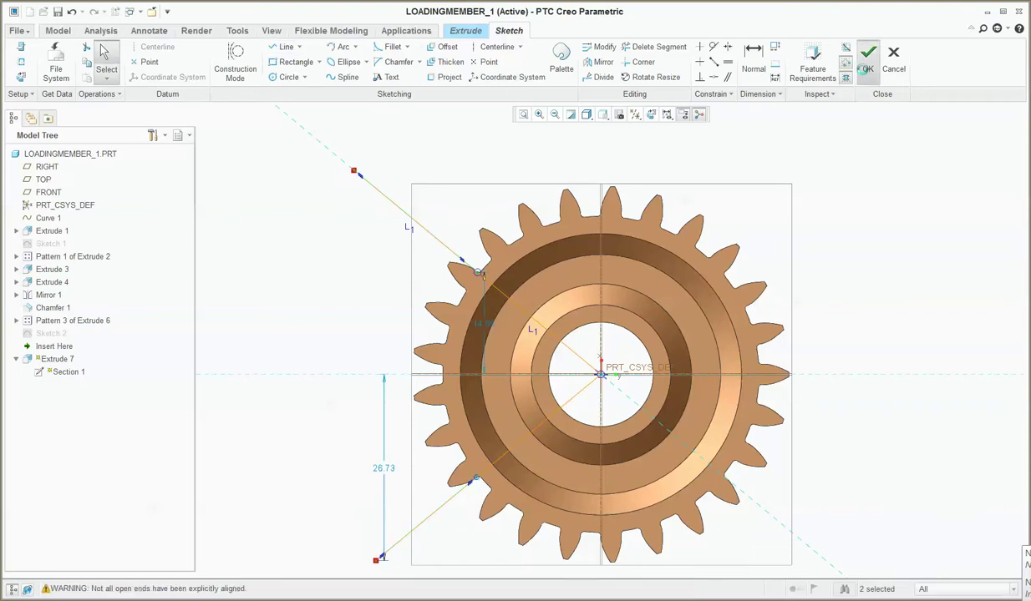
left_click(867, 61)
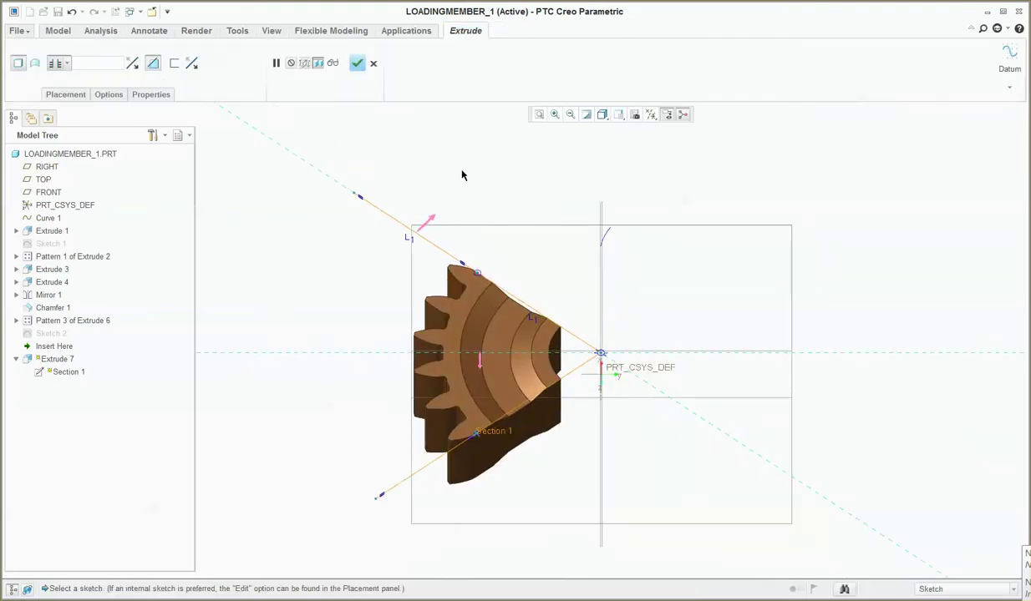
middle_click(509, 192)
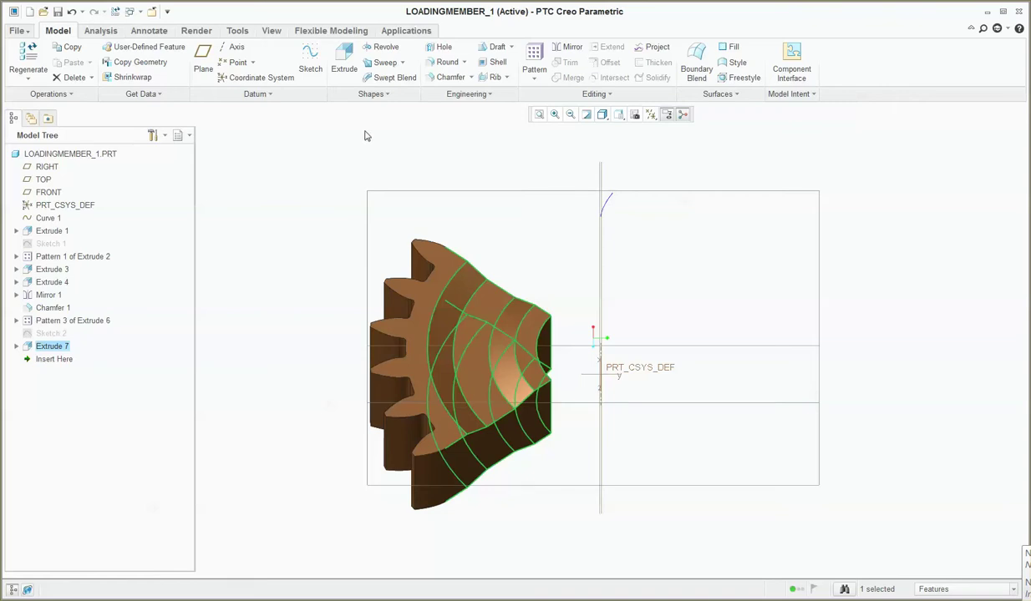
Step: Extrude a 17.05 deep cut from the front face, using the projected inner edge of the tooth rim to remove the hub side
left_click(343, 61)
left_click(153, 63)
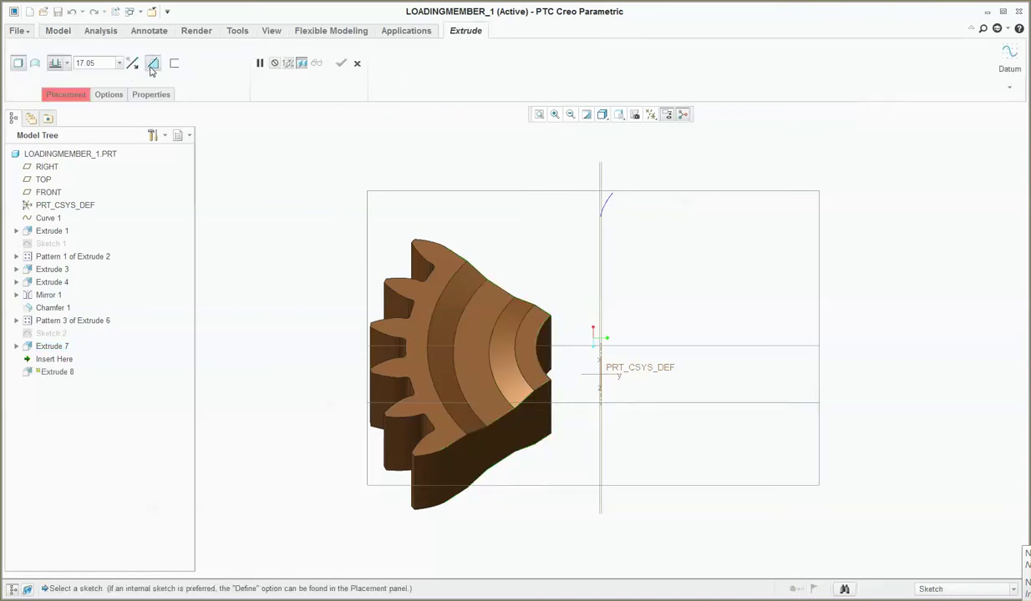
left_click(428, 340)
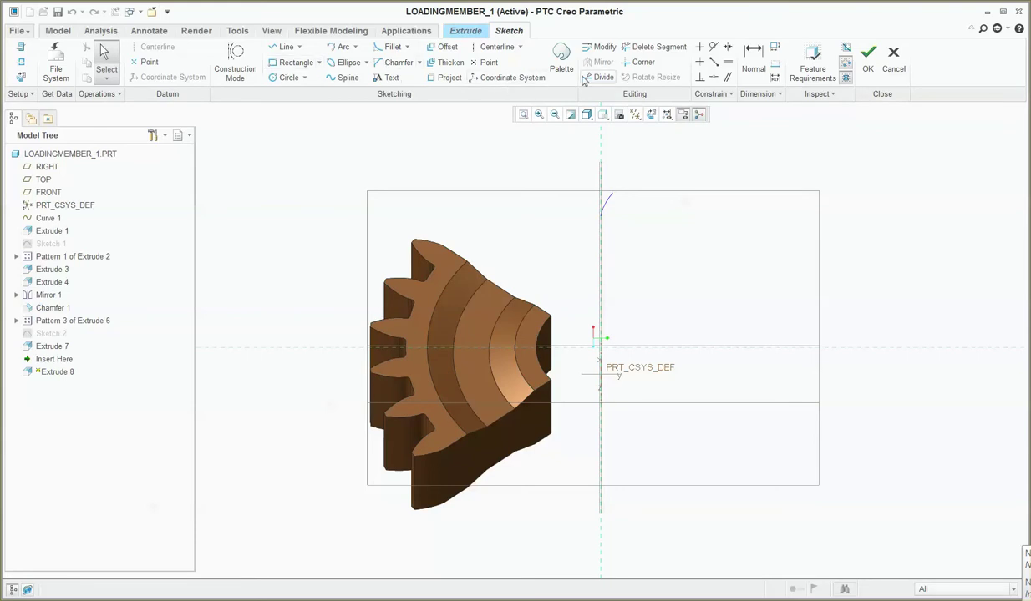
left_click(444, 77)
middle_click(539, 241)
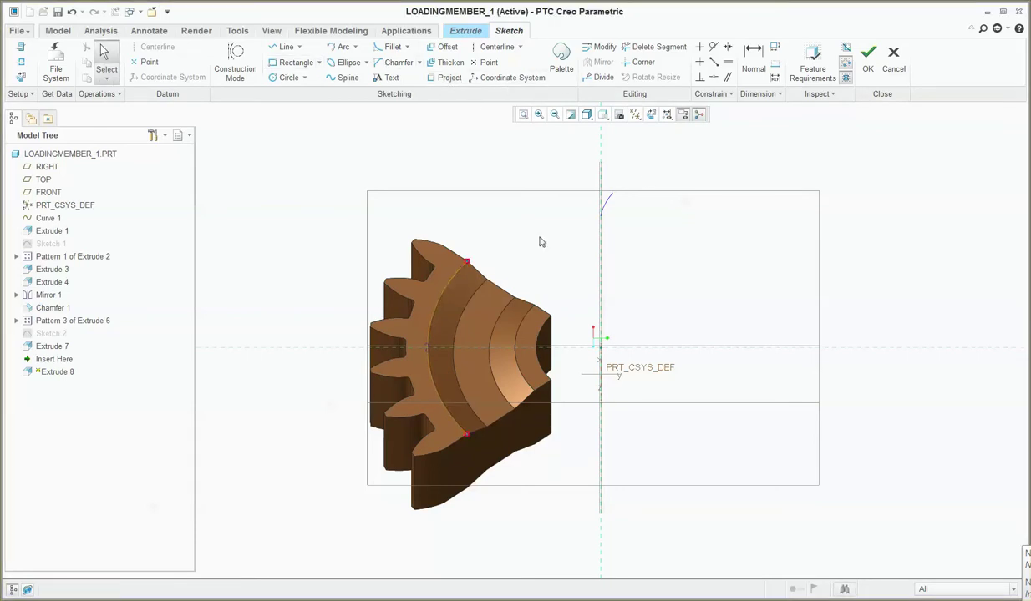
left_click(867, 60)
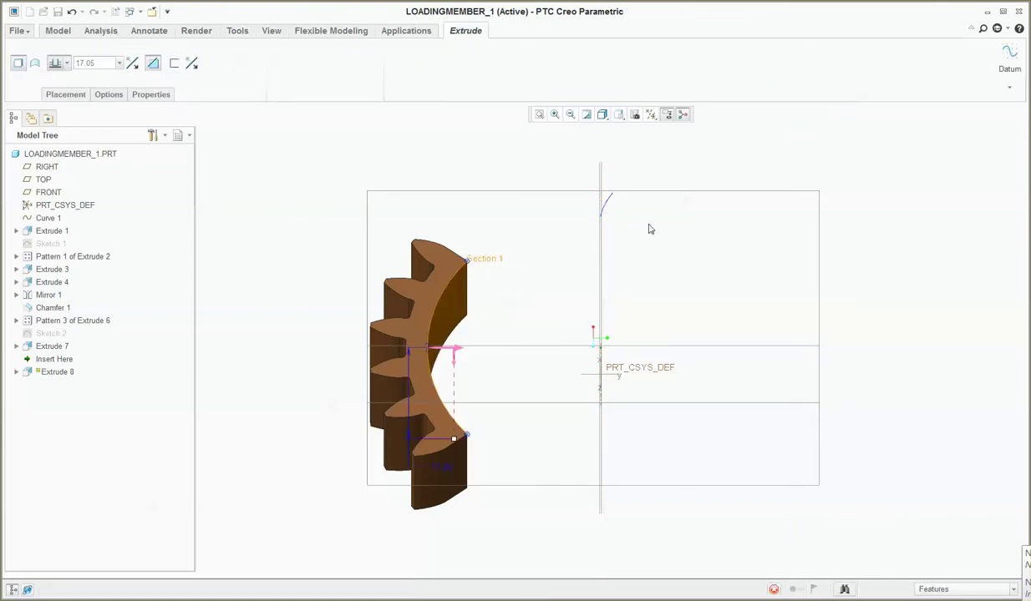
middle_click(649, 226)
Step: Save the trimmed loading member and the GEAR part, and return to the FOR_ANALYSIS assembly
mouse_move(649, 226)
middle_mouse_down()
mouse_move(612, 279)
mouse_move(608, 315)
middle_mouse_up()
key("ctrl+s")
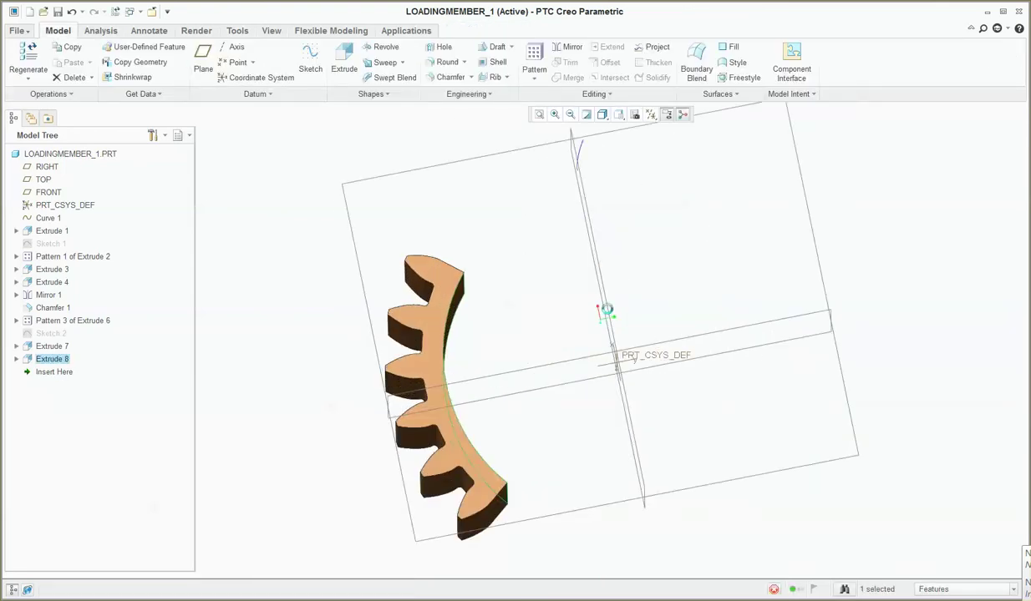
left_click(17, 30)
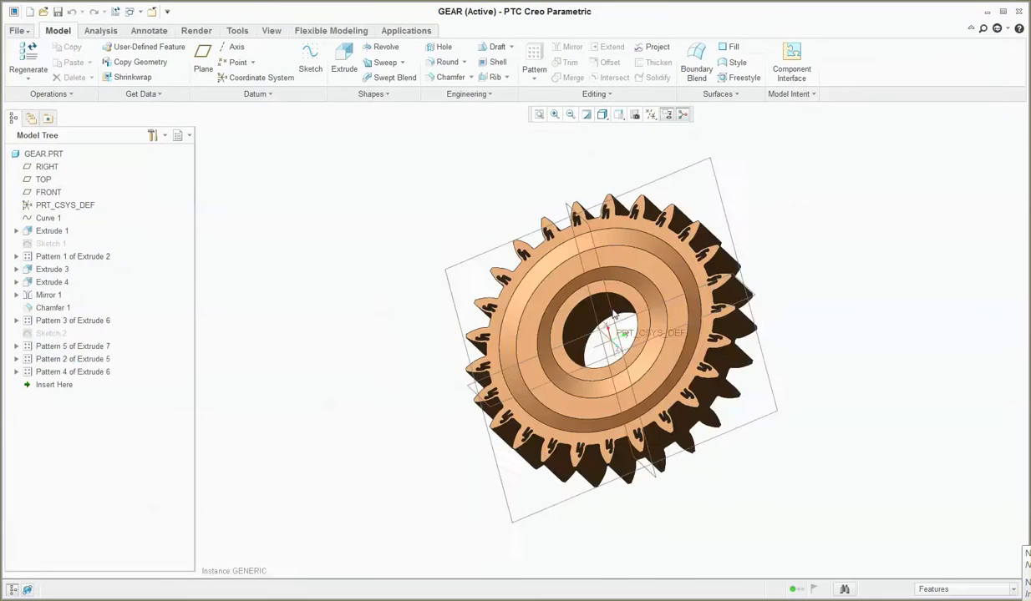
middle_click_drag(603, 336, 633, 326)
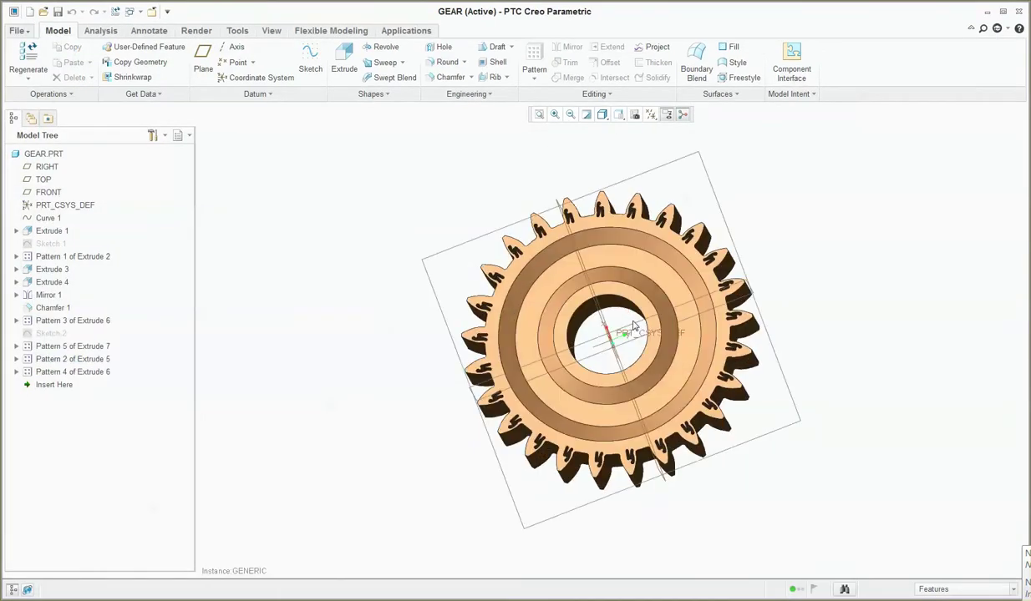
key("ctrl+s")
left_click(16, 30)
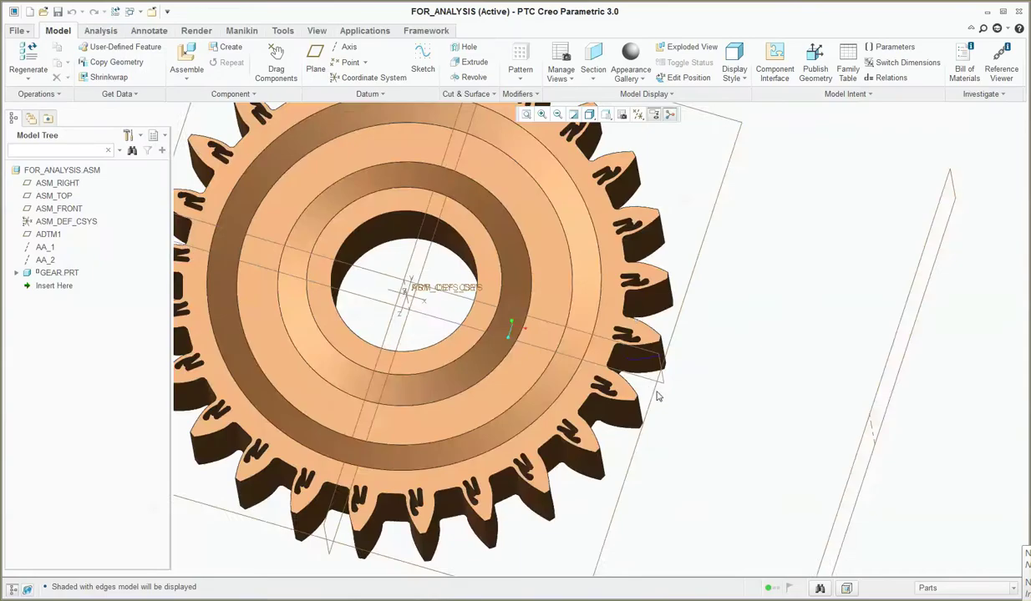
Step: Assemble loadingmember_1.prt into the FOR_ANALYSIS assembly
scroll(659, 399, "up", 5)
middle_click_drag(660, 398, 623, 272)
left_click(186, 59)
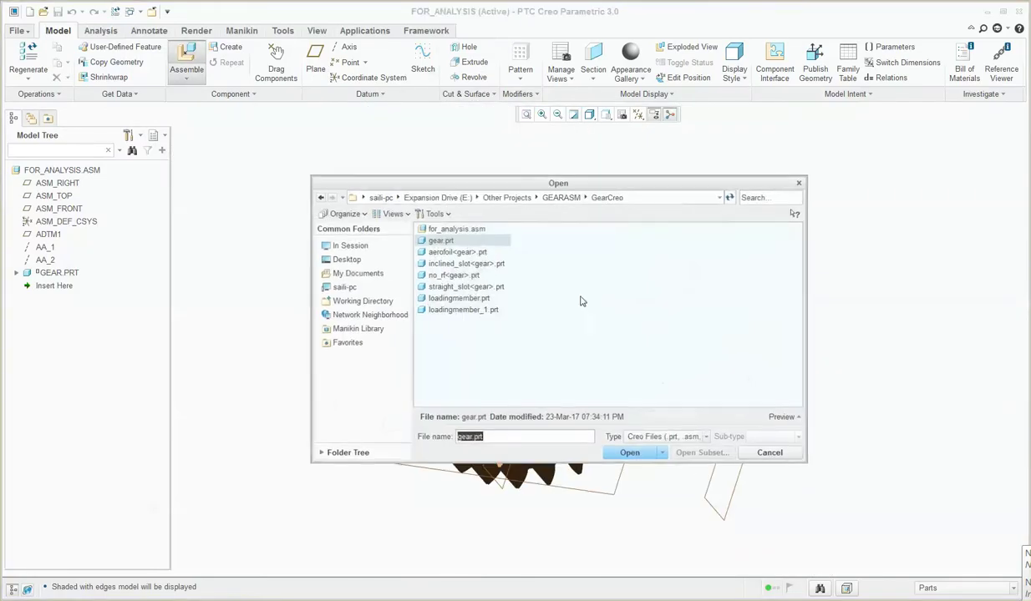
left_click(483, 312)
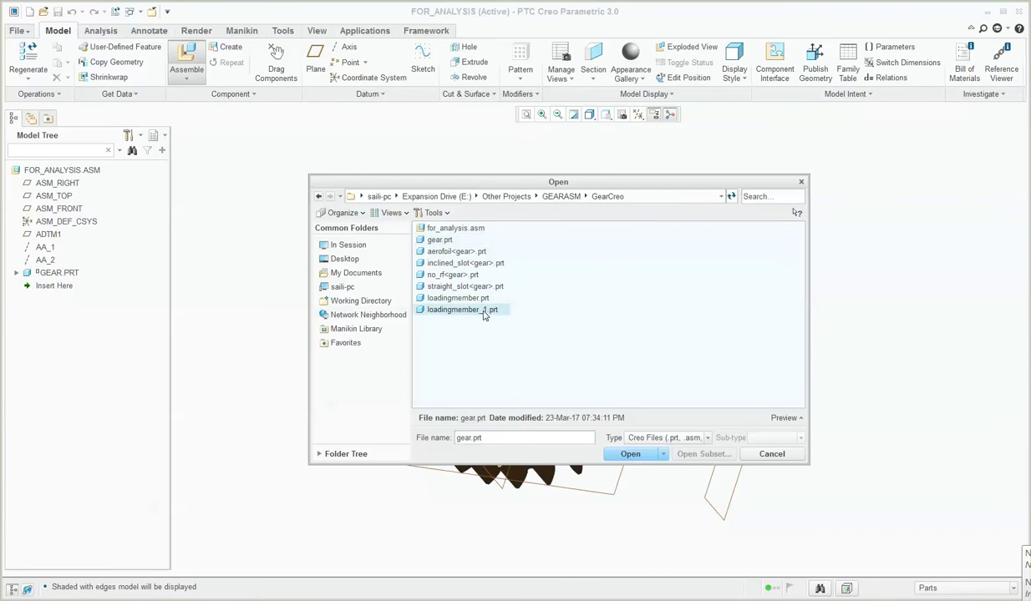
double_click(483, 312)
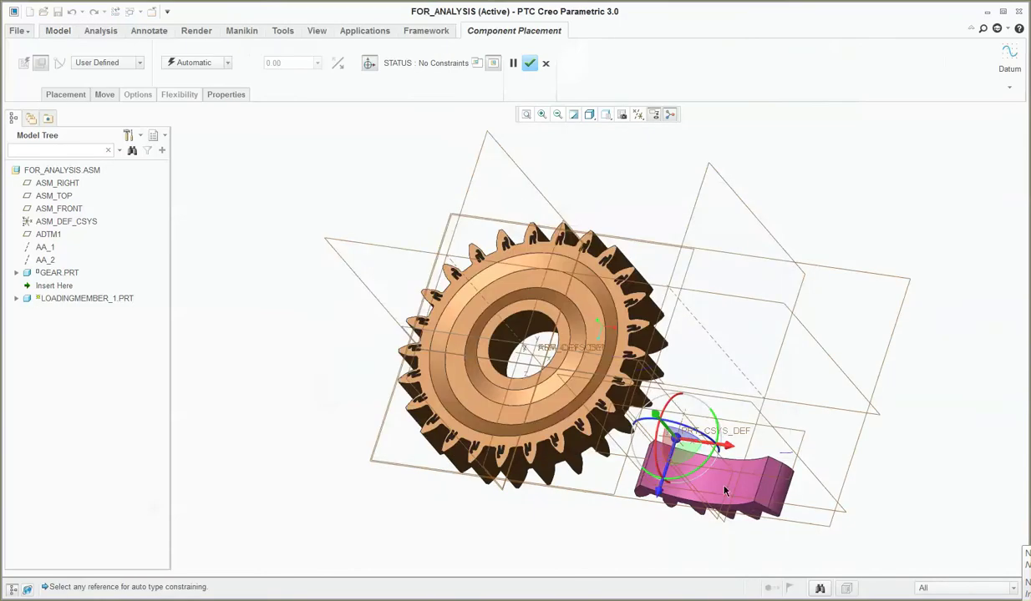
Step: Give the loading member a Pin connection and align its centre axis with the assembly axis AA_2
scroll(687, 426, "up", 5)
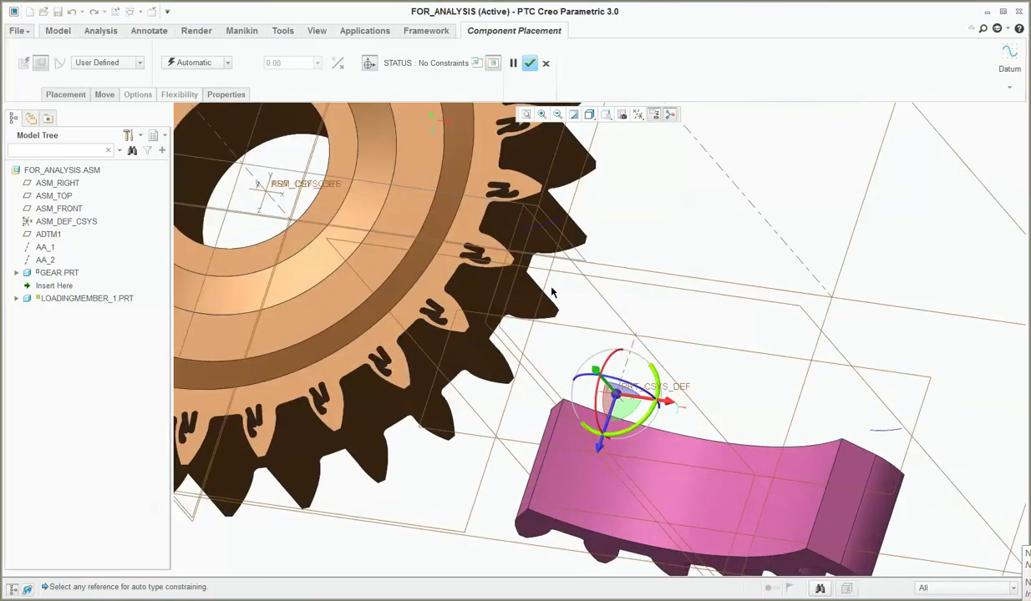
left_click(116, 63)
left_click(93, 97)
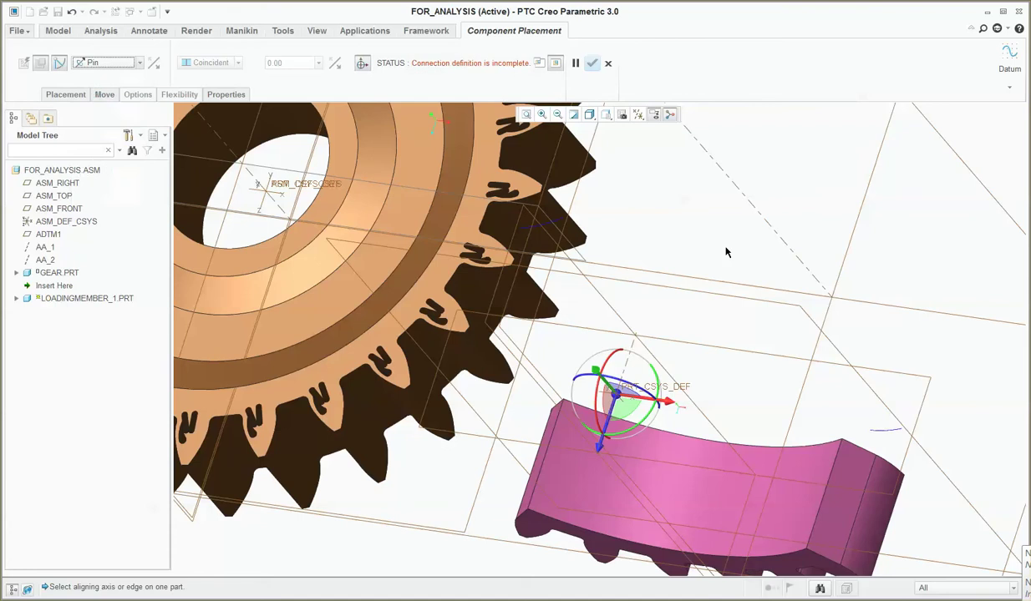
left_click(759, 237)
key("ctrl+d")
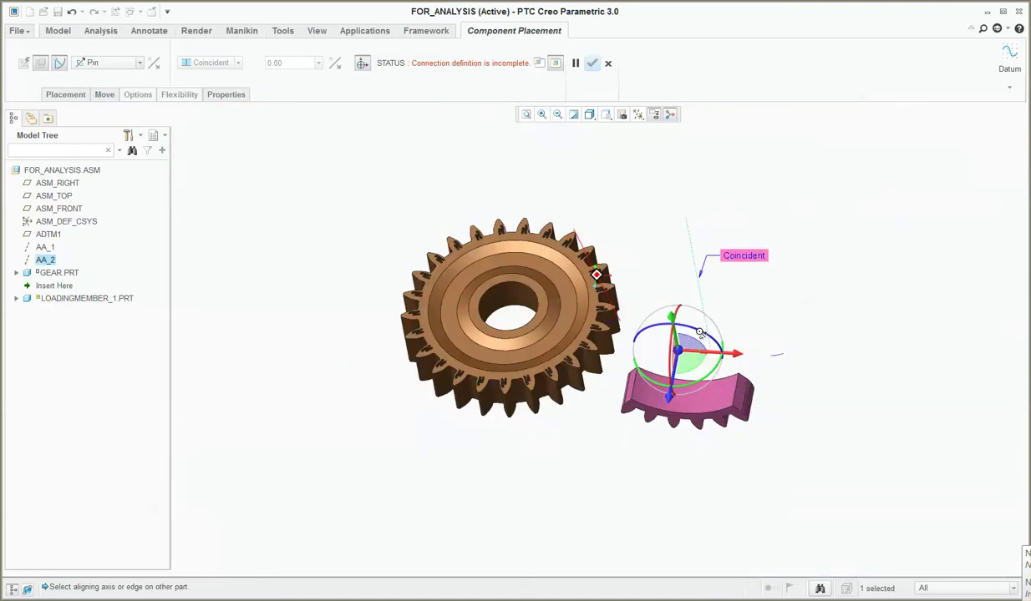
middle_click_drag(707, 301, 501, 438)
scroll(386, 305, "down", 3)
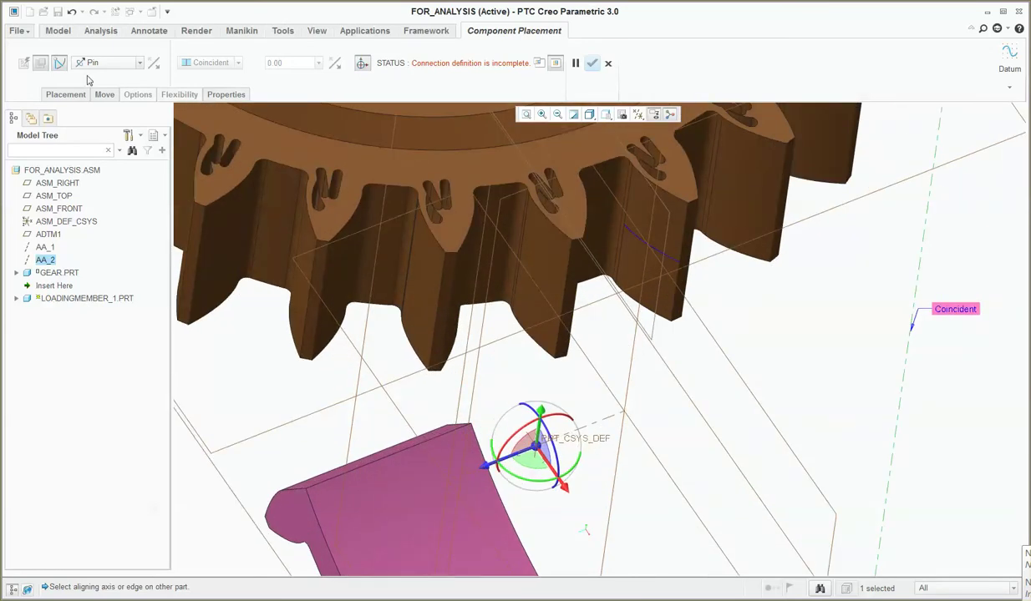
left_click(66, 95)
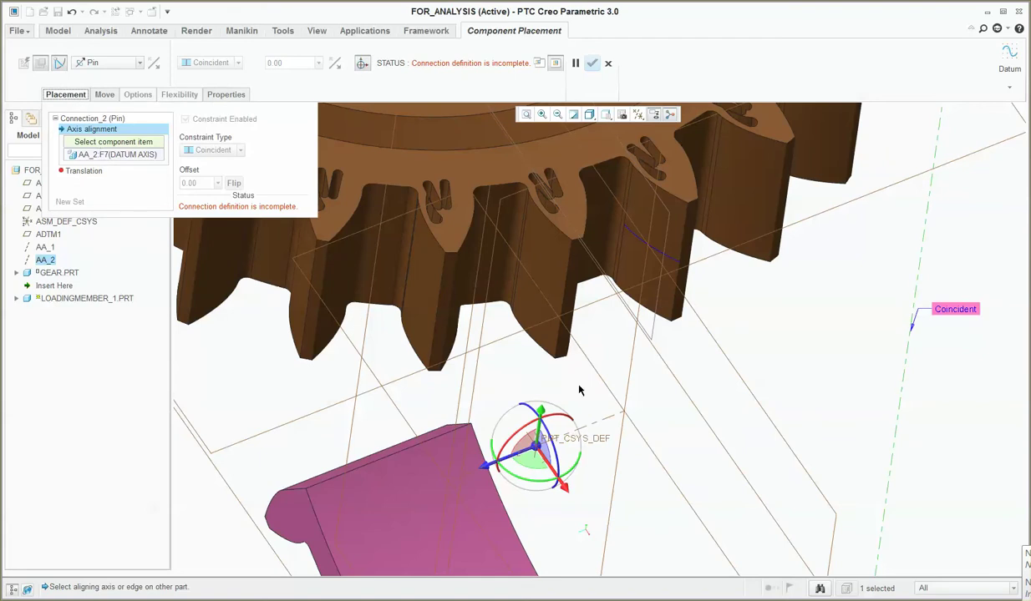
left_click(601, 427)
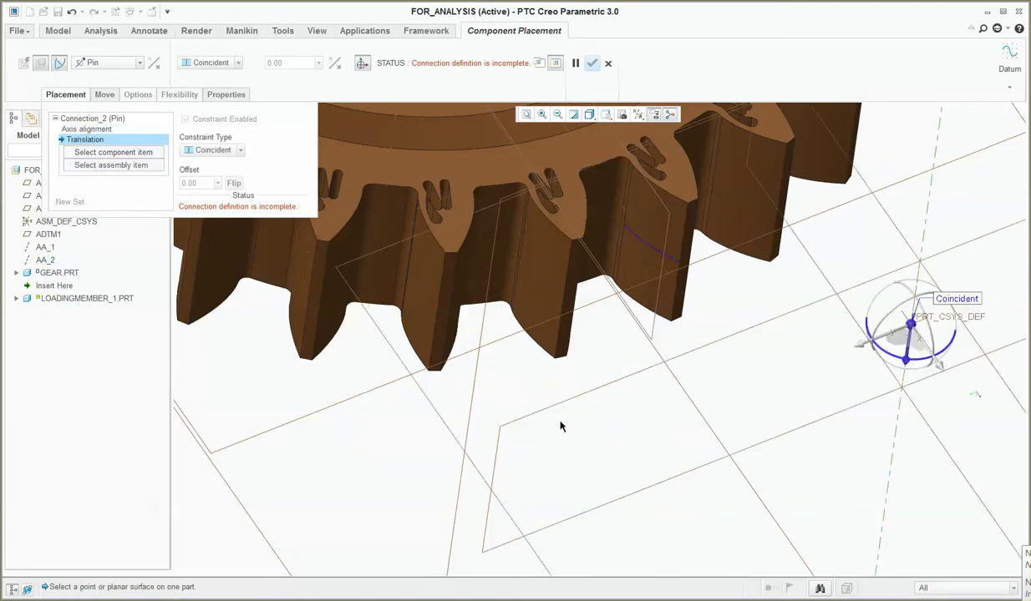
Step: Define the pin's translation by making the loading member's mid-thickness datum plane coincident with ASM_TOP, and accept the placement
key("ctrl+d")
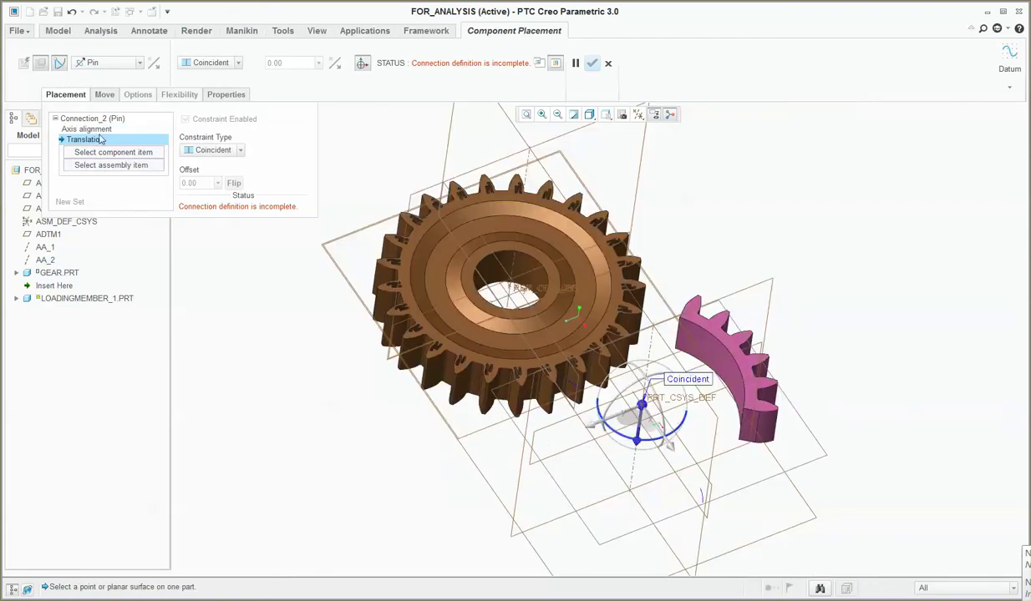
scroll(909, 461, "up", 3)
left_click(846, 520)
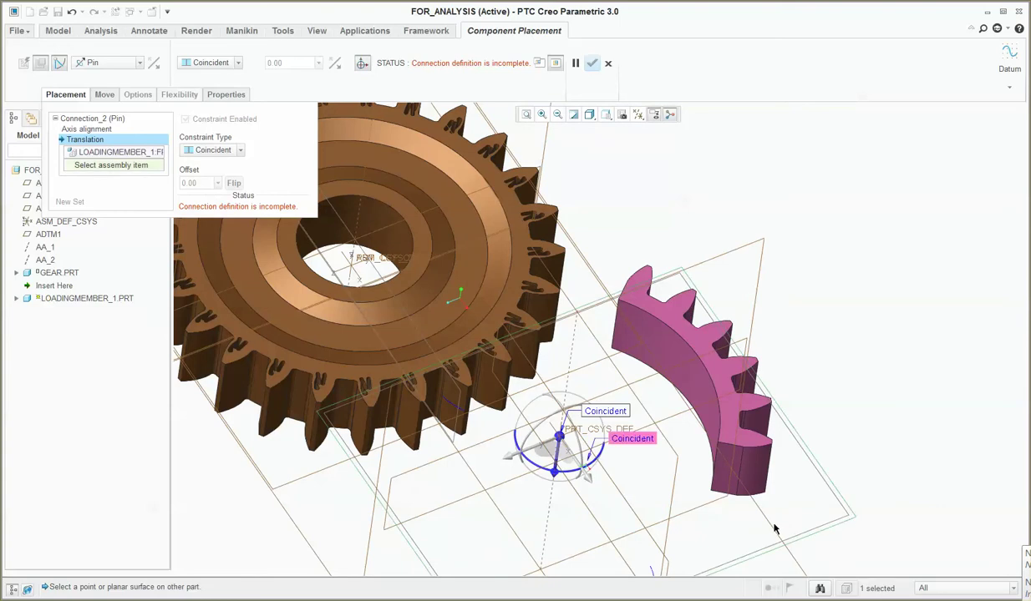
middle_click_drag(772, 528, 769, 483)
left_click(770, 484)
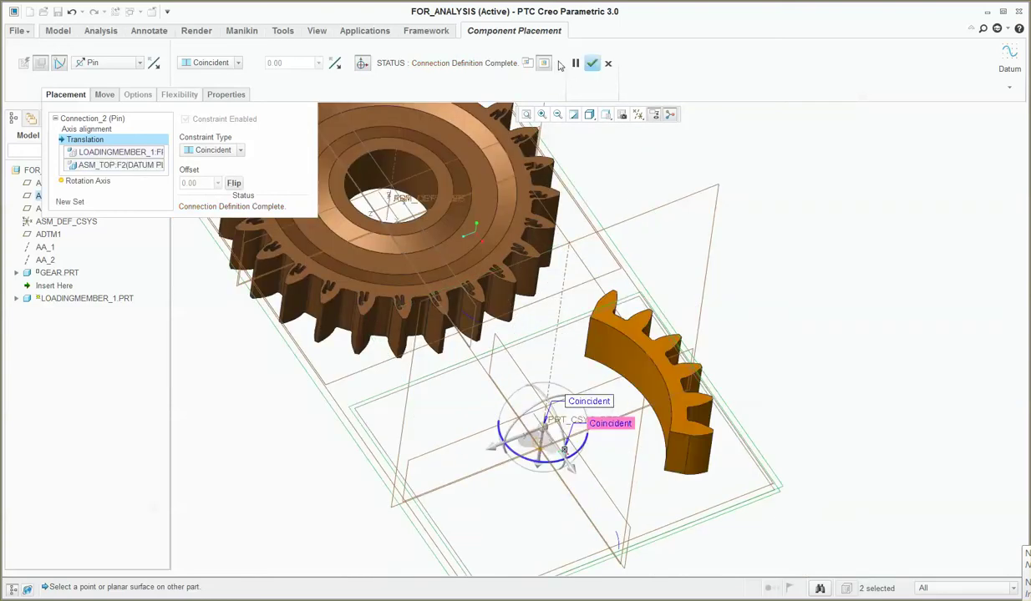
left_click(591, 63)
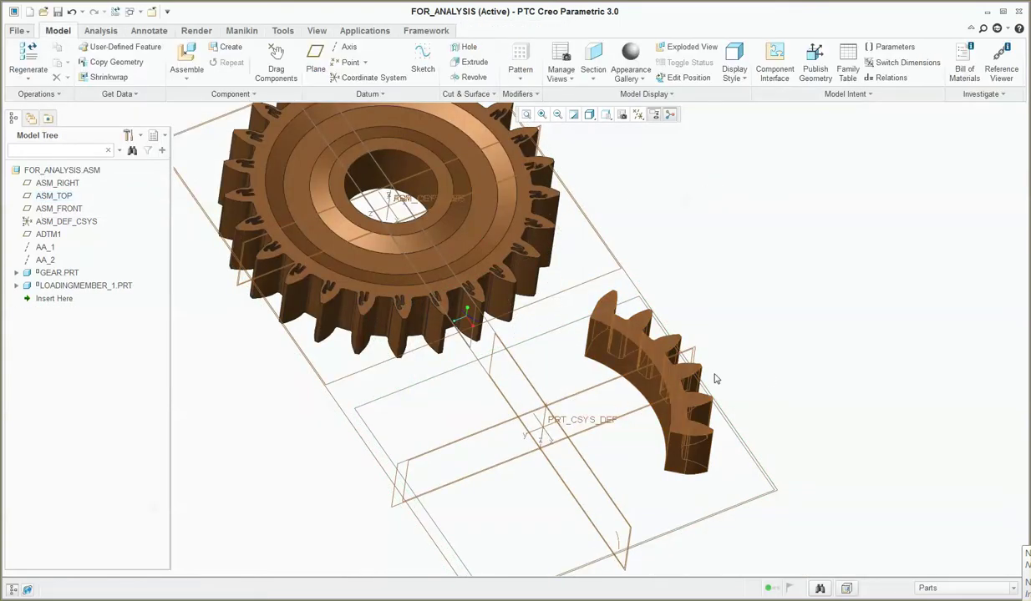
Step: Rotate the loading member about its pin to mesh with the gear, and examine the contact between the tooth flanks
left_click_drag(695, 393, 473, 332, "ctrl+alt")
scroll(456, 313, "up", 8)
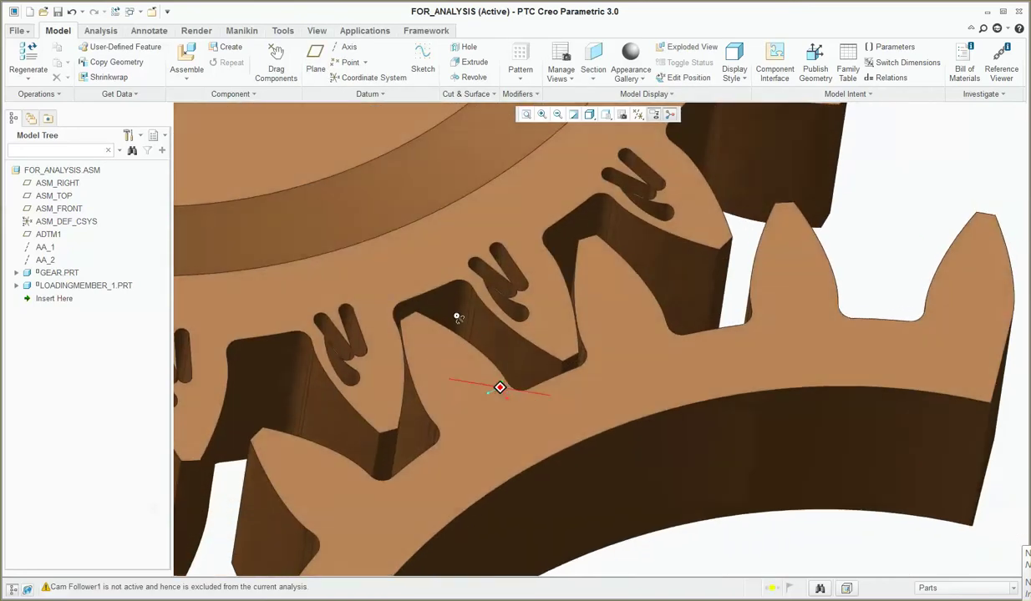
middle_click_drag(457, 316, 456, 326)
scroll(568, 344, "up", 5)
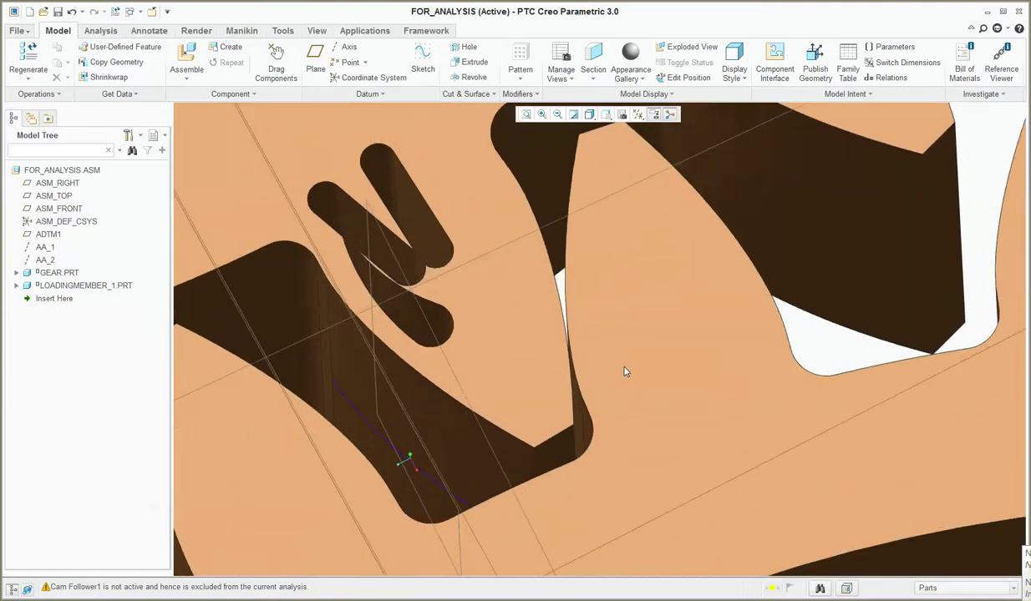
scroll(421, 409, "down", 6)
scroll(383, 409, "up", 4)
scroll(384, 410, "up", 3)
scroll(545, 362, "down", 4)
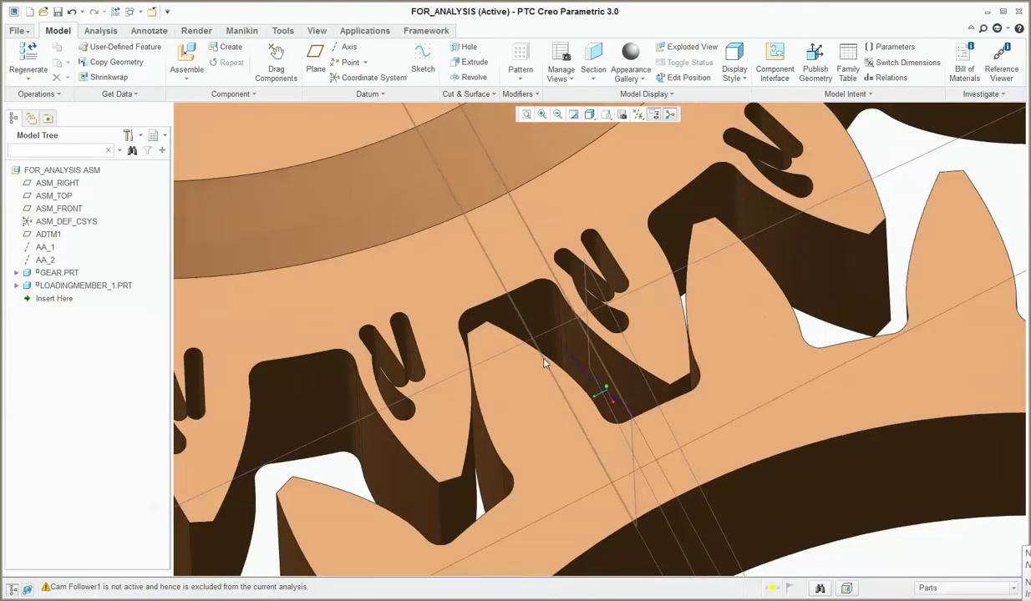
middle_click_drag(543, 368, 547, 370)
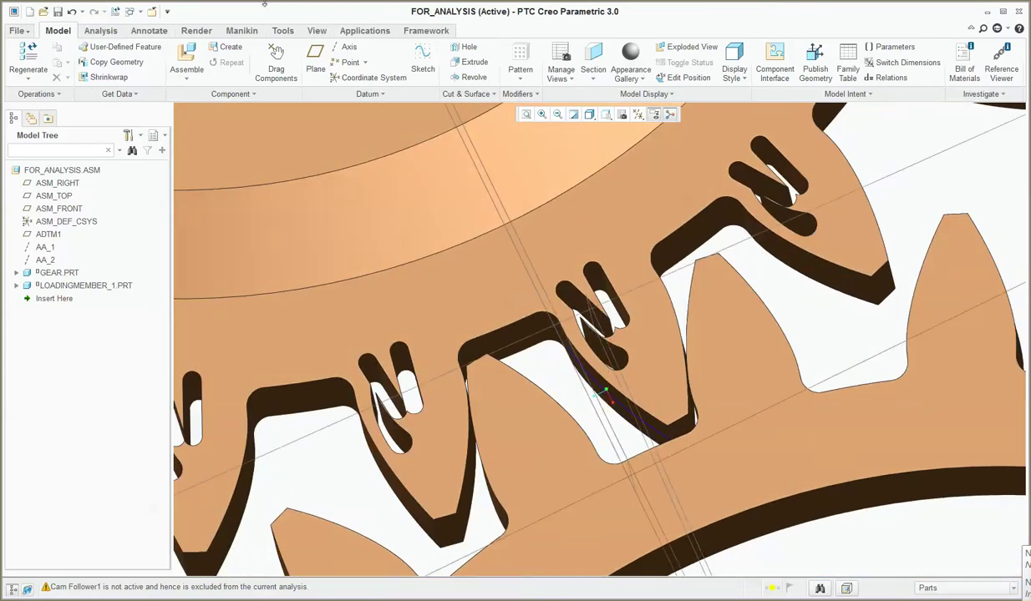
Step: Enter the Mechanism application and start a cam-follower connection, trying to reuse the preselected gear tooth surfaces as cam geometry
left_click(364, 30)
left_click(241, 56)
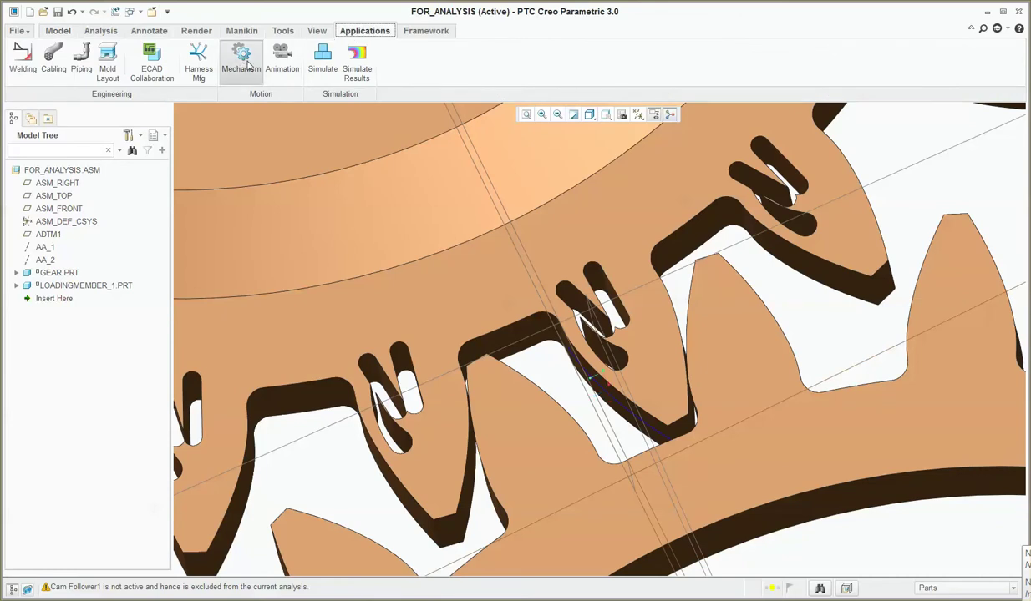
left_click(419, 478)
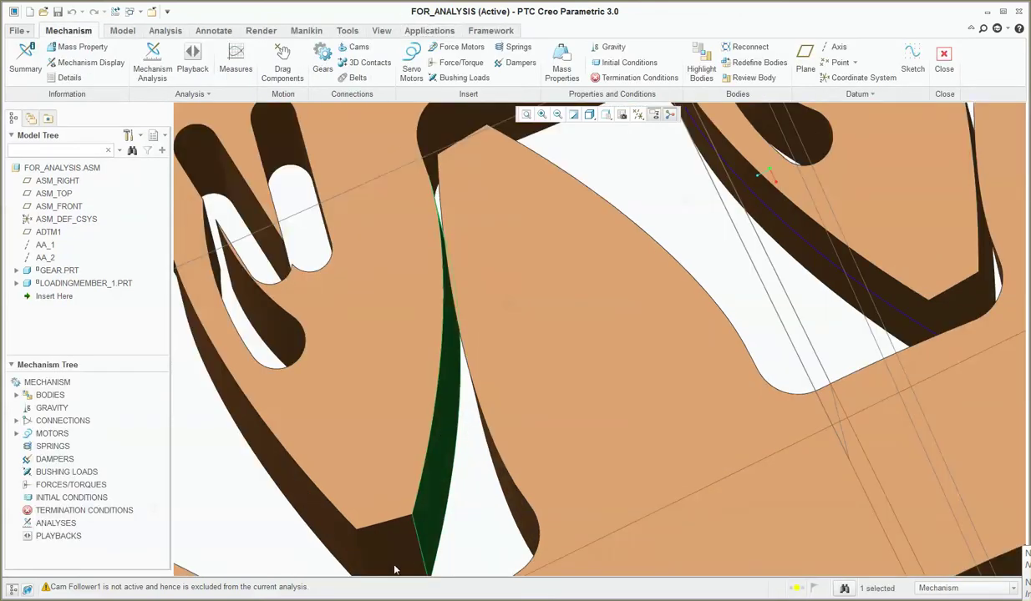
left_click(389, 556, "ctrl")
left_click(373, 51)
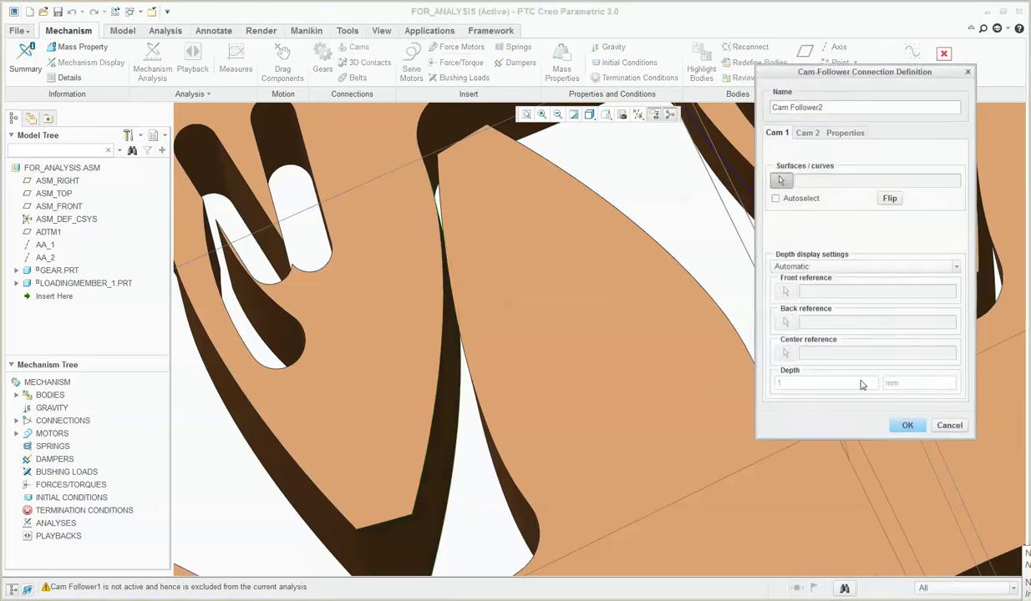
left_click(906, 426)
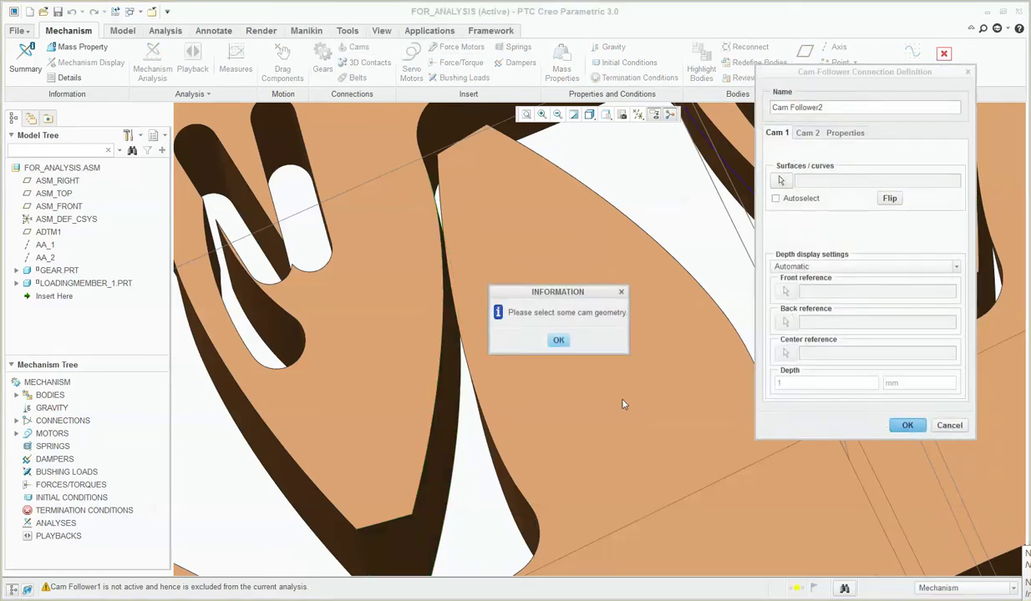
left_click(559, 340)
Step: Assign the gear's tooth flank facing the meshing loading member tooth as the Cam 1 surface
left_click(432, 534)
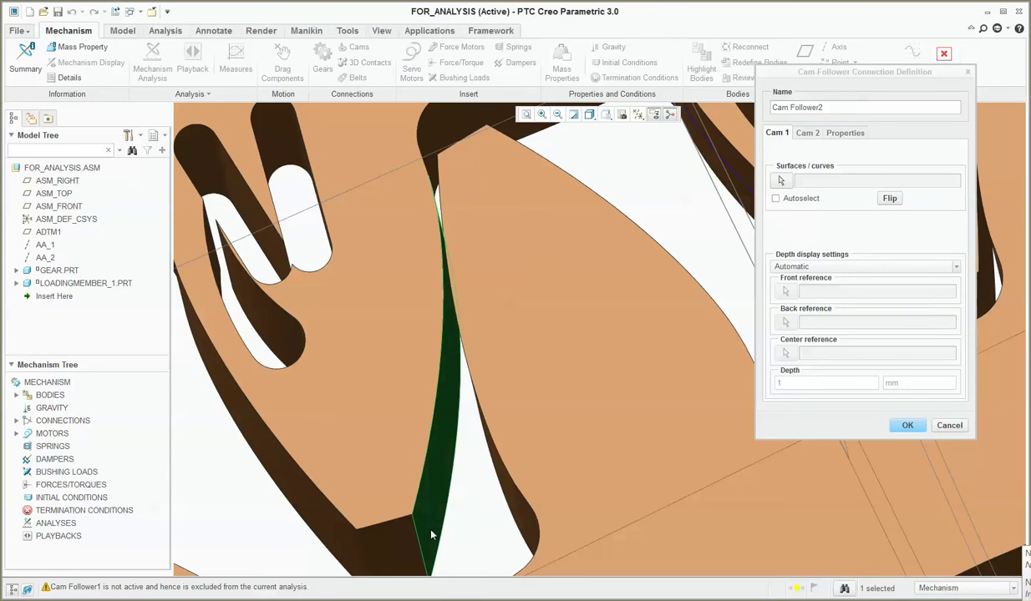
left_click(392, 558, "ctrl")
middle_click(491, 469)
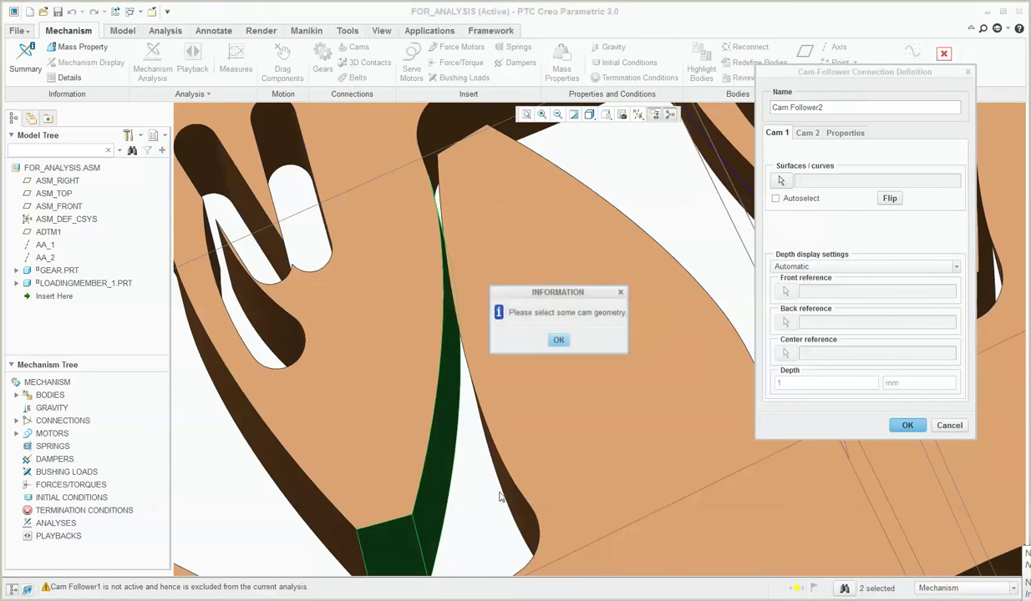
left_click(558, 340)
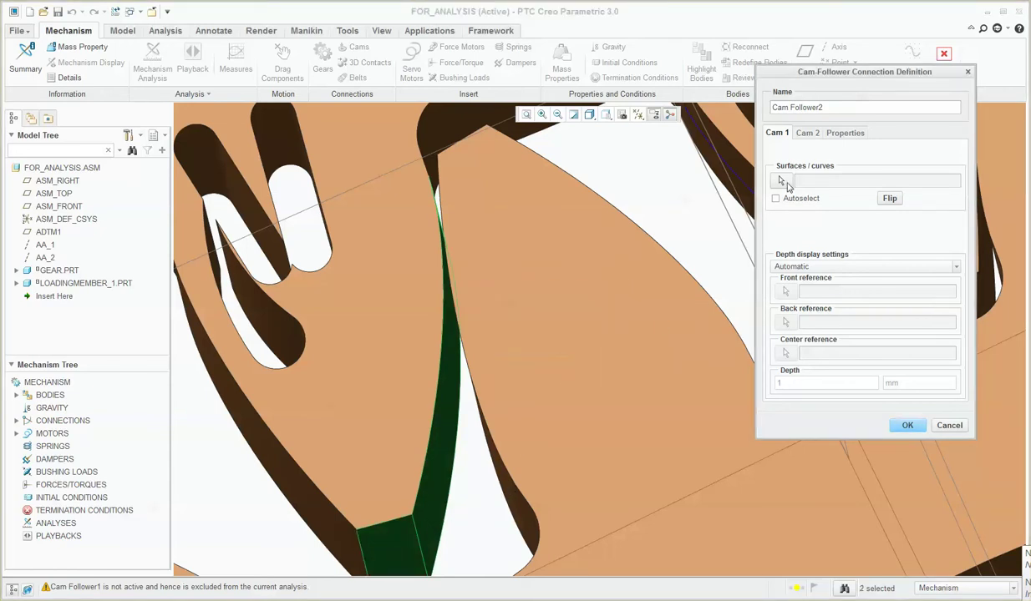
left_click(430, 522)
middle_click_drag(430, 522, 447, 526)
scroll(451, 501, "up", 3)
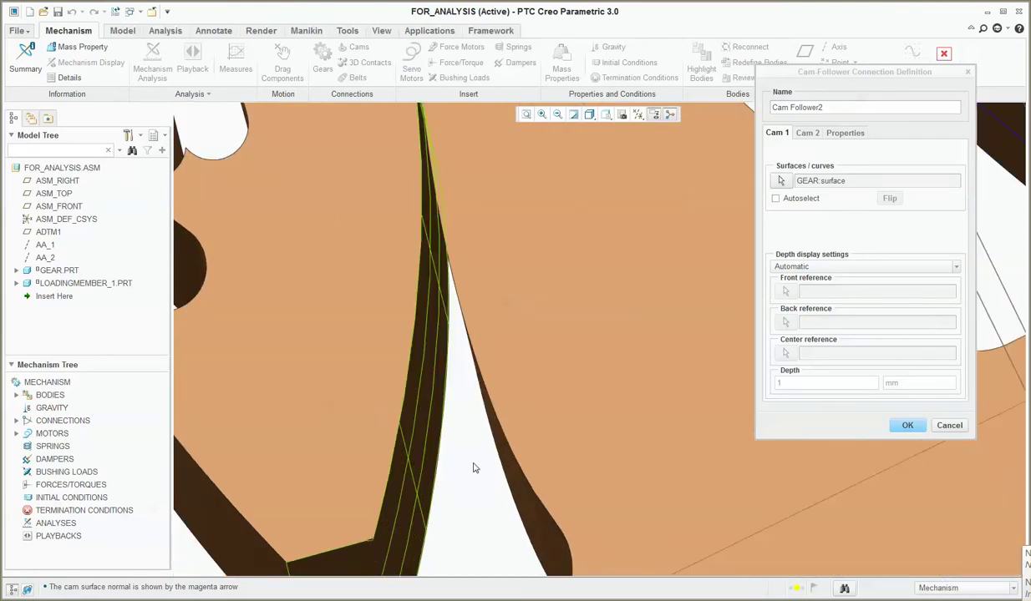
Step: Assign the loading member's mating tooth flank as the Cam 2 surface and accept the cam-follower connection
left_click(806, 134)
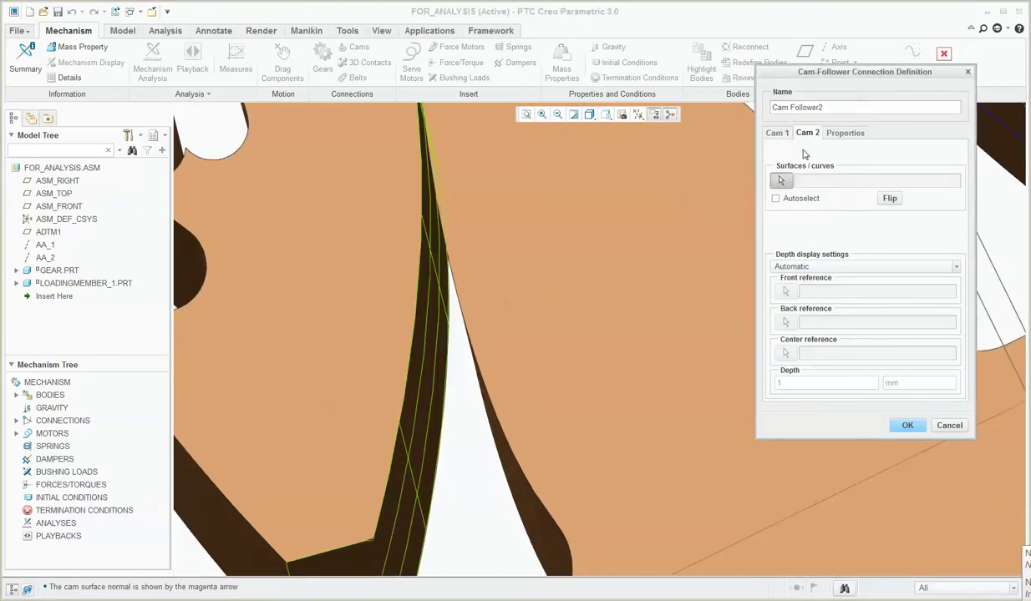
scroll(515, 479, "down", 5)
middle_click_drag(514, 478, 530, 422)
left_click(526, 427)
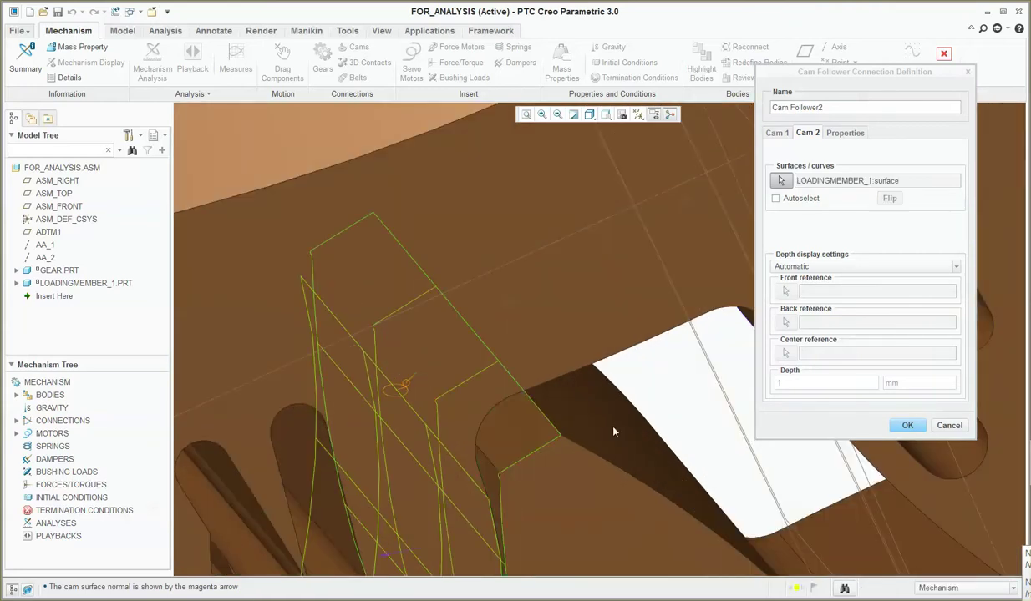
scroll(613, 432, "down", 3)
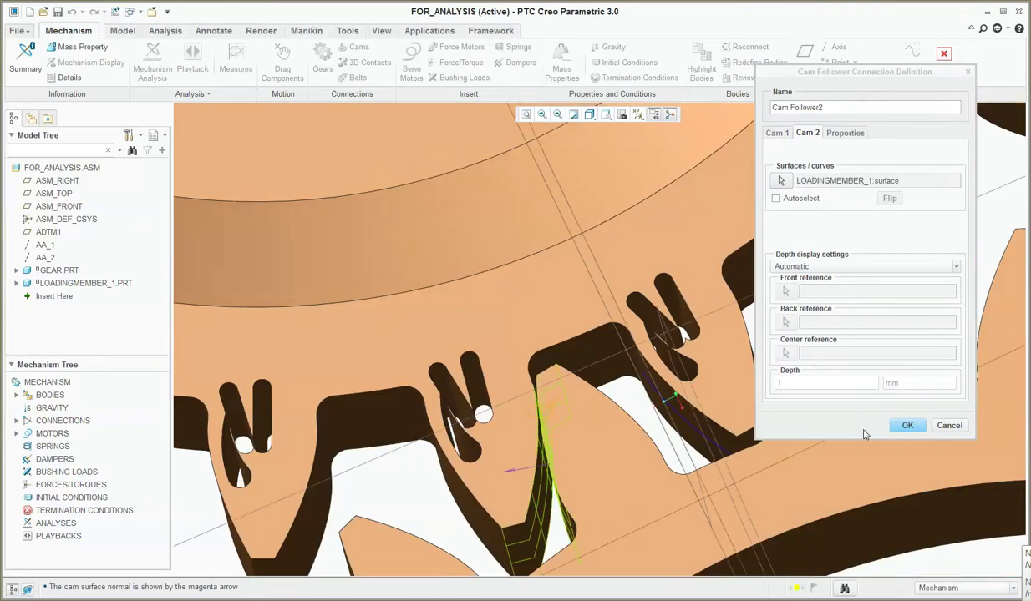
left_click(914, 425)
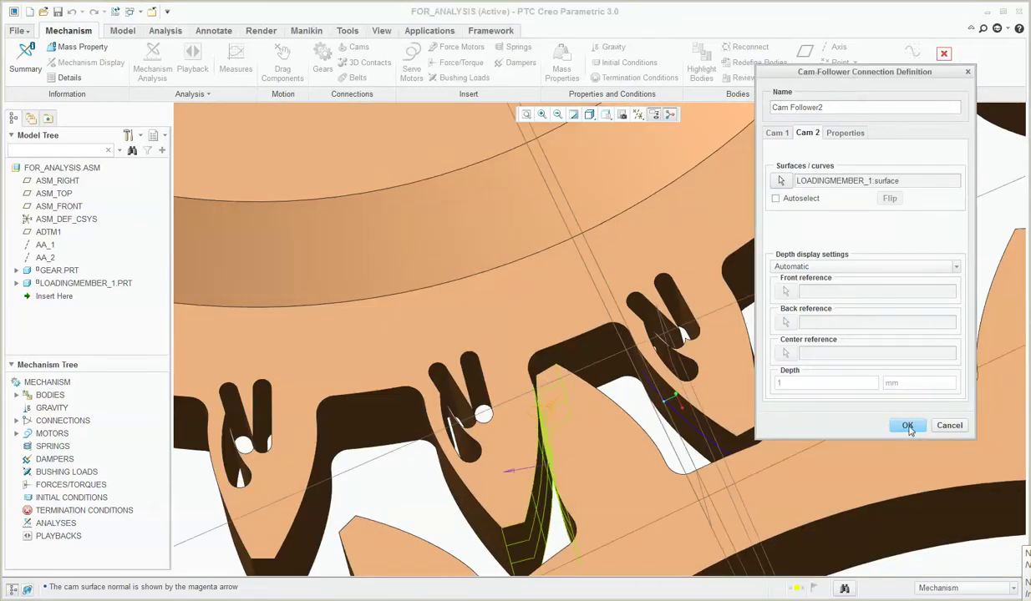
Step: Examine the cam-follower contact between the gear and loading member teeth from several angles and distances
scroll(772, 392, "up", 2)
scroll(771, 391, "down", 4)
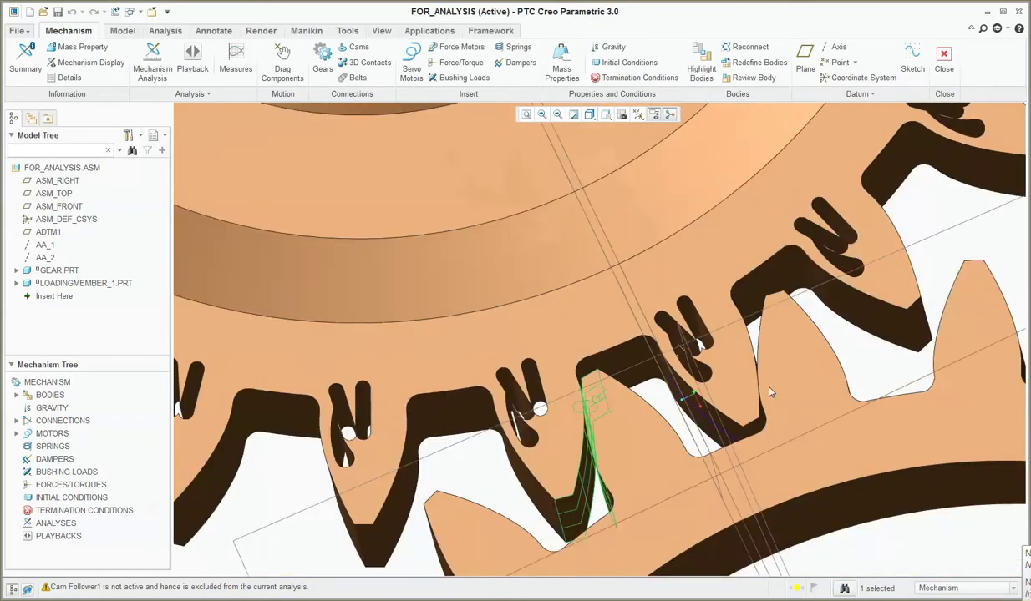
scroll(761, 381, "up", 3)
scroll(761, 381, "down", 4)
middle_click_drag(761, 381, 812, 340)
scroll(706, 344, "up", 3)
scroll(706, 344, "down", 3)
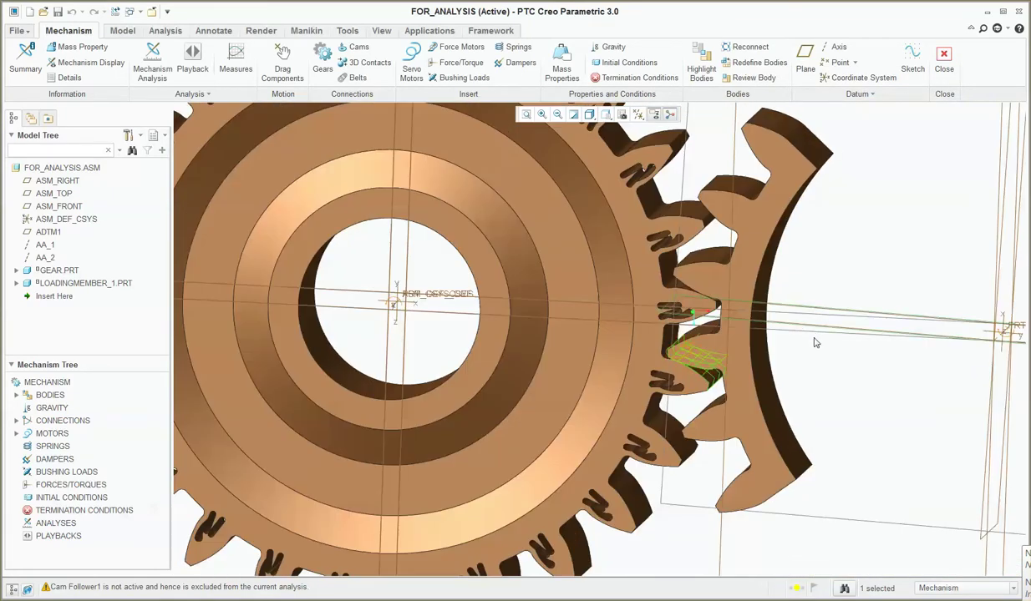
scroll(796, 317, "down", 2)
scroll(798, 325, "up", 5)
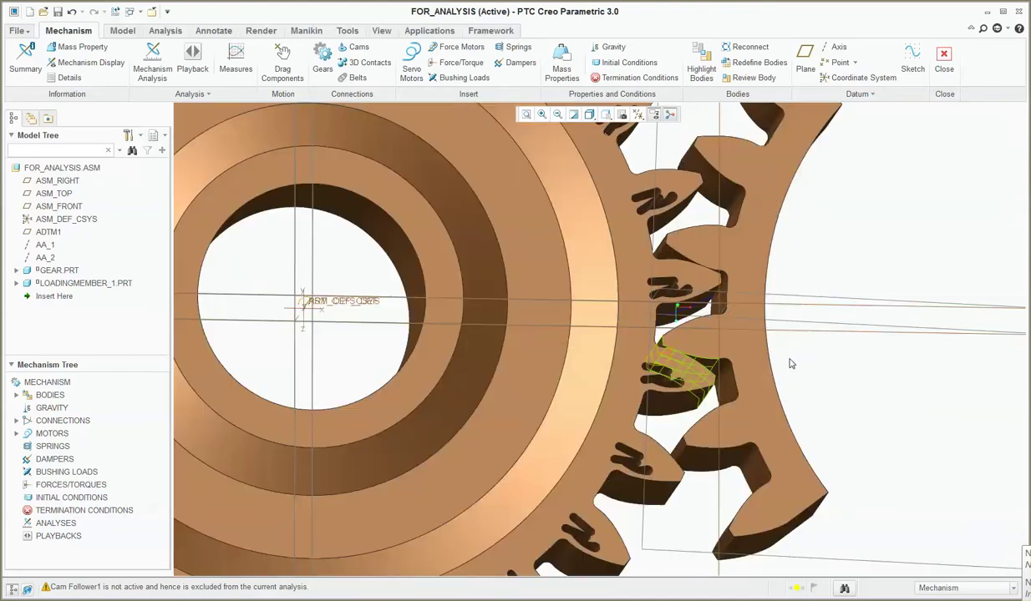
middle_click_drag(666, 313, 801, 304)
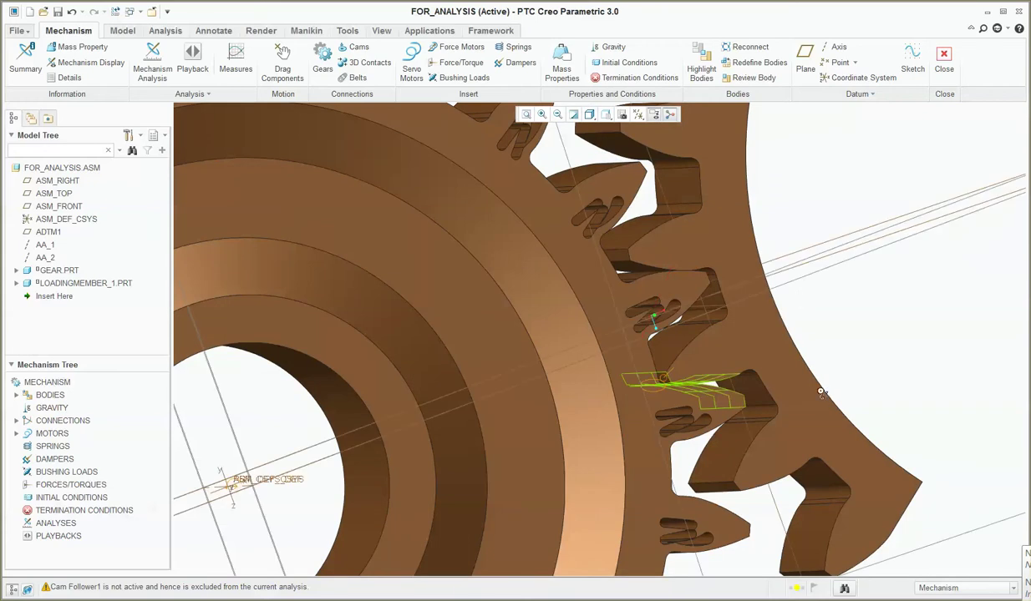
middle_click_drag(802, 380, 816, 380)
key("ctrl+d")
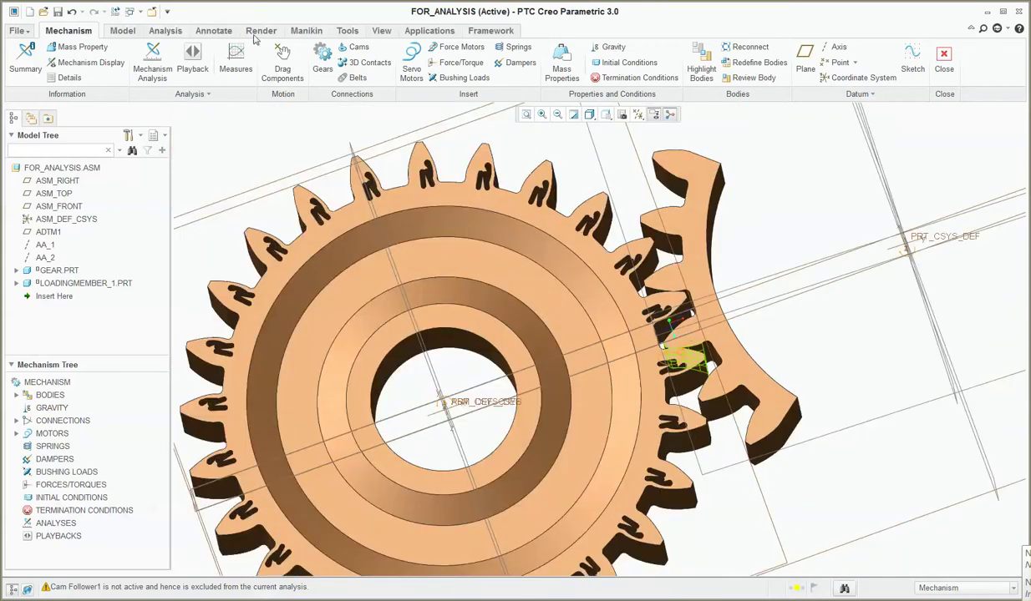
Step: Close the Mechanism application and save the FOR_ANALYSIS assembly
left_click(125, 31)
left_click(163, 31)
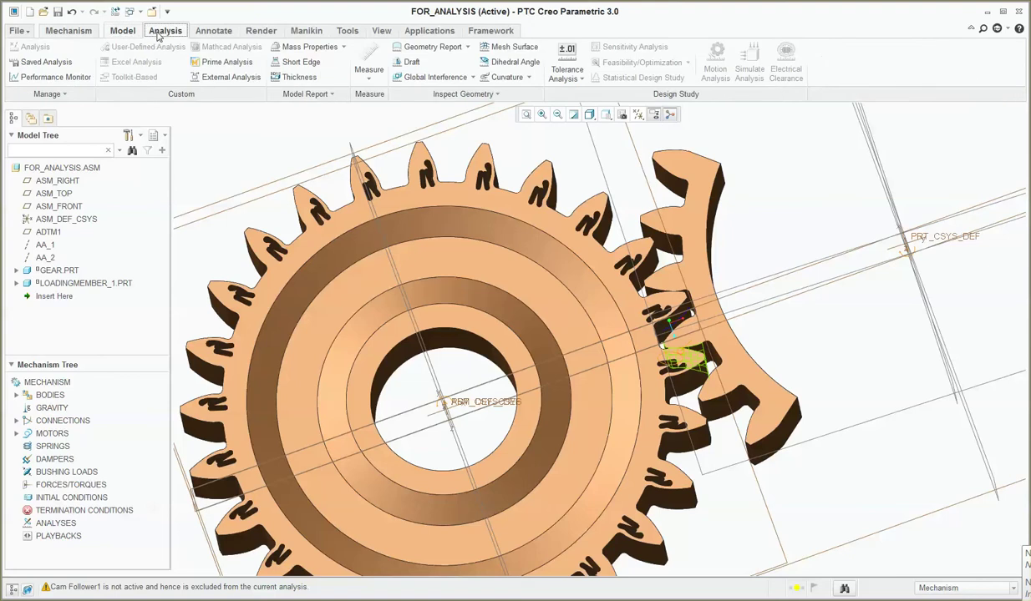
left_click(74, 31)
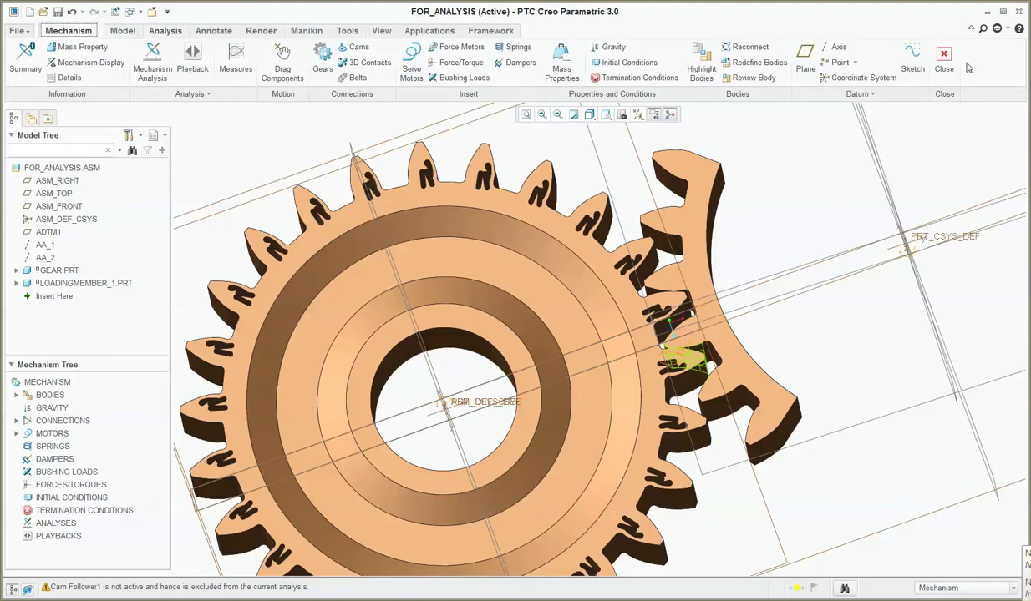
left_click(1005, 68)
scroll(727, 285, "down", 3)
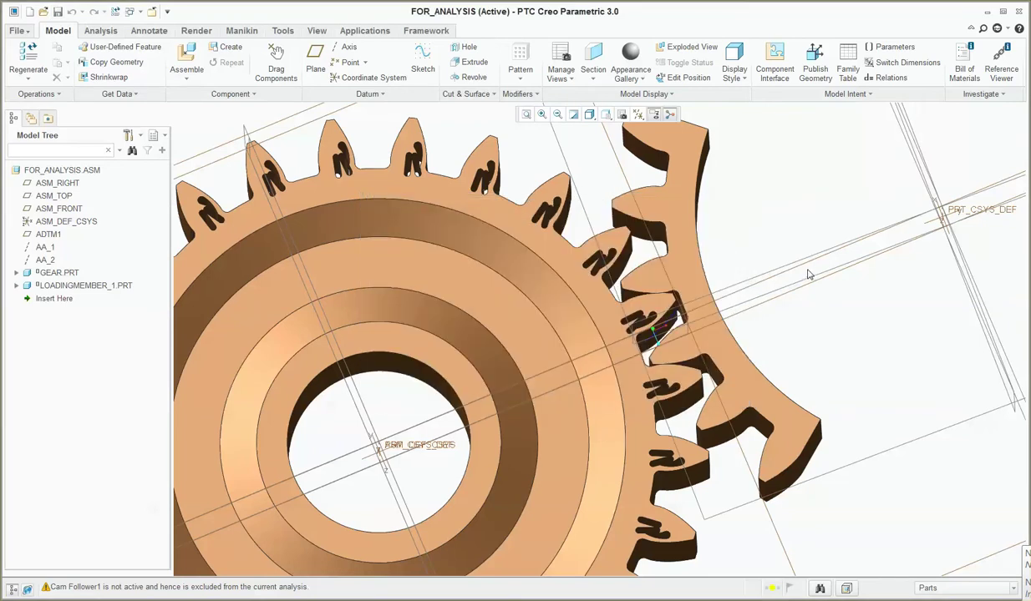
key("ctrl+s")
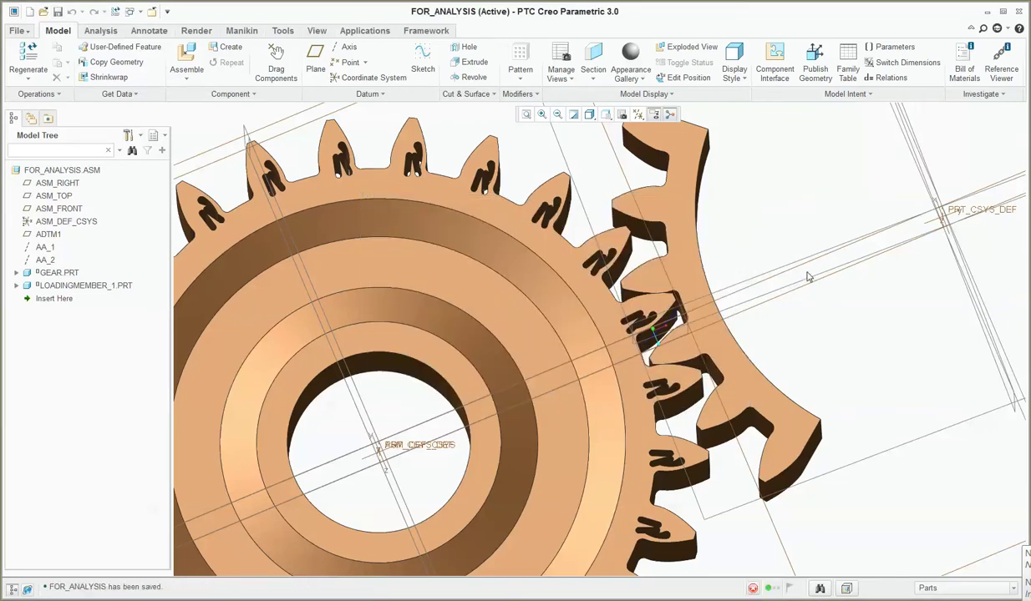
Step: Select the gear component in the FOR_ANALYSIS assembly
scroll(735, 283, "up", 3)
mouse_move(736, 276)
middle_mouse_down()
mouse_move(757, 286)
mouse_move(561, 304)
mouse_move(756, 288)
mouse_move(736, 283)
middle_mouse_up()
scroll(736, 283, "down", 4)
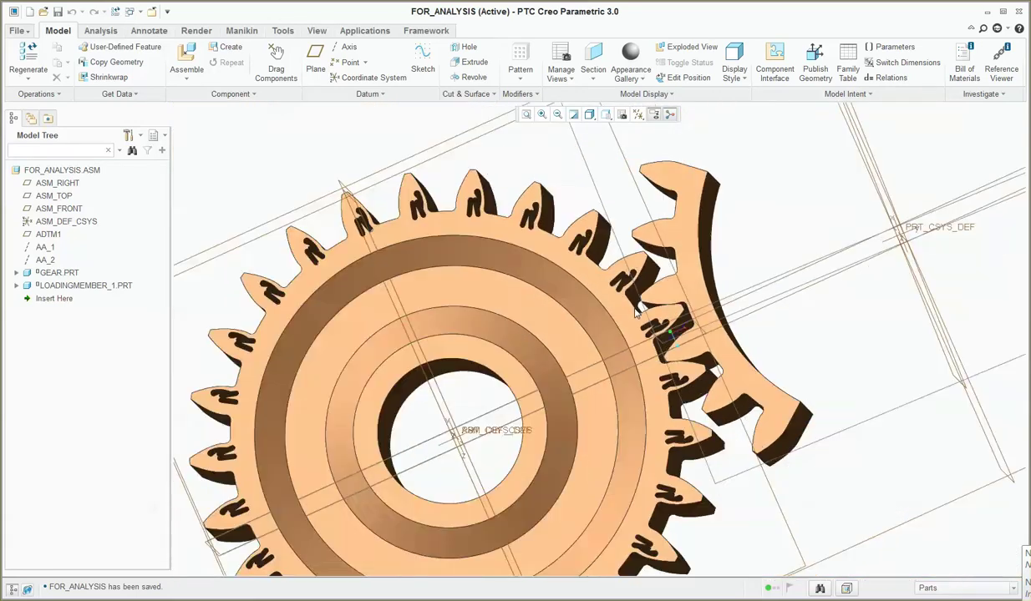
left_click(472, 288)
right_click(472, 288)
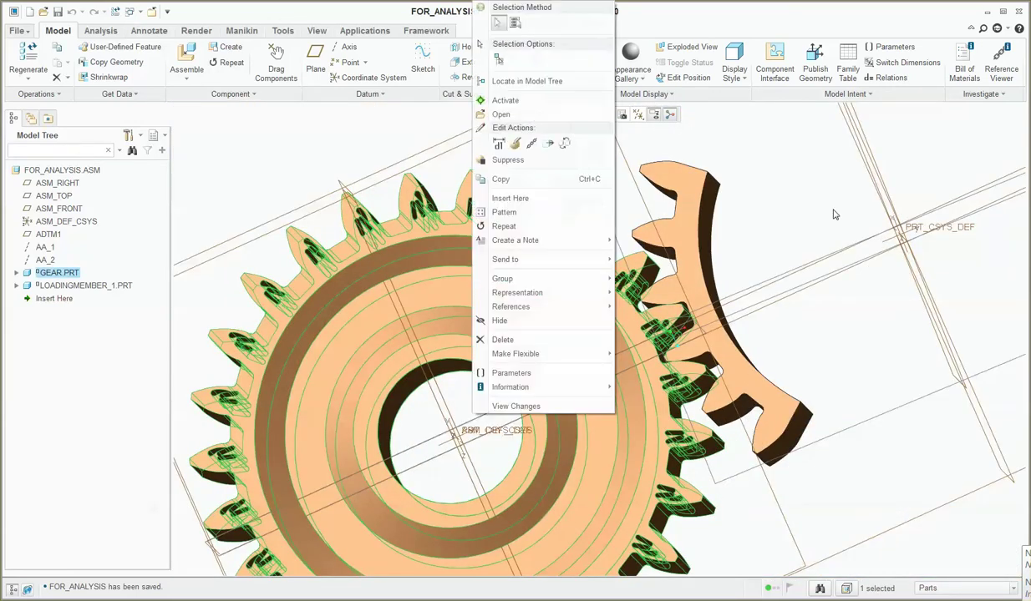
left_click(816, 209)
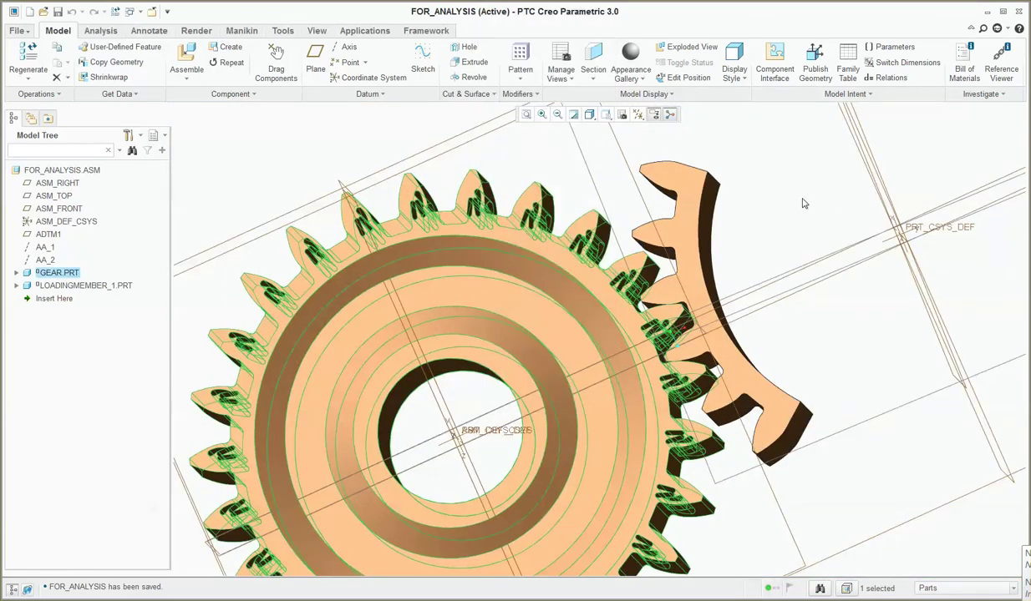
key("alt+f")
key("a")
key("a")
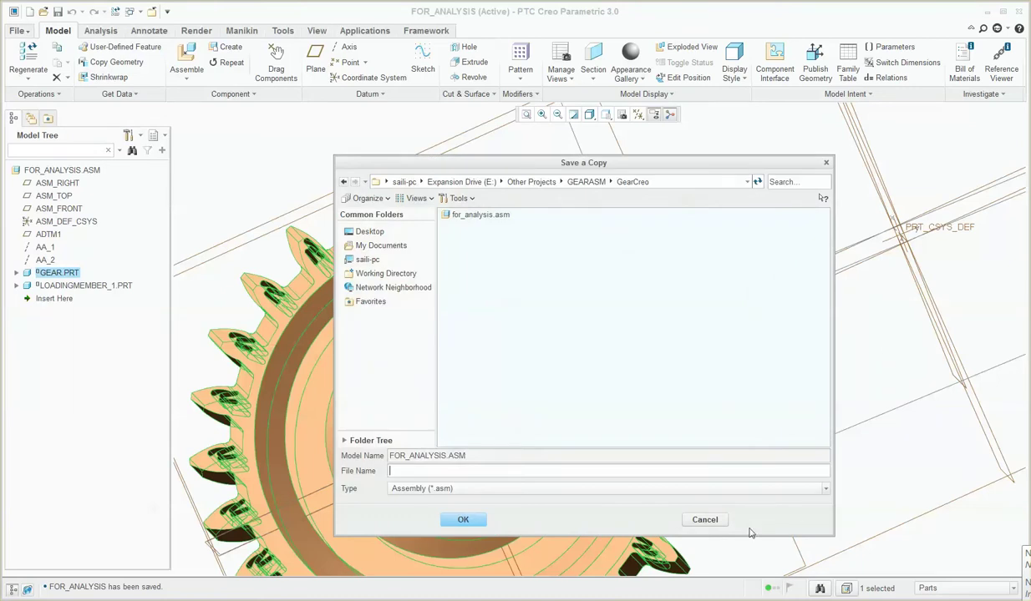
left_click(704, 519)
Step: Replace GEAR.PRT with its family table instance NO_RF and check the meshing teeth
right_click(578, 448)
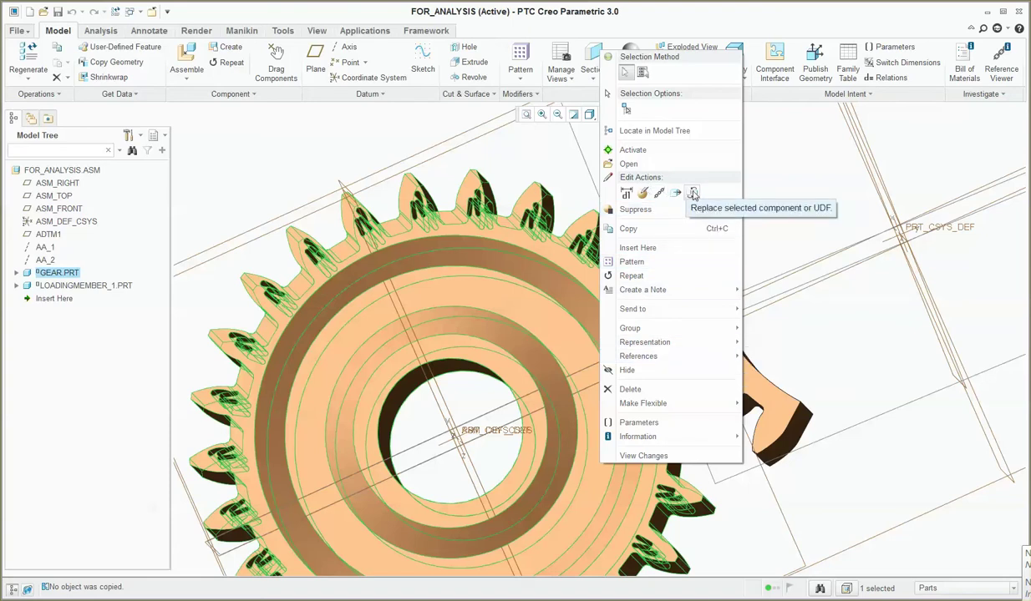
left_click(692, 195)
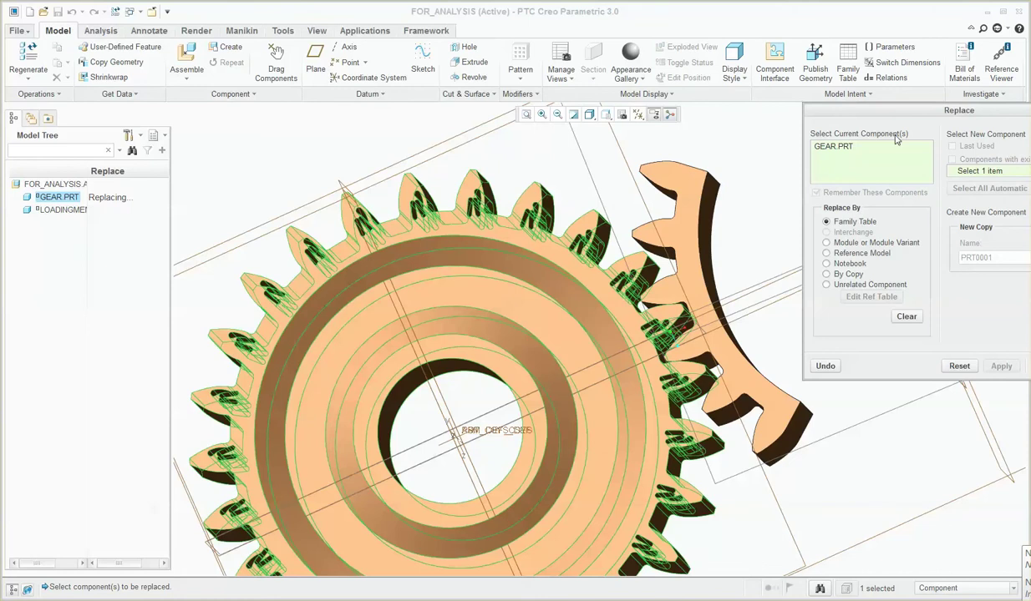
left_click_drag(877, 115, 522, 84)
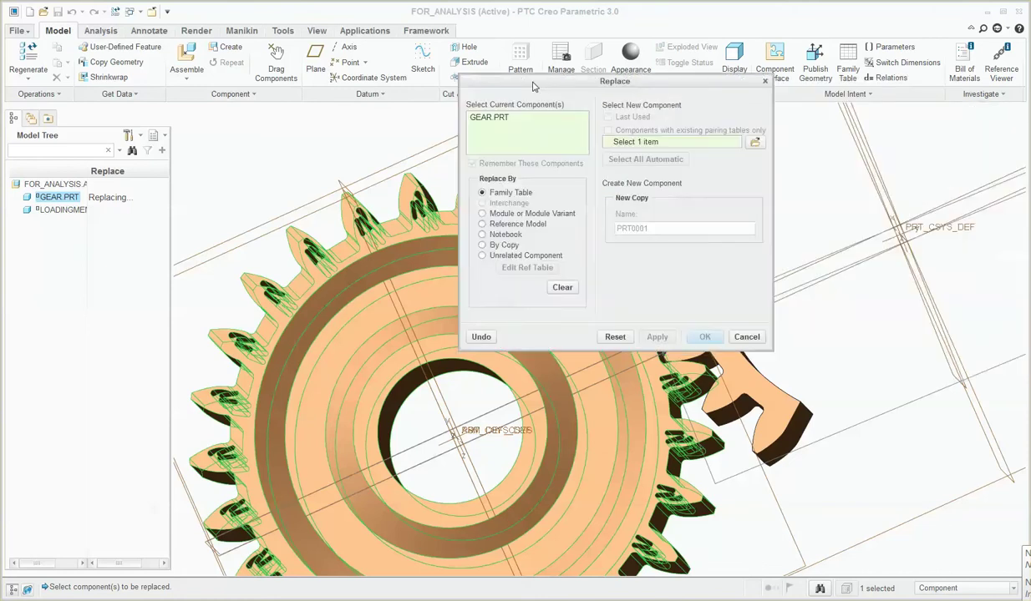
left_click(756, 142)
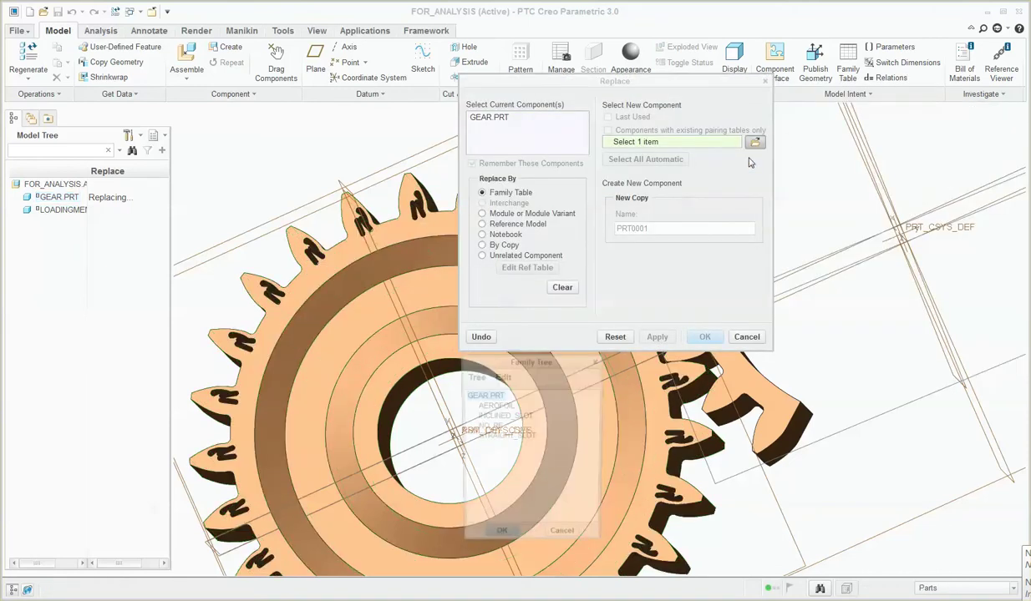
left_click(486, 426)
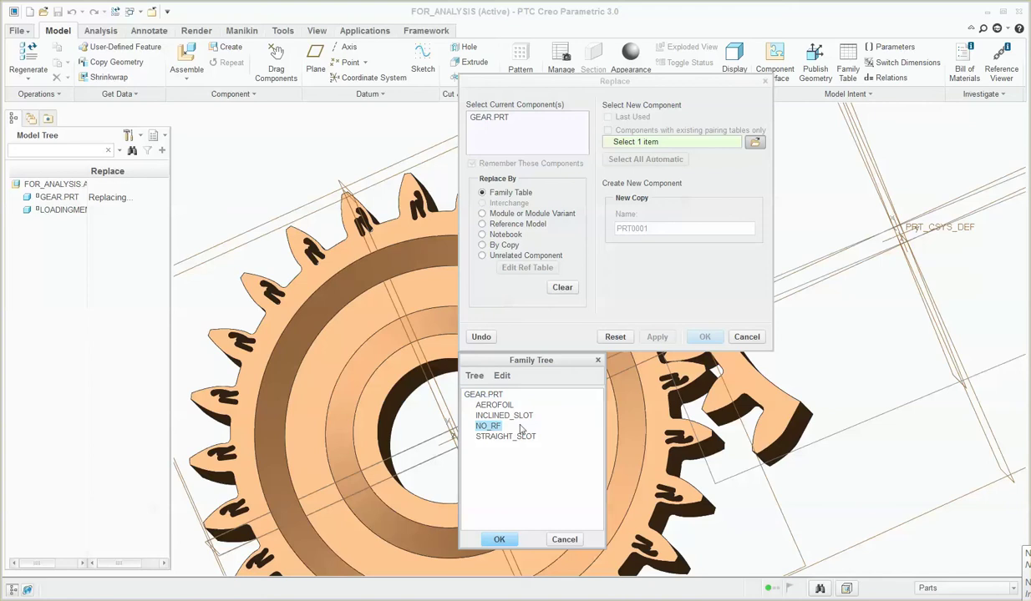
left_click(498, 540)
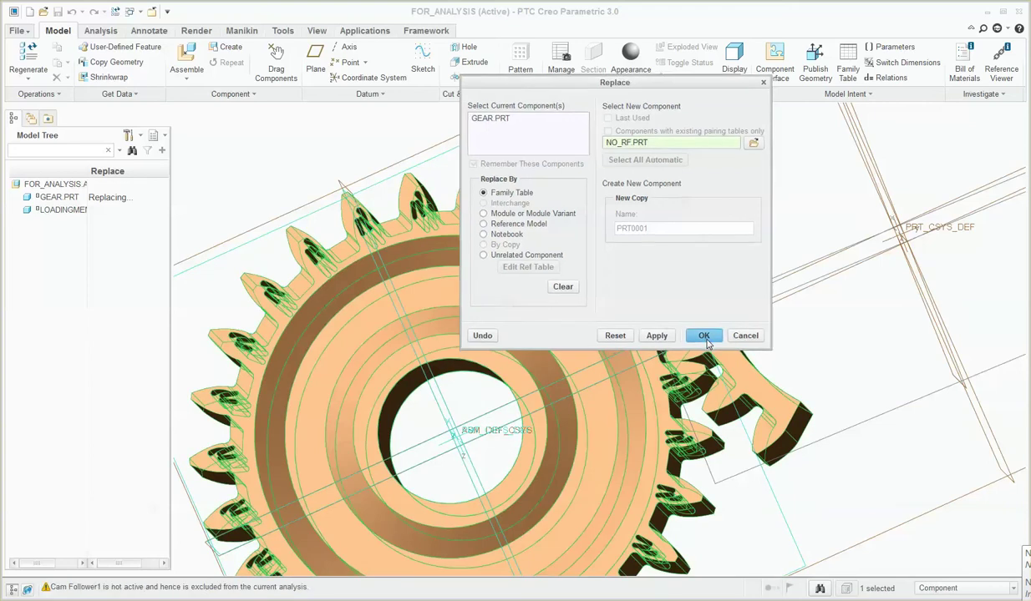
left_click(704, 336)
scroll(684, 308, "up", 4)
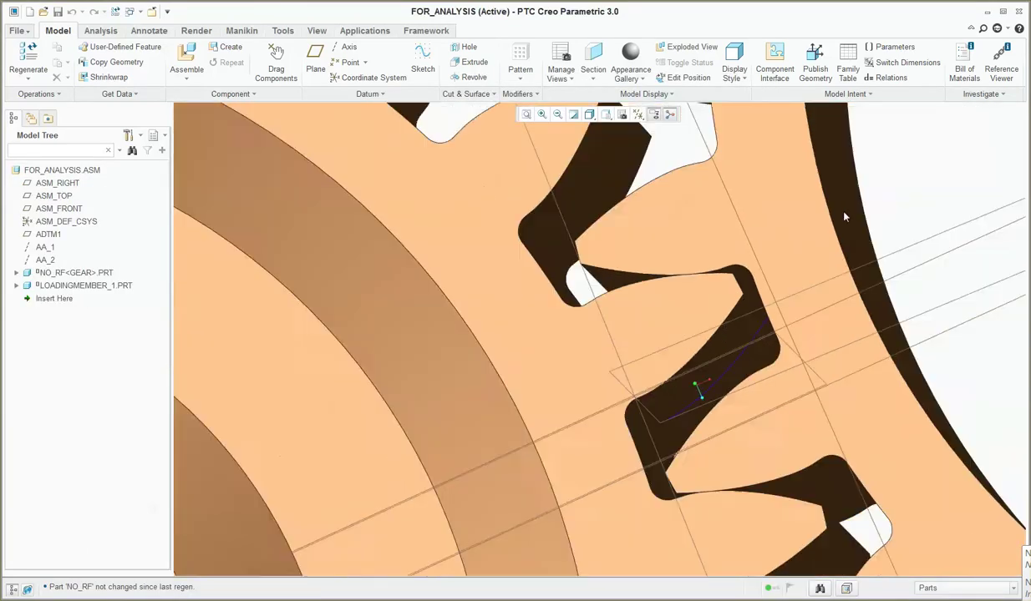
scroll(845, 221, "down", 4)
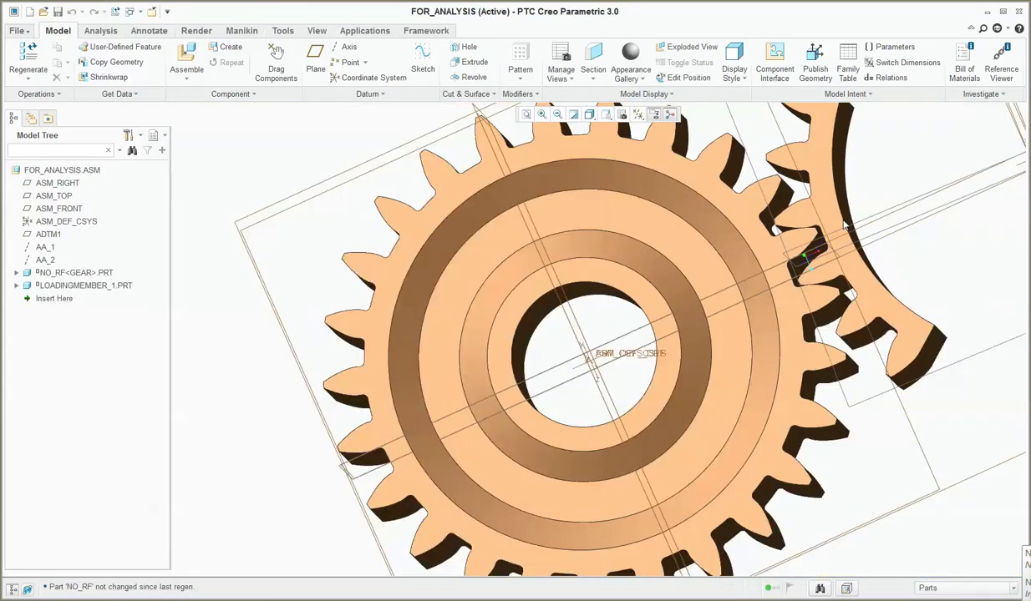
Step: Set up a saved copy of the FOR_ANALYSIS assembly in STEP (*.stp) format with the file name No_RF
key("alt+f")
key("a")
key("c")
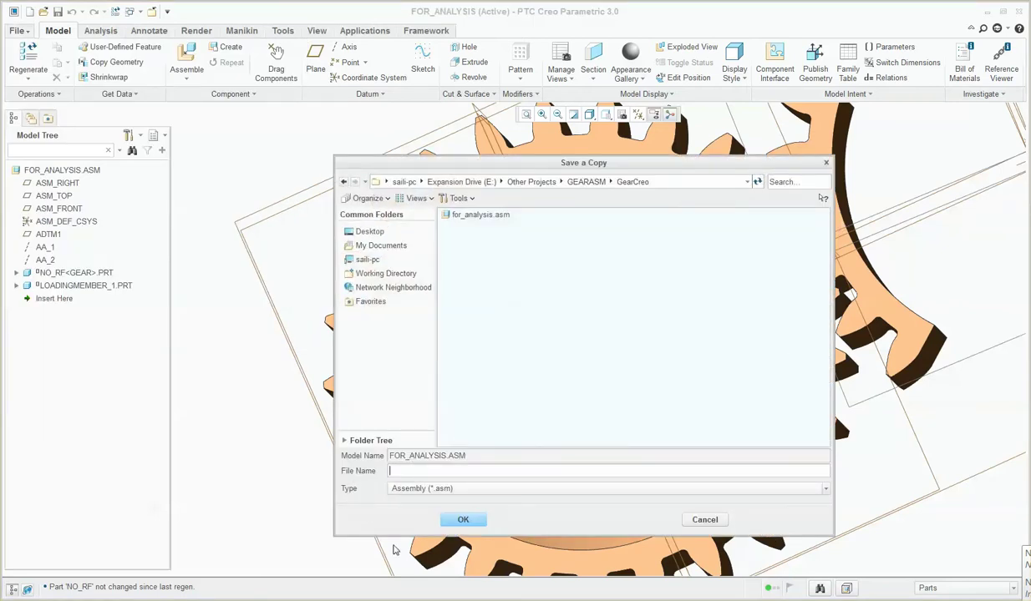
left_click(404, 489)
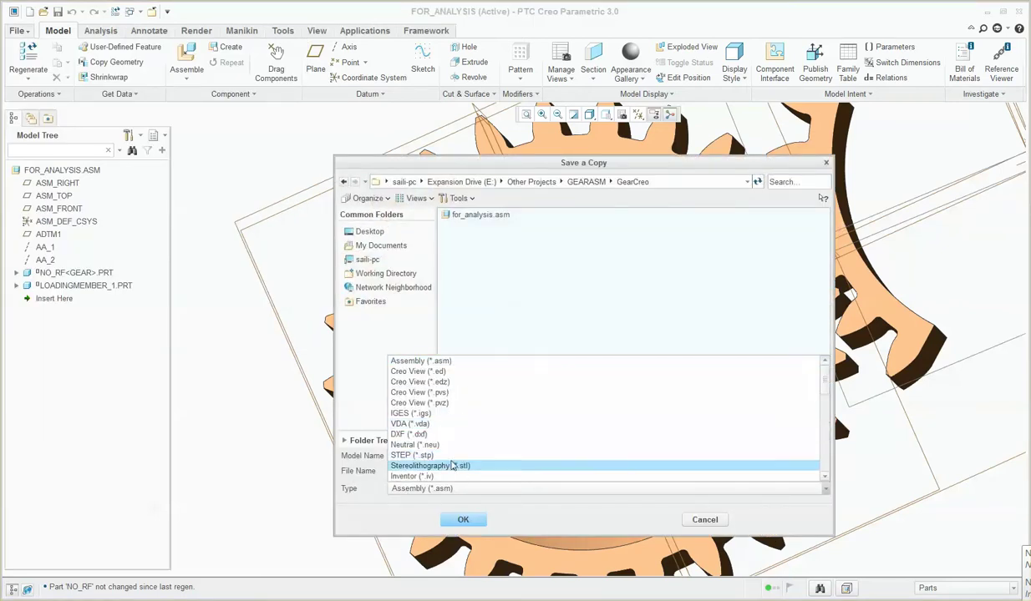
left_click(447, 455)
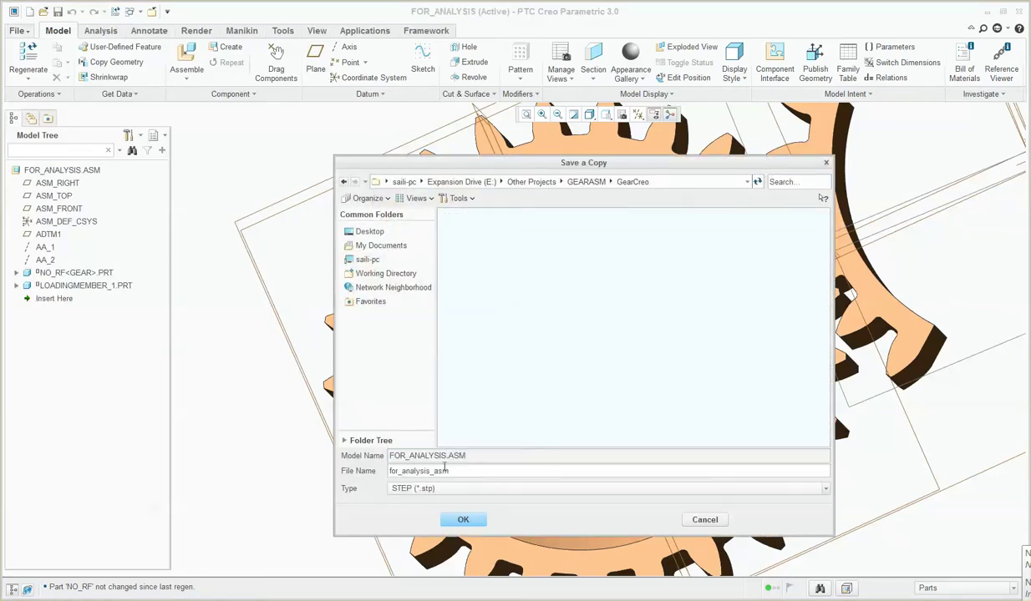
left_click_drag(476, 472, 326, 465)
type("No_RF")
left_click(458, 518)
Step: Export the No_RF STEP file with solids and shells in the default coordinate system
scroll(487, 437, "up", 5)
scroll(487, 438, "down", 3)
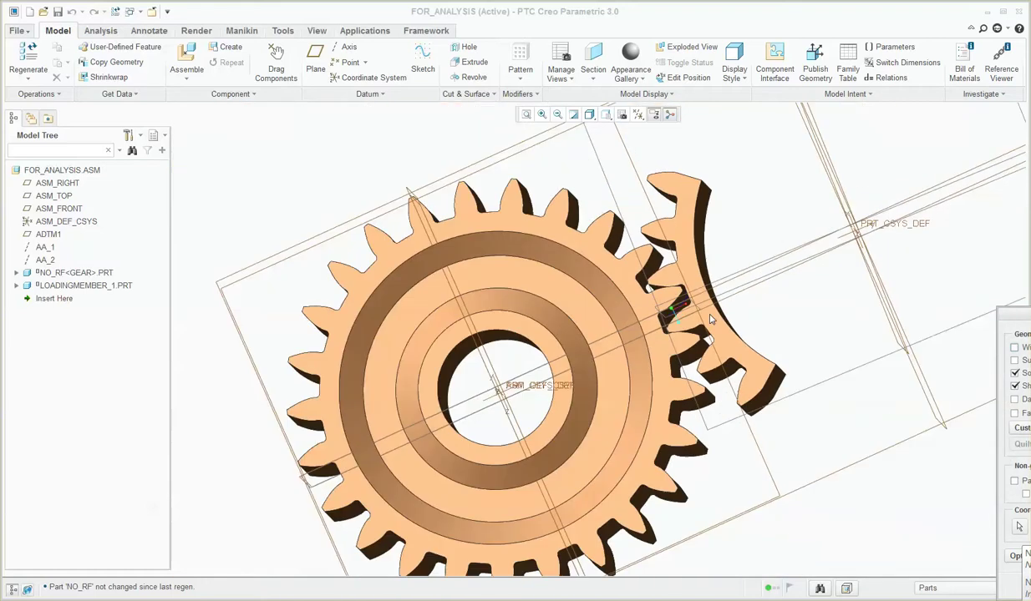
left_click_drag(1010, 321, 608, 215)
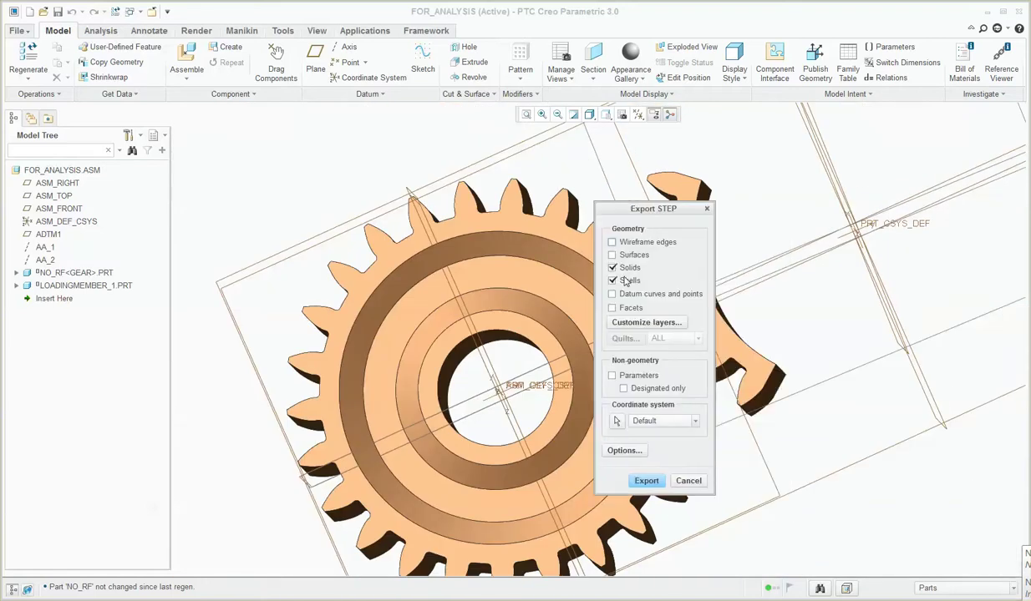
left_click(645, 480)
scroll(499, 443, "up", 2)
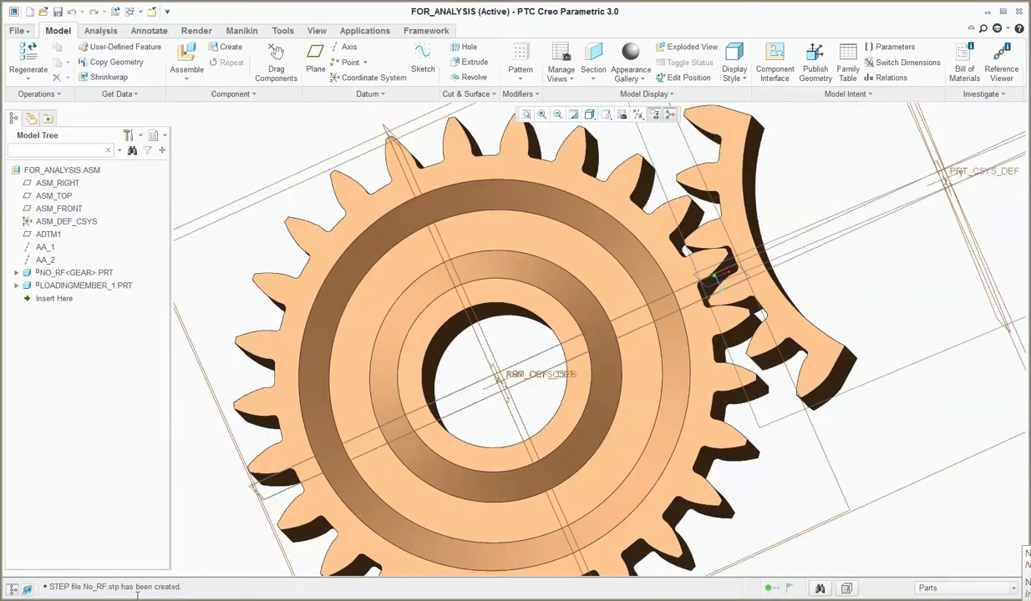
left_click_drag(81, 590, 184, 590)
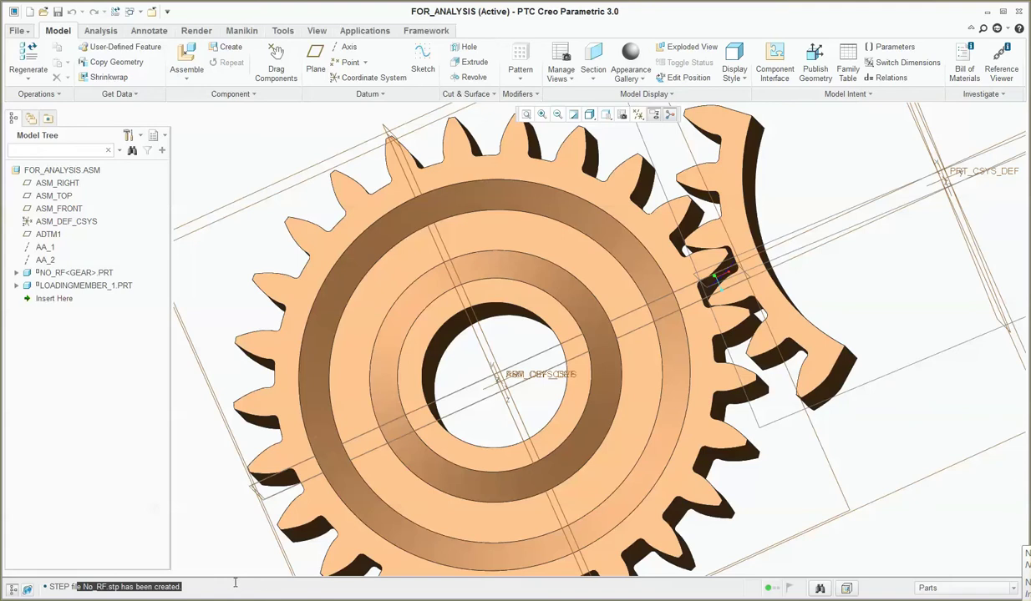
Step: Replace the NO_RF gear in the assembly with its family table instance AEROFOIL
scroll(318, 524, "down", 1)
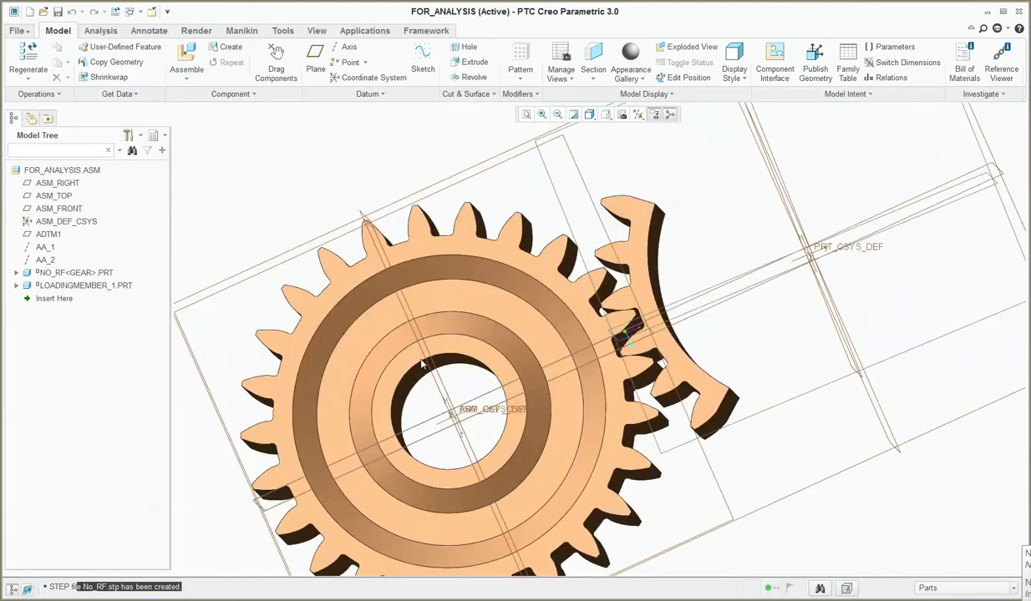
left_click(442, 320)
right_click(443, 320)
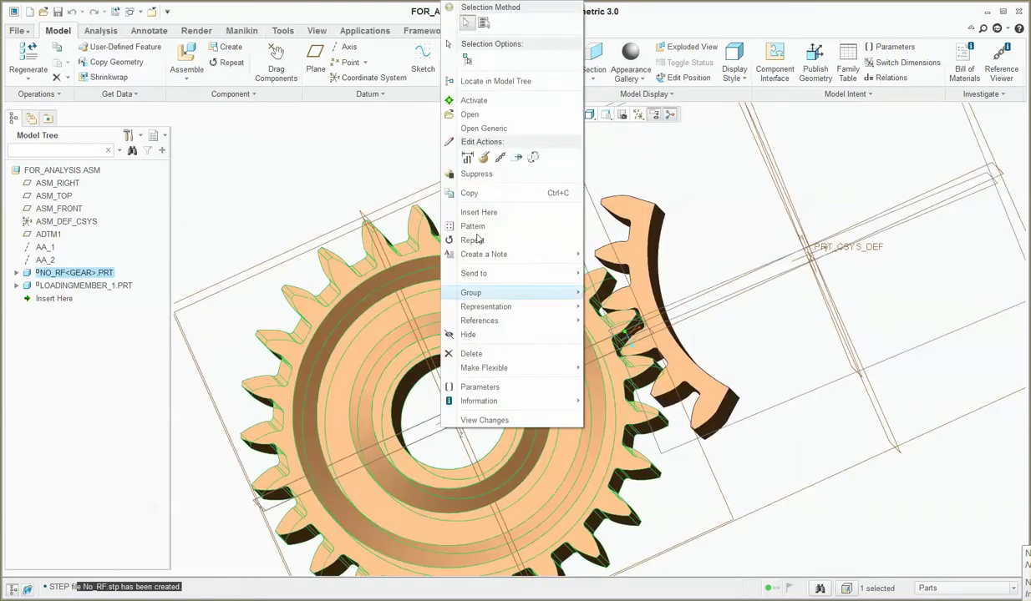
left_click(515, 175)
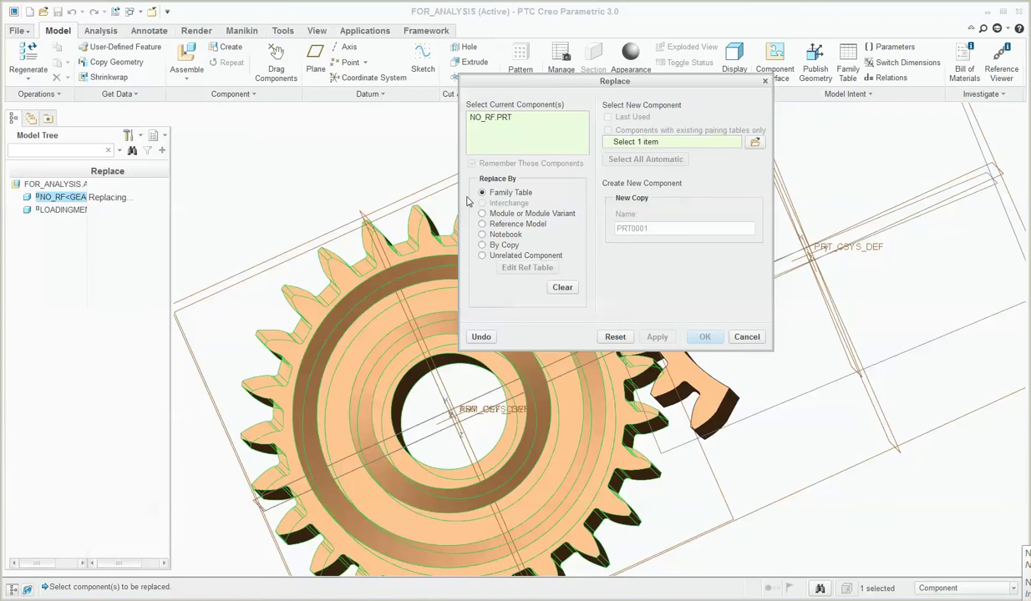
left_click(754, 142)
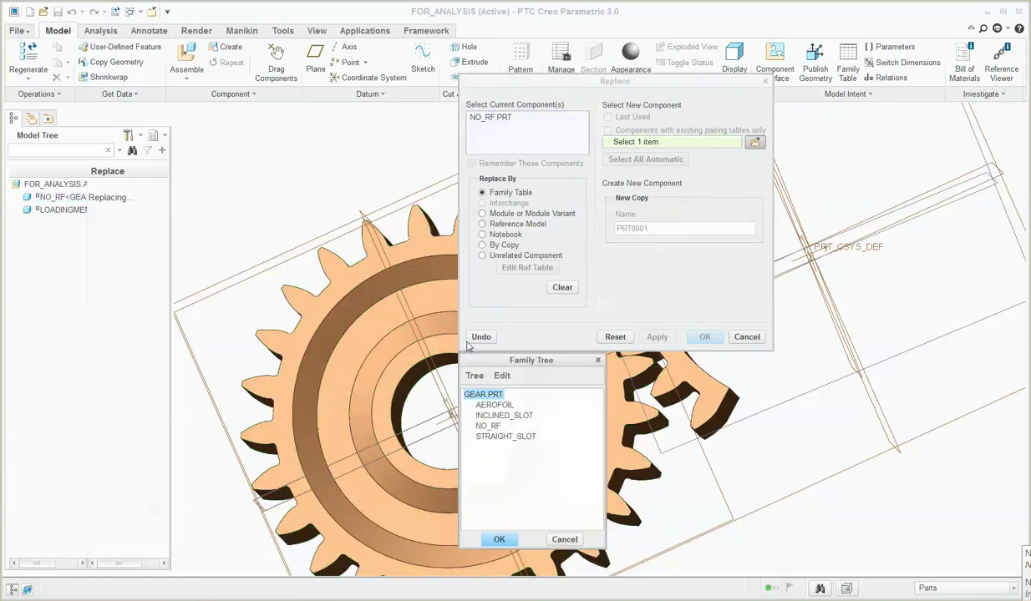
left_click(505, 406)
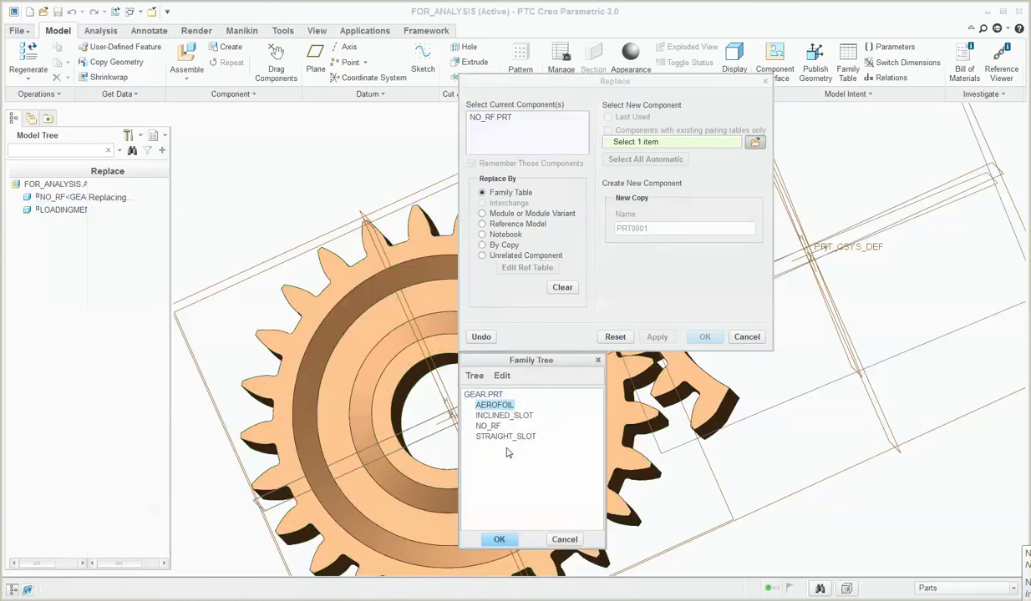
left_click(497, 540)
left_click(704, 337)
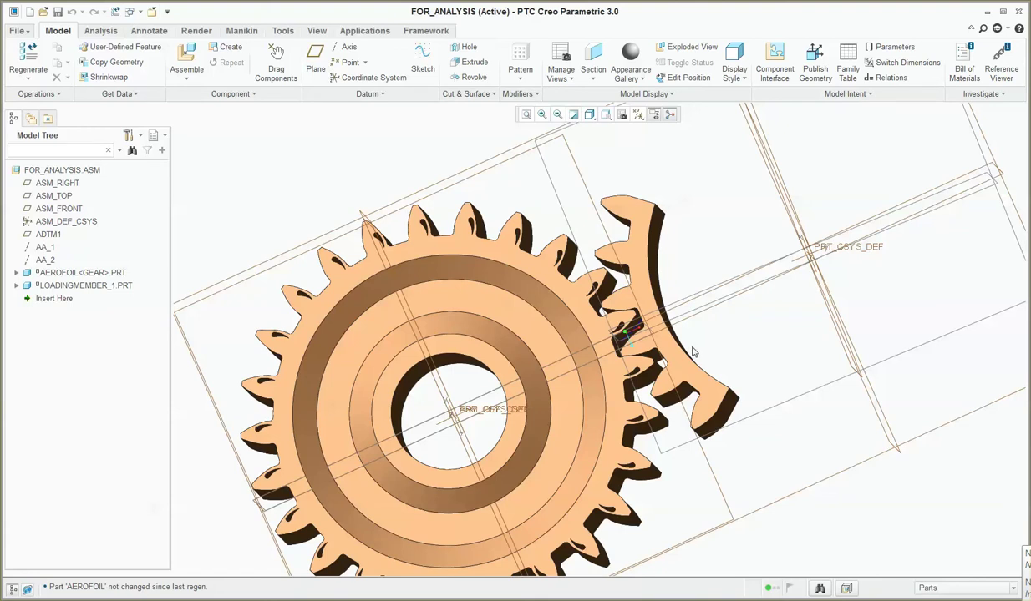
Step: Export a copy of the assembly as a STEP file named Aerofoil_cut with solids and shells
key("ctrl+shift+s")
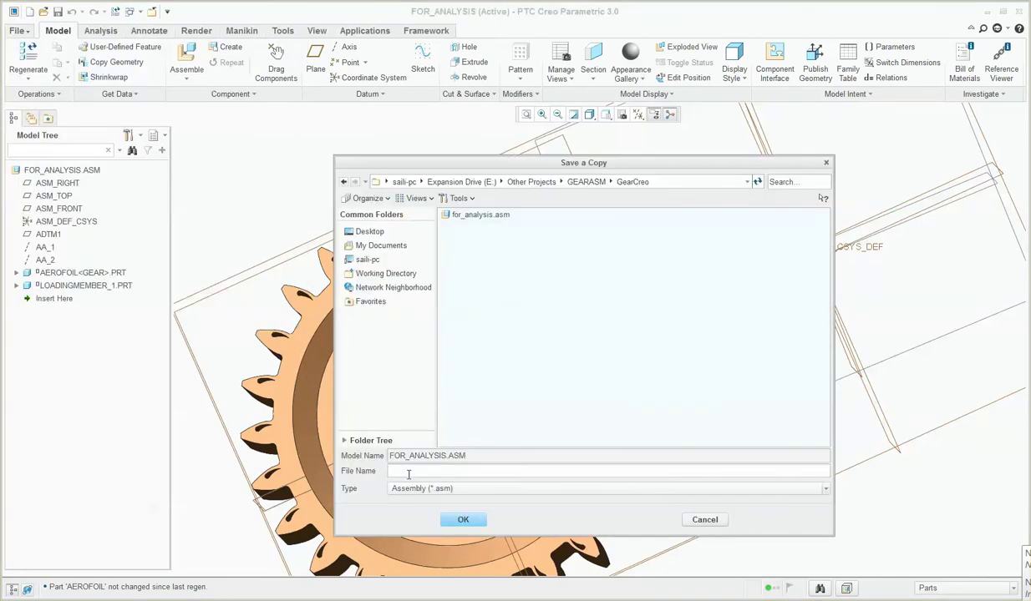
left_click(415, 491)
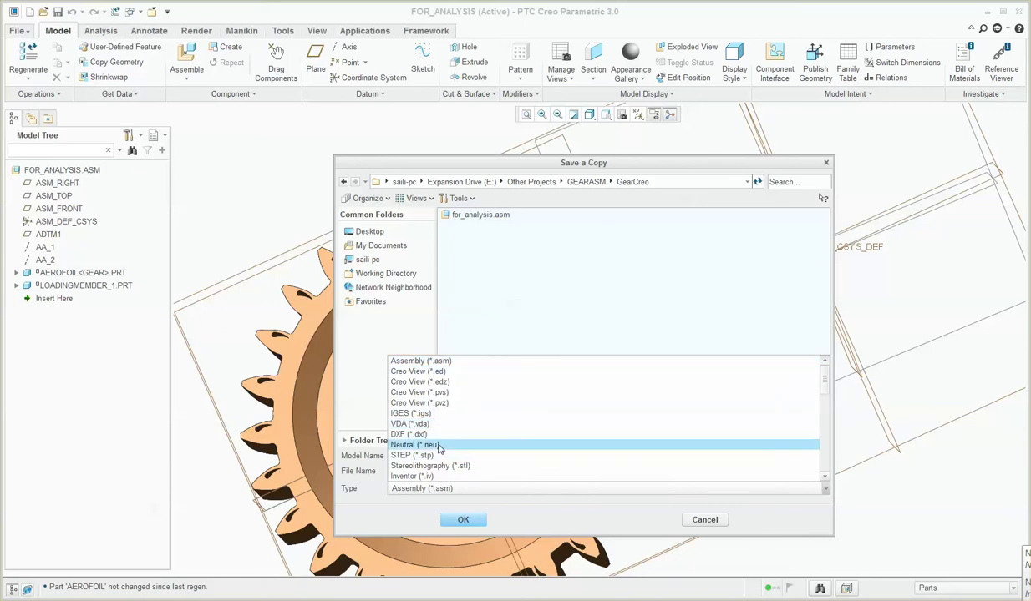
left_click(443, 456)
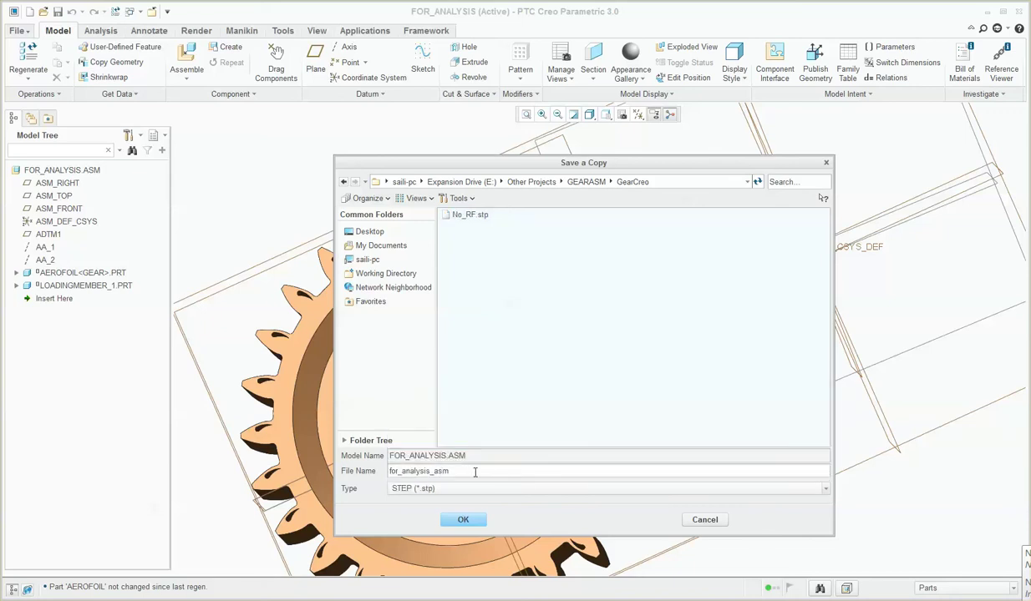
left_click_drag(475, 473, 326, 471)
type("Aerofoil_cut")
key("Return")
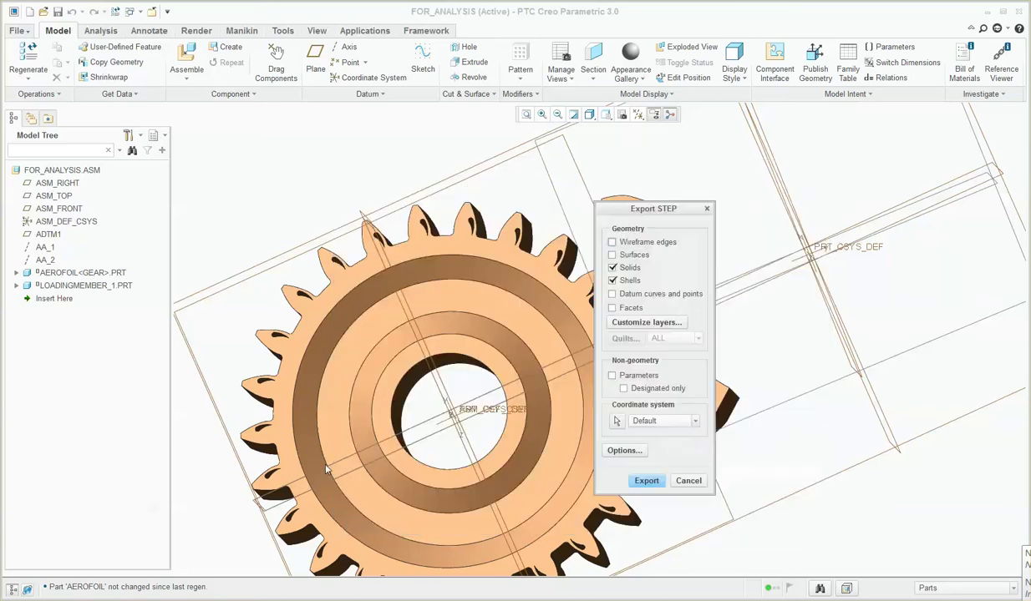
left_click(643, 480)
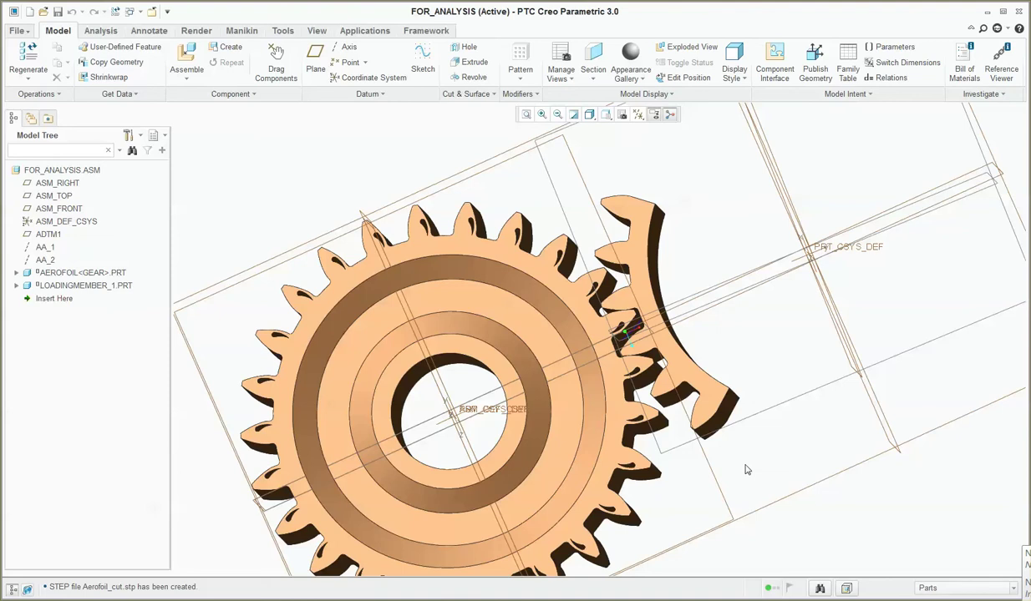
Step: Replace the AEROFOIL gear in the assembly with its family table instance INCLINED_SLOT
left_click(535, 347)
right_click(551, 359)
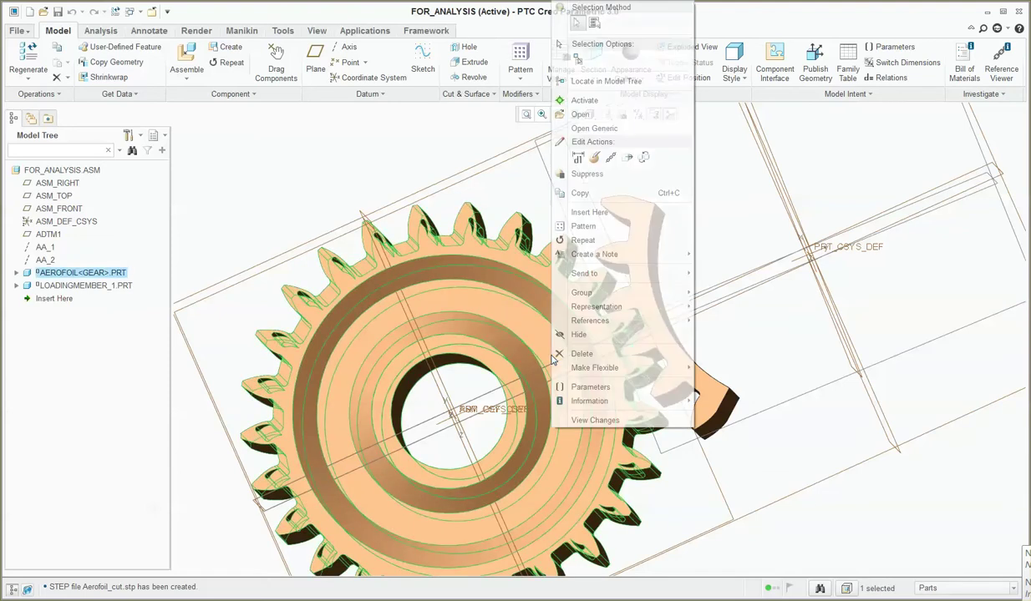
left_click(645, 158)
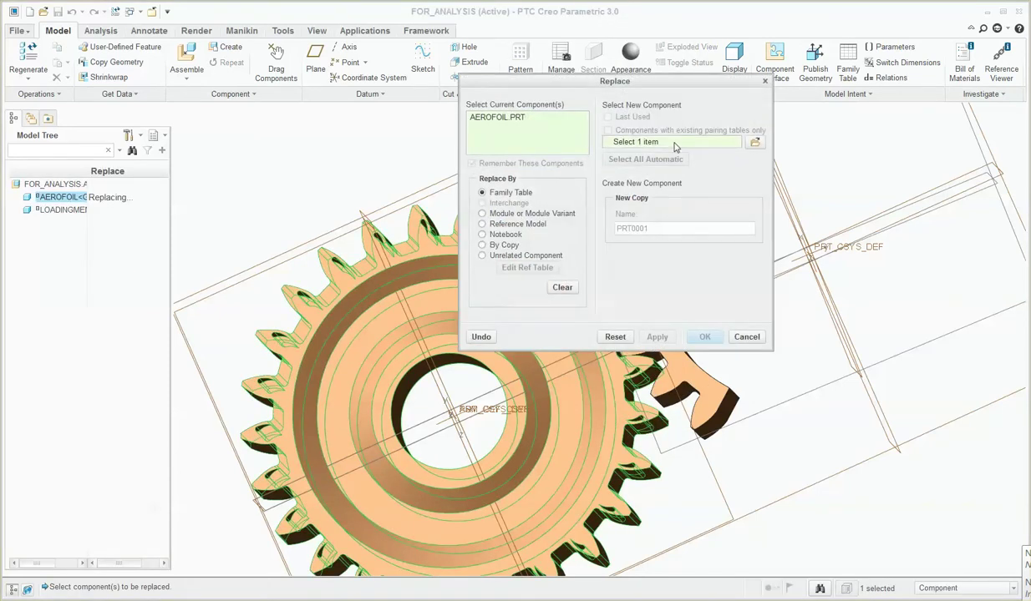
left_click(754, 142)
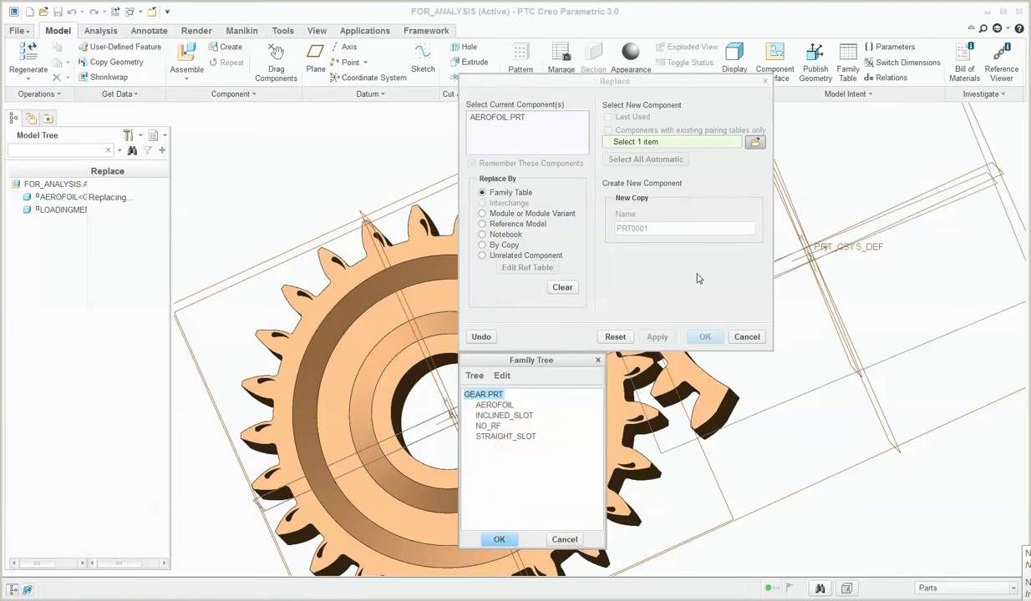
left_click(492, 416)
left_click(499, 540)
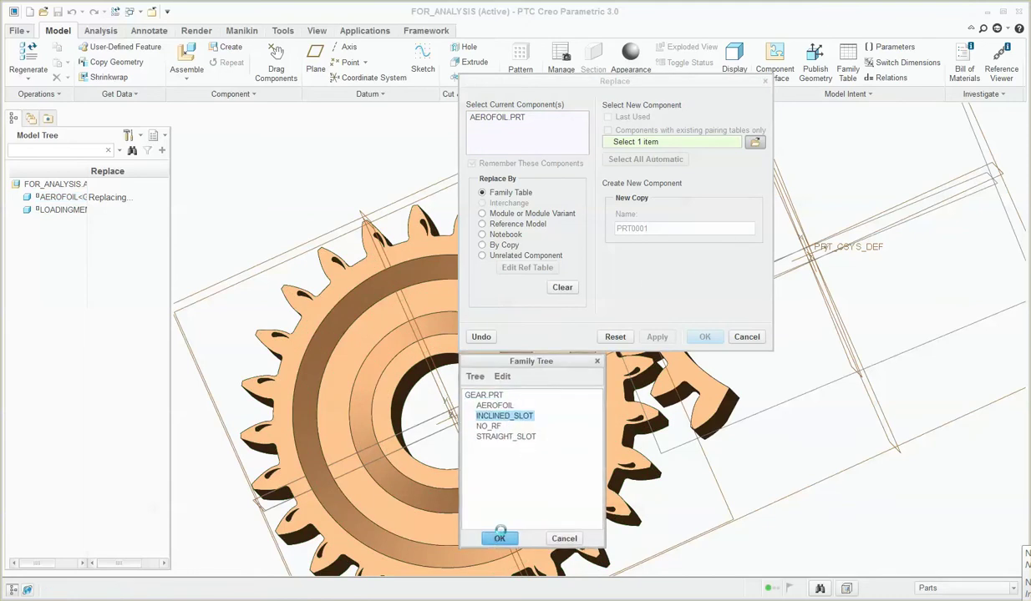
left_click(705, 337)
scroll(660, 368, "up", 5)
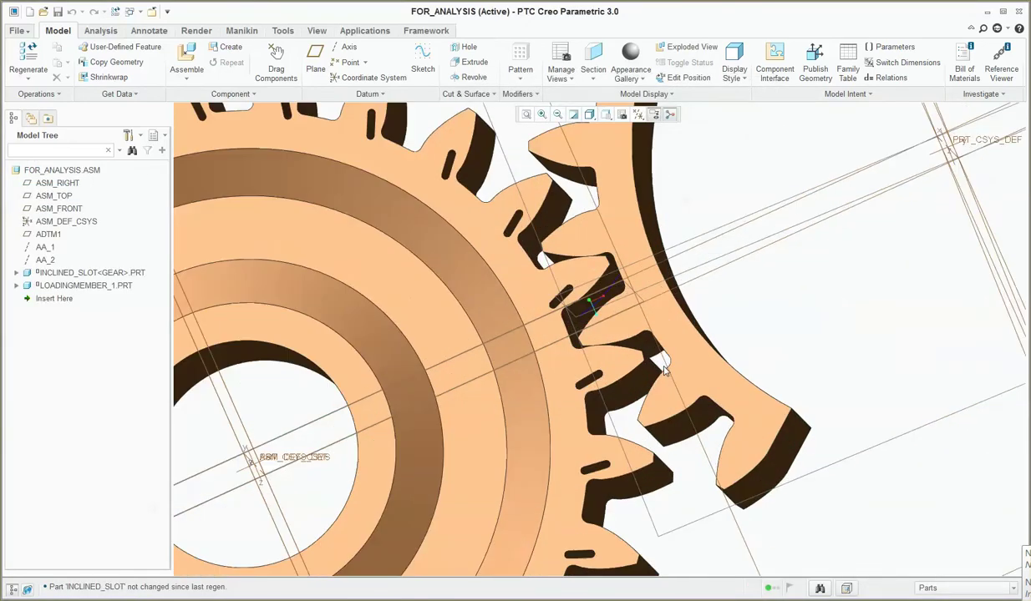
Step: Export a copy of the assembly as a STEP file named IS with solids and shells
key("ctrl+shift+s")
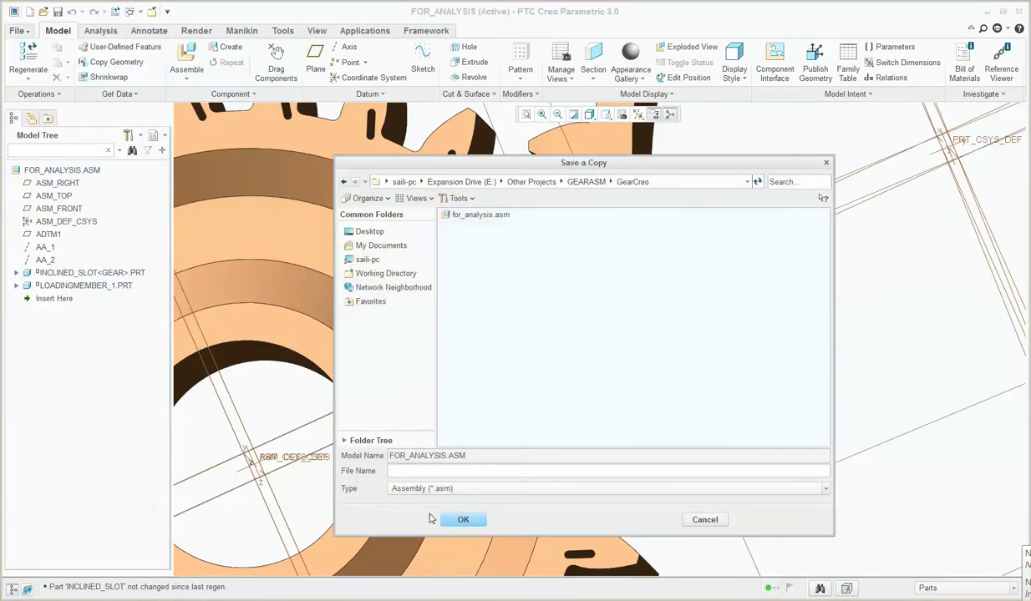
left_click(443, 488)
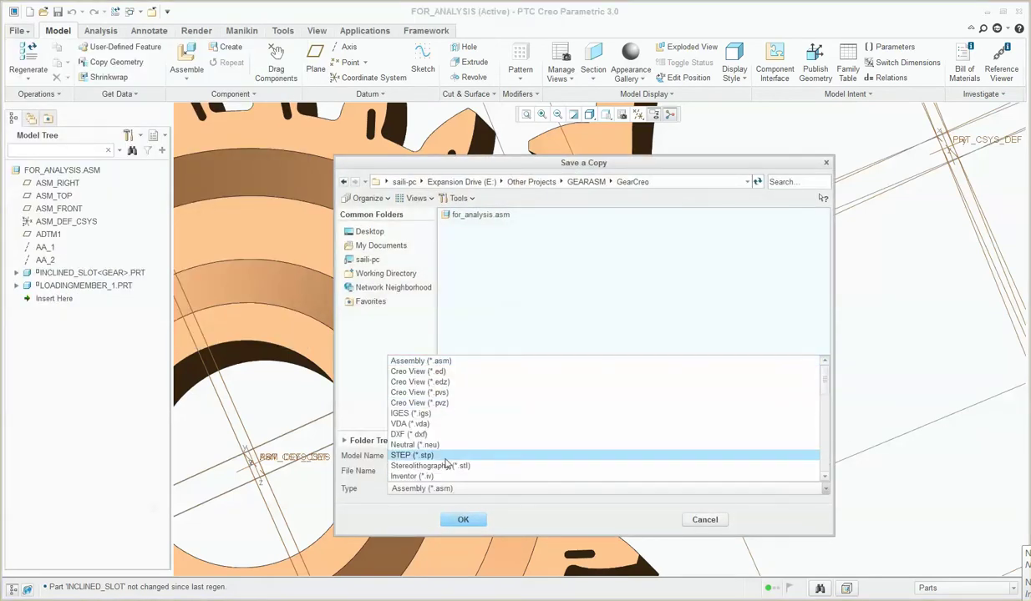
left_click(442, 455)
double_click(450, 472)
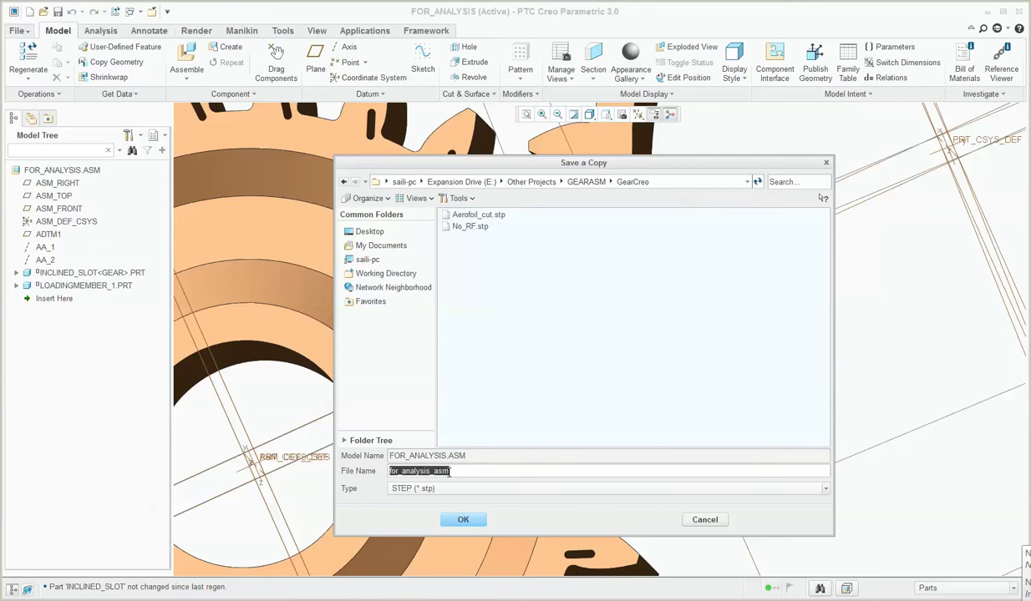
key("Return")
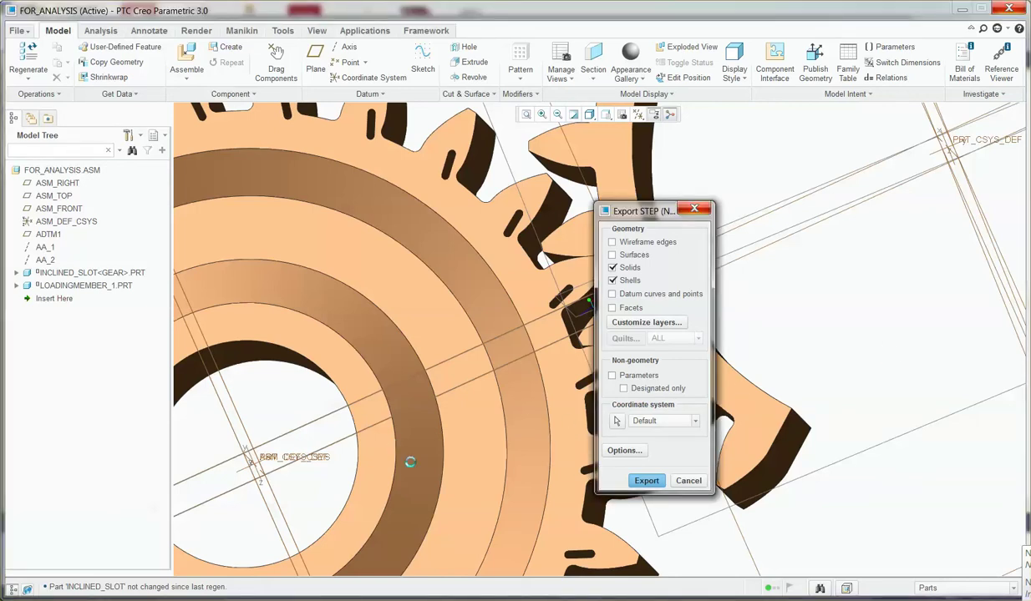
scroll(656, 386, "down", 5)
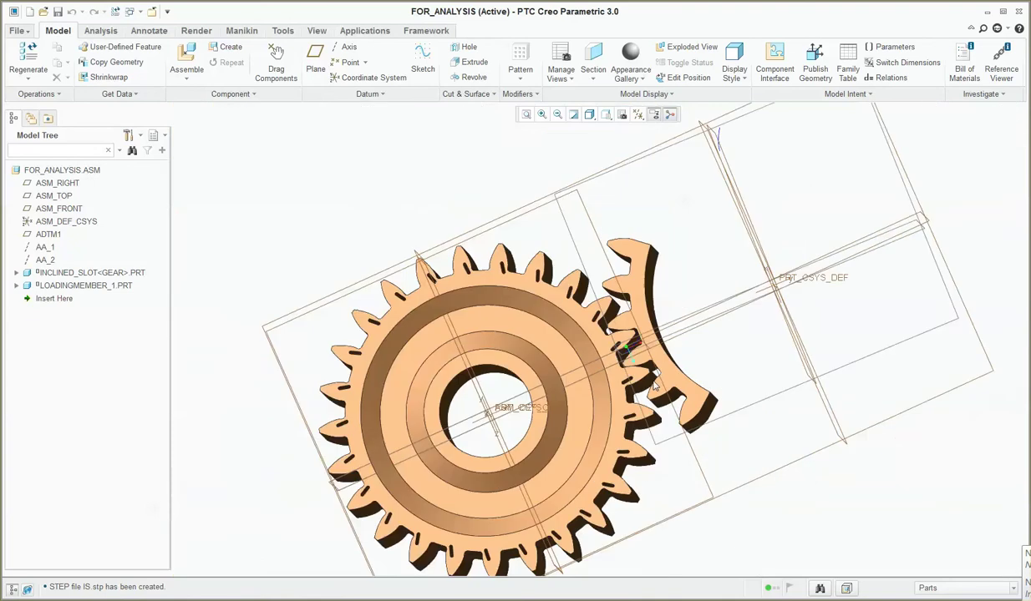
Step: Replace the INCLINED_SLOT gear in the assembly with its family table instance STRAIGHT_SLOT
scroll(656, 386, "up", 3)
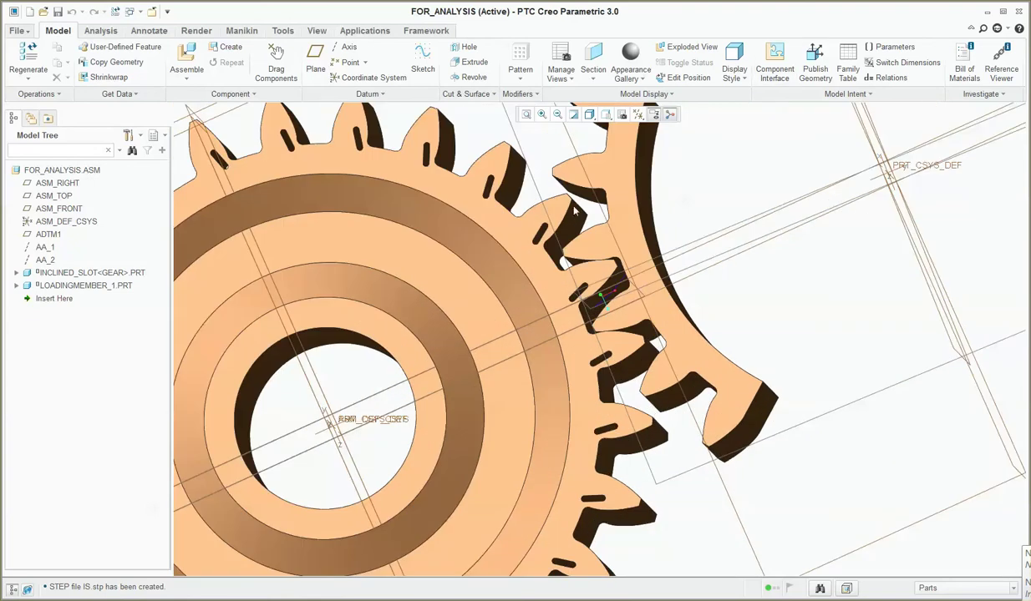
left_click(478, 267)
right_click(461, 255)
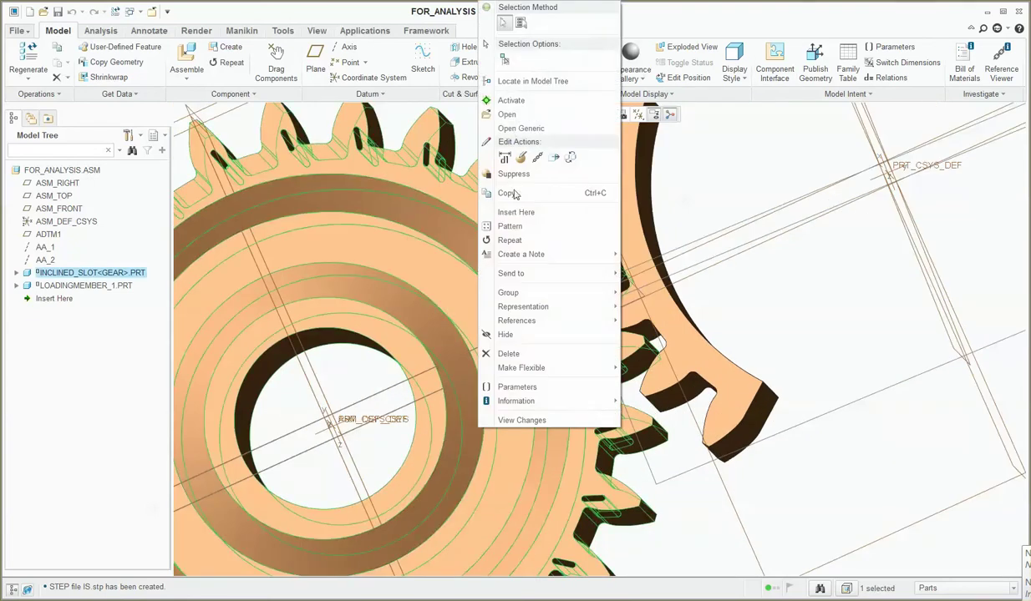
left_click(548, 154)
left_click(752, 143)
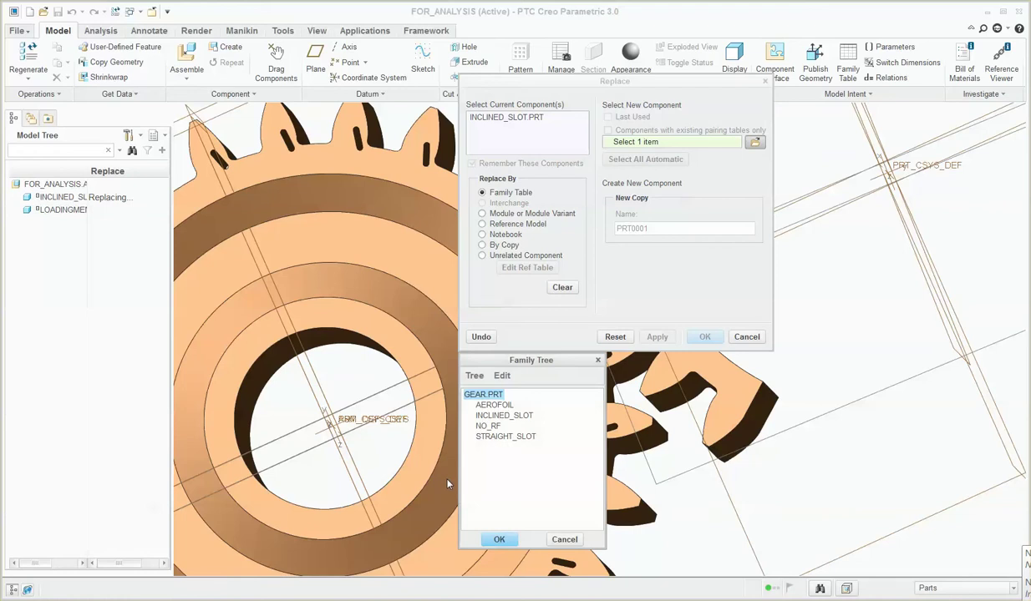
left_click(504, 437)
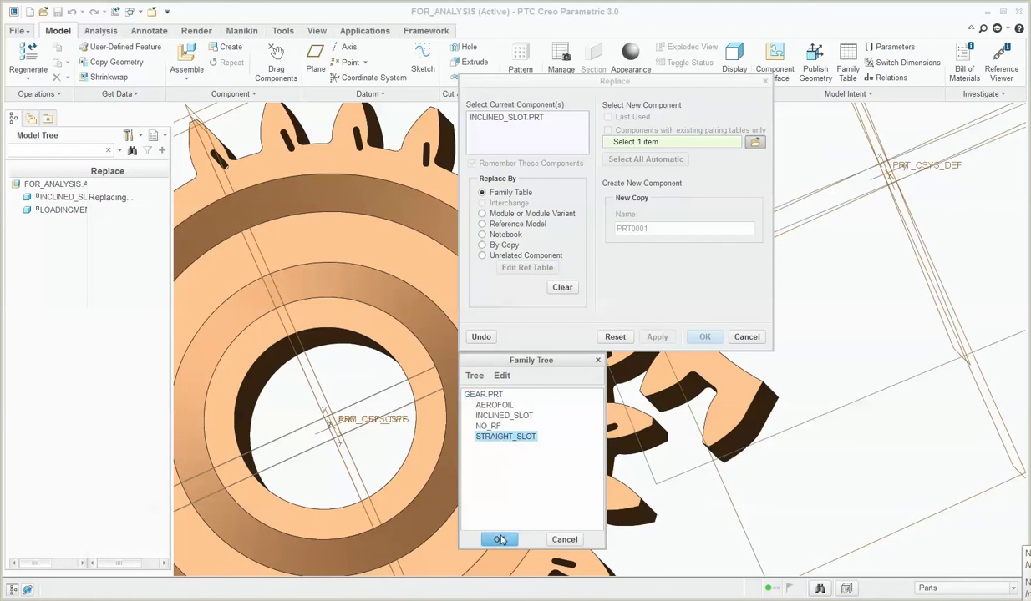
left_click(499, 538)
left_click(719, 339)
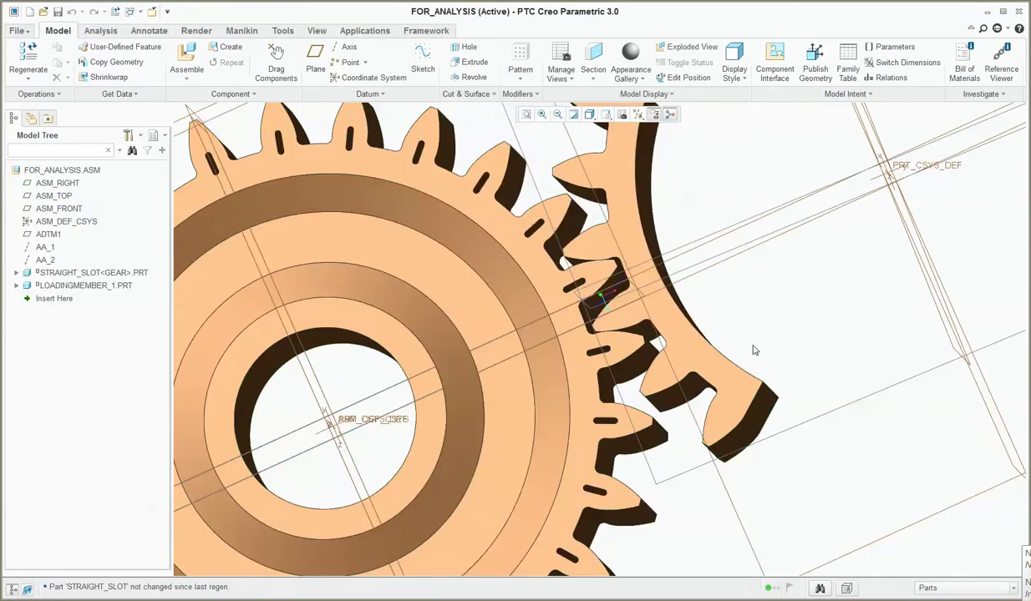
Step: Export a copy of the assembly as a STEP file named ss
key("alt+f")
key("a")
key("a")
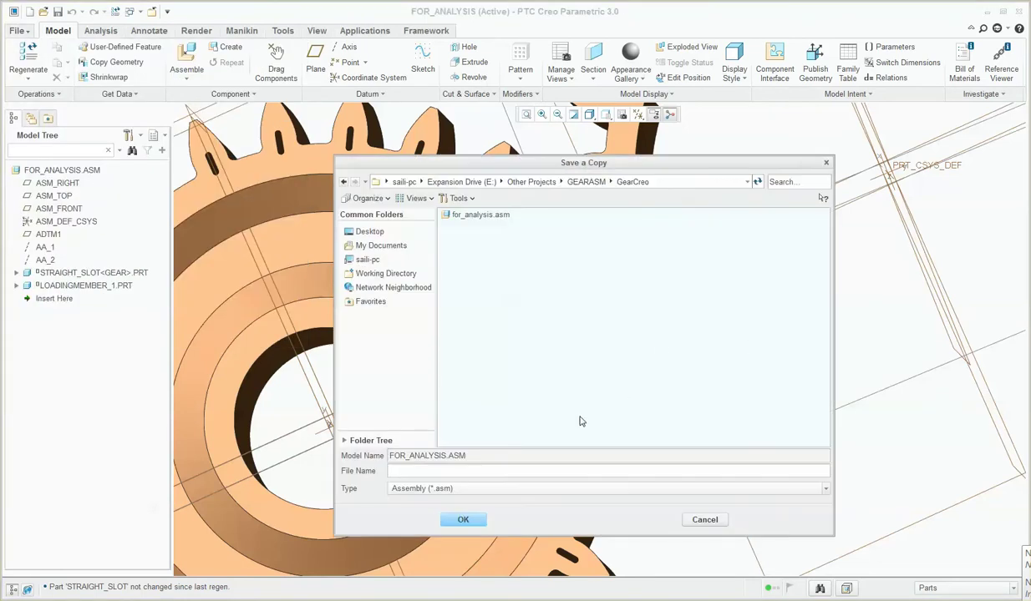
left_click(487, 489)
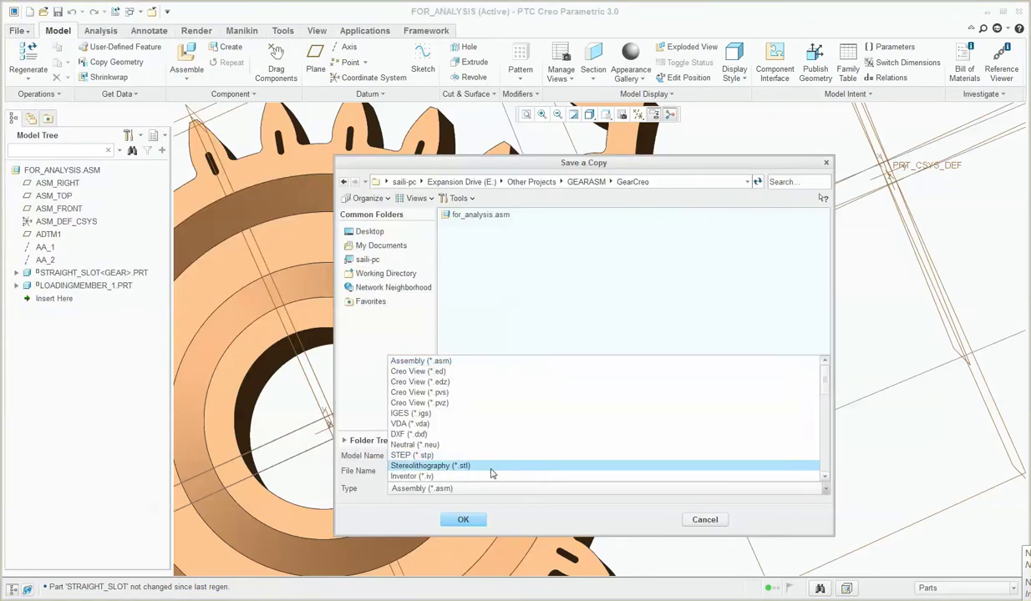
left_click(482, 456)
double_click(425, 472)
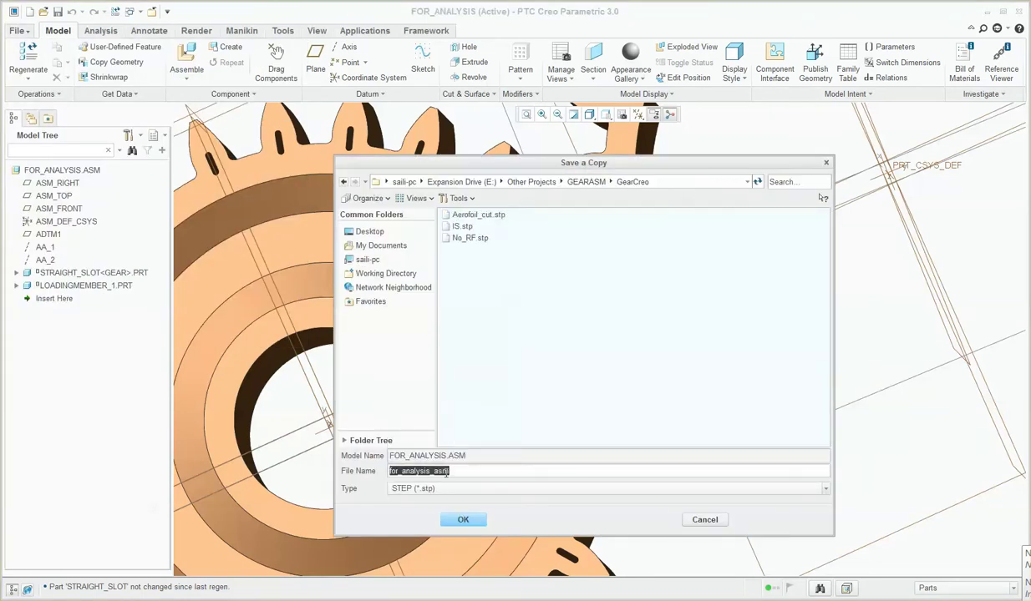
type("ss")
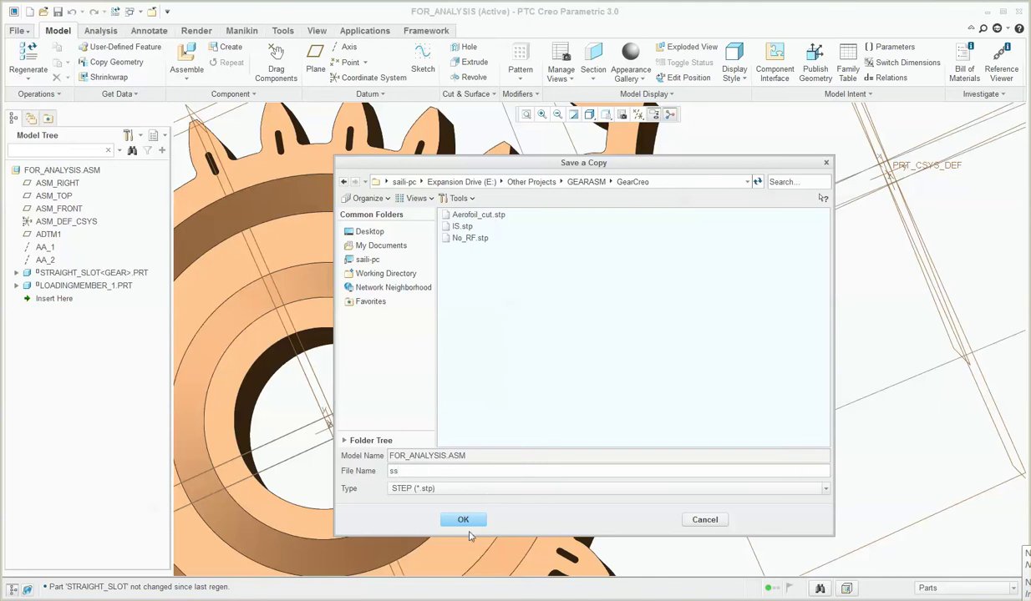
left_click(467, 524)
left_click(646, 482)
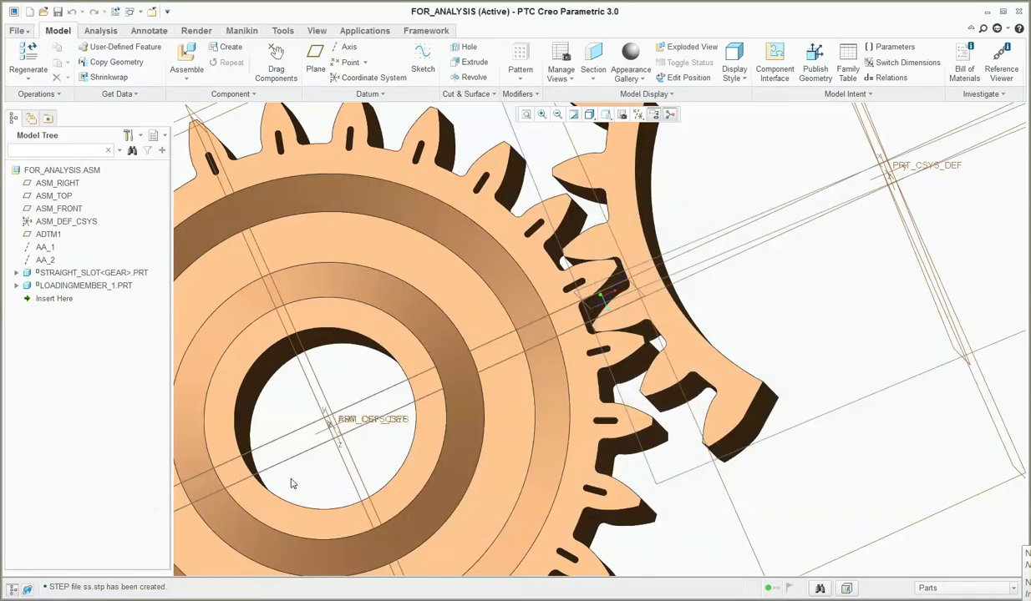
Step: Inspect the tooth contact between the straight-slot gear and the loading member from both sides
scroll(618, 309, "down", 5)
scroll(633, 268, "up", 6)
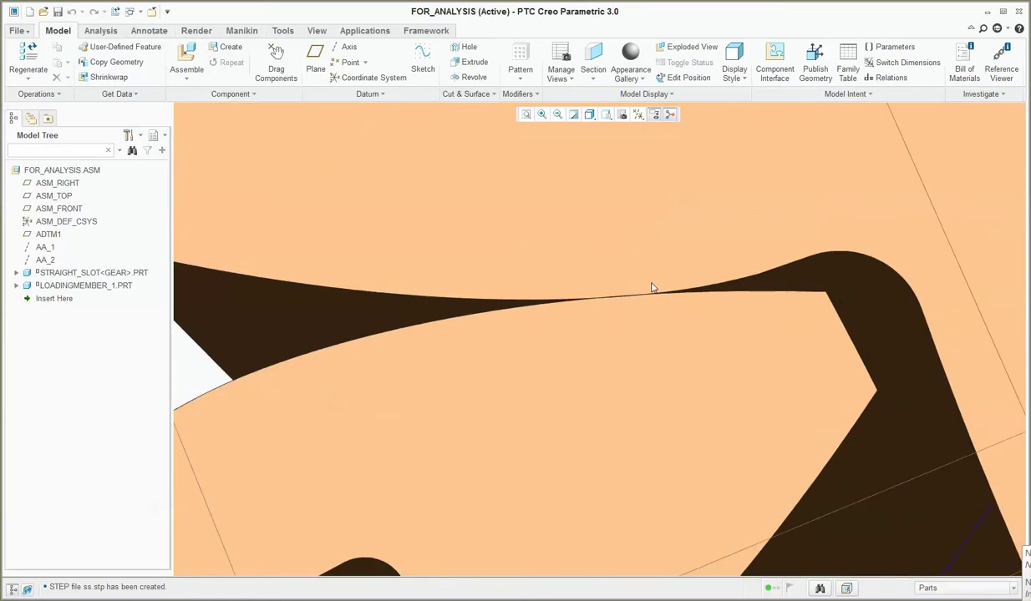
scroll(646, 278, "up", 1)
scroll(651, 329, "down", 6)
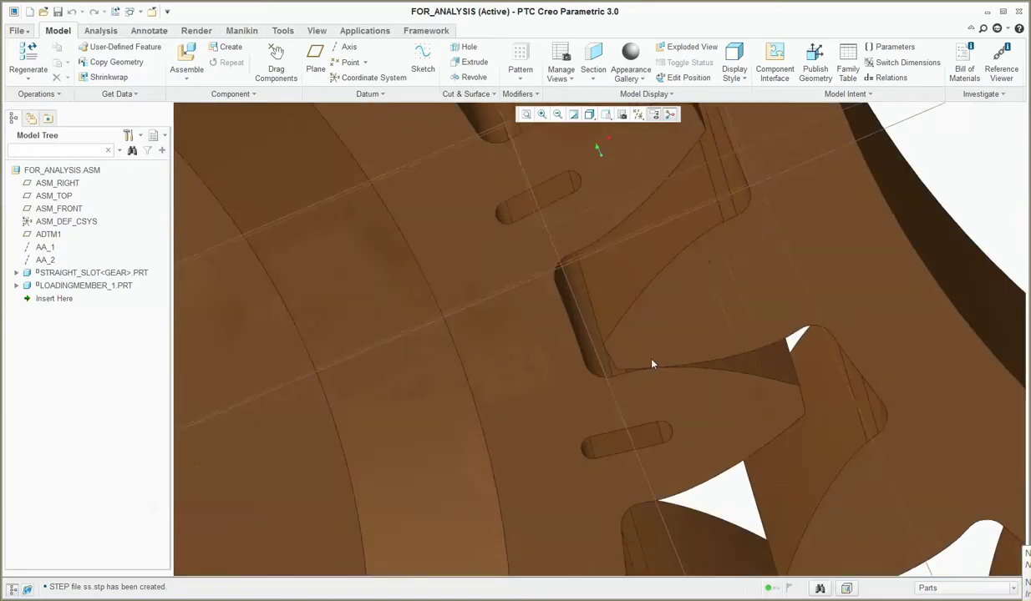
scroll(655, 360, "up", 7)
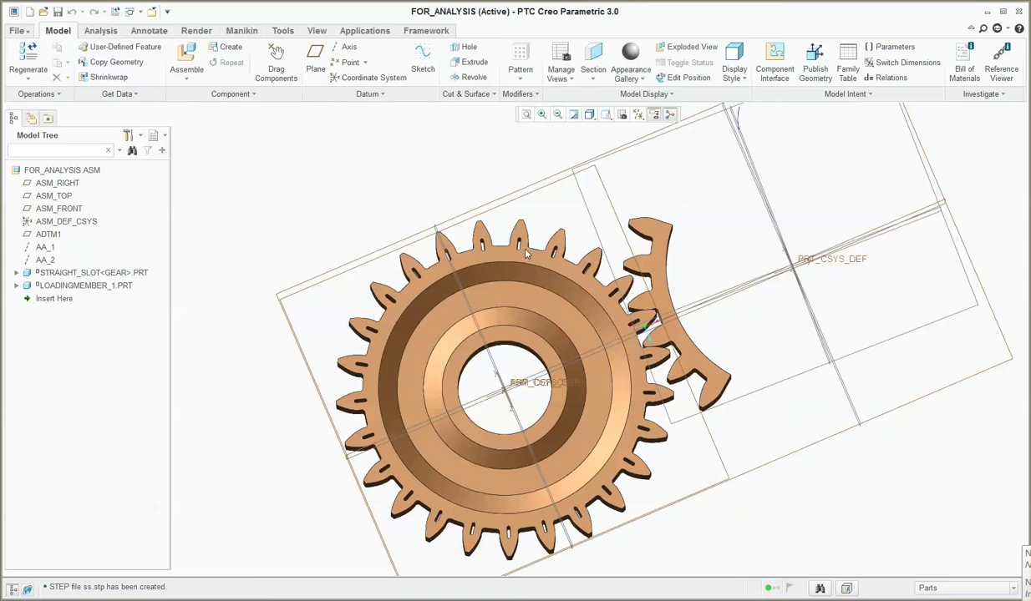
middle_click_drag(608, 218, 781, 209)
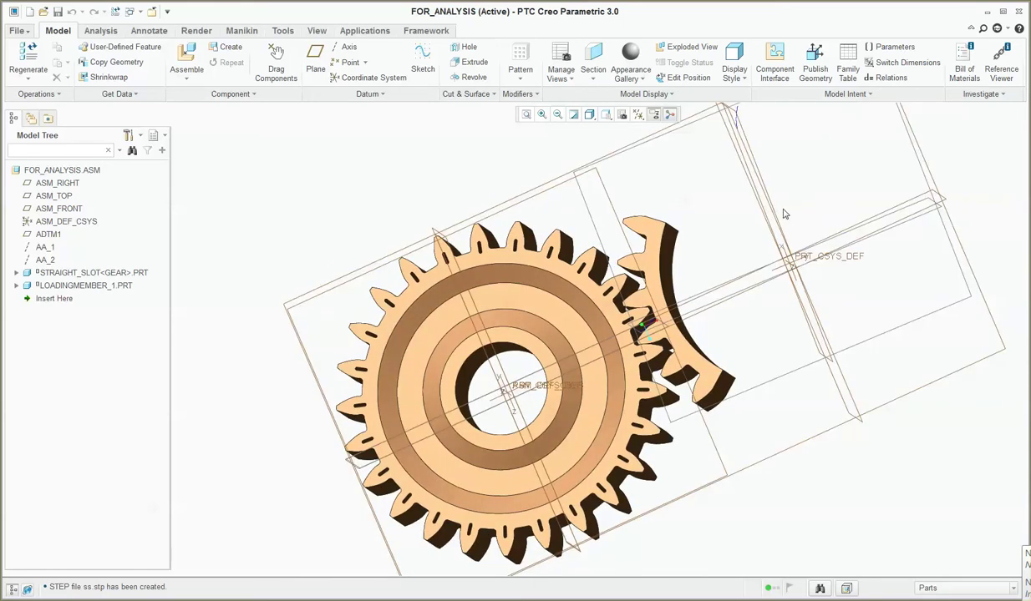
Step: Close the assembly and erase all models that are not displayed from the session
key("alt+f")
key("c")
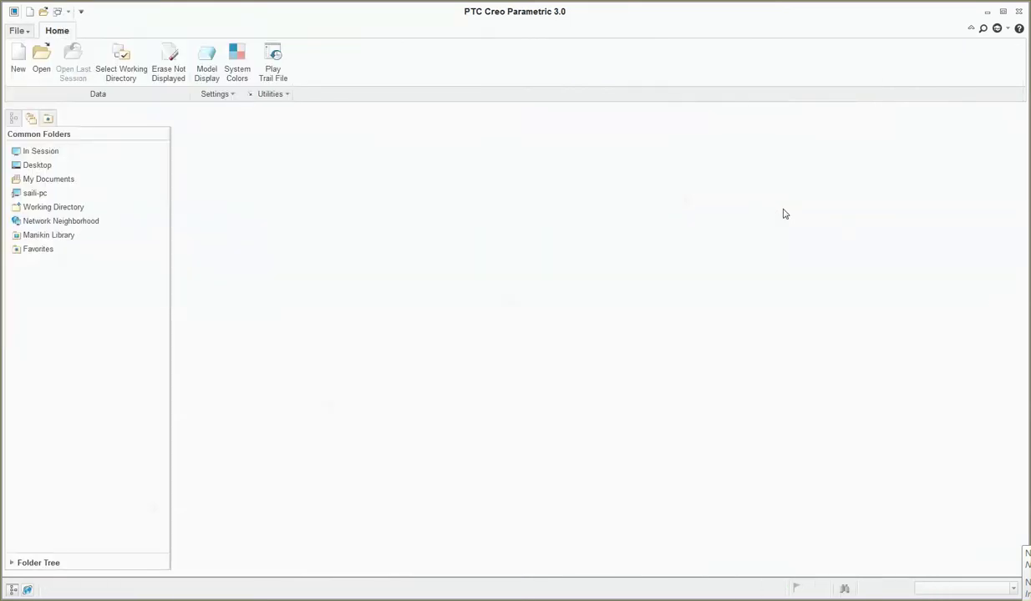
key("alt+f")
key("m")
key("d")
key("Return")
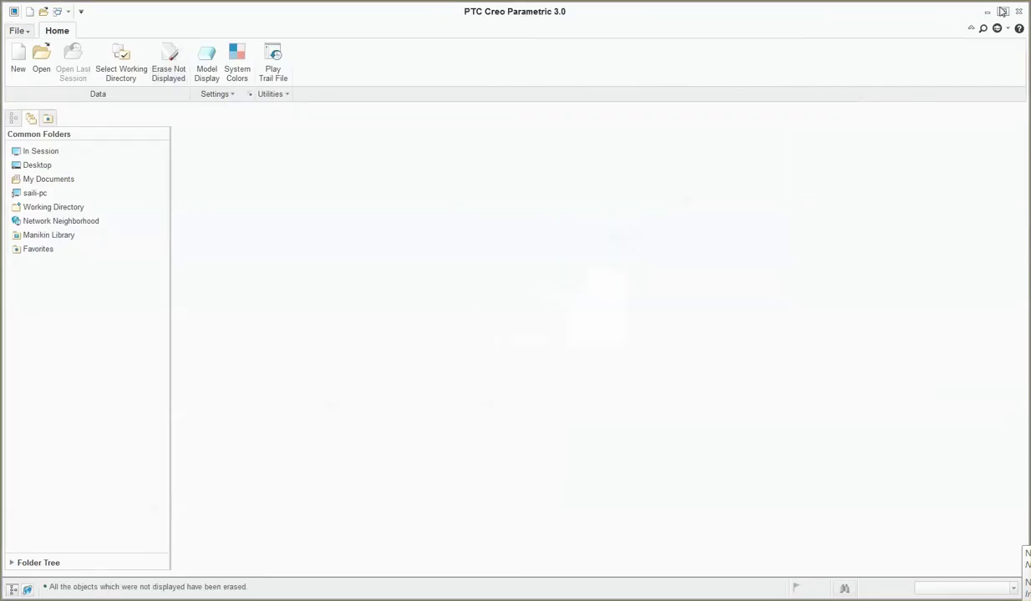
Step: Exit Creo Parametric and launch Ansys Workbench
left_click(1018, 11)
left_click(618, 317)
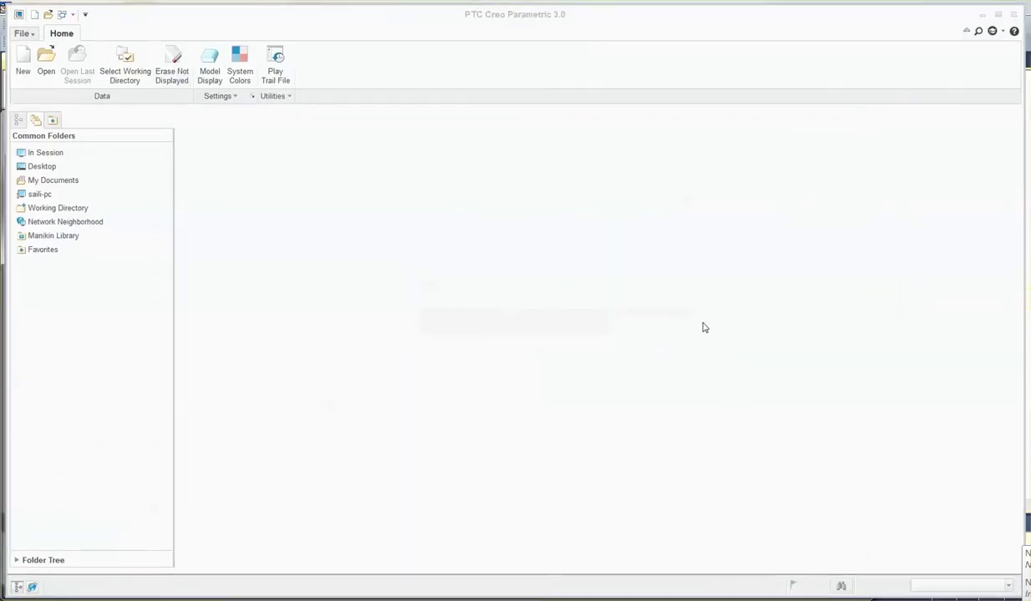
key("super")
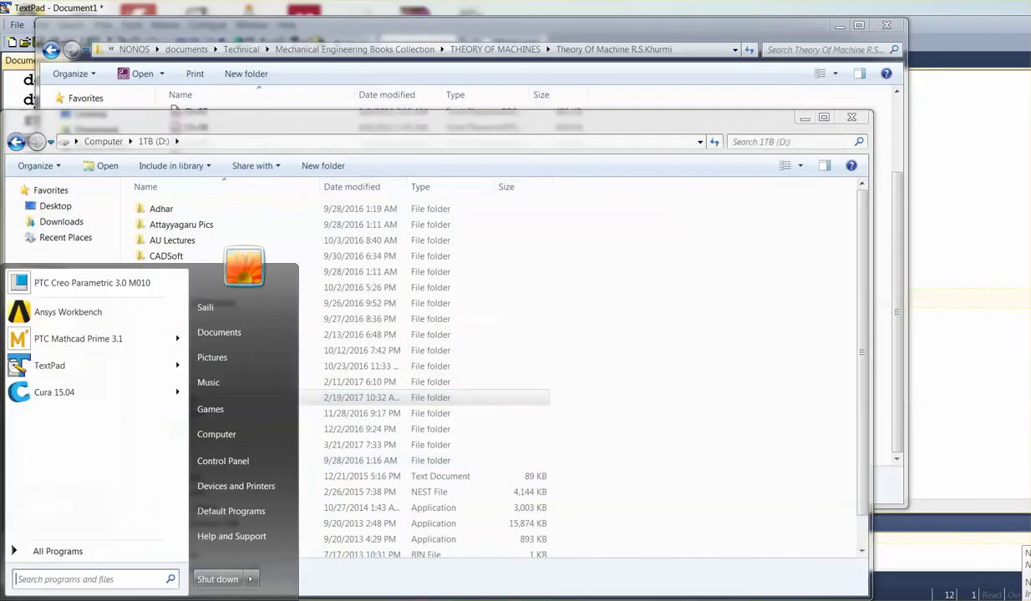
left_click(50, 313)
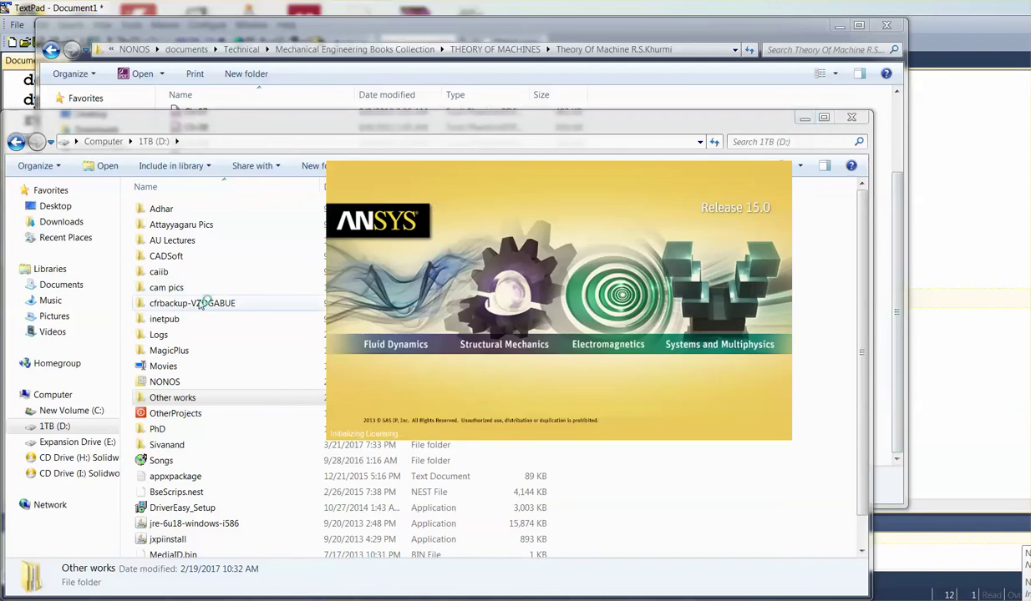
Step: Clear the desktop of the two folder windows, the TextPad document without saving it, and the network location dialog
left_click(805, 119)
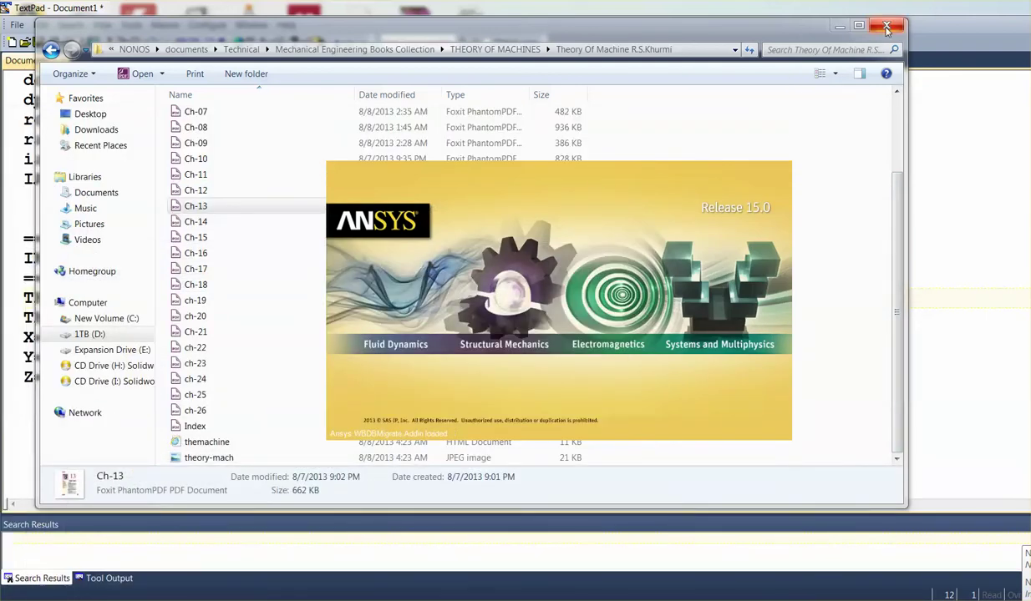
left_click(839, 25)
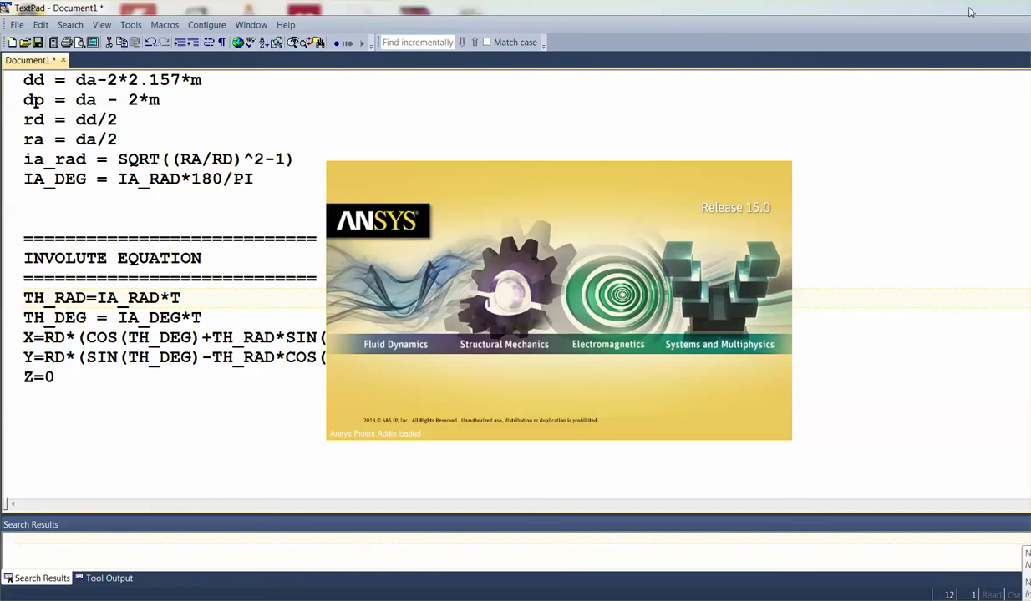
key("alt+F4")
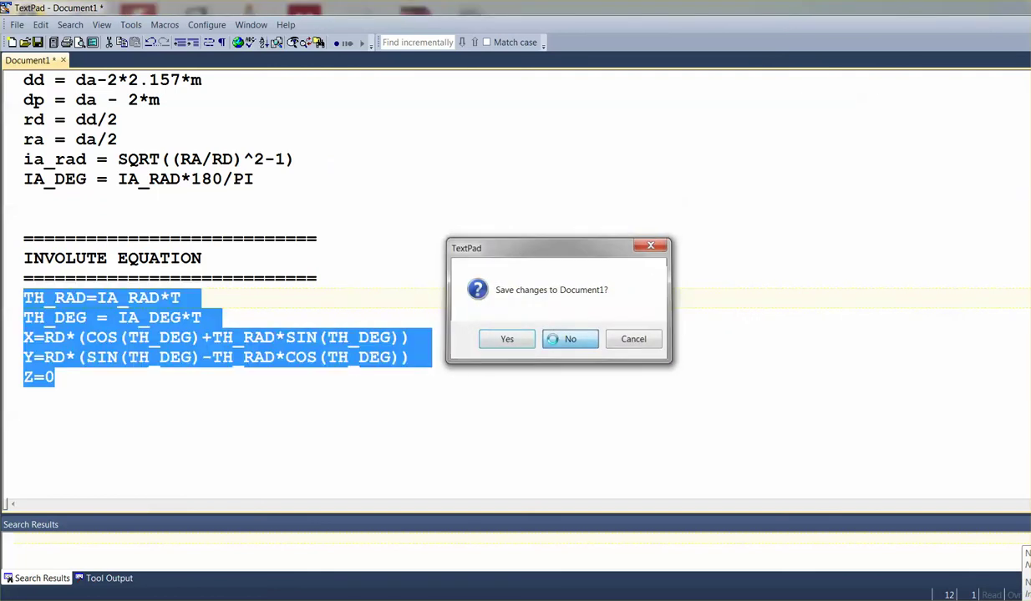
left_click(555, 337)
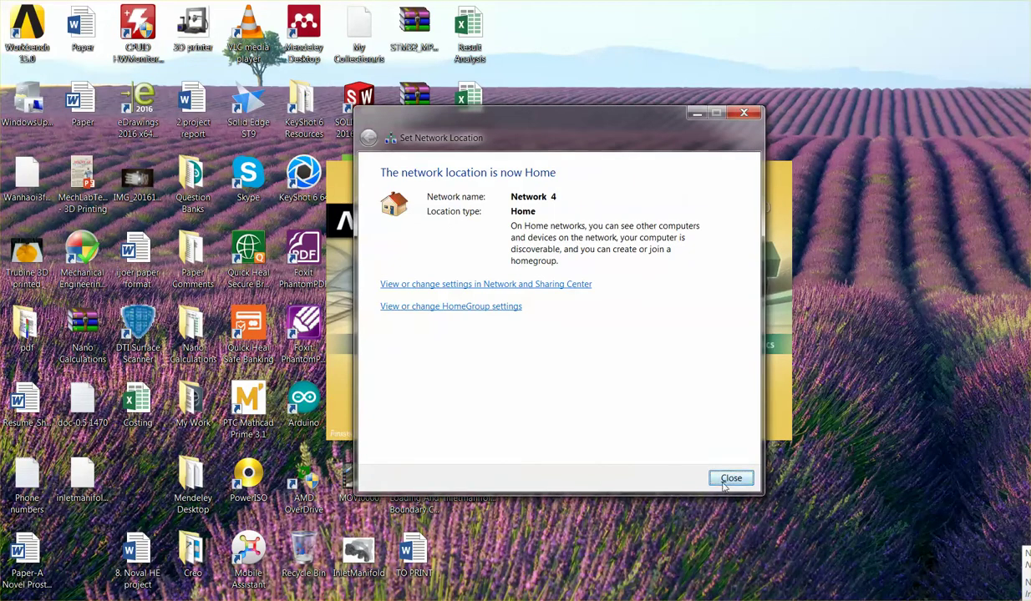
left_click(730, 477)
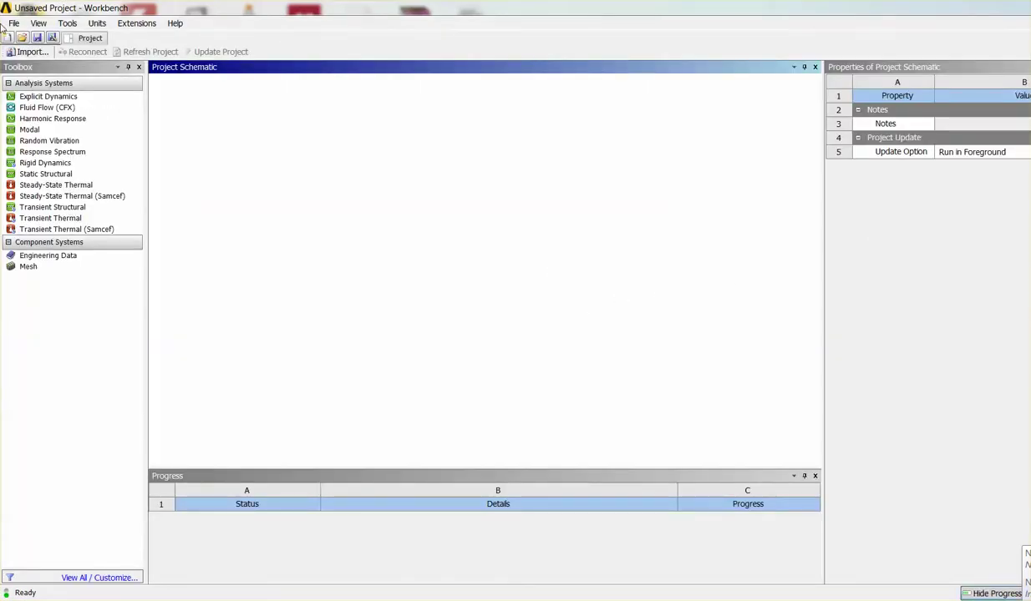
Step: Start a new Workbench project and add a standalone Static Structural system to the project schematic
left_click(13, 23)
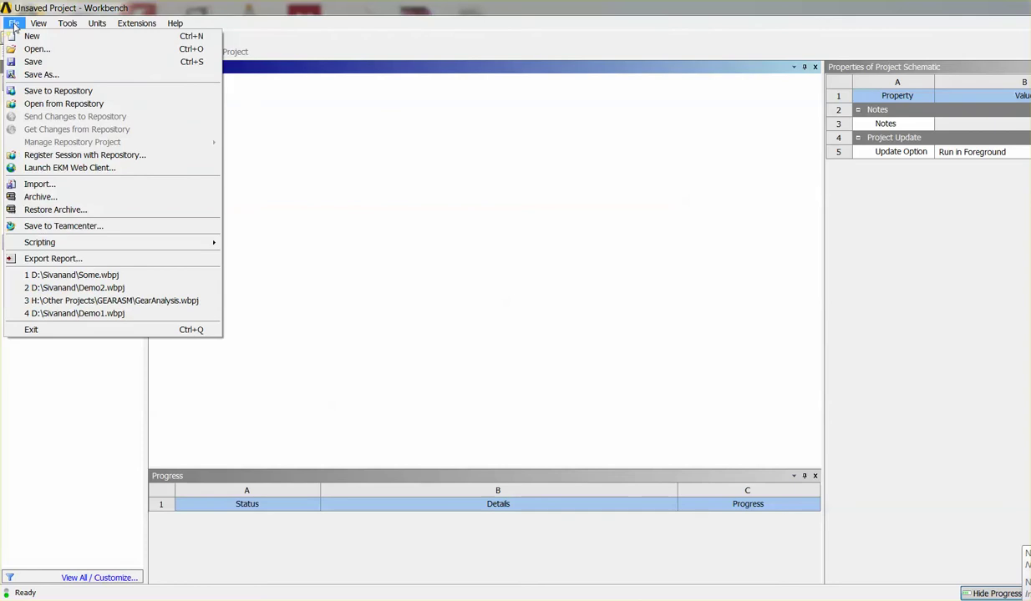
left_click(33, 37)
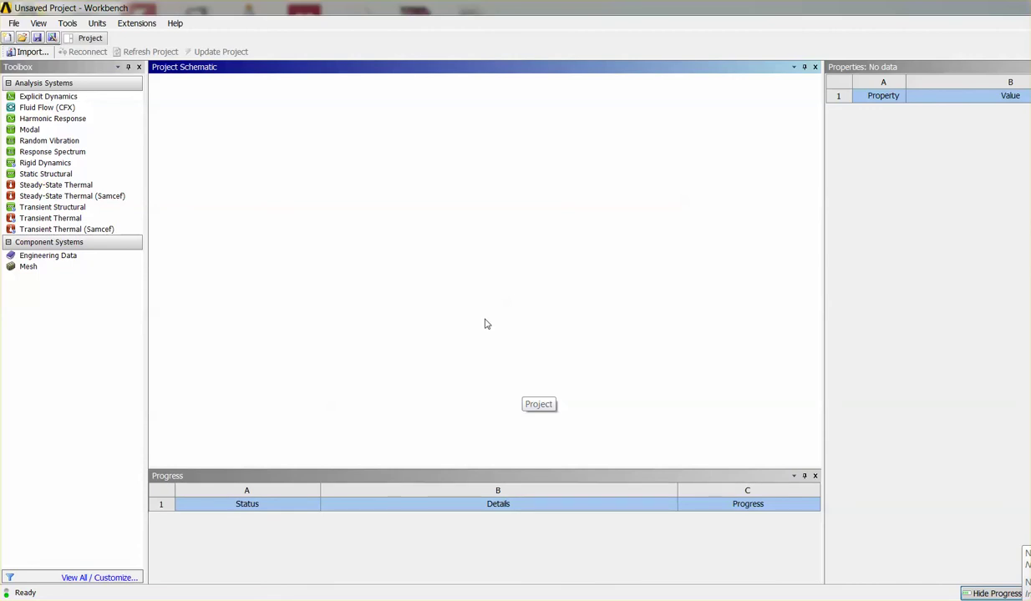
left_click_drag(79, 174, 196, 134)
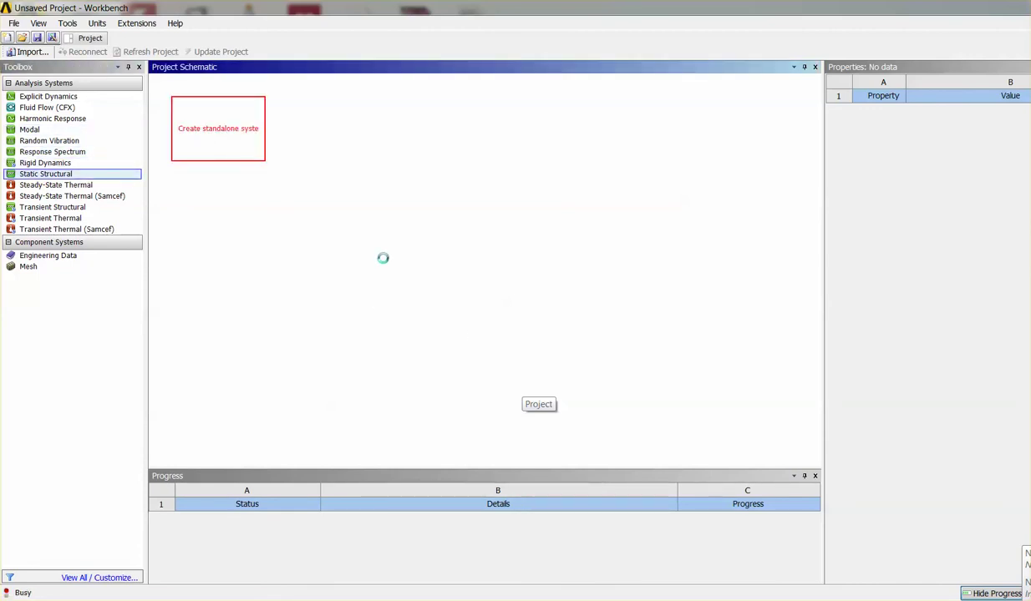
left_click(418, 309)
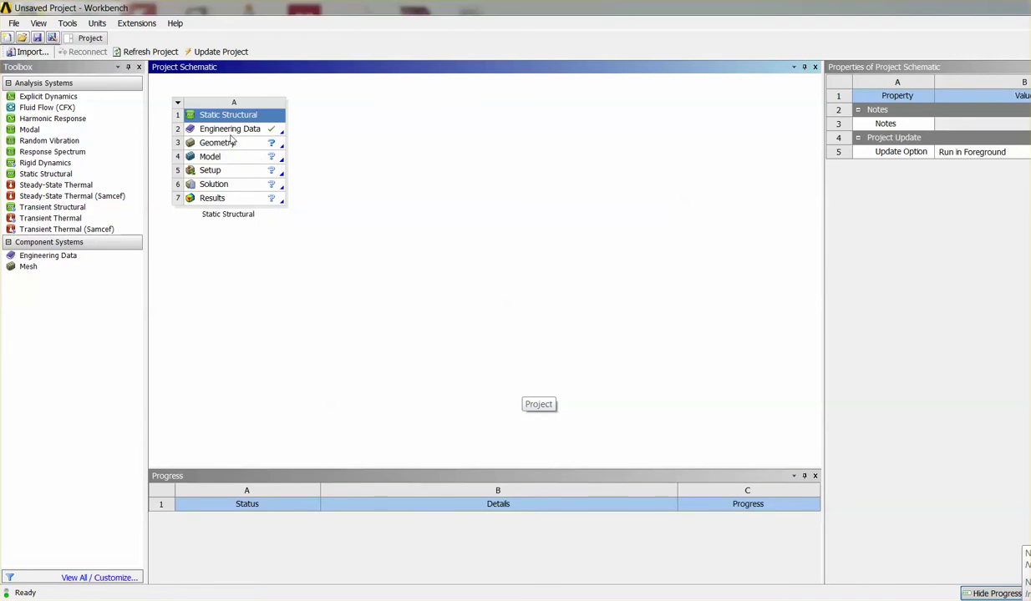
Step: Open the Static Structural system's geometry in DesignModeler and start importing an external geometry file
double_click(229, 144)
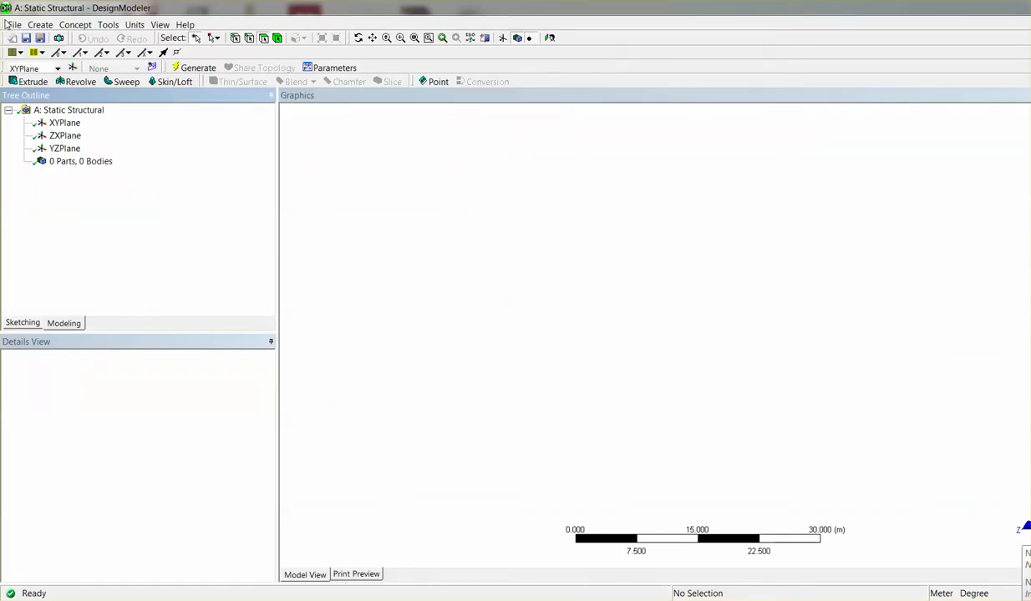
left_click(10, 25)
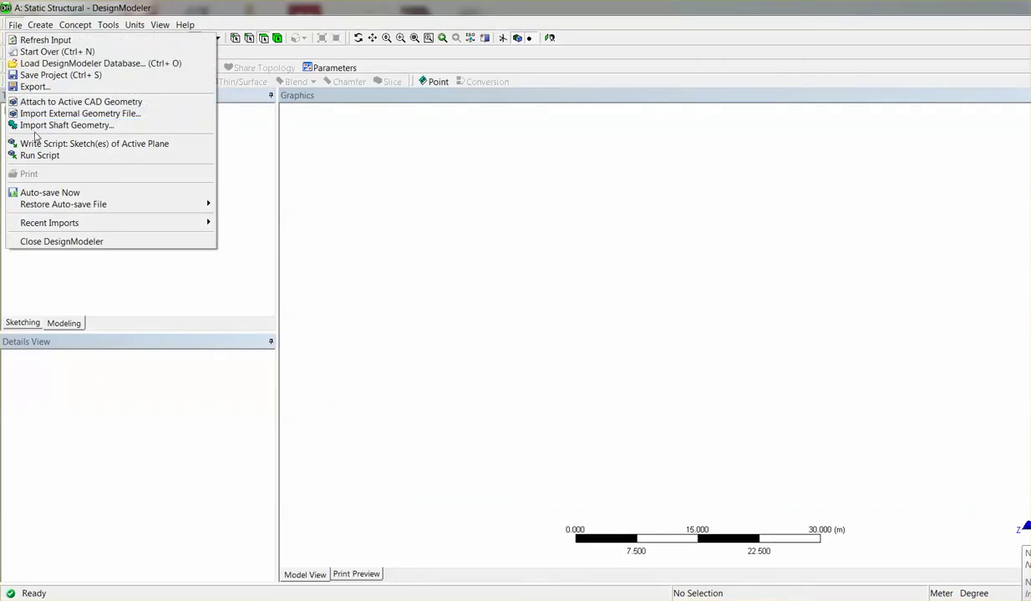
left_click(58, 114)
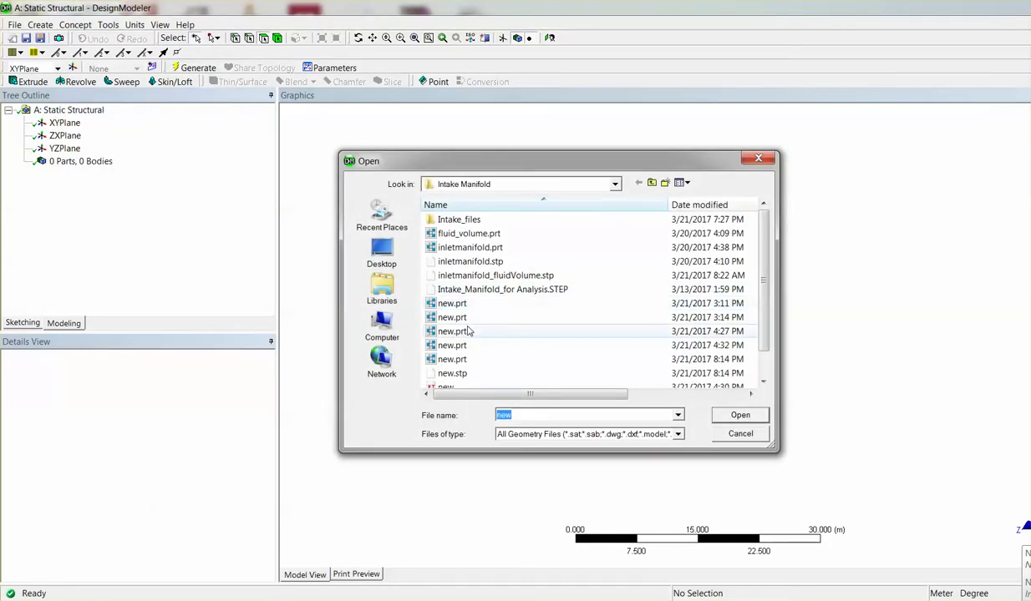
left_click(485, 275)
scroll(466, 328, "down", 1)
scroll(465, 328, "up", 1)
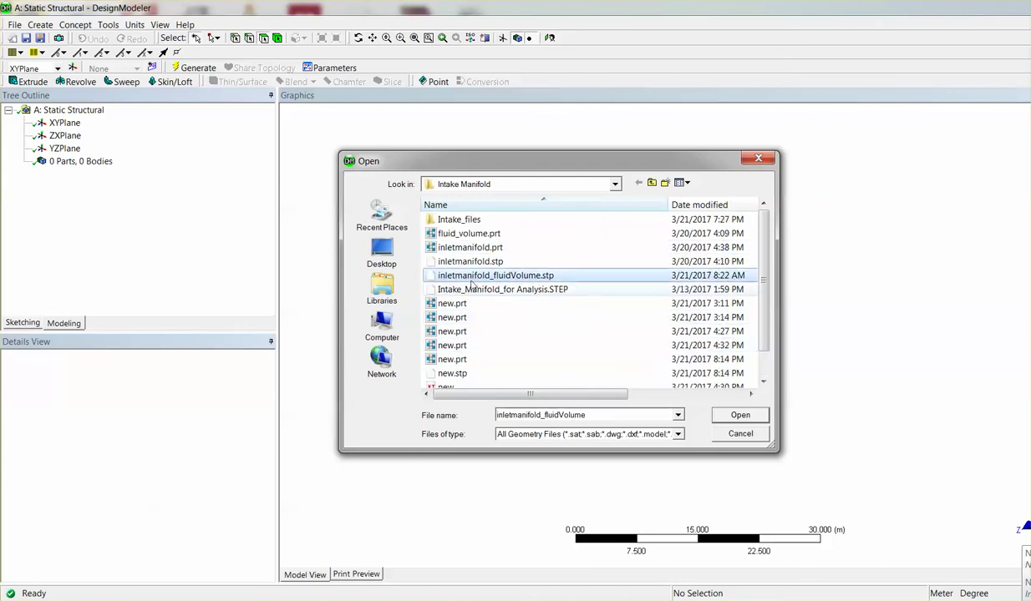
left_click(481, 184)
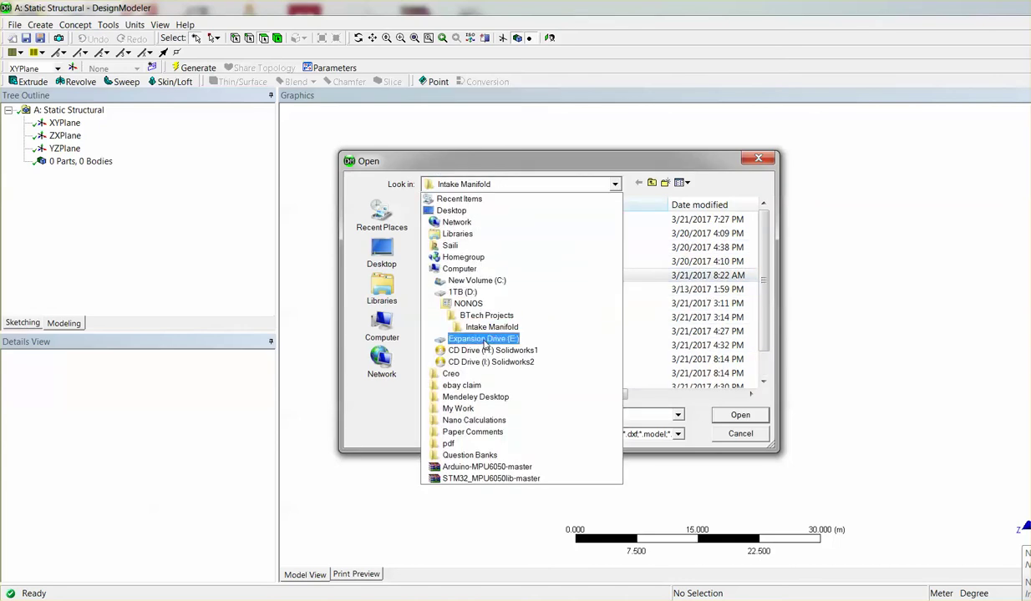
left_click(467, 304)
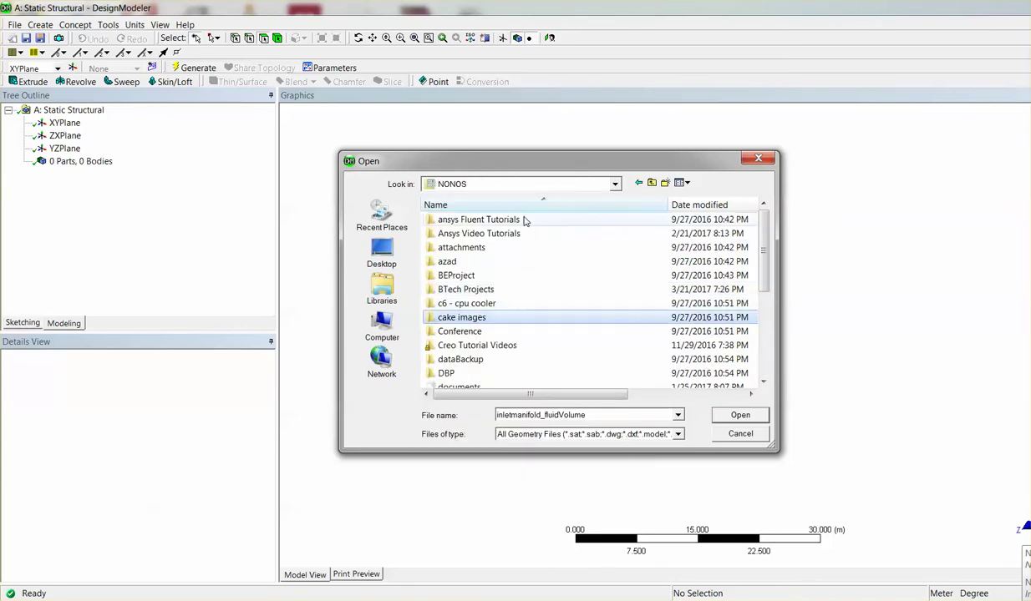
Step: Browse to the GearCreo folder inside Other Projects\GEARASM on Expansion Drive (E:)
left_click(535, 184)
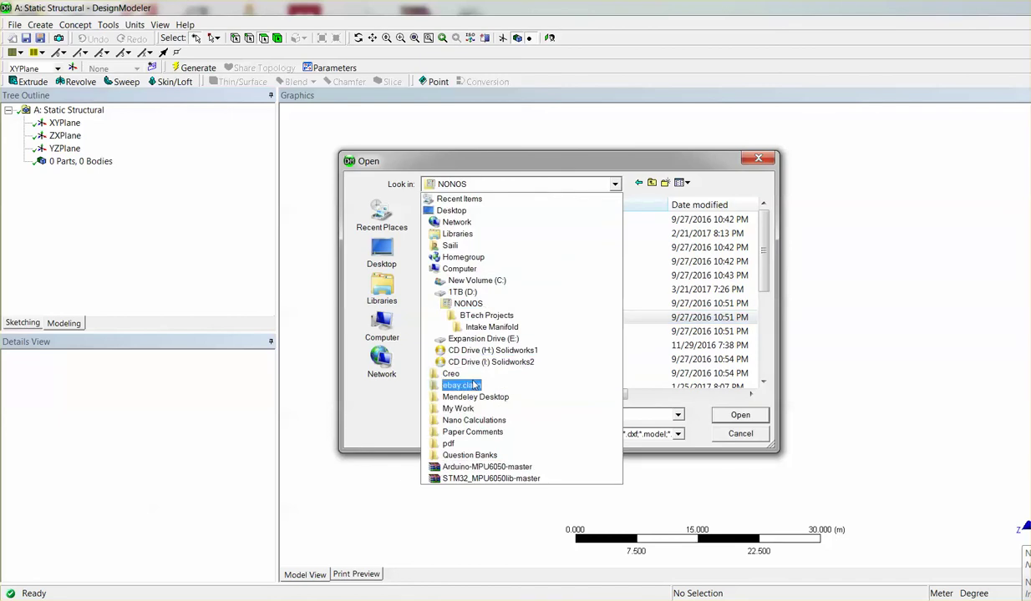
left_click(458, 269)
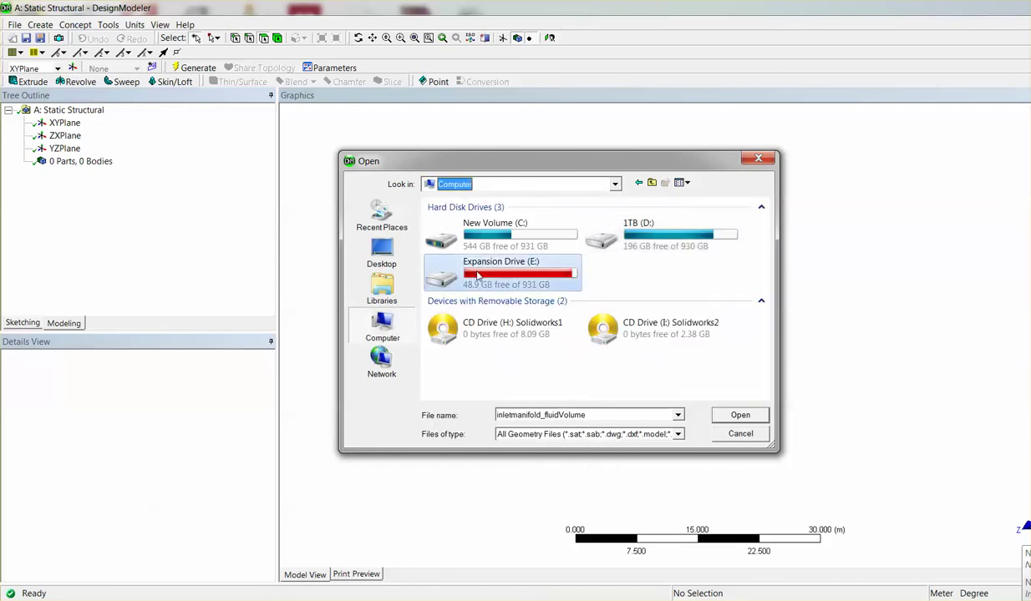
double_click(465, 267)
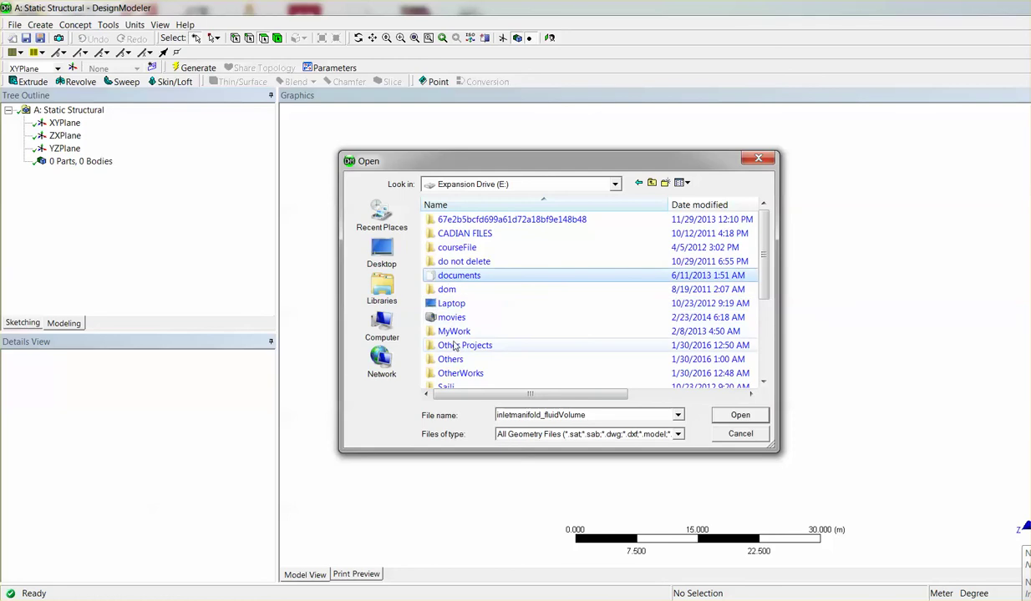
scroll(454, 346, "down", 3)
scroll(458, 342, "up", 2)
double_click(467, 302)
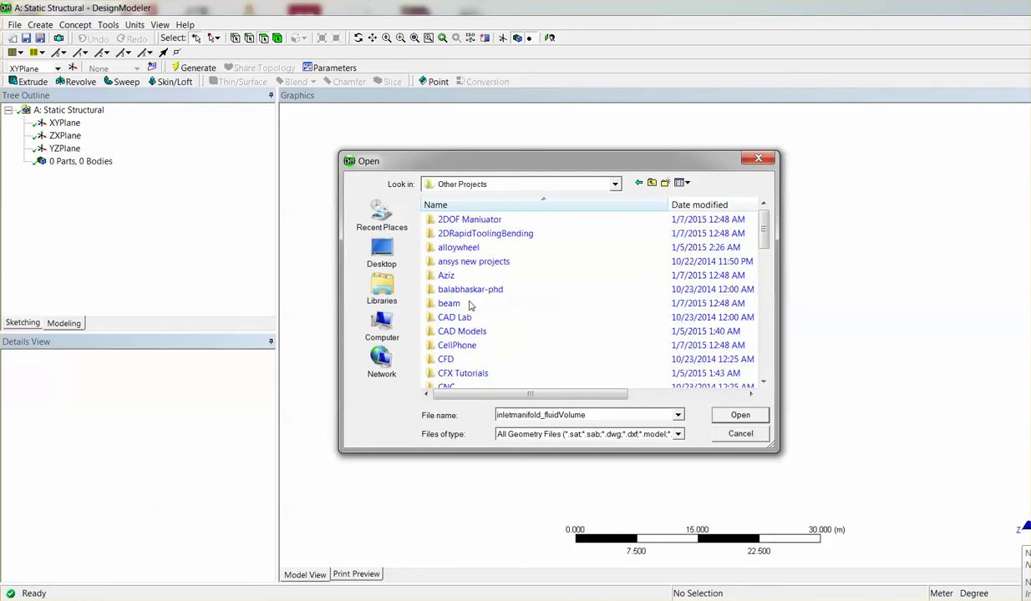
scroll(465, 313, "down", 2)
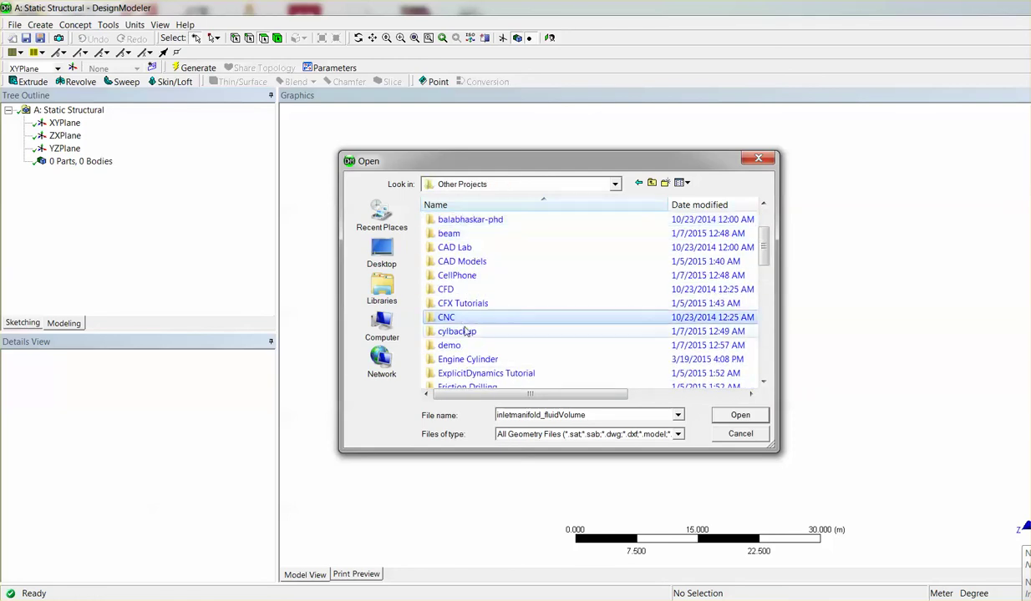
scroll(465, 332, "down", 3)
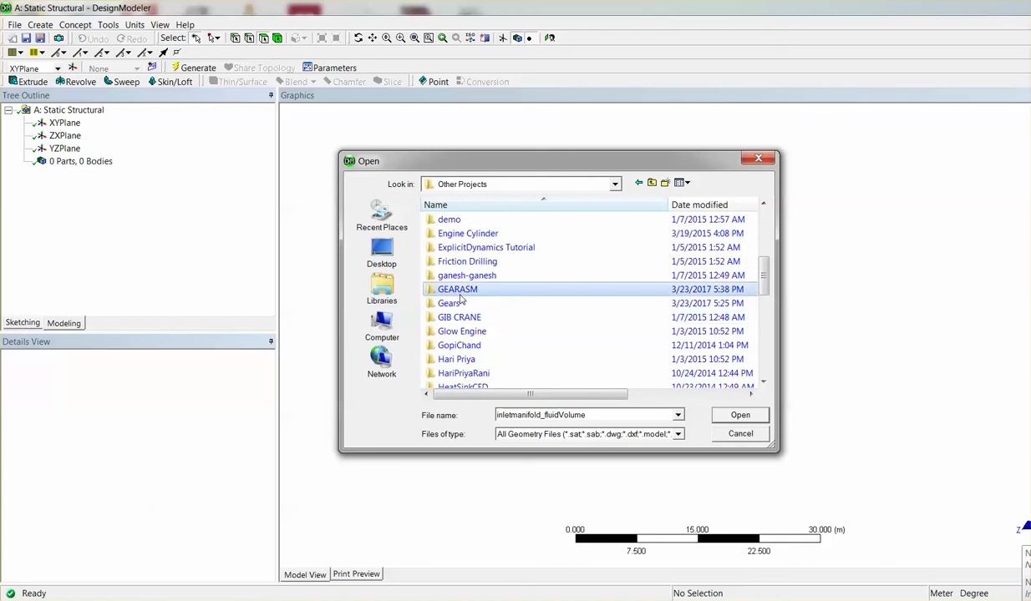
double_click(459, 292)
double_click(468, 248)
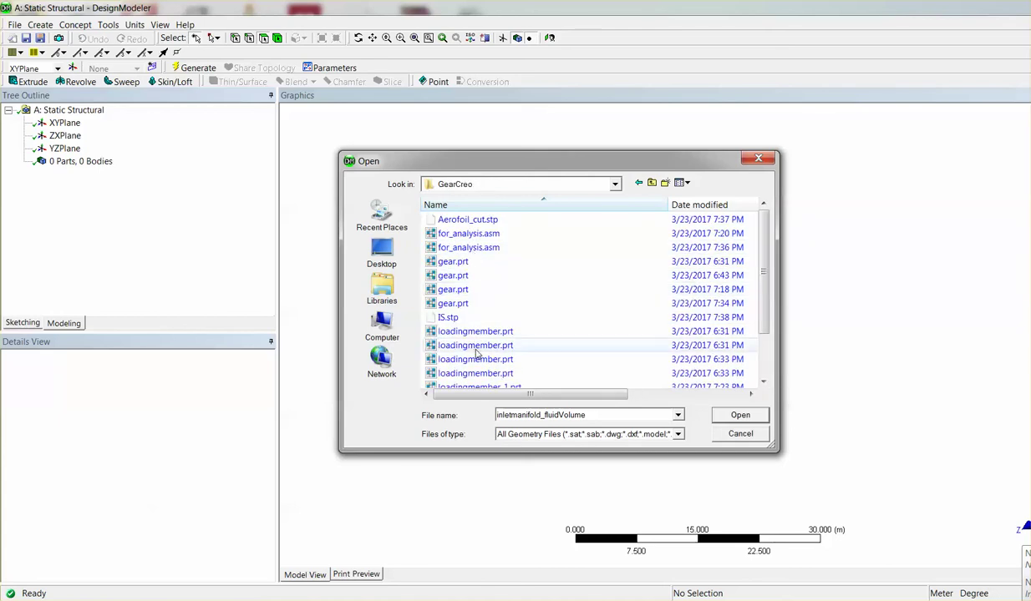
Step: Import the No_RF.stp file and generate its geometry
scroll(476, 354, "down", 2)
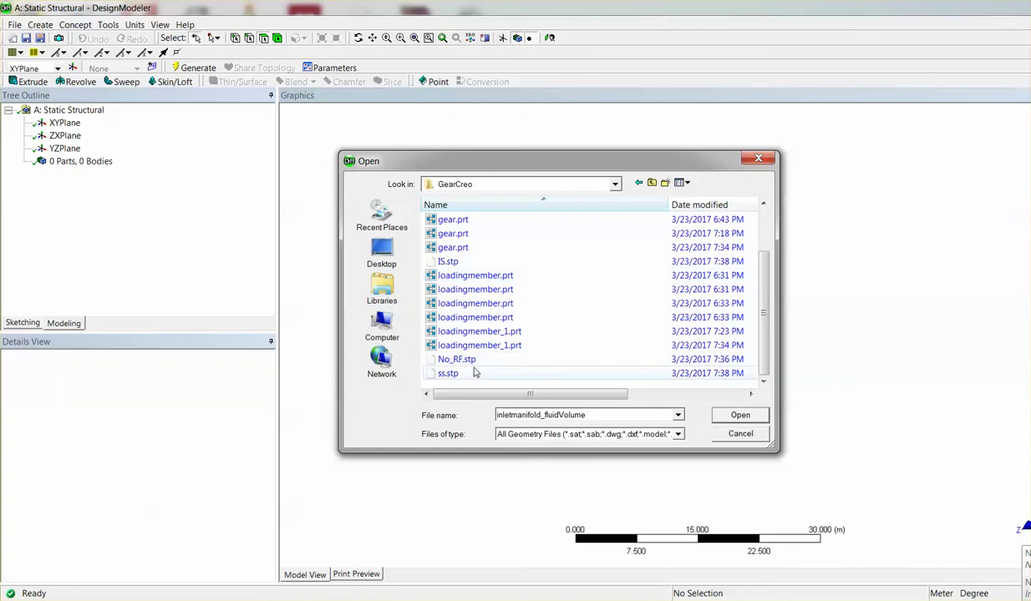
double_click(472, 361)
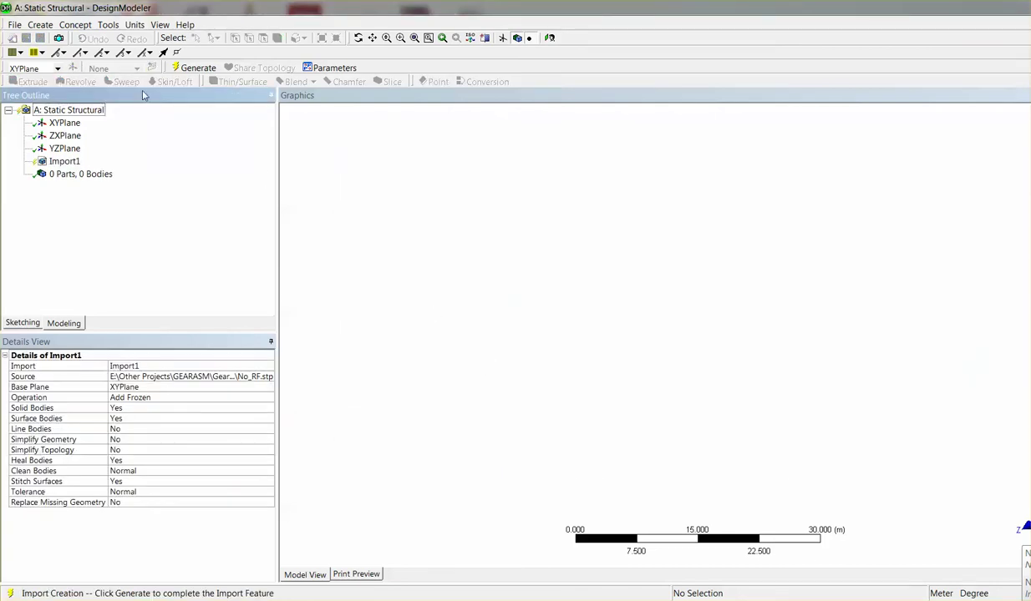
left_click(192, 67)
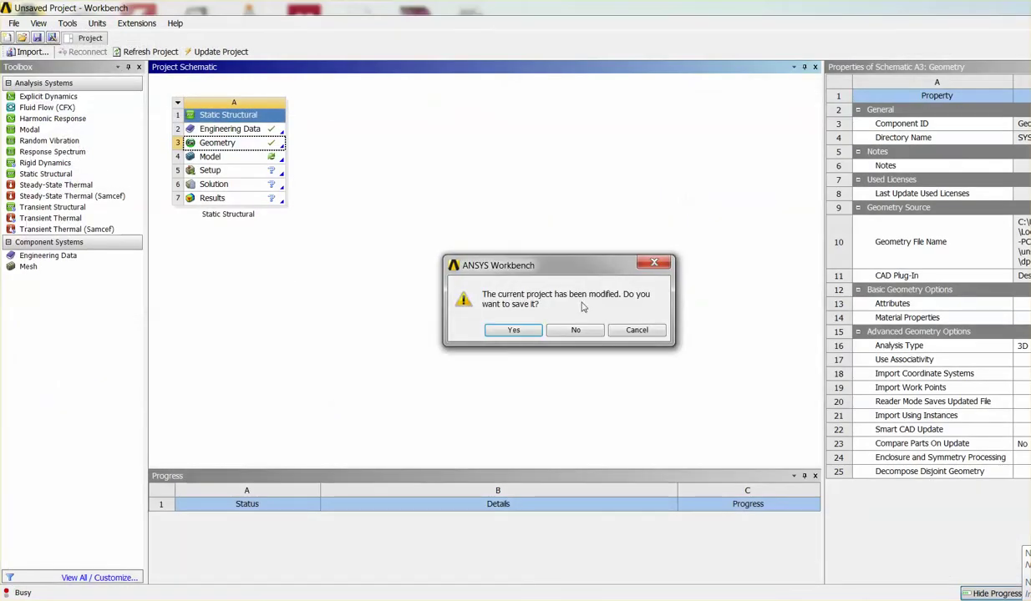
Step: Dismiss the save prompt to keep the Workbench project open, and open the Static Structural system's model in Mechanical
left_click(636, 330)
double_click(205, 156)
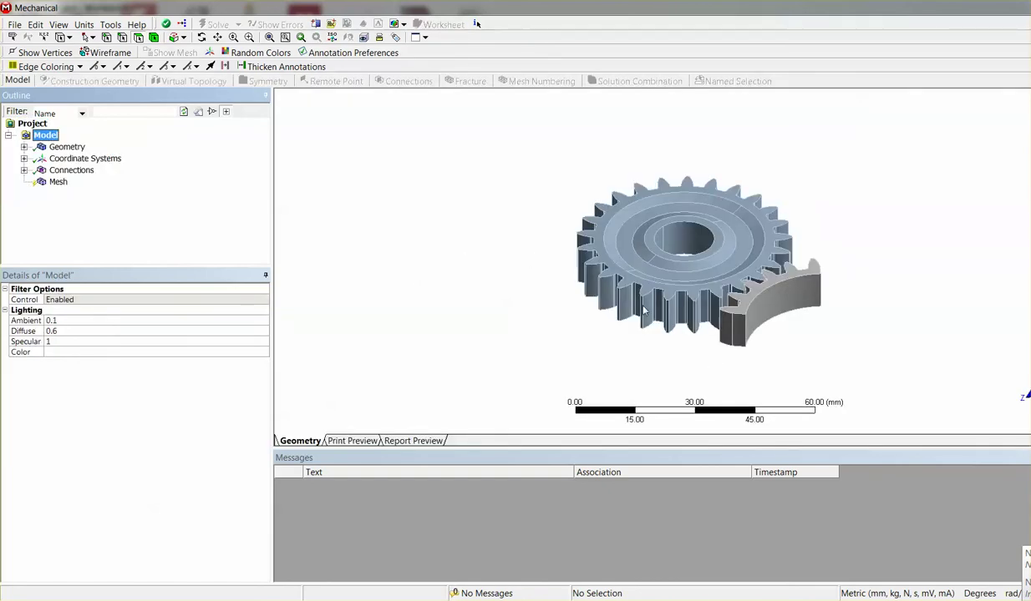
left_click(59, 183)
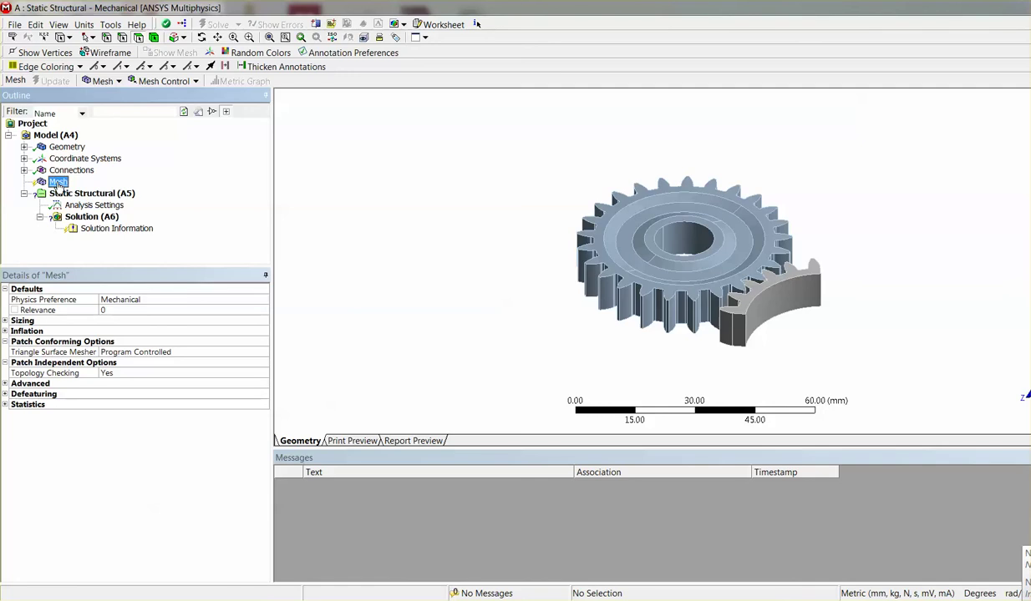
Step: Set the contact region between the loading member and the gear to type Frictionless
left_click(24, 170)
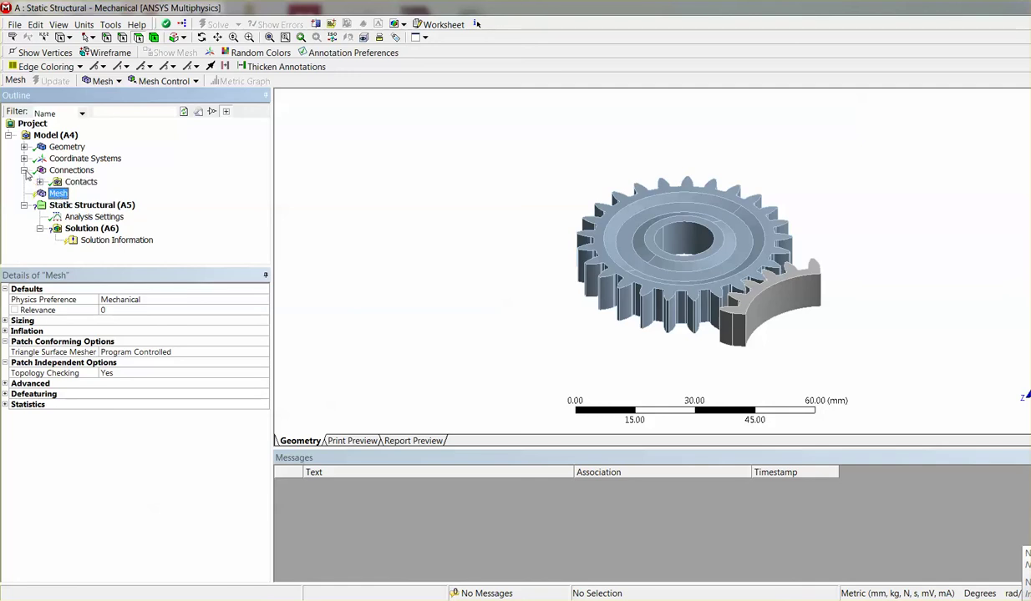
left_click(39, 182)
left_click(108, 194)
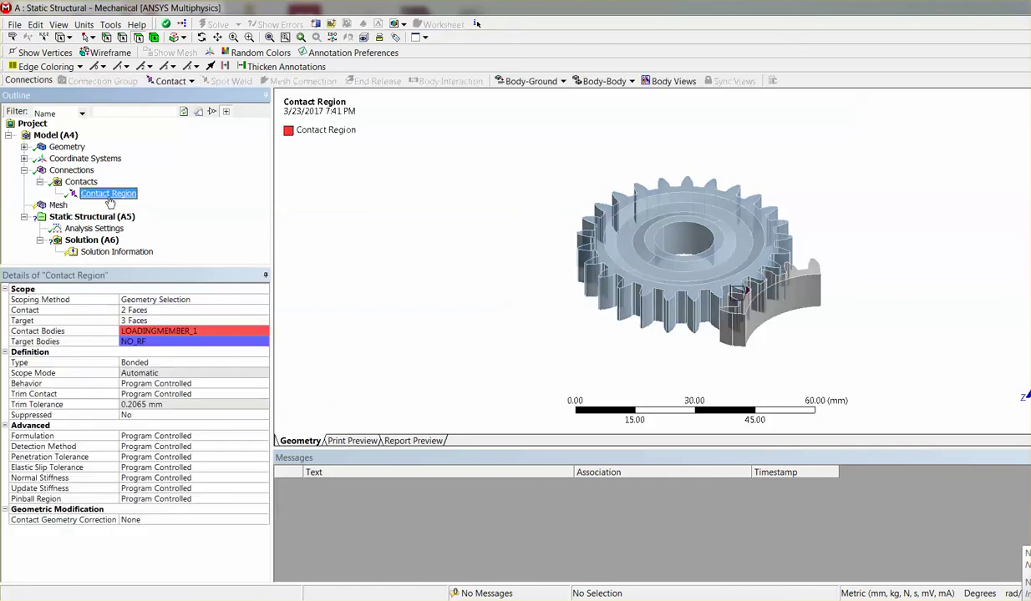
left_click(190, 362)
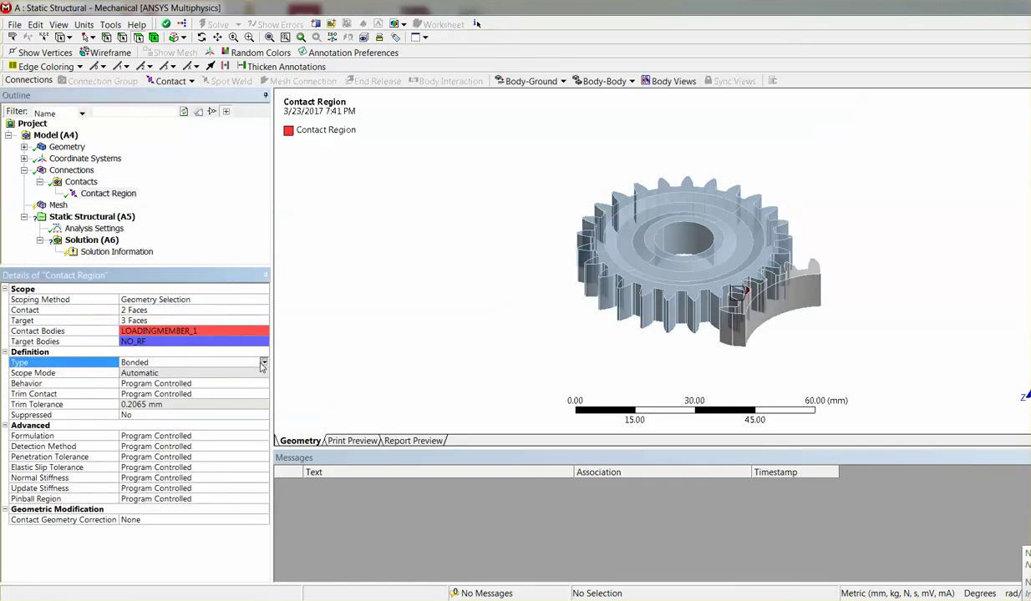
left_click(263, 362)
left_click(140, 395)
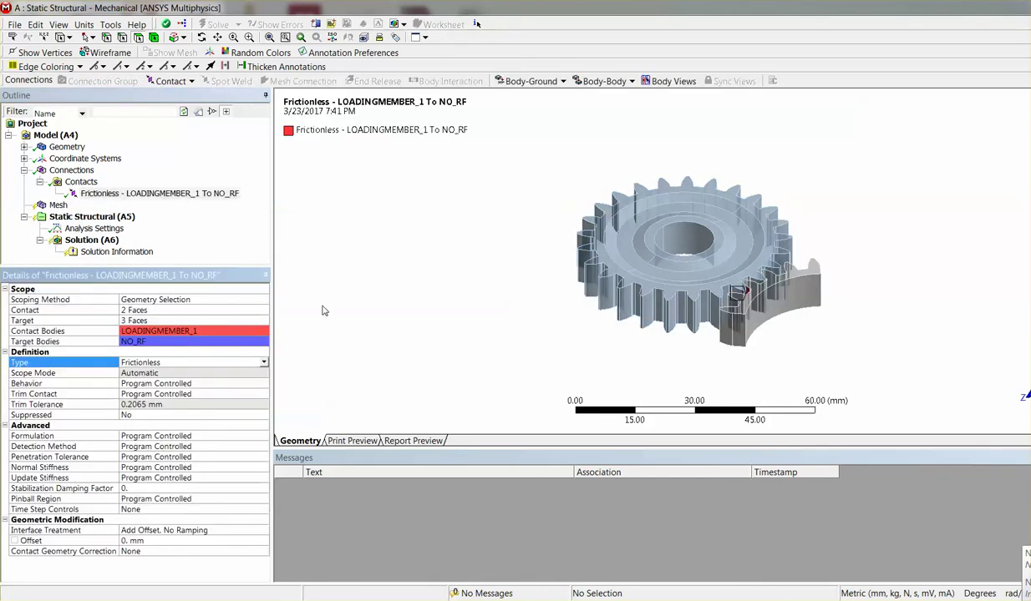
left_click(57, 205)
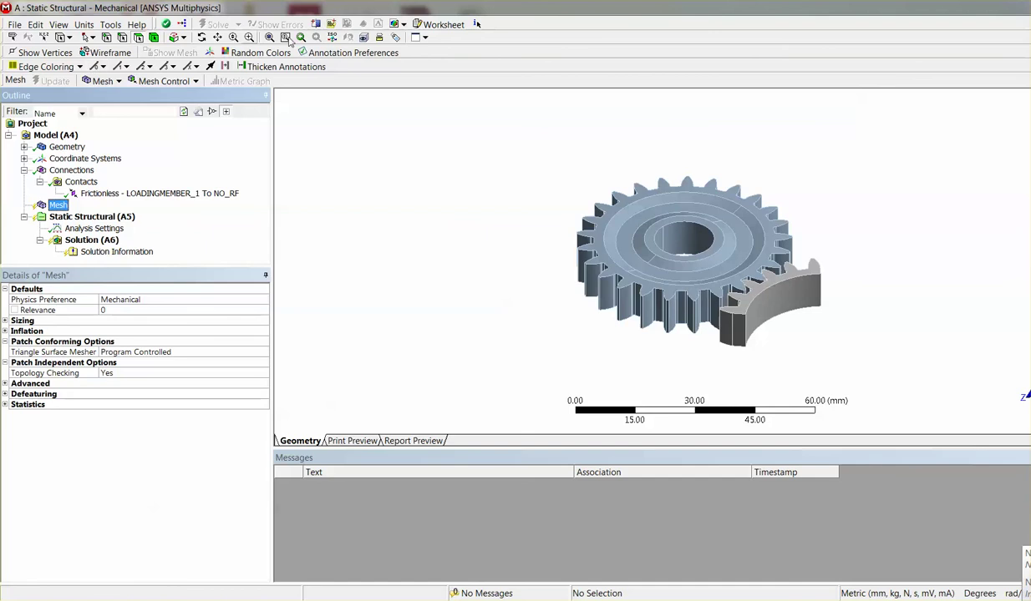
middle_click_drag(543, 243, 689, 314)
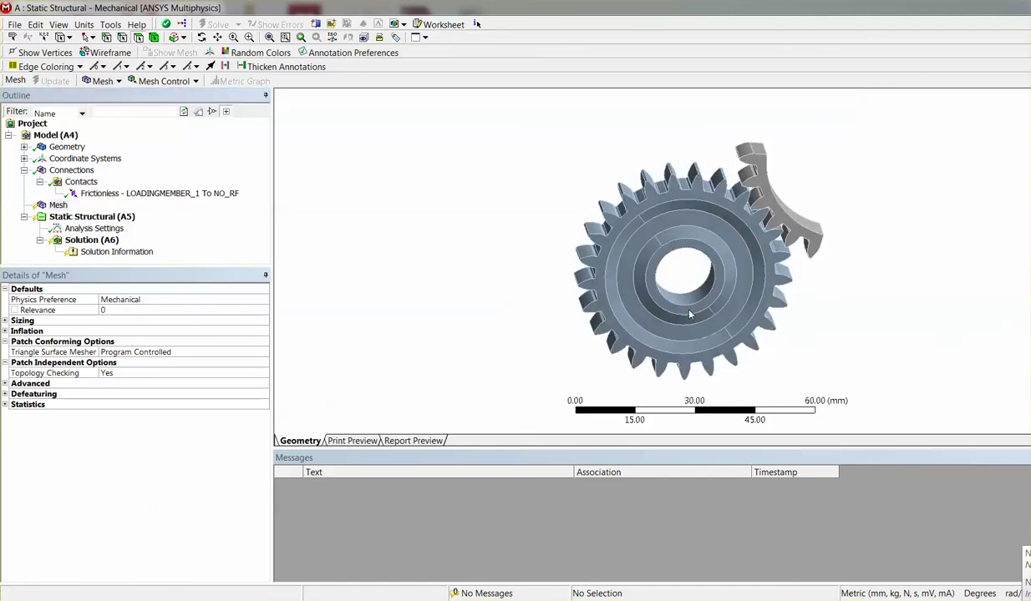
right_click(87, 217)
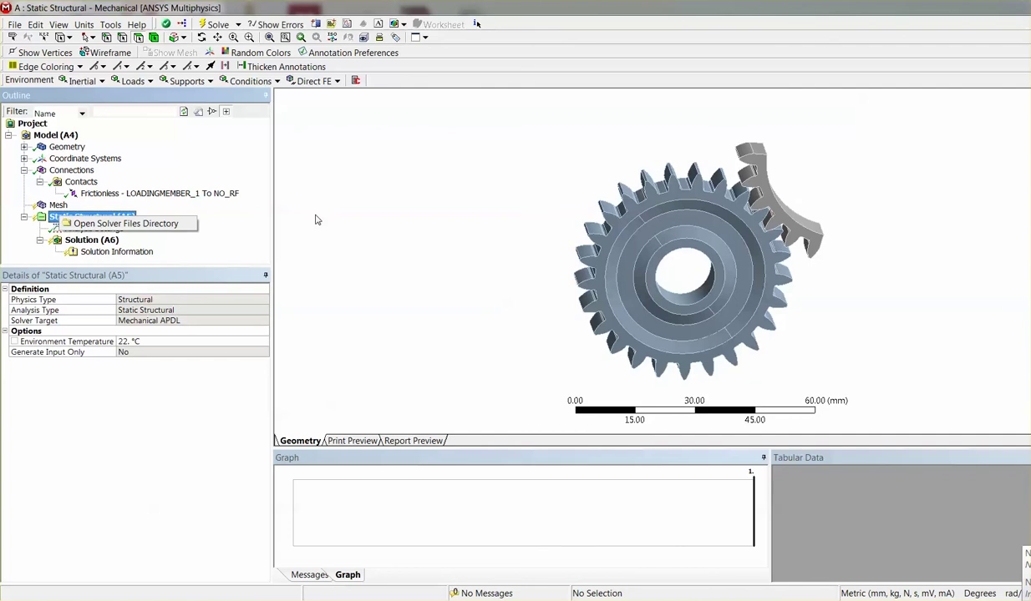
left_click(350, 230)
right_click(108, 215)
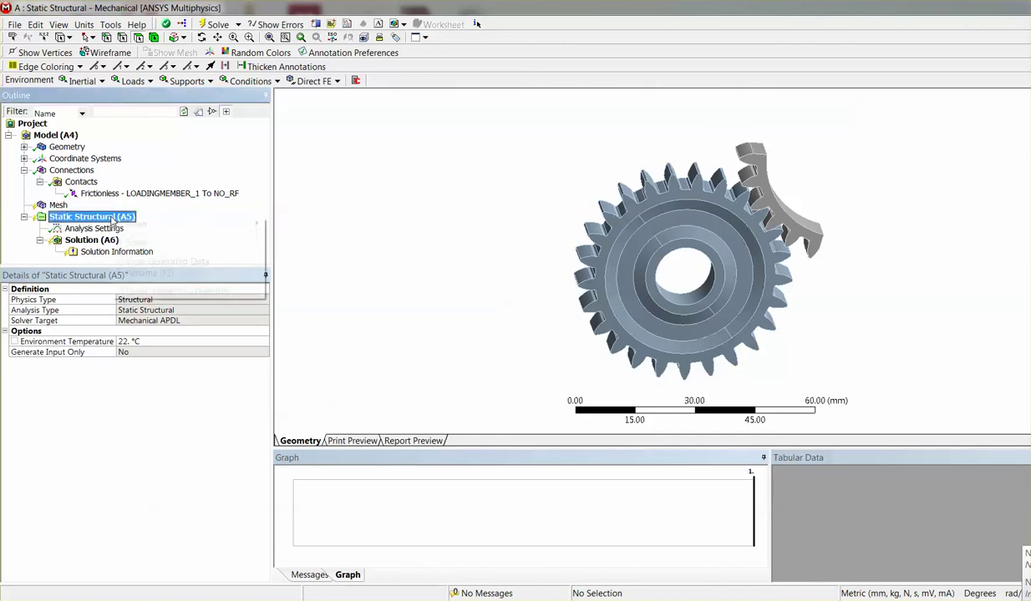
left_click(435, 201)
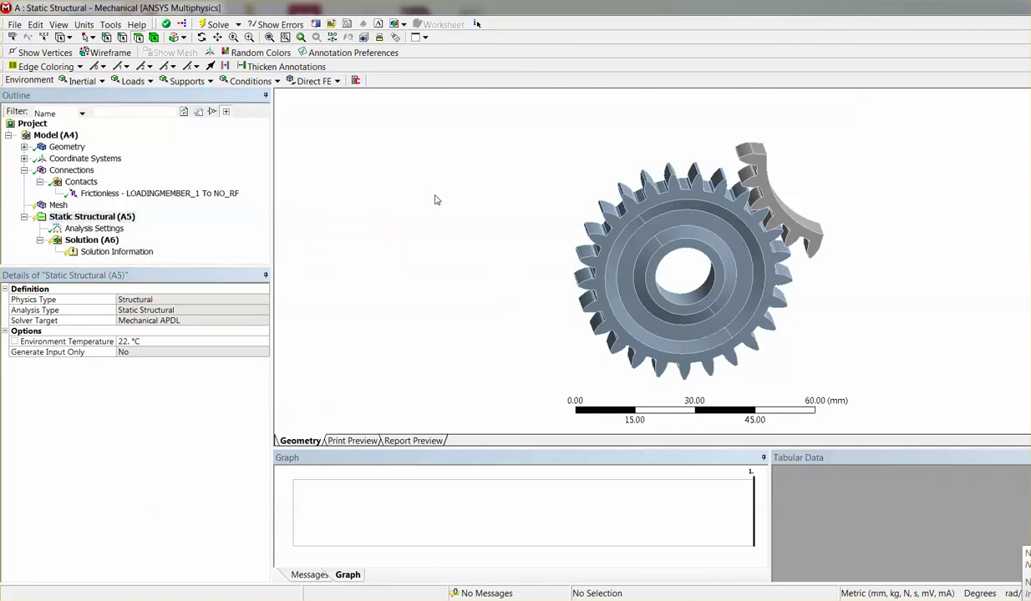
Step: Generate the mesh for the gear and loading member with the default settings
left_click(51, 207)
right_click(52, 207)
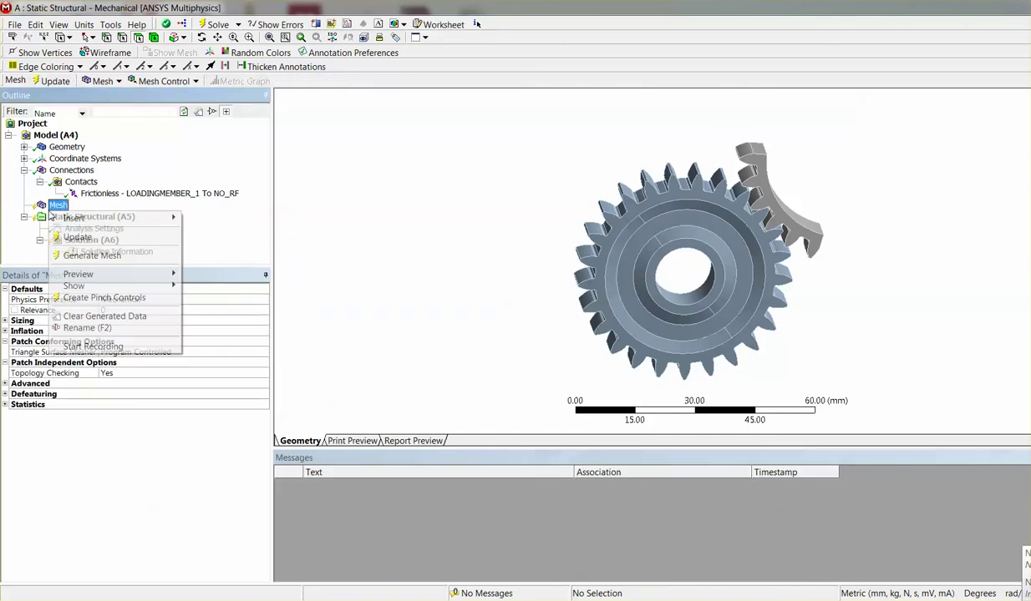
left_click(88, 255)
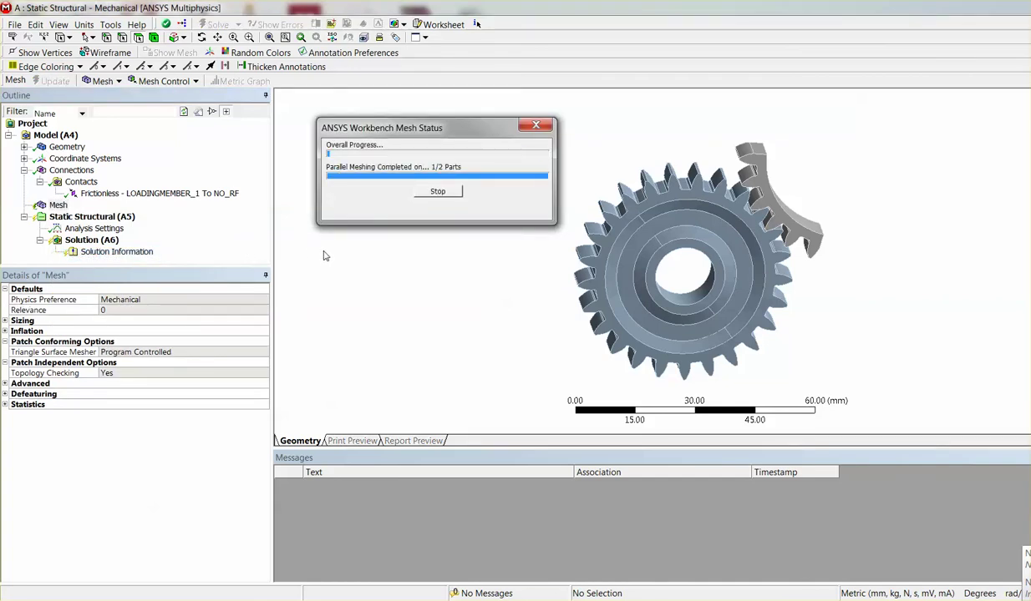
Step: Select the meshed gear body and hide it so that only the loading member is displayed
middle_click_drag(719, 210, 707, 241)
left_click(724, 260)
left_click(315, 159)
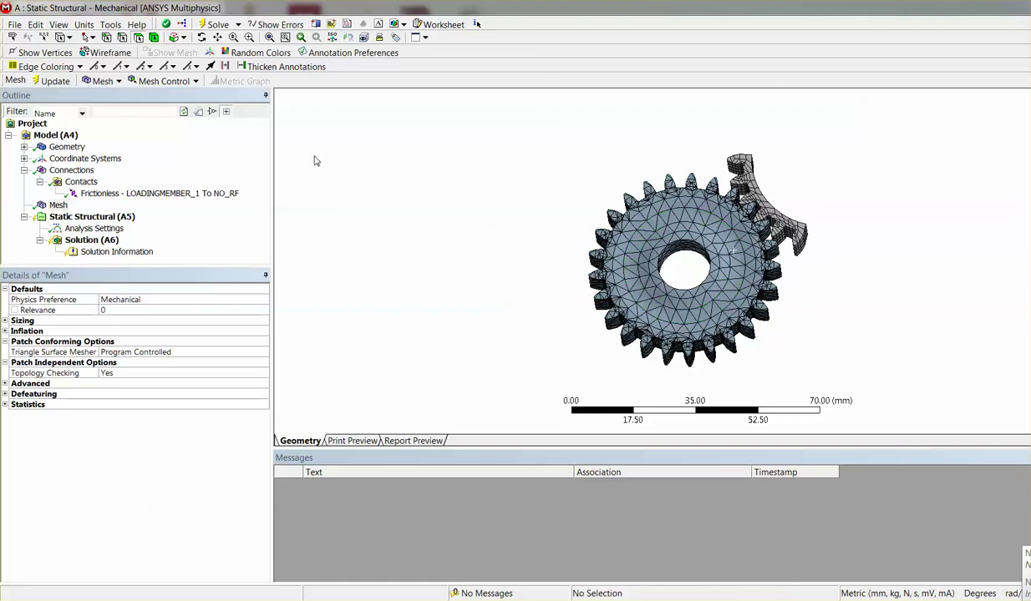
left_click(152, 38)
left_click(642, 284)
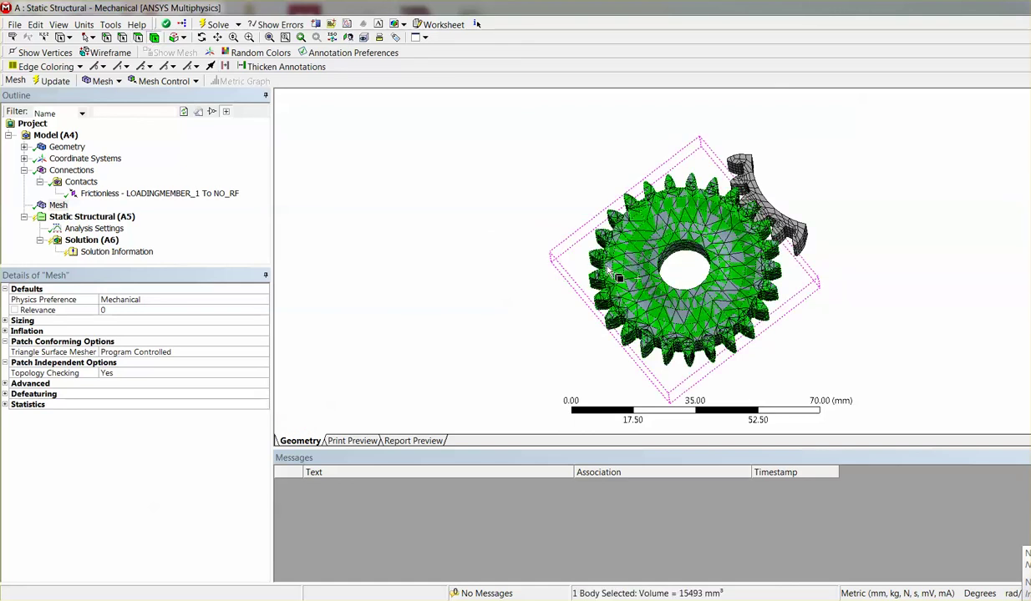
key("F9")
scroll(835, 194, "down", 2)
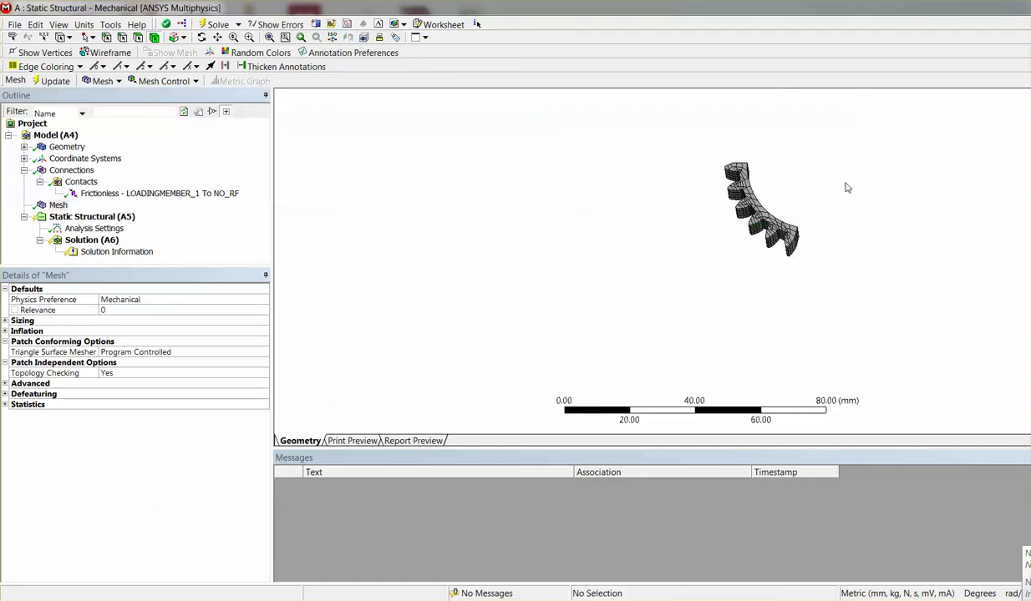
Step: Add a Fixed Support to the static structural analysis, scoped to all faces of the loading member
left_click(67, 219)
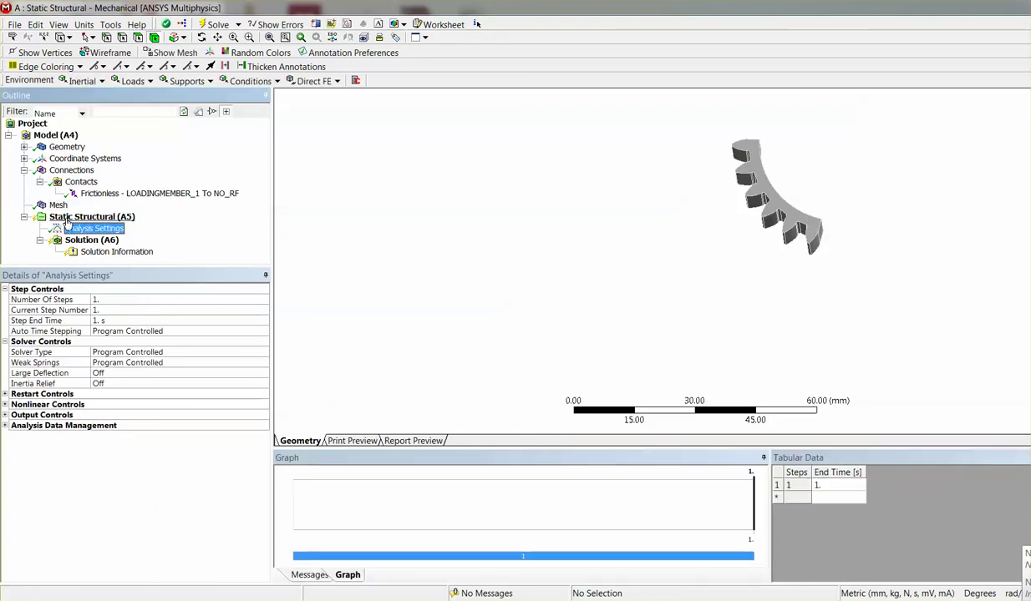
right_click(67, 219)
mouse_move(134, 232)
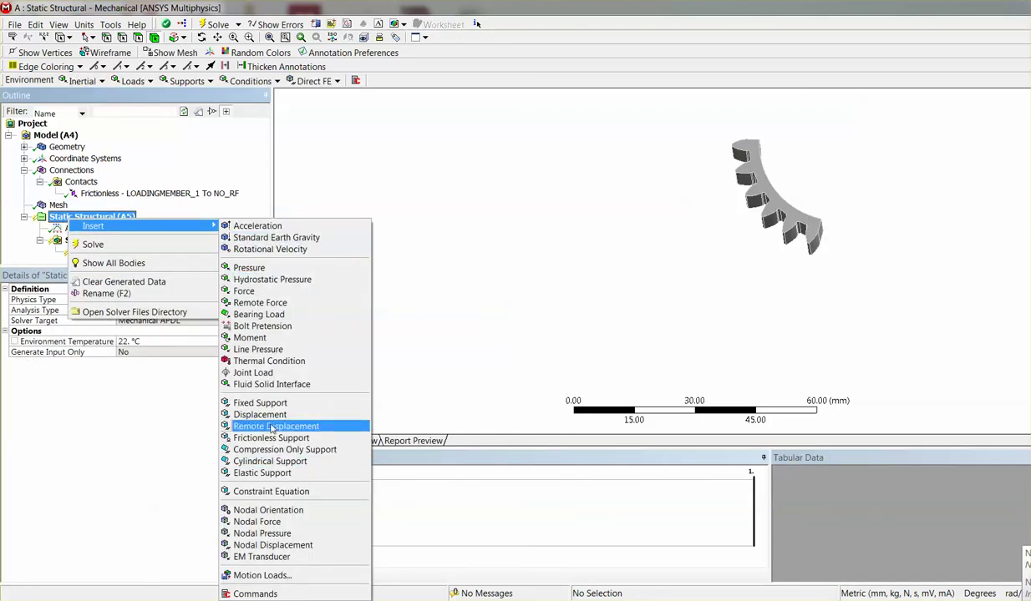
left_click(287, 401)
right_click(453, 273)
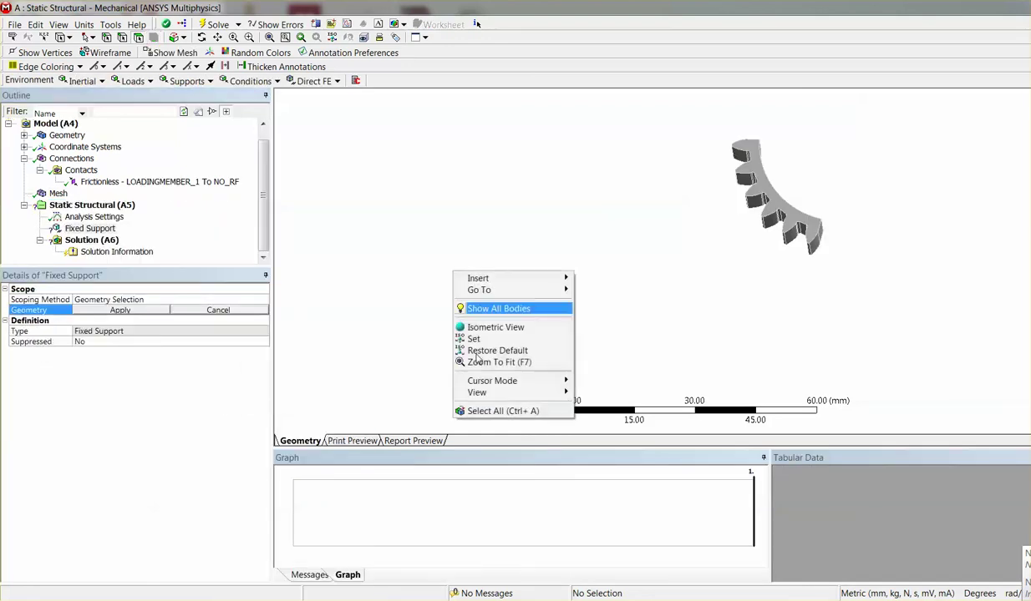
left_click(492, 412)
left_click(121, 310)
left_click(138, 310)
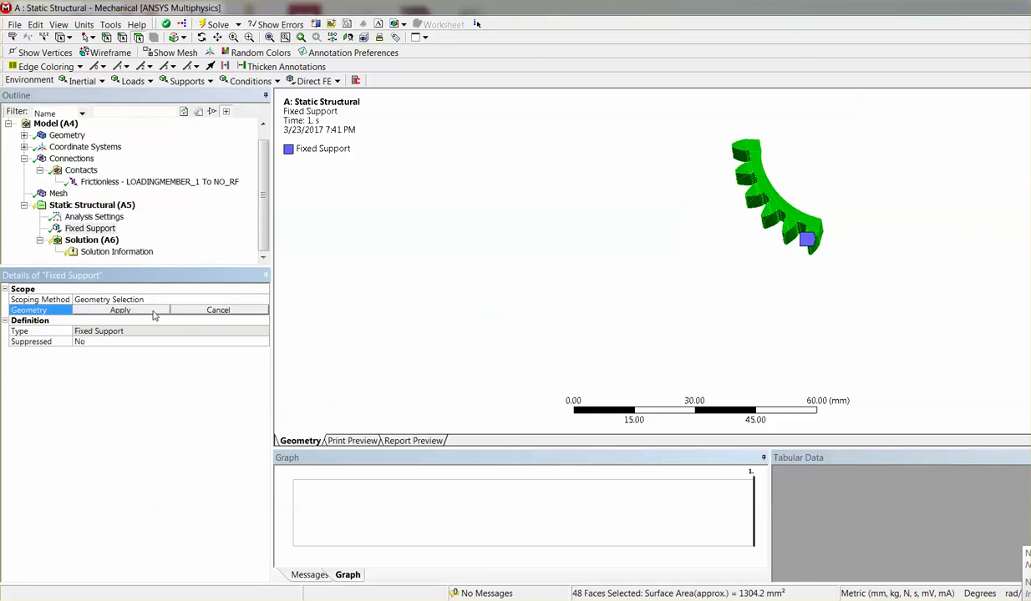
left_click(456, 274)
left_click(92, 205)
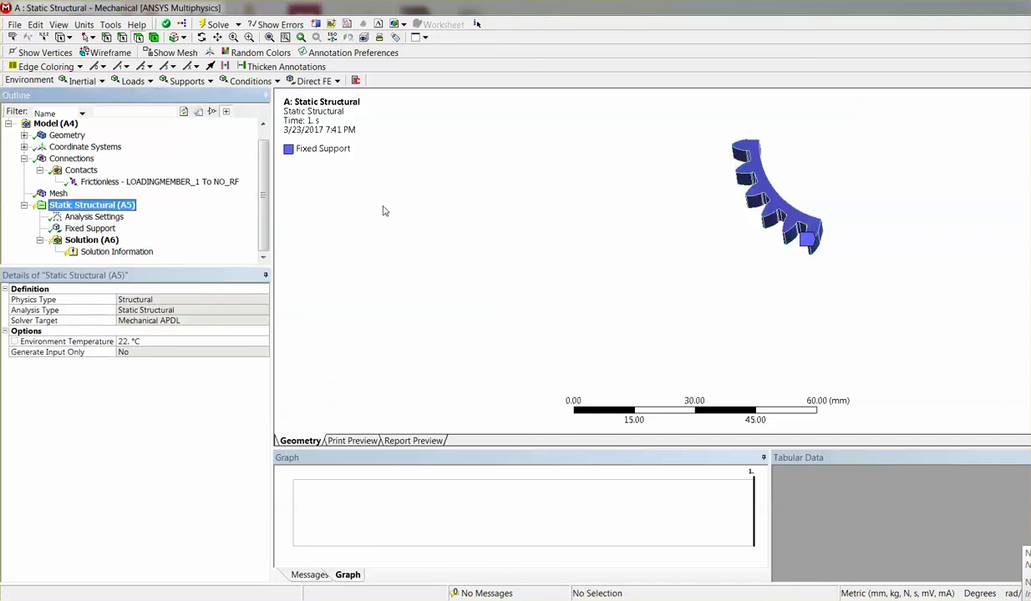